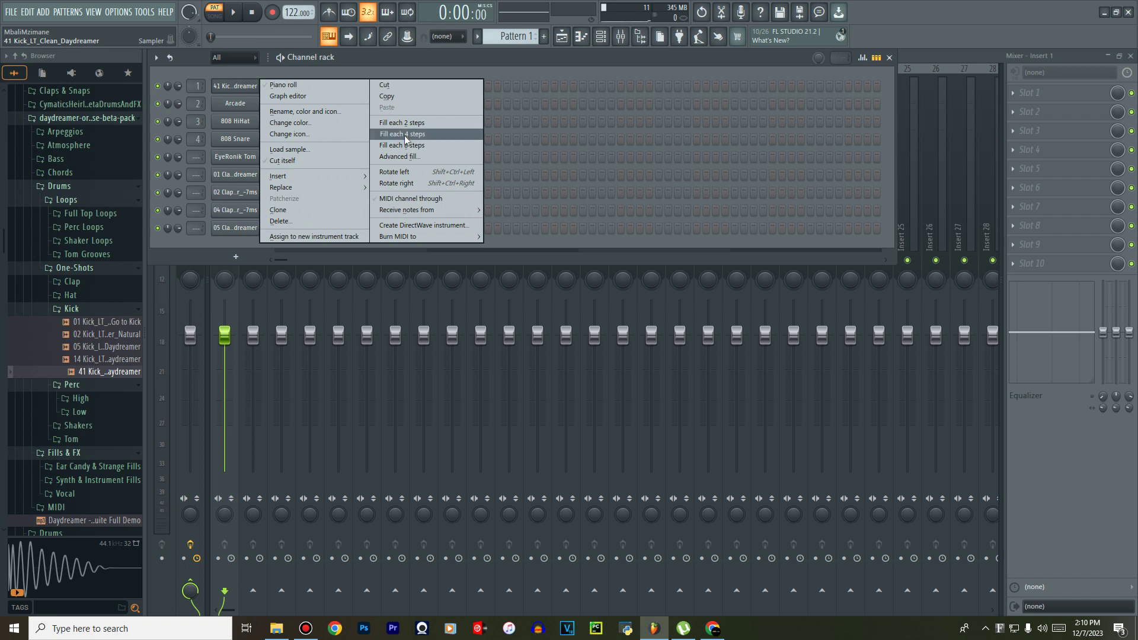
Fill every fourth step of the 41 Kick channel in Pattern 1.
click(407, 136)
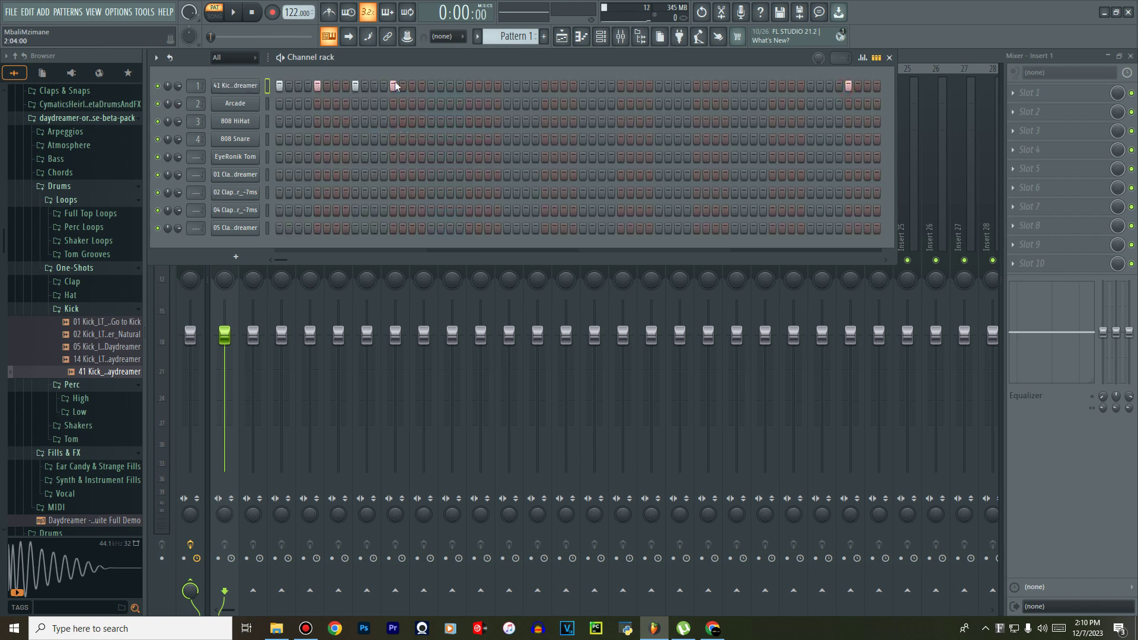
right_click(232, 85)
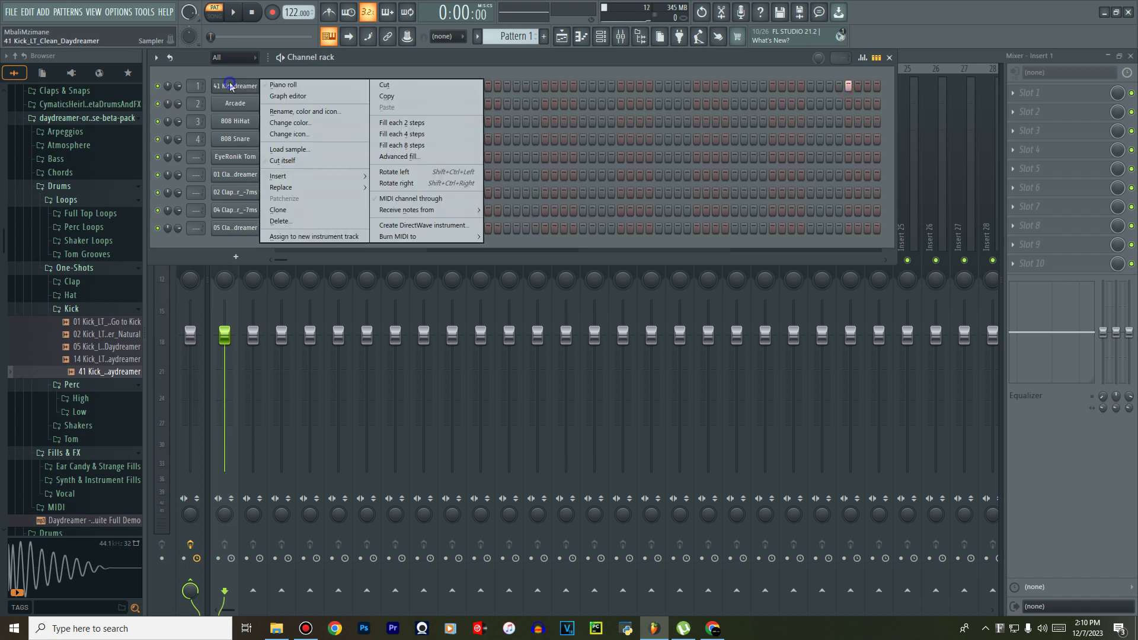
click(400, 134)
Paint back-to-back Pattern 1 clips along playlist Track 1 from bar 1 through bar 44.
click(562, 38)
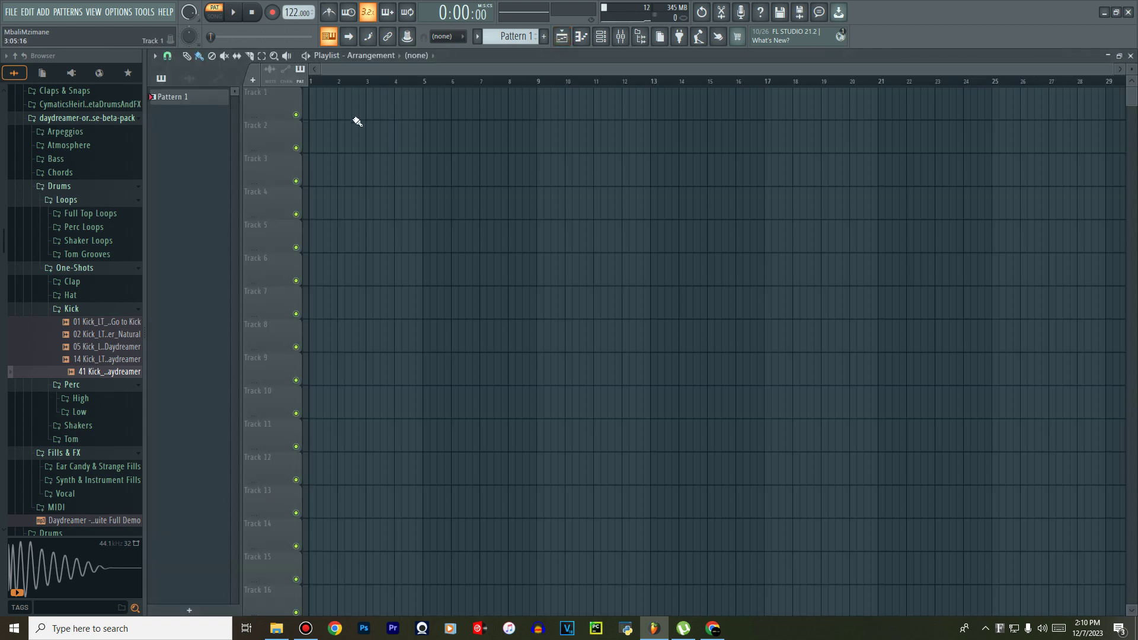
mouse_move(332, 110)
mouse_down()
mouse_move(1035, 107)
mouse_move(1021, 107)
mouse_up()
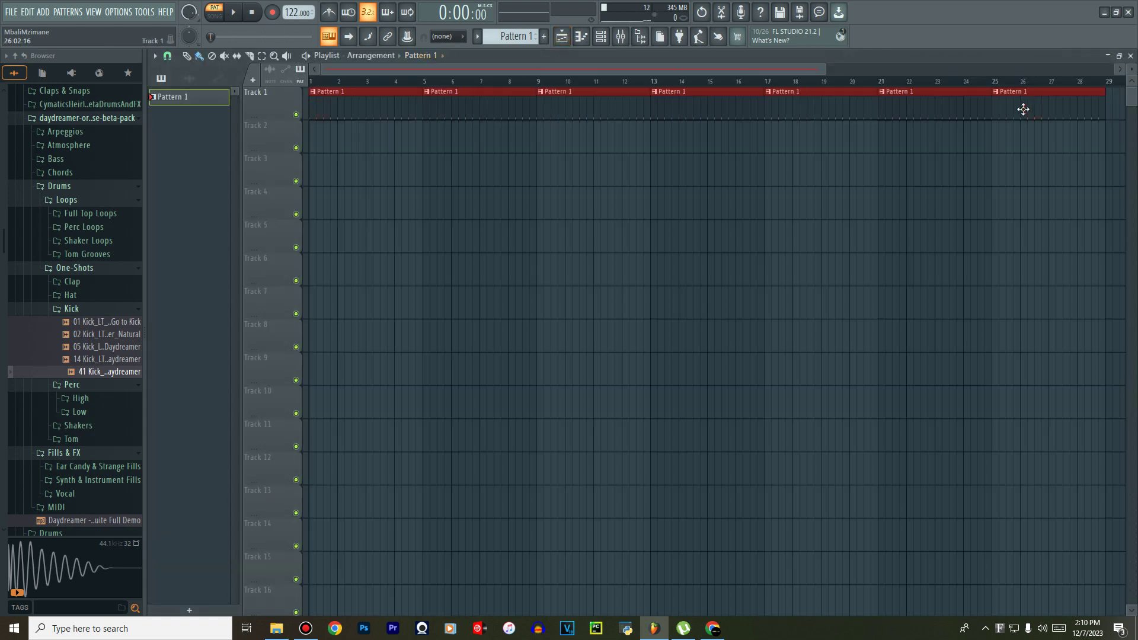
key(space)
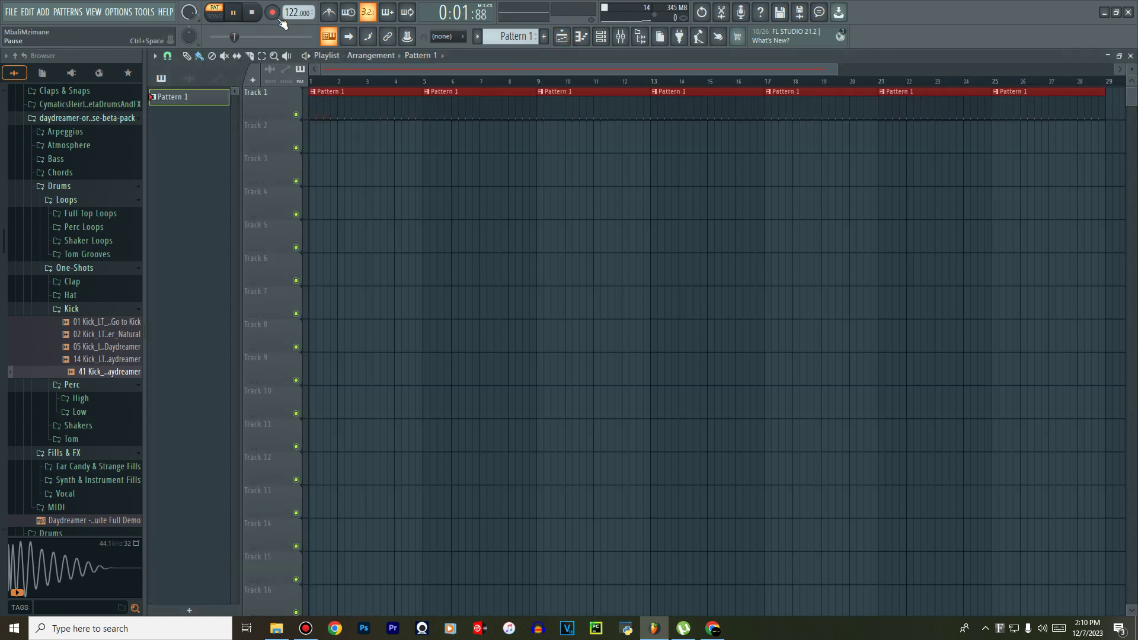
scroll(522, 85, down, 2)
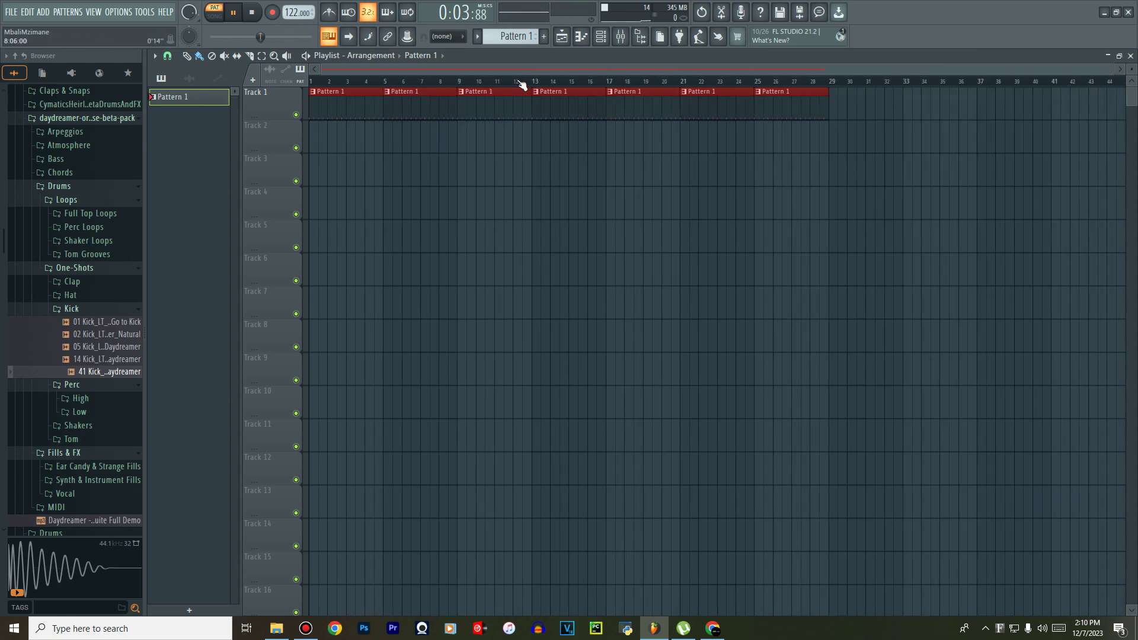
drag(837, 106, 1110, 115)
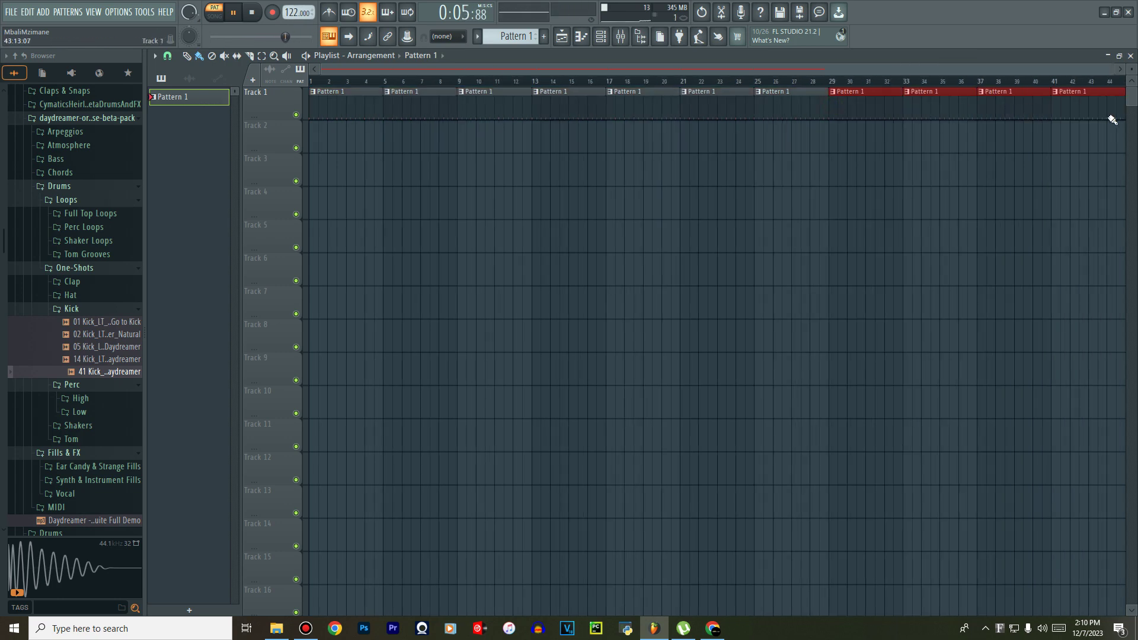
Audition the kick pattern and check the kick channel's sampler settings.
click(604, 41)
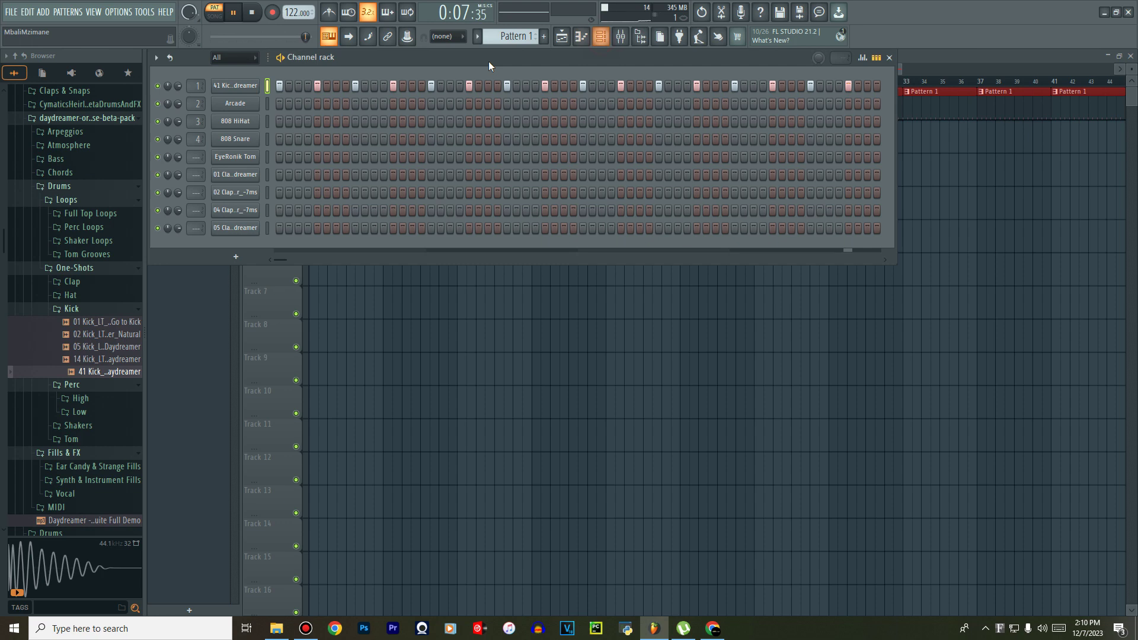
click(239, 87)
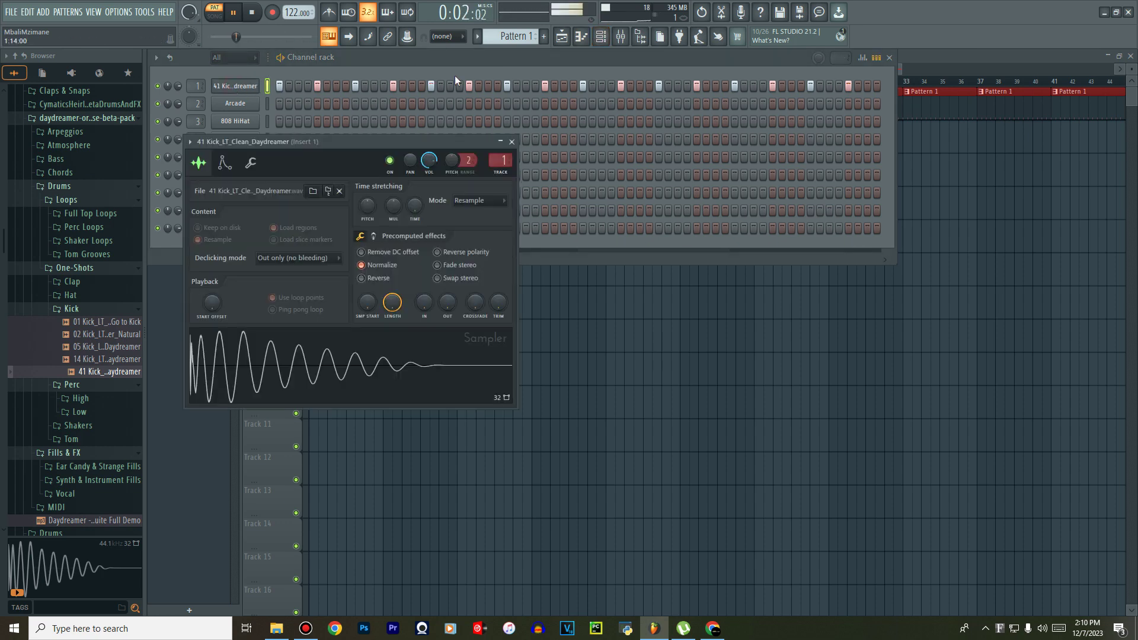
click(564, 40)
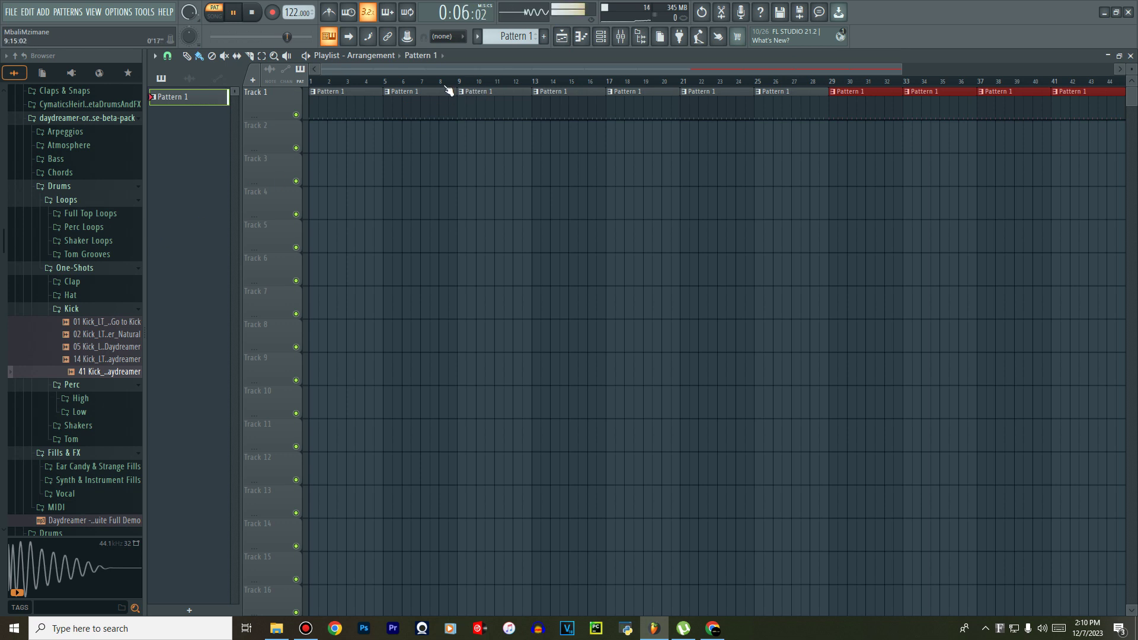
click(600, 37)
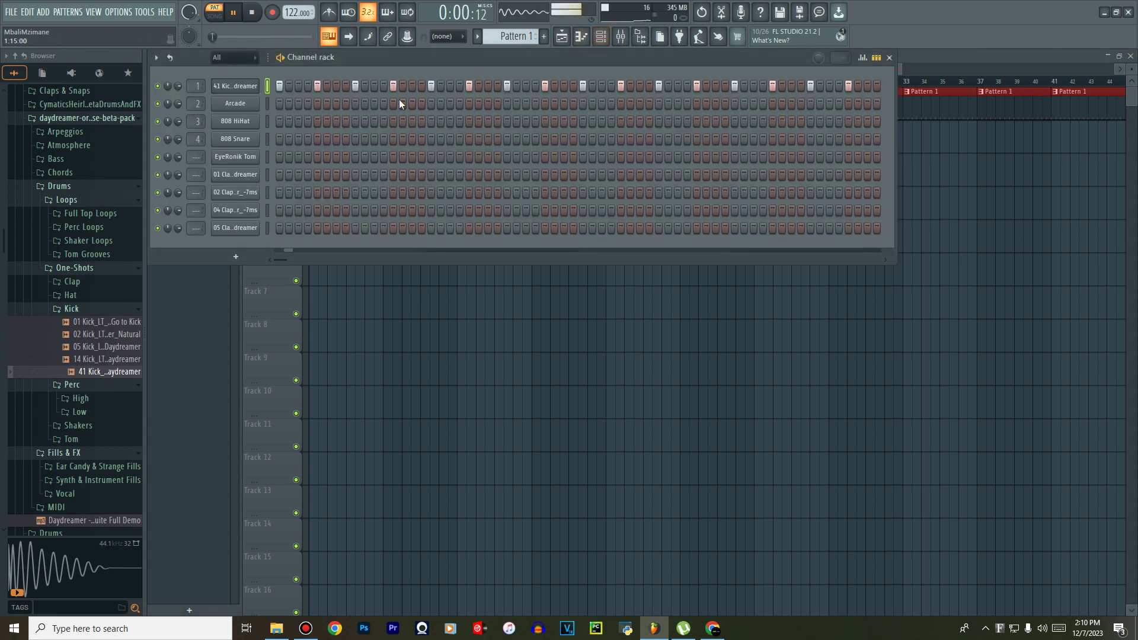
key(space)
Insert a LABS (32 Bit) instrument channel above the 808 HiHat channel.
right_click(238, 120)
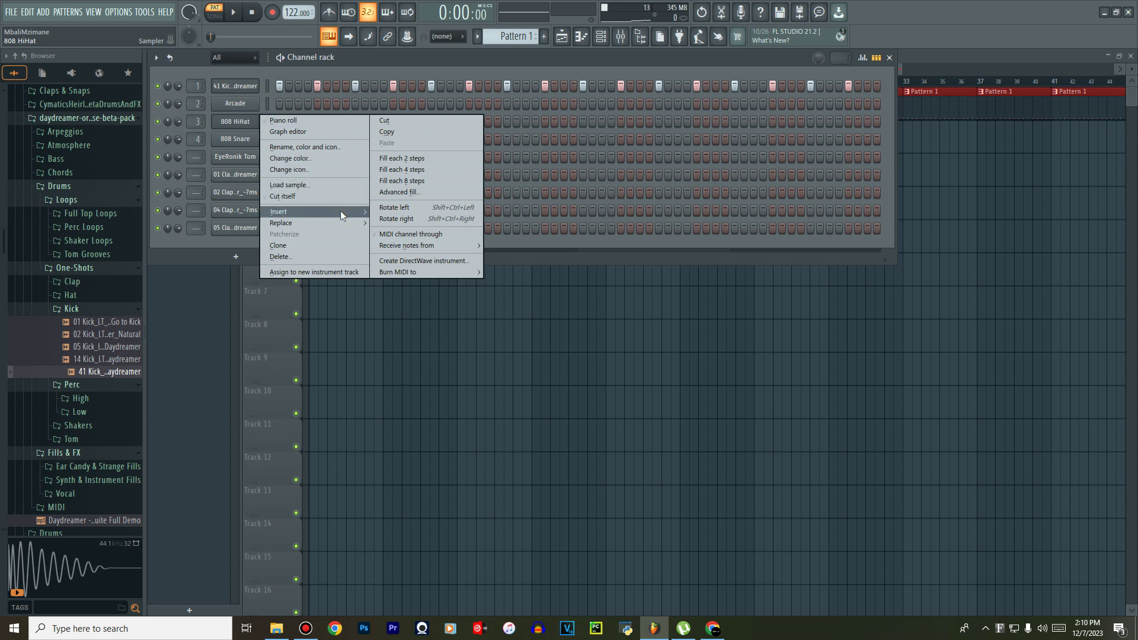
mouse_move(340, 211)
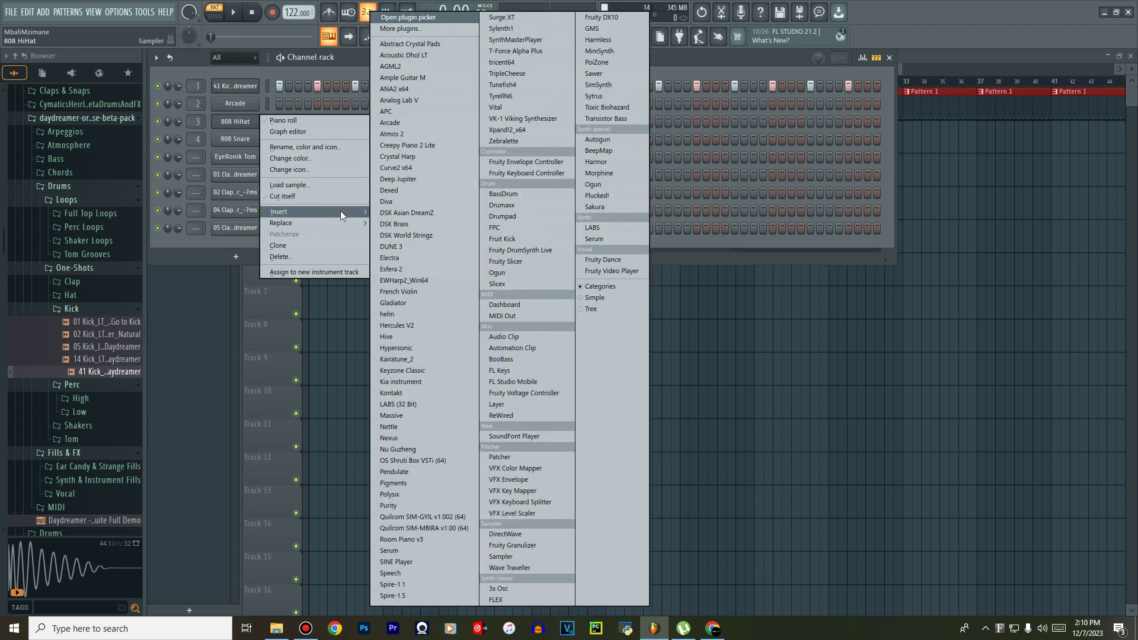
key(l)
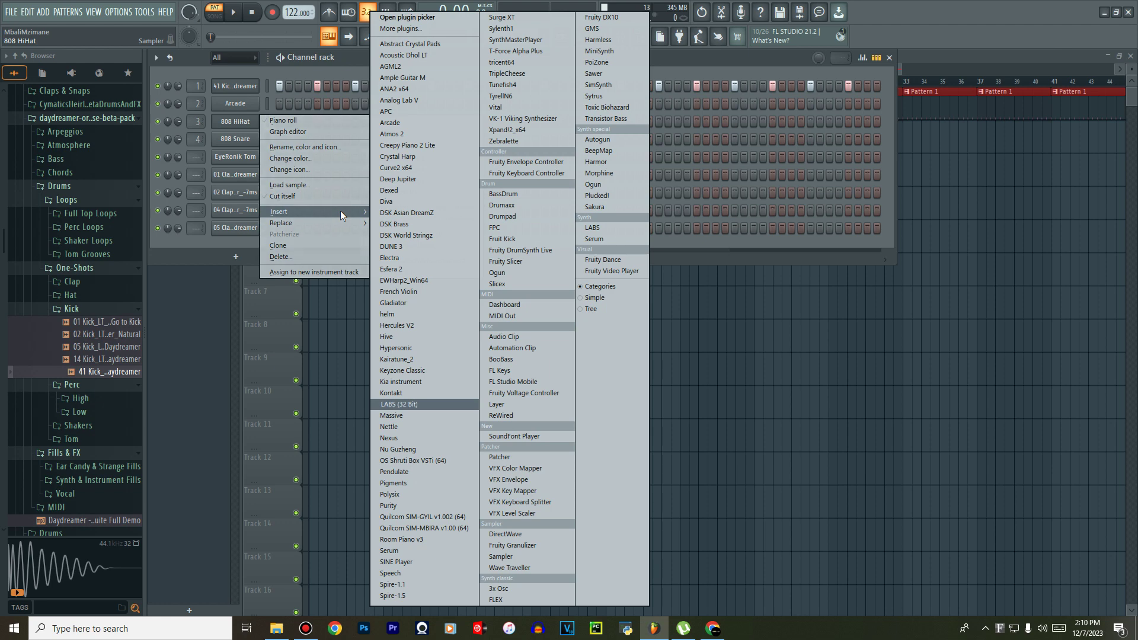
key(Return)
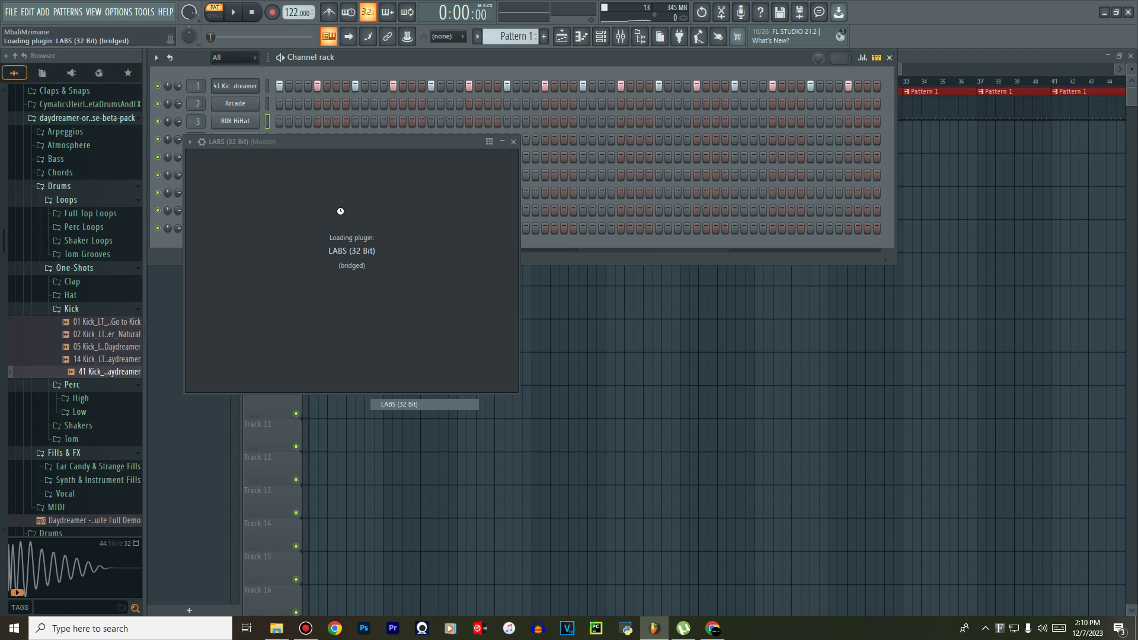
click(310, 632)
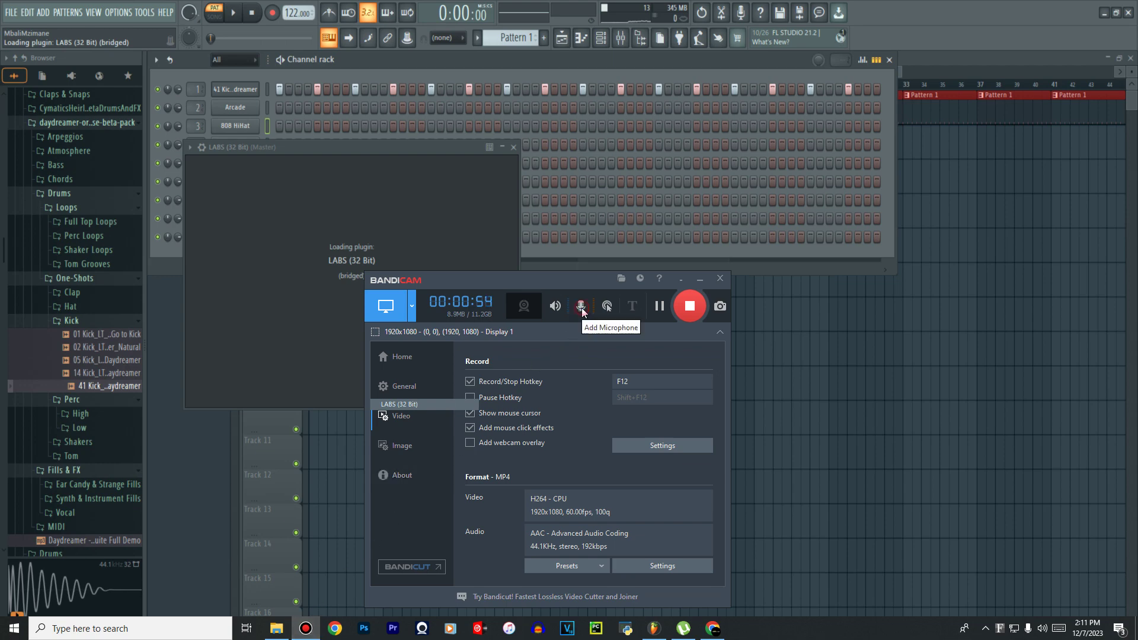
click(701, 280)
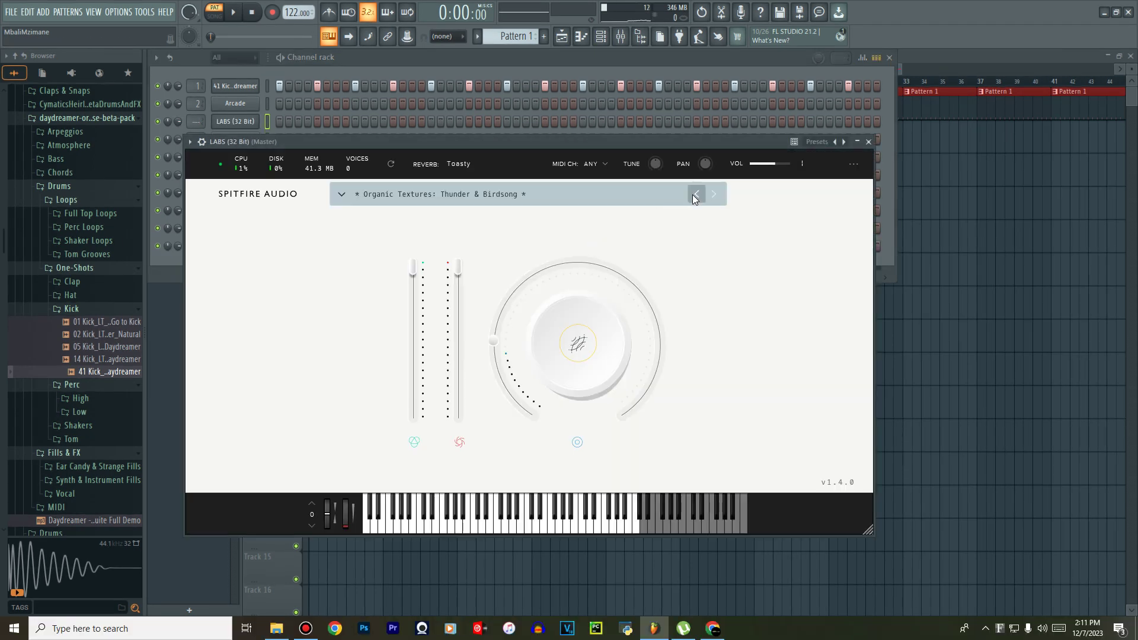
Change the LABS preset to Music Box: Resonator Music Box and close the plugin window.
click(695, 194)
click(532, 198)
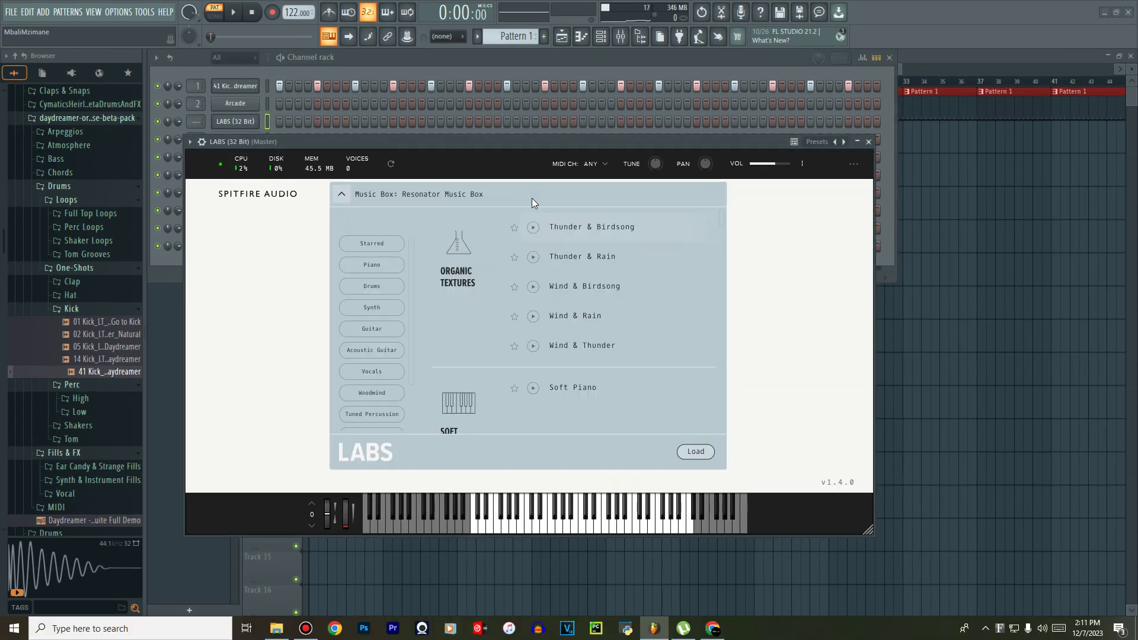
click(869, 142)
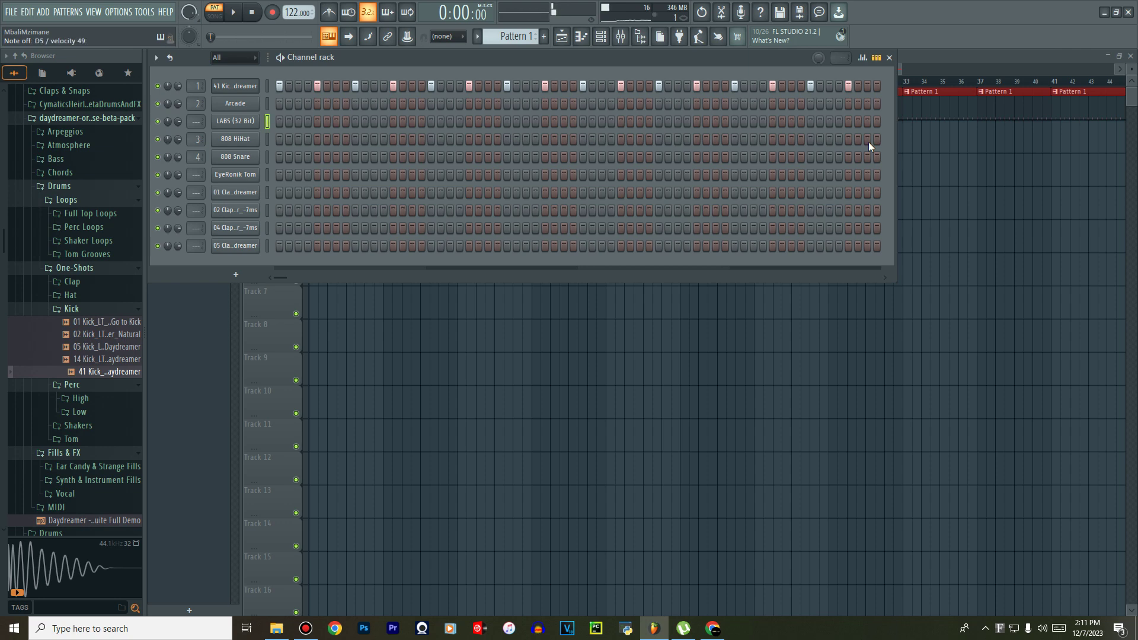
Create a new empty pattern with its default name.
click(601, 36)
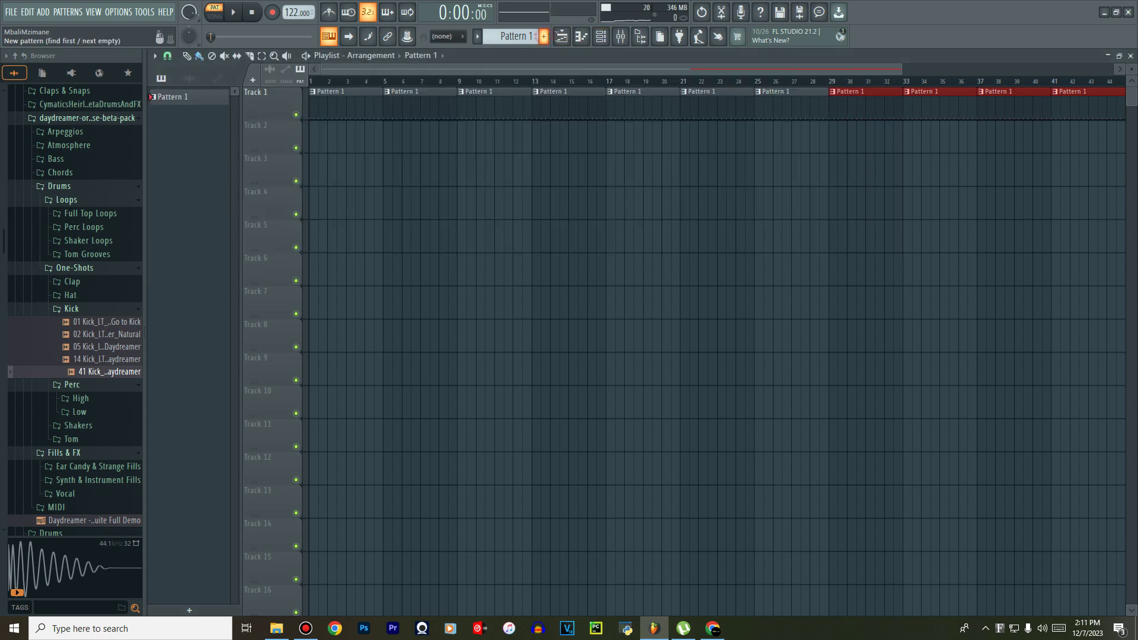
click(544, 36)
key(Return)
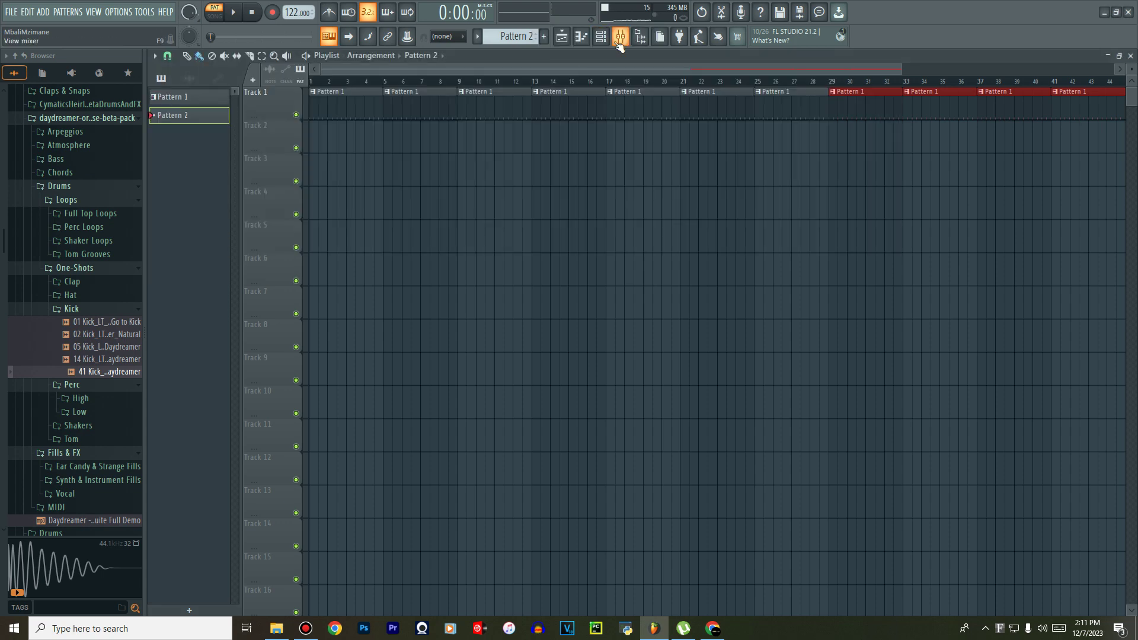
Draw an E5 note two steps long at step 13 of bar 1 in the LABS piano roll.
click(601, 36)
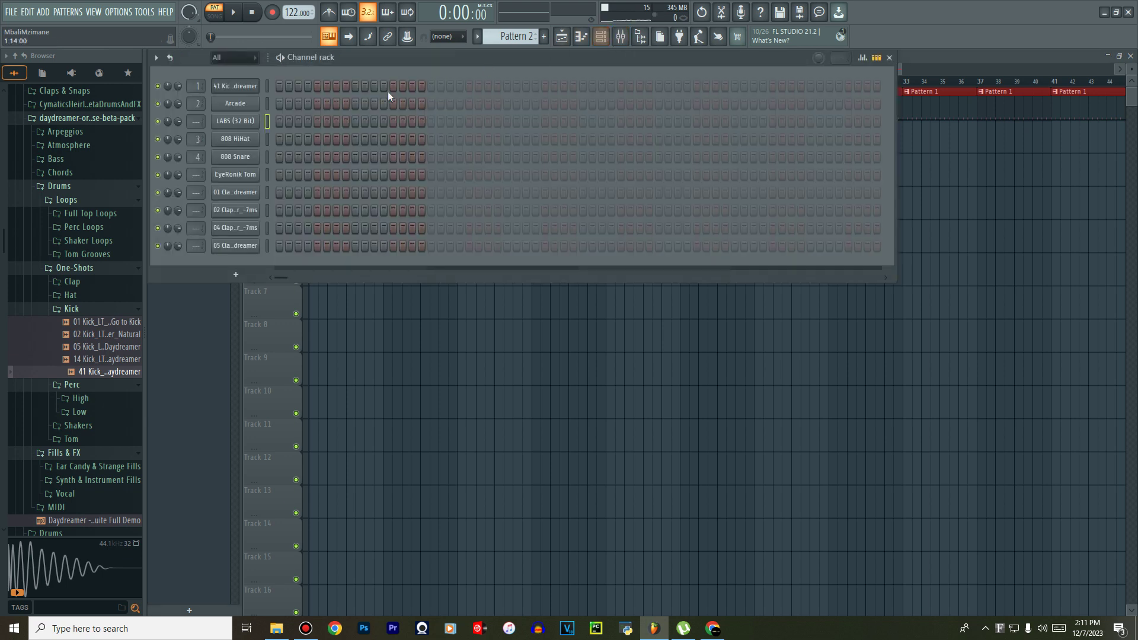
right_click(254, 125)
click(264, 118)
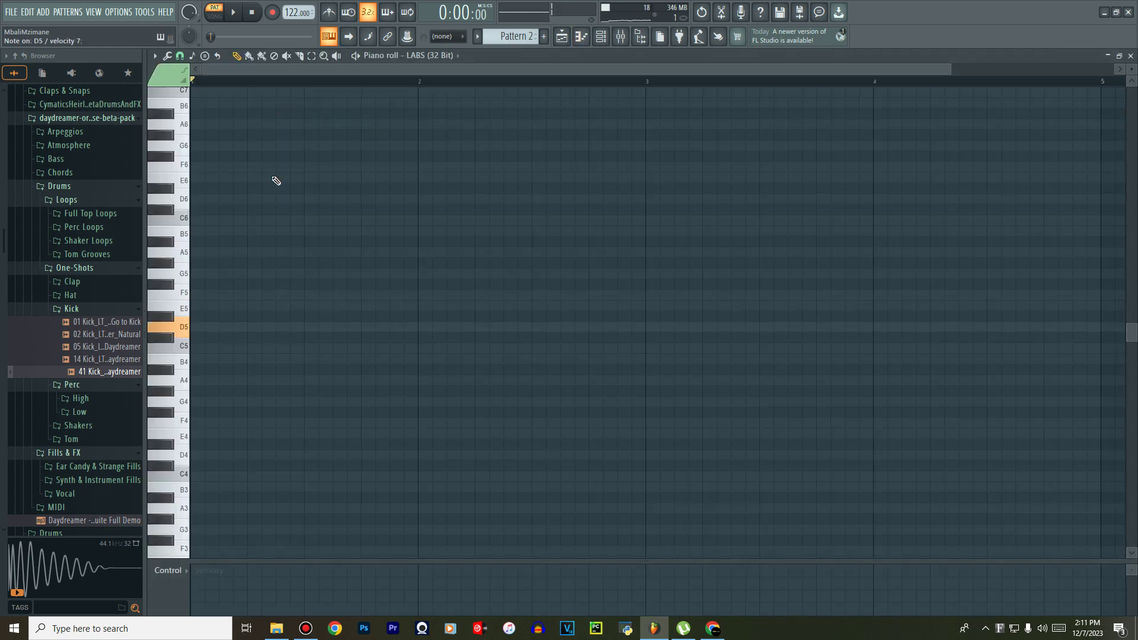
click(370, 306)
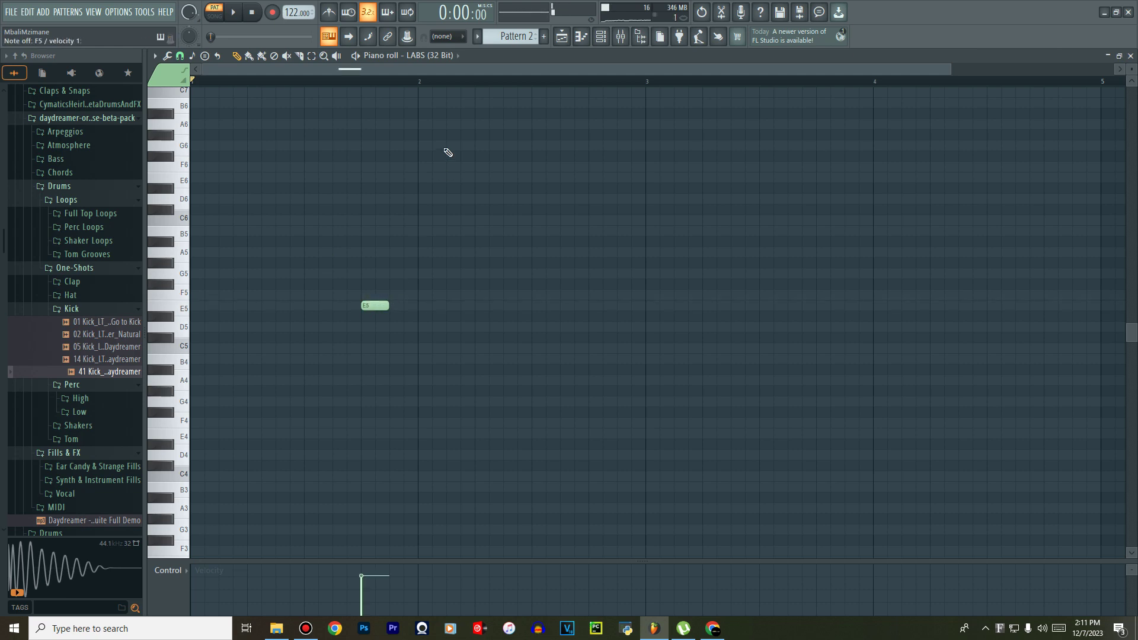
scroll(452, 95, down, 2)
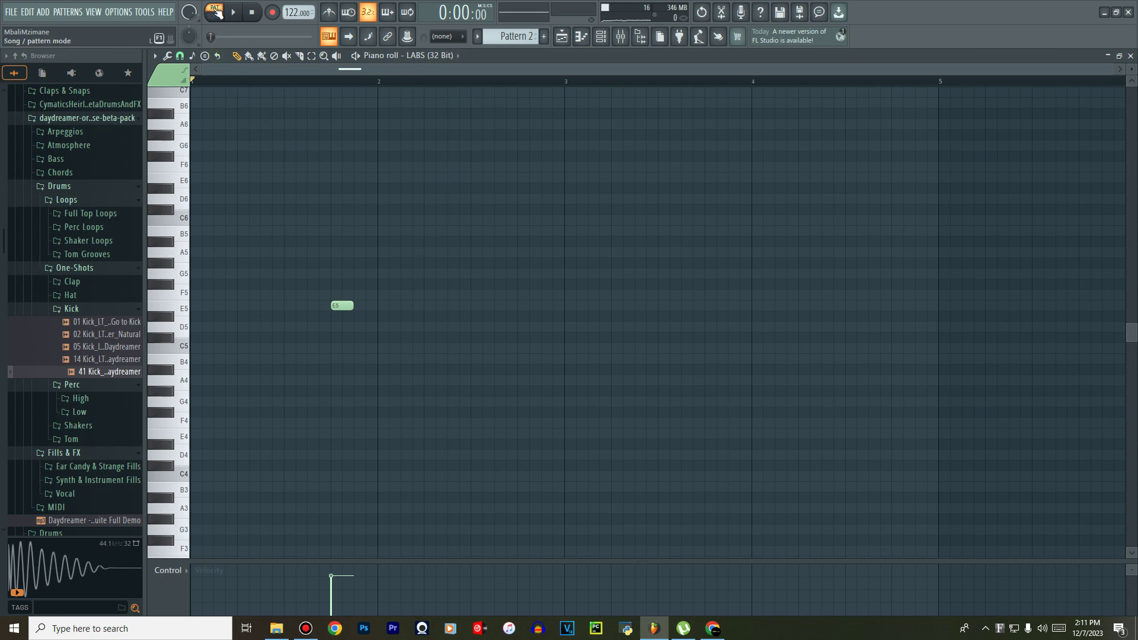
Place a Pattern 2 clip at bar 1 of playlist Track 2 and audition the arrangement in song mode.
click(562, 37)
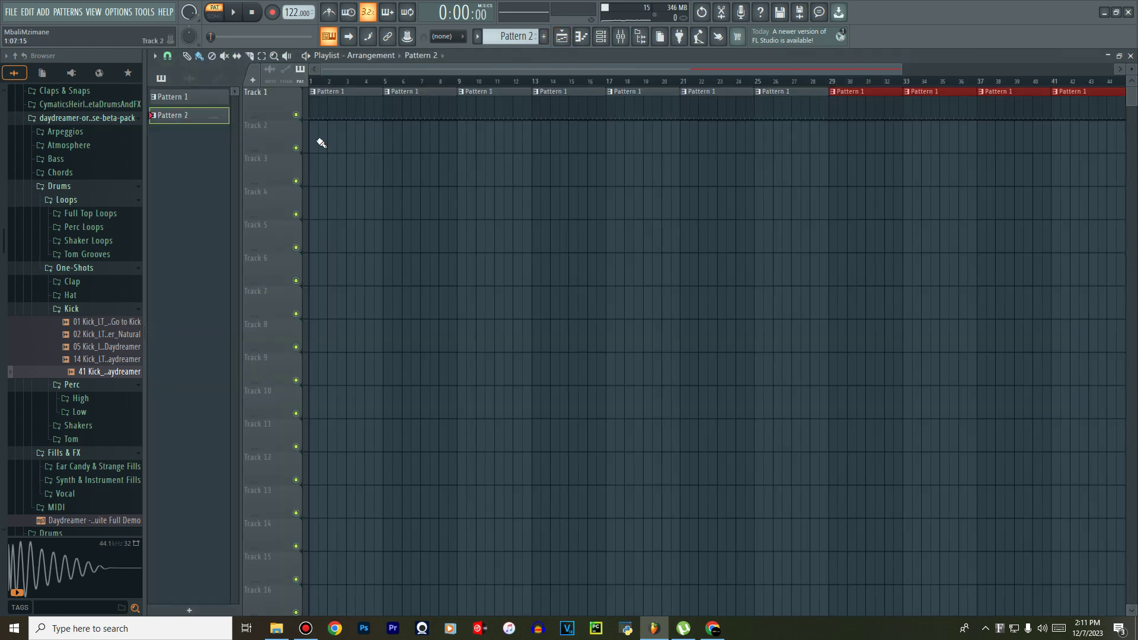
key(space)
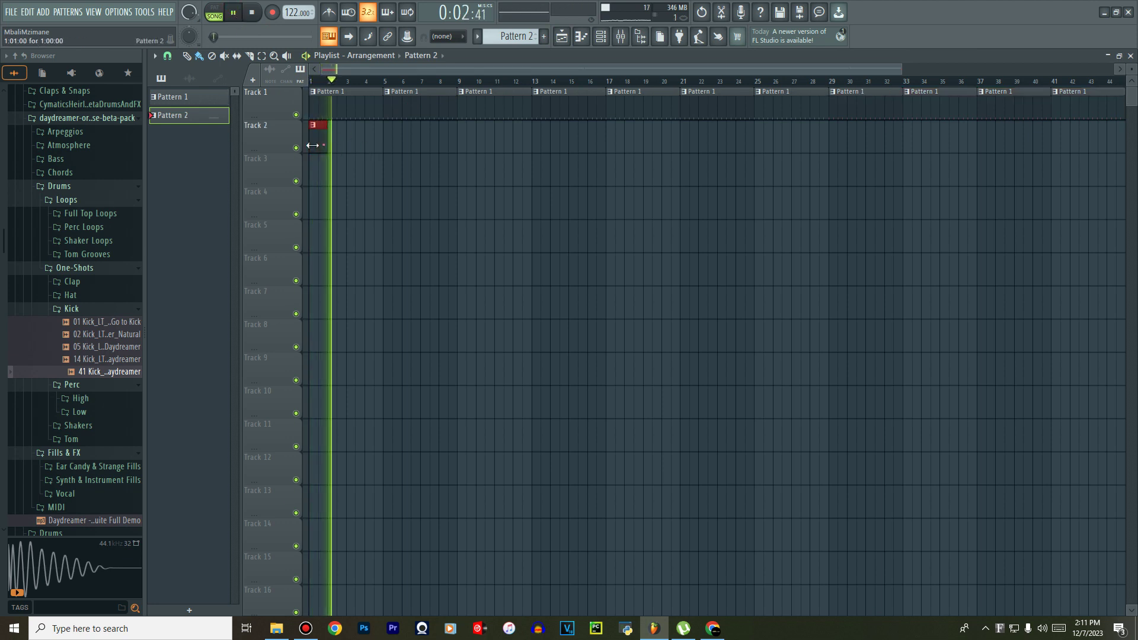
key(F7)
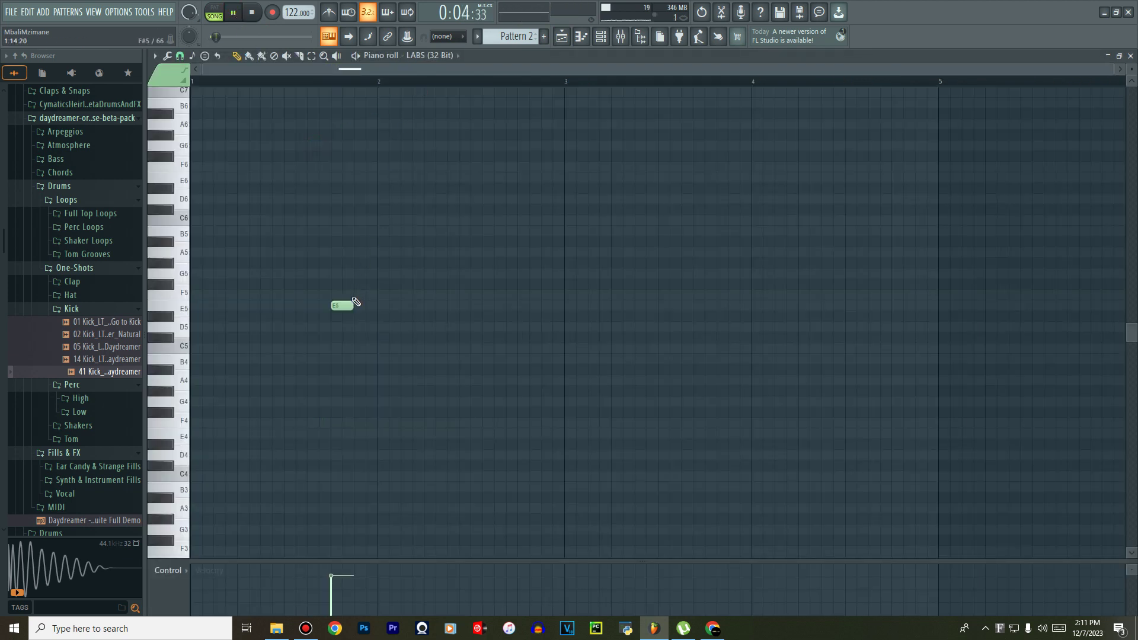
click(561, 36)
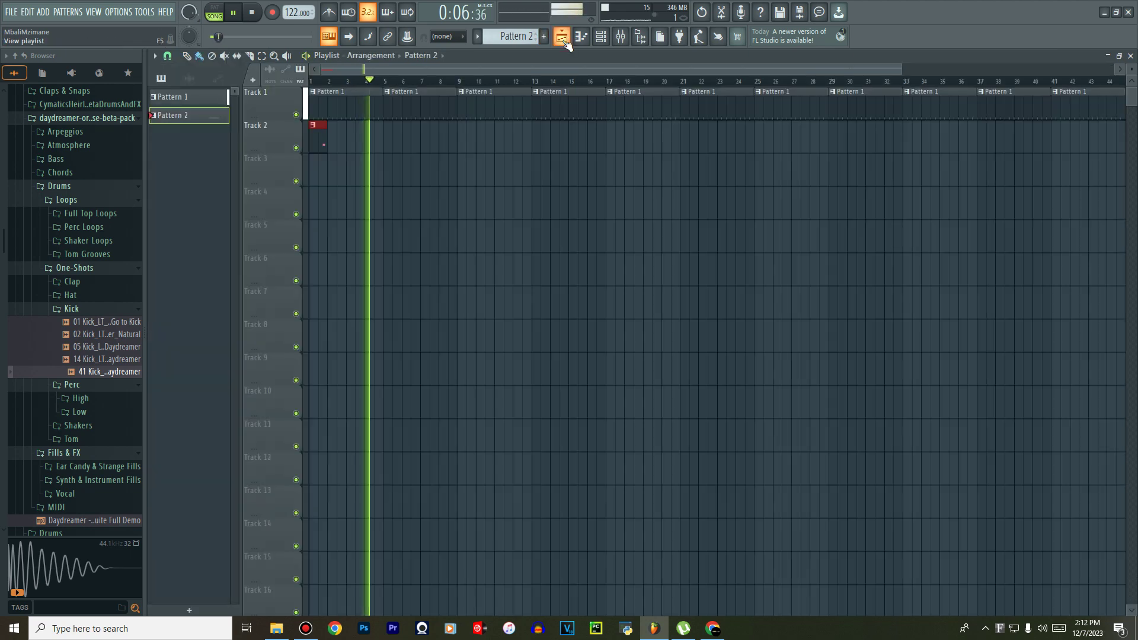
key(space)
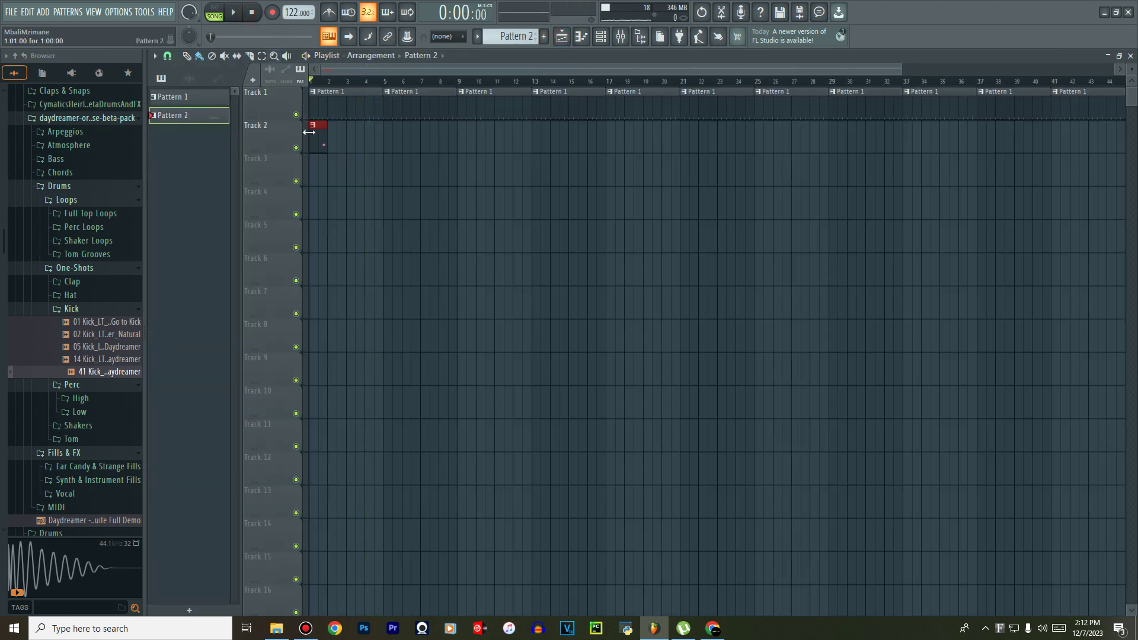
Move the Pattern 2 clip to bar 4 on Track 2 and play the arrangement.
drag(321, 142, 374, 156)
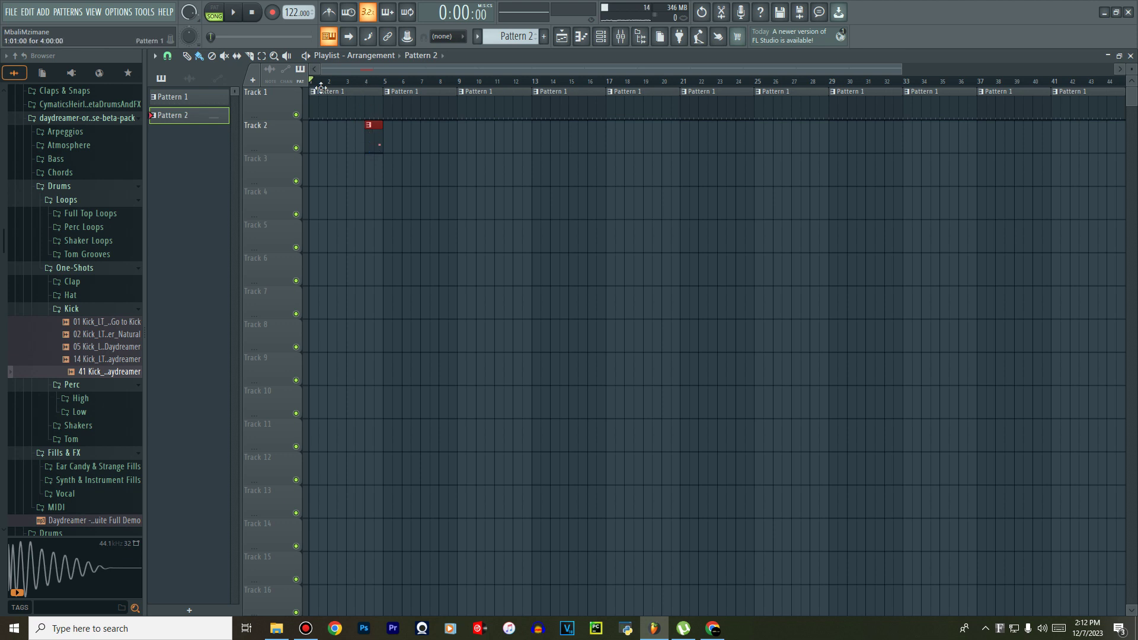
key(space)
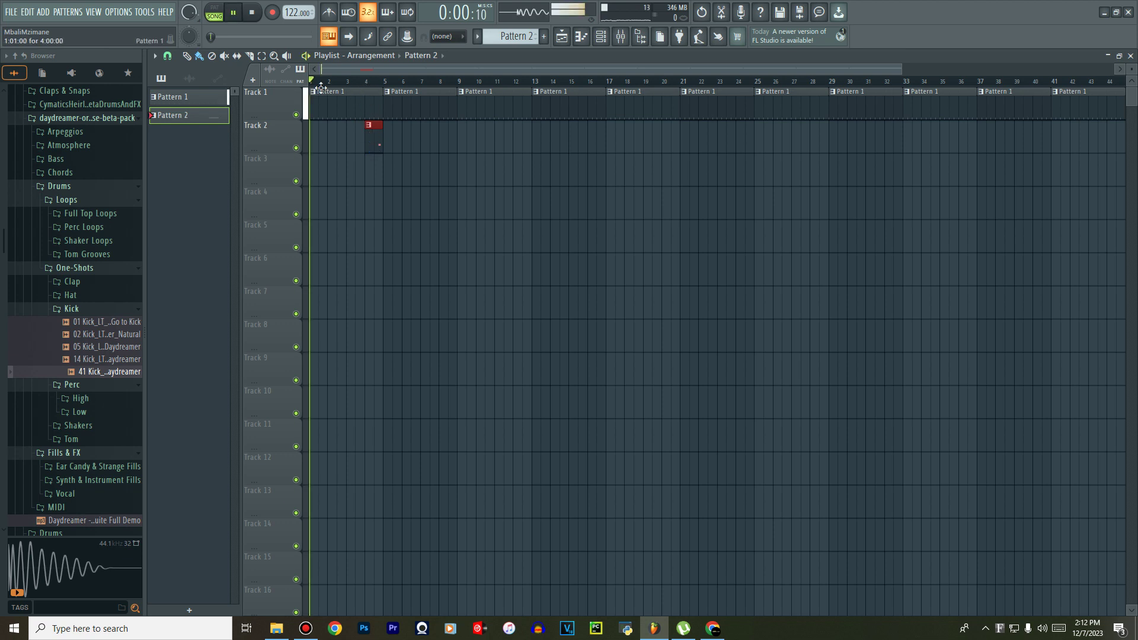
Move Pattern 2's E5 note to step 5 of bar 1 in the LABS piano roll.
double_click(374, 134)
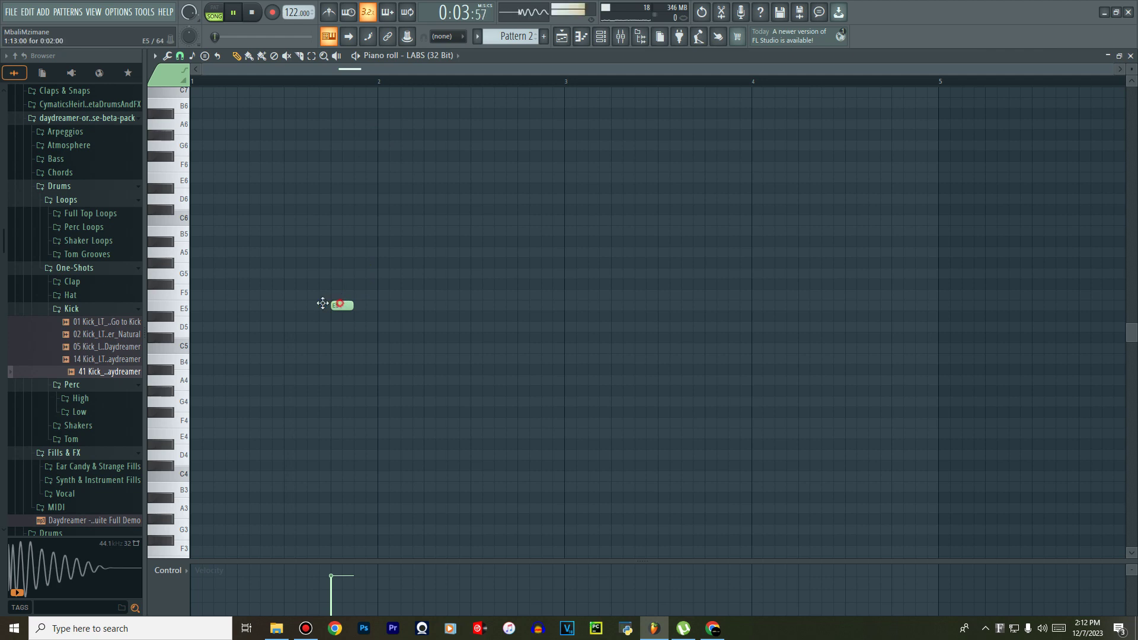
drag(334, 304, 194, 302)
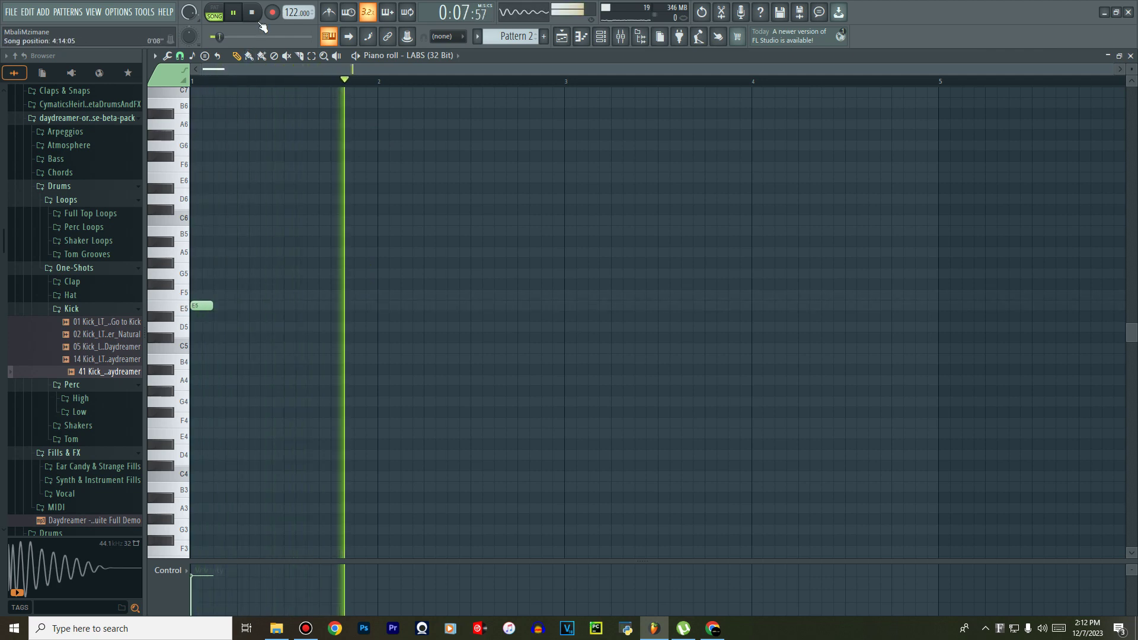
key(space)
drag(199, 307, 246, 307)
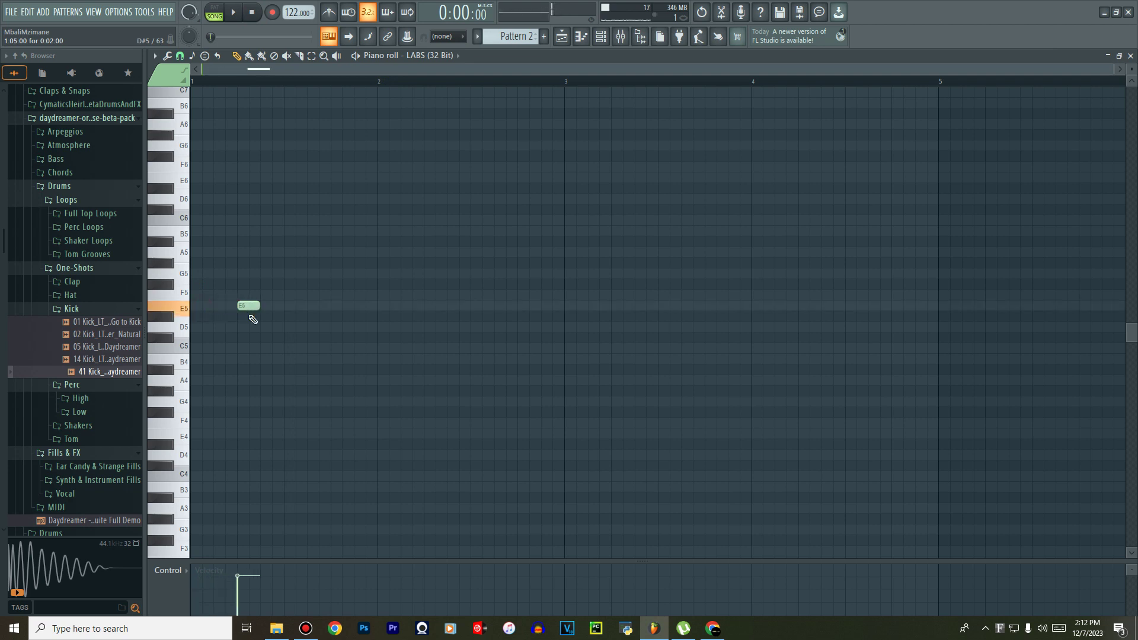
Add F5, E5 and D5 notes at steps 9, 13 and 16 of bar 1 in the LABS piano roll and audition the arrangement.
click(288, 297)
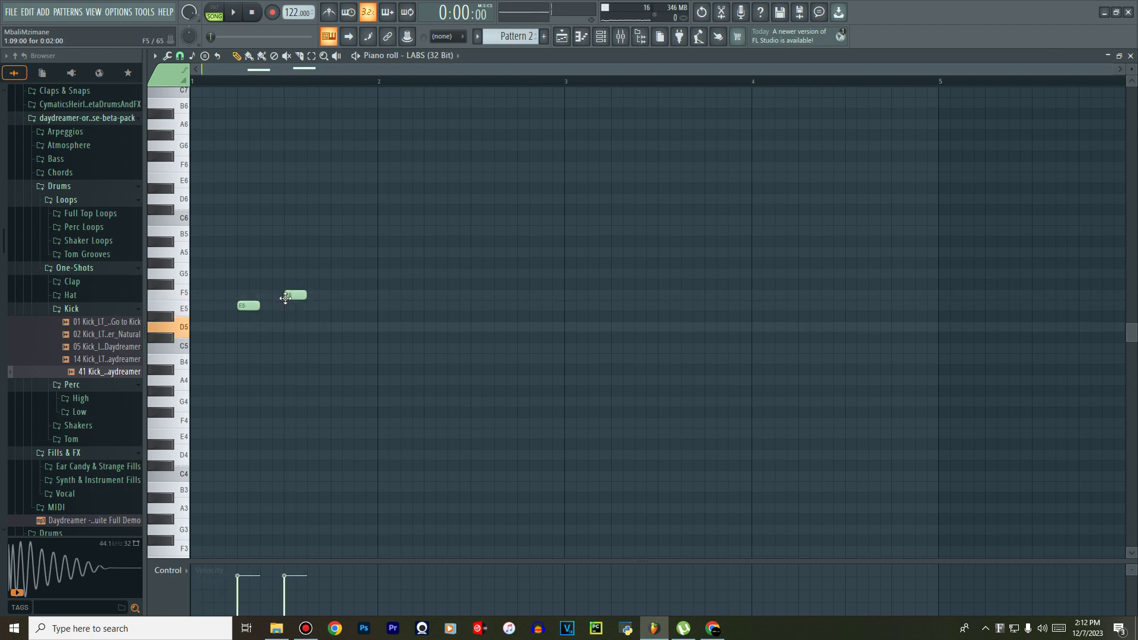
click(335, 306)
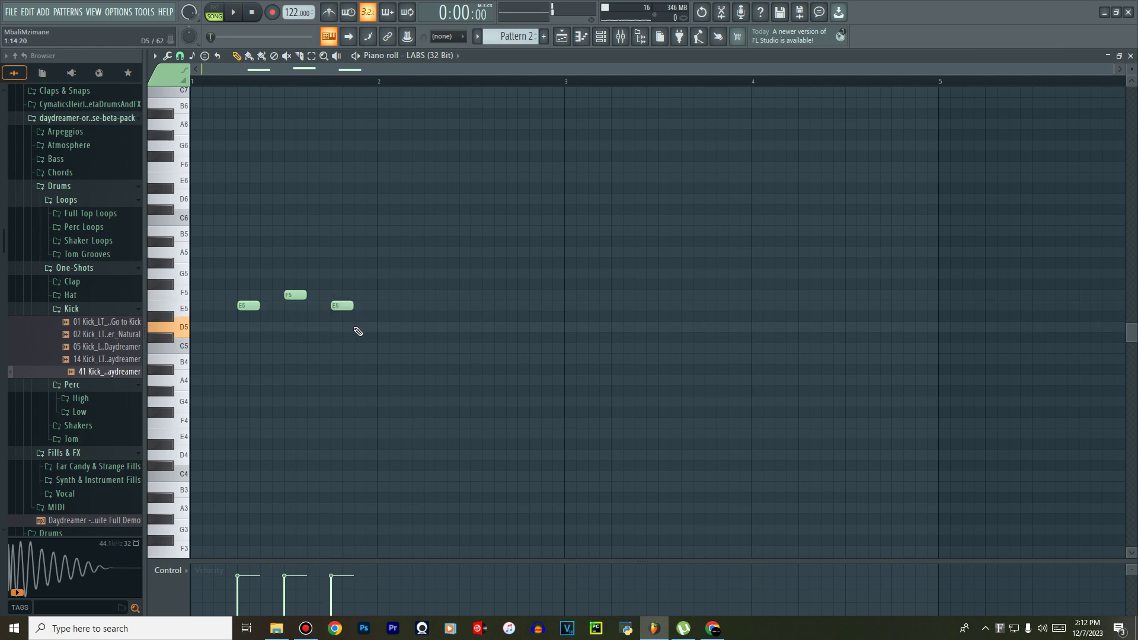
click(372, 331)
key(space)
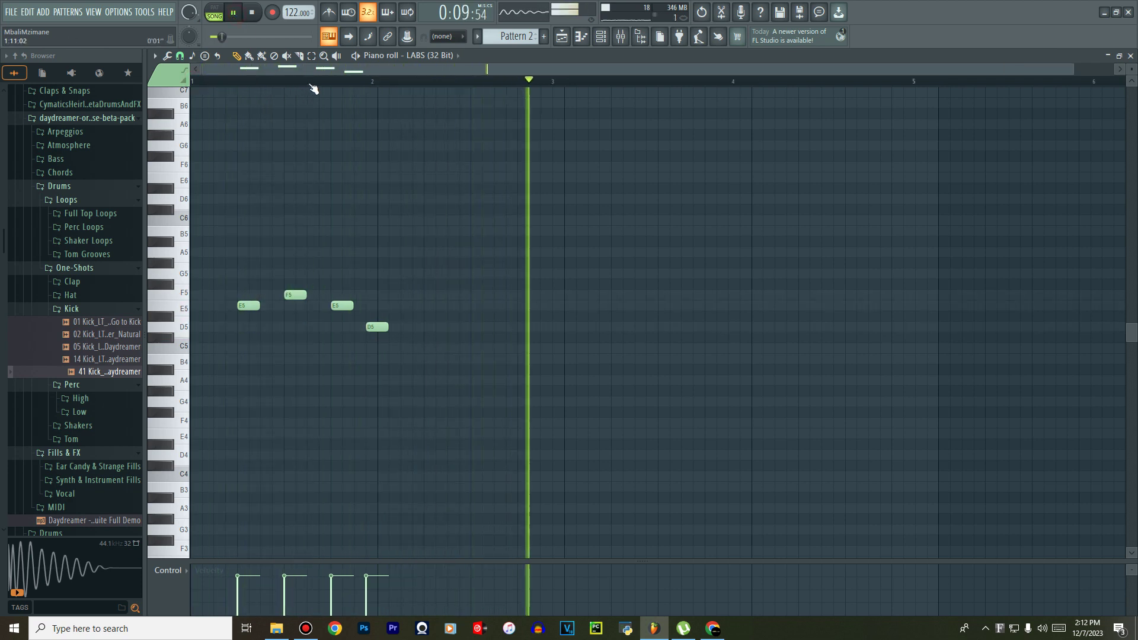
scroll(313, 87, down, 1)
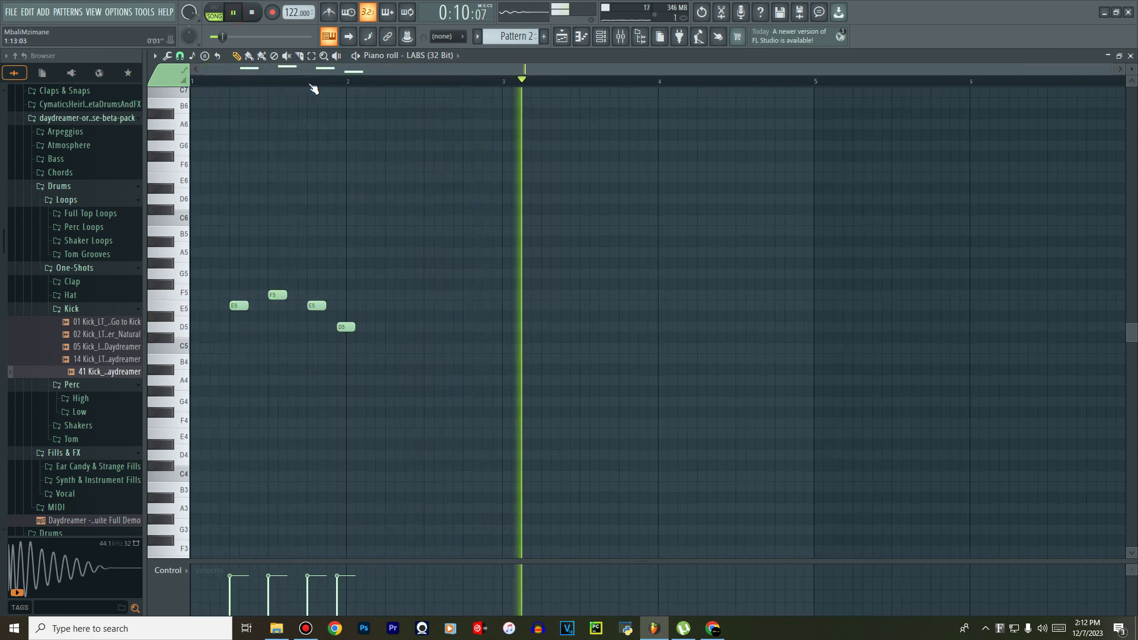
click(562, 38)
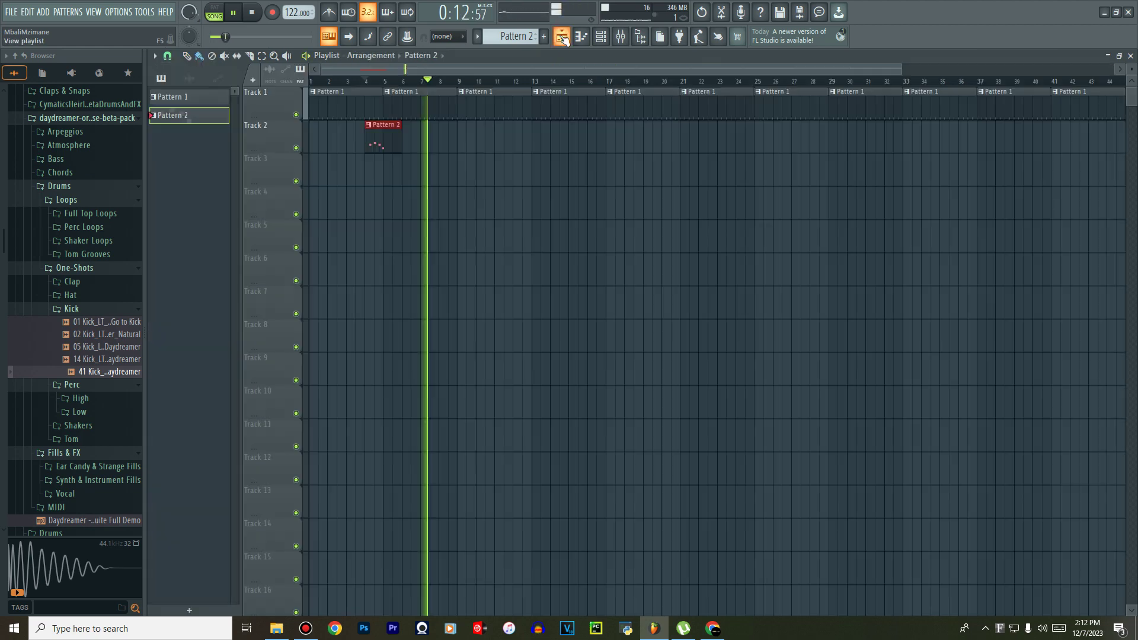
key(space)
Shorten the Pattern 2 clip at bar 4 on playlist Track 2 to about one and a half bars.
double_click(390, 146)
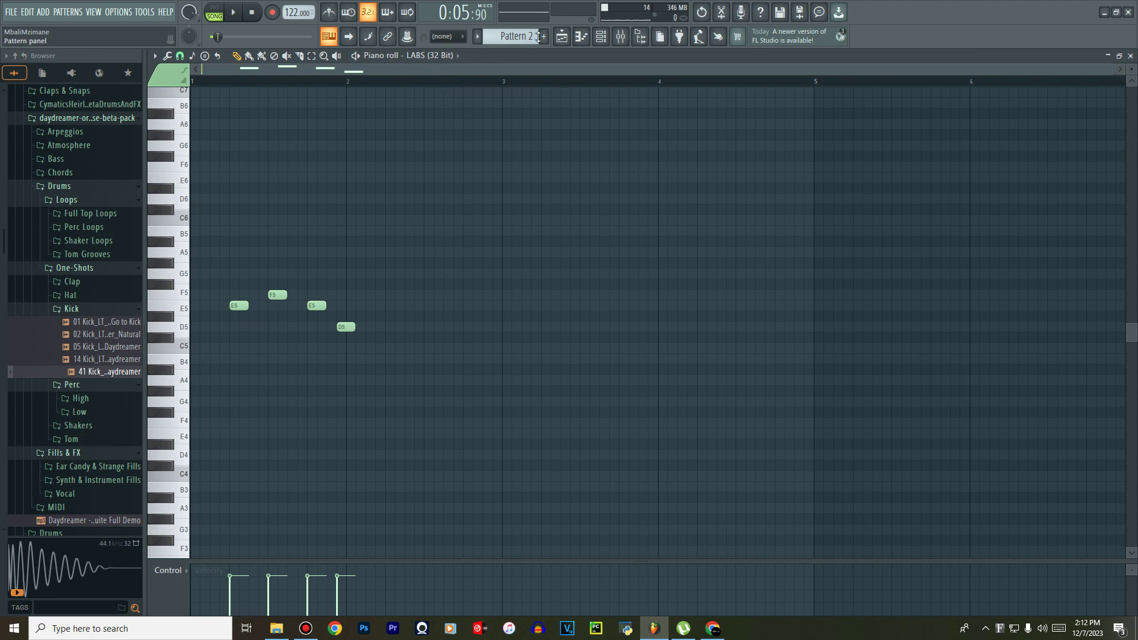
click(562, 37)
key(space)
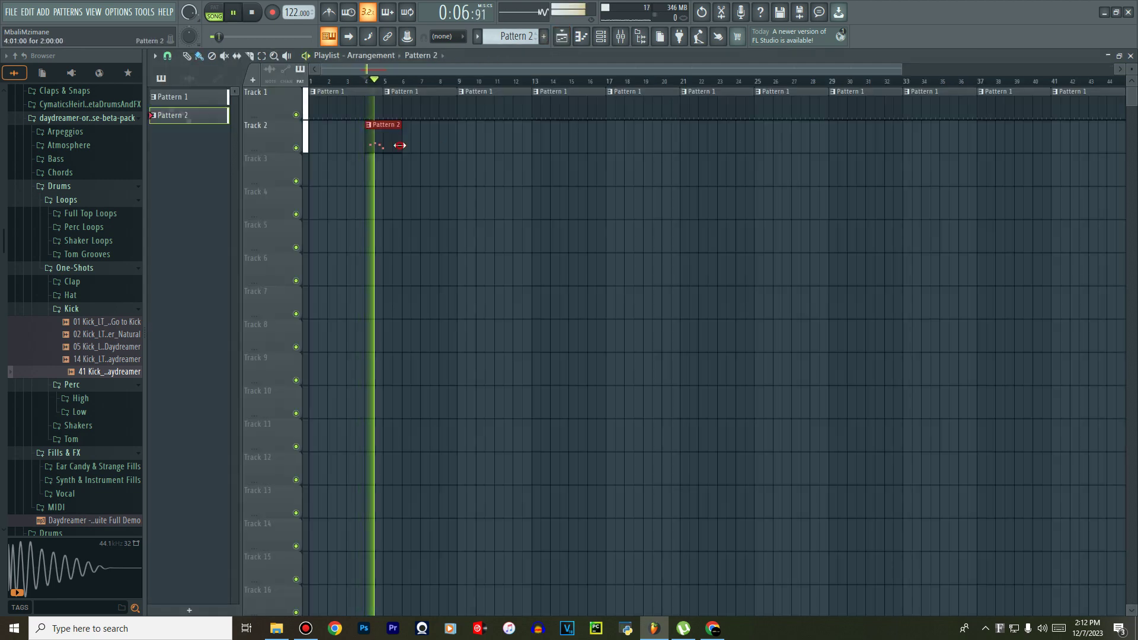
drag(400, 145, 392, 146)
key(space)
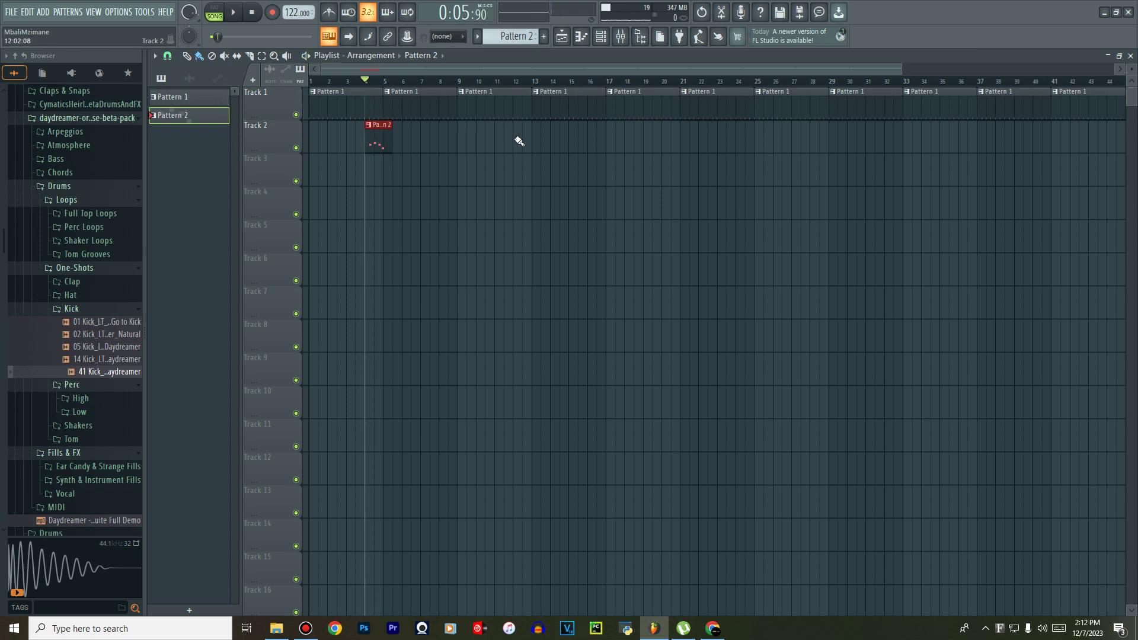
Place further Pattern 2 clips on playlist Track 2 at bars 12, 20, 28 and 36.
click(518, 143)
click(670, 145)
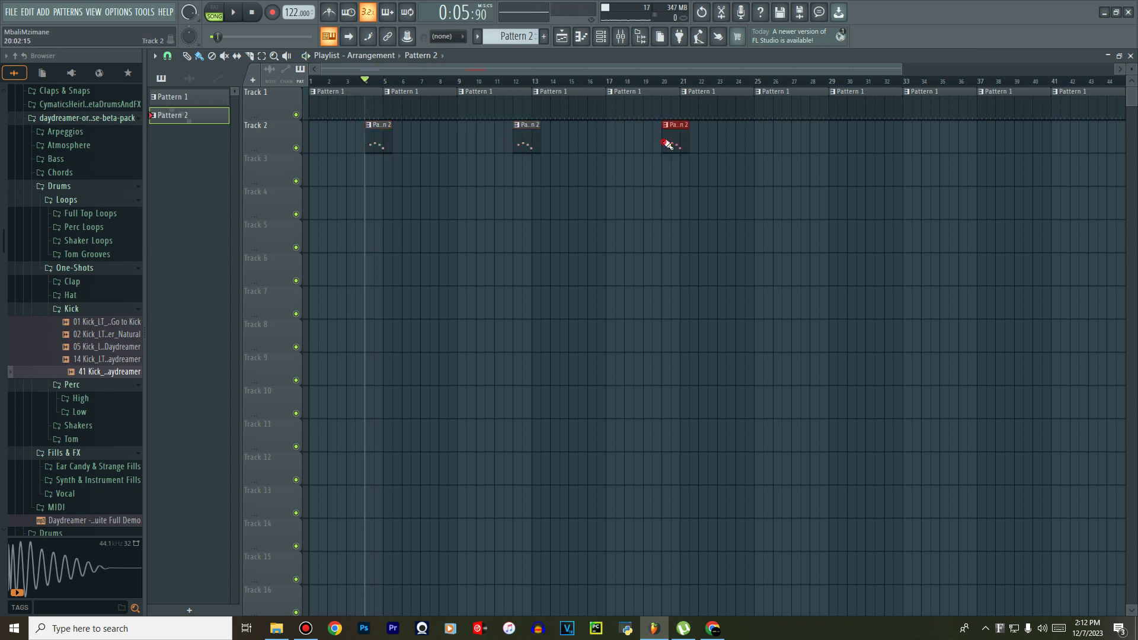
click(815, 145)
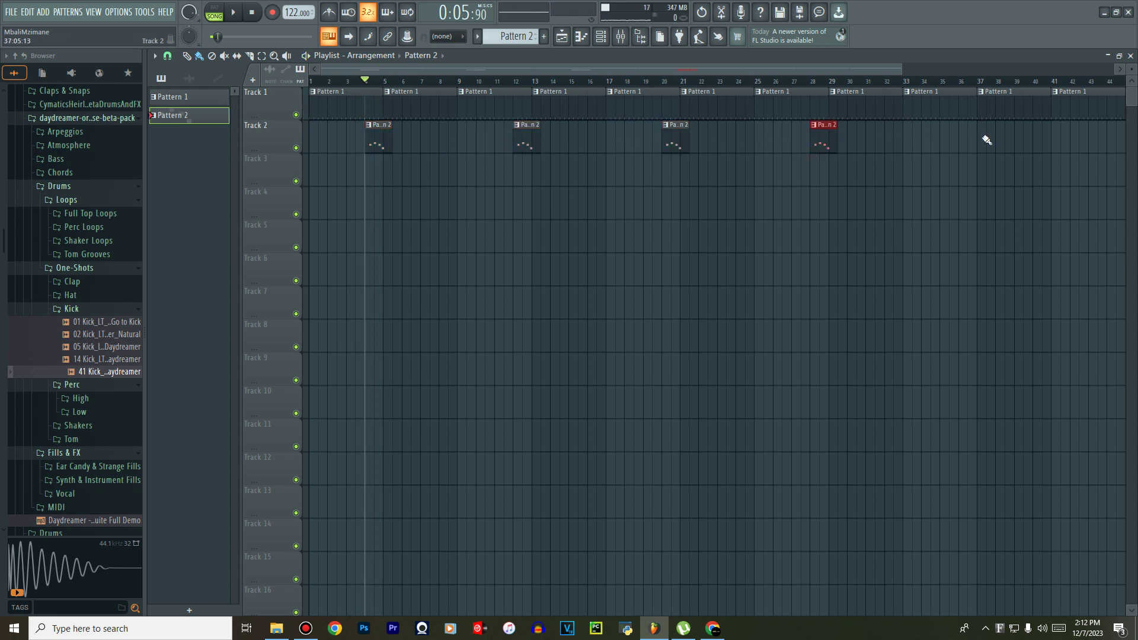
click(964, 150)
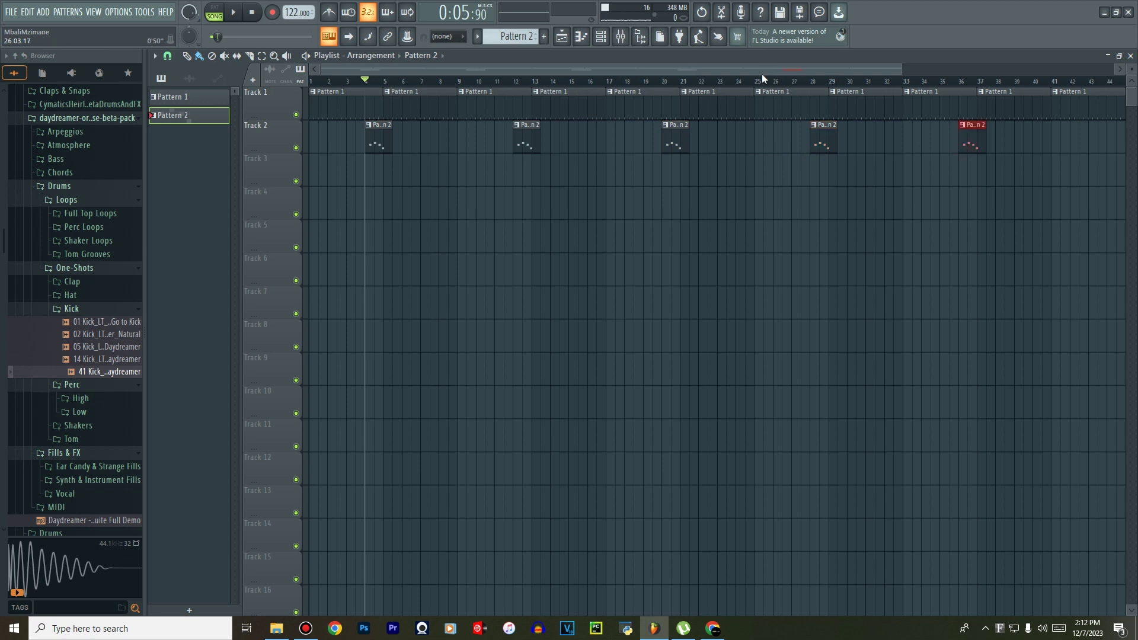
Switch the channel rack to Pattern 1 and set the project tempo to 121 BPM.
click(601, 36)
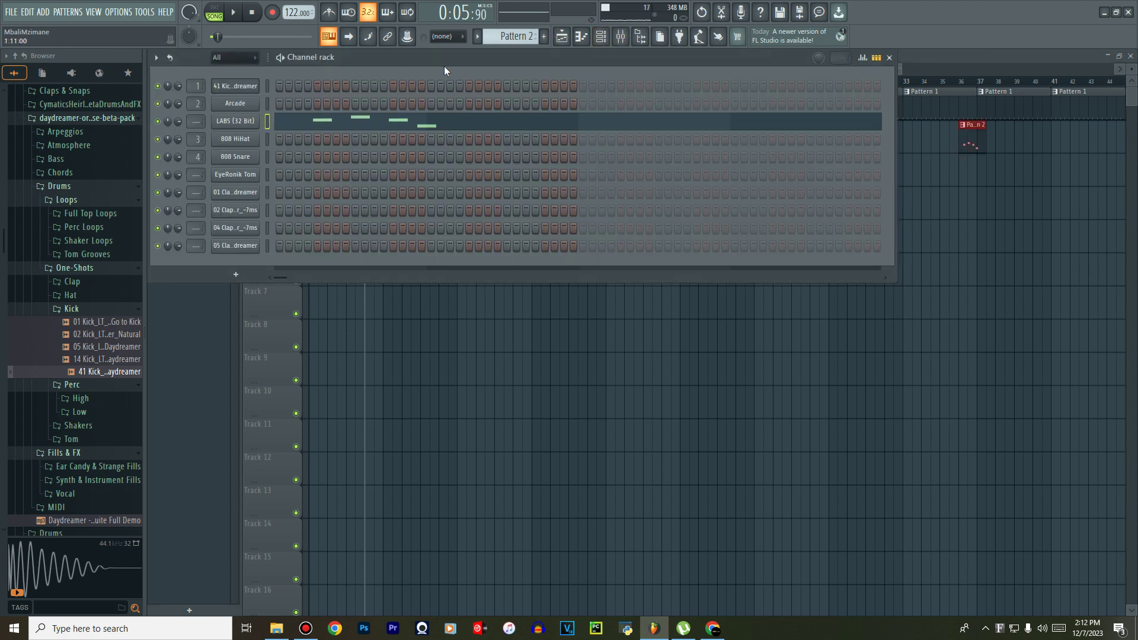
click(478, 36)
click(486, 51)
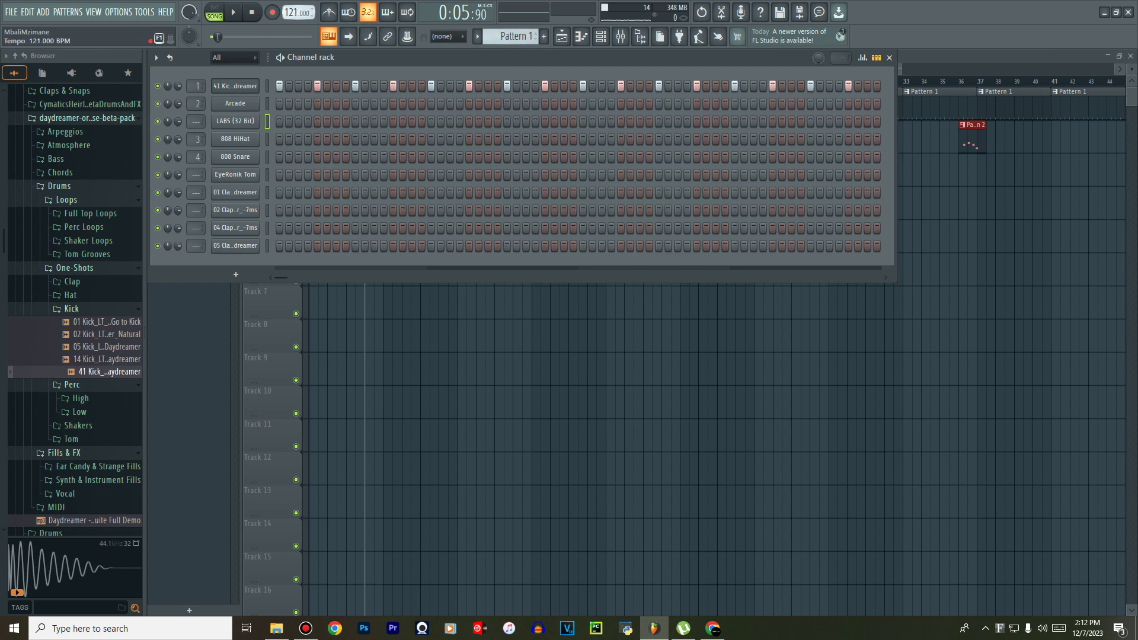
Transpose all of Pattern 1's kick notes down three semitones from C5 to A4 in the piano roll.
right_click(229, 87)
click(279, 87)
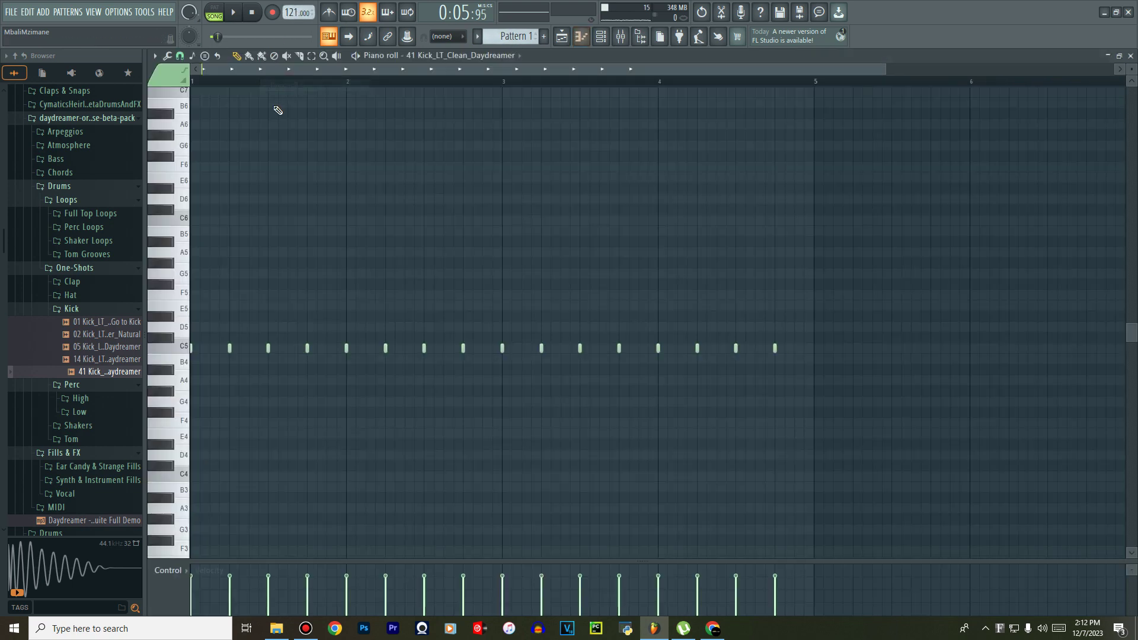
key(shift+Down)
key(shift+Down)
key(shift+Down)
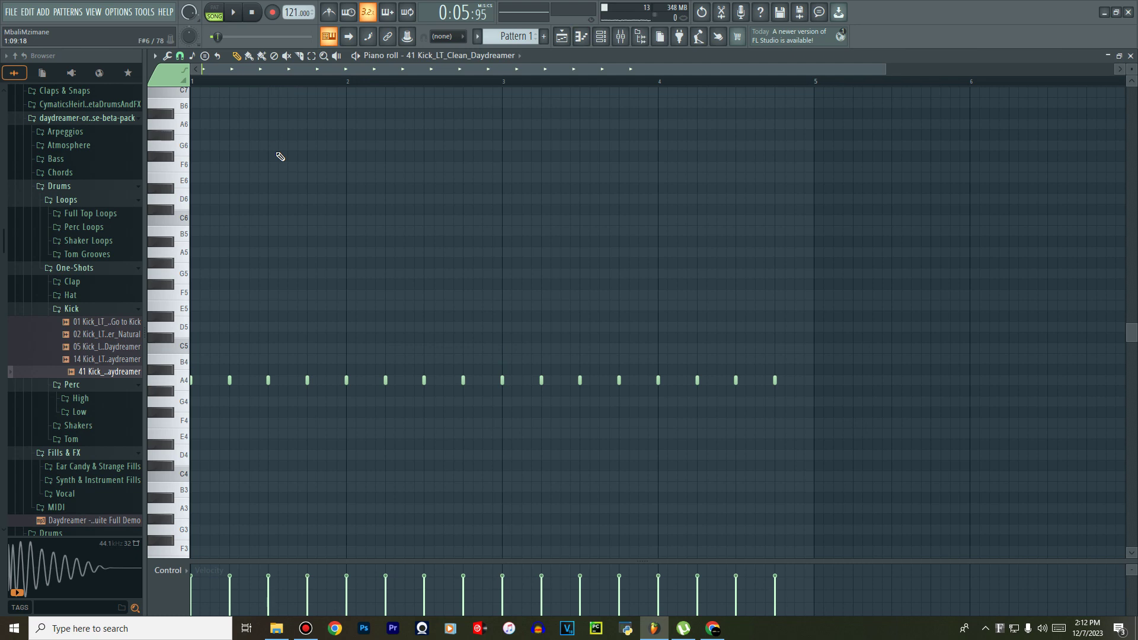
Set the volume multiplier of the 41 Kick channel to 126% in its level adjustments.
click(601, 36)
click(229, 88)
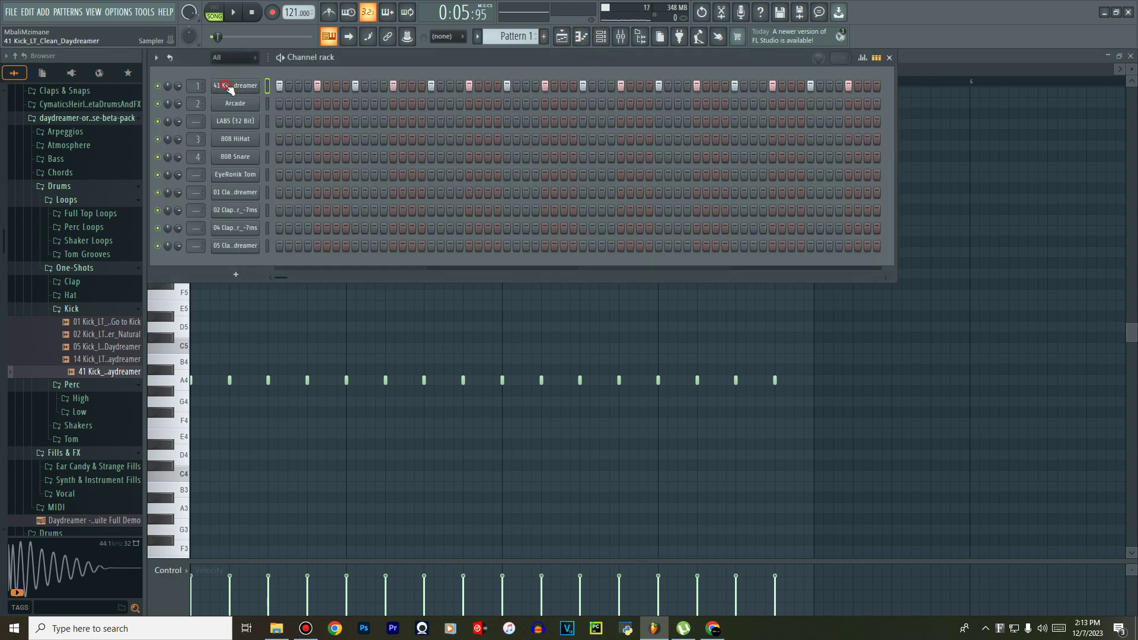
click(251, 163)
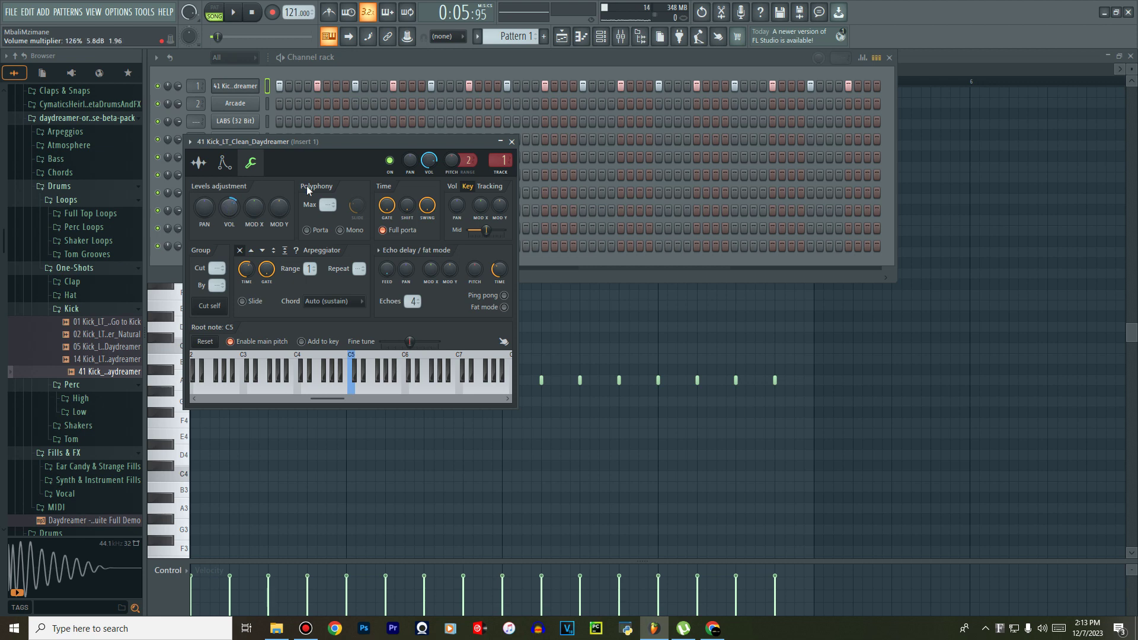
click(512, 141)
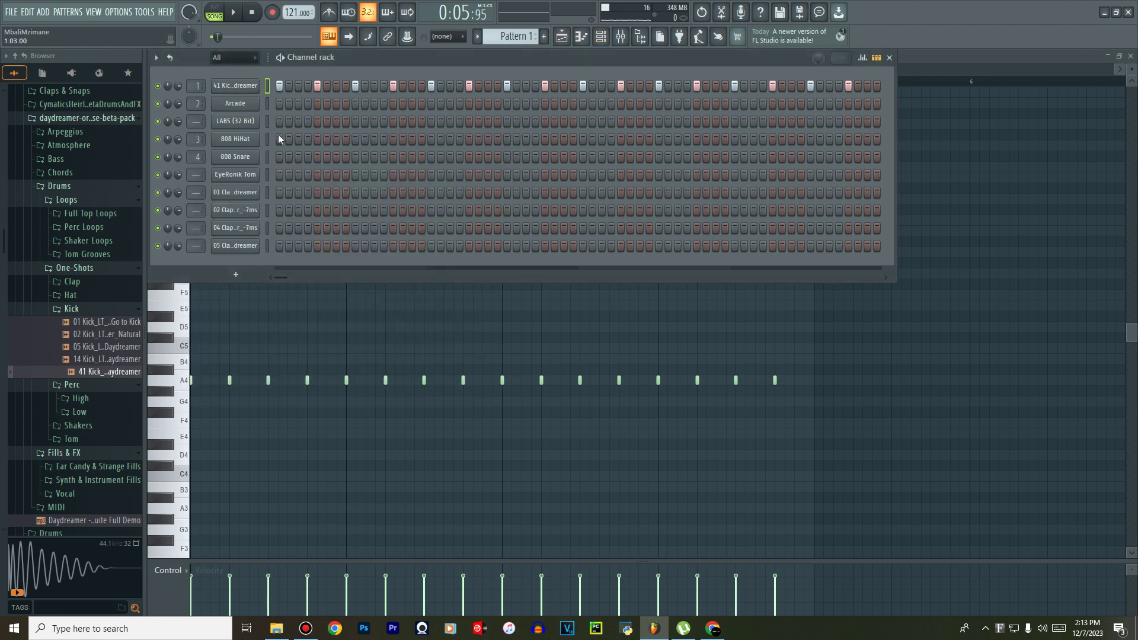
Create Pattern 3 and insert a second LABS (32 Bit) instrument channel in the channel rack.
click(545, 38)
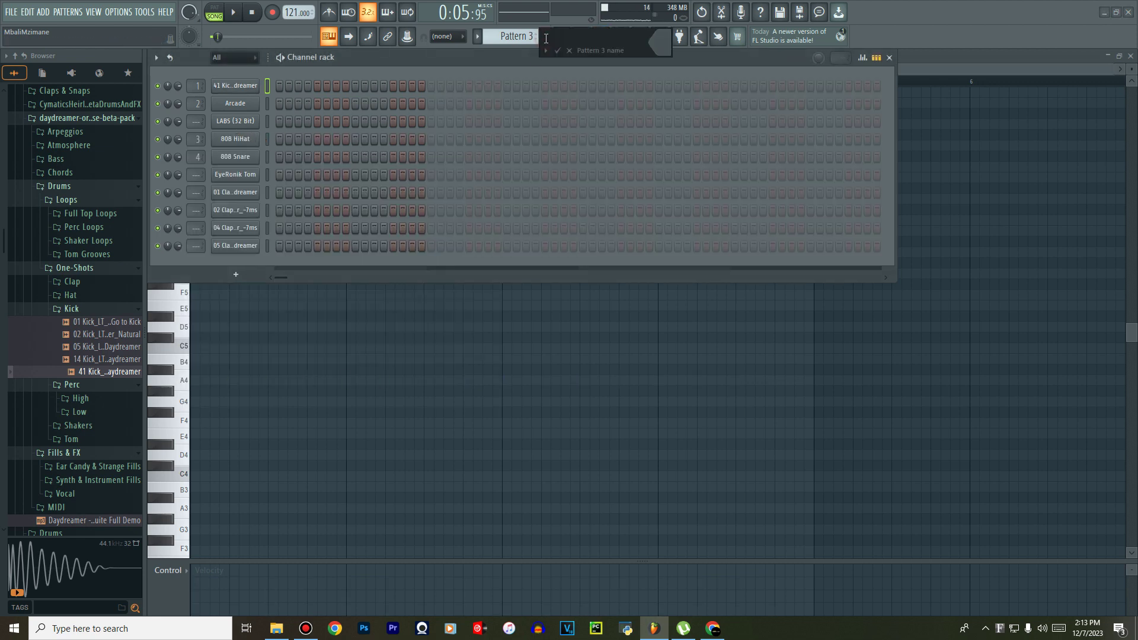
click(250, 121)
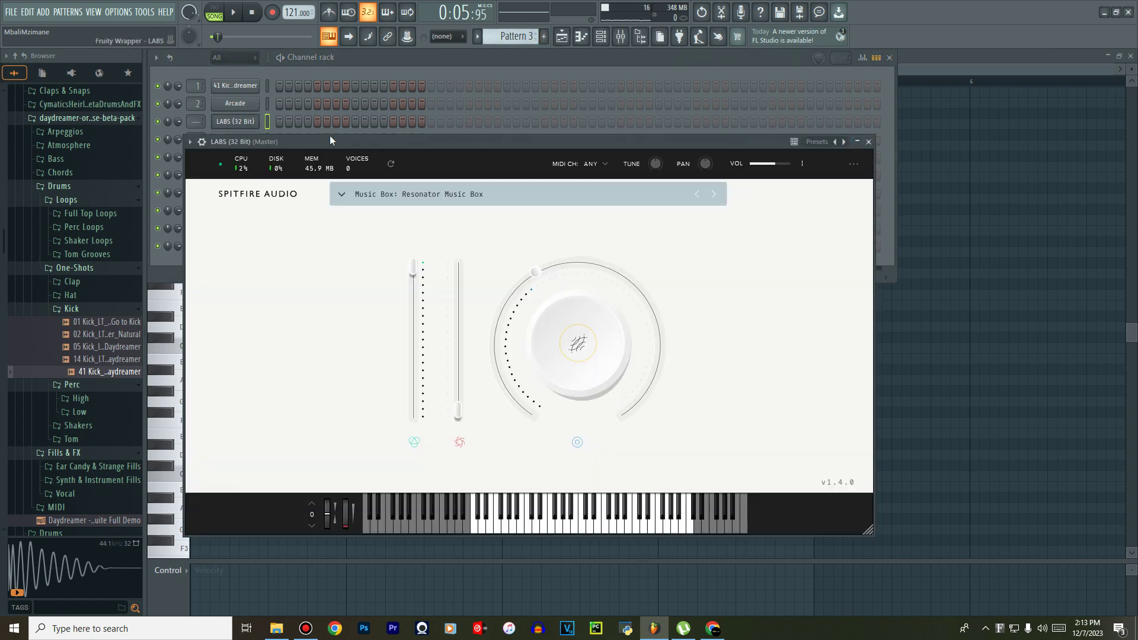
right_click(261, 121)
mouse_move(317, 201)
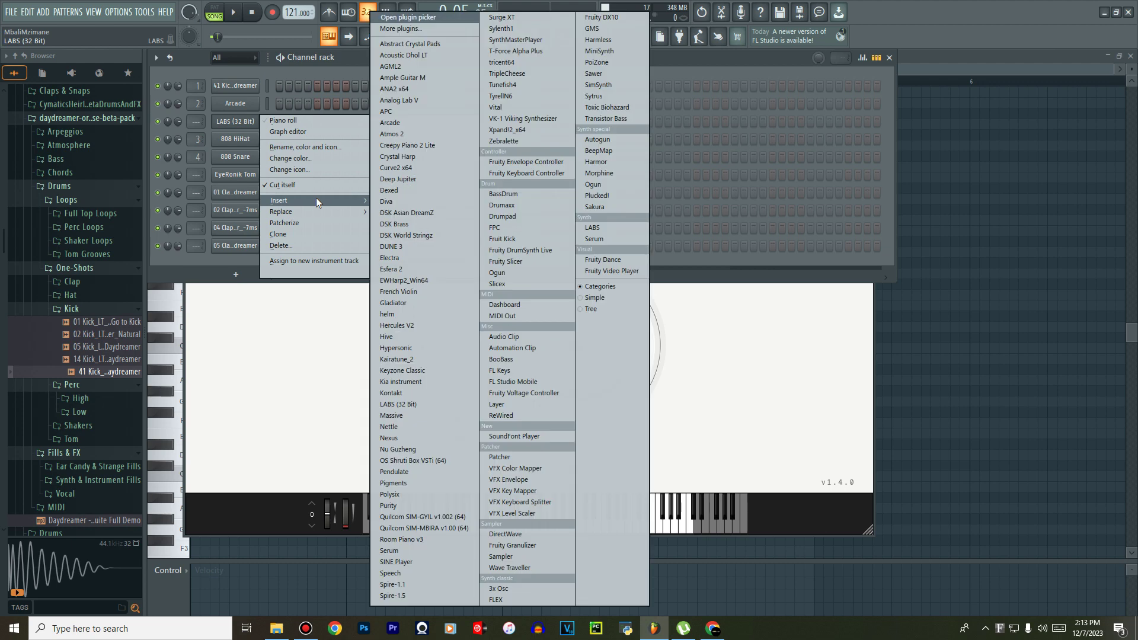
key(Return)
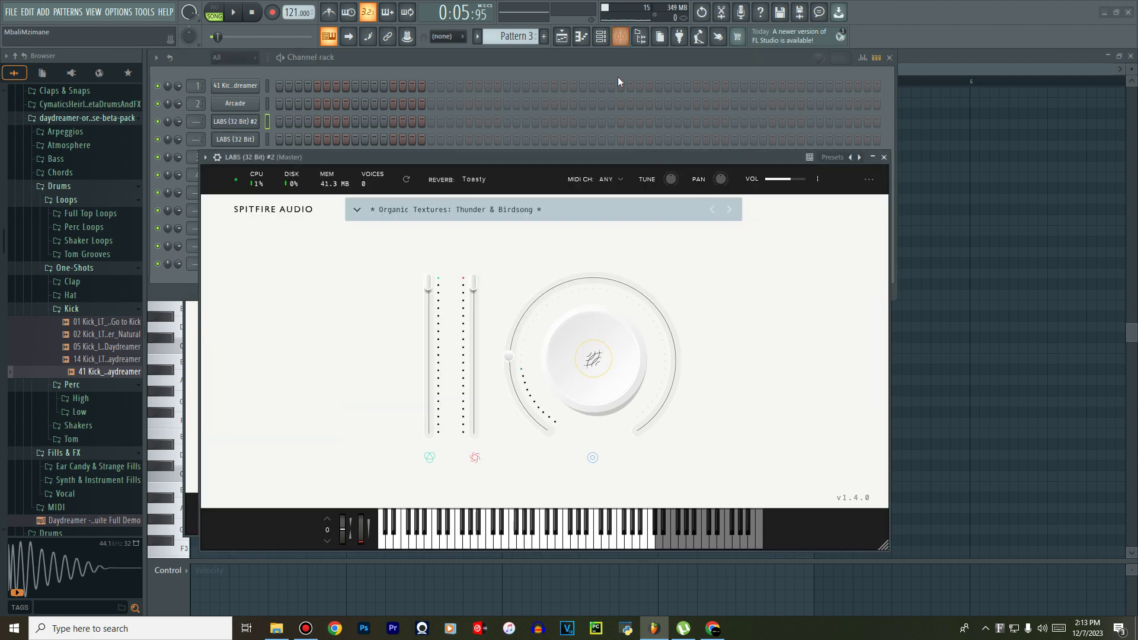
Load the Soft Piano preset from the Piano category into the new LABS instance and close its window.
click(470, 211)
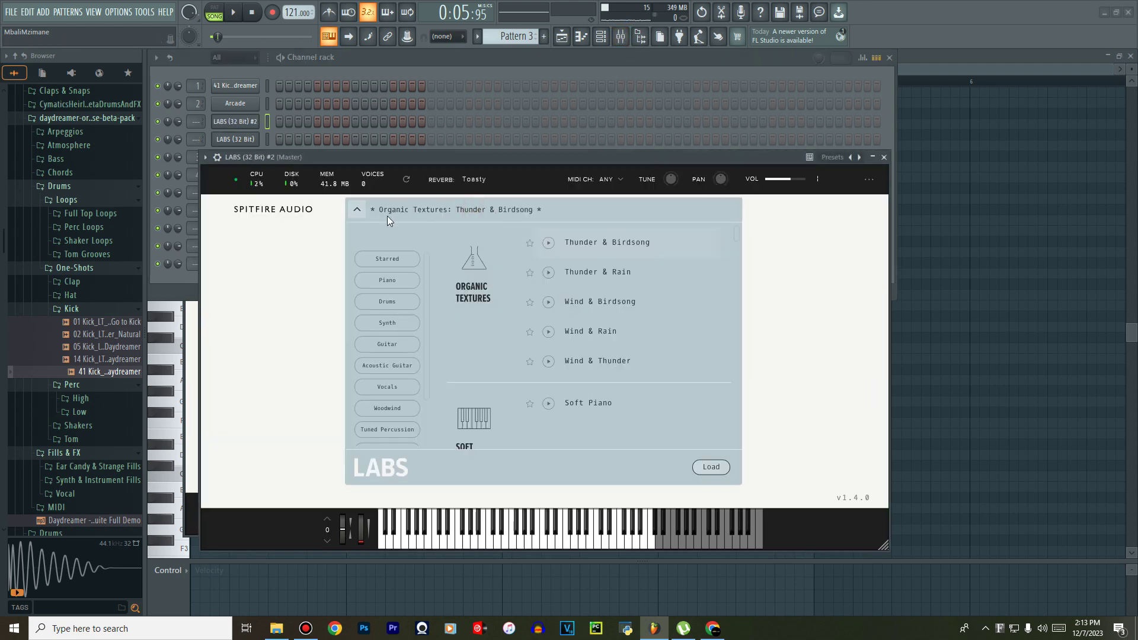
click(387, 285)
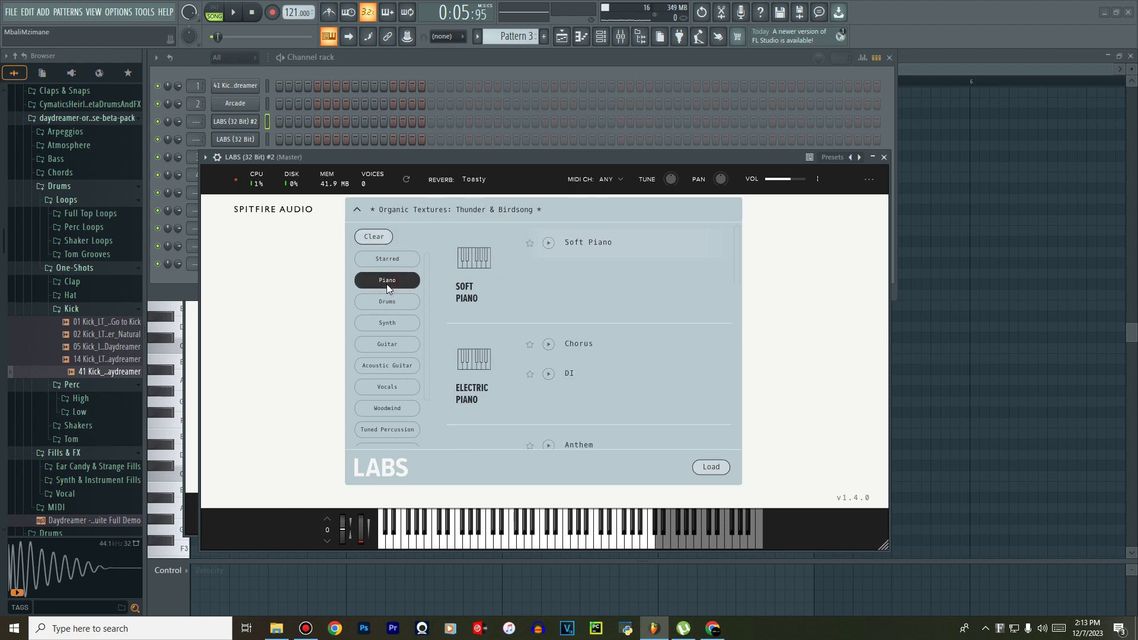
click(597, 240)
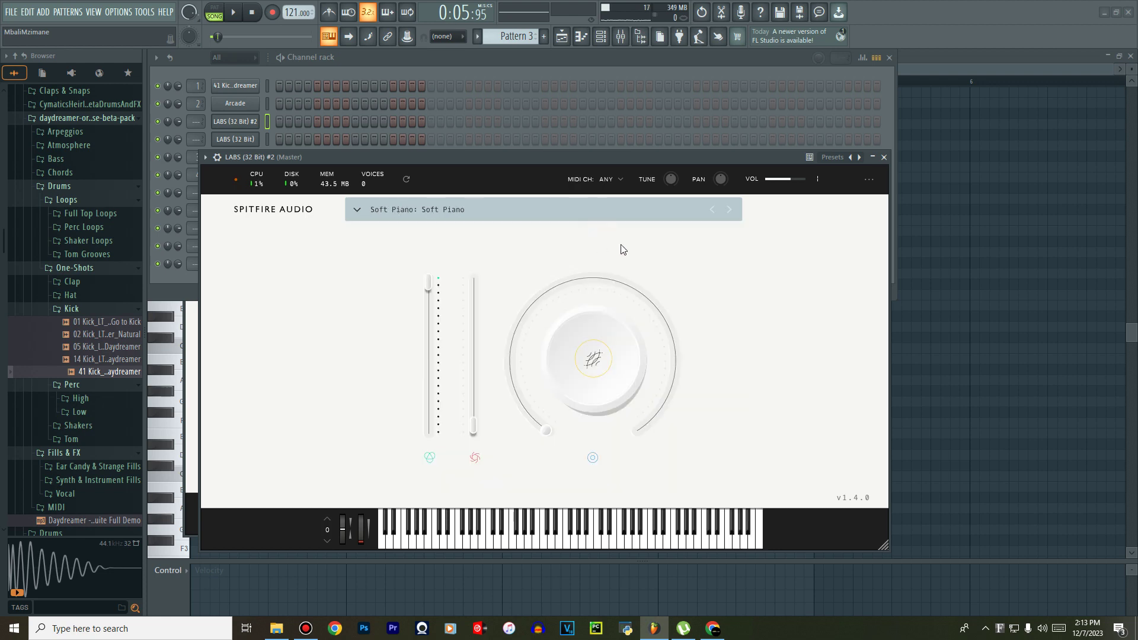
click(884, 156)
Insert a Nexus instrument channel into the channel rack above the original LABS channel.
right_click(236, 139)
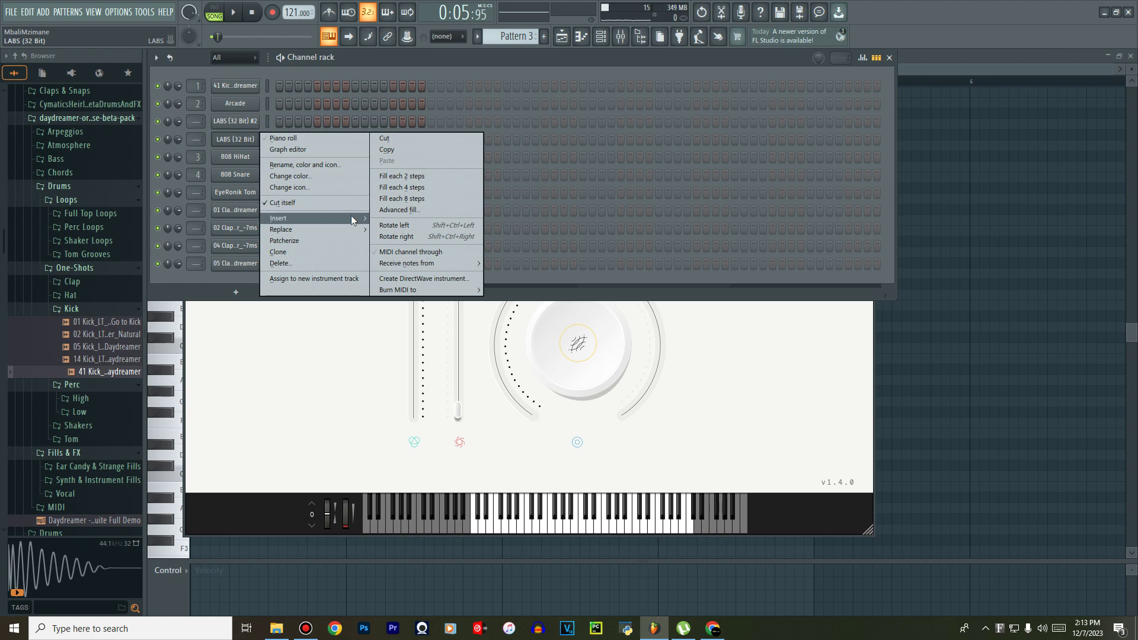
mouse_move(351, 217)
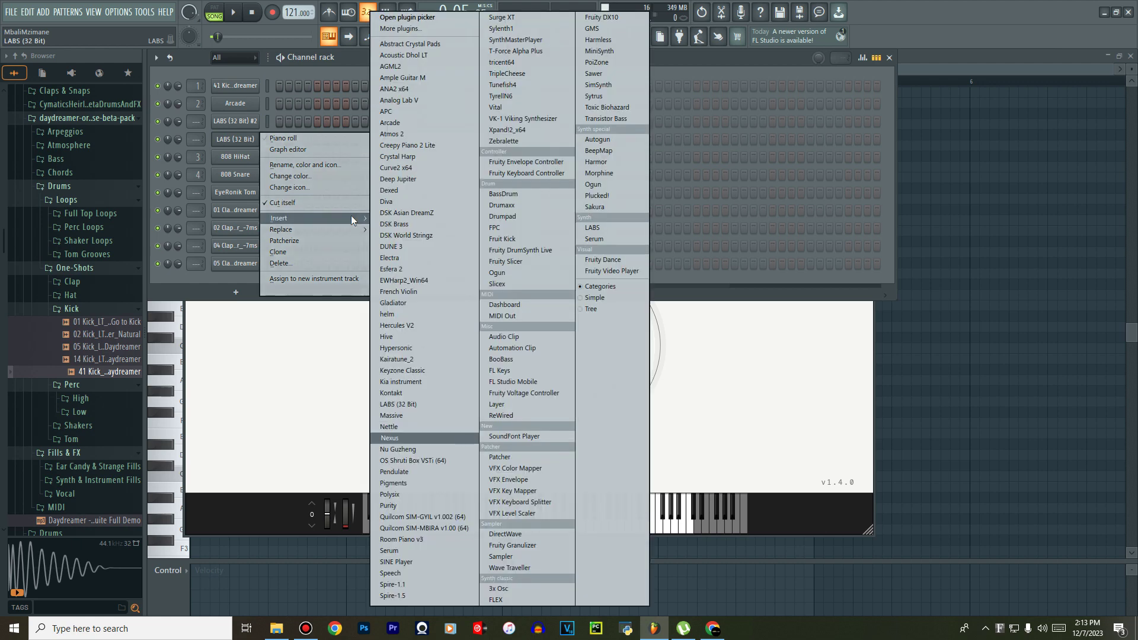
click(403, 438)
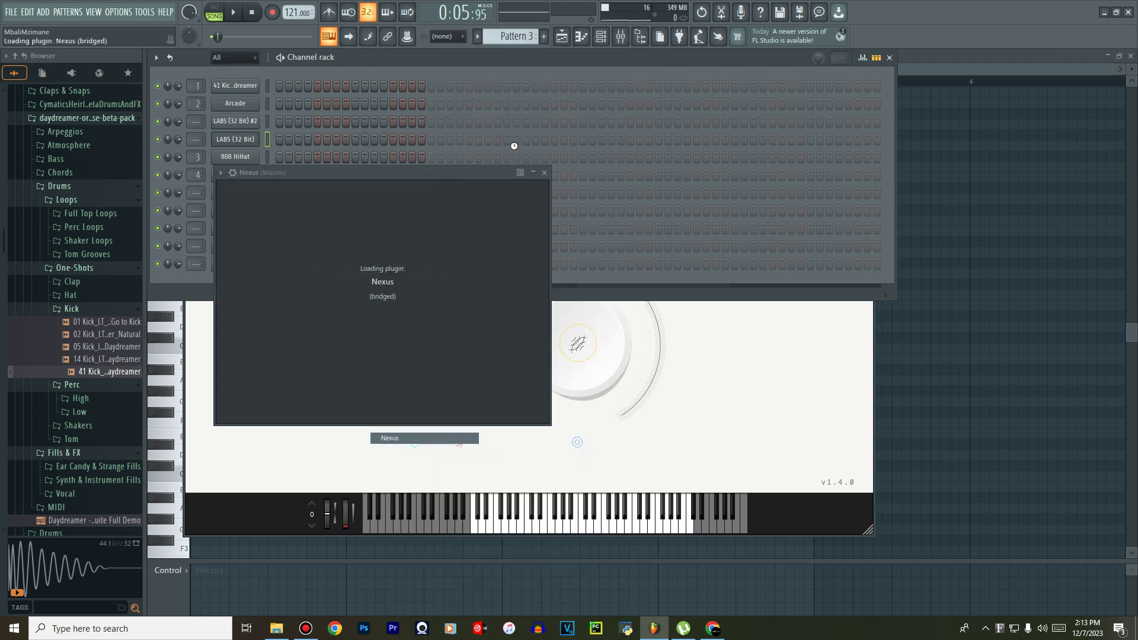
Select Pattern 1 in the channel rack, audition the arrangement and return playback to the start.
click(621, 38)
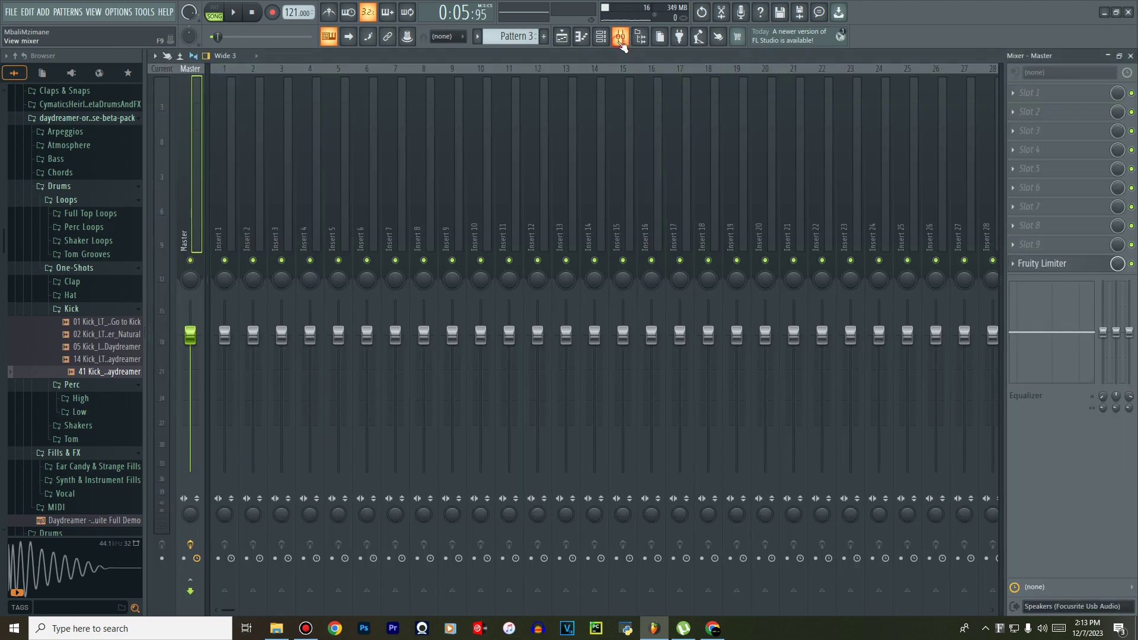
click(621, 38)
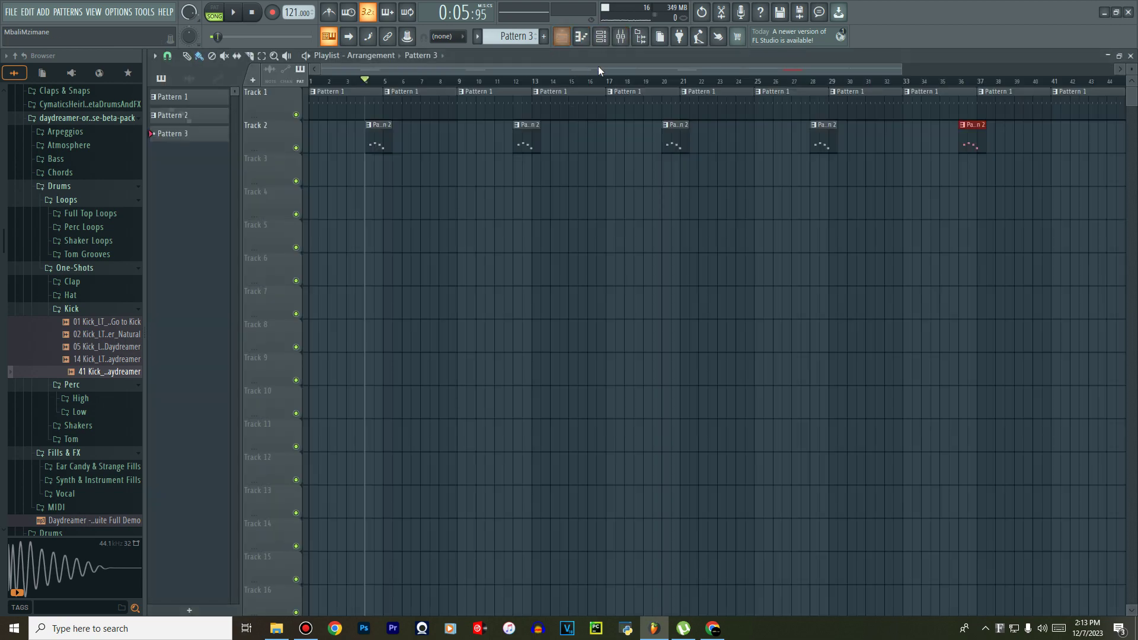
click(601, 36)
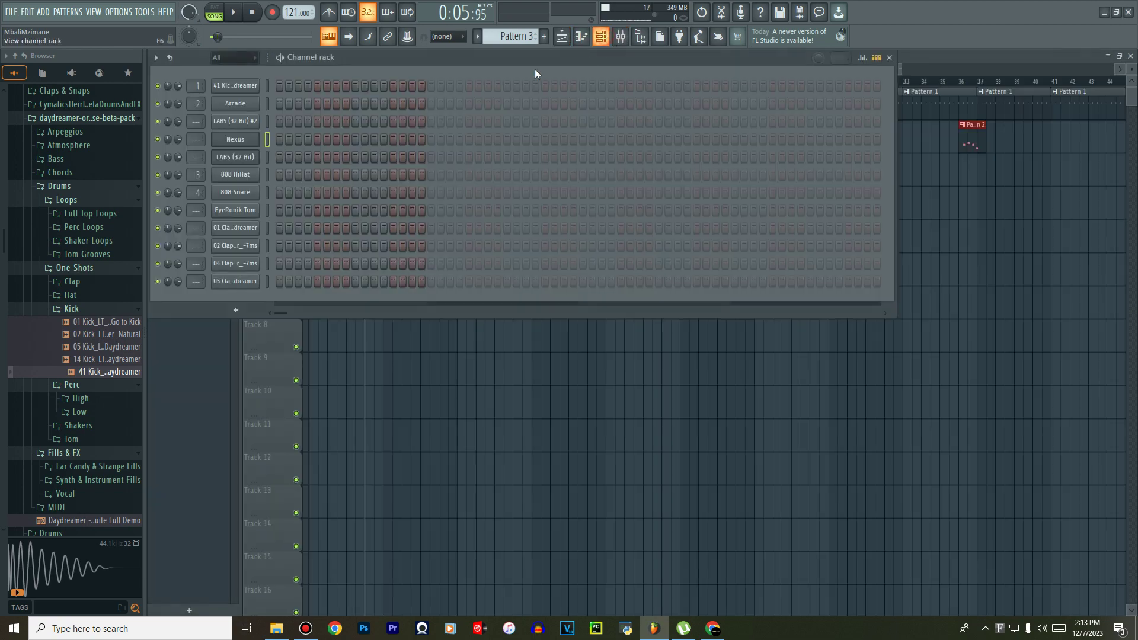
click(477, 38)
click(496, 51)
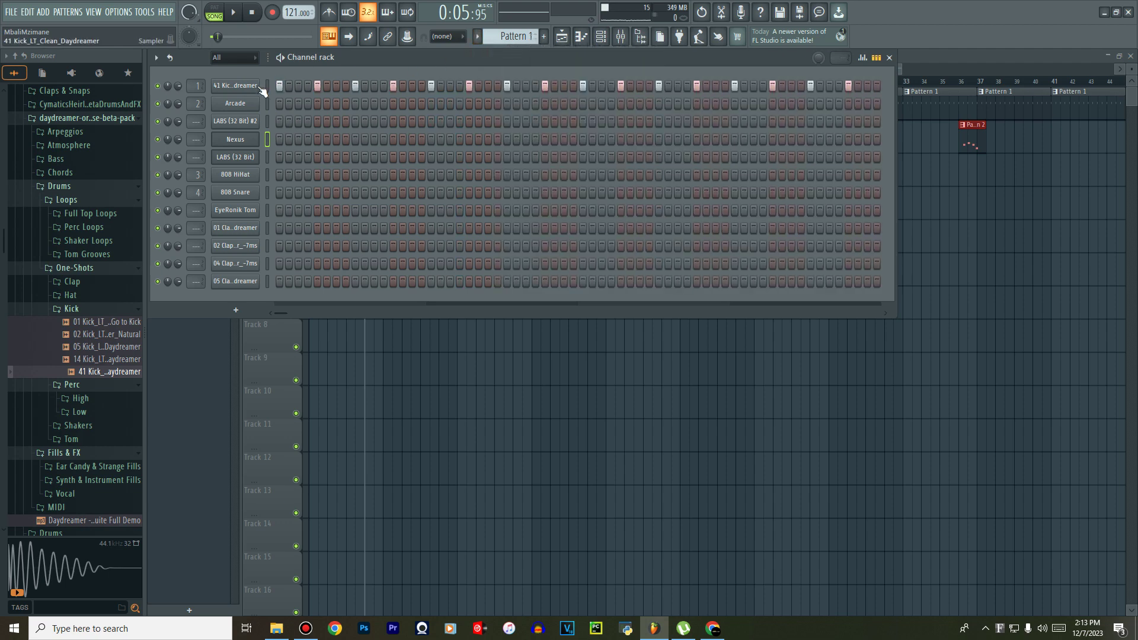
key(space)
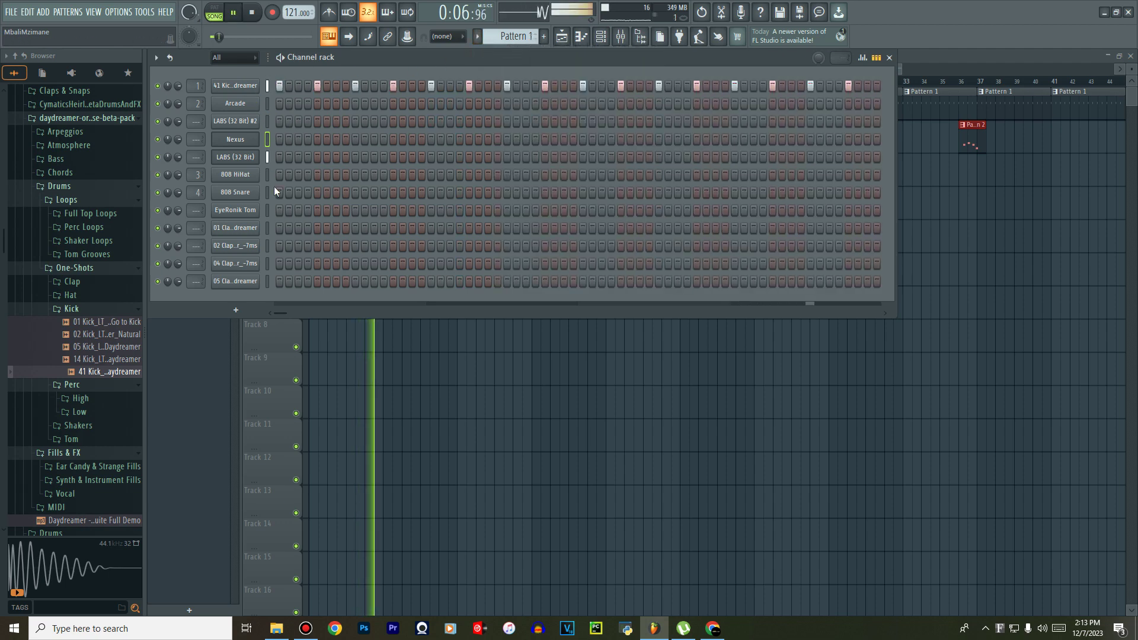
key(space)
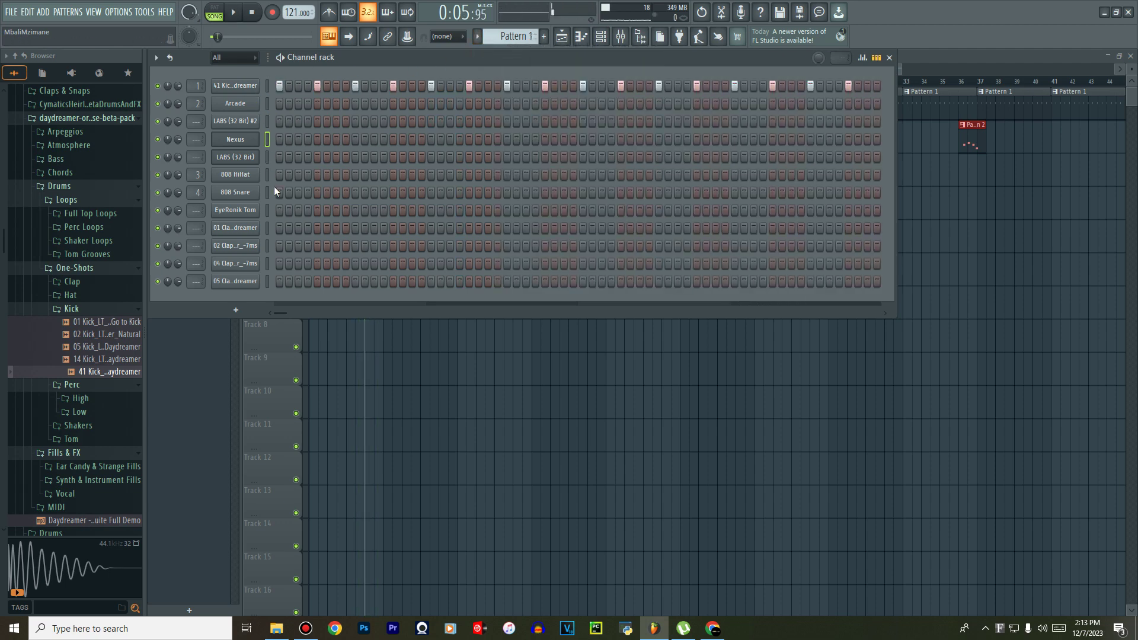
click(562, 38)
click(605, 43)
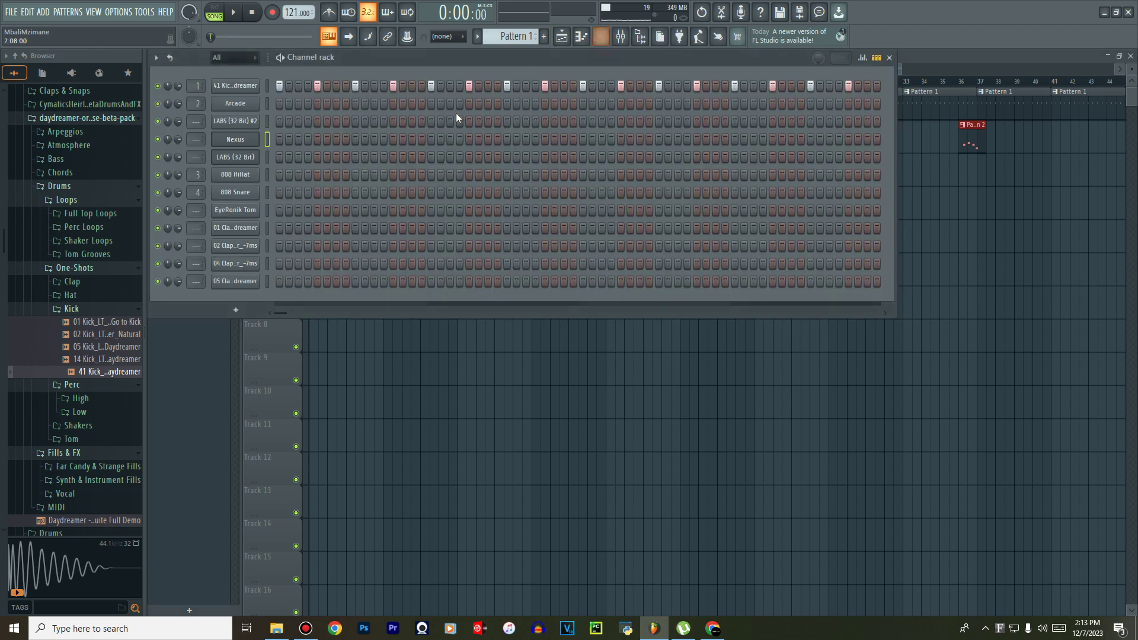
Add EyeRonik Tom hits on steps 7, 23, 39 and 55 of Pattern 1 while the arrangement plays.
click(266, 210)
key(space)
key(space)
key(space)
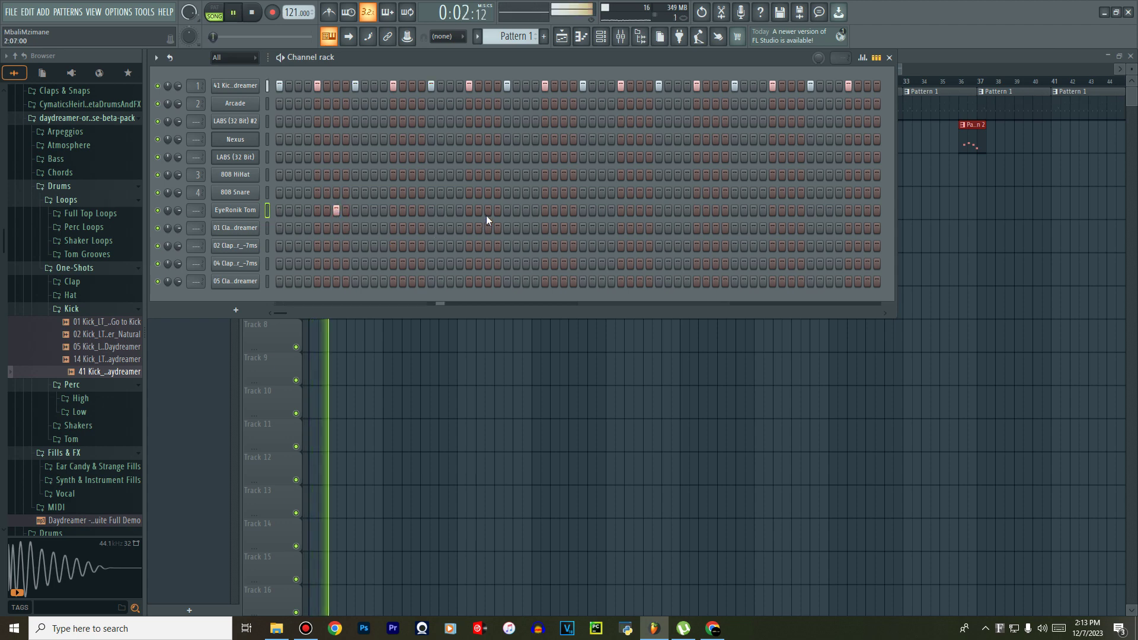
click(488, 211)
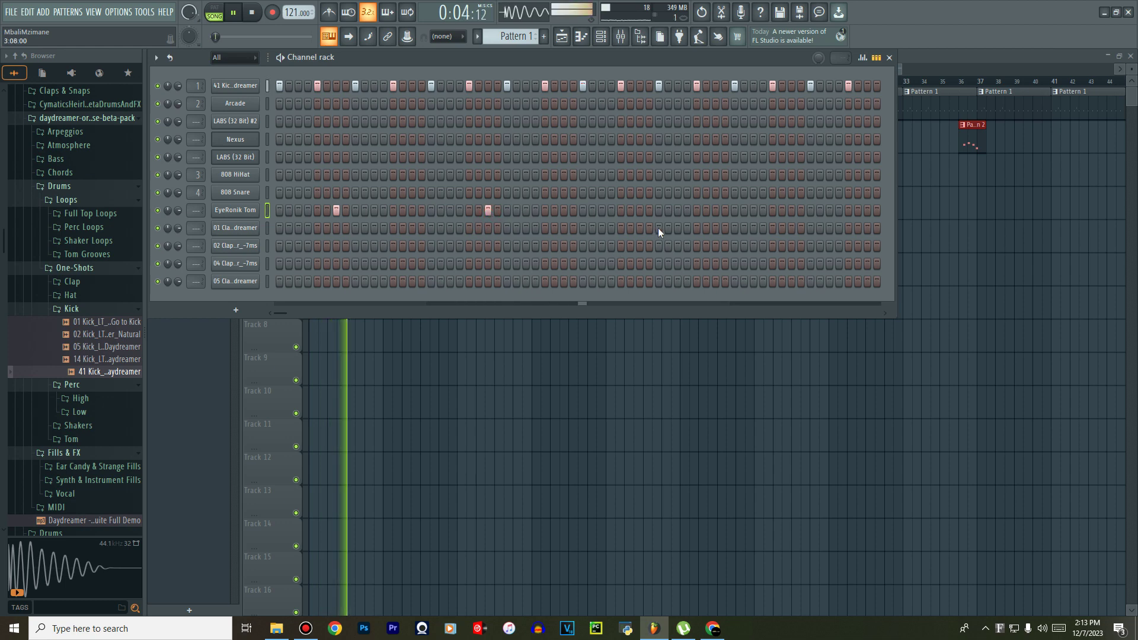
click(640, 211)
click(792, 211)
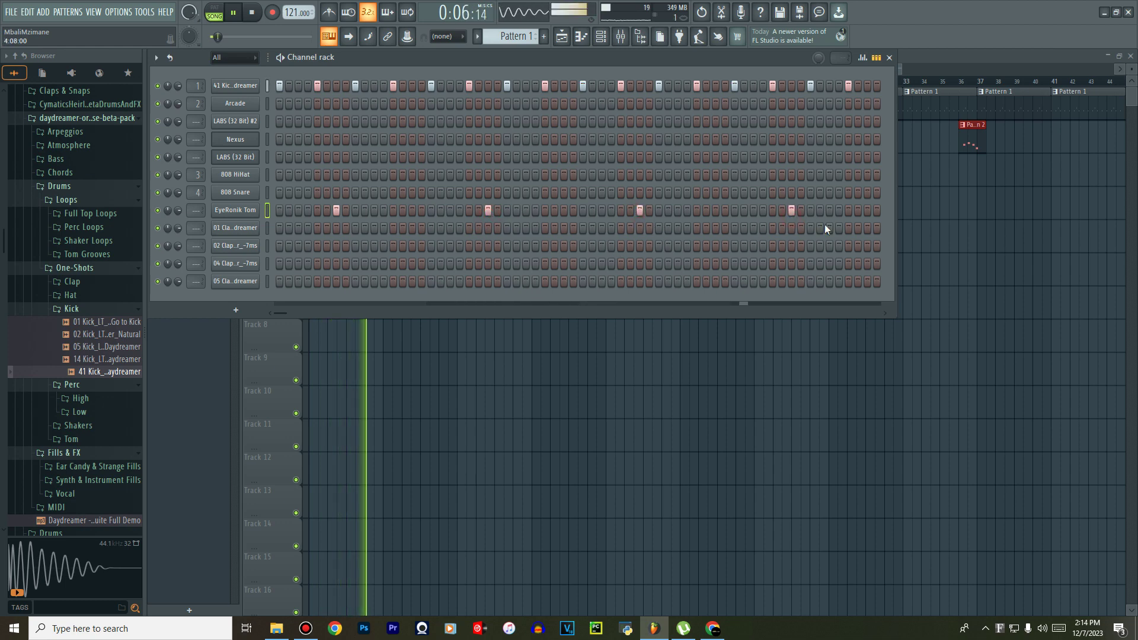
Route the EyeRonik Tom channel to mixer insert 5 and lower its fader to about -7.2 dB.
click(257, 211)
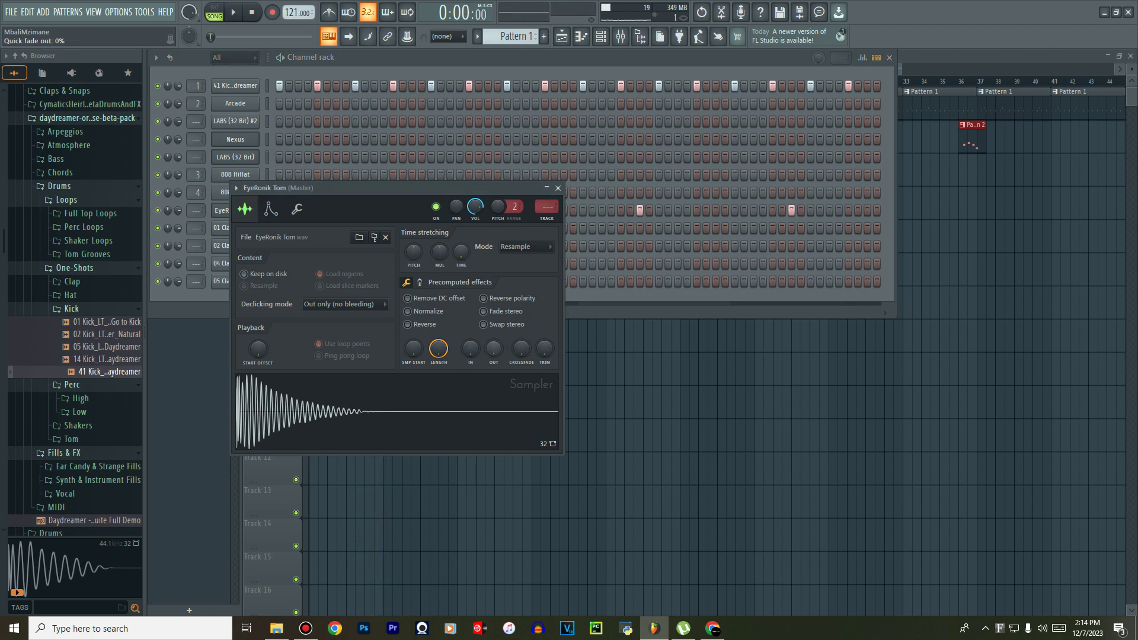
click(236, 189)
mouse_move(356, 203)
click(428, 221)
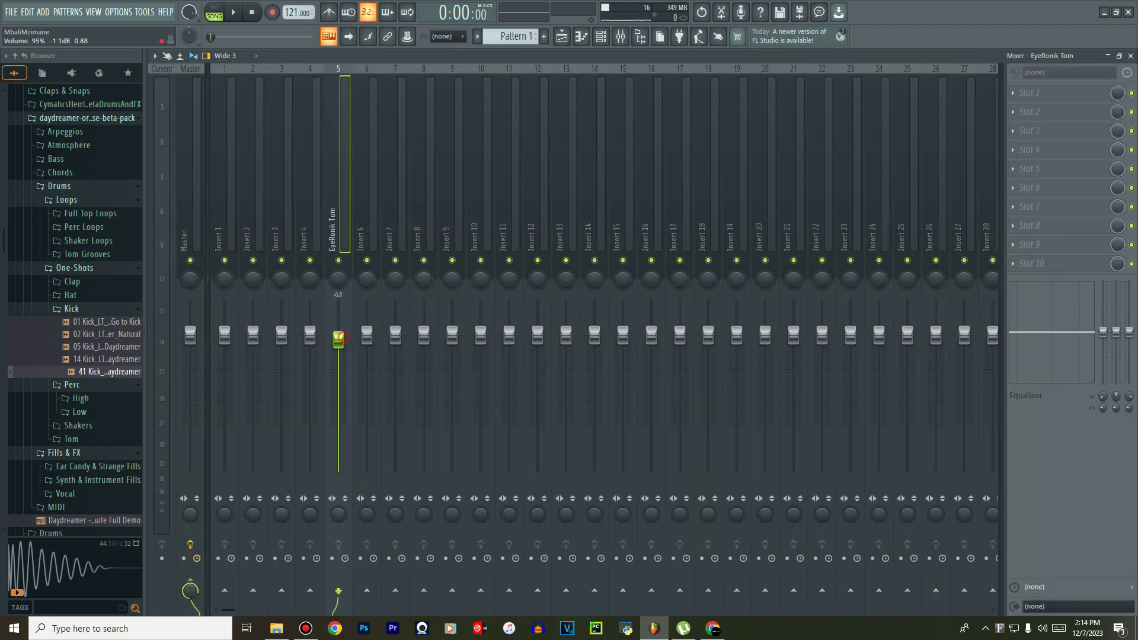
Load Fruity Delay 3 into slot 4 of the EyeRonik Tom insert and set its tempo-synced delay time to 3:0.
click(1041, 150)
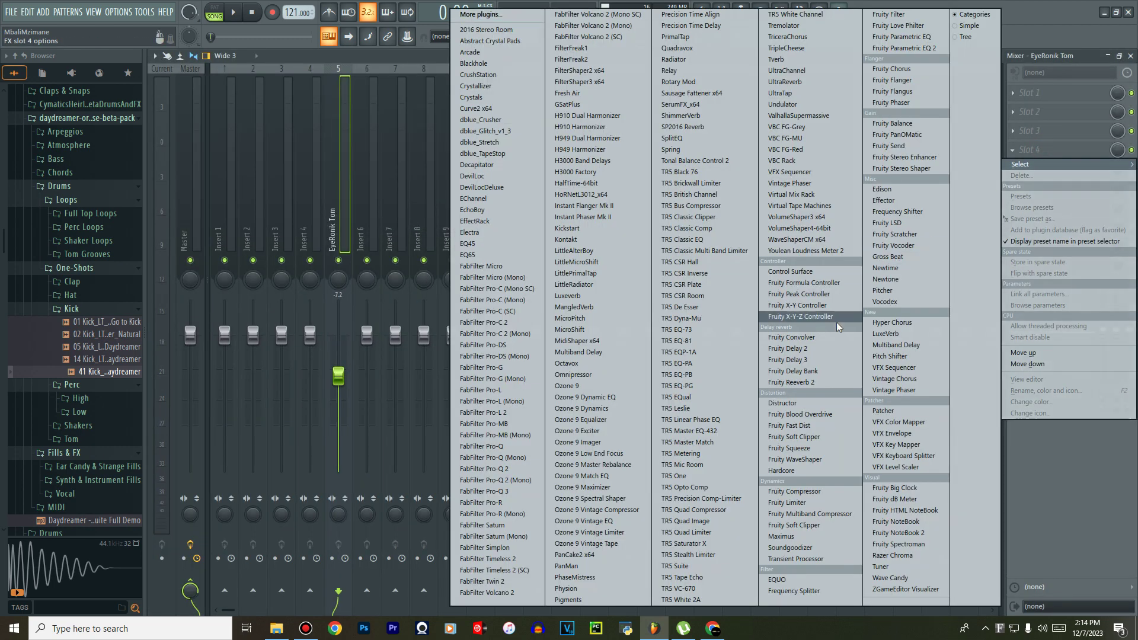
click(801, 360)
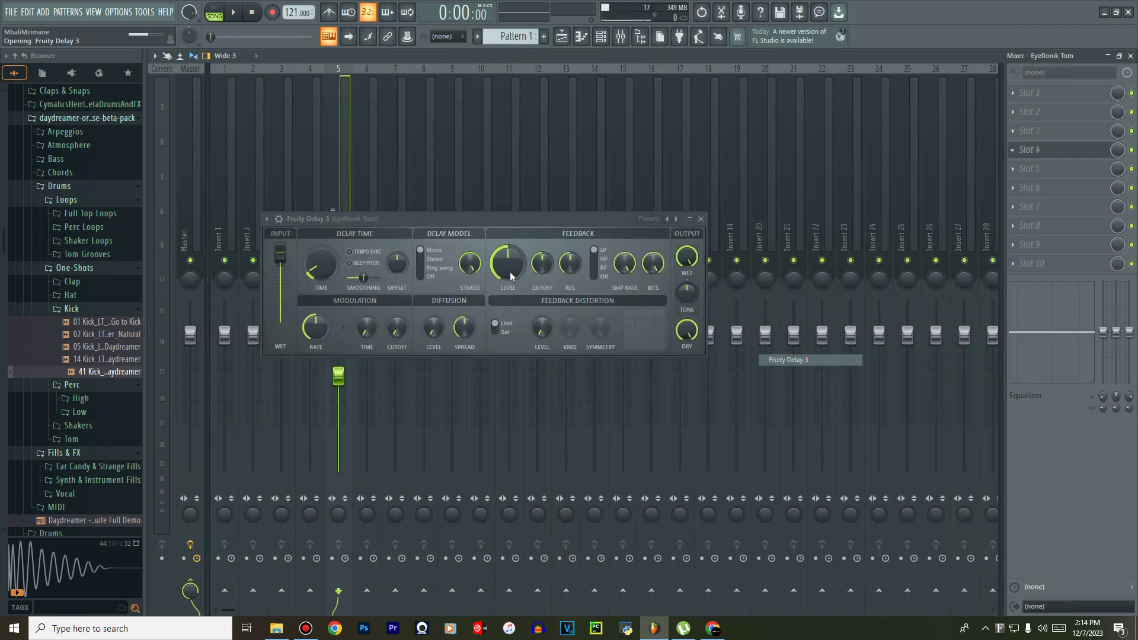
click(605, 39)
click(605, 39)
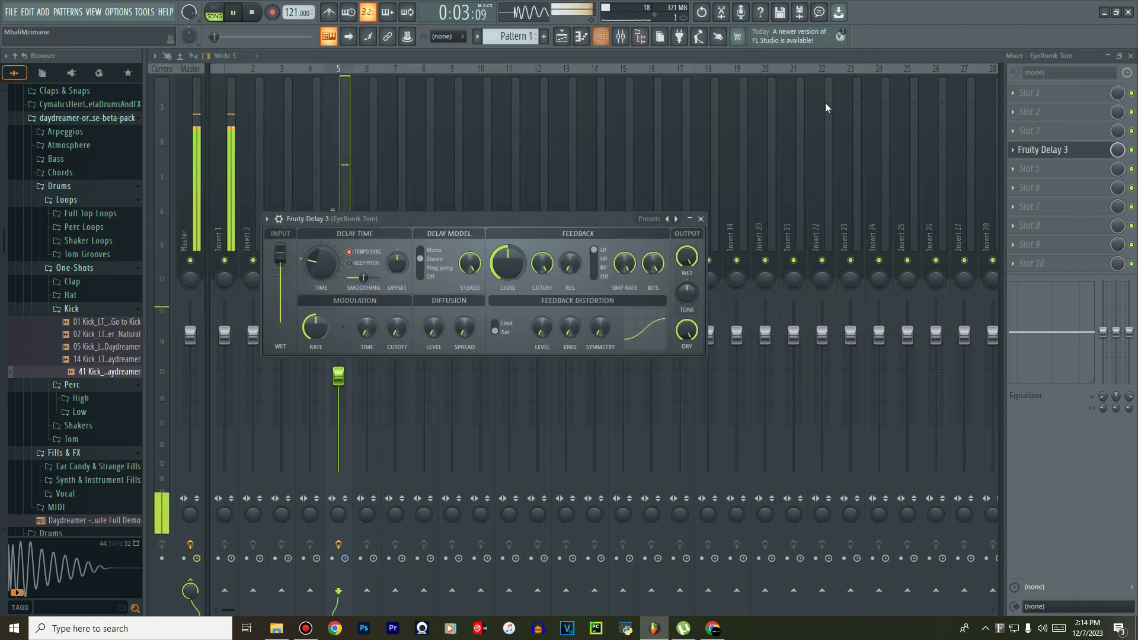
click(1042, 149)
click(1042, 149)
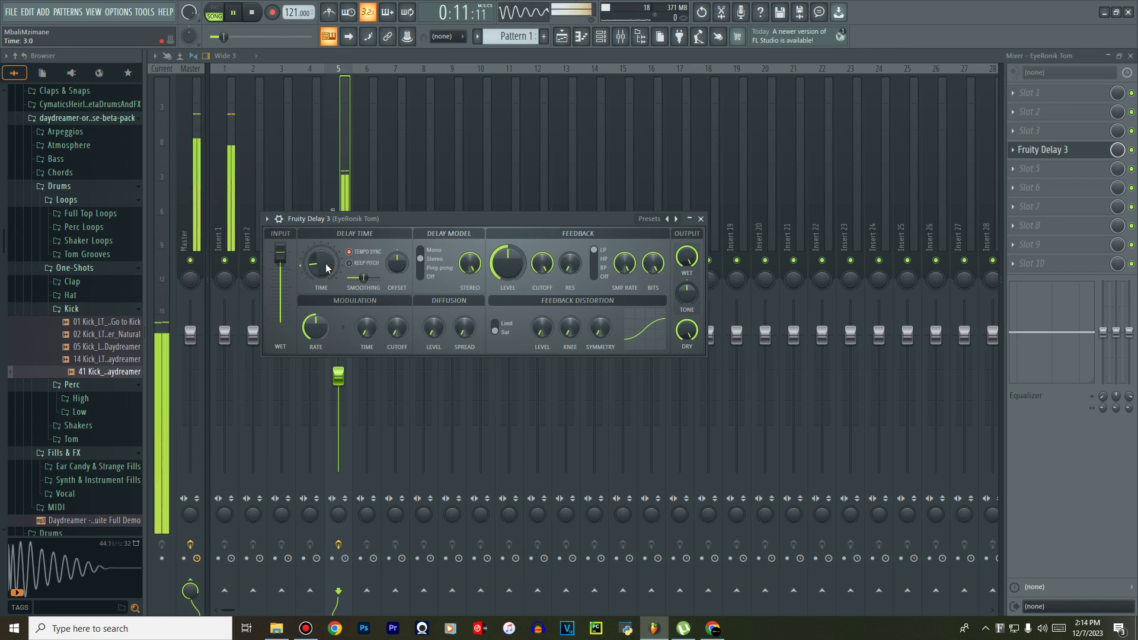
Review the playlist arrangement and the preset loaded in the original LABS (32 Bit) channel during playback.
key(F5)
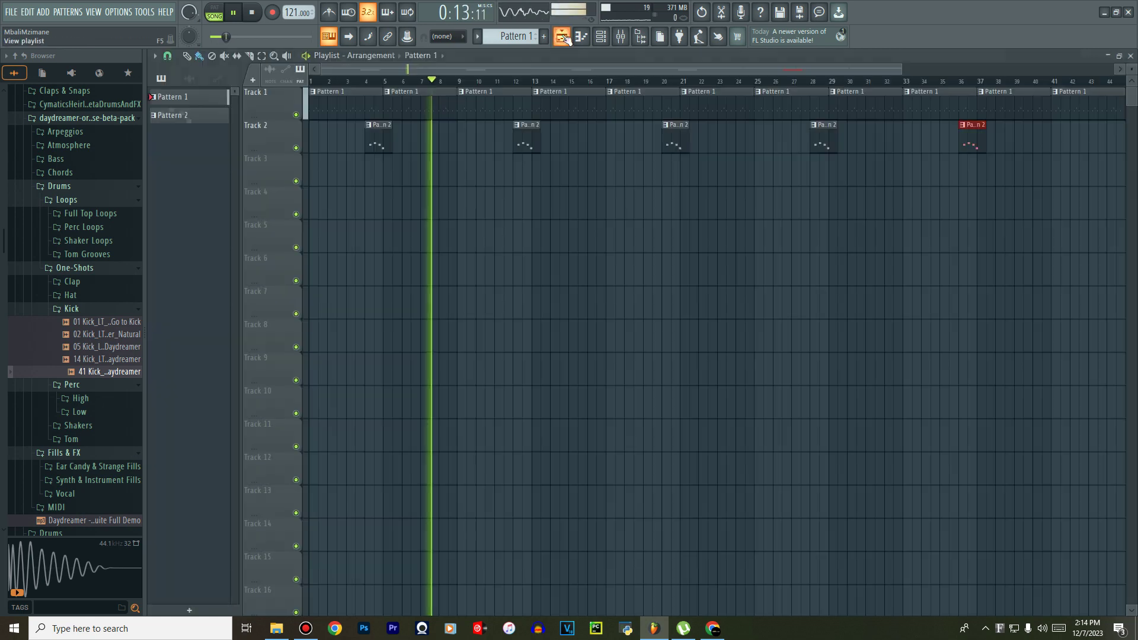
click(602, 38)
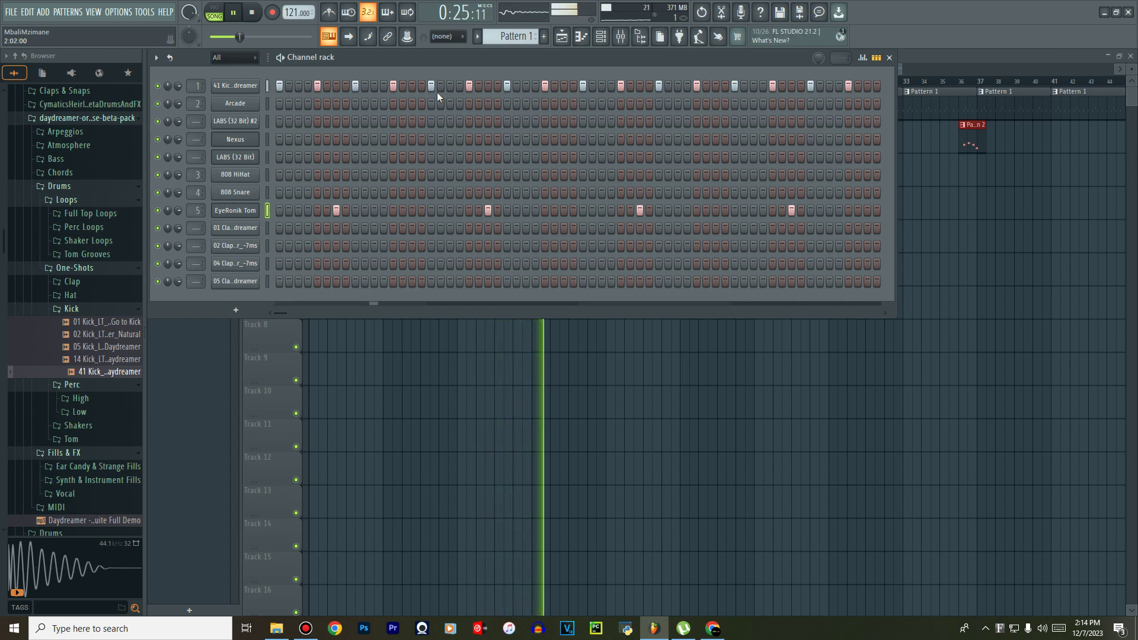
right_click(256, 157)
mouse_move(322, 249)
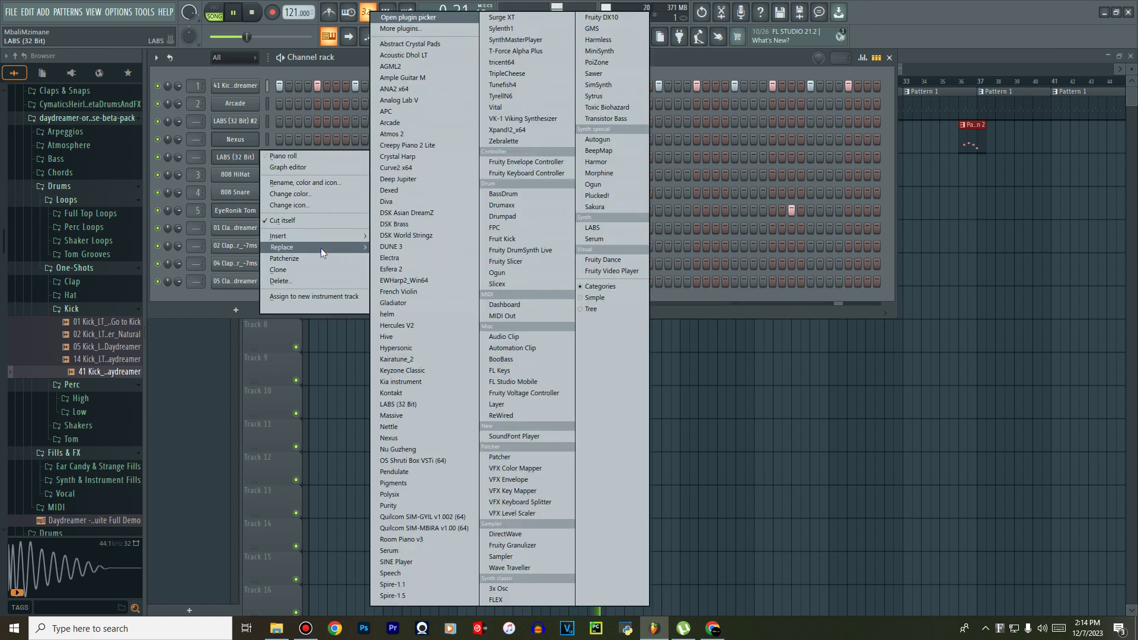
key(l)
key(Return)
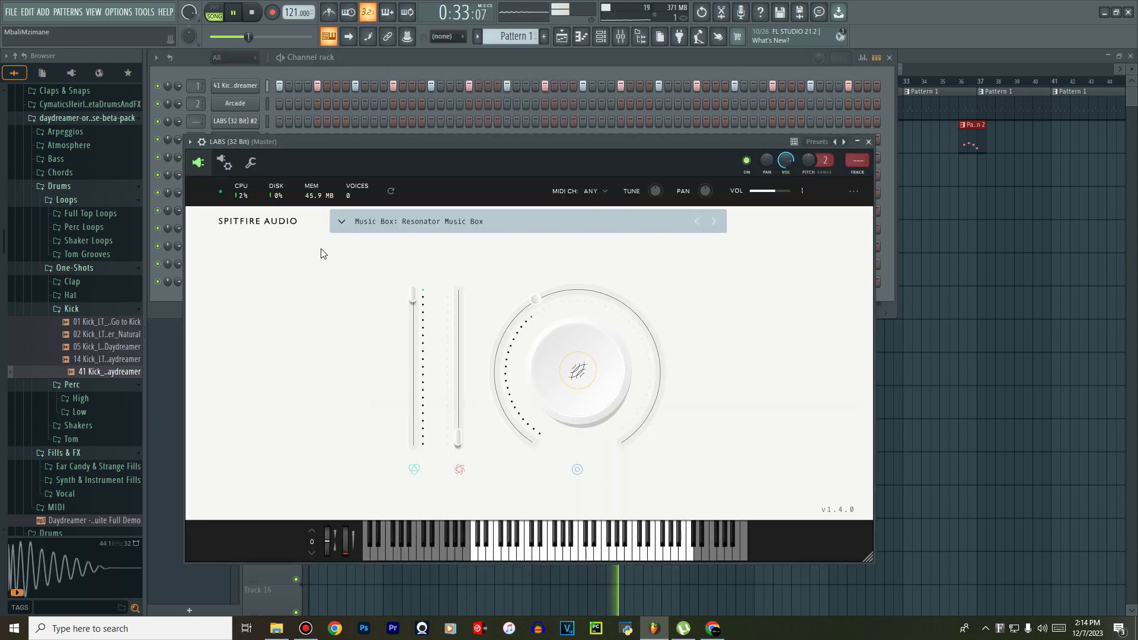
click(868, 143)
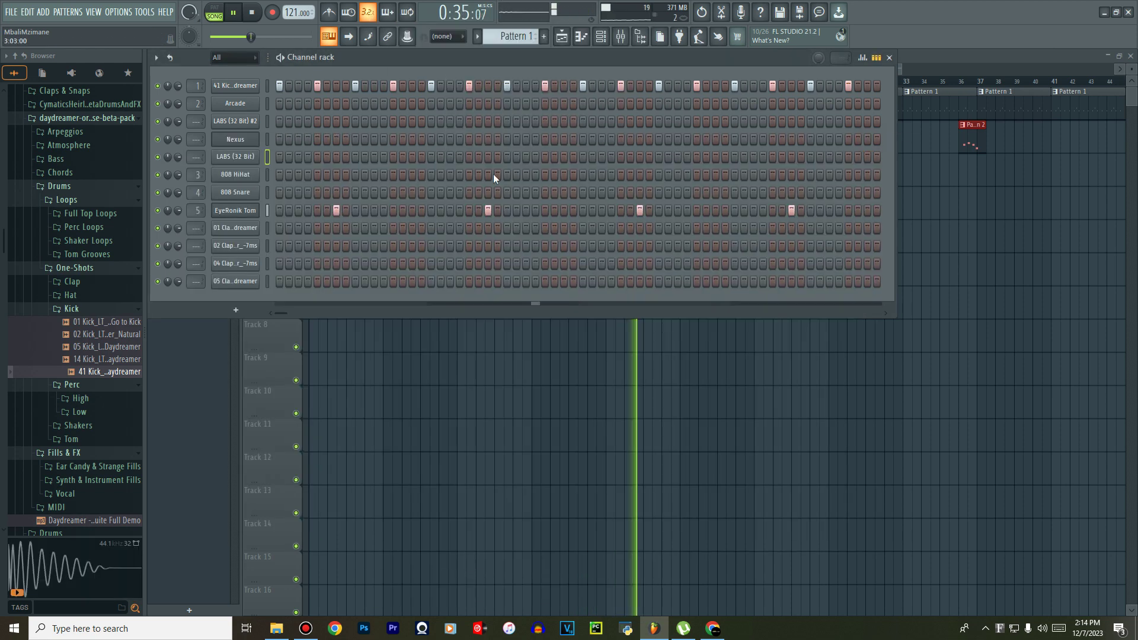
Switch to Pattern 3, load the Keys preset into the Nexus channel and stop playback.
click(543, 37)
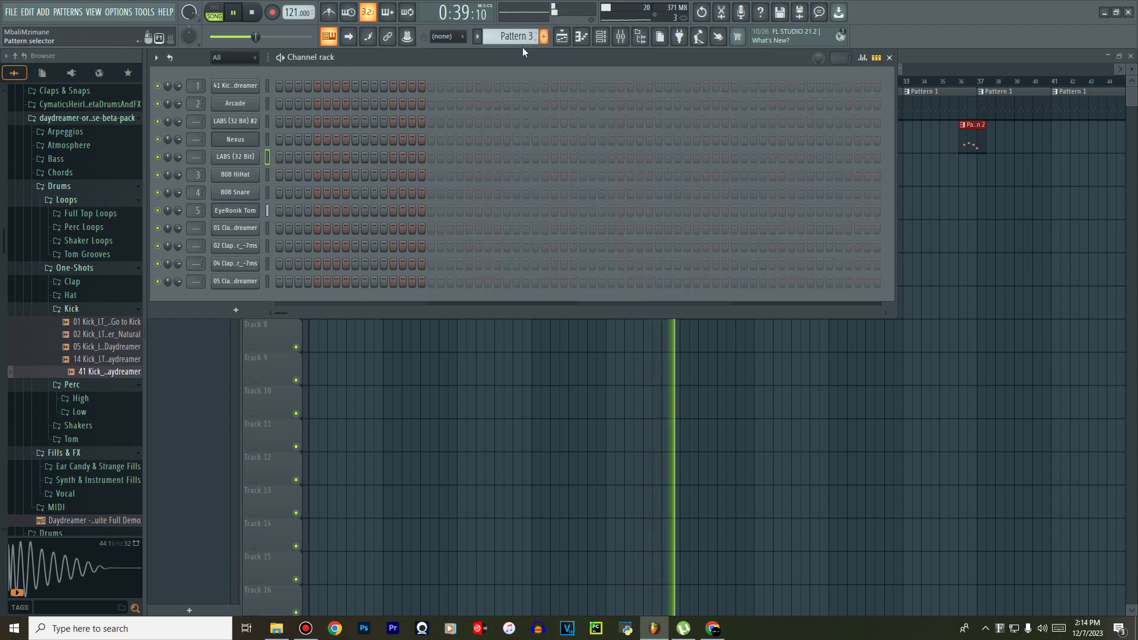
click(248, 142)
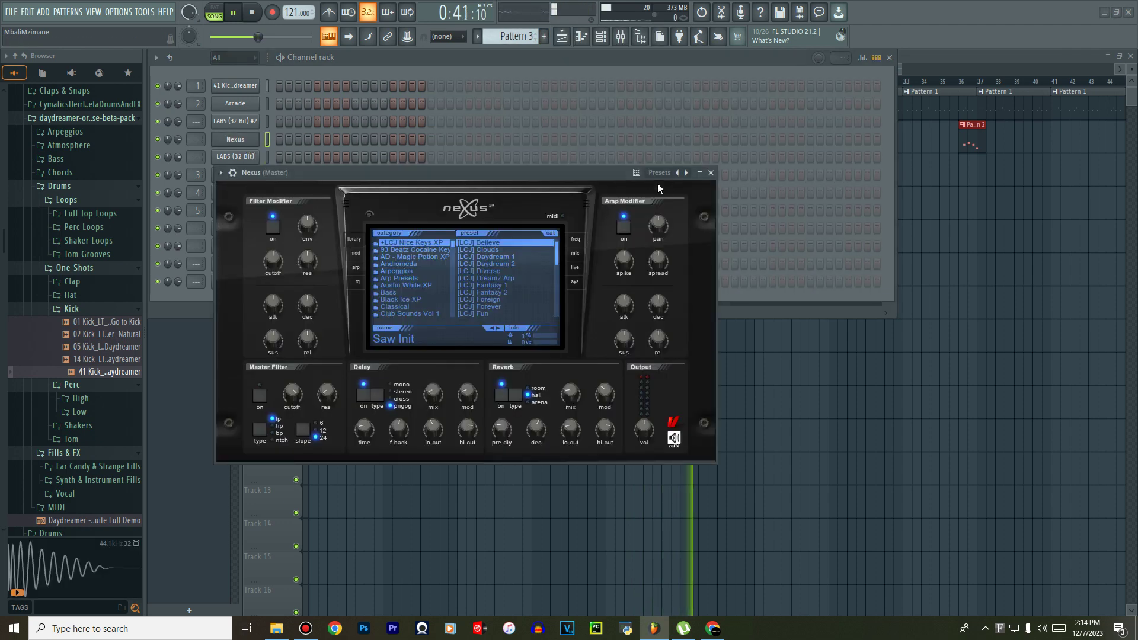
click(677, 173)
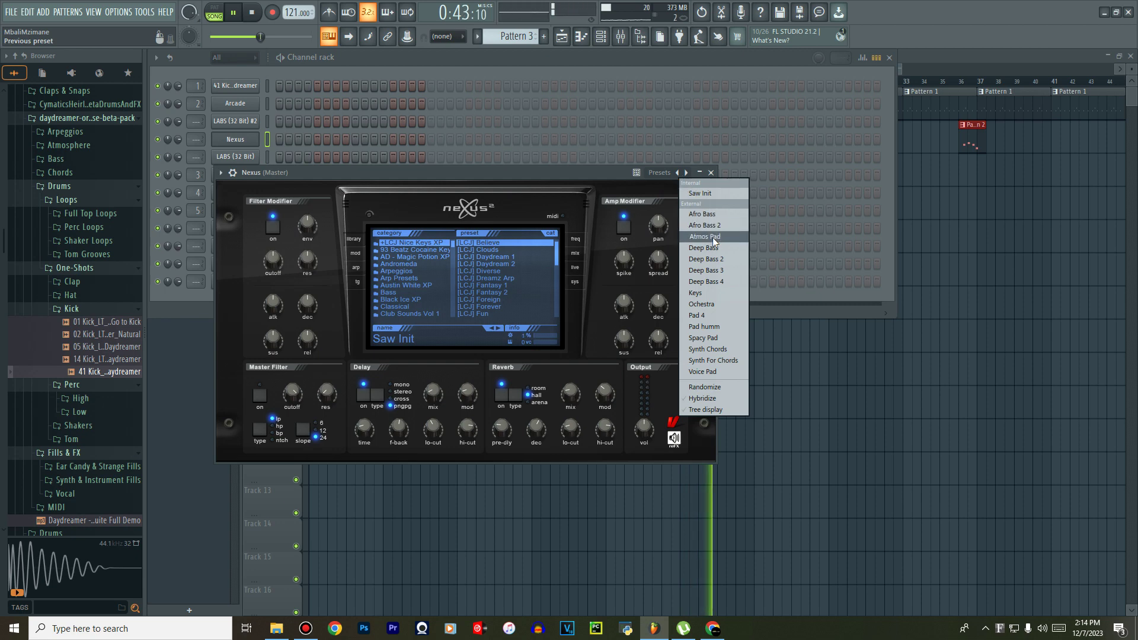
click(704, 294)
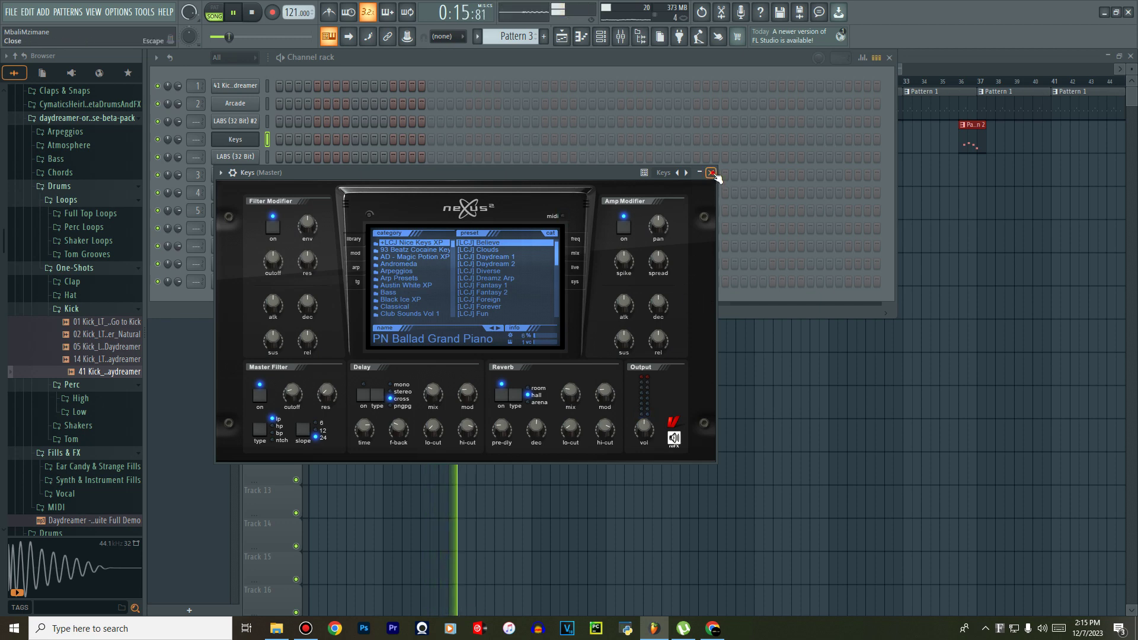
click(235, 139)
click(261, 11)
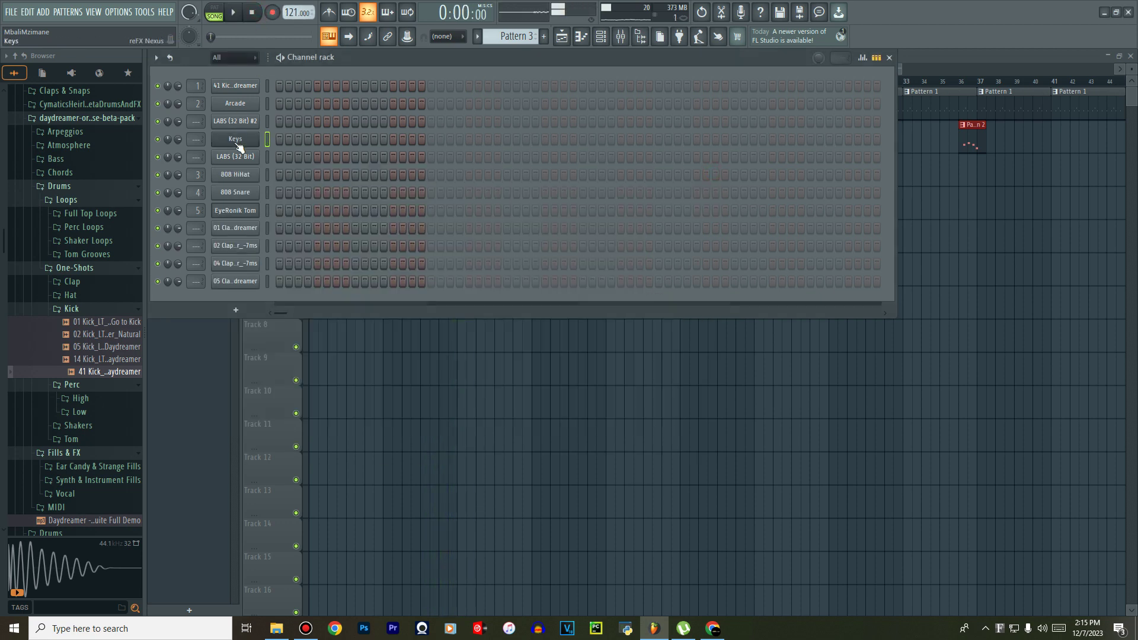
Set the Master Filter cutoff of the Keys Nexus instrument to 31 and close its window.
click(235, 139)
click(680, 179)
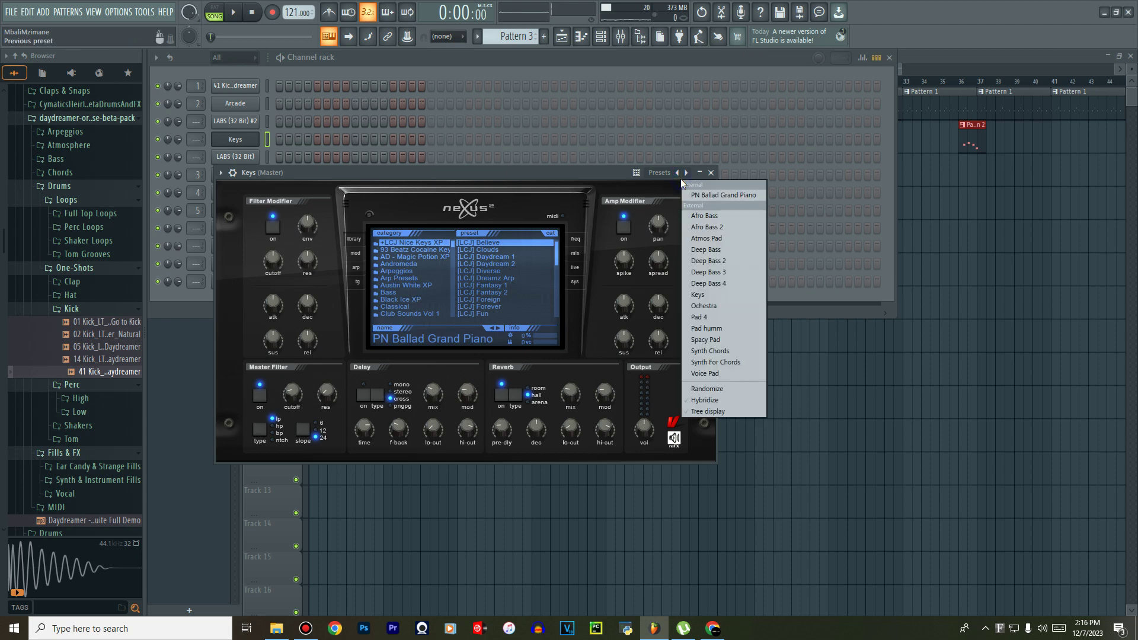
drag(294, 393, 293, 380)
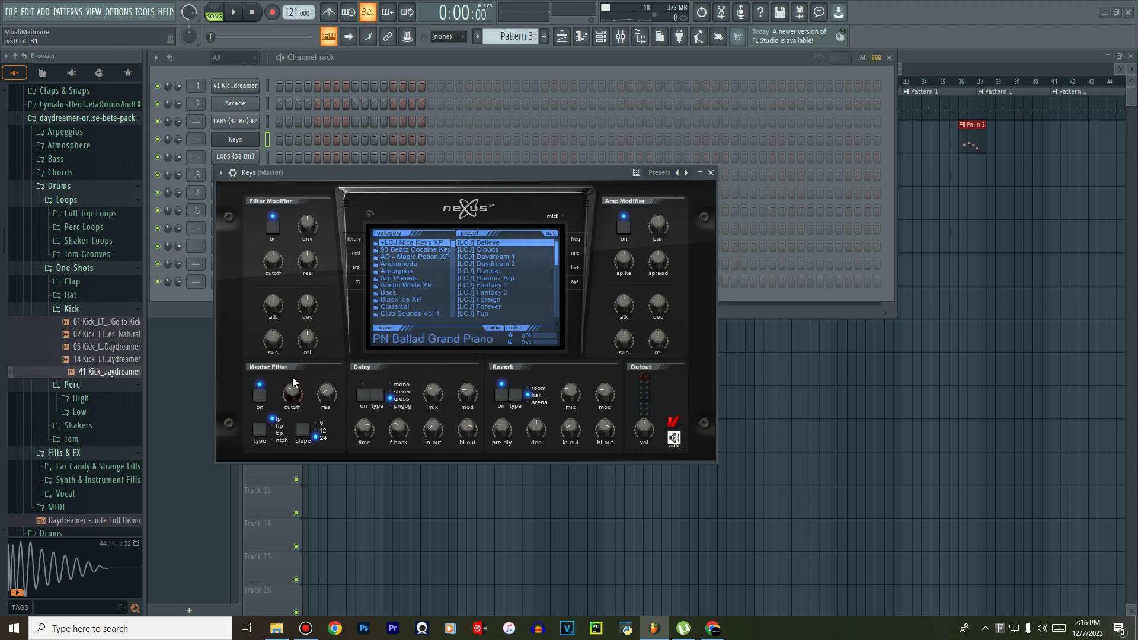
click(711, 173)
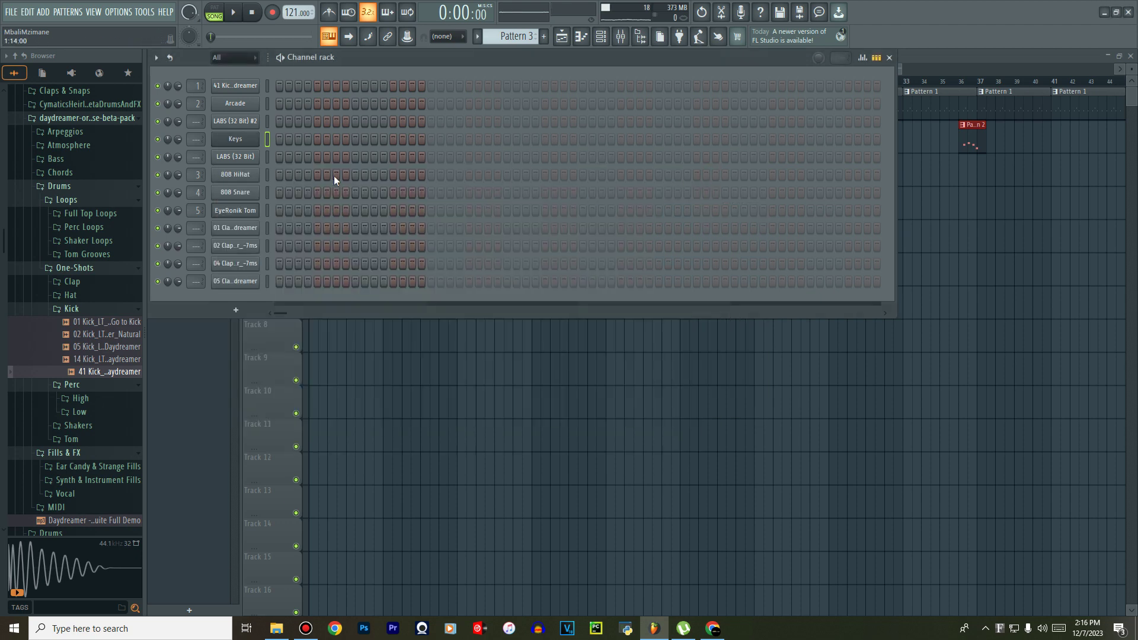
Set the root note of the Keys channel to C6 in its miscellaneous settings and close its window.
click(245, 143)
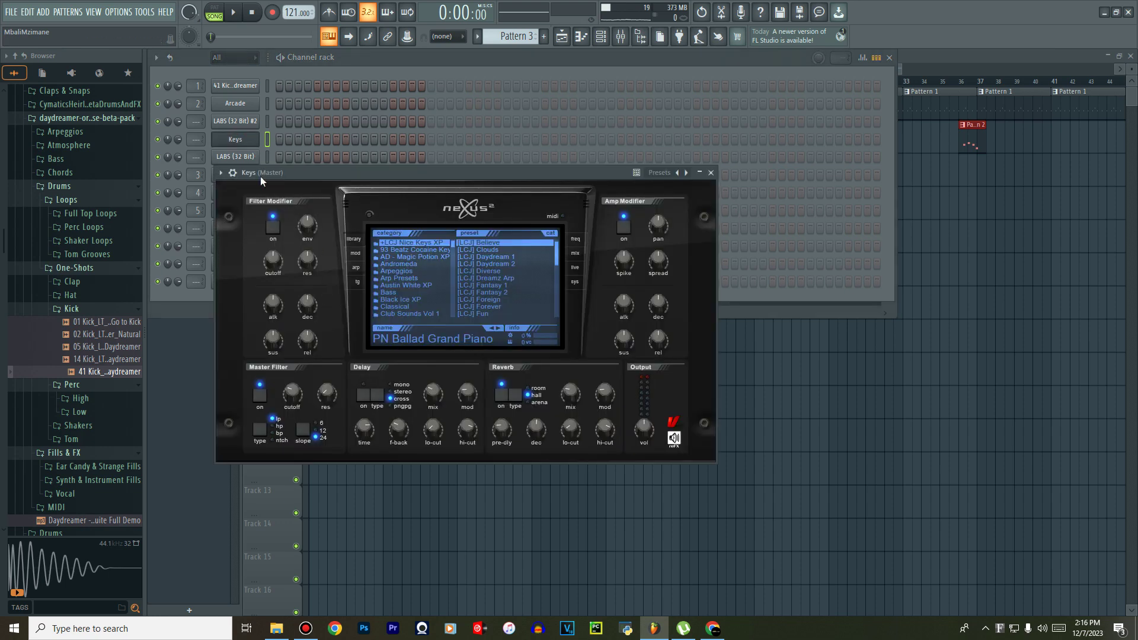
click(239, 174)
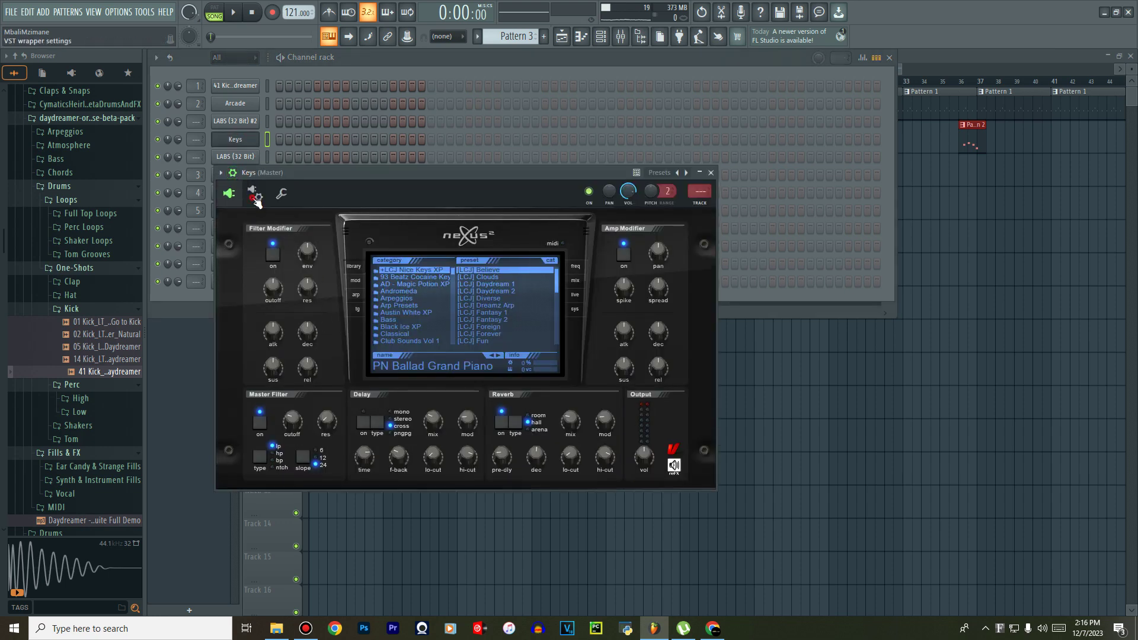
click(256, 200)
click(281, 194)
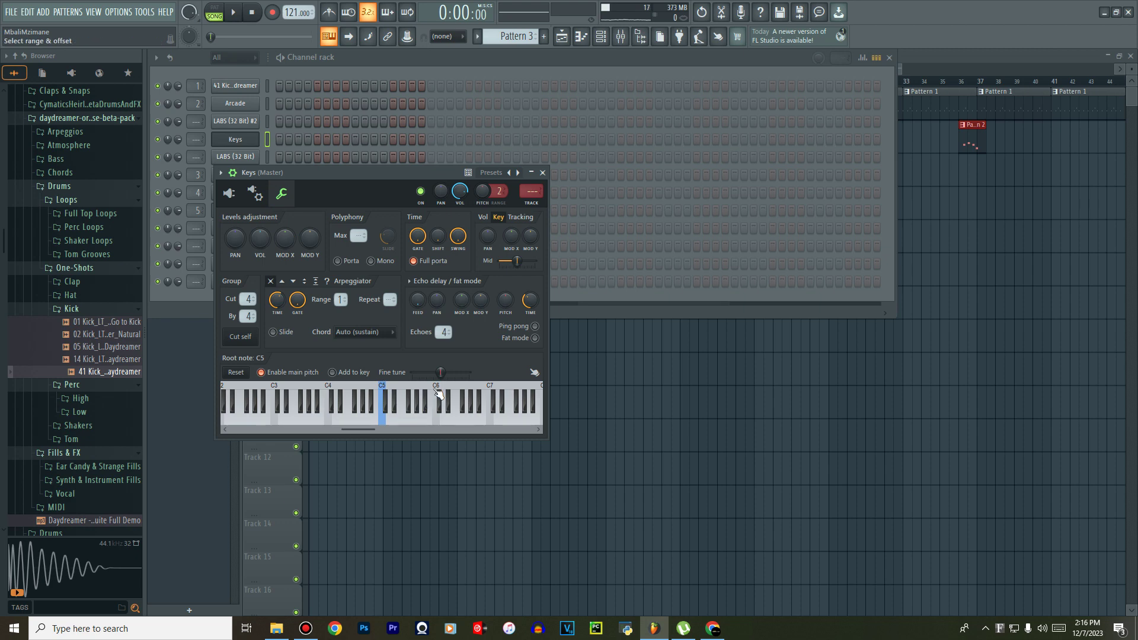
right_click(439, 394)
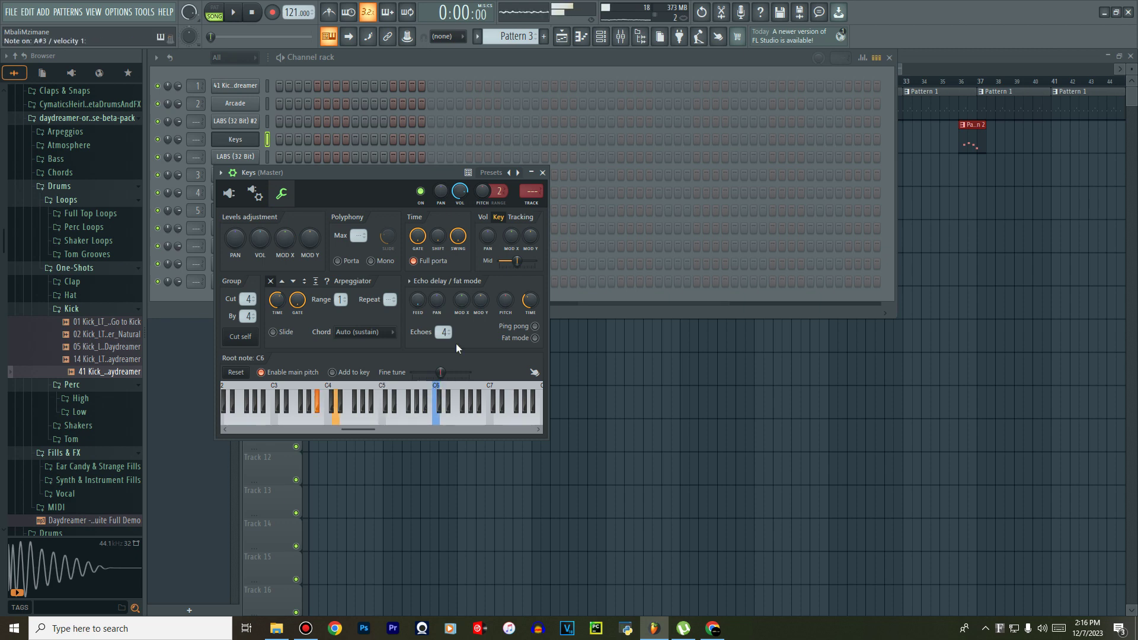
click(541, 173)
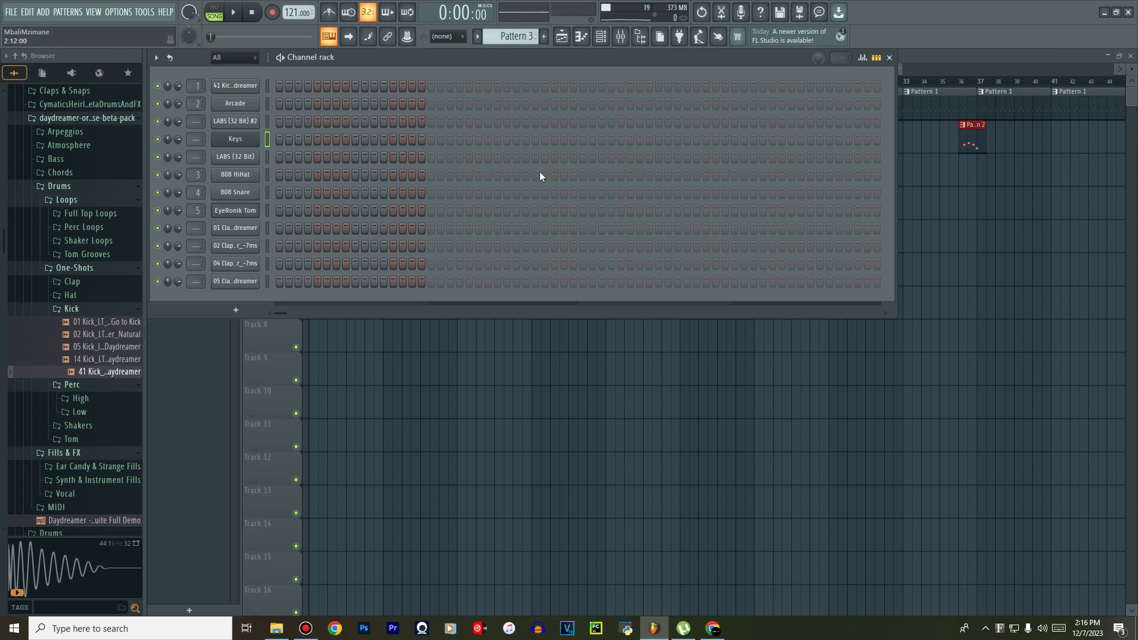
Play the arrangement from the playlist and mute Track 2 while trying out notes on the Keys instrument.
click(561, 36)
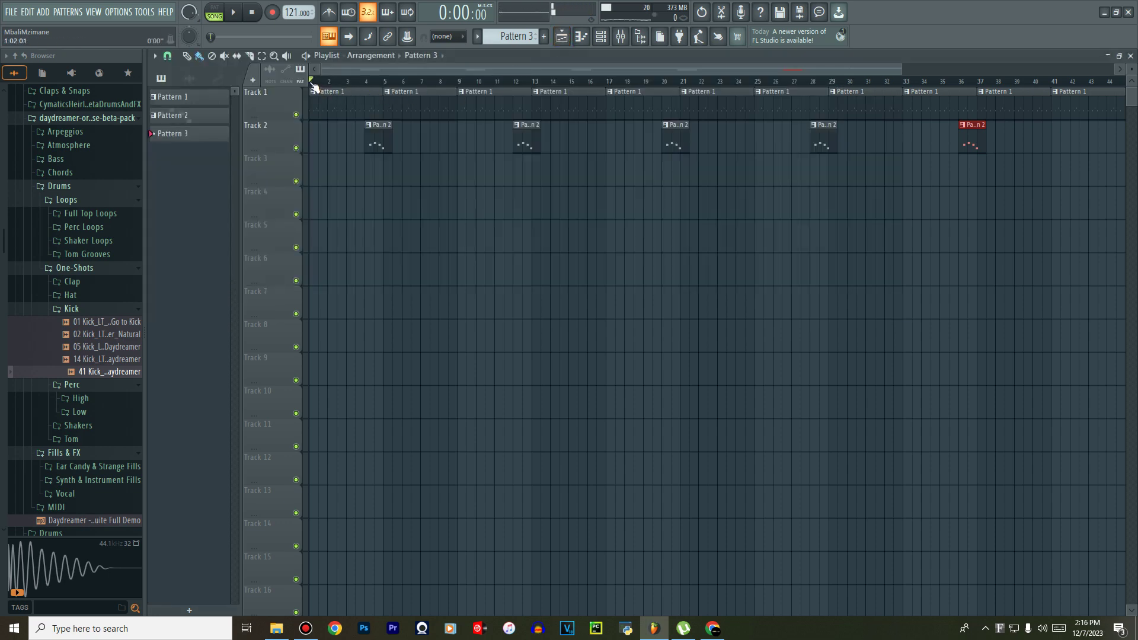
click(243, 15)
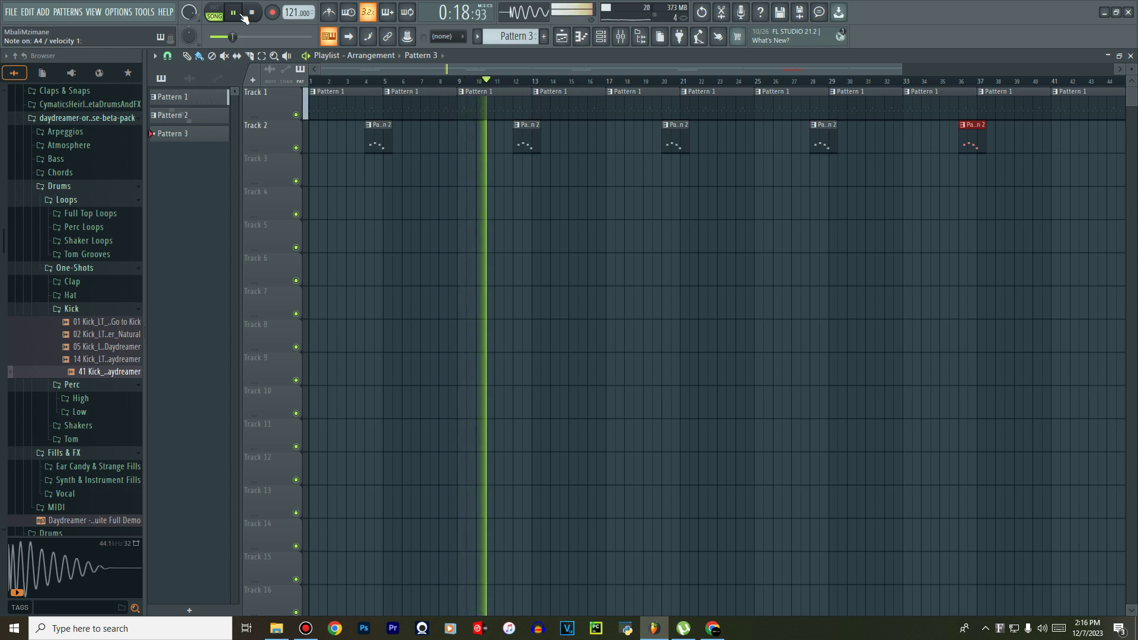
click(296, 148)
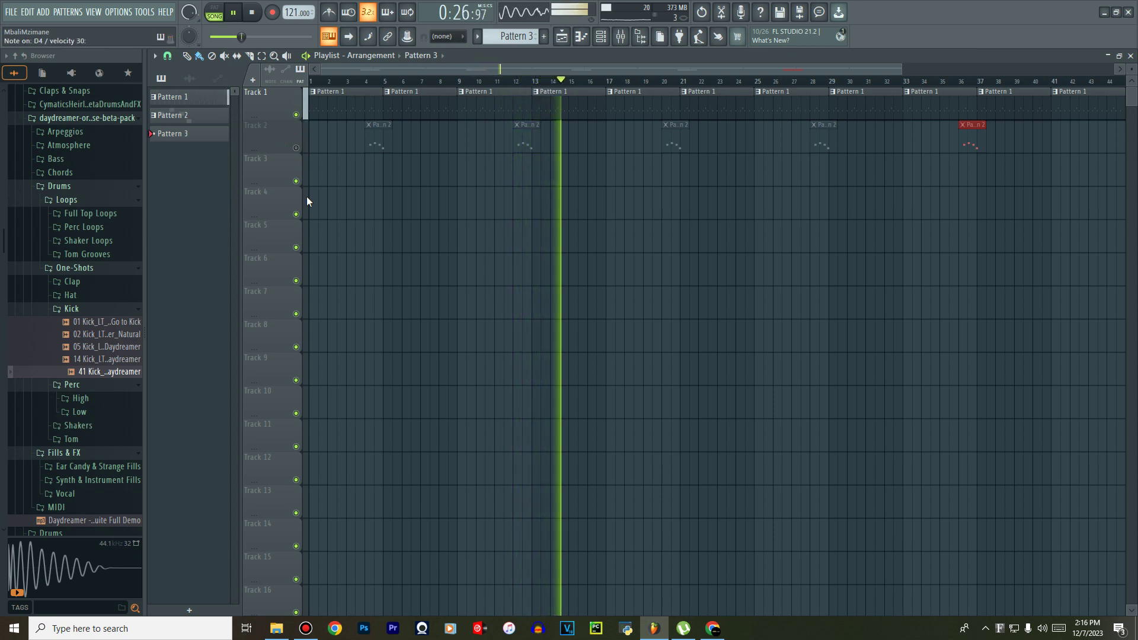
key(space)
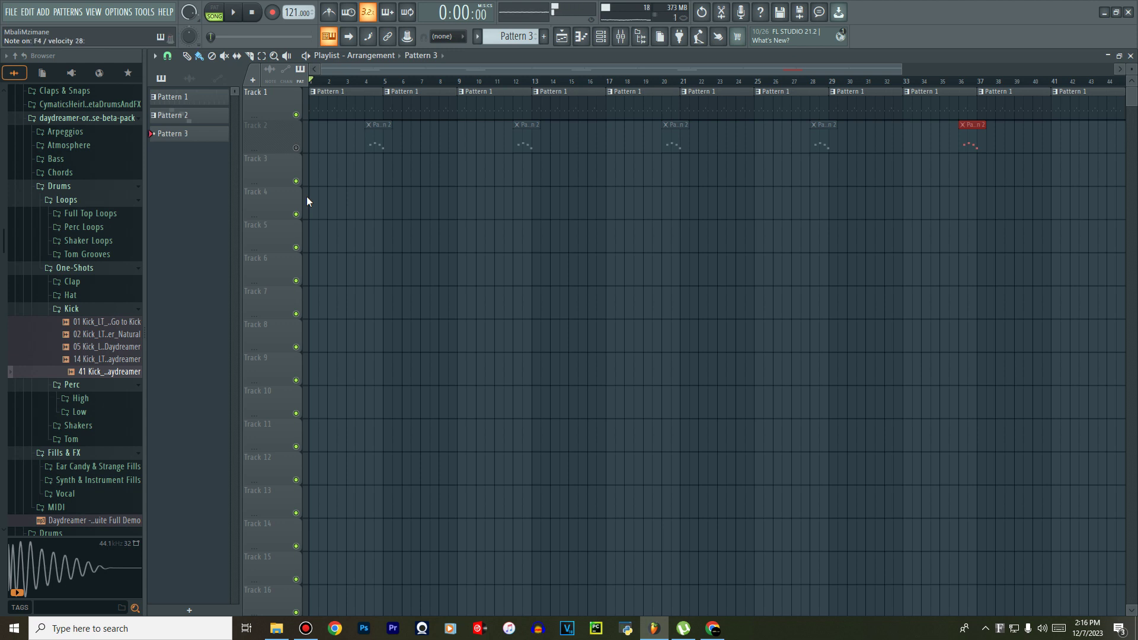
key(space)
Draw a D4 note at the start of Pattern 3 in the Keys piano roll and extend it to four bars.
click(316, 164)
double_click(316, 164)
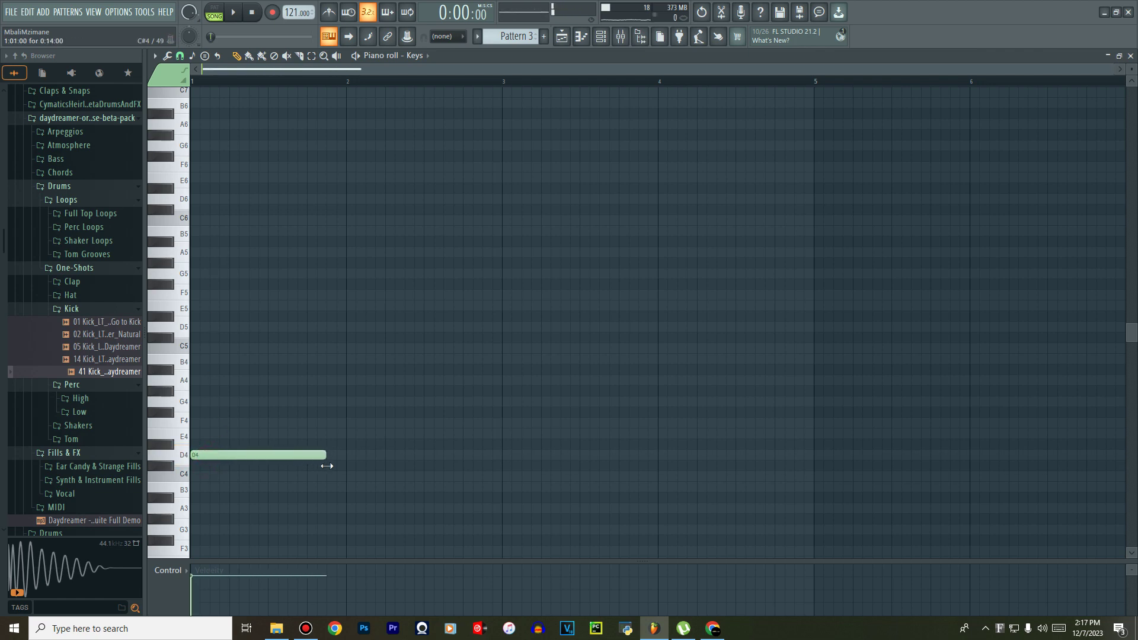
key(space)
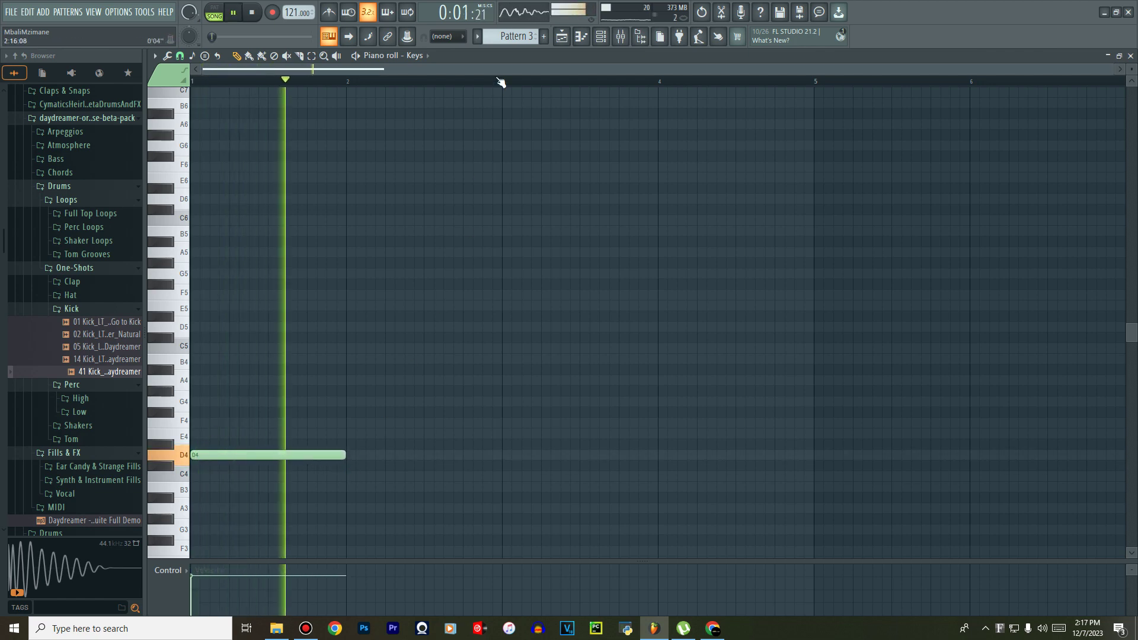
scroll(501, 89, up, 2)
scroll(529, 119, down, 5)
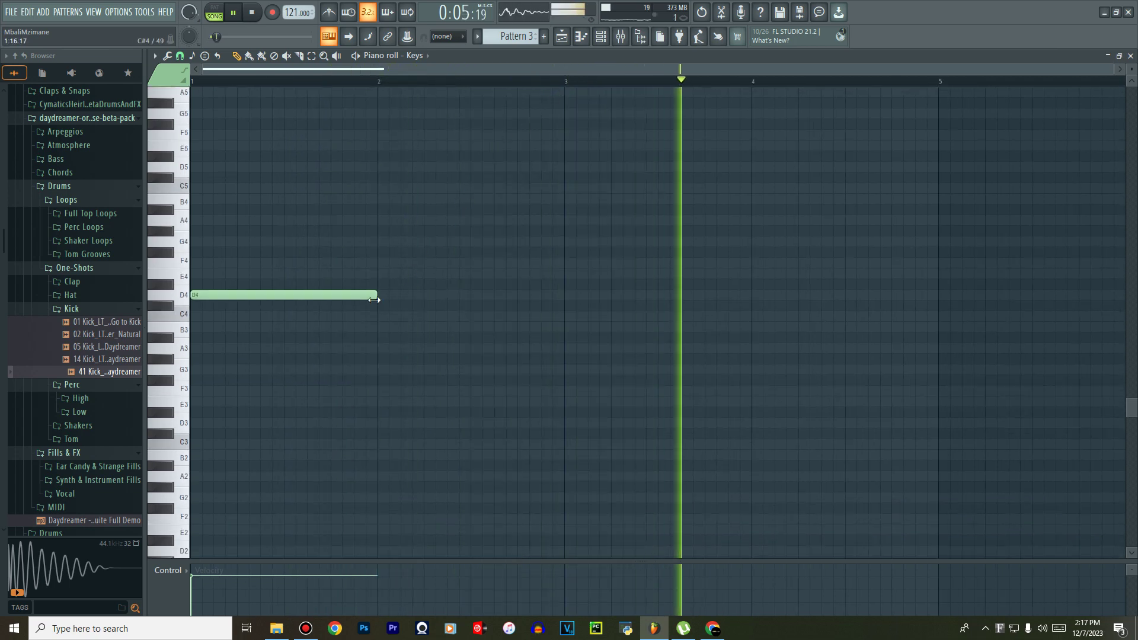
drag(376, 295, 935, 320)
scroll(699, 84, down, 3)
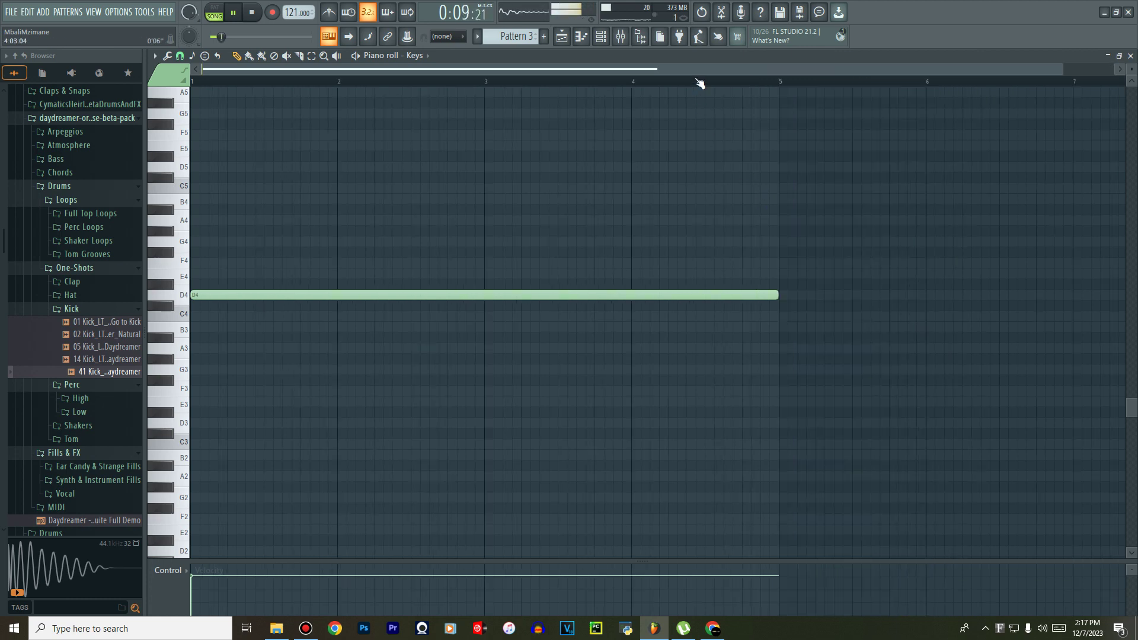
Draw a short F4 note at bar 5 of the Keys piano roll and a G4 note directly after it.
key(space)
drag(668, 295, 663, 267)
scroll(731, 101, down, 2)
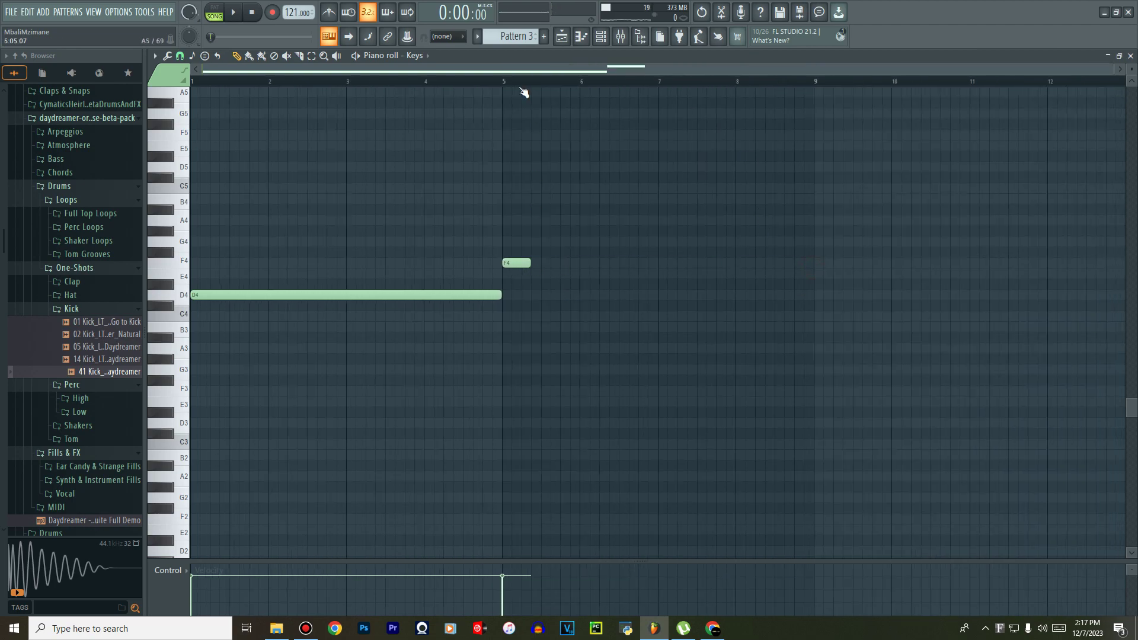
scroll(511, 87, up, 2)
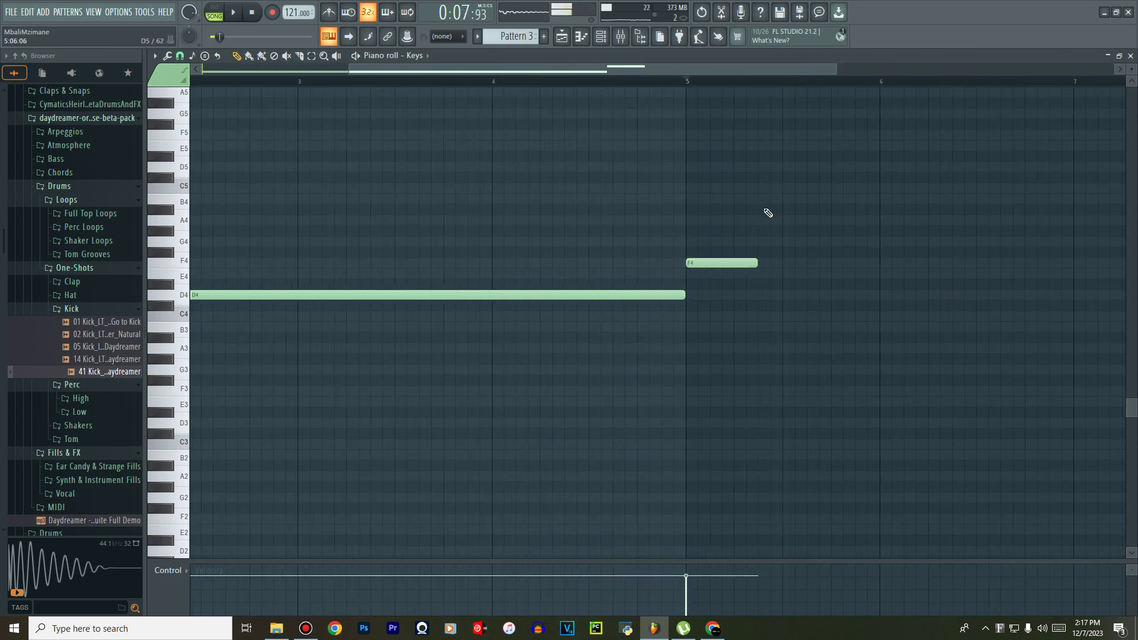
key(space)
scroll(734, 84, down, 2)
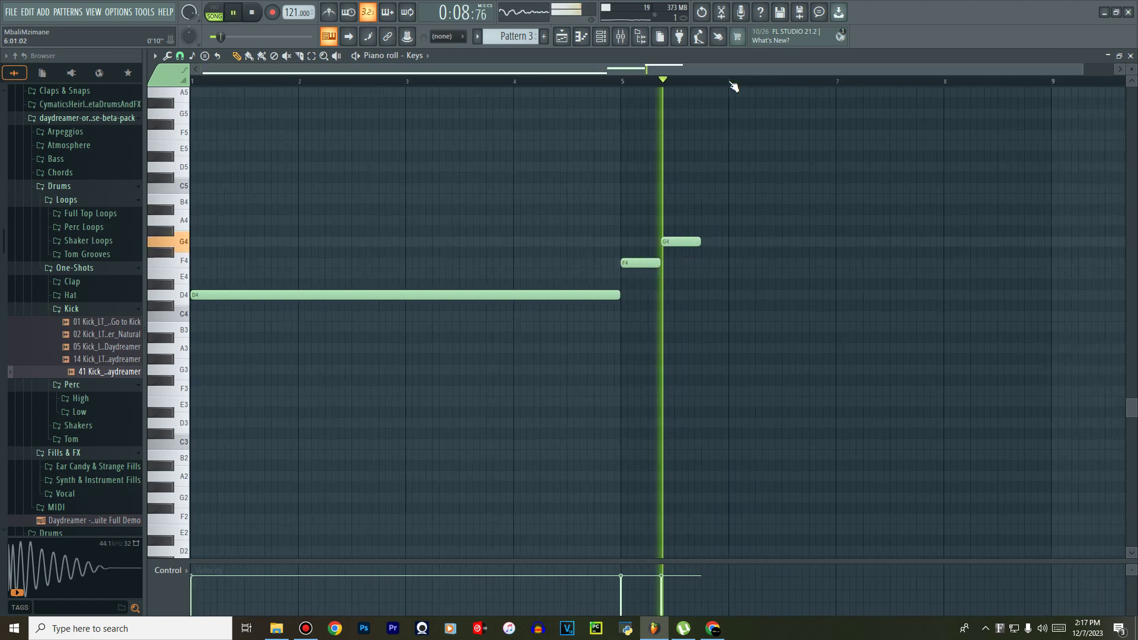
Lengthen the G4 note after the short F4 so that it ends at the start of bar 9.
click(585, 295)
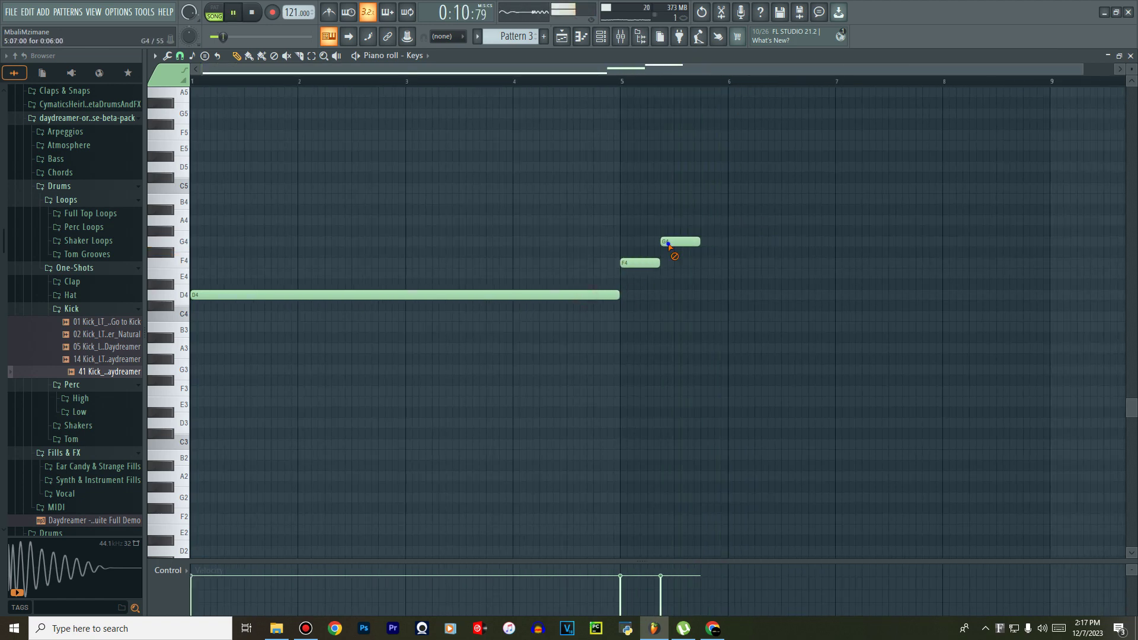
key(ctrl+l)
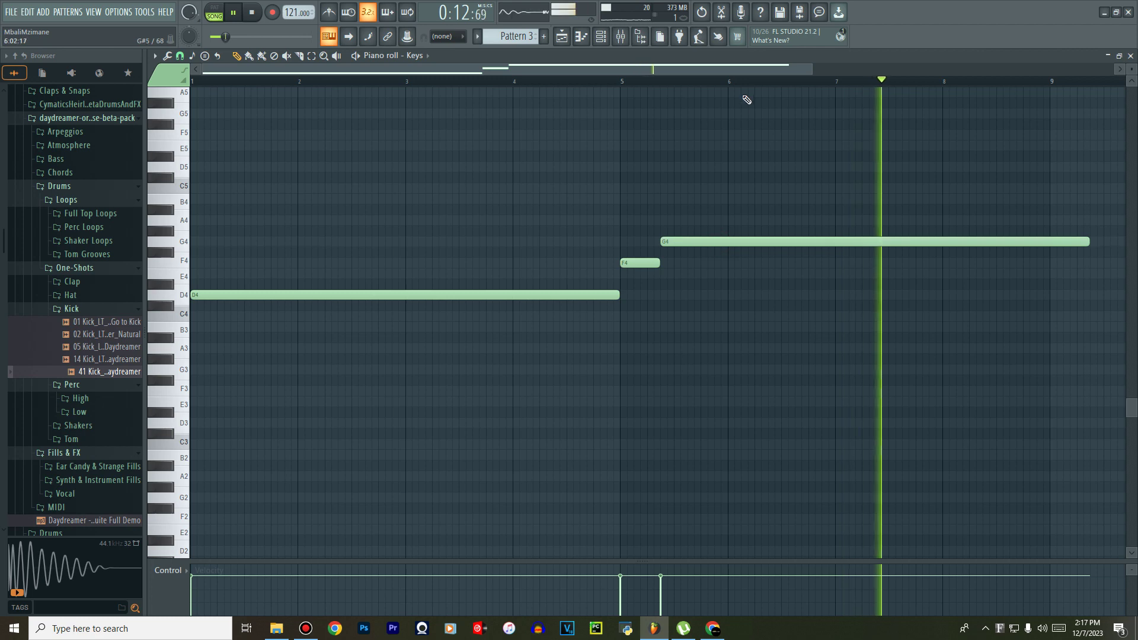
scroll(752, 89, down, 2)
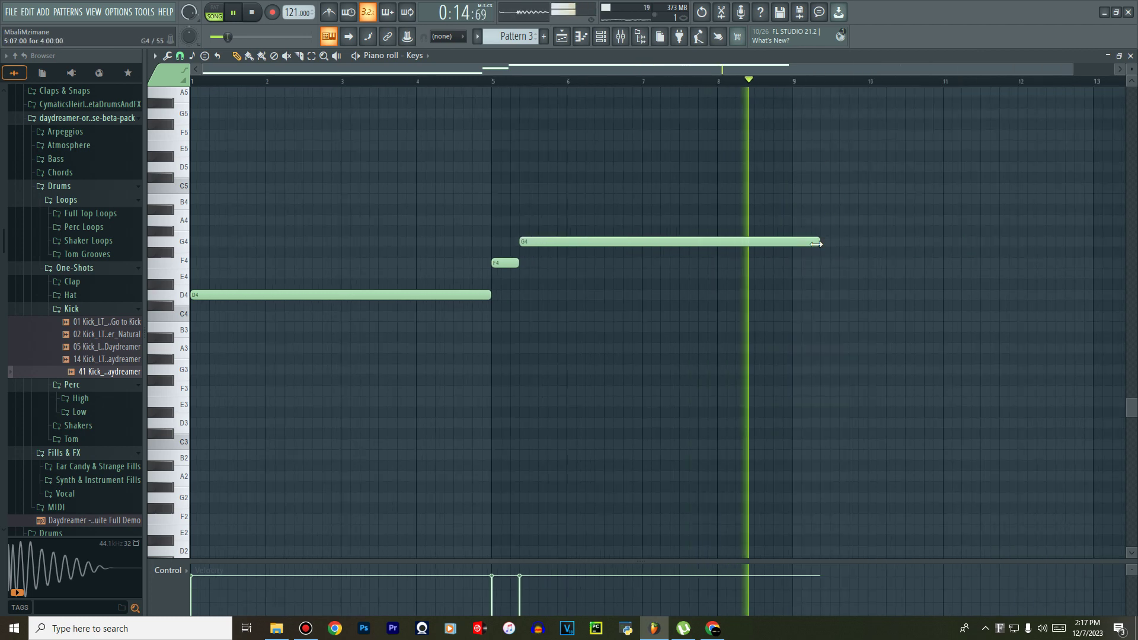
drag(817, 243, 791, 244)
key(space)
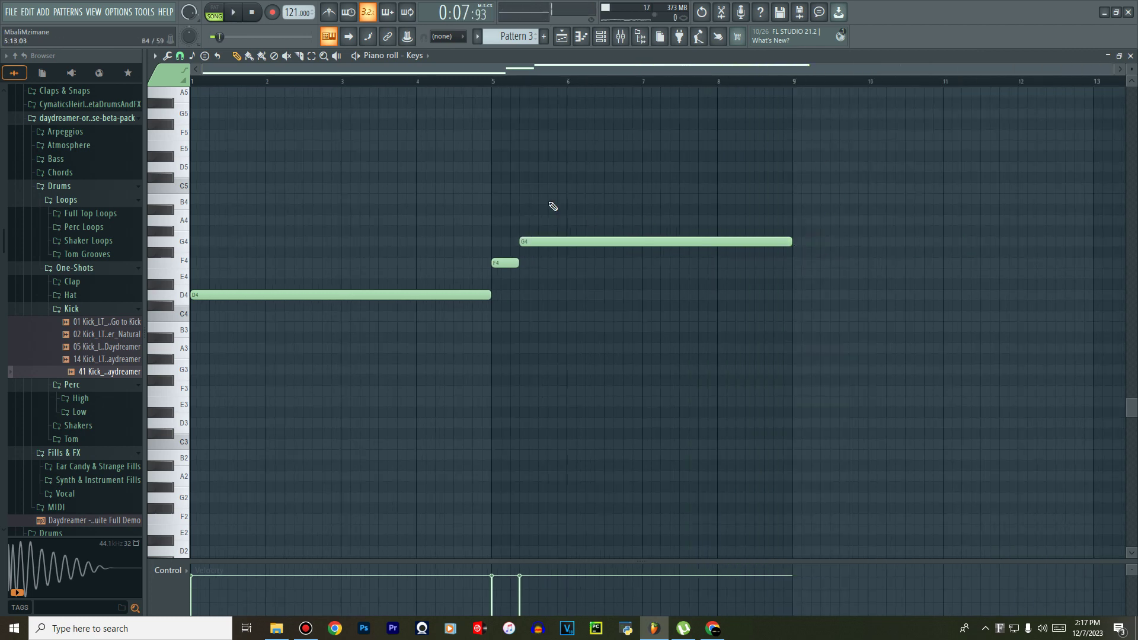
Duplicate the eight-bar phrase to bar 9 and replace the copied F4 and G4 with a long C4 note at bar 13.
key(ctrl+b)
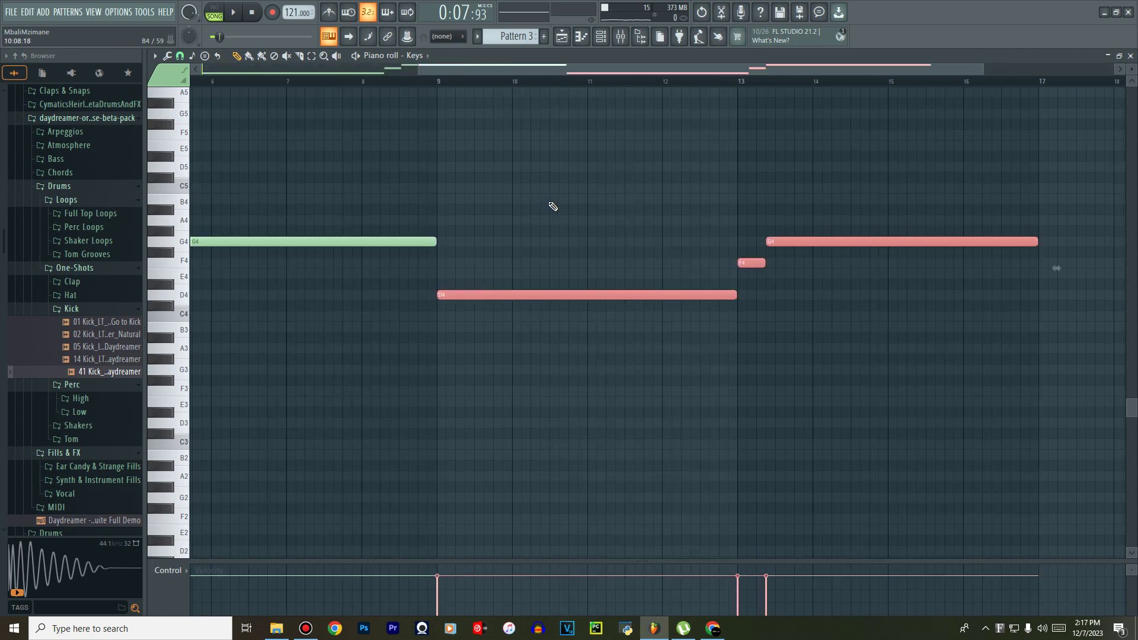
scroll(655, 89, down, 2)
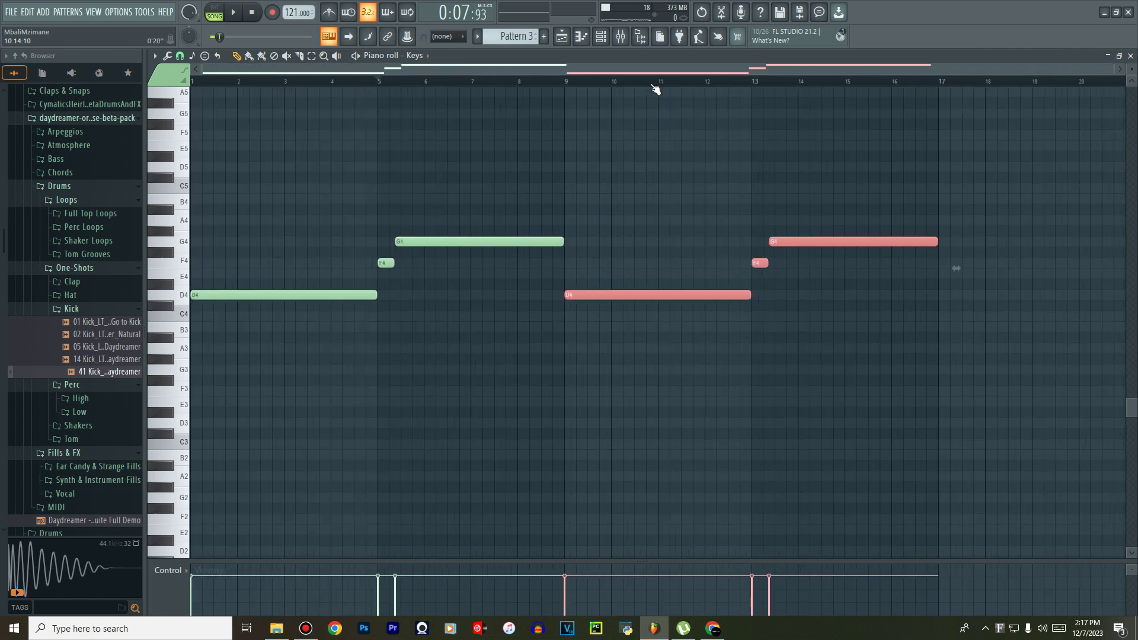
drag(635, 72, 663, 72)
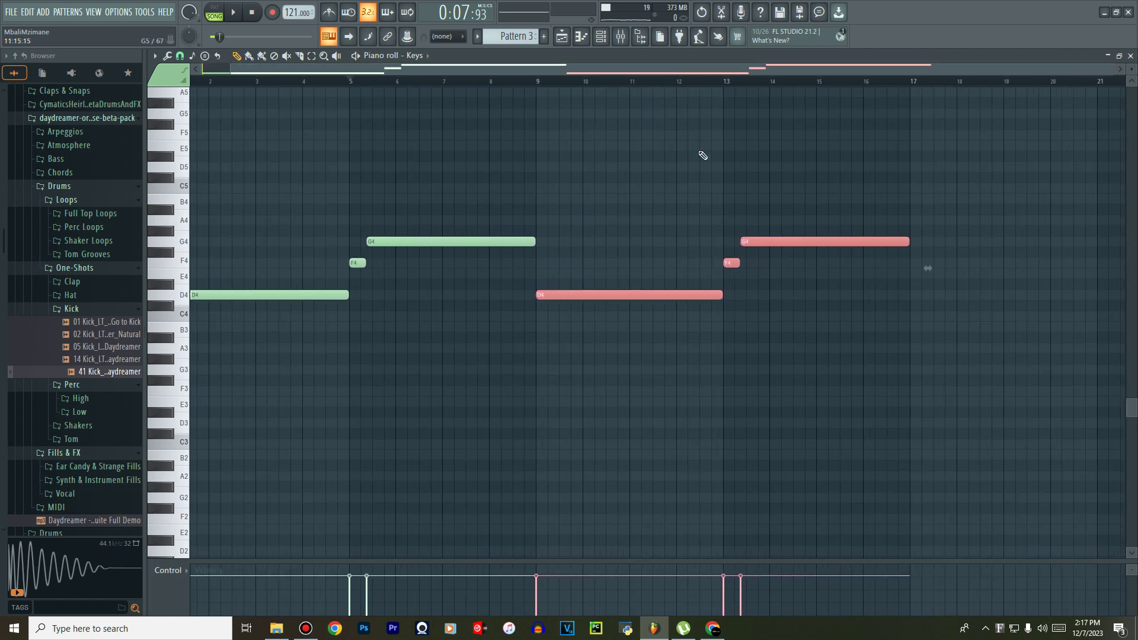
click(730, 318)
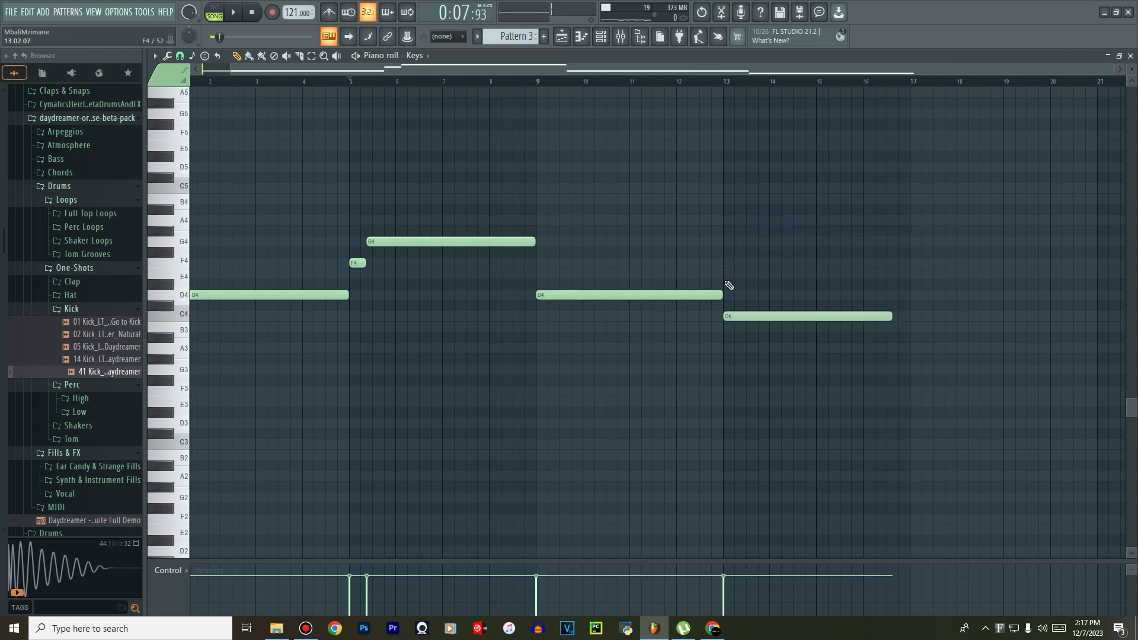
Add an E4 note at bar 12 and shorten the second D4 note to end where it starts.
key(space)
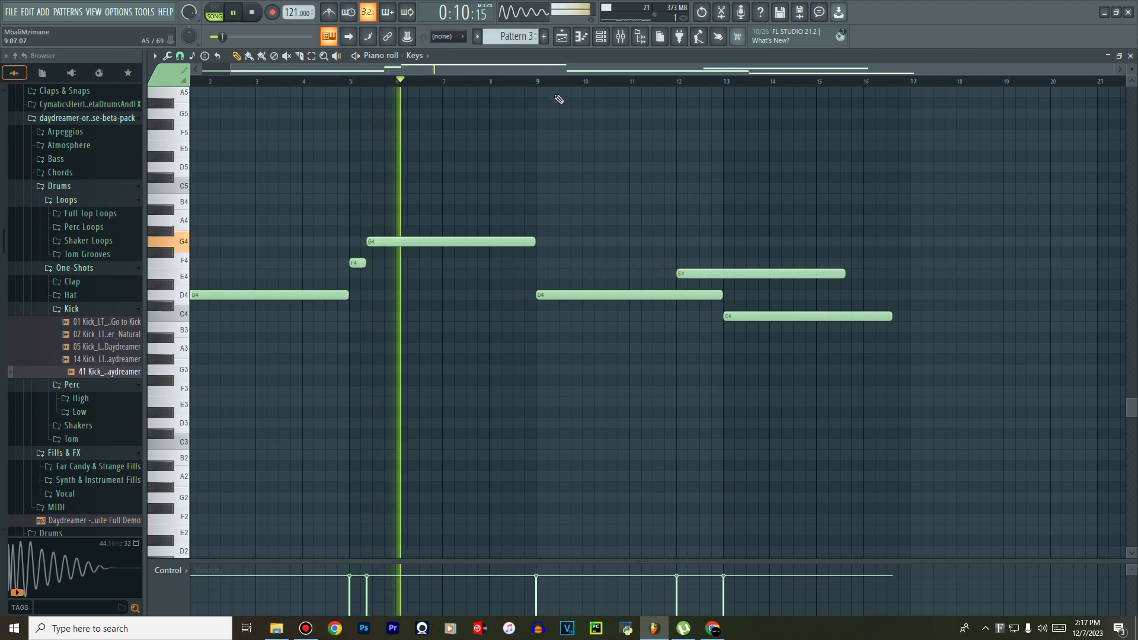
drag(721, 297, 676, 297)
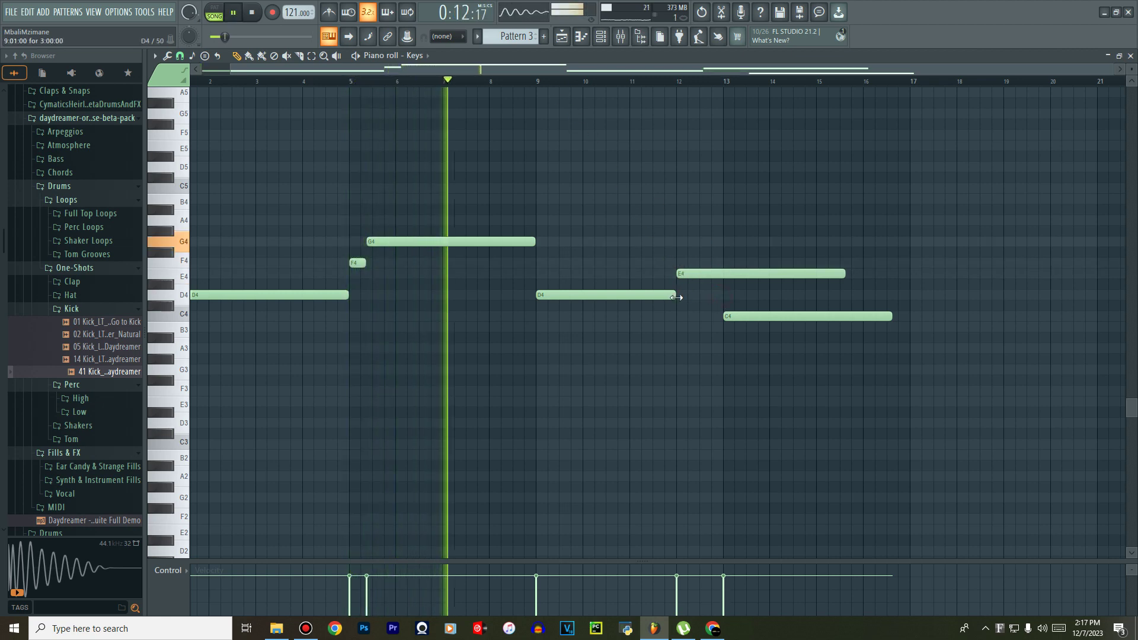
Extend the final C4 note to the start of bar 17 and shorten the E4 note at bar 12 to 14 steps.
drag(891, 316, 904, 318)
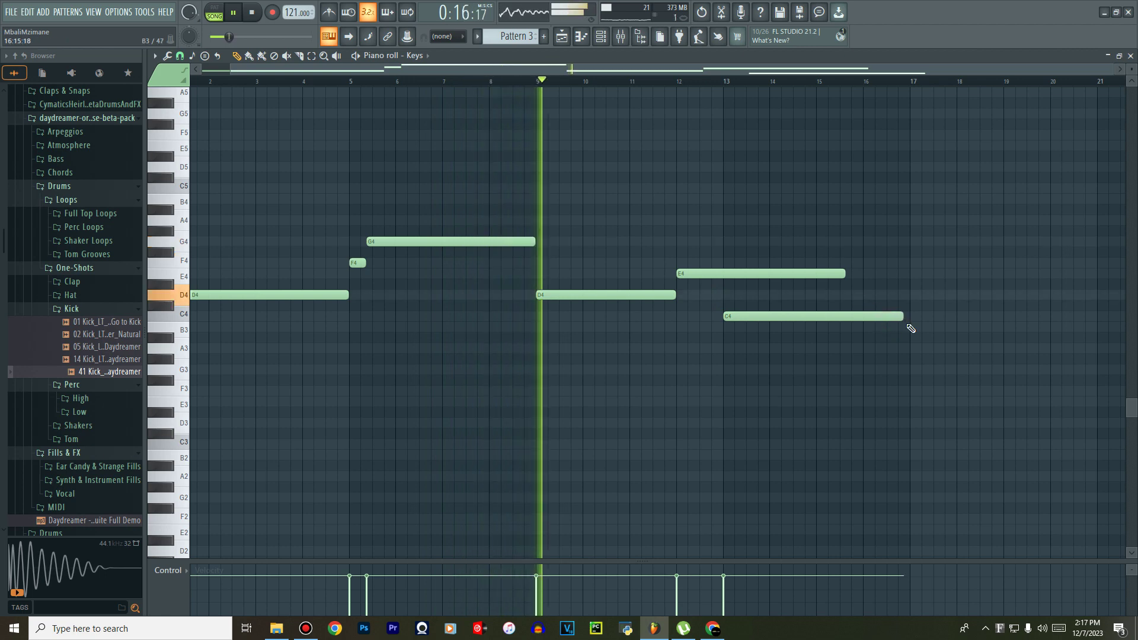
scroll(909, 327, up, 5)
drag(752, 69, 777, 71)
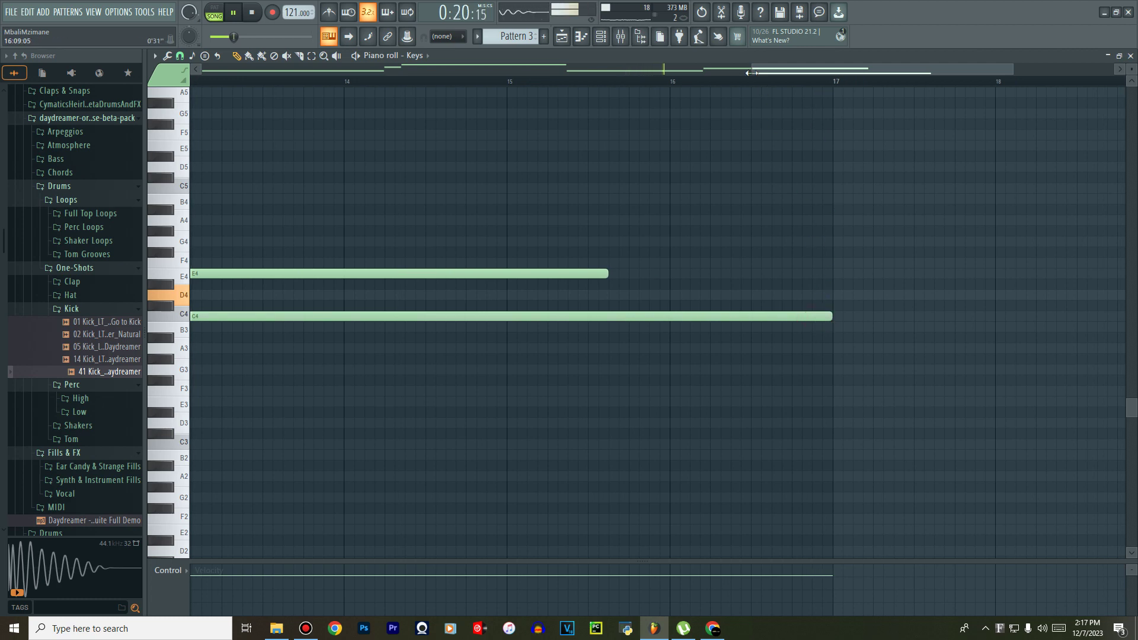
scroll(711, 87, down, 5)
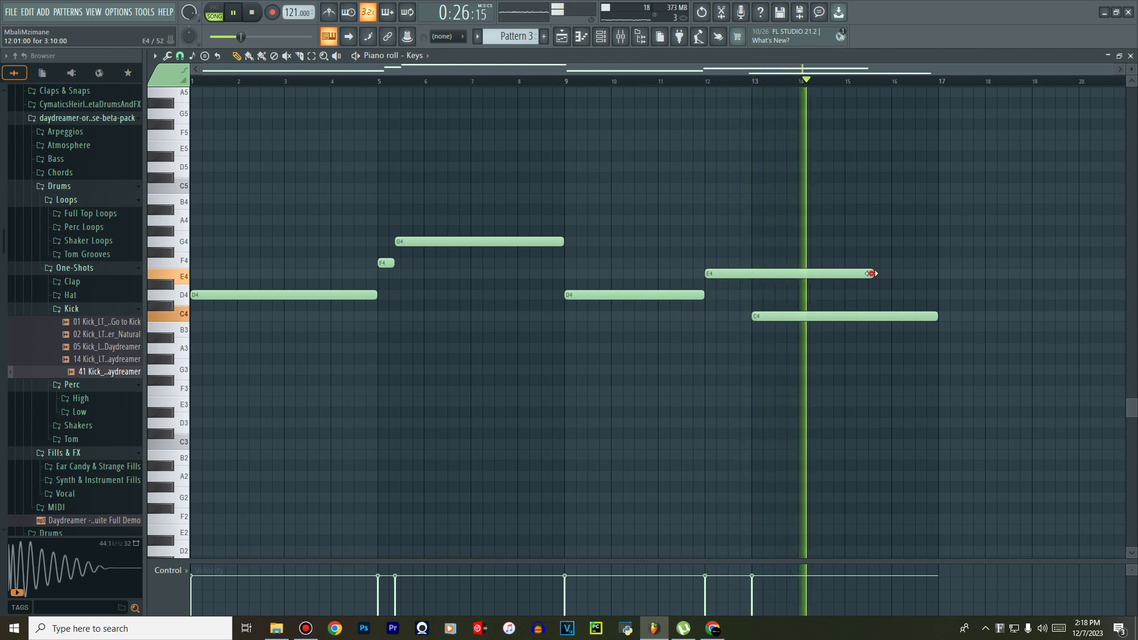
drag(872, 273, 747, 278)
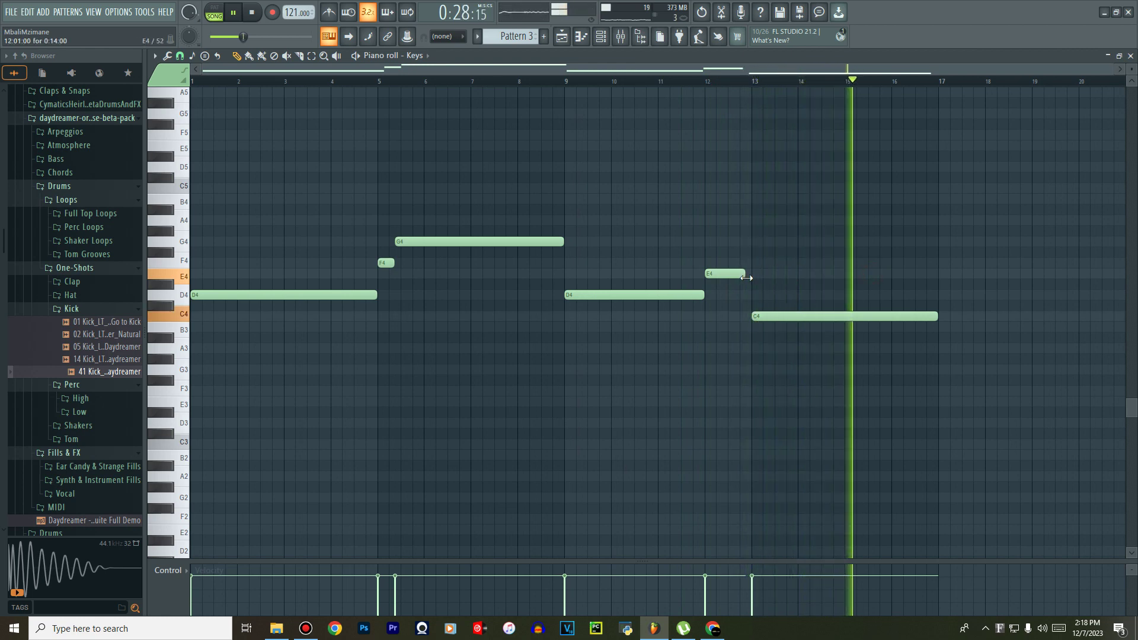
key(space)
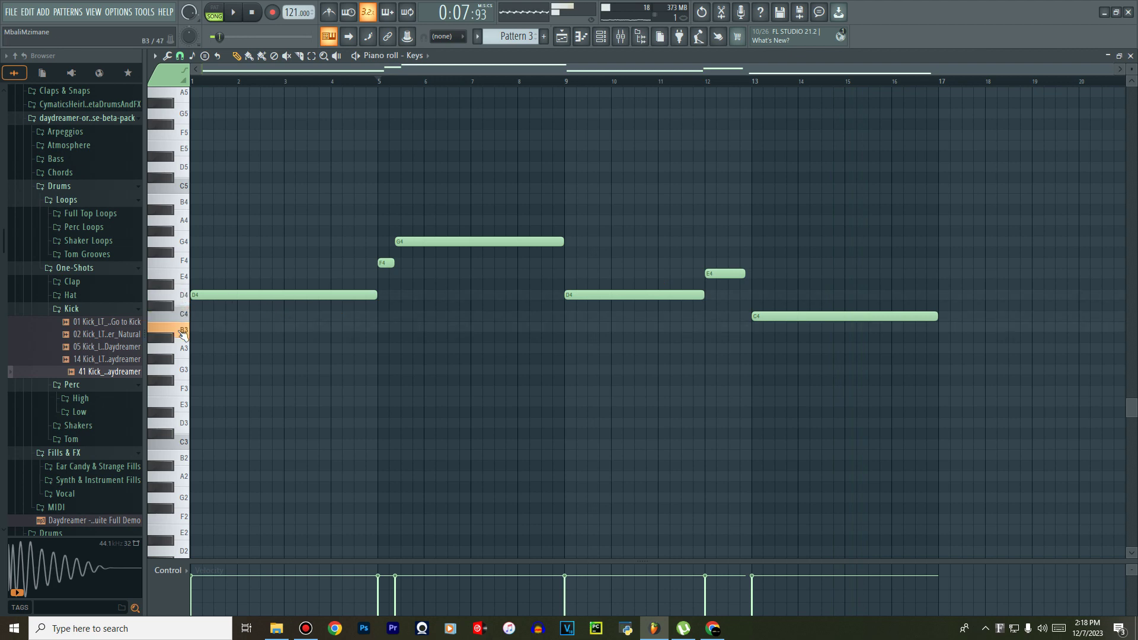
Play the arrangement and transpose all the Keys notes up one octave.
key(space)
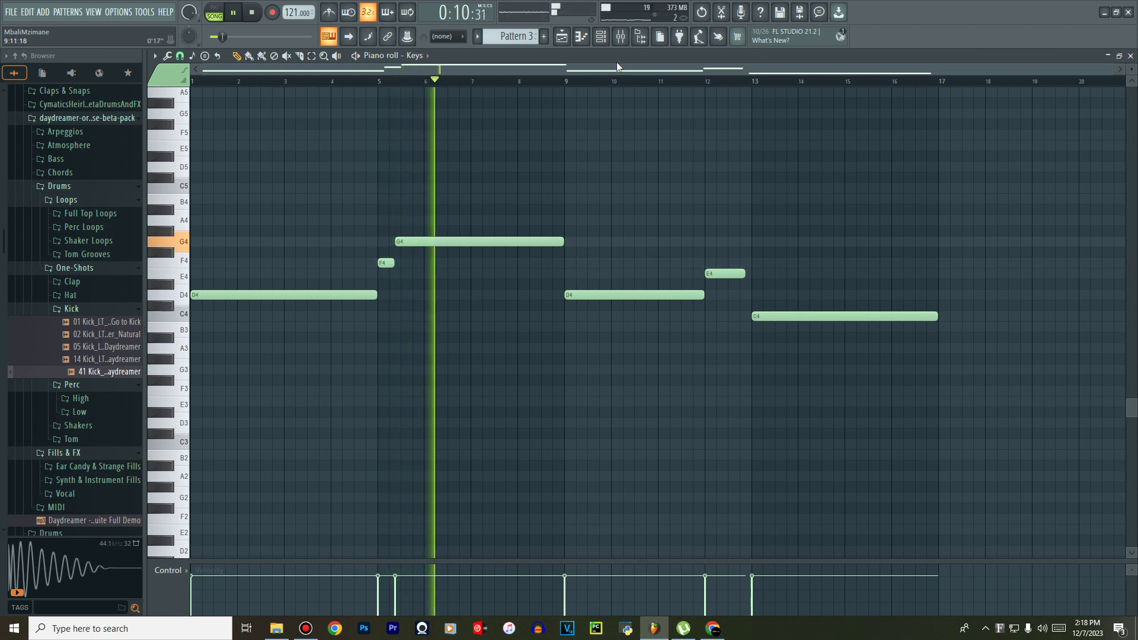
key(ctrl+Up)
scroll(622, 89, up, 4)
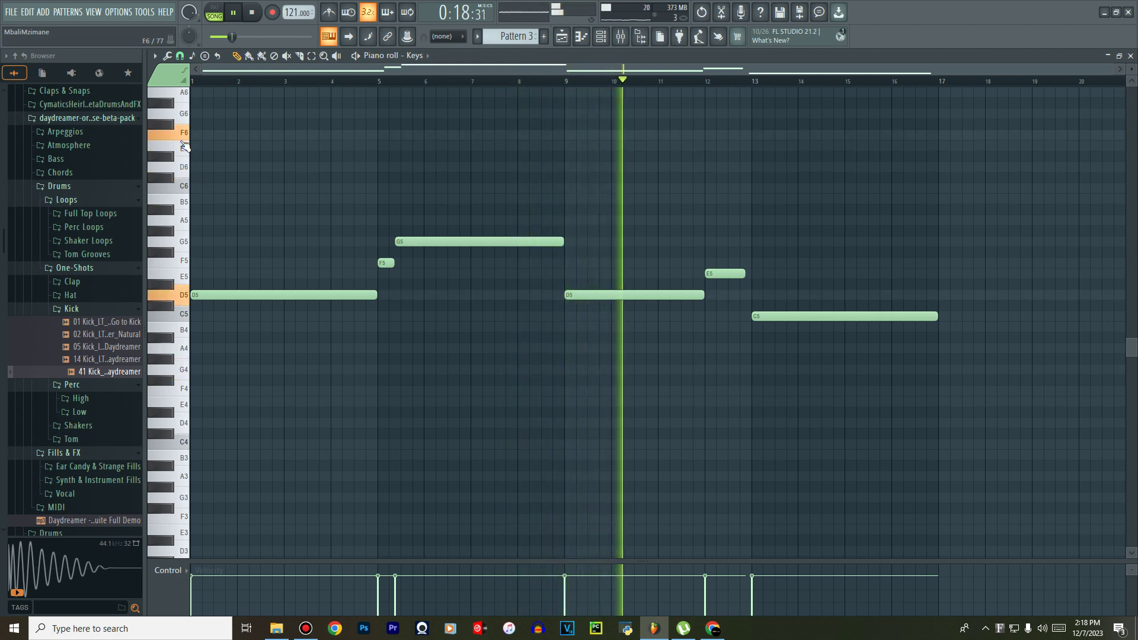
key(space)
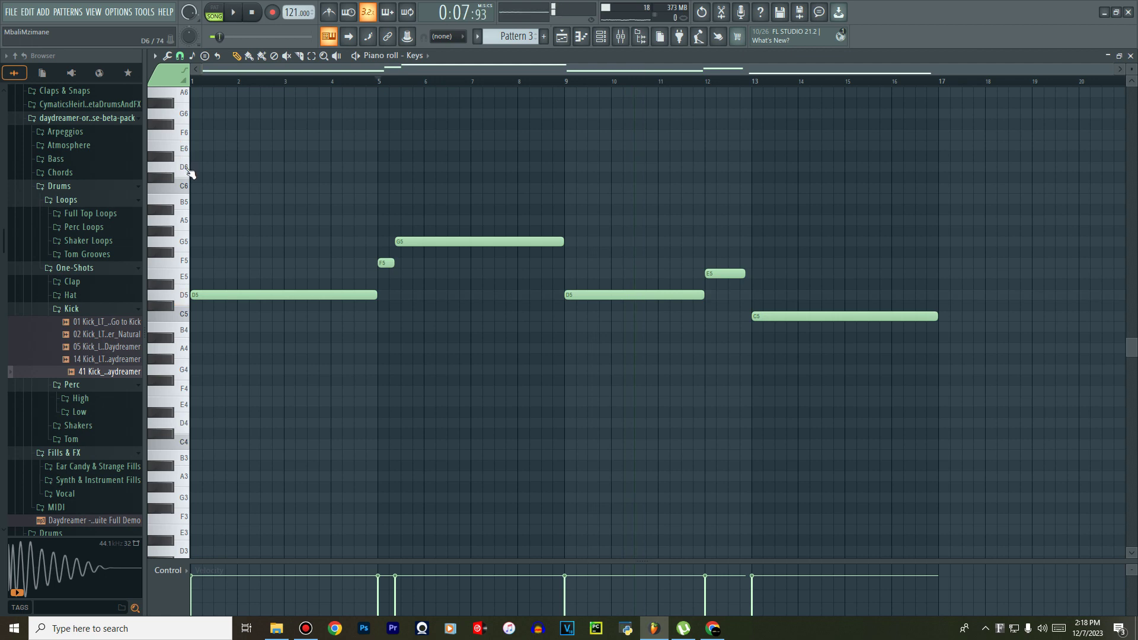
Add a D6 note at bar 9 above the D5 note and extend it to one full bar.
key(space)
key(space)
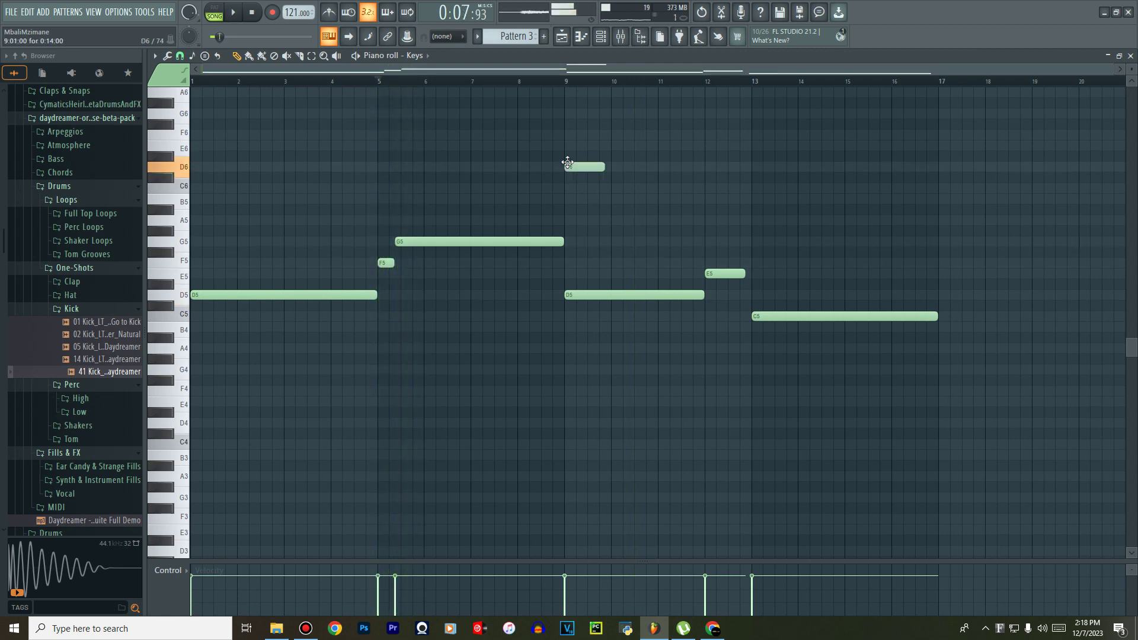
key(space)
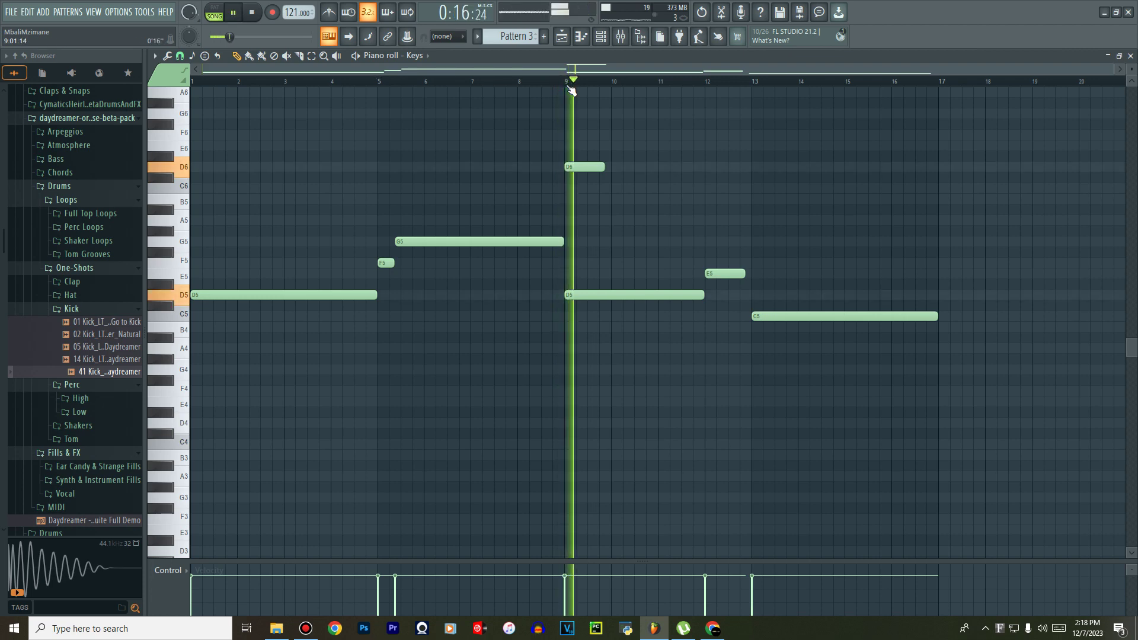
ctrl+scroll(617, 119, up, 5)
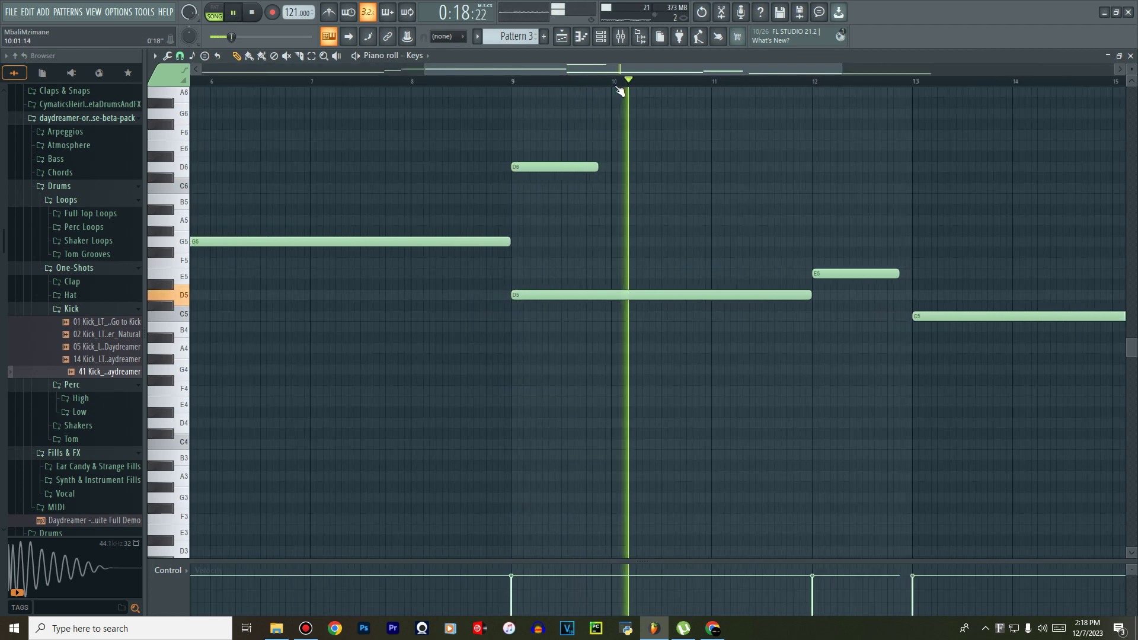
drag(592, 166, 607, 171)
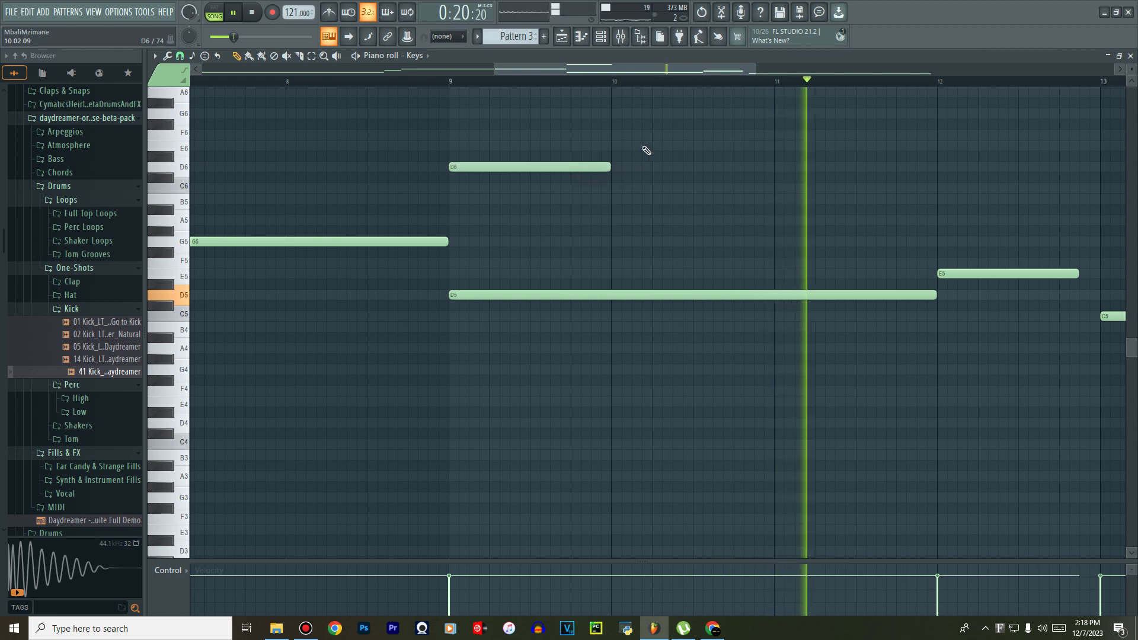
scroll(691, 80, down, 4)
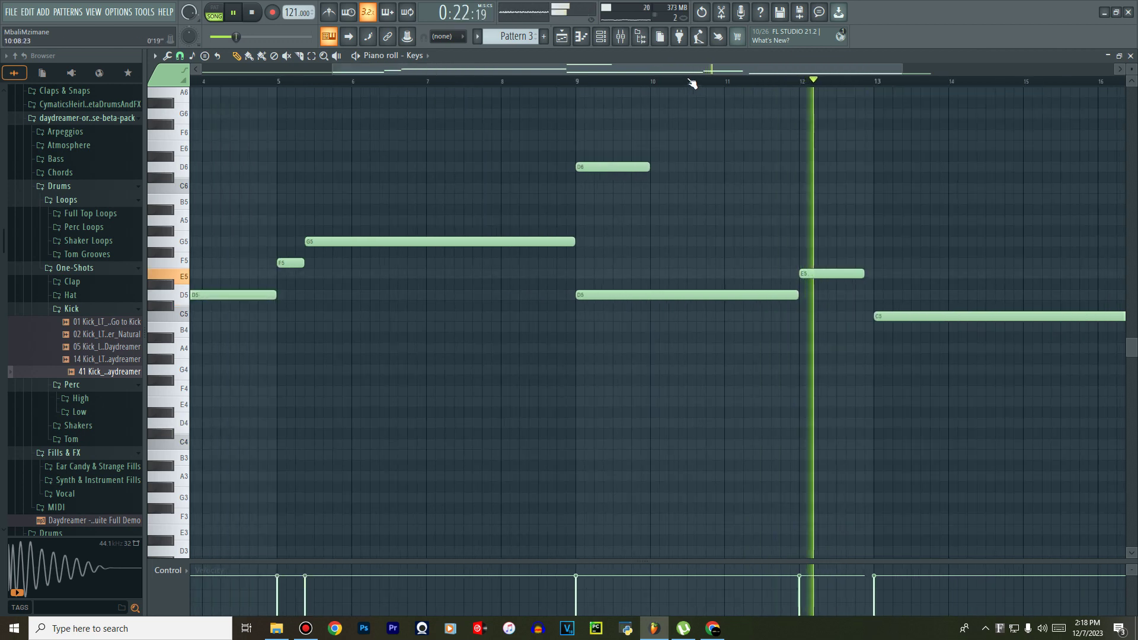
scroll(692, 81, down, 3)
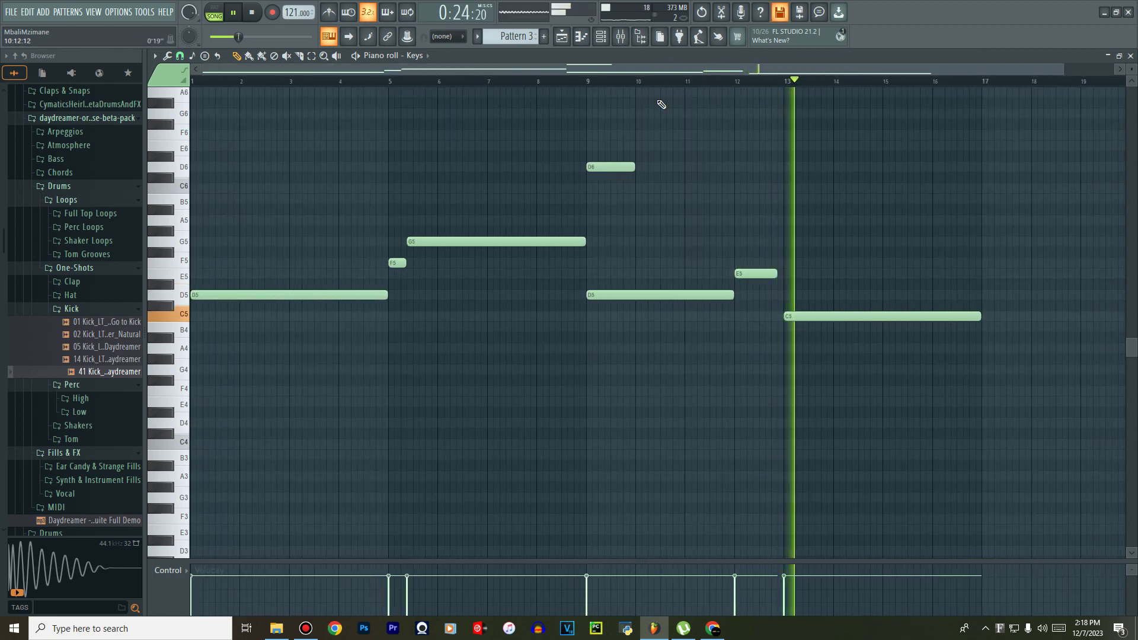
Lower the final C5 note at bar 13 to A#4 and play the arrangement.
key(space)
click(813, 318)
drag(814, 333, 814, 342)
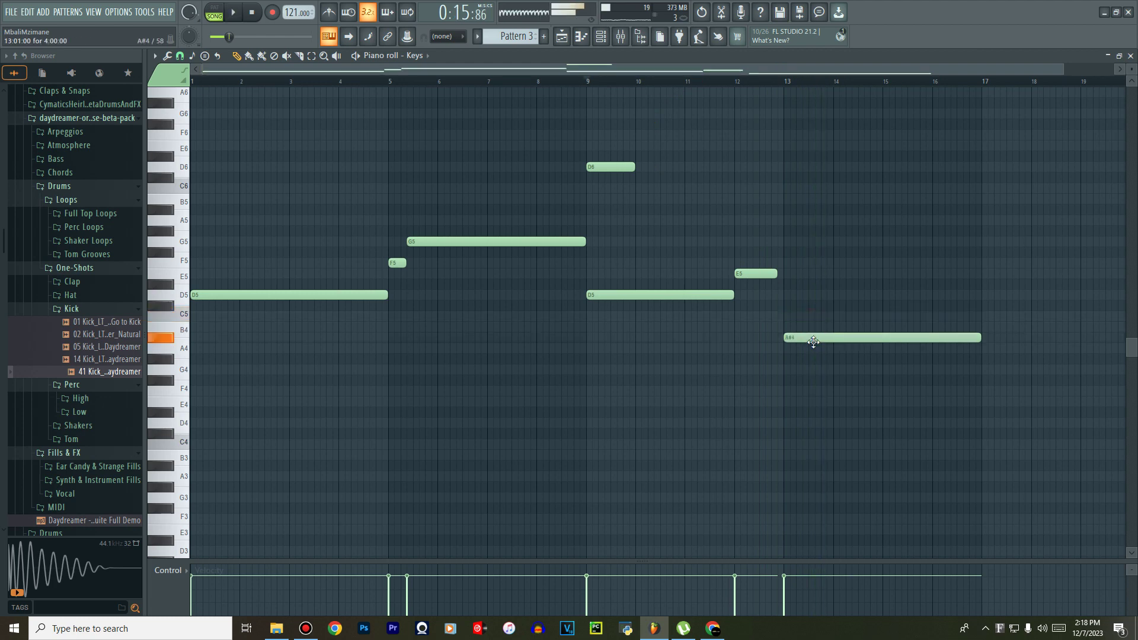
key(space)
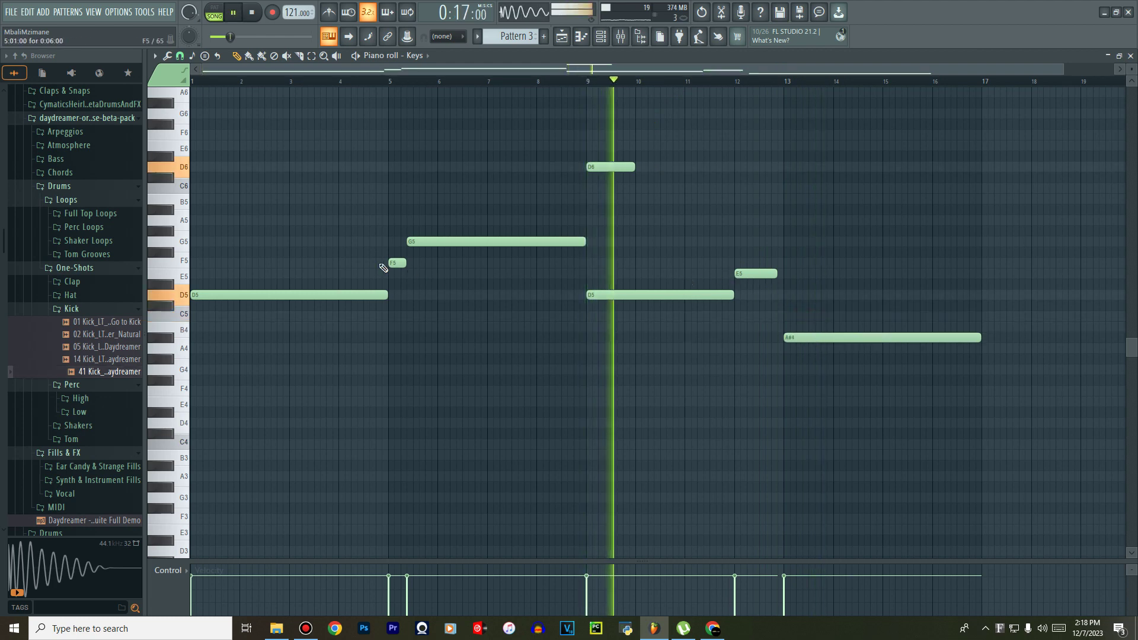
Try out notes down to C5 on the piano keys during playback and replay the part from bar 13.
drag(190, 279, 190, 267)
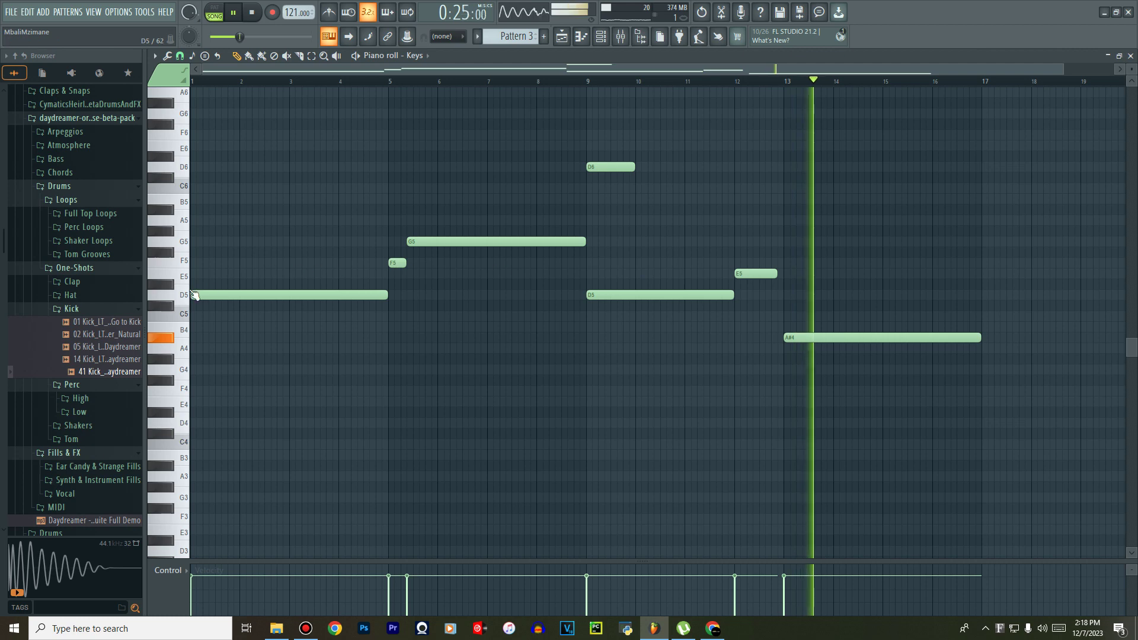
click(184, 318)
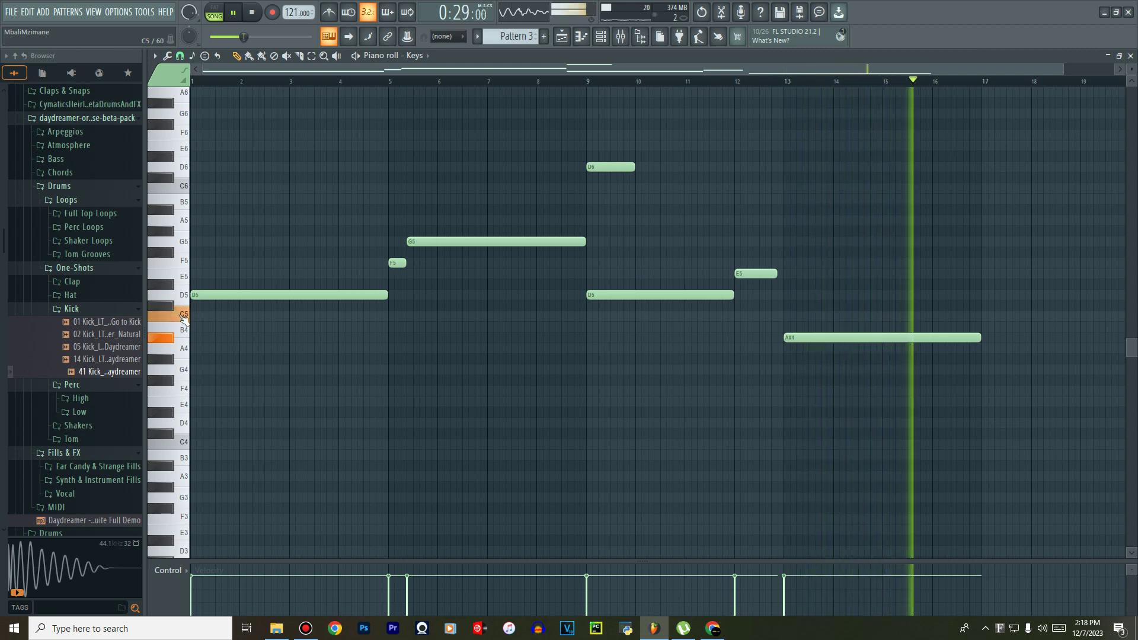
key(space)
key(space)
click(792, 82)
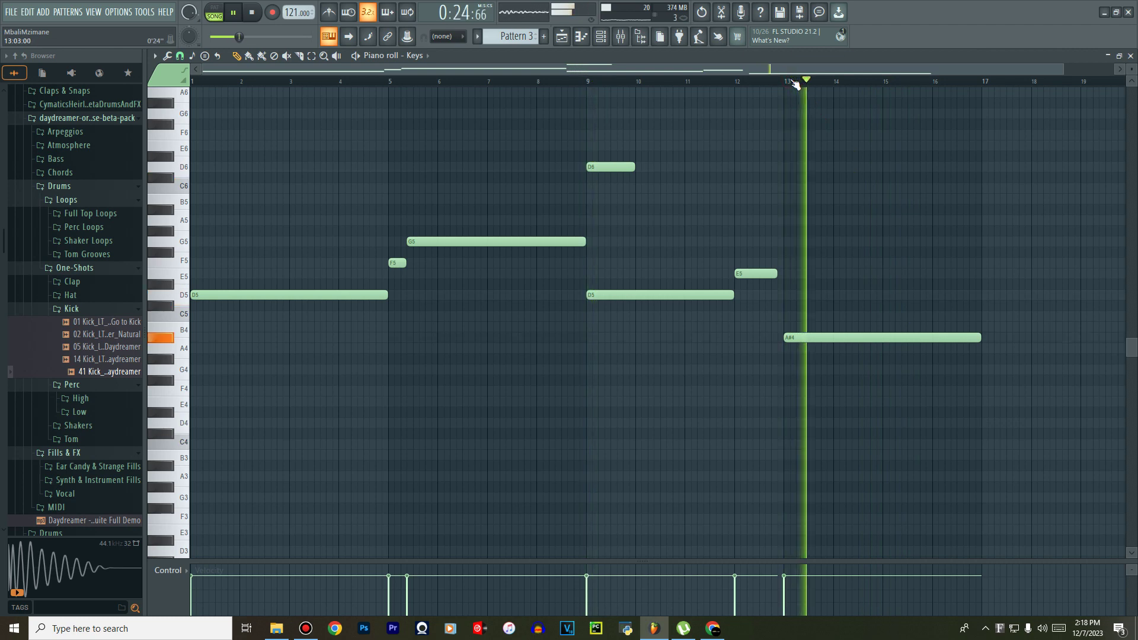
Replace the long A#4 note with a copy of the F5-G5 pair, placed as a short A#4 at bar 13 and a C5 lasting to bar 17.
key(space)
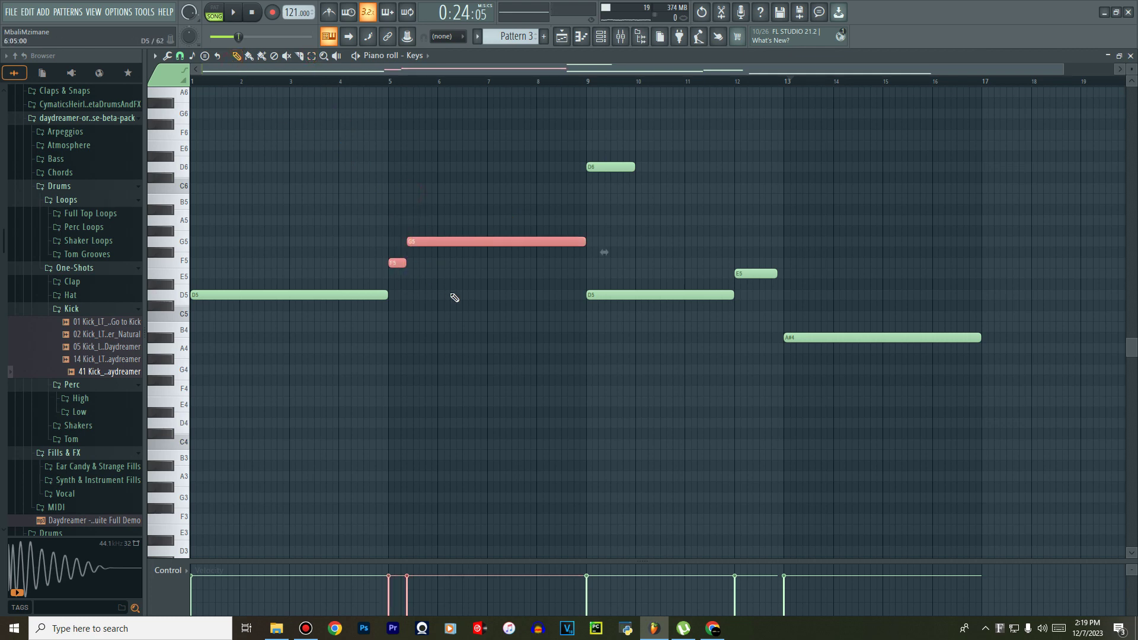
drag(517, 263, 796, 338)
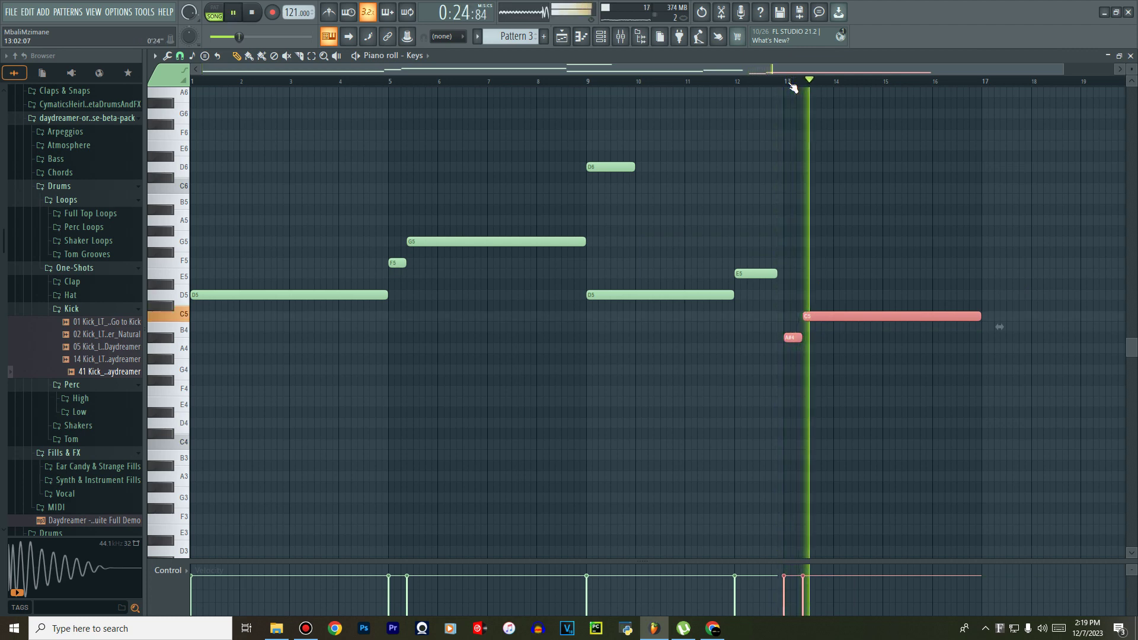
scroll(789, 88, down, 1)
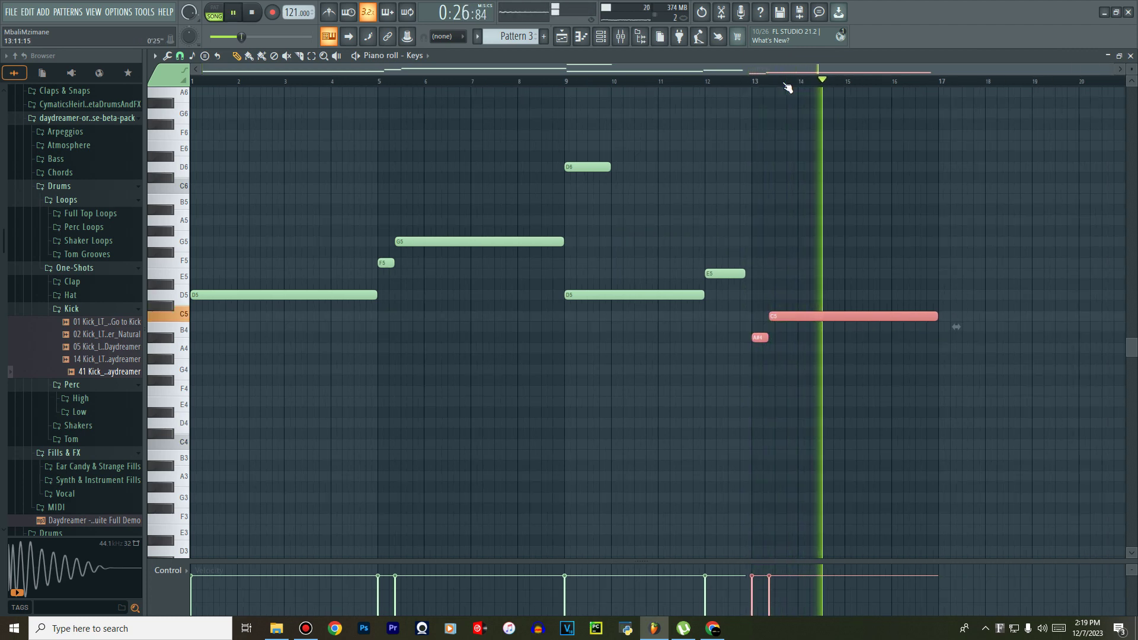
Stop playback and duplicate the Pattern 3 clip twice along Track 3 in the playlist, filling from bar 17 onward.
click(621, 36)
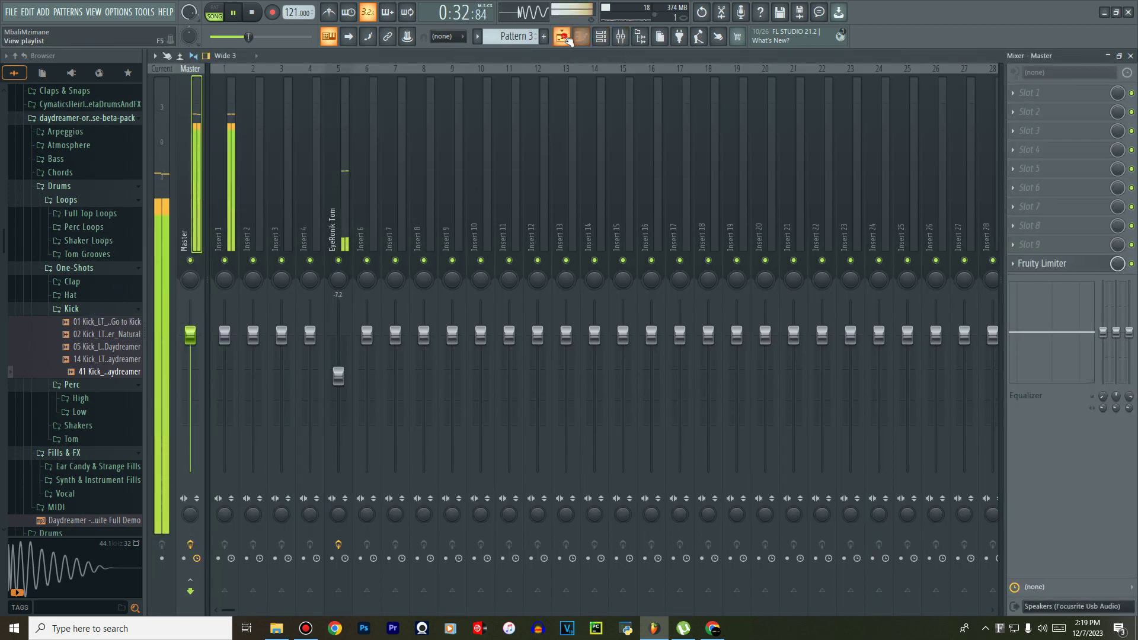
key(space)
key(F5)
key(ctrl+b)
key(ctrl+b)
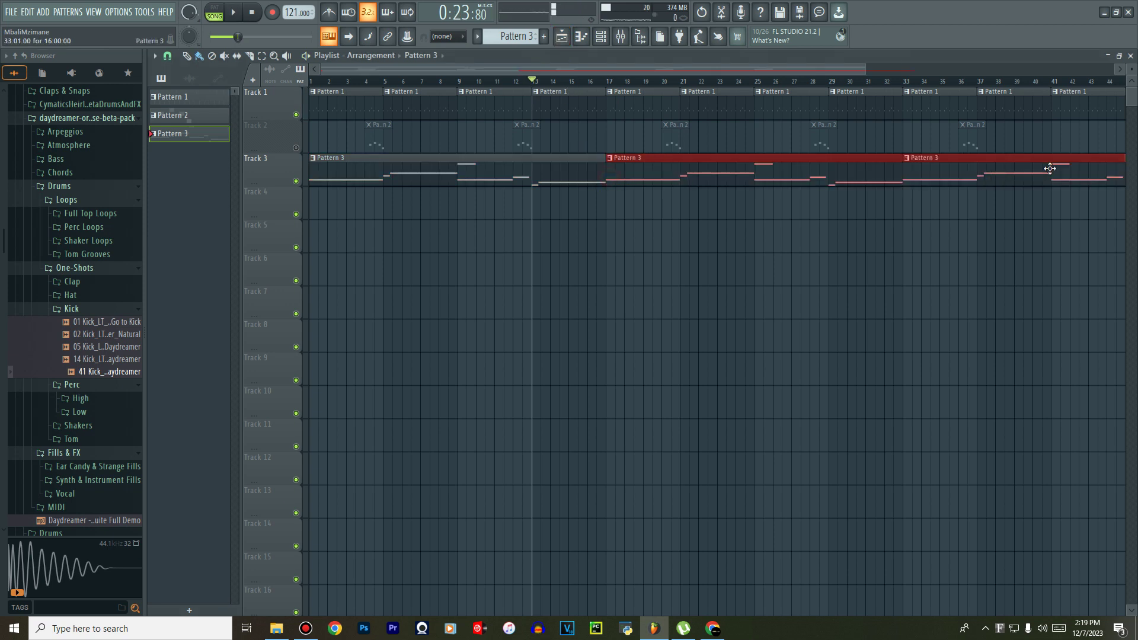
Open the Keys part of Pattern 3 and transpose all its notes down five semitones, so it starts on A4.
double_click(1031, 173)
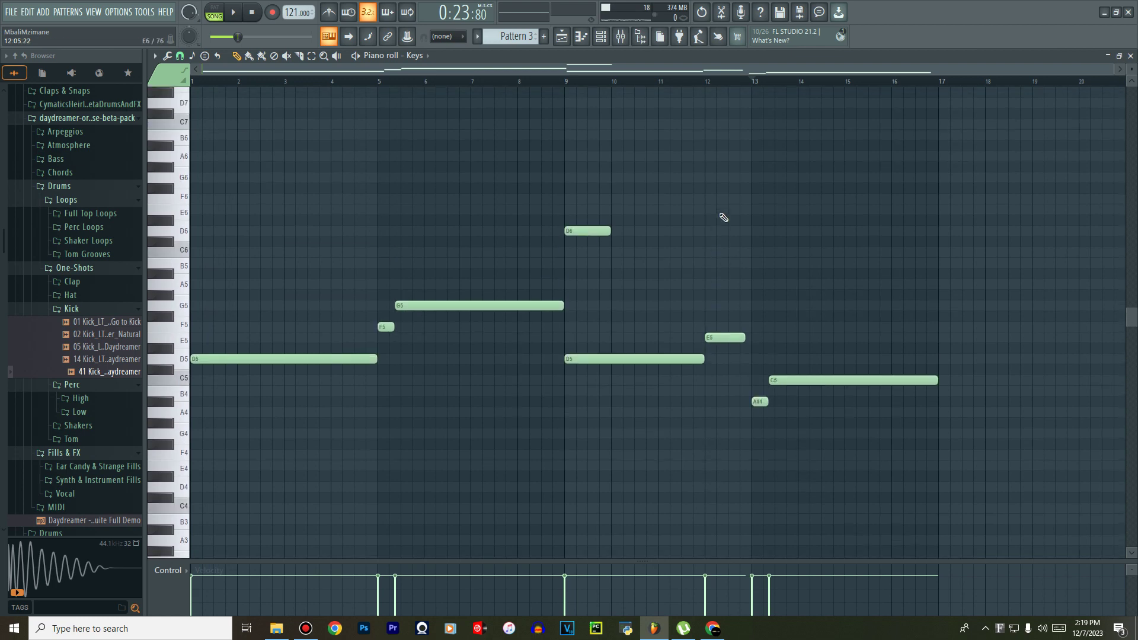
key(Down)
key(Down)
key(Down)
key(Down)
key(Down)
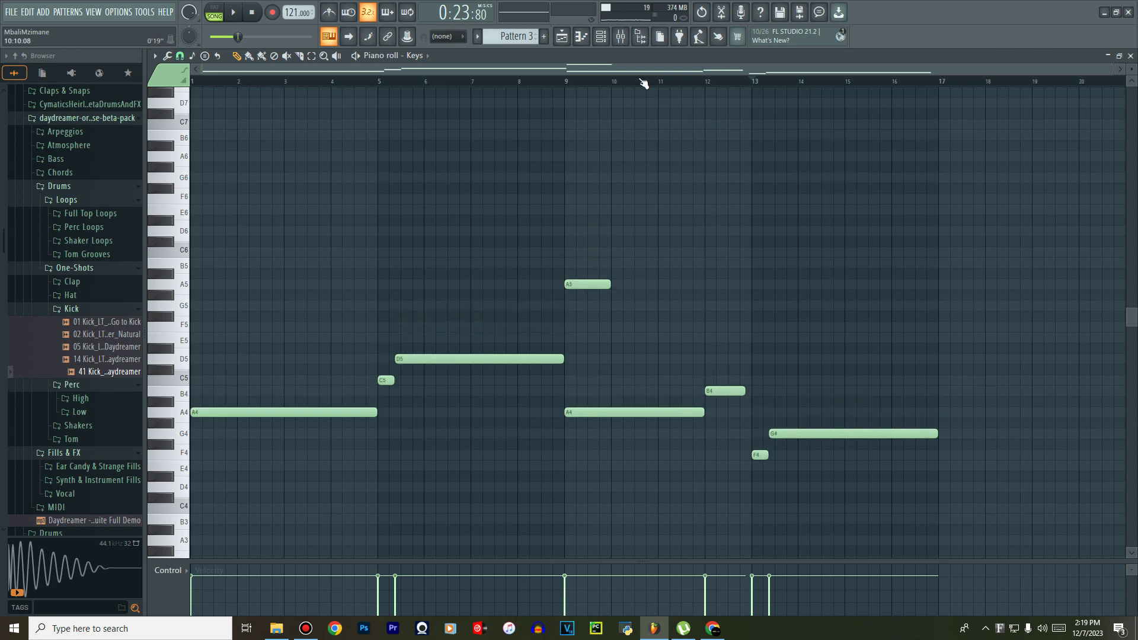
Review the channels and the Pattern 2 music box notes, and play the arrangement from bar 1.
click(601, 37)
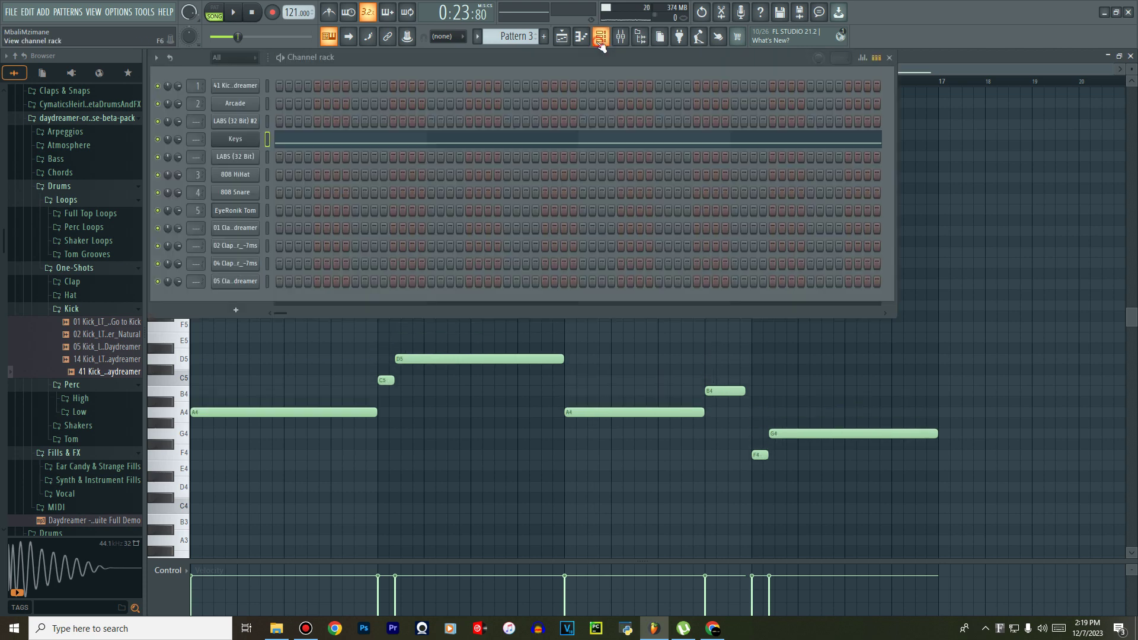
click(565, 38)
double_click(520, 141)
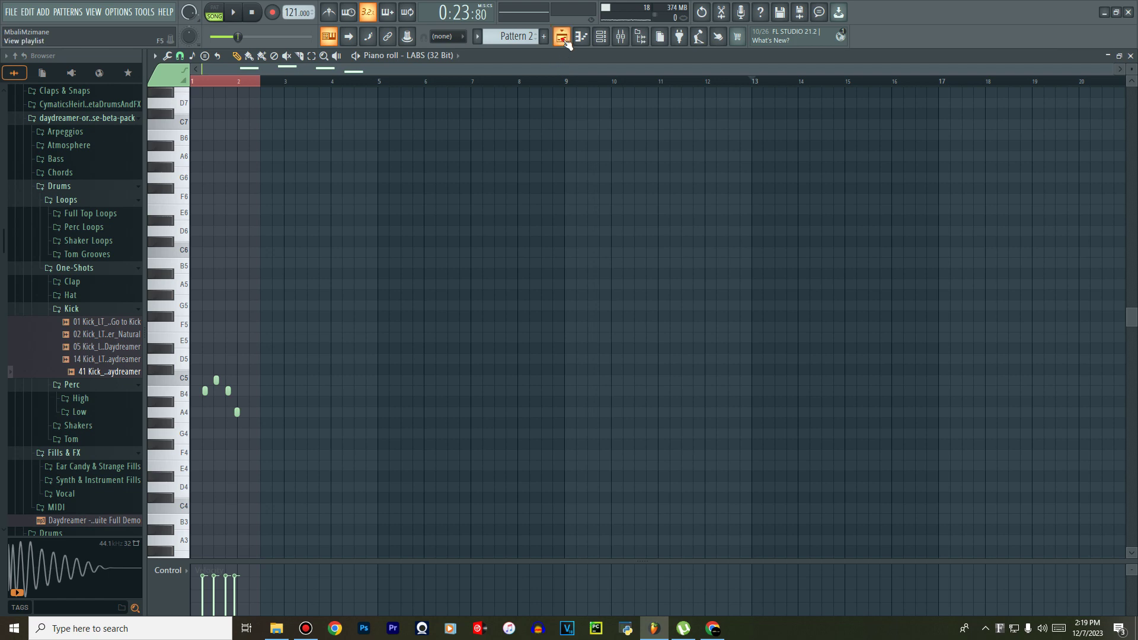
key(F5)
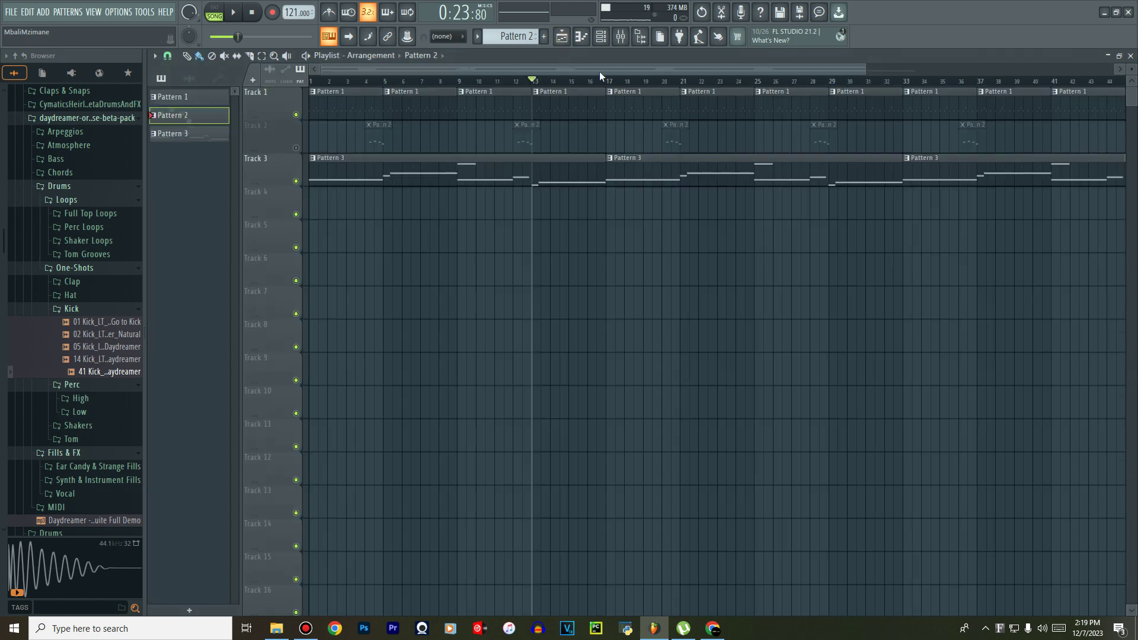
click(313, 83)
key(space)
Reopen the Keys part of Pattern 3 and check which preset the LABS (32 Bit) channel uses.
double_click(399, 170)
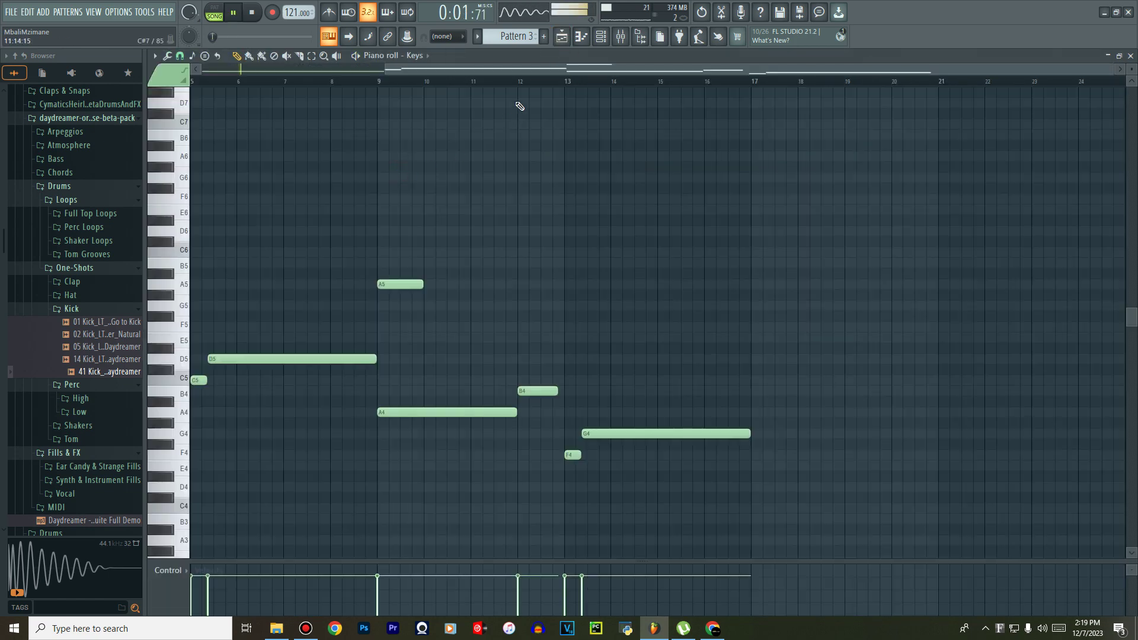
key(F6)
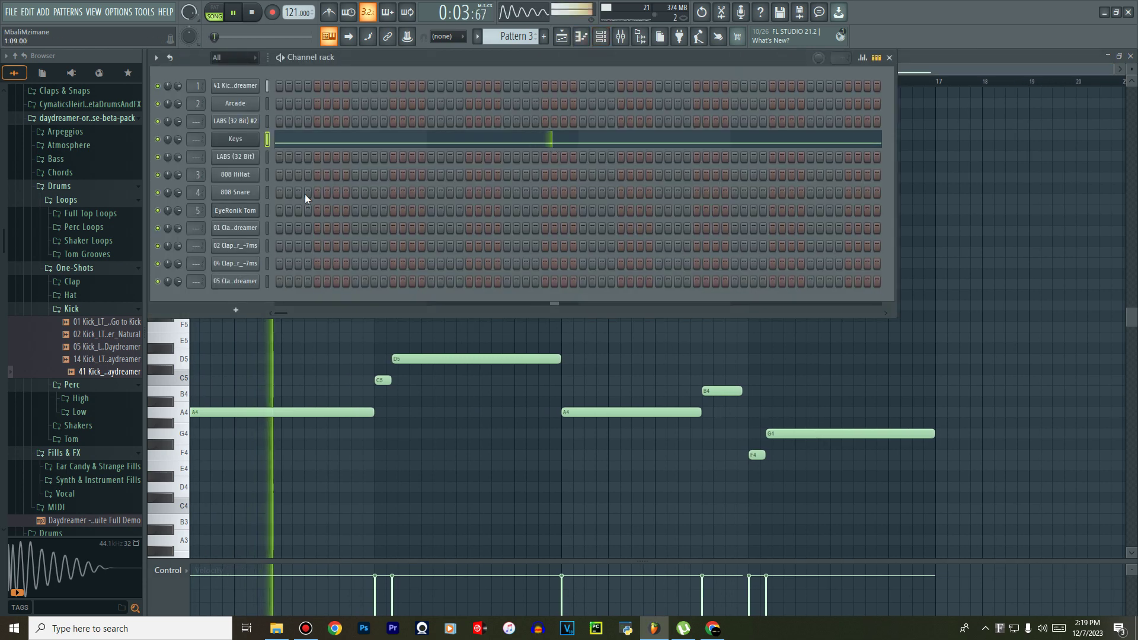
right_click(239, 161)
click(240, 161)
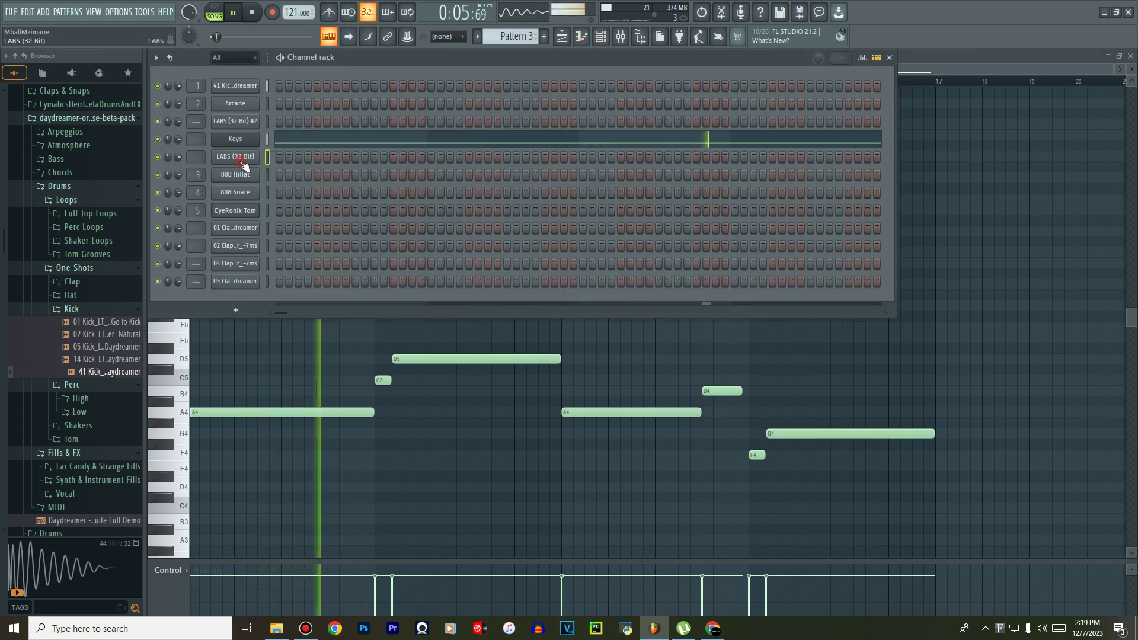
click(242, 161)
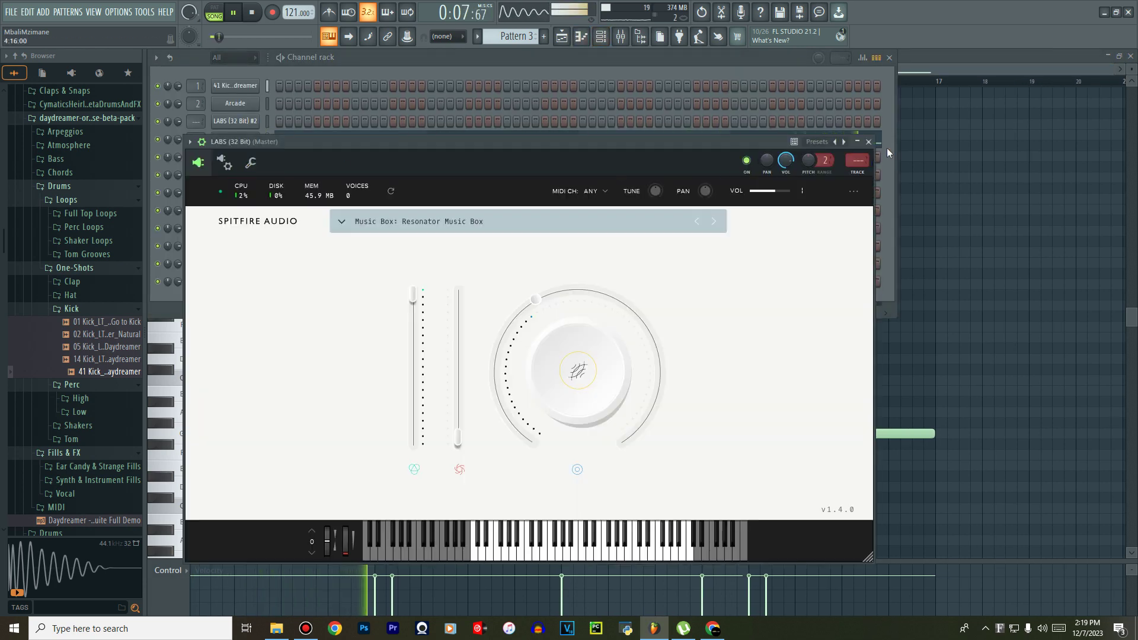
click(871, 141)
Insert a T-Force Alpha Plus channel just above LABS (32 Bit) and return to the channel rack.
right_click(249, 156)
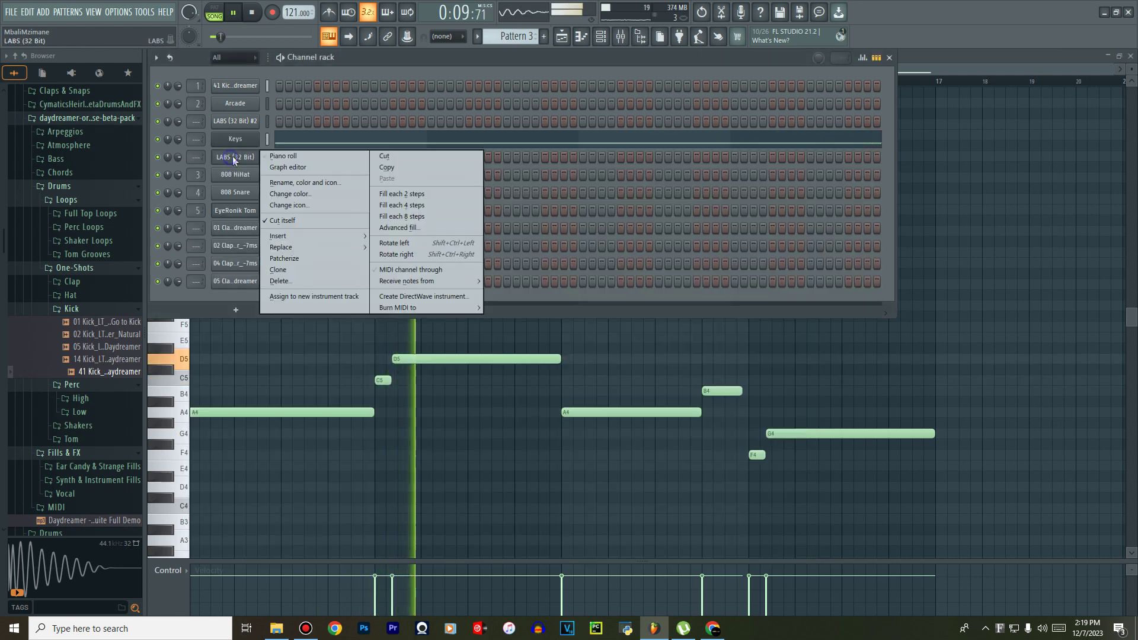
mouse_move(365, 236)
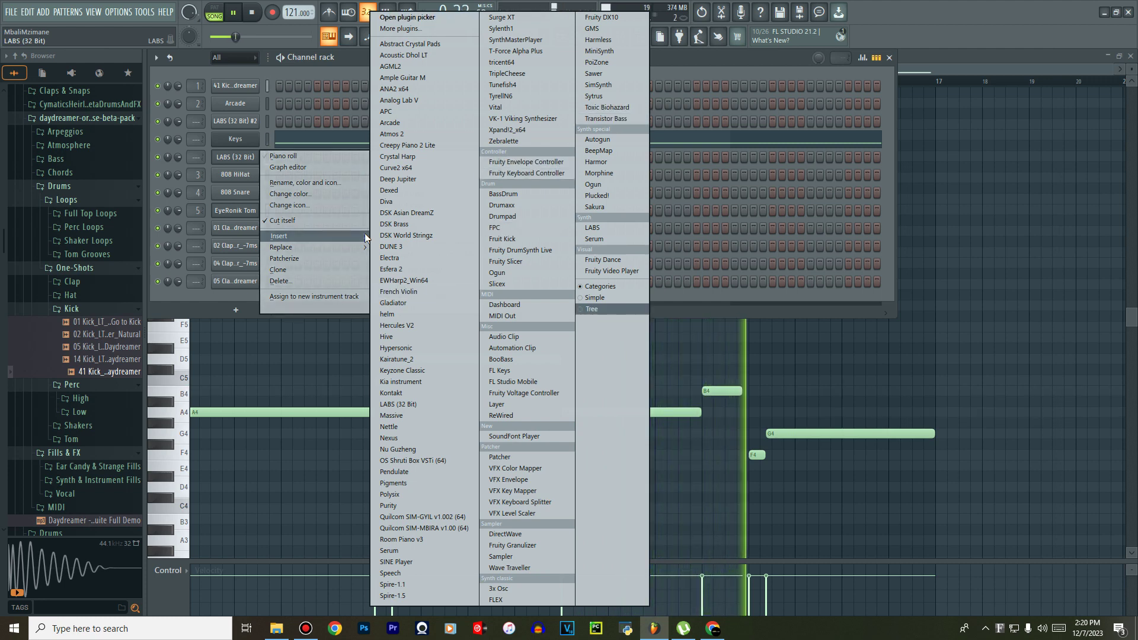
key(Return)
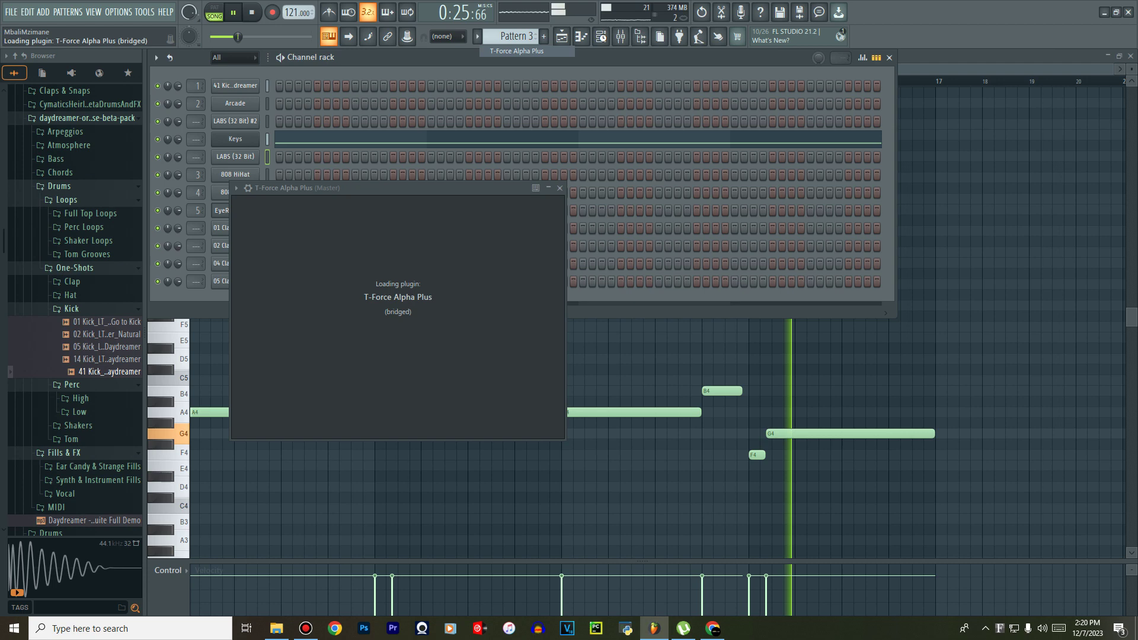
click(600, 36)
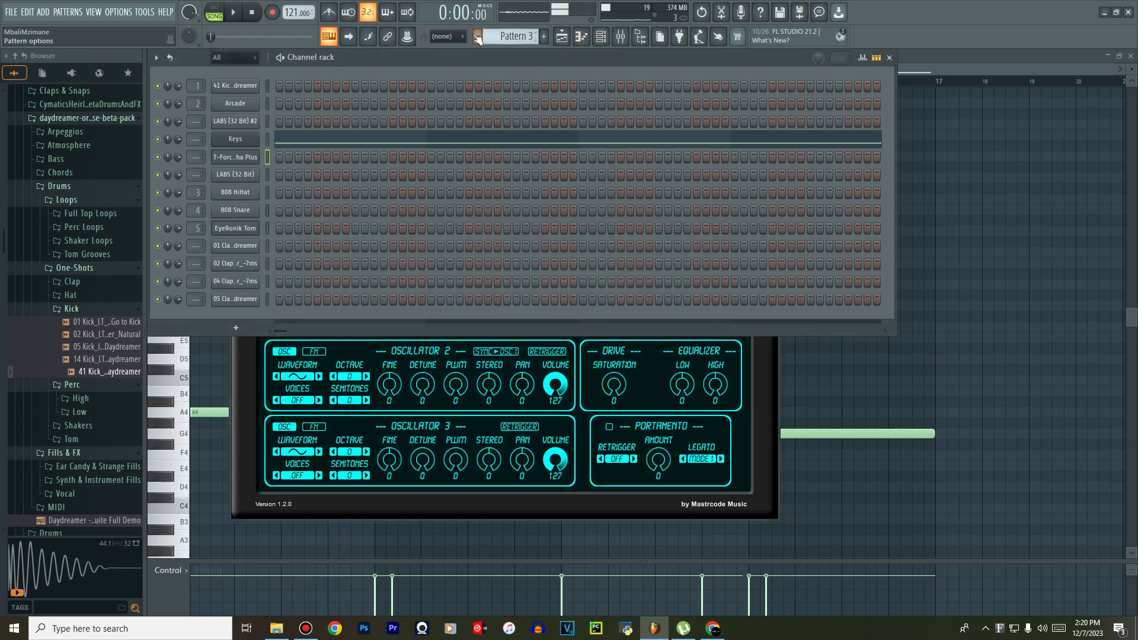
Switch to Pattern 1 and place T-Force Alpha Plus hits on steps 1, 4 and 7.
click(478, 39)
click(482, 54)
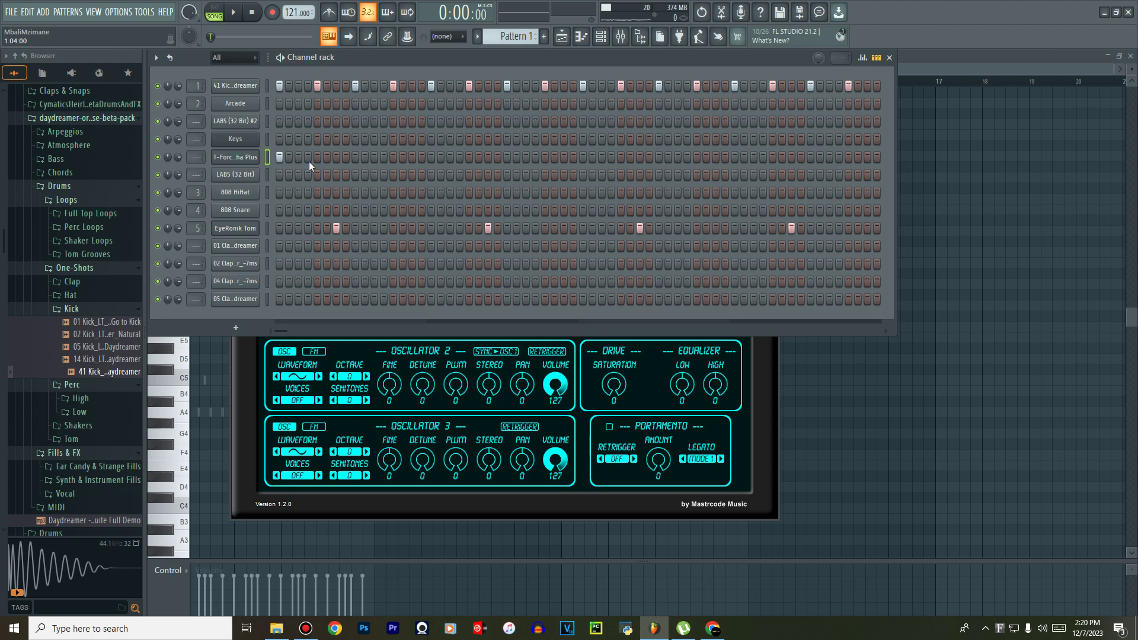
right_click(256, 157)
click(278, 157)
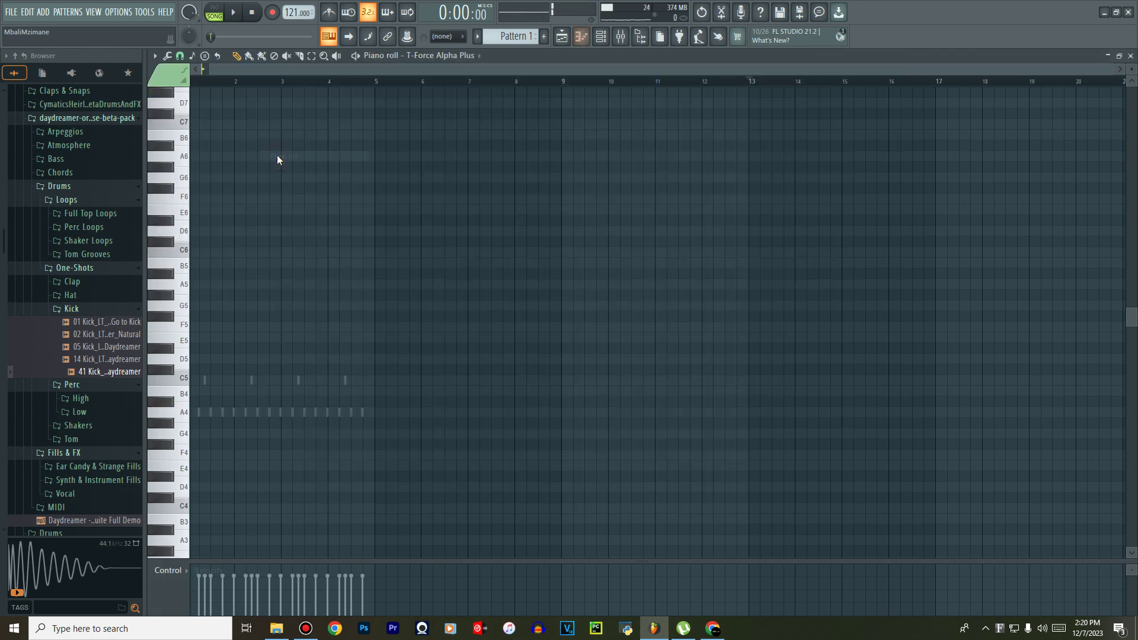
click(602, 37)
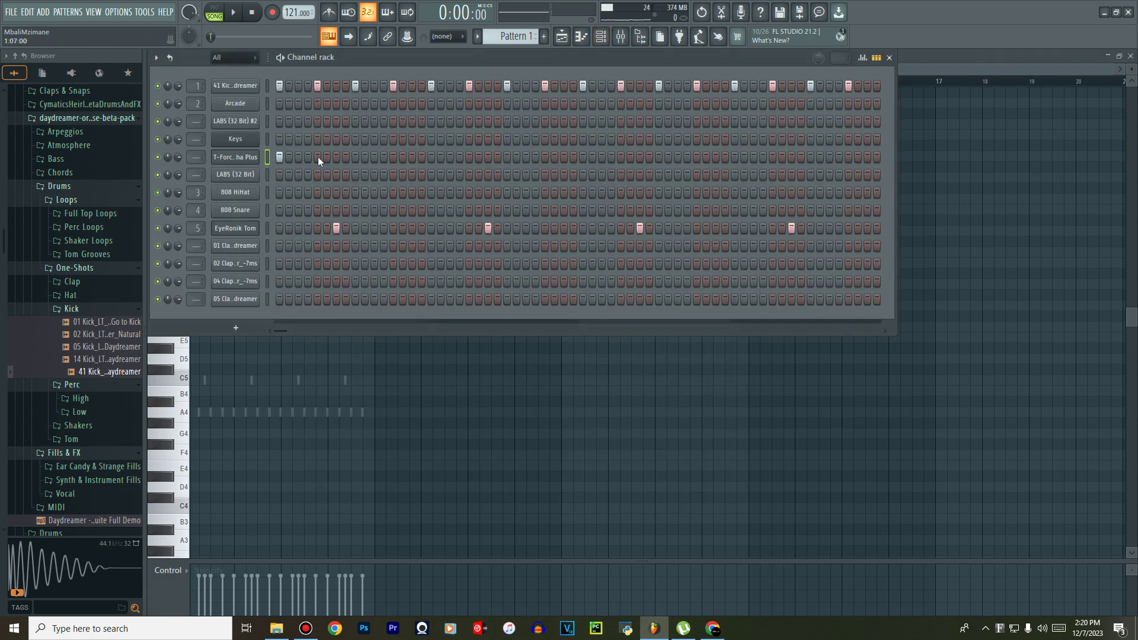
click(308, 158)
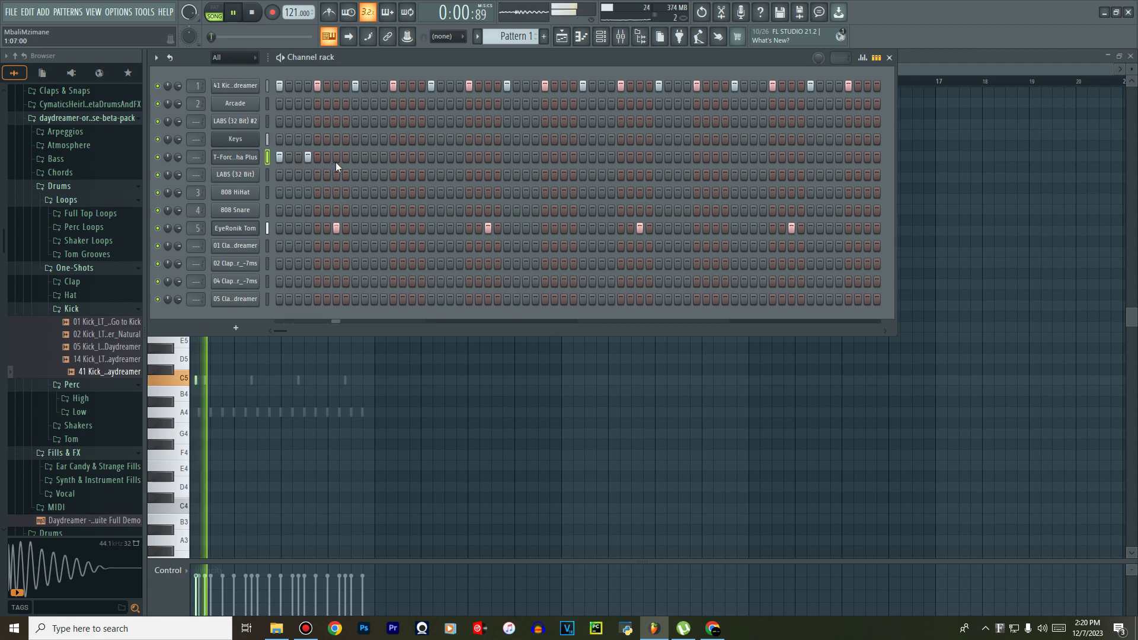
click(336, 158)
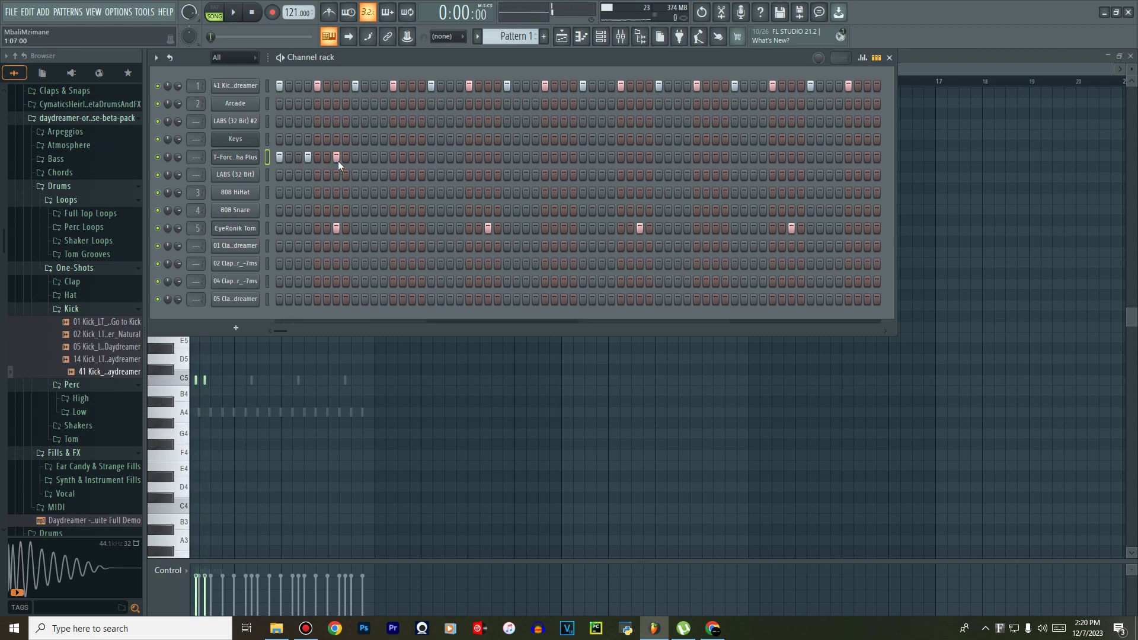
Move the T-Force Alpha Plus hit from step 7 to 8 and add hits on steps 11 and 14, auditioning the rhythm.
key(space)
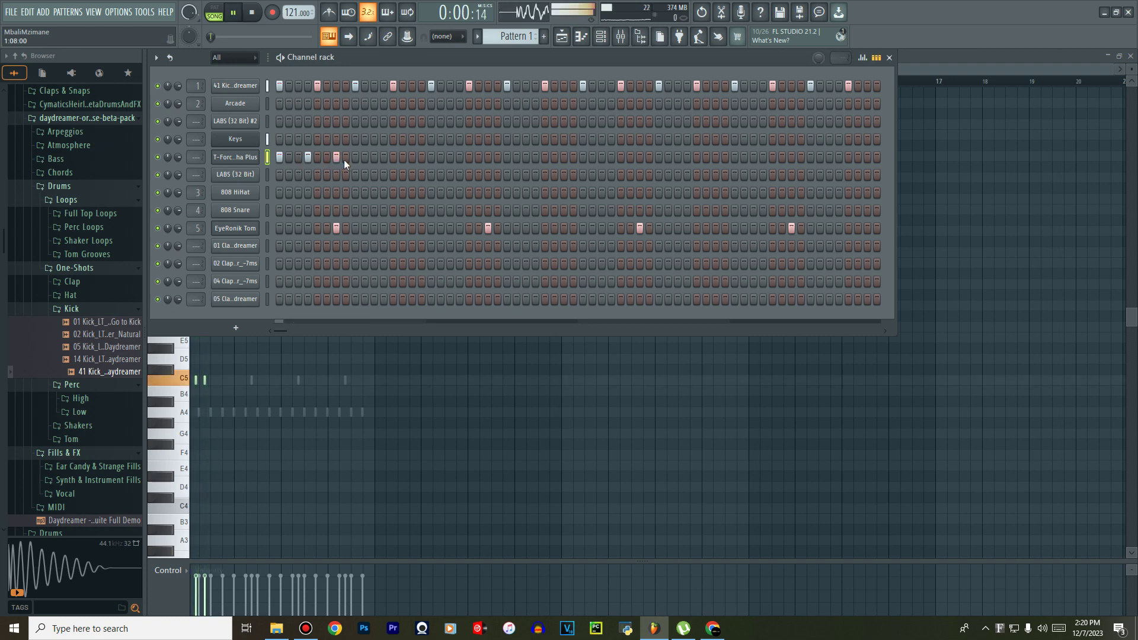
click(340, 157)
click(344, 157)
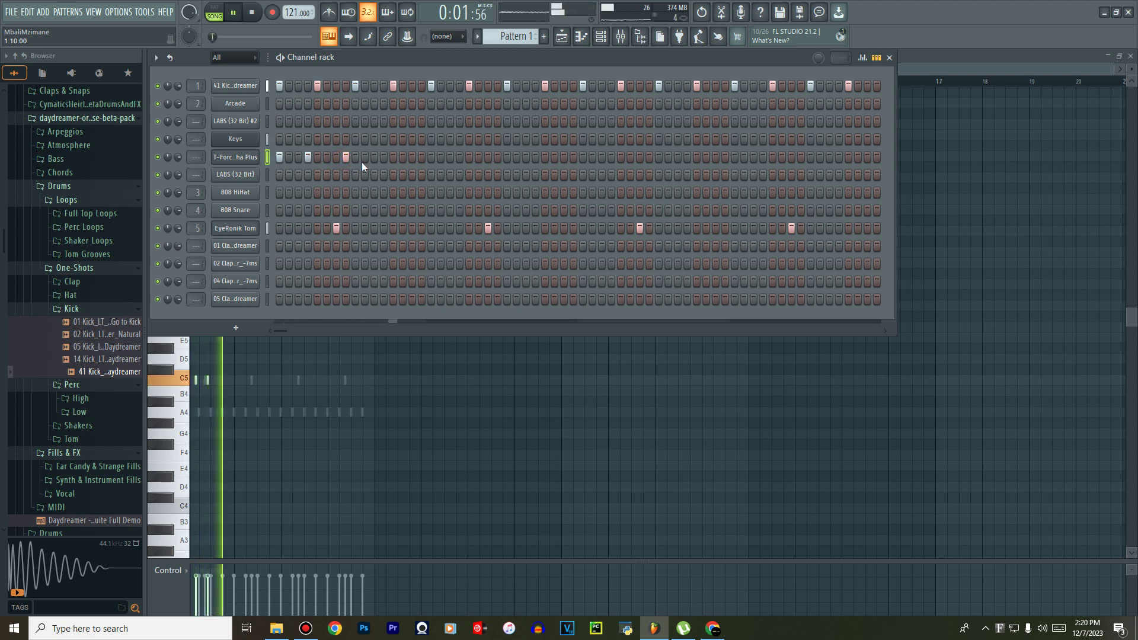
key(space)
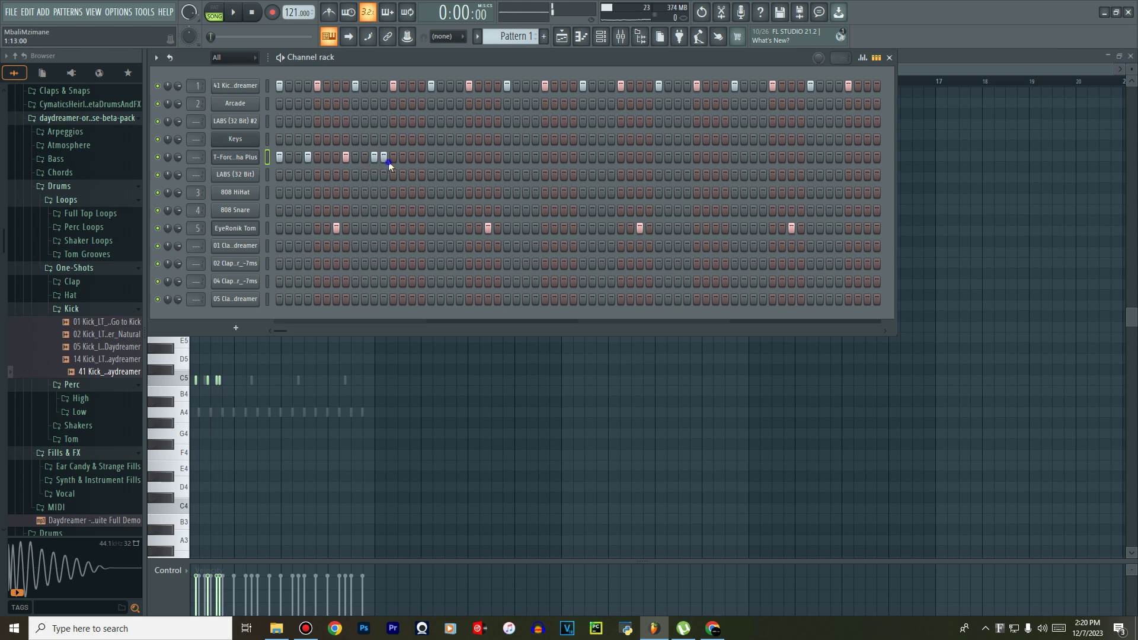
click(384, 157)
key(space)
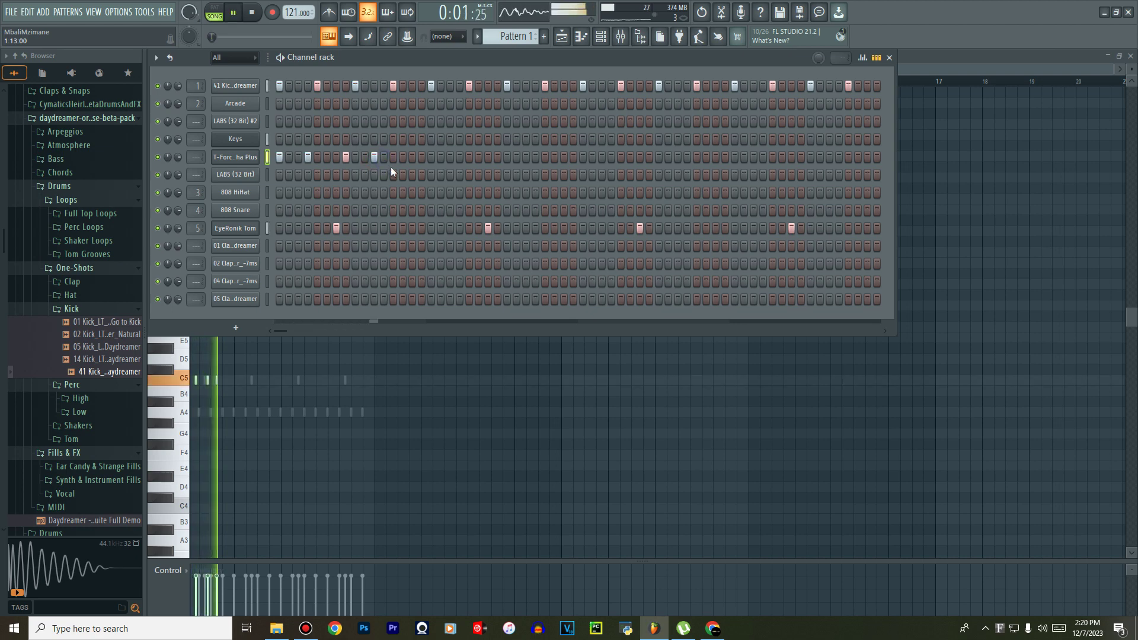
key(space)
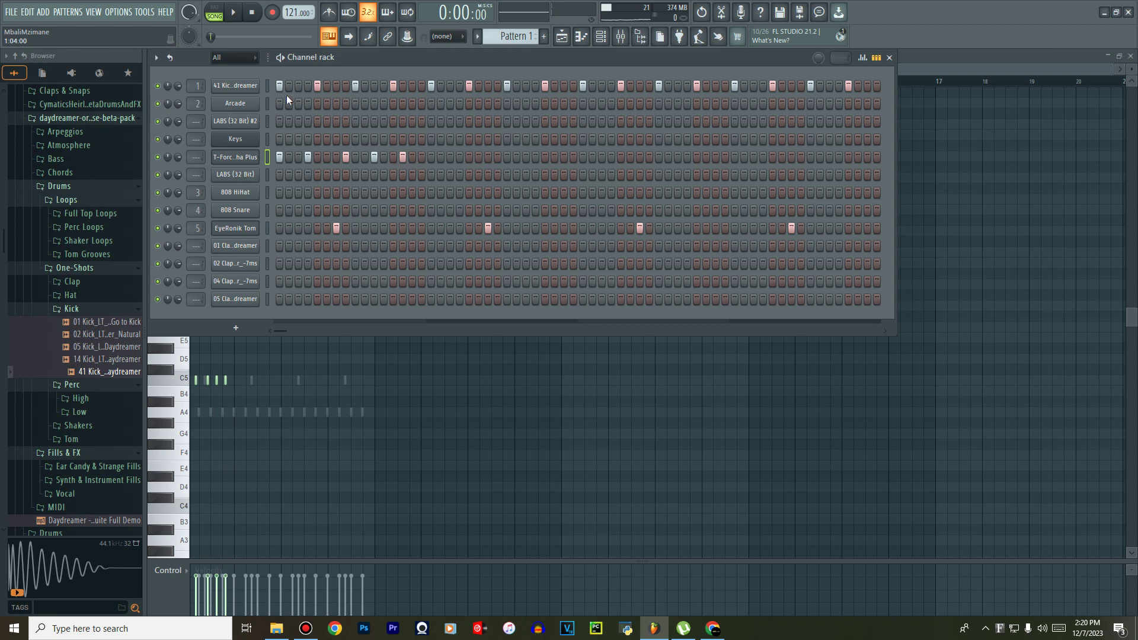
Repeat the one-bar T-Force Alpha Plus C5 phrase in the piano roll to fill bars 1 to 4, and play it.
right_click(246, 158)
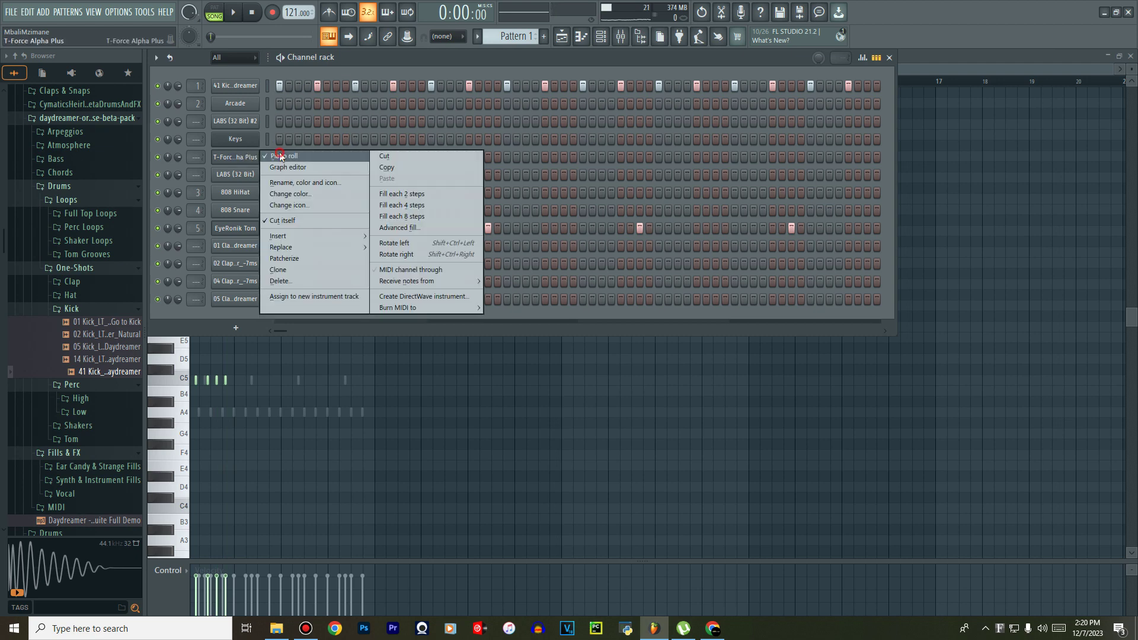
click(279, 156)
right_click(249, 158)
click(278, 156)
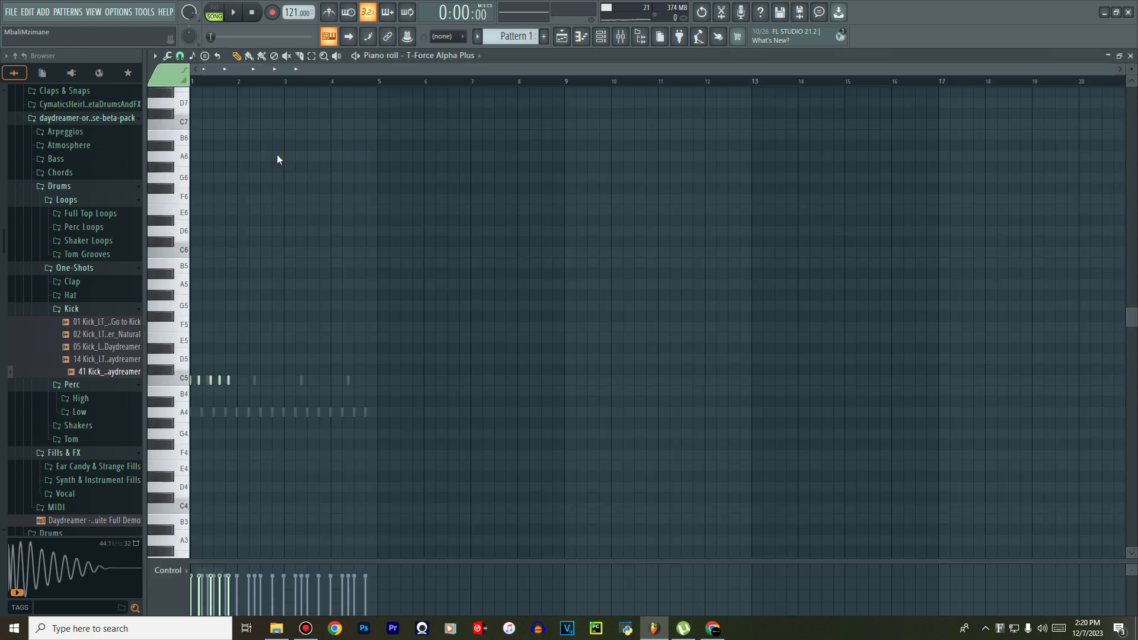
key(ctrl+a)
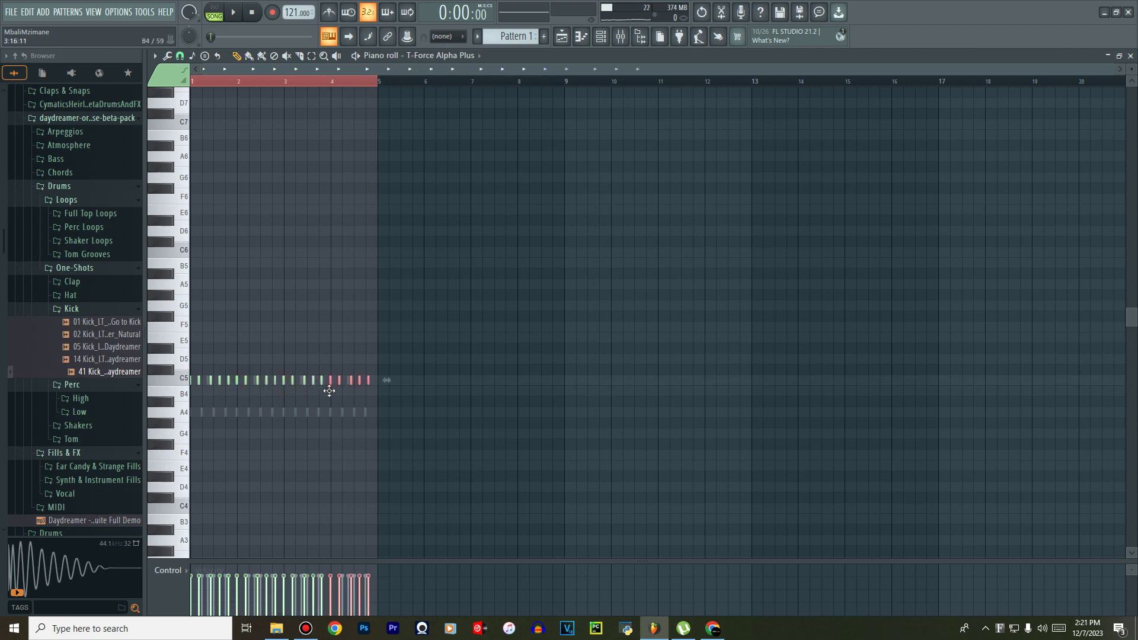
key(space)
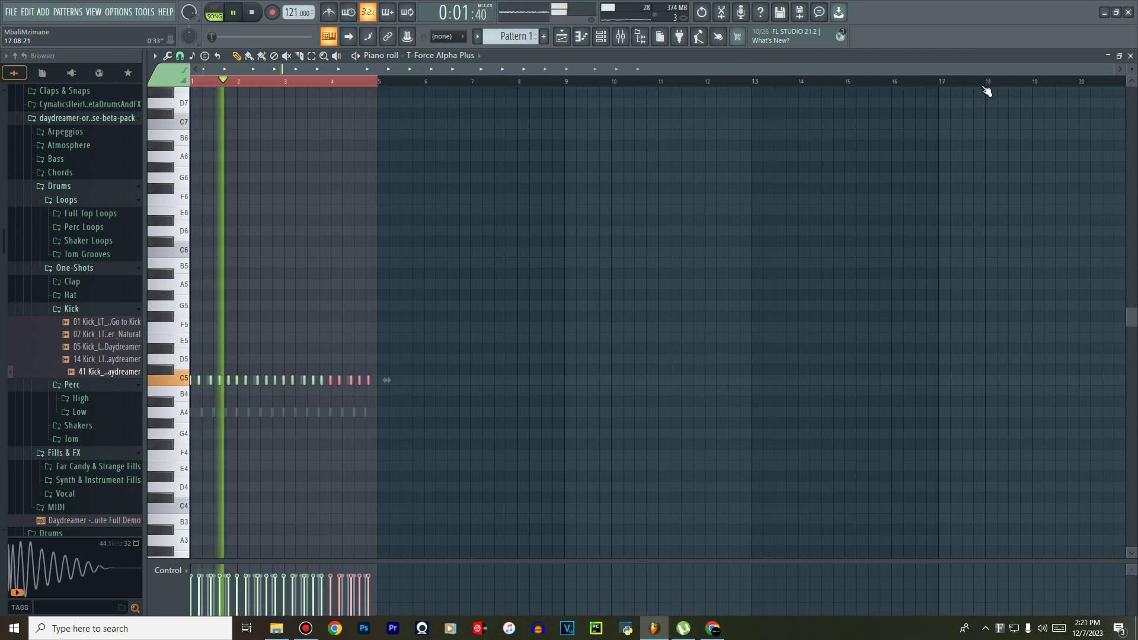
drag(1110, 74, 830, 70)
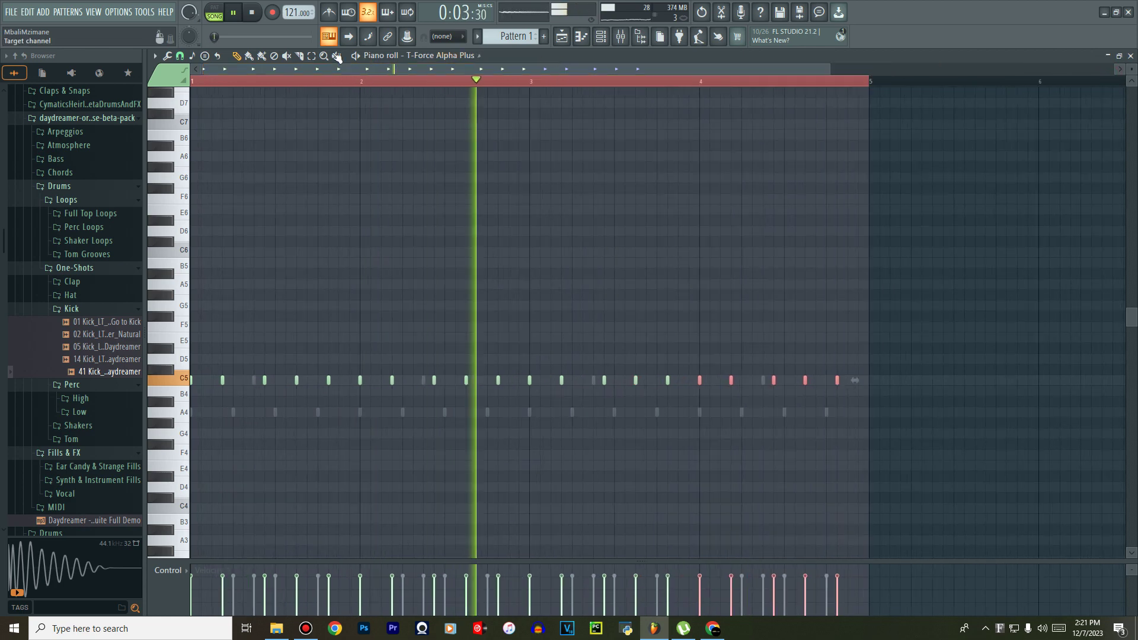
click(311, 56)
click(329, 87)
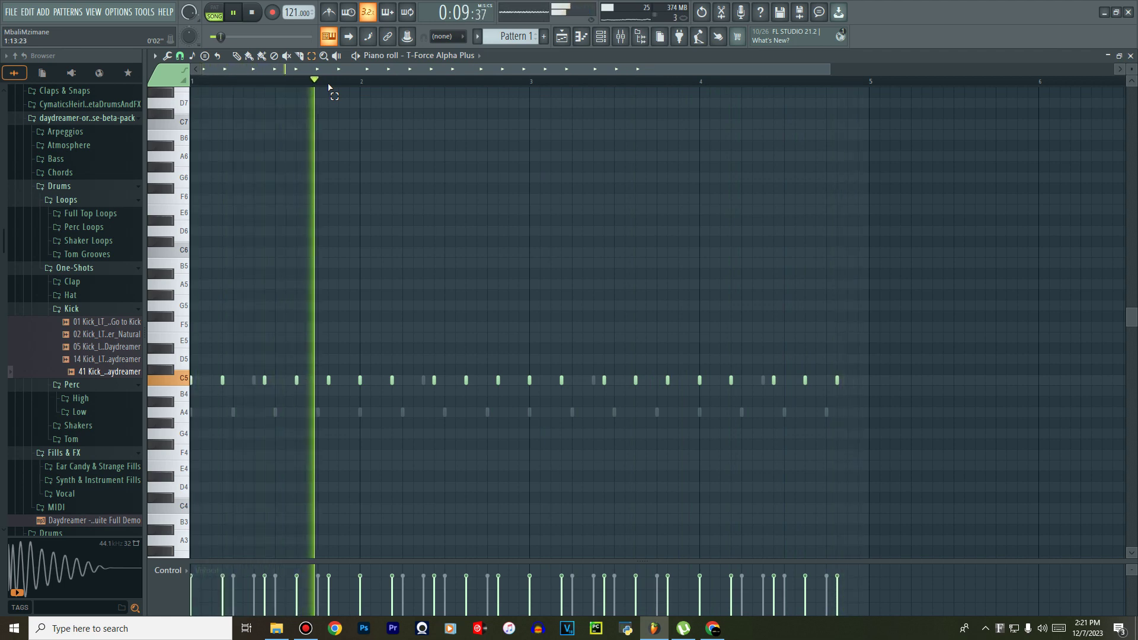
In Pattern 3's Keys, raise bar 9's A4 to F5, delete bar 12's B4, and raise bar 13's F4 to C5 and G4 to A4.
click(562, 38)
click(524, 180)
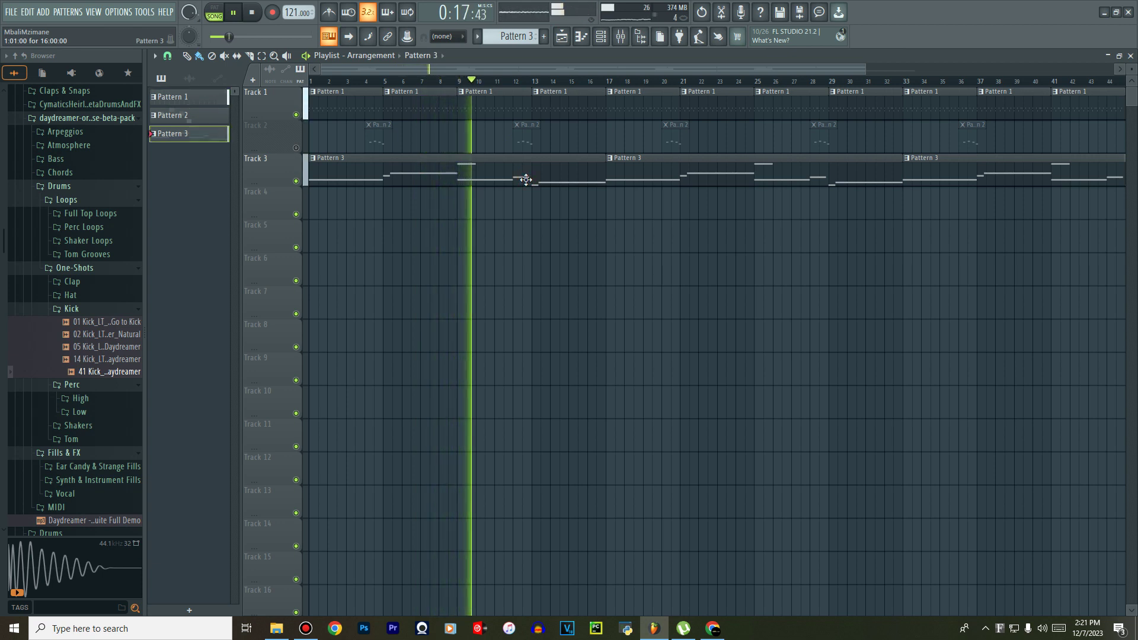
double_click(526, 179)
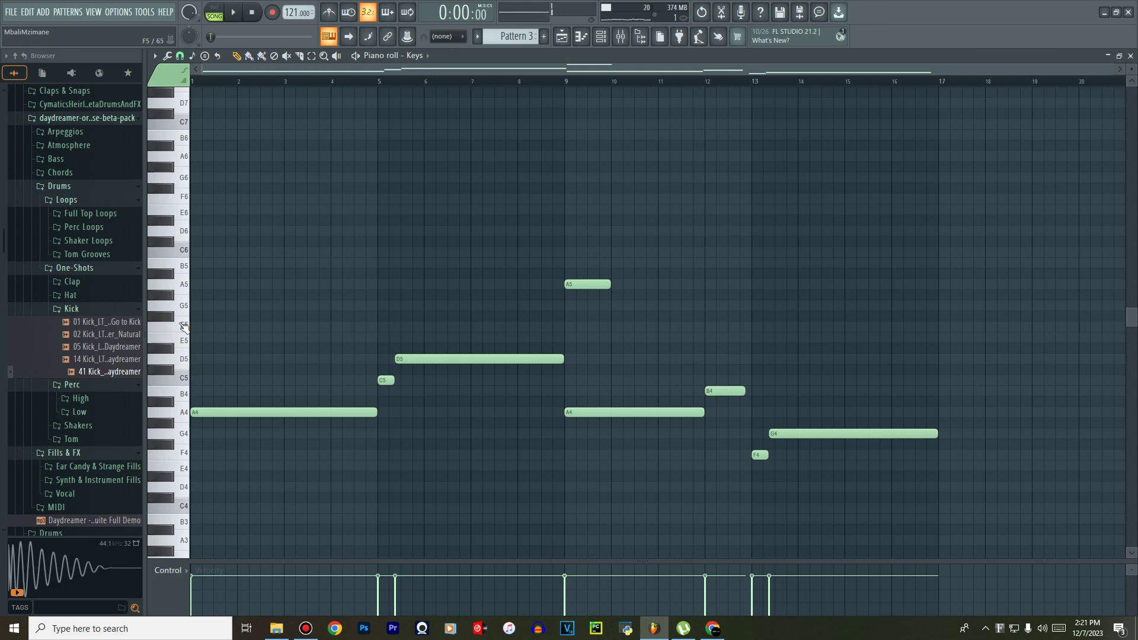
drag(583, 403, 583, 325)
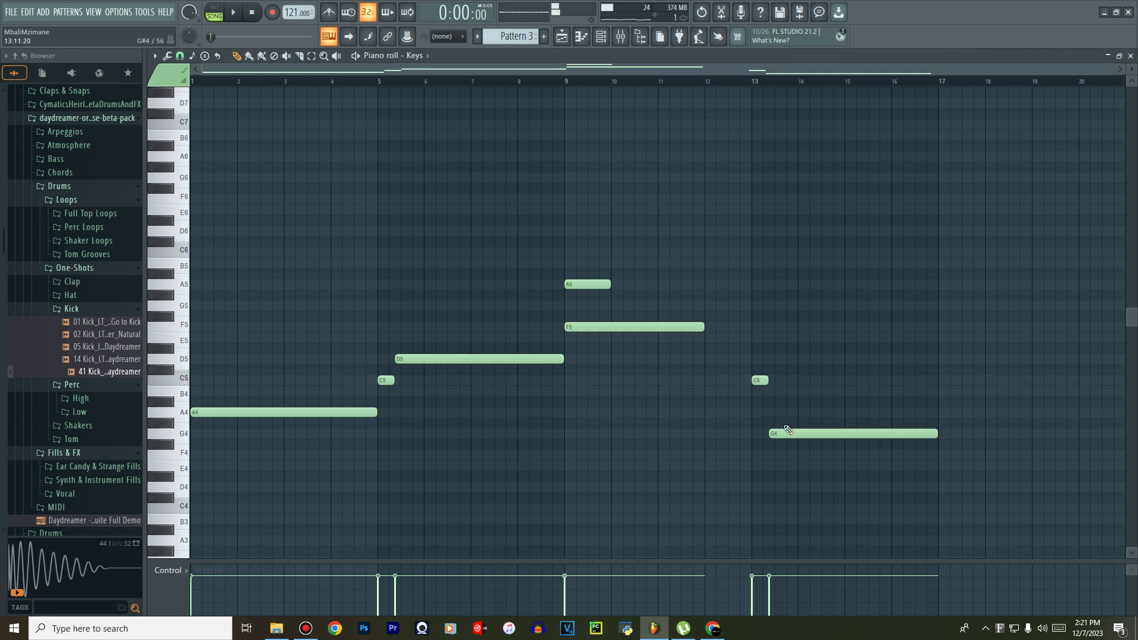
drag(787, 432, 784, 410)
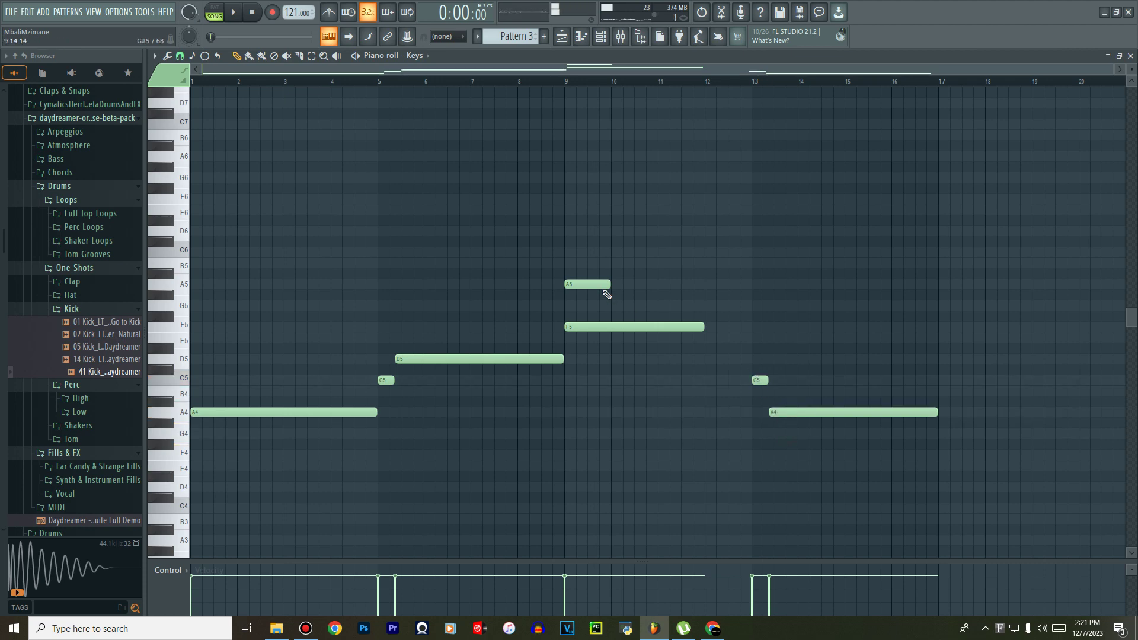
Play the song and unmute Track 2 in the playlist so the Pattern 2 clips sound.
key(space)
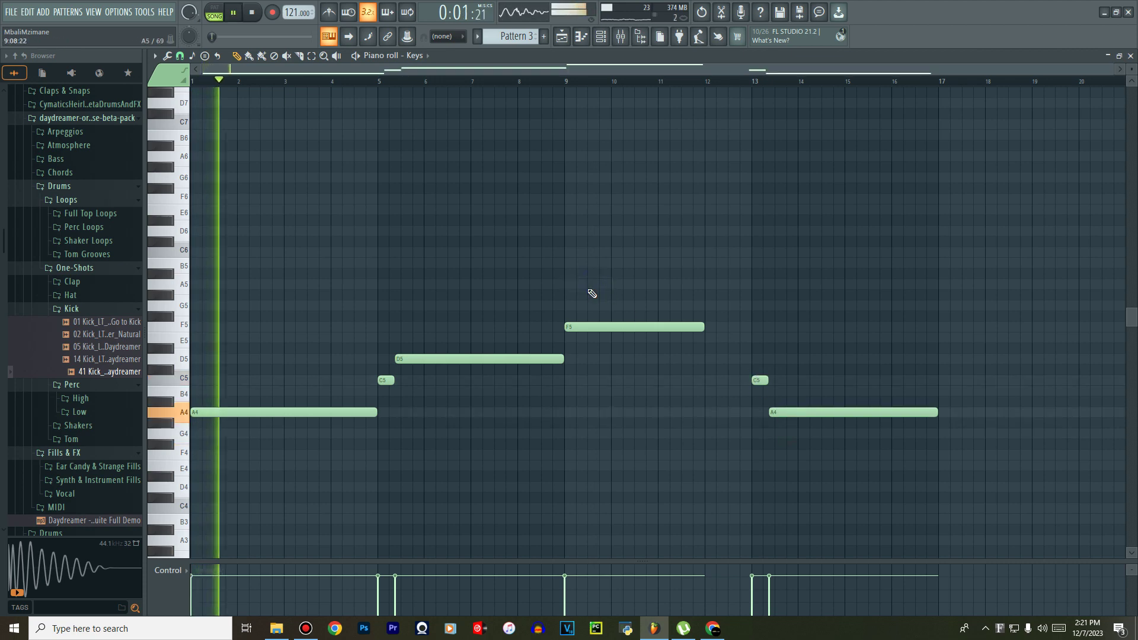
click(600, 36)
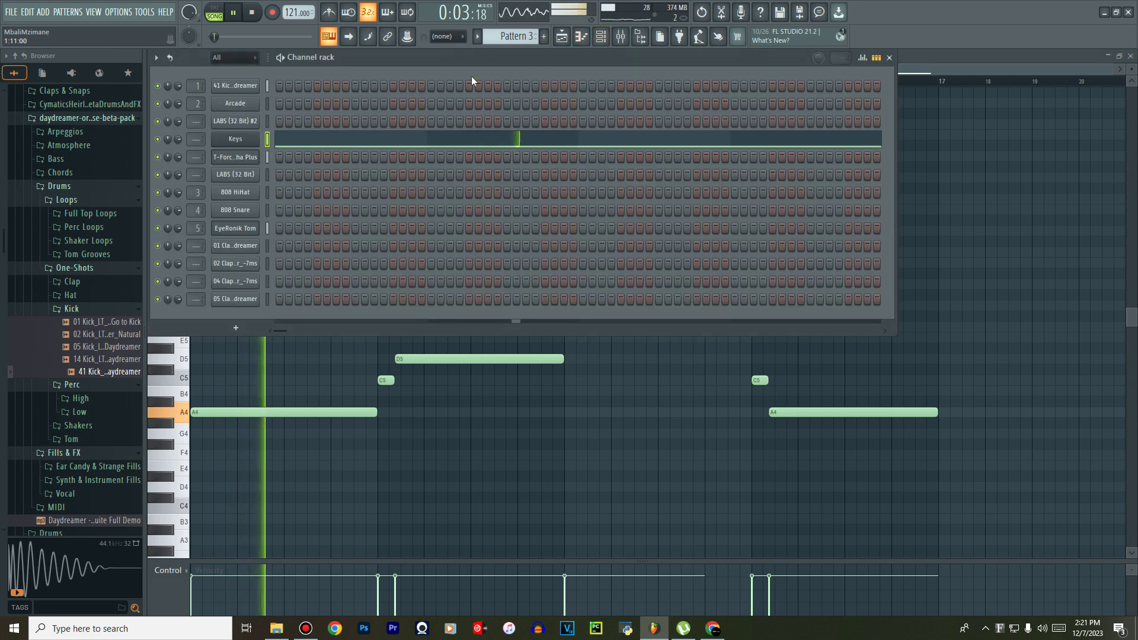
click(561, 37)
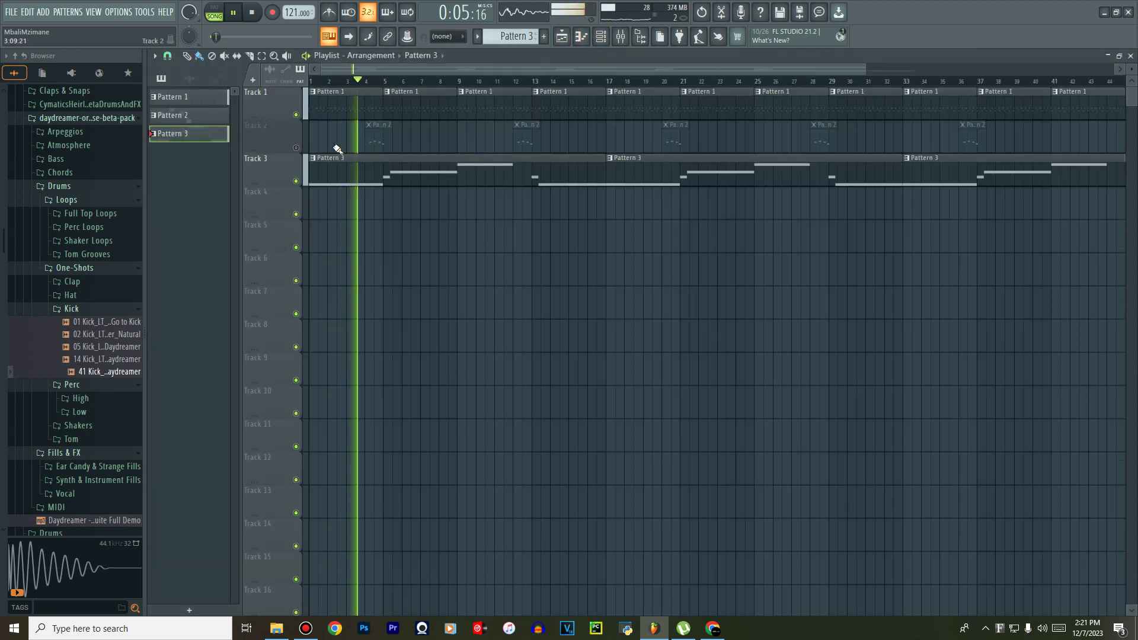
click(296, 148)
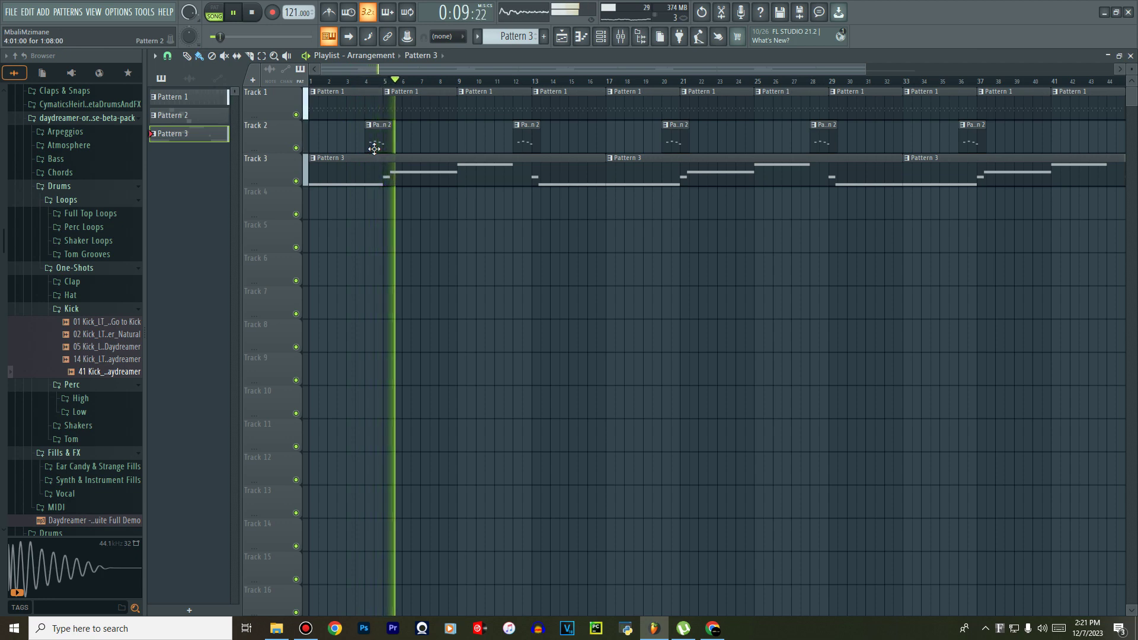
Route Pattern 2's LABS (32 Bit) music box channel to mixer insert 6 and load Blackhole in its slot 2.
double_click(530, 140)
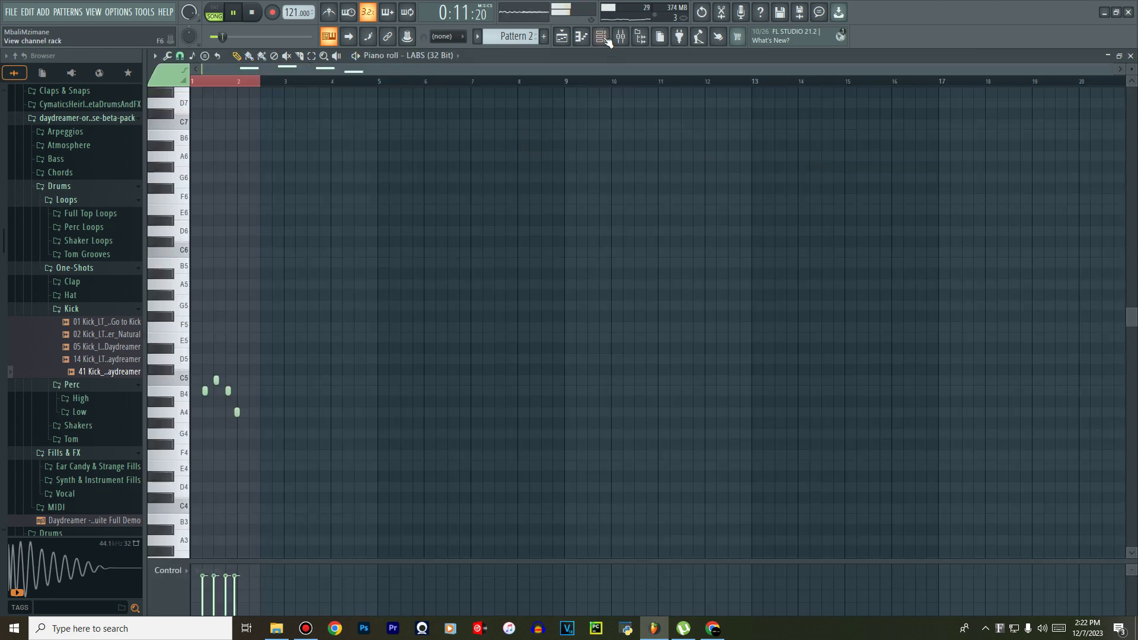
key(F6)
click(243, 175)
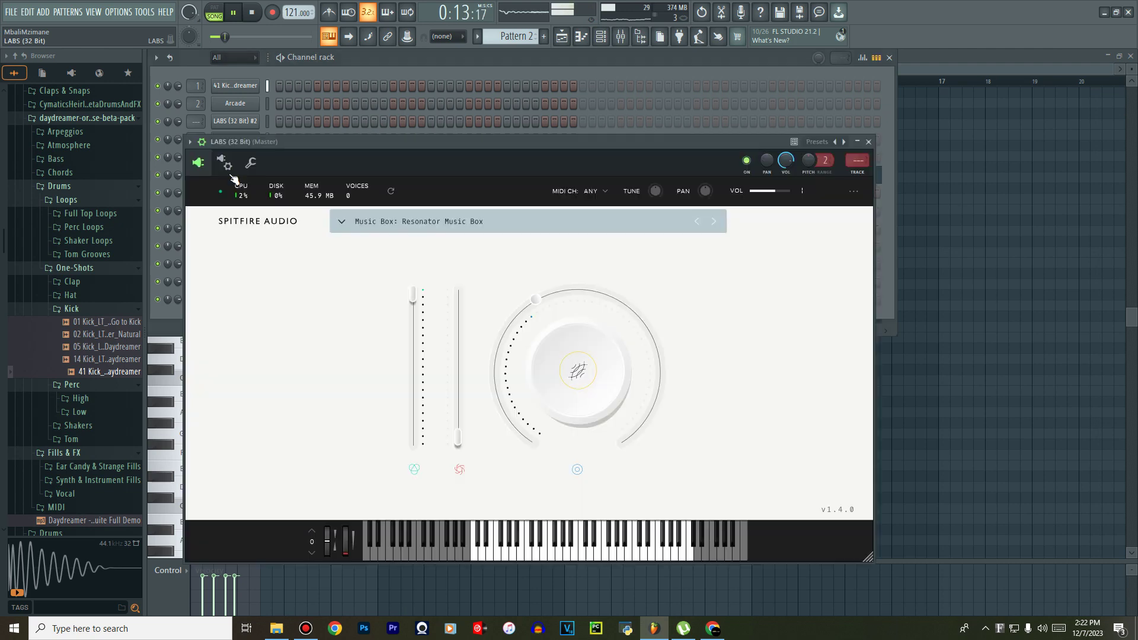
click(200, 150)
mouse_move(202, 157)
click(381, 180)
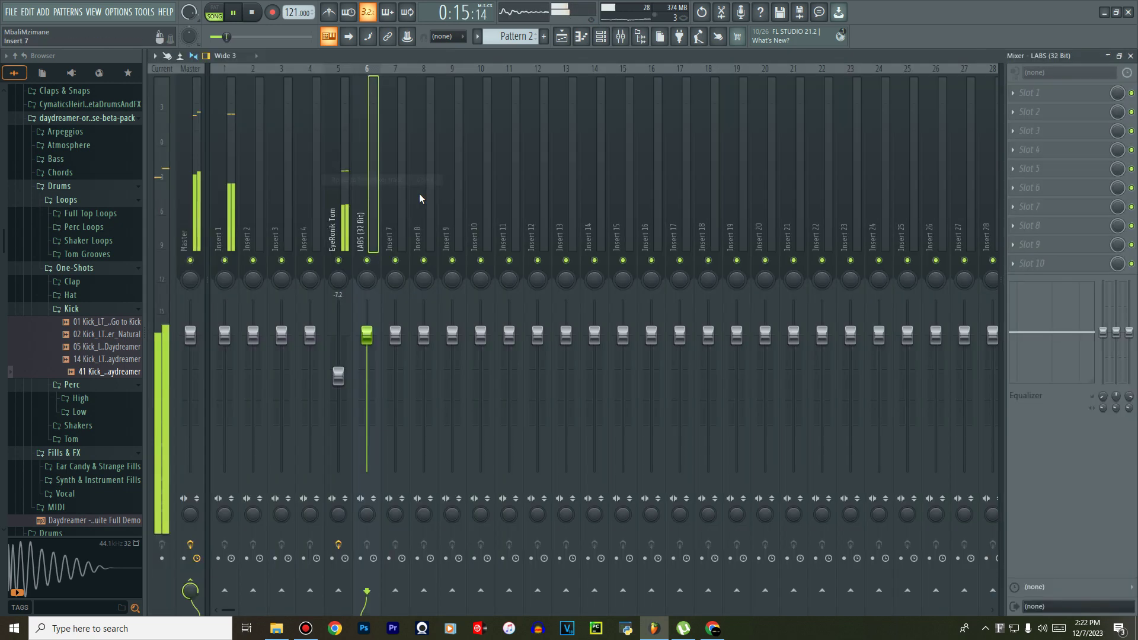
click(1029, 110)
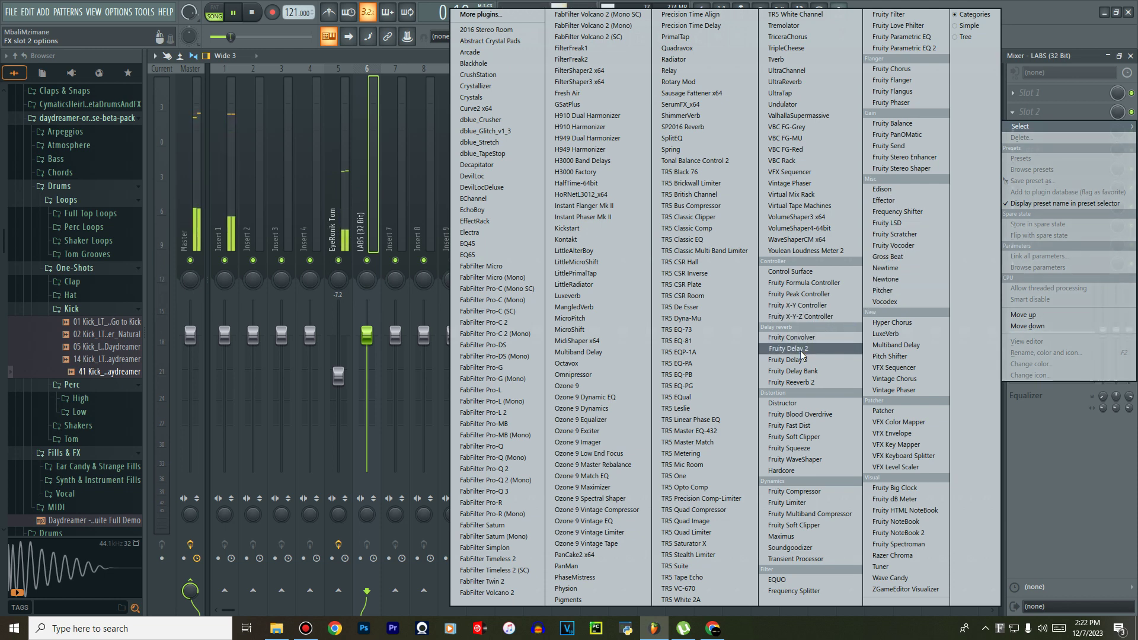
click(482, 64)
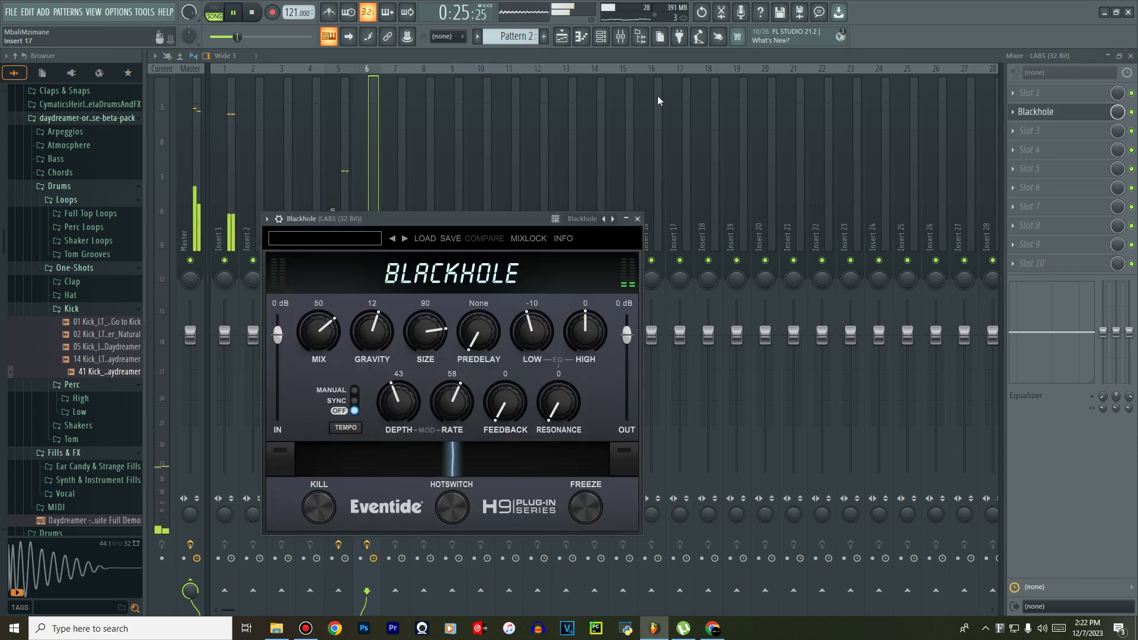
Transpose all of Pattern 1's T-Force Alpha Plus notes down to A4 in the piano roll while the song plays.
click(562, 42)
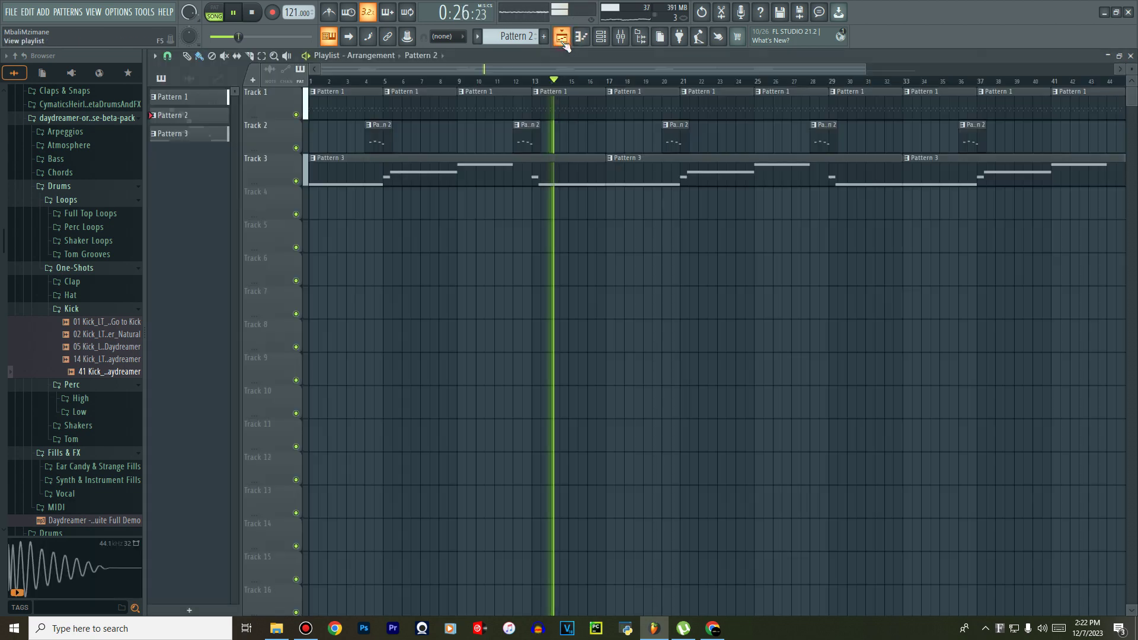
double_click(620, 104)
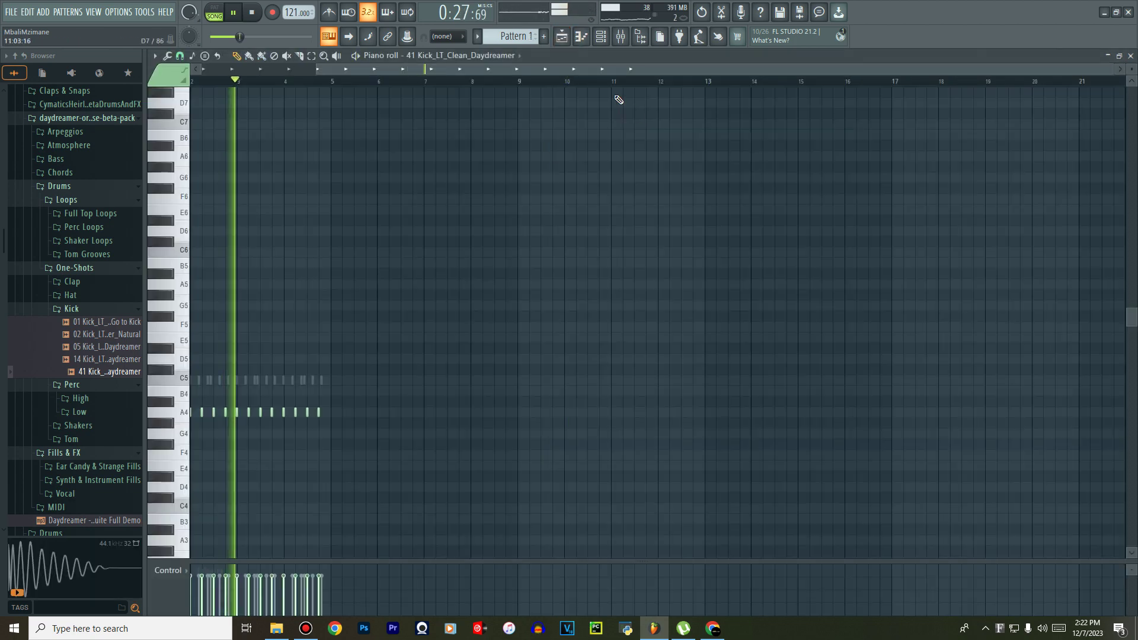
click(621, 37)
click(605, 39)
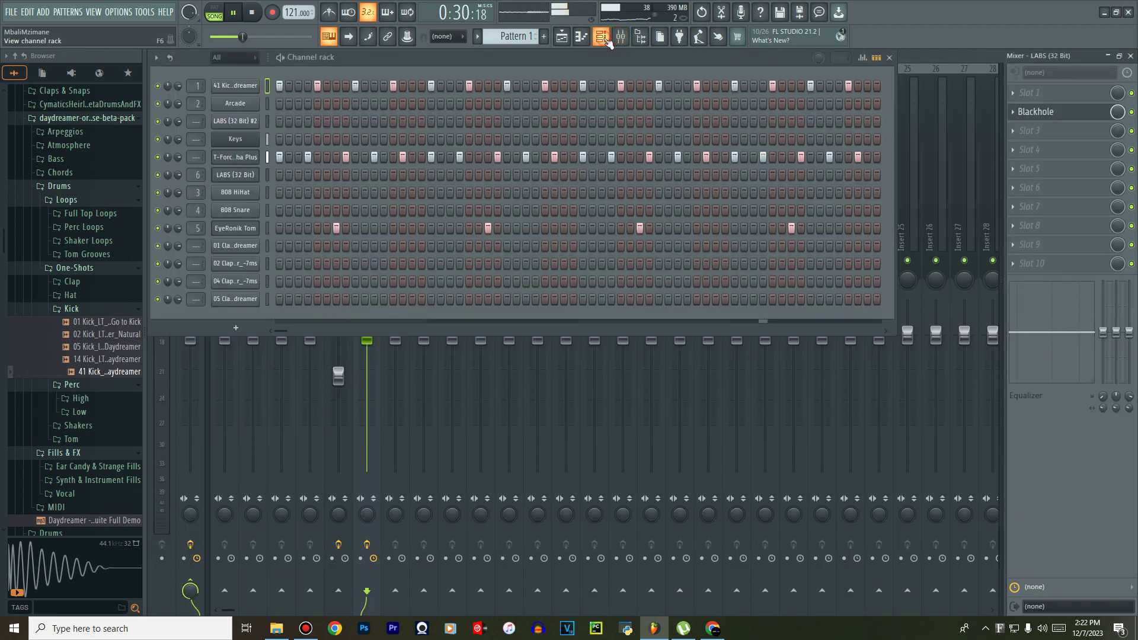
right_click(249, 158)
click(268, 156)
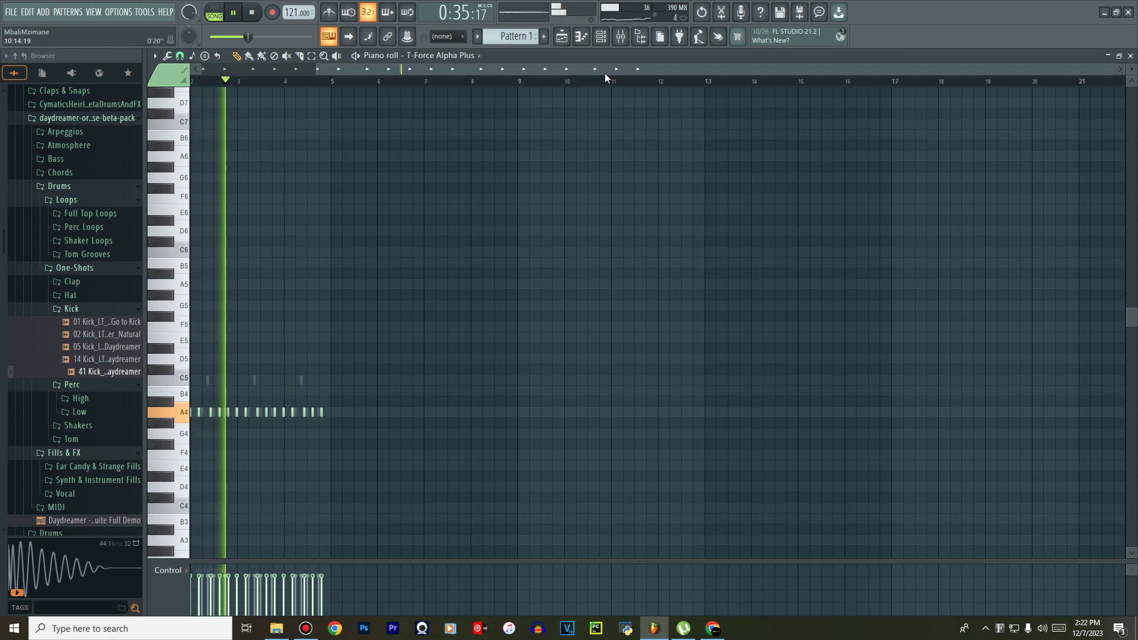
click(603, 39)
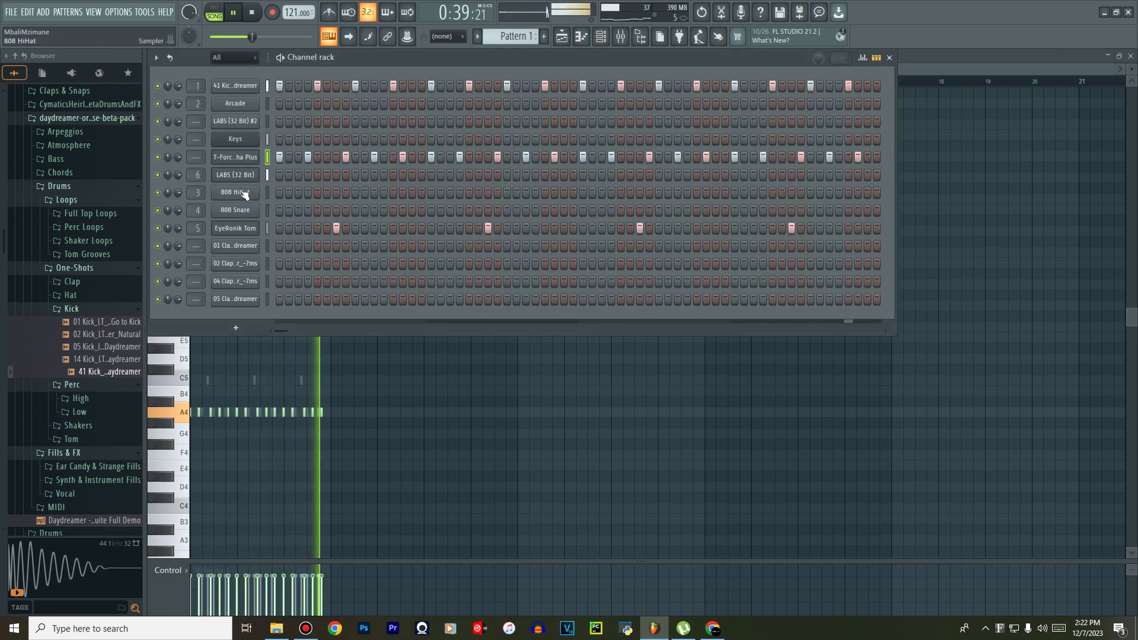
click(623, 38)
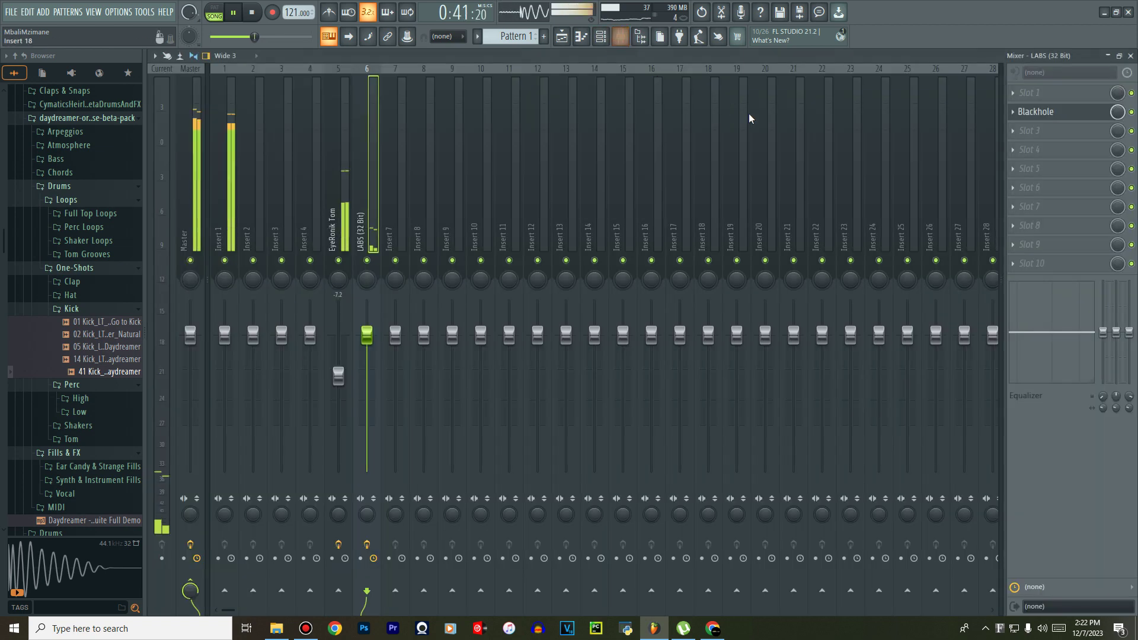
Copy the Keys notes of Pattern 3 and paste them into the LABS (32 Bit) #2 Soft Piano channel.
click(562, 39)
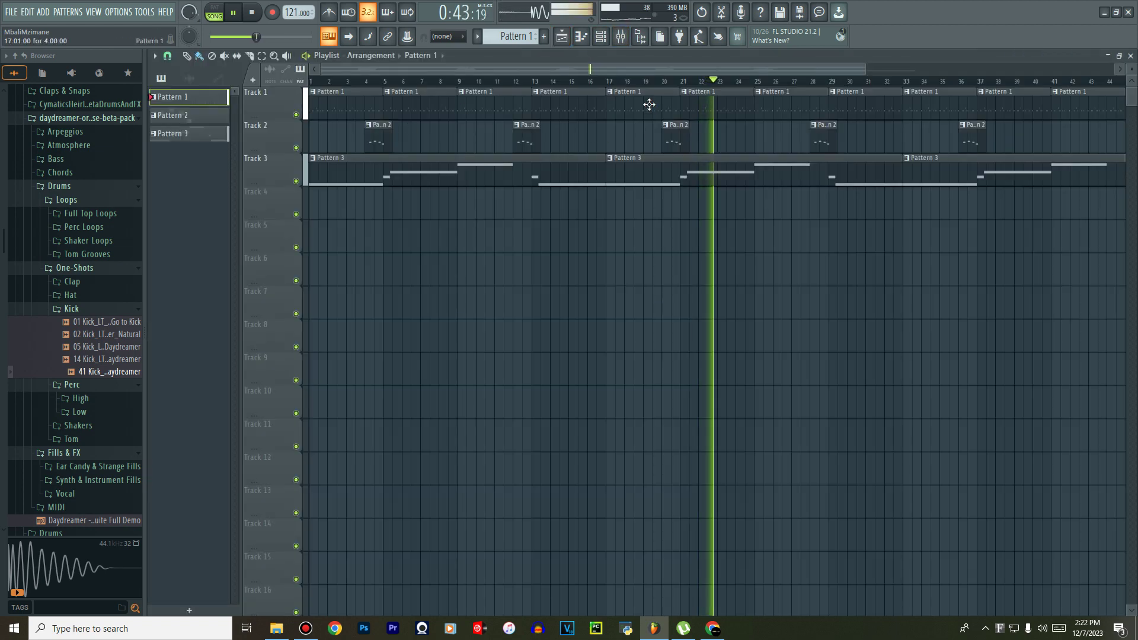
click(600, 37)
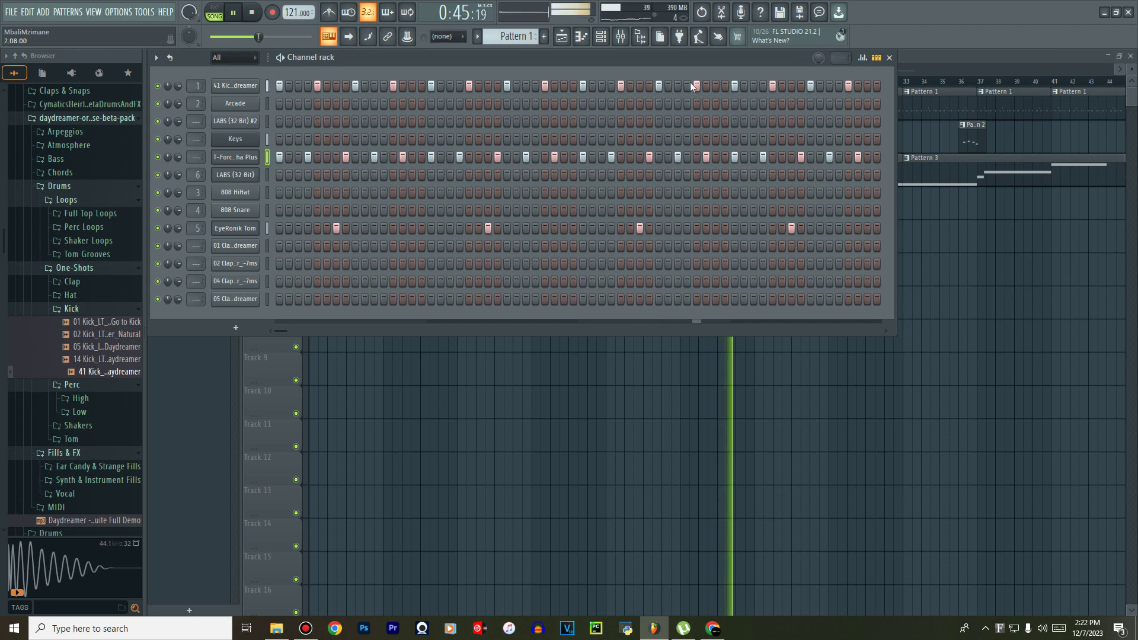
double_click(965, 178)
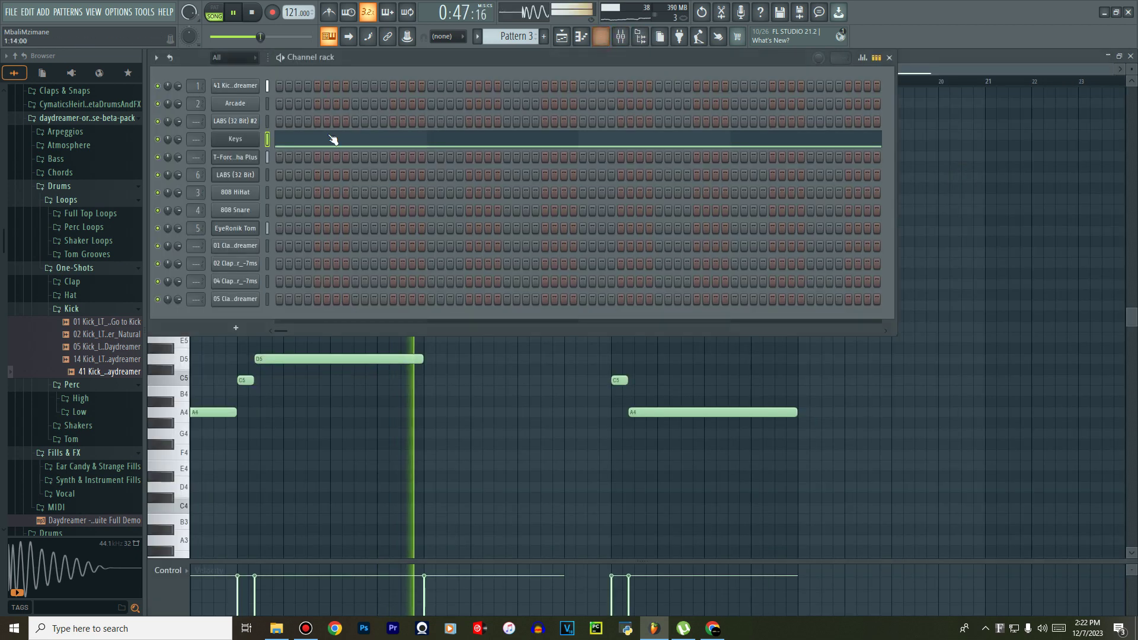
key(F6)
right_click(228, 143)
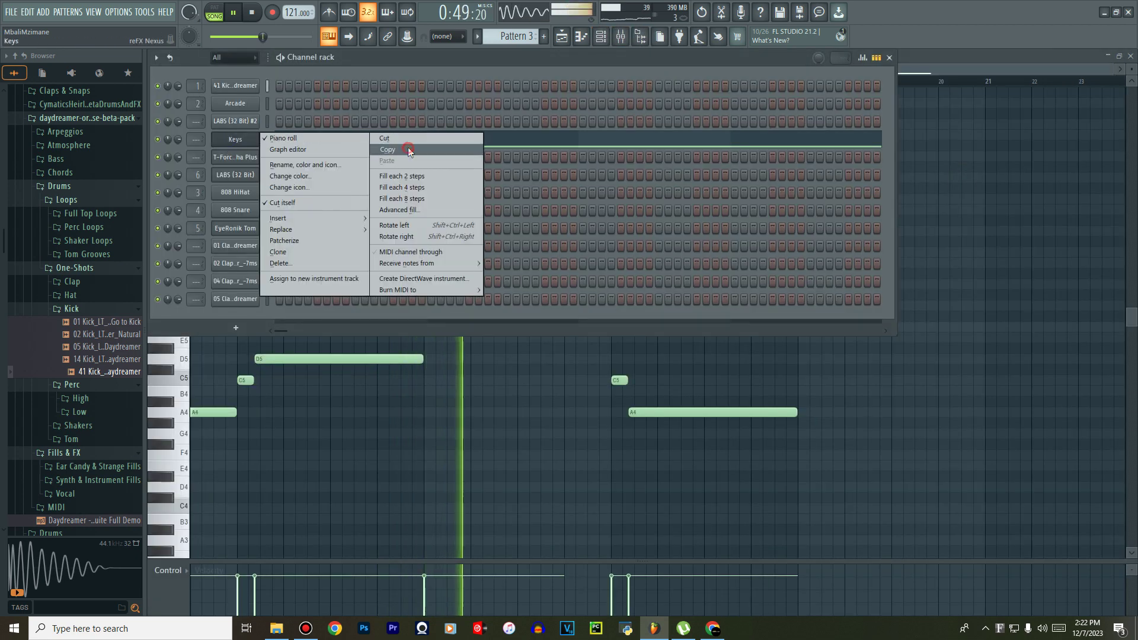
click(401, 152)
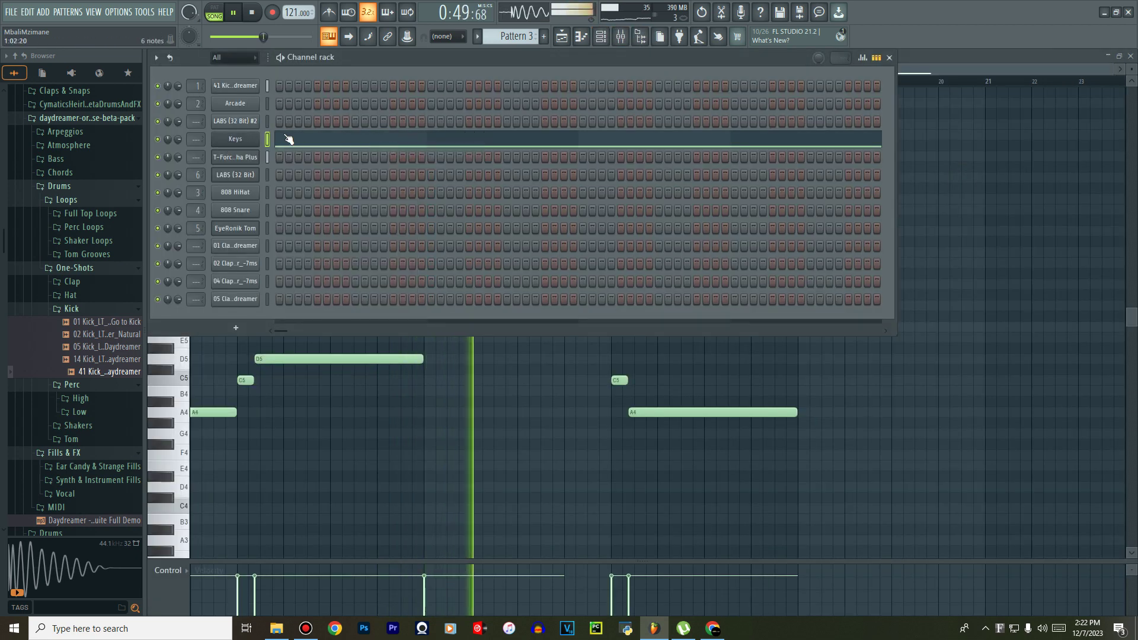
click(235, 121)
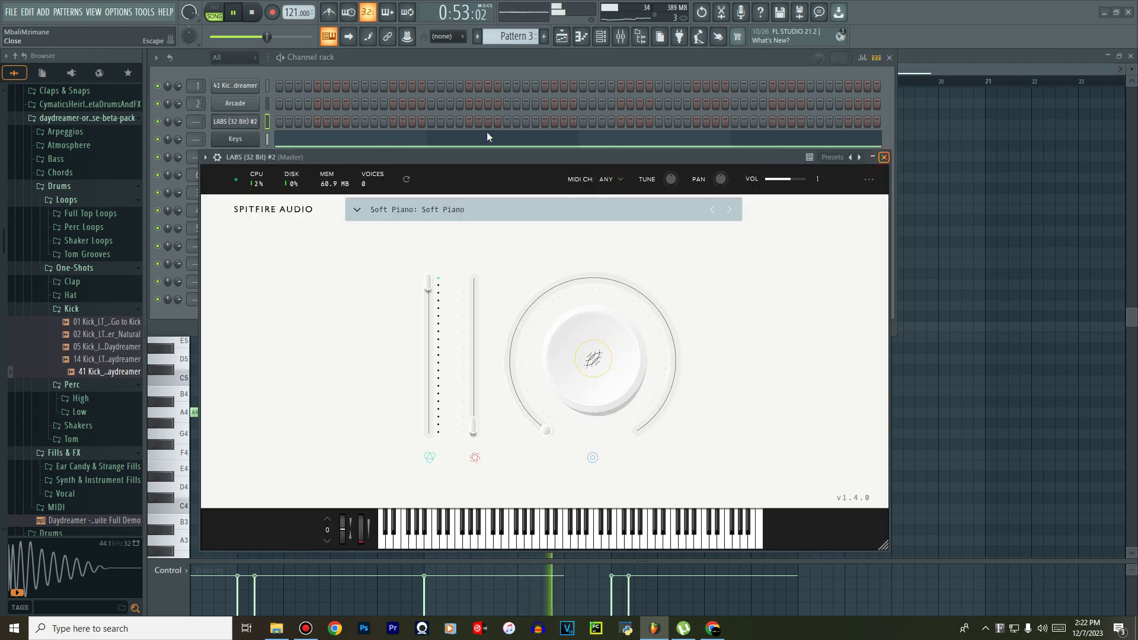
click(254, 121)
right_click(255, 119)
click(405, 140)
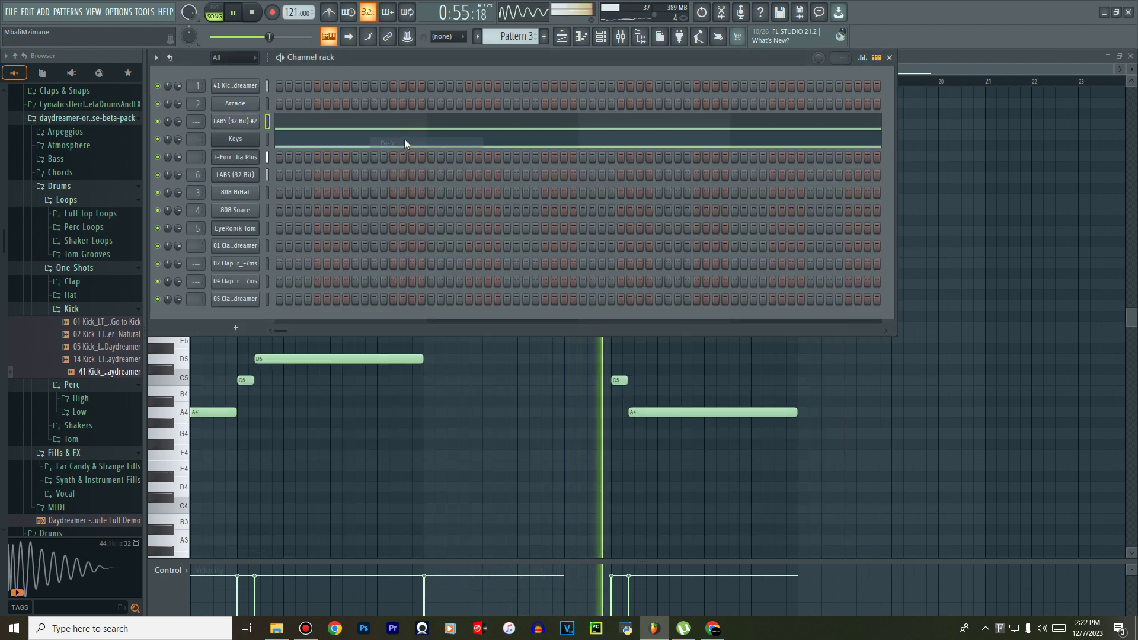
Transpose Pattern 3's Keys notes down one octave and extend bar 9's F4 to the start of bar 13.
click(392, 138)
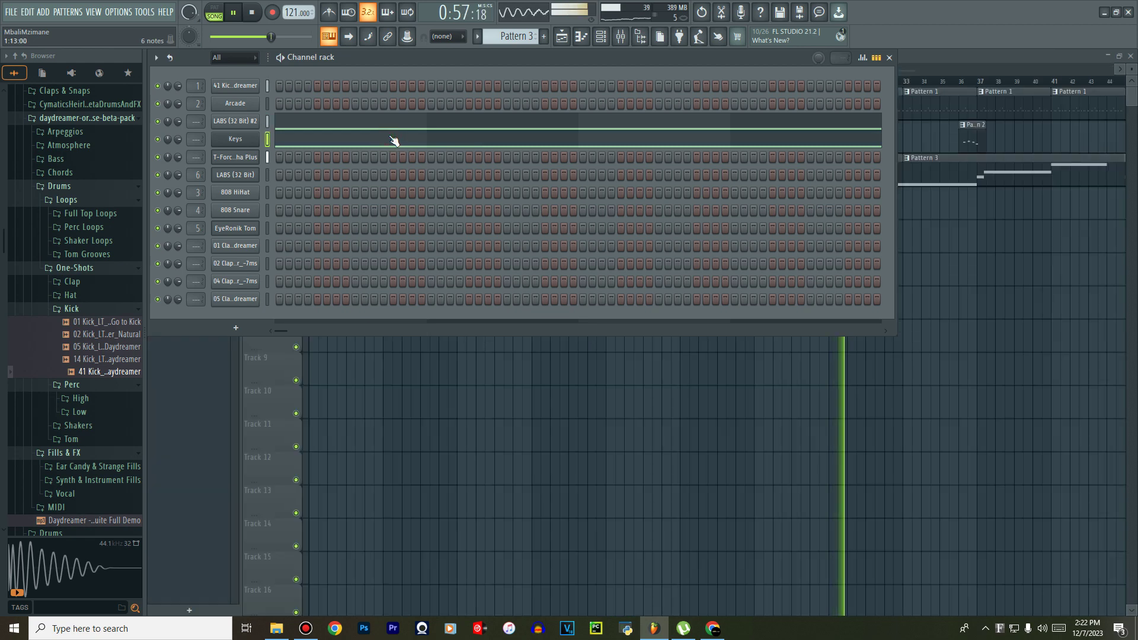
click(393, 140)
key(ctrl+Down)
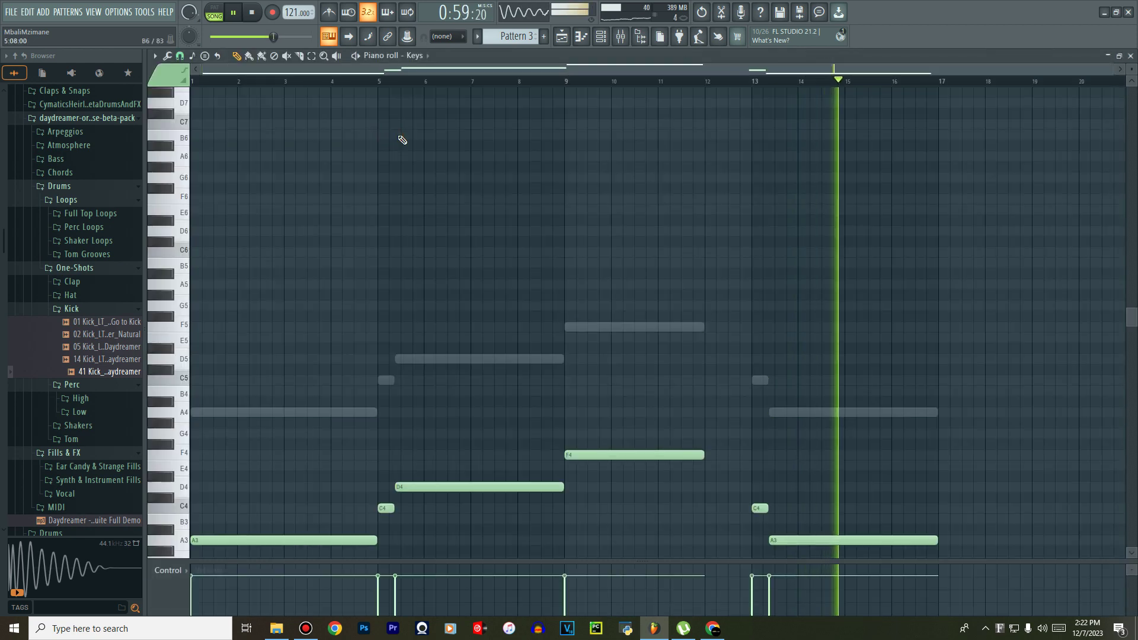
scroll(596, 166, down, 6)
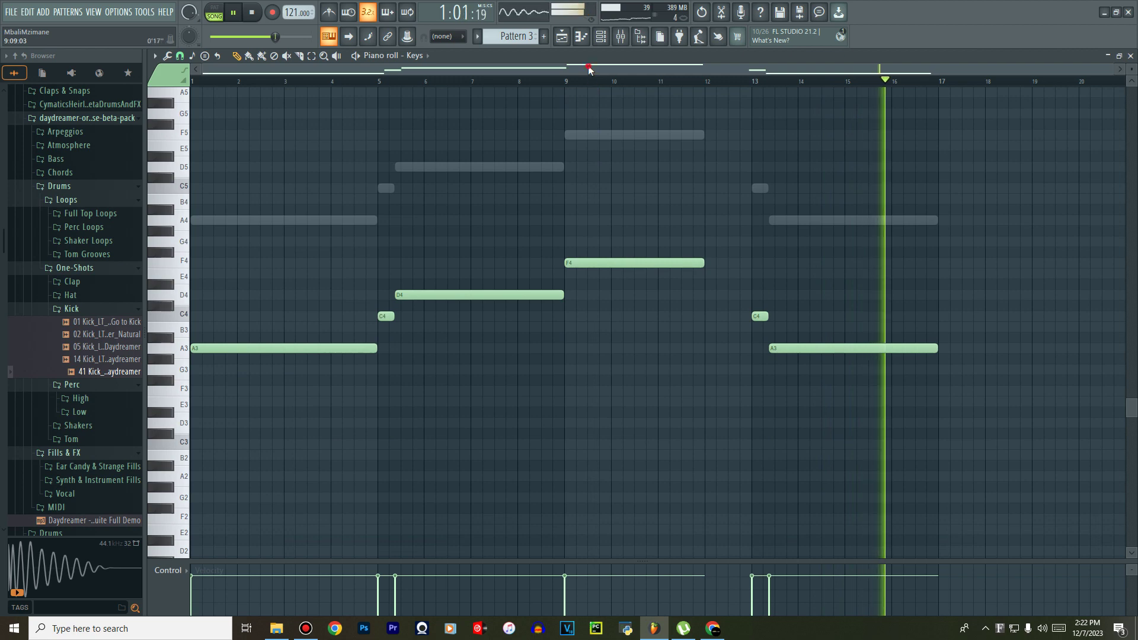
drag(704, 263, 751, 264)
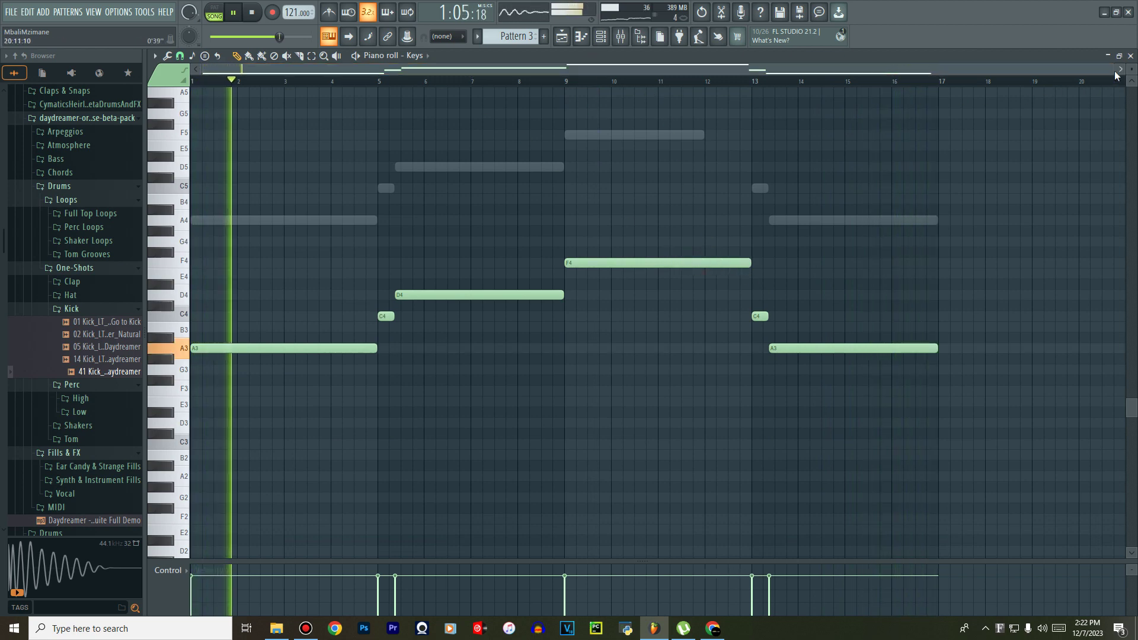
Stop the song, switch to pattern playback, add a four-bar C5 above the A3 in bar 1 of Keys, and play it.
drag(1116, 72, 849, 122)
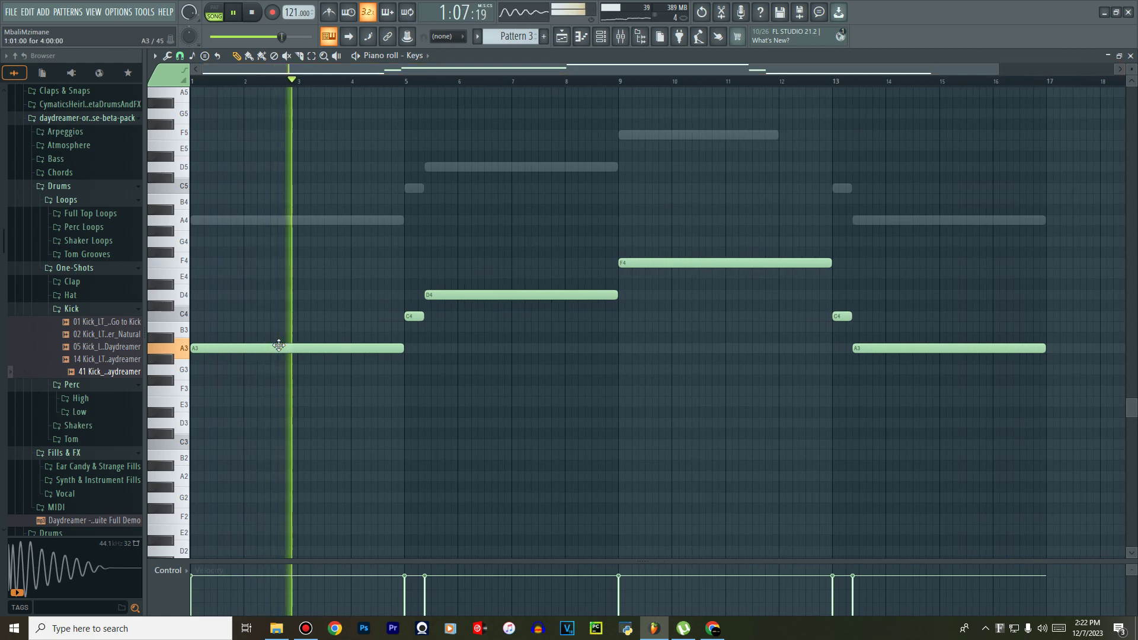
key(space)
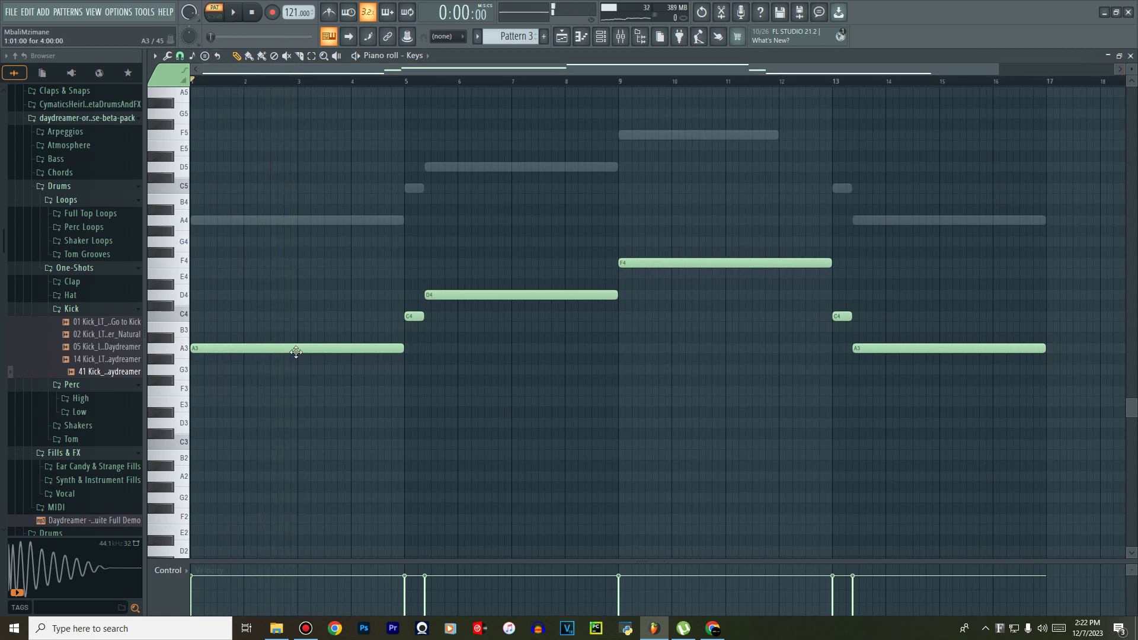
click(237, 276)
drag(187, 270, 151, 189)
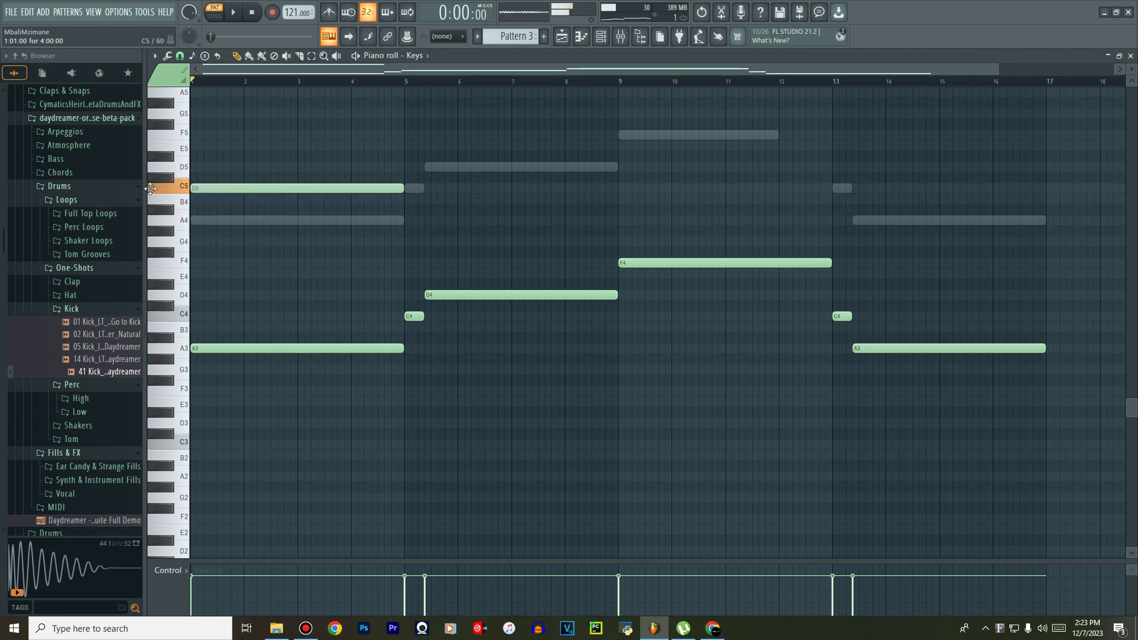
key(space)
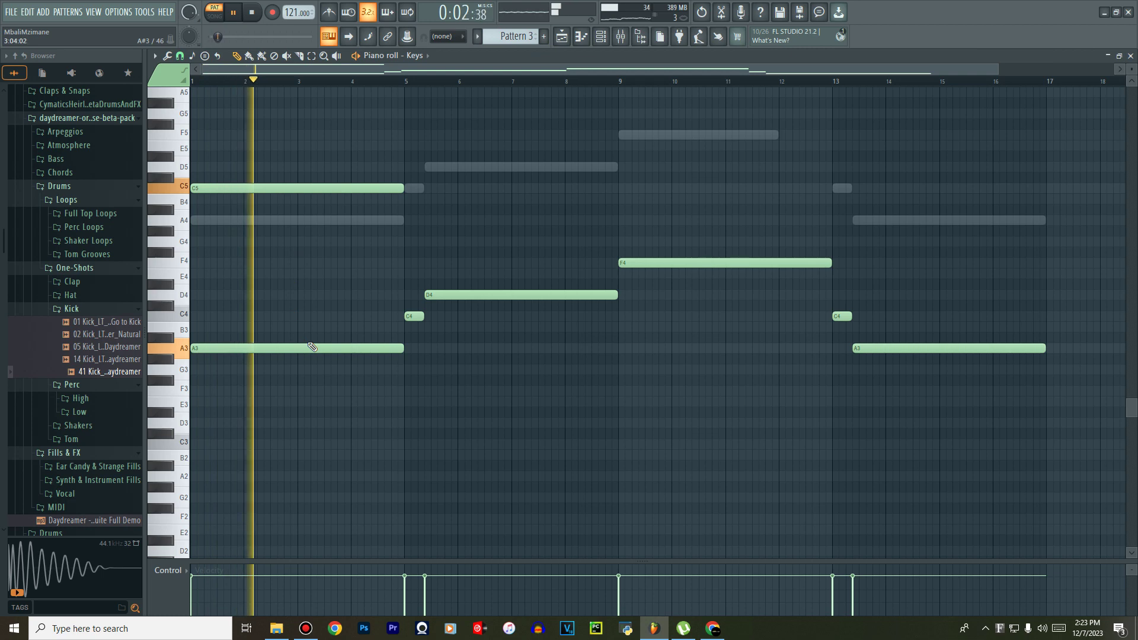
Transpose all Keys notes in Pattern 3 up one octave and replay the pattern from the start.
key(ctrl+Up)
key(space)
key(space)
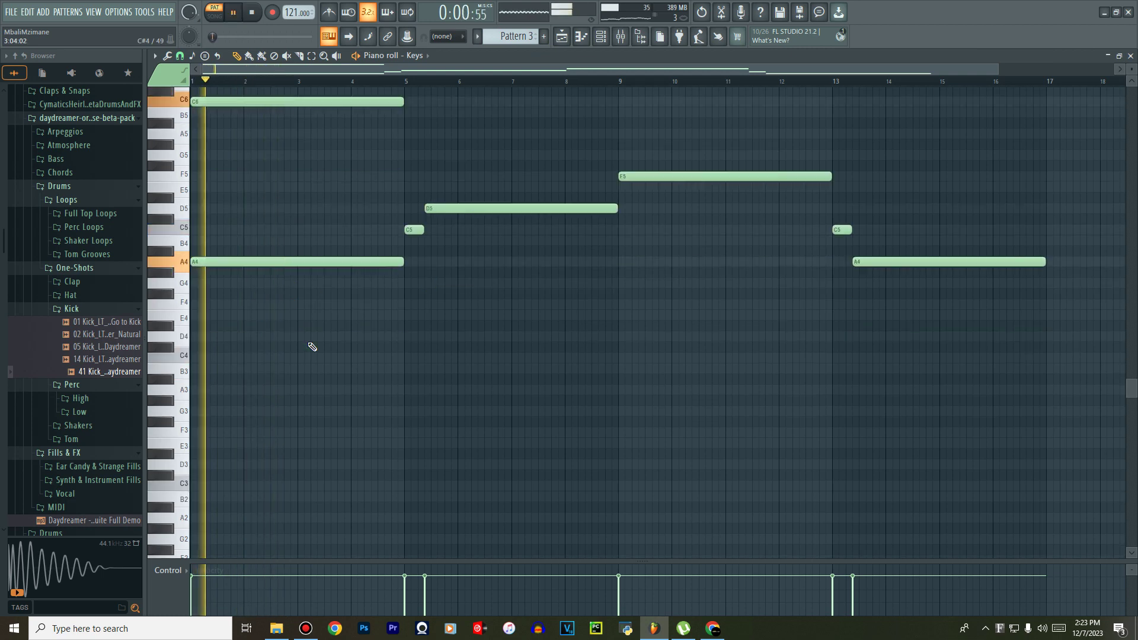
Add a four-bar E6 at bar 1 of Keys, audition it, lower it to D6, and play the chord again.
scroll(312, 346, up, 3)
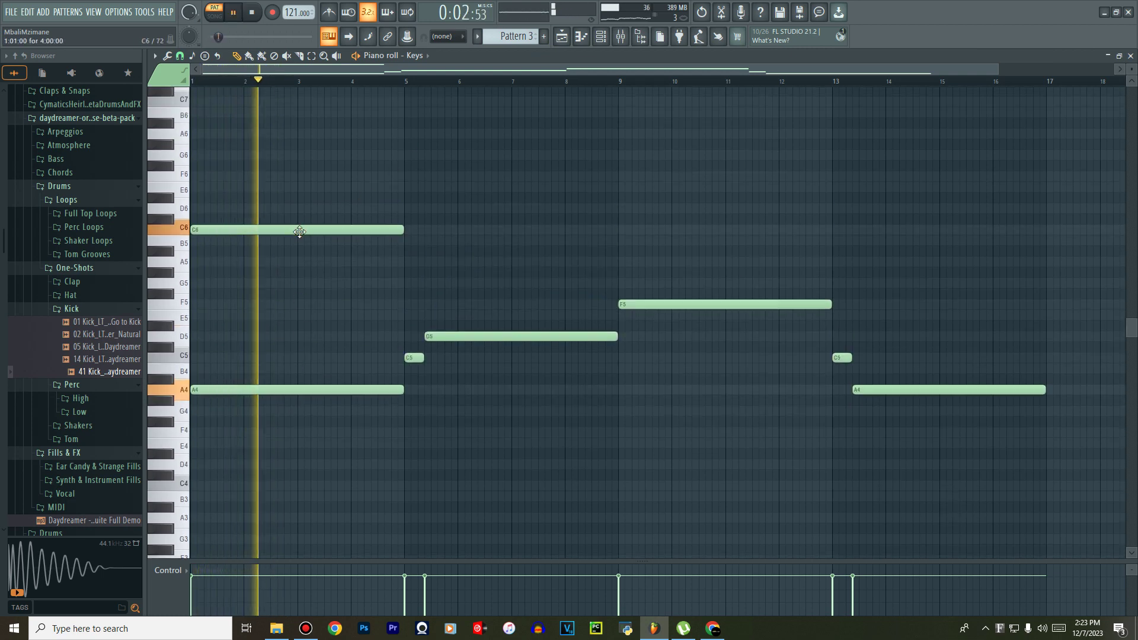
click(194, 188)
key(space)
key(space)
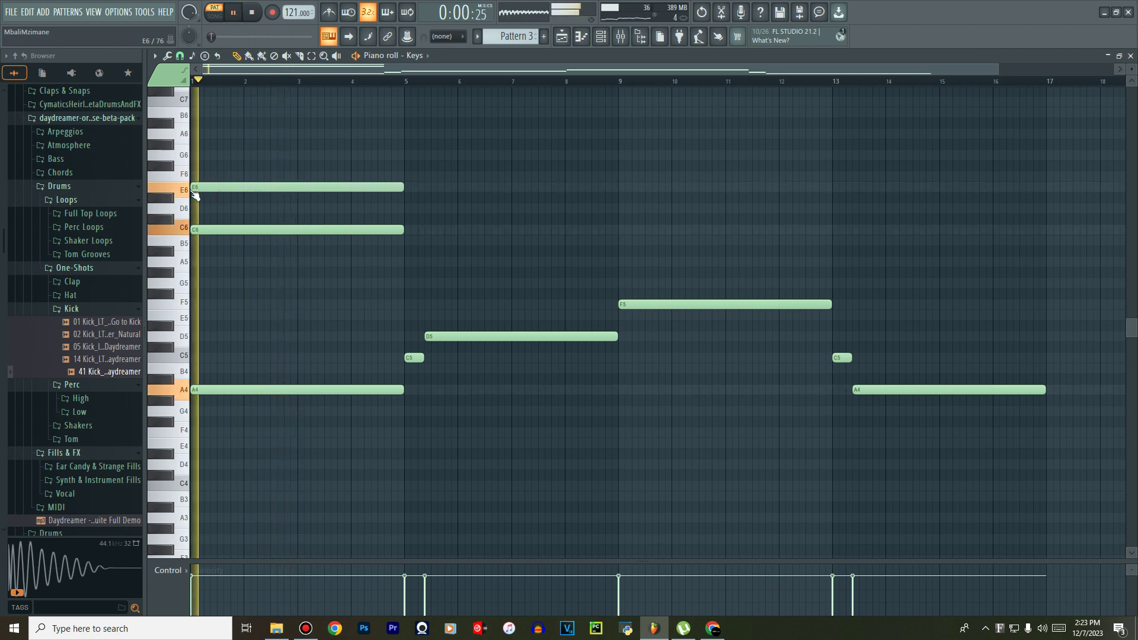
key(space)
drag(281, 188, 276, 210)
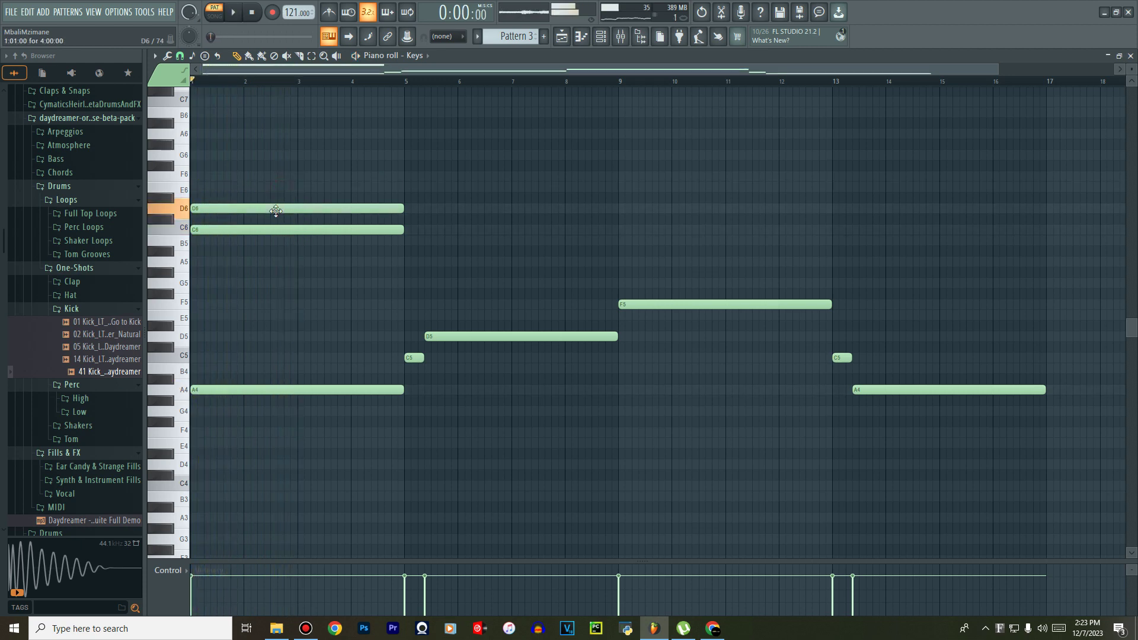
key(space)
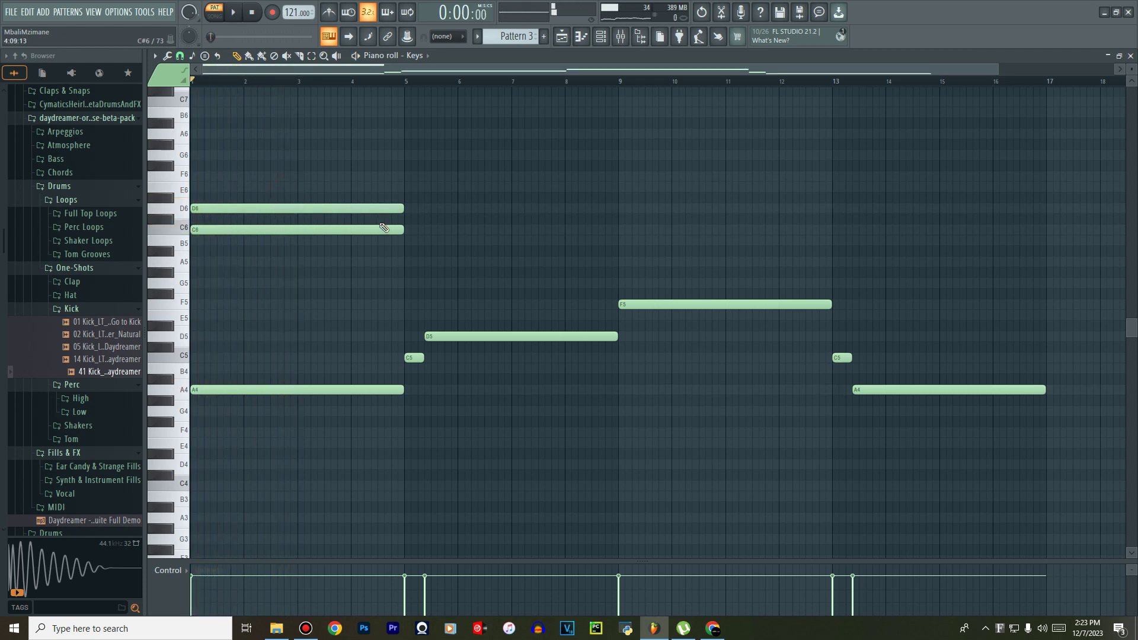
Replace bar 1's four-bar D6 in Keys with a short D6 followed by an E6 ending at bar 5, and play the pattern.
right_click(220, 207)
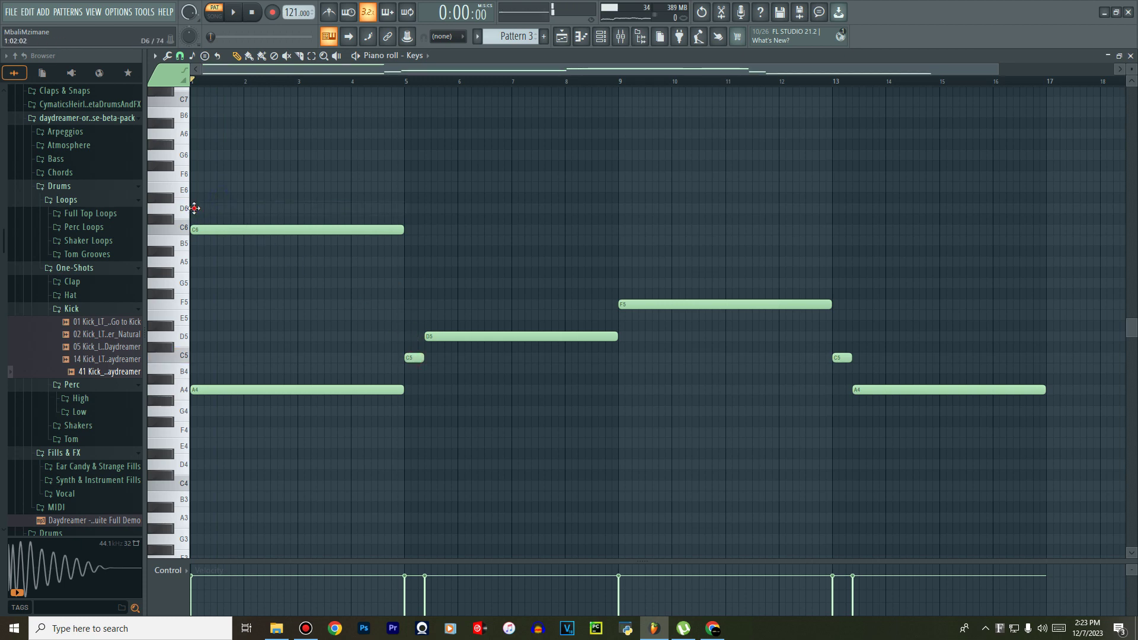
drag(422, 326, 242, 188)
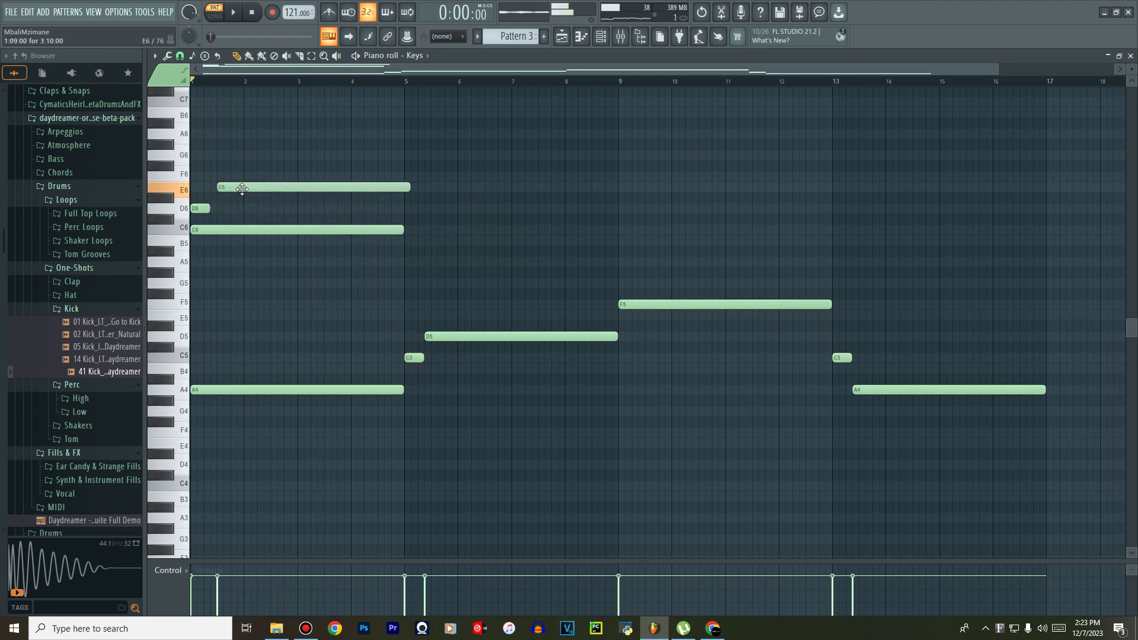
key(space)
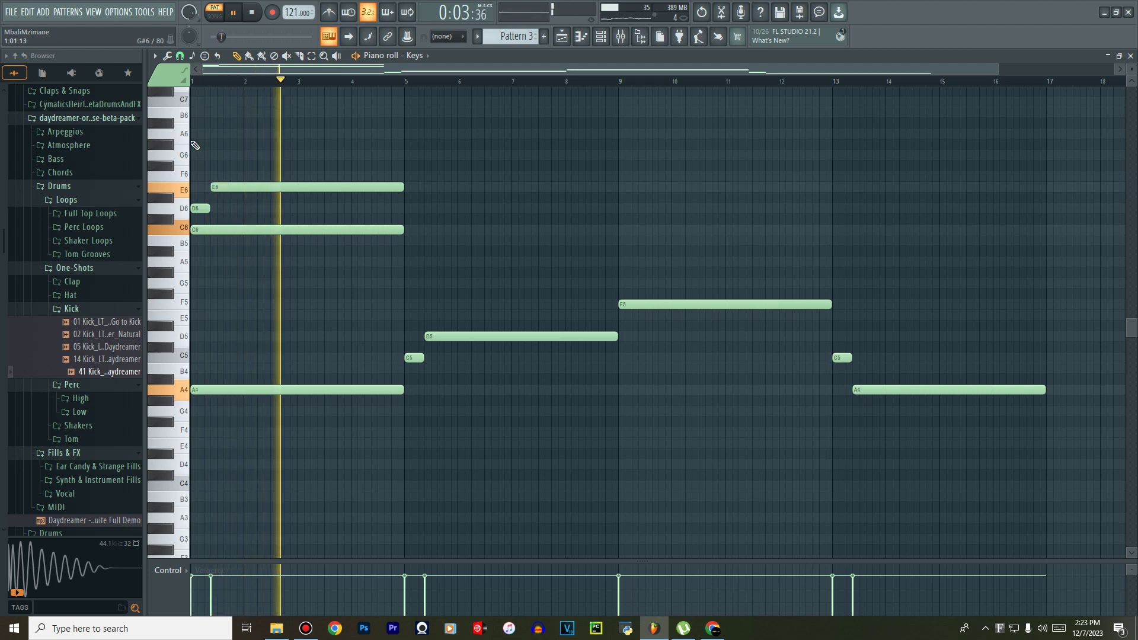
Add a two-bar A7 at bar 3 and a two-bar E7 at bar 5 of Keys, and replay the pattern.
scroll(219, 161, up, 6)
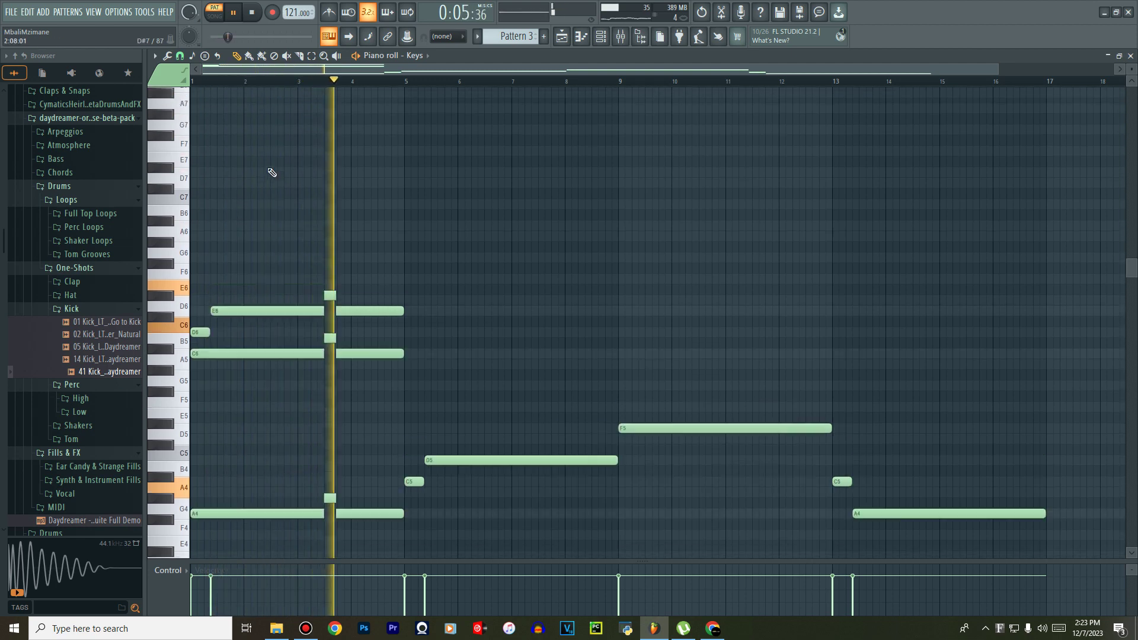
key(space)
key(space)
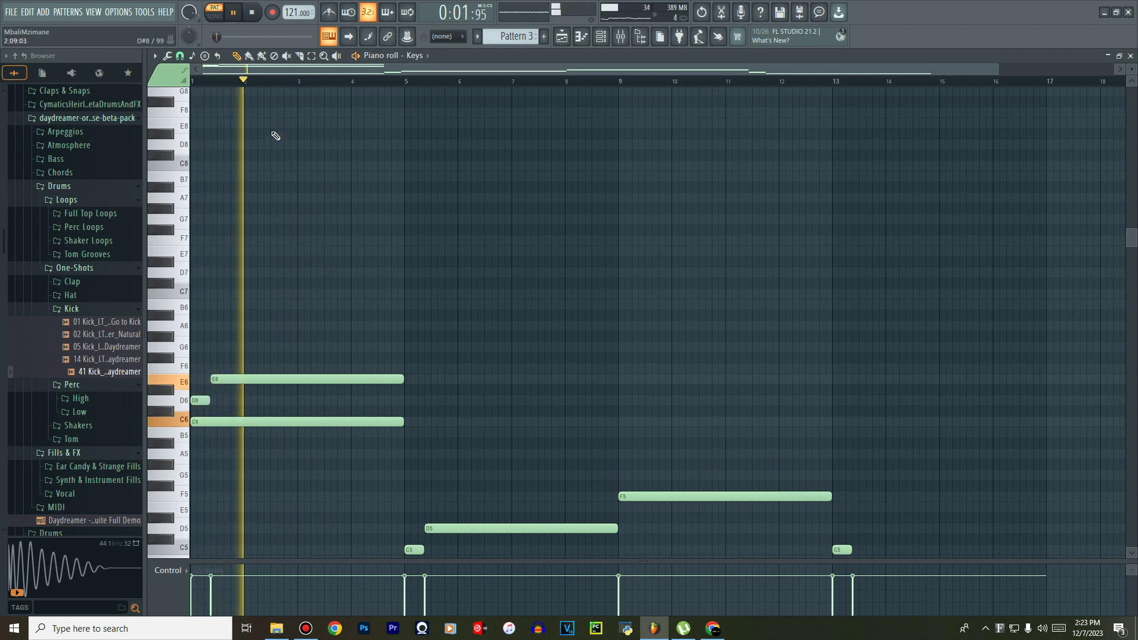
click(298, 198)
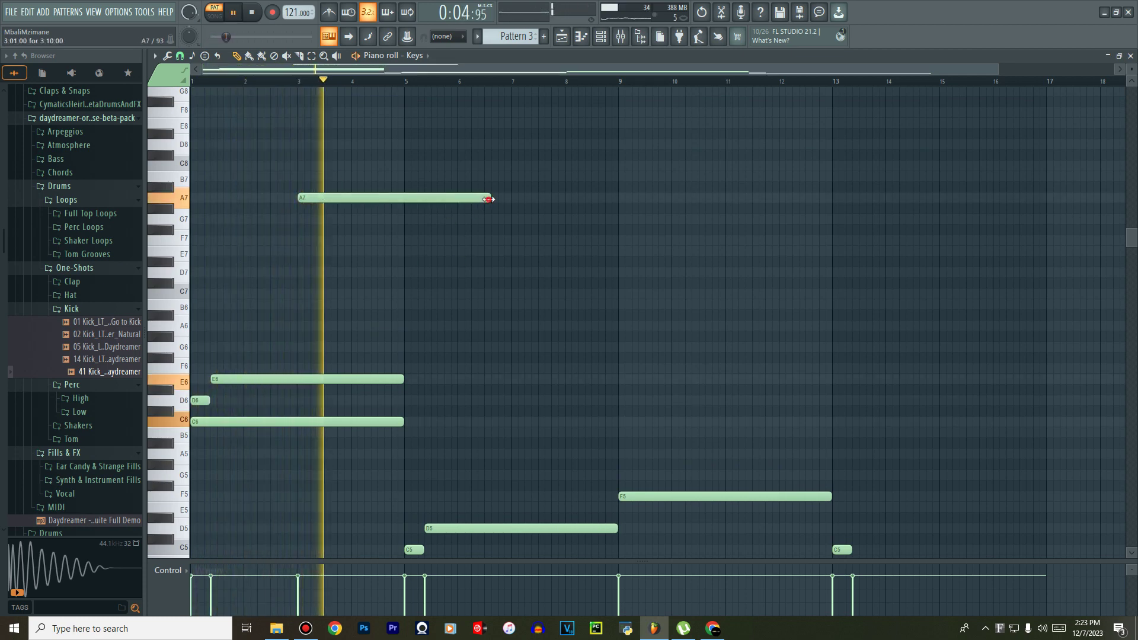
drag(491, 198, 402, 208)
scroll(409, 262, down, 5)
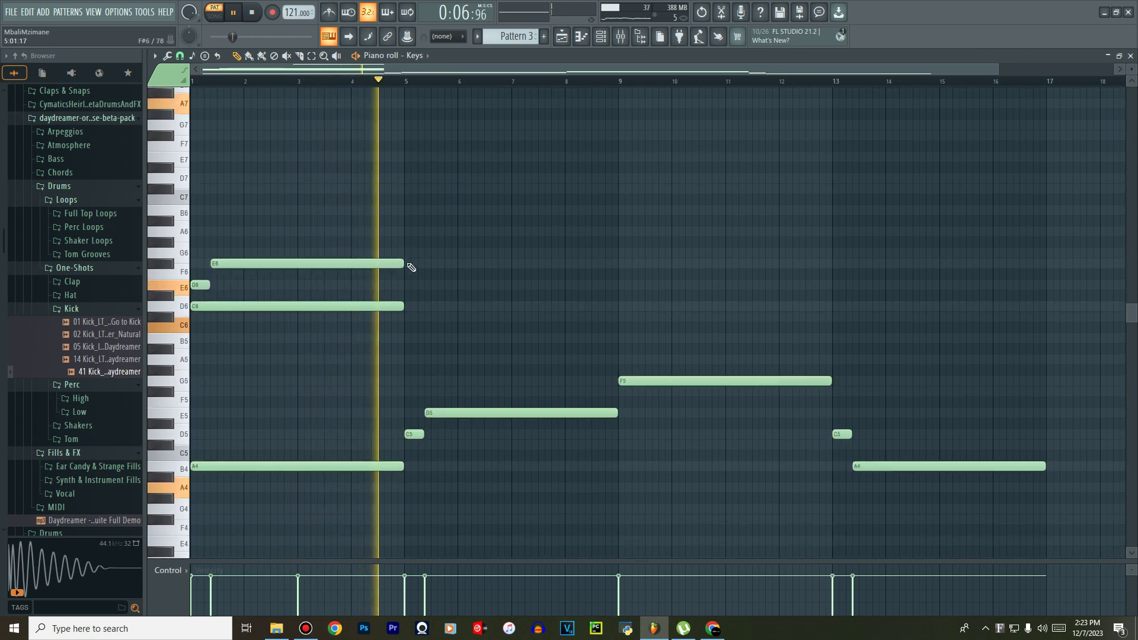
scroll(408, 267, up, 5)
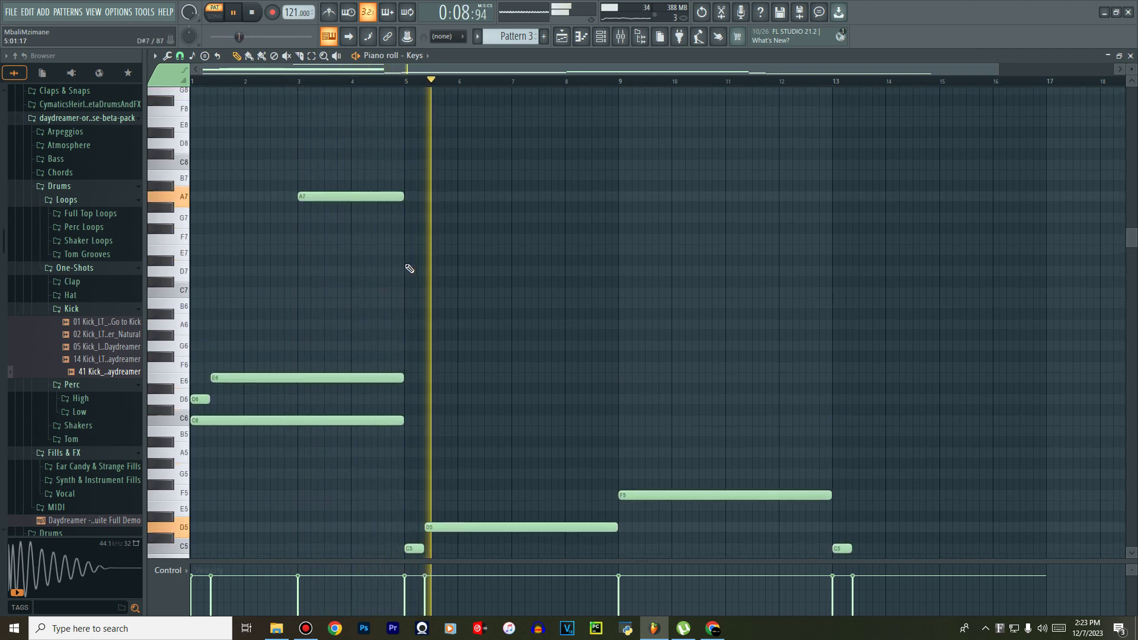
key(space)
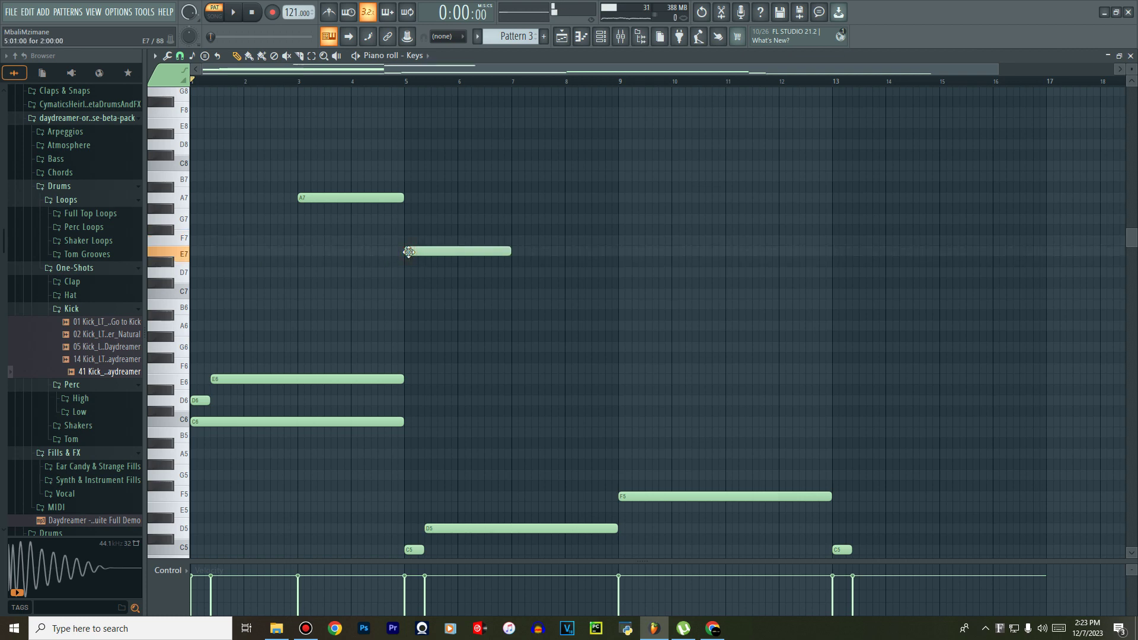
key(space)
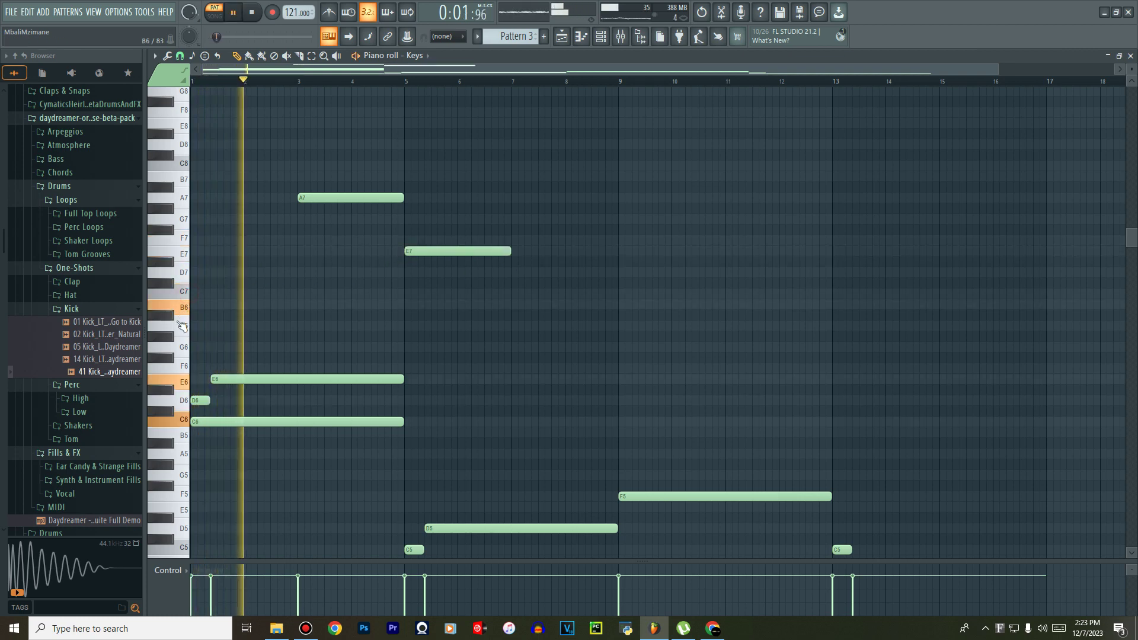
Audition A5, add a short A#5 at bar 5 followed by a two-bar A5 in Keys, and replay the pattern.
scroll(188, 356, down, 3)
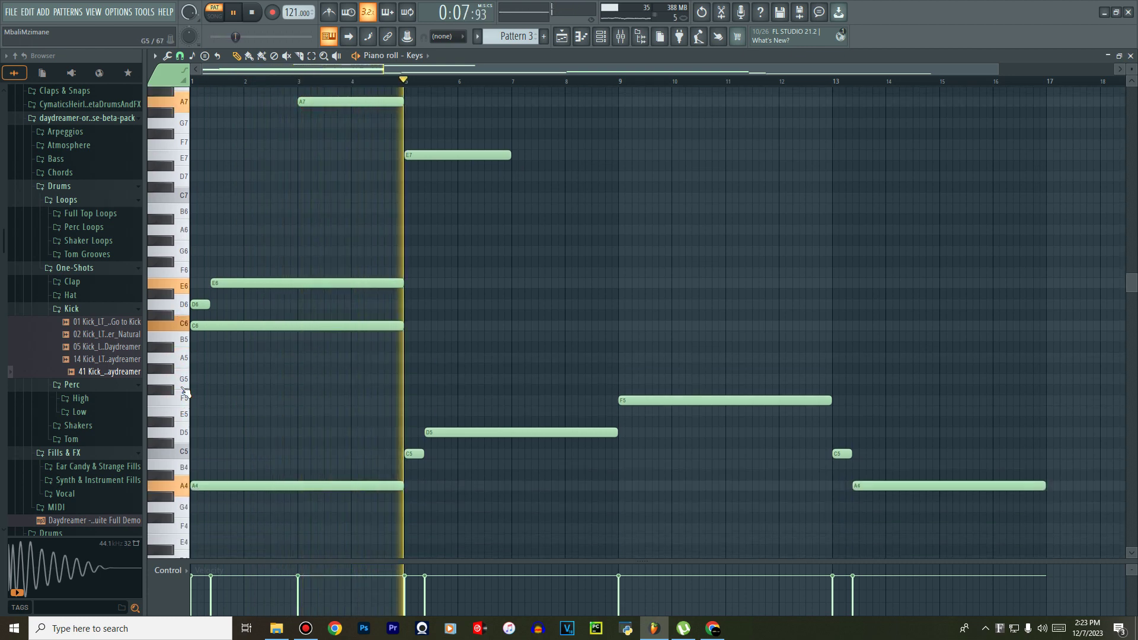
click(186, 362)
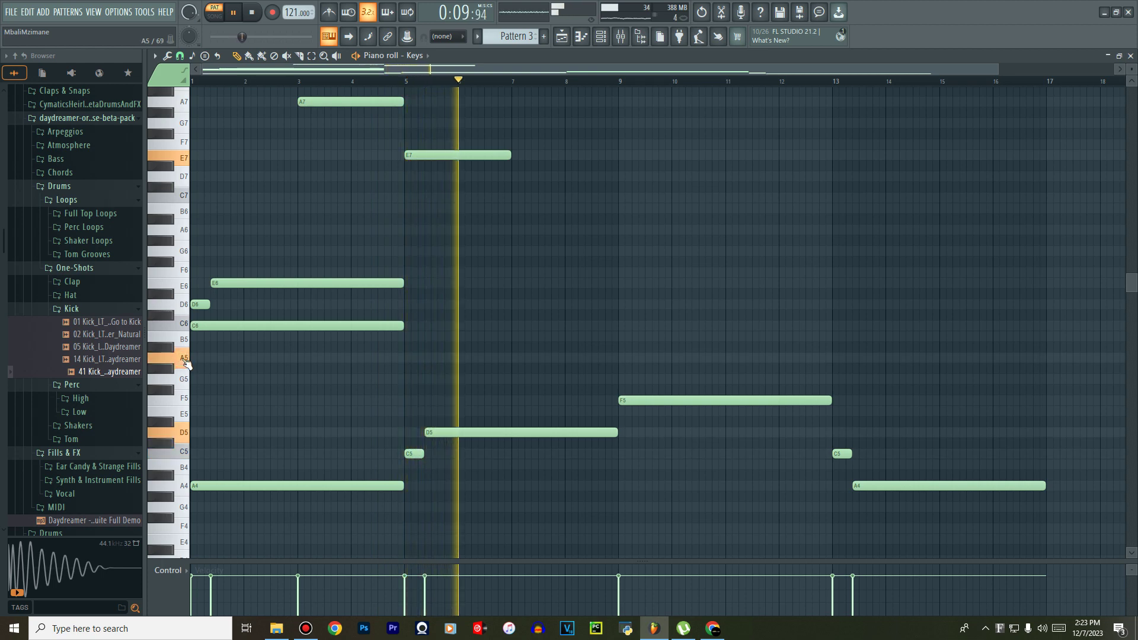
key(space)
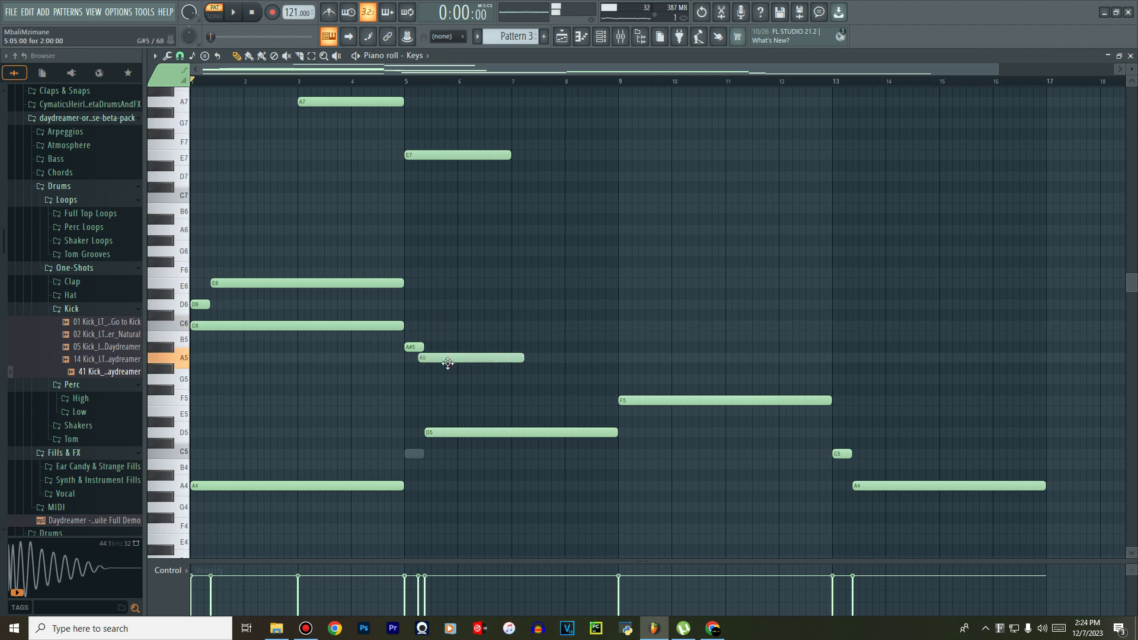
key(space)
Add another two-bar E7 at bar 7 of Keys while the pattern plays.
scroll(437, 256, up, 3)
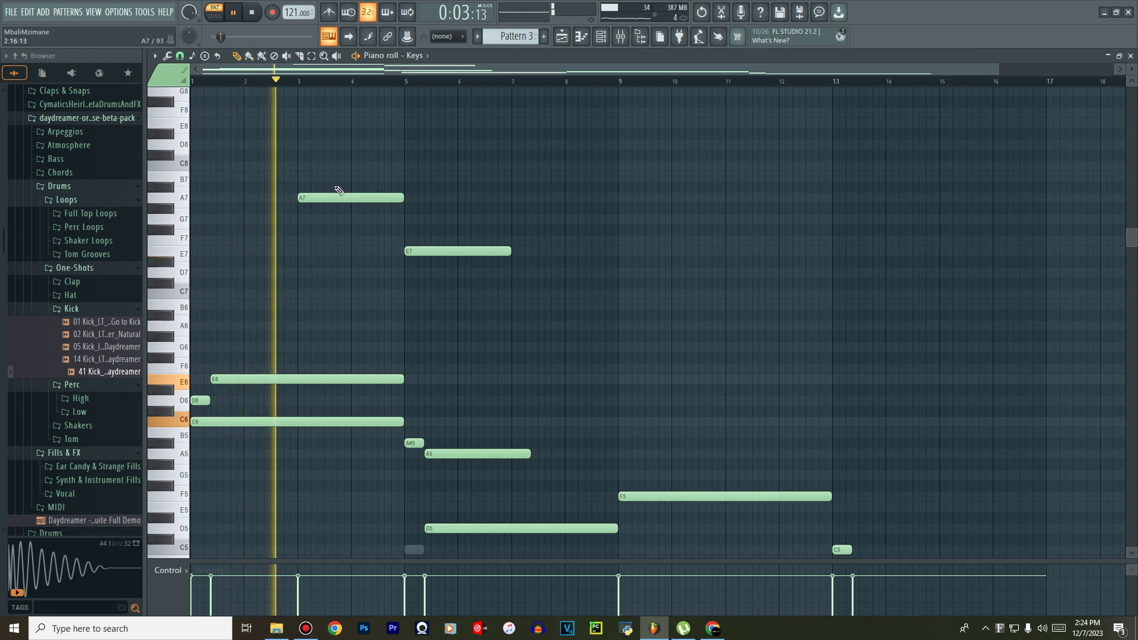
click(515, 252)
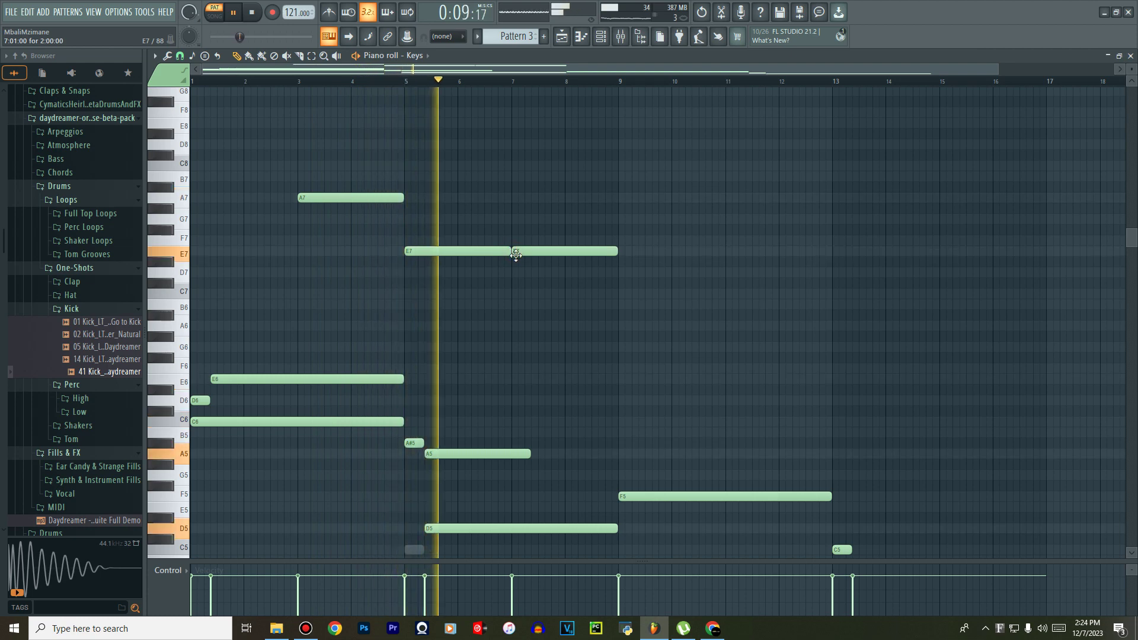
scroll(524, 283, down, 4)
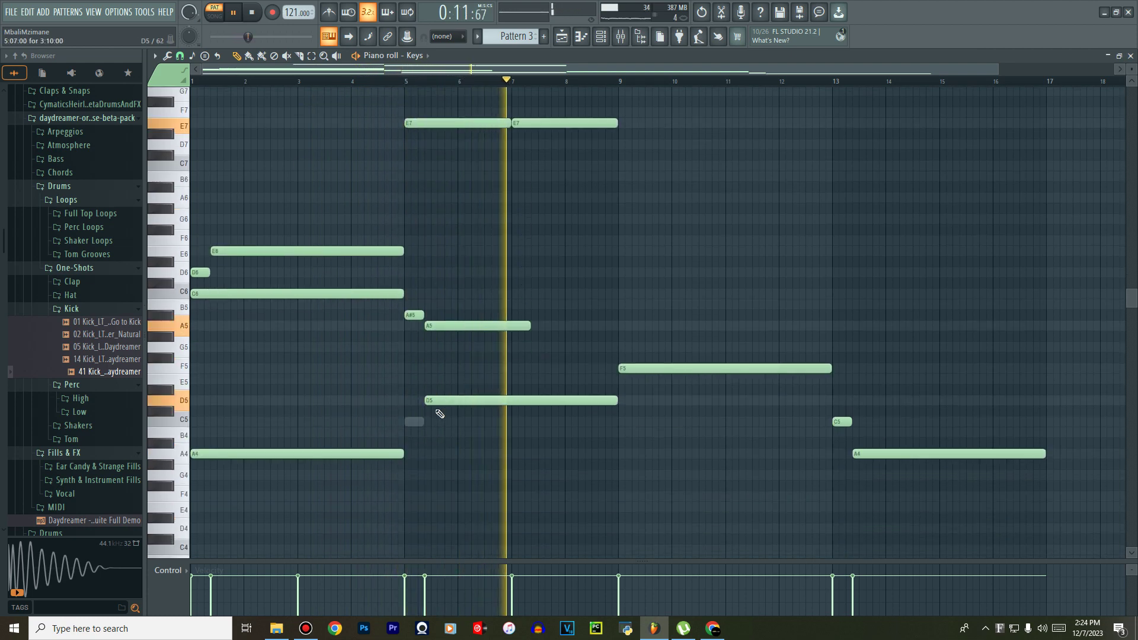
click(414, 314)
Add an A7 at bar 9 lasting to bar 11 and a two-bar E7 at bar 11 of Keys.
scroll(468, 409, up, 5)
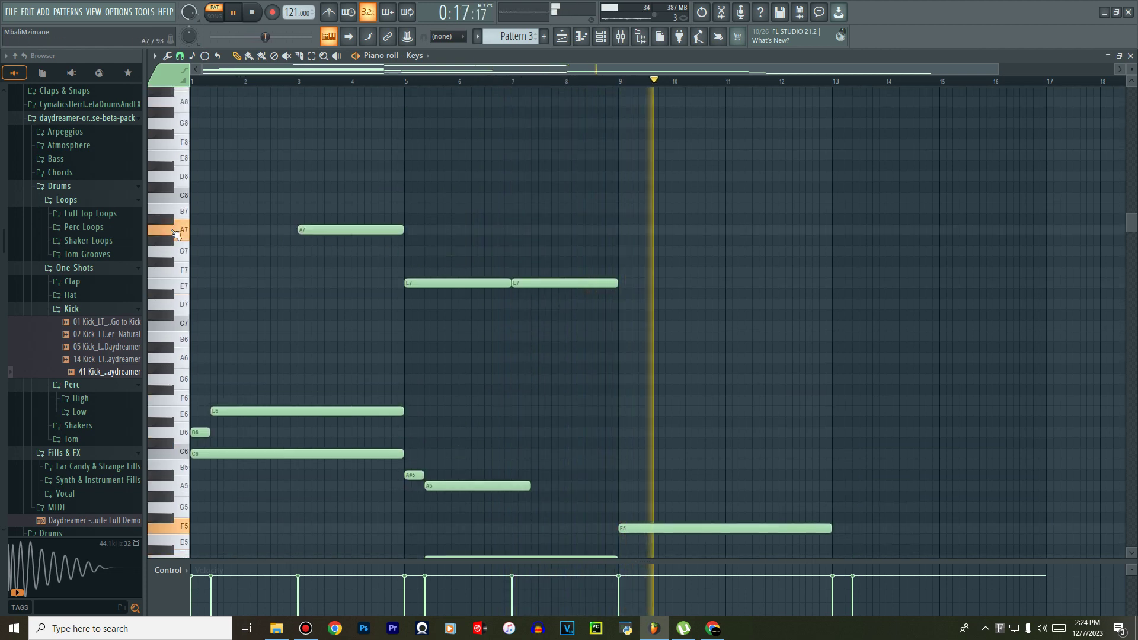
click(622, 230)
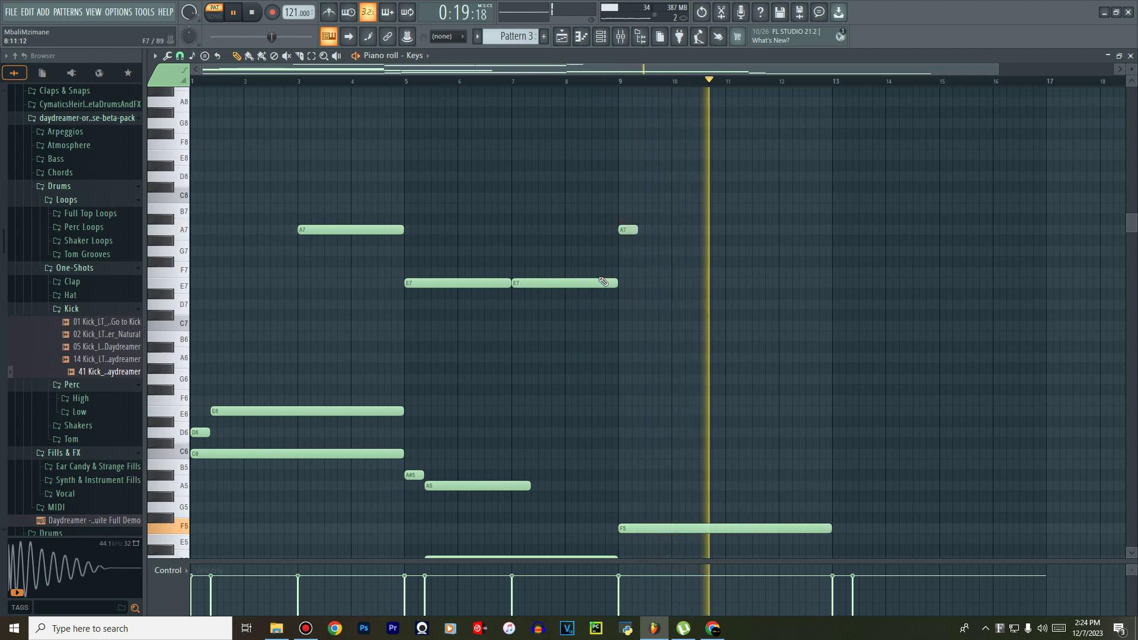
click(729, 284)
drag(637, 230, 724, 232)
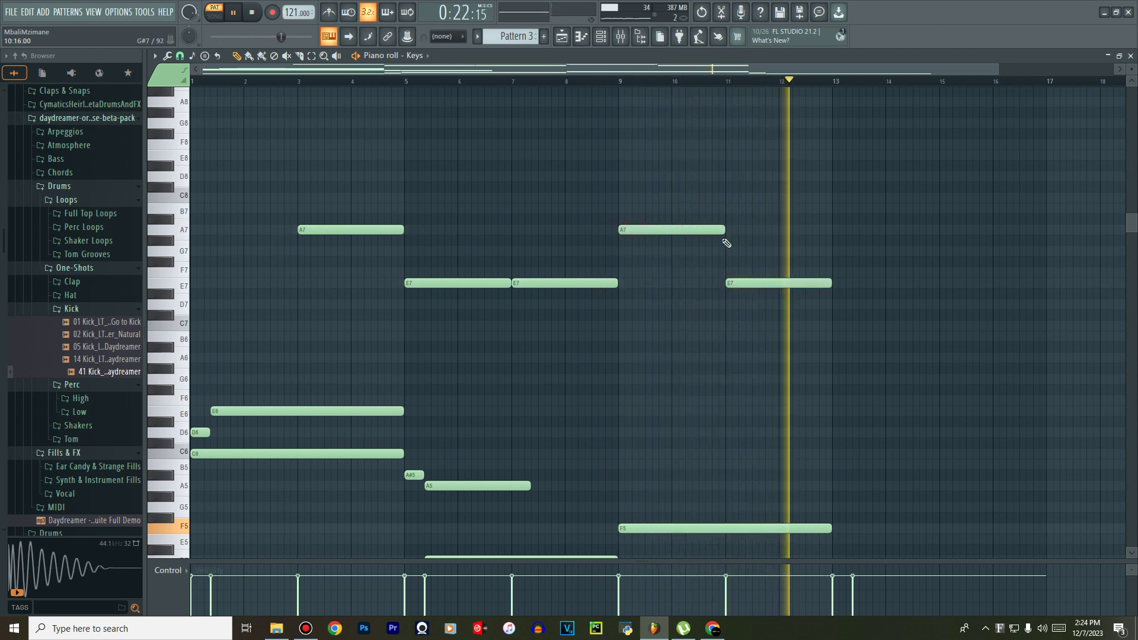
Add a short G7 at bar 13, an A7 after it up to bar 15, and a two-bar E7 at bar 15, and replay.
click(837, 251)
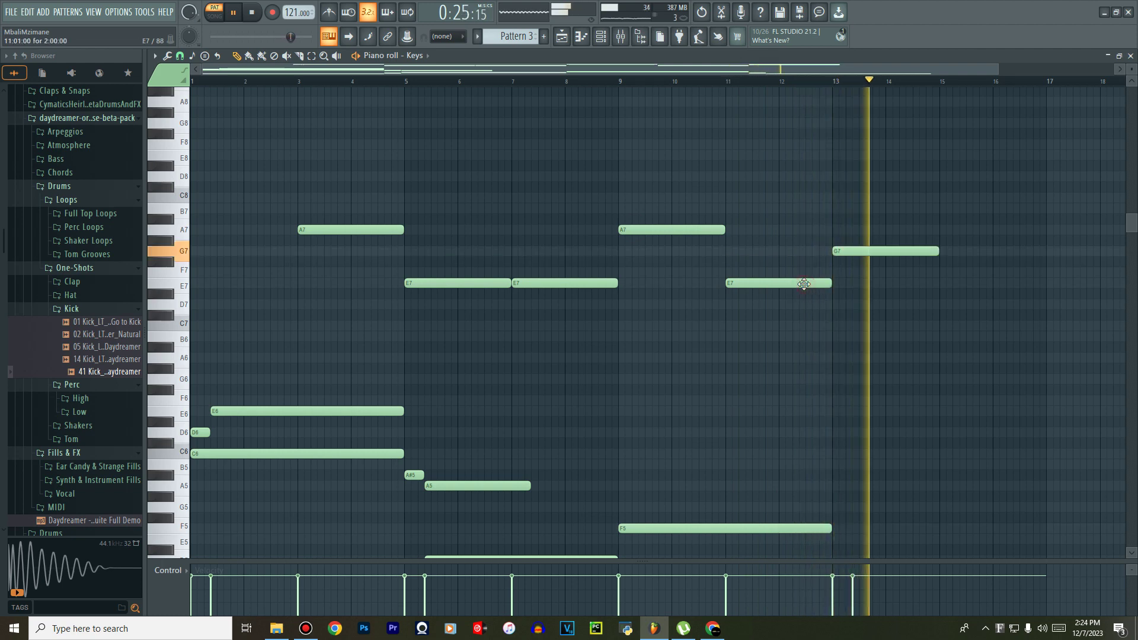
click(944, 284)
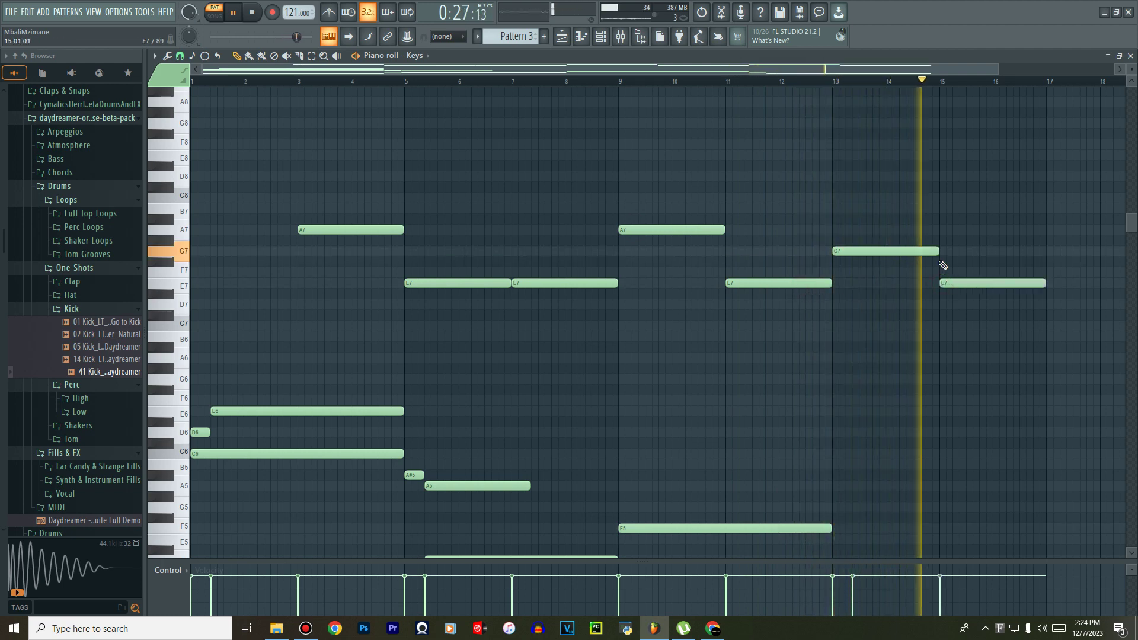
key(space)
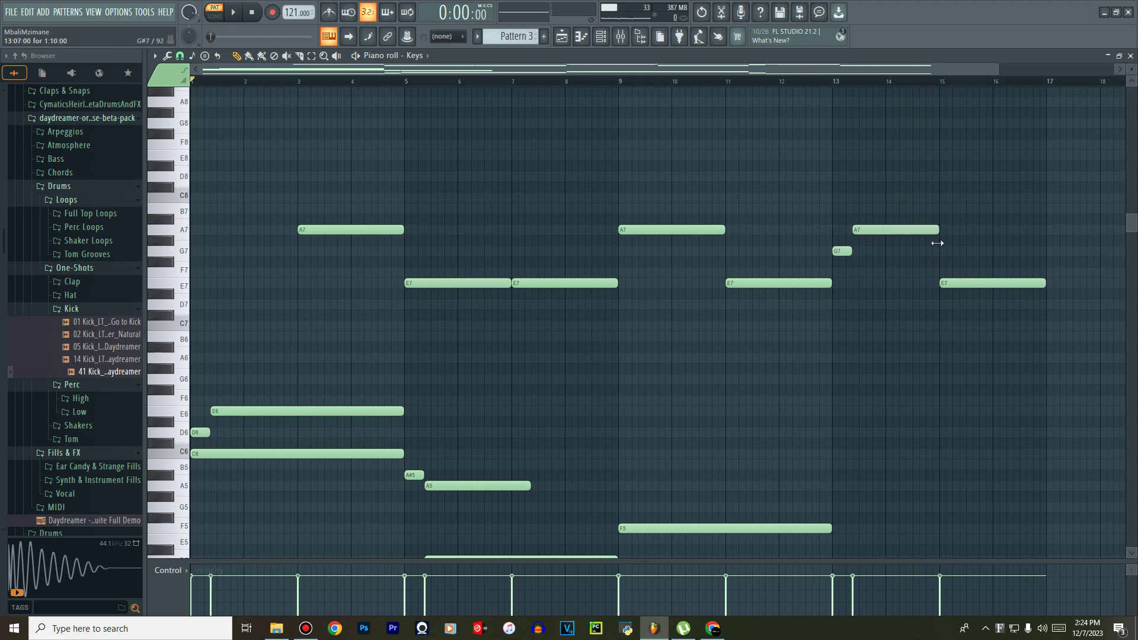
key(space)
Audition D6, add a short D6 at bar 5 followed by a two-bar E6 above the A5, and play from bar 5.
scroll(570, 264, down, 4)
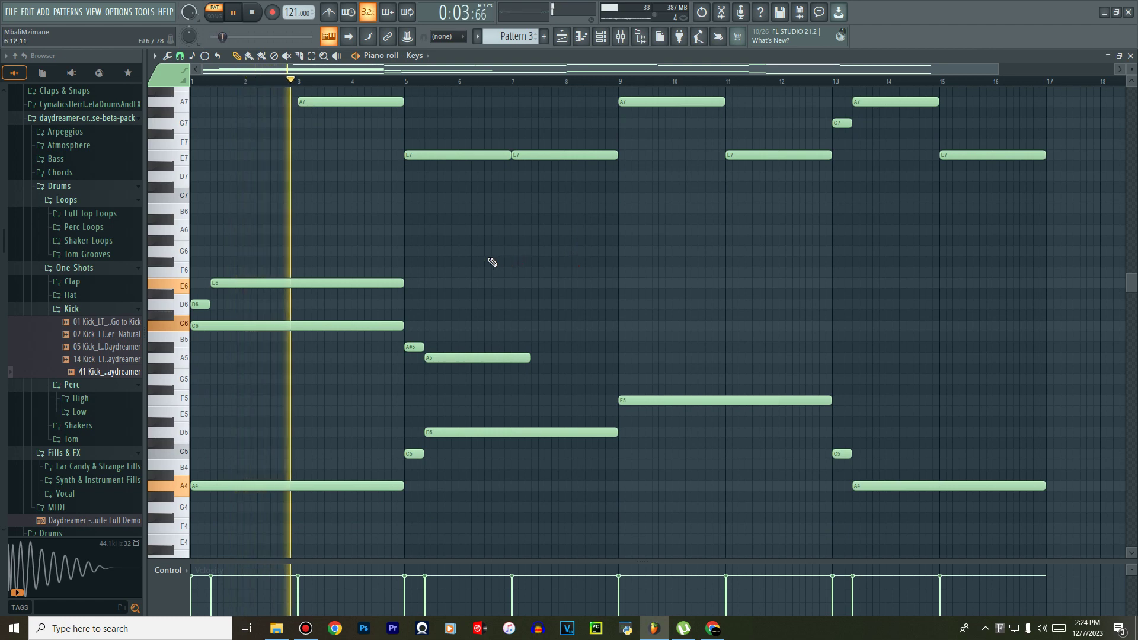
scroll(446, 282, down, 1)
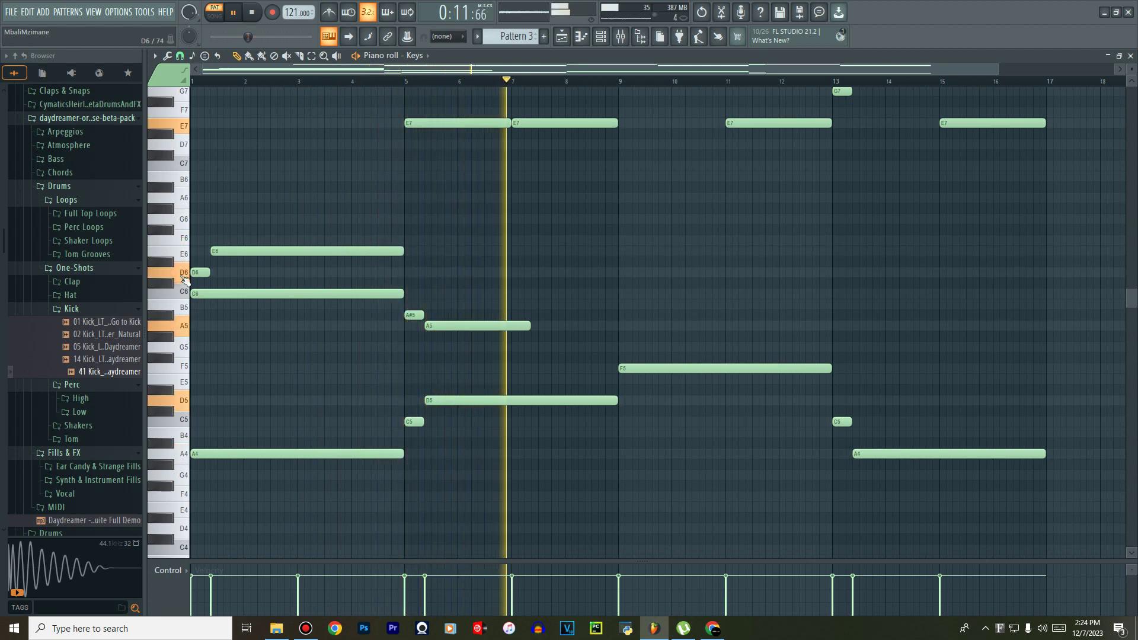
key(space)
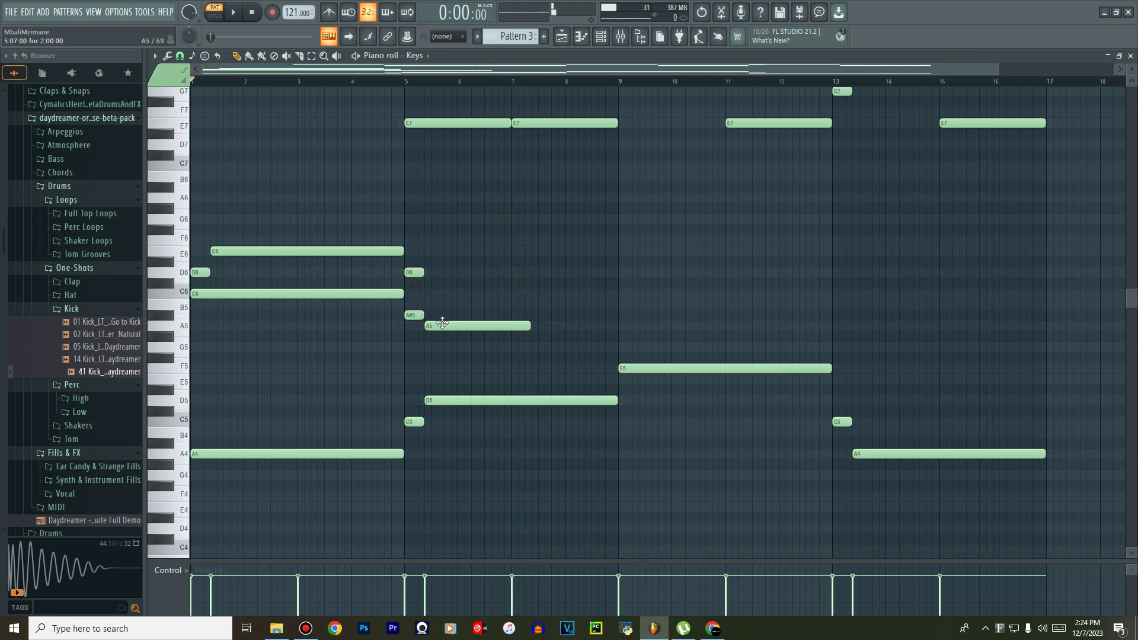
click(407, 81)
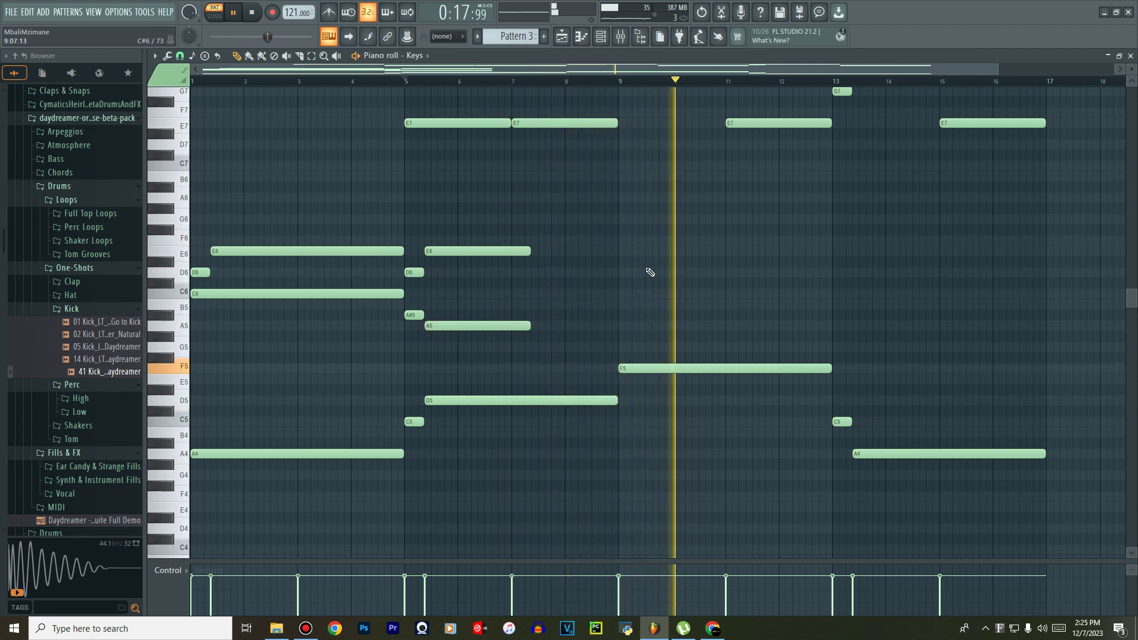
Add a two-bar A5 and a short F6 at bar 9 of Keys, with an E6 following the F6 and ending at bar 11.
key(space)
click(630, 237)
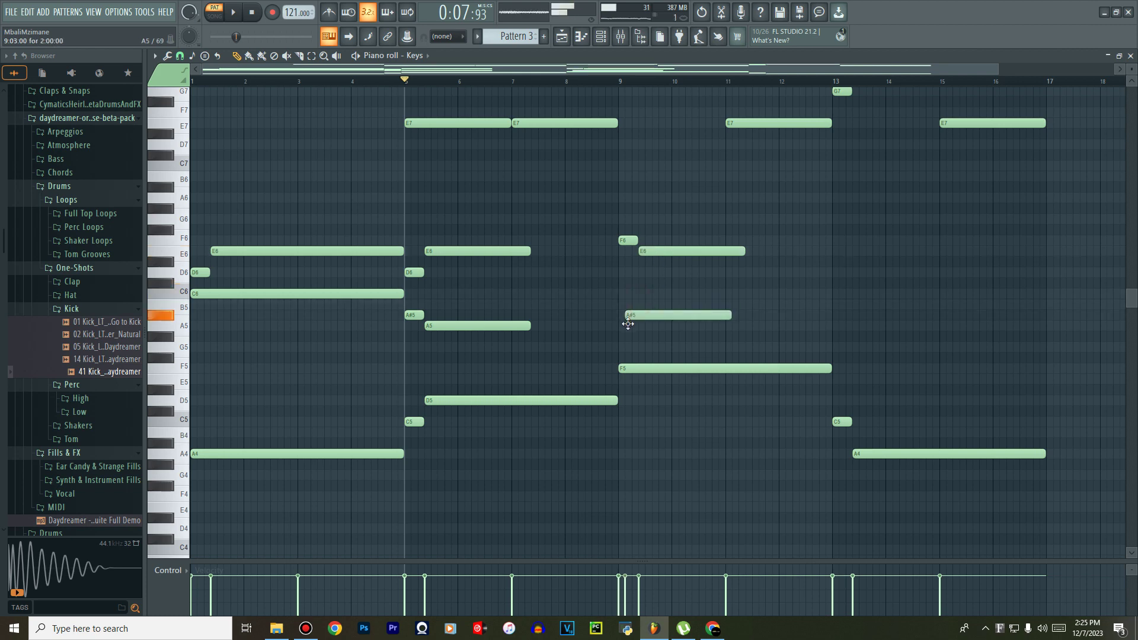
key(space)
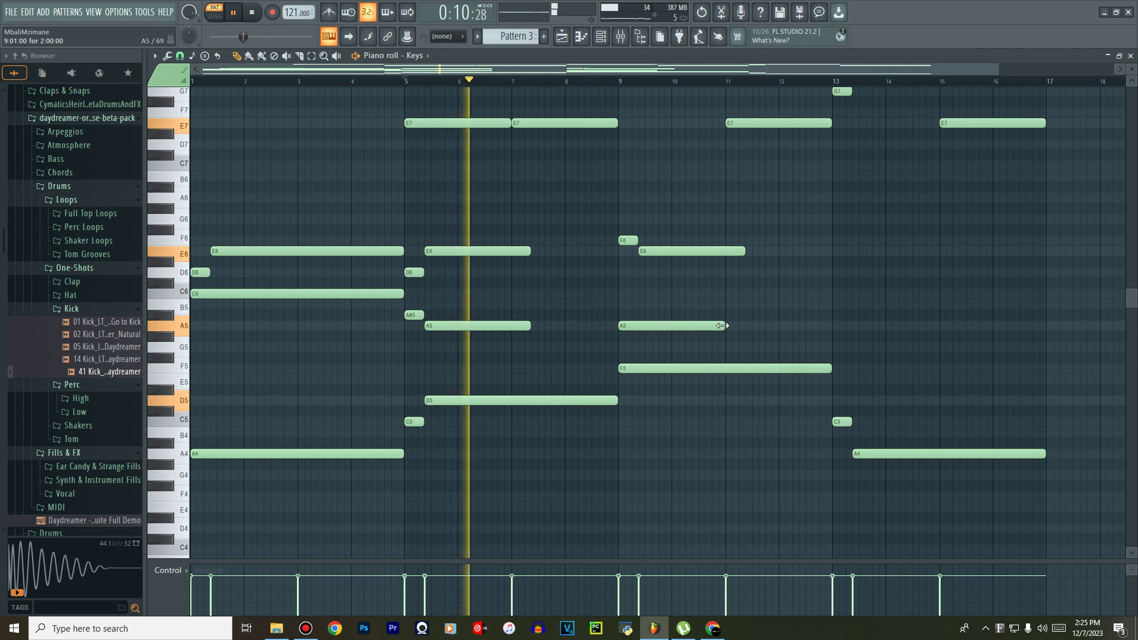
drag(743, 250, 724, 251)
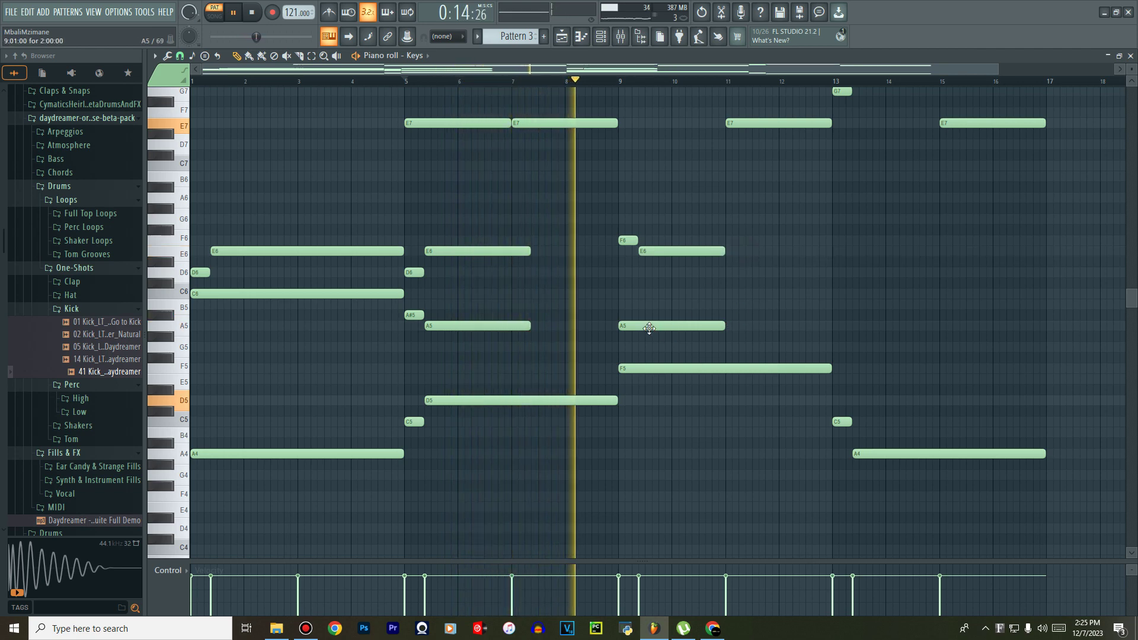
Add a two-bar C6 and a short D6 at bar 13, with an E6 reaching almost to bar 17, and extend bar 9's A5 to bar 13.
click(863, 294)
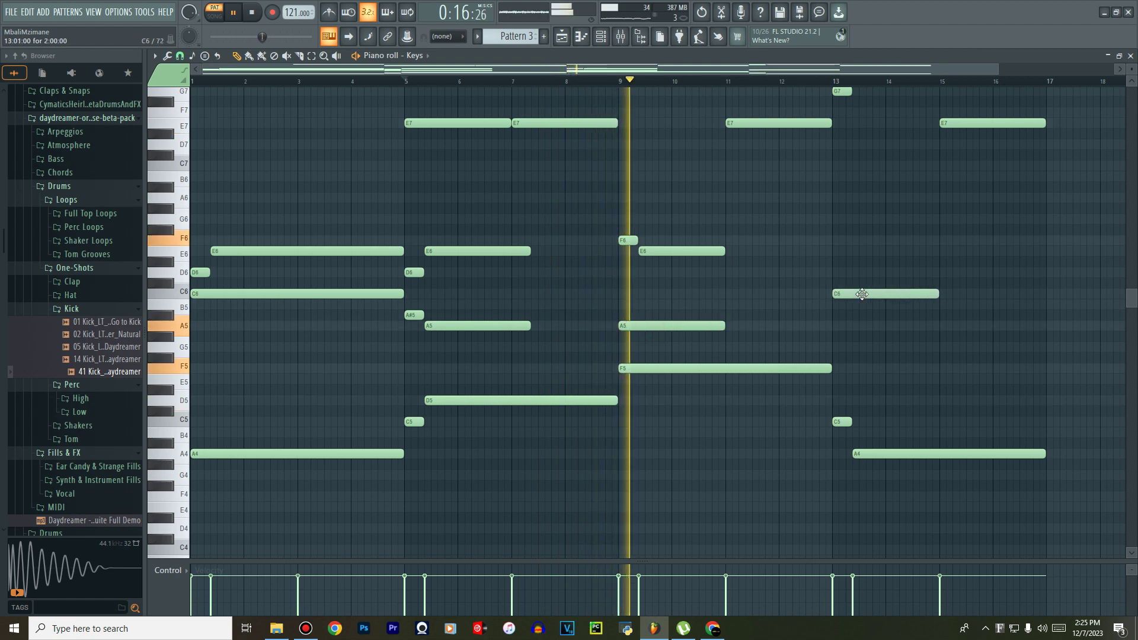
drag(724, 329, 830, 334)
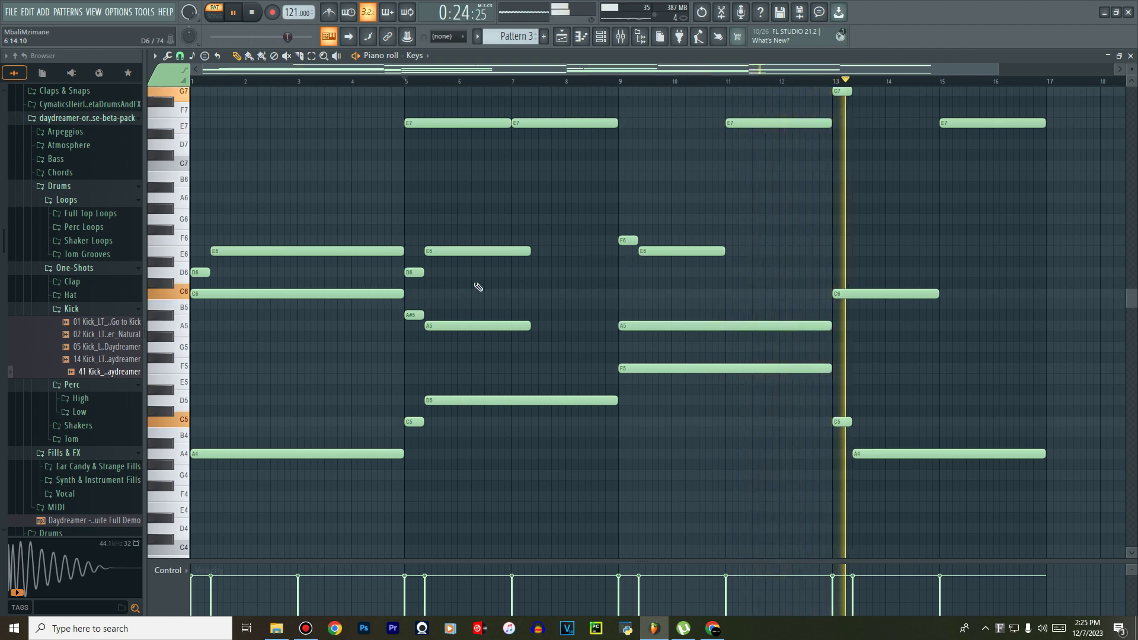
drag(413, 272, 870, 252)
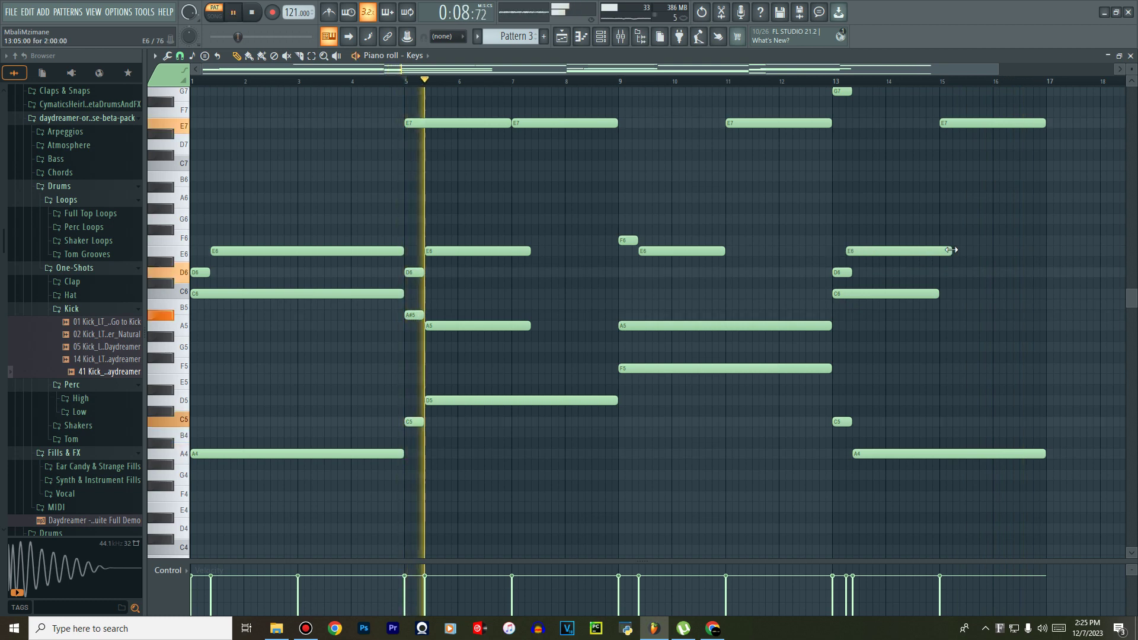
drag(952, 251, 1041, 261)
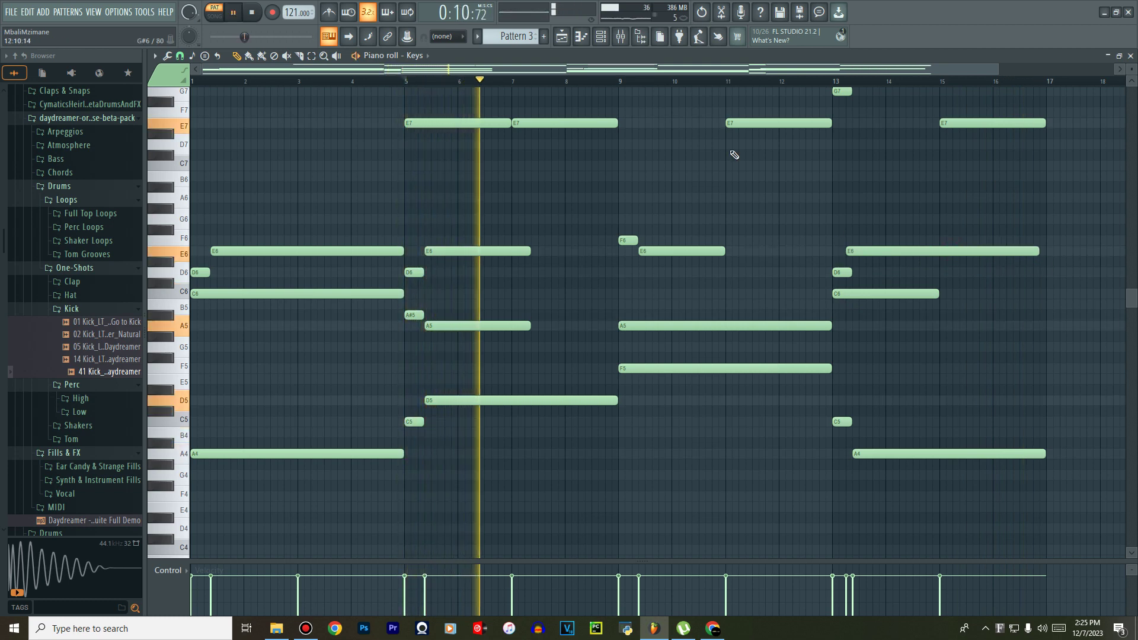
Copy the Keys channel's notes and paste them into the LABS (32 Bit) #2 channel.
click(602, 37)
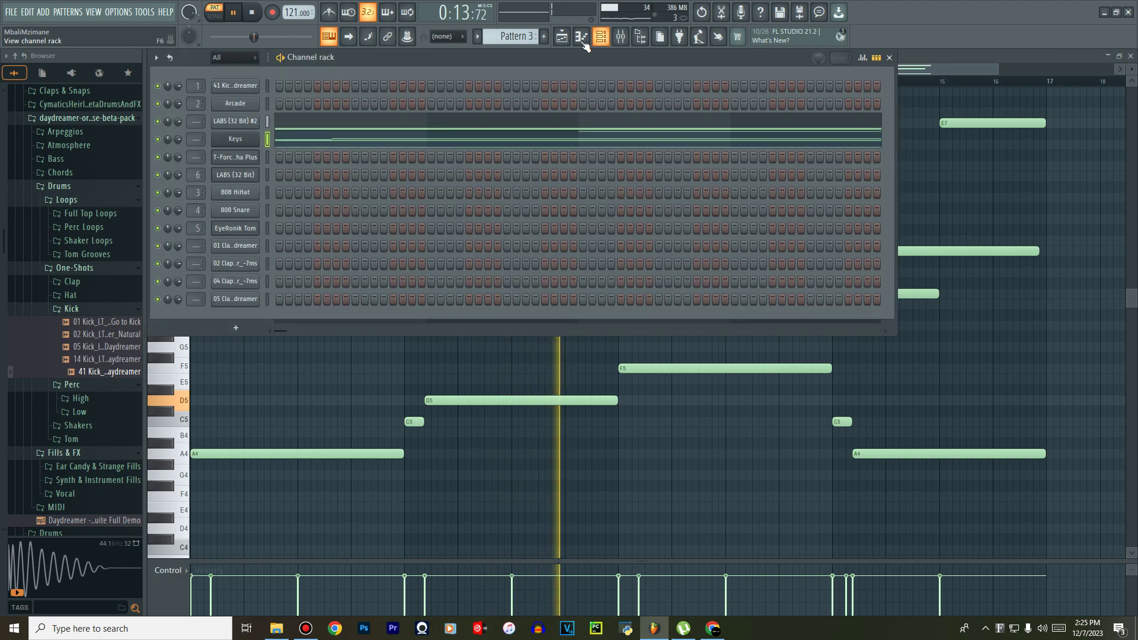
key(F5)
right_click(245, 144)
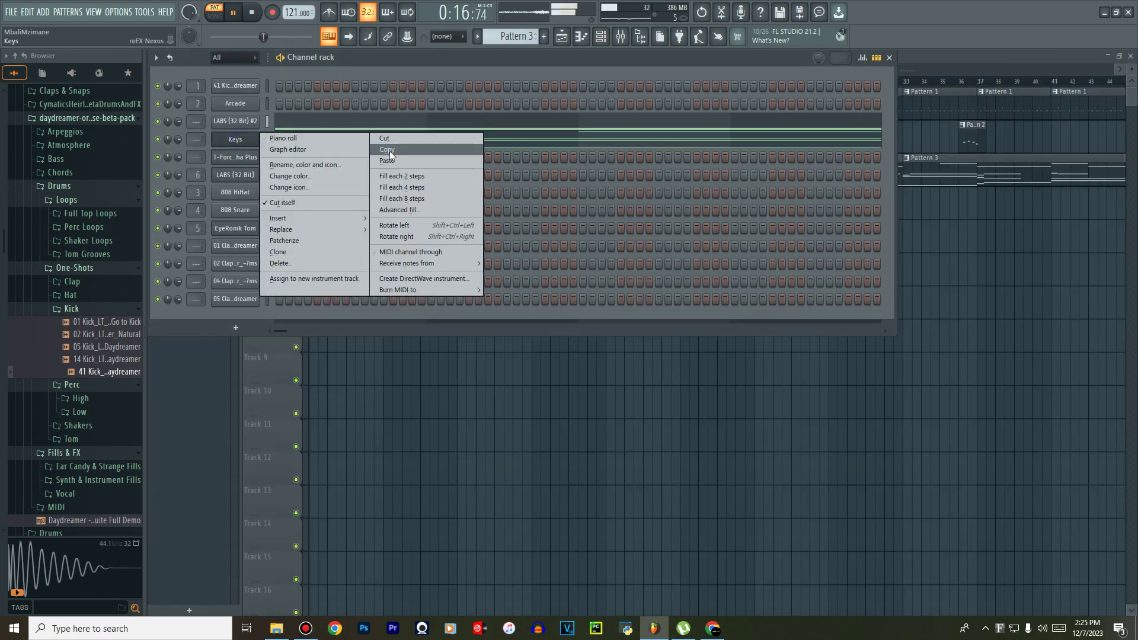
click(396, 155)
right_click(252, 123)
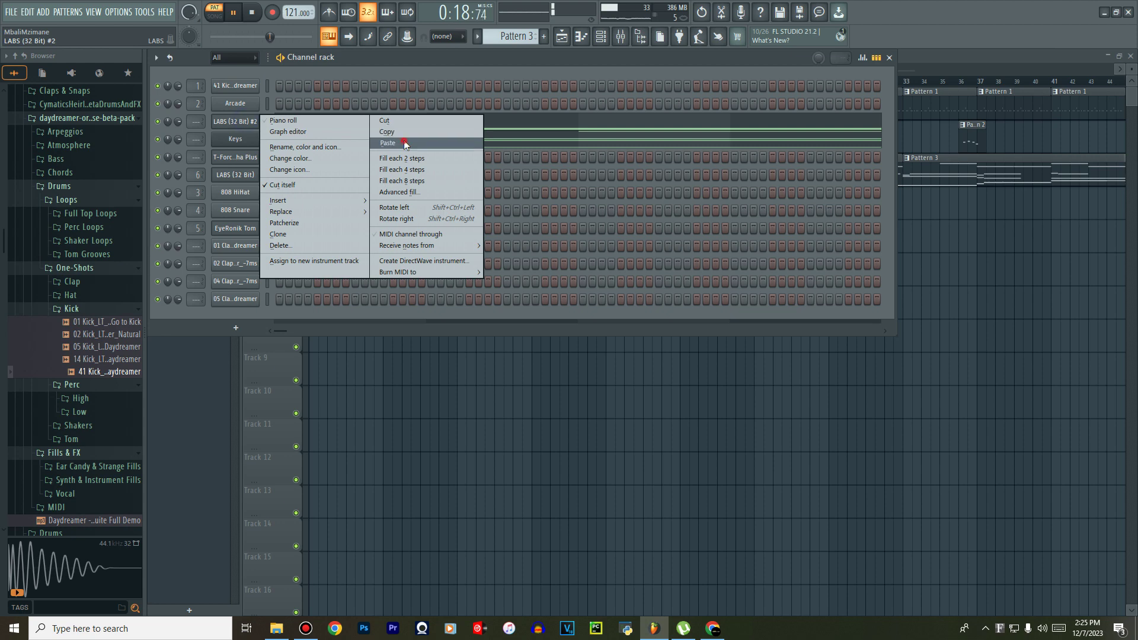
click(405, 144)
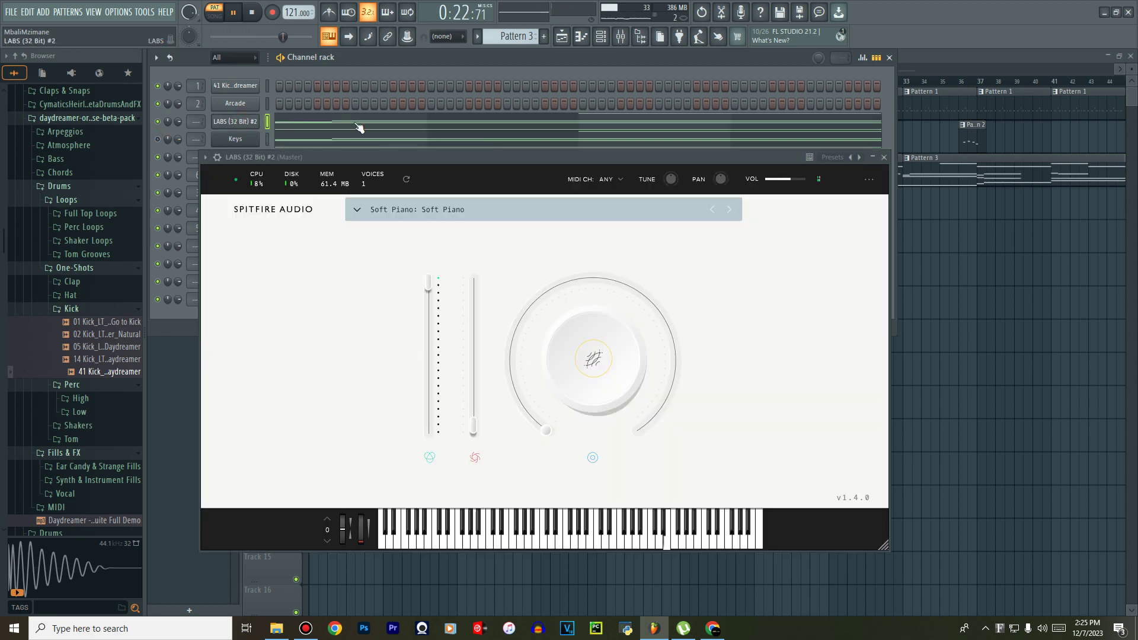
Route the LABS (32 Bit) #2 soft piano to a free mixer track, using track 7.
click(205, 158)
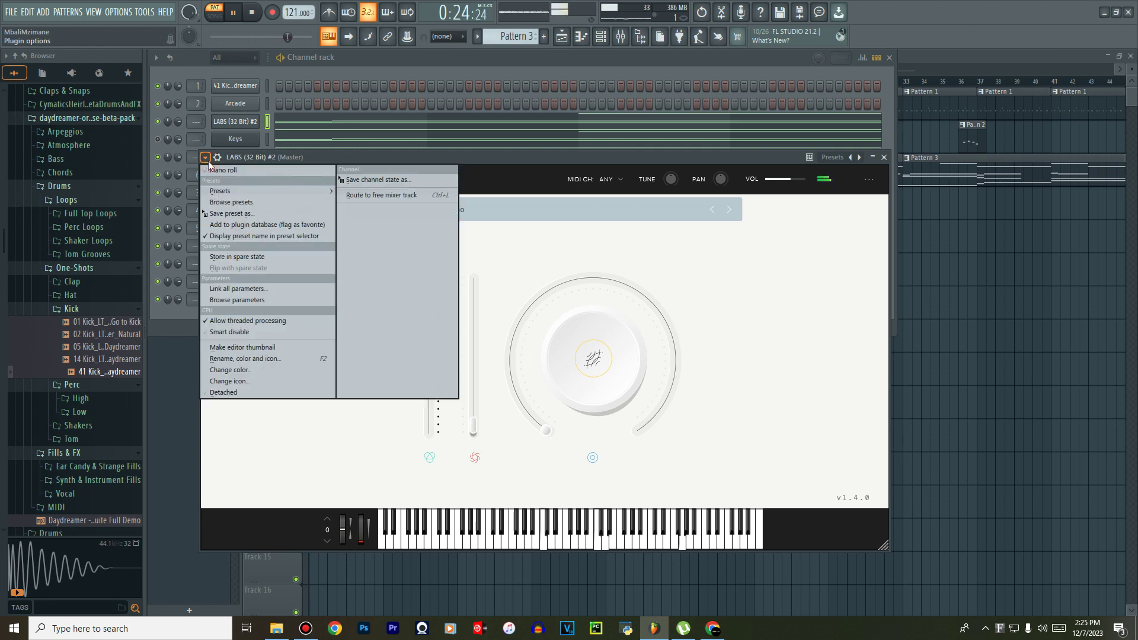
click(385, 195)
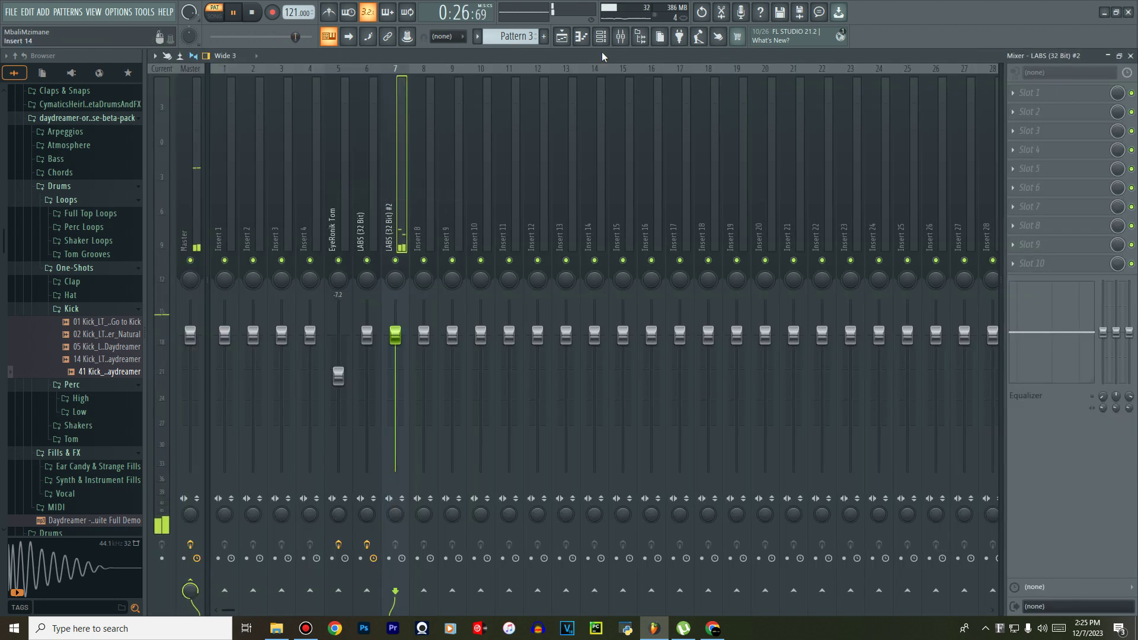
click(618, 38)
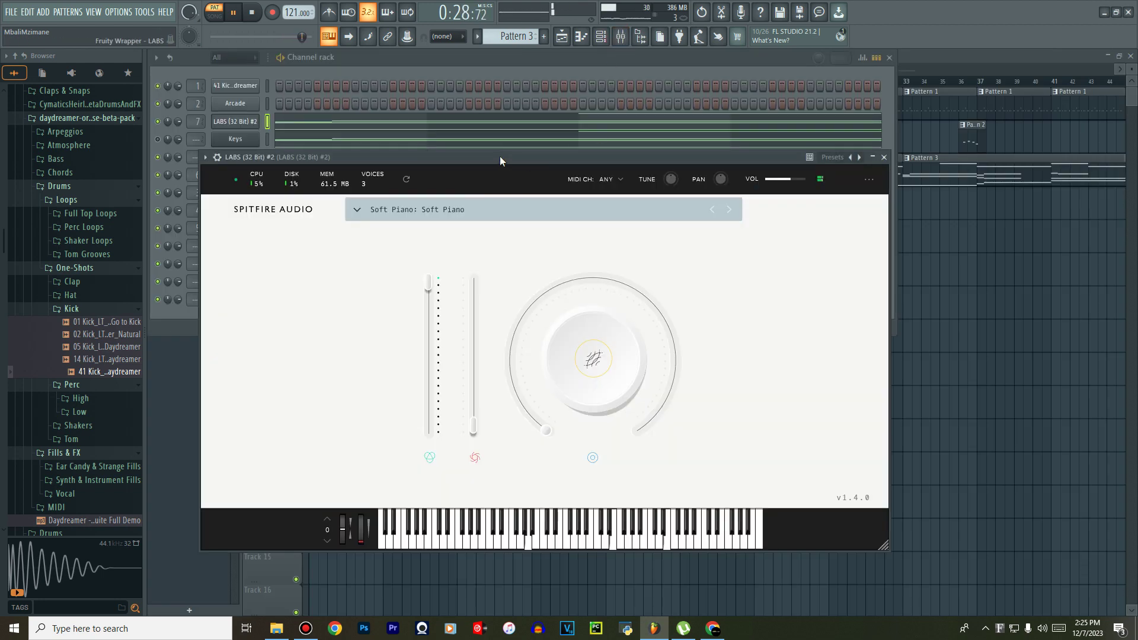
Raise the second slider of the LABS (32 Bit) #2 soft piano and turn its large effect knob to maximum.
drag(500, 155, 518, 321)
click(243, 123)
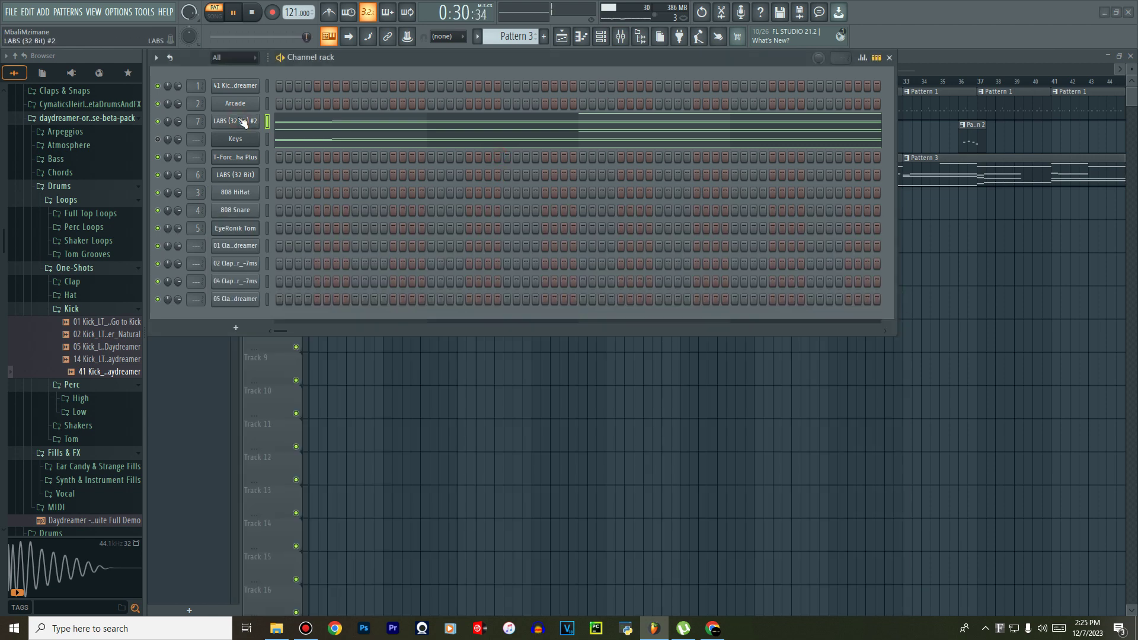
click(243, 122)
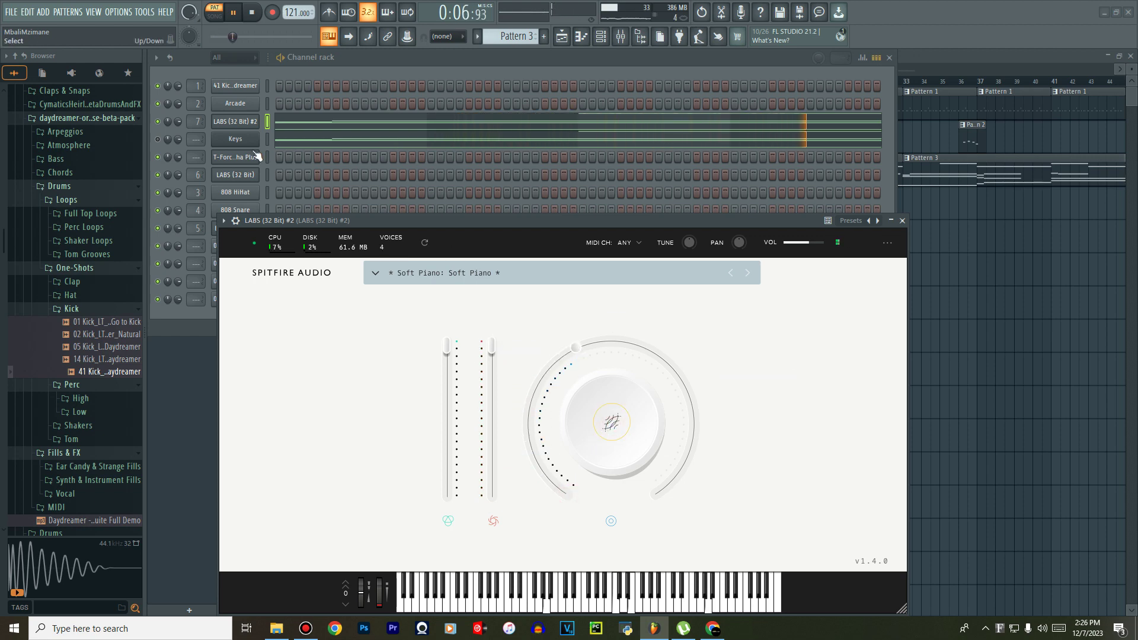
click(234, 123)
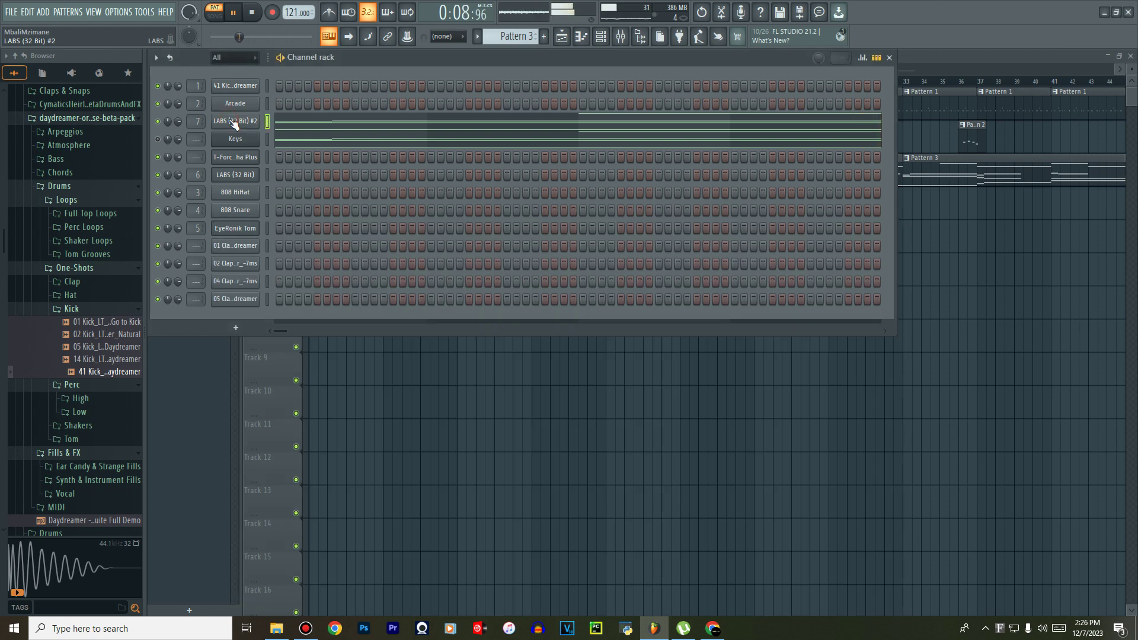
click(235, 122)
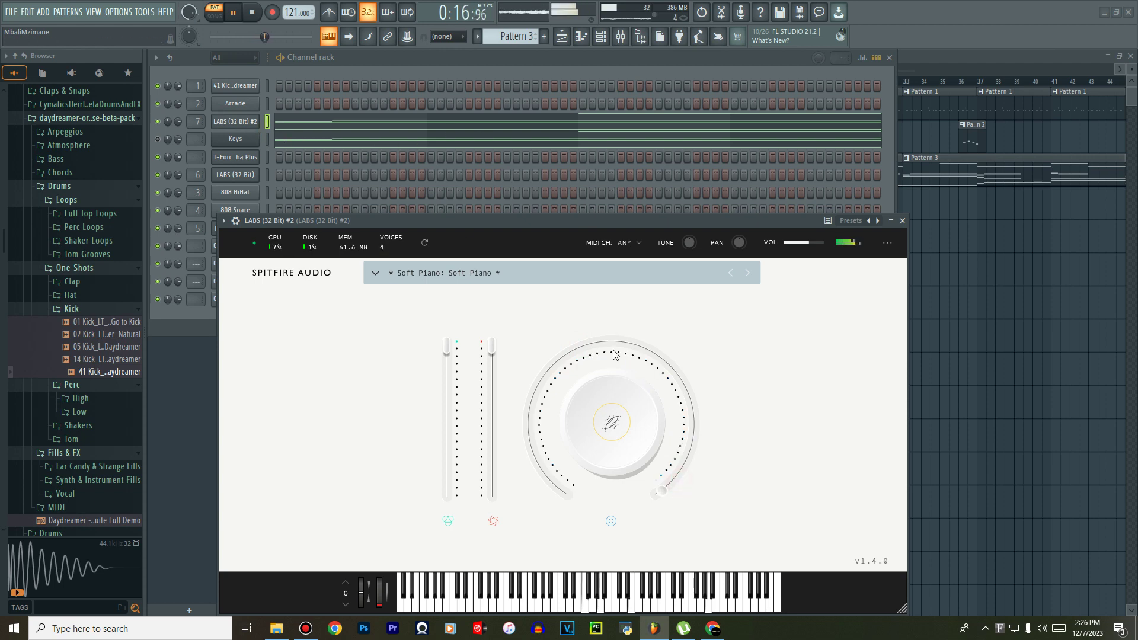
click(242, 107)
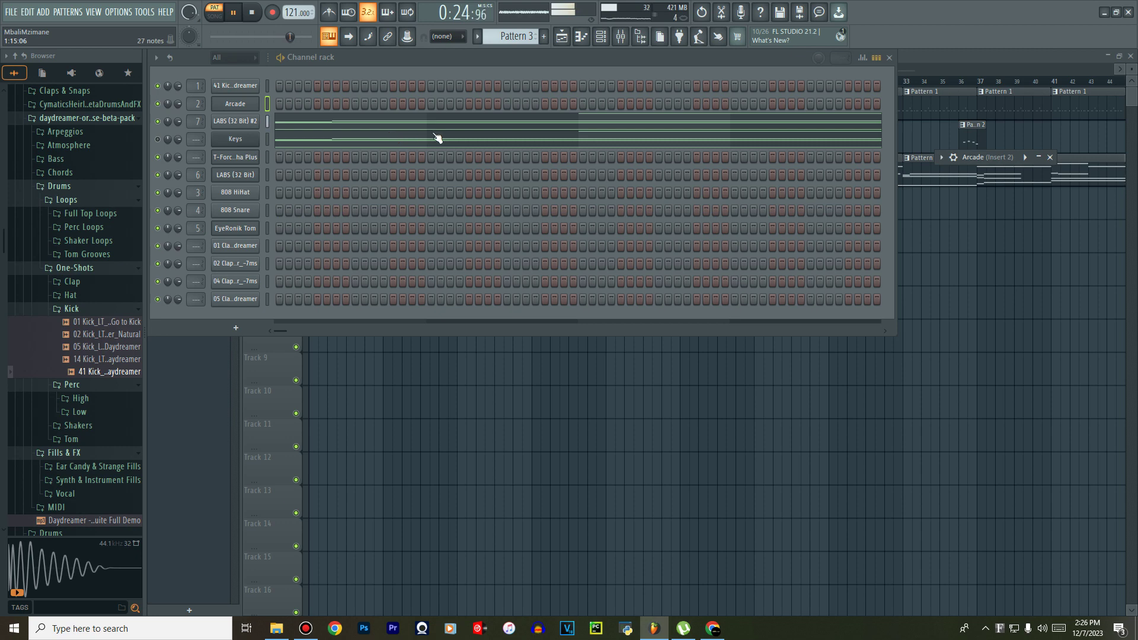
Insert Fruity Parametric EQ 2 in slot 1 of the LABS (32 Bit) #2 track, load the 20Hz + 18kHz cut preset, and lower its high cut.
click(621, 40)
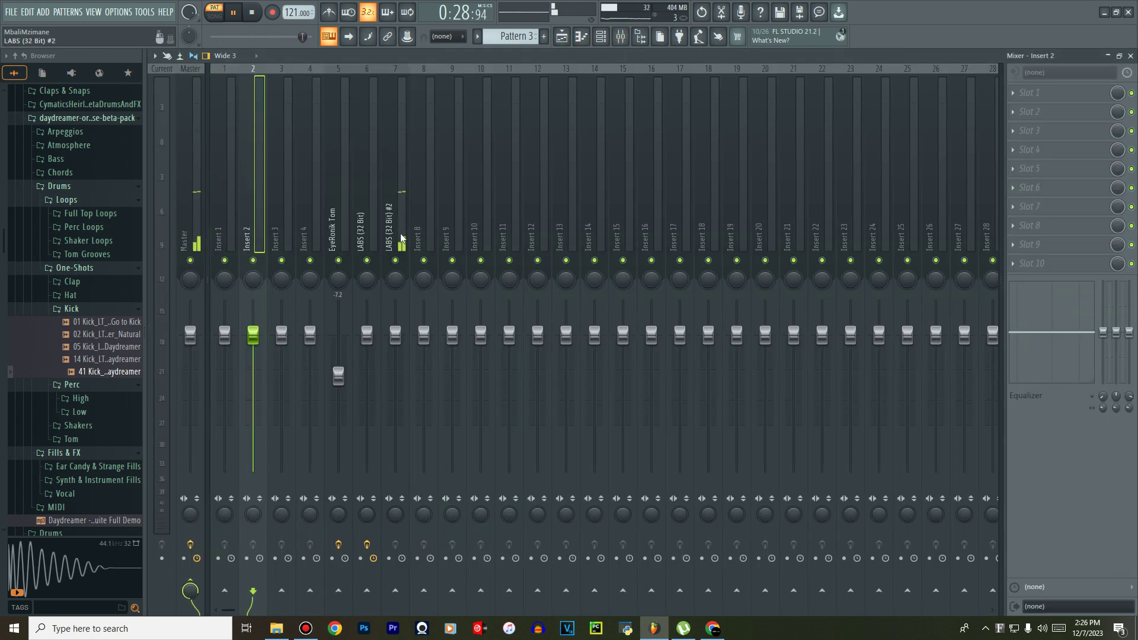
click(1013, 93)
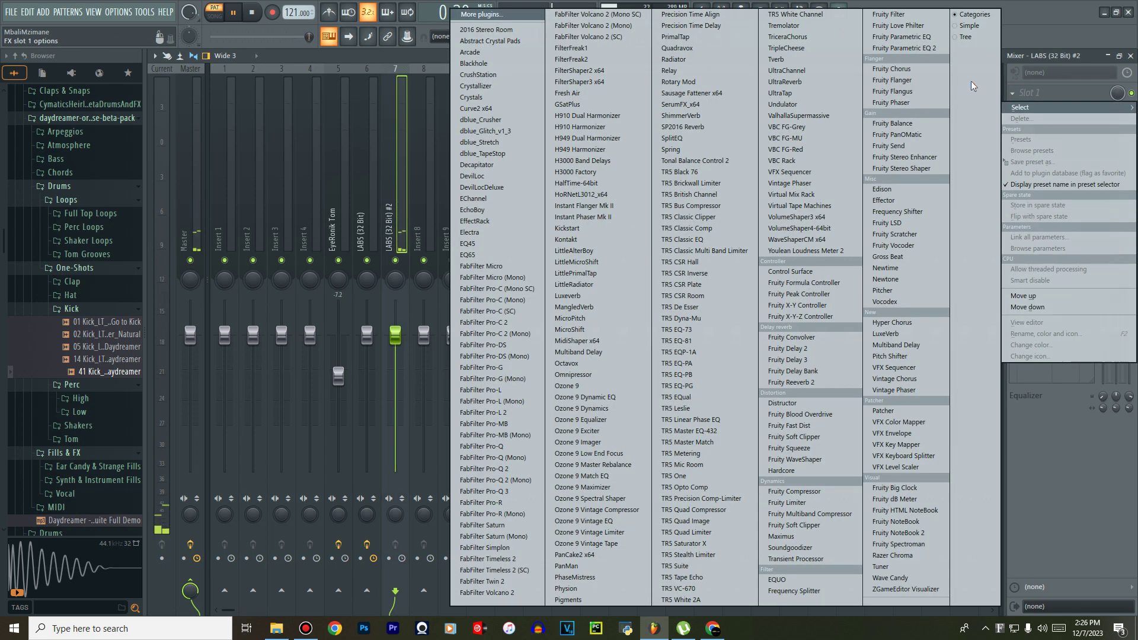
click(906, 48)
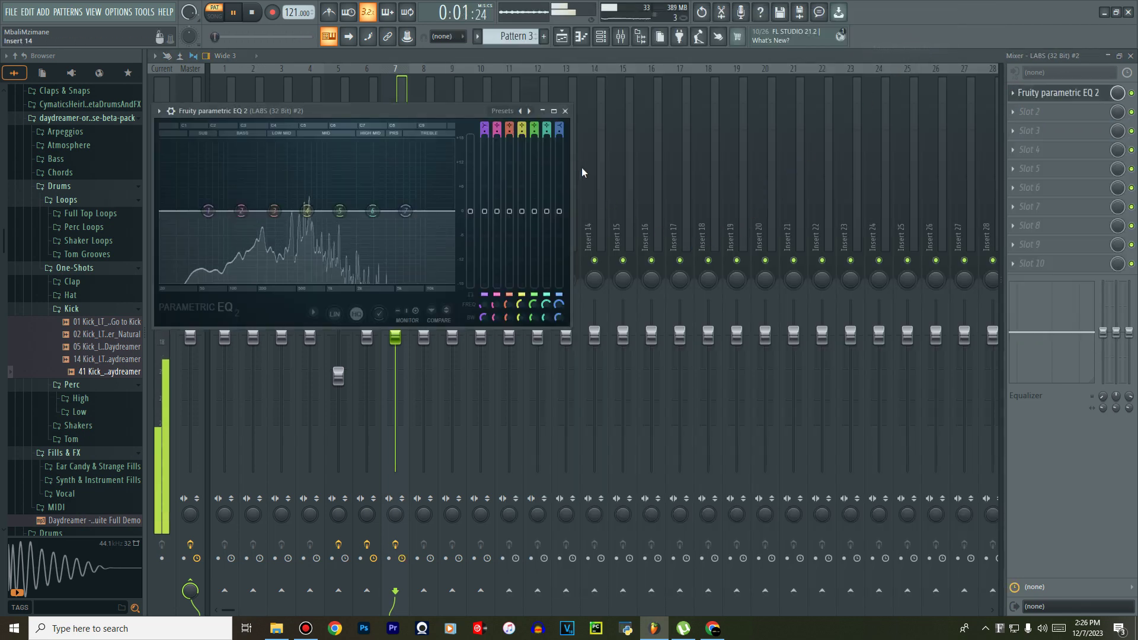
click(528, 112)
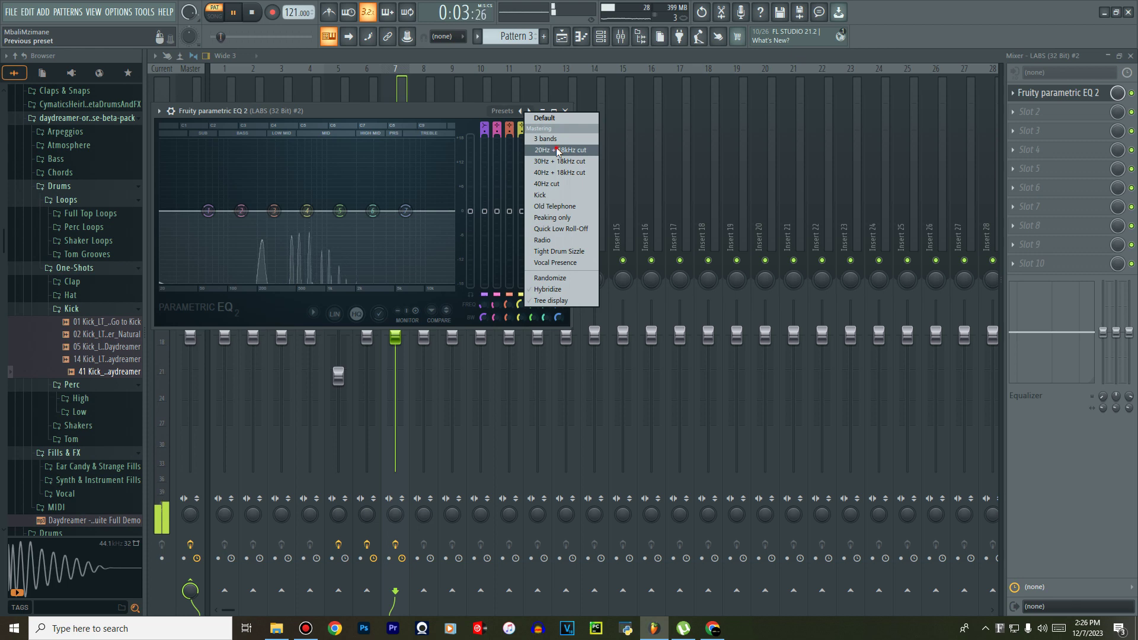
click(558, 151)
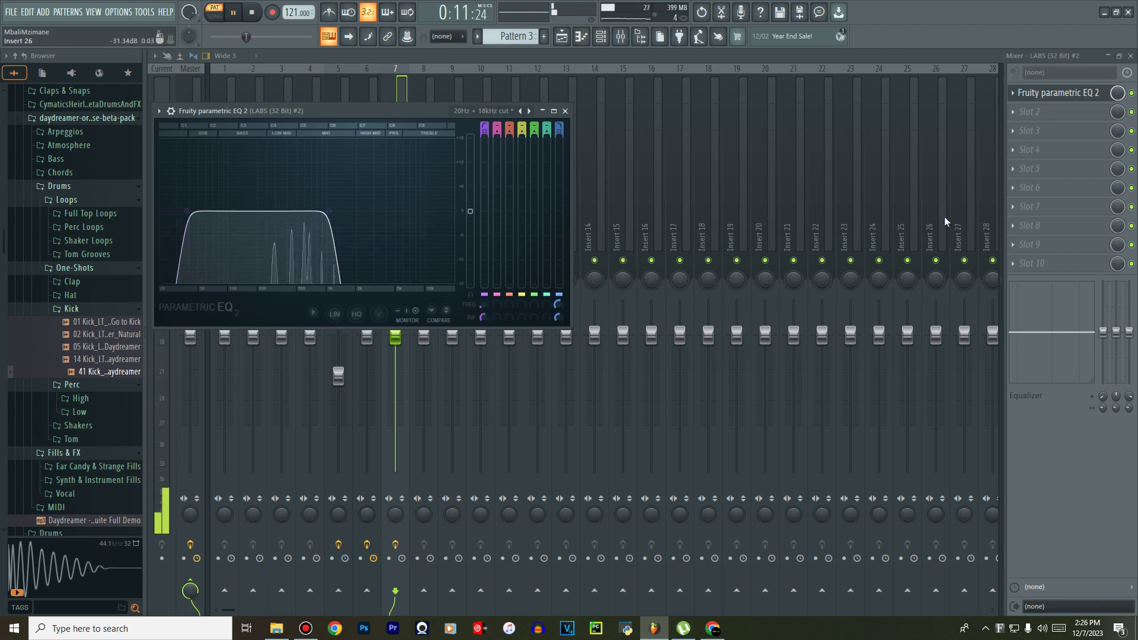
drag(396, 115, 662, 344)
Add Fruity Delay 3 in slot 3 of the LABS (32 Bit) #2 track, using the ping pong delay model with less wet output.
click(1022, 132)
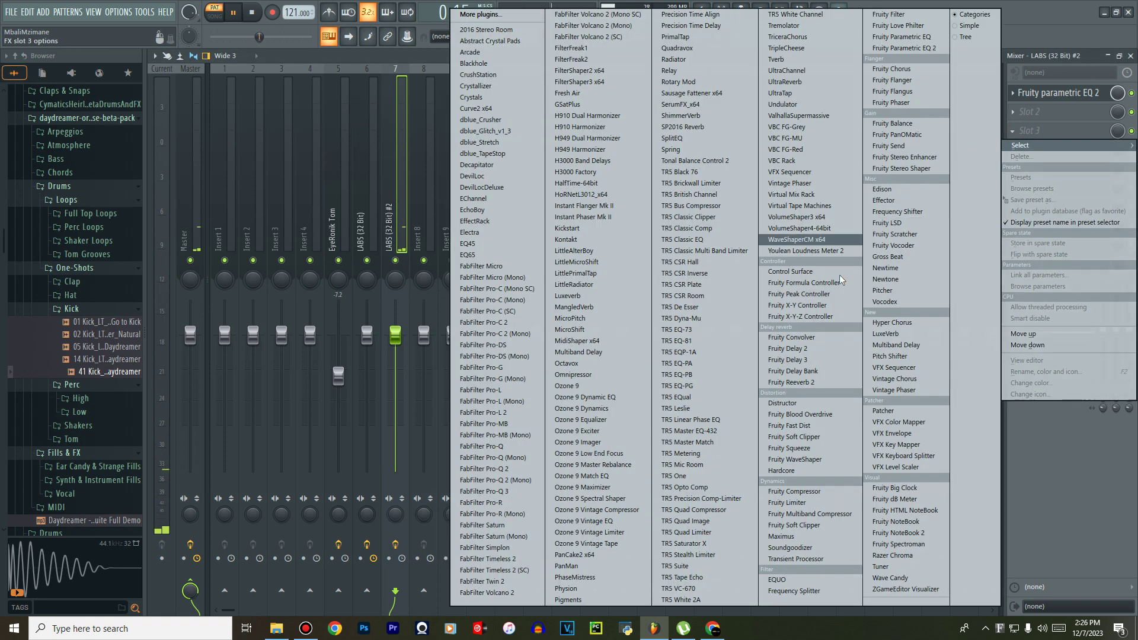
click(799, 360)
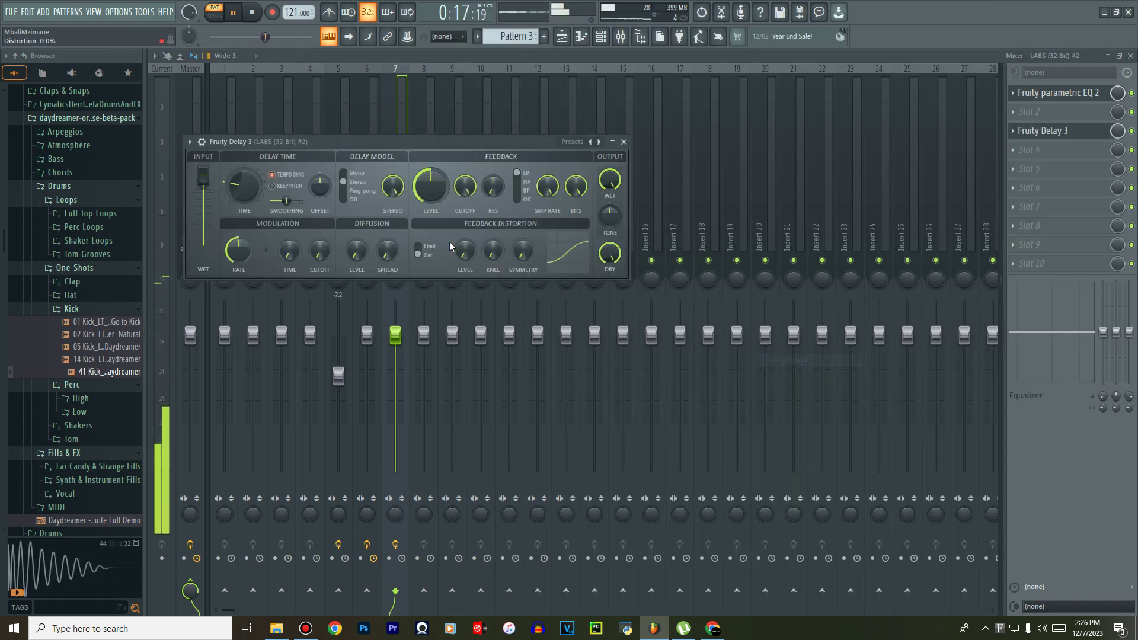
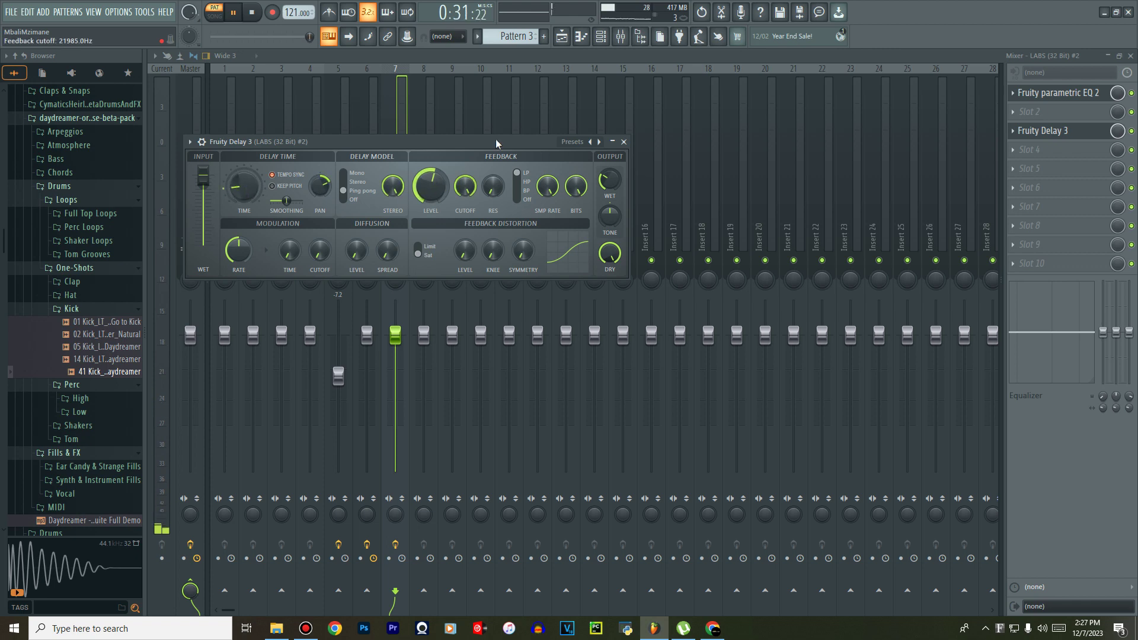
click(562, 40)
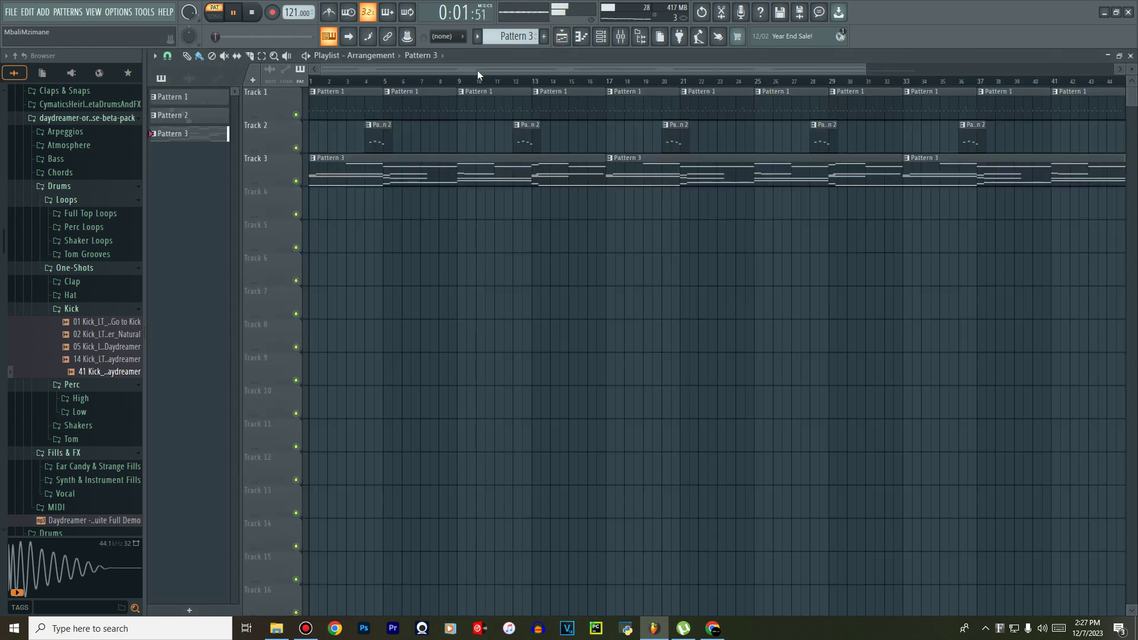
Play the arrangement from bar 1 in song mode and ease back the large effect knob of LABS (32 Bit) #2.
click(603, 38)
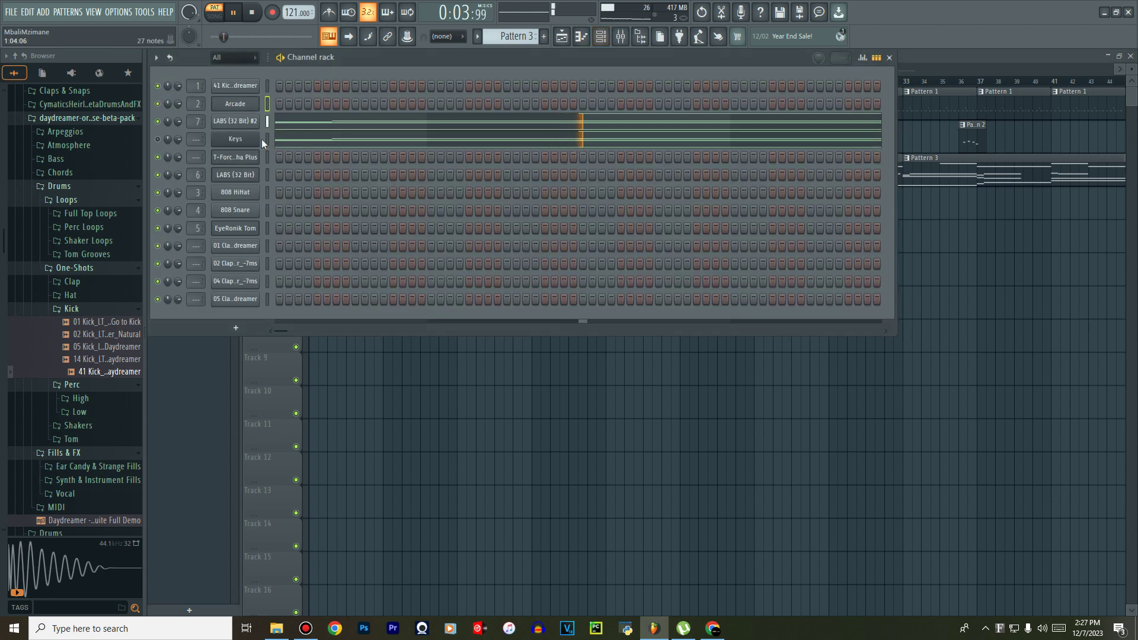
click(563, 39)
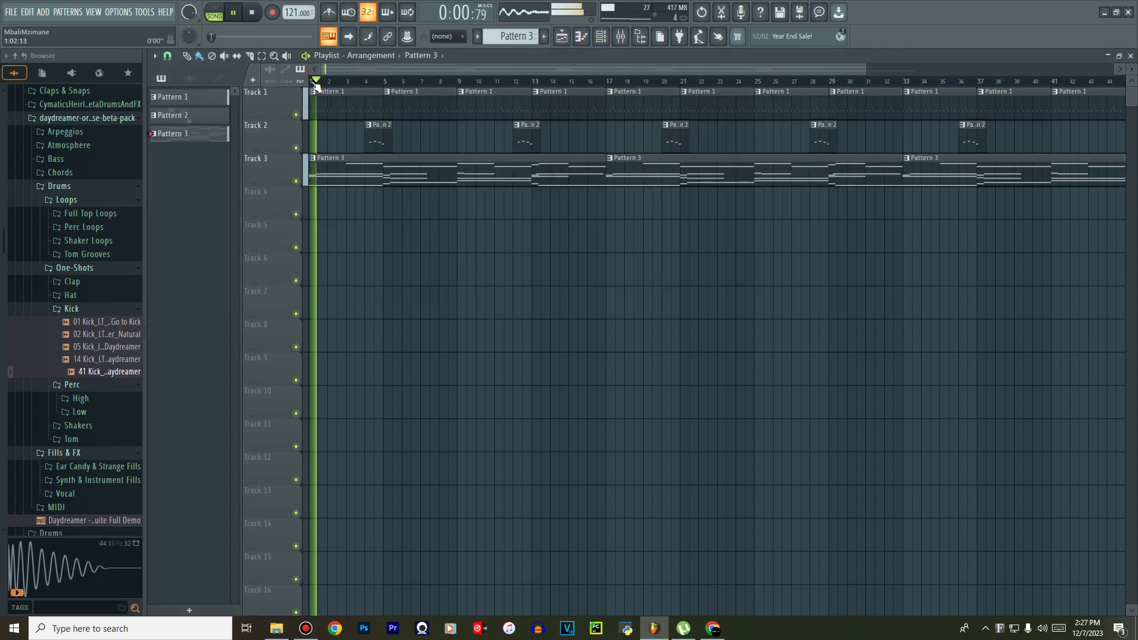
click(606, 40)
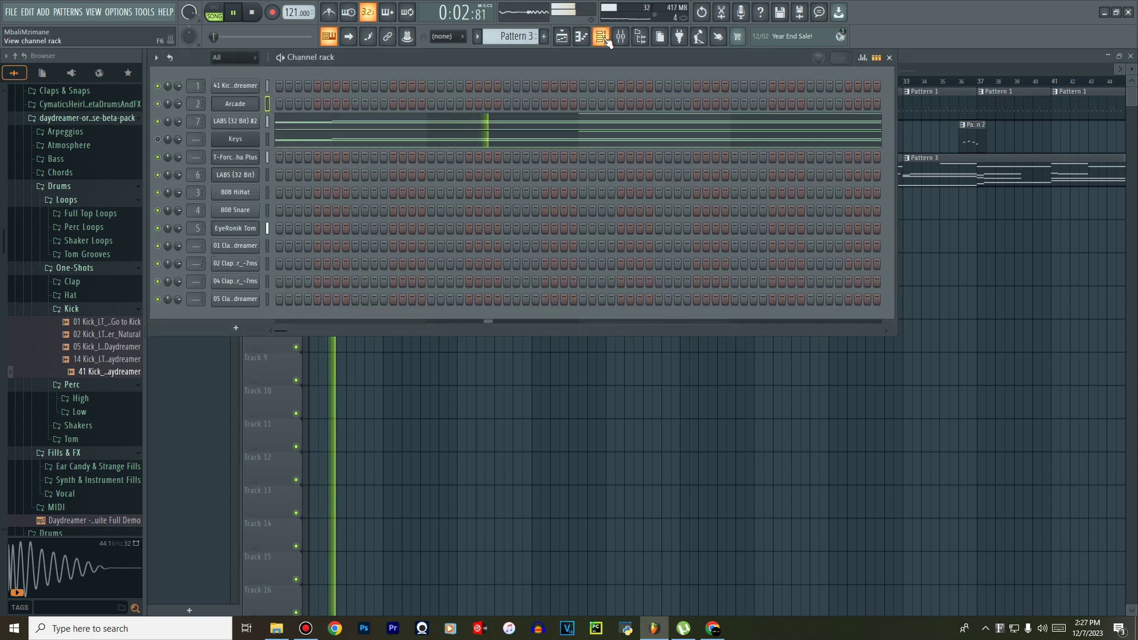
click(243, 122)
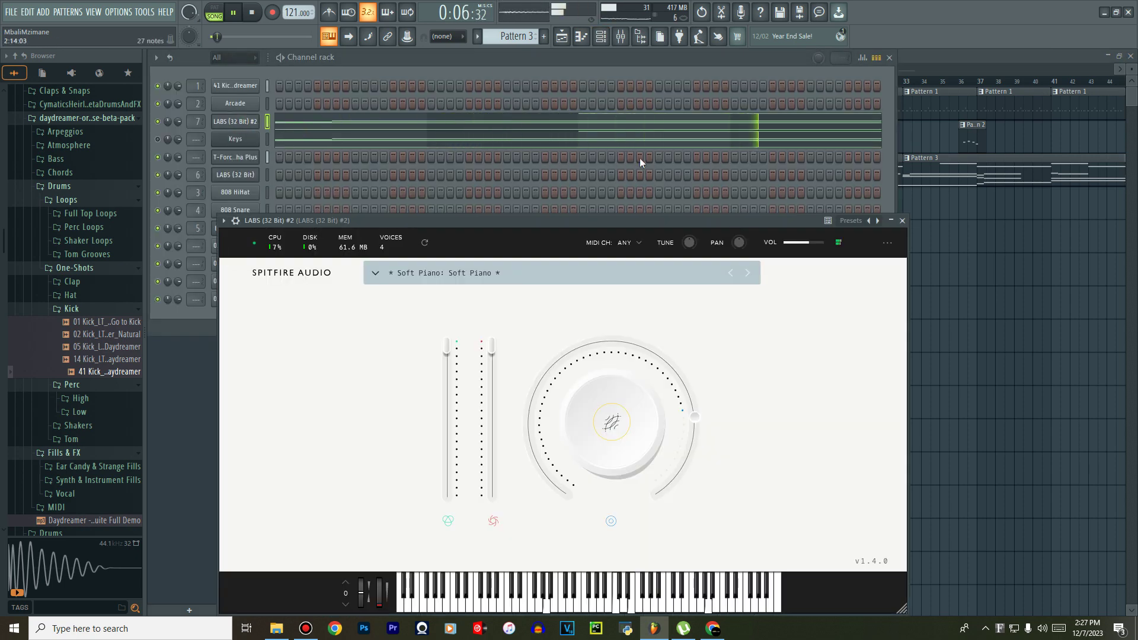
click(902, 221)
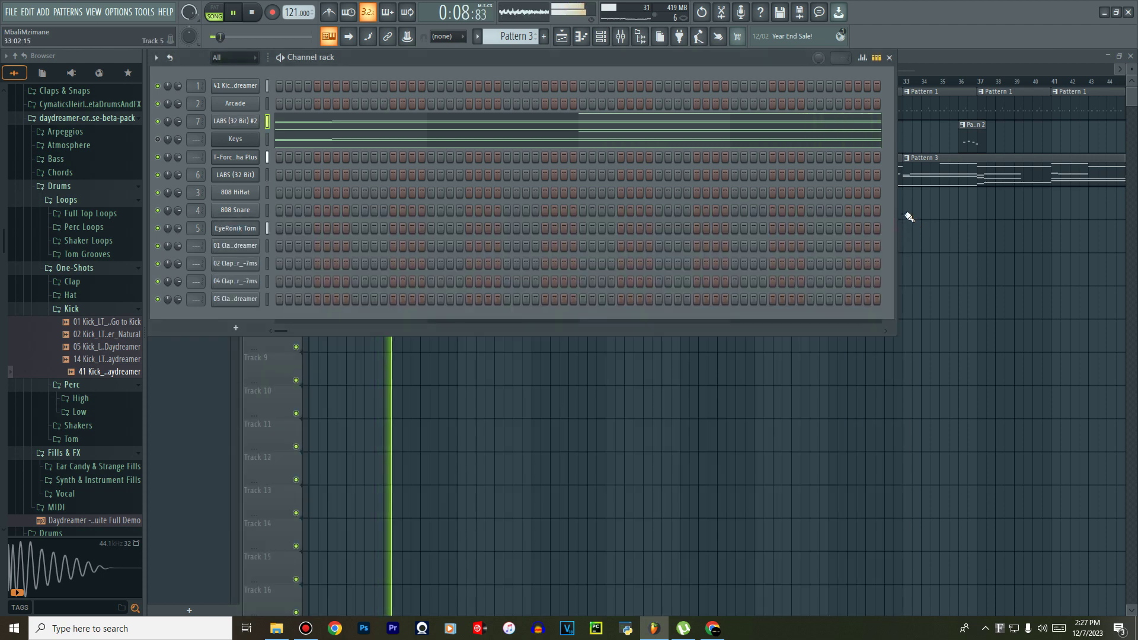
Insert a Harmless synth channel directly above the Keys channel.
right_click(244, 144)
mouse_move(304, 217)
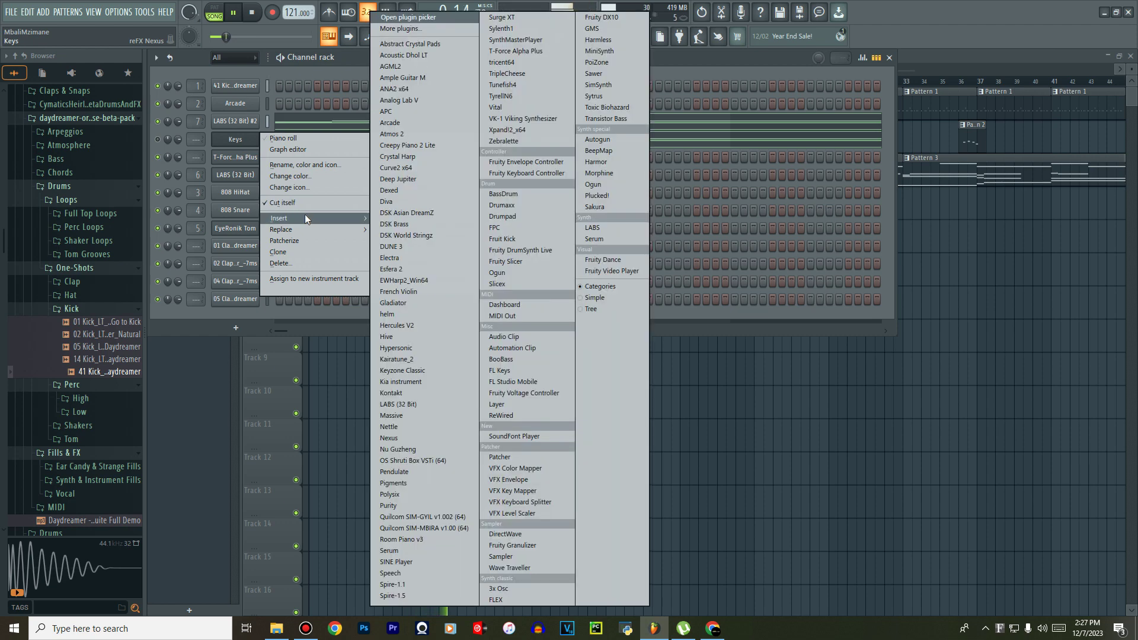
key(h)
key(h)
key(h)
key(h)
key(h)
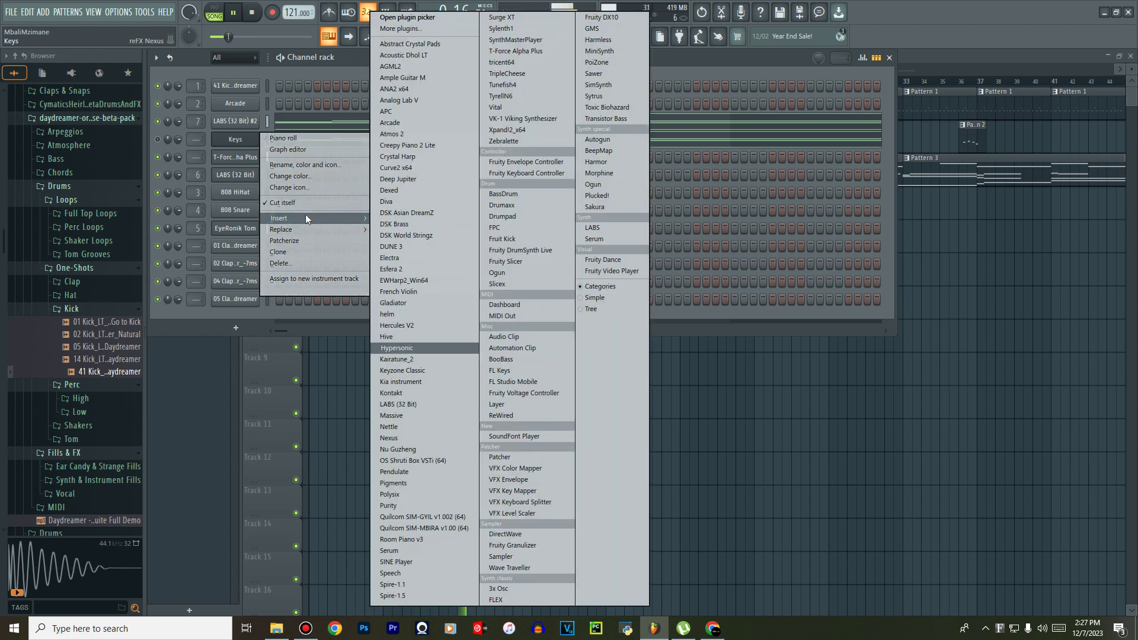
key(Return)
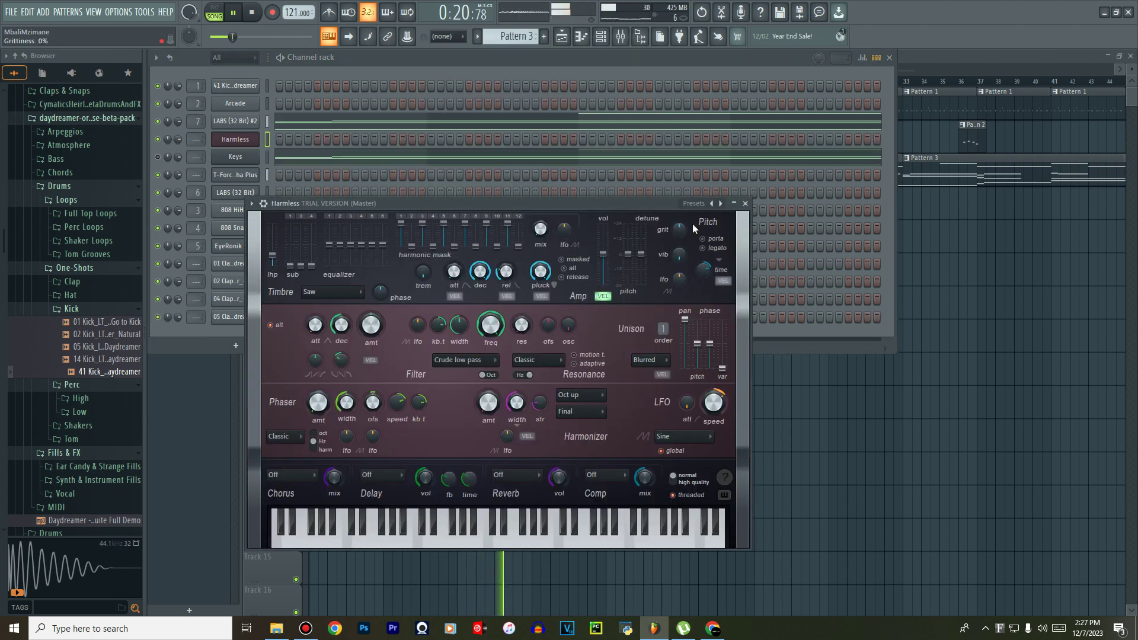
Load the Less than Stable FG preset in the Harmless synth and close its window.
click(712, 204)
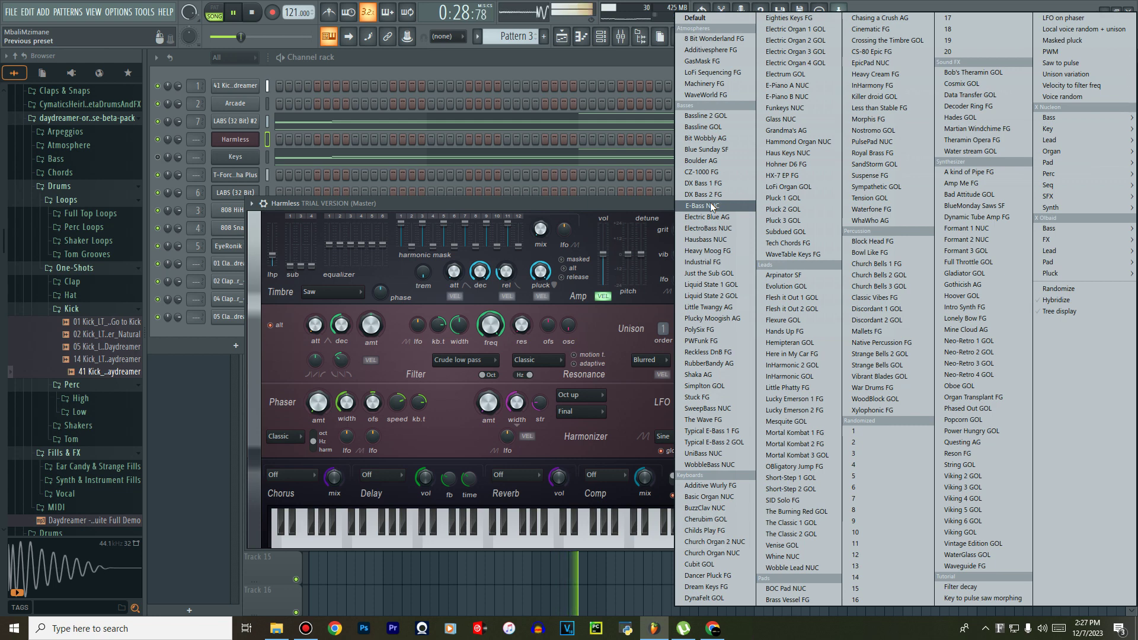
key(Right)
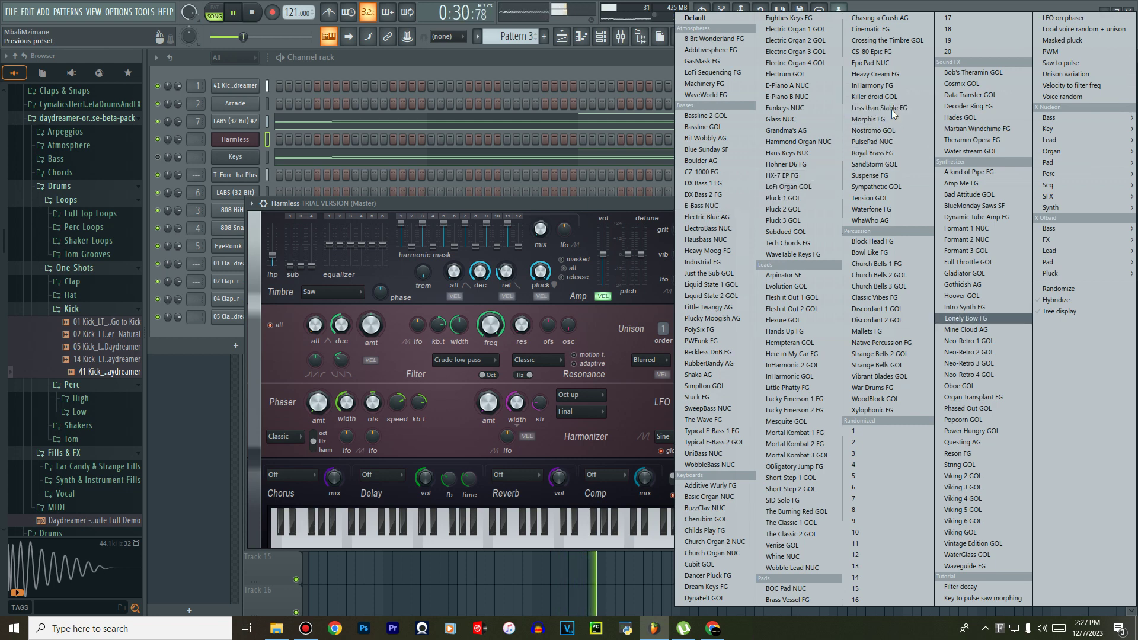
key(Right)
key(Down)
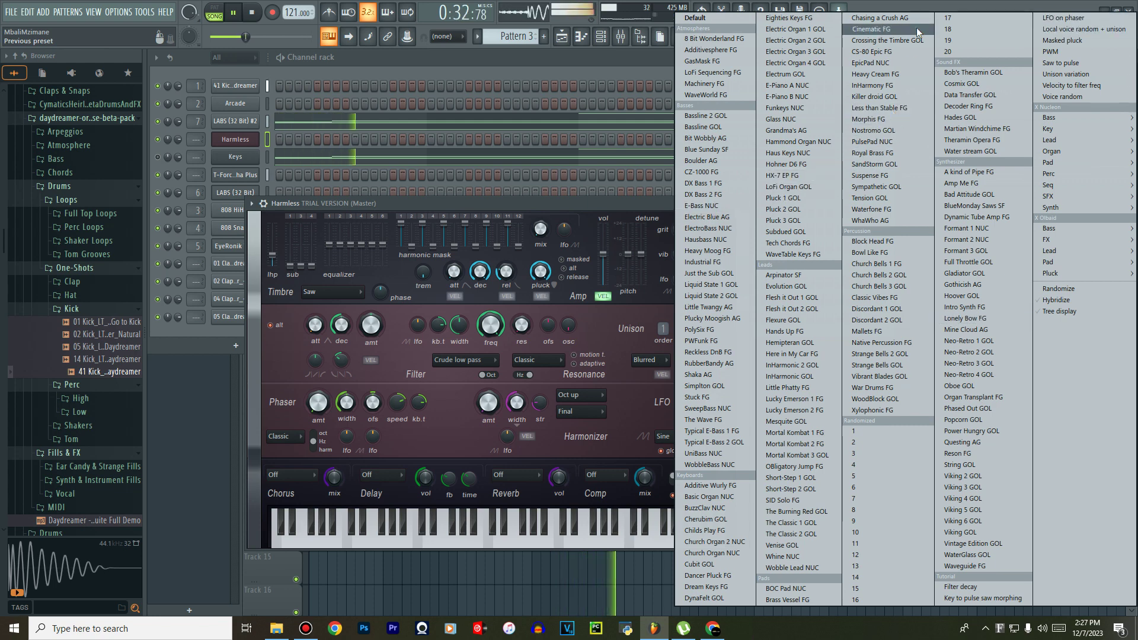
key(l)
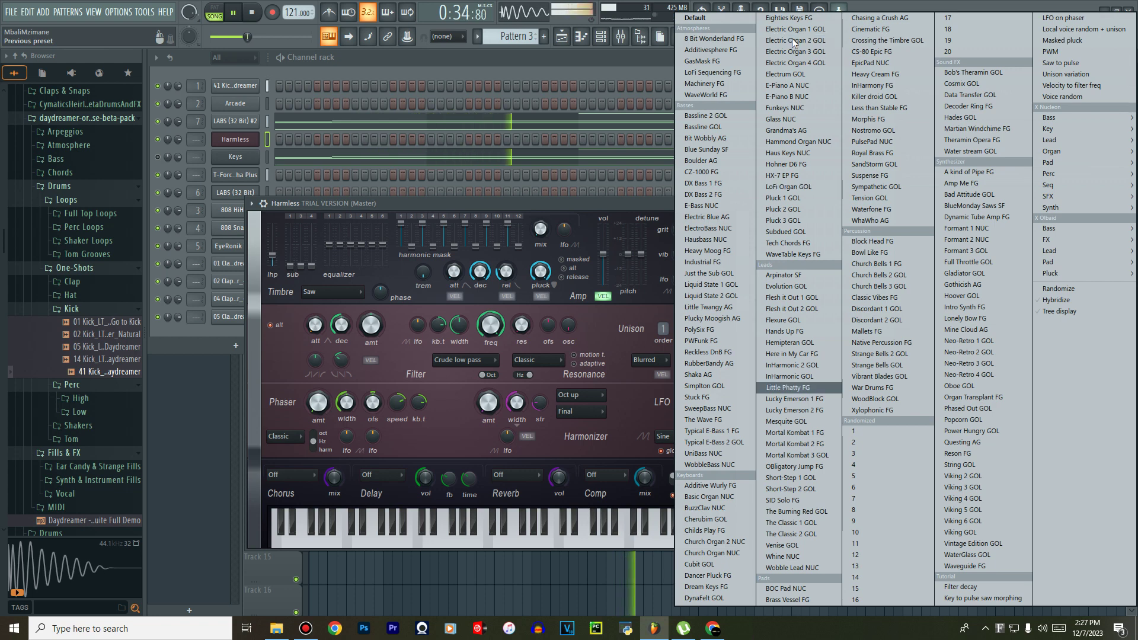
click(870, 109)
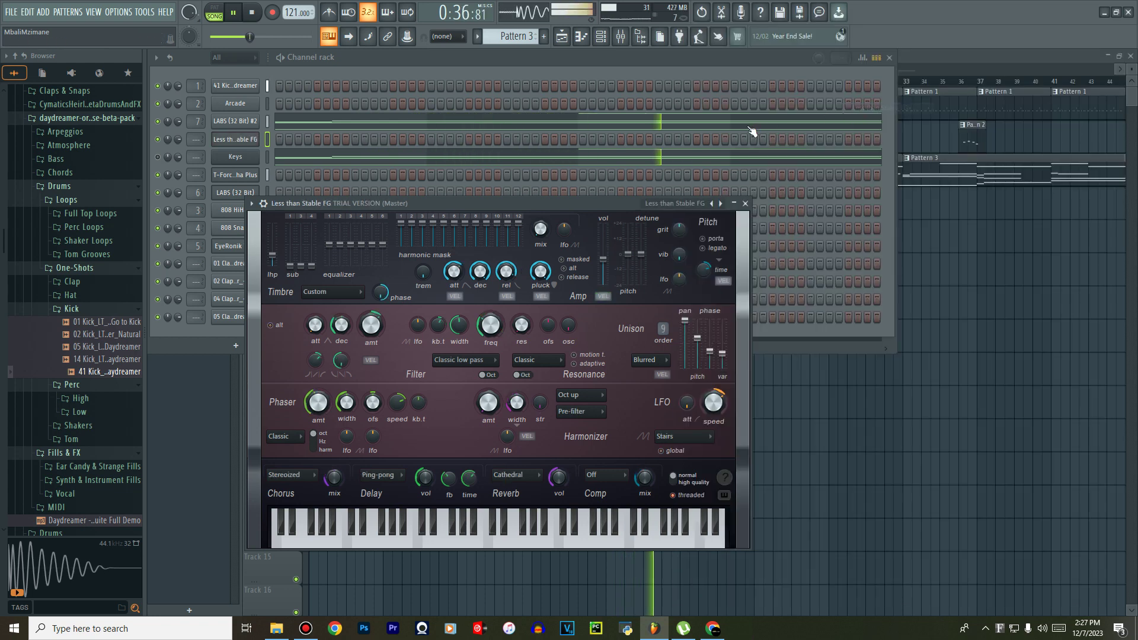
click(746, 204)
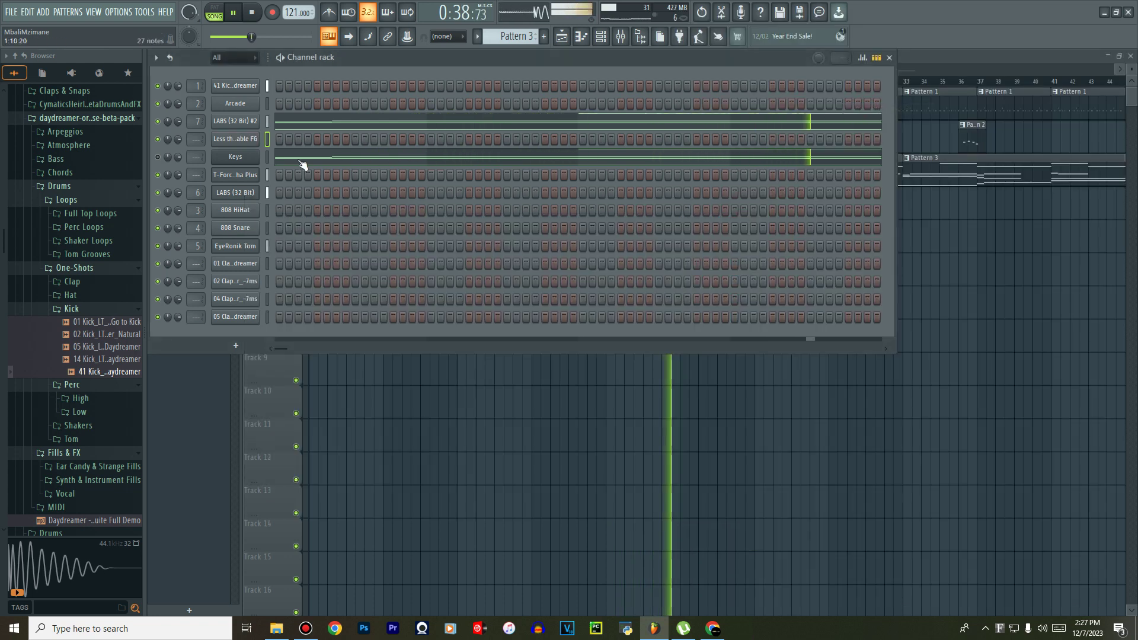
Copy the Keys channel's notes and paste them into the Less than Stable FG channel.
right_click(240, 156)
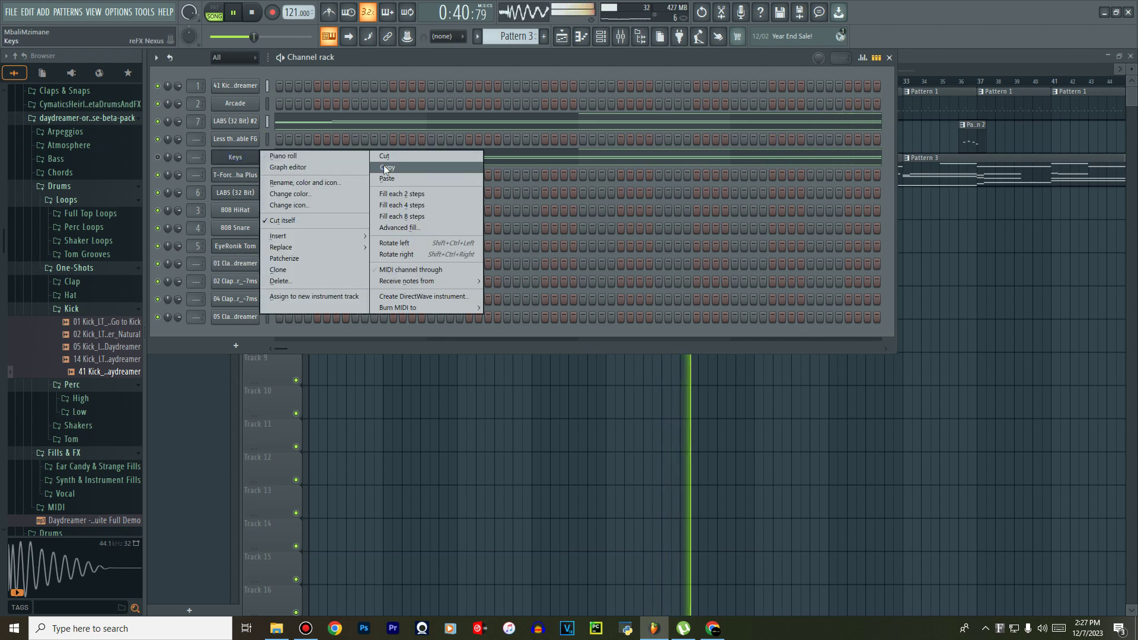
click(239, 145)
right_click(229, 142)
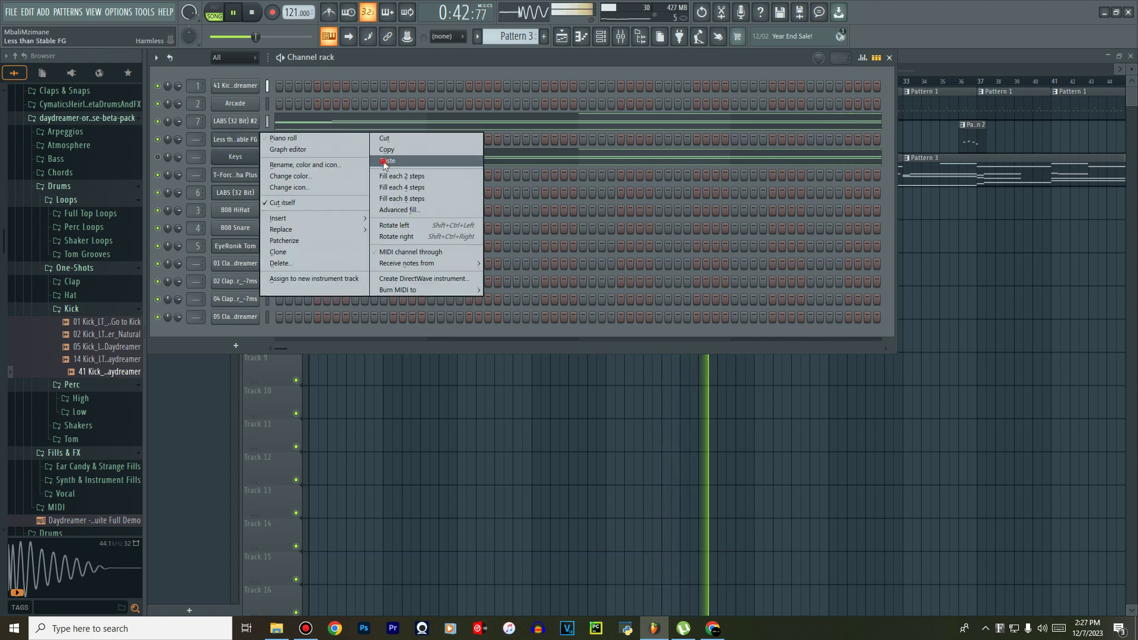
click(385, 161)
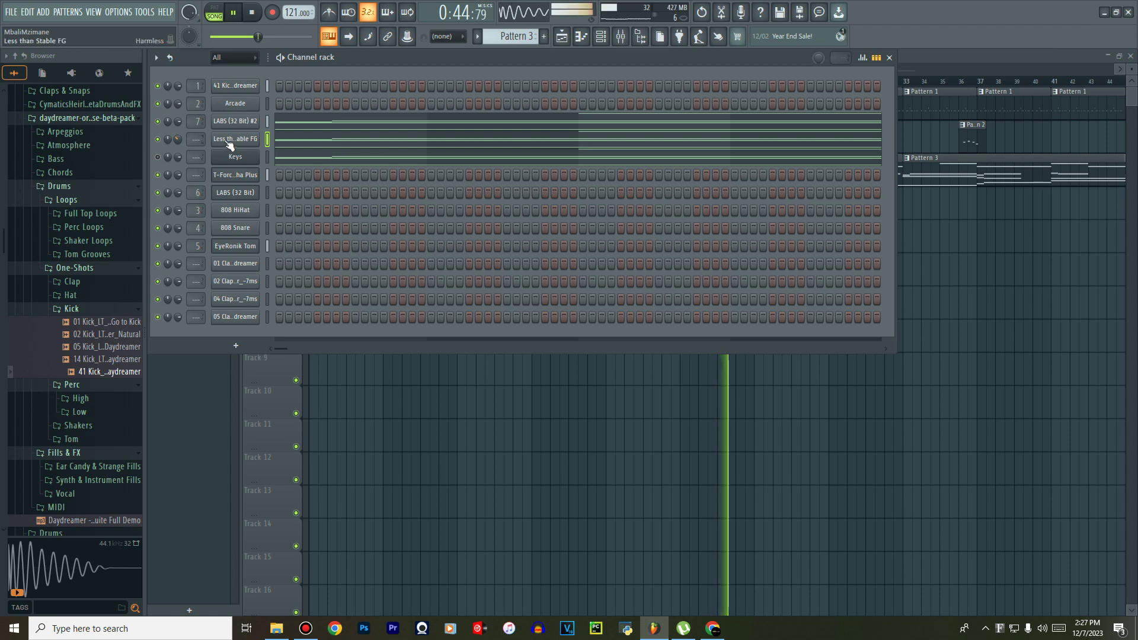
Move all the pasted notes in the Less than Stable FG piano roll down one octave.
click(300, 144)
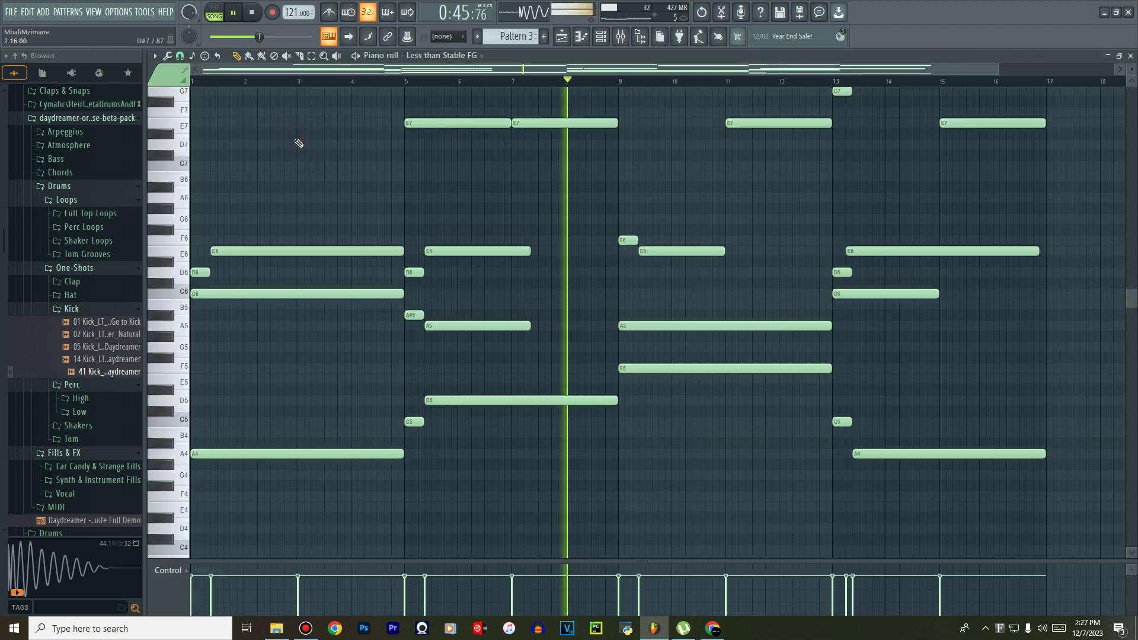
click(600, 36)
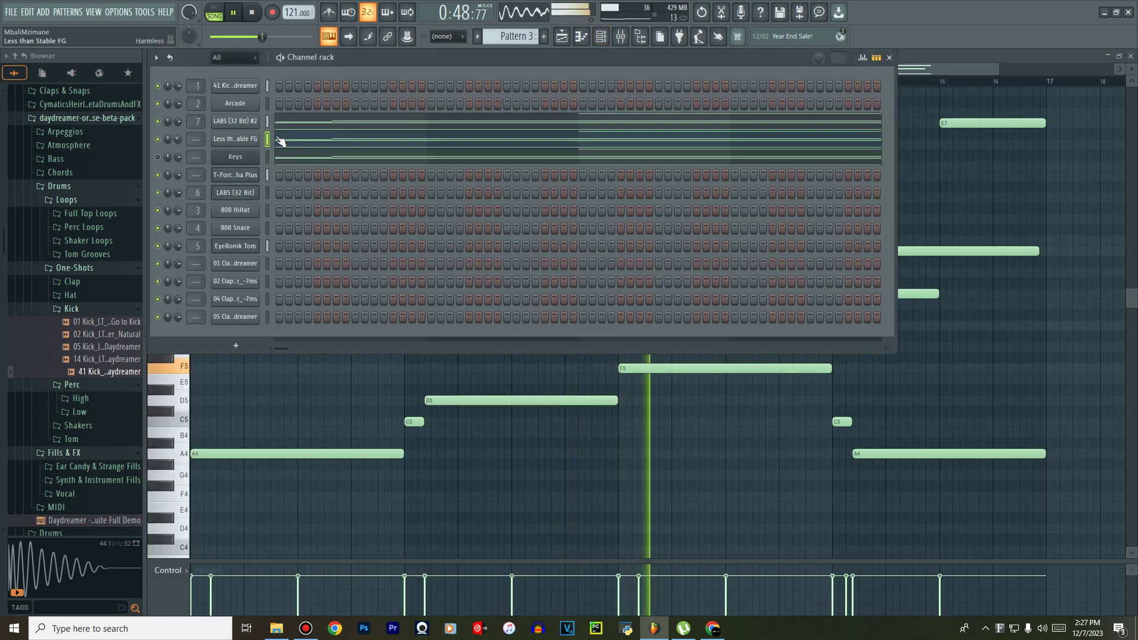
click(317, 140)
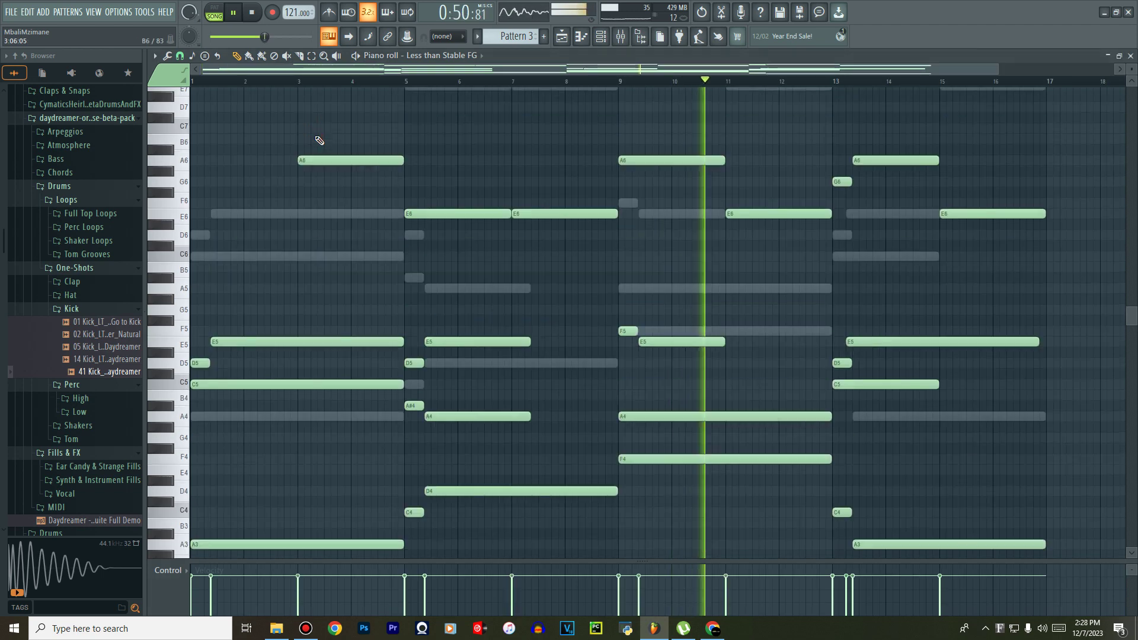
scroll(320, 140, down, 1)
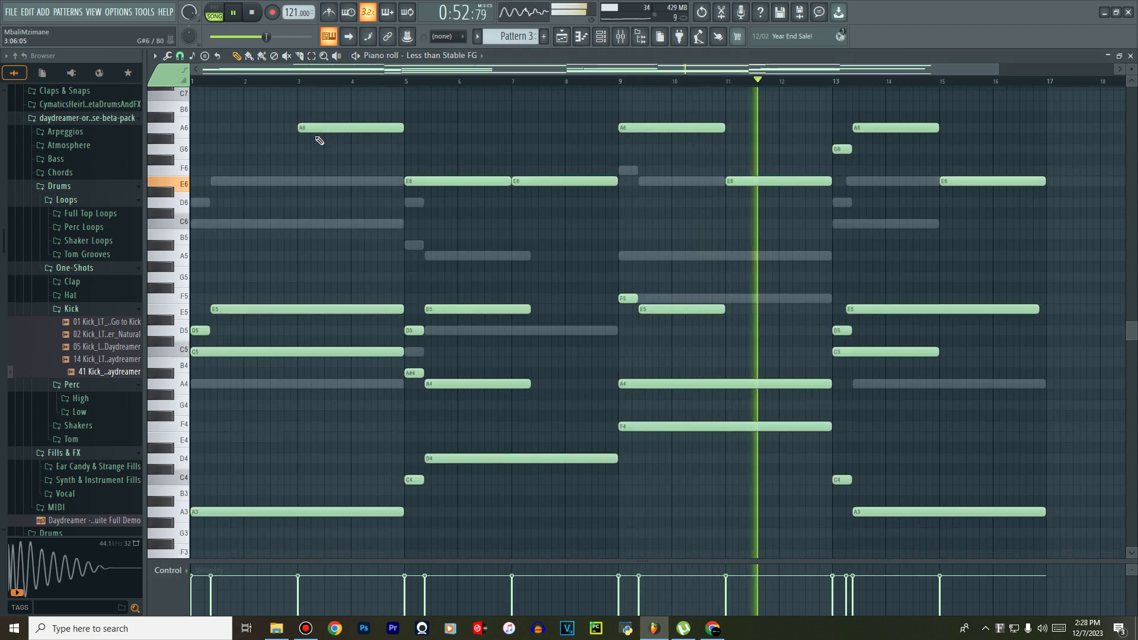
Delete the upper melody notes A6, E6 and G6 from the Less than Stable FG part, keeping the chords from F5 down.
scroll(320, 141, down, 4)
scroll(495, 105, up, 2)
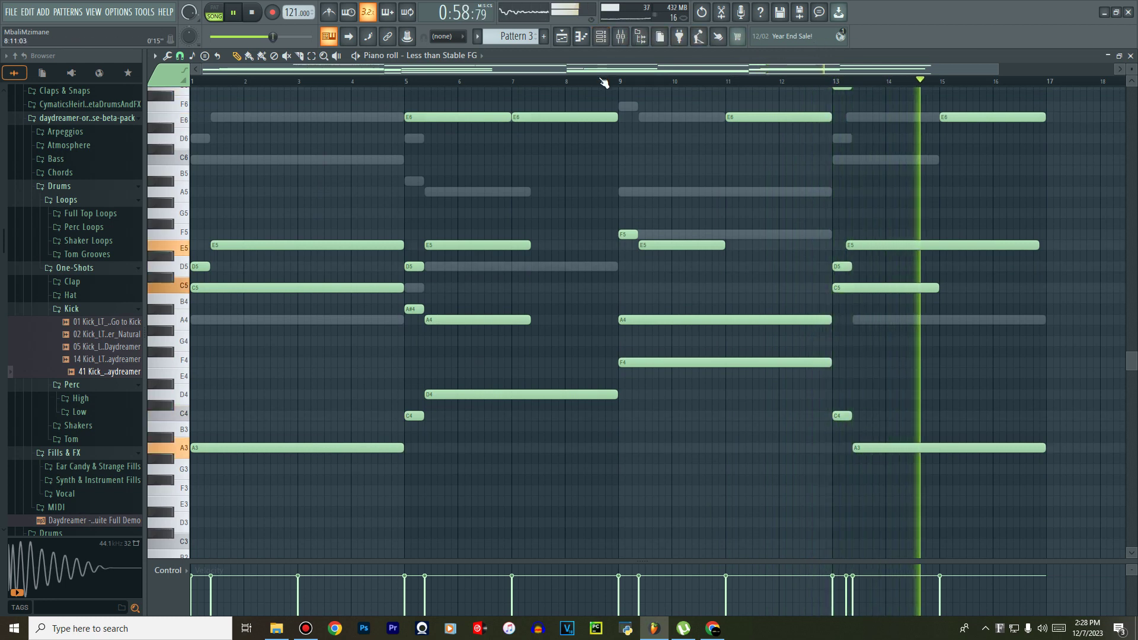
scroll(611, 89, down, 2)
scroll(670, 178, up, 5)
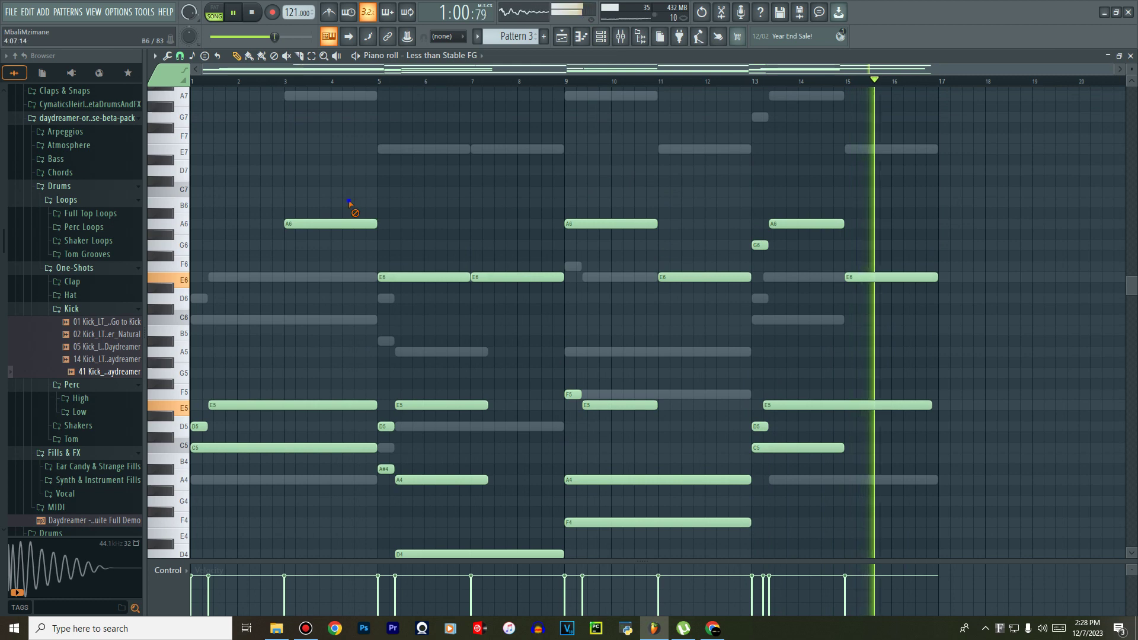
mouse_move(350, 204)
mouse_down()
mouse_move(382, 309)
mouse_move(624, 221)
mouse_move(497, 301)
mouse_move(663, 228)
mouse_move(777, 200)
mouse_move(706, 293)
mouse_up()
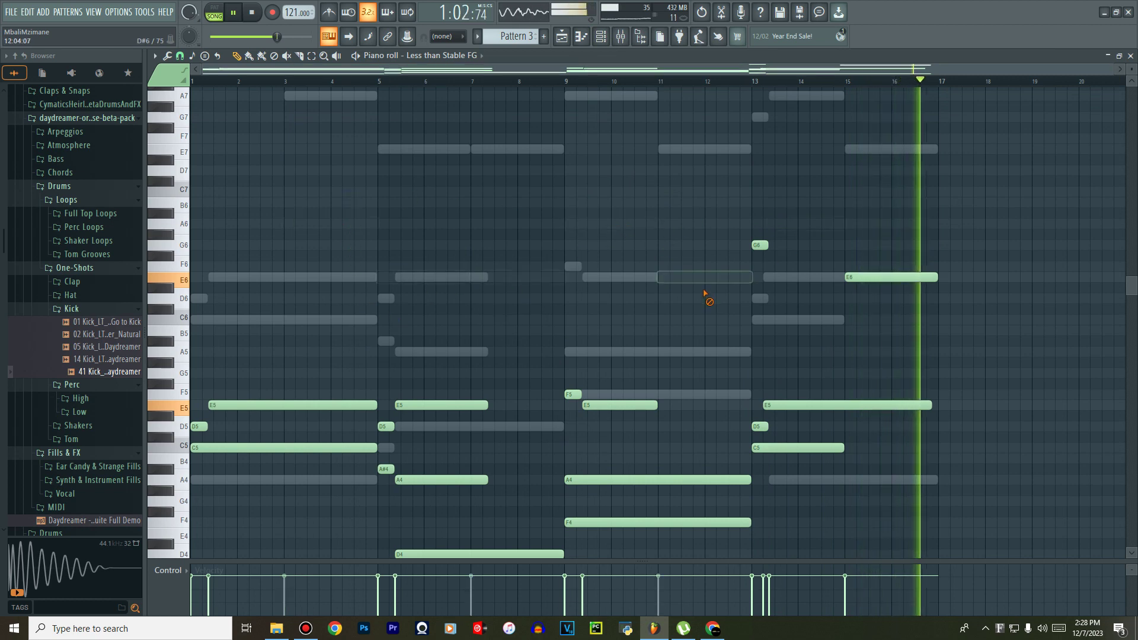
click(857, 278)
Examine the oscillator and modulation settings of the T-Force Alpha Plus synth, including the filter cutoff, and close its window.
key(F6)
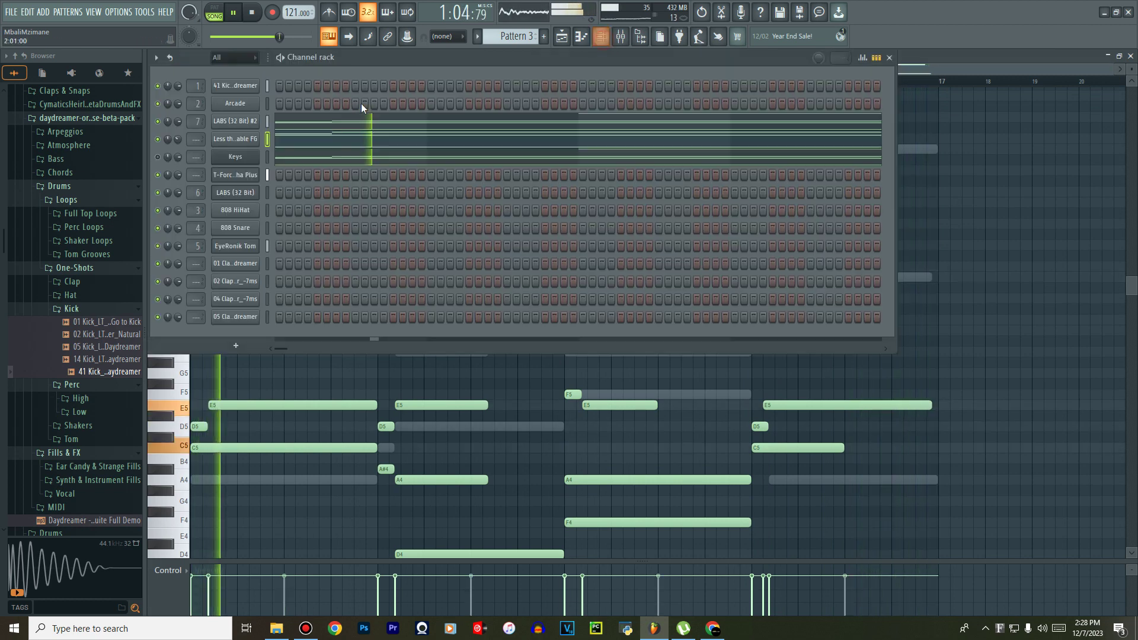
click(236, 180)
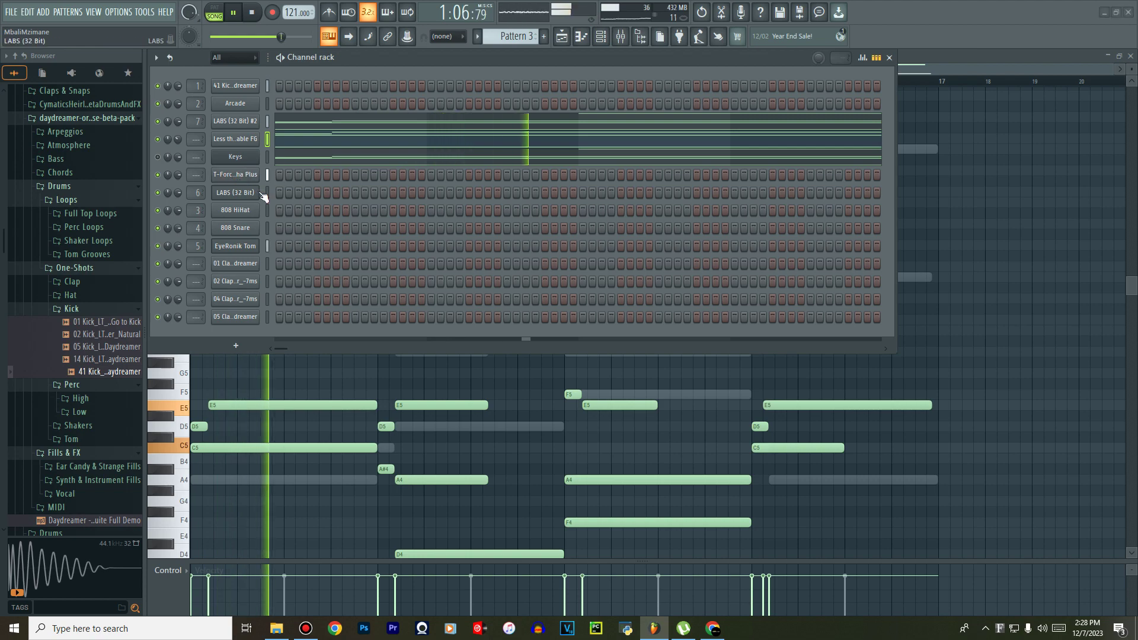
click(224, 177)
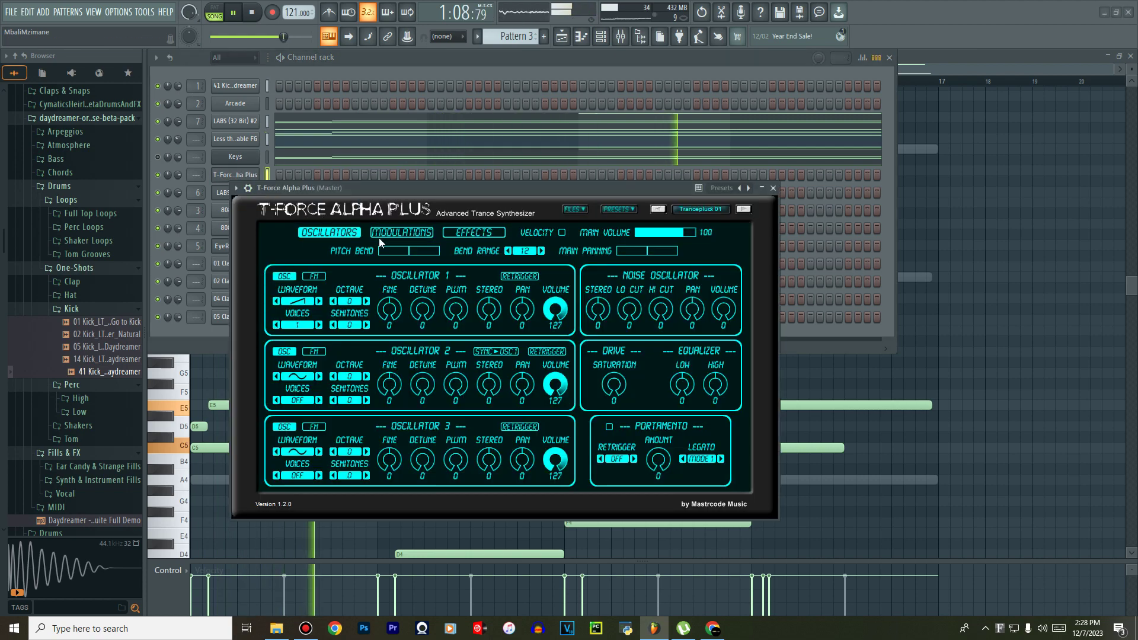
click(410, 236)
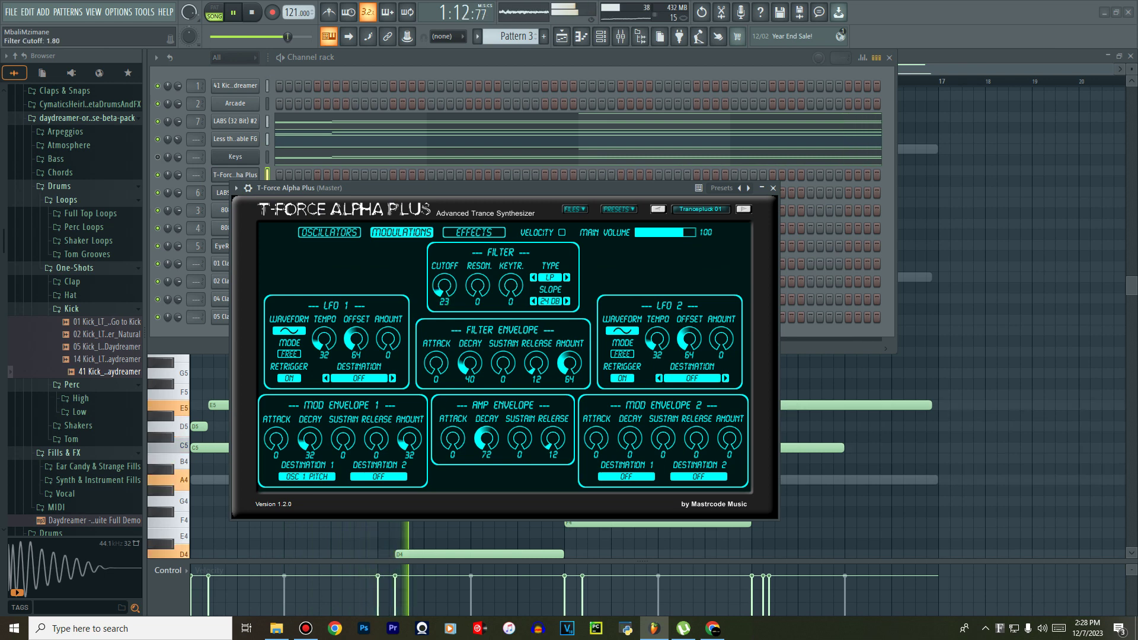
click(773, 188)
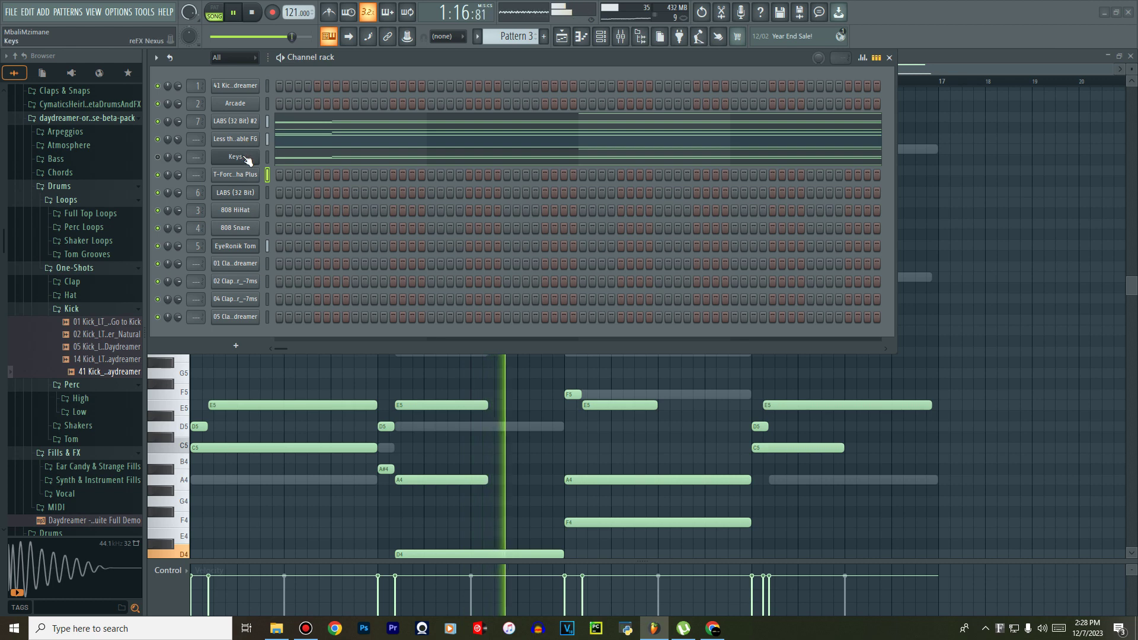
Unmute the Keys channel and review its Pattern 3 notes in the piano roll.
click(233, 140)
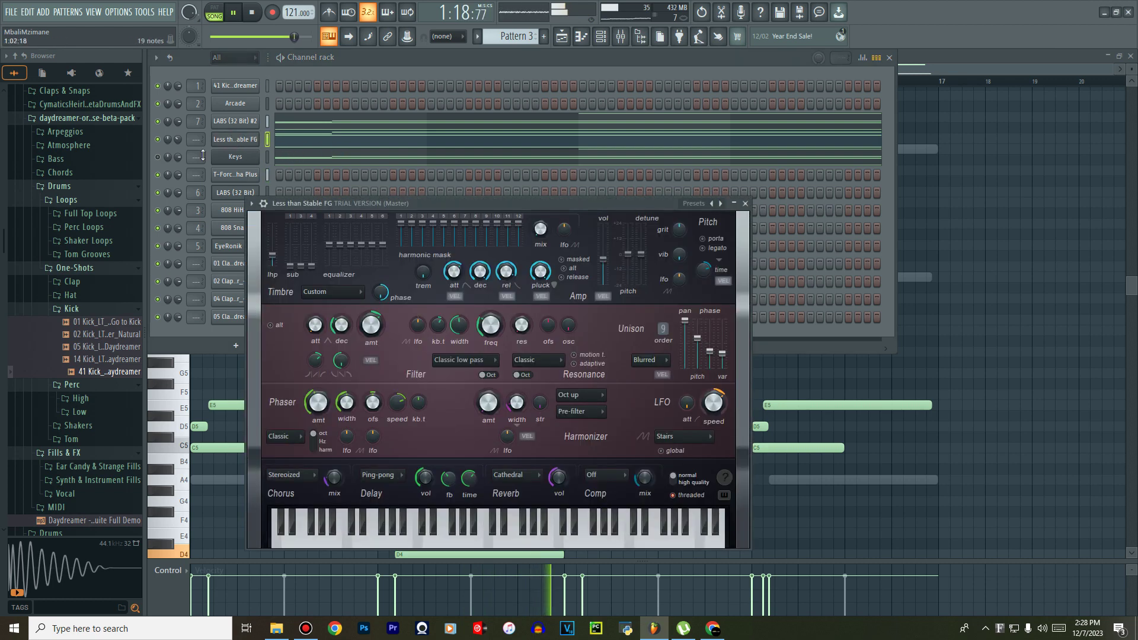
click(160, 157)
click(298, 152)
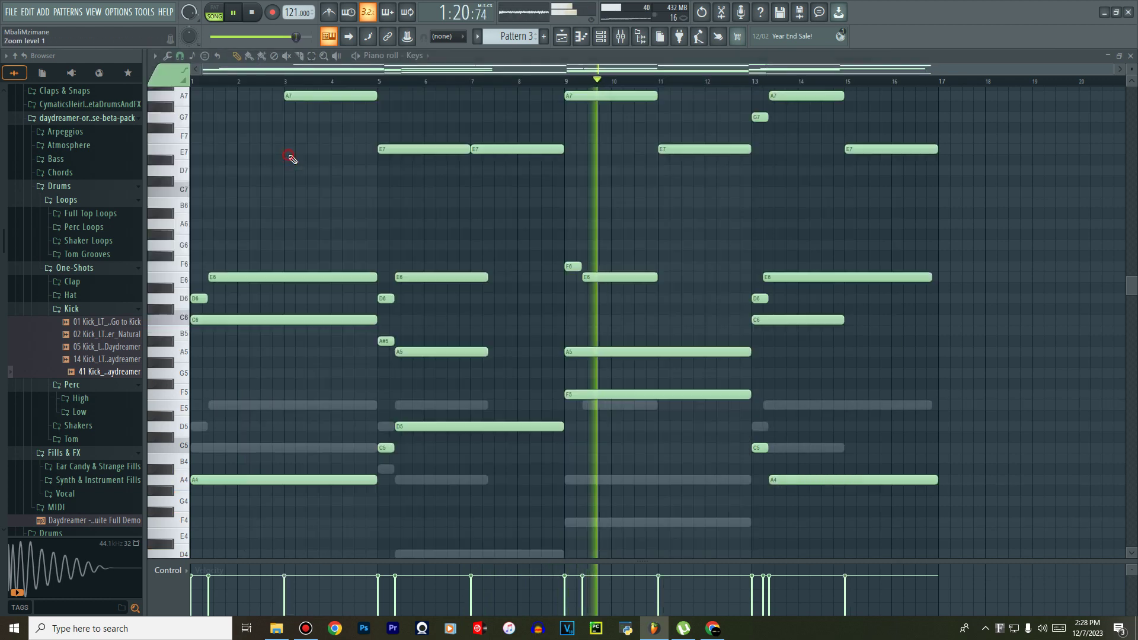
scroll(374, 288, up, 10)
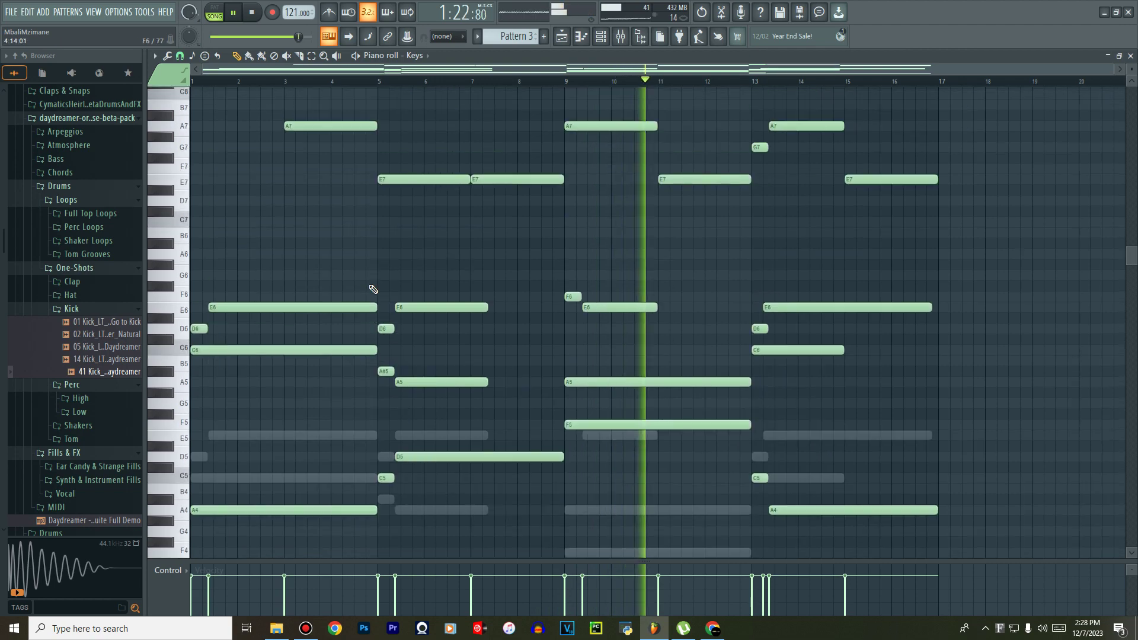
click(601, 37)
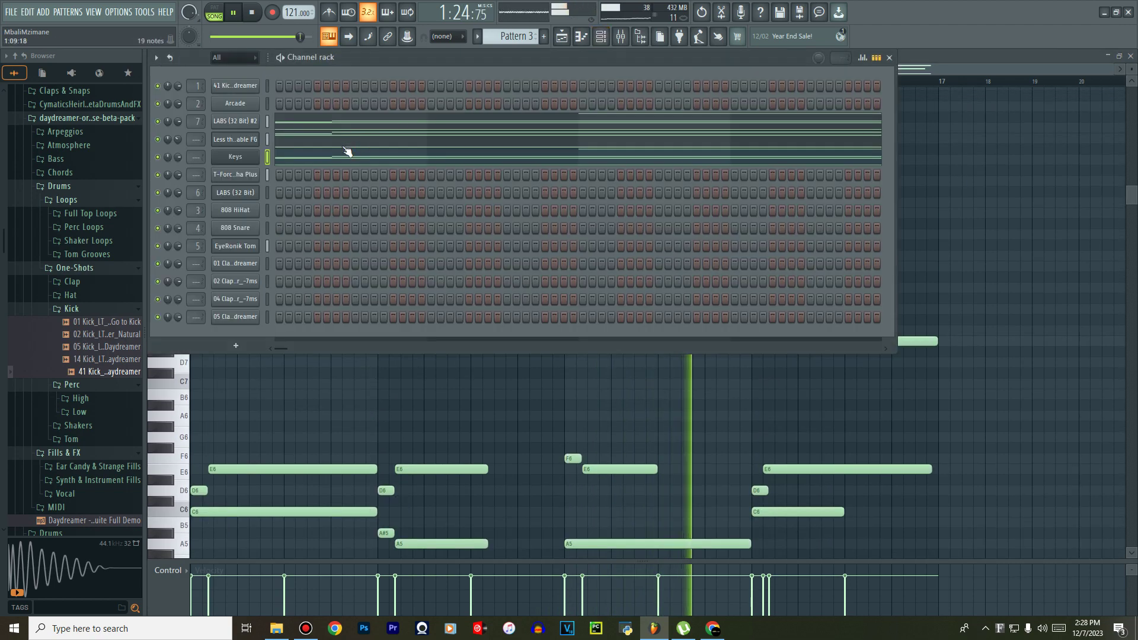
Remove the short notes at bars 1 and 5 and the bar 5 E5 from the Less than Stable FG part, and start the first E5 at bar 1.
click(330, 139)
scroll(554, 287, down, 5)
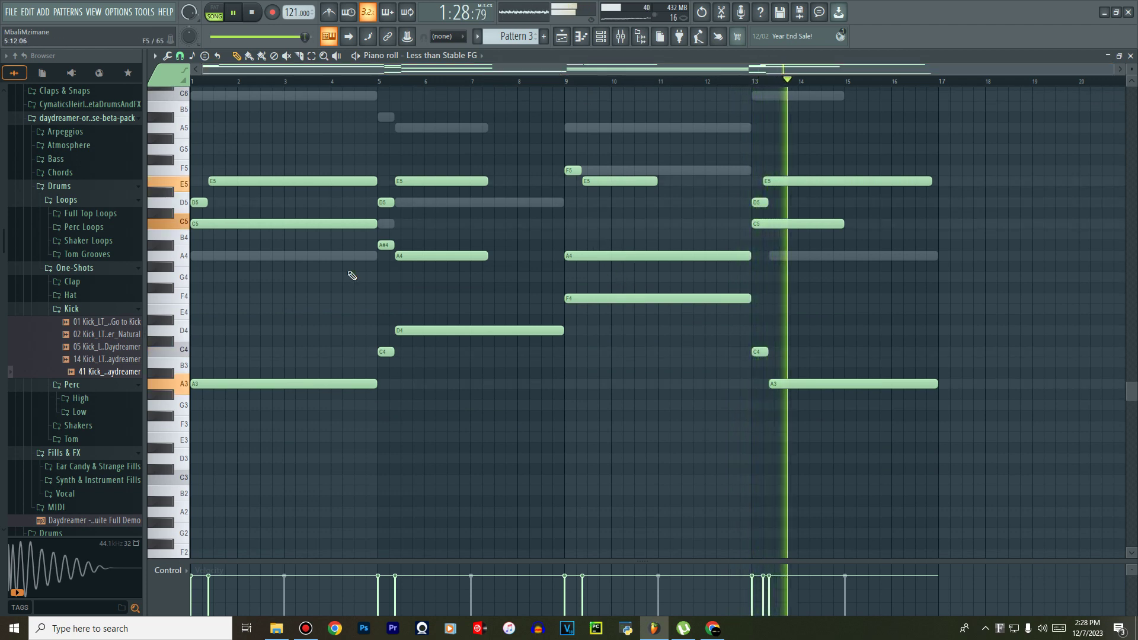
key(space)
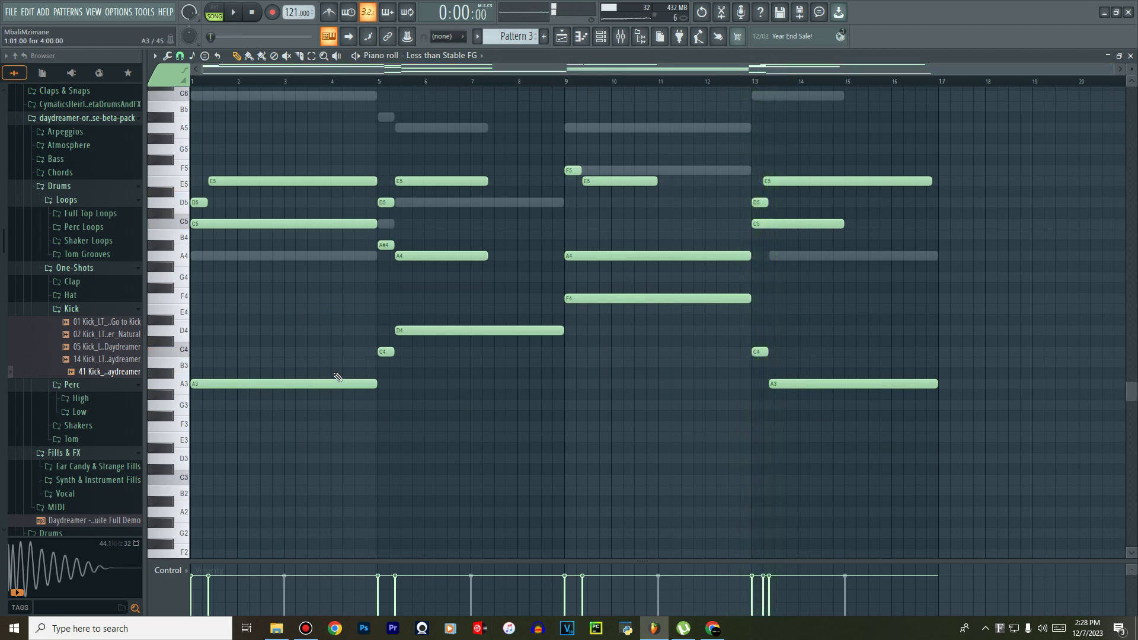
key(space)
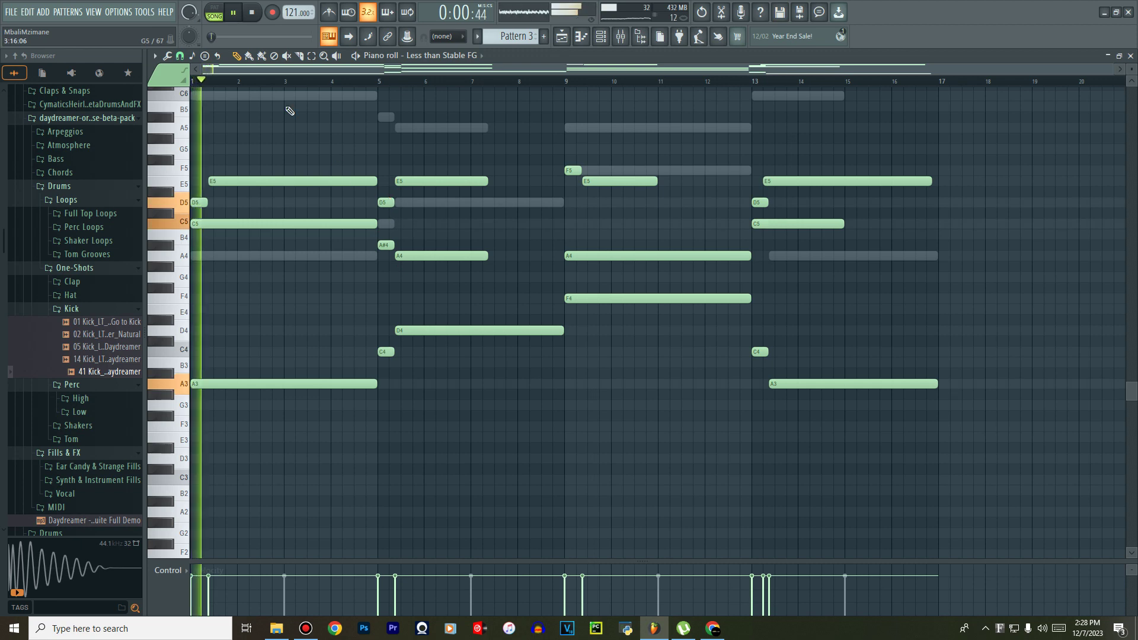
right_click(201, 203)
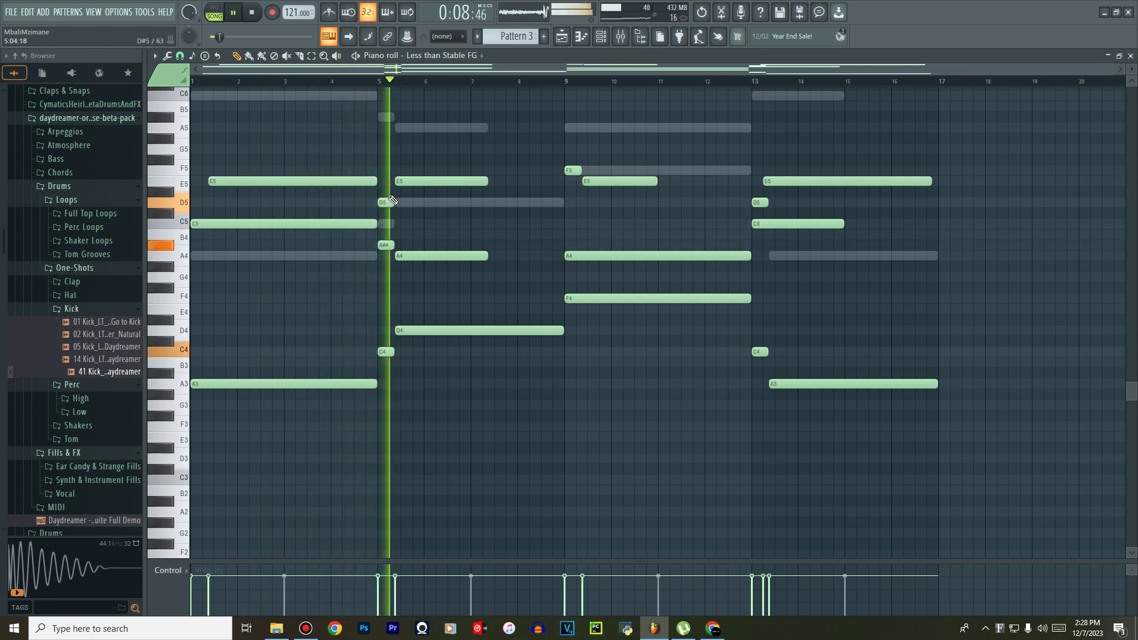
key(space)
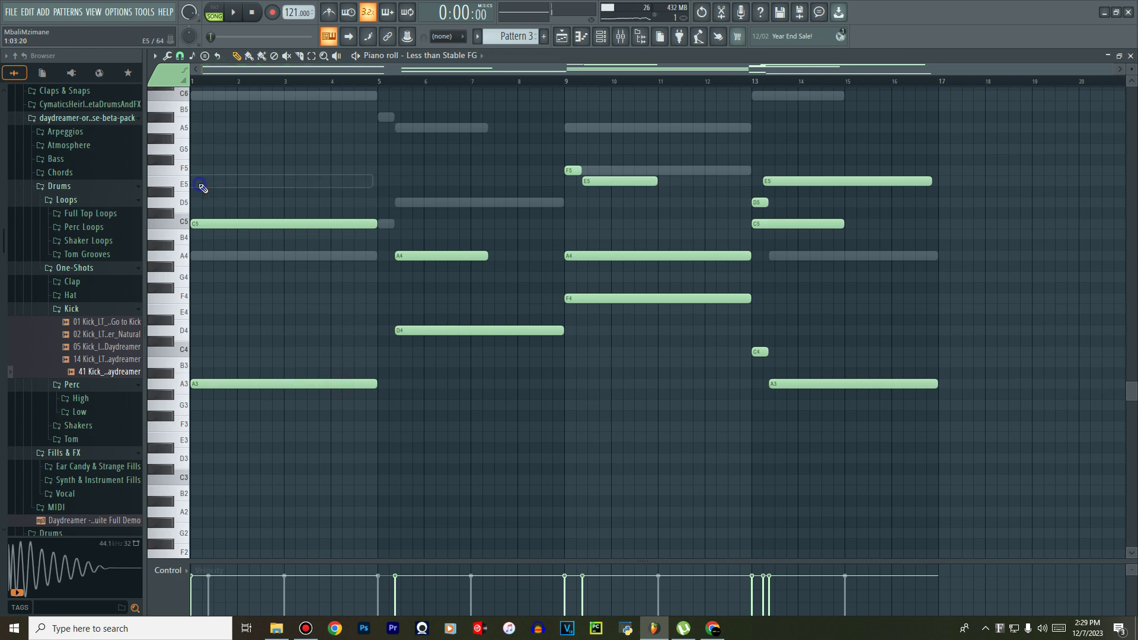
Play Pattern 3 alone with LABS (32 Bit) #2 muted and make the second pad chord D4, A4 and D5, held from bar 5 to bar 9.
key(space)
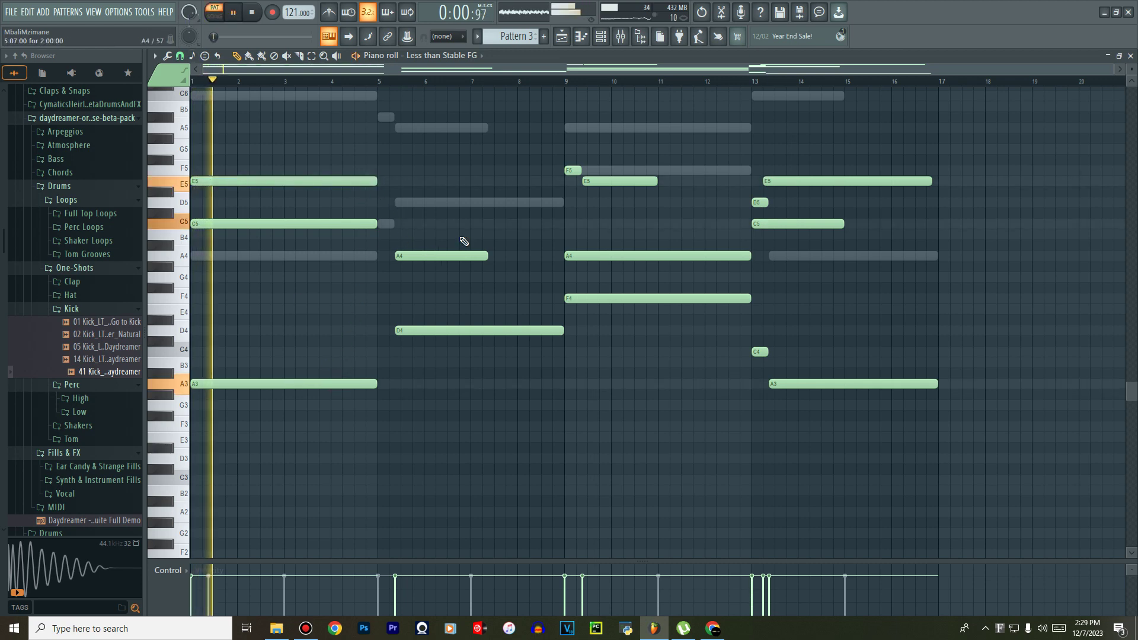
click(600, 36)
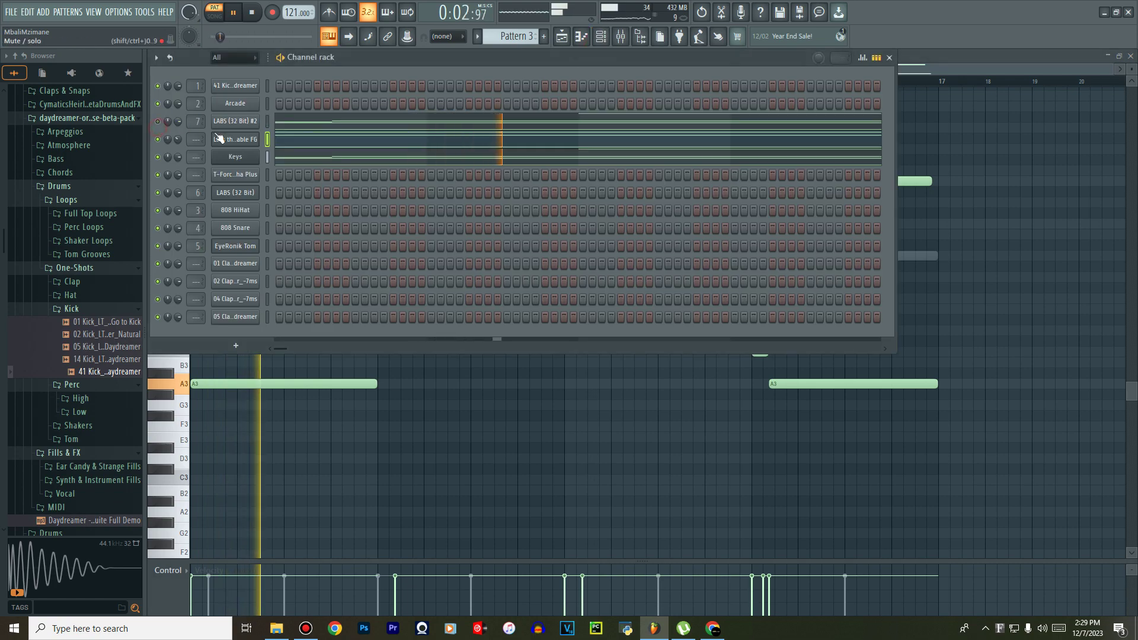
click(373, 144)
click(373, 145)
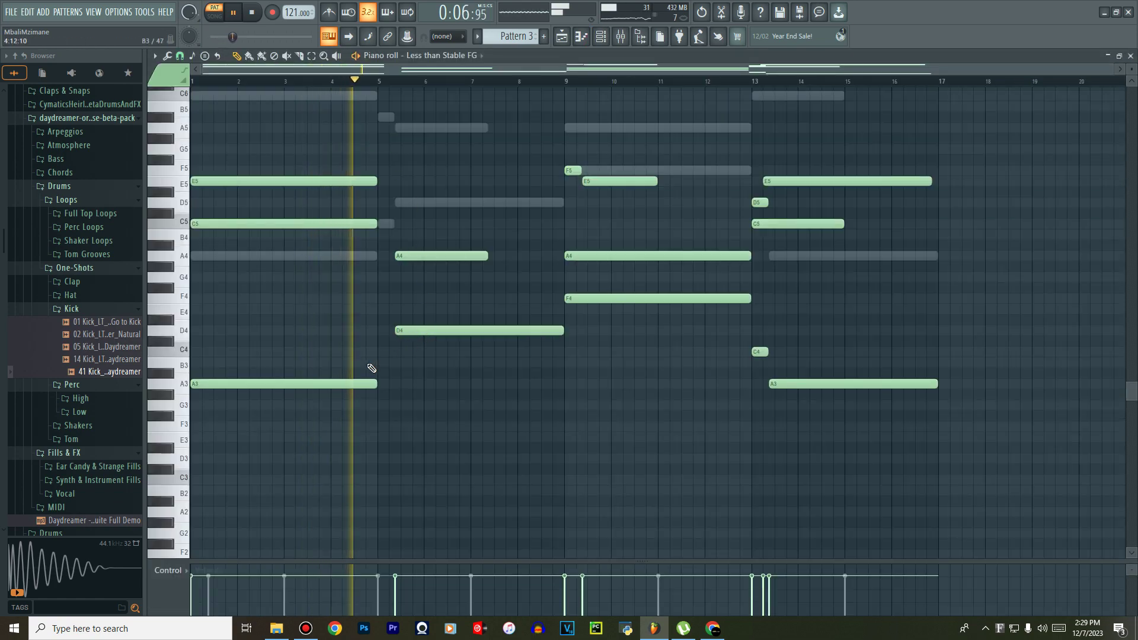
key(space)
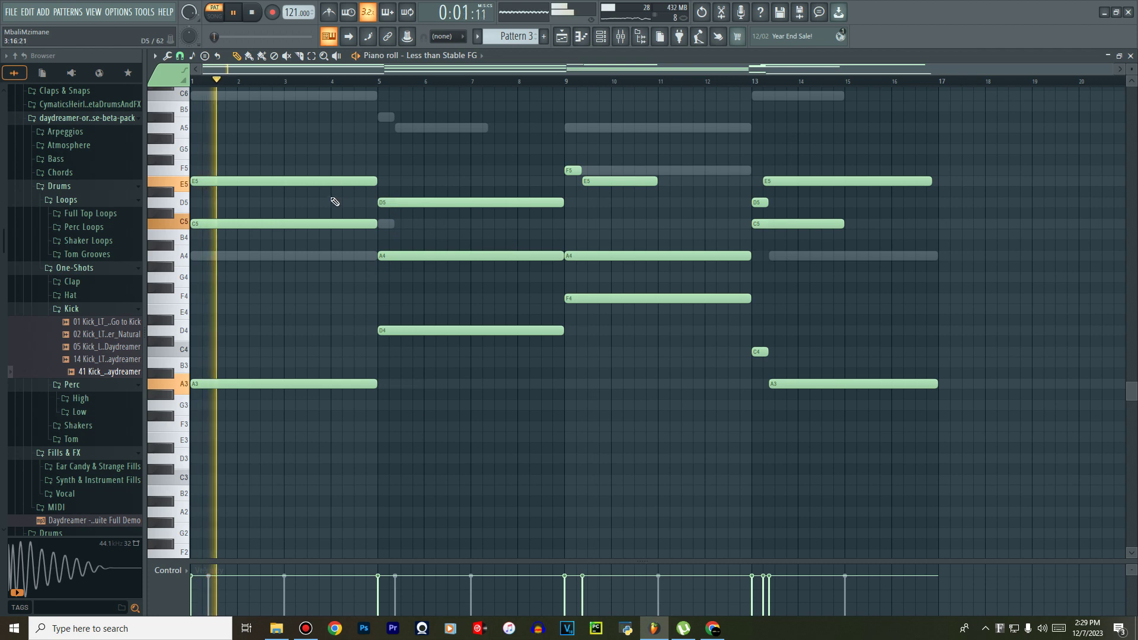
Move the four-bar D5 note at bar 5 up to E5 and place a new four-bar D5 note below it.
click(184, 185)
drag(433, 202, 414, 183)
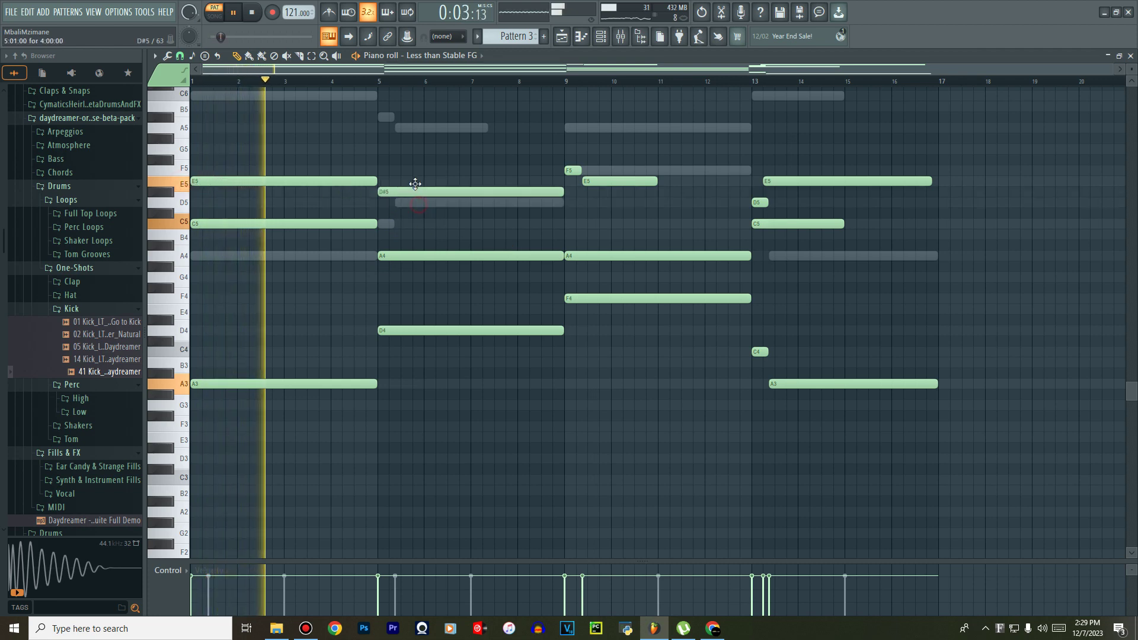
click(397, 202)
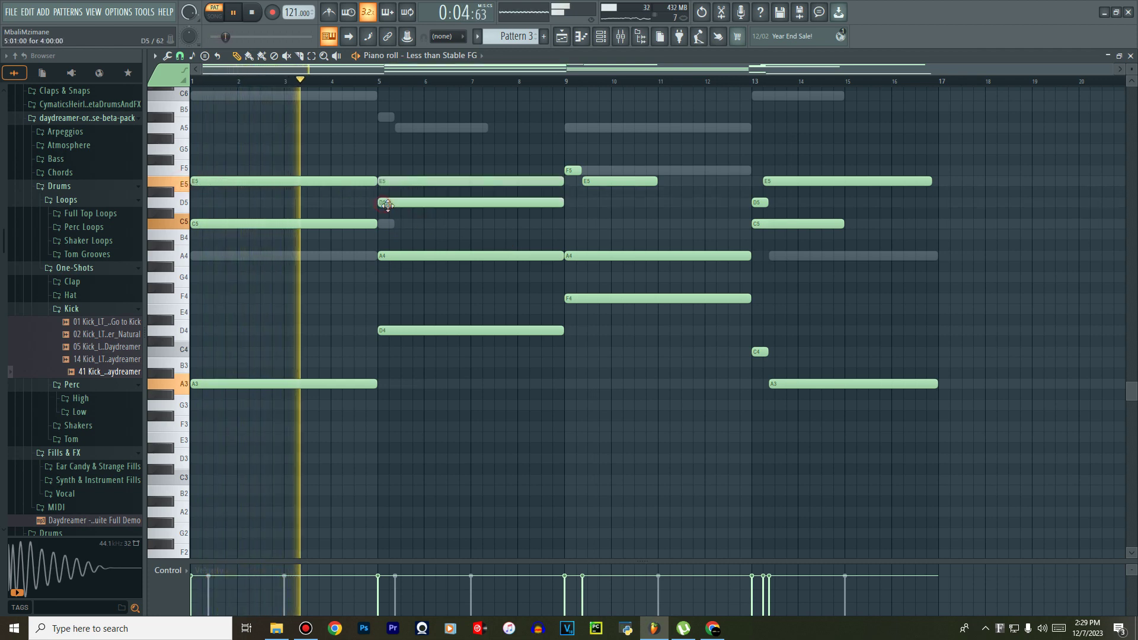
Replace the short F5 and E5 notes at bar 9 with four-bar F5 and E5 notes.
right_click(572, 171)
right_click(596, 181)
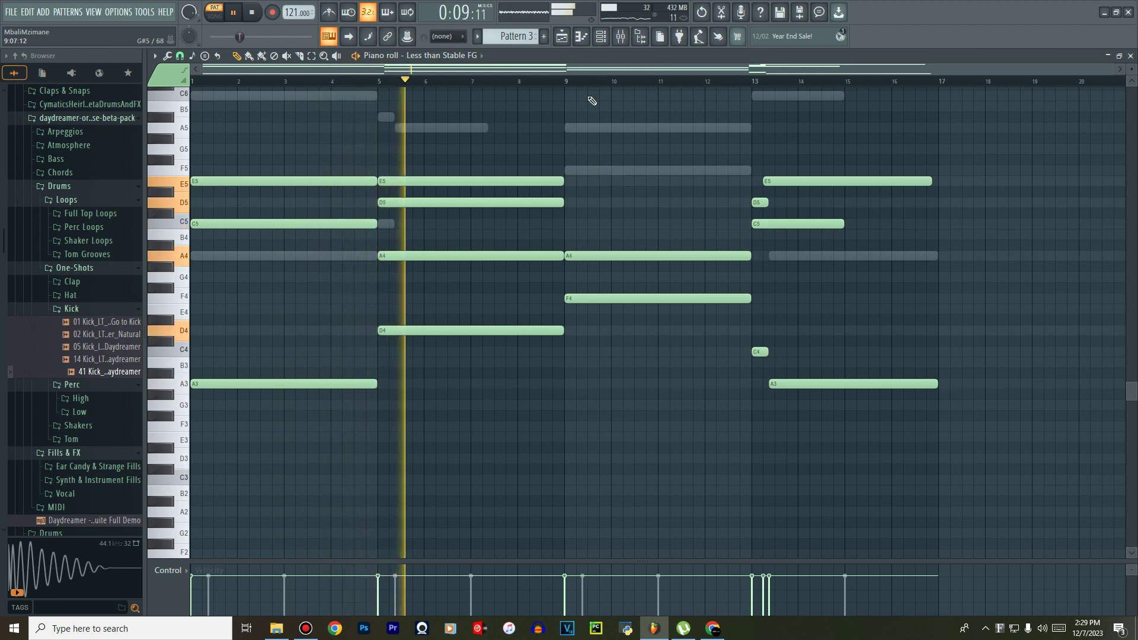
click(600, 36)
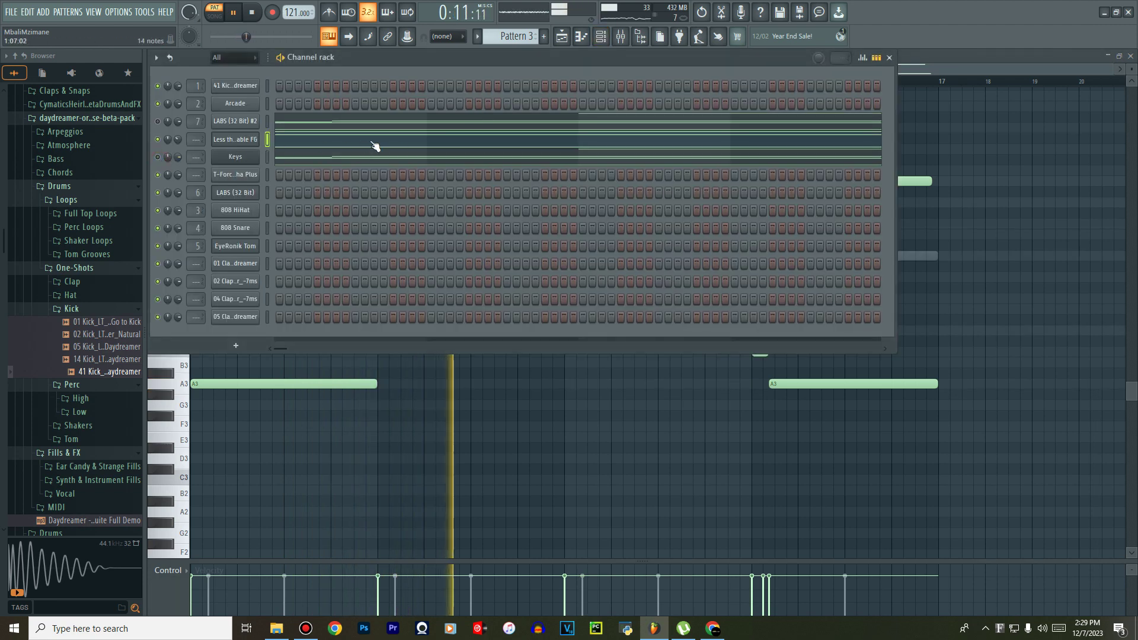
click(391, 146)
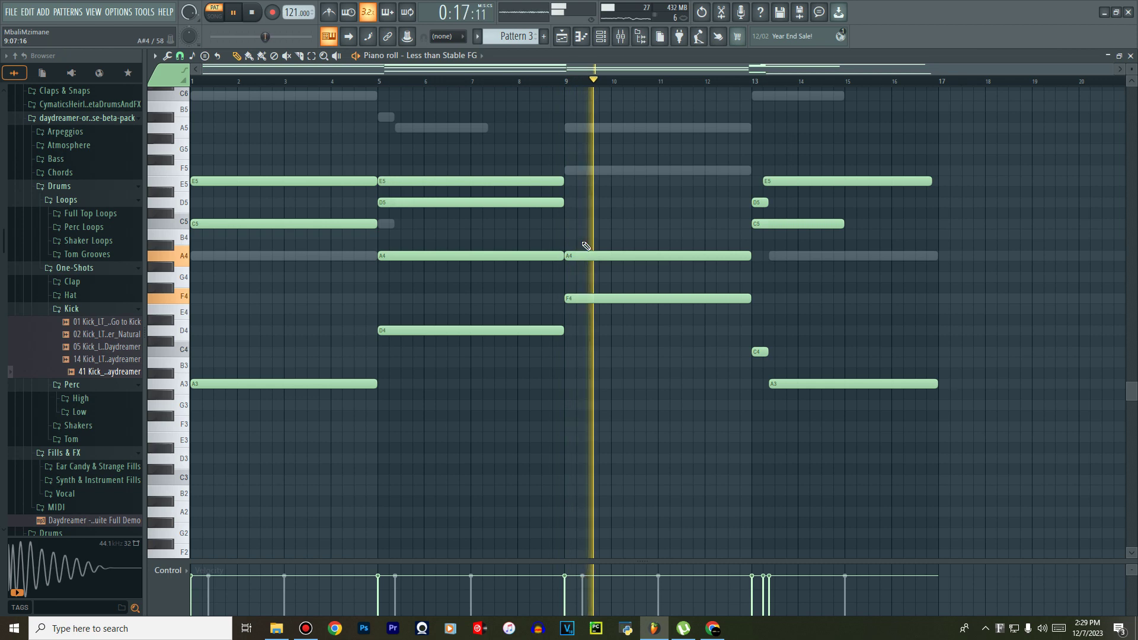
drag(575, 208, 568, 165)
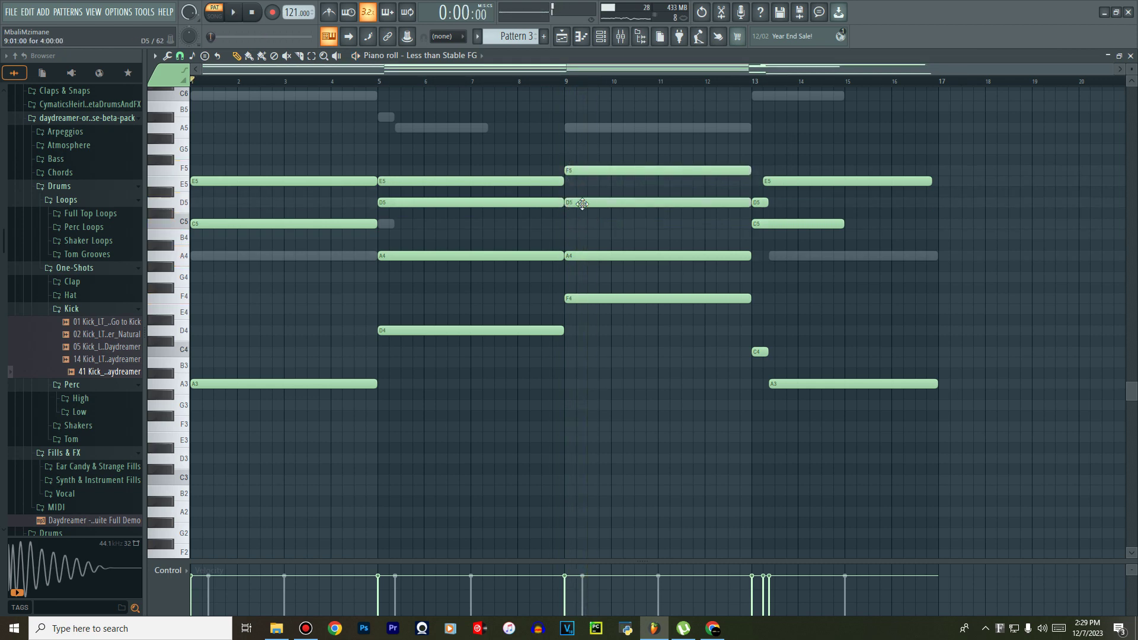
drag(582, 204, 581, 179)
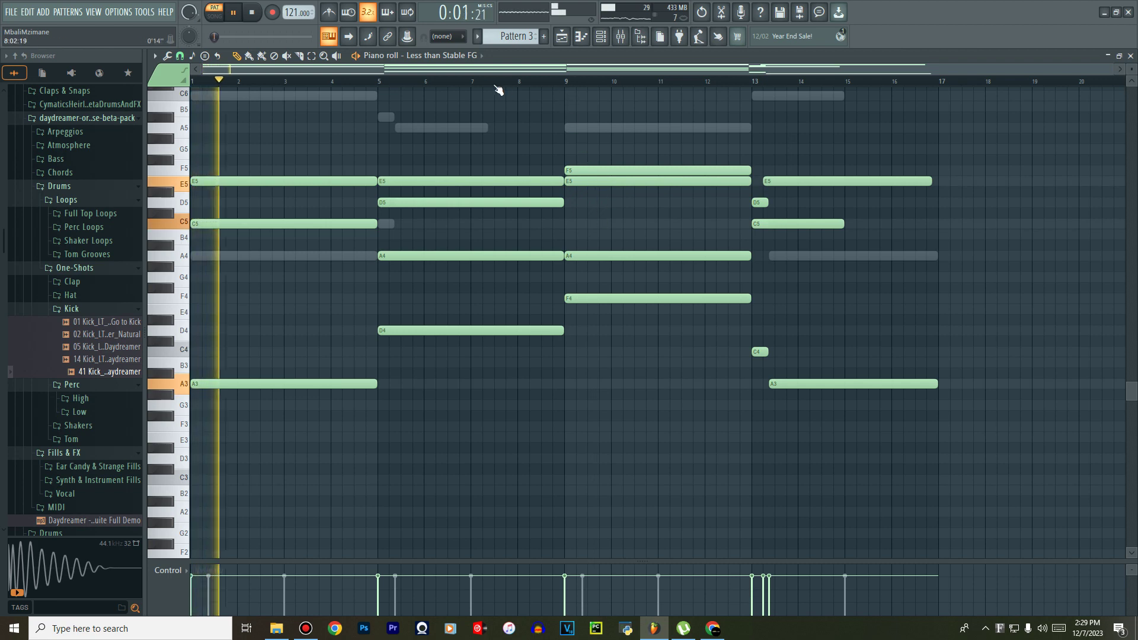
Replace the short C4 and the late A3 note at bar 13 with one four-bar A3 note starting on the bar.
click(380, 81)
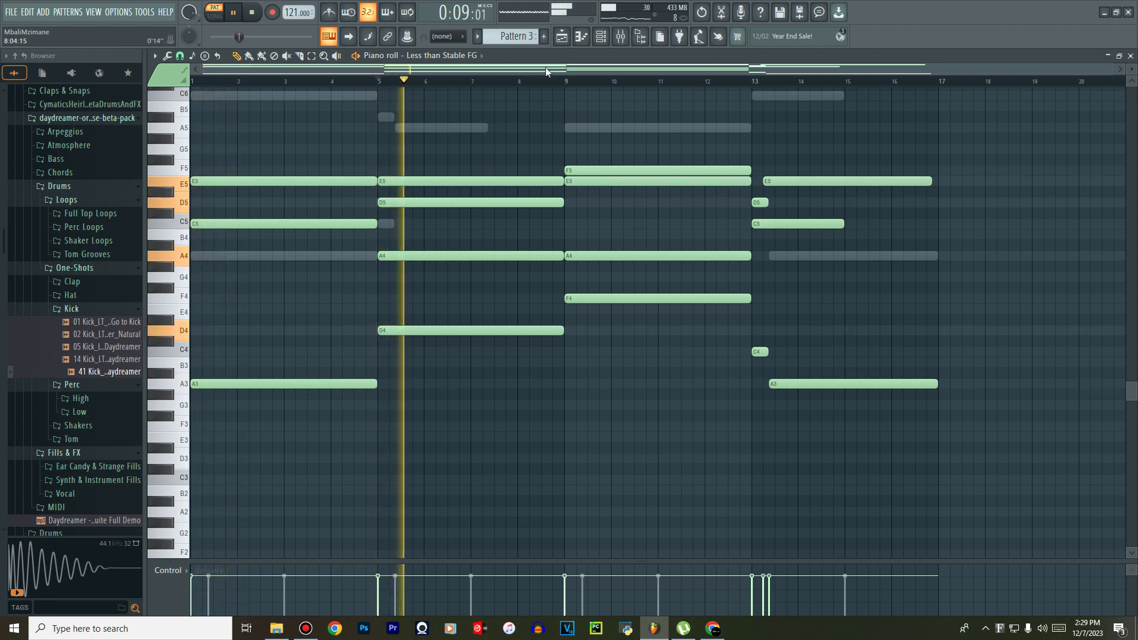
drag(543, 69, 635, 69)
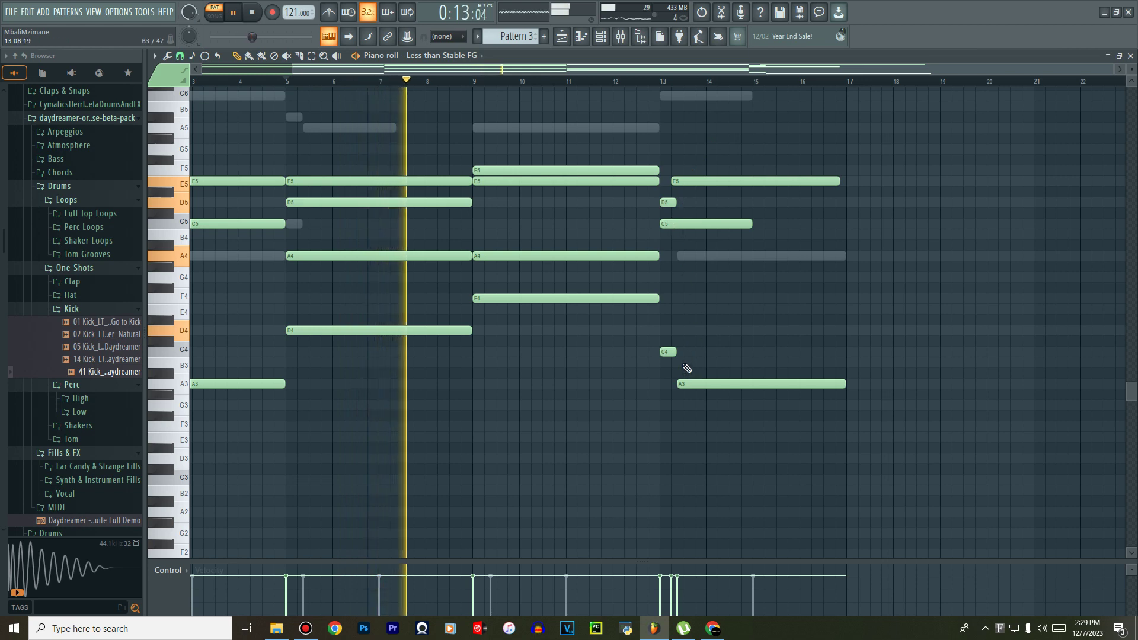
right_click(667, 351)
right_click(679, 385)
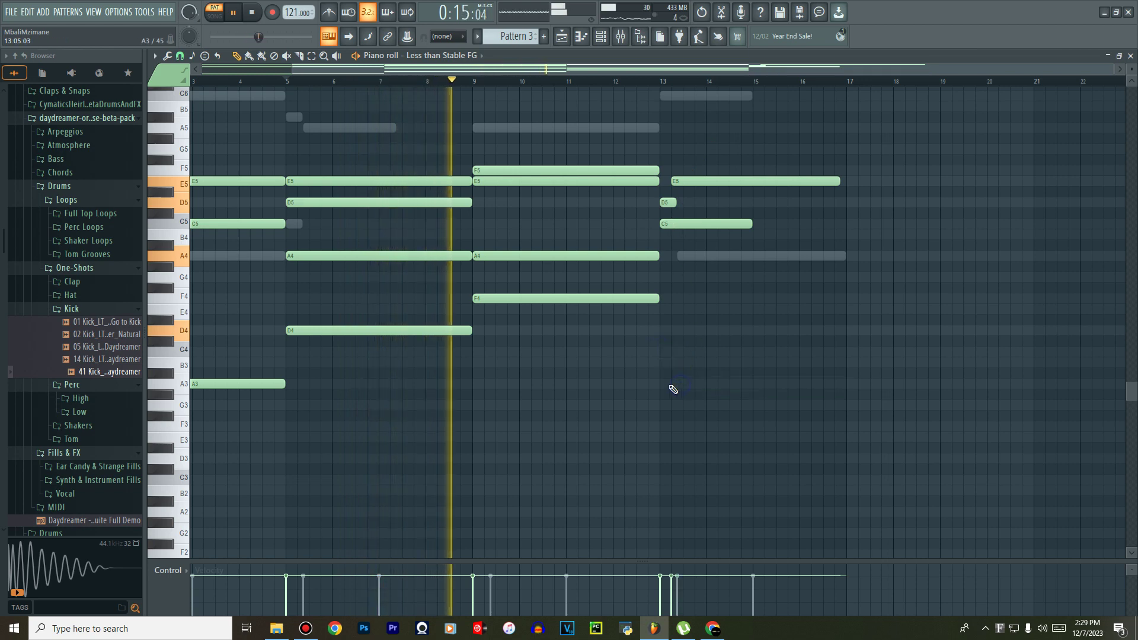
click(663, 384)
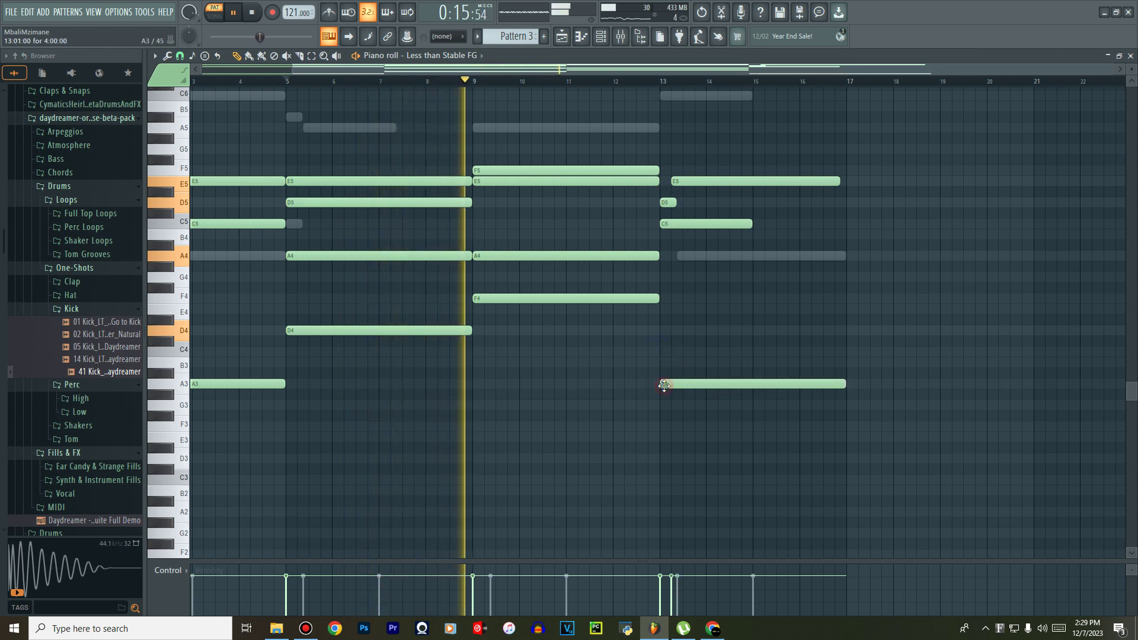
Replace the upper notes at bar 13 with four-bar C5 and E5 notes, remove the short D5, and add a four-bar A4.
right_click(668, 224)
click(663, 223)
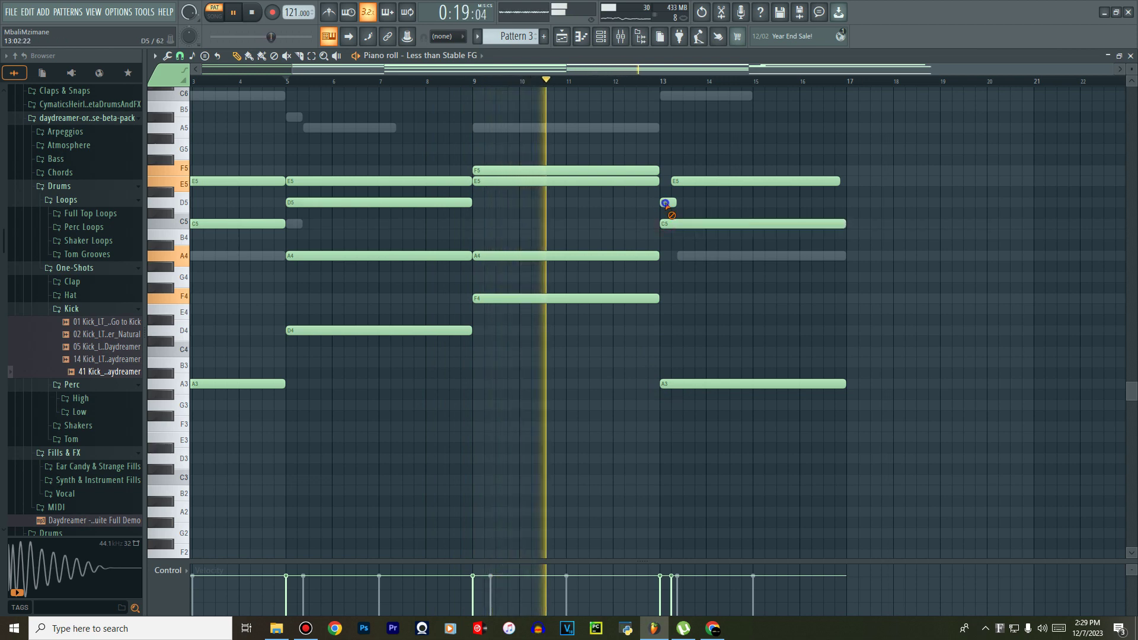
right_click(675, 182)
click(664, 181)
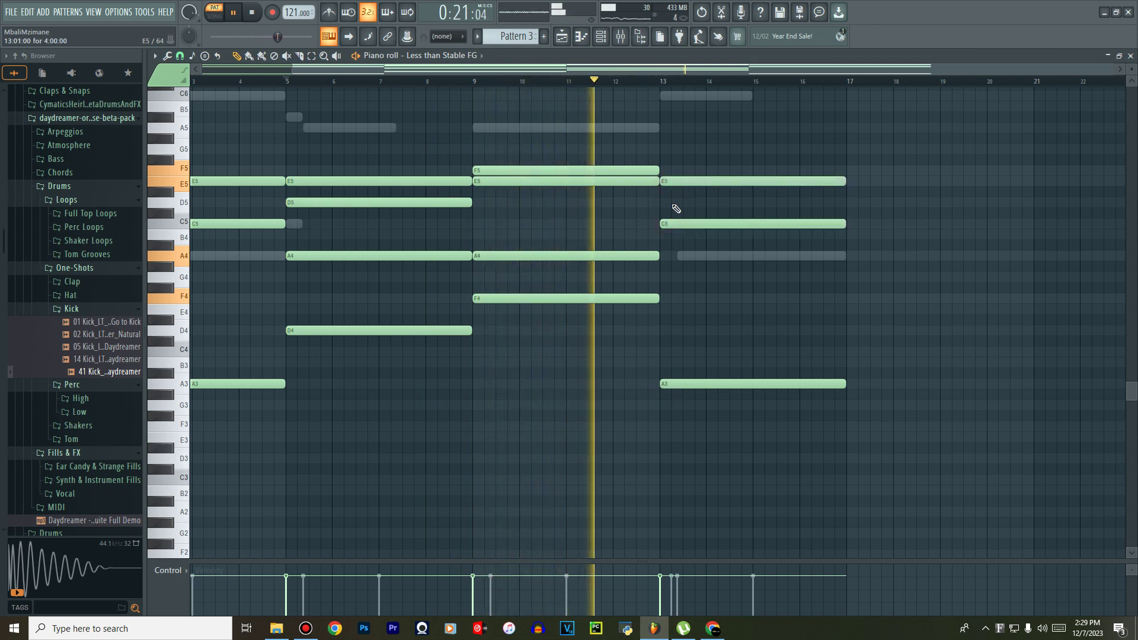
click(665, 256)
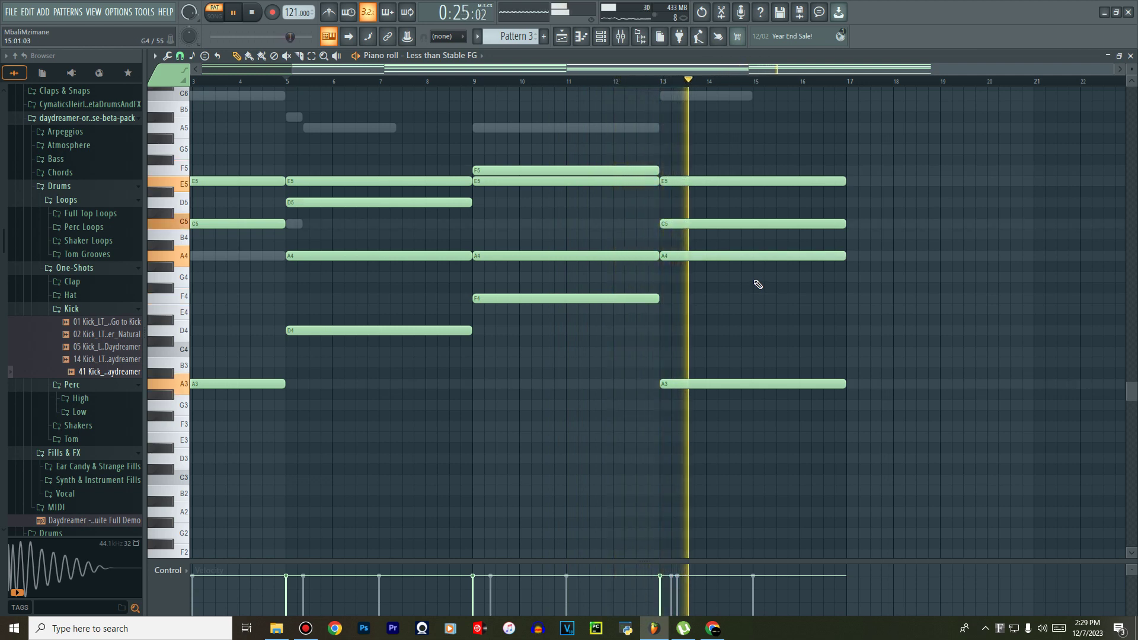
Add a four-bar A4 note to the chord at bar 1 and play back the pattern.
drag(639, 69, 524, 69)
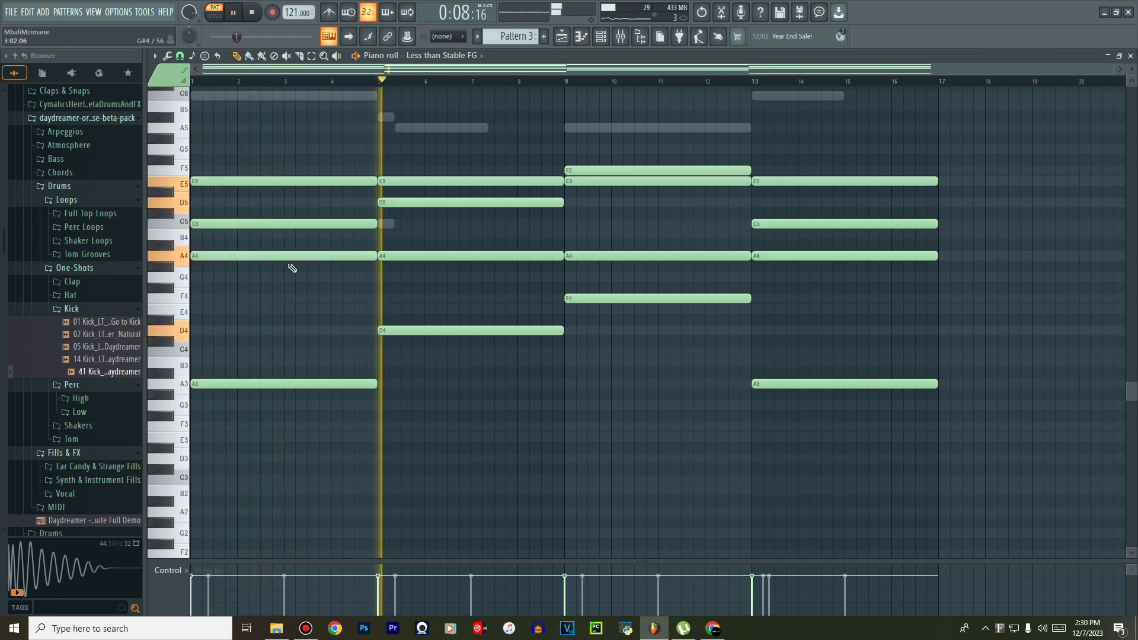
key(space)
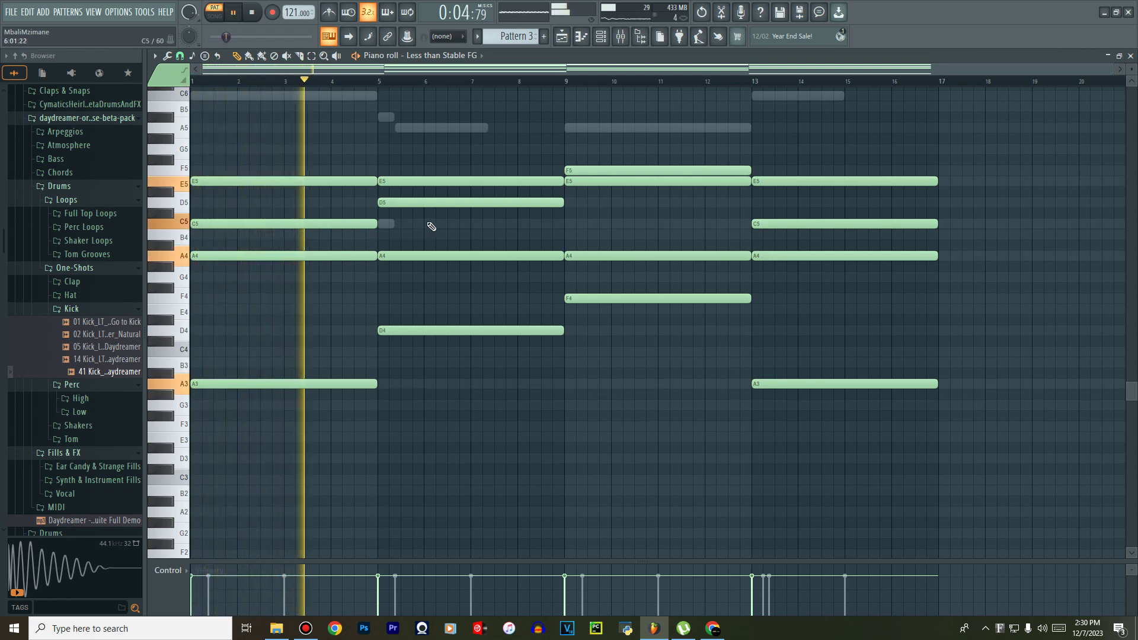
click(186, 461)
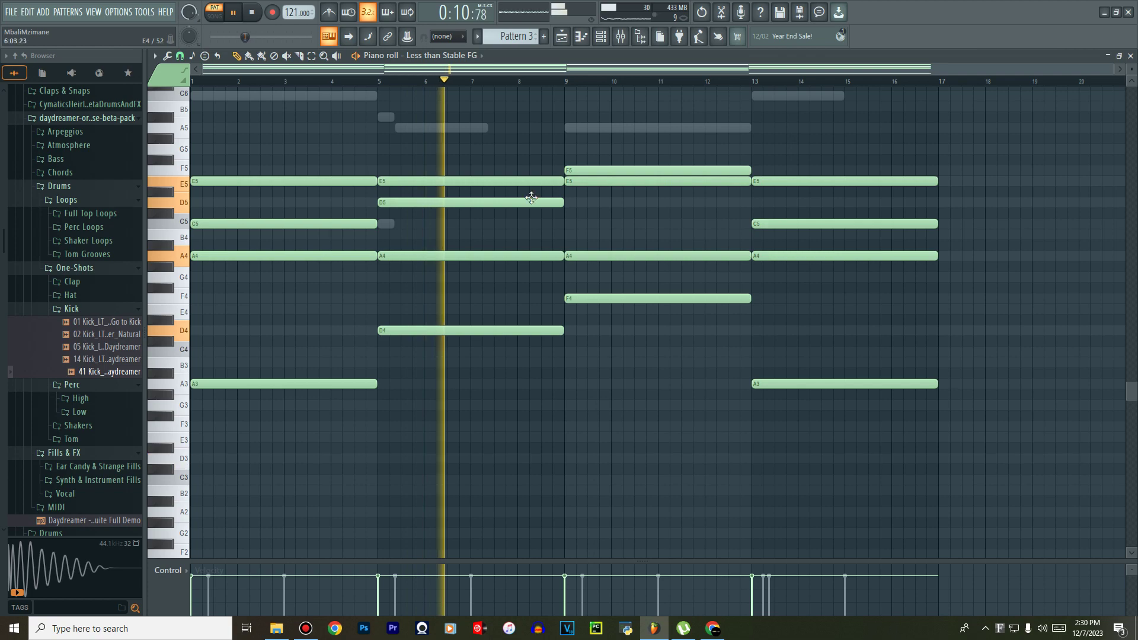
Insert a Spire-1.5 channel above Less than Stable FG and load its Deep Bass preset.
key(F6)
right_click(247, 142)
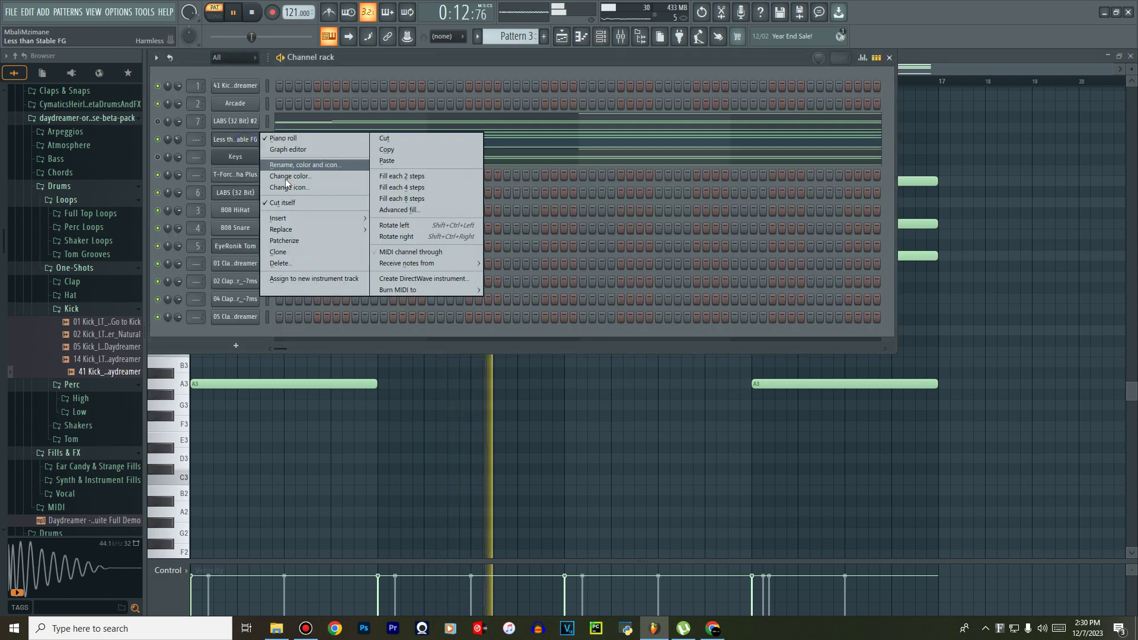
mouse_move(297, 220)
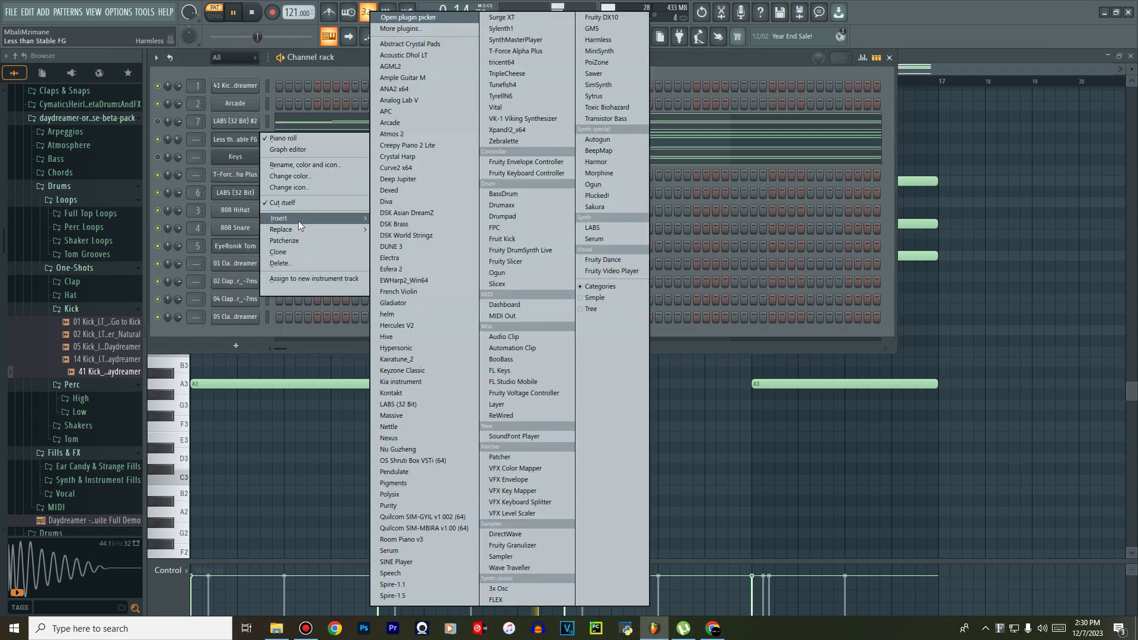
key(s)
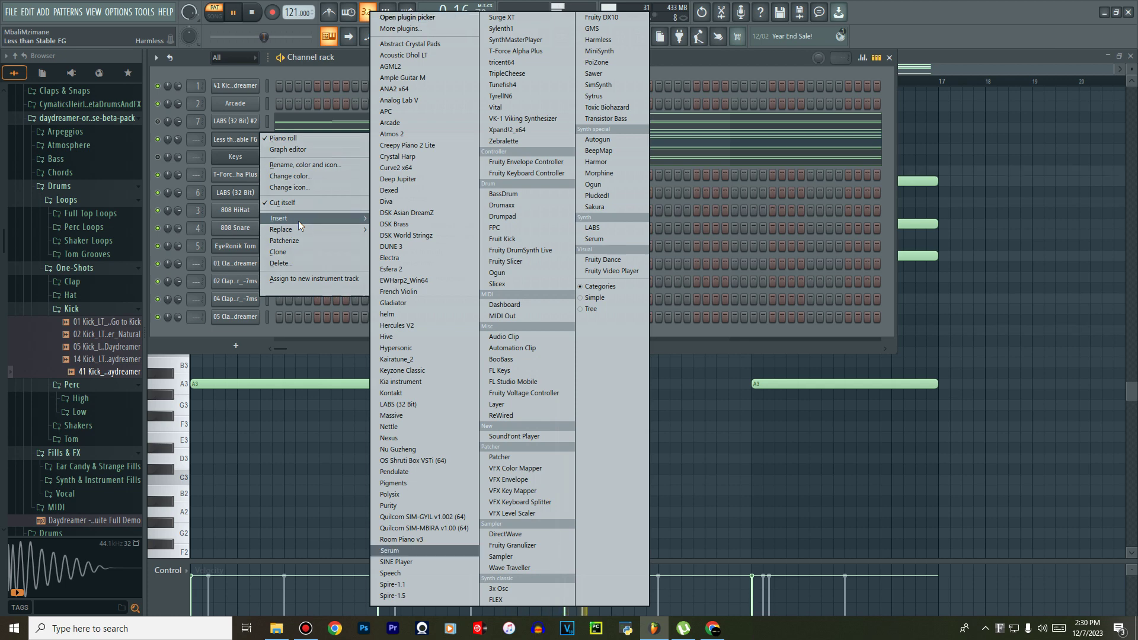
key(p)
key(Return)
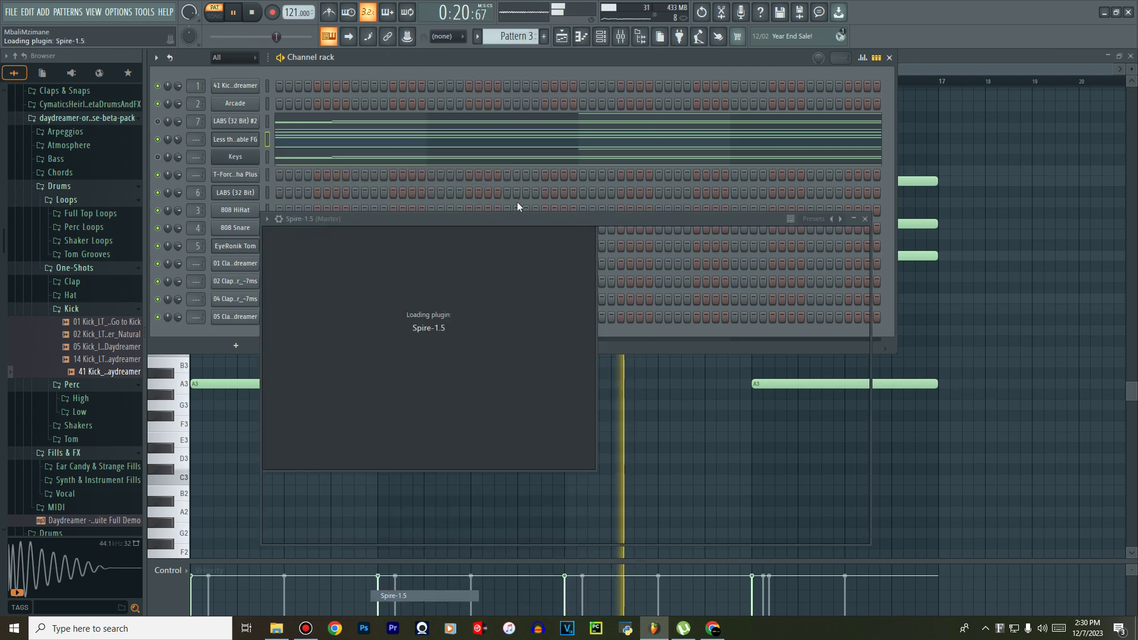
click(832, 220)
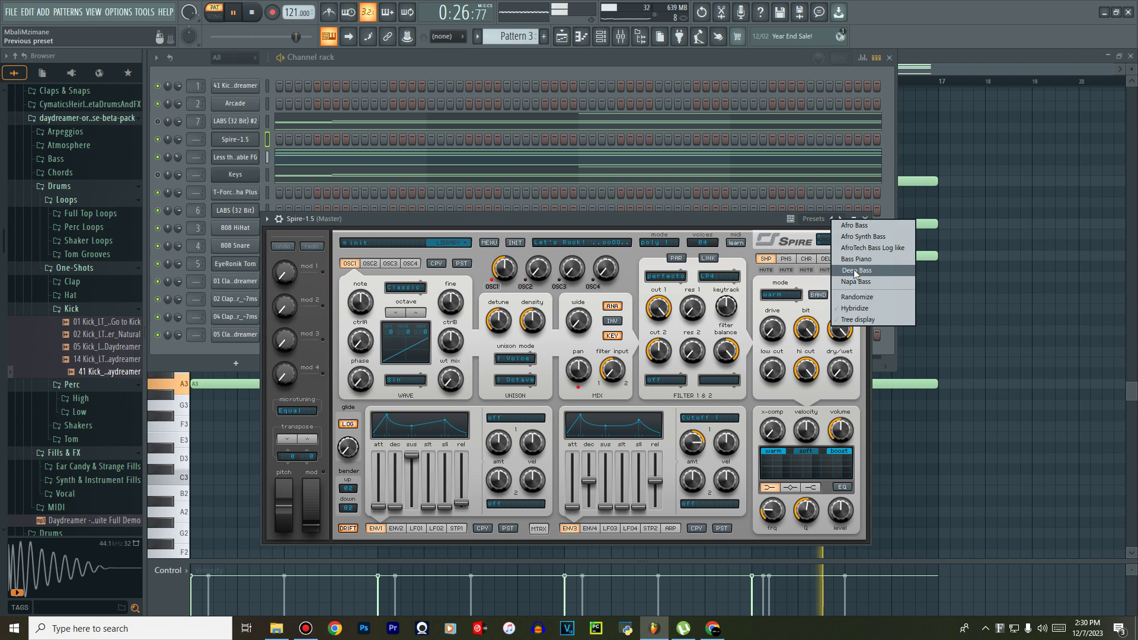
click(856, 271)
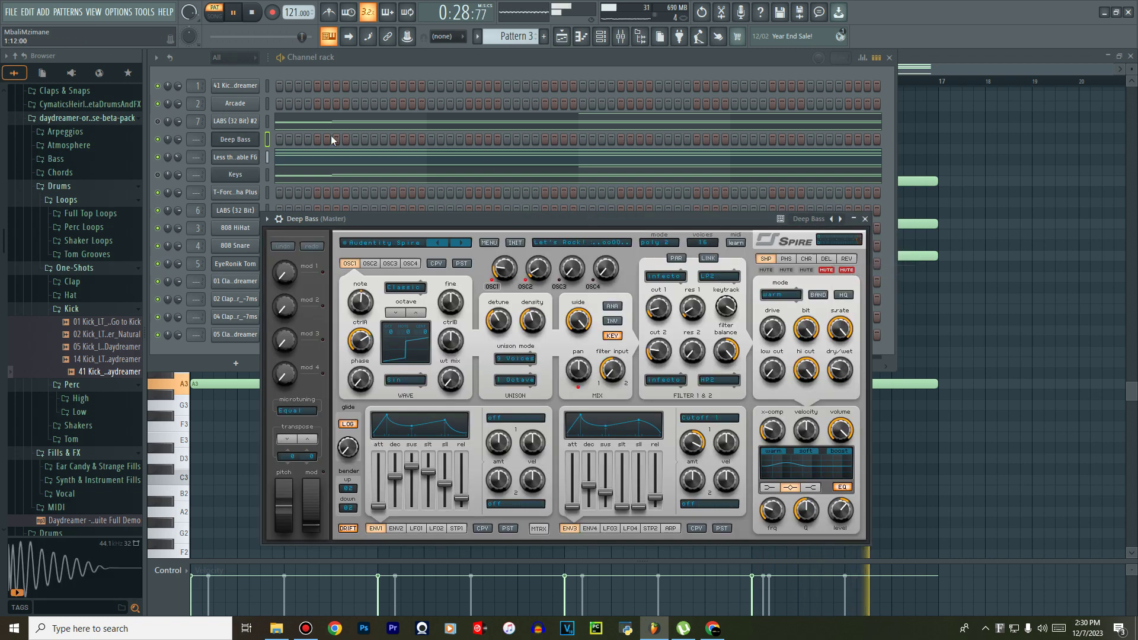
Paste the copied notes into the Deep Bass channel and open its piano roll.
right_click(331, 140)
click(442, 152)
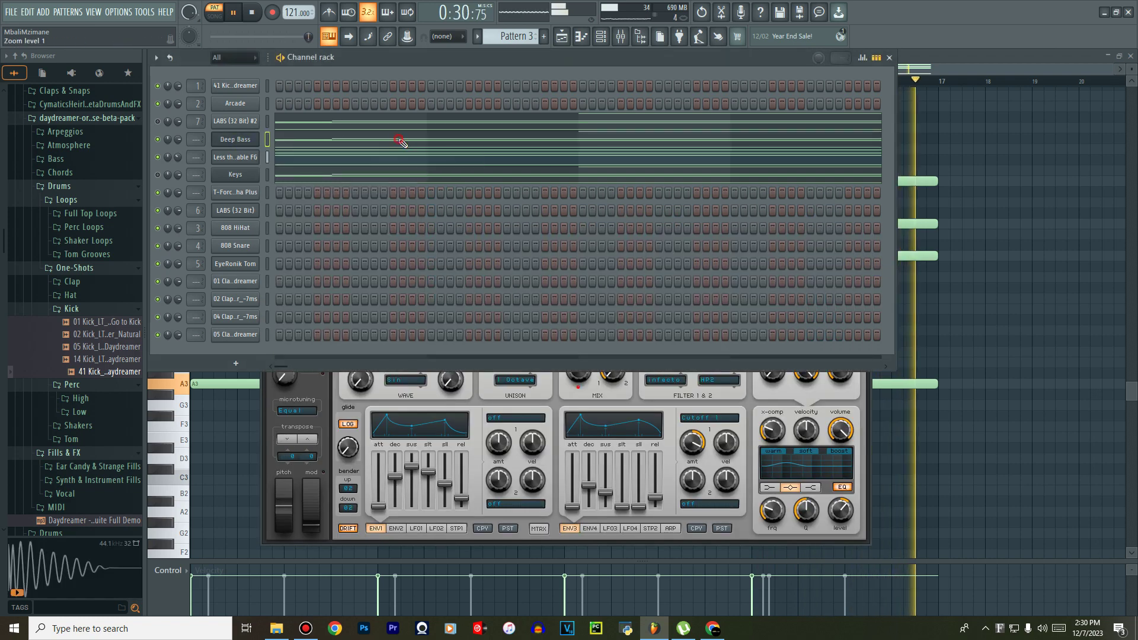
click(400, 141)
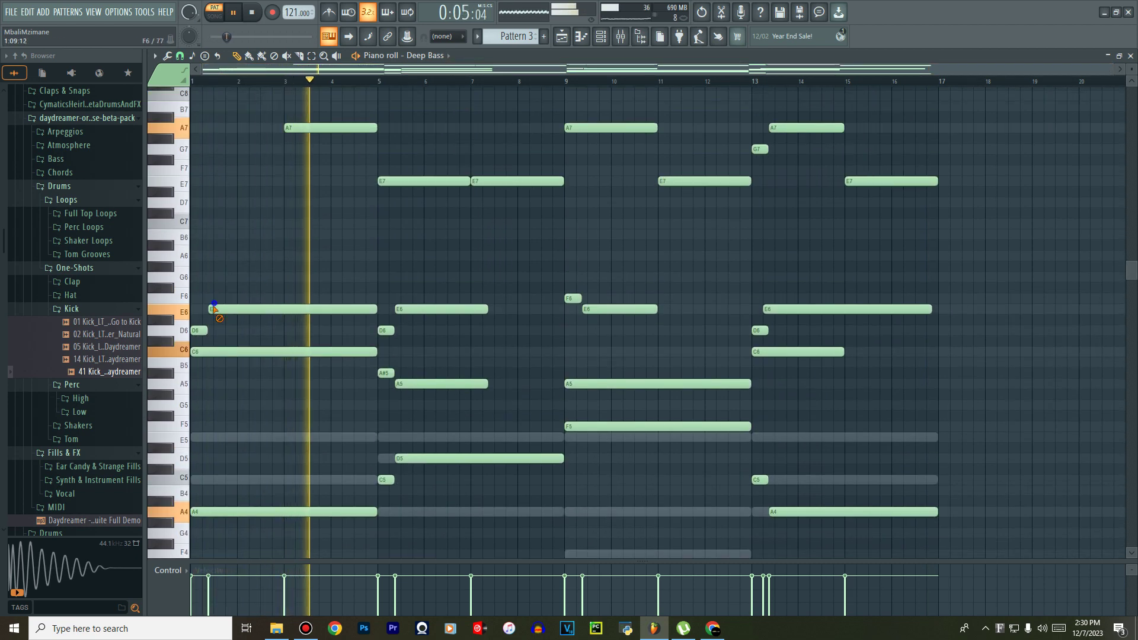
Delete every Deep Bass note above the lowest line and transpose the remaining bass notes down two octaves.
mouse_move(214, 309)
mouse_down()
mouse_move(252, 367)
mouse_move(313, 244)
mouse_move(332, 132)
mouse_move(390, 123)
mouse_move(420, 197)
mouse_move(434, 291)
mouse_move(429, 386)
mouse_move(402, 393)
mouse_move(383, 320)
mouse_move(506, 167)
mouse_move(556, 248)
mouse_move(604, 391)
mouse_move(639, 154)
mouse_move(661, 118)
mouse_move(692, 206)
mouse_move(781, 137)
mouse_move(861, 176)
mouse_move(873, 244)
mouse_move(844, 311)
mouse_move(817, 350)
mouse_move(786, 367)
mouse_move(768, 335)
mouse_up()
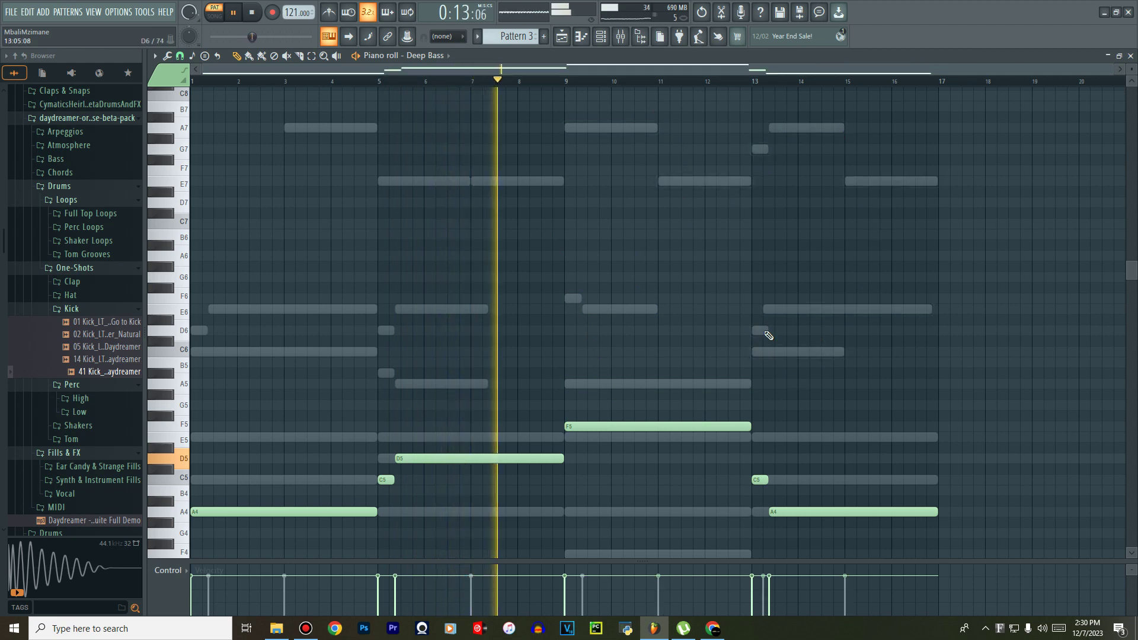
scroll(768, 320, down, 5)
key(ctrl+Down)
key(ctrl+Down)
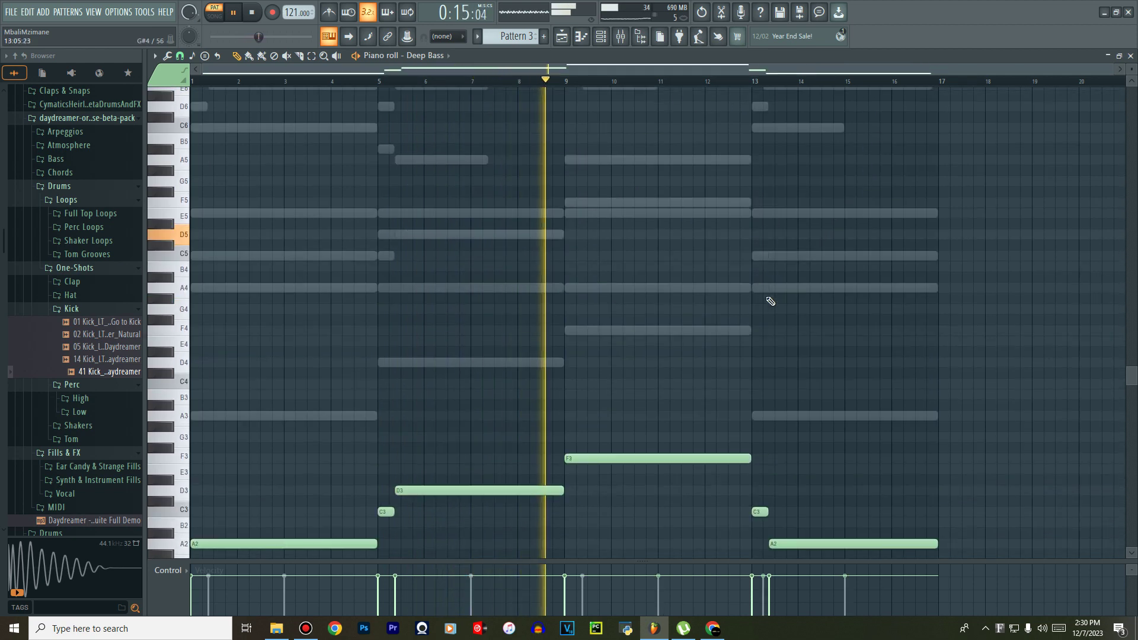
Lower the four-bar F3 bass note at bar 9 by one octave to F2.
scroll(770, 301, down, 4)
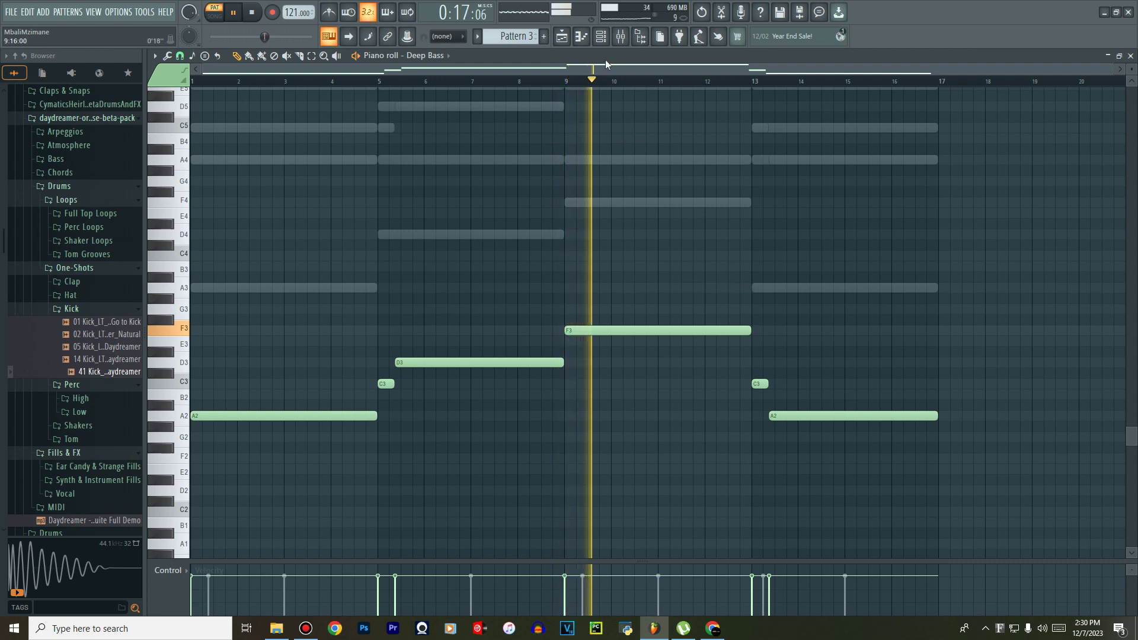
scroll(611, 138, down, 2)
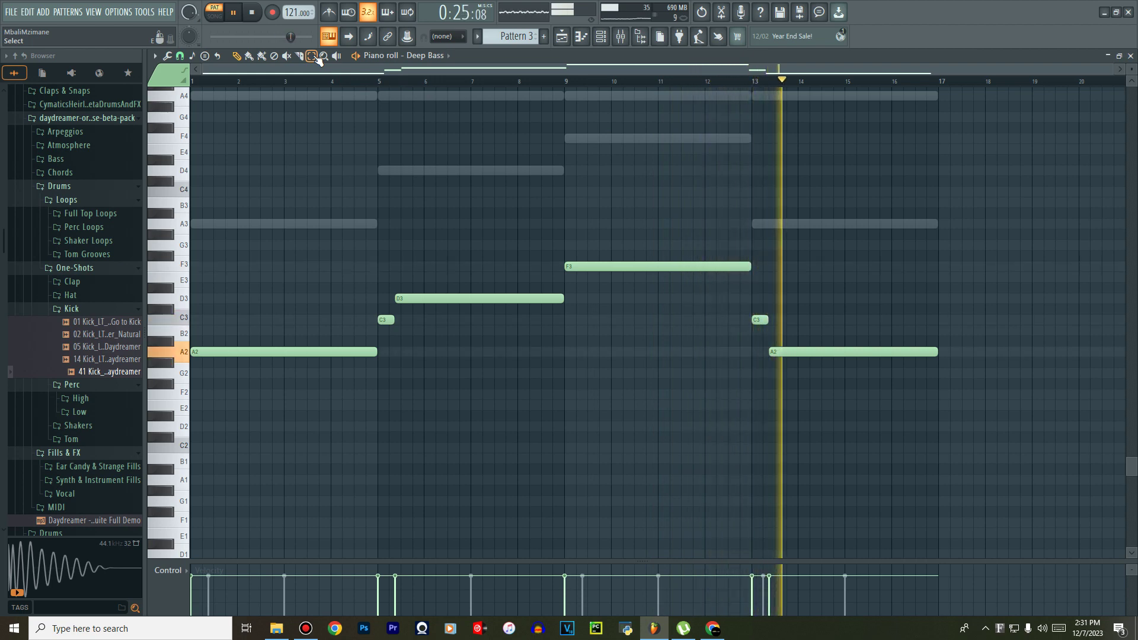
click(629, 266)
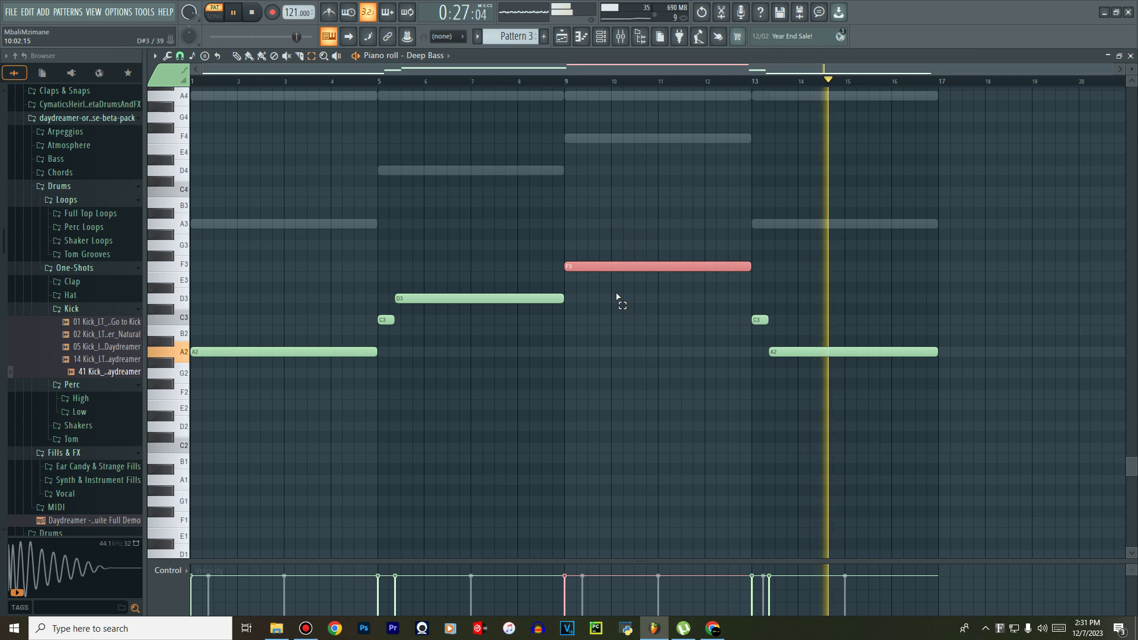
key(ctrl+Down)
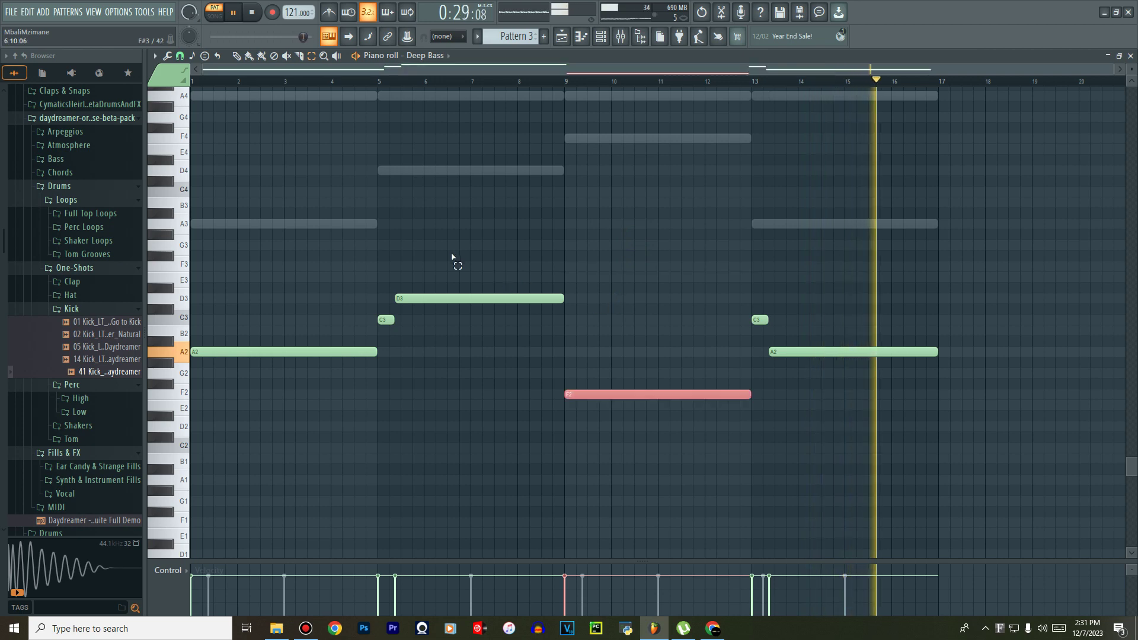
Adjust the filter 1 cutoff of the Deep Bass sound in Spire and close the plugin window.
key(F6)
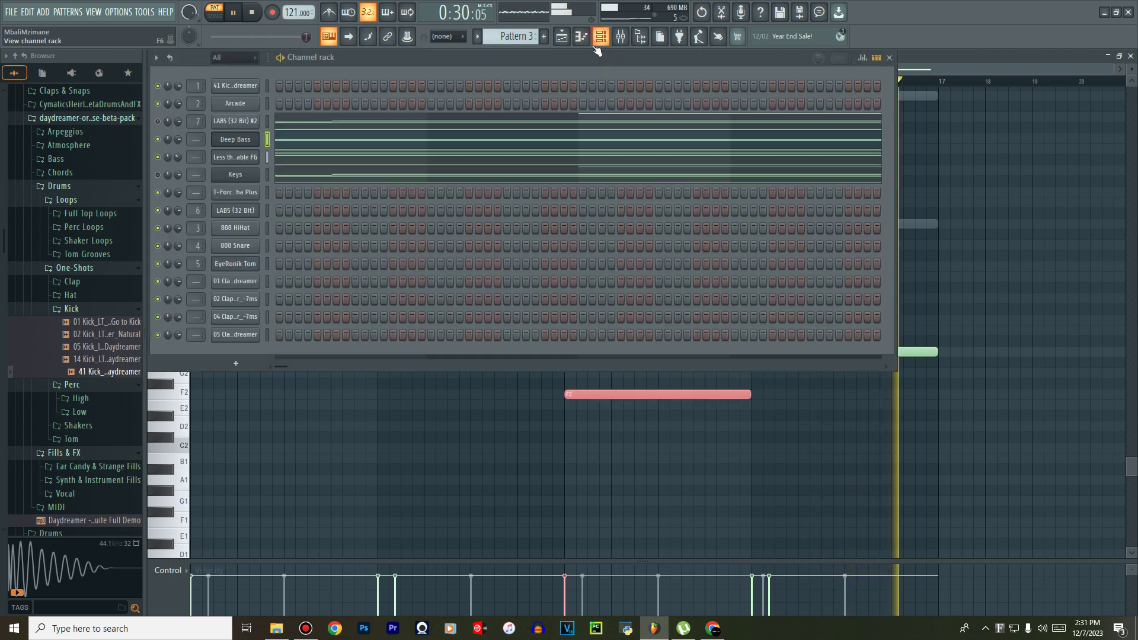
click(247, 142)
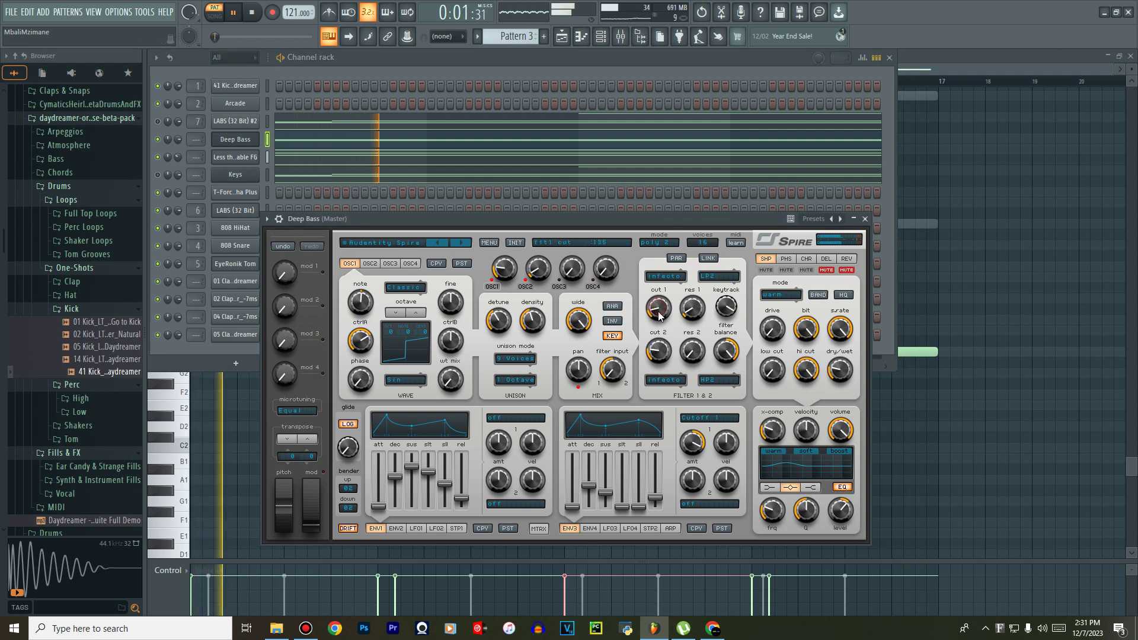
drag(660, 316, 660, 335)
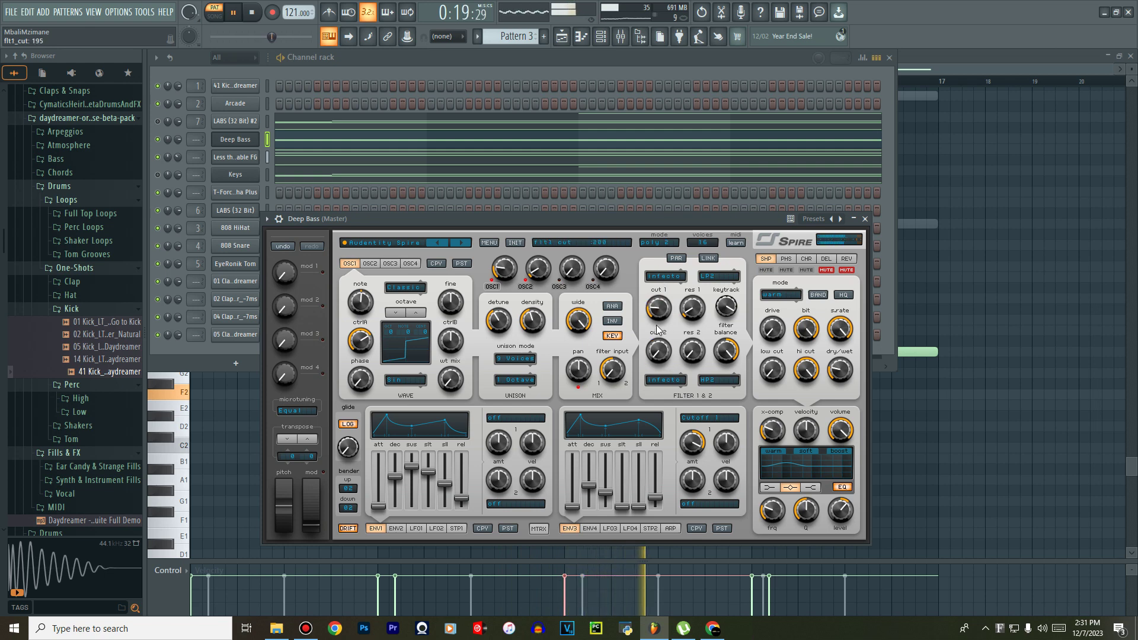
click(865, 218)
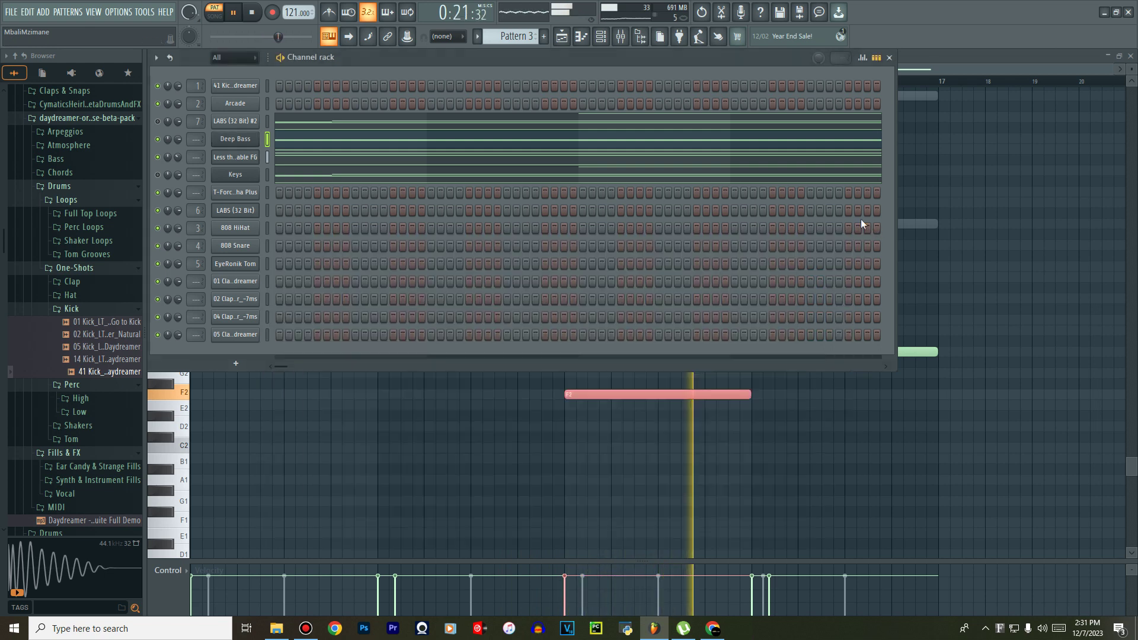
Route the Deep Bass channel to a free mixer track and lower its fader to -8.0 dB.
click(436, 139)
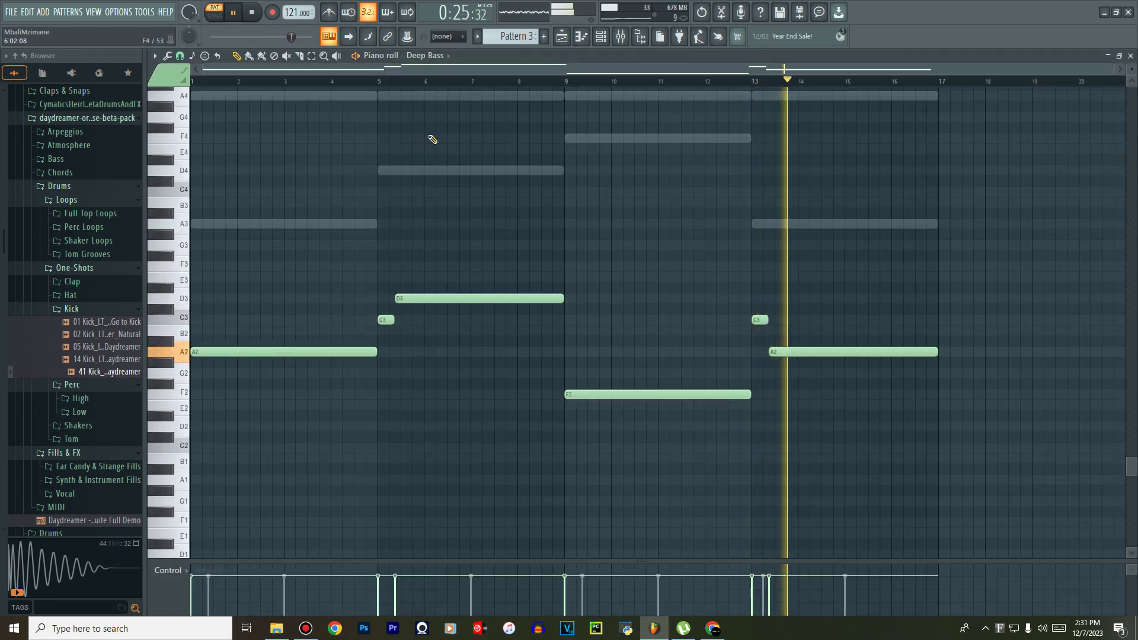
click(601, 36)
click(231, 140)
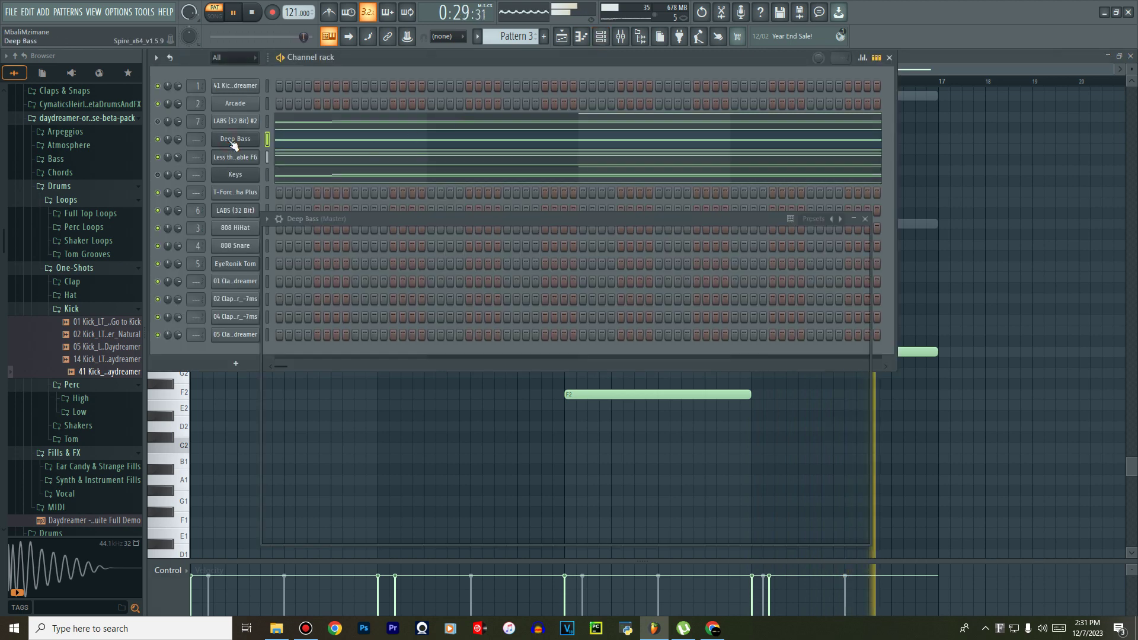
click(270, 219)
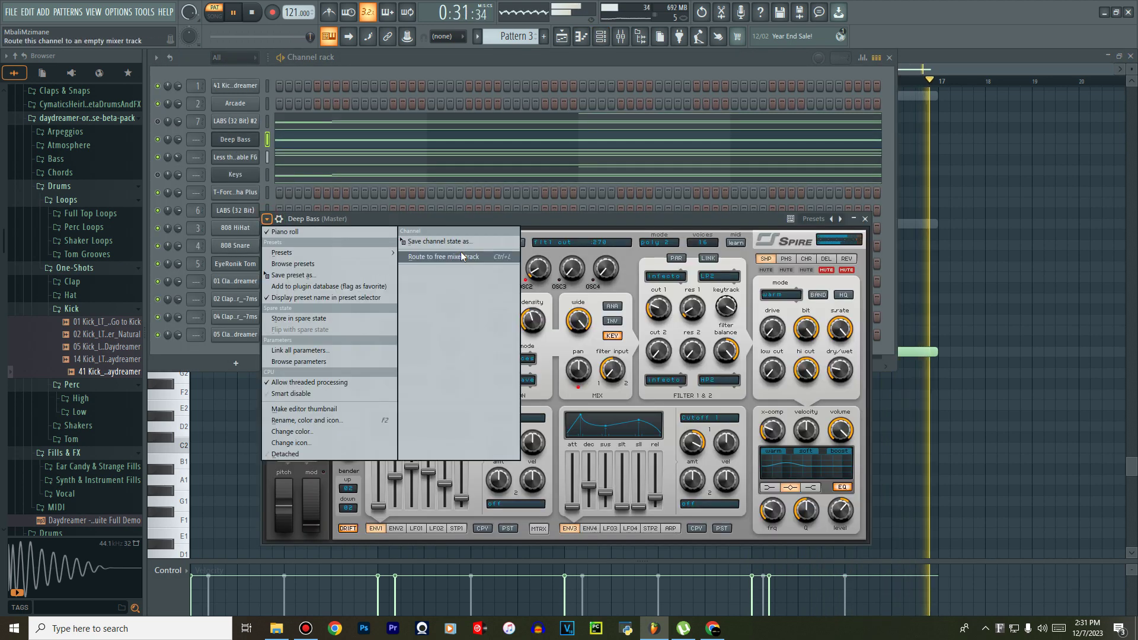
click(461, 252)
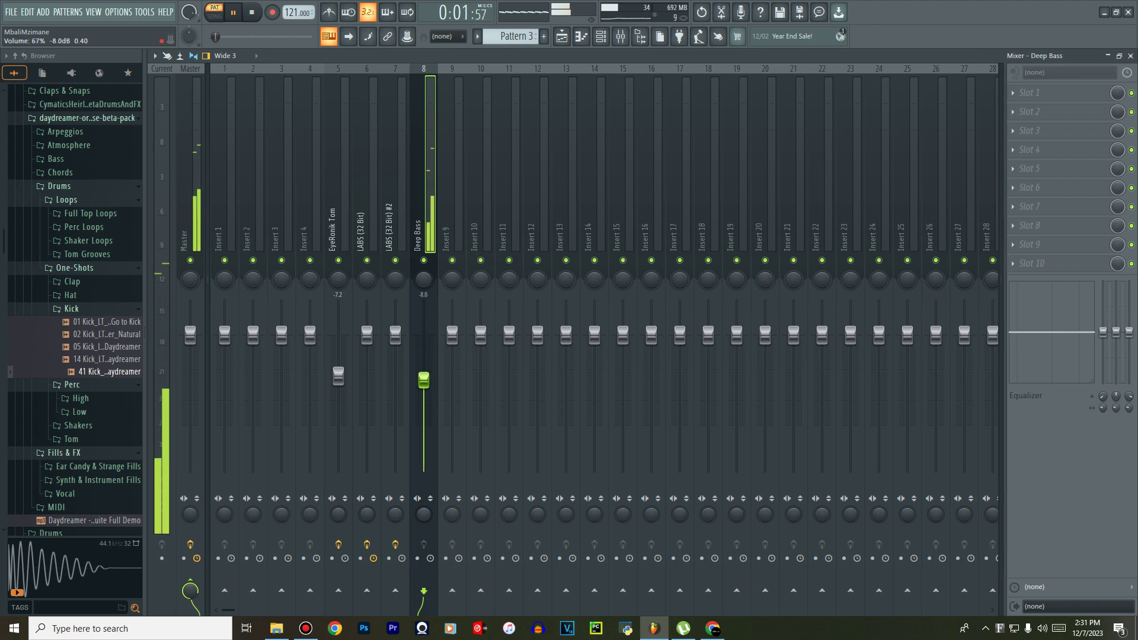
Copy the chords from the Less than Stable FG channel and paste them over the existing notes of the Keys channel.
click(602, 36)
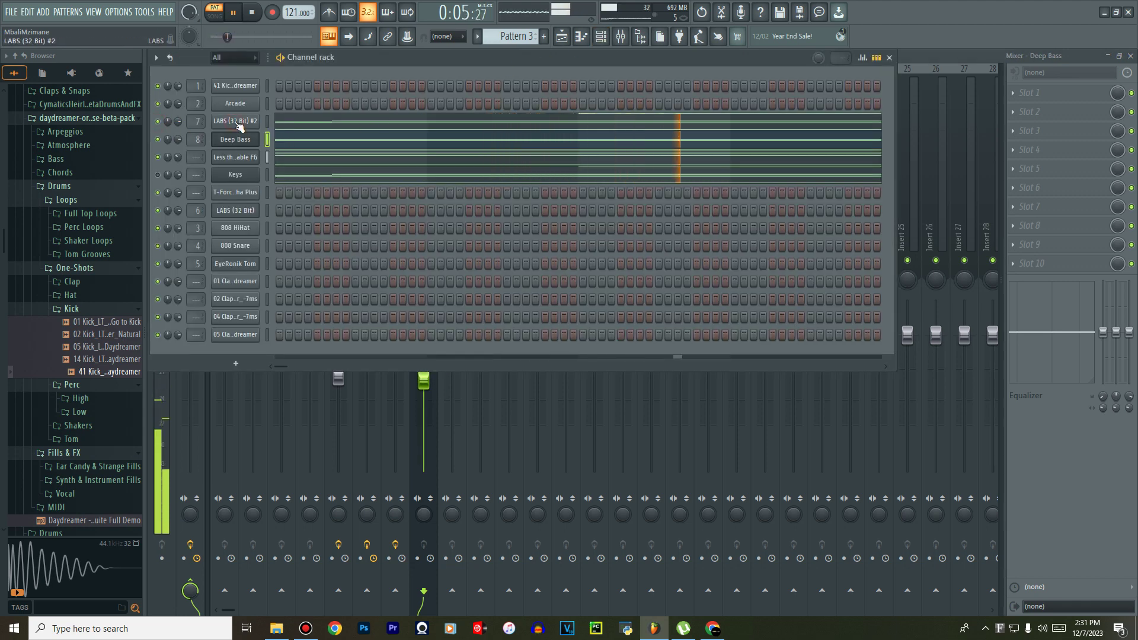
click(240, 126)
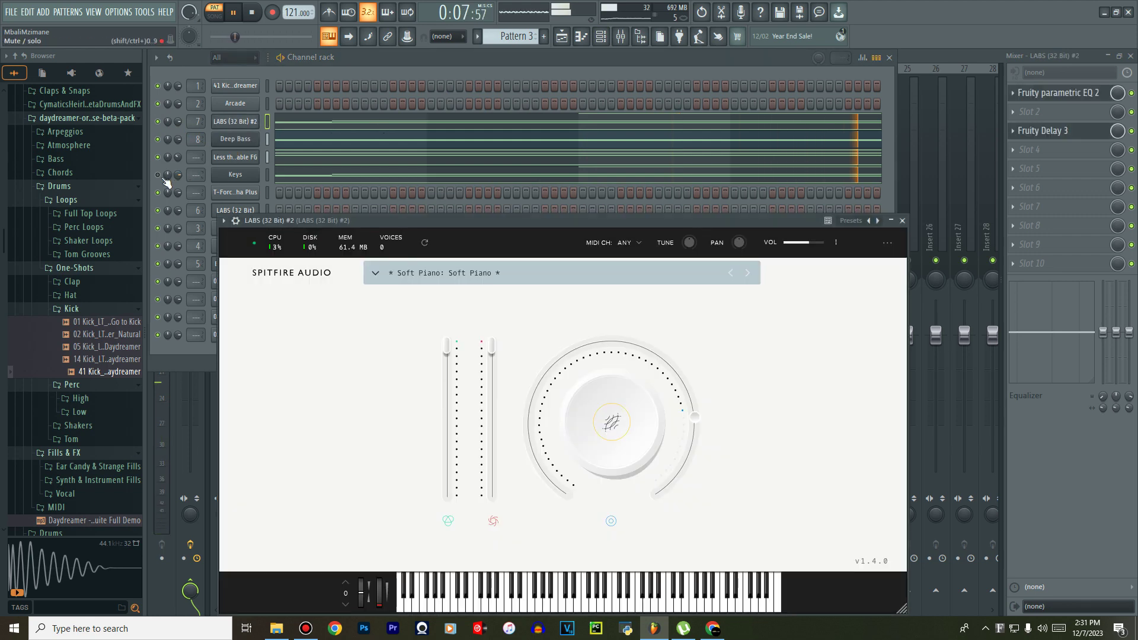
click(309, 174)
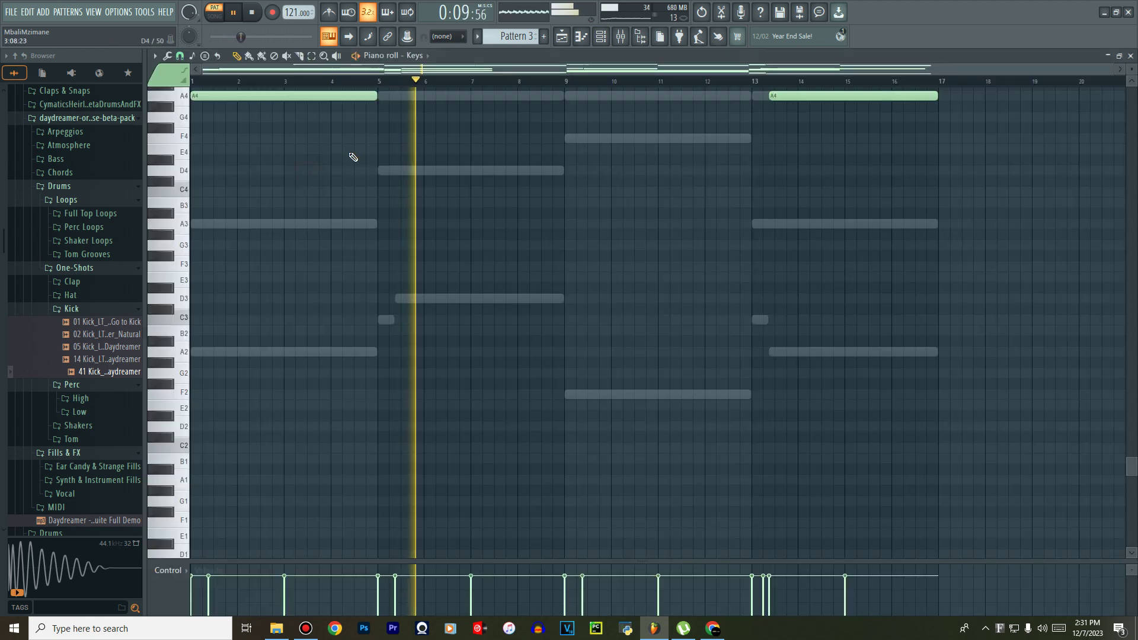
key(space)
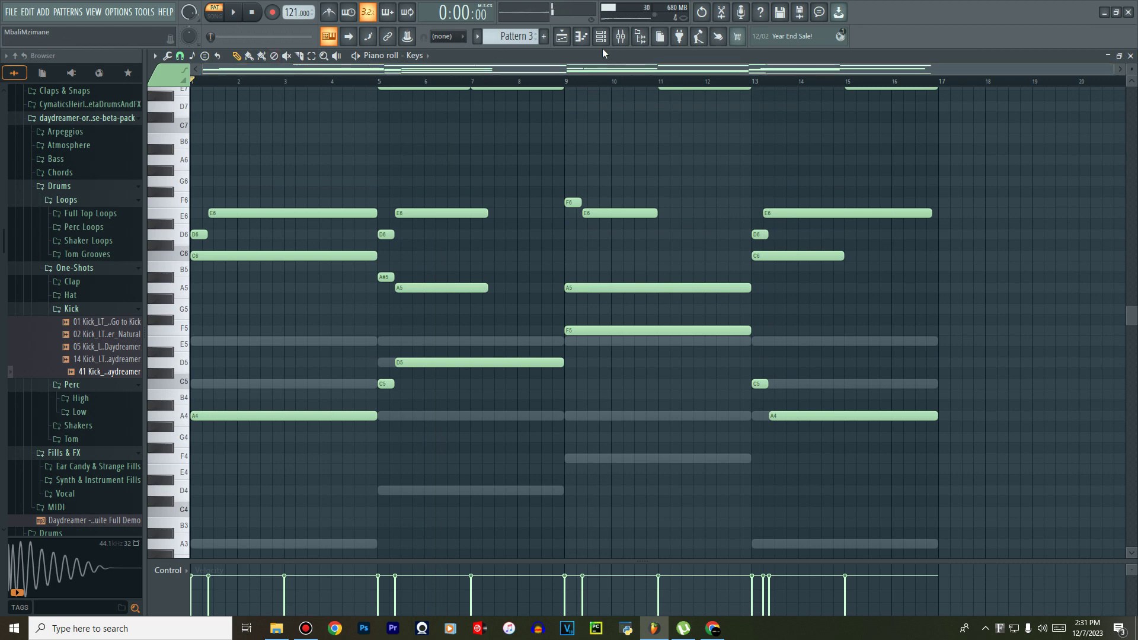
scroll(617, 93, up, 5)
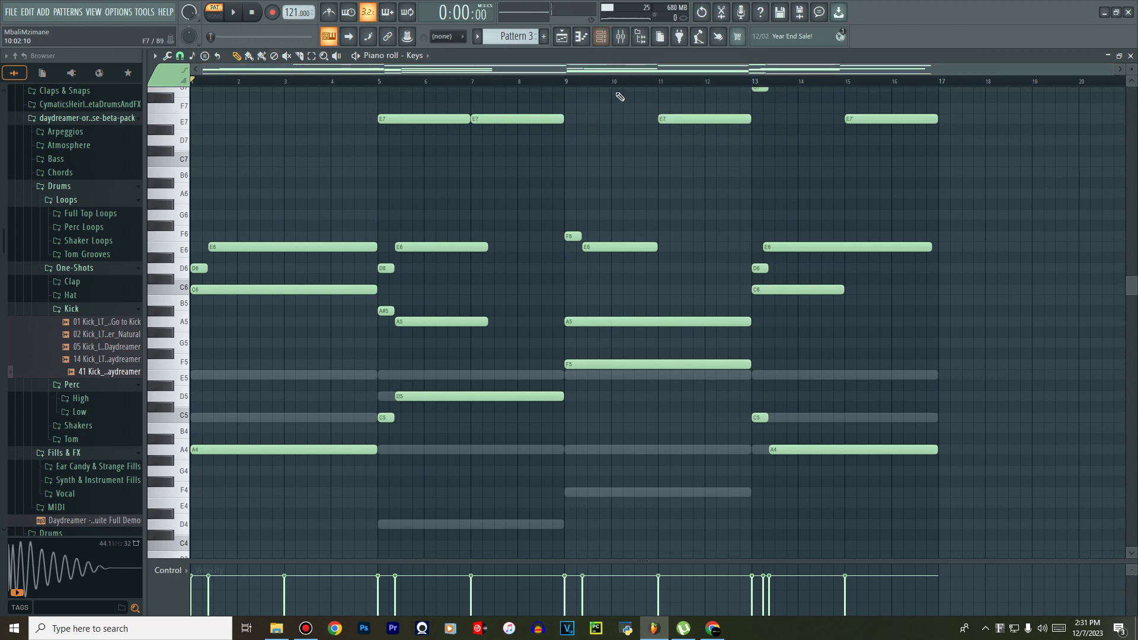
click(600, 36)
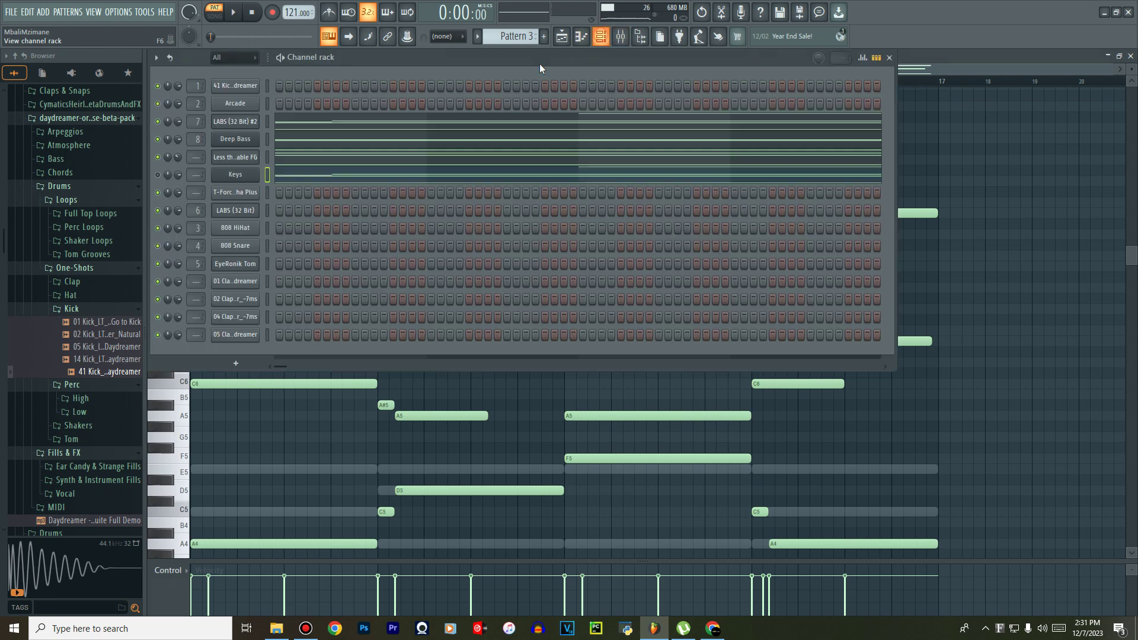
right_click(251, 156)
click(386, 166)
right_click(227, 176)
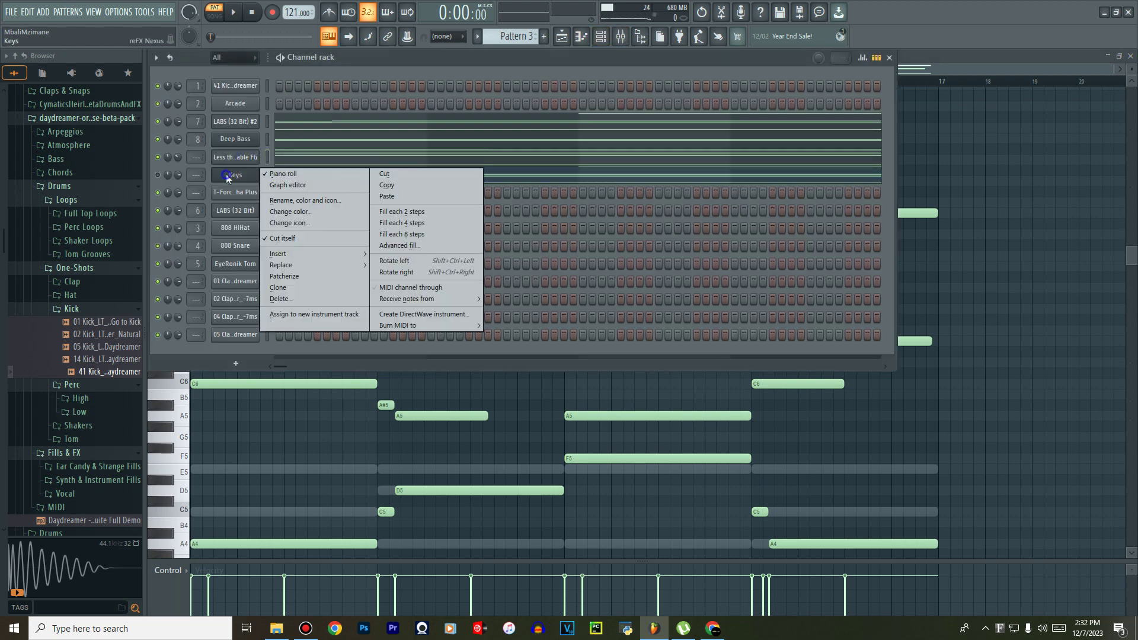
click(388, 196)
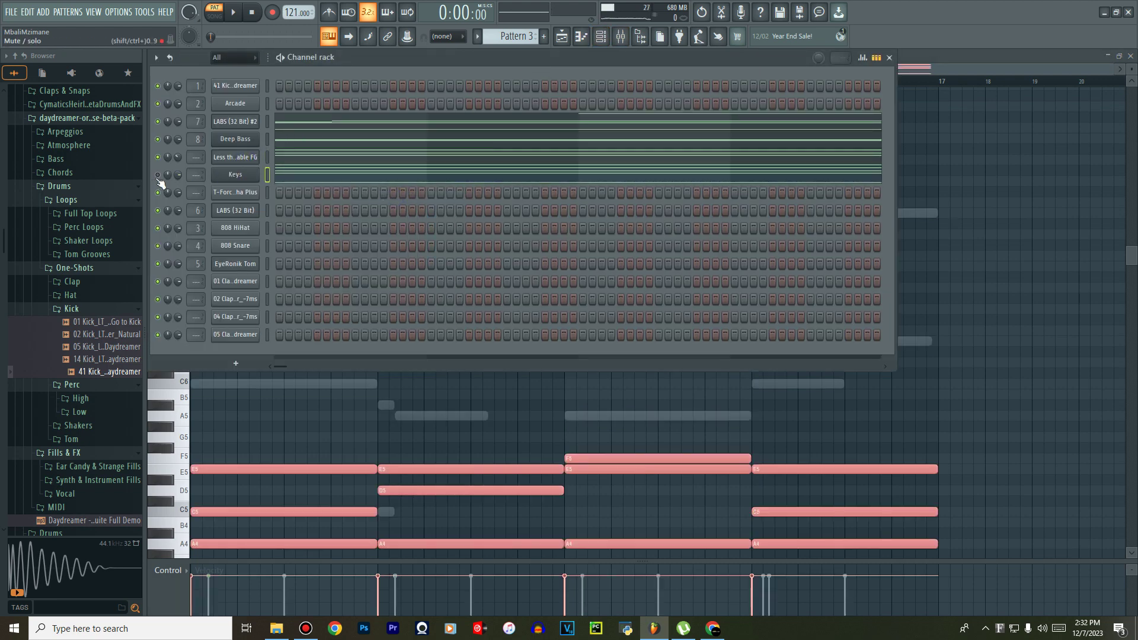
Unmute the Keys channel, play Pattern 3 with its piano roll open, and restart playback from the beginning.
key(space)
click(320, 173)
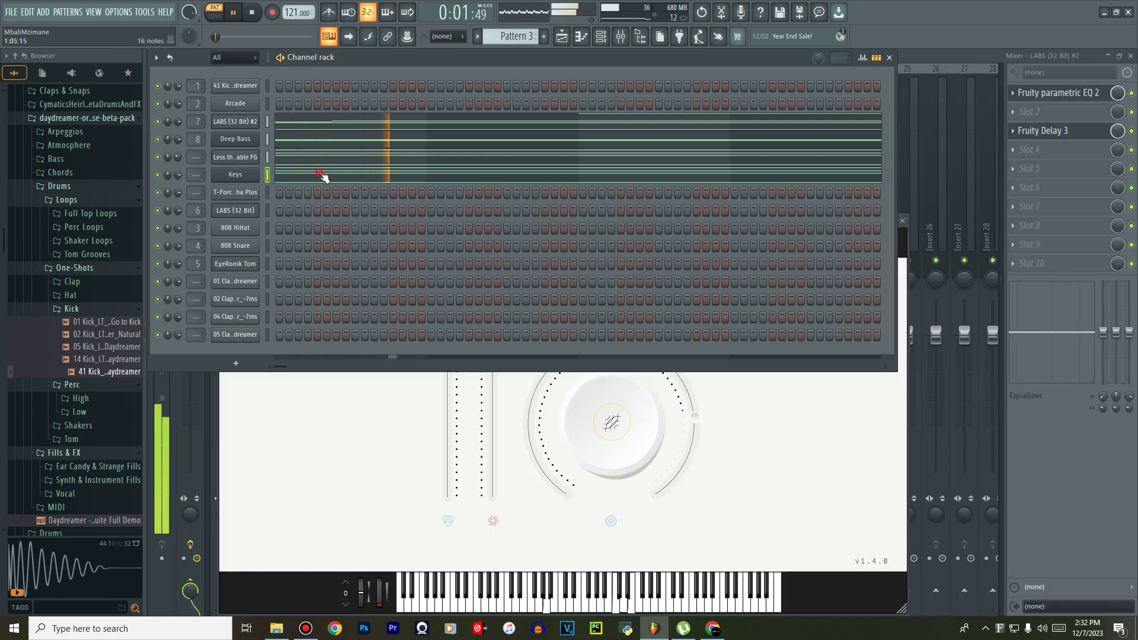
click(321, 175)
scroll(328, 243, down, 3)
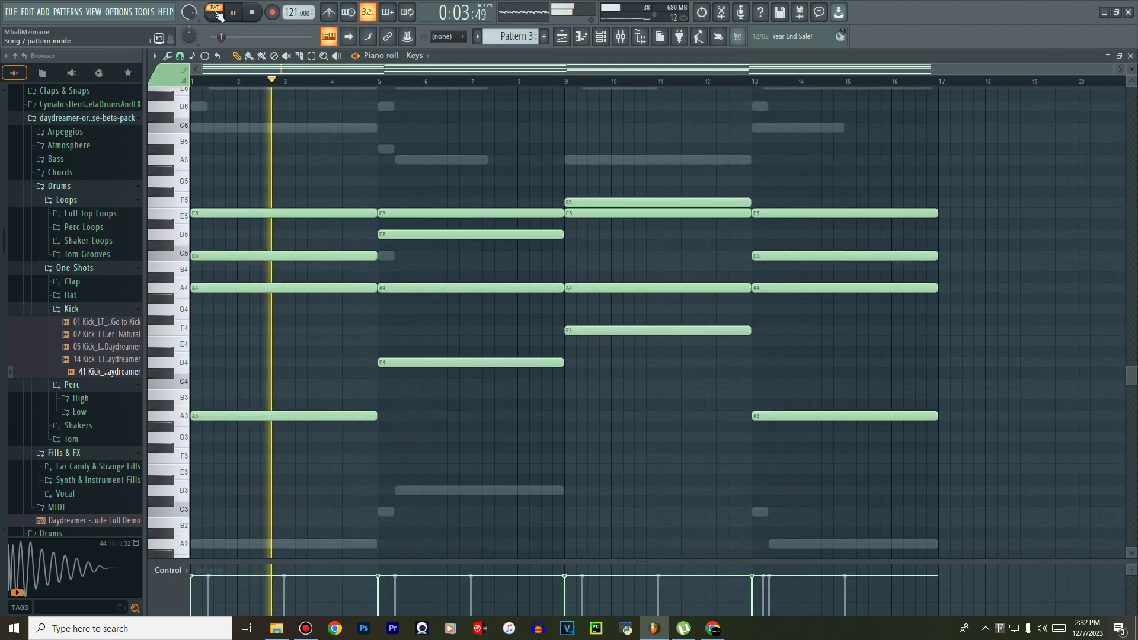
click(217, 12)
click(217, 12)
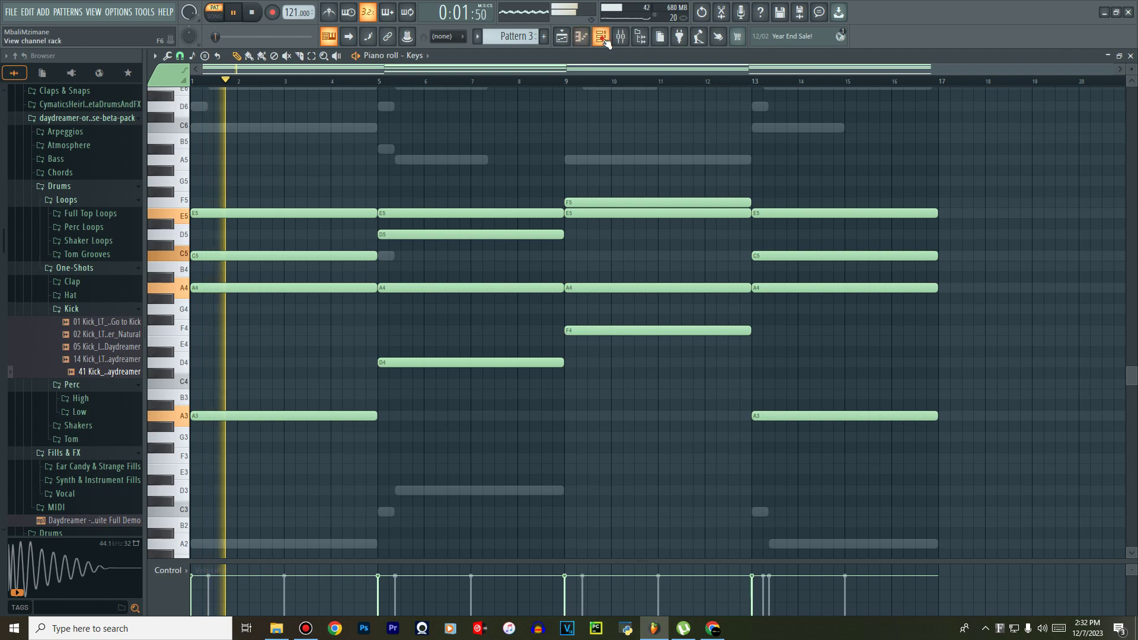
Open the Keys channel's plugin window and route the channel to a free mixer track.
click(602, 37)
click(237, 159)
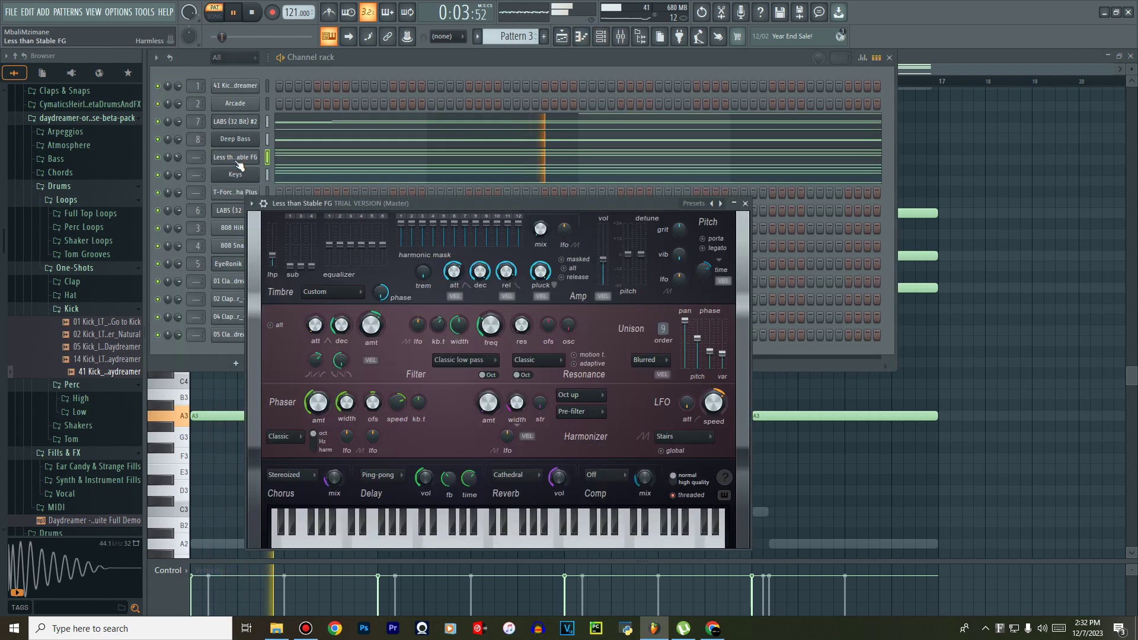
click(235, 175)
click(237, 176)
mouse_move(332, 186)
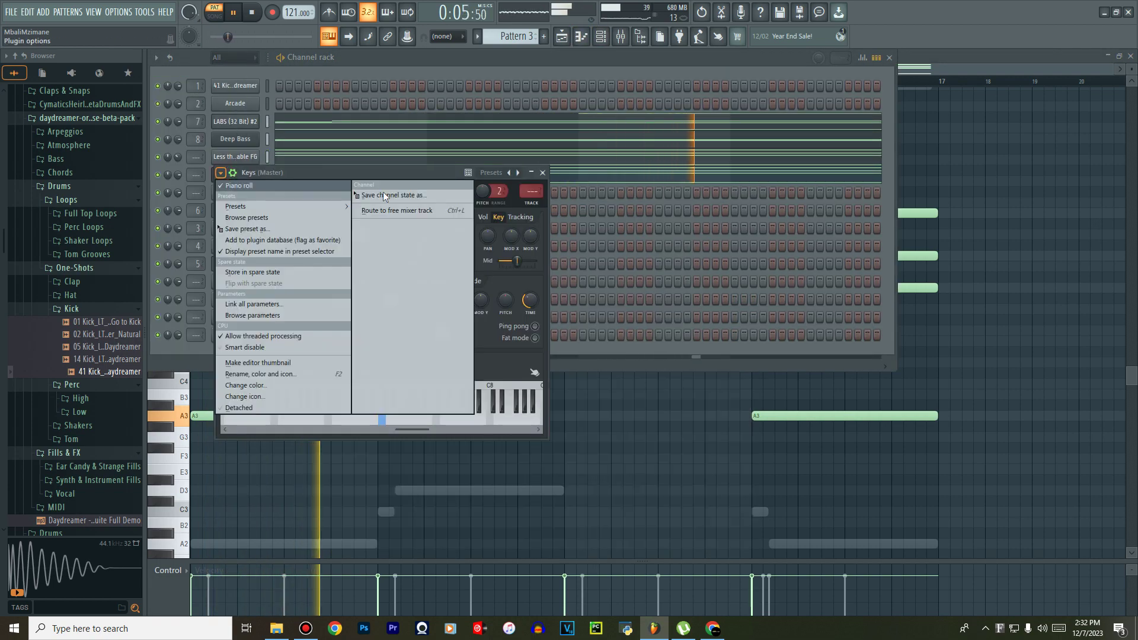
click(391, 212)
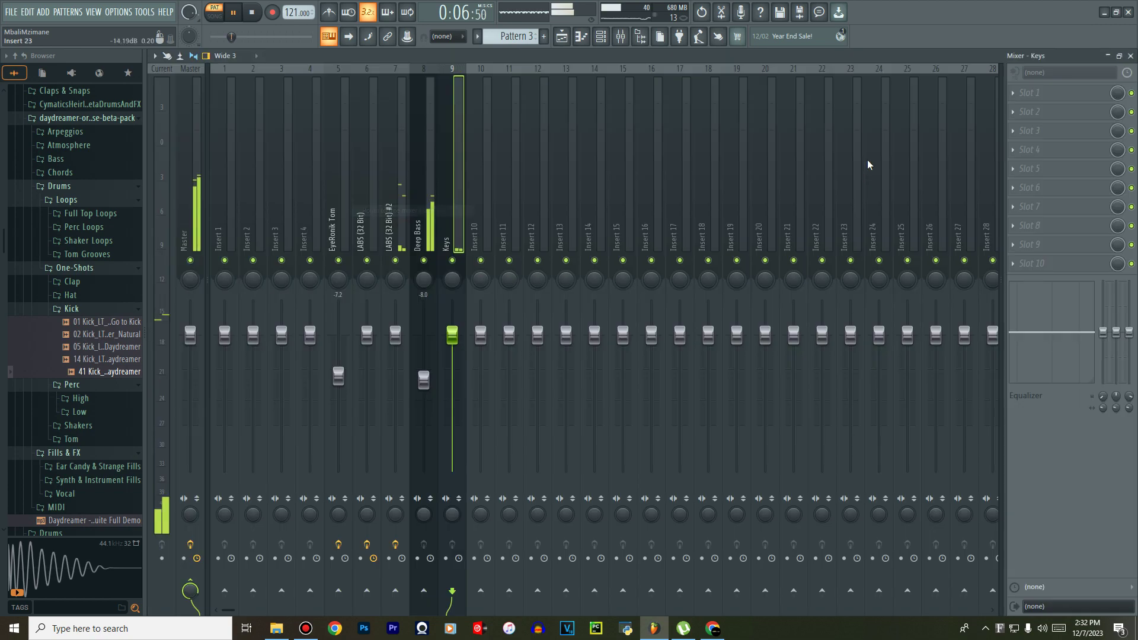
Add Fruity Parametric EQ 2 to the first effect slot of the Keys mixer track and set band 1 to High pass.
click(1024, 95)
click(913, 50)
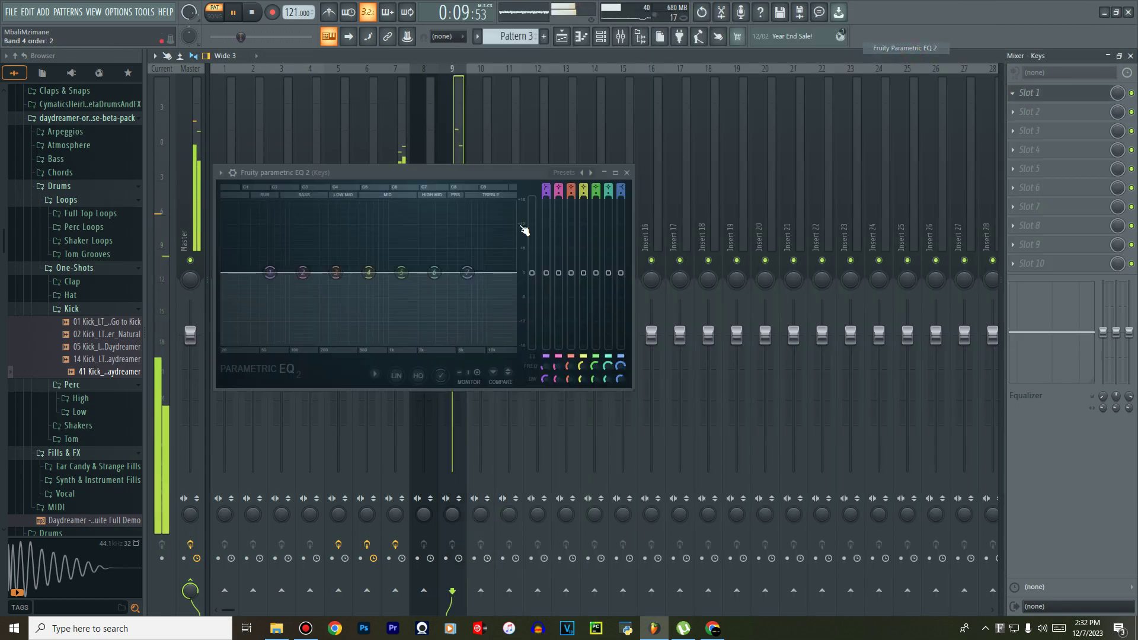
mouse_move(307, 310)
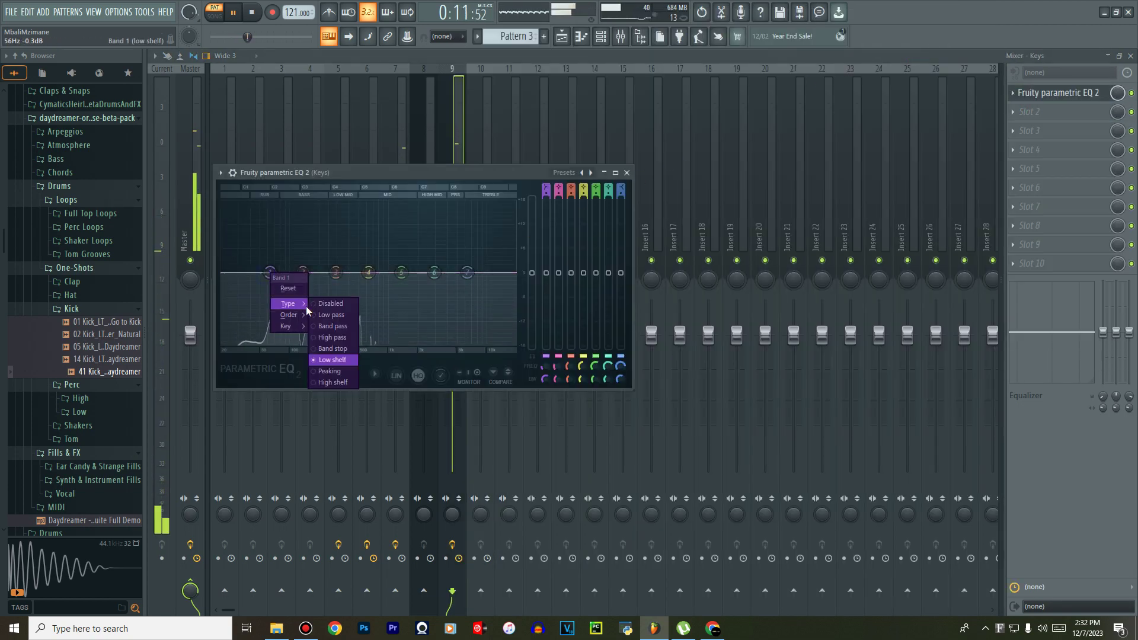
click(333, 337)
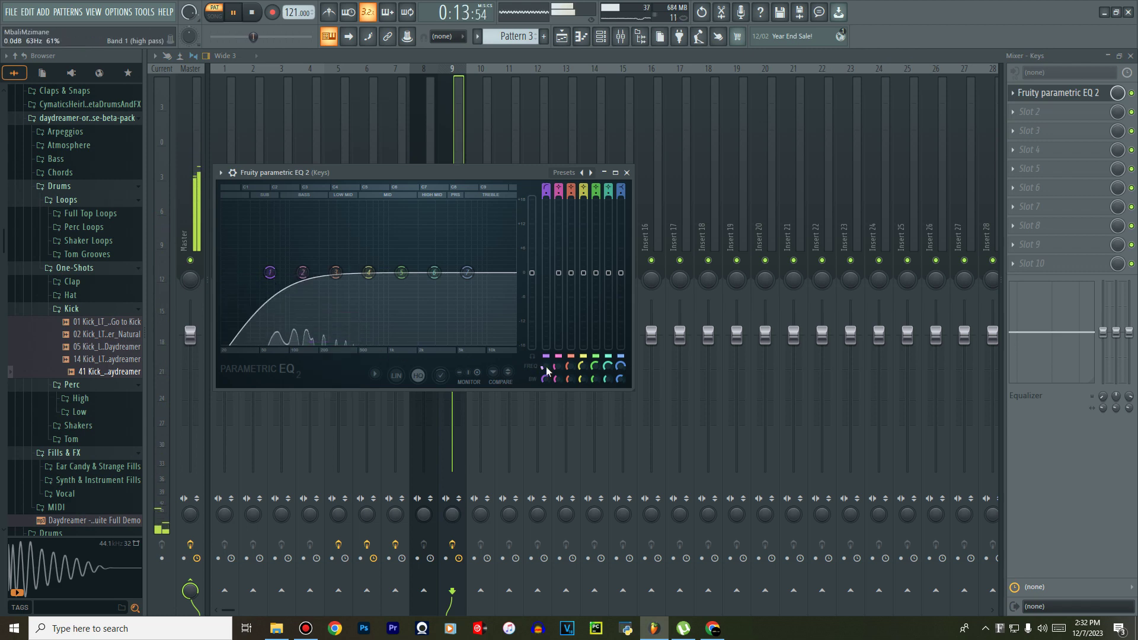
click(627, 173)
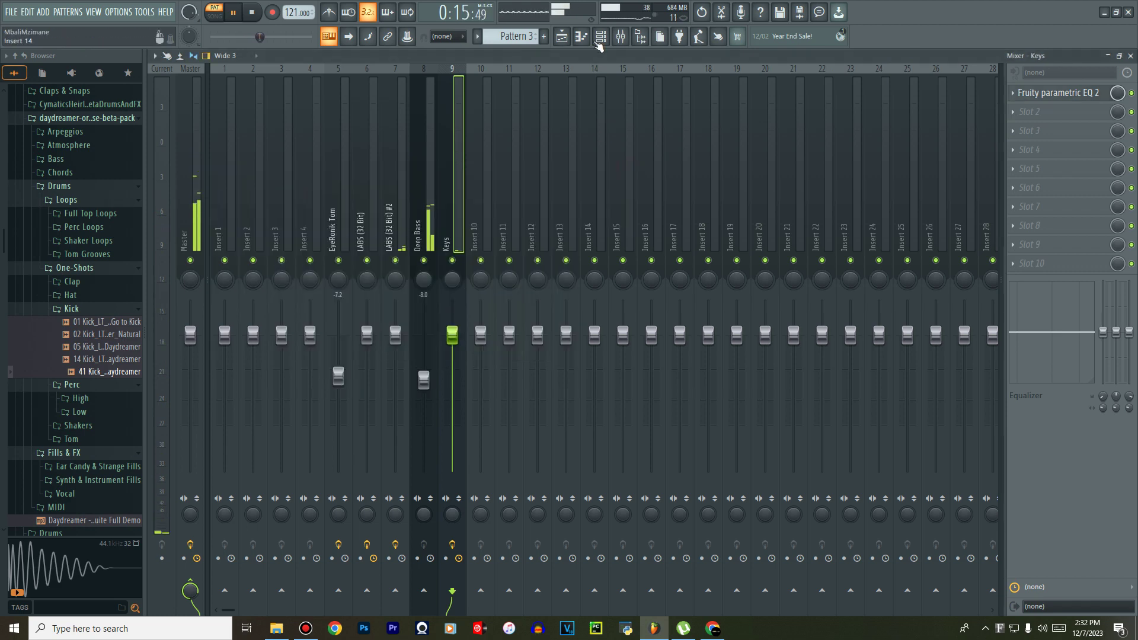
Set the master filter cutoff of the Keys sound in Nexus to 62 and close the plugin window.
click(601, 36)
click(234, 176)
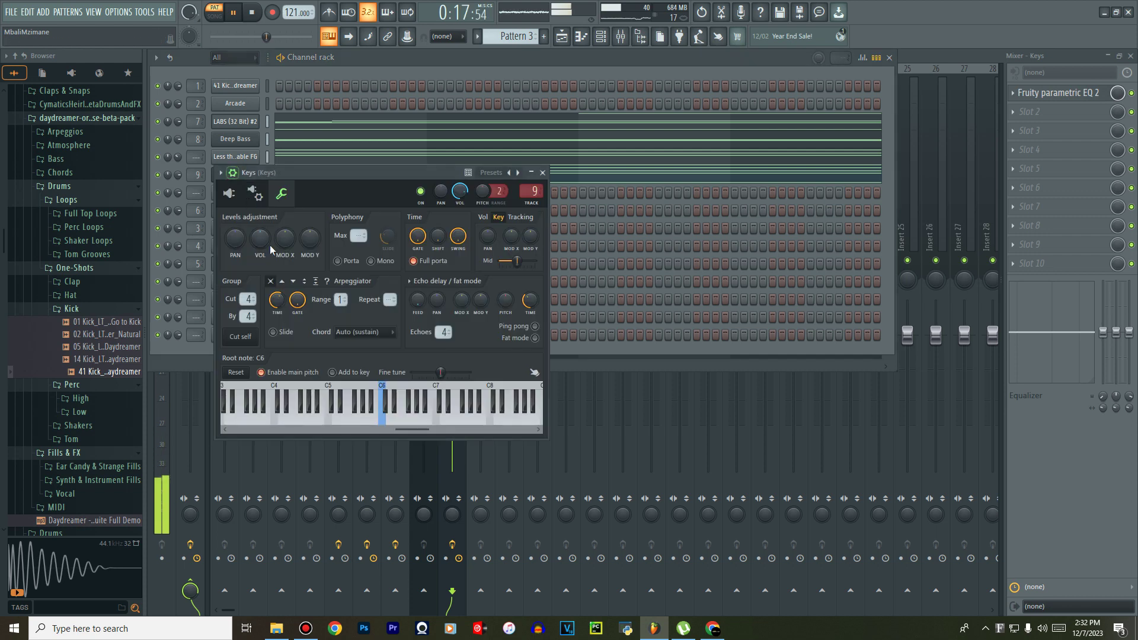
click(229, 193)
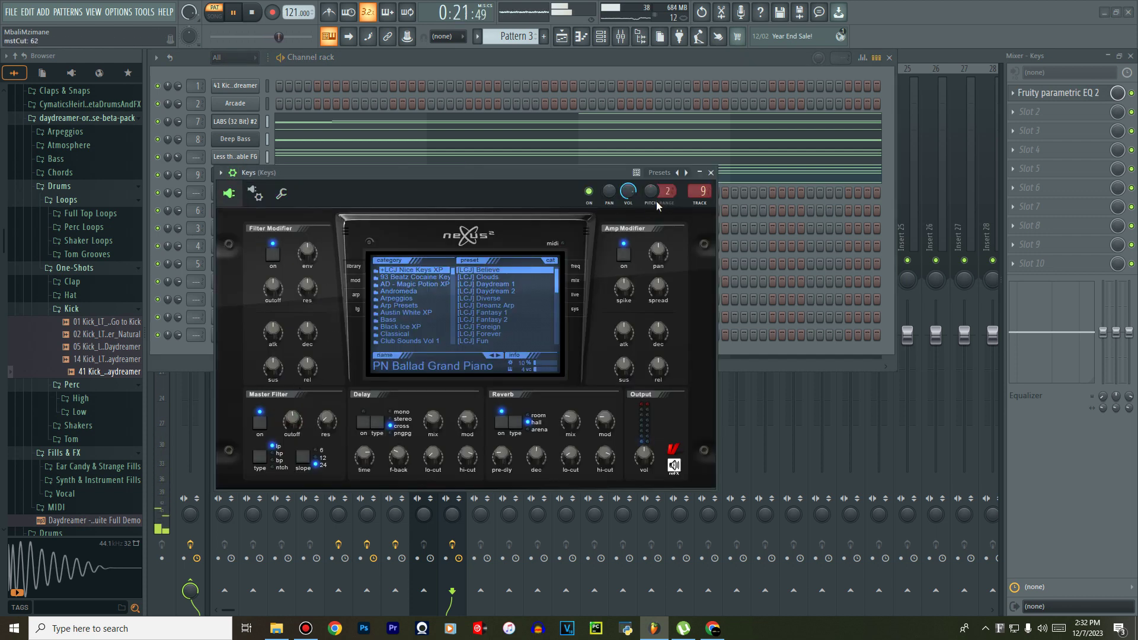
click(711, 174)
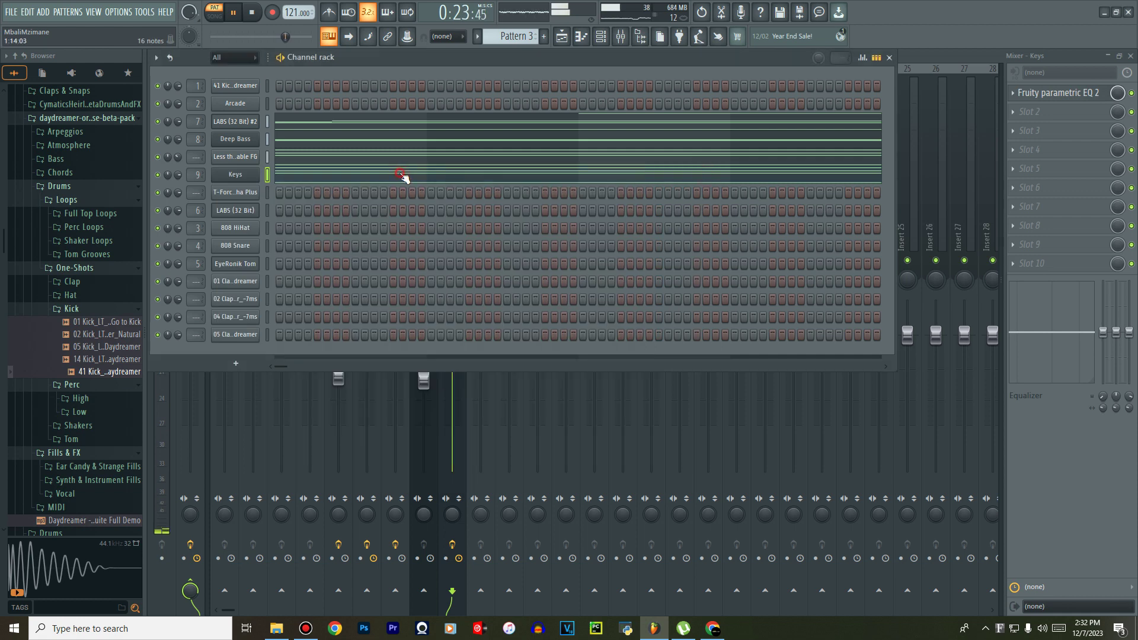
Strum the Keys chords with a very slight start-time offset, preserving the note ends.
click(403, 176)
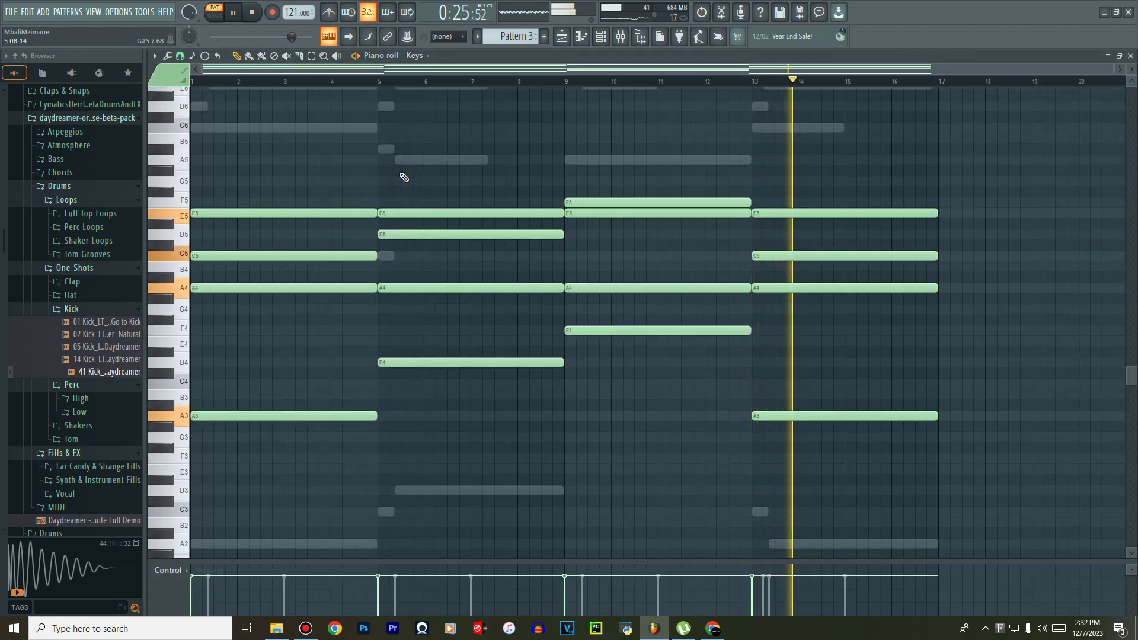
key(alt+s)
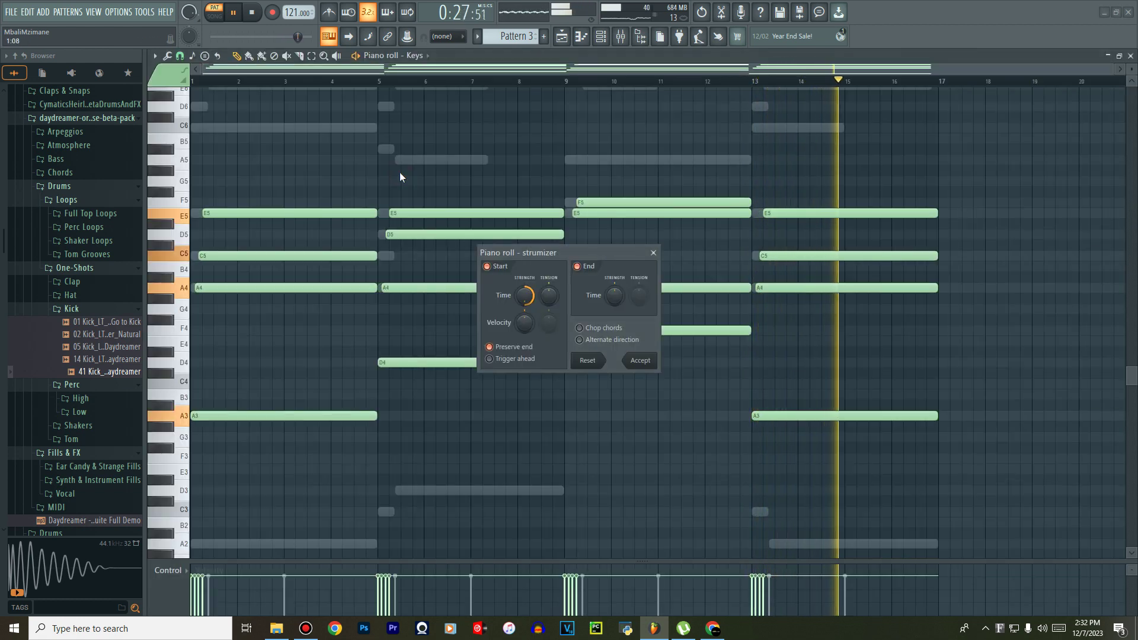
mouse_move(524, 295)
mouse_down()
mouse_move(525, 321)
mouse_move(529, 304)
mouse_up()
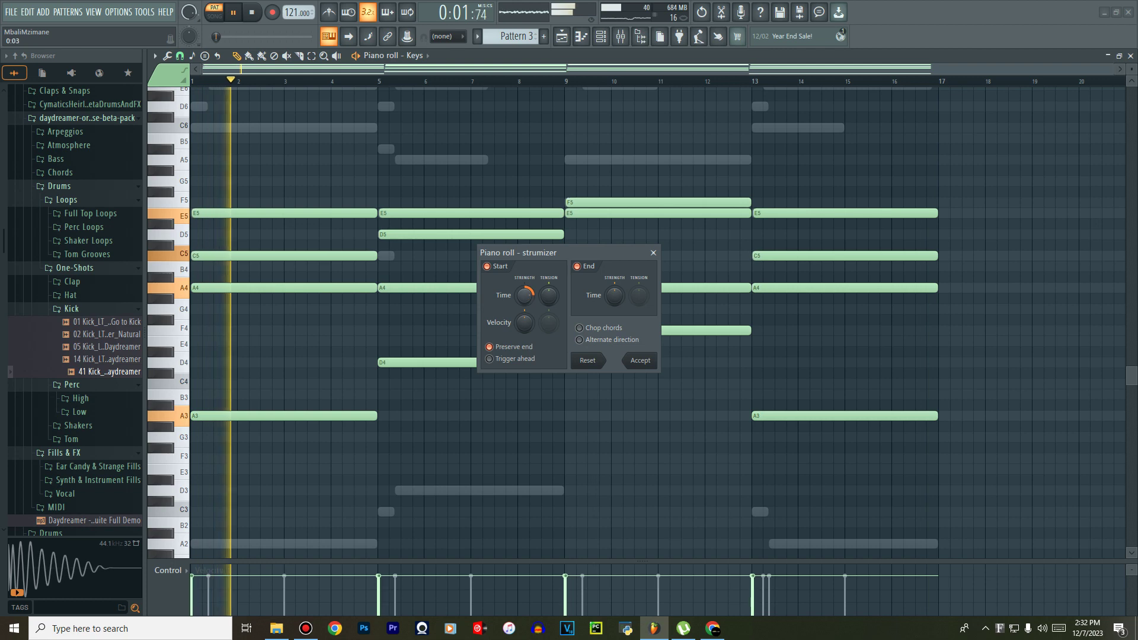
click(640, 361)
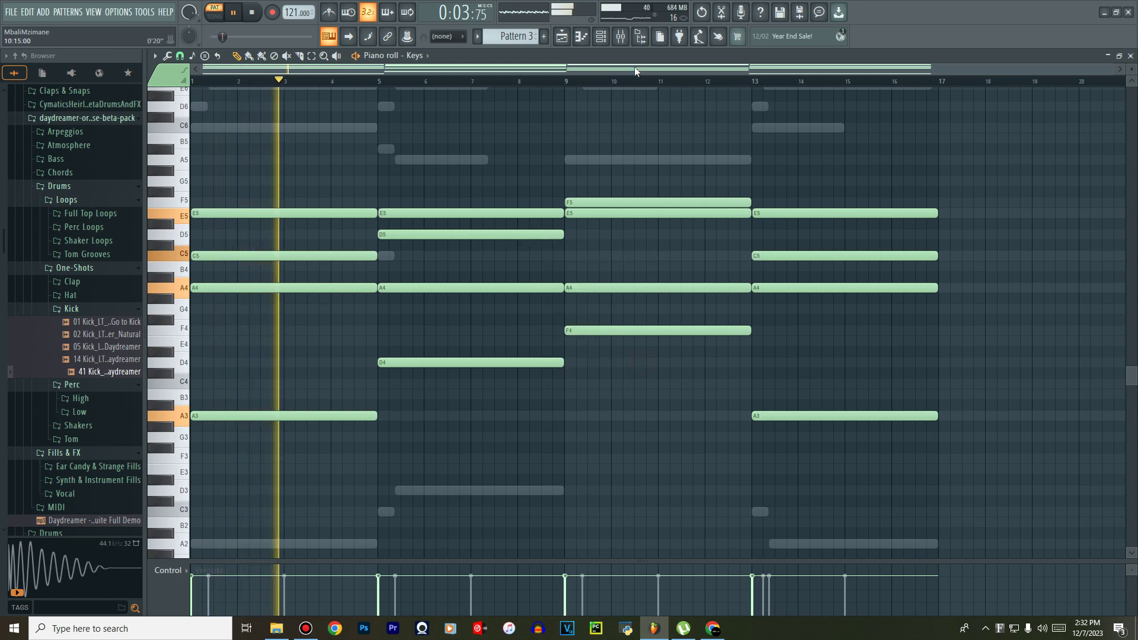
Lower the Keys mixer fader to -5.0 dB and move its EQ's high-pass band to about 77 Hz.
key(F9)
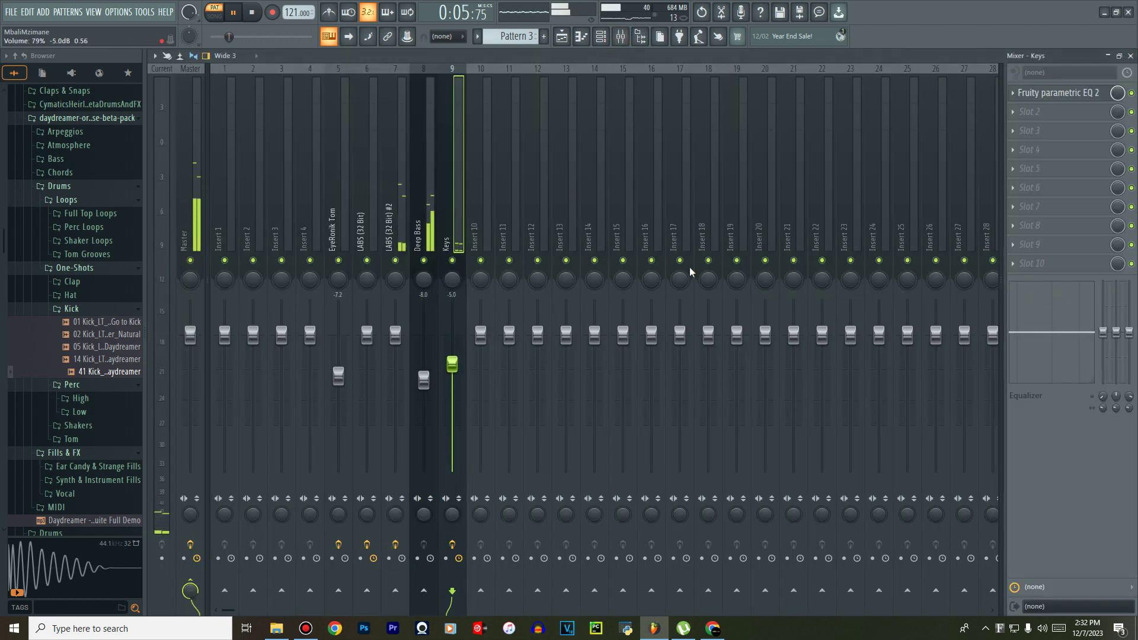
click(1059, 94)
click(1058, 94)
click(1058, 94)
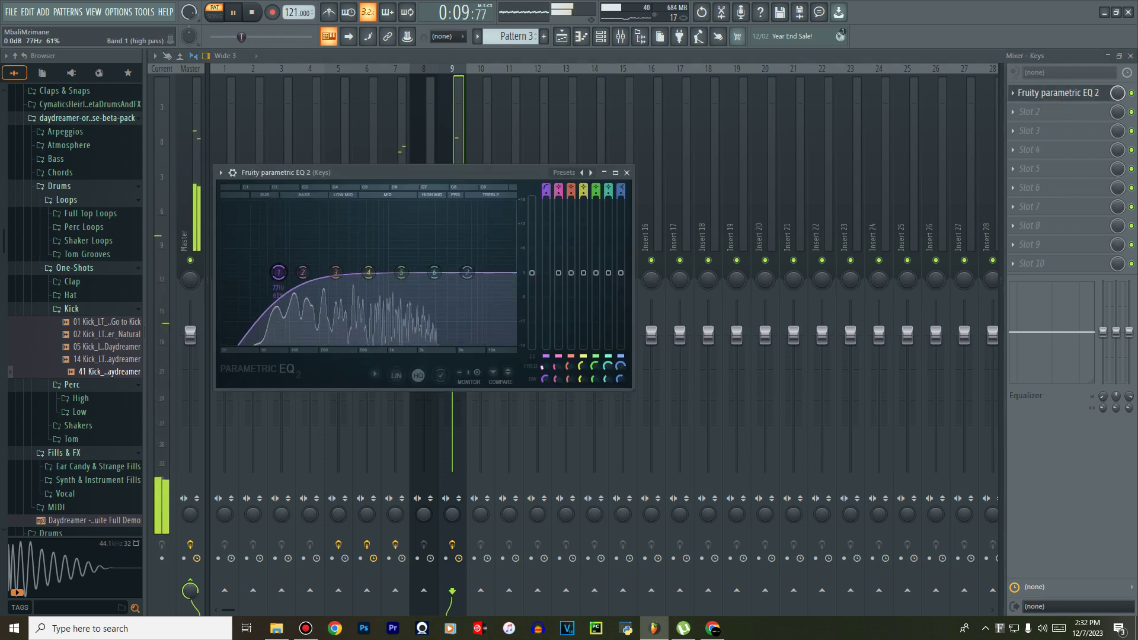
drag(269, 272, 265, 272)
Mute the LABS (32 Bit) #2 and Deep Bass channels to audition the chords, restart playback, and reopen the Keys plugin.
click(602, 36)
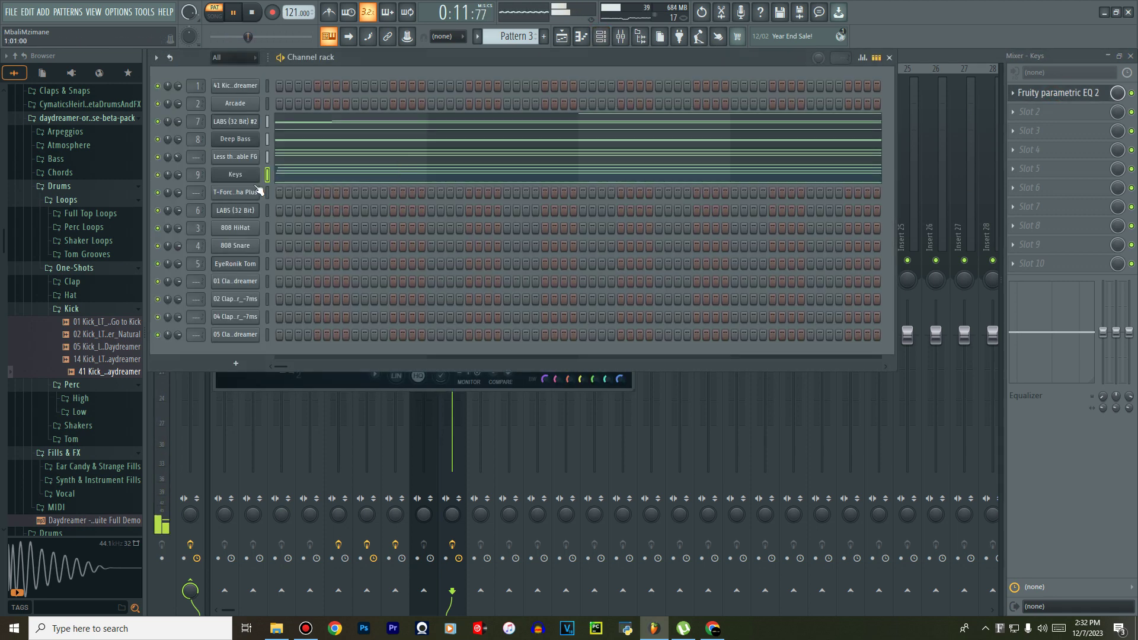
click(258, 173)
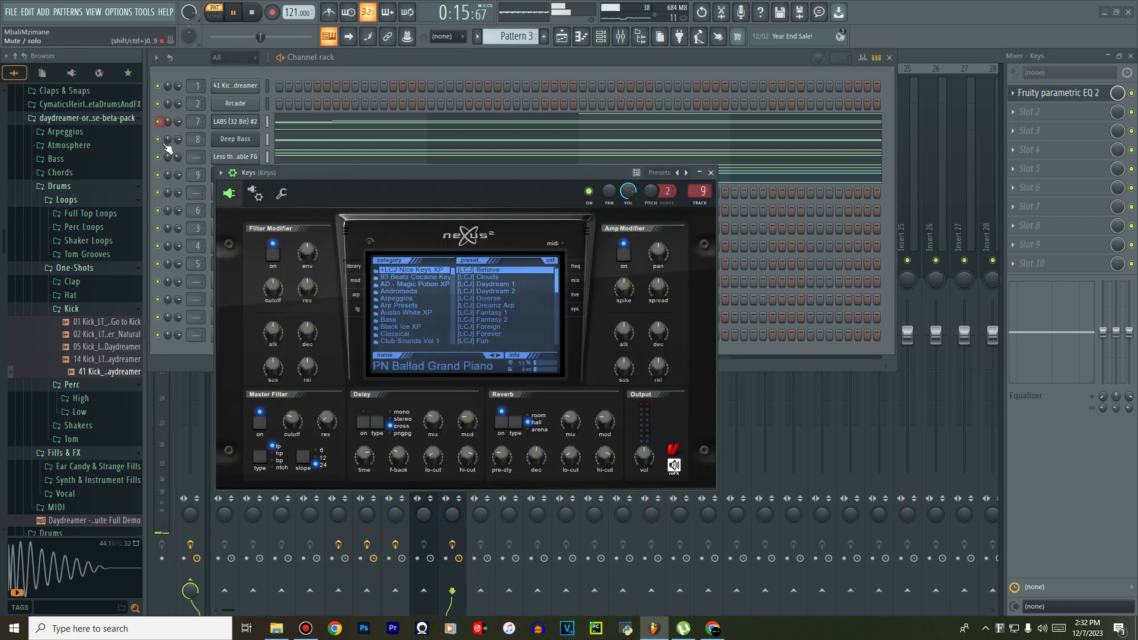
click(158, 140)
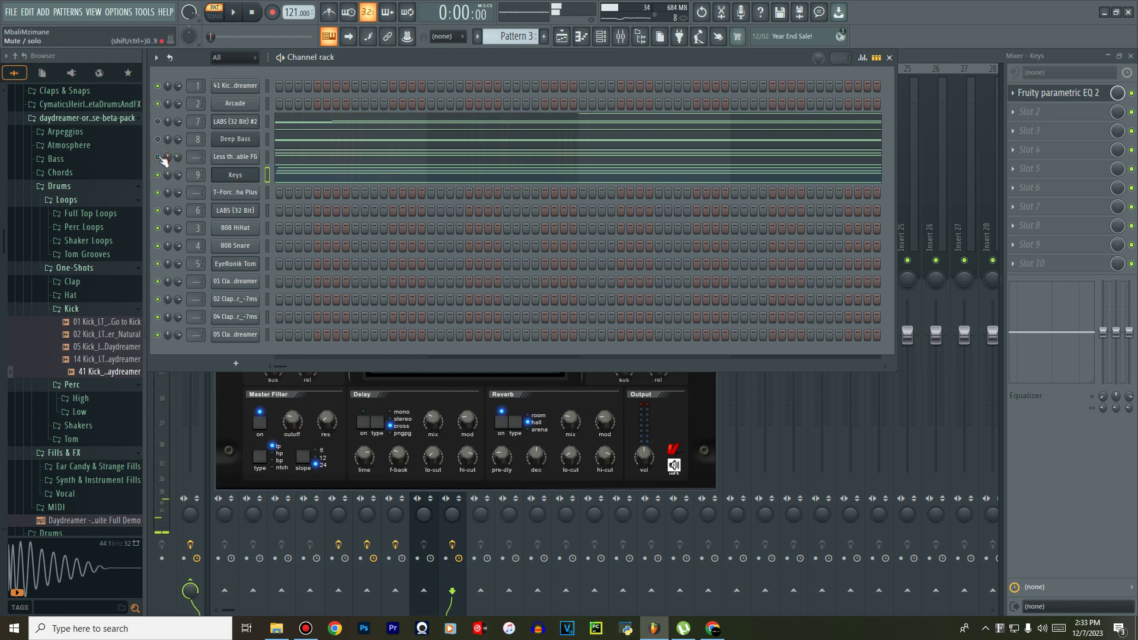
key(space)
click(236, 175)
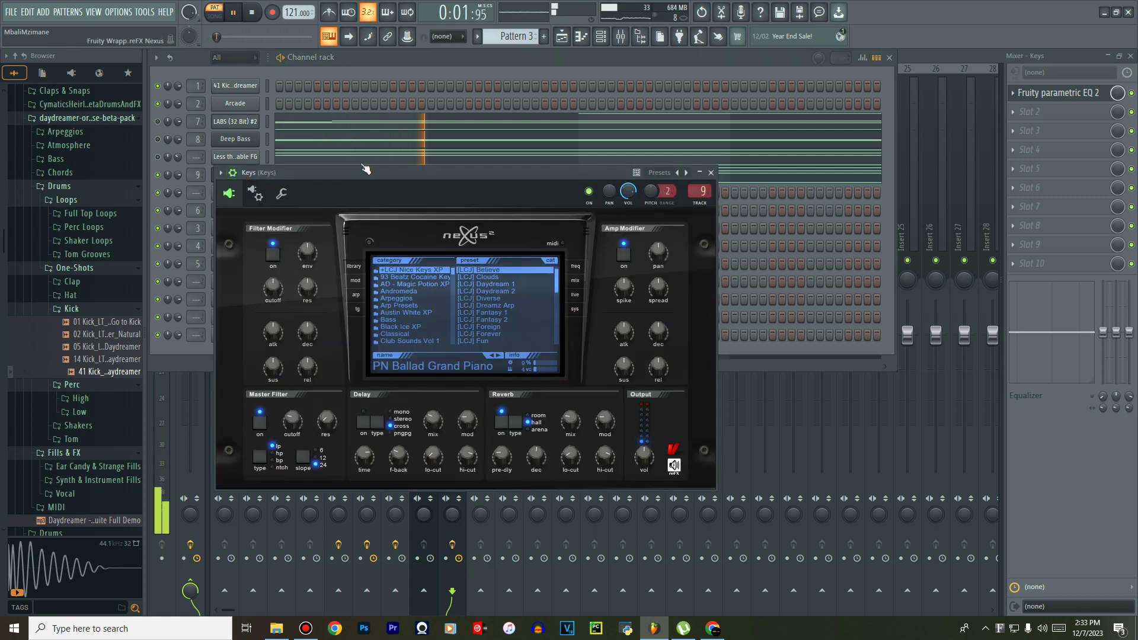
Lower all the Less than Stable FG chord notes by one octave and restart playback to hear them.
click(366, 157)
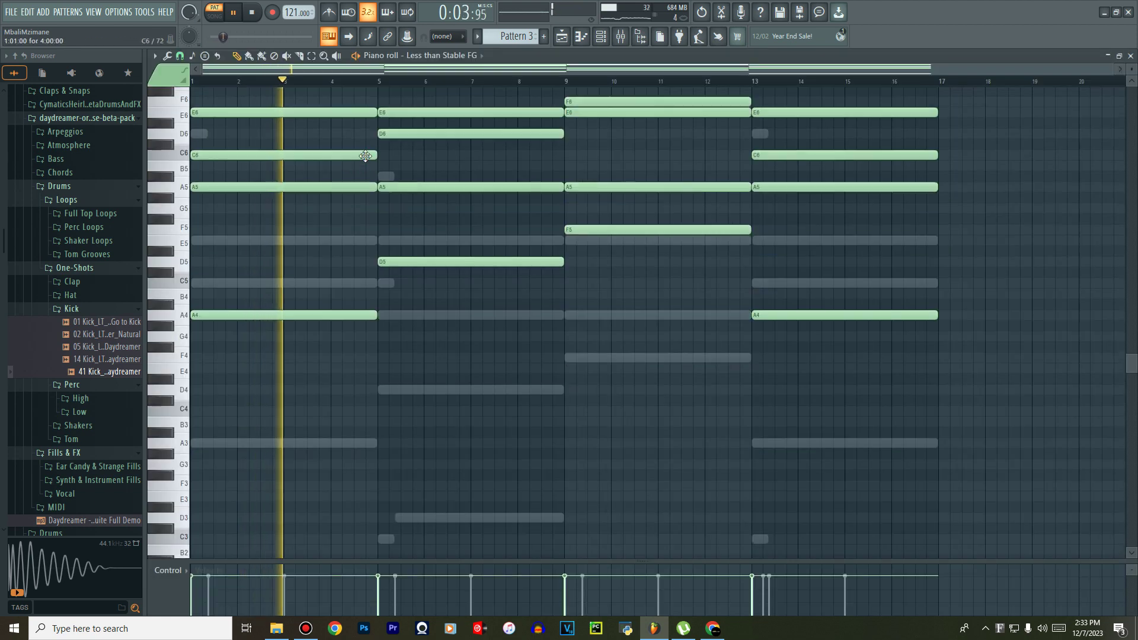
key(space)
key(space)
scroll(368, 159, up, 4)
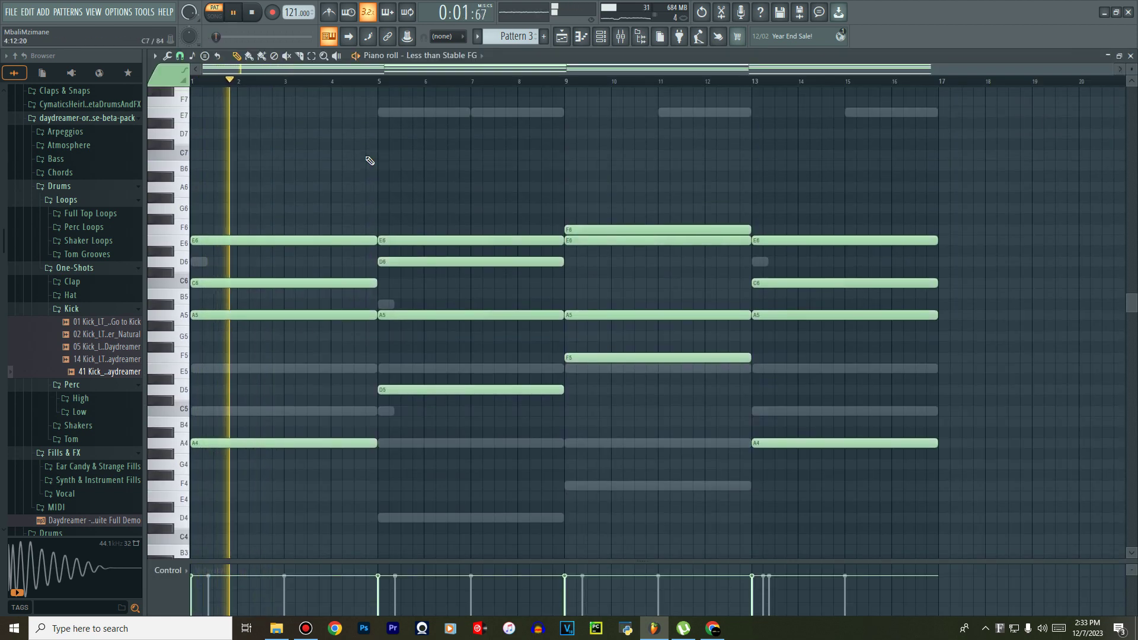
key(ctrl+Down)
key(space)
key(space)
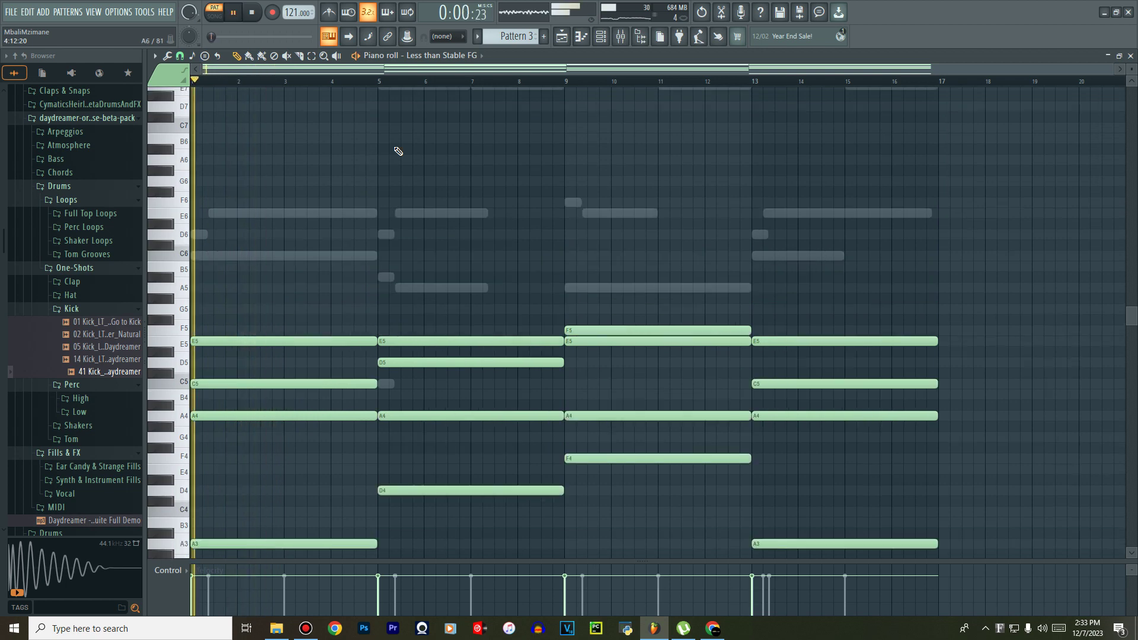
Raise all the Keys chord notes by one octave and restart playback to hear them.
key(F6)
click(326, 181)
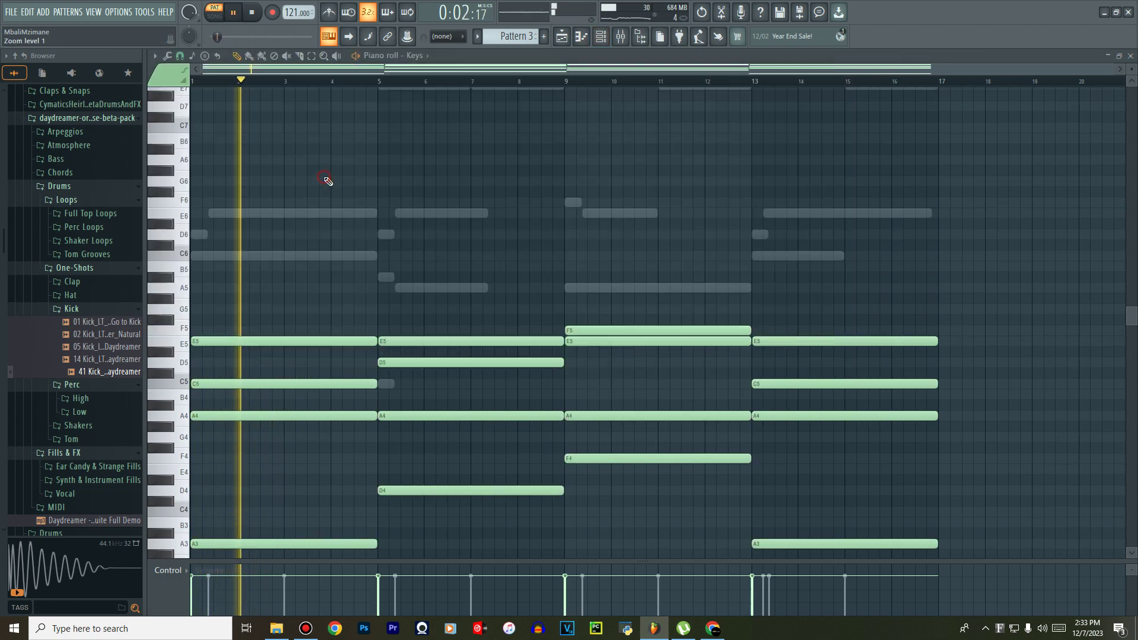
key(ctrl+Up)
key(space)
key(space)
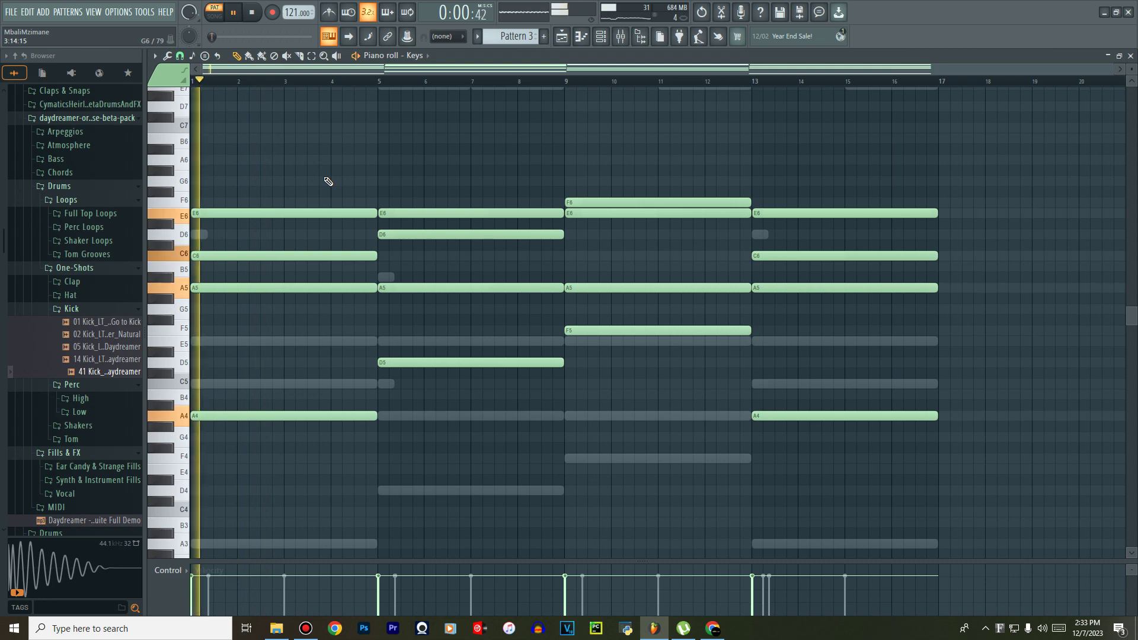
Unmute the Deep Bass and Less than Stable FG channels and replay Pattern 3 to hear the layers together.
key(F6)
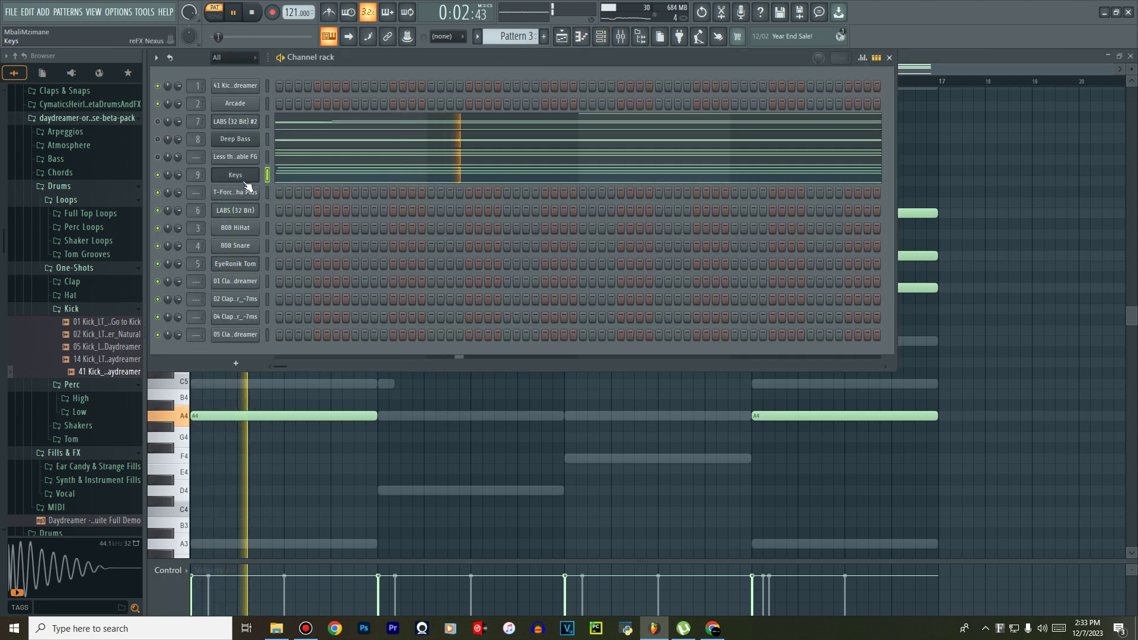
key(space)
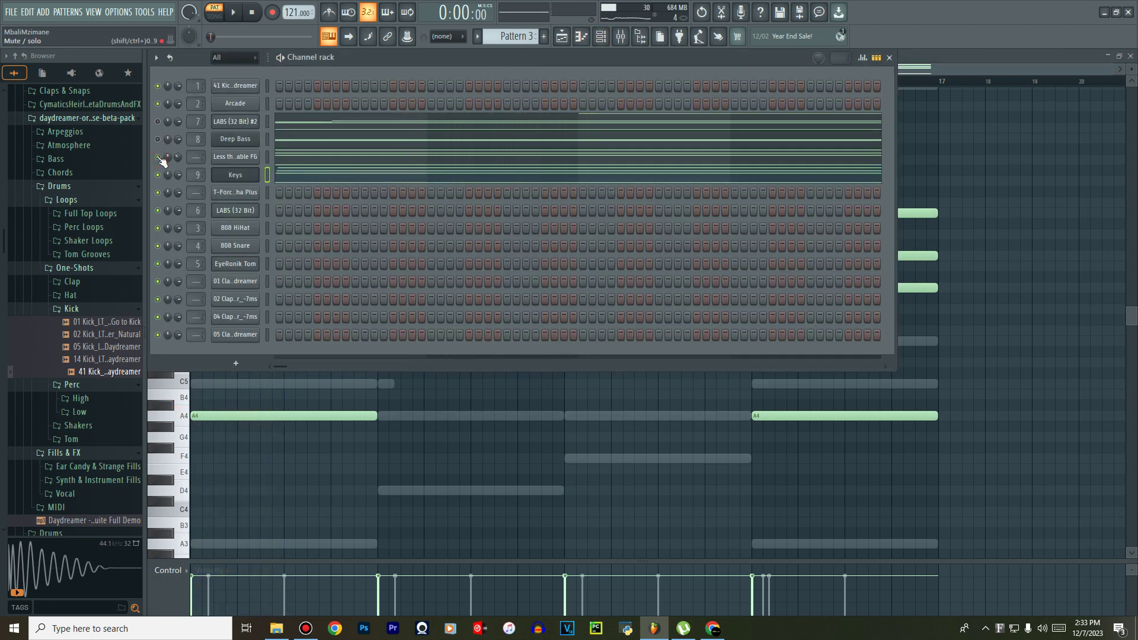
key(space)
key(F9)
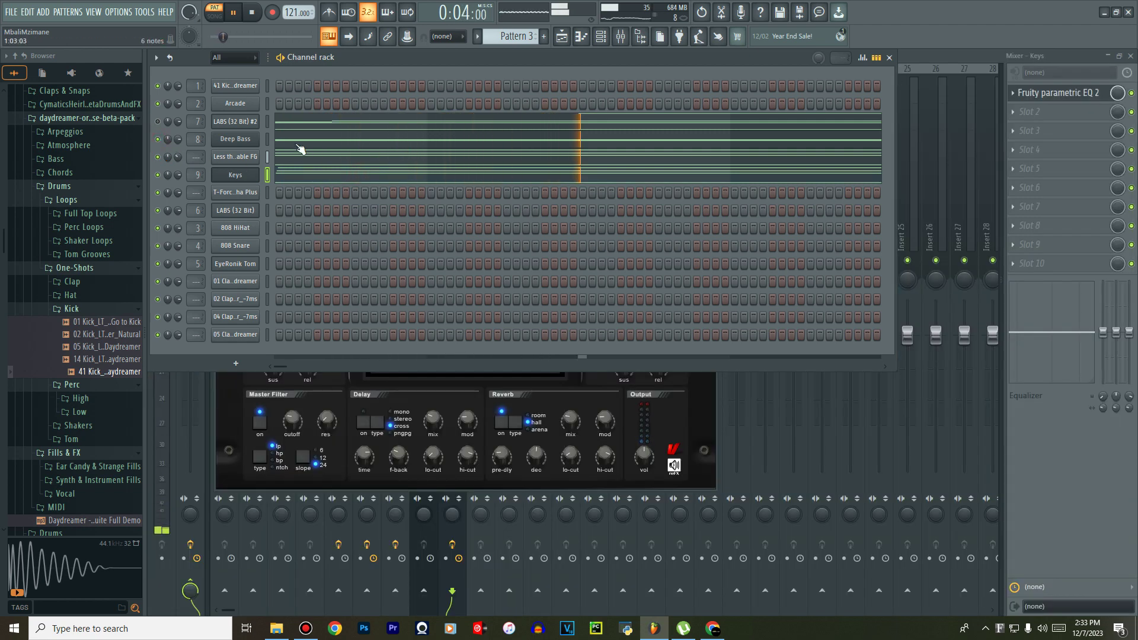
click(622, 37)
click(568, 40)
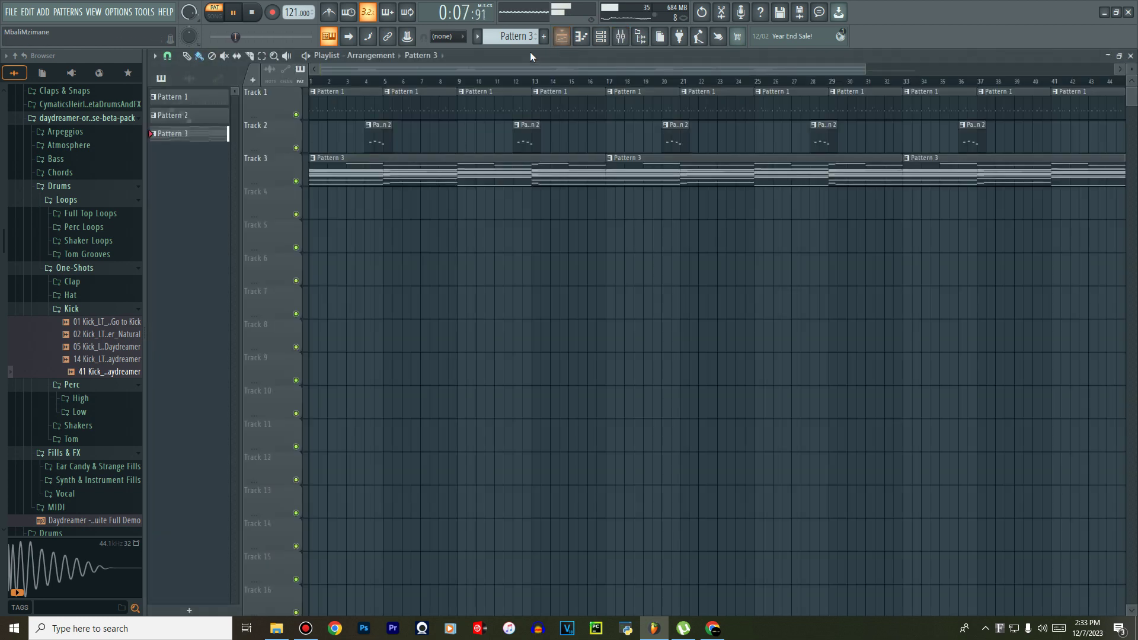
Lower the short C3 and long D3 notes starting at bar 5 of the Deep Bass by one octave and restart playback.
click(601, 40)
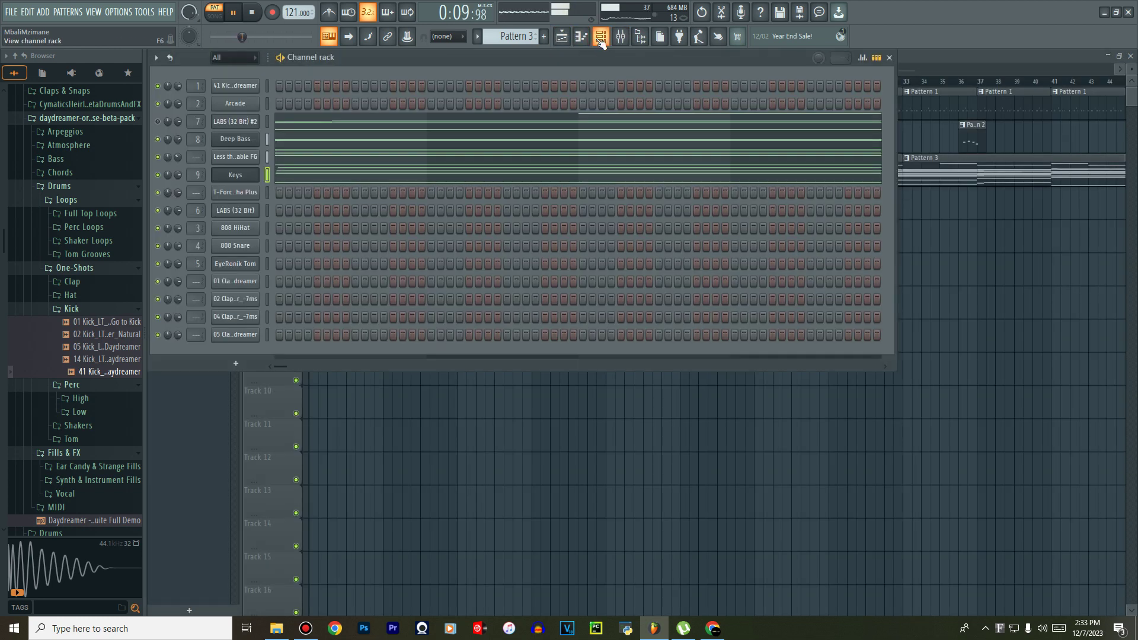
click(298, 145)
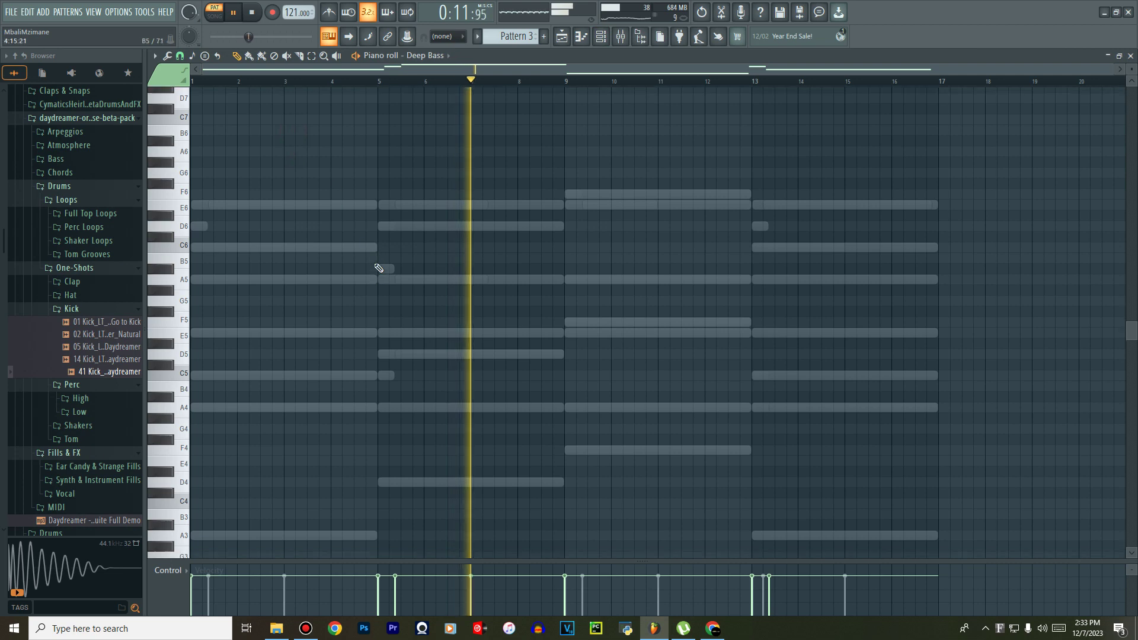
scroll(381, 267, up, 3)
scroll(380, 267, down, 3)
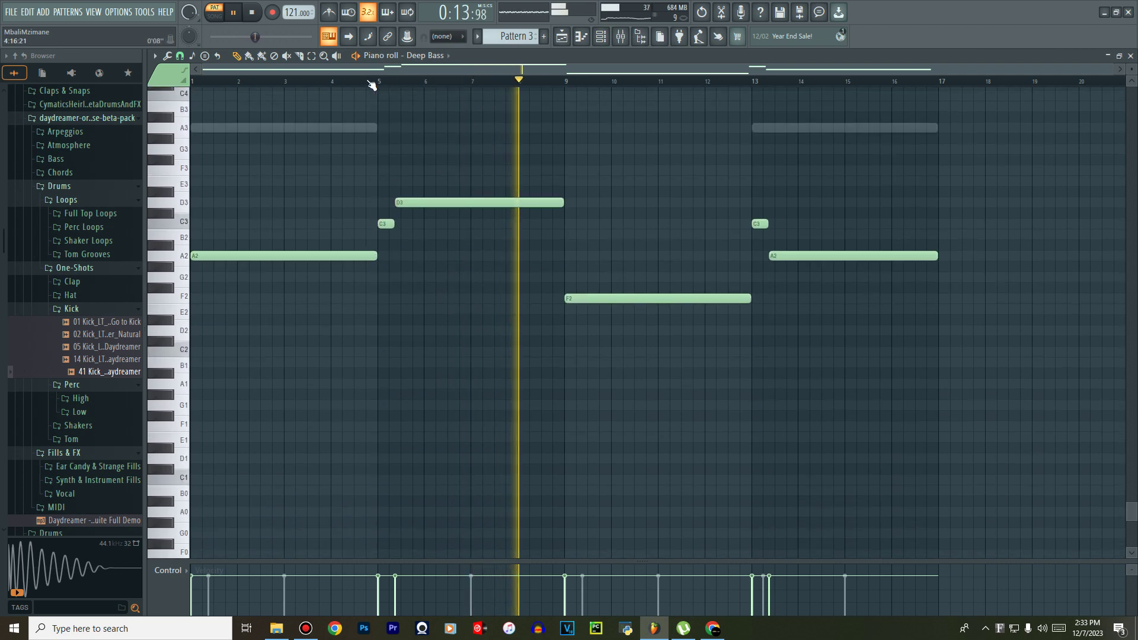
key(space)
drag(504, 170, 383, 248)
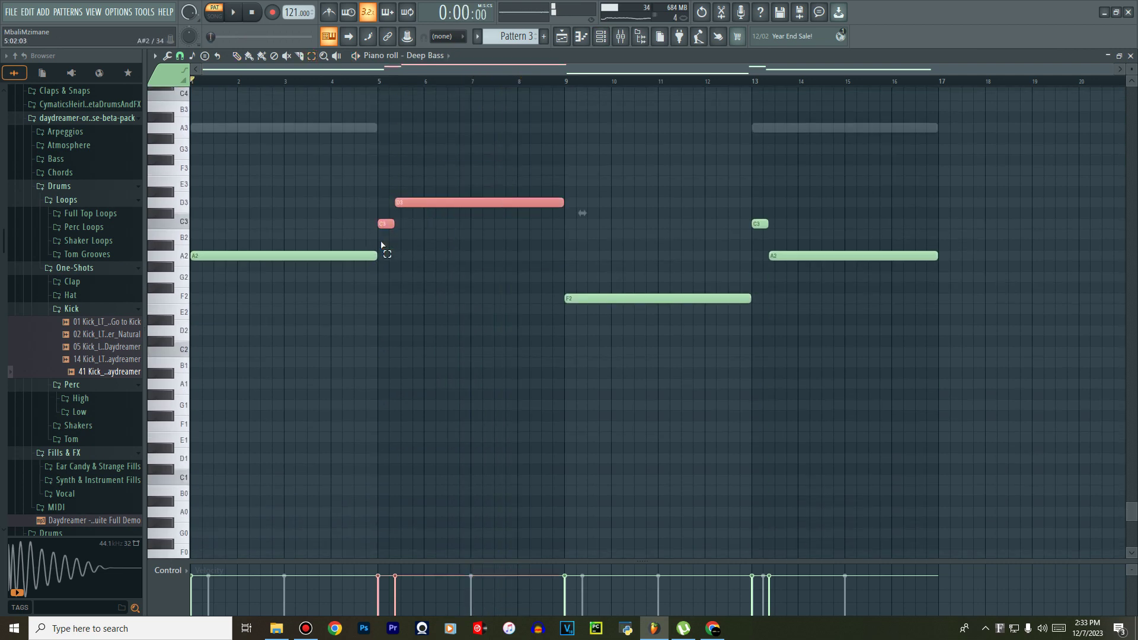
key(ctrl+Down)
key(space)
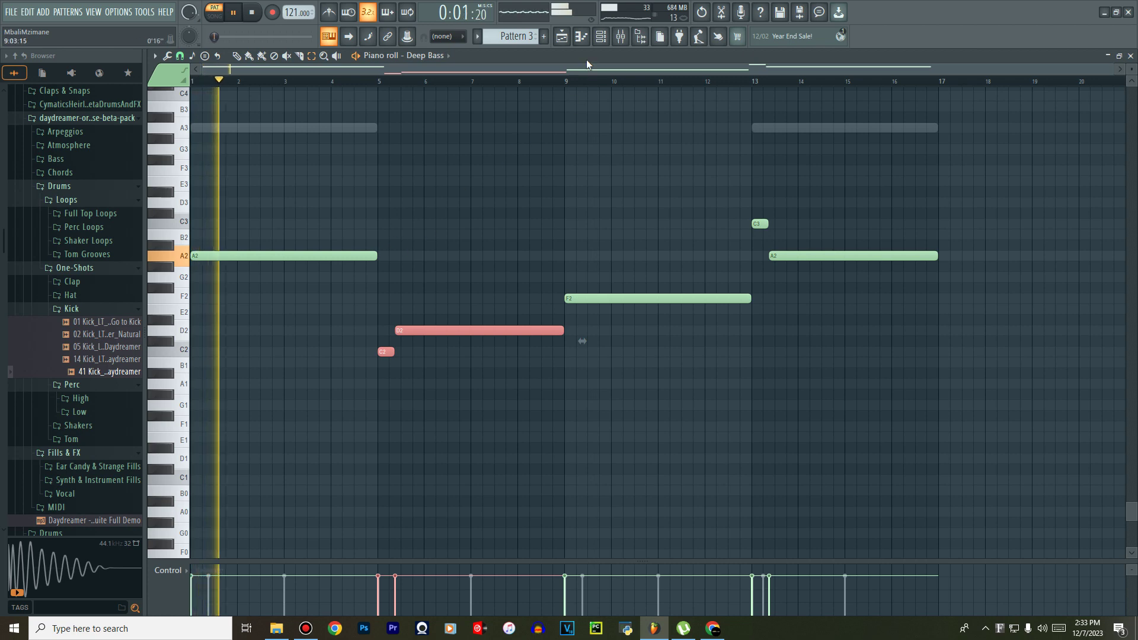
Try the short C note at bar 5 of the Deep Bass one octave higher, and return it to C2.
click(389, 354)
key(ctrl+Up)
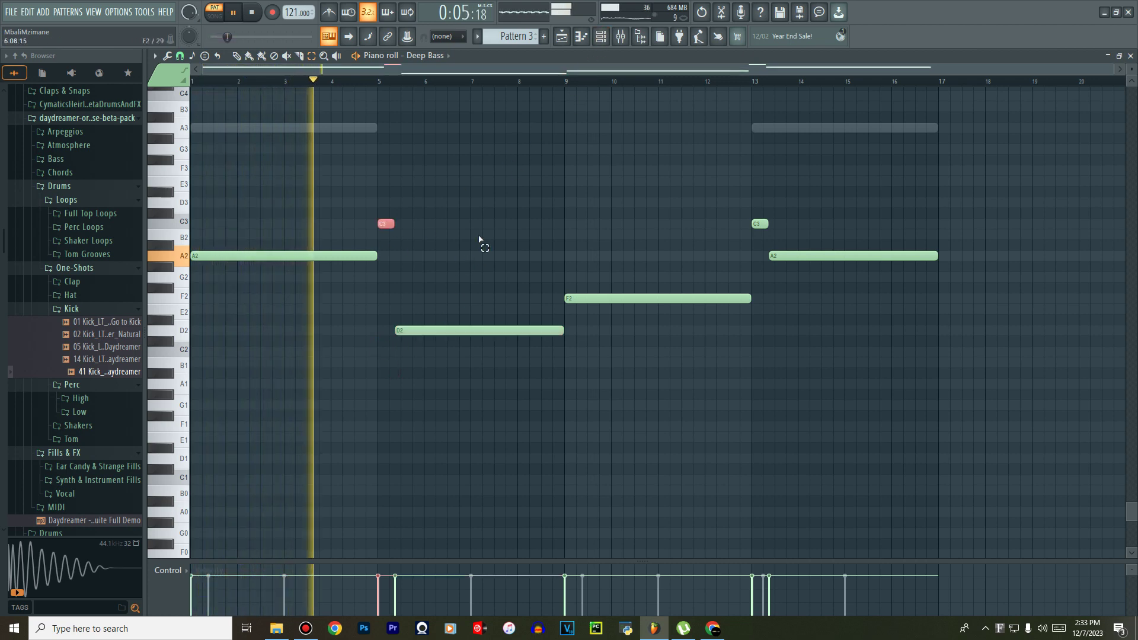
scroll(540, 85, up, 1)
scroll(541, 85, up, 1)
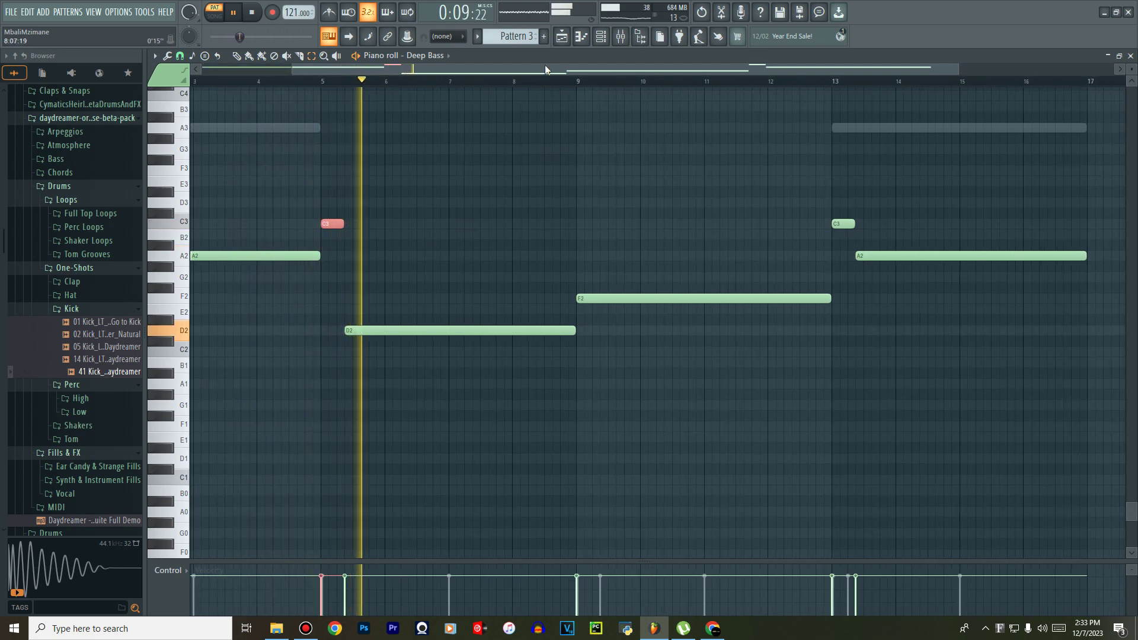
drag(546, 70, 418, 72)
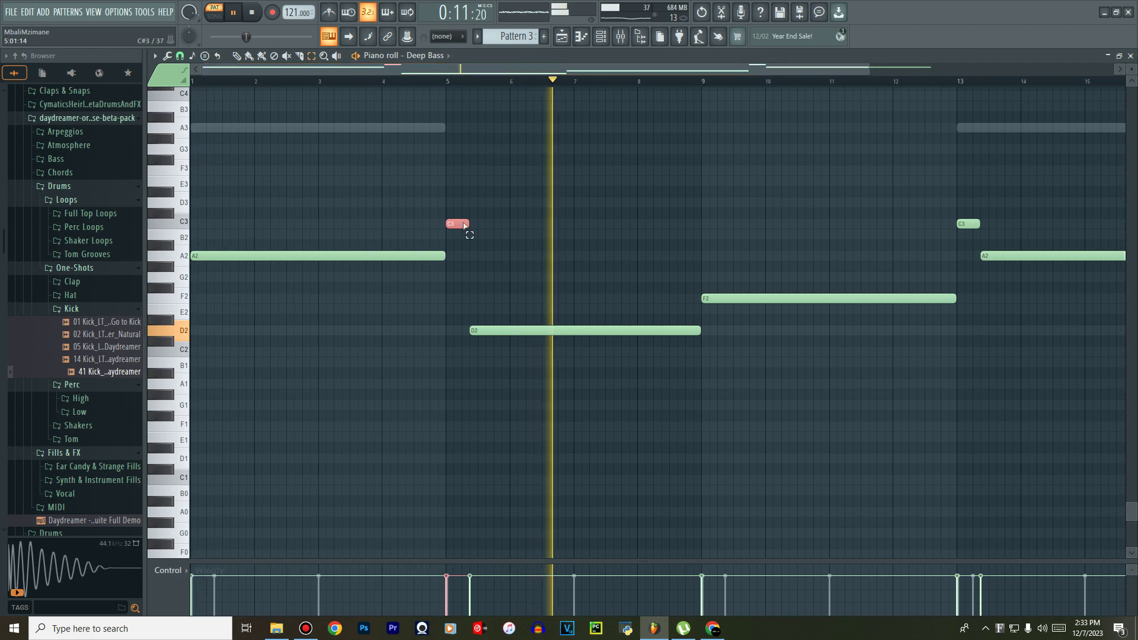
key(ctrl+Down)
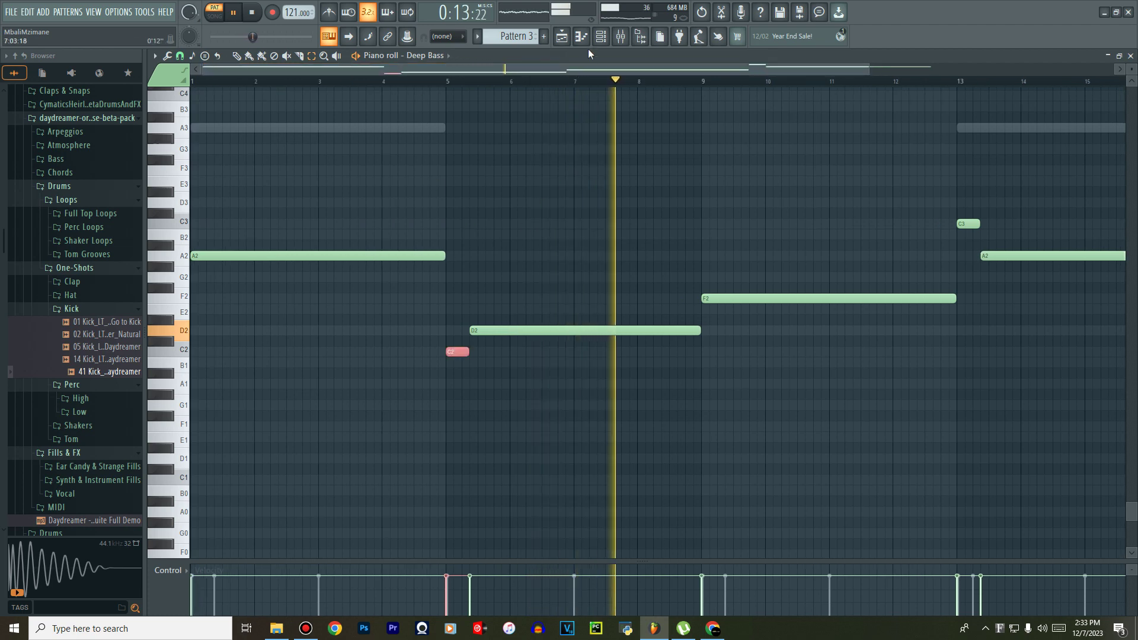
Mute Track 1 in the playlist.
click(561, 37)
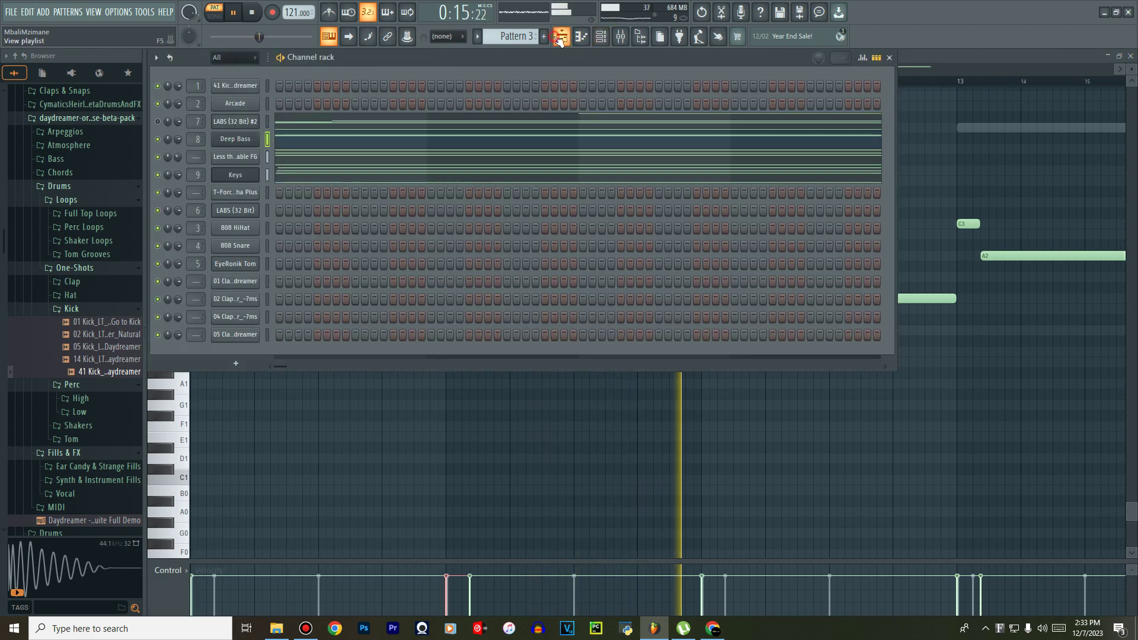
key(F5)
click(297, 114)
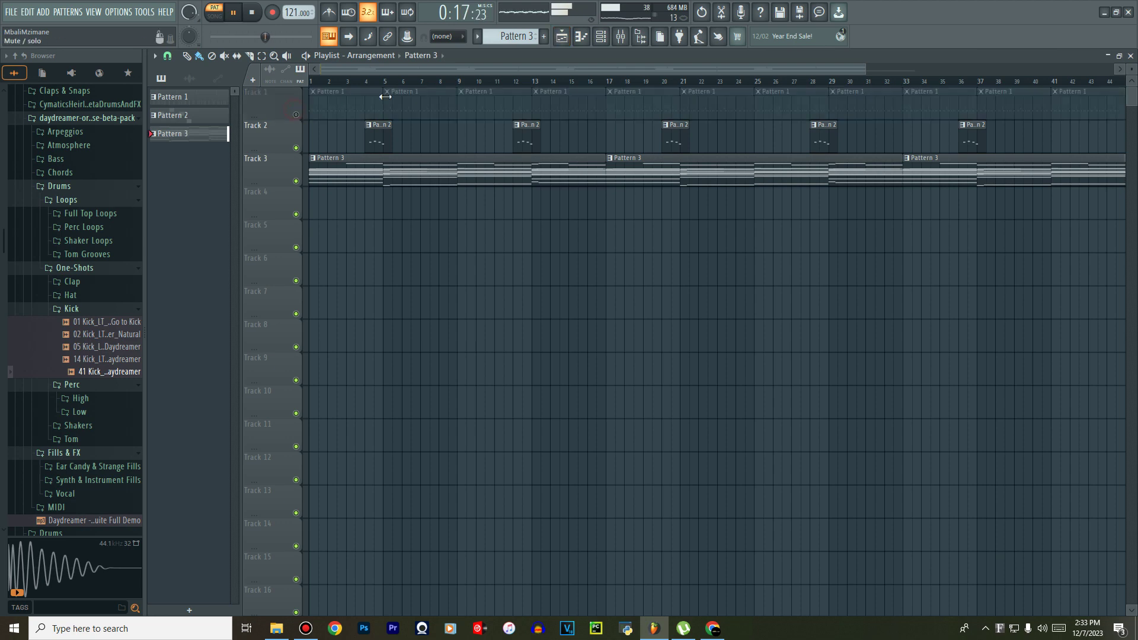
Filter the channel rack to Unsorted and cut the T-Force Alpha Plus steps from Pattern 1.
click(604, 42)
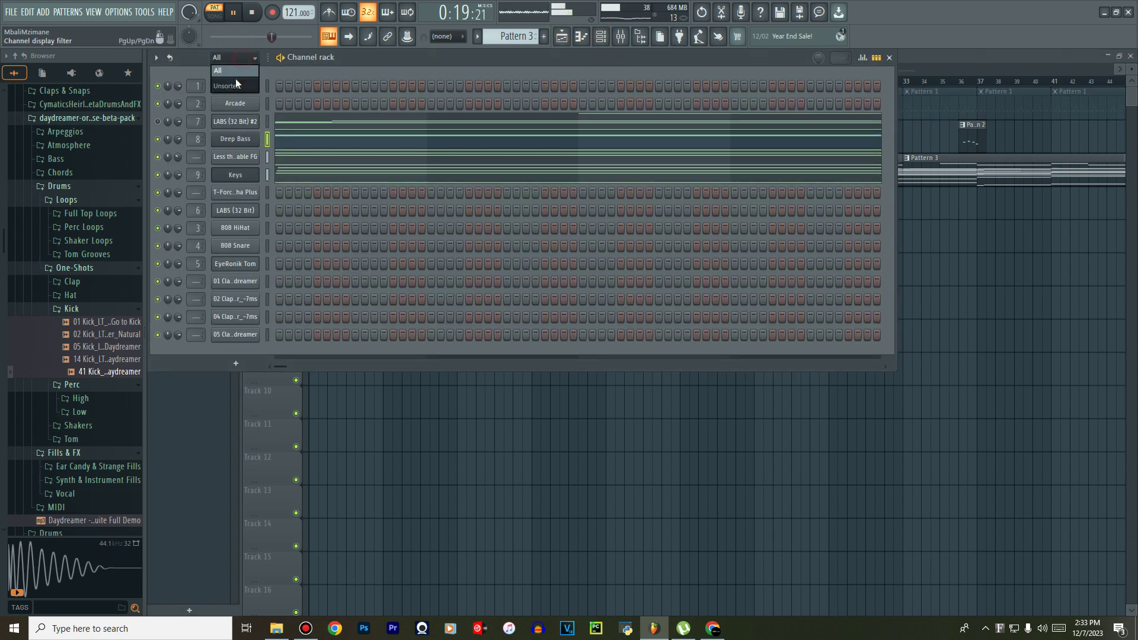
click(234, 86)
click(477, 36)
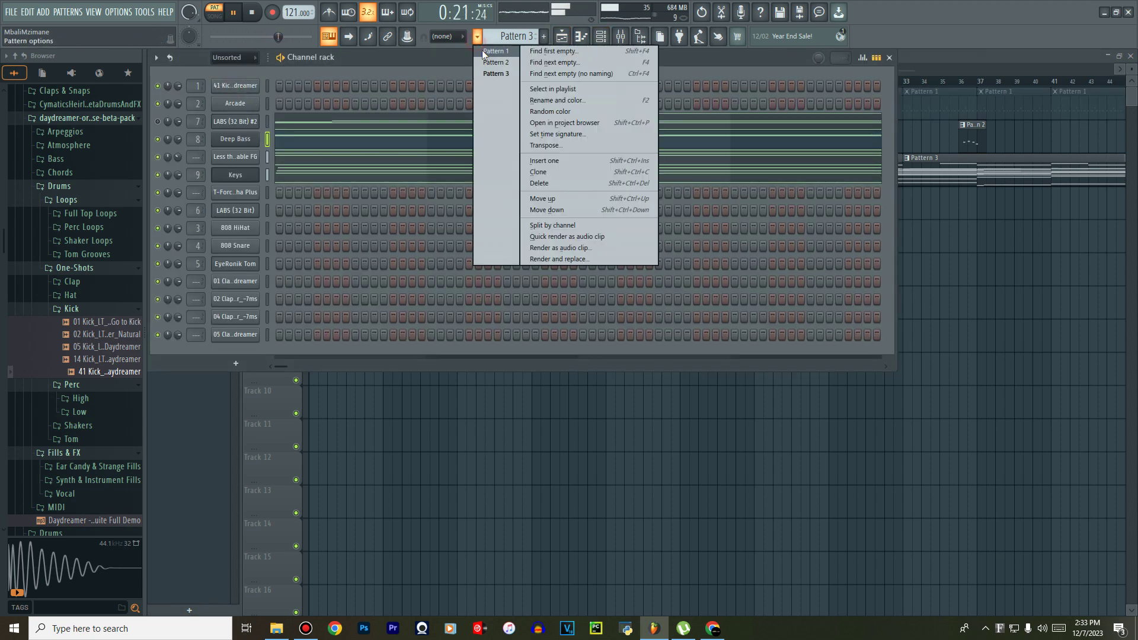
click(483, 51)
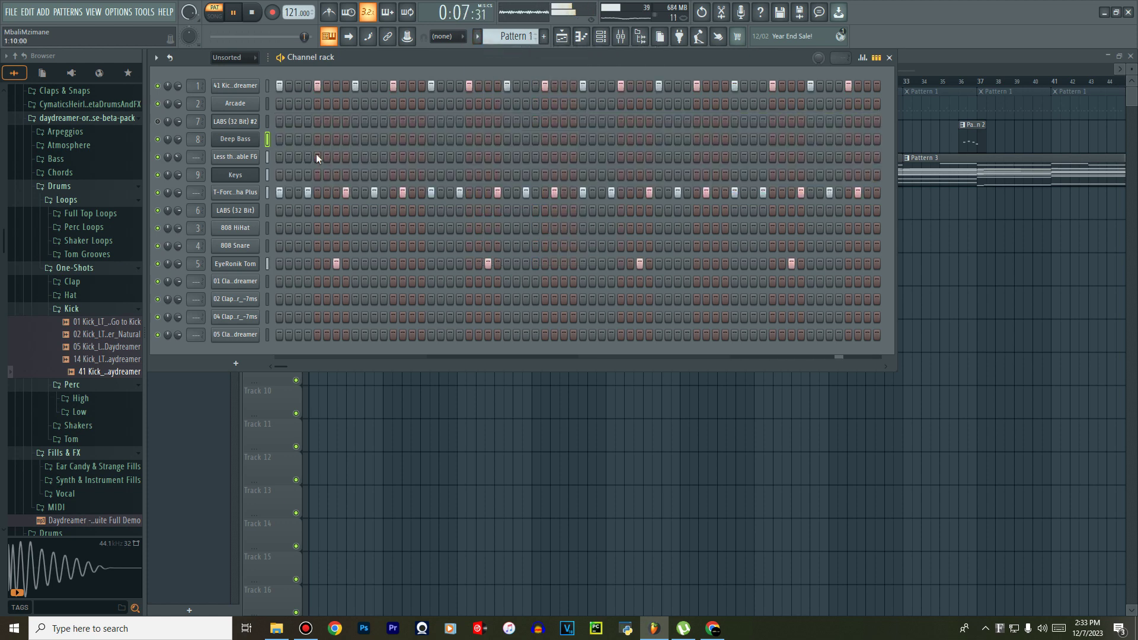
right_click(258, 188)
click(396, 193)
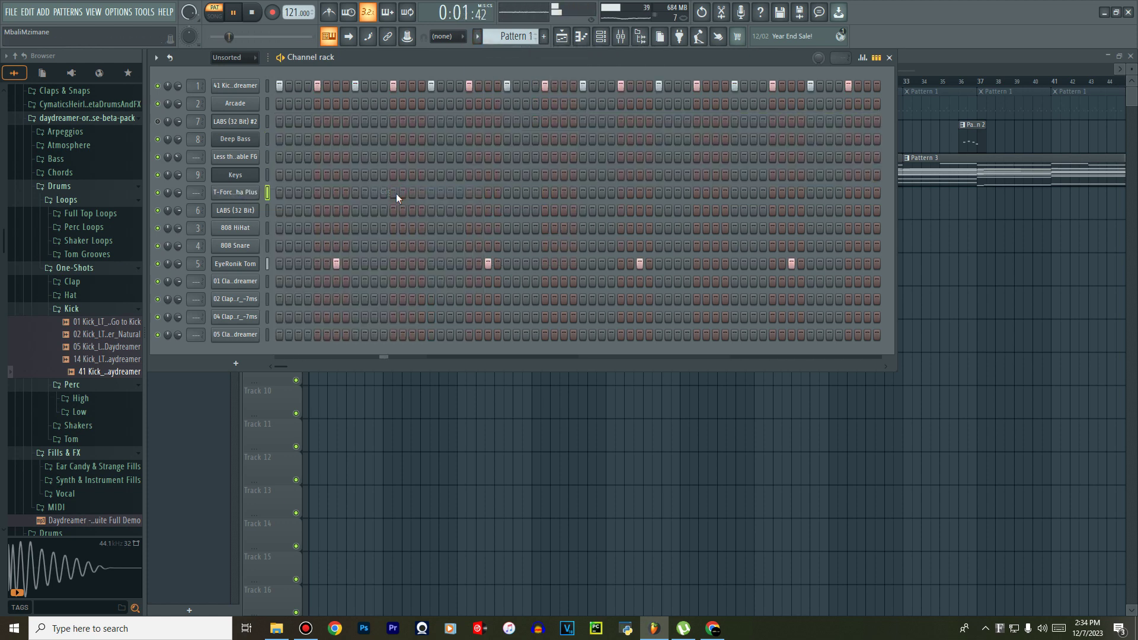
key(space)
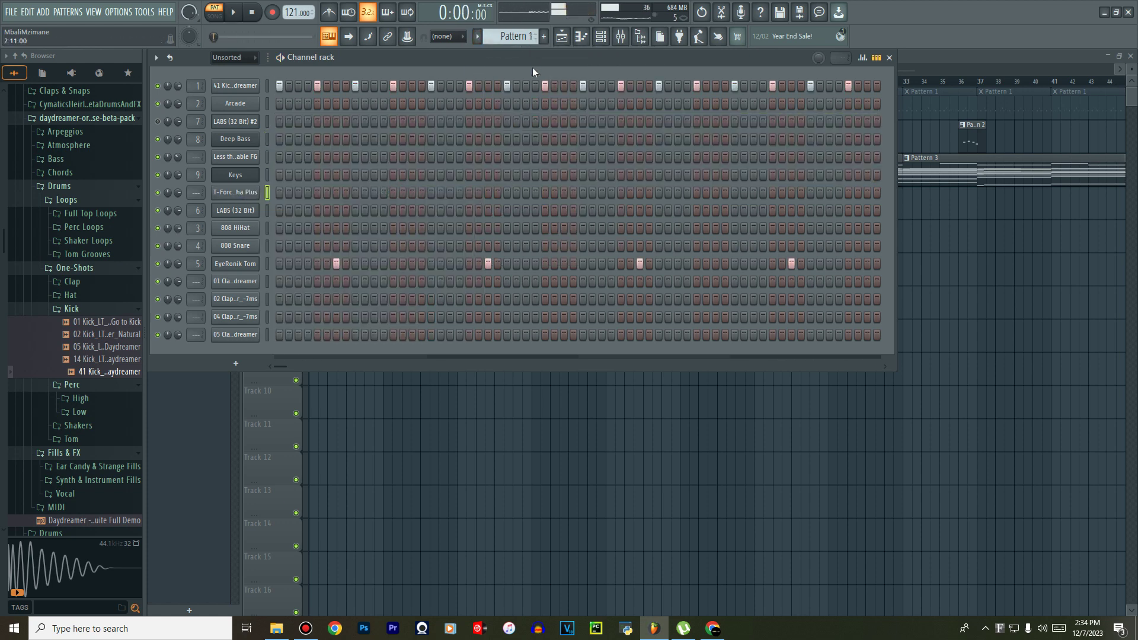
Create a new pattern named Alpha and paste the cut T-Force Alpha Plus steps into it.
click(544, 36)
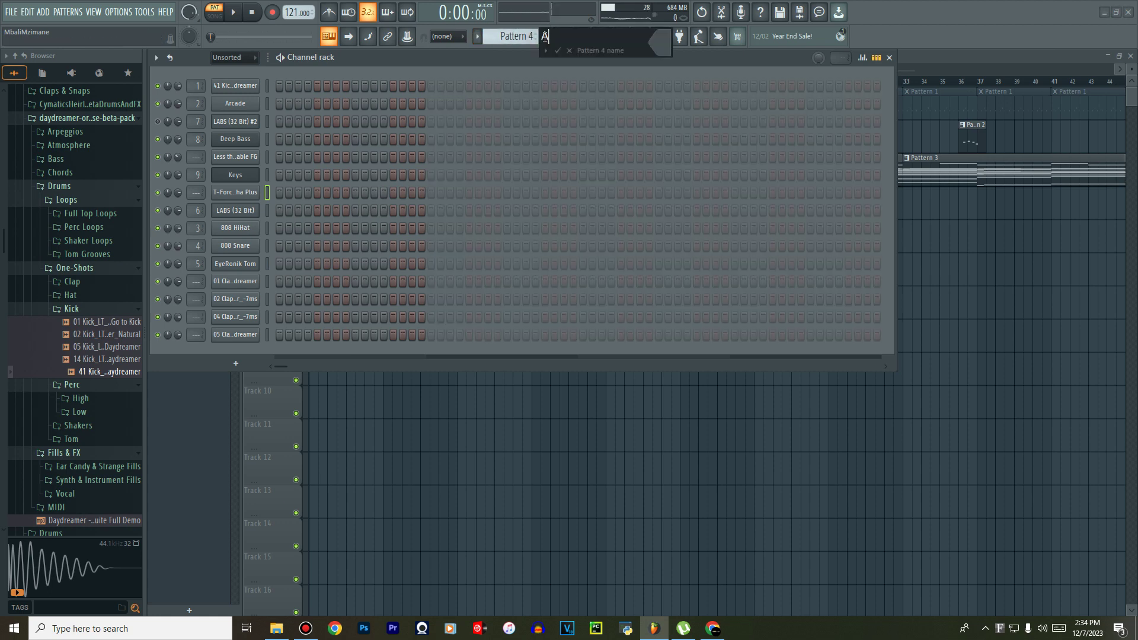
key(Return)
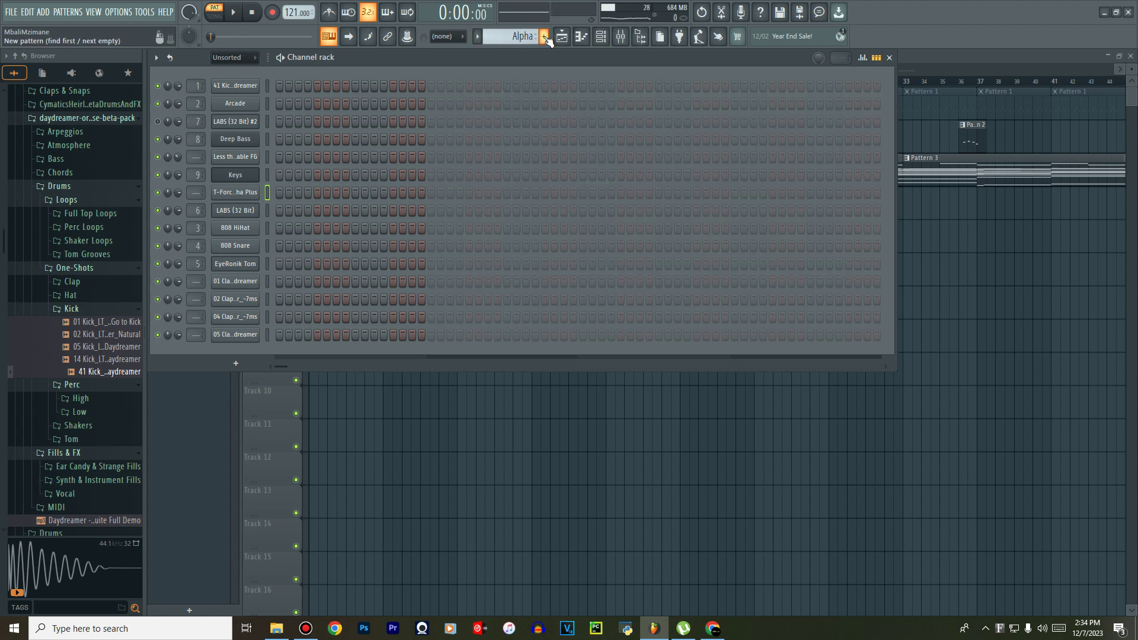
key(ctrl+v)
Paint Alpha clips along playlist Track 5 from bar 1 up to bar 41 and play the song.
click(561, 36)
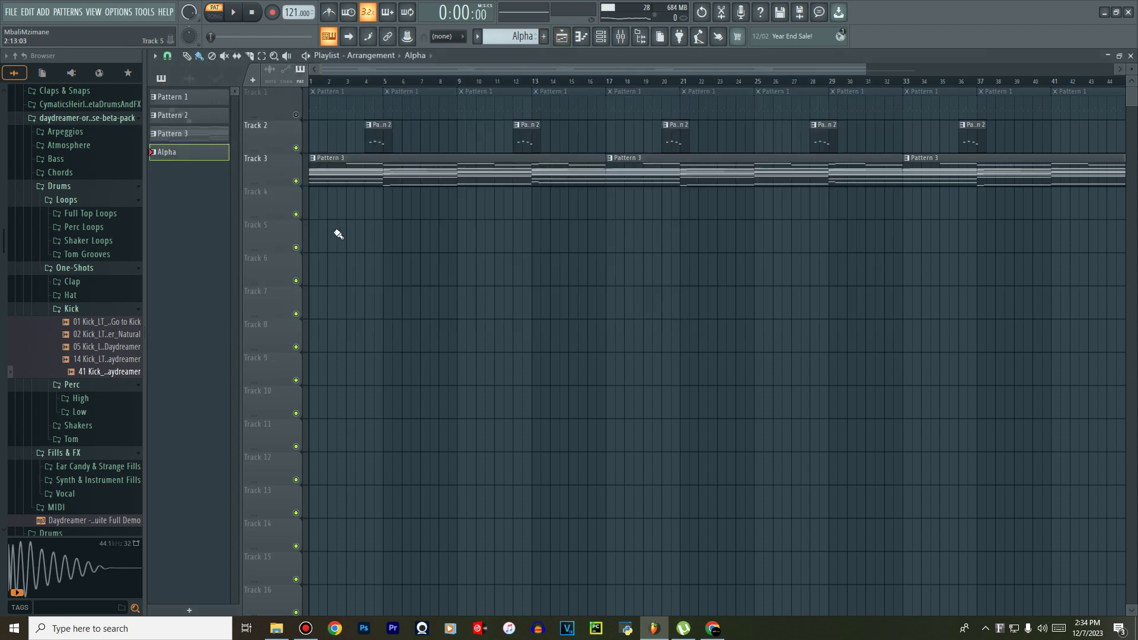
drag(319, 243, 1043, 240)
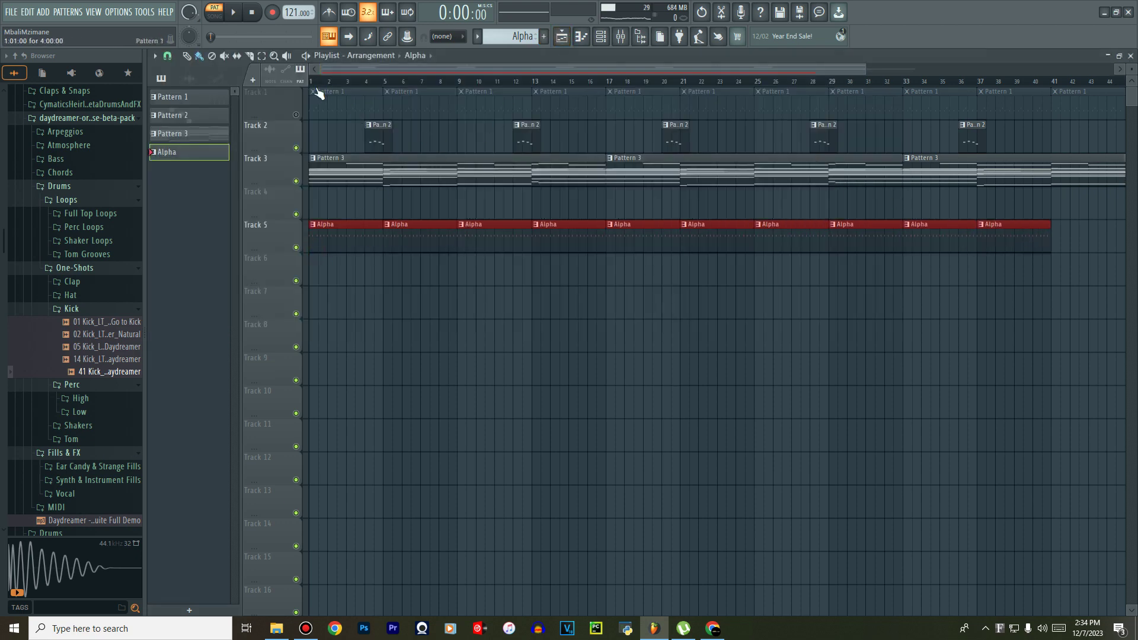
key(space)
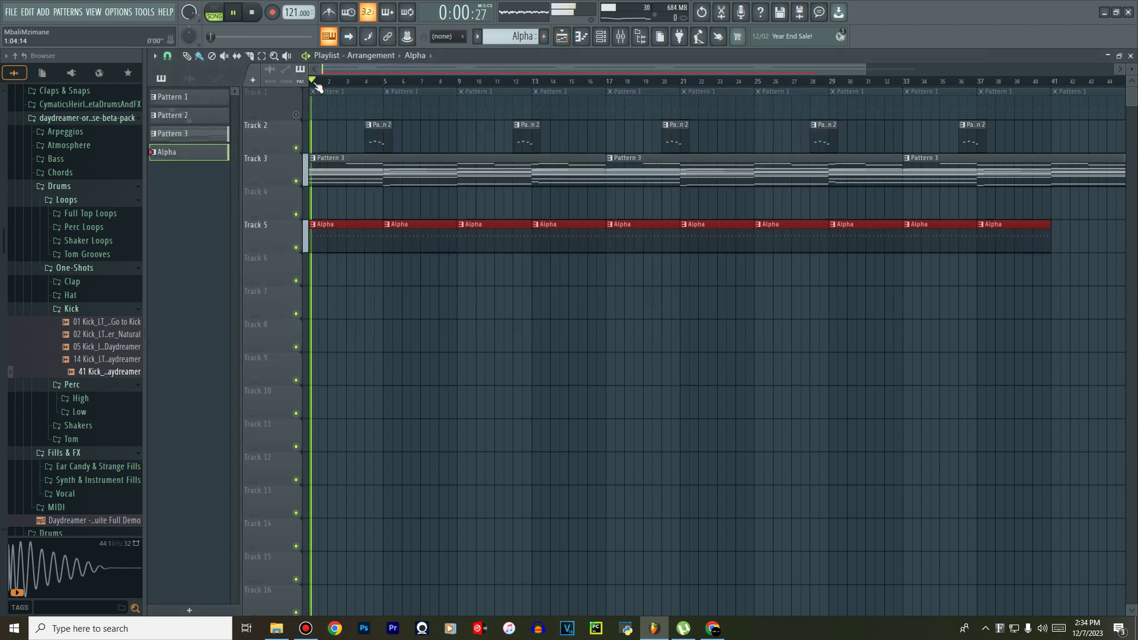
Create an automation clip for the T-Force Alpha Plus filter cutoff from the last tweaked parameter.
click(602, 37)
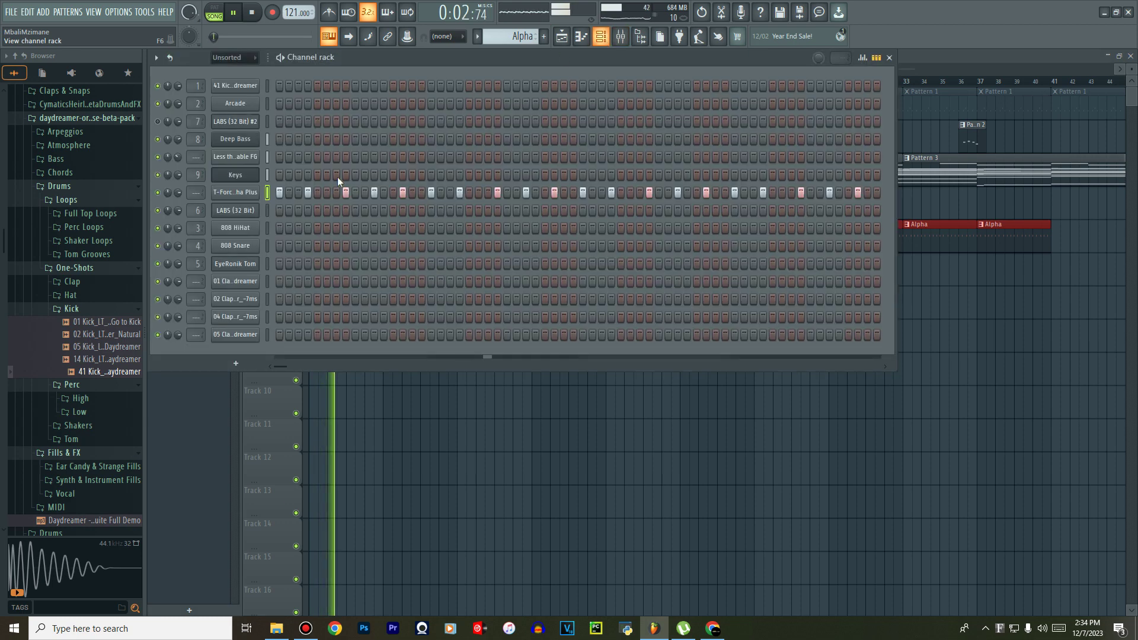
click(235, 192)
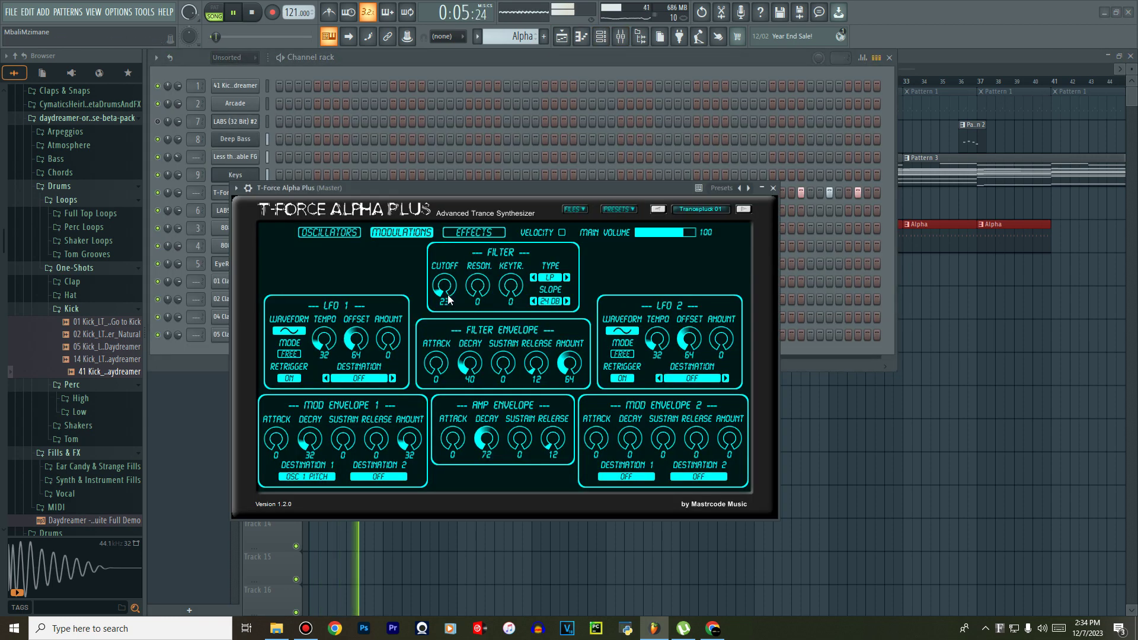
click(773, 188)
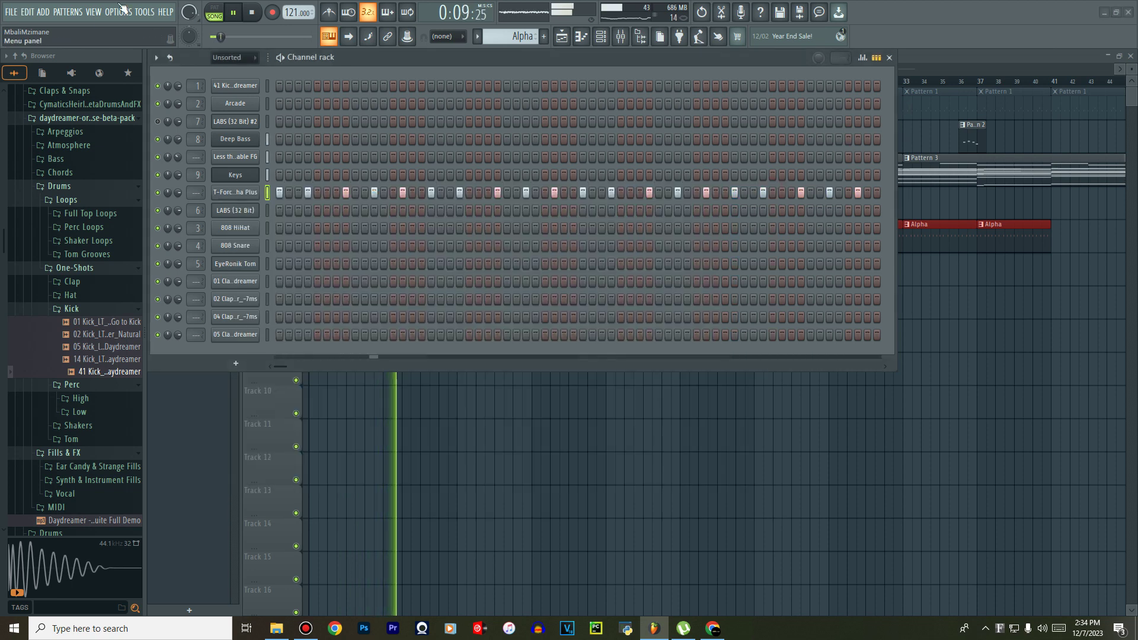
click(144, 11)
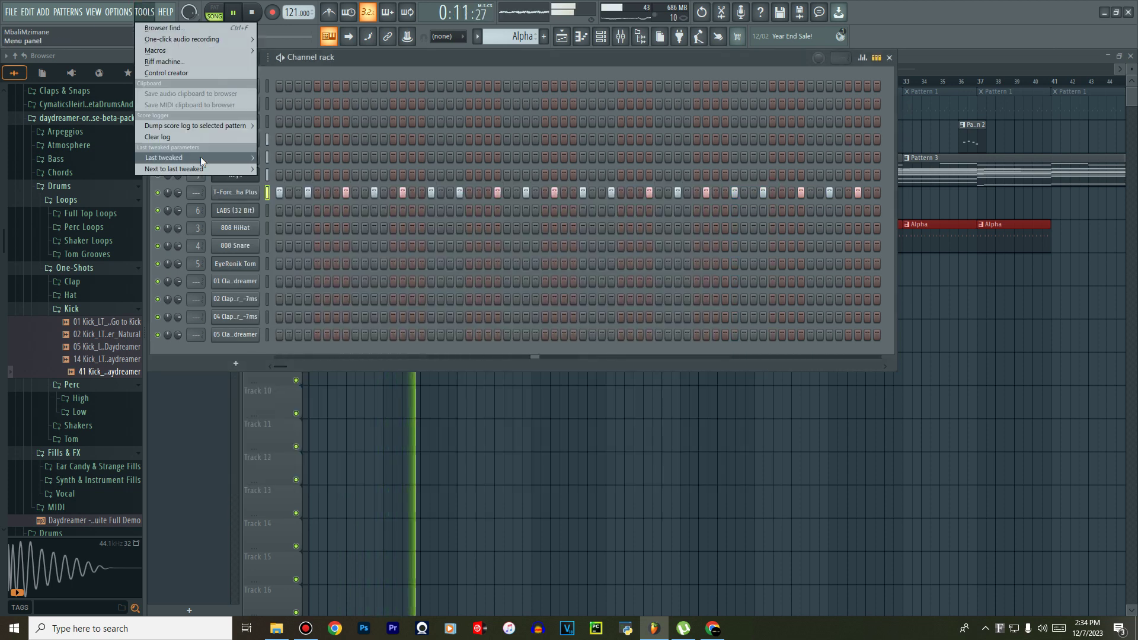
mouse_move(200, 159)
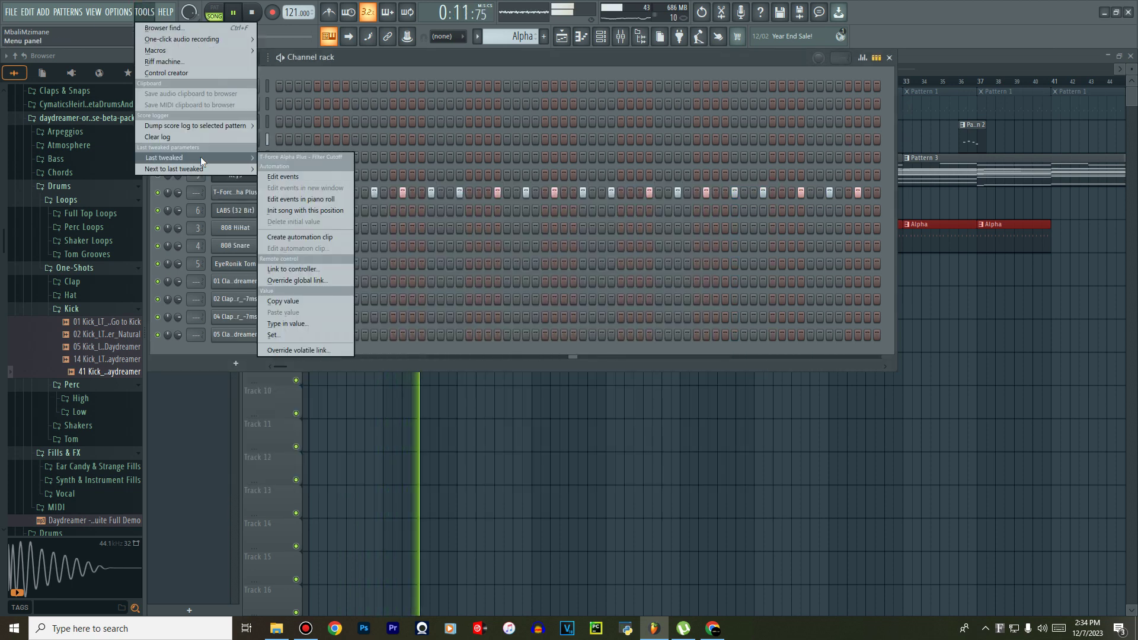
click(297, 237)
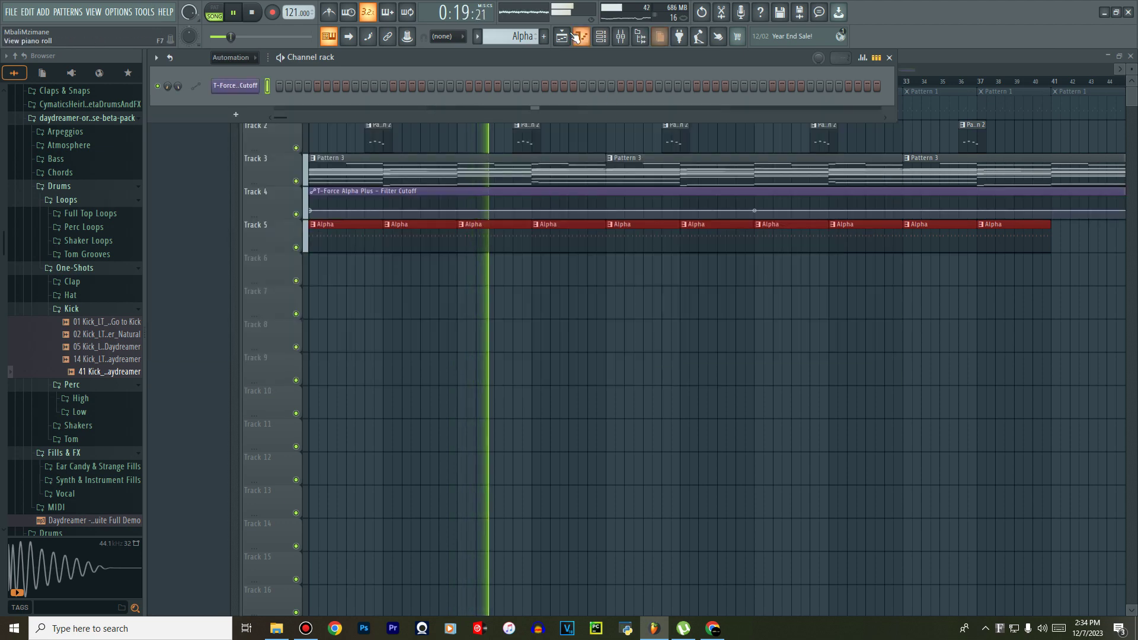
Add two Alpha clips on Track 5 up to bar 49 and shape the filter cutoff automation into a rising ramp.
click(561, 36)
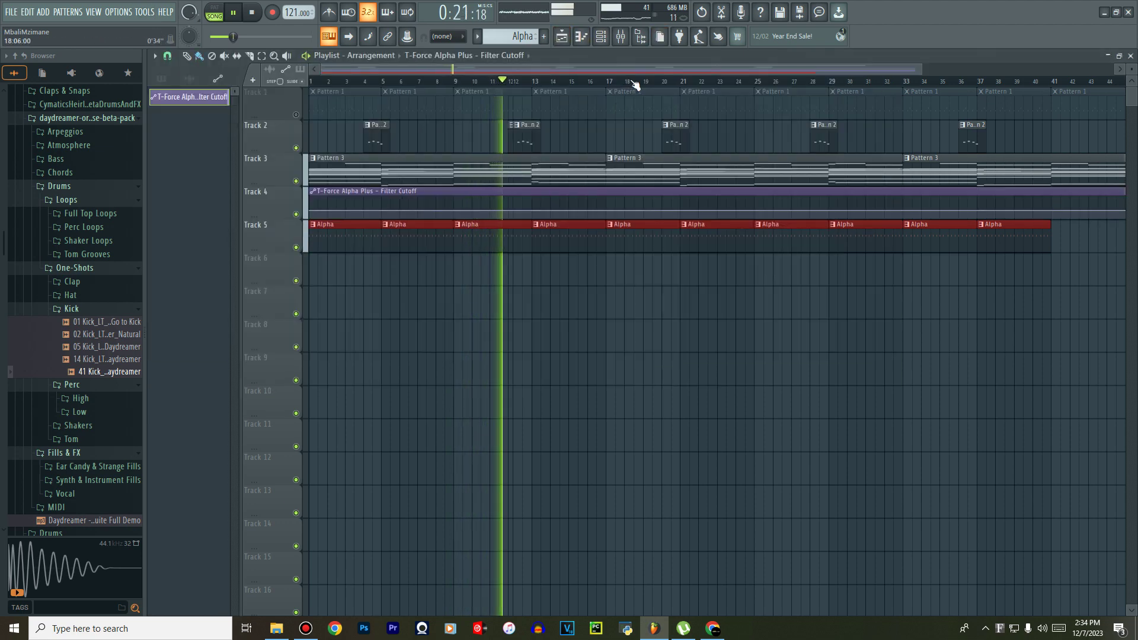
scroll(634, 84, down, 2)
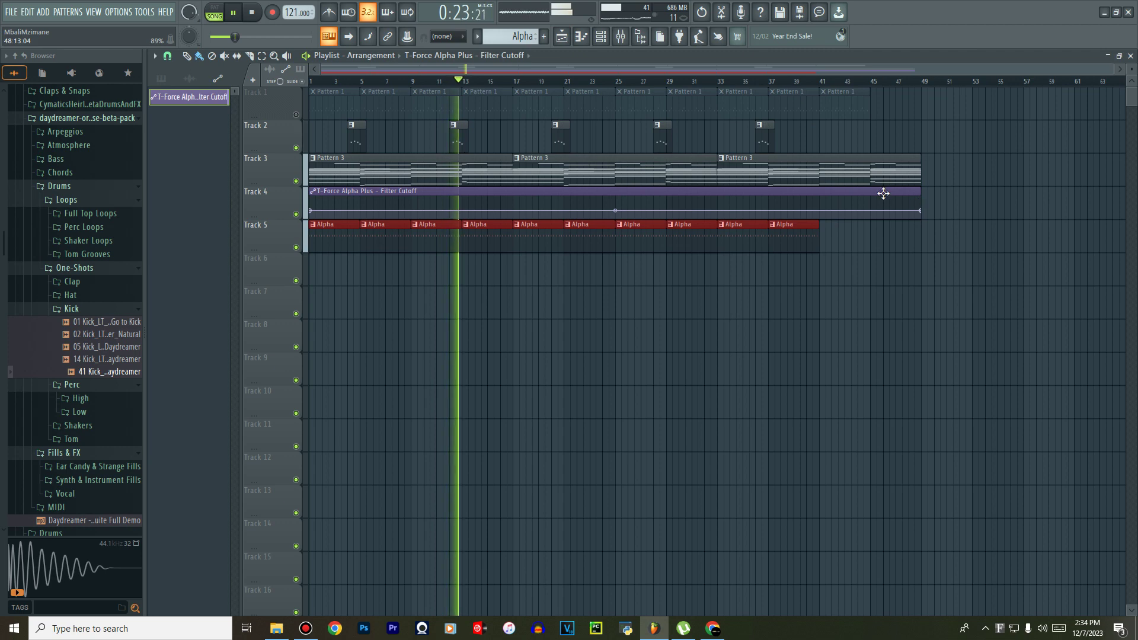
click(825, 239)
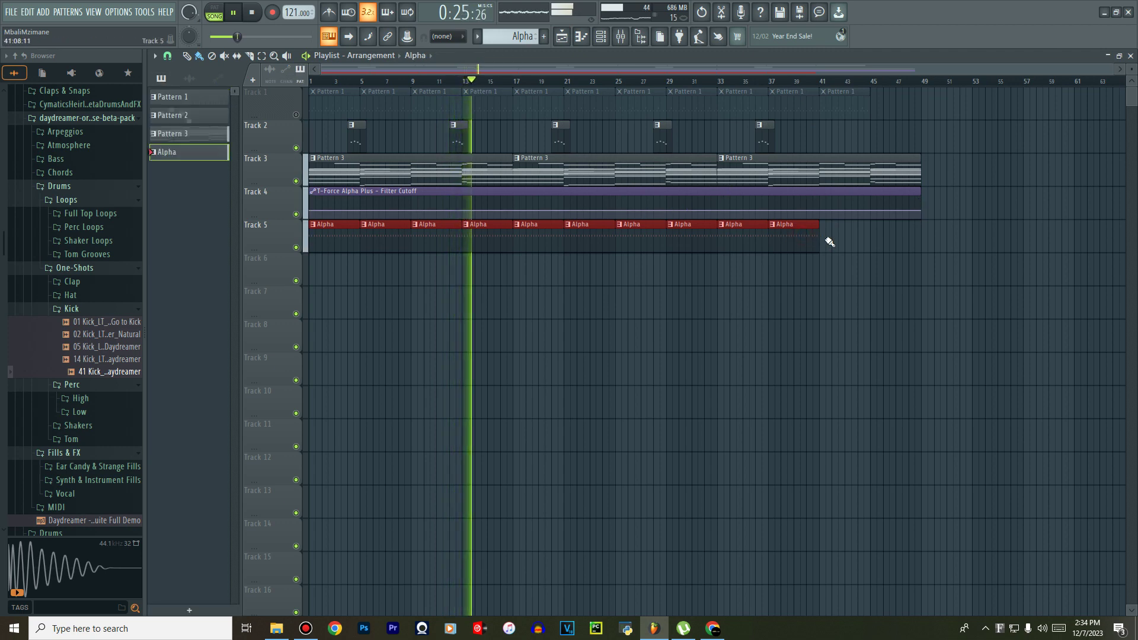
click(880, 237)
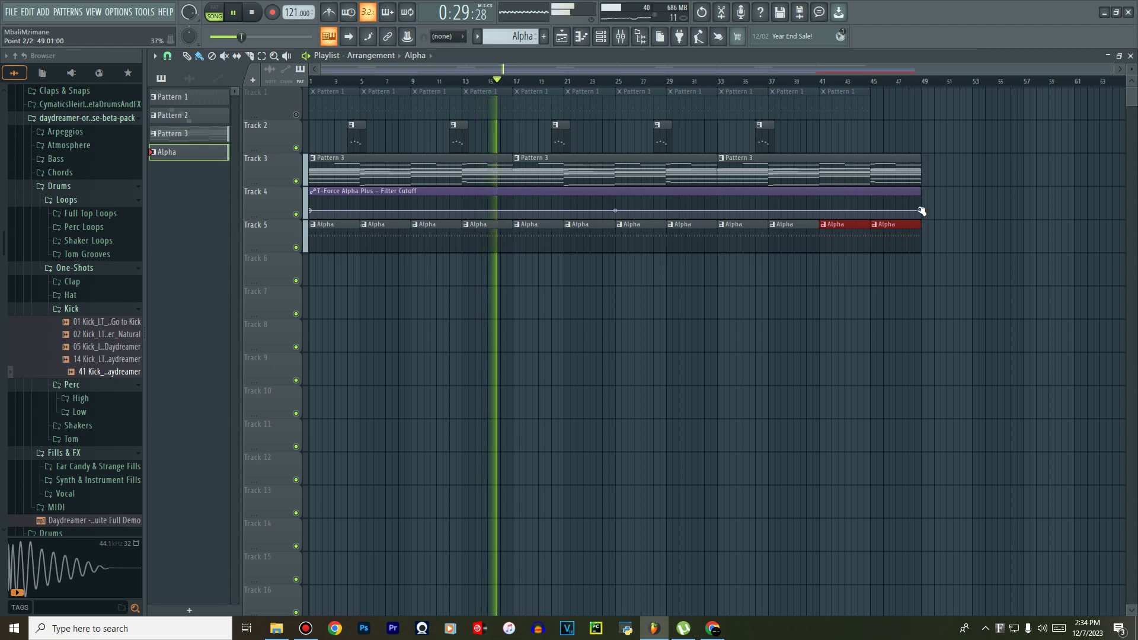
drag(919, 210, 920, 197)
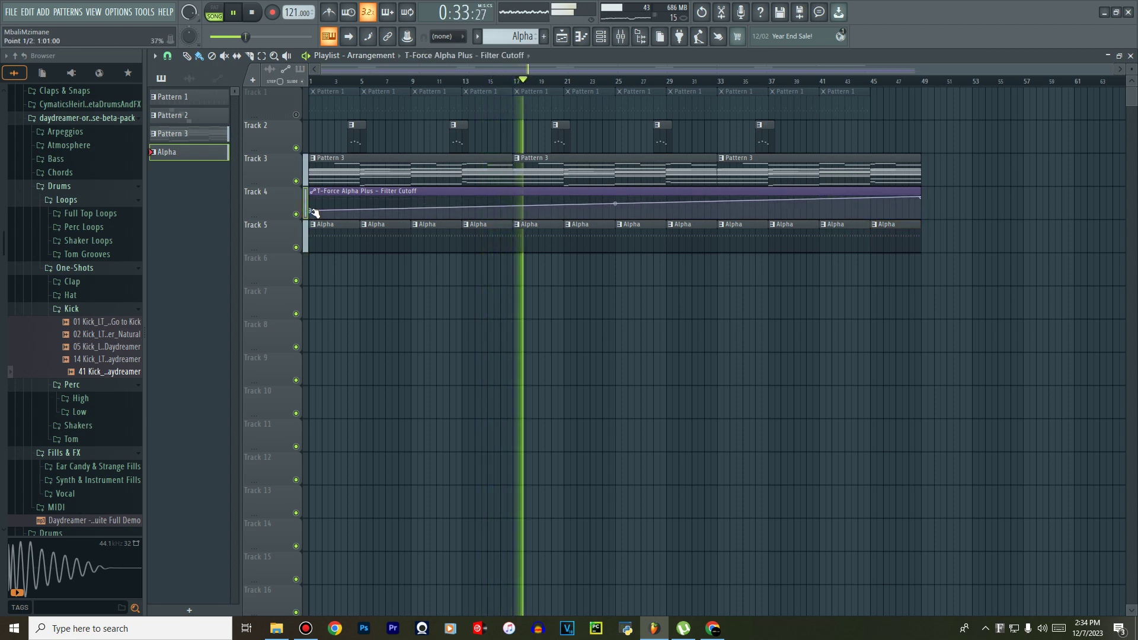
drag(310, 211, 312, 216)
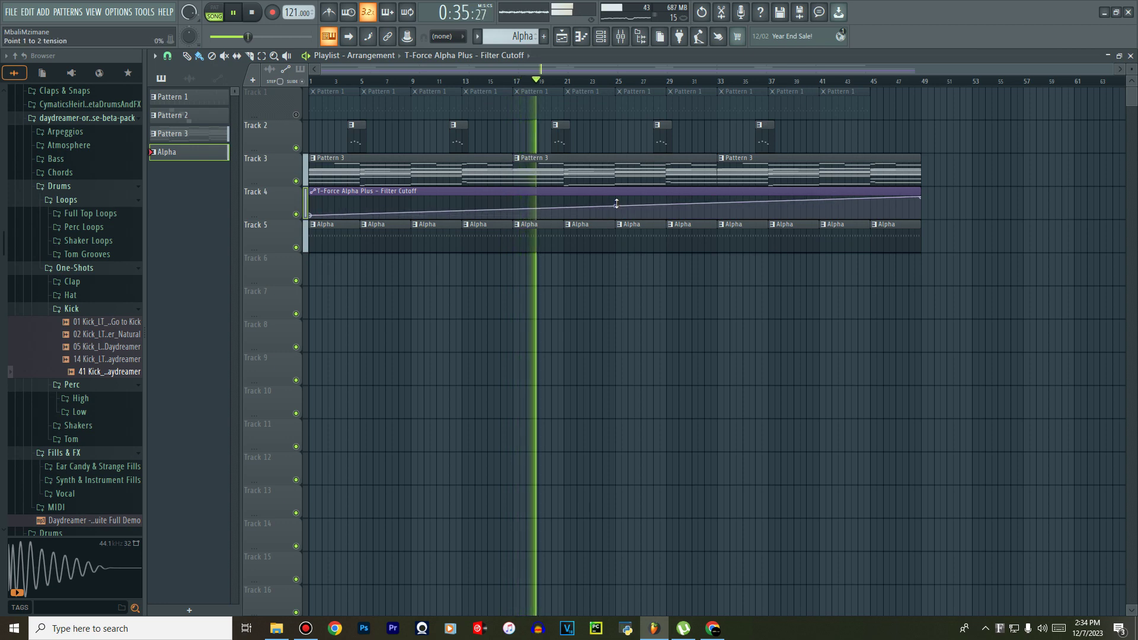
In Pattern 2's LABS Resonator Music Box, set the global gain to 100% and reverb to 92%, and raise dynamics to the maximum.
double_click(565, 129)
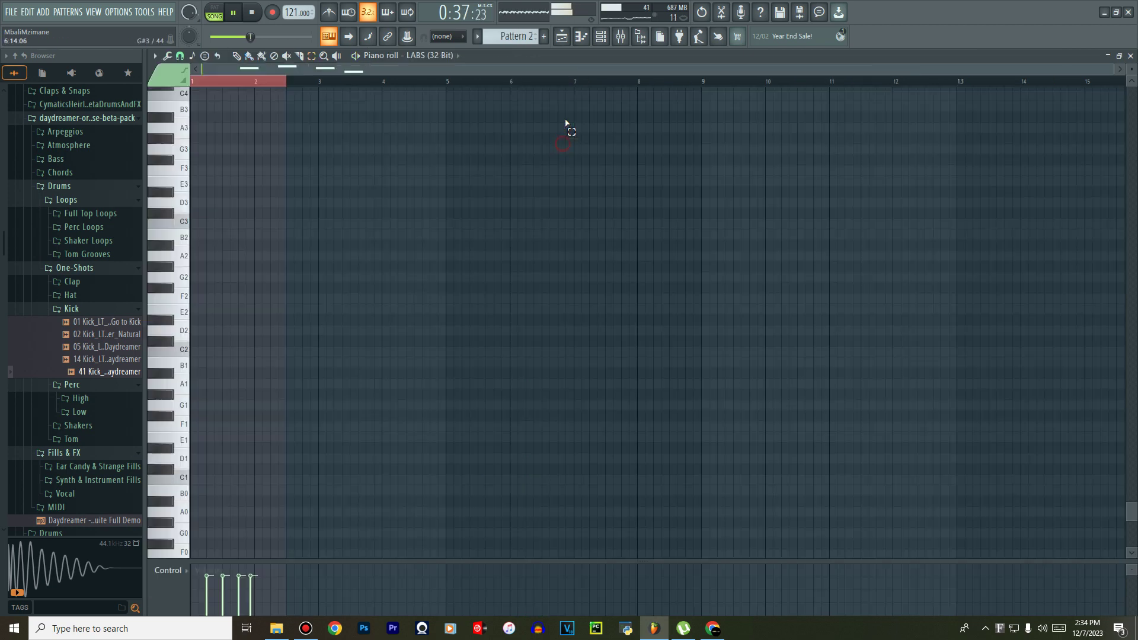
click(601, 37)
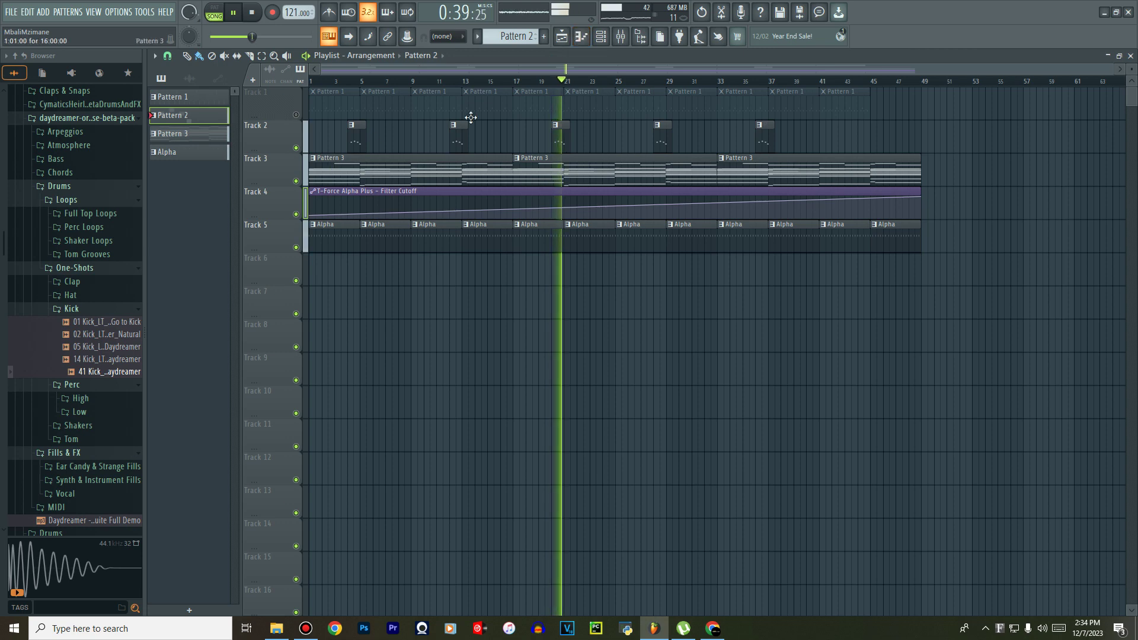
click(619, 37)
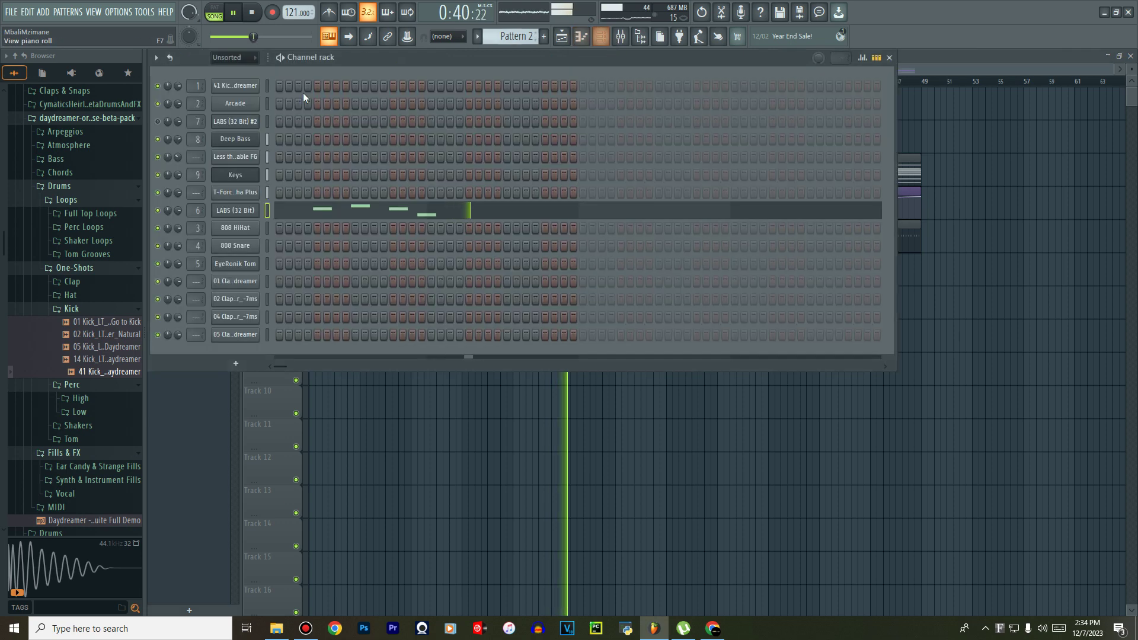
click(235, 214)
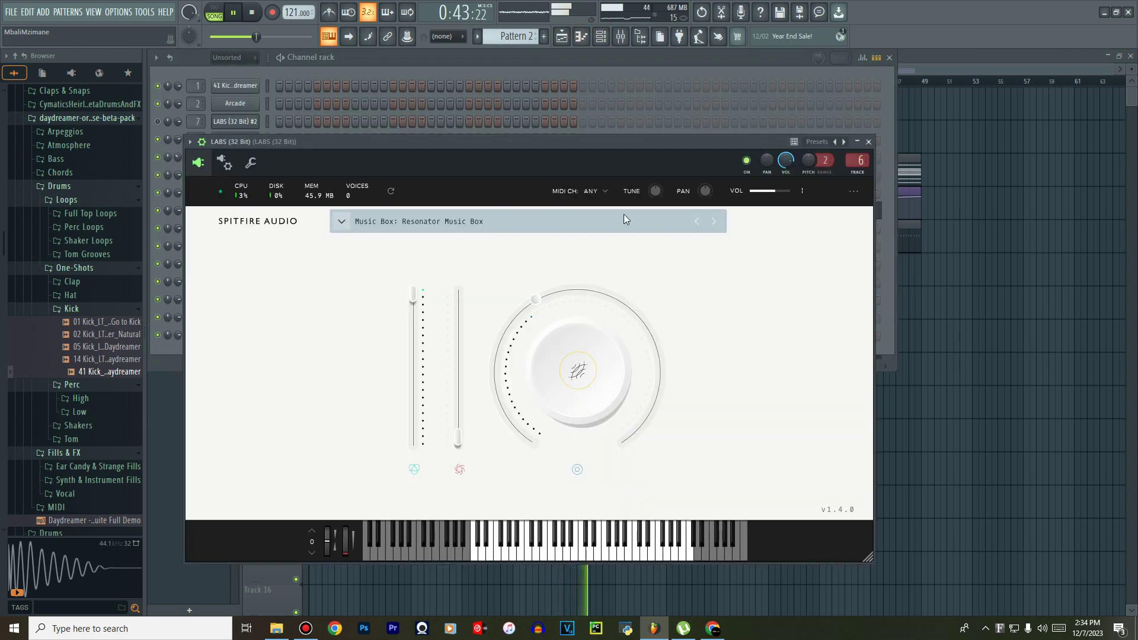
drag(766, 195, 789, 195)
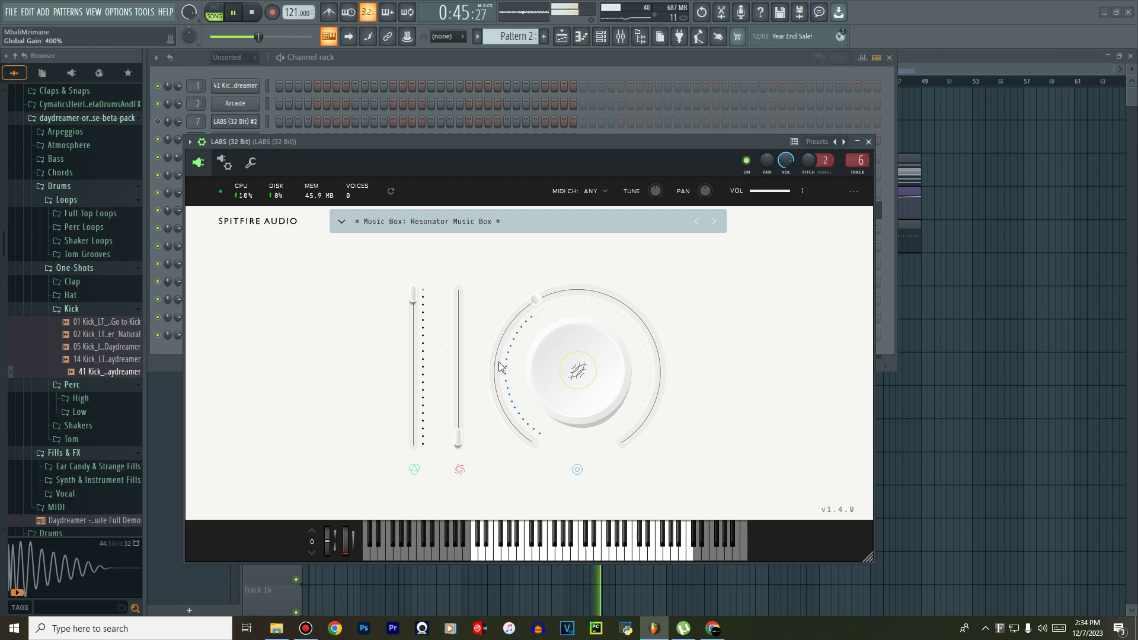
drag(464, 440, 464, 342)
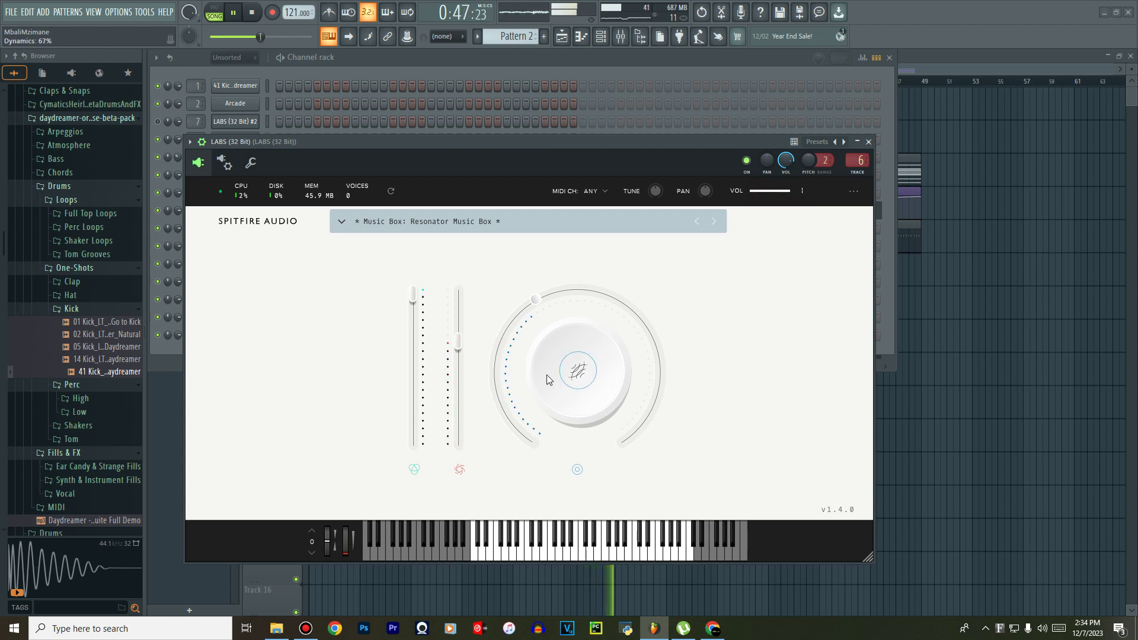
mouse_move(567, 378)
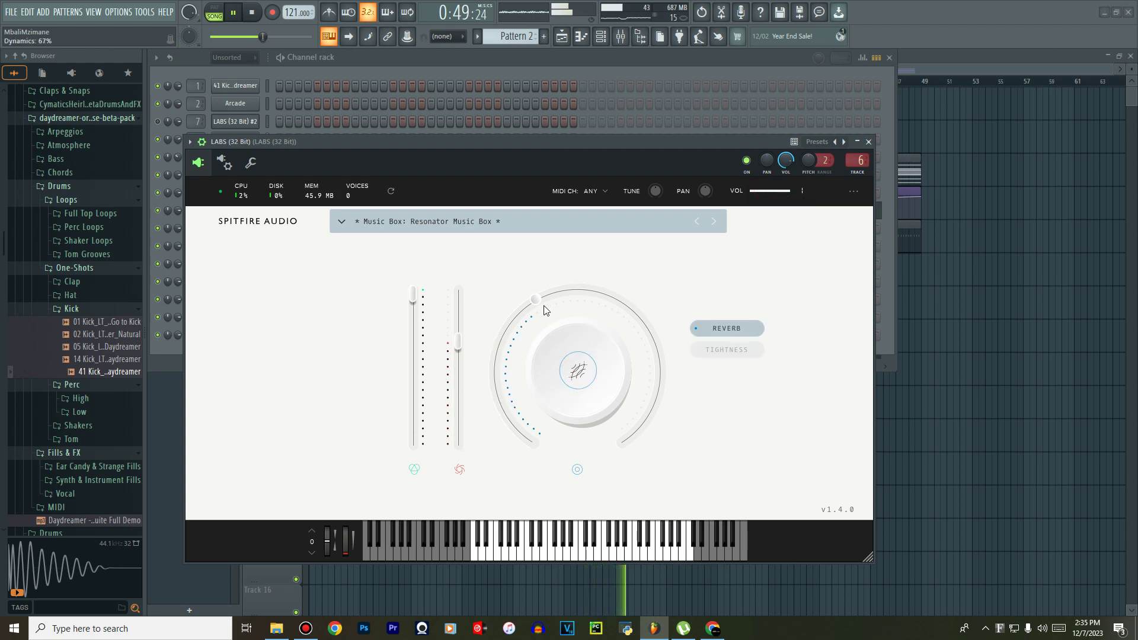
drag(545, 310, 635, 388)
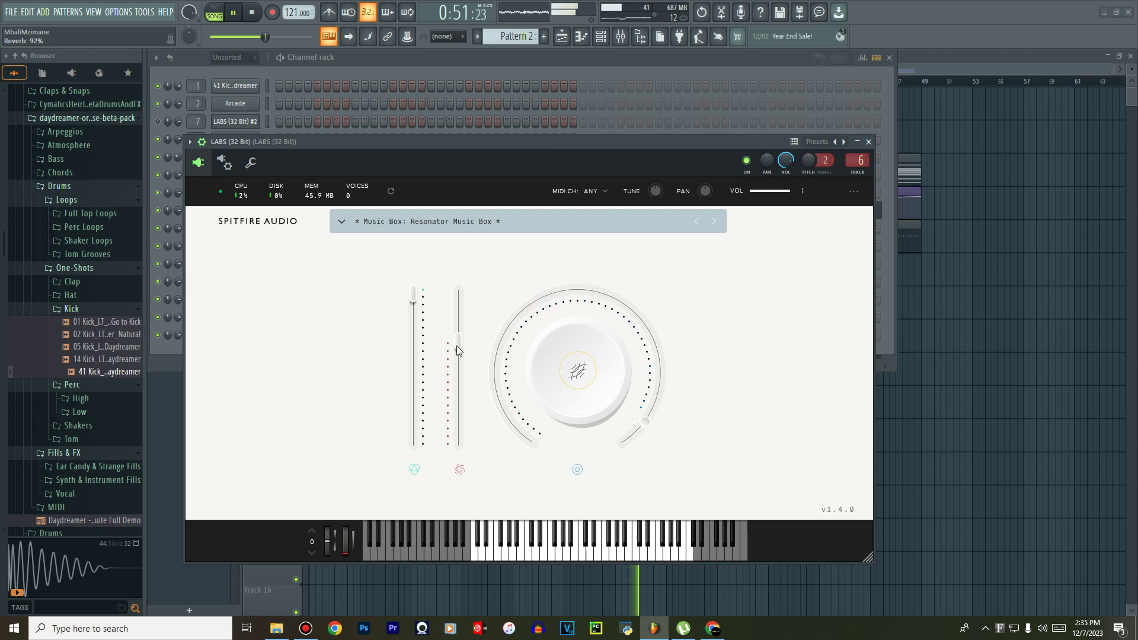
drag(456, 346, 458, 293)
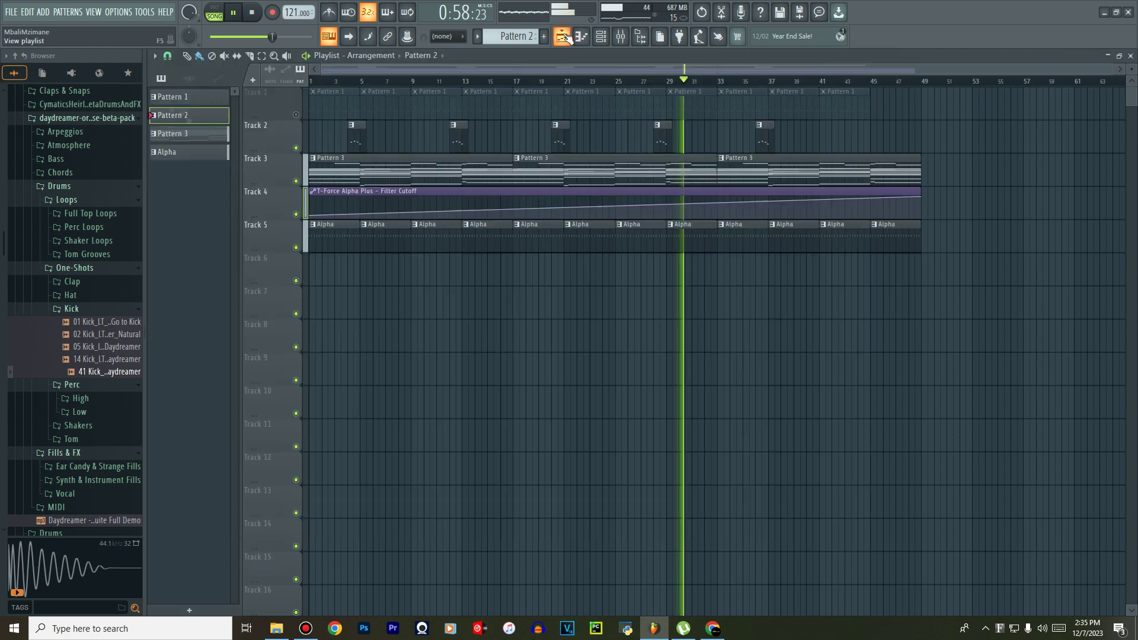
Check the mixer effects of both LABS tracks, including Fruity Parametric EQ 2 on LABS #2, and review the LABS instrument settings.
click(562, 37)
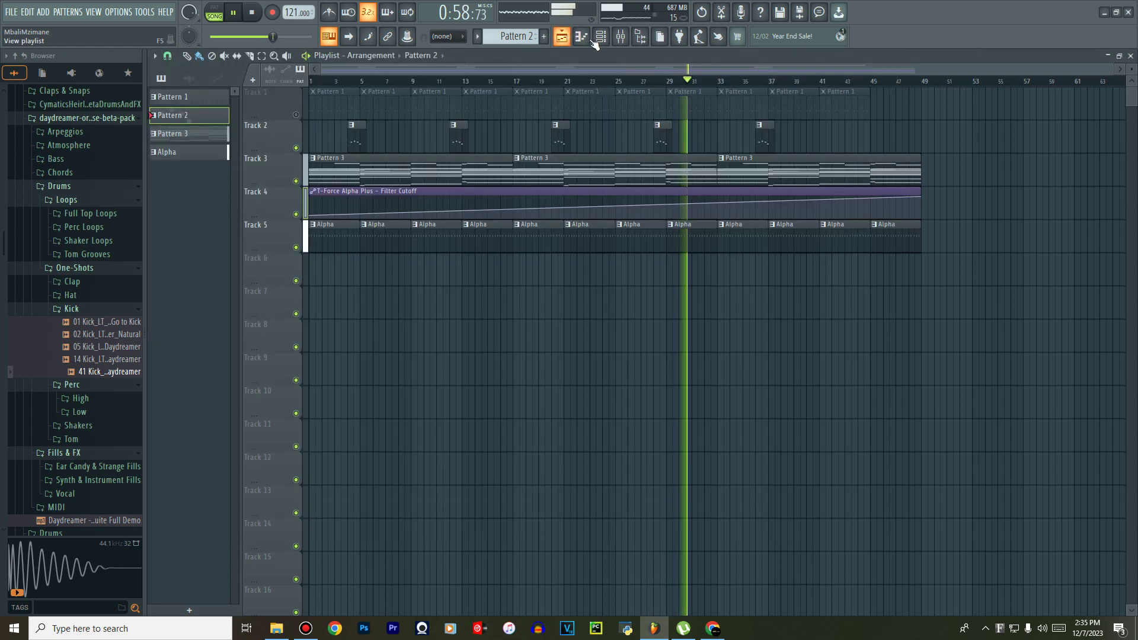
click(627, 39)
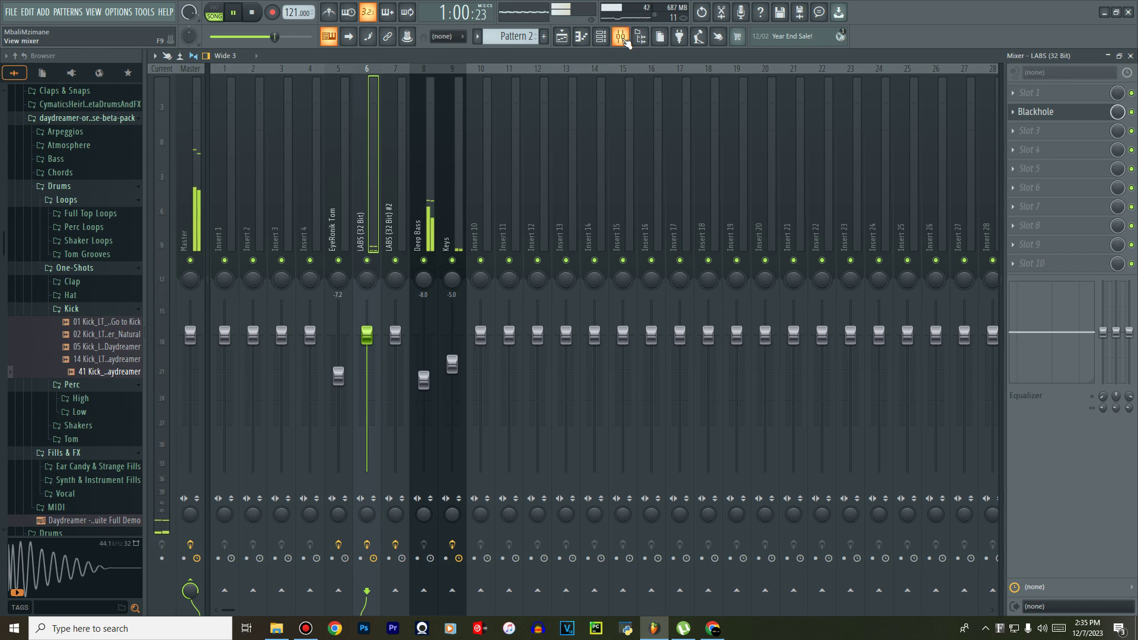
click(387, 213)
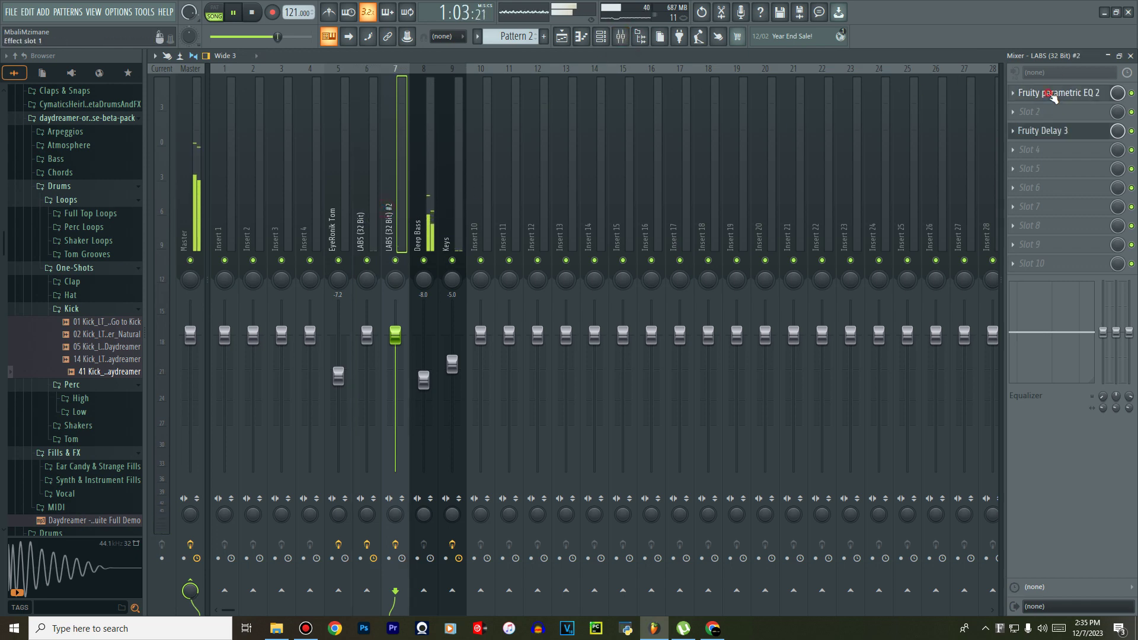
click(1044, 93)
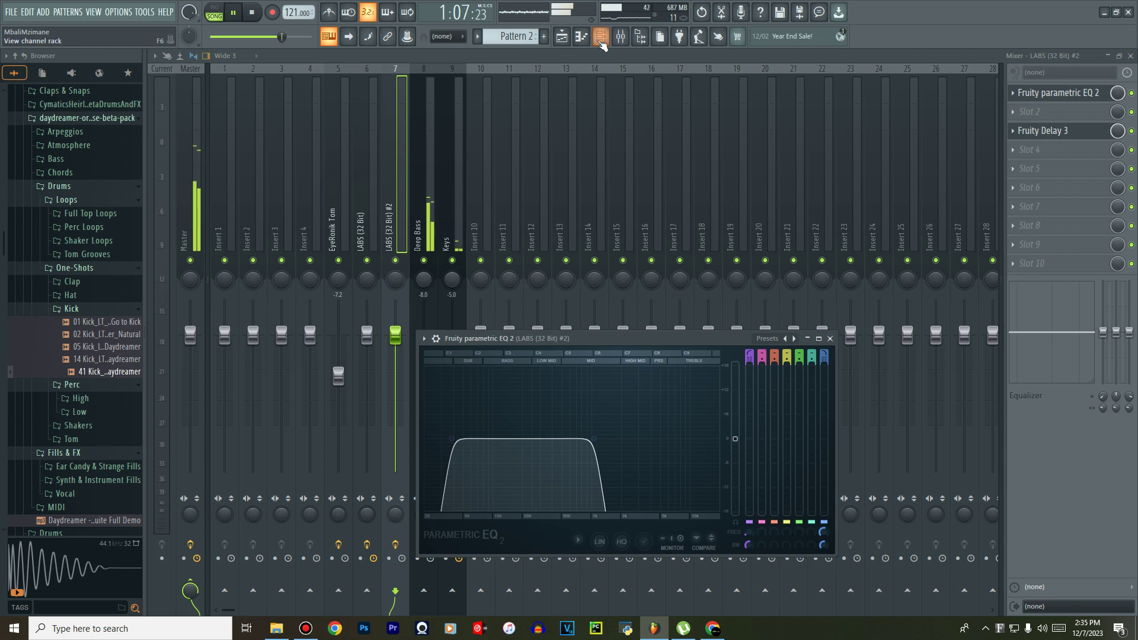
click(601, 40)
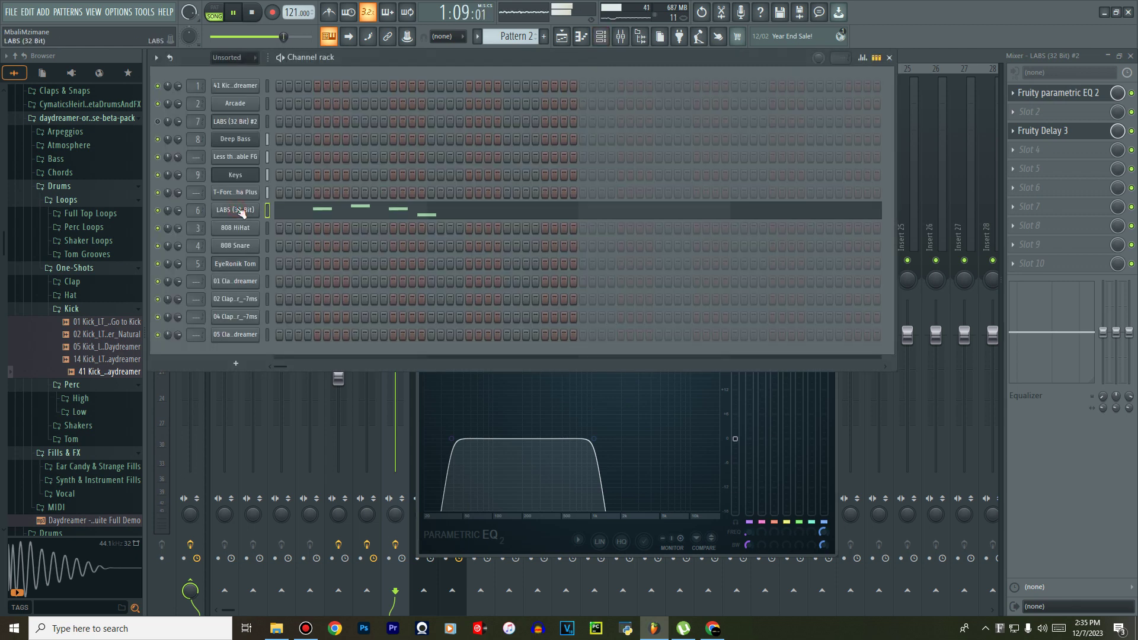
click(240, 210)
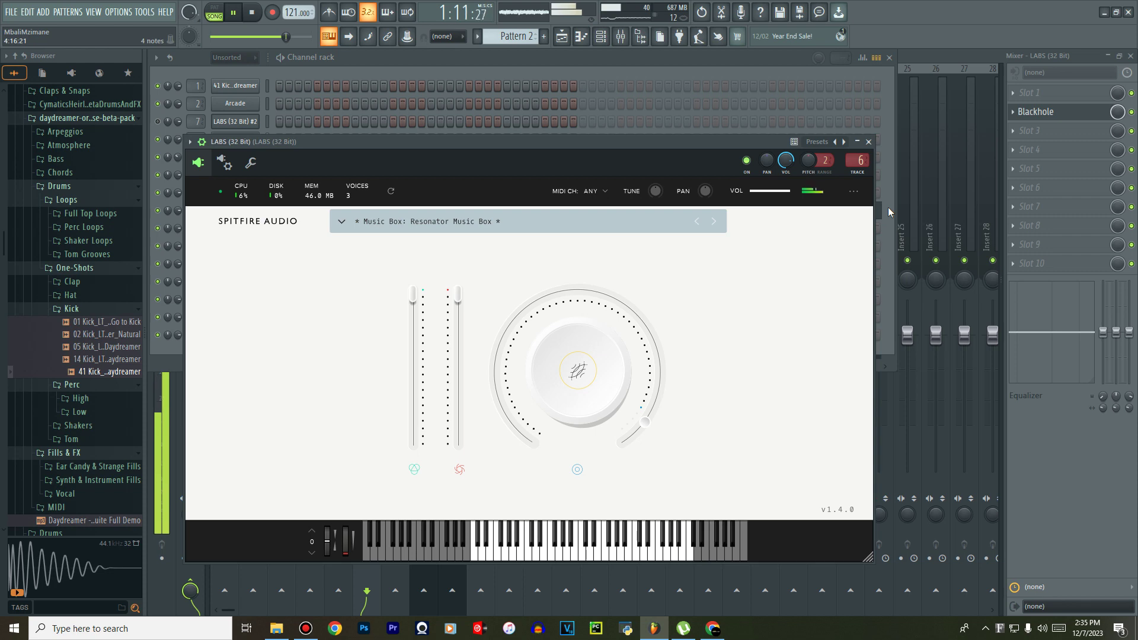
Add a Pattern 2 clip at bar 44 on Track 2 and a Pattern 1 clip at bar 45 on Track 1, and unmute Track 1.
key(F5)
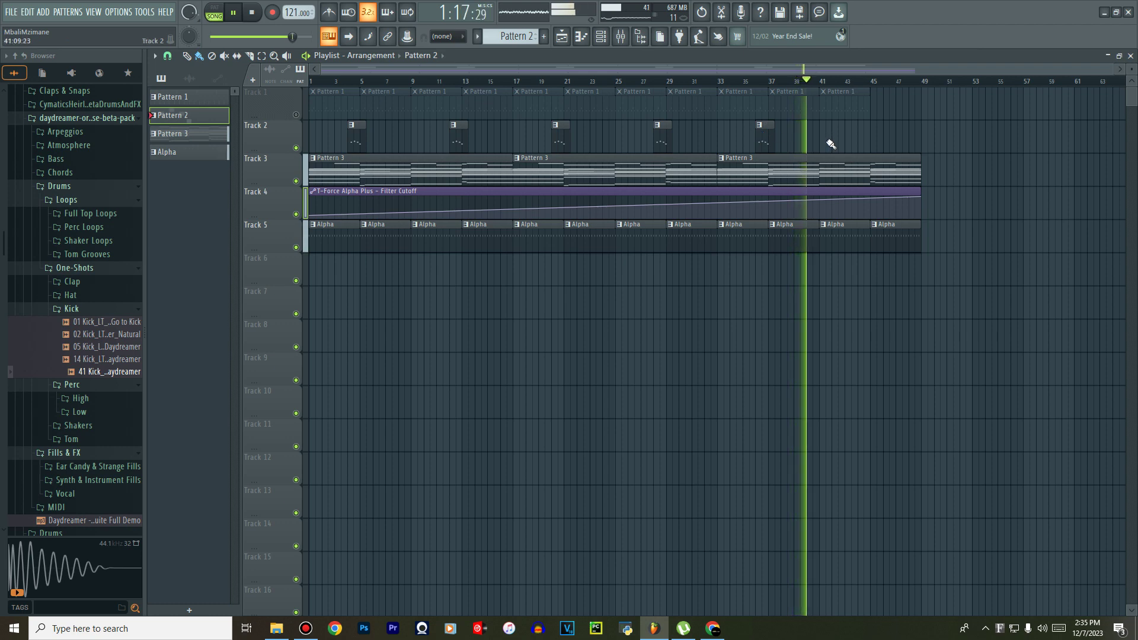
click(867, 142)
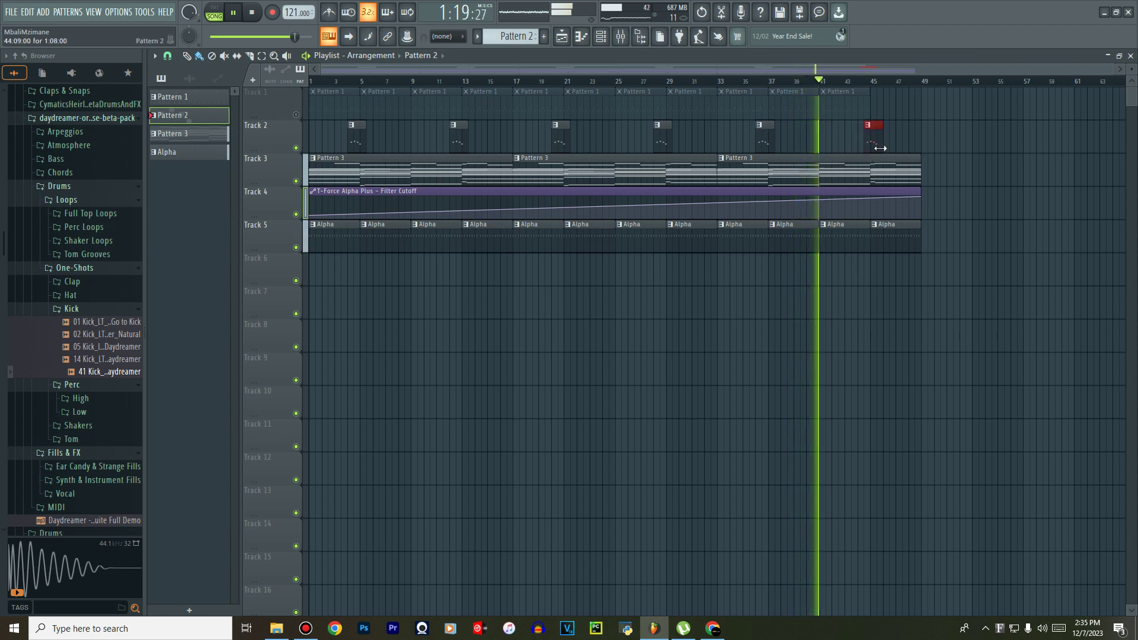
click(878, 110)
click(296, 115)
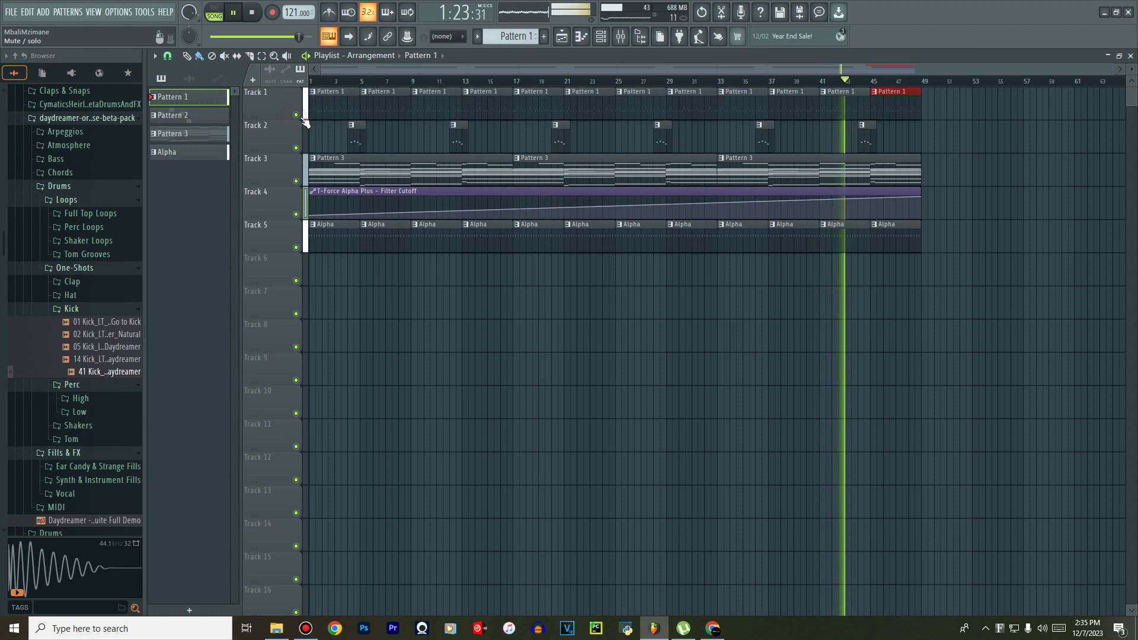
Shorten the last Pattern 1 clip on Track 1 to two bars, ending at bar 47.
click(600, 36)
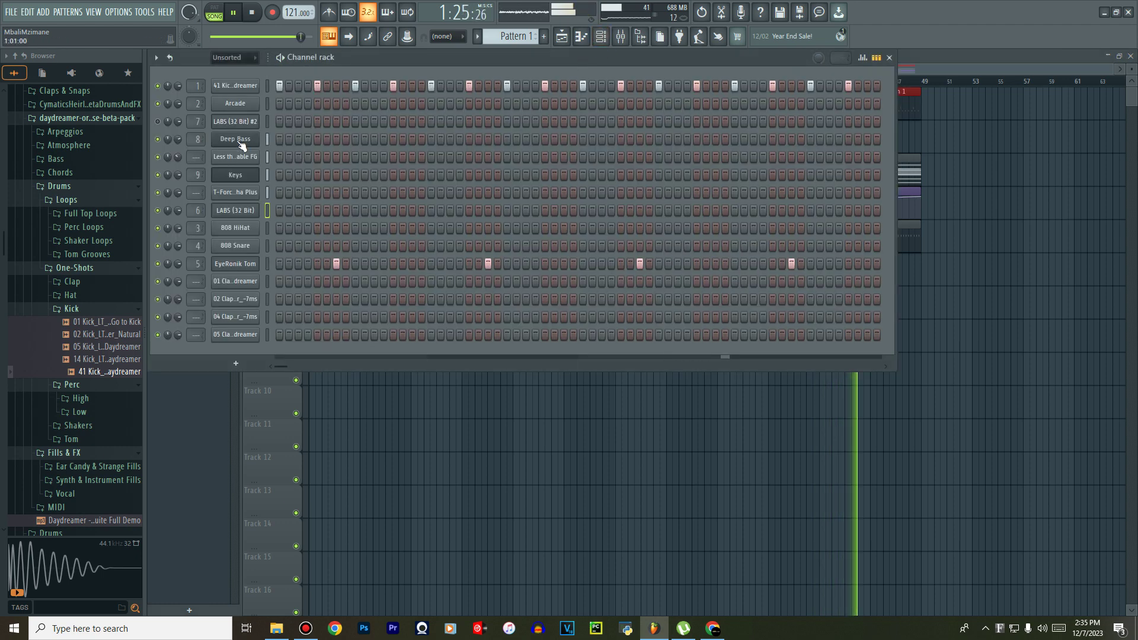
click(561, 38)
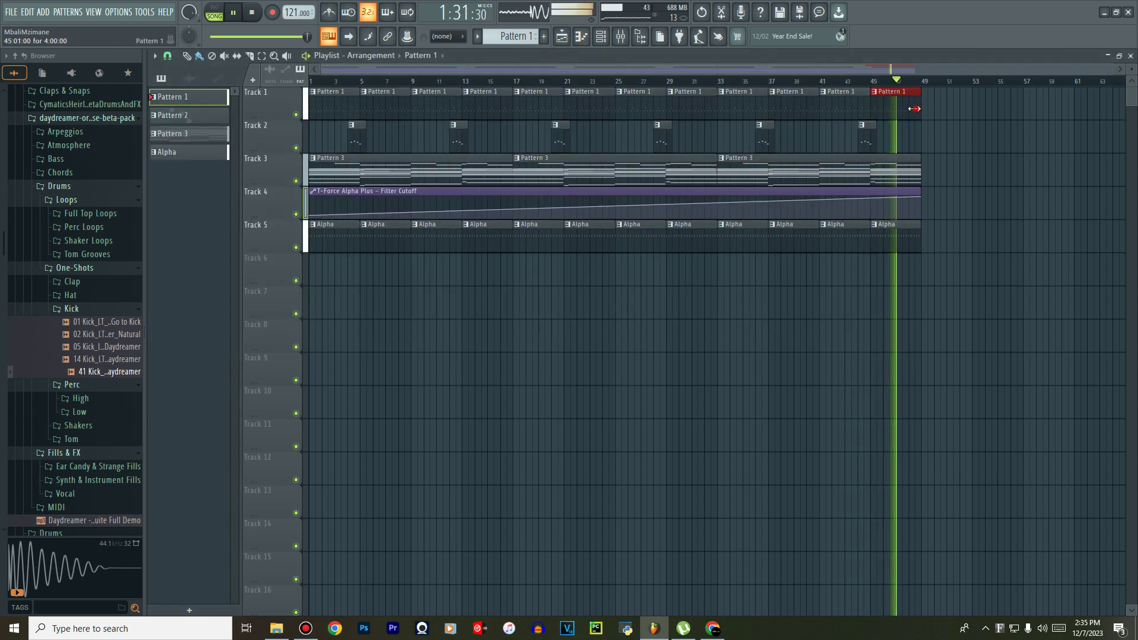
drag(904, 112, 895, 112)
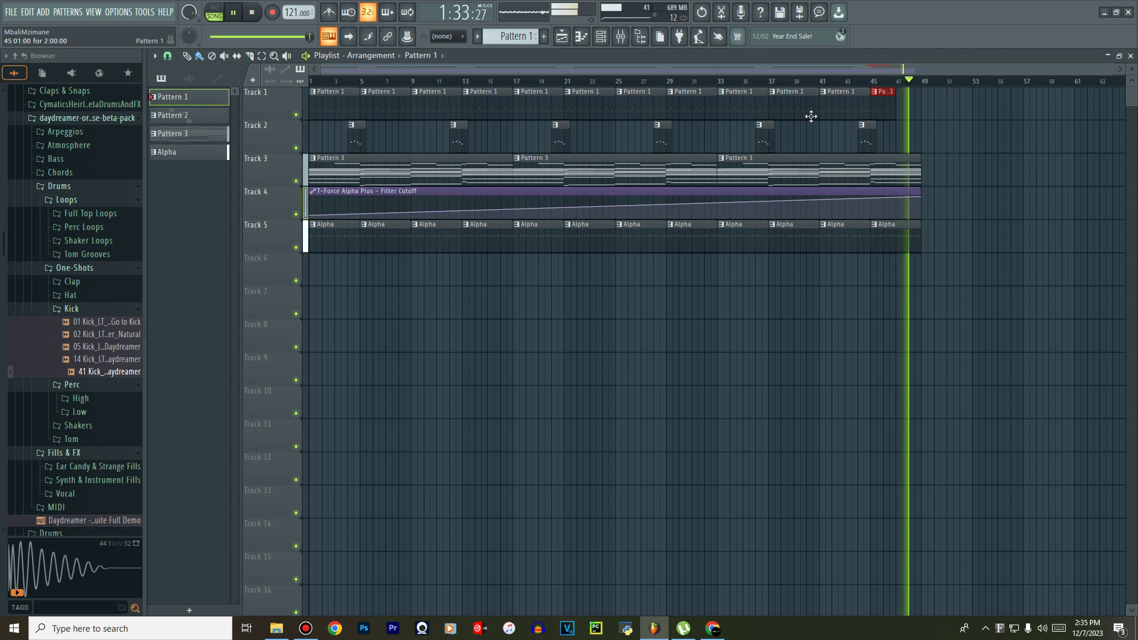
Stop playback and open the channel rack for Pattern 1.
key(space)
click(601, 36)
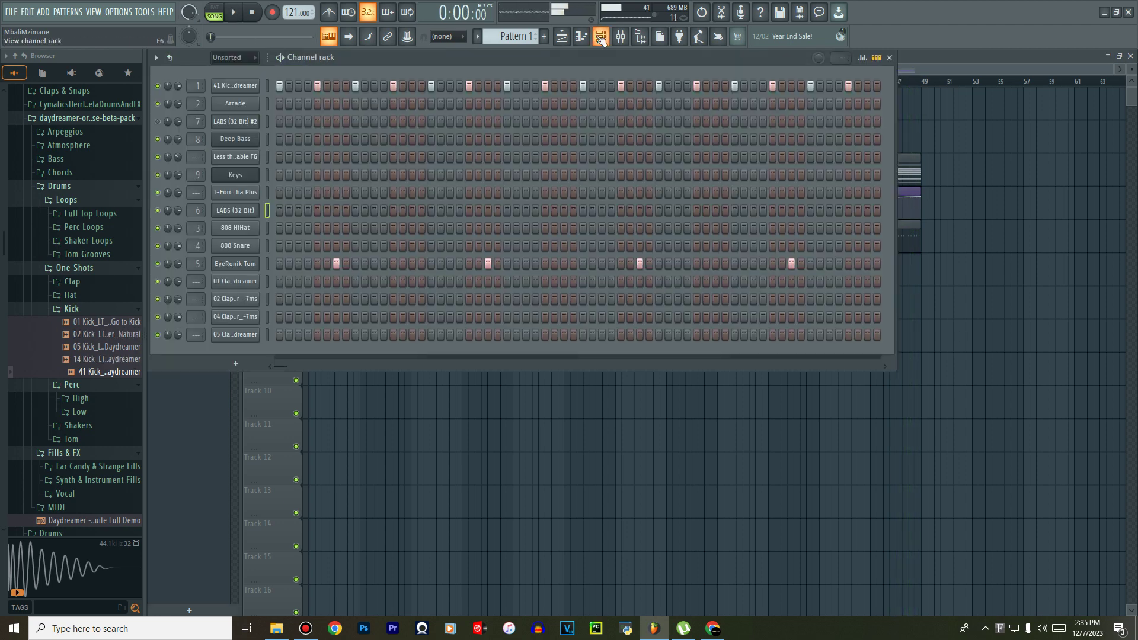
click(544, 36)
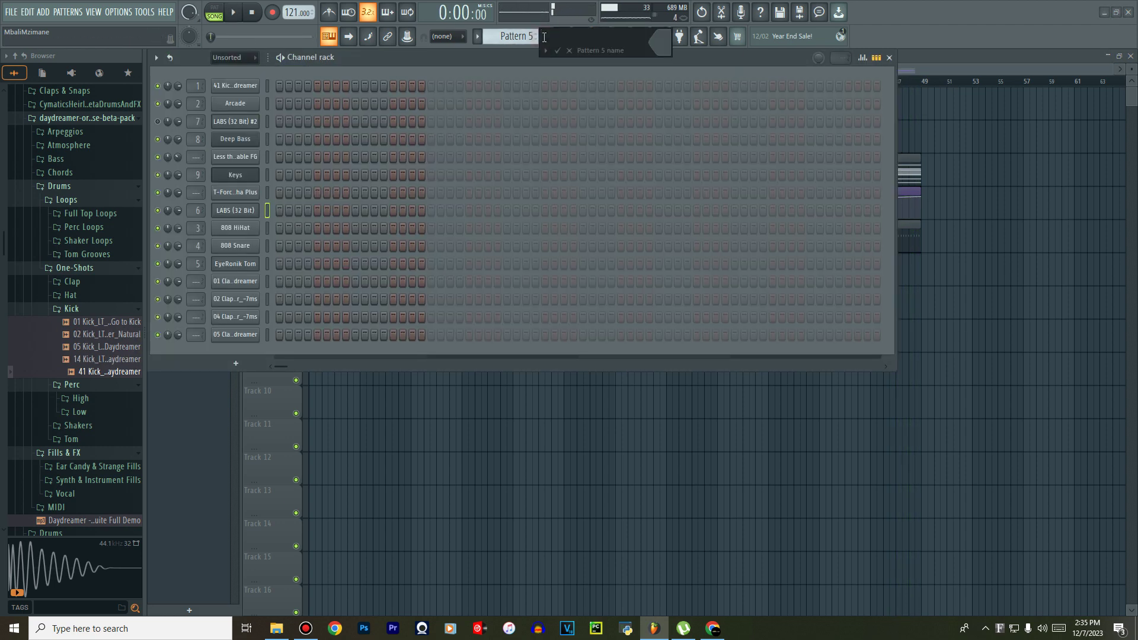
key(Escape)
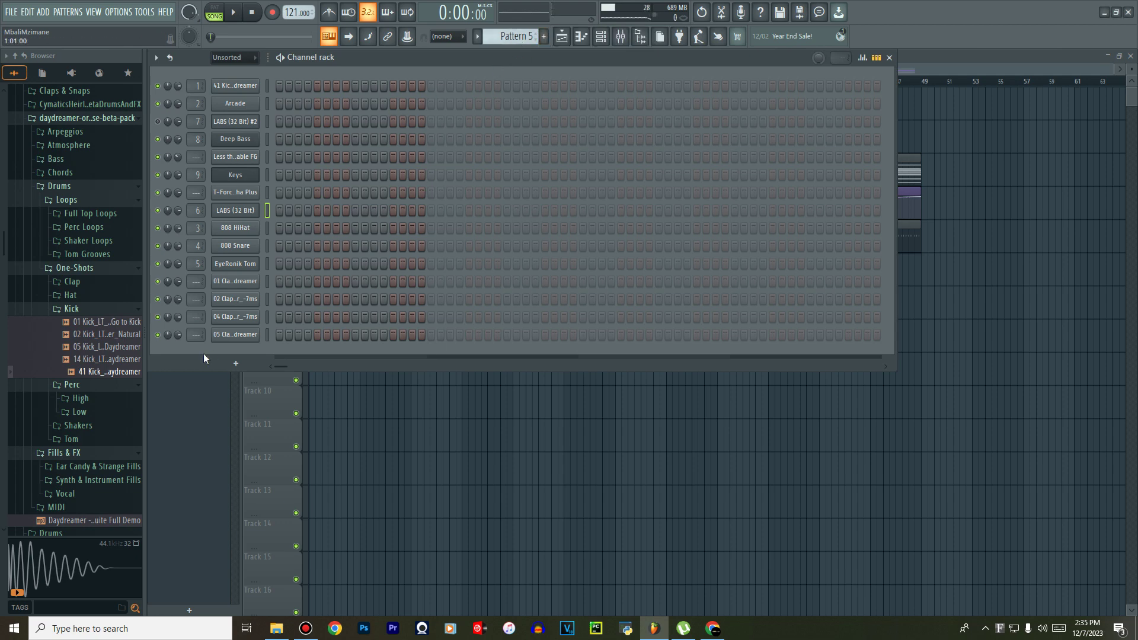
click(268, 281)
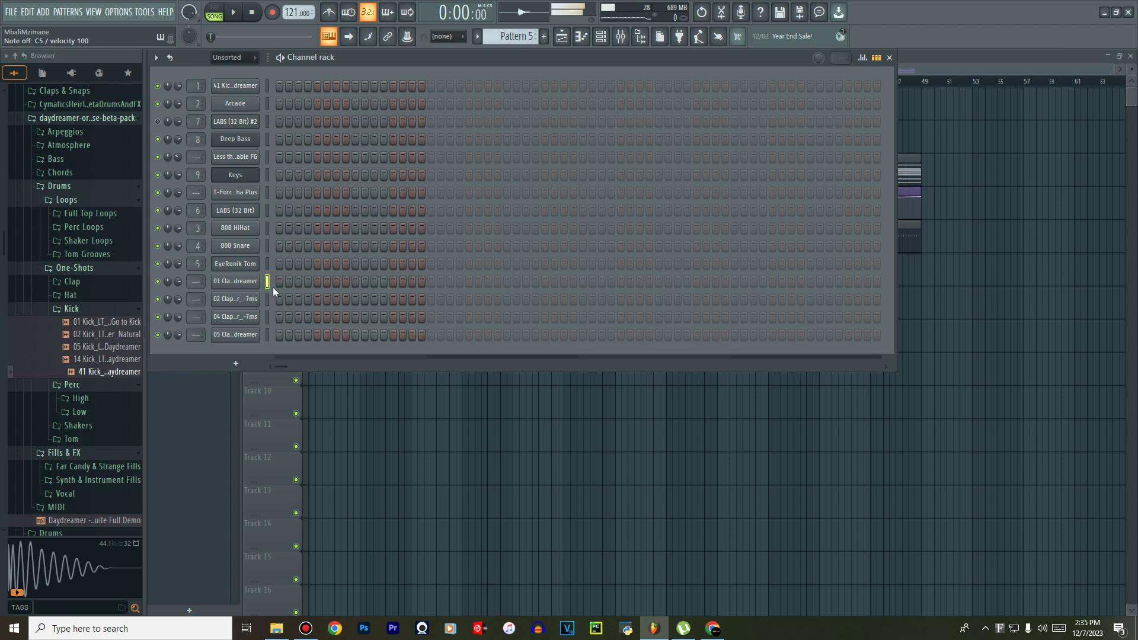
click(268, 334)
click(478, 39)
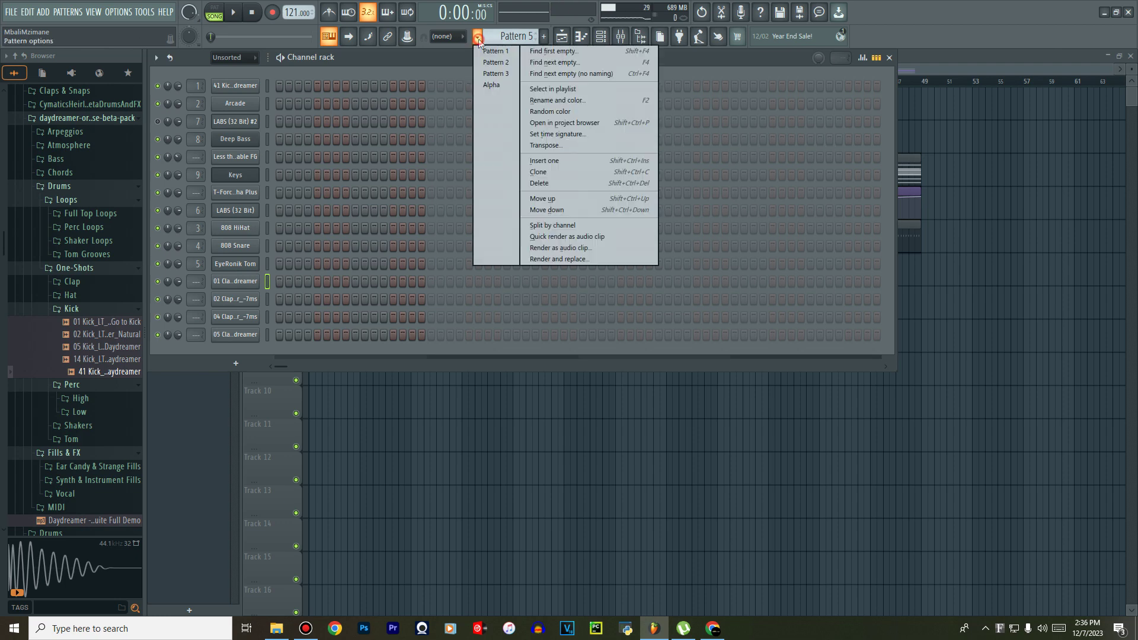
click(496, 51)
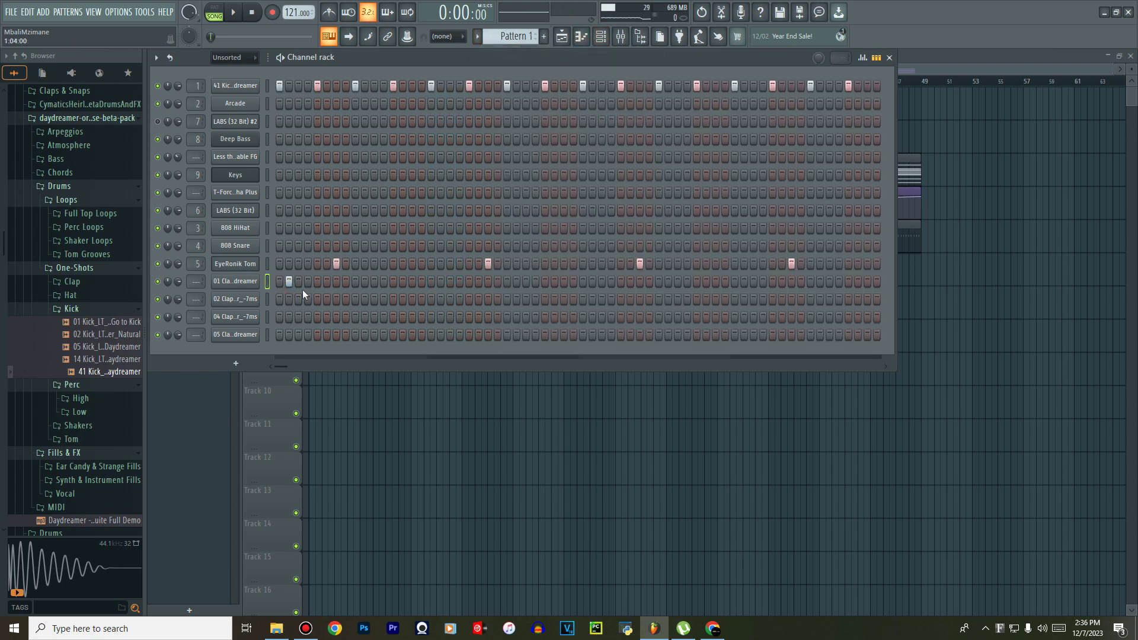
Add hits for 01 Clap on steps 2 and 7, 02 Clap on 18, 04 Clap on 10 and 19, and 05 Clap on 21.
click(336, 282)
click(363, 317)
right_click(441, 298)
key(space)
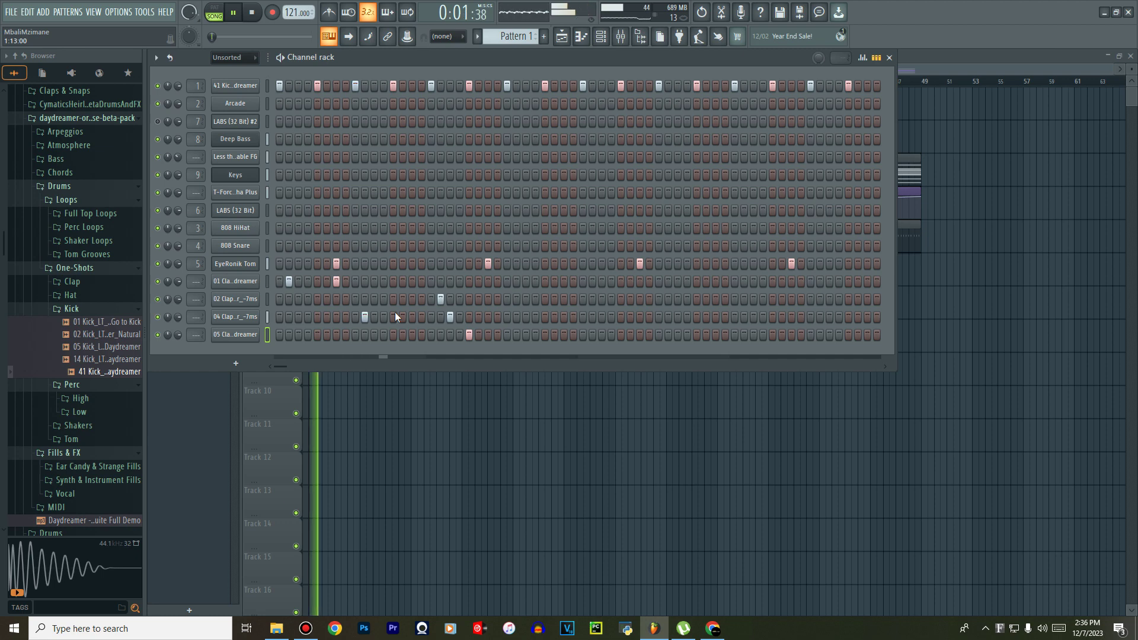
key(space)
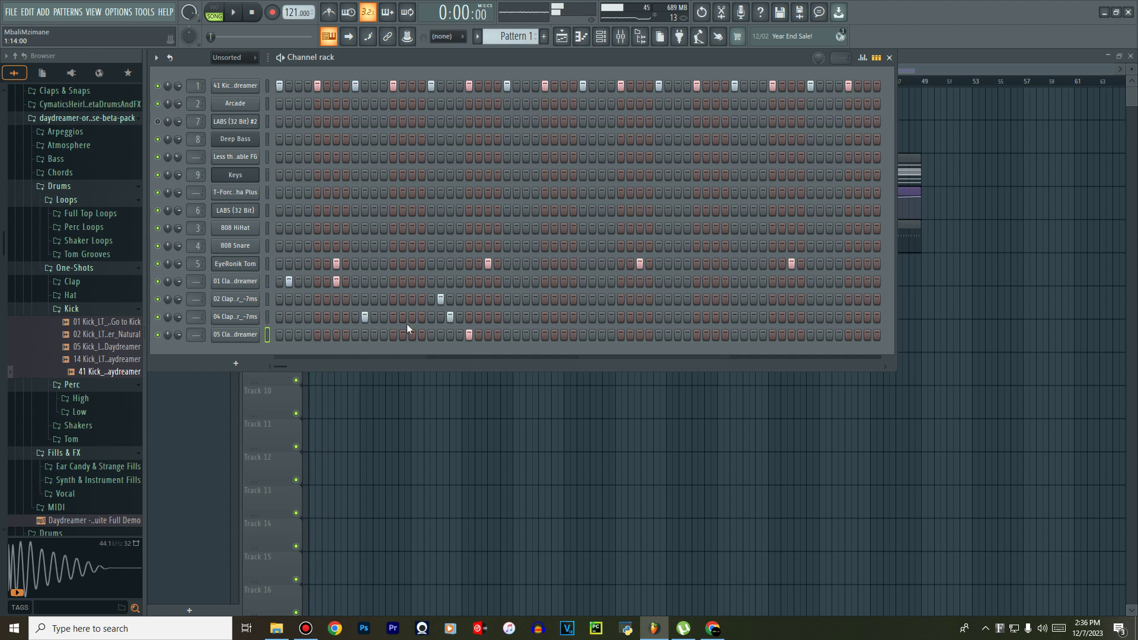
key(space)
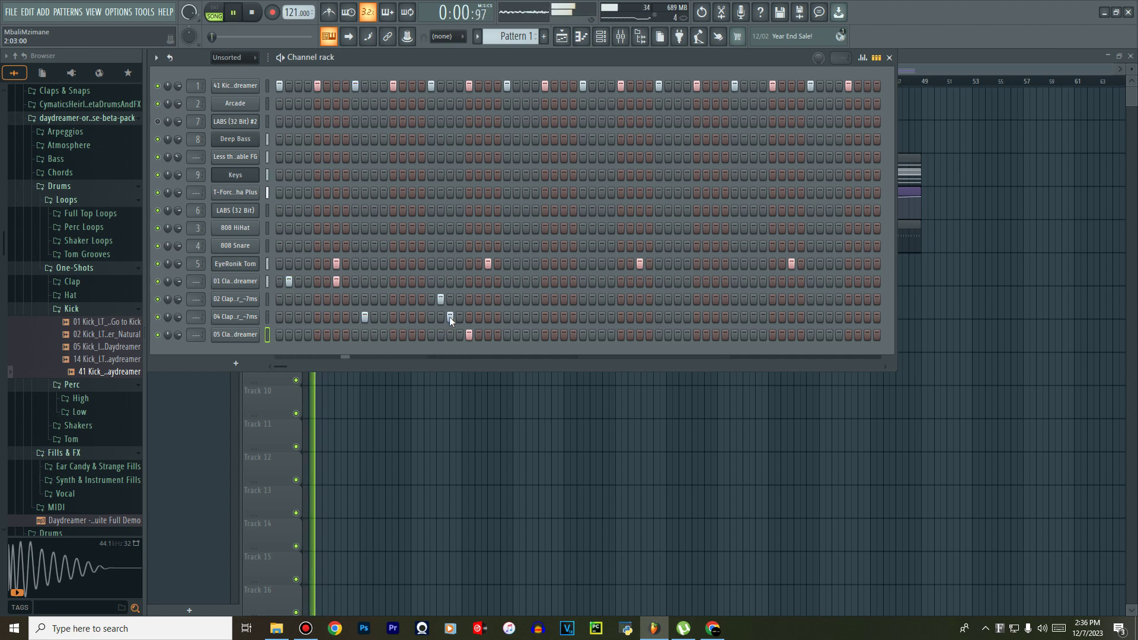
Move the first 04 Clap hit from step 10 to step 12.
key(space)
click(365, 317)
click(374, 318)
click(374, 318)
click(384, 318)
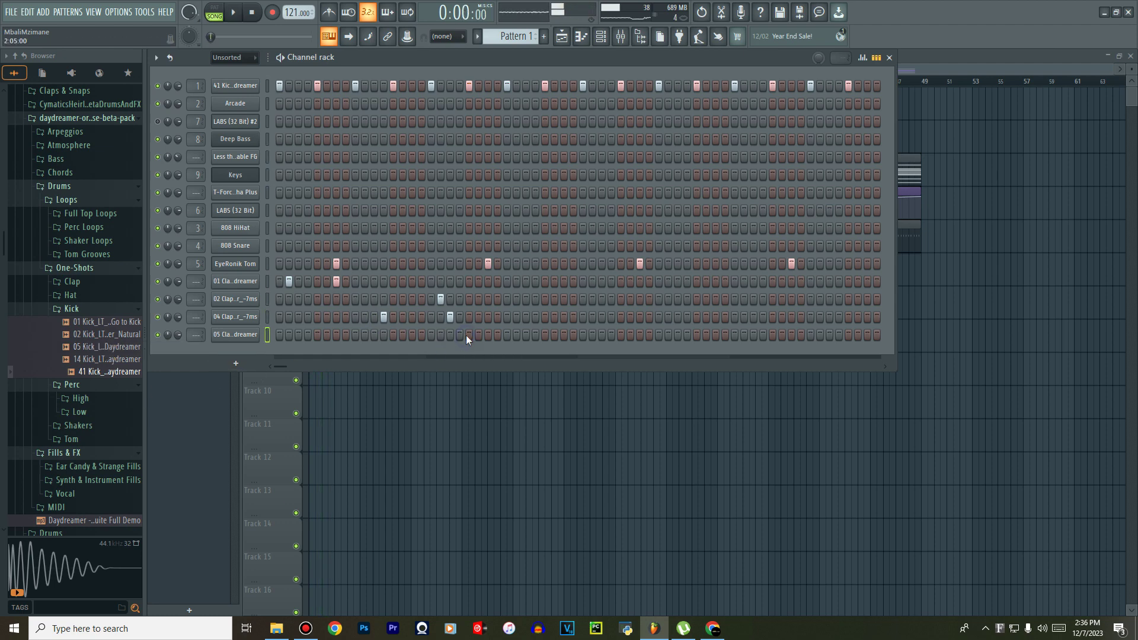
Add 01 Clap hits on steps 12 and 16 while the song plays.
key(space)
click(421, 281)
click(384, 281)
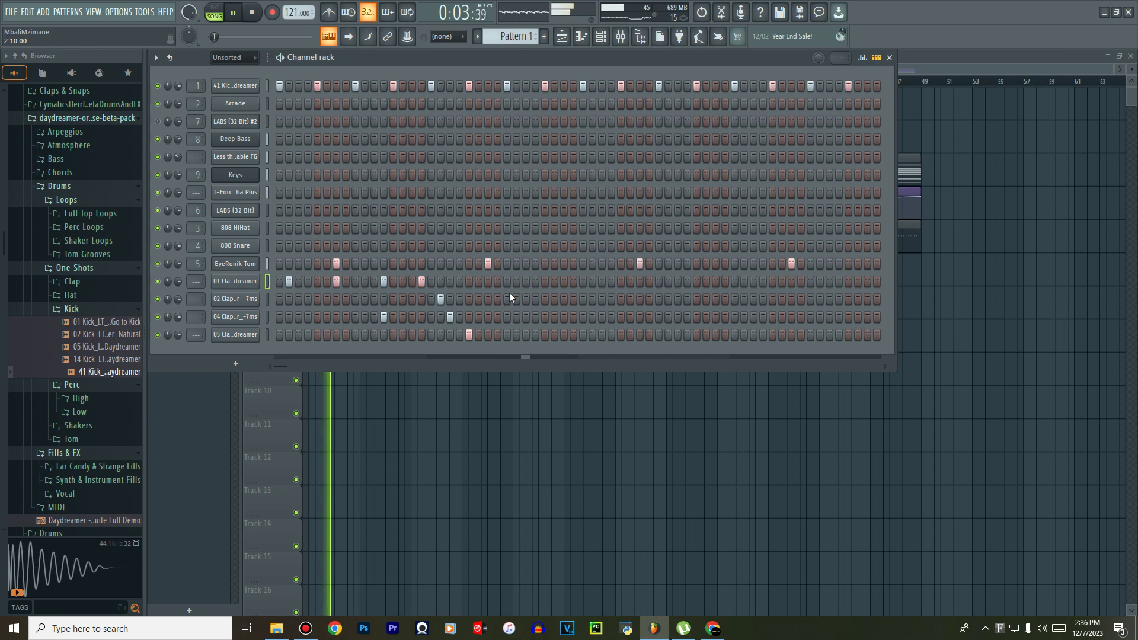
Remove all hits from the 02 Clap, 04 Clap and 05 Clap channels, checking by ear.
key(space)
click(442, 301)
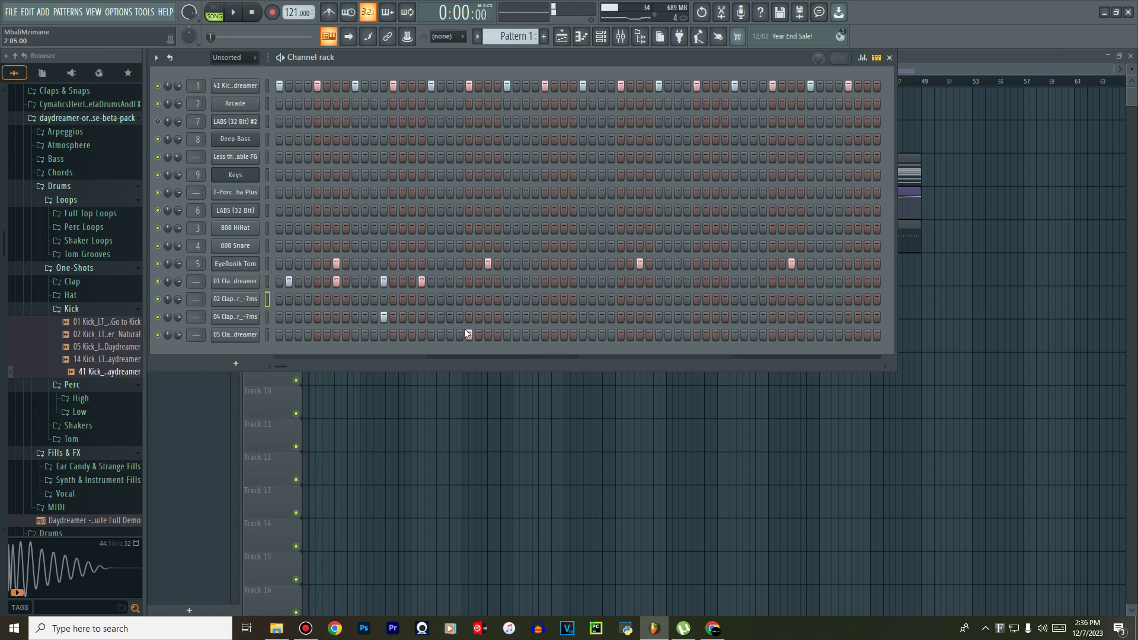
key(space)
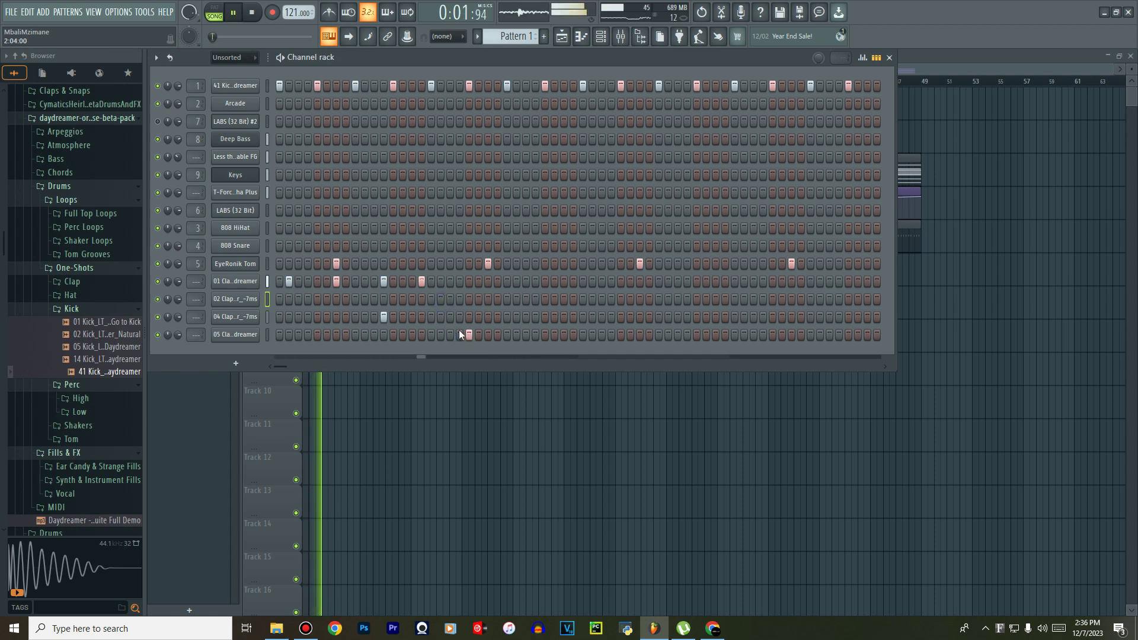
click(468, 334)
click(384, 316)
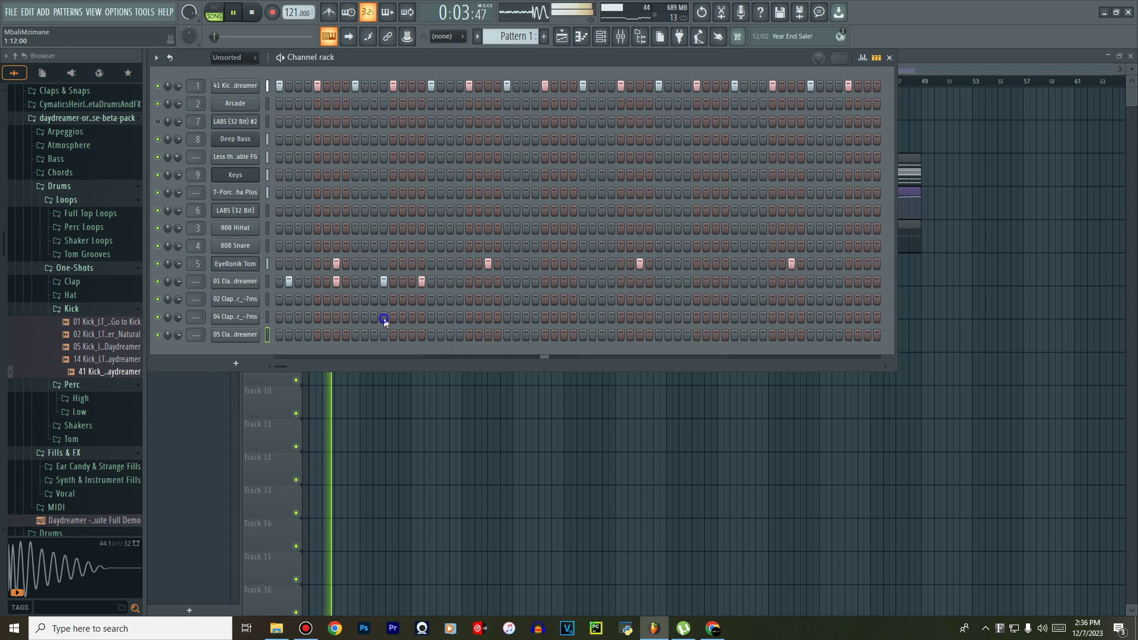
Remove the 01 Clap hit on step 16 and move the one on step 7 to step 8.
key(space)
click(422, 282)
key(space)
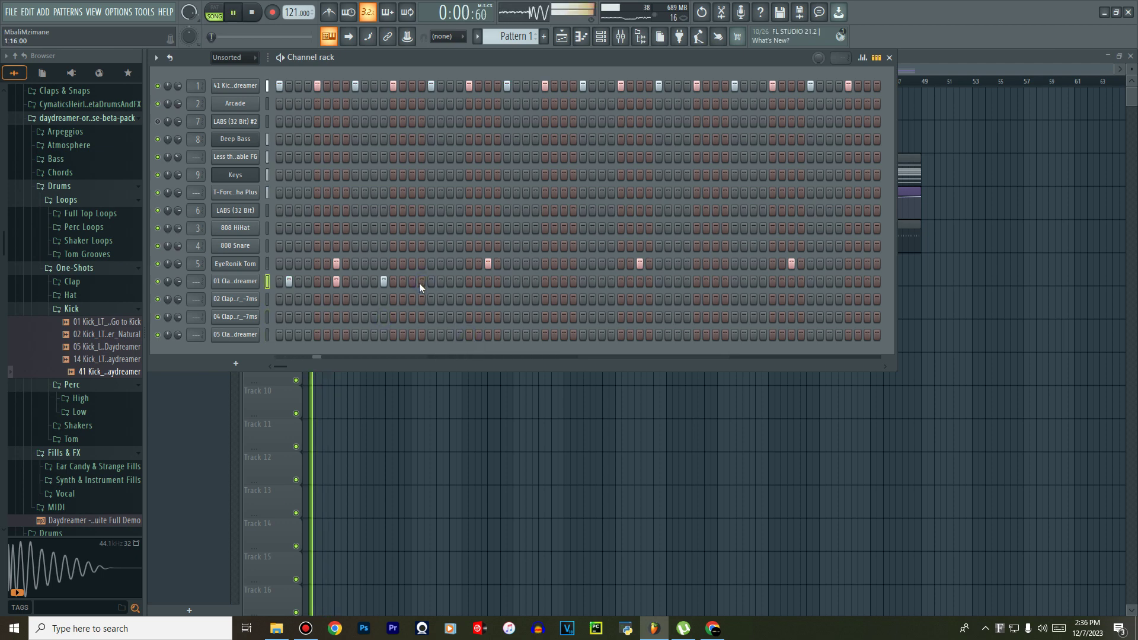
key(space)
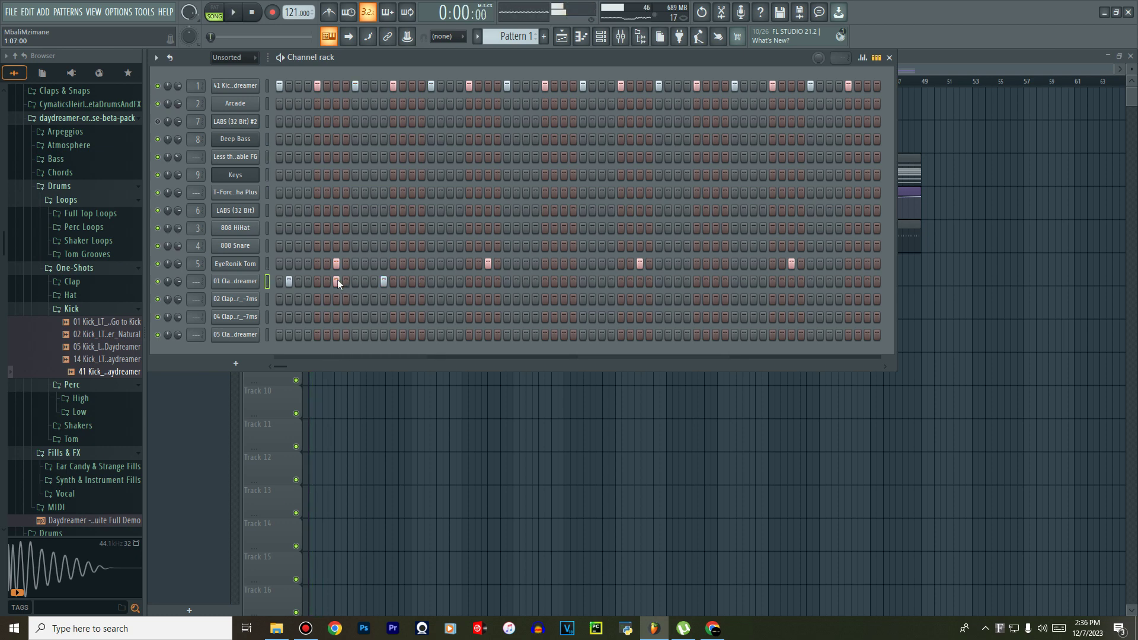
click(341, 282)
key(space)
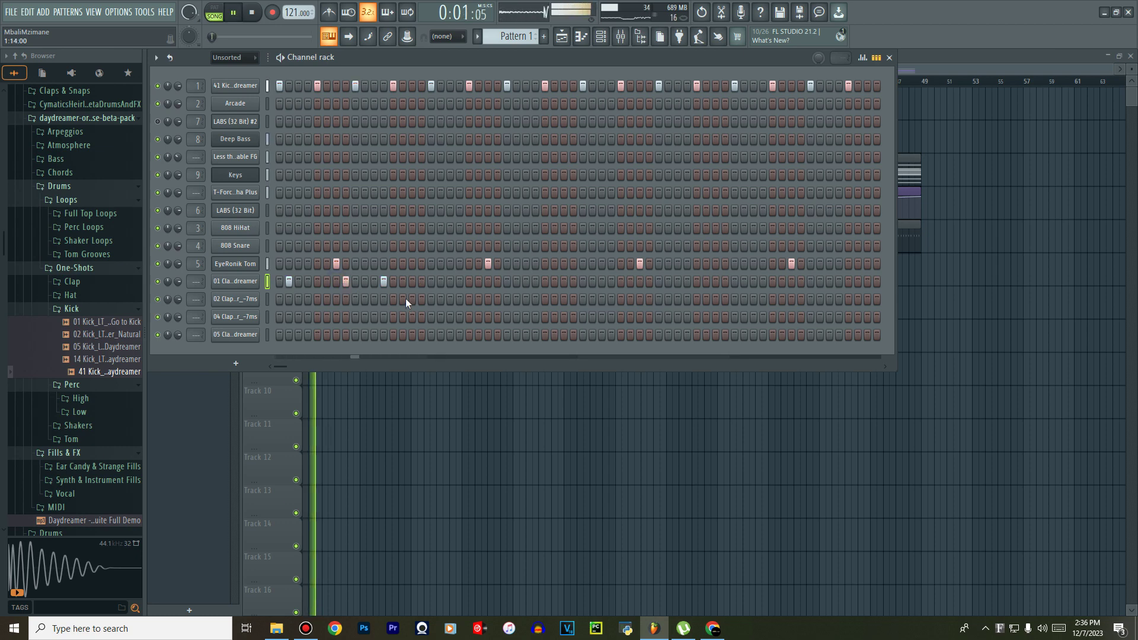
Play the song from the start to check the 01 Clap rhythm.
key(space)
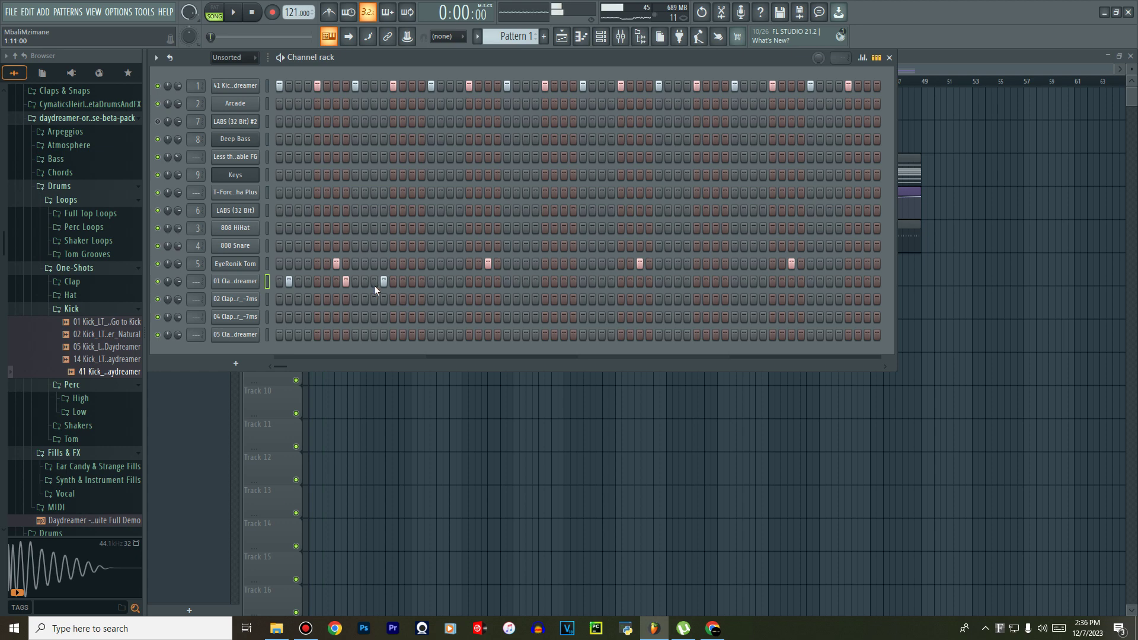
key(space)
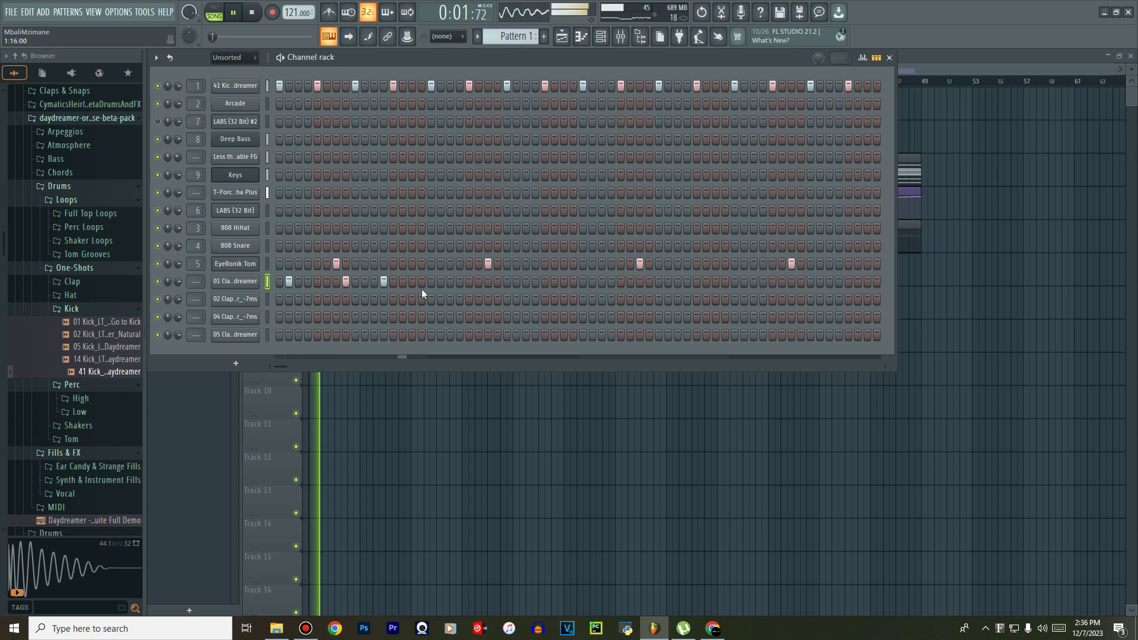
key(space)
right_click(253, 281)
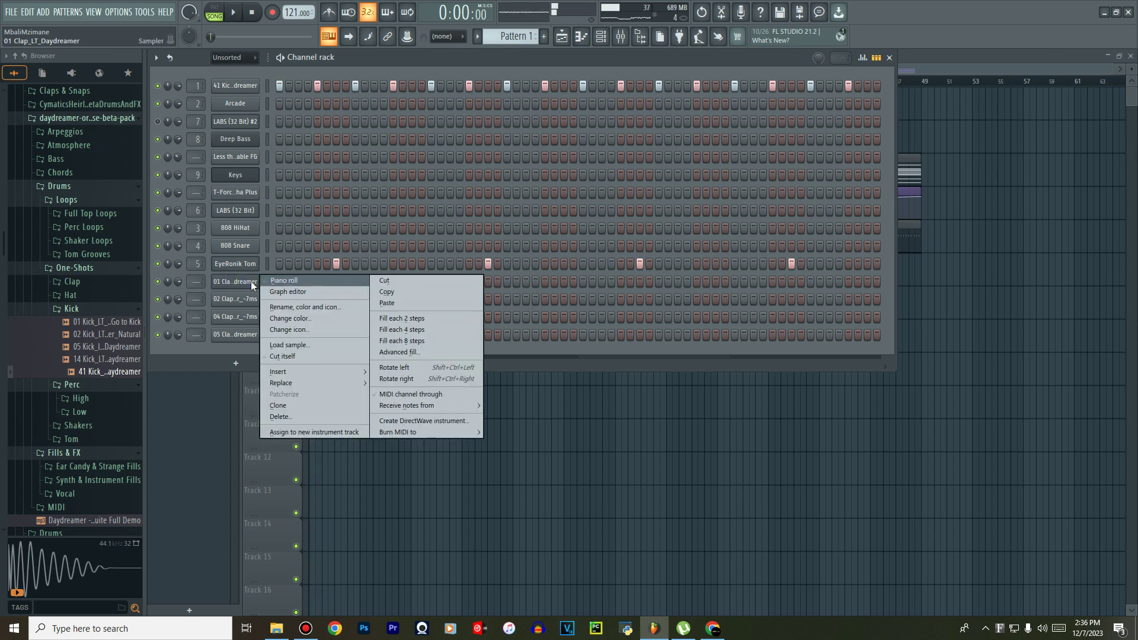
click(235, 283)
key(space)
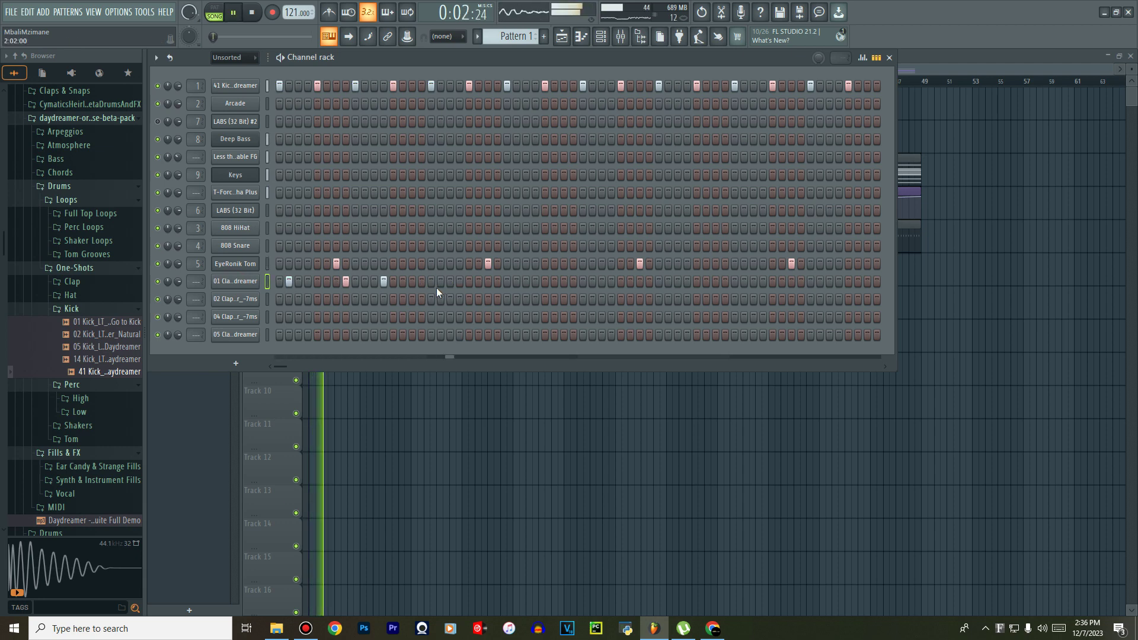
Add a fourth 01 Clap hit, trying step 15 and settling on step 14.
key(space)
click(412, 284)
key(space)
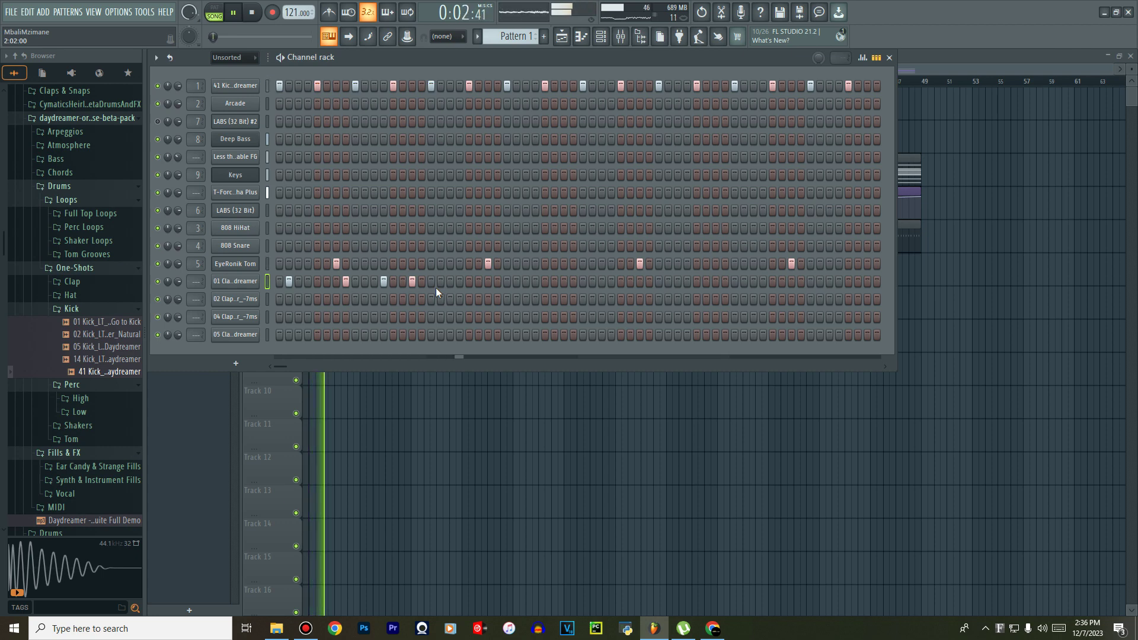
key(space)
click(413, 284)
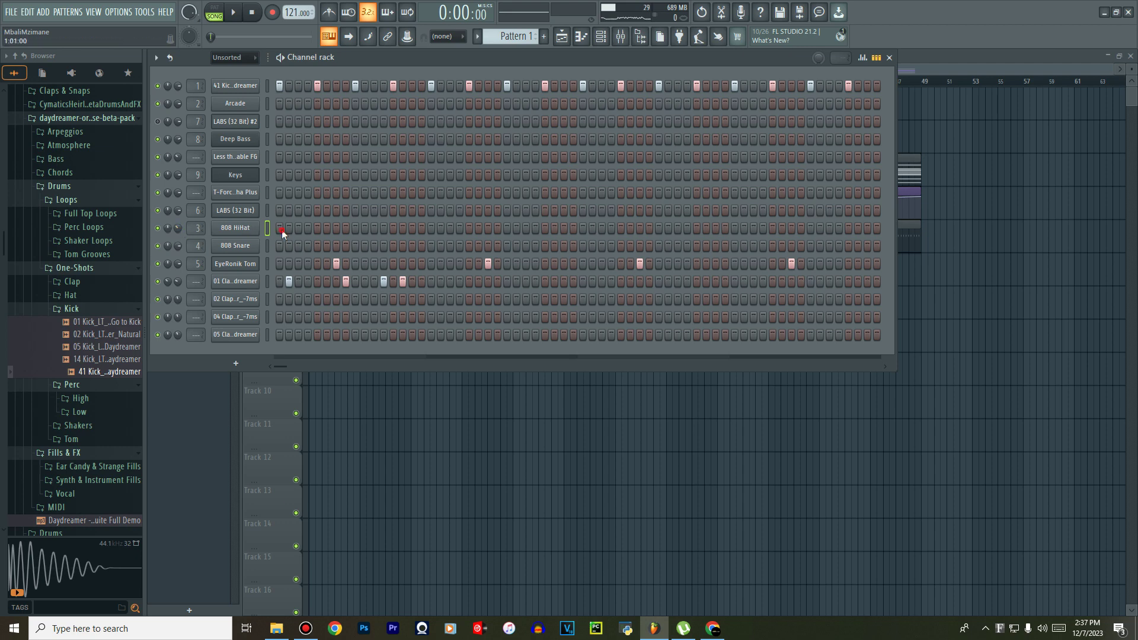
Fill all 64 steps of the 808 HiHat channel and open its notes in the piano roll.
drag(283, 230, 829, 231)
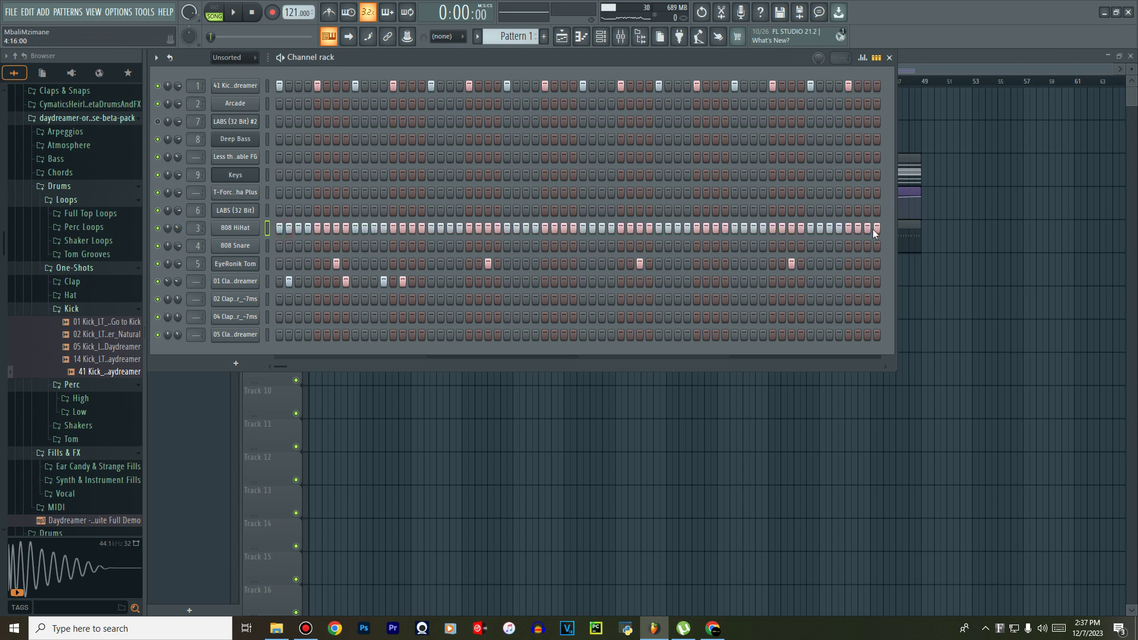
right_click(238, 234)
click(274, 227)
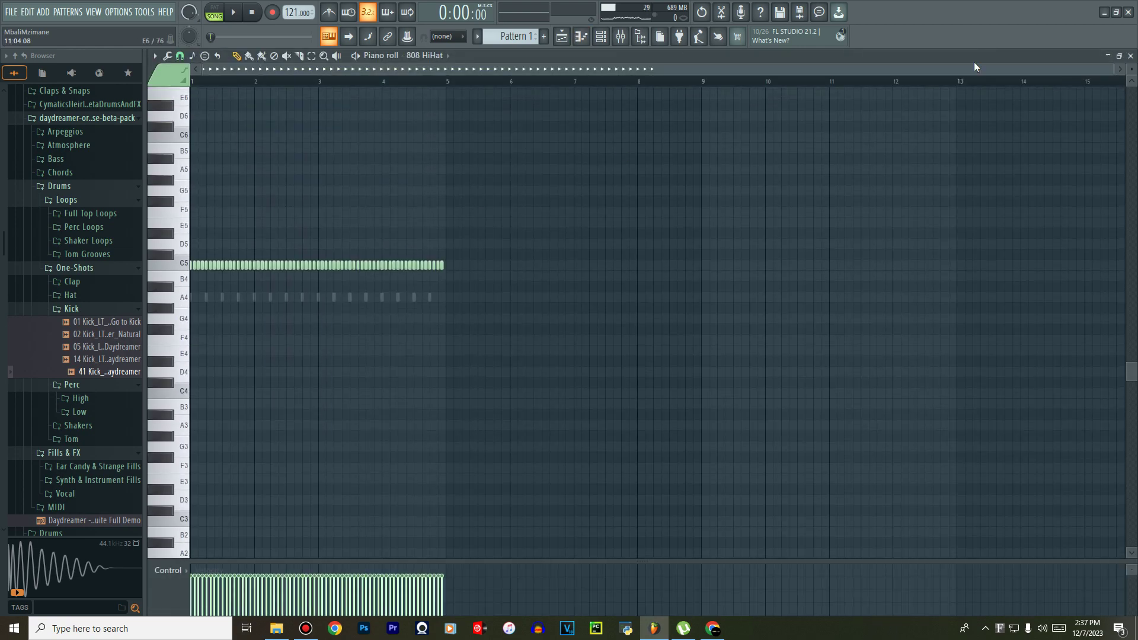
Vary the velocities of the first eight hi-hat notes, with the sixth at about 43%, and check them in playback.
drag(1111, 71, 392, 133)
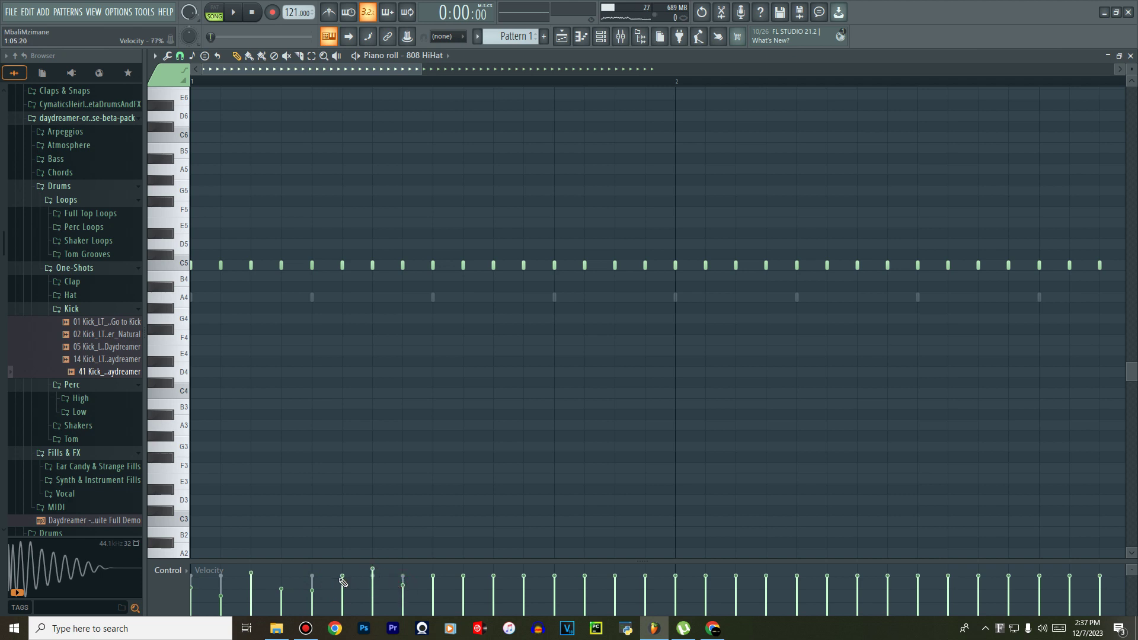
key(space)
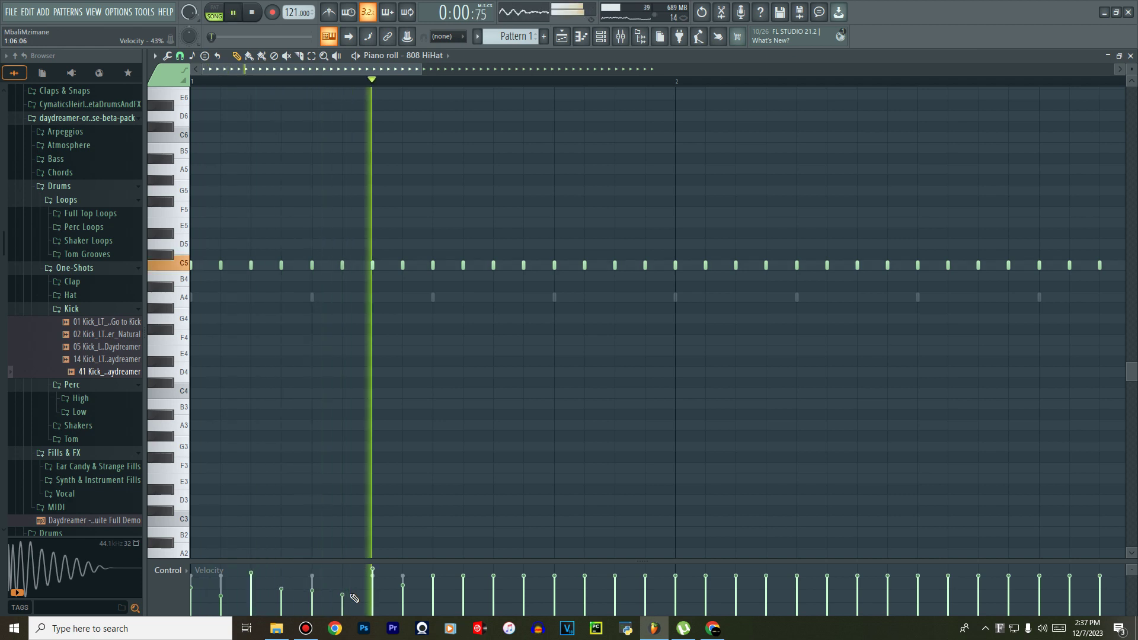
key(space)
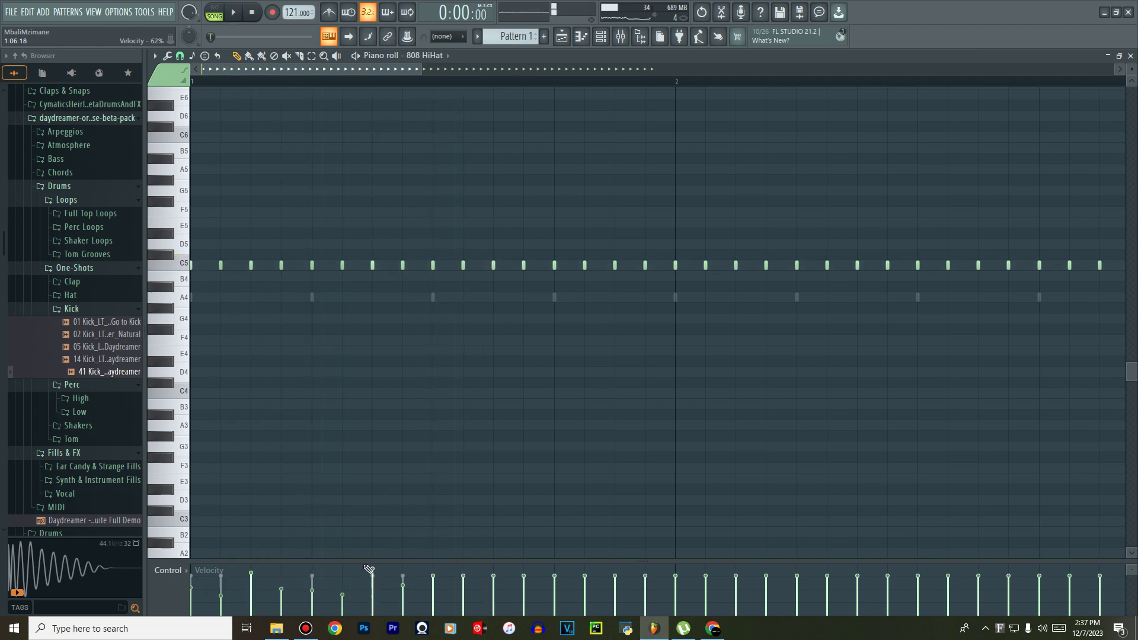
Delete the hi-hat notes after the first eight and repeat the eight-note velocity group through the end of bar 4.
drag(424, 69, 795, 68)
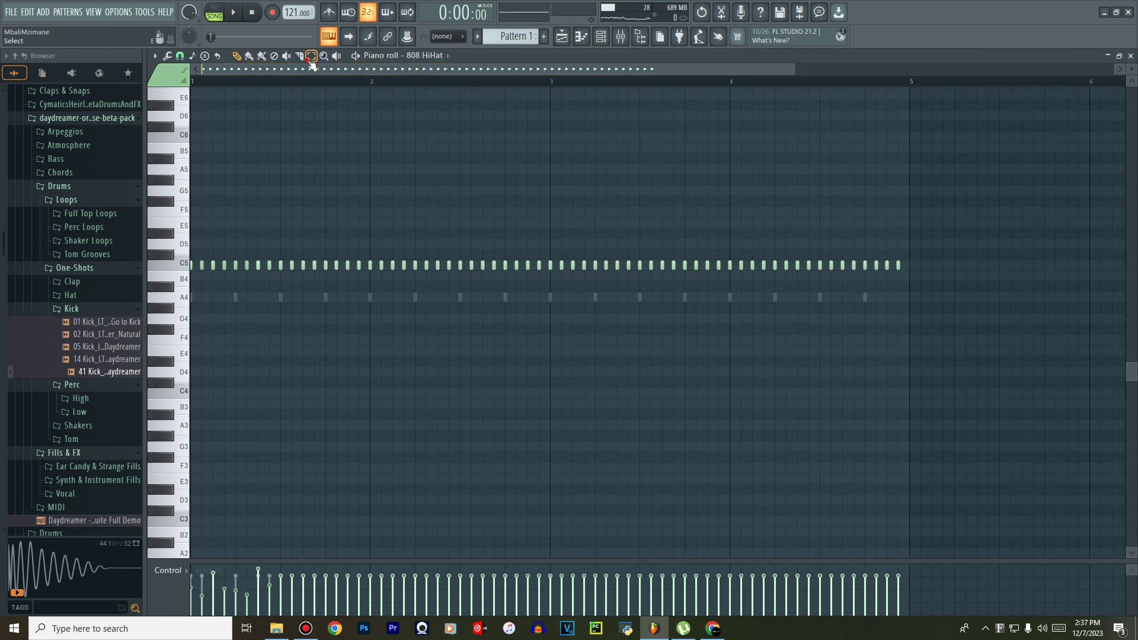
drag(938, 229, 280, 287)
key(Delete)
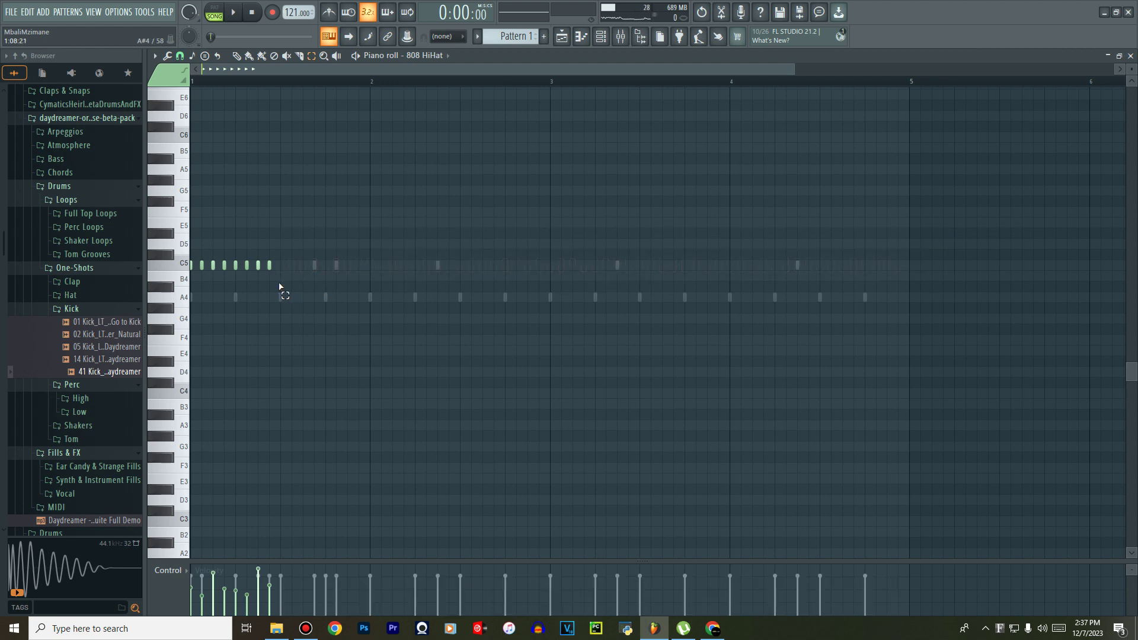
key(ctrl+b)
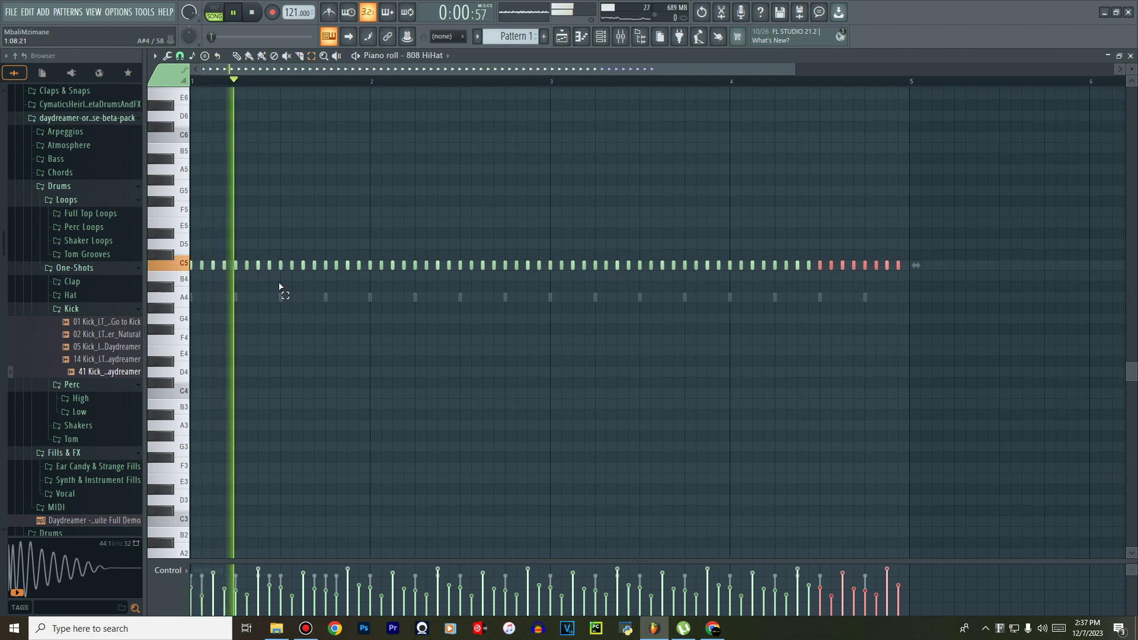
Back in the channel rack, add further 01 Clap hits on steps 18, 26 and 32 during playback.
click(602, 37)
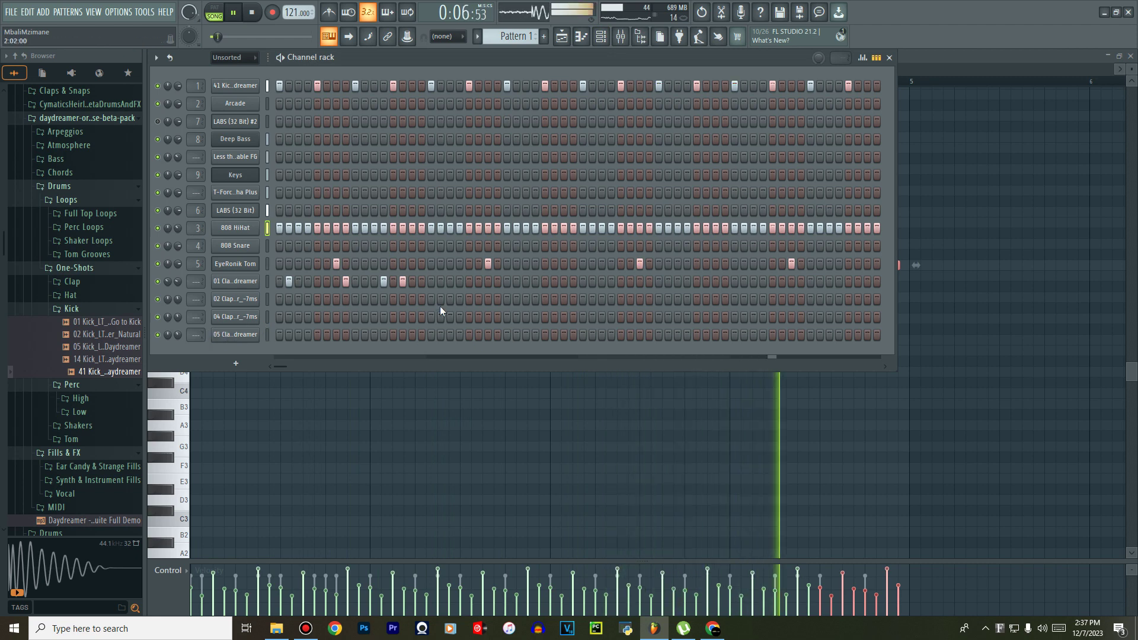
click(516, 282)
click(573, 282)
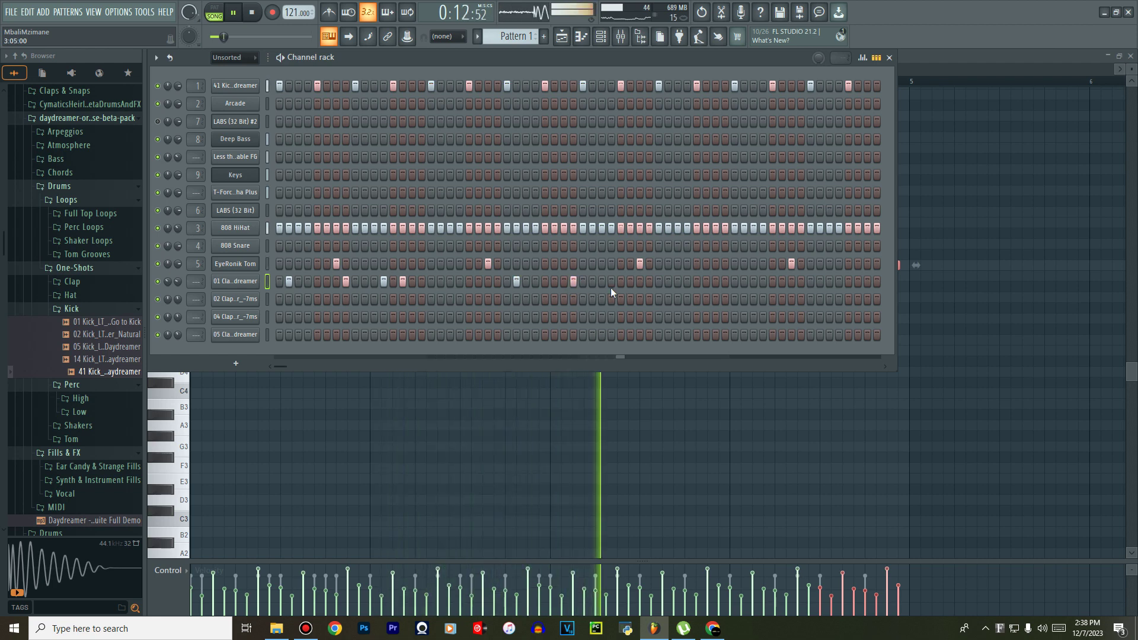
key(space)
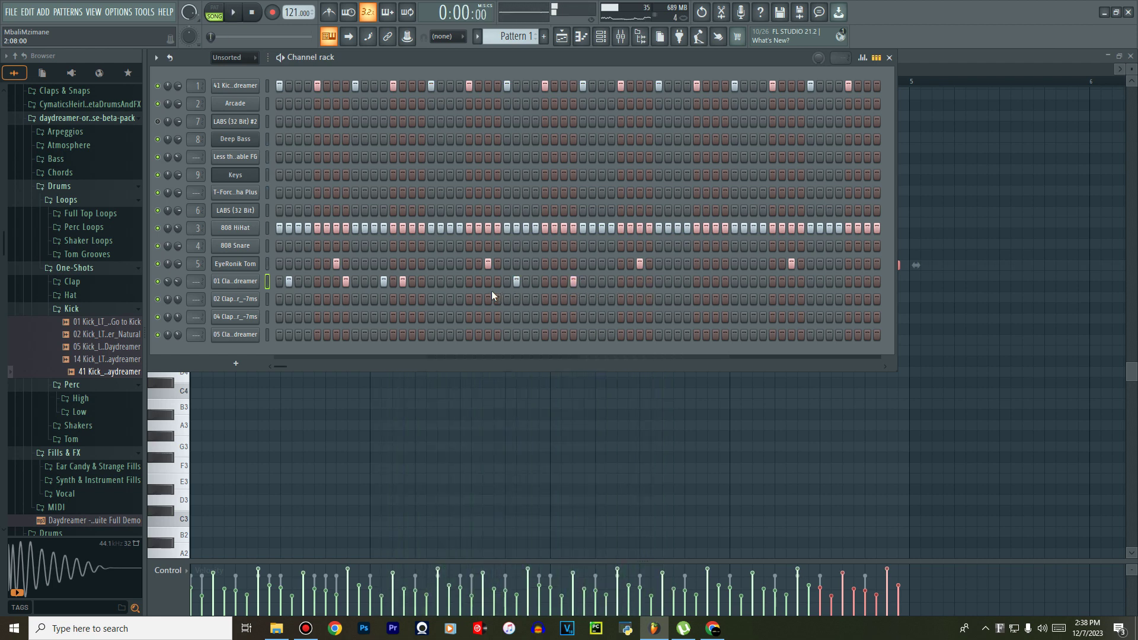
key(space)
click(441, 282)
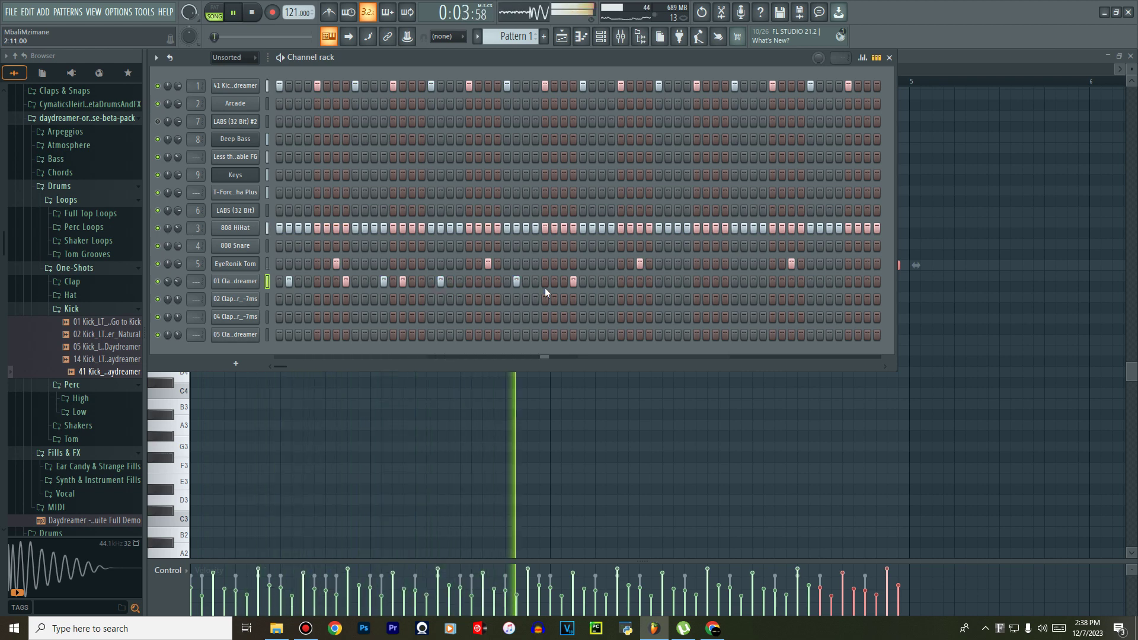
Add further 01 Clap hits between steps 30 and 63, and compare the 02, 04 and 05 Clap channels during playback.
key(space)
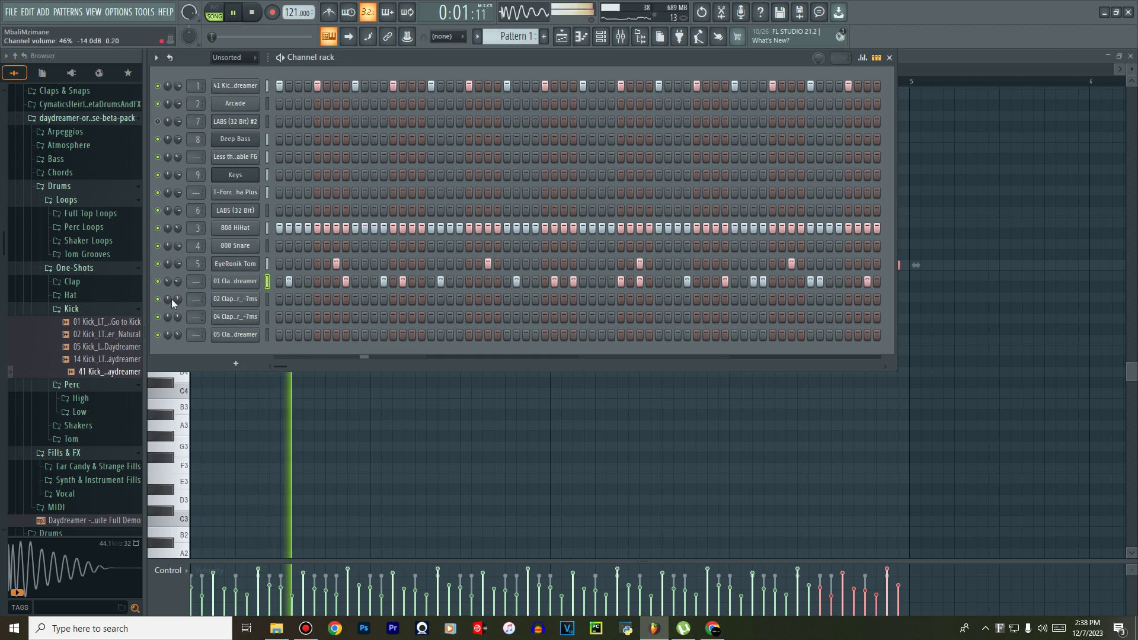
drag(168, 299, 168, 295)
click(268, 299)
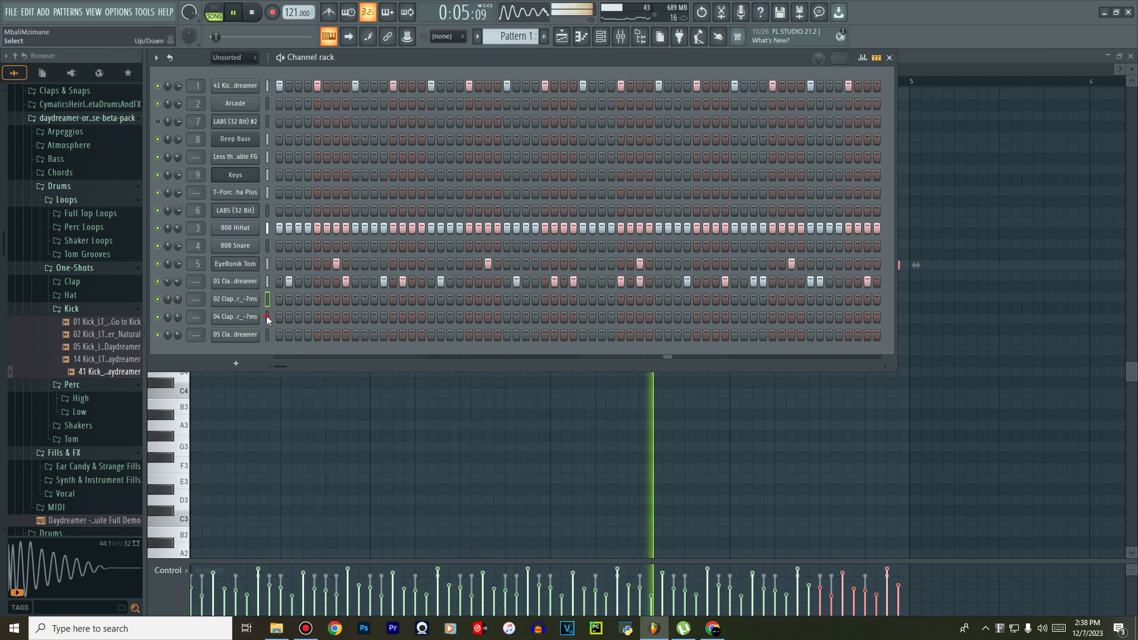
click(268, 318)
click(267, 335)
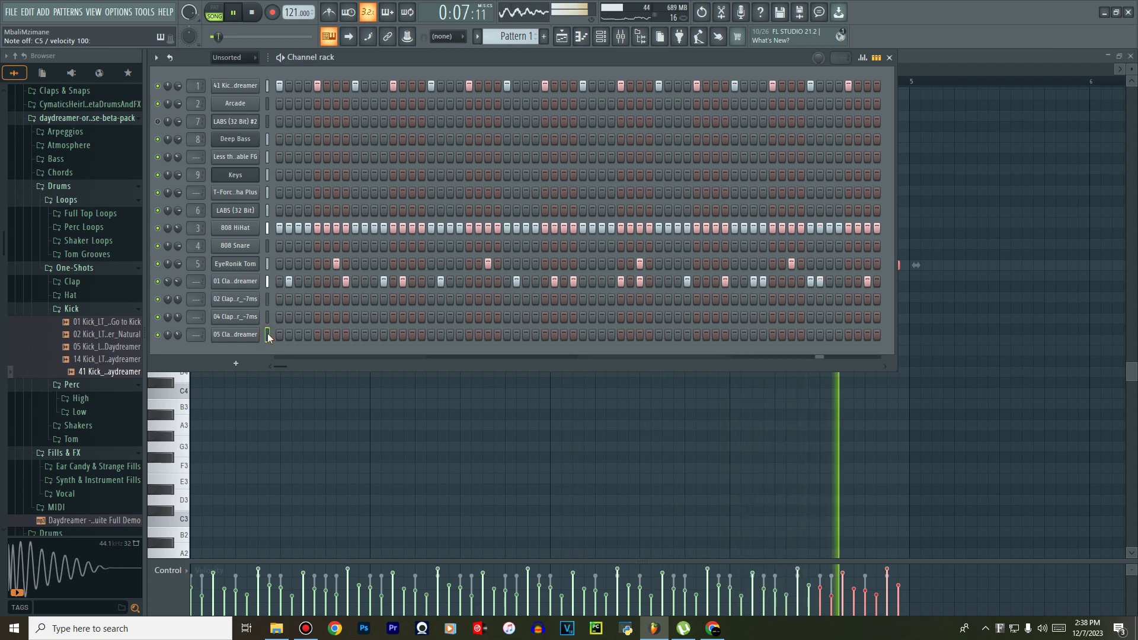
Add hits to the 05 Clap channel on steps 8, 15, 23, 35, 51 and 62 during playback.
click(490, 337)
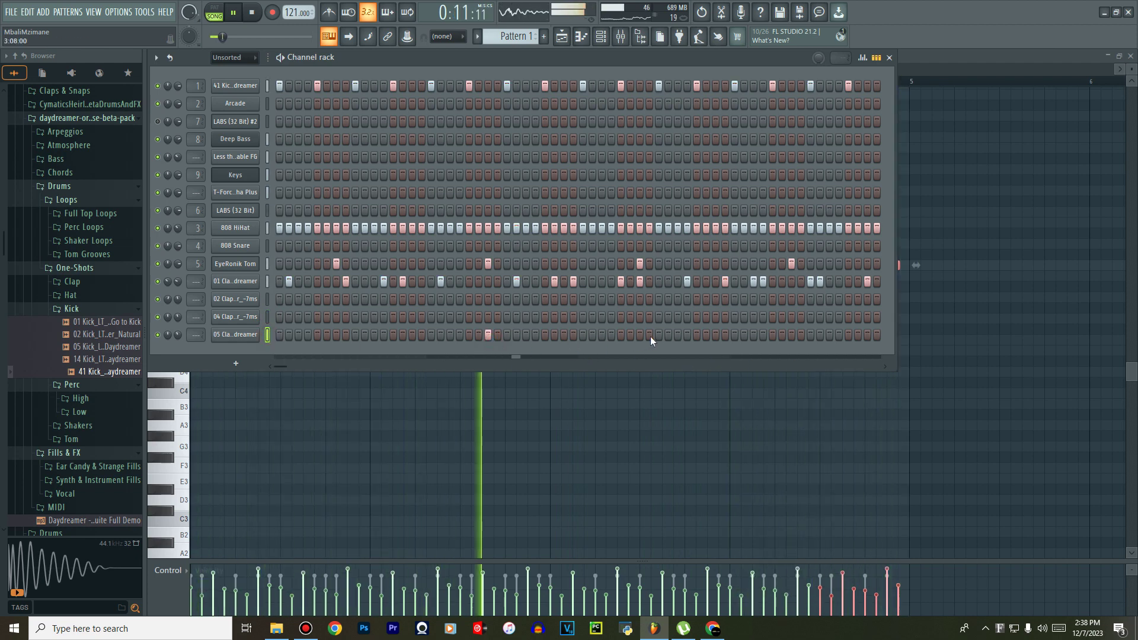
click(601, 335)
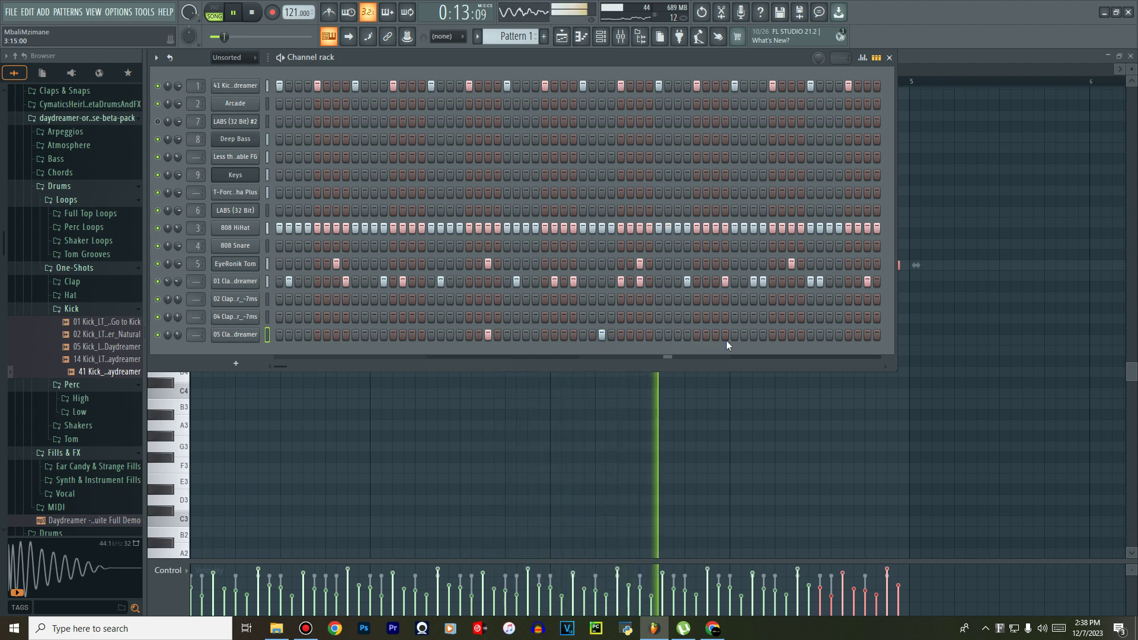
click(754, 336)
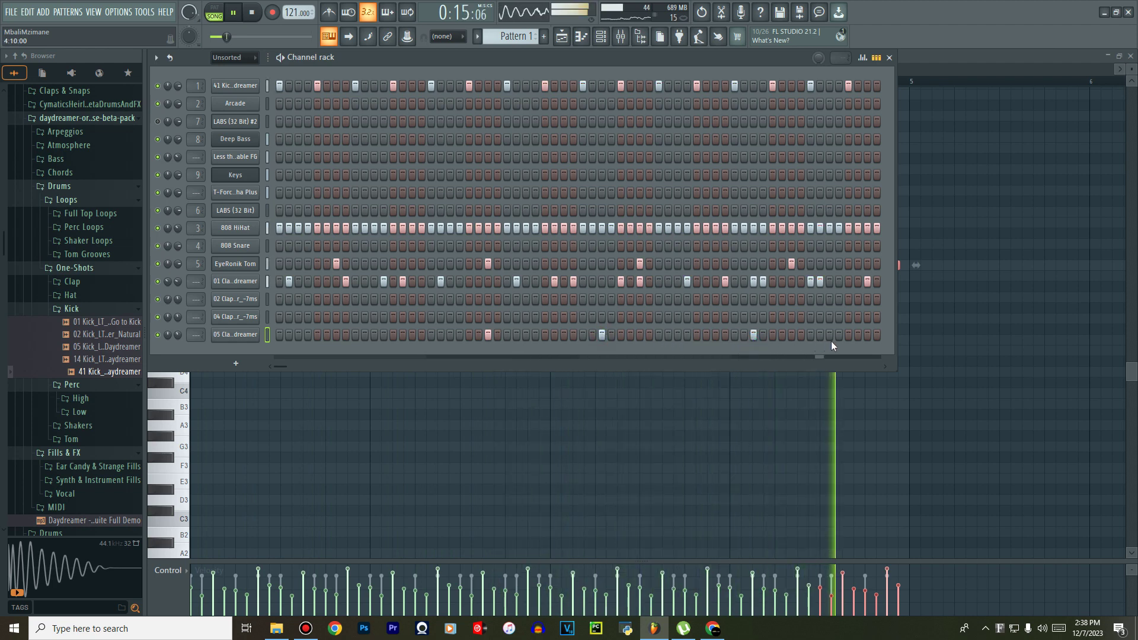
click(345, 335)
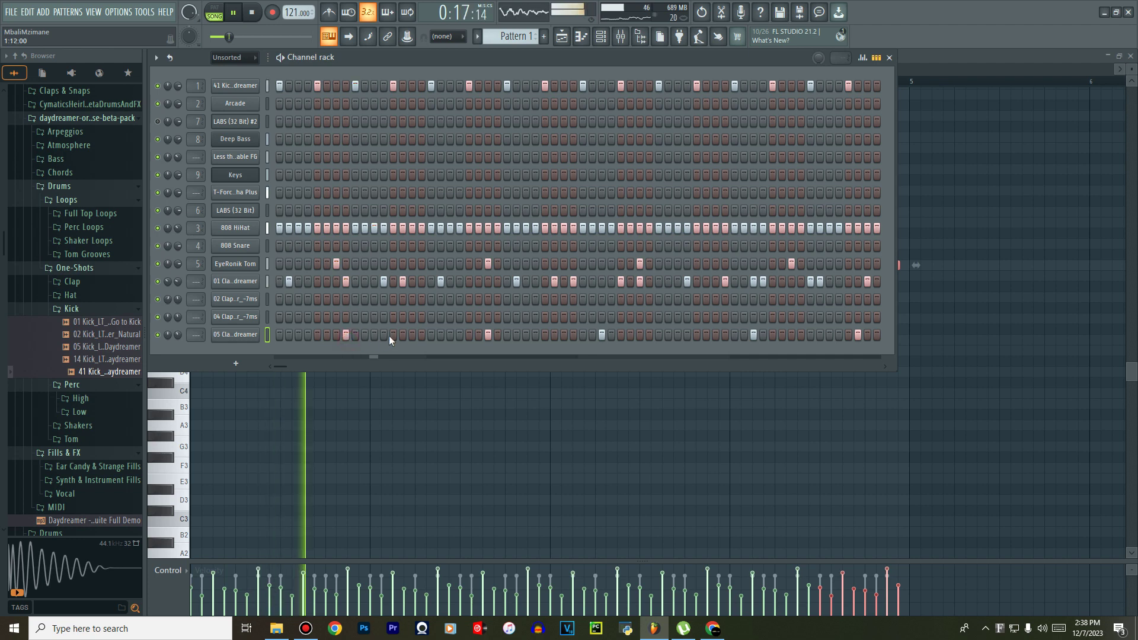
click(412, 335)
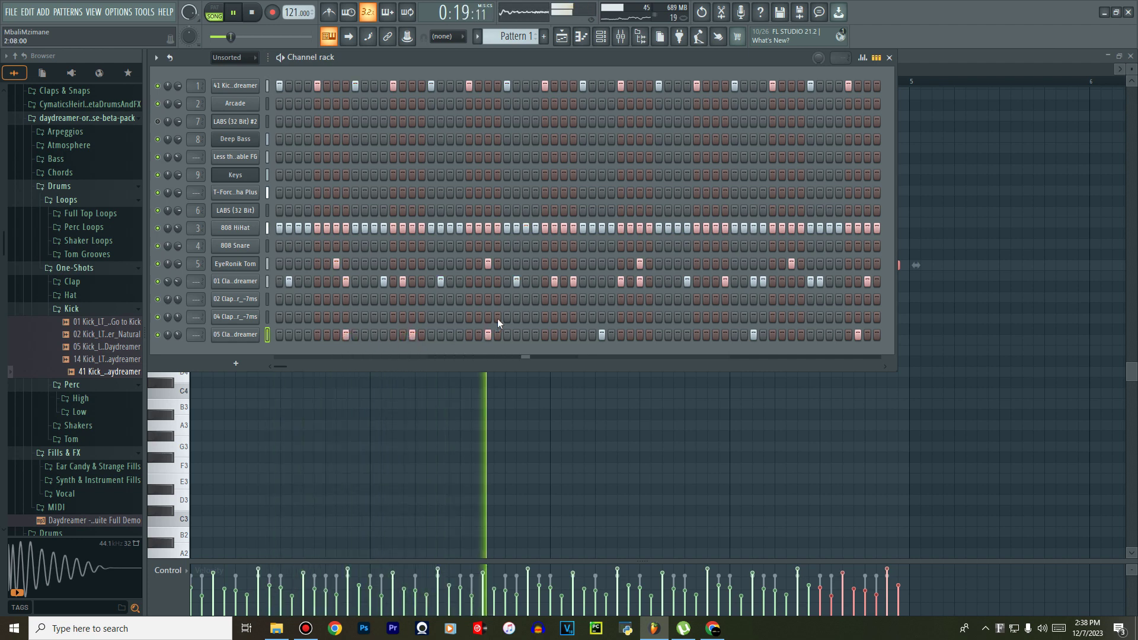
Add the 02 LT_Daydreamer_Tomish_Perc HI one-shot from the High percussion folder as a new channel in the channel rack.
click(267, 318)
click(266, 300)
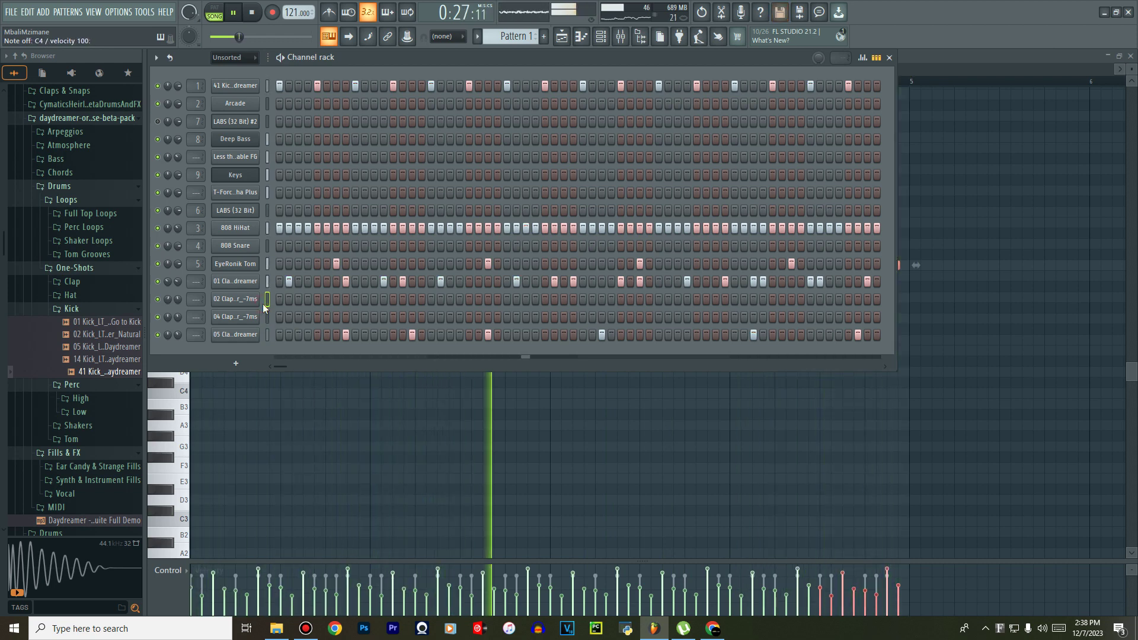
click(72, 309)
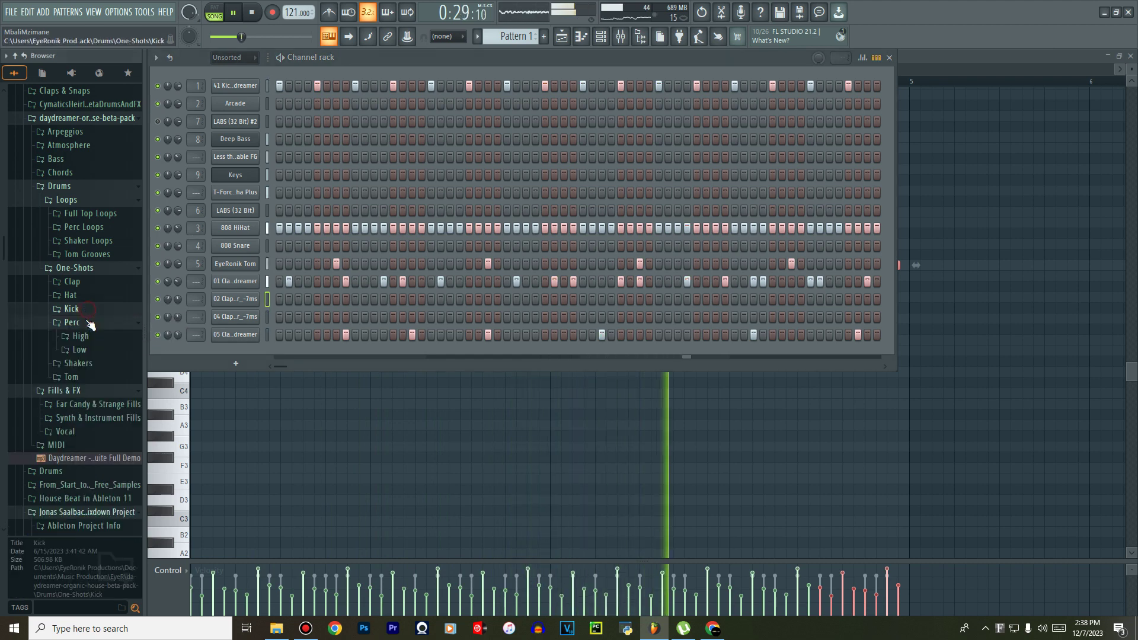
click(88, 338)
click(109, 349)
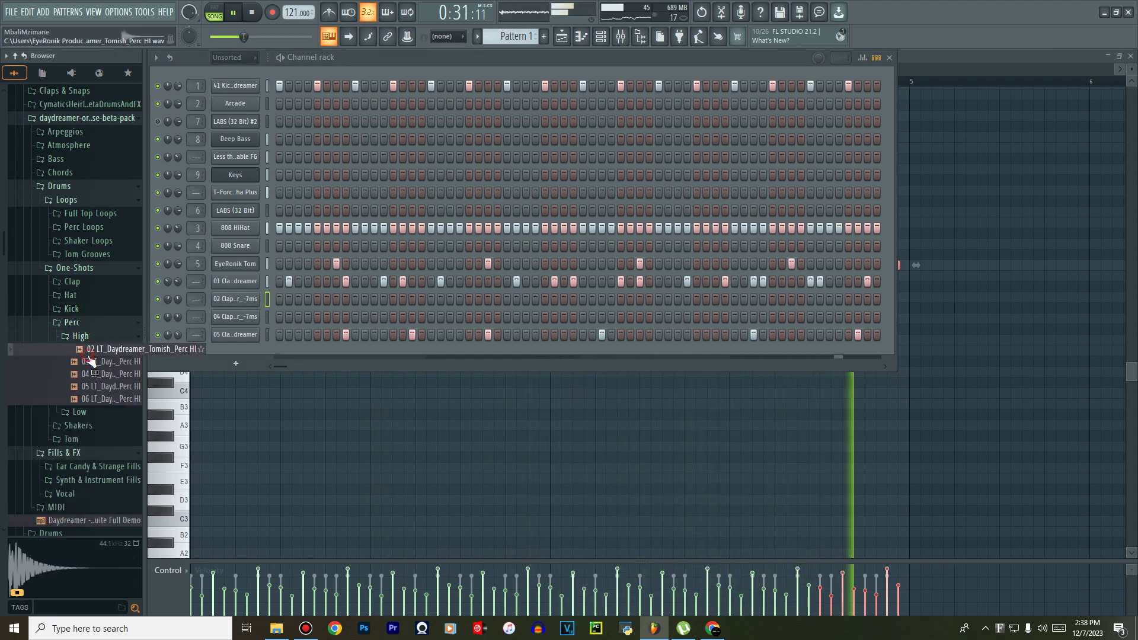
drag(111, 349, 213, 349)
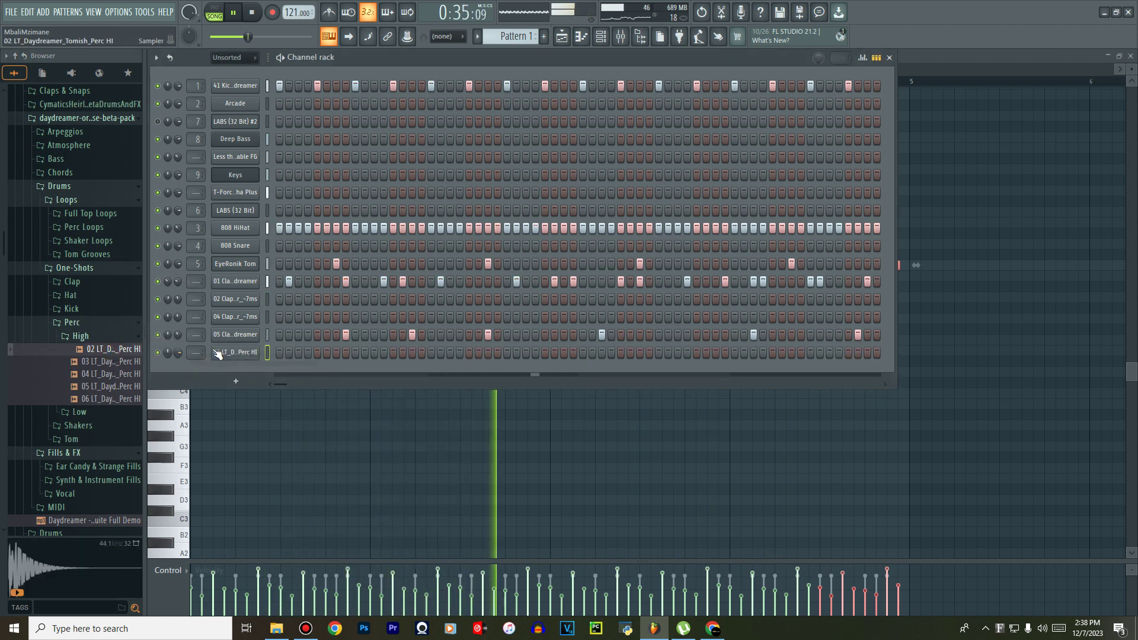
Program the 02 Perc HI channel with hits on steps 12, 32, 44 and 64, checking the placement in playback.
key(space)
key(space)
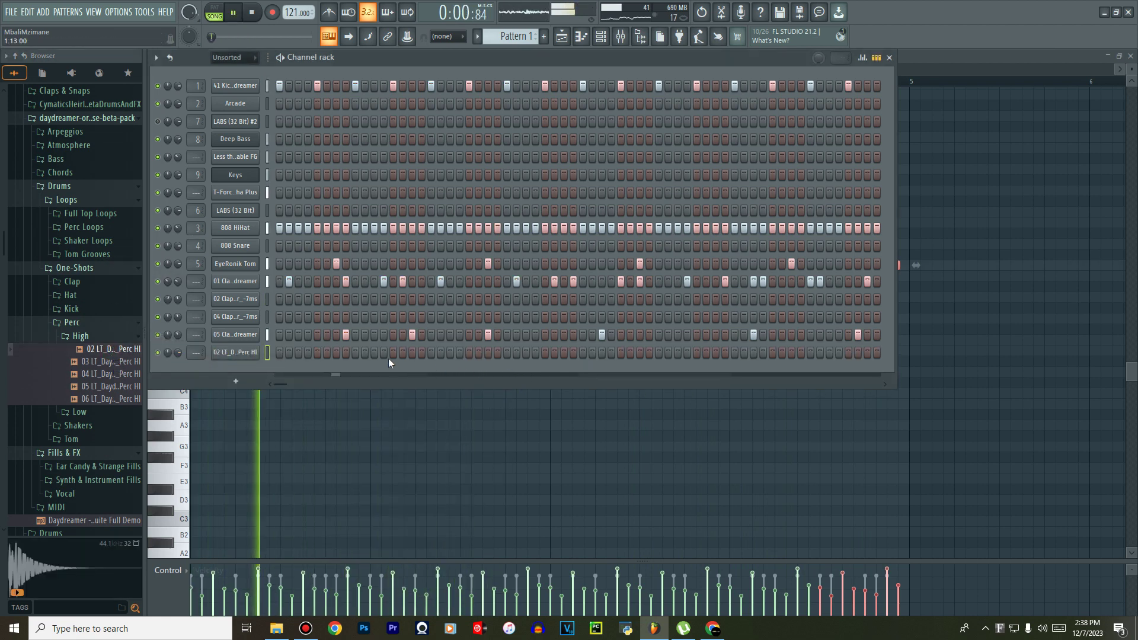
click(384, 356)
click(401, 355)
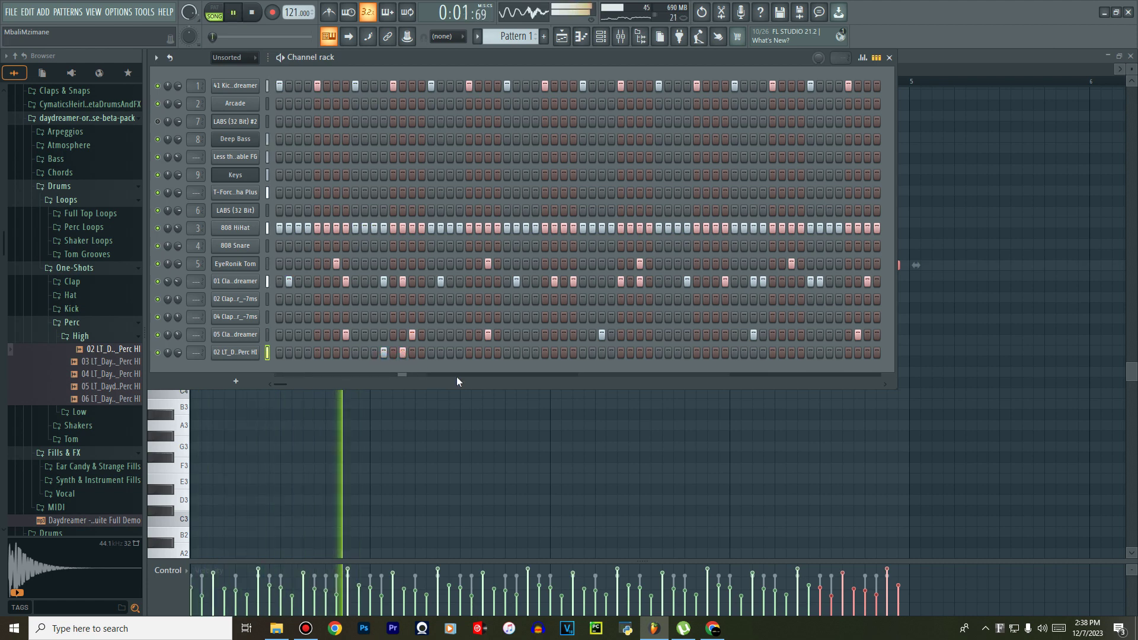
click(402, 352)
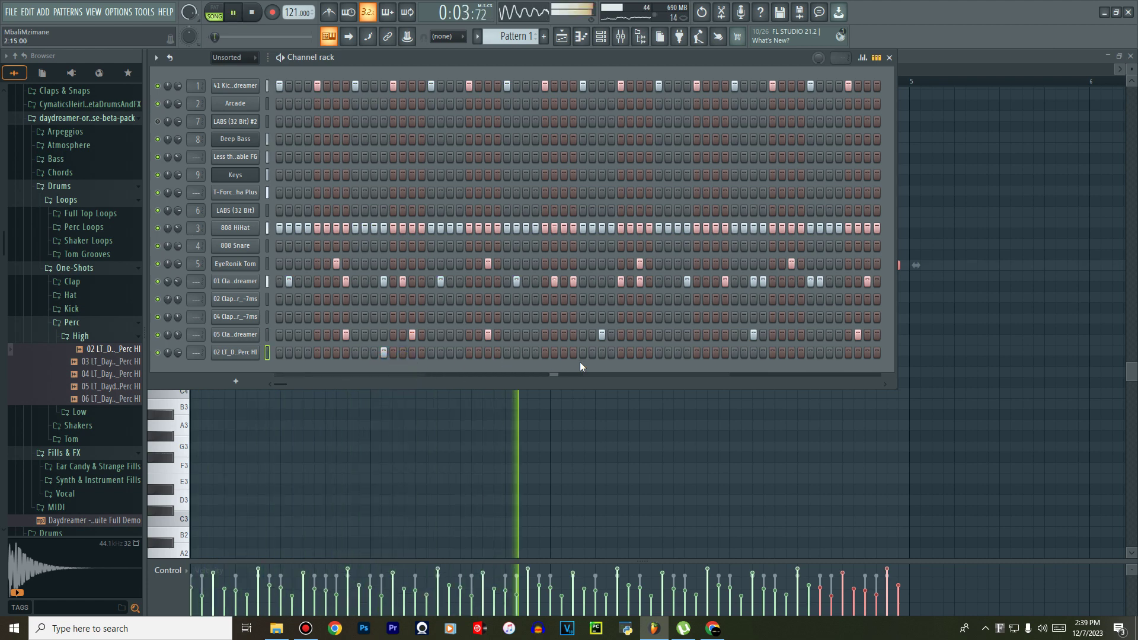
key(space)
key(space)
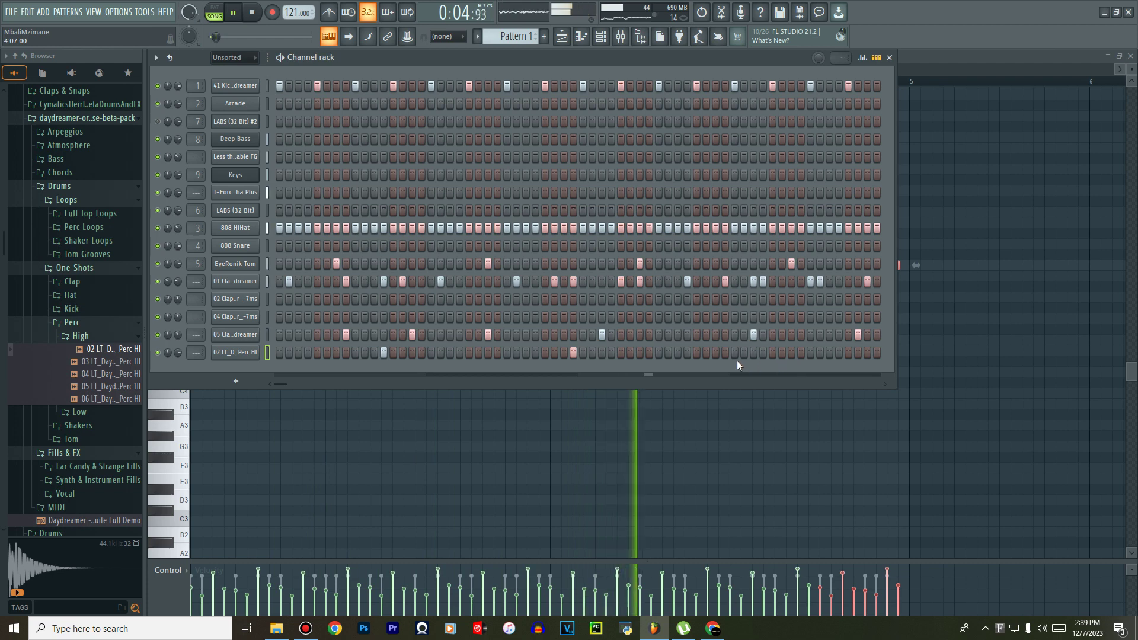
key(space)
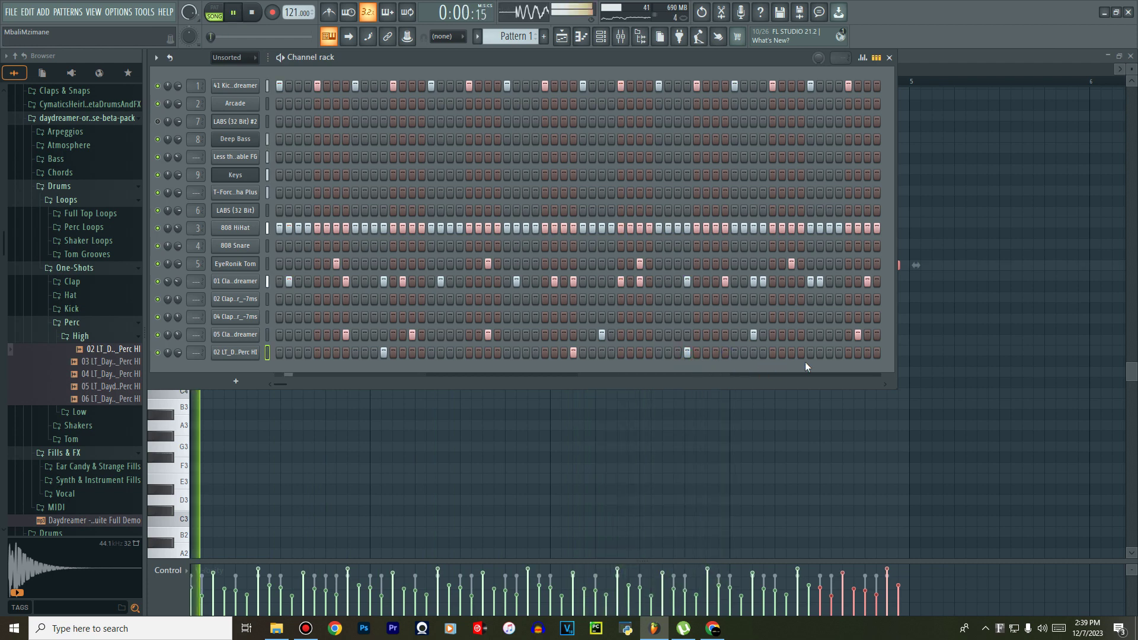
click(802, 354)
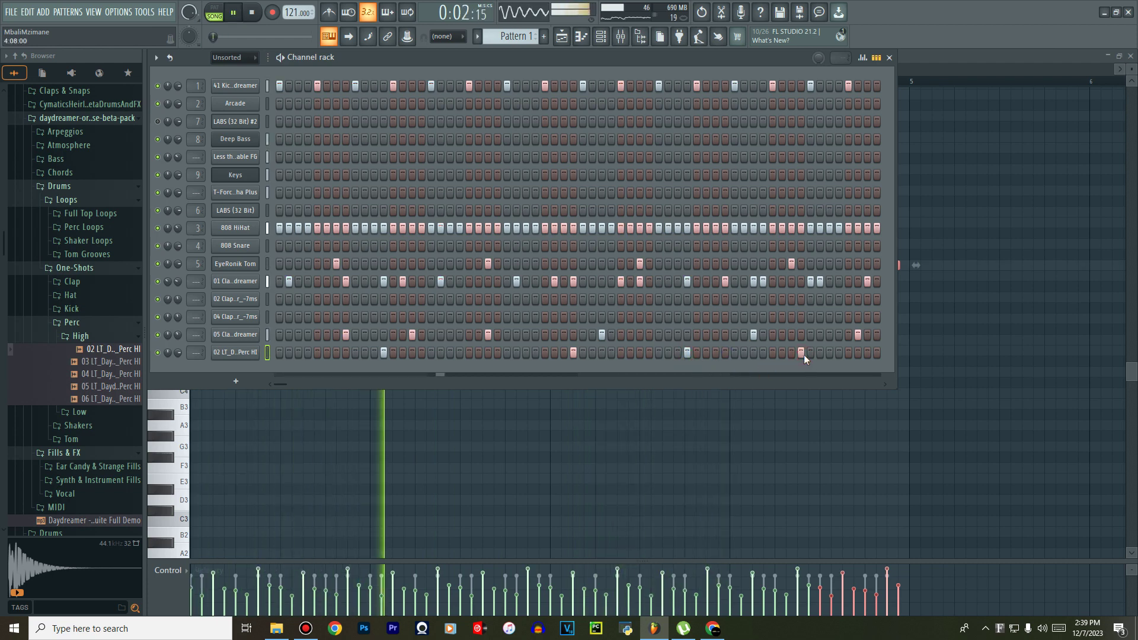
click(802, 353)
click(877, 353)
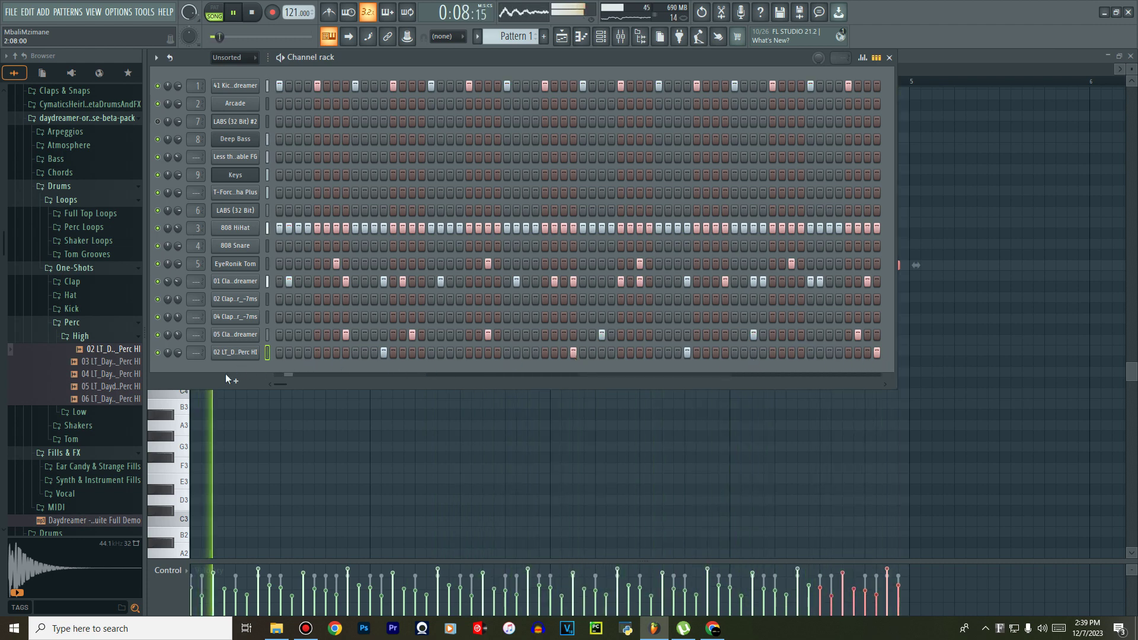
Audition the other high percussion one-shots and fine-tune the 02 Perc HI channel's mix setting.
click(110, 388)
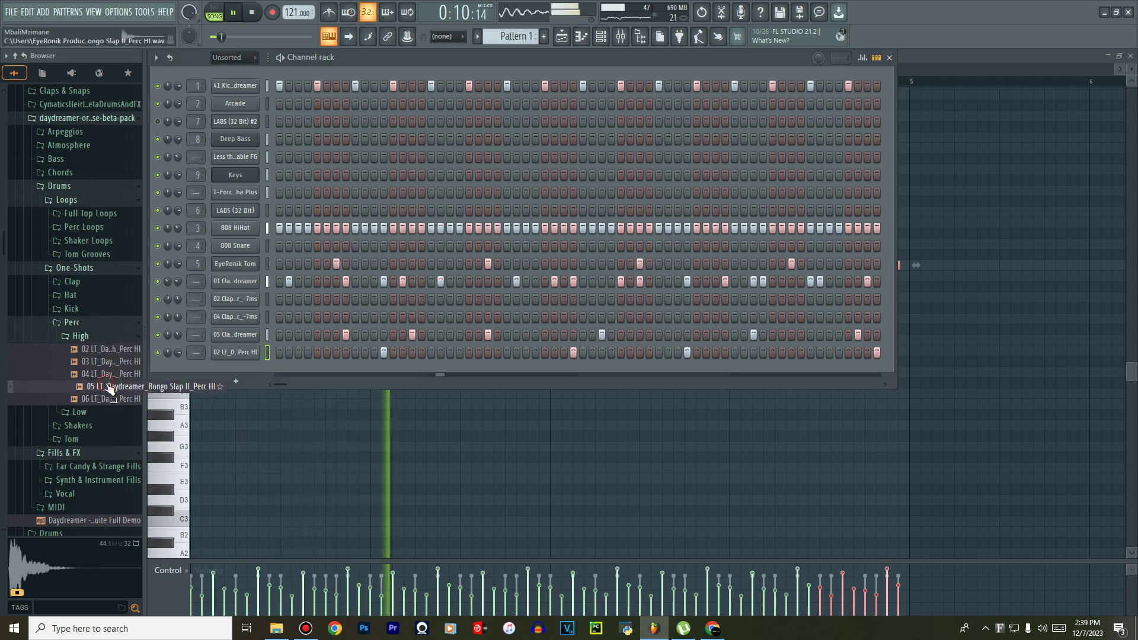
click(108, 375)
click(111, 362)
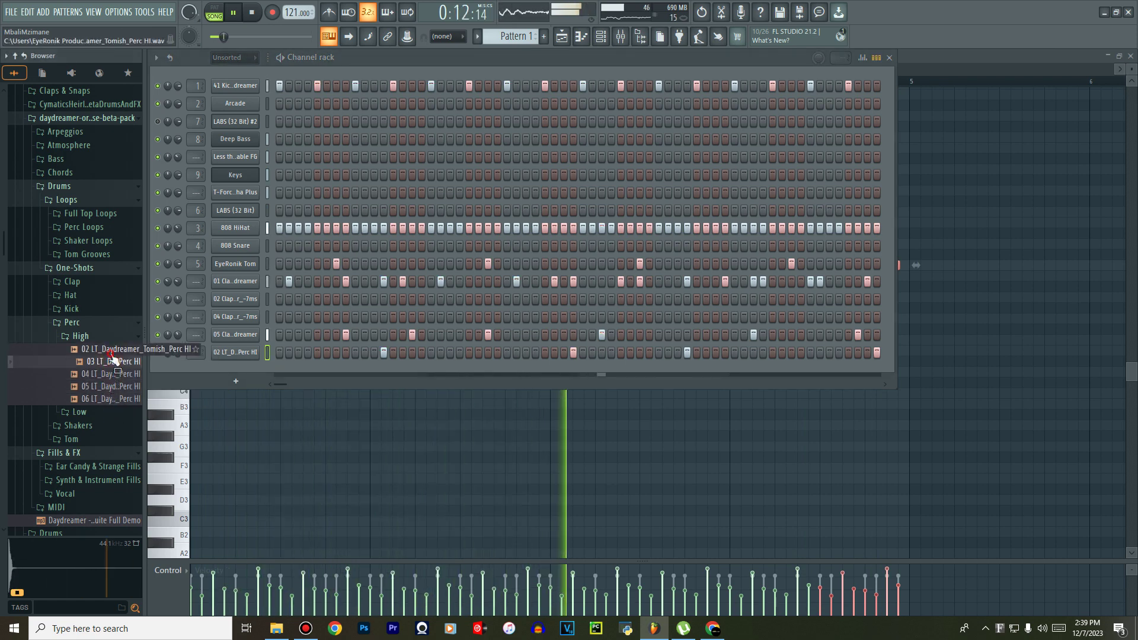
click(112, 339)
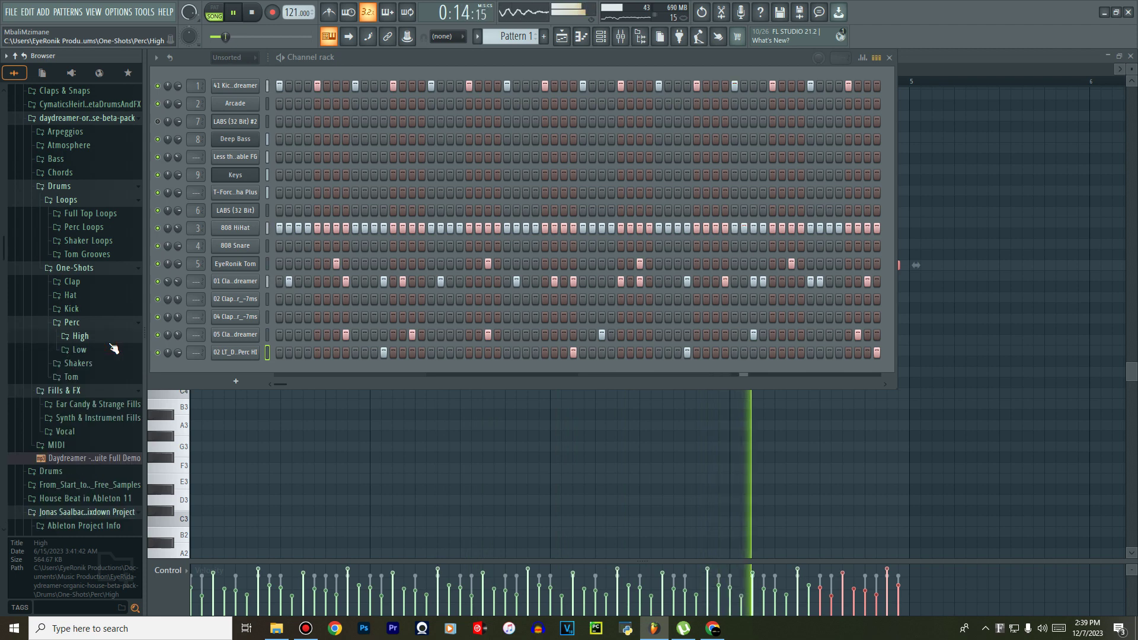
drag(168, 353, 171, 347)
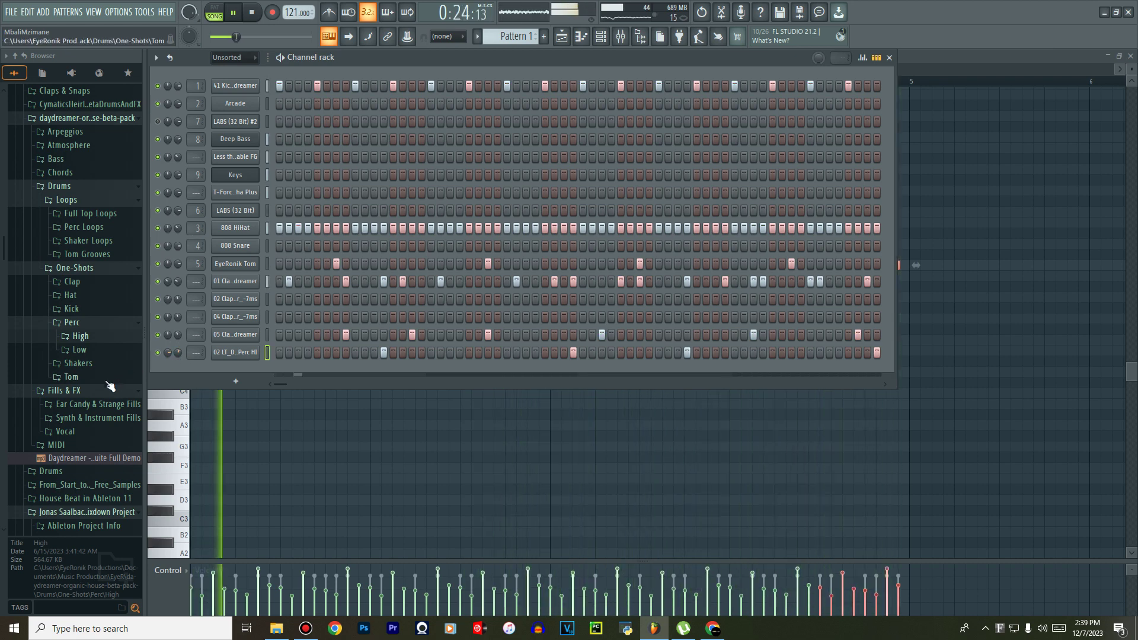
Audition the shaker loops and place 01 ShakerLoop_LT_Daydreamer_122BPM on Track 8 at about bar 6 of the playlist.
click(97, 297)
click(97, 296)
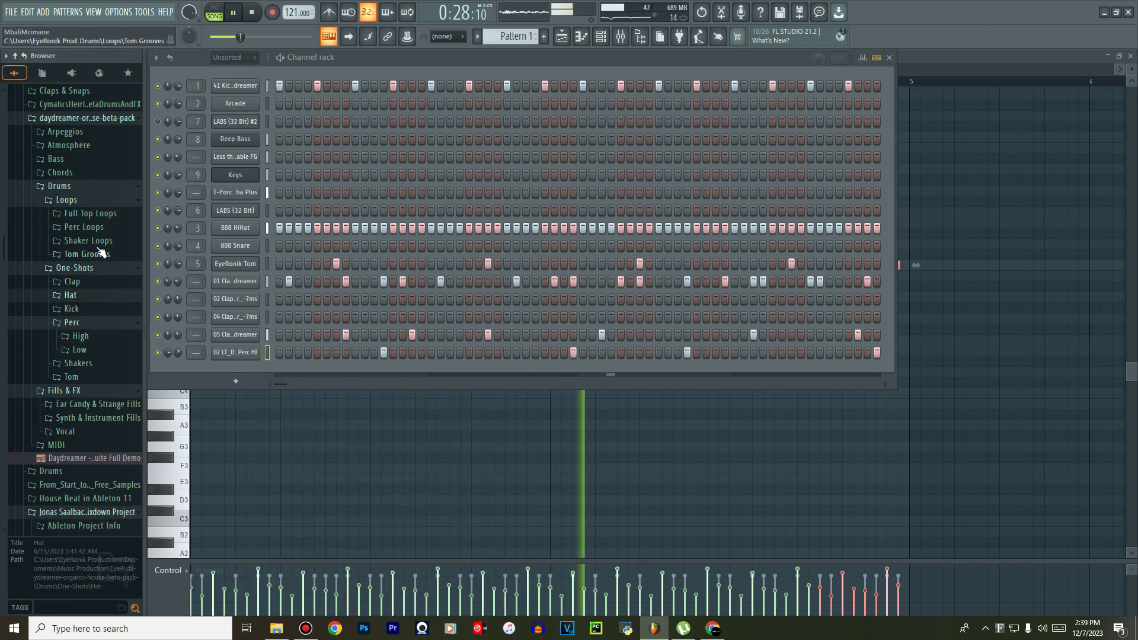
click(88, 241)
click(107, 279)
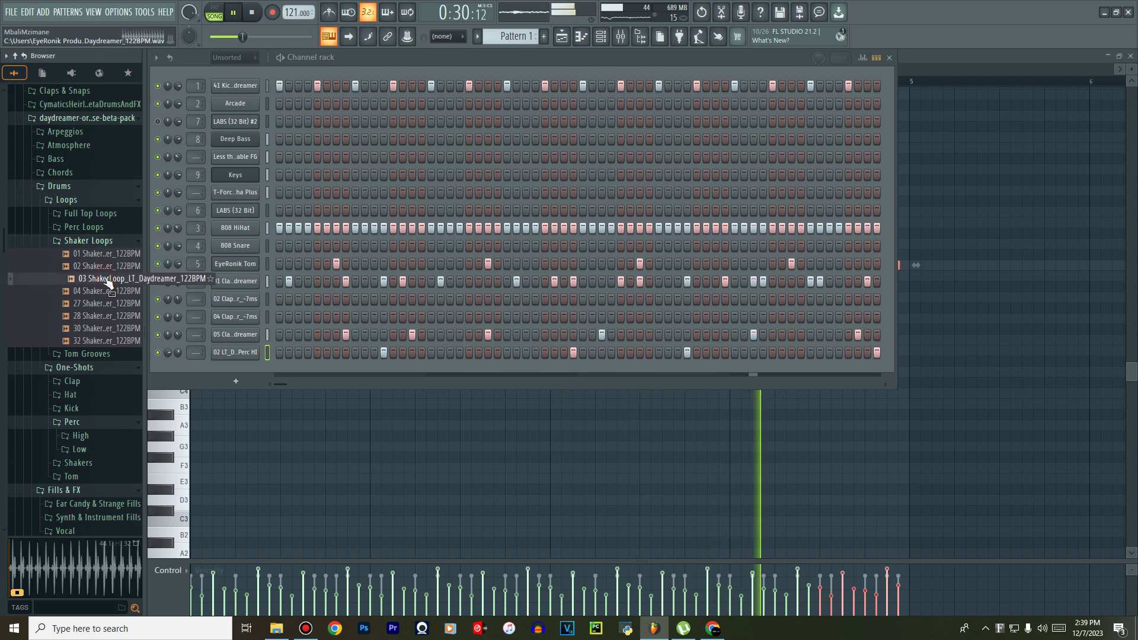
click(112, 254)
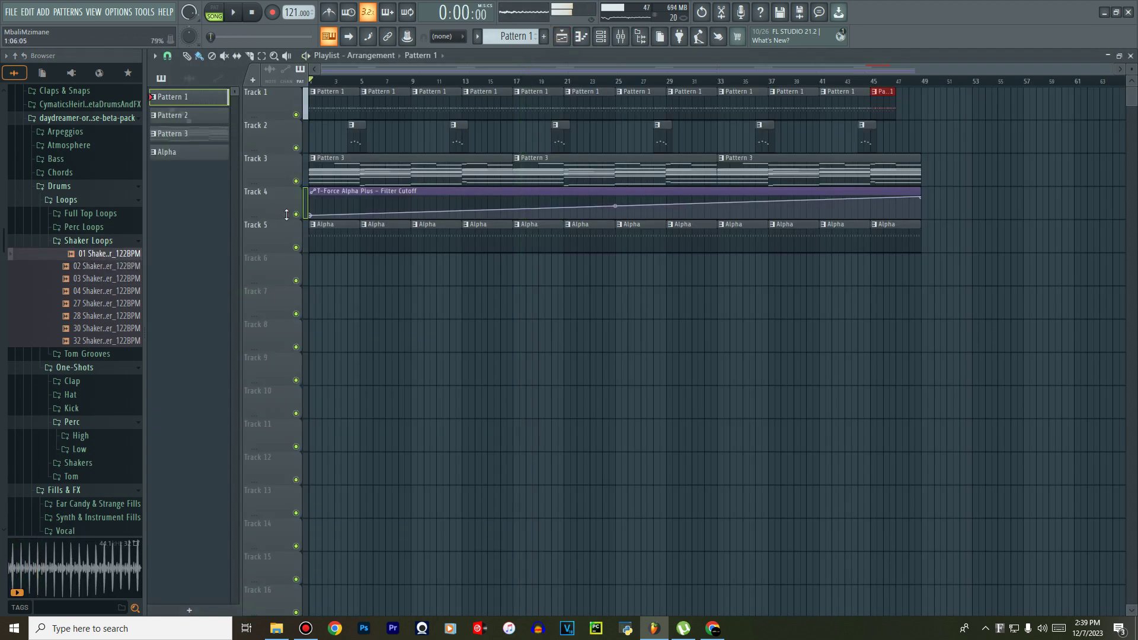
drag(101, 258, 376, 335)
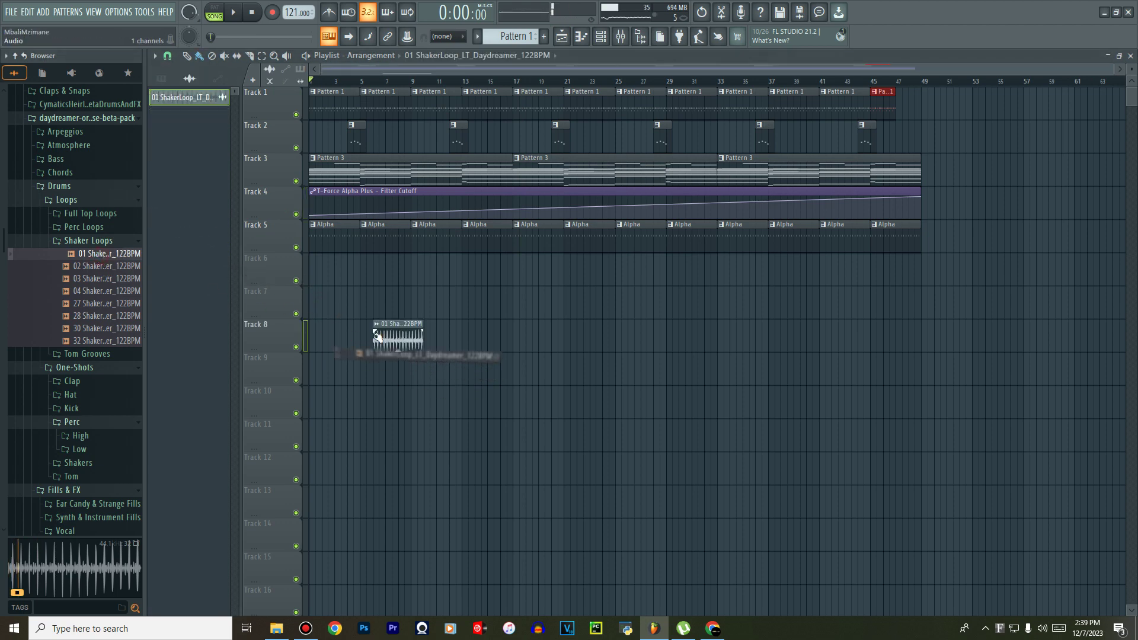
Place 02 ShakerLoop_LT_Daydreamer_122BPM on Track 10 at bar 9 and fit it to tempo using the 75 to 150 BPM range.
click(115, 269)
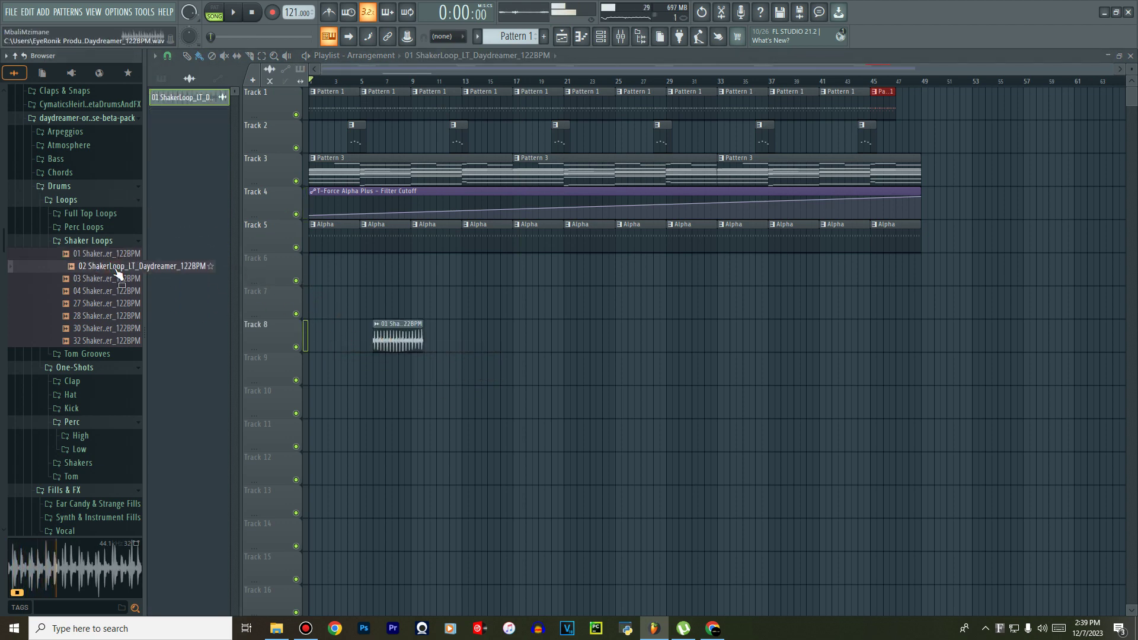
drag(119, 274, 438, 405)
click(415, 391)
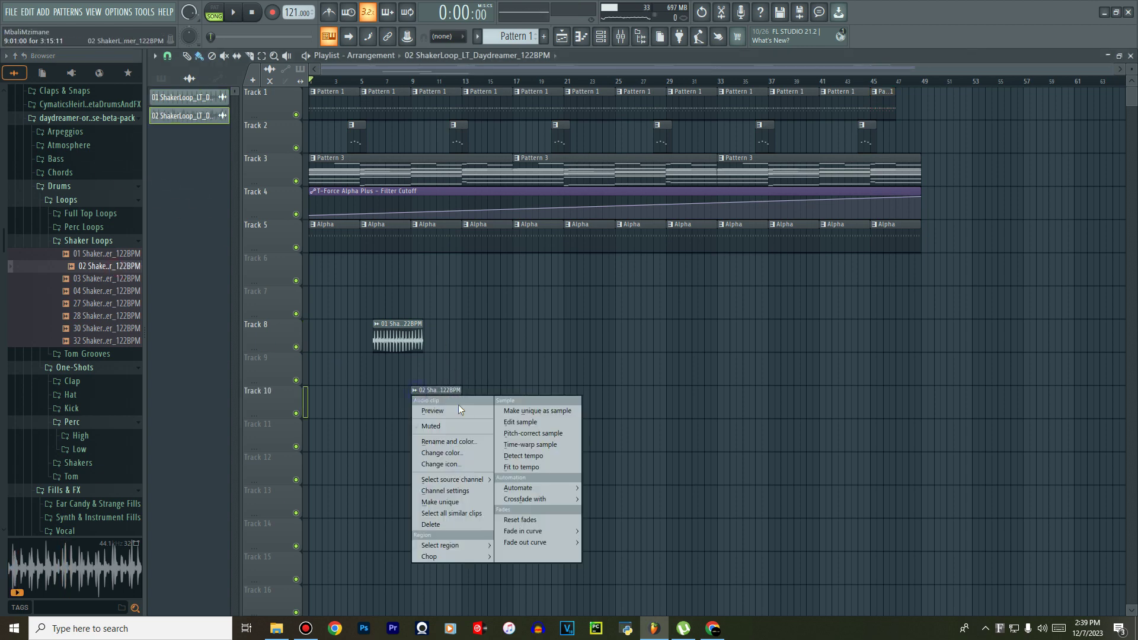
click(525, 467)
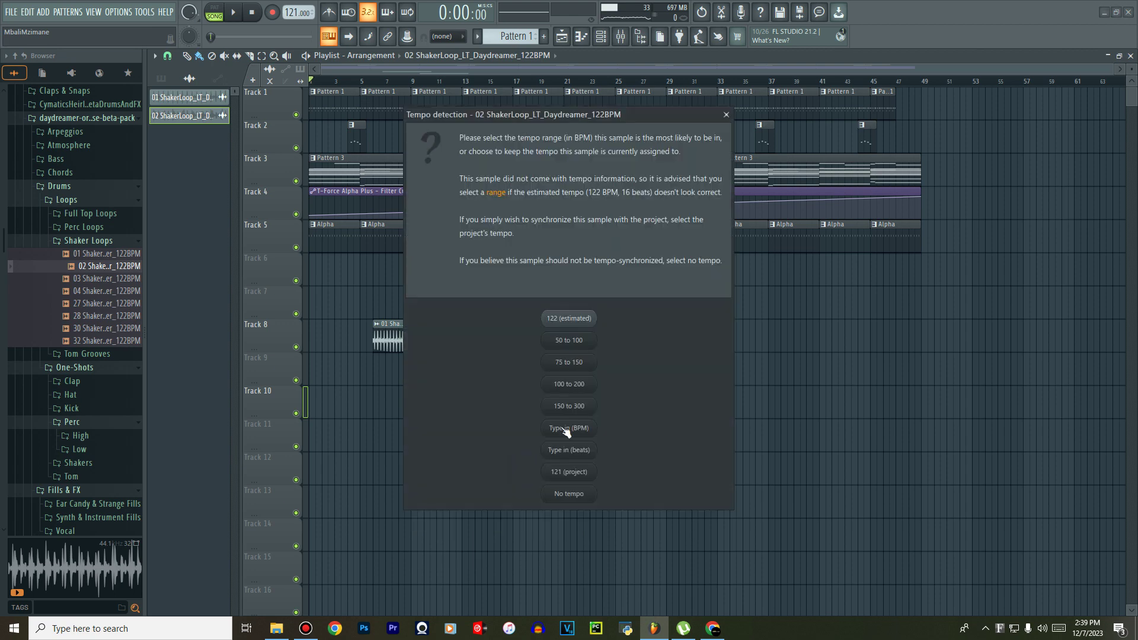
click(581, 363)
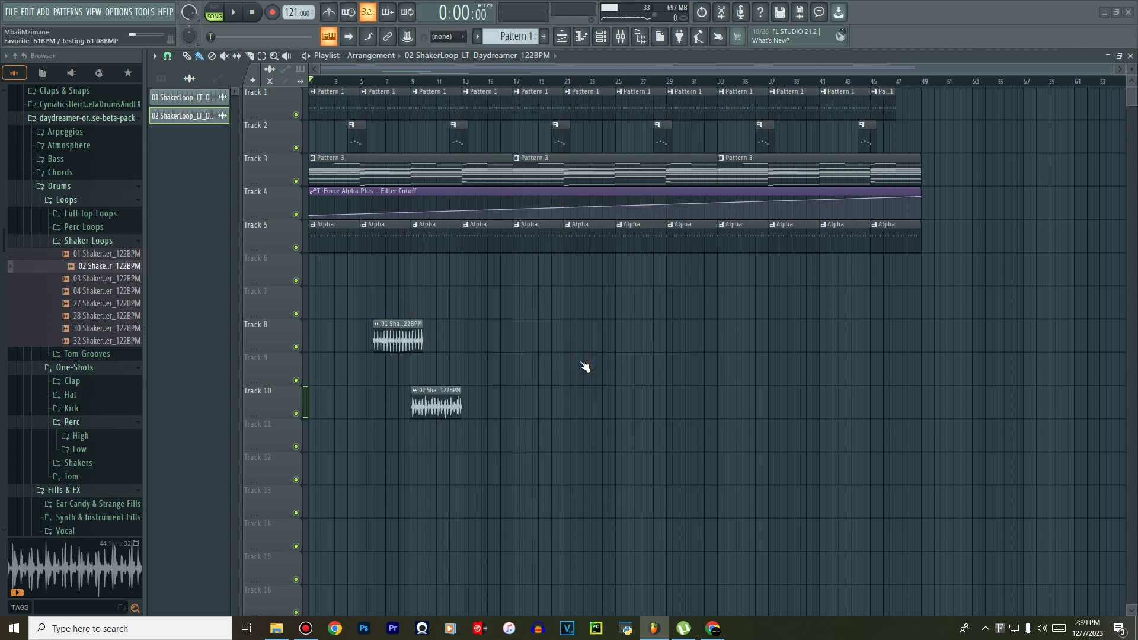
click(306, 628)
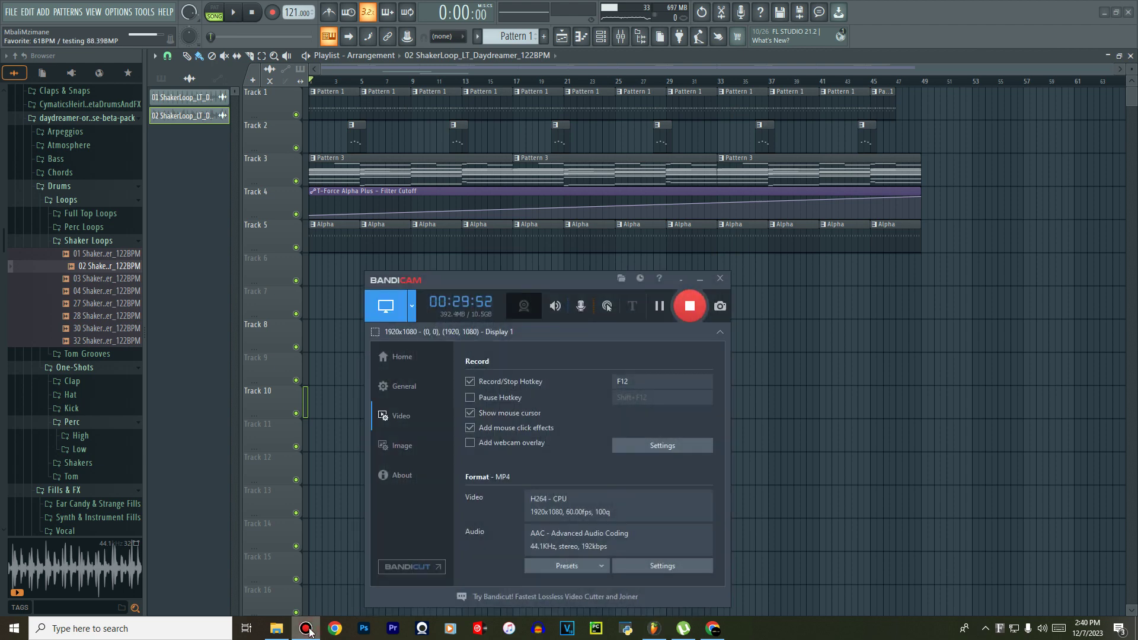
click(702, 280)
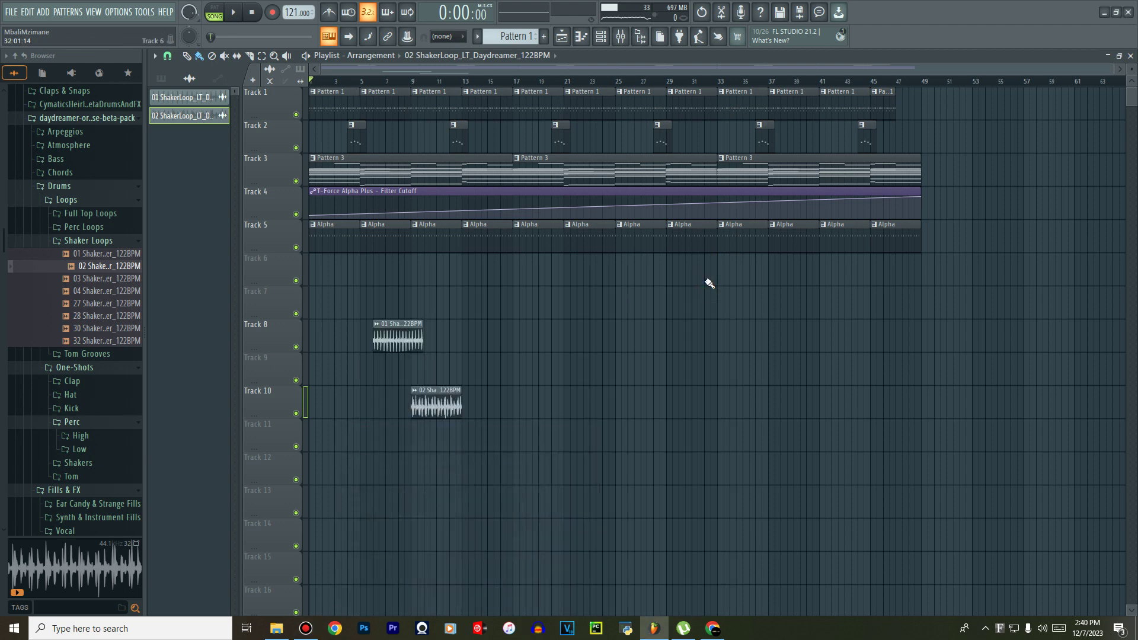
Set the 02 ShakerLoop clip's channel volume to about 45% and remove the 01 ShakerLoop clip from Track 8.
double_click(443, 408)
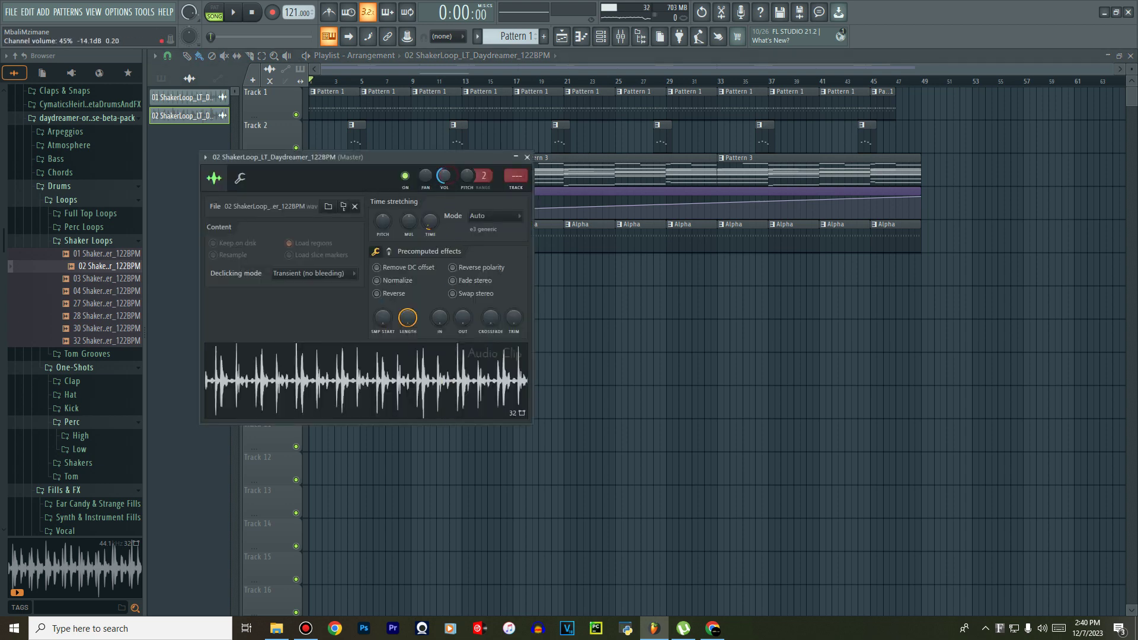
key(Escape)
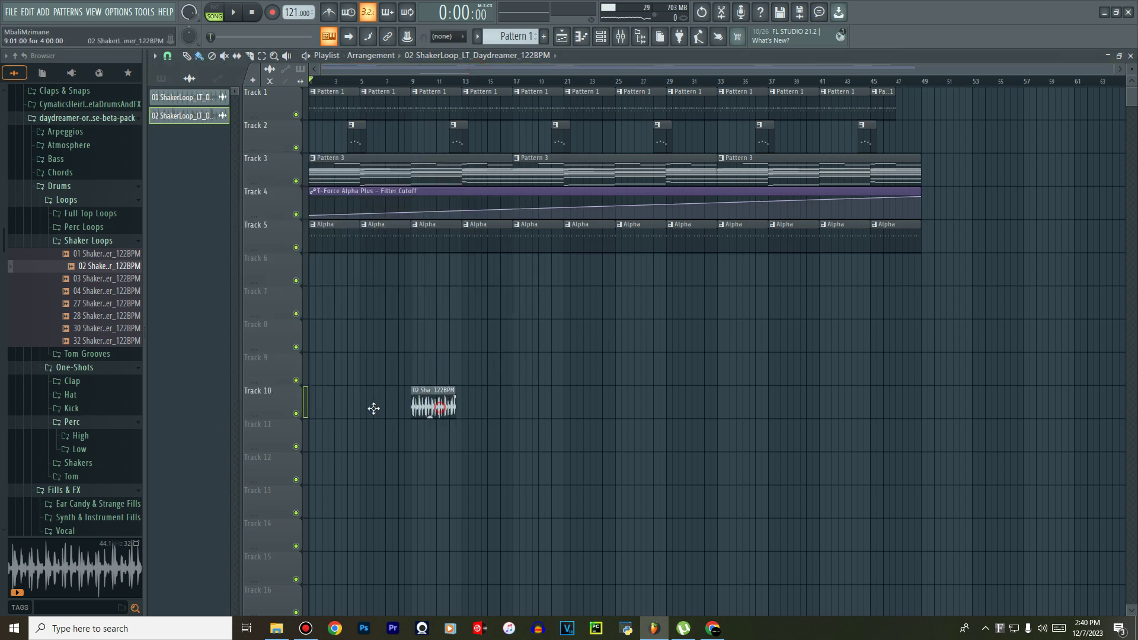
Move the 02 ShakerLoop clip to bar 1 on Track 10 and play the arrangement from the start to check it.
drag(373, 408, 335, 414)
key(space)
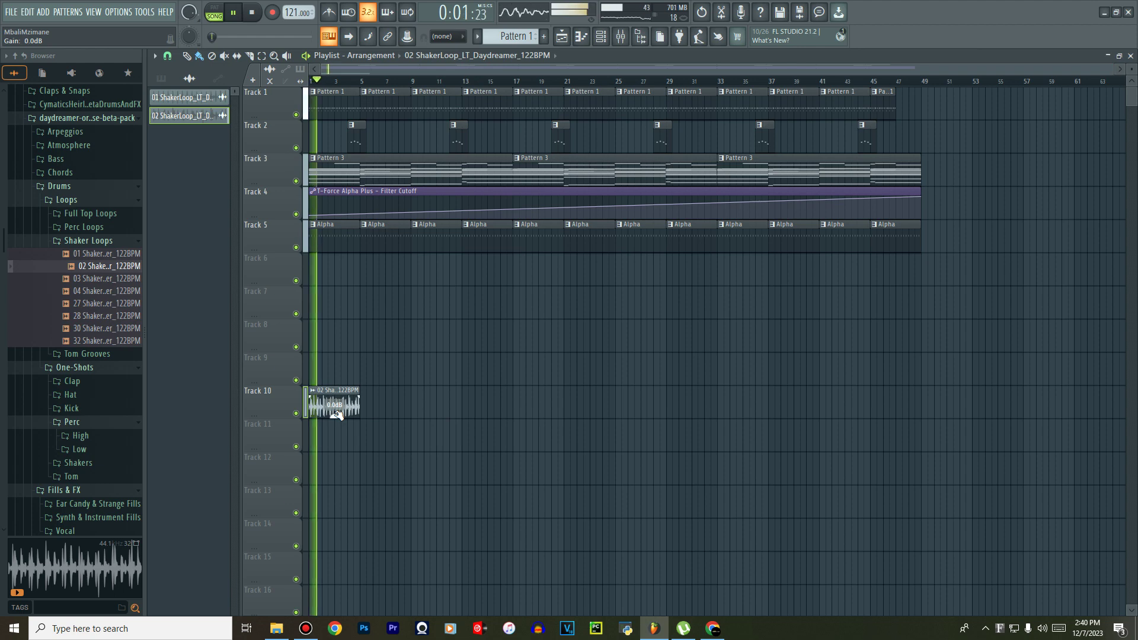
drag(916, 68, 434, 71)
key(space)
key(space)
key(space)
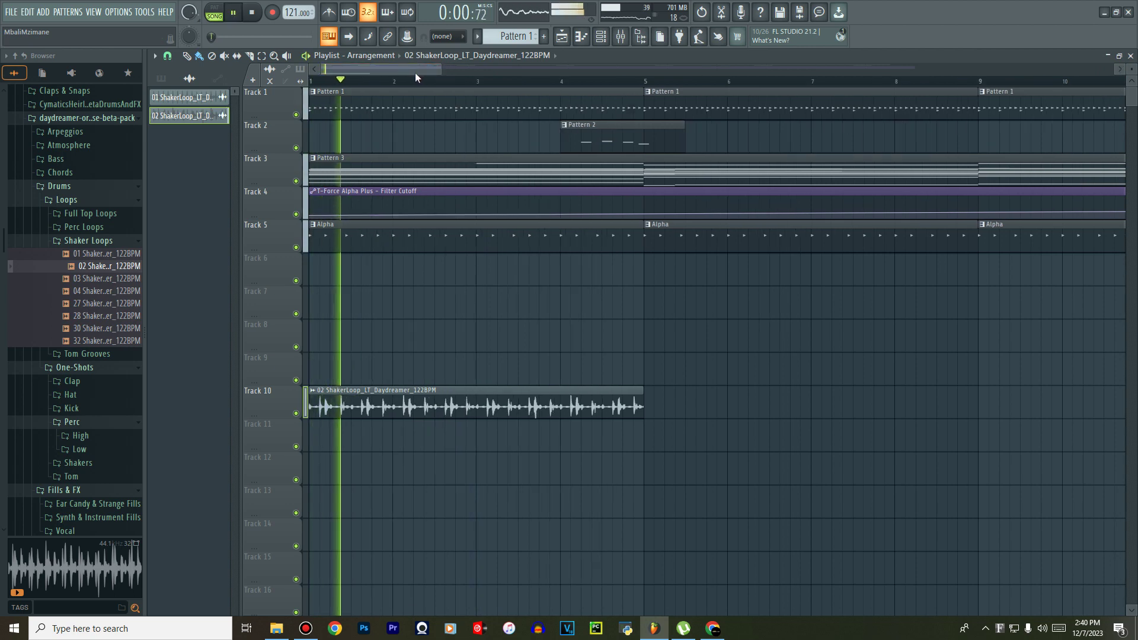
drag(441, 70, 384, 76)
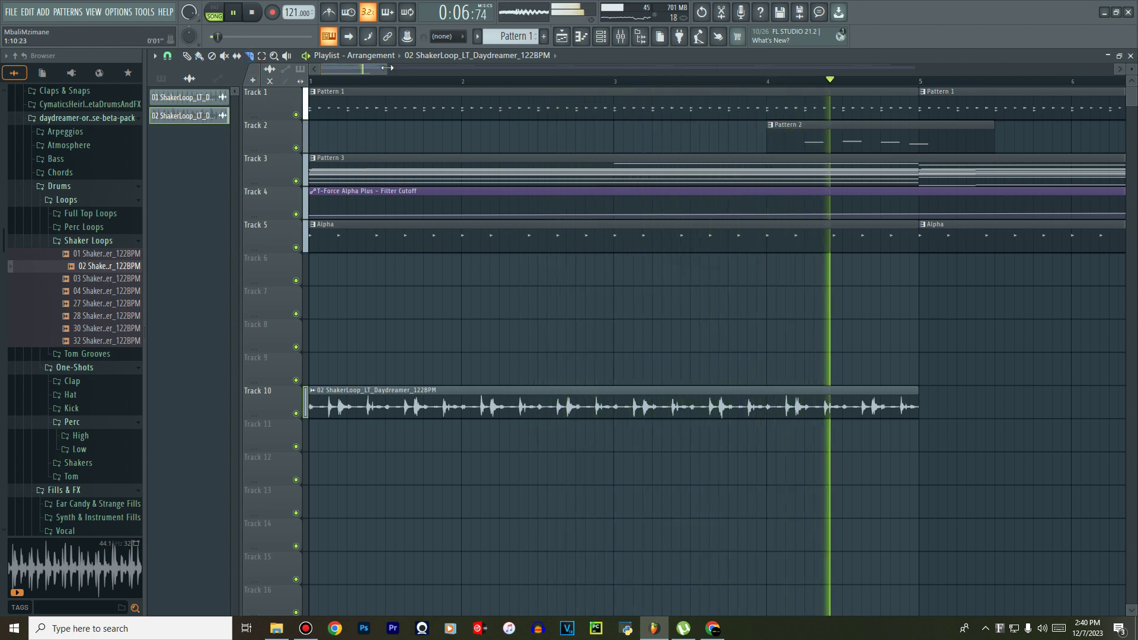
key(space)
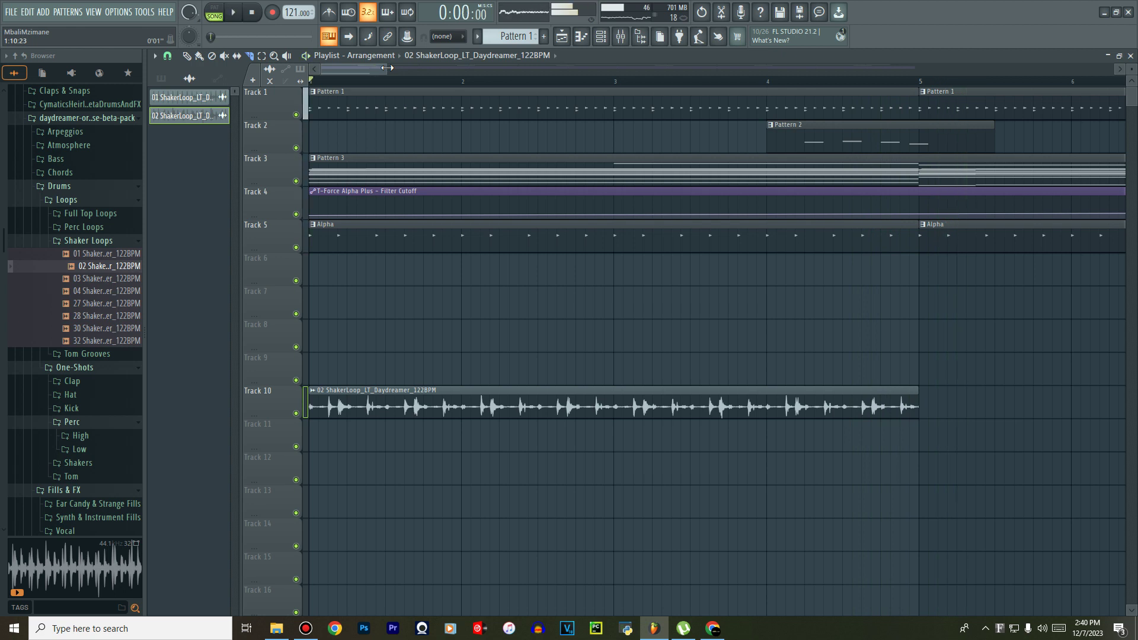
key(space)
key(space)
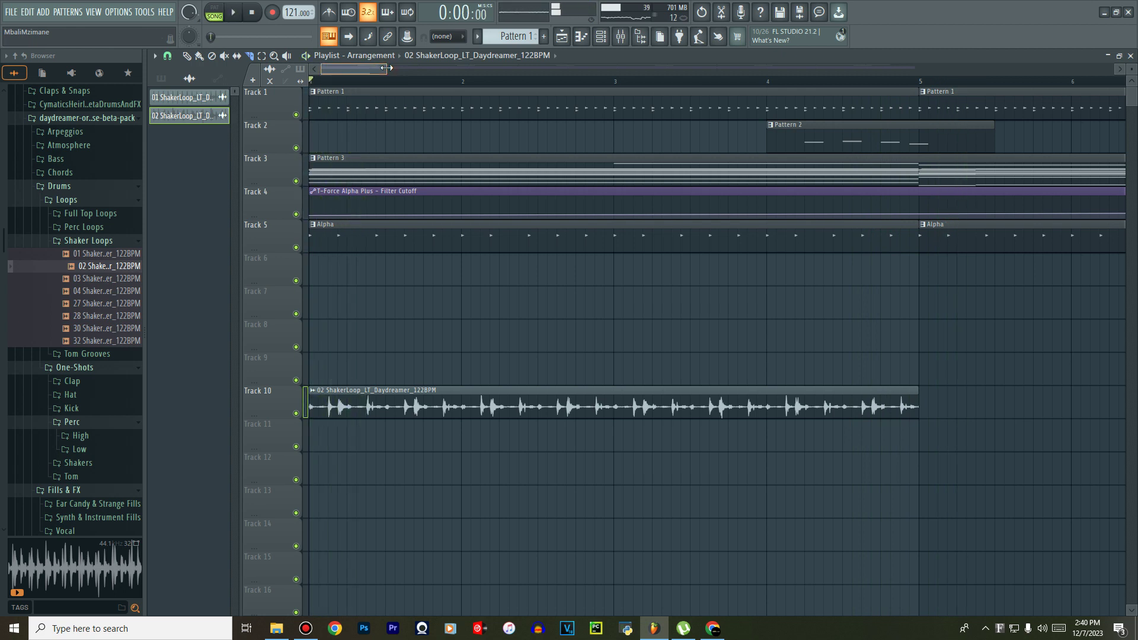
Cut the 02 ShakerLoop clip down to its first beat, duplicate that slice twice, and play the result.
drag(387, 68, 252, 69)
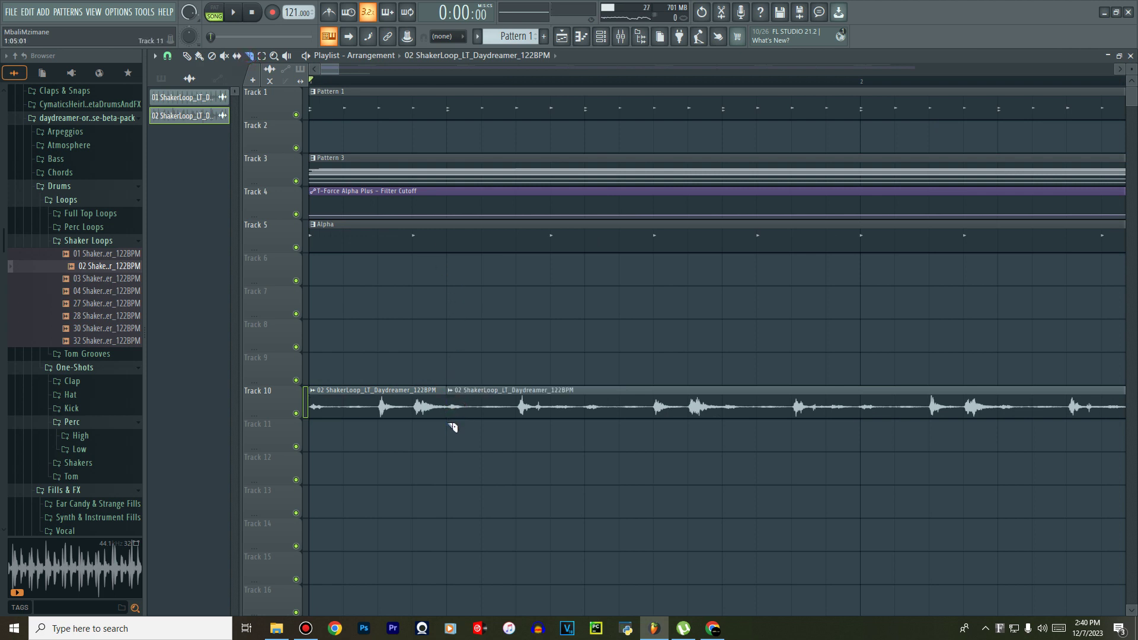
right_click(521, 414)
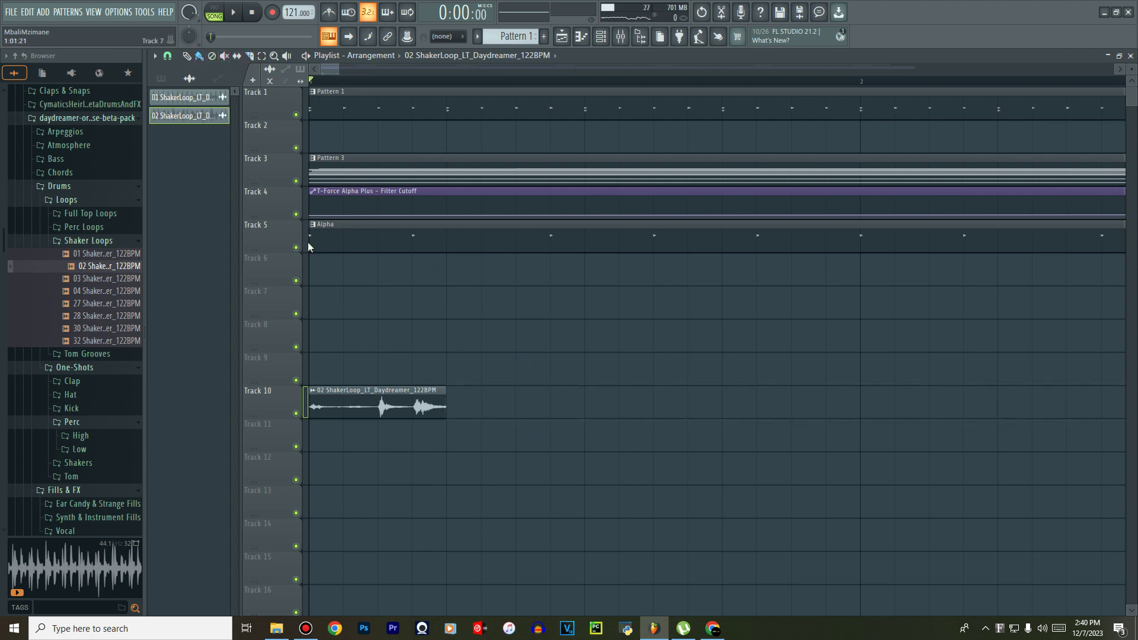
drag(394, 354, 381, 441)
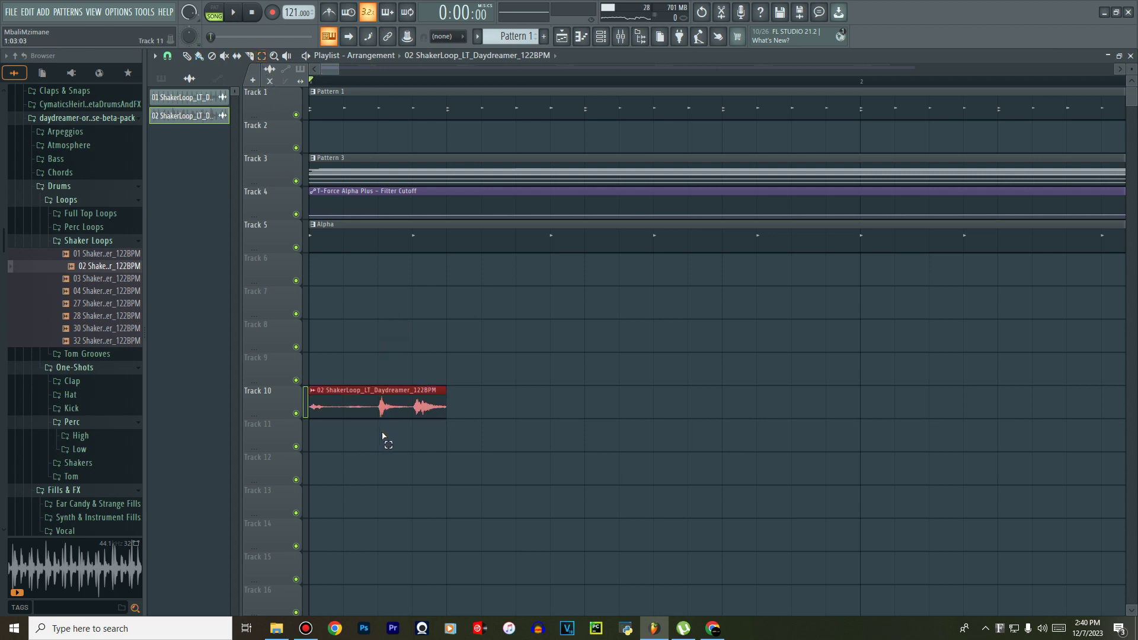
key(ctrl+b)
key(ctrl+b)
key(space)
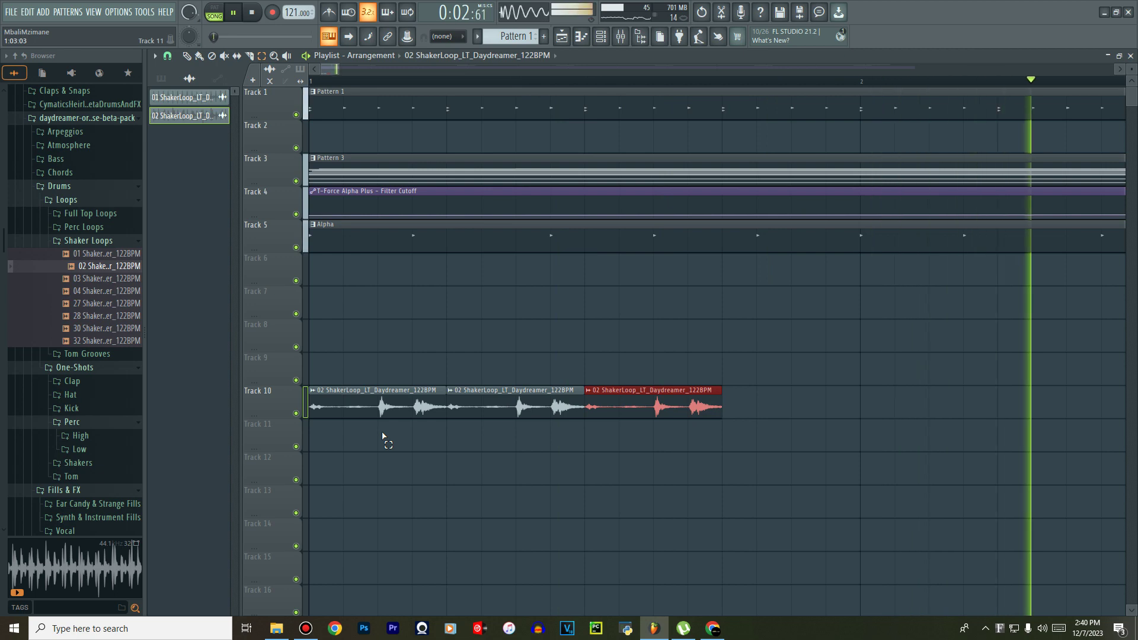
key(space)
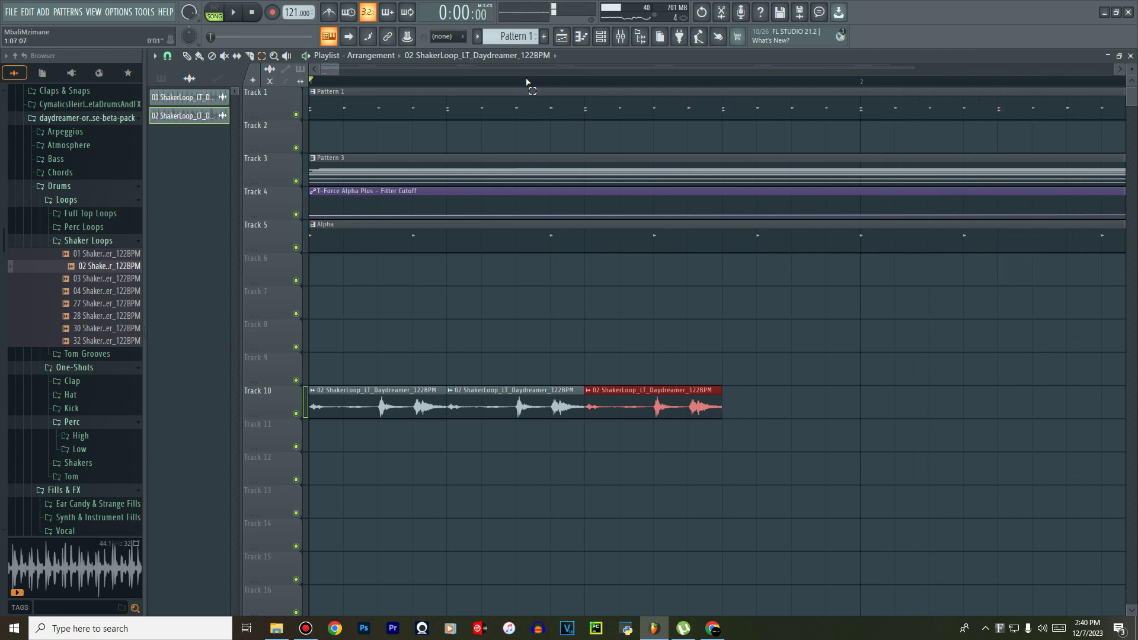
Repeat the one-beat shaker slice back to back along Track 10 to about bar 35 and play the arrangement.
scroll(528, 81, down, 10)
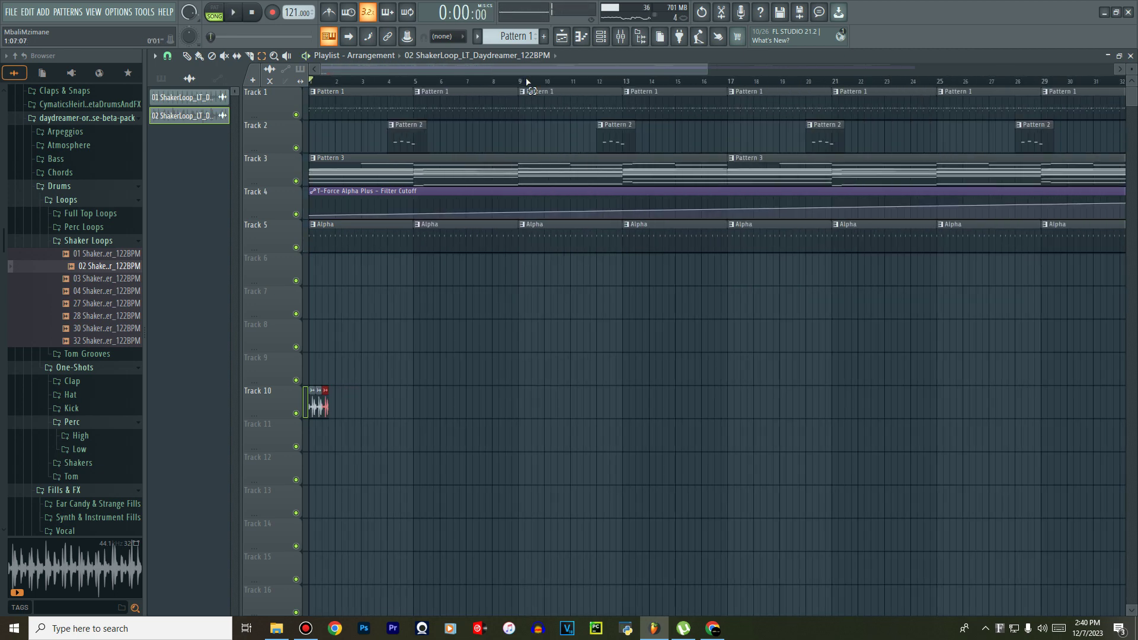
key(ctrl+b)
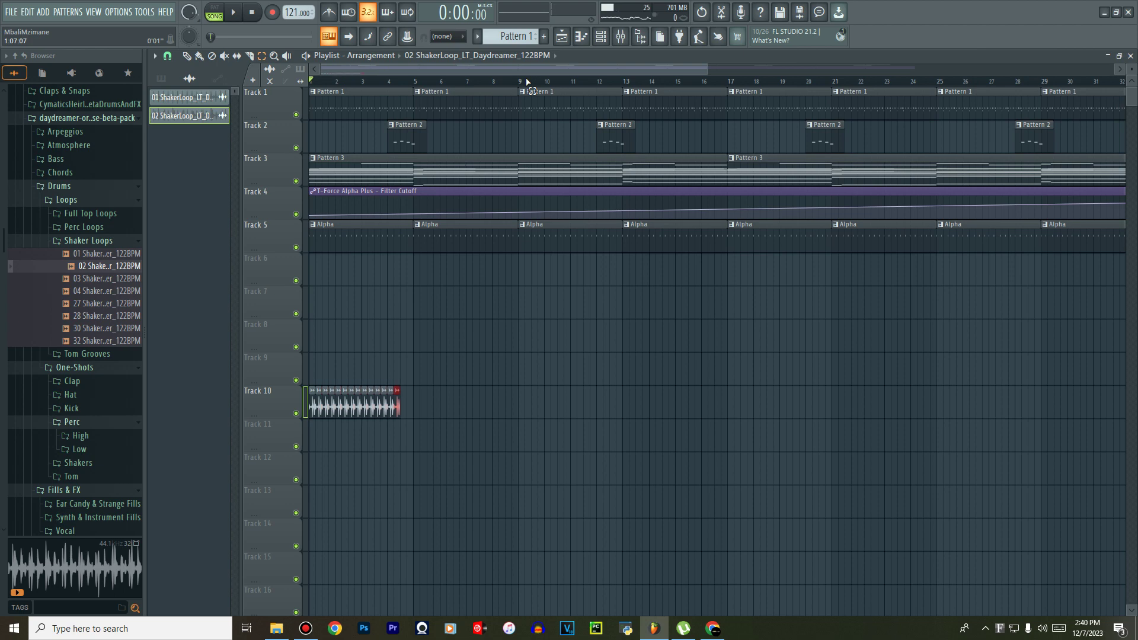
key(ctrl+b)
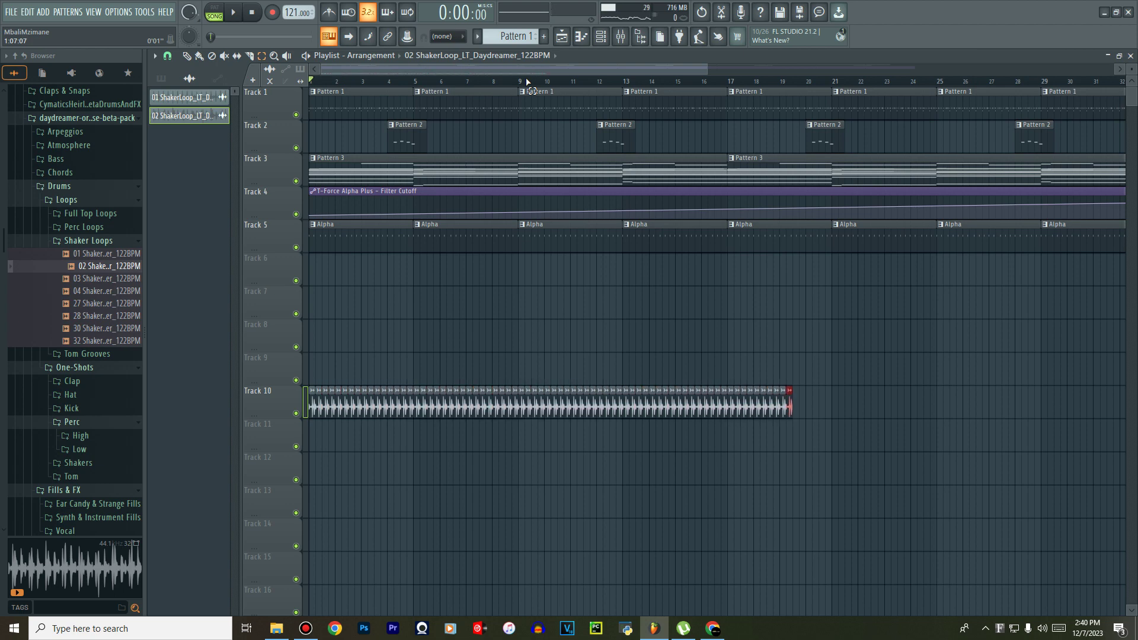
key(ctrl+b)
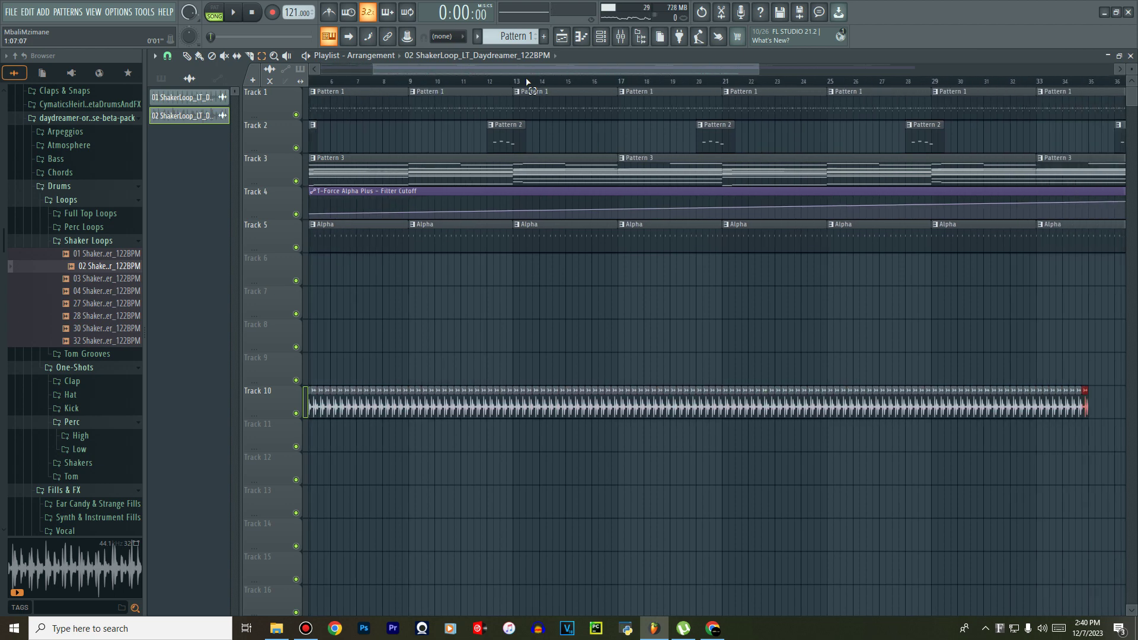
drag(559, 69, 332, 67)
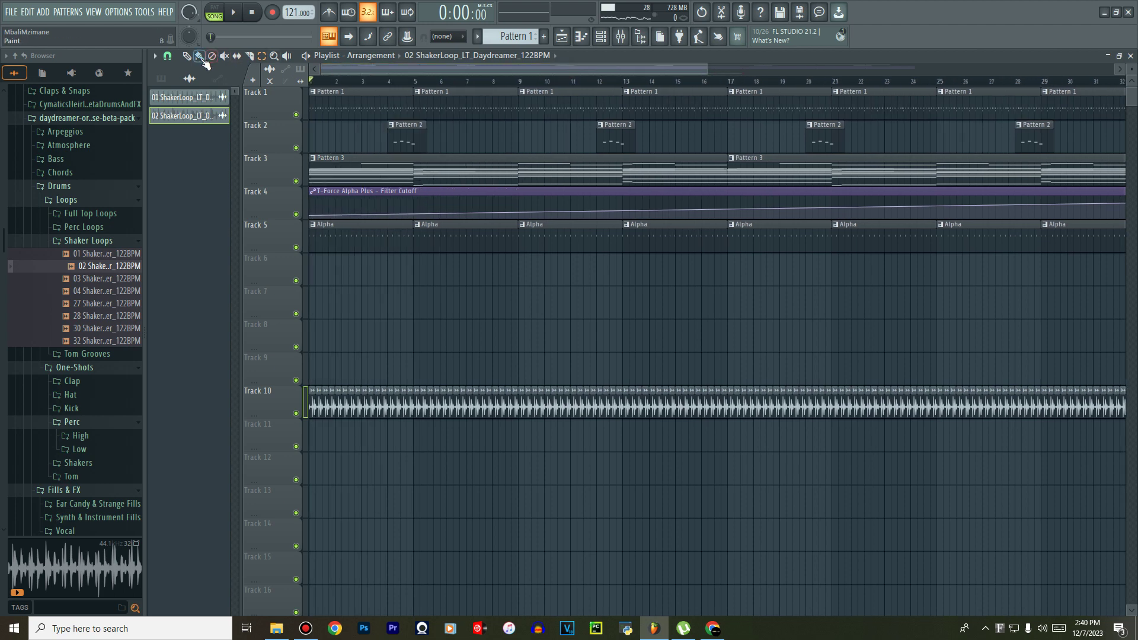
key(space)
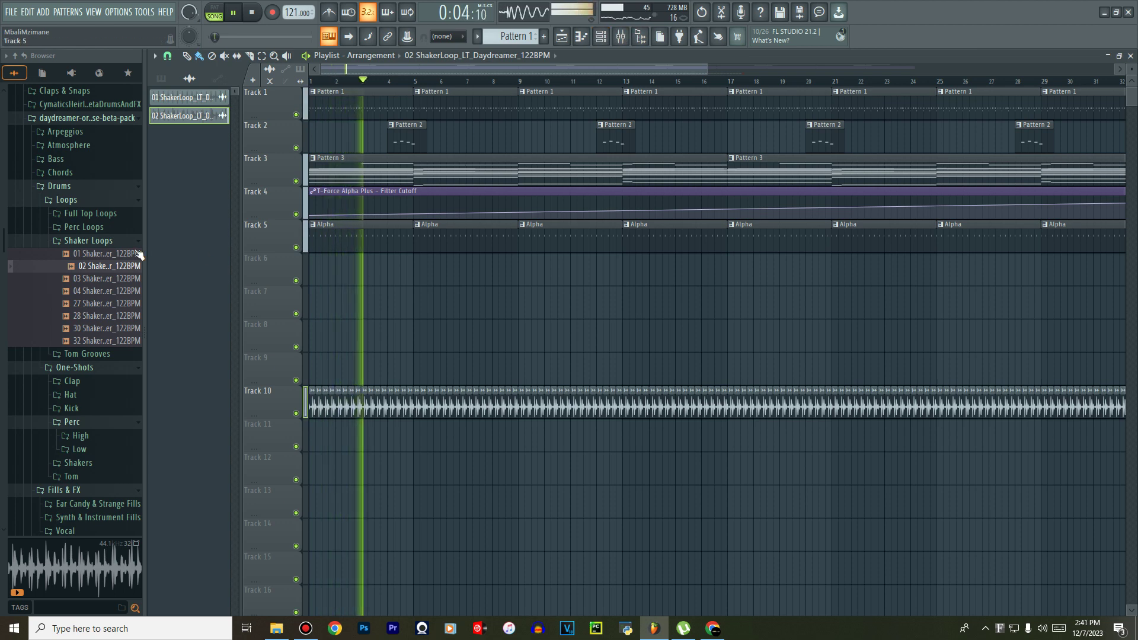
Lower the Pattern 2 LABS (32 Bit) mixer track to -14.1 dB, widen its stereo separation, and play the song.
click(88, 243)
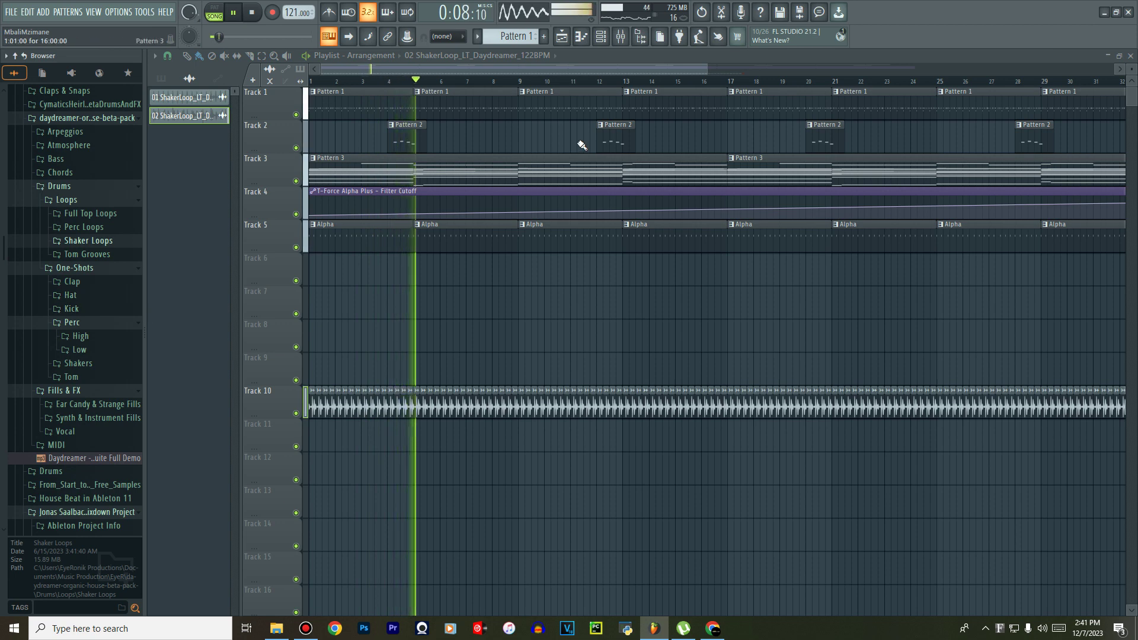
double_click(416, 142)
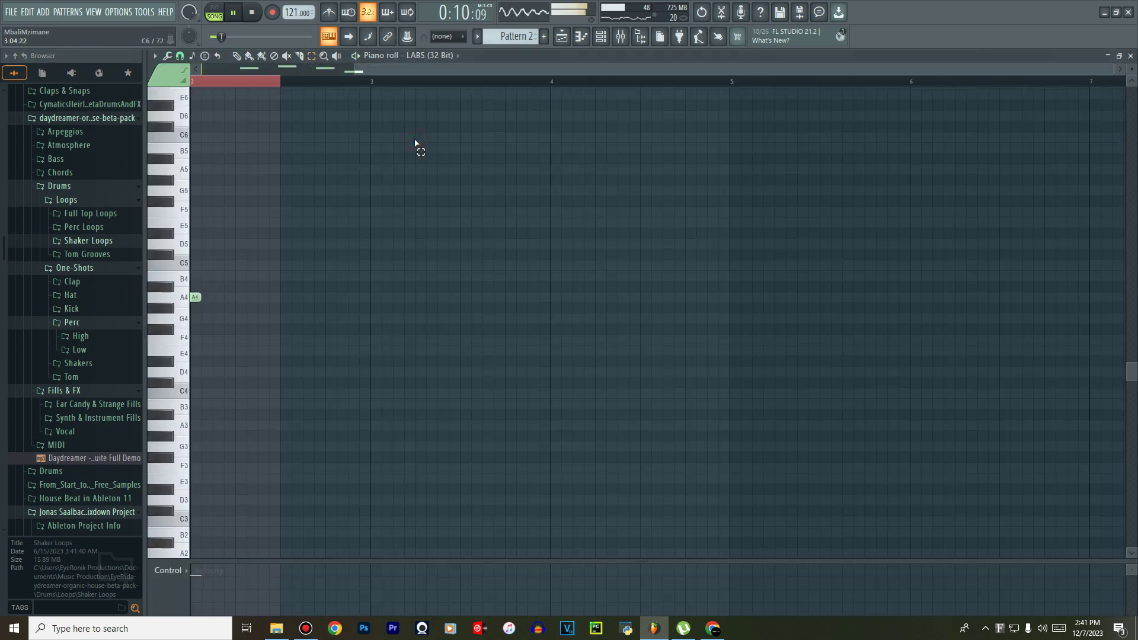
click(623, 36)
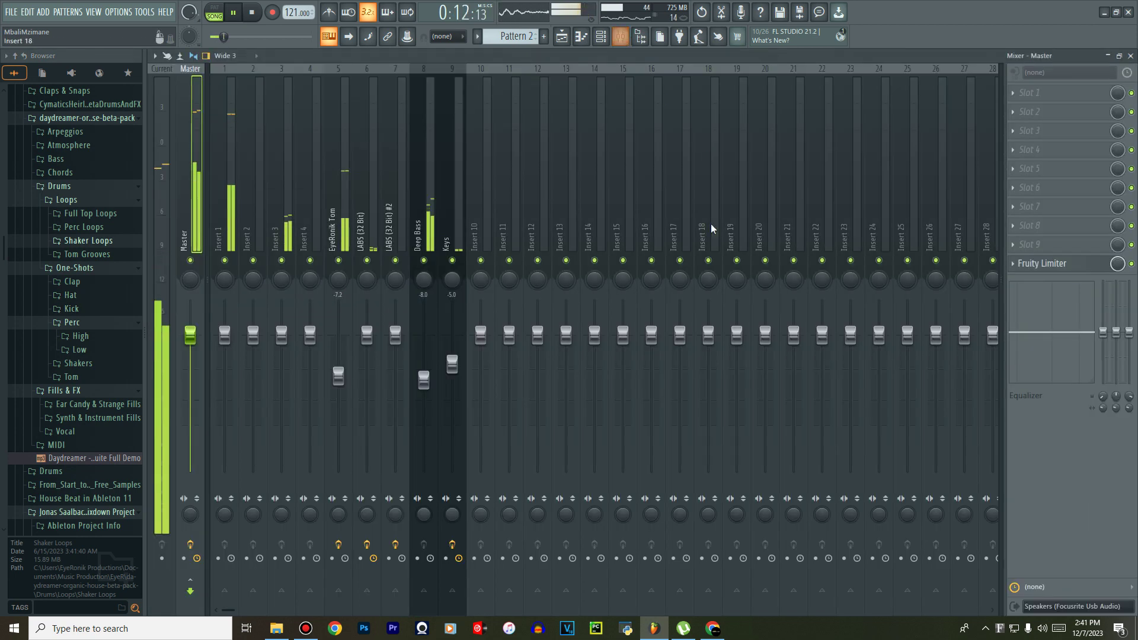
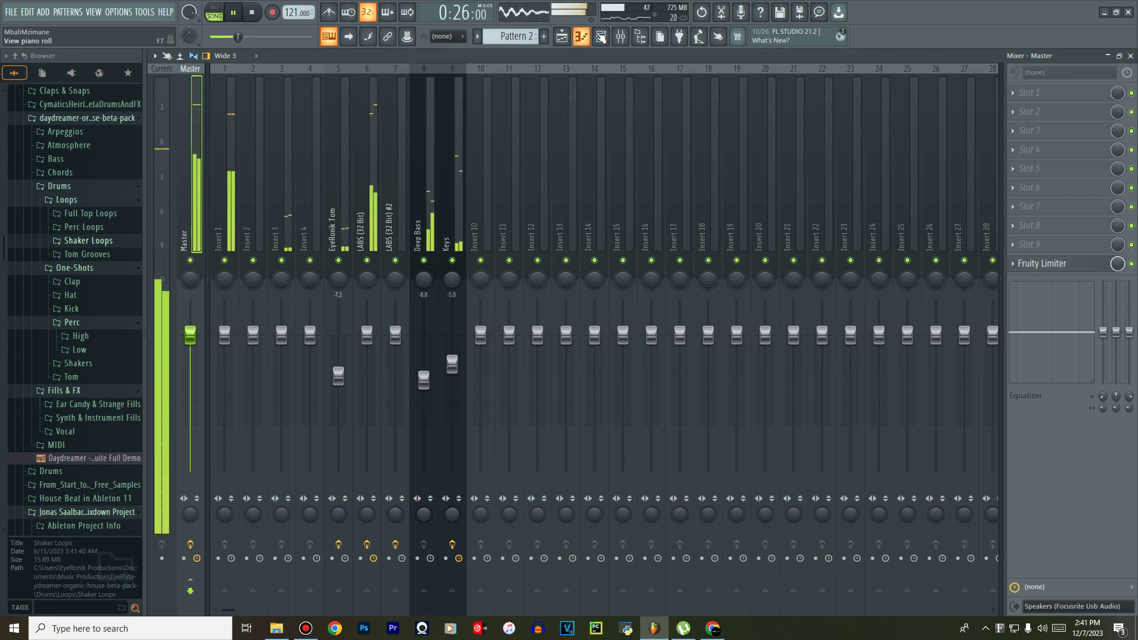
click(600, 37)
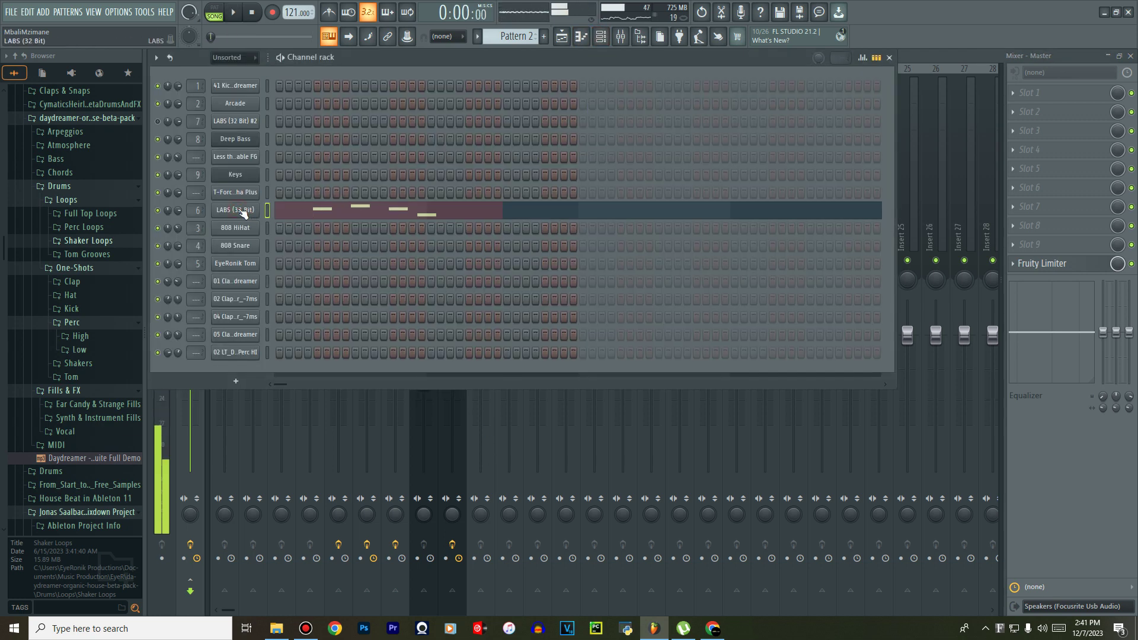
click(235, 210)
click(620, 37)
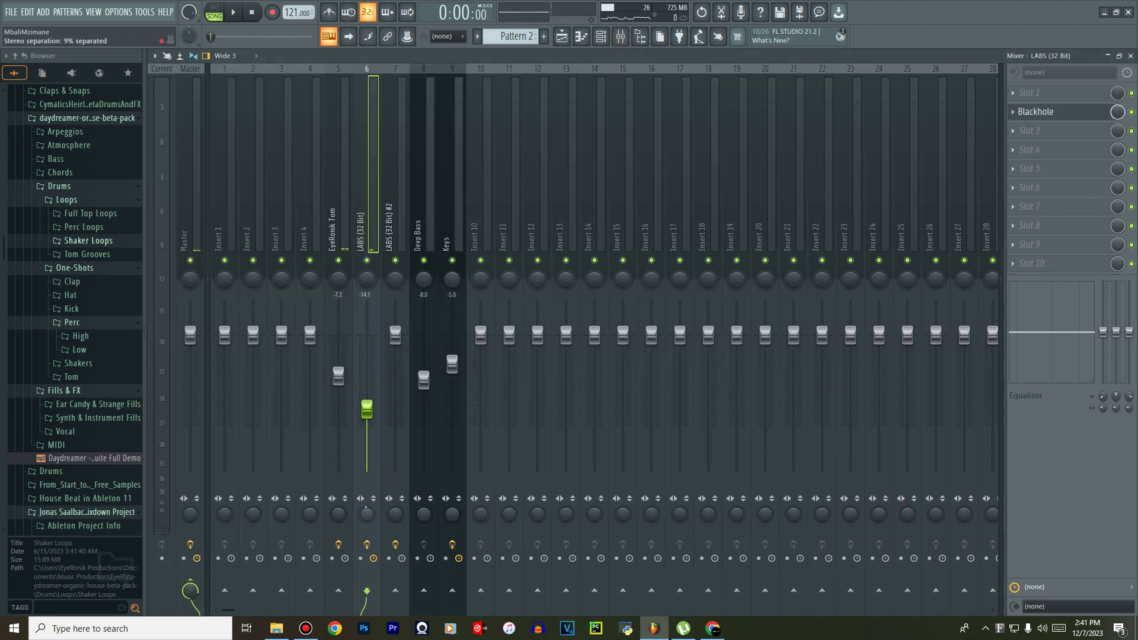
key(space)
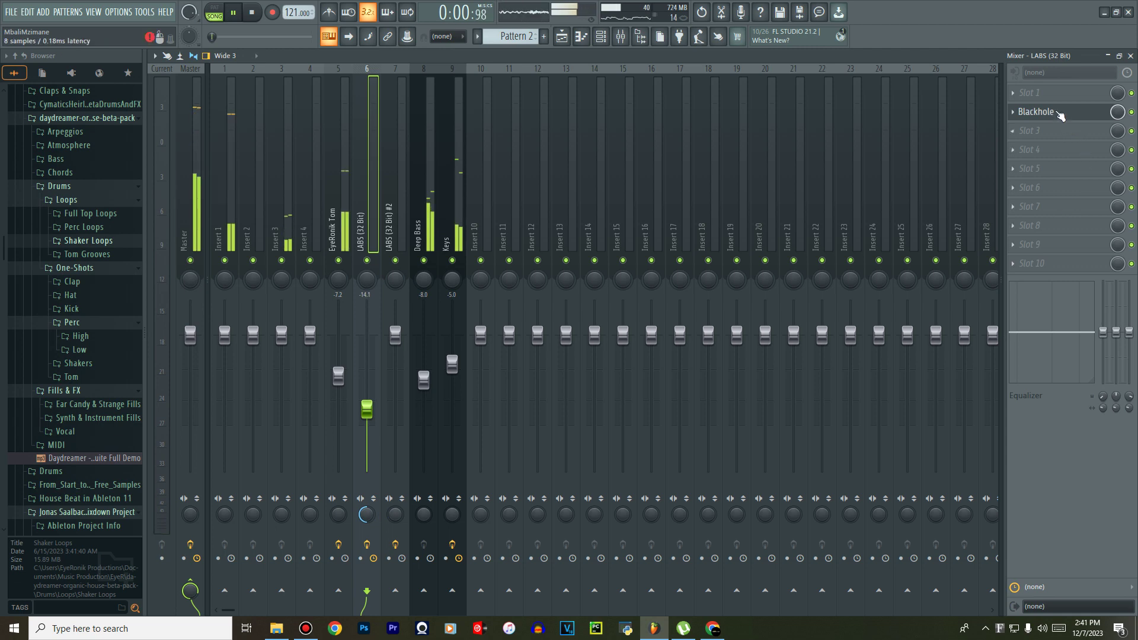
Set the LABS (32 Bit) track's Blackhole mix to 62, its volume to about -23.4 dB, and its pan slightly off-centre.
click(1059, 114)
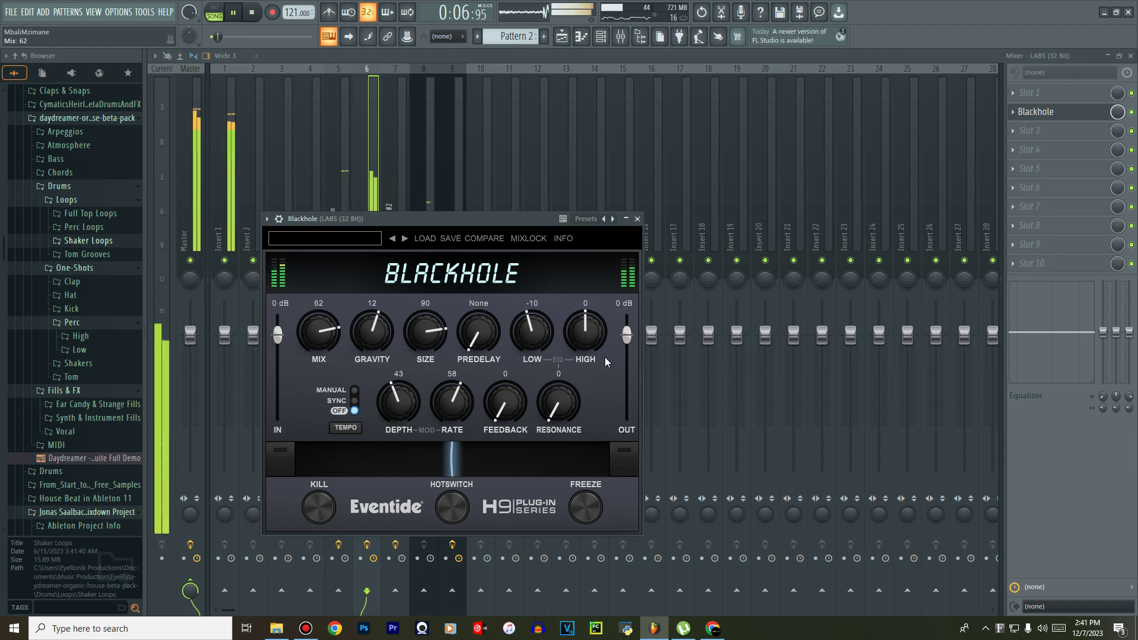
click(638, 220)
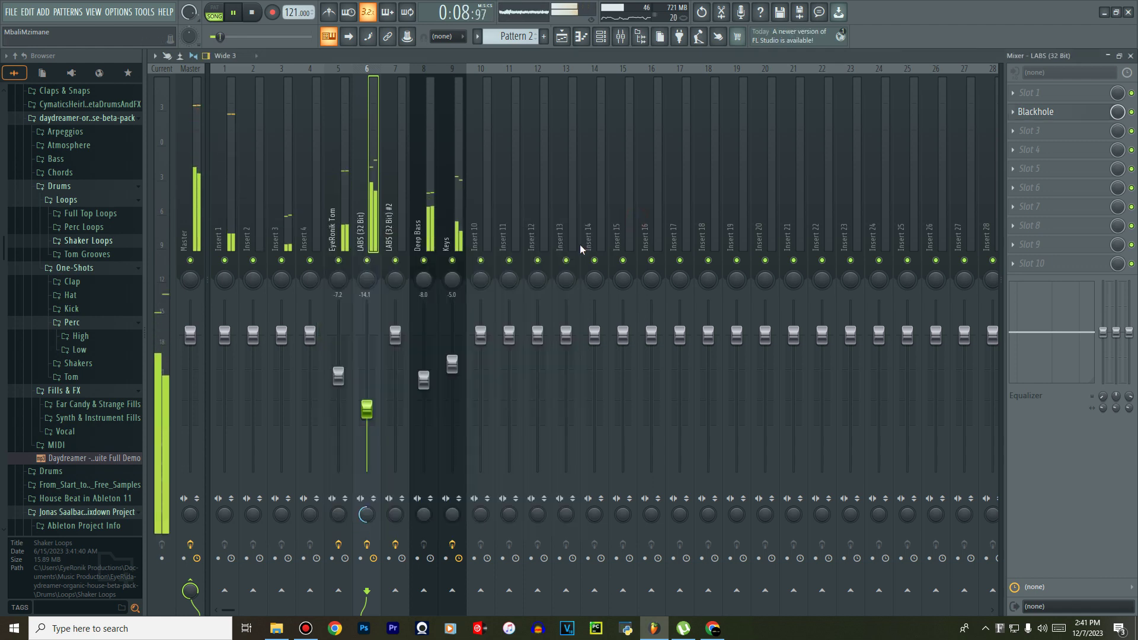
drag(366, 406, 367, 442)
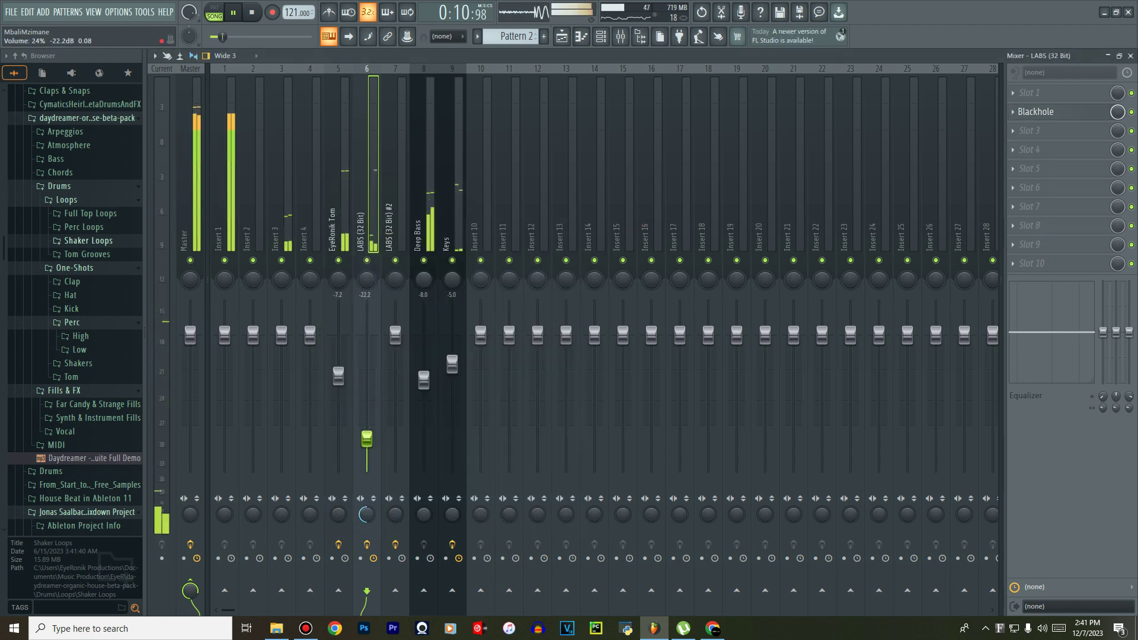
drag(368, 279, 372, 284)
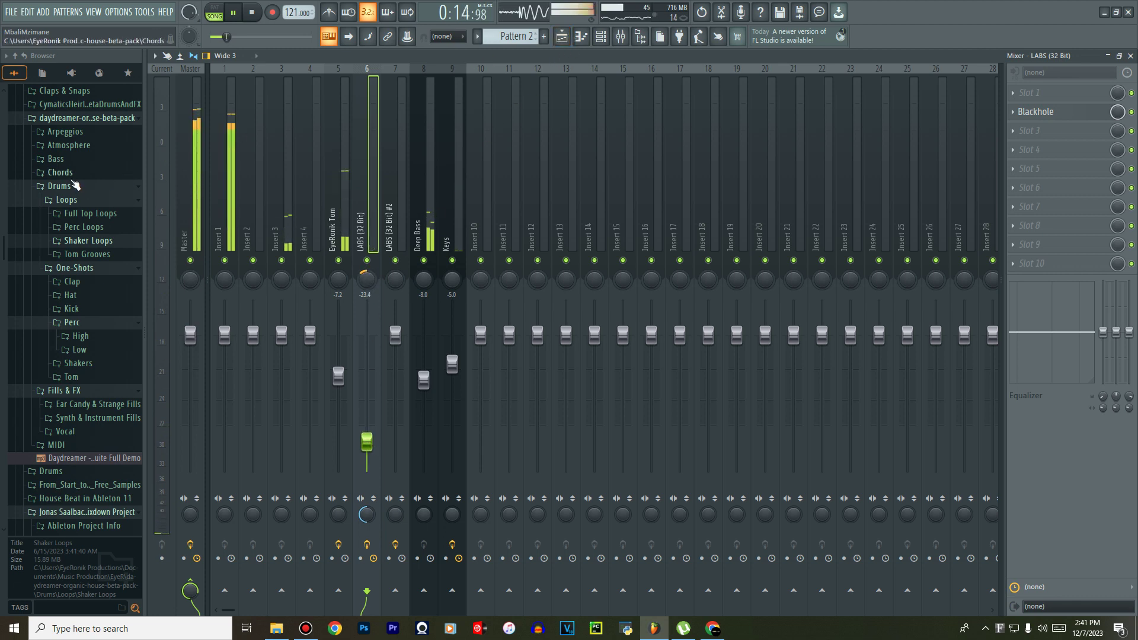
Audition the wet single long tones in the PML - Vocal_Atmos_Female V1 sample pack while the song plays.
click(603, 37)
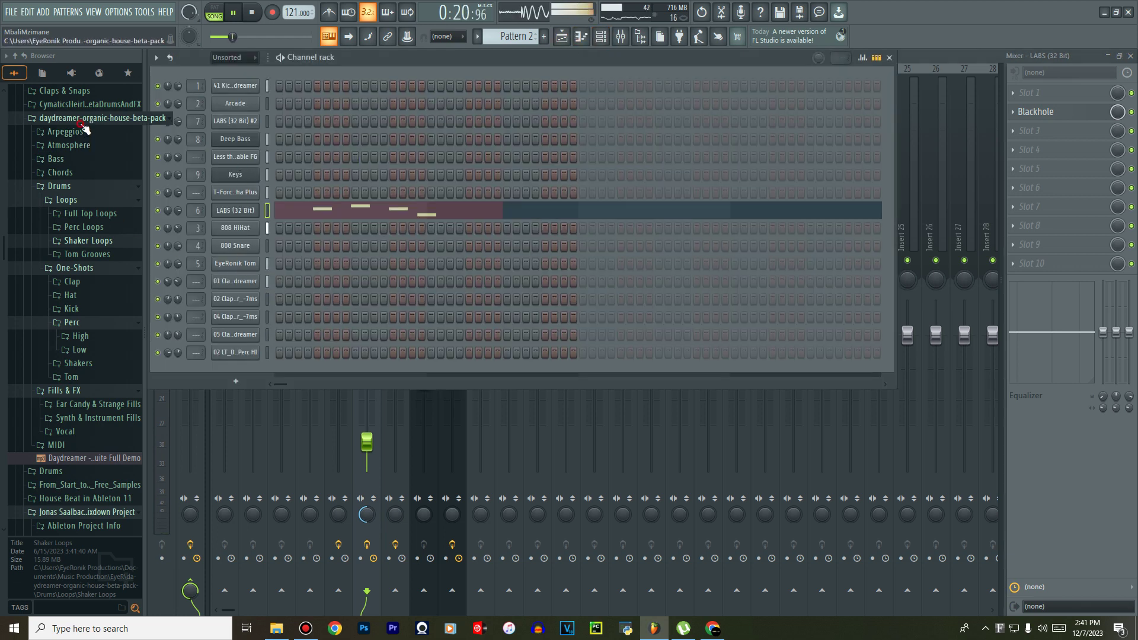
click(84, 118)
scroll(115, 297, down, 3)
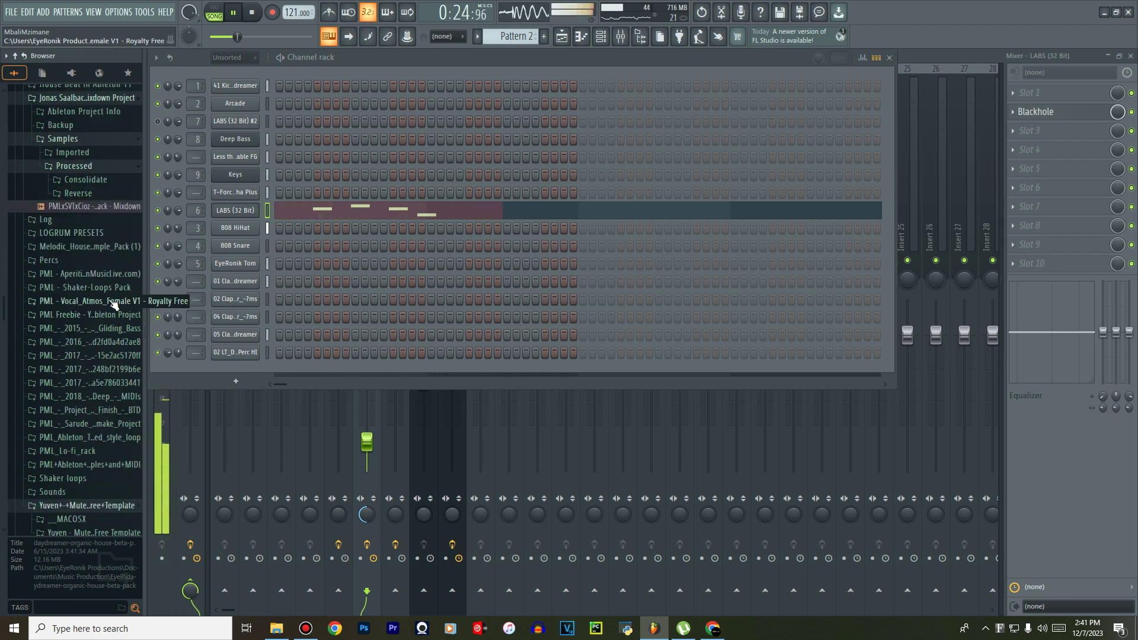
click(114, 302)
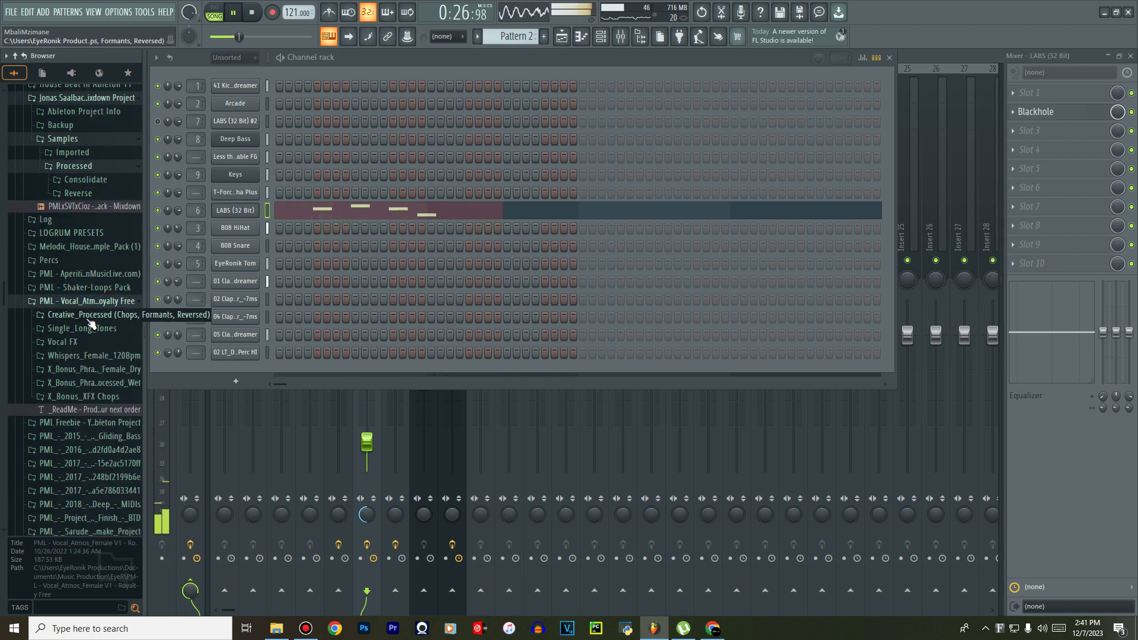
click(88, 330)
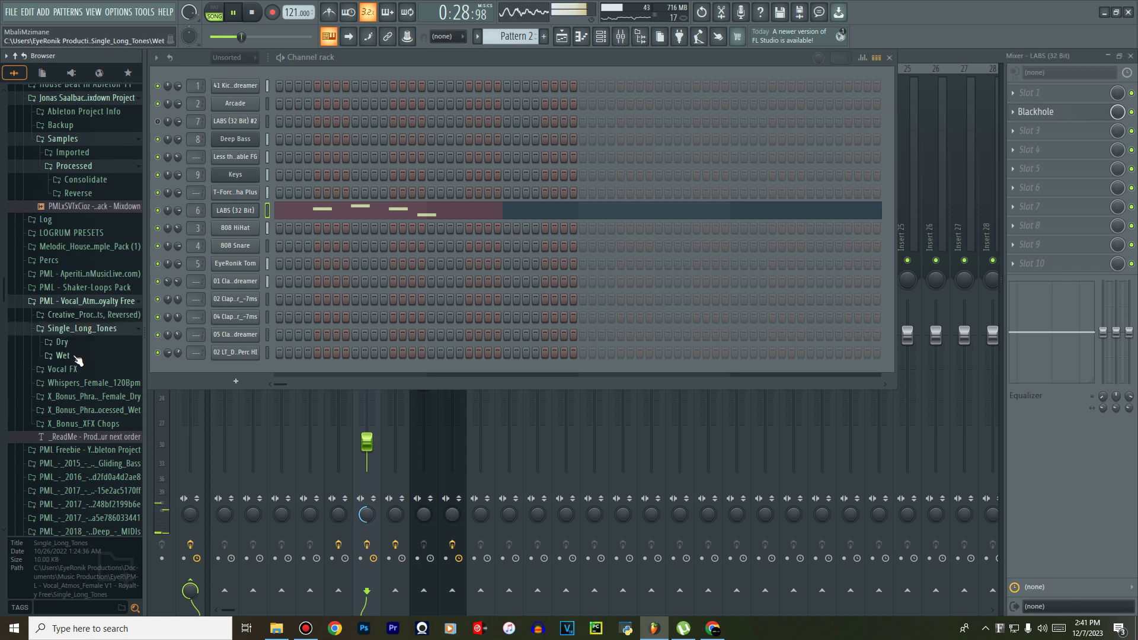
click(78, 357)
click(77, 366)
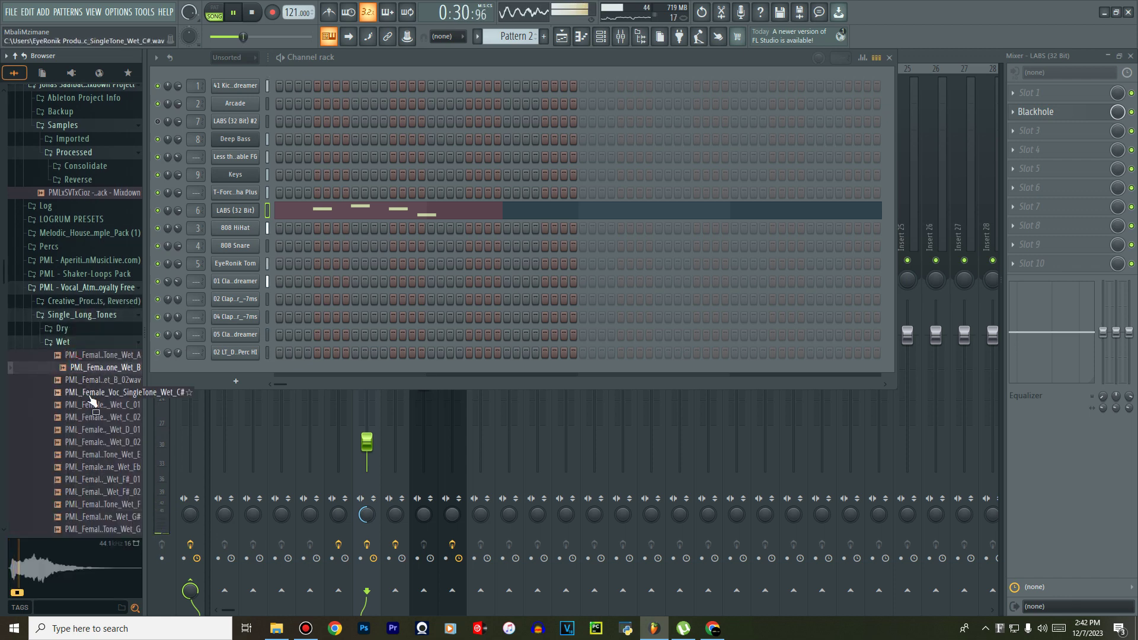
click(89, 394)
click(93, 418)
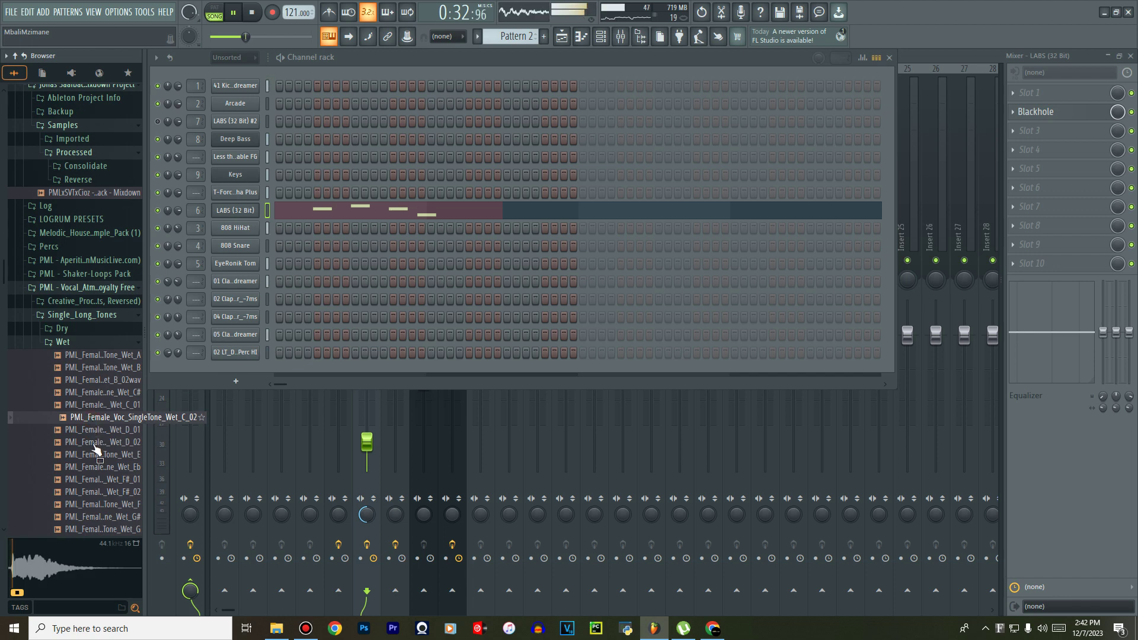
click(95, 447)
key(Down)
key(Down)
key(Down)
key(Down)
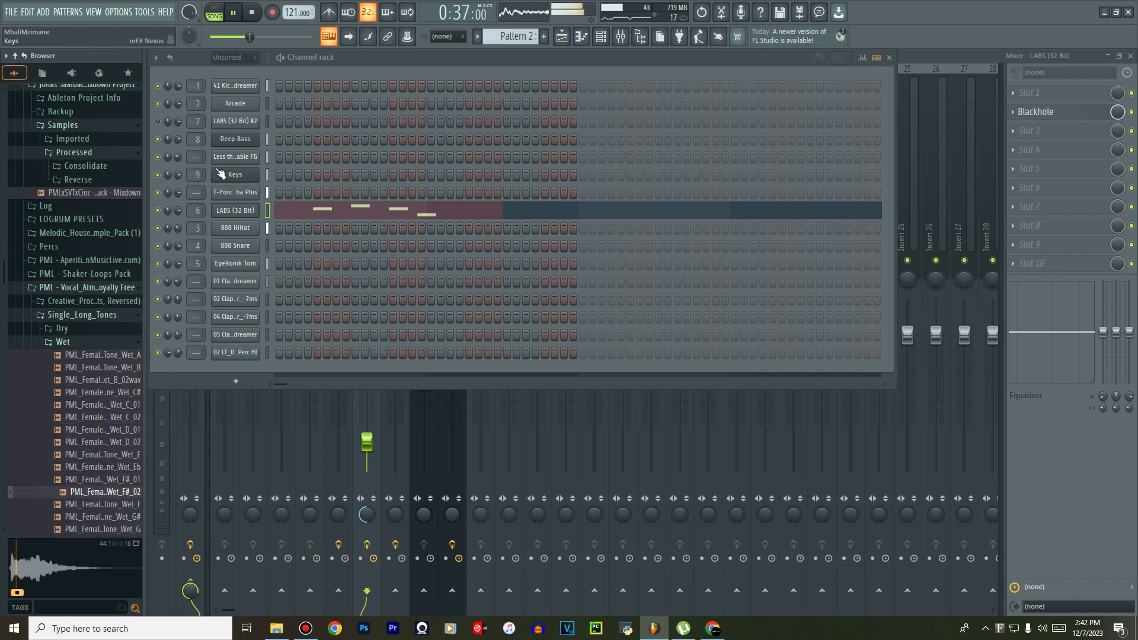
Stop the song and bring up the playlist with the whole arrangement in view.
click(247, 104)
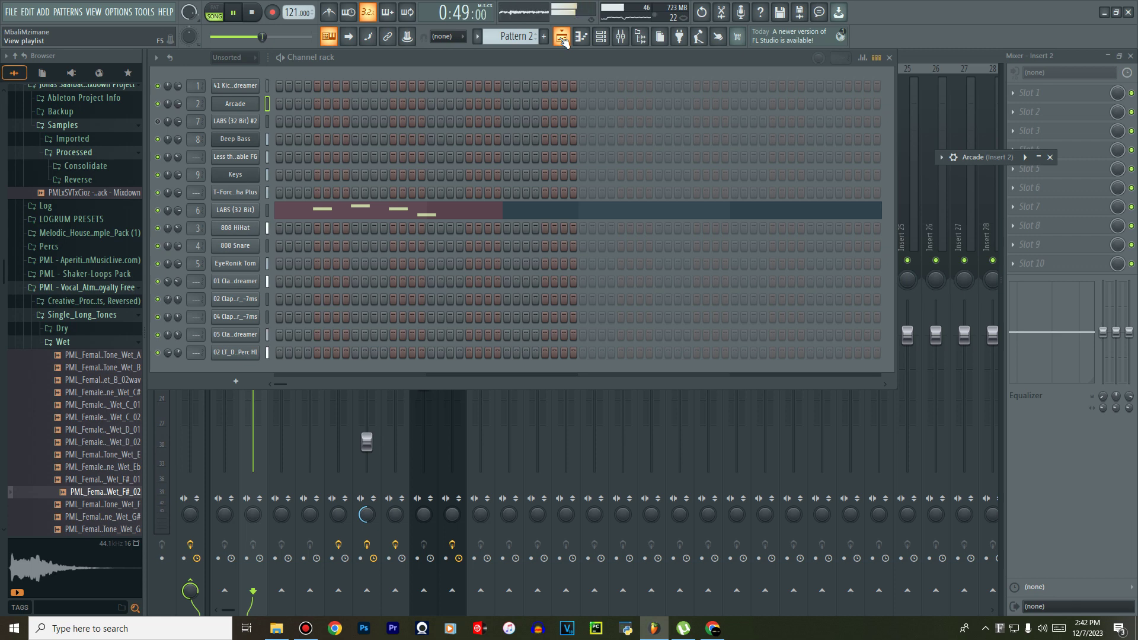
click(562, 37)
key(space)
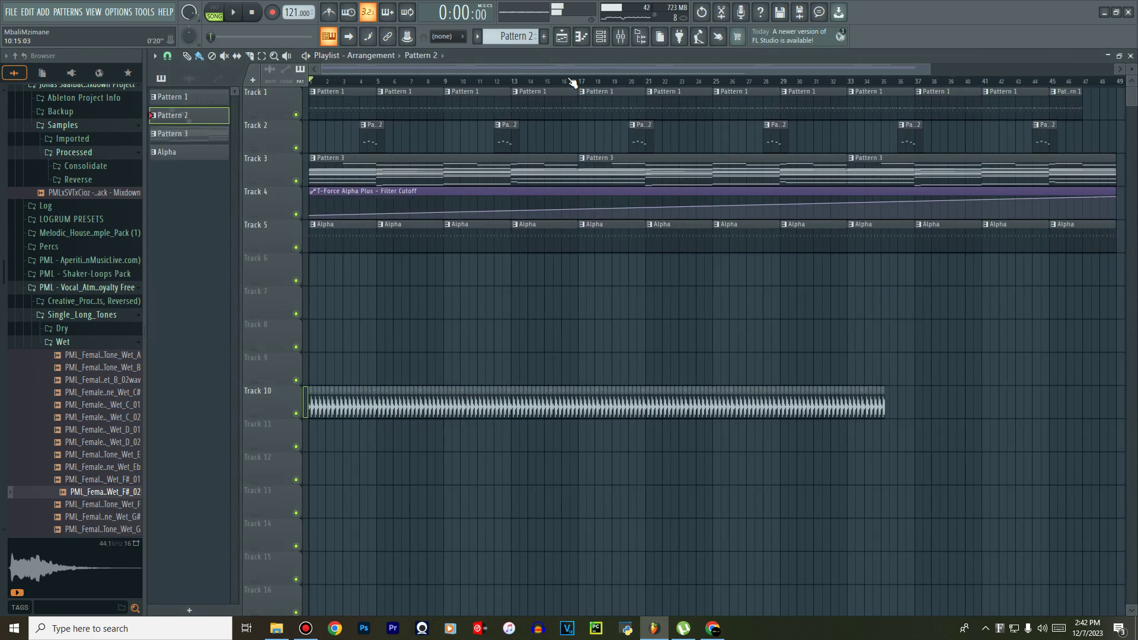
scroll(572, 82, down, 2)
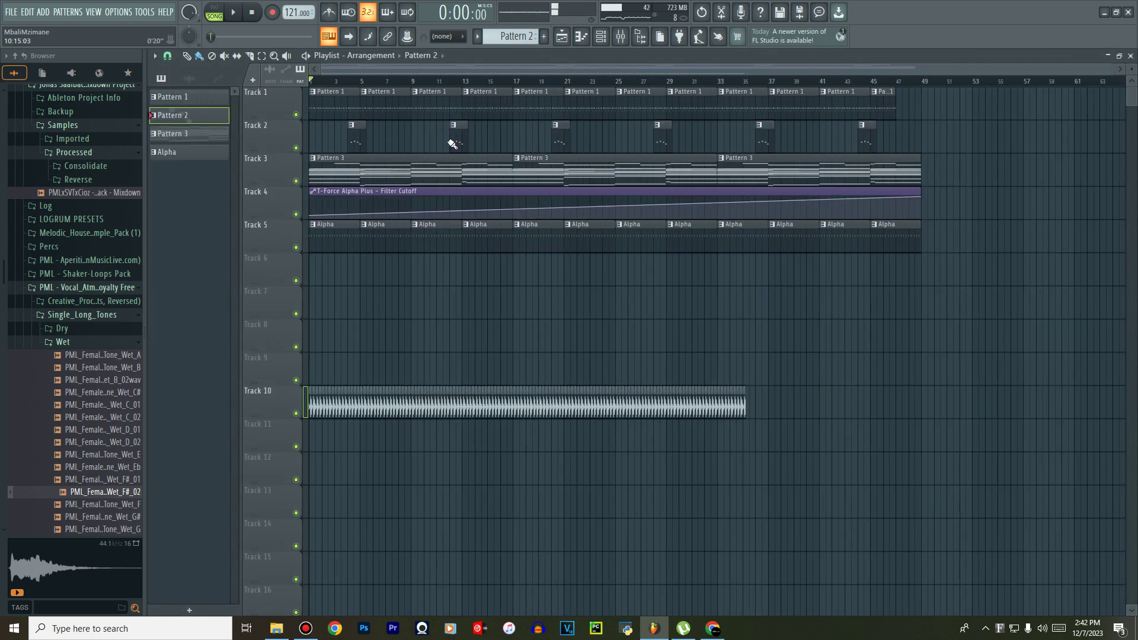
Look through the recent files and the Music Production sample folders for another sound to add.
click(90, 320)
scroll(95, 293, up, 8)
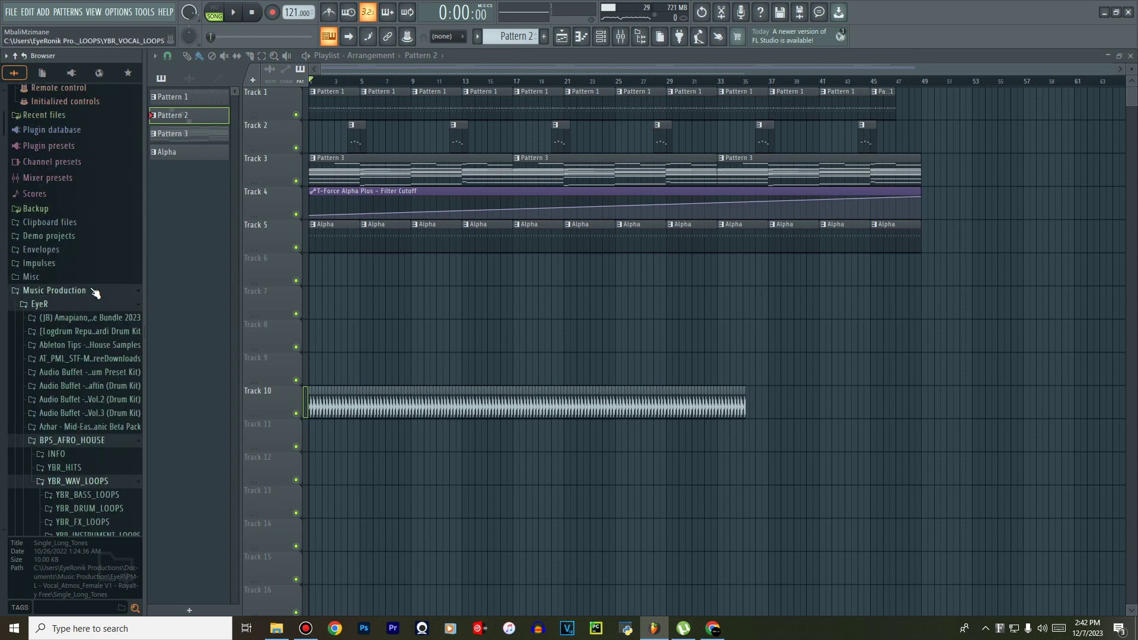
scroll(94, 290, up, 5)
click(57, 189)
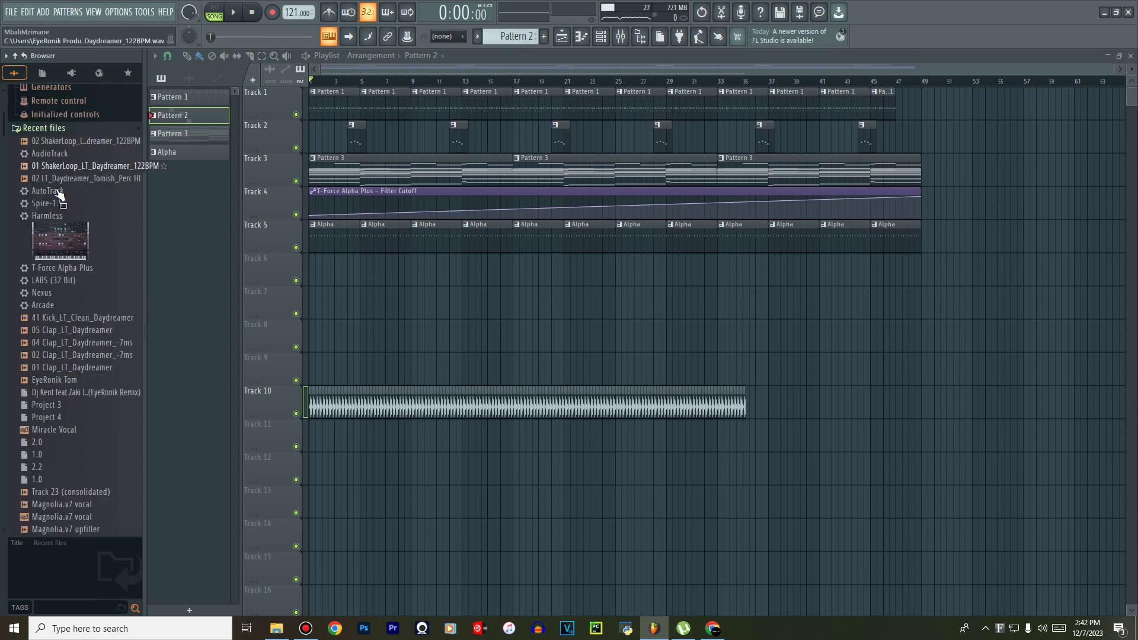
scroll(66, 202, down, 2)
scroll(83, 282, up, 3)
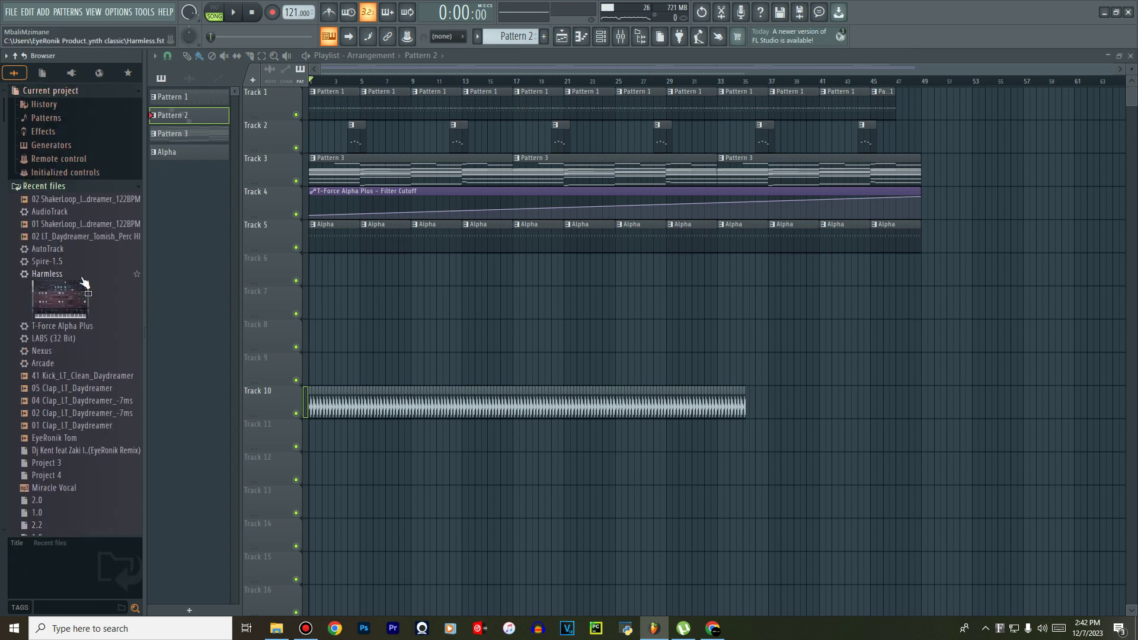
scroll(84, 282, down, 15)
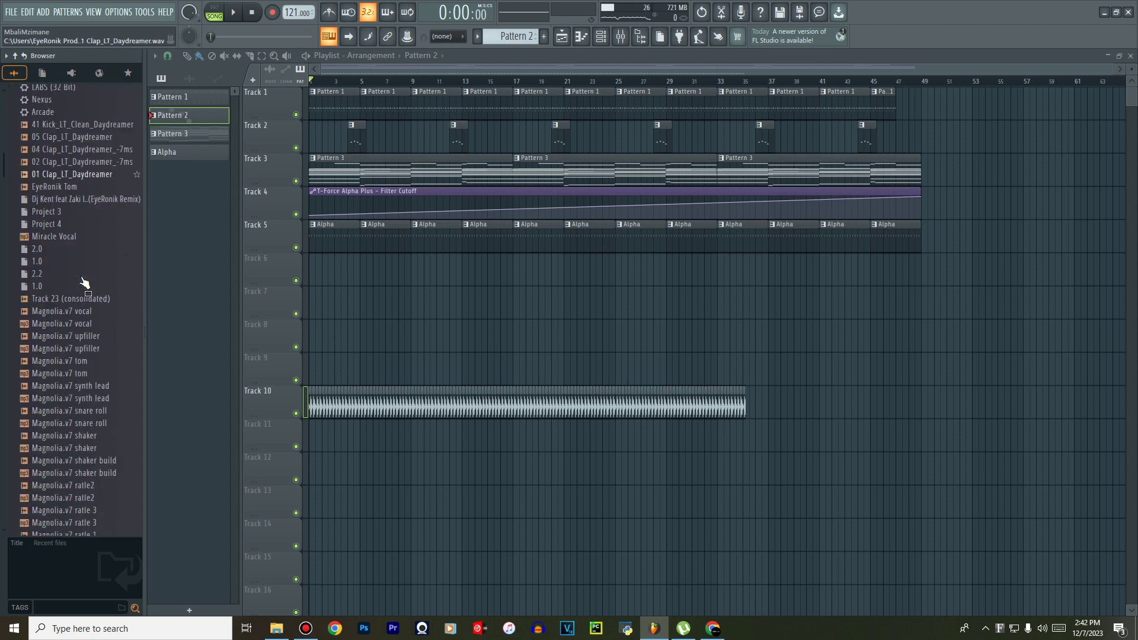
scroll(84, 282, down, 10)
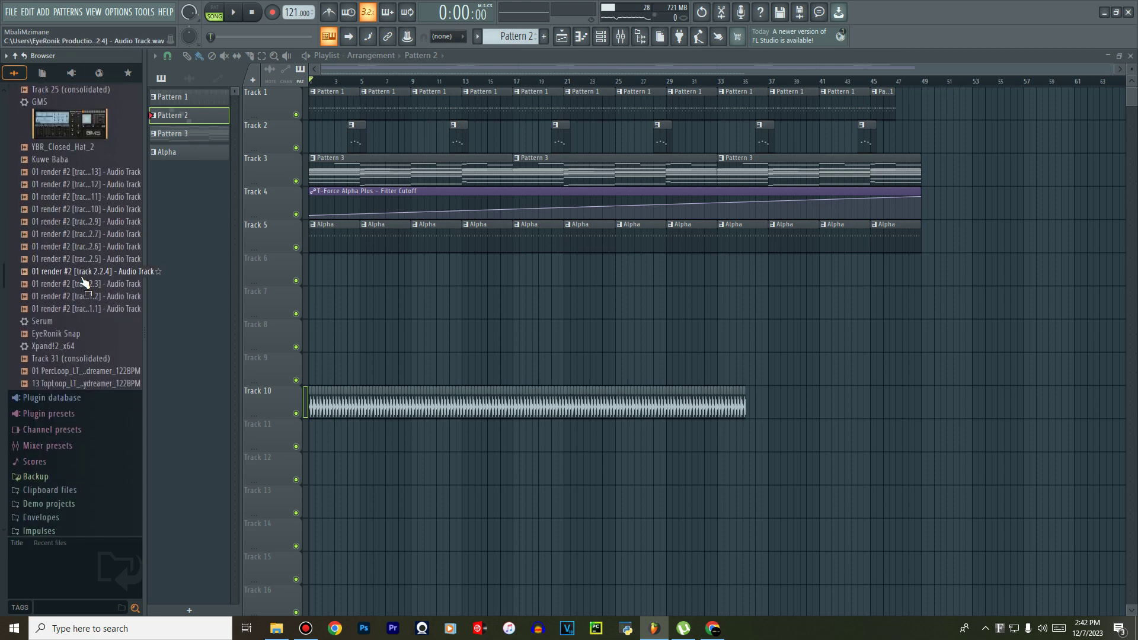
scroll(85, 282, down, 12)
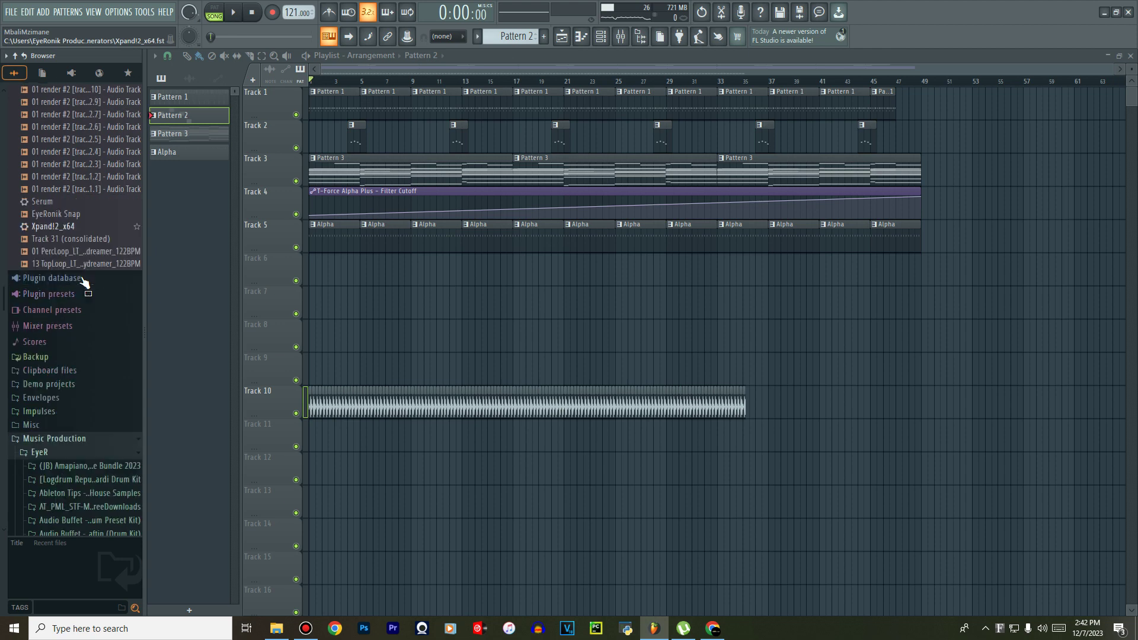
scroll(86, 282, down, 4)
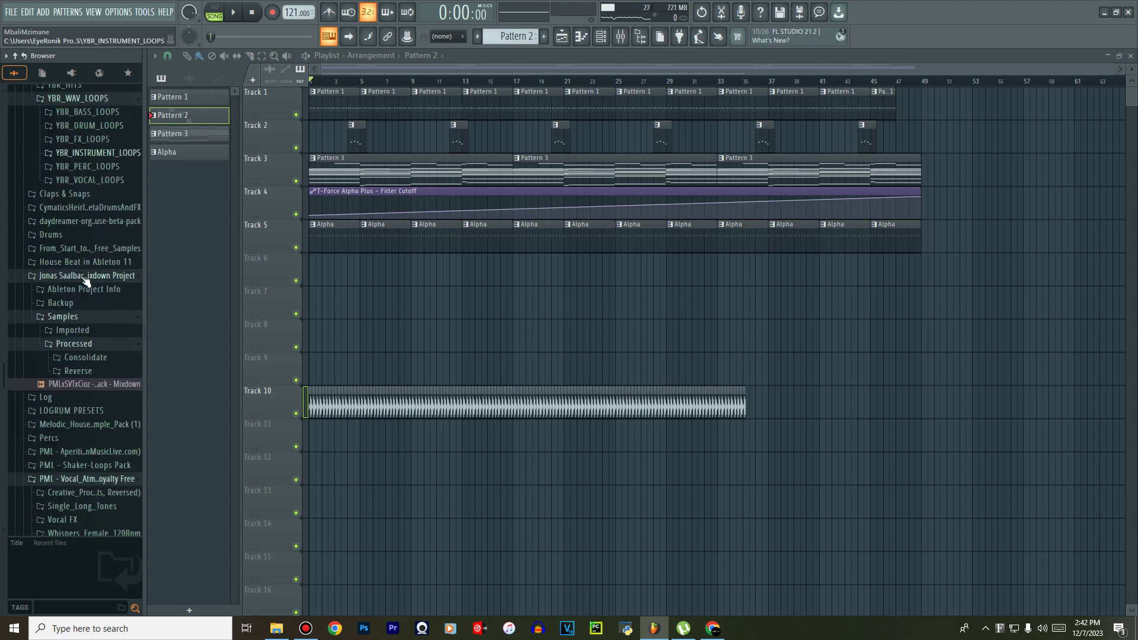
scroll(86, 282, up, 6)
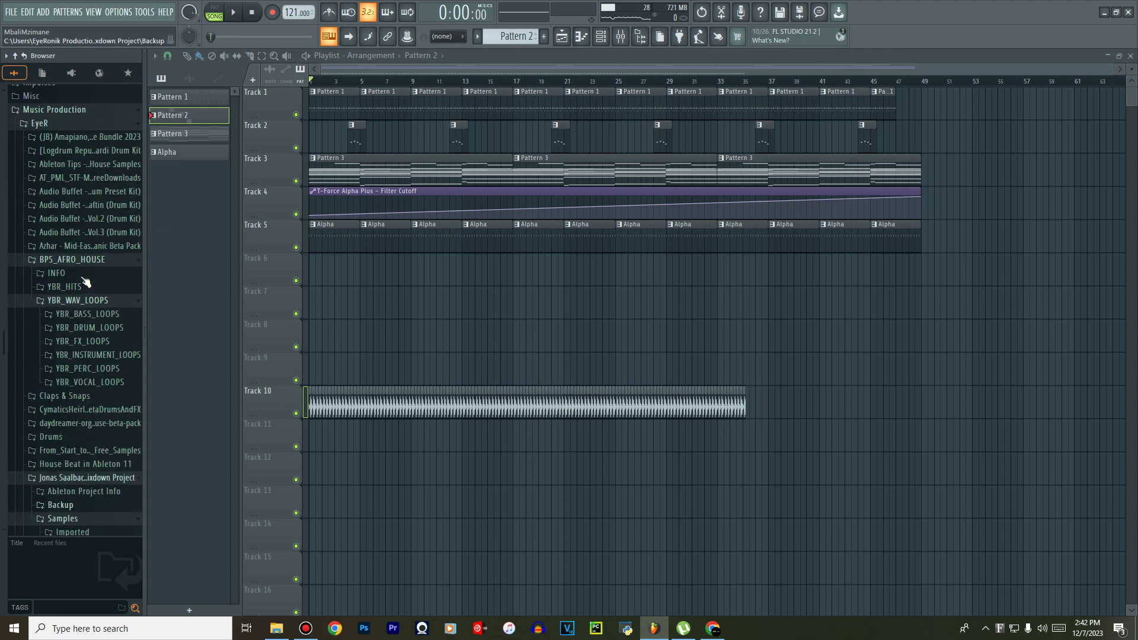
Collapse the unneeded sample folders and open pml_shaker_loops_v1 inside the PML - Shaker-Loops Pack.
click(88, 261)
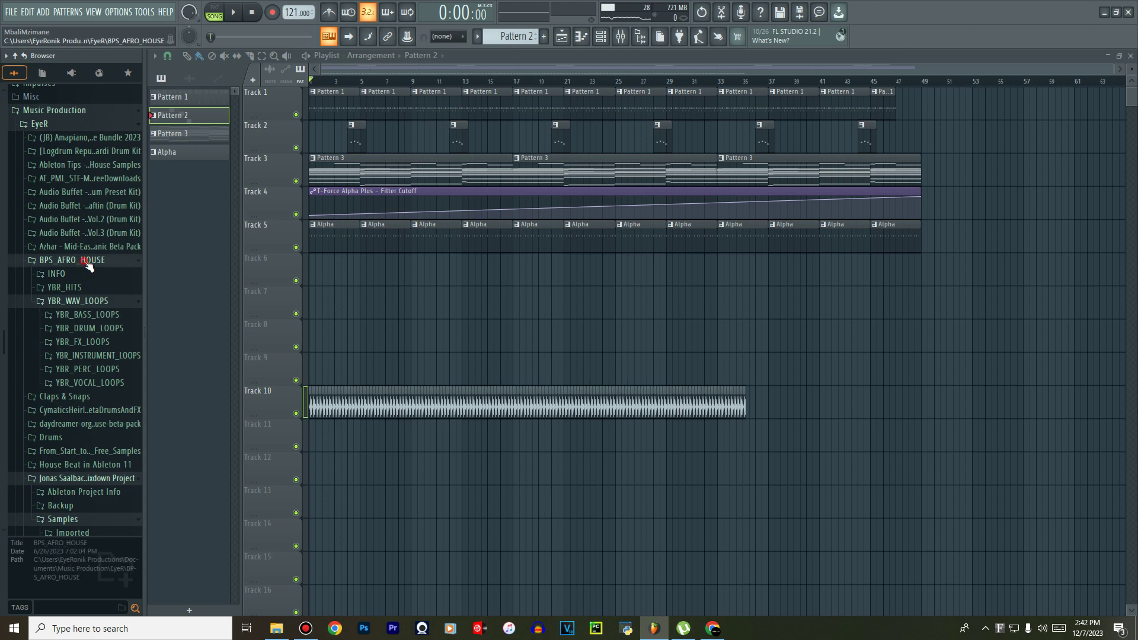
click(70, 358)
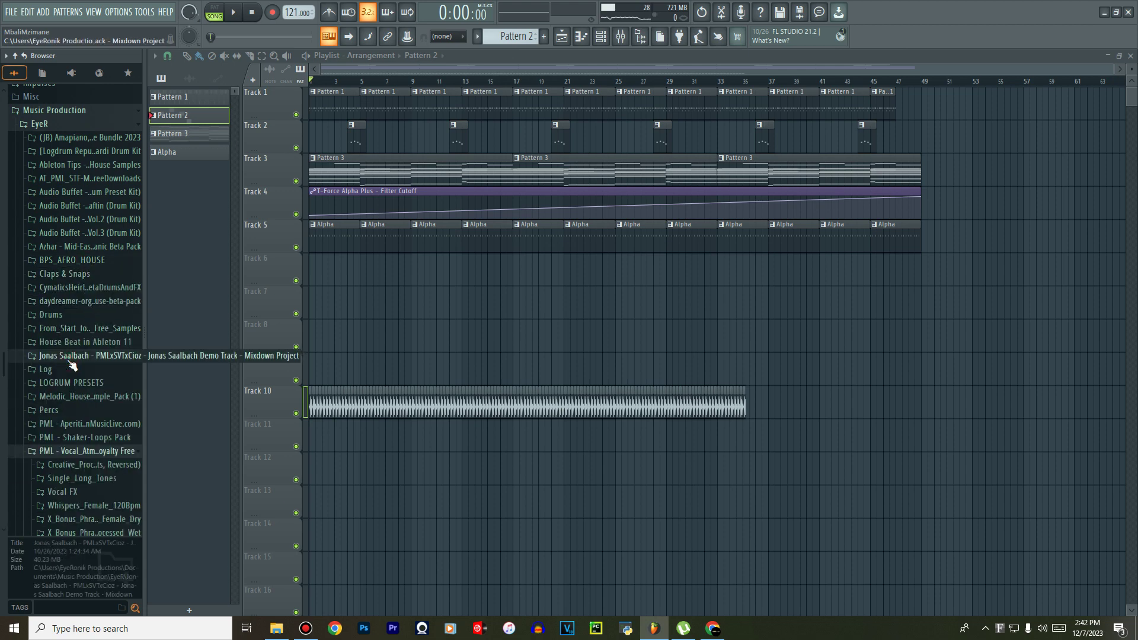
click(70, 452)
click(76, 438)
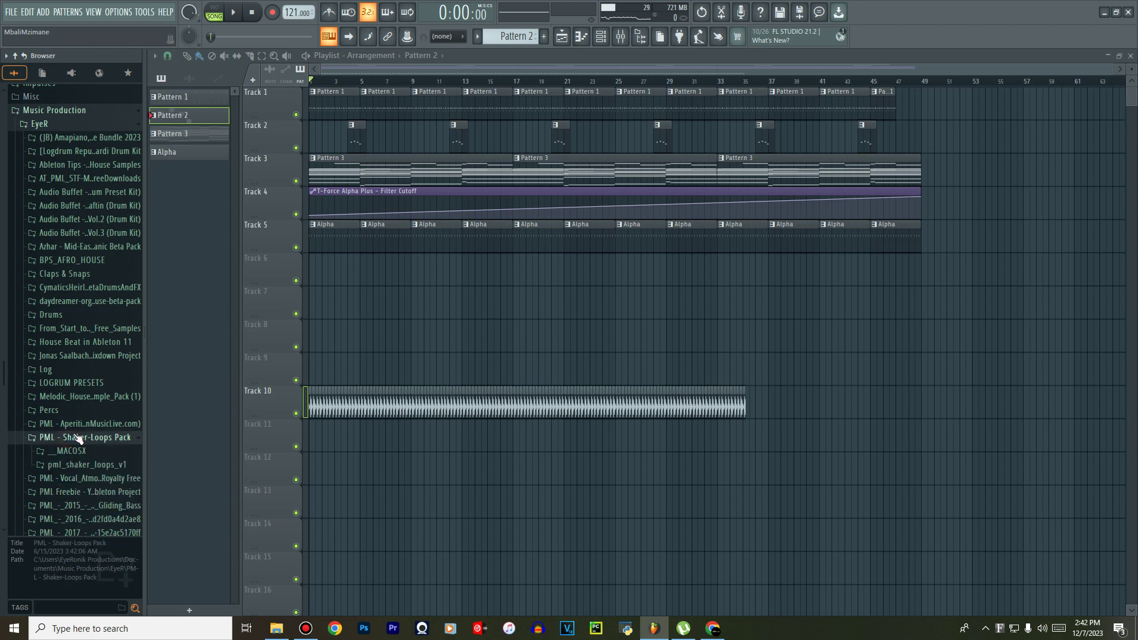
click(83, 466)
Audition several pml_shaker_perc_dry loops, including dry35, dry37 and dry17, while the song plays.
click(84, 440)
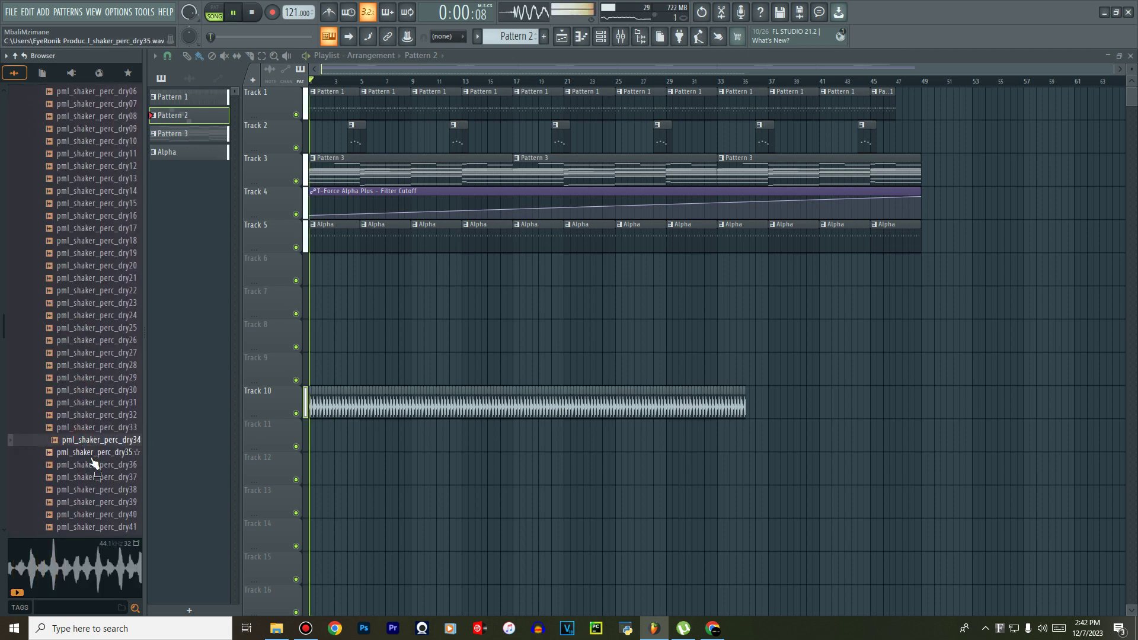
click(92, 457)
click(102, 477)
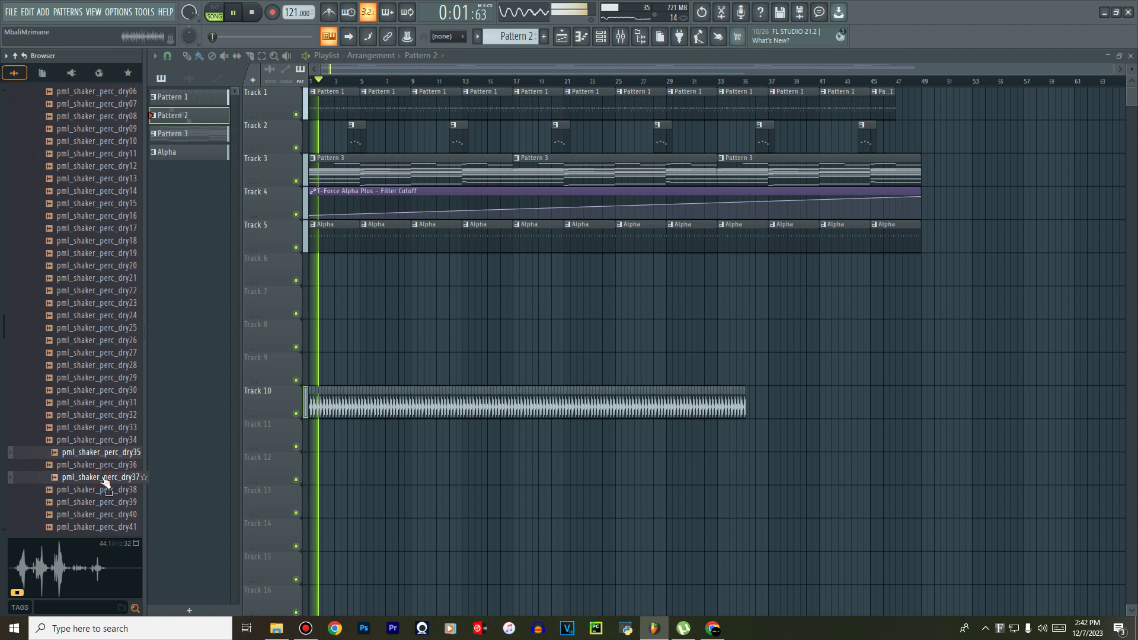
click(104, 231)
scroll(104, 234, up, 4)
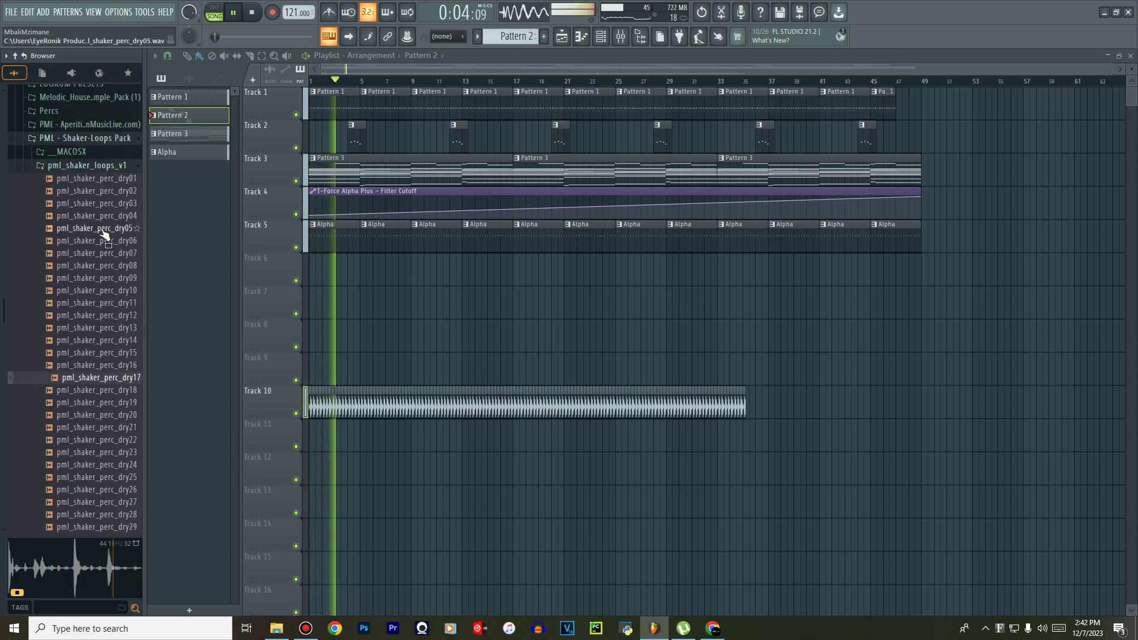
Place the pml_shaker_perc_dry17 loop on Track 12 at bar 9, inspect its waveform against Track 10, and stop playback.
mouse_move(98, 378)
mouse_down()
mouse_move(422, 455)
mouse_move(413, 472)
mouse_move(575, 475)
mouse_move(435, 470)
mouse_up()
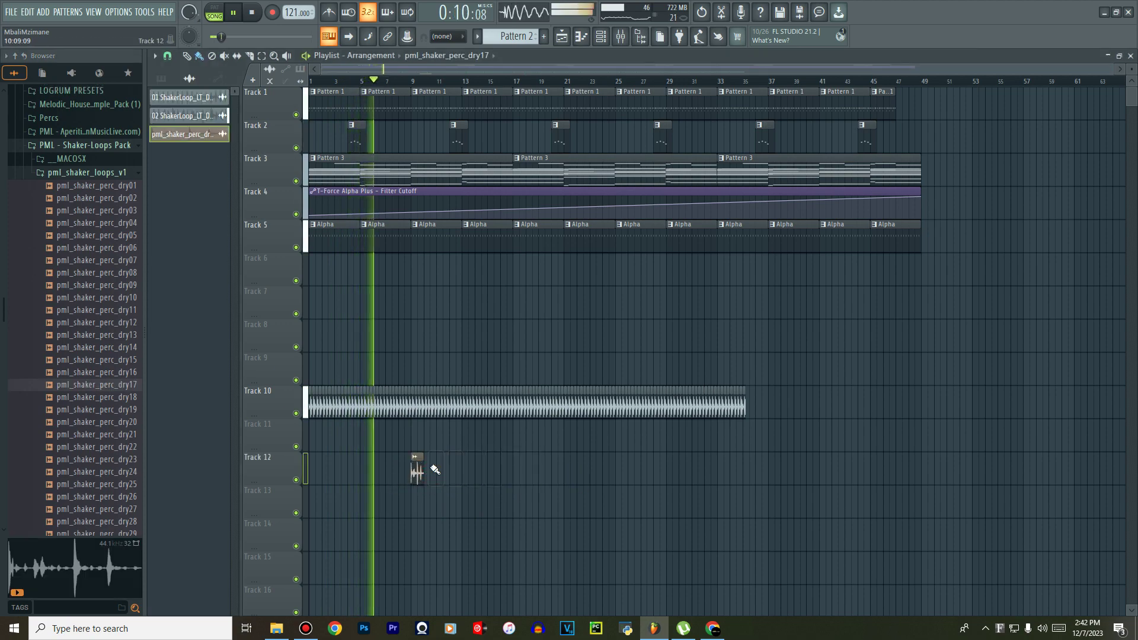
scroll(429, 468, up, 8)
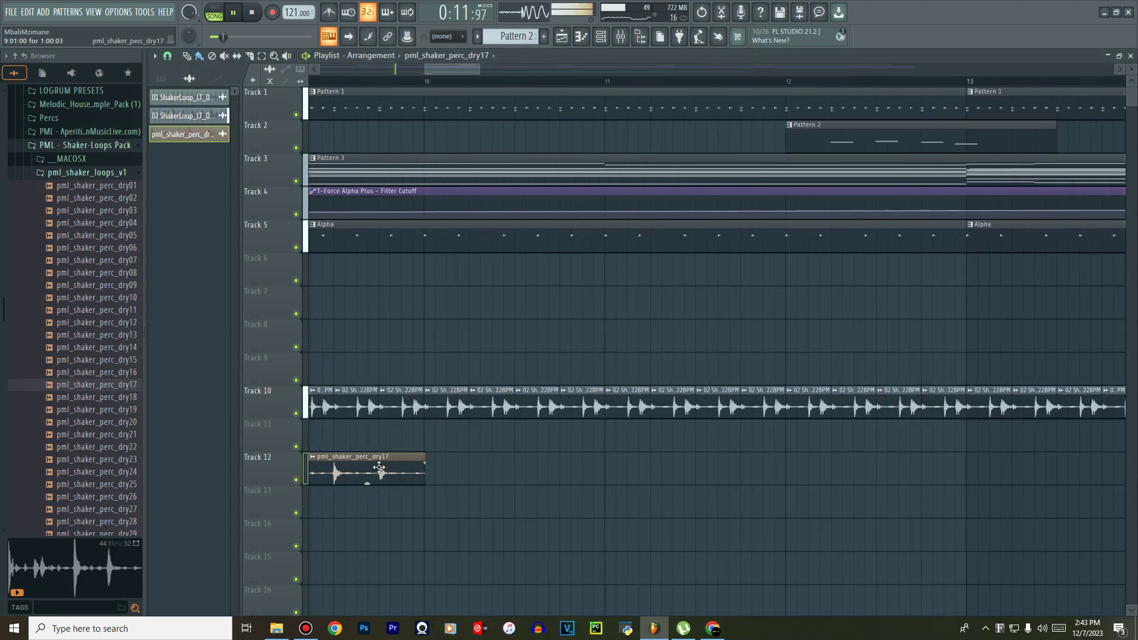
scroll(446, 487, up, 5)
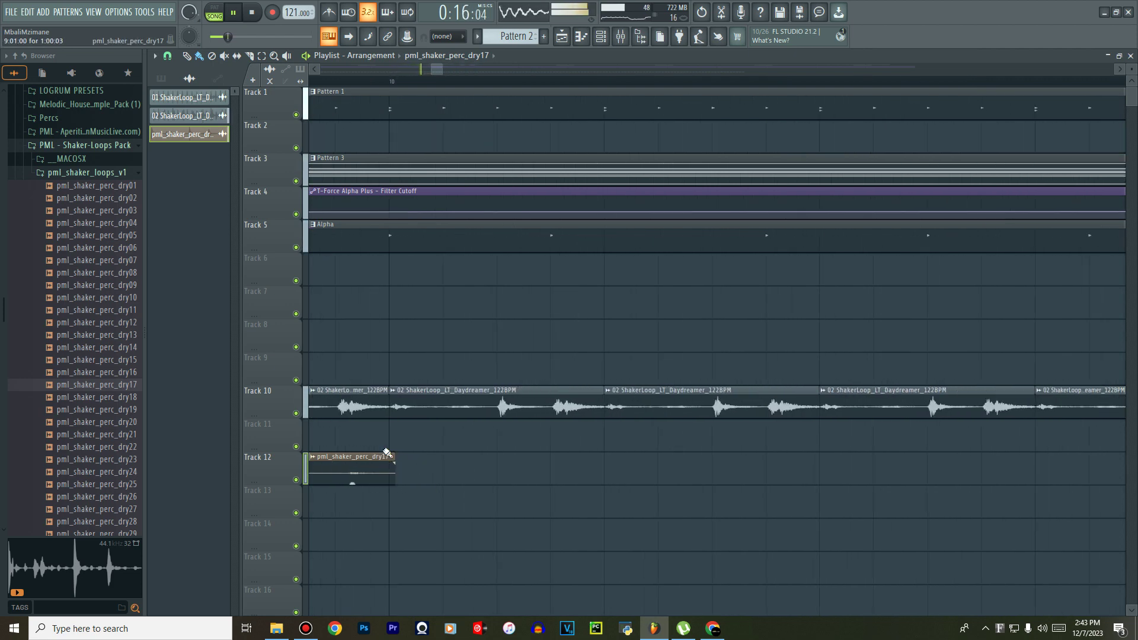
drag(395, 471, 889, 320)
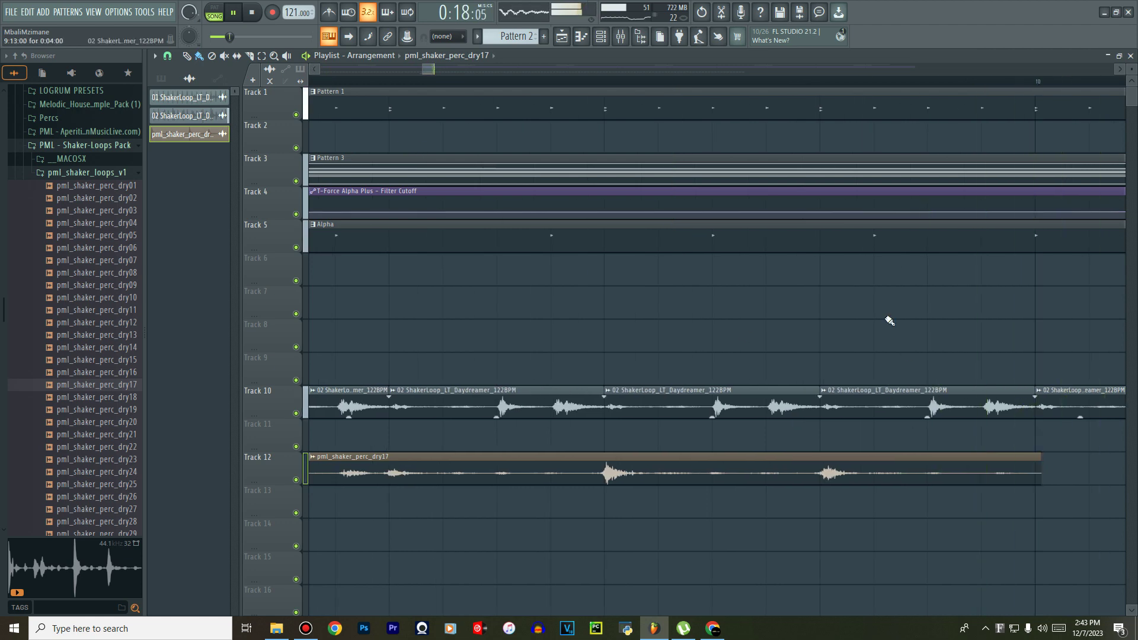
key(space)
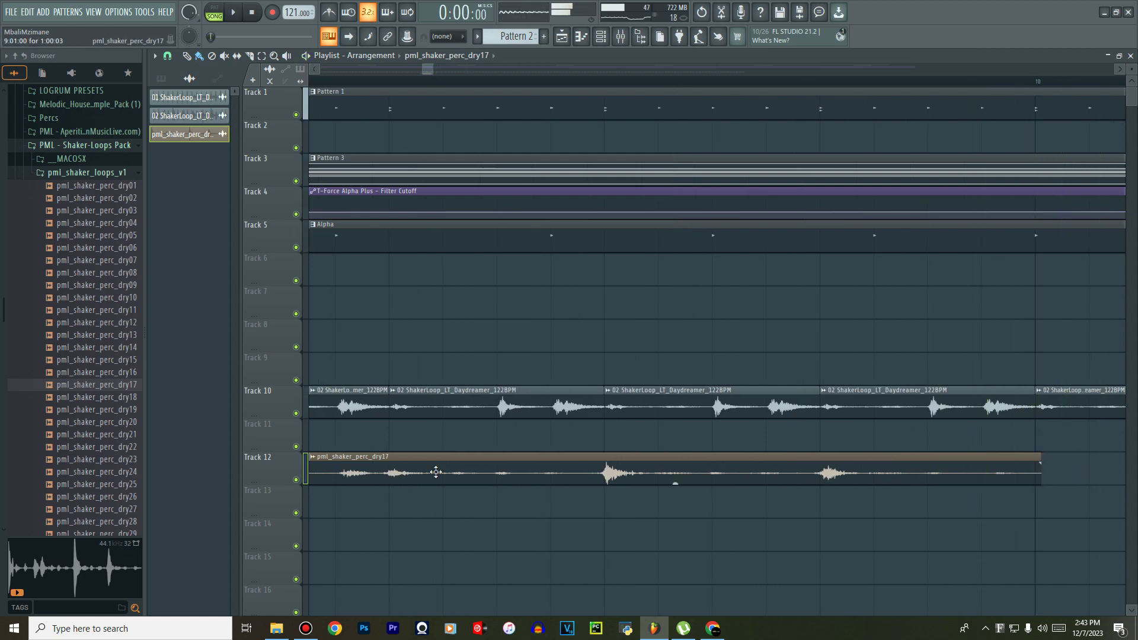
Fit the pml_shaker_perc_dry17 clip to the project tempo using the 75 to 150 BPM range.
right_click(315, 464)
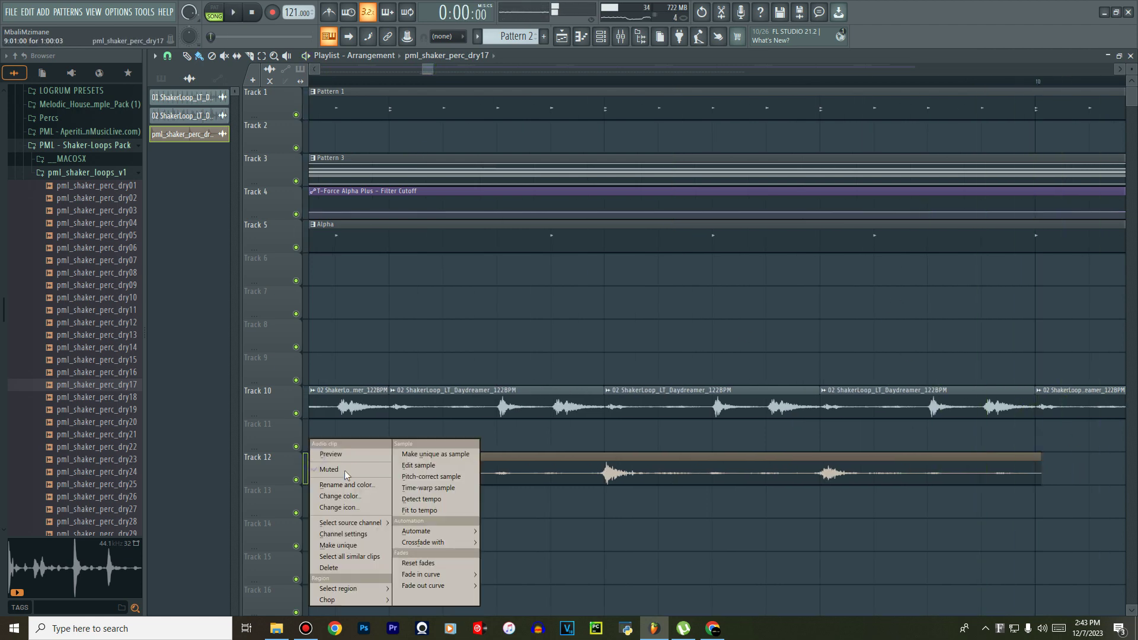
click(421, 511)
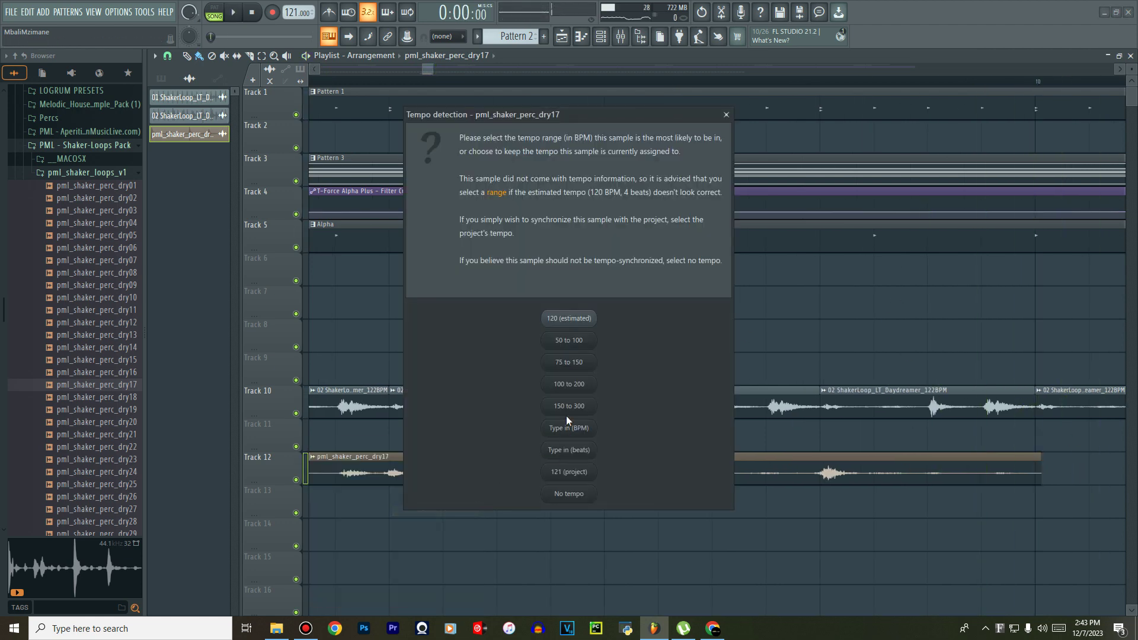
click(574, 363)
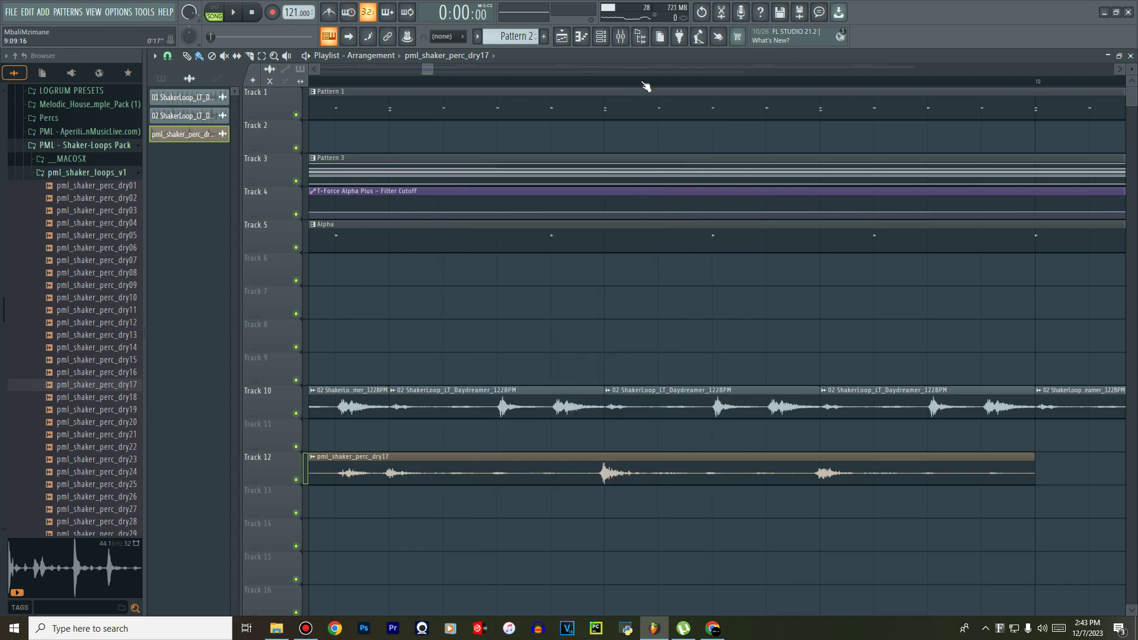
Move the pml_shaker_perc_dry17 clip to bar 17 on Track 12 and repeat it back to back up to bar 49.
scroll(646, 86, down, 6)
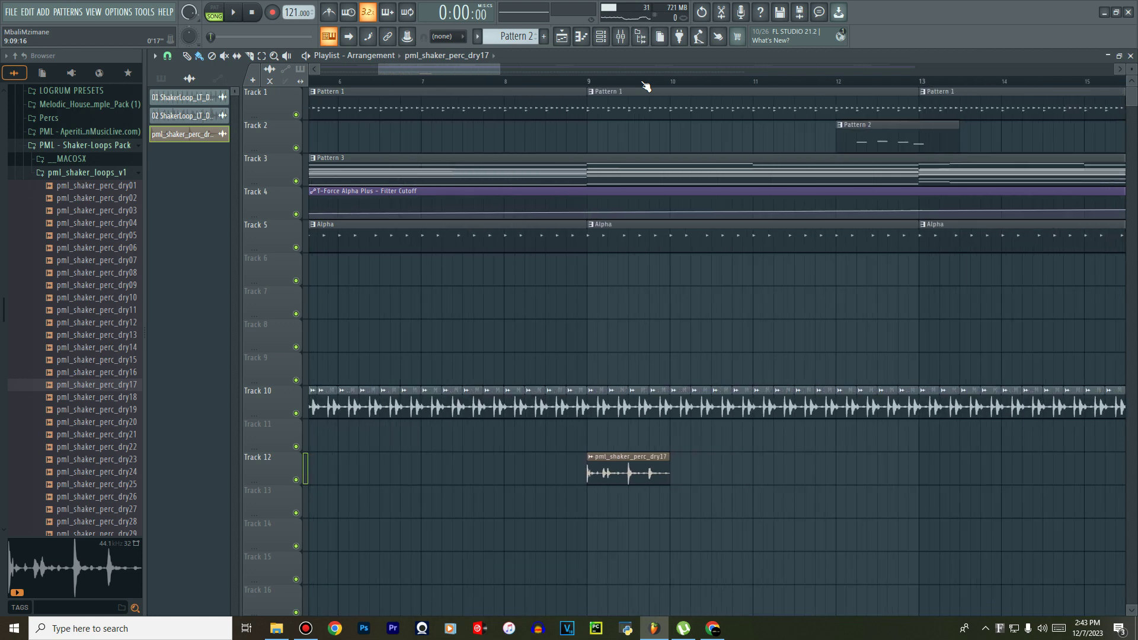
scroll(646, 86, down, 3)
scroll(598, 88, down, 2)
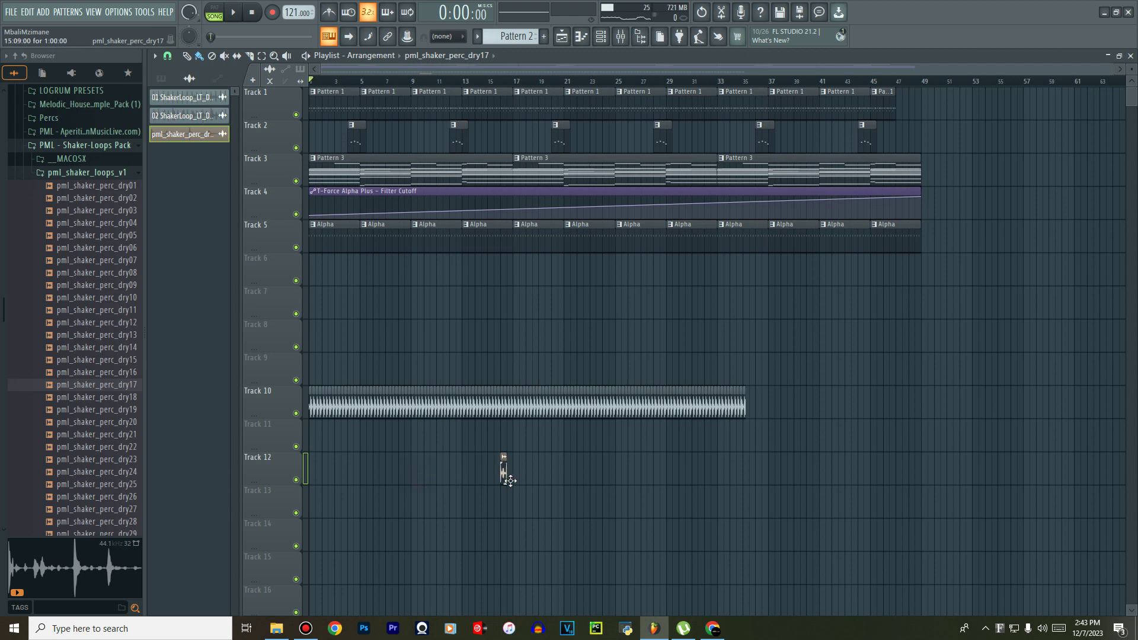
drag(535, 475, 878, 477)
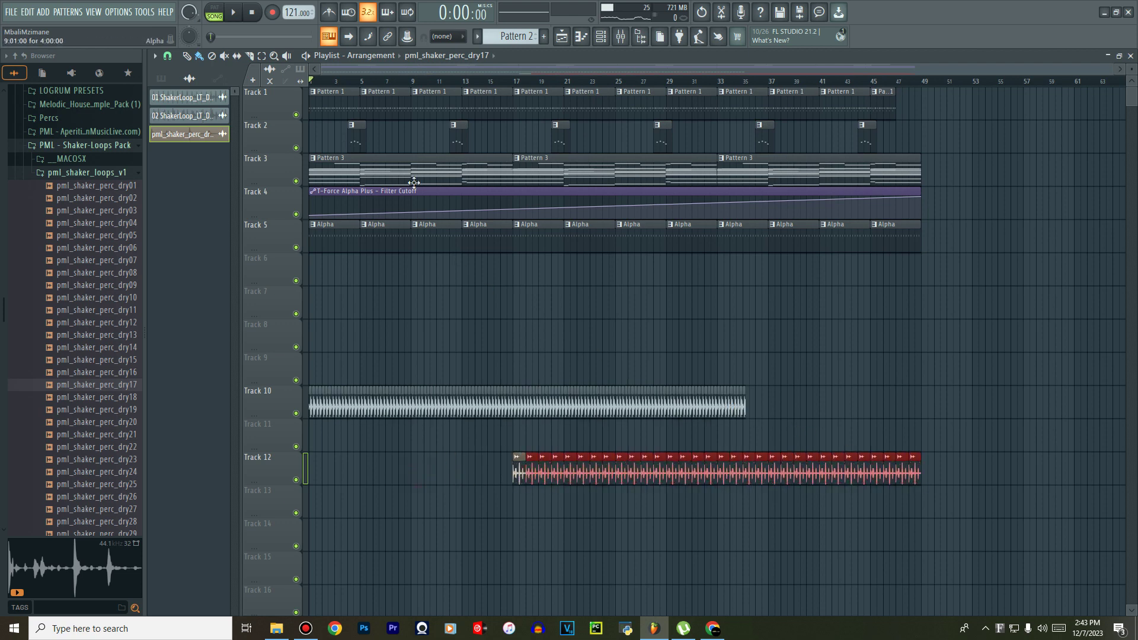
Duplicate Track 10's shaker slices from bar 25 onward twice and delete everything past bar 49.
drag(787, 415, 617, 405)
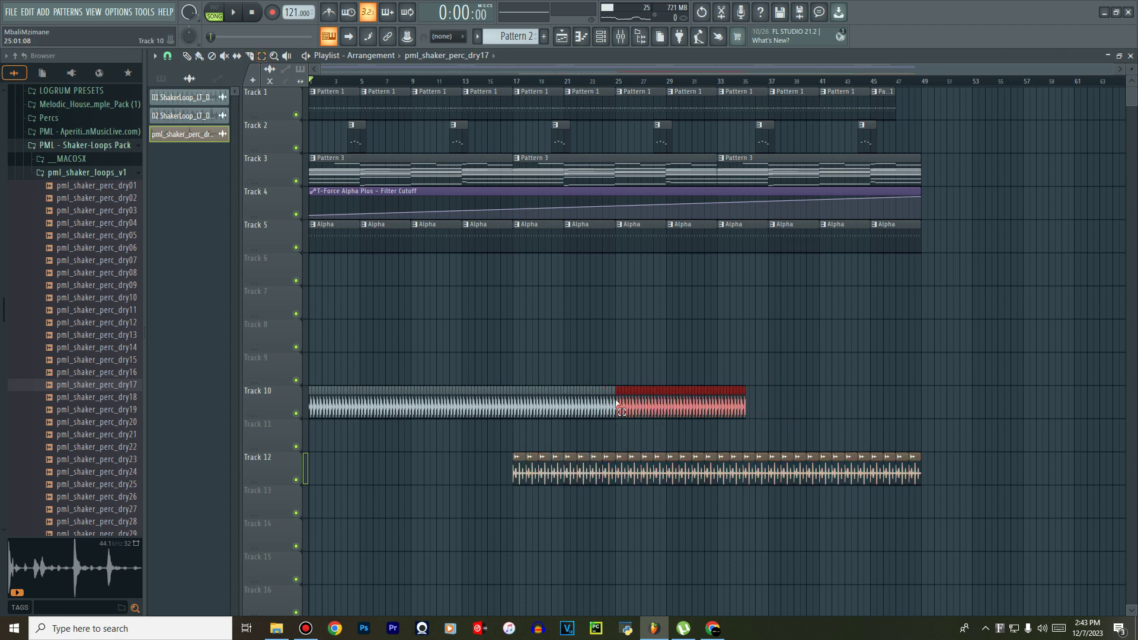
key(ctrl+b)
key(ctrl+b)
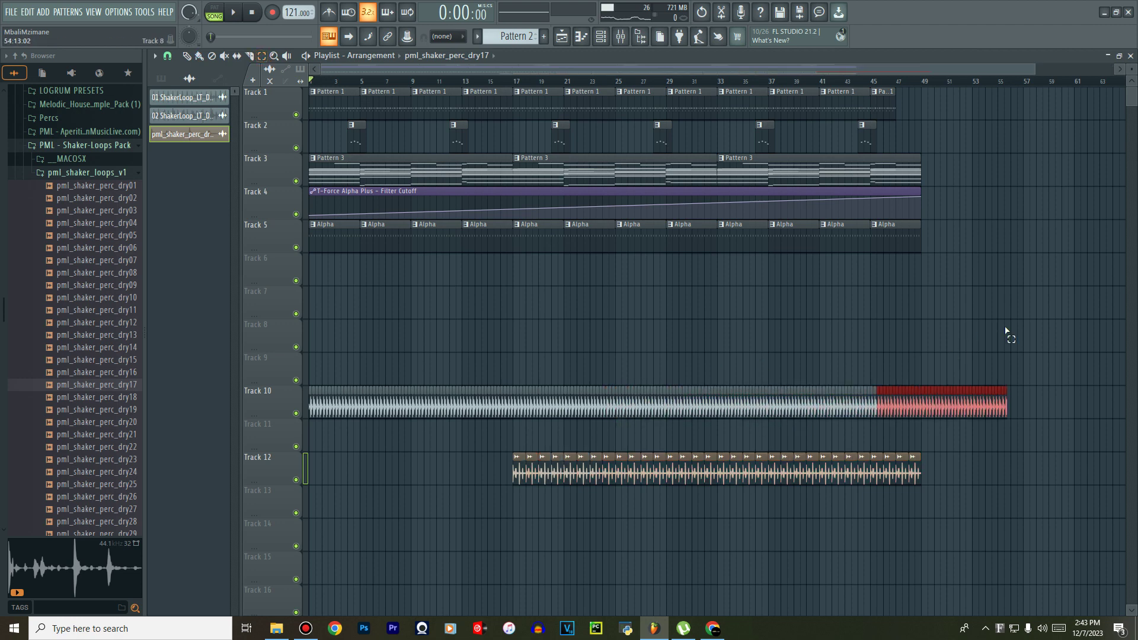
drag(1047, 354, 926, 426)
key(Delete)
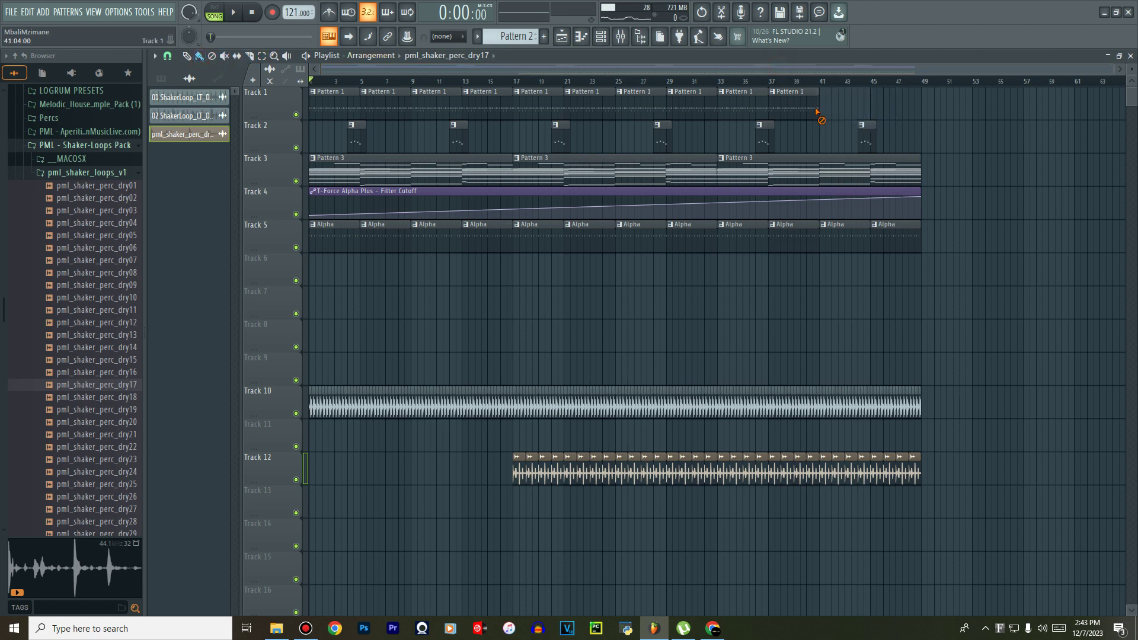
Remove the Pattern 1 clips from bar 33 onward on Track 1 and play the song from bar 17.
click(518, 83)
key(space)
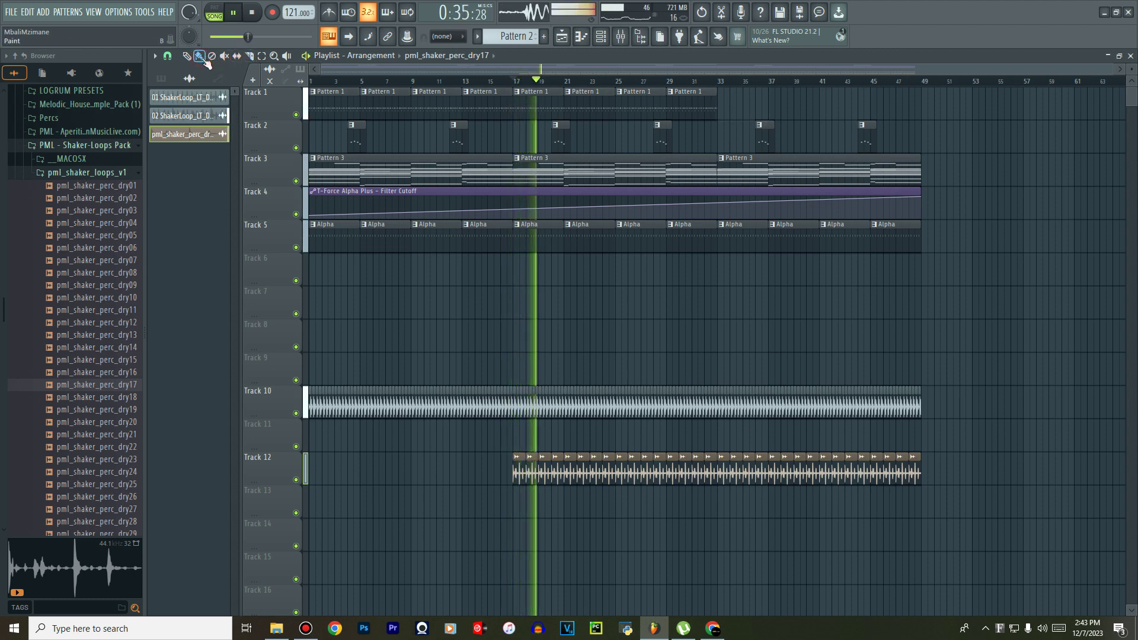
Route the pml_shaker_perc_dry17 channel to a free mixer track and lower that track to -8.6 dB.
double_click(633, 475)
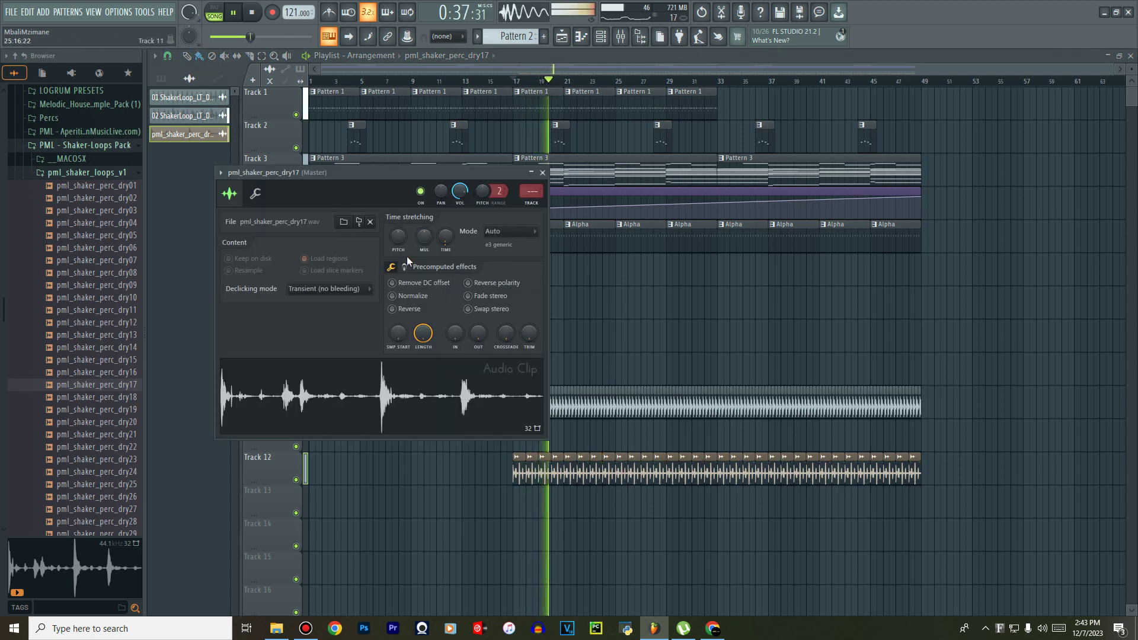
click(221, 173)
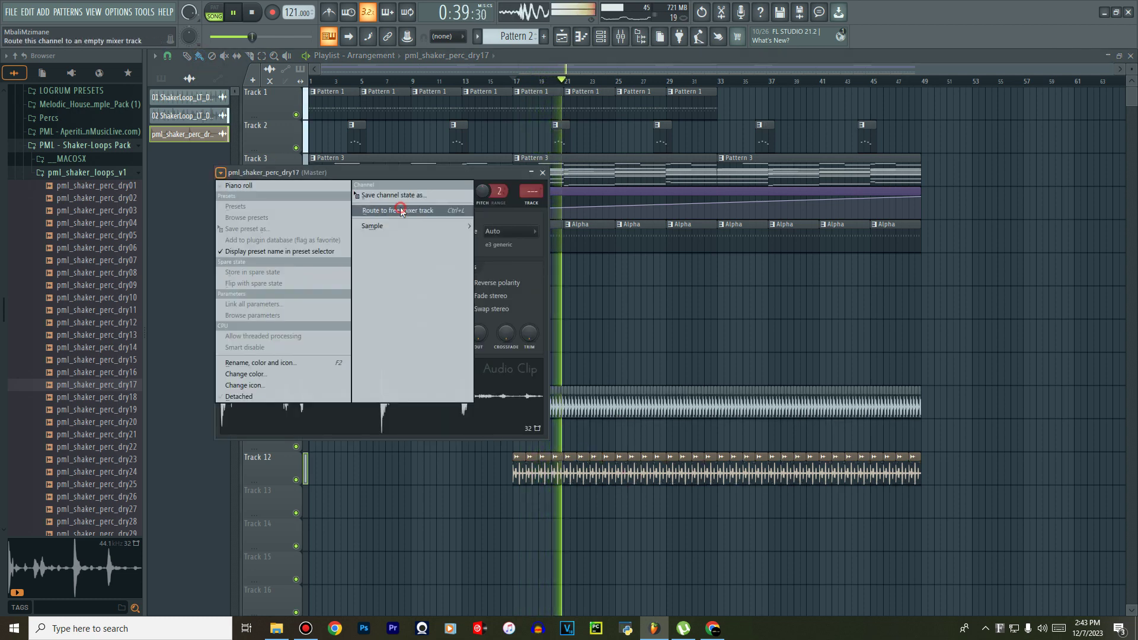
click(400, 212)
drag(481, 337, 481, 381)
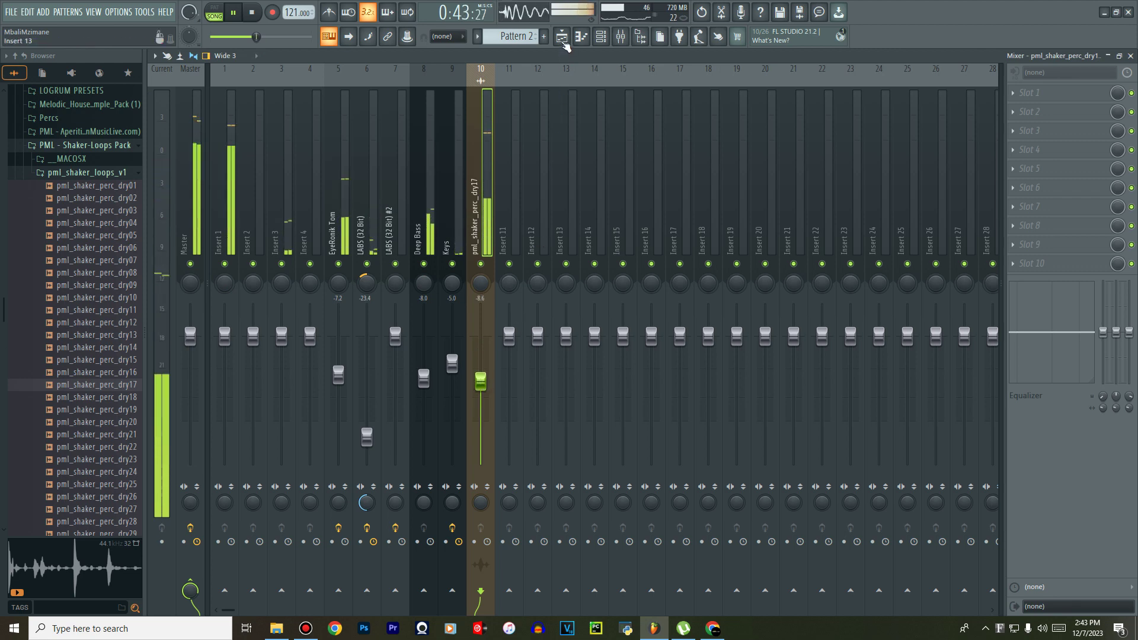
Delete the repeated pml_shaker_perc_dry17 clips from Track 12, keeping only the first one at bar 17.
click(561, 36)
key(space)
drag(947, 474, 543, 471)
scroll(542, 471, up, 3)
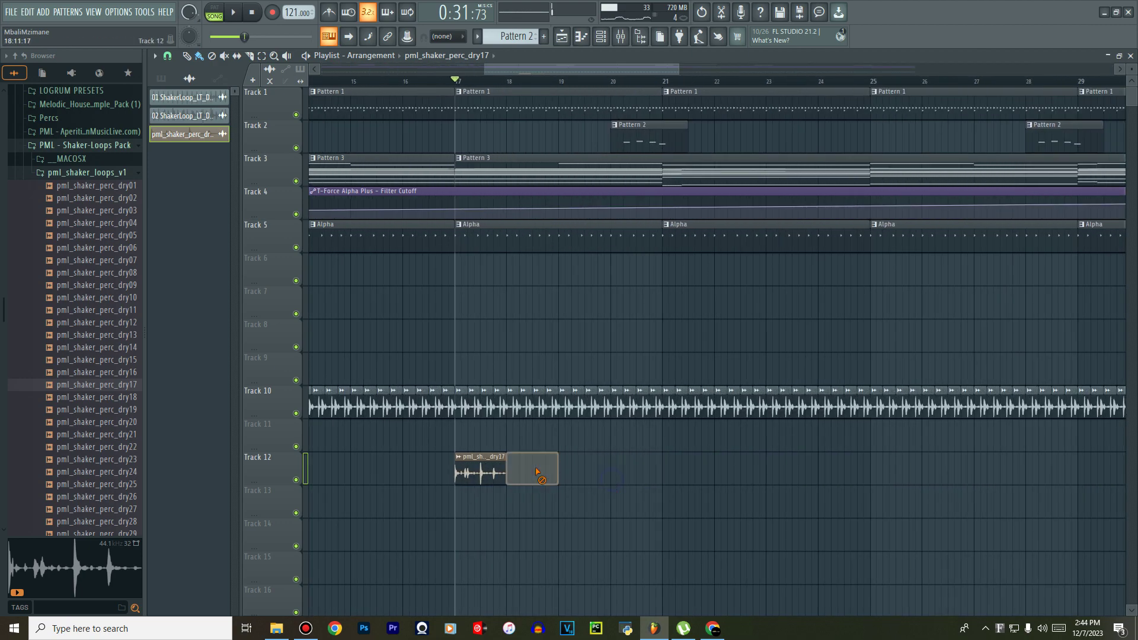
scroll(477, 456, up, 6)
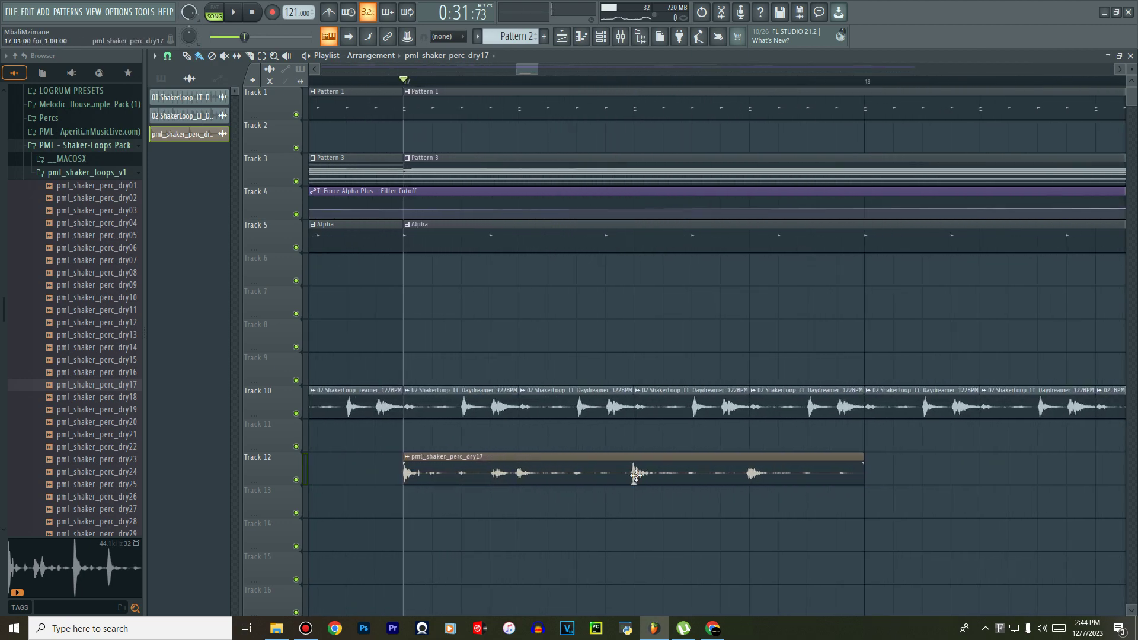
Slice the pml_shaker_perc_dry17 clip at bar 17 after its first beat and delete the remainder.
key(space)
key(space)
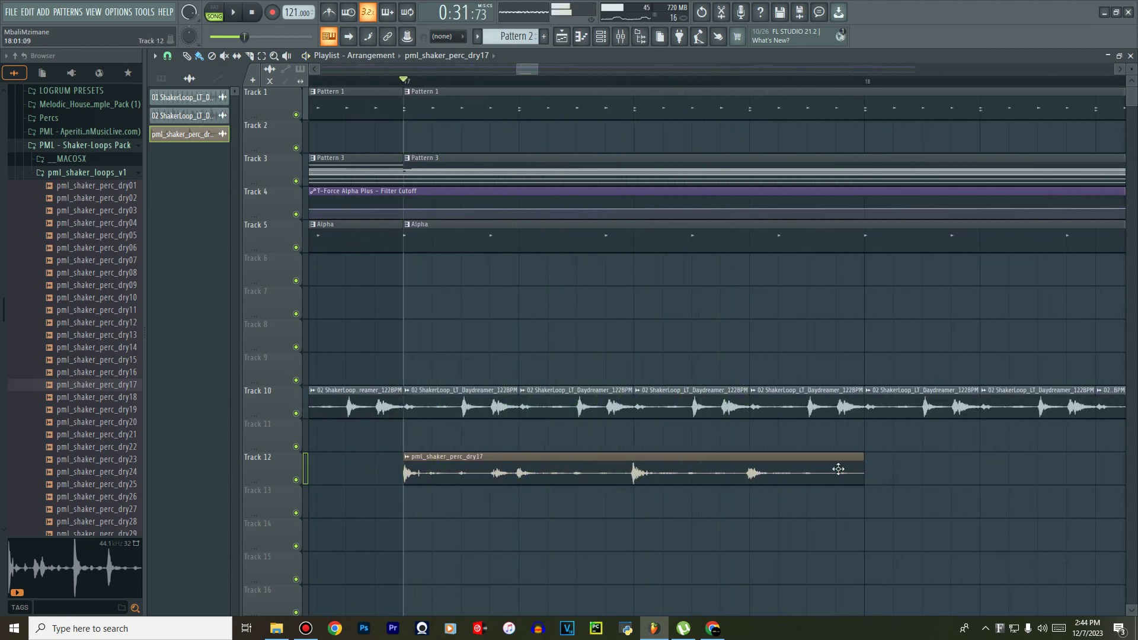
key(space)
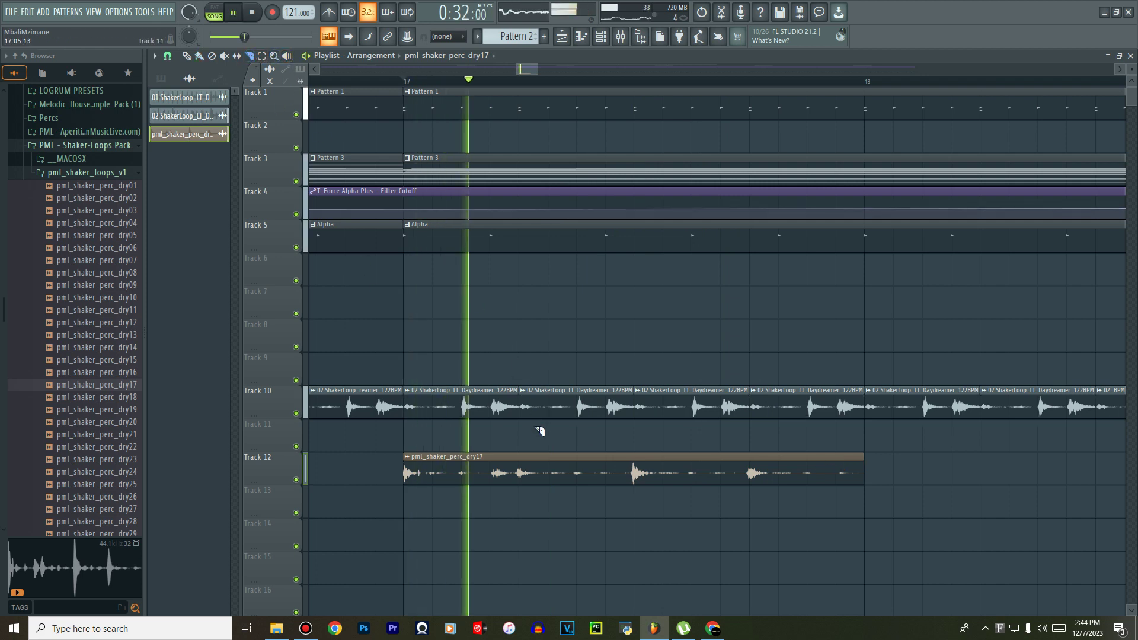
key(space)
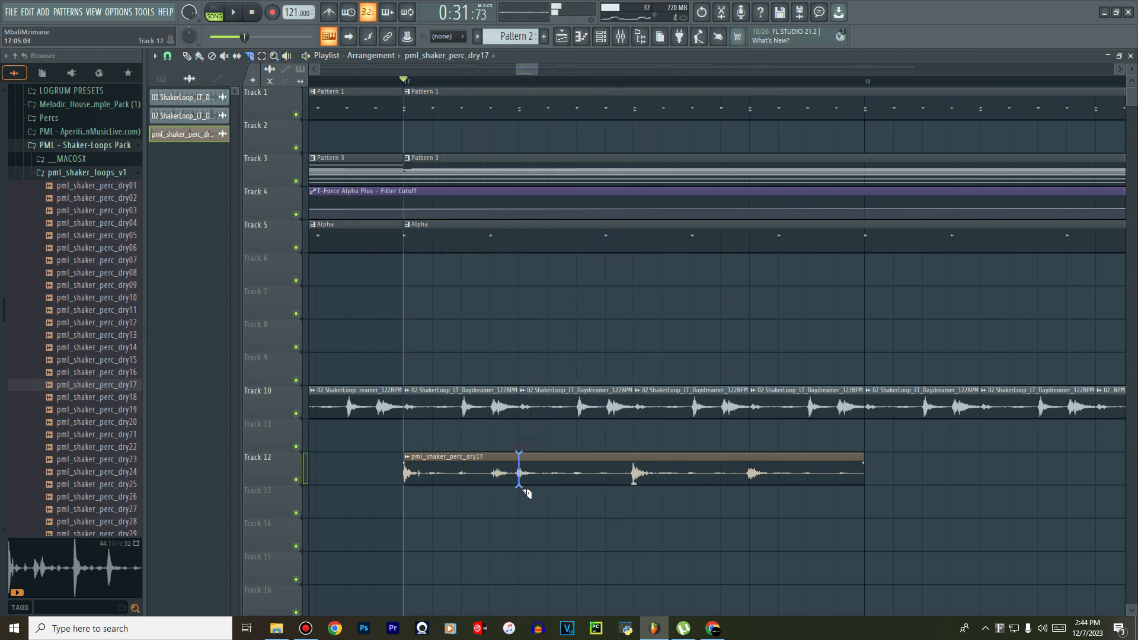
right_click(593, 473)
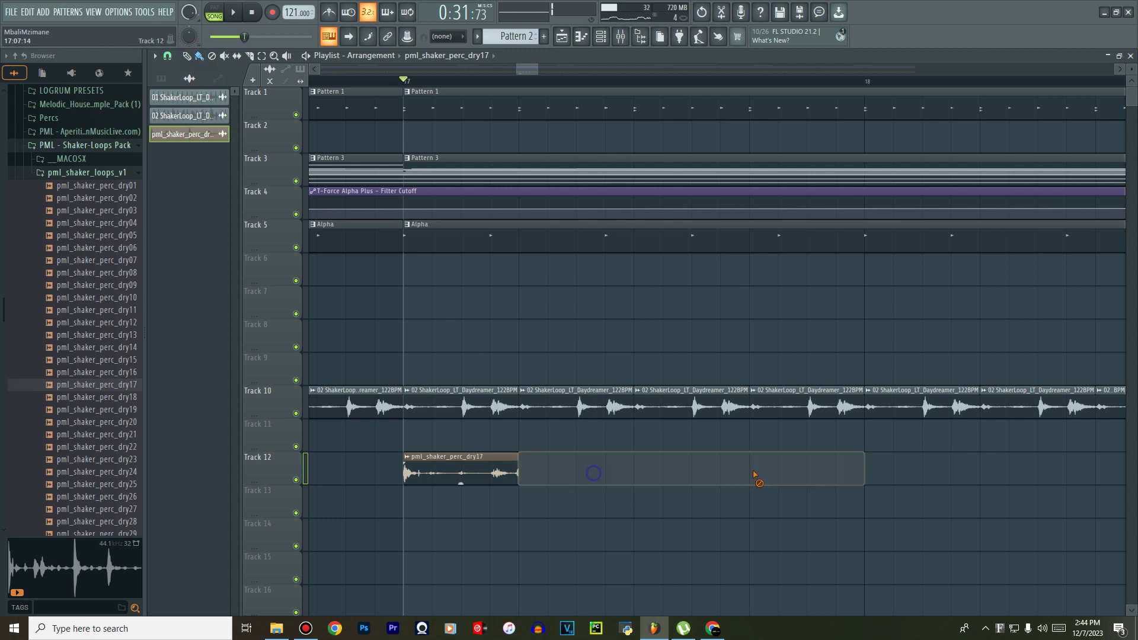
Repeat the one-beat shaker slice five more times back to back on Track 12 and play the result from bar 17.
drag(609, 476, 1050, 508)
key(space)
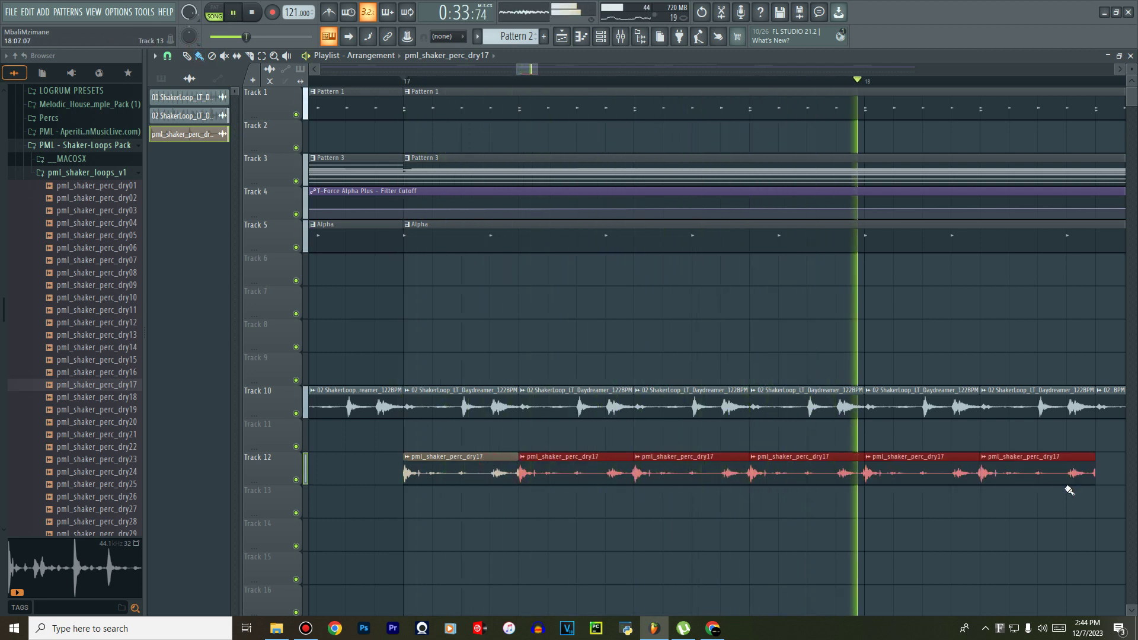
scroll(733, 80, down, 2)
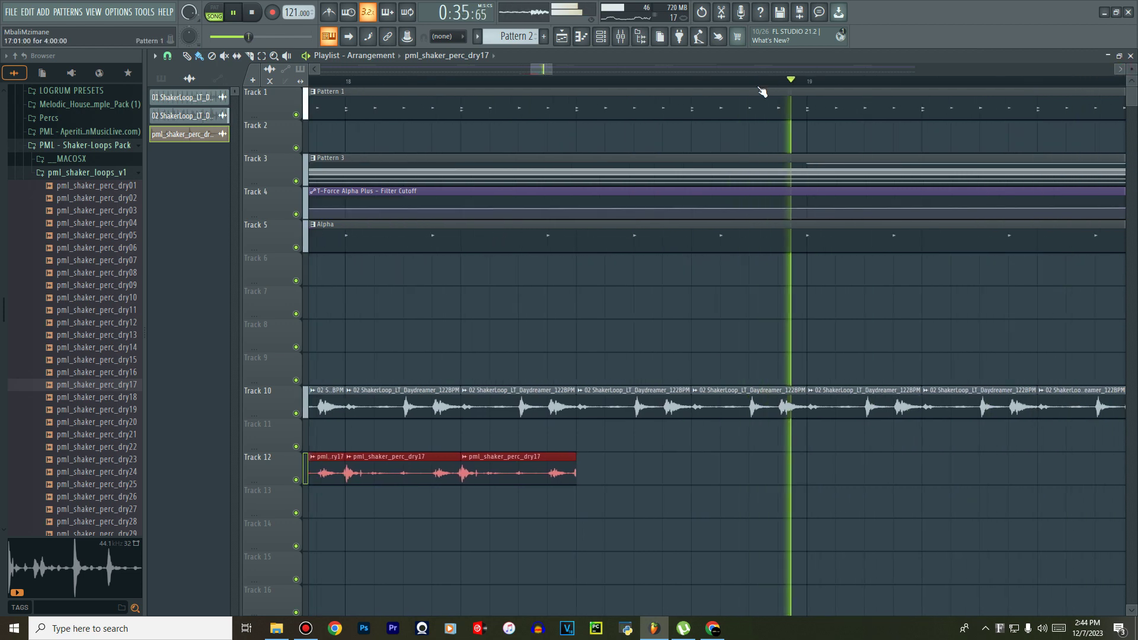
scroll(734, 82, down, 1)
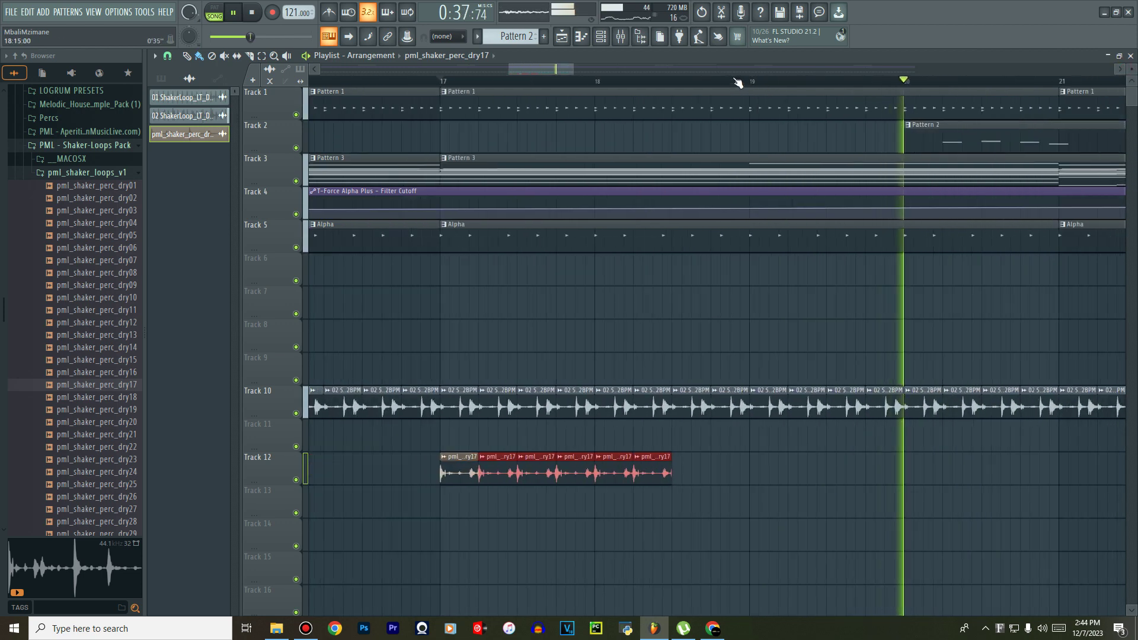
scroll(734, 81, down, 2)
scroll(739, 81, down, 2)
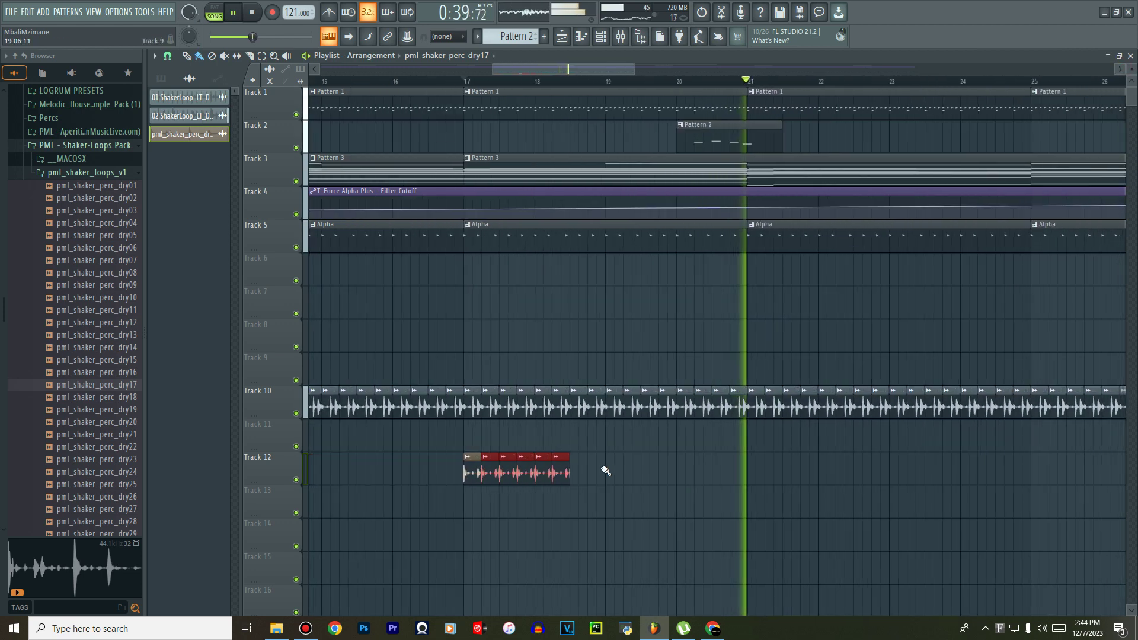
Extend the back-to-back shaker slices on Track 12 up to bar 33.
drag(565, 471, 623, 474)
drag(779, 476, 1118, 472)
scroll(670, 87, down, 3)
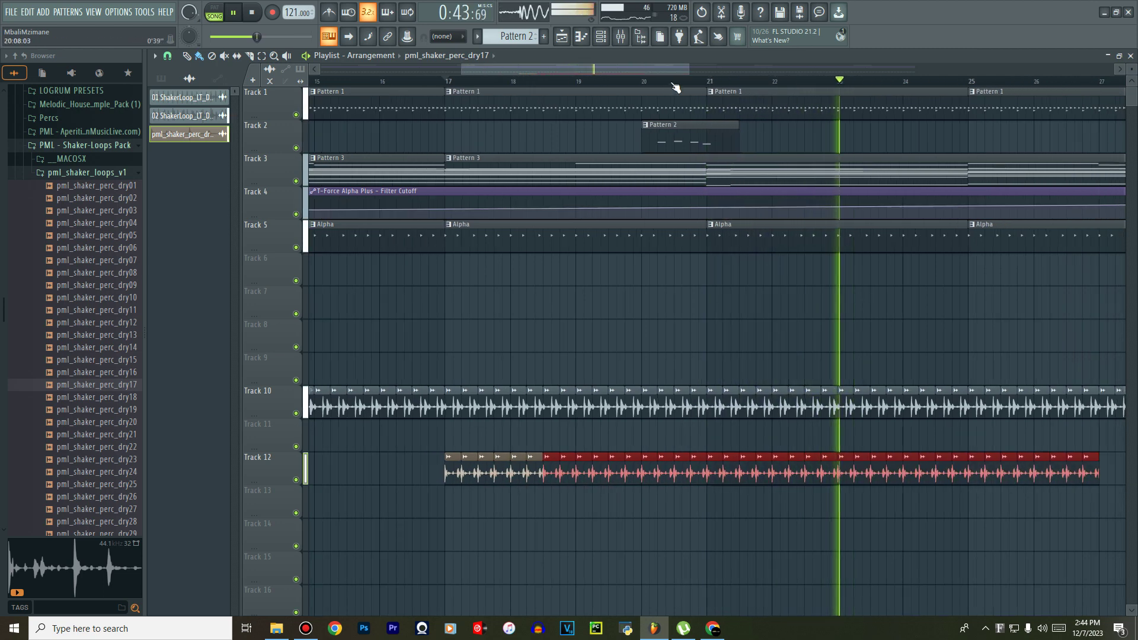
drag(689, 68, 757, 68)
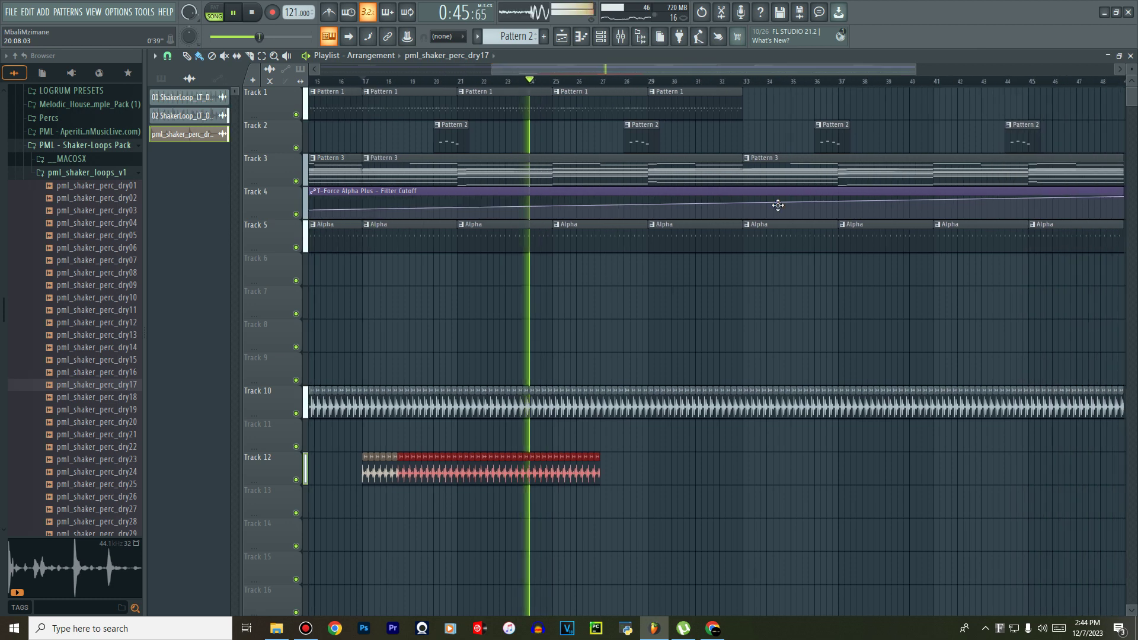
drag(597, 475, 739, 475)
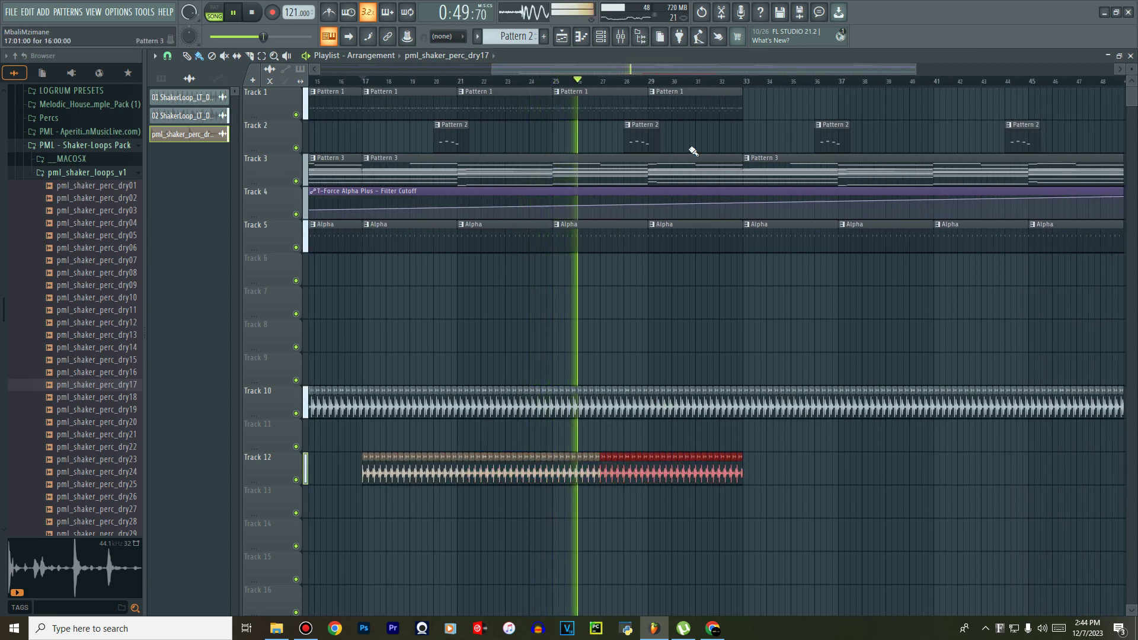
scroll(702, 81, down, 3)
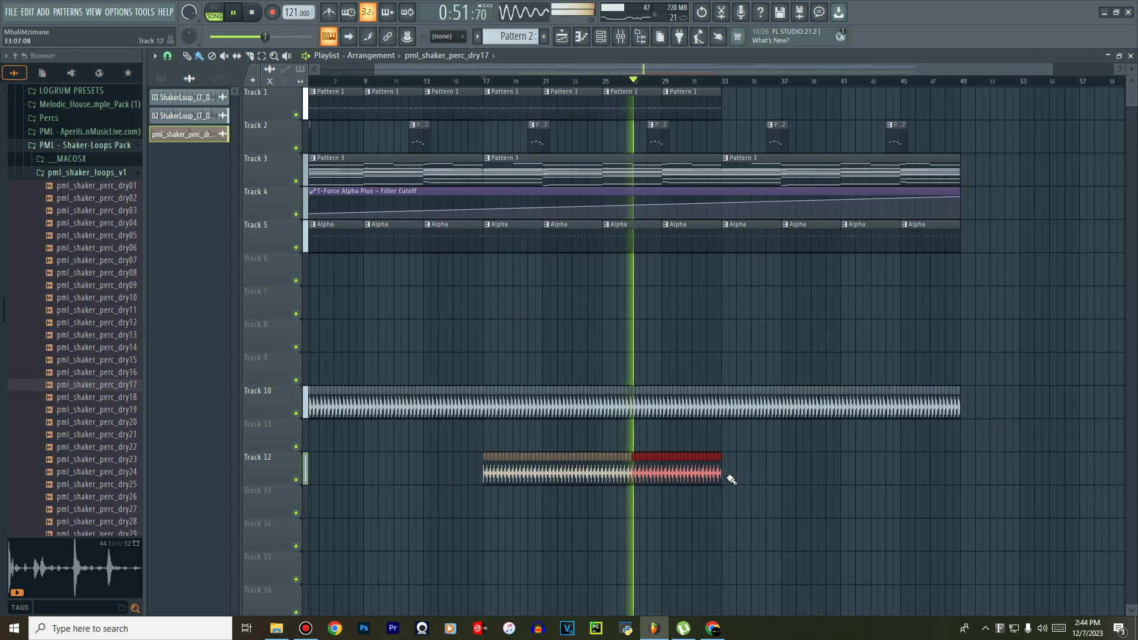
drag(727, 473, 734, 475)
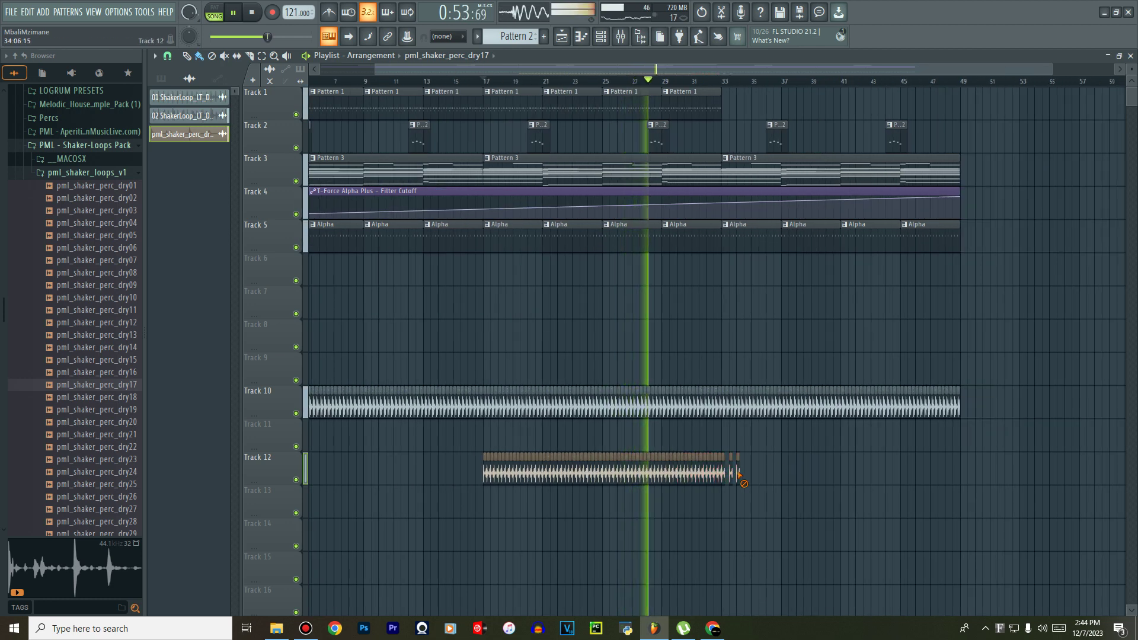
key(ctrl+z)
Select all shaker slices on Track 12 and duplicate them once so they fill bars 33 to 49.
click(262, 55)
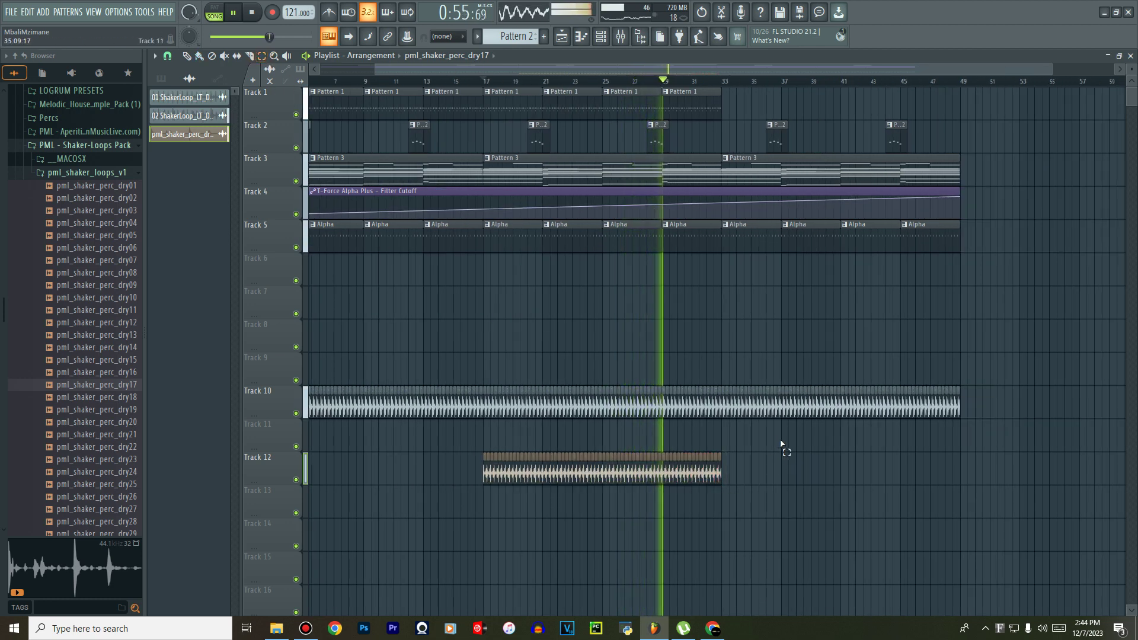
drag(764, 451, 465, 484)
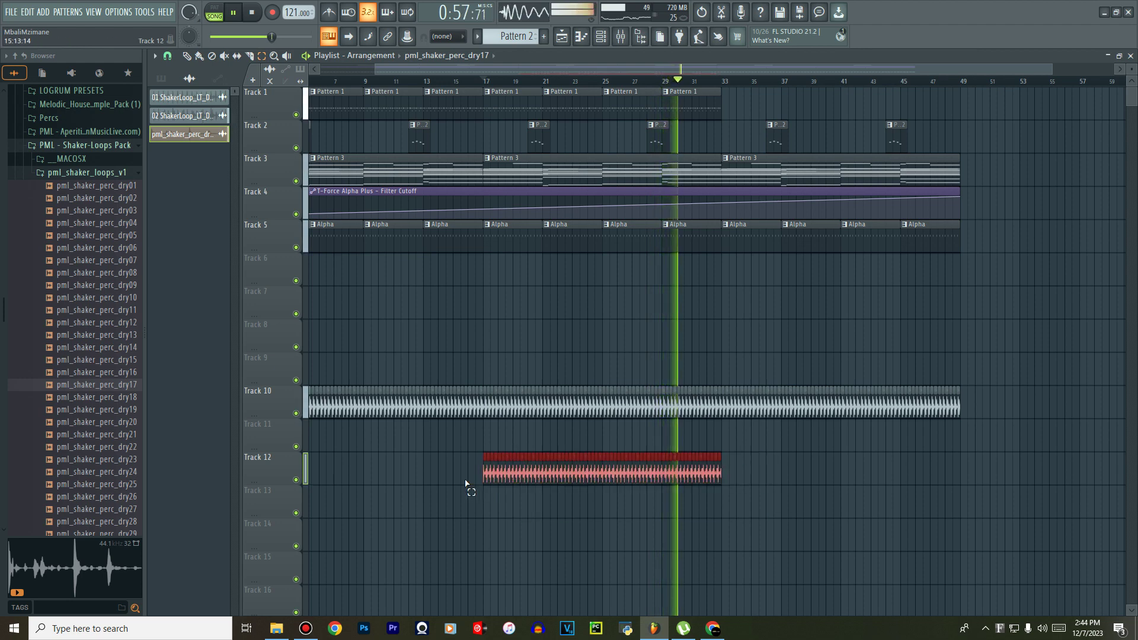
key(ctrl+b)
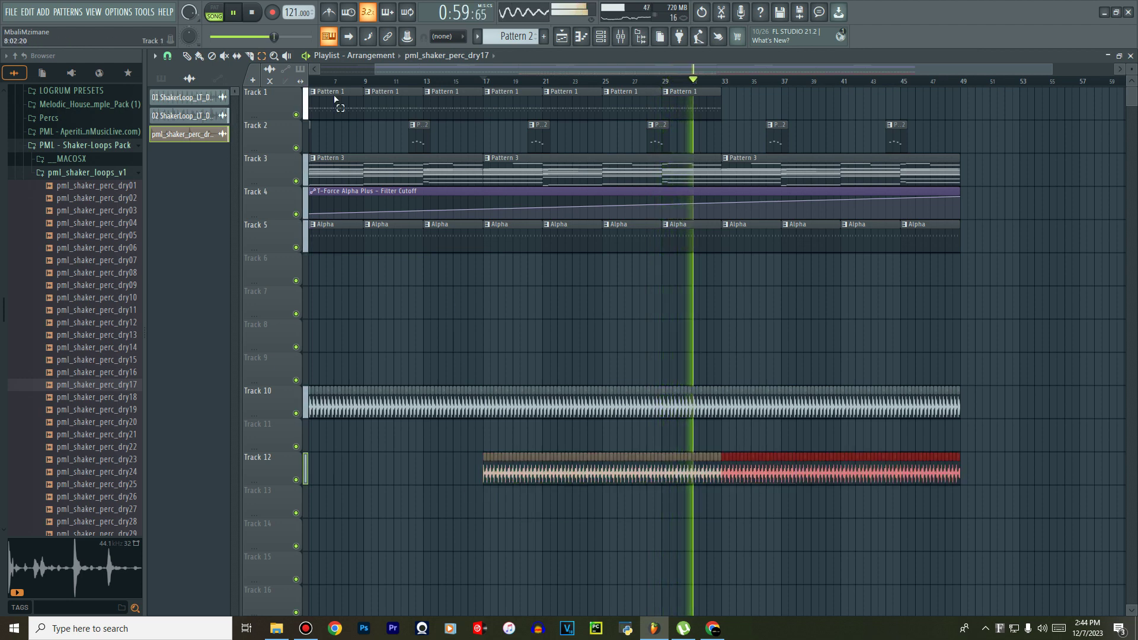
Open Pattern 3 from Track 3 and set the Less than Stable FG channel volume to 56%.
click(199, 55)
double_click(557, 186)
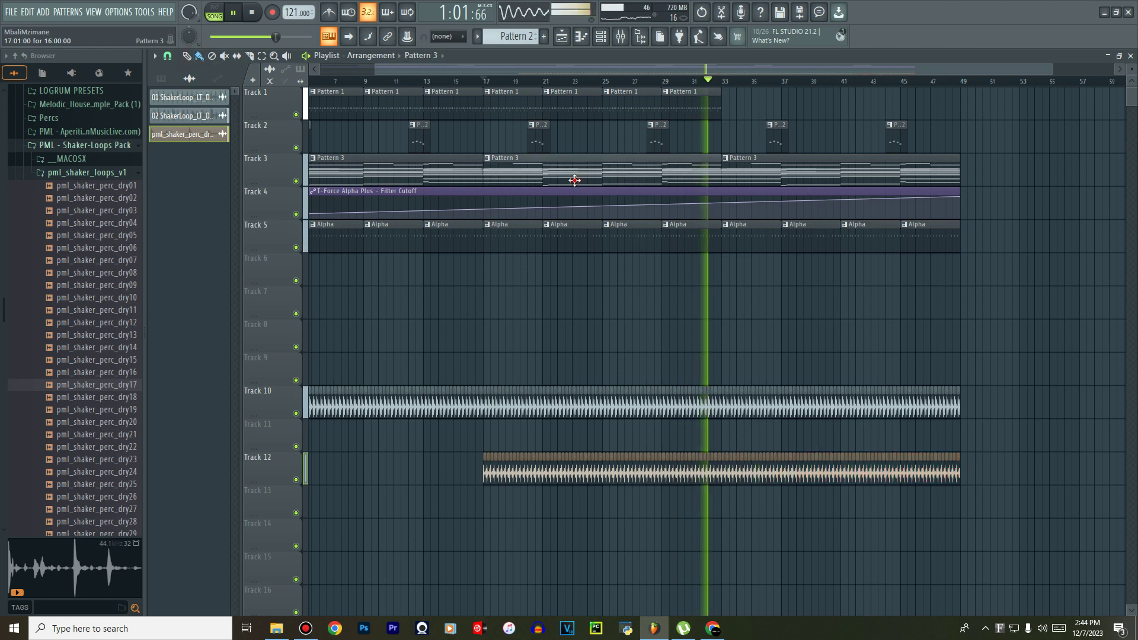
click(600, 37)
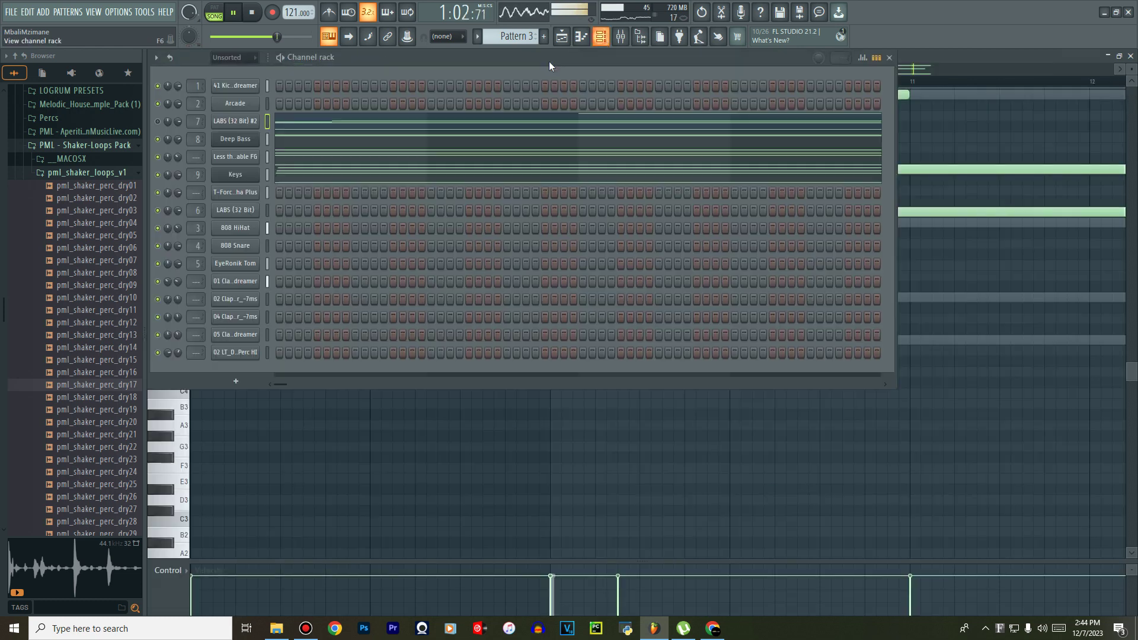
click(244, 161)
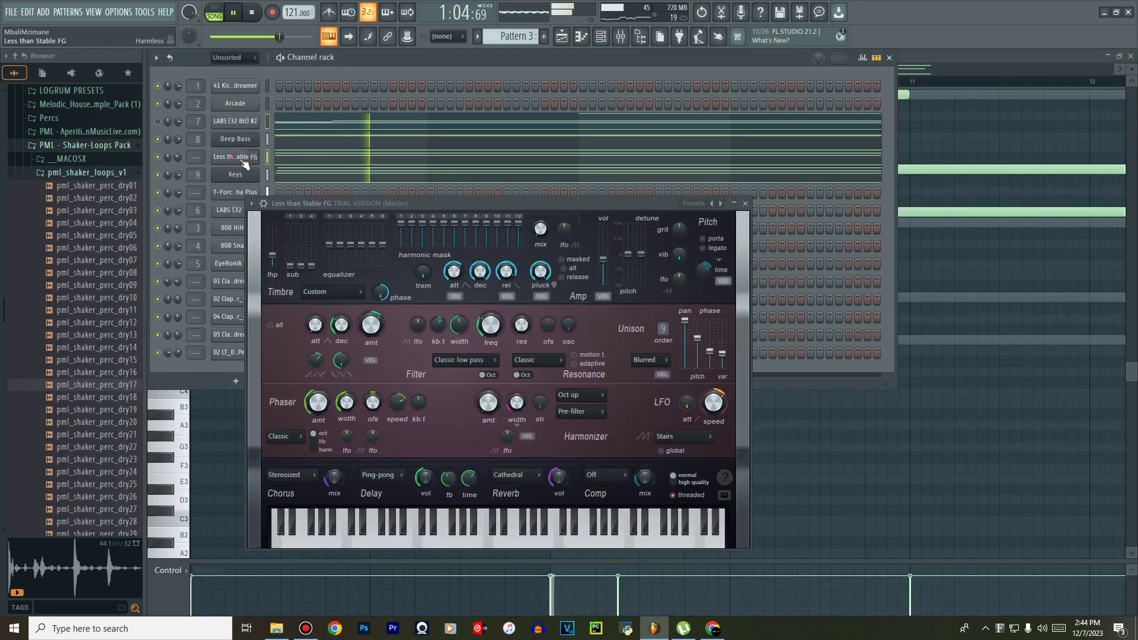
click(177, 157)
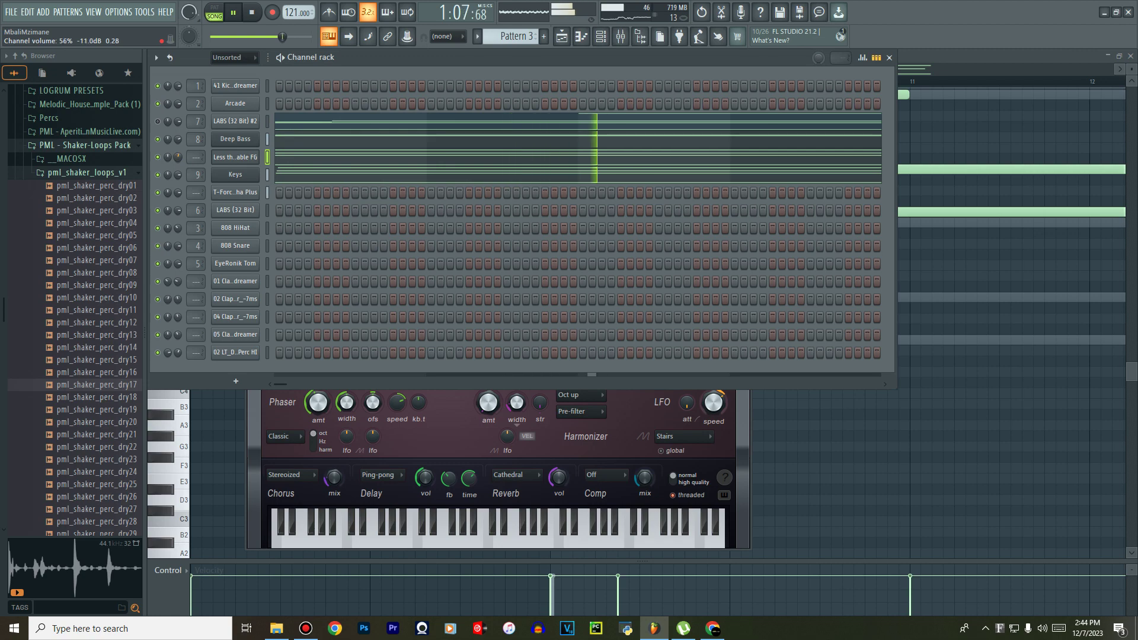
Route the Less than Stable FG channel to free mixer track 11.
click(225, 159)
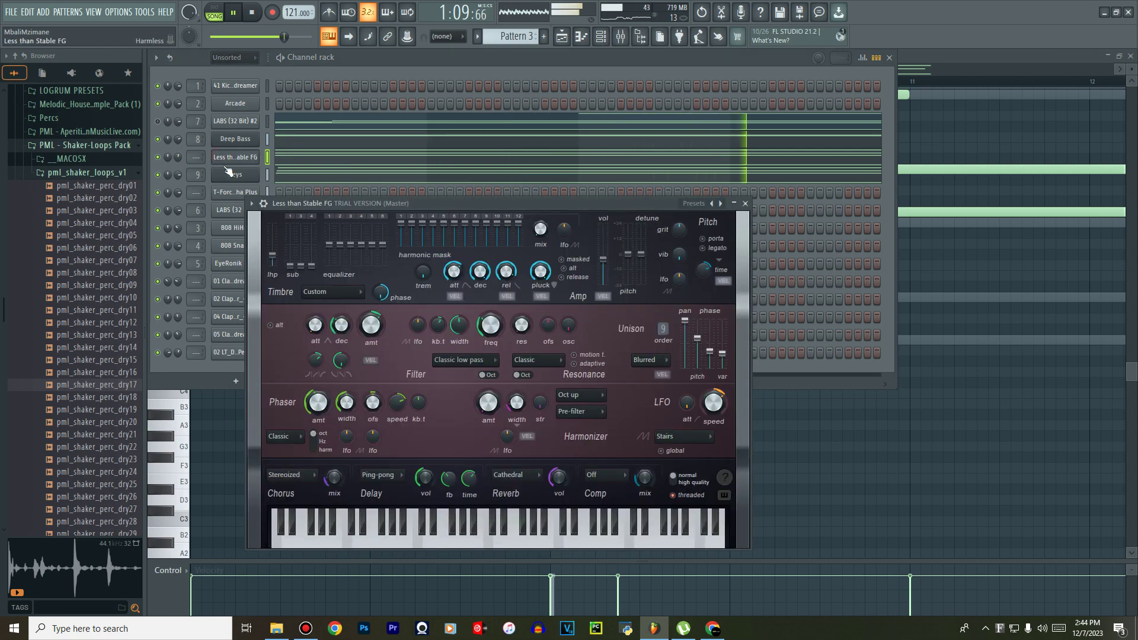
click(250, 205)
click(419, 240)
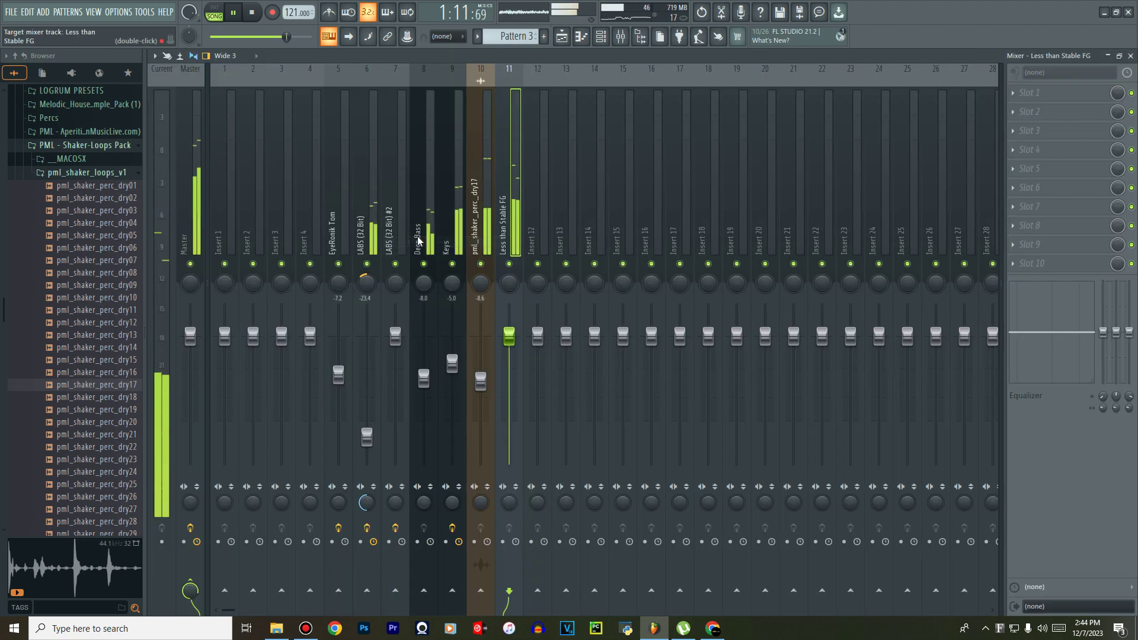
Create an automation clip for the filter frequency of the Less than Stable FG synth.
click(601, 38)
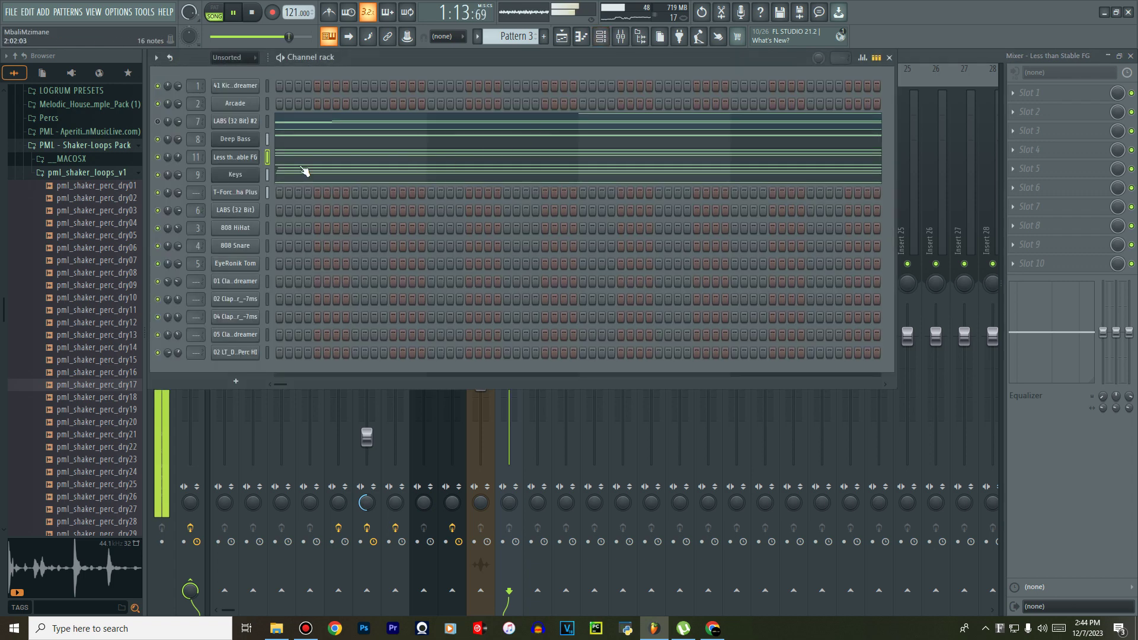
click(231, 159)
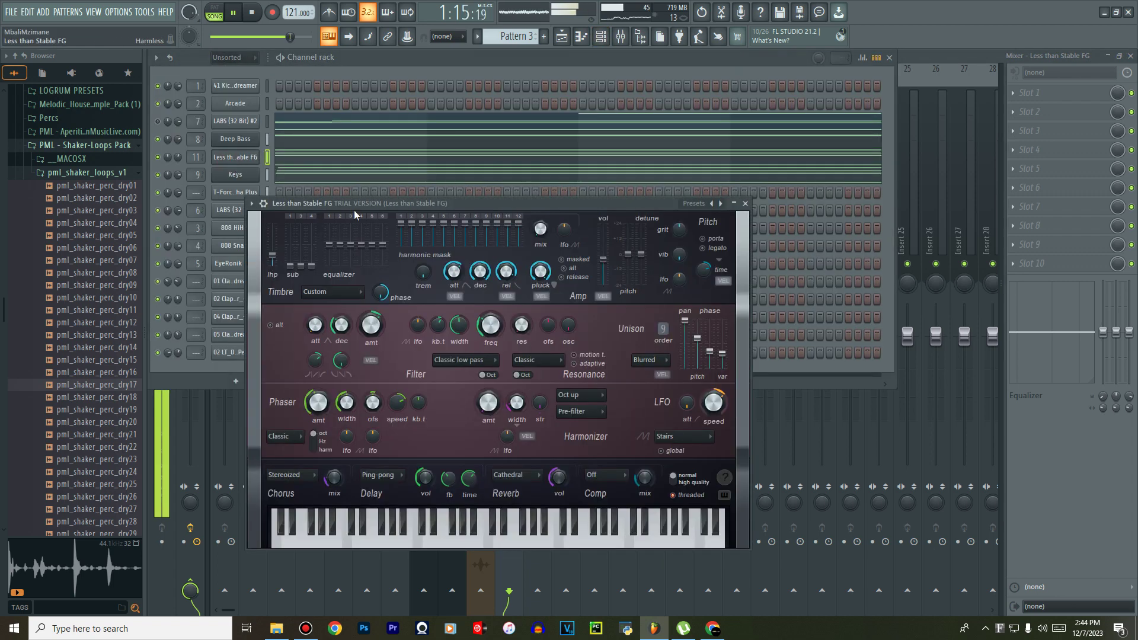
right_click(490, 330)
click(520, 416)
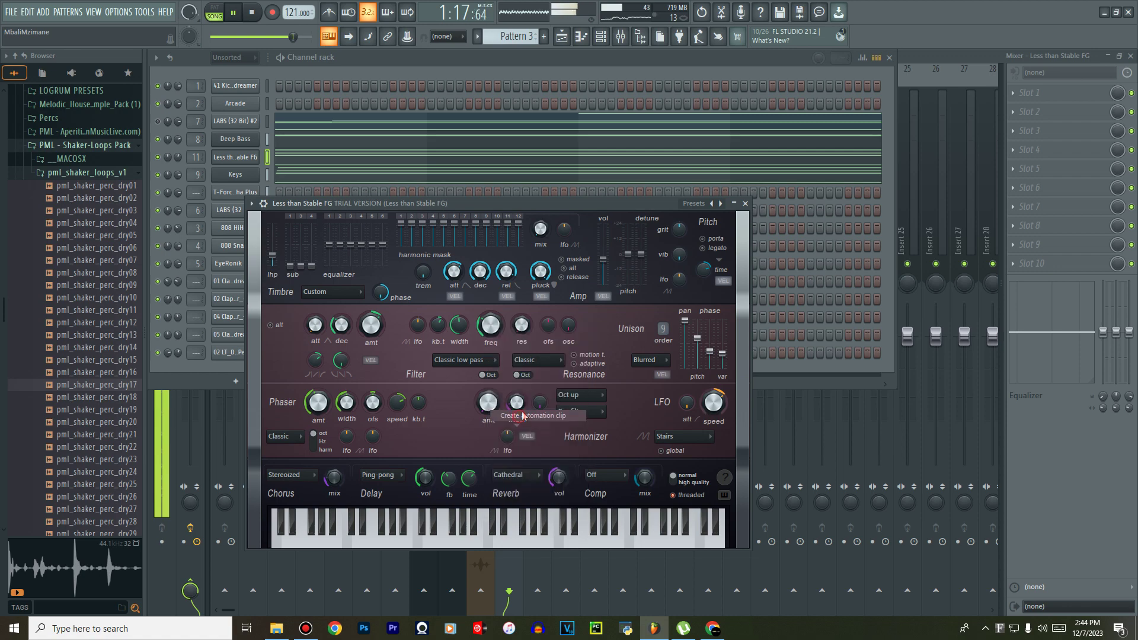
Return to the playlist, stop playback and select the time range from bar 33 to bar 49.
click(565, 39)
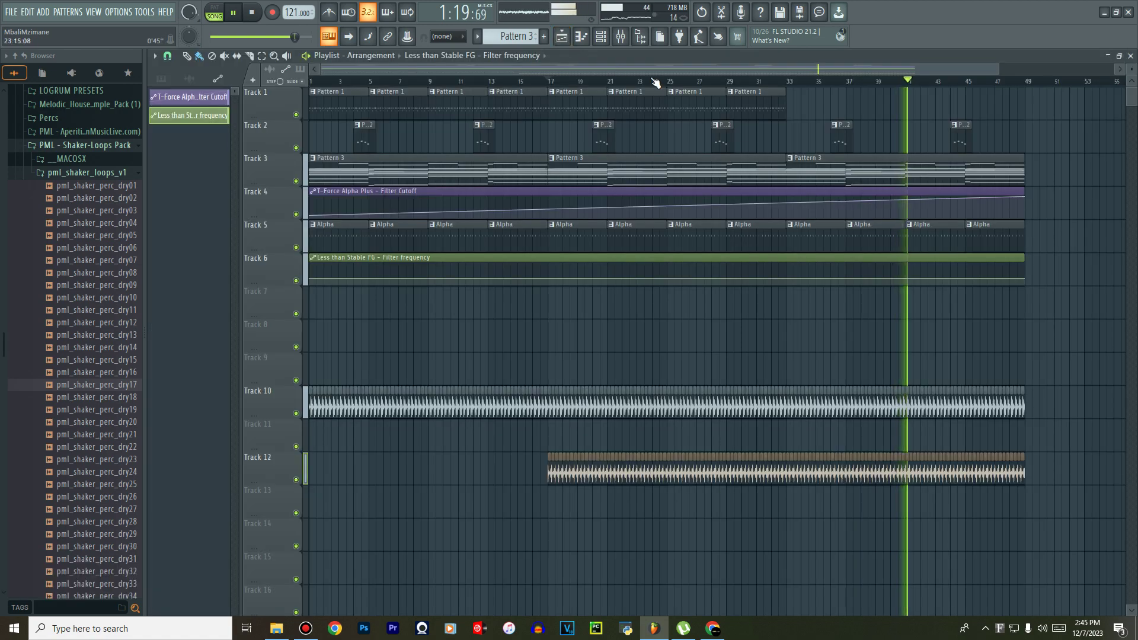
drag(685, 65, 800, 67)
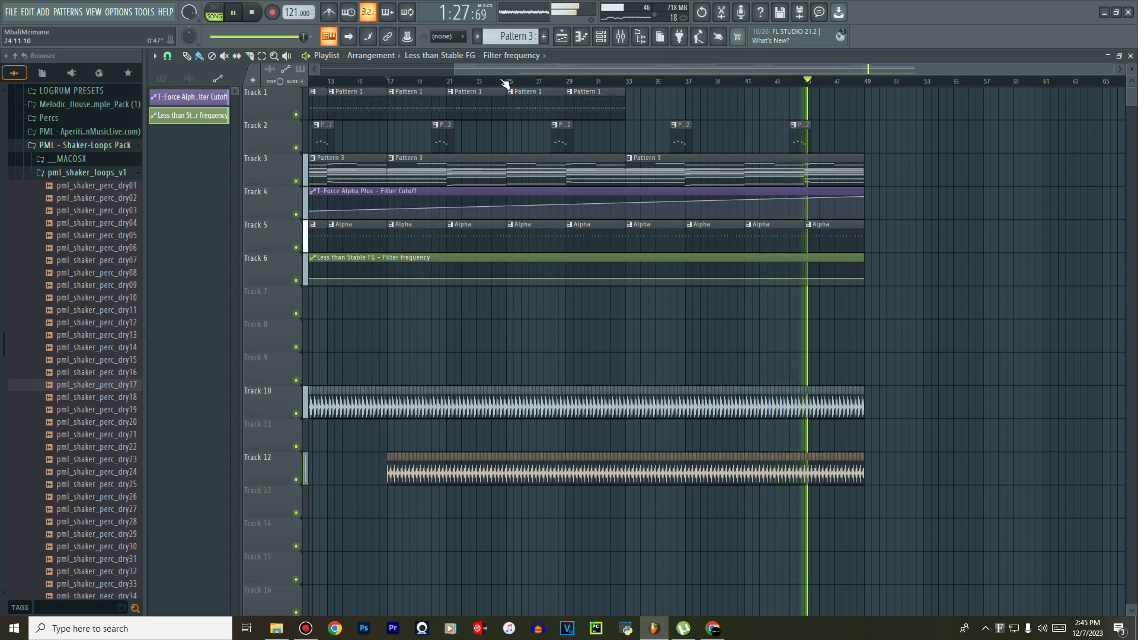
key(space)
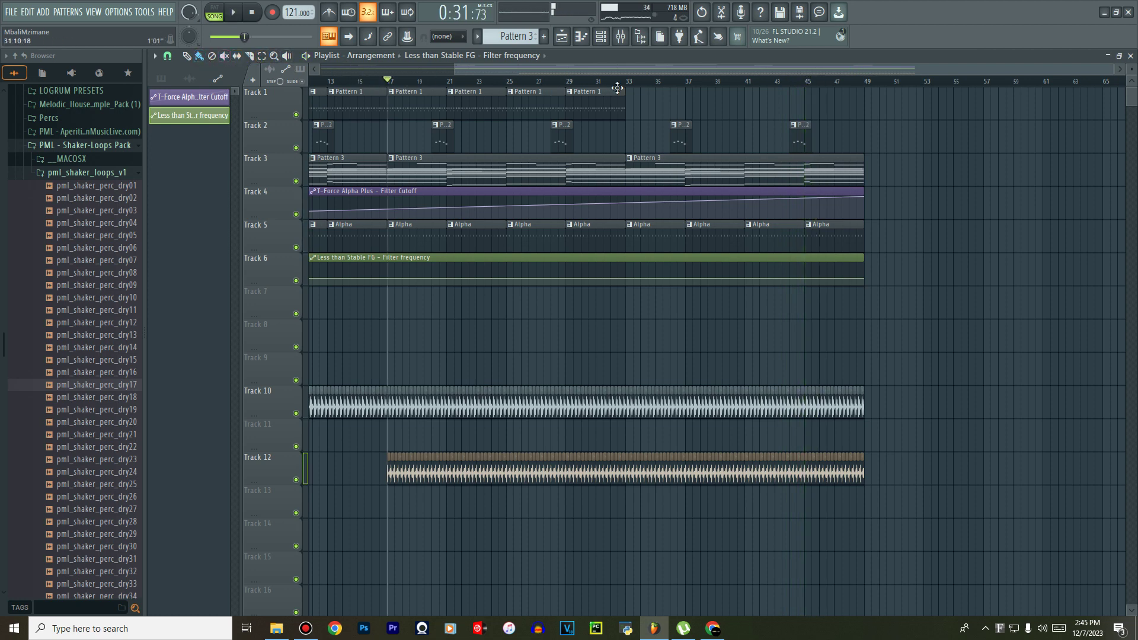
drag(632, 89, 873, 89)
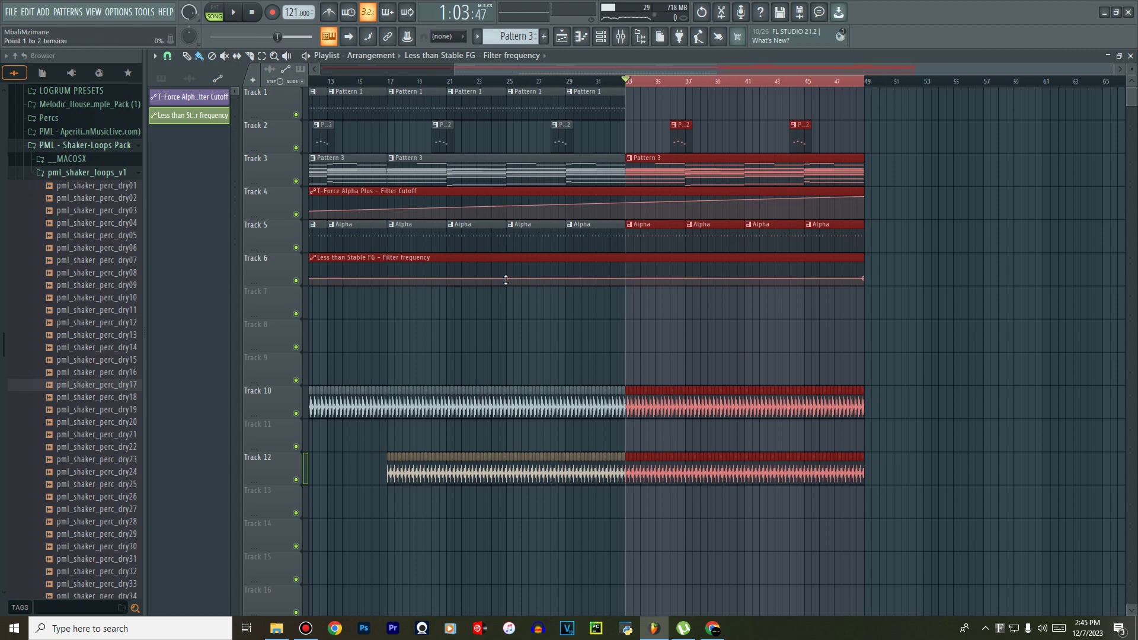
click(416, 325)
drag(478, 338, 480, 330)
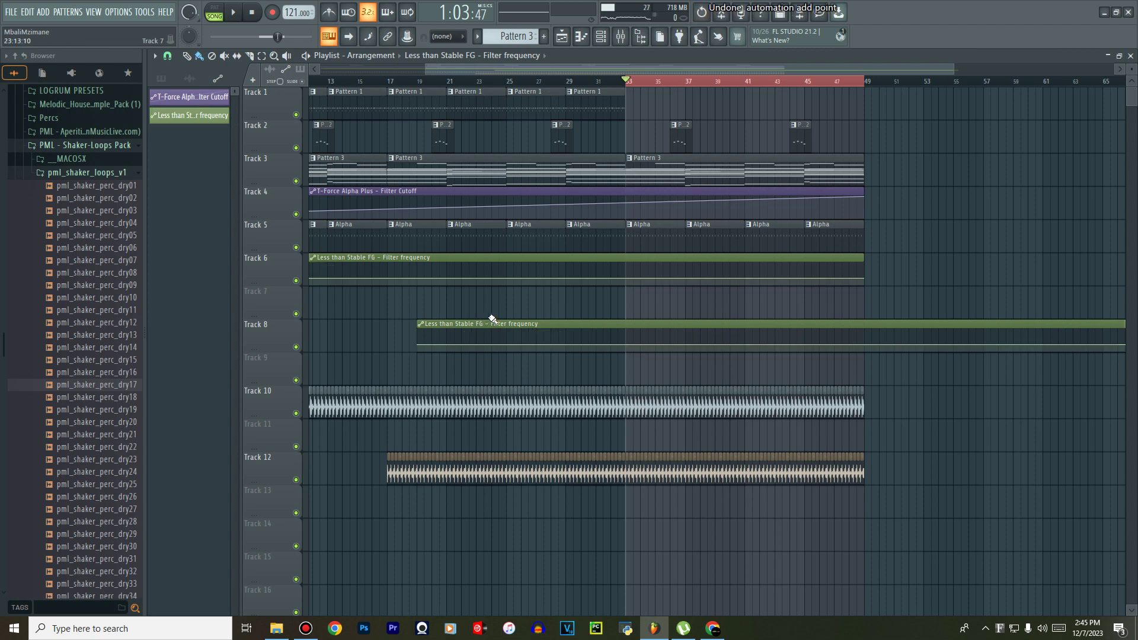
right_click(491, 321)
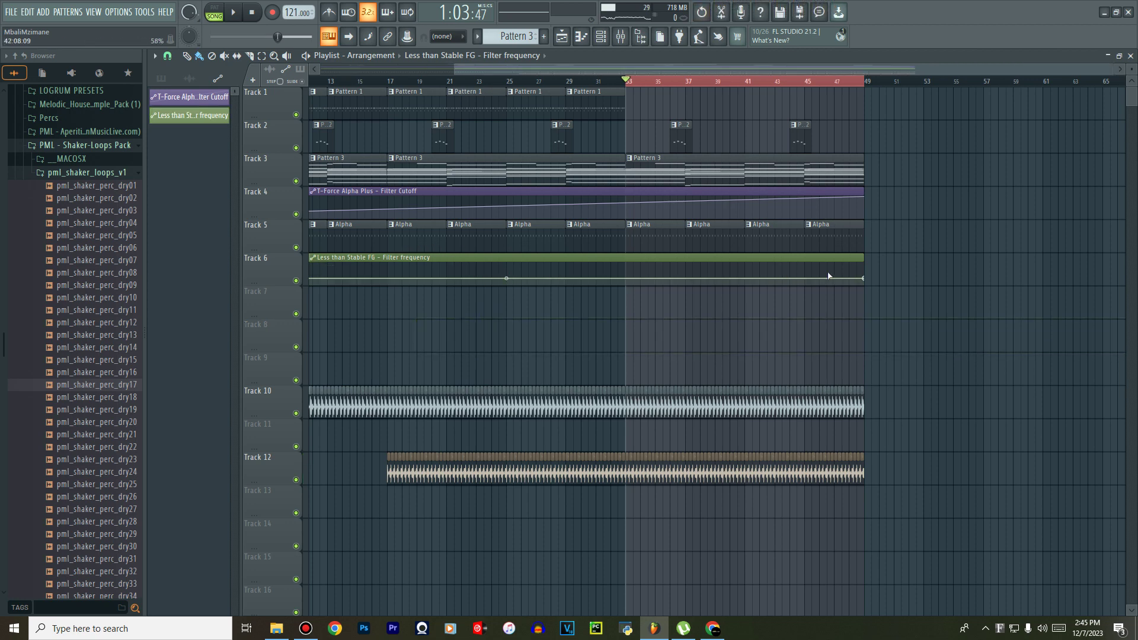
Open the options of the end point at bar 49 in Track 6's filter frequency automation.
right_click(864, 279)
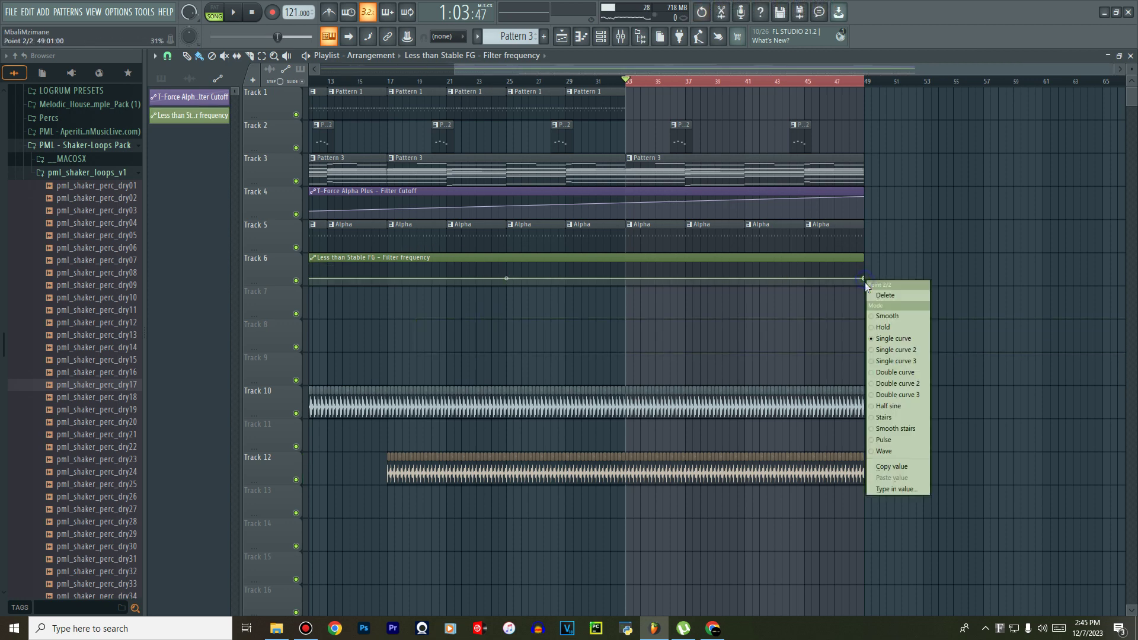
Hold the Less than Stable FG filter frequency automation at the copied 31% until bar 25, with a rise to 100% at its end.
click(890, 467)
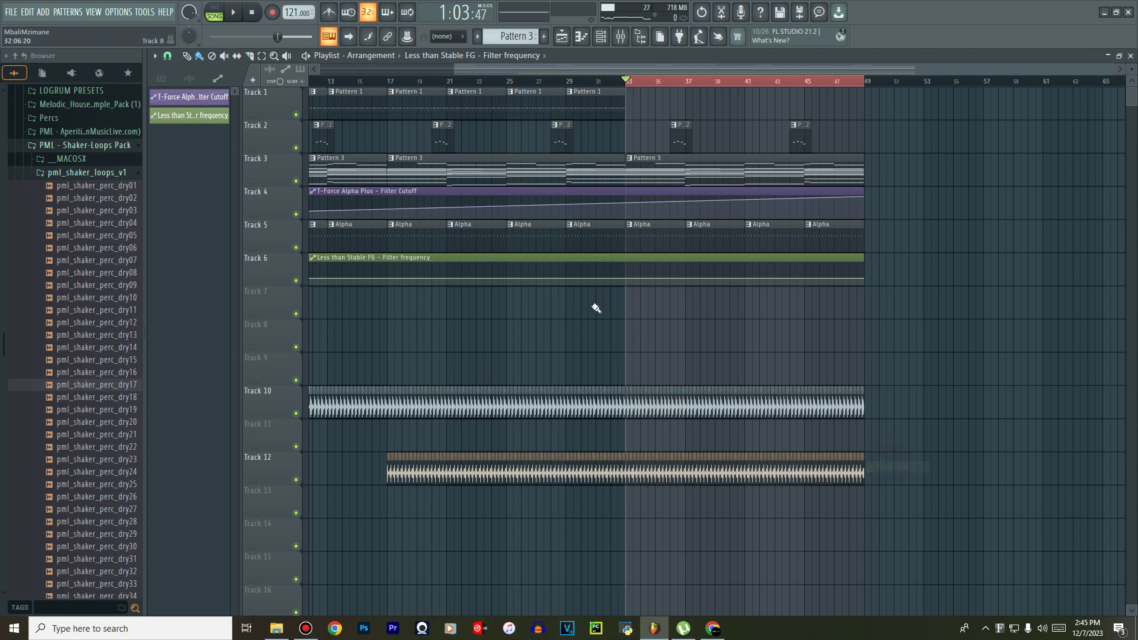
right_click(508, 274)
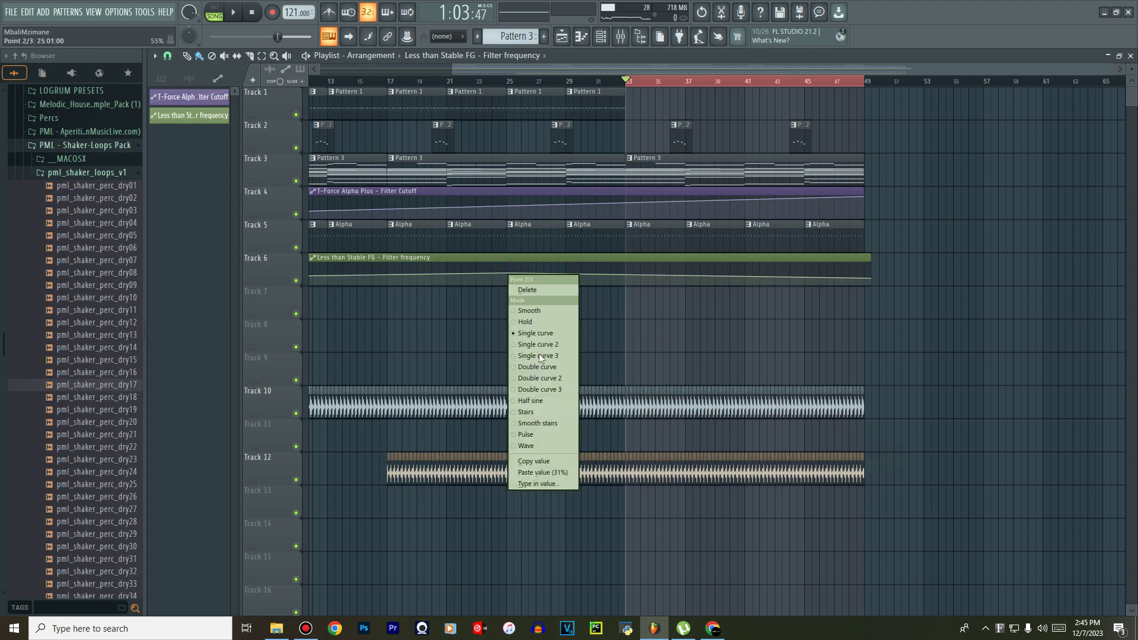
click(546, 471)
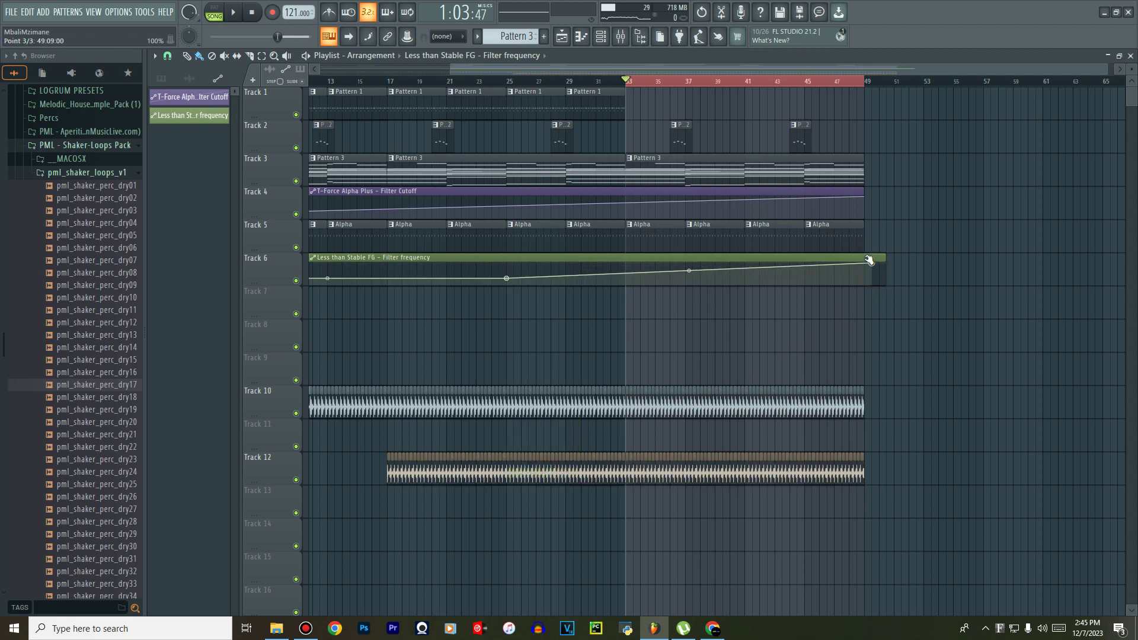
Play the song and move the bars 33–49 section of the shaker loops on Tracks 10 and 12 to start at bar 49.
key(space)
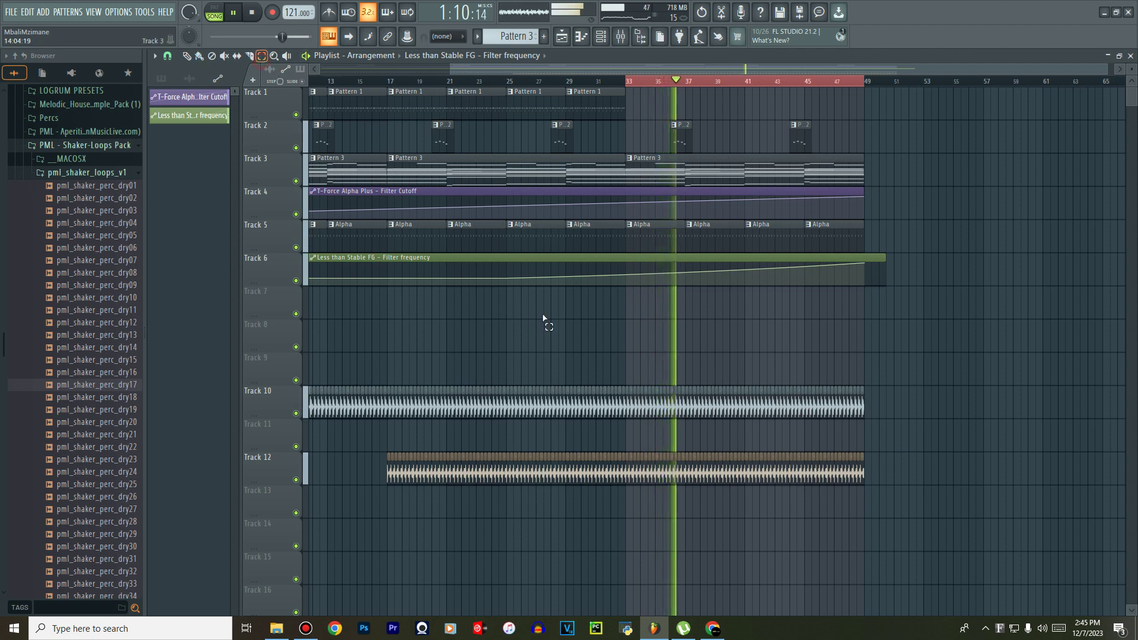
drag(908, 354, 626, 488)
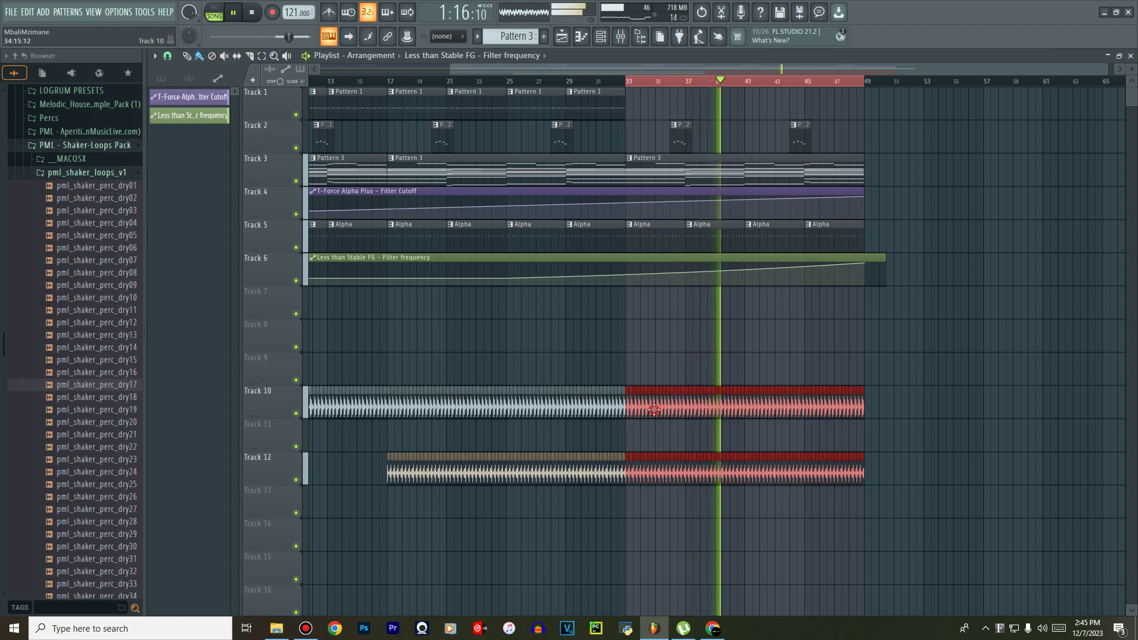
drag(654, 410, 892, 421)
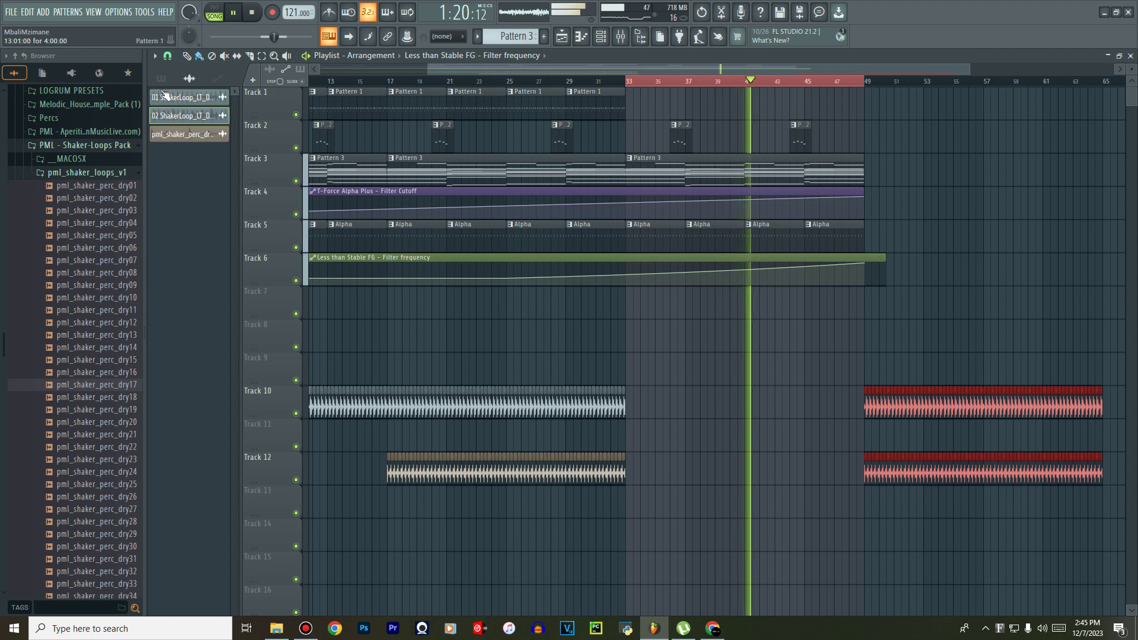
Lower the Less than Stable FG mixer volume to -6.5 dB and trim its filter automation clip to end at bar 49.
click(80, 173)
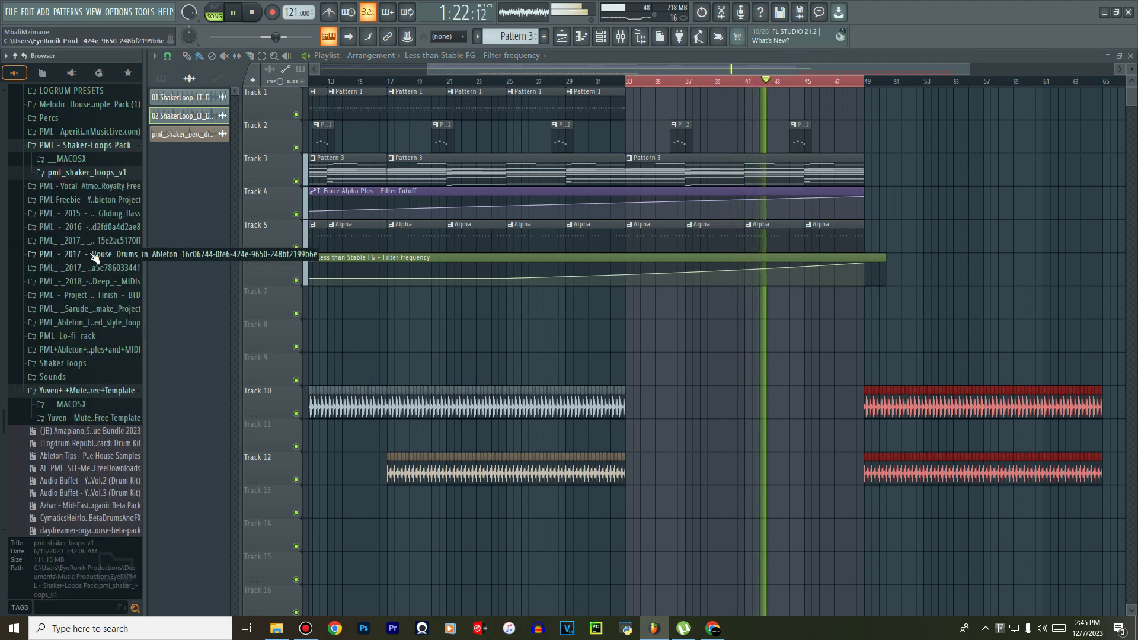
click(622, 37)
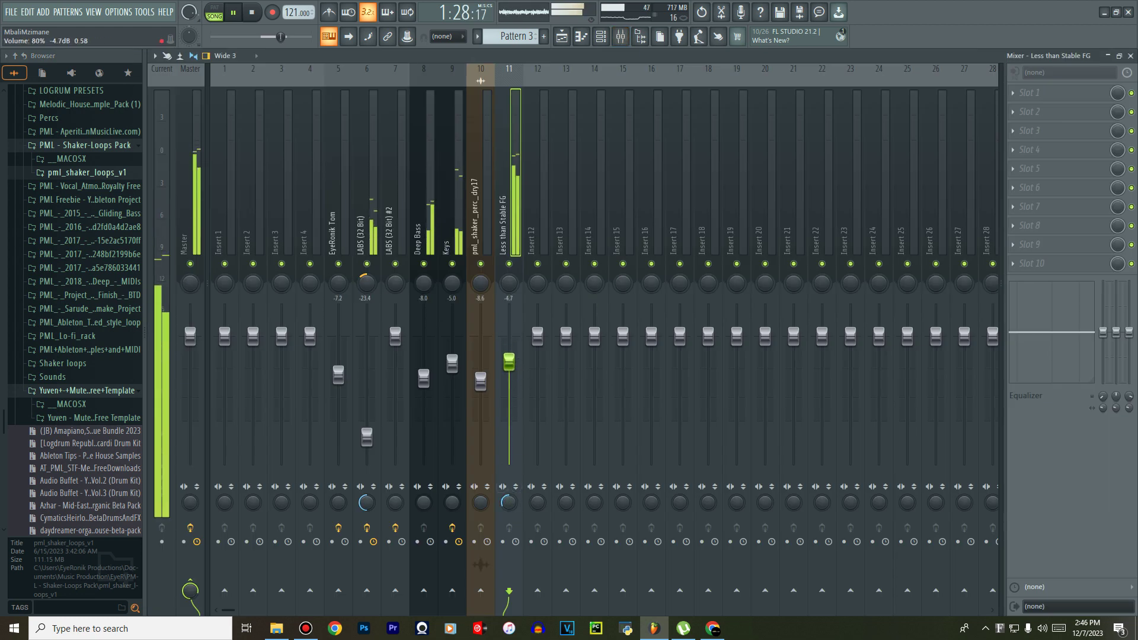
click(599, 38)
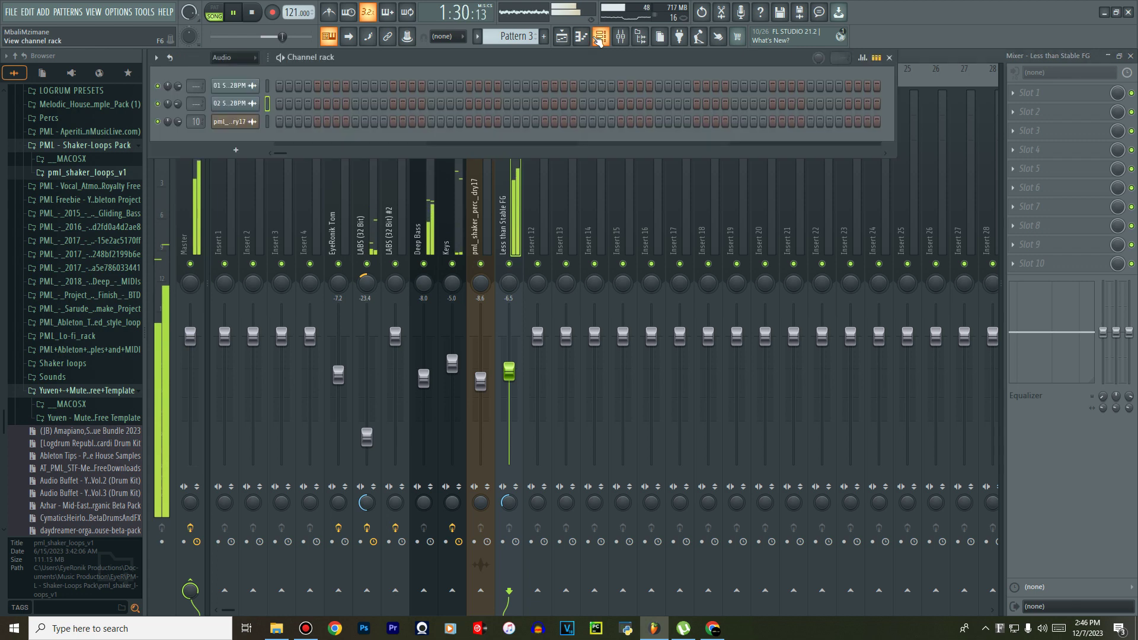
click(562, 37)
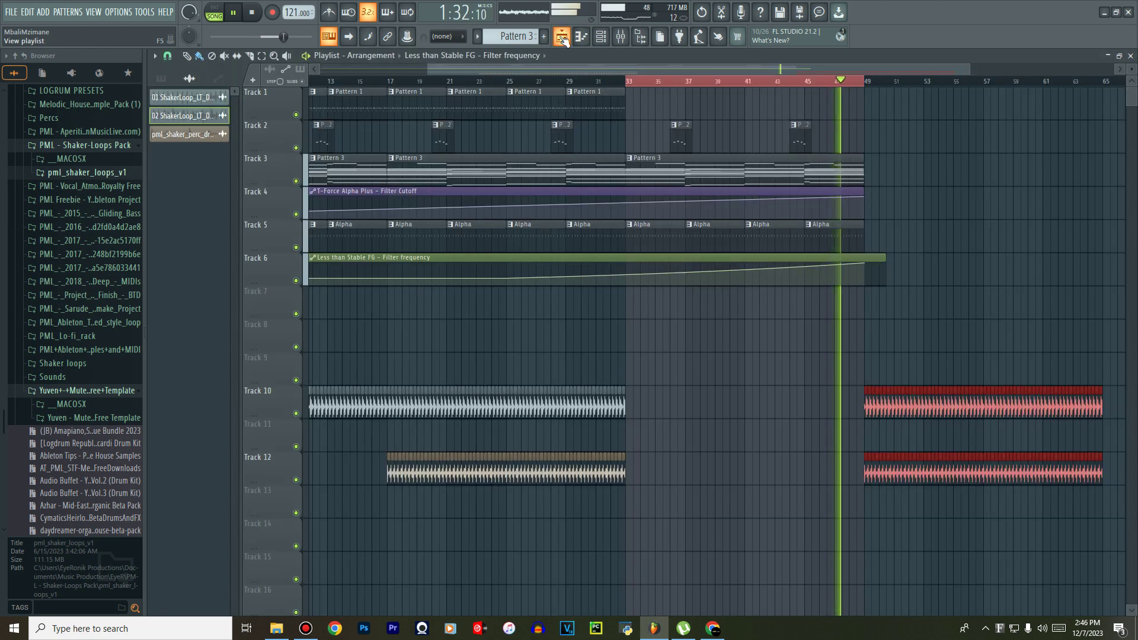
drag(893, 260, 864, 249)
Open the Deep Bass instrument from Pattern 3 and lower its first filter cutoff to 70.
double_click(681, 171)
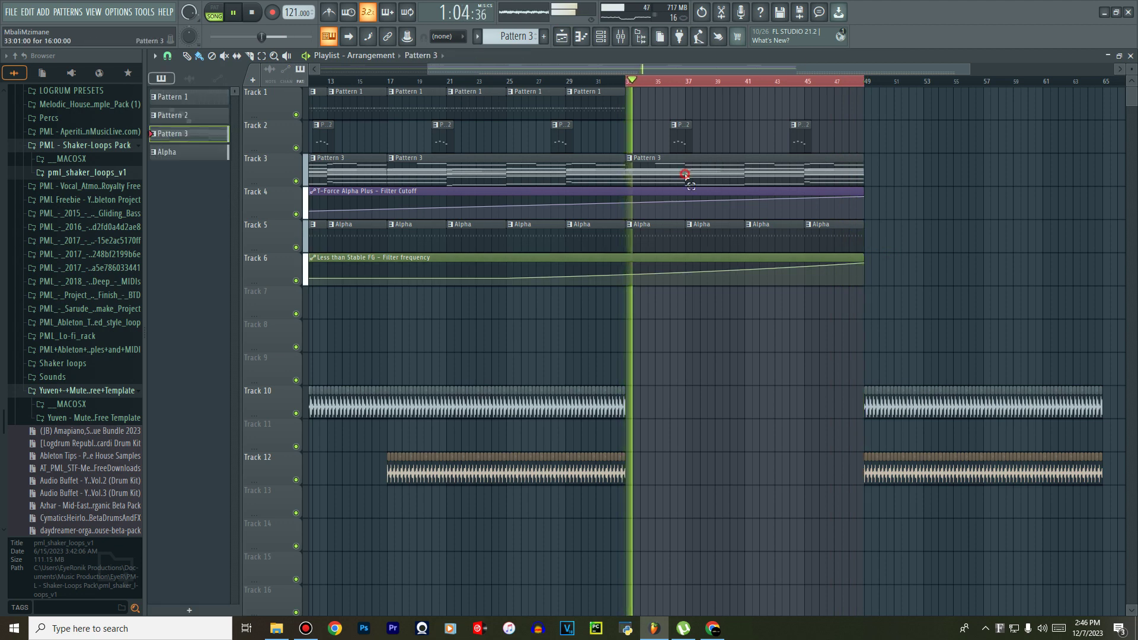
click(601, 37)
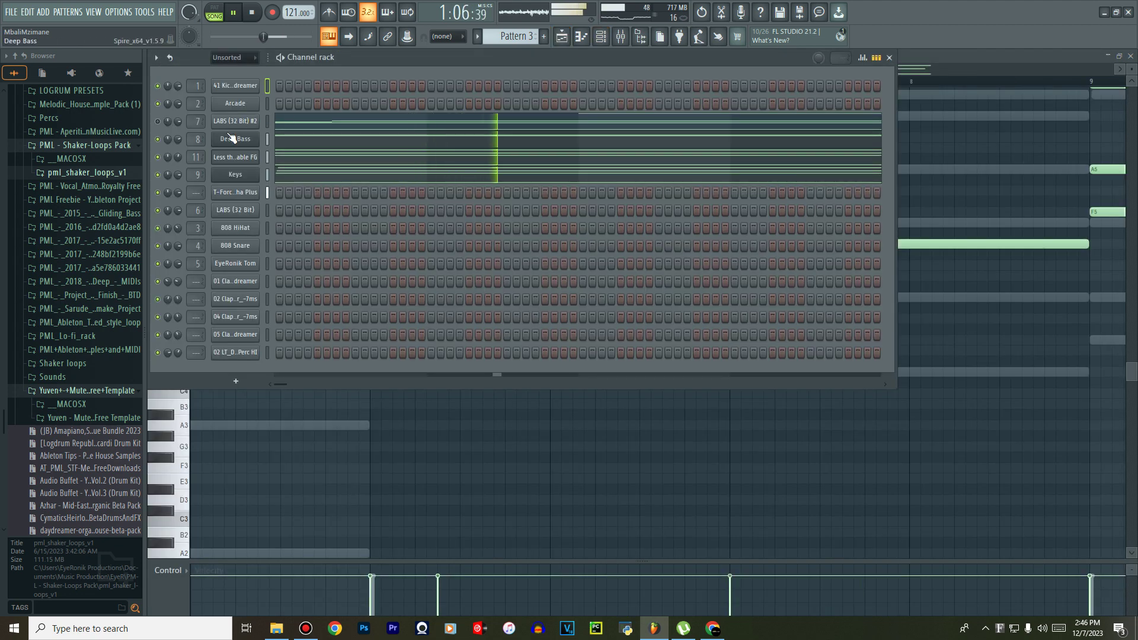
click(234, 139)
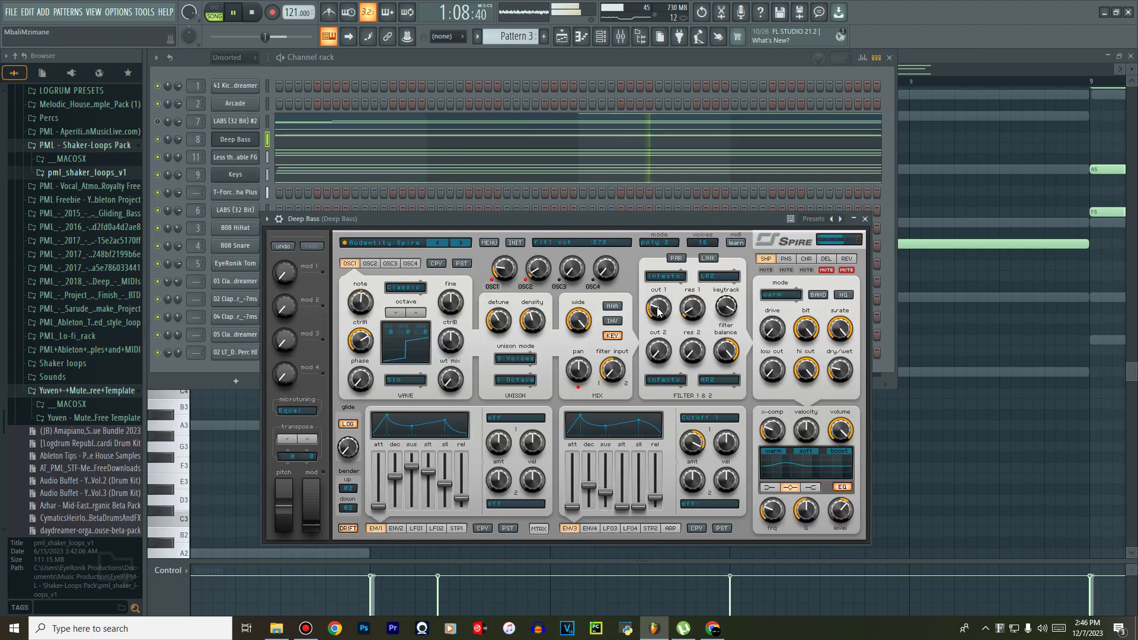
drag(660, 328, 660, 338)
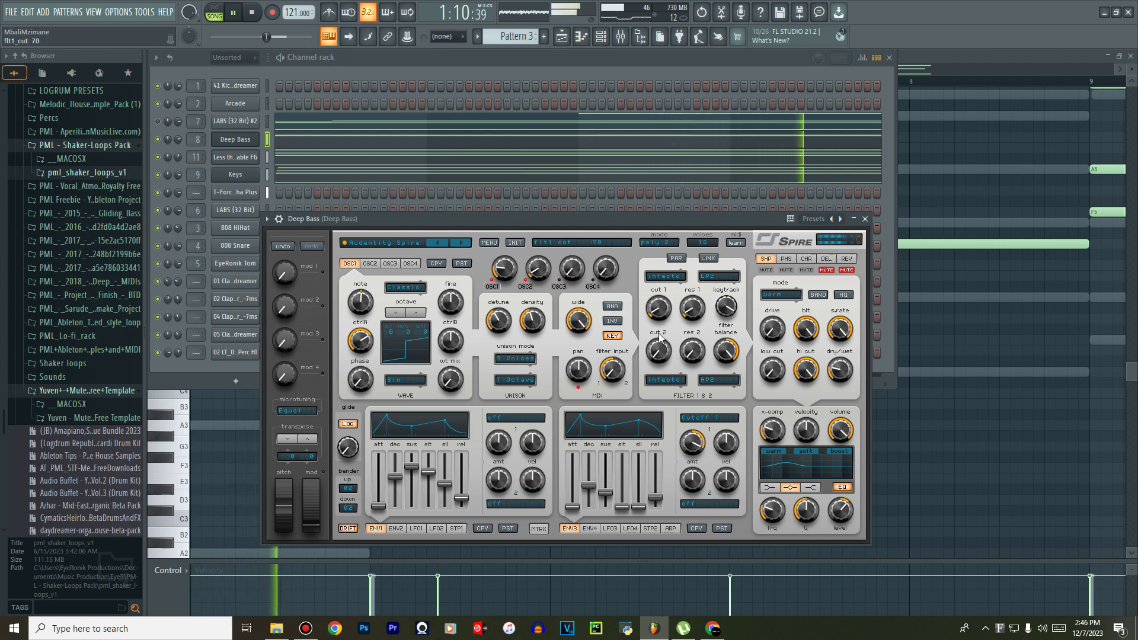
Create an automation clip for the last tweaked parameter, the Deep Bass filter 1 cutoff.
click(121, 13)
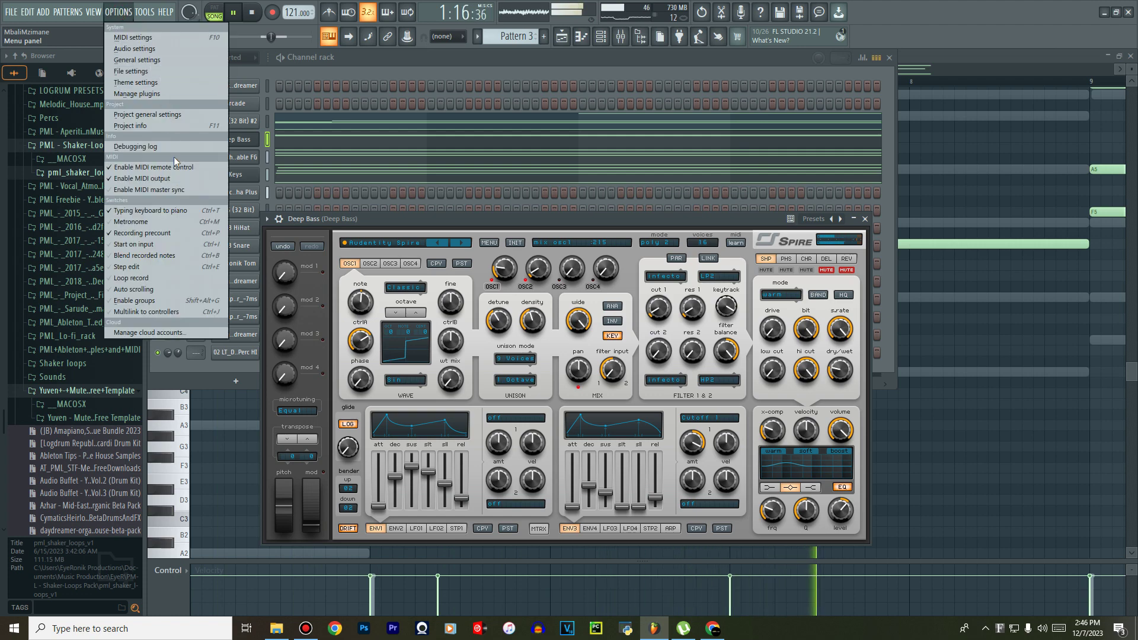
click(145, 11)
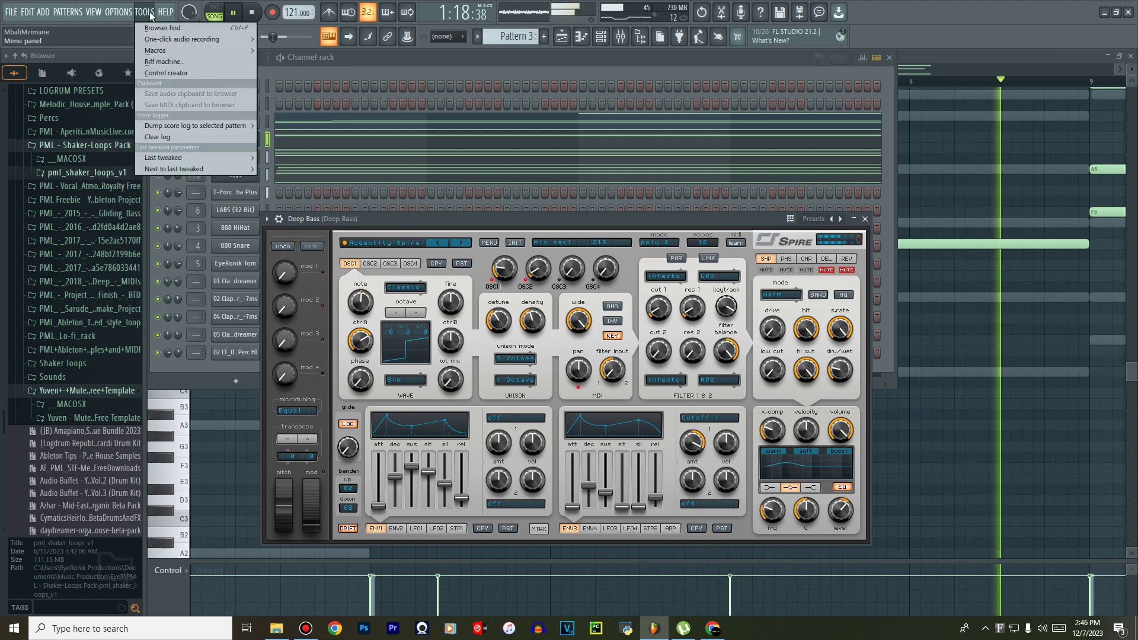
mouse_move(213, 157)
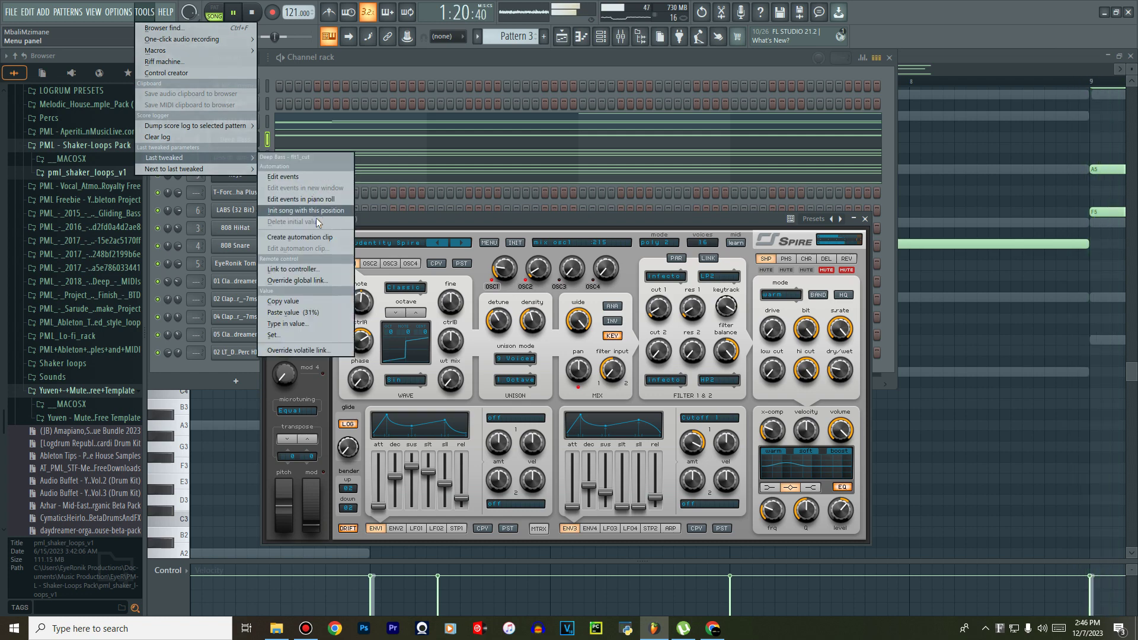
click(300, 237)
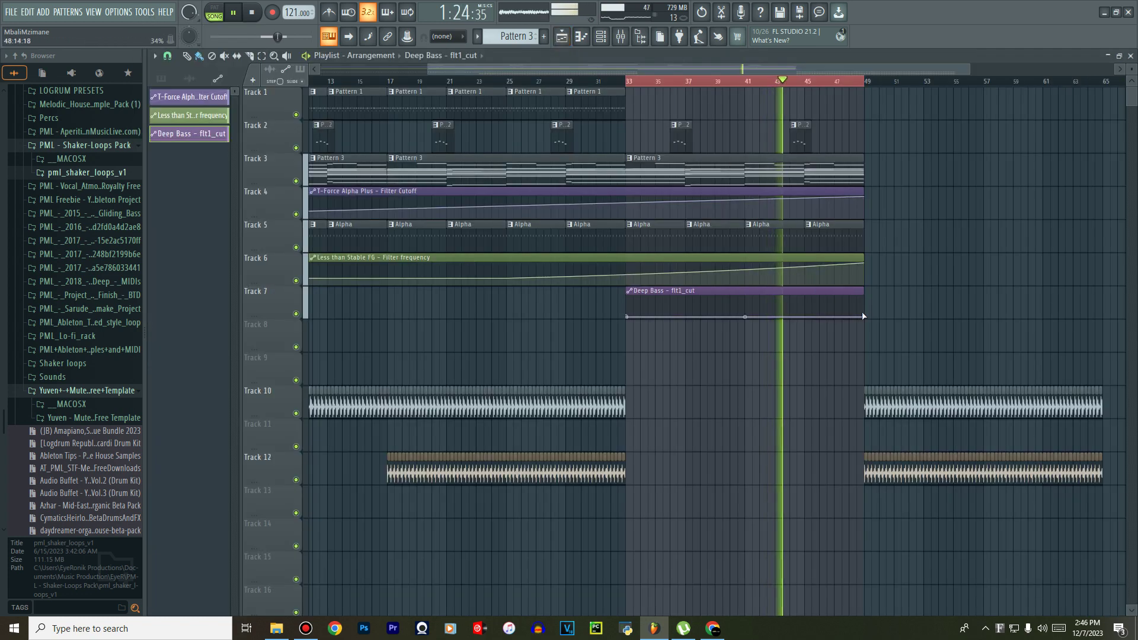
Copy the start point's value in the Deep Bass cutoff clip, move the clip to bar 1 and lengthen it to 45 bars.
right_click(630, 317)
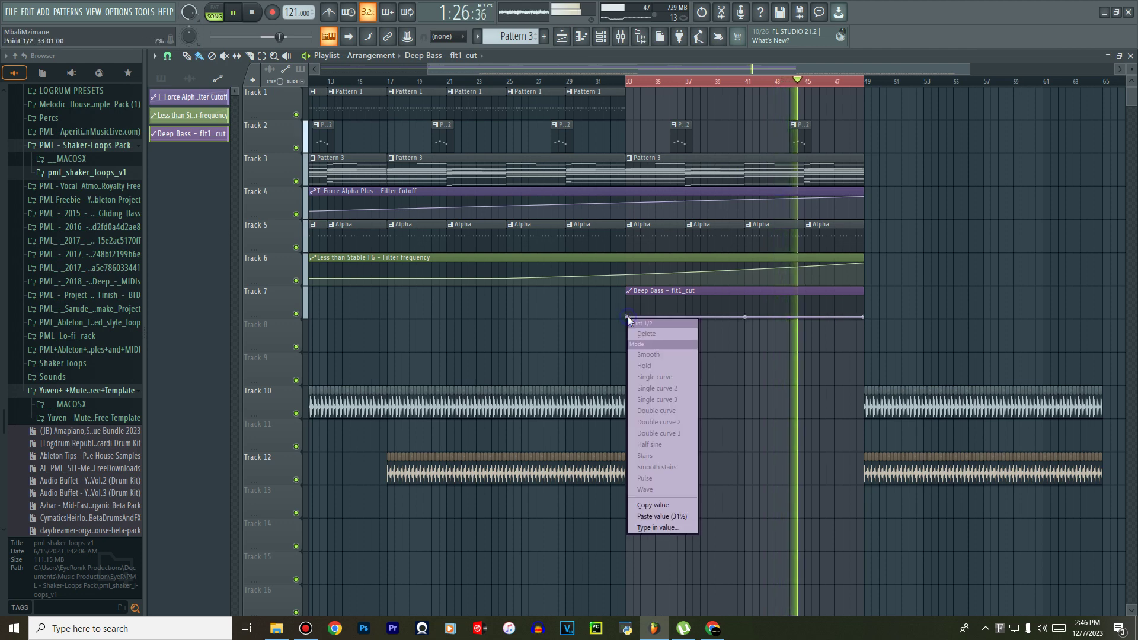
click(657, 505)
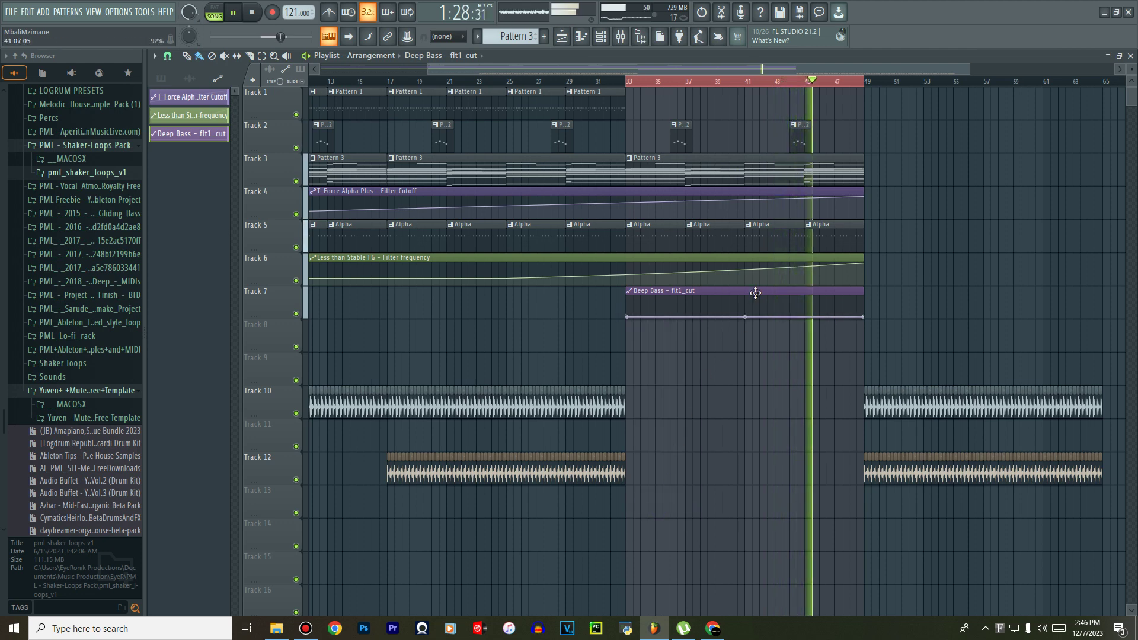
drag(750, 293, 230, 279)
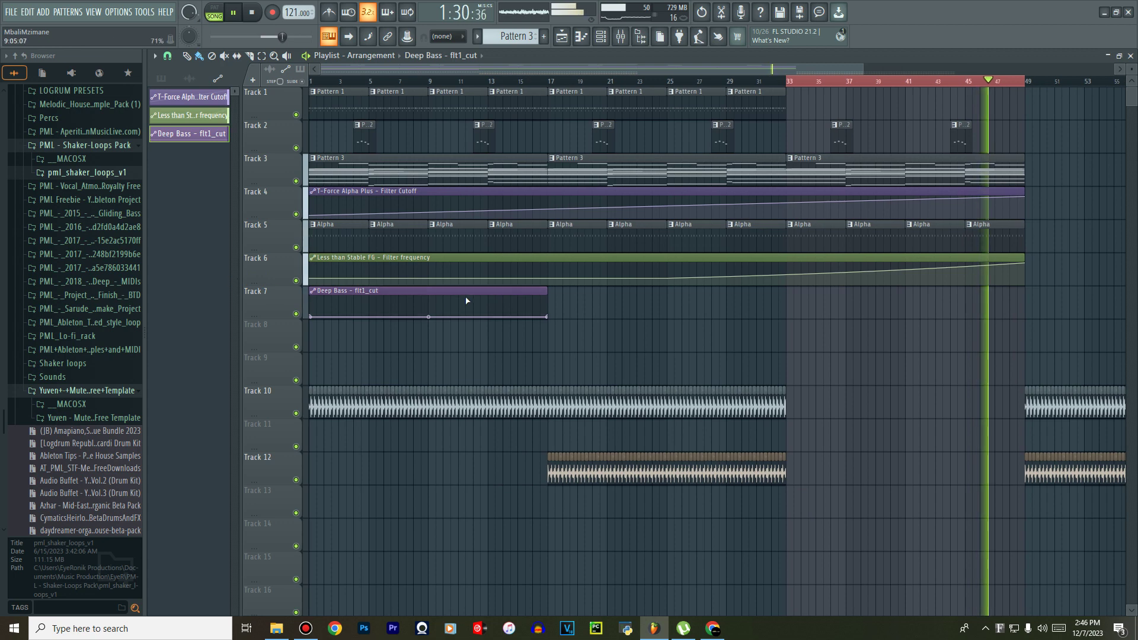
drag(546, 296, 794, 299)
drag(893, 302, 980, 300)
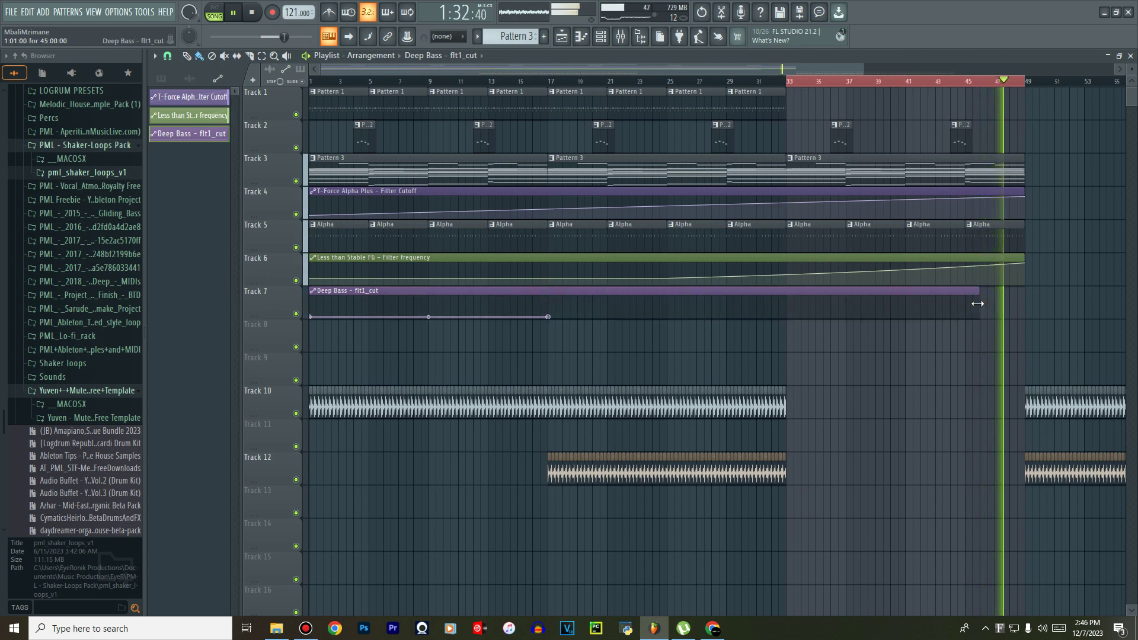
Hold the Deep Bass cutoff automation at the copied 7% until bar 33, and extend it to bar 49 with a rising curve.
drag(549, 319, 787, 318)
right_click(788, 317)
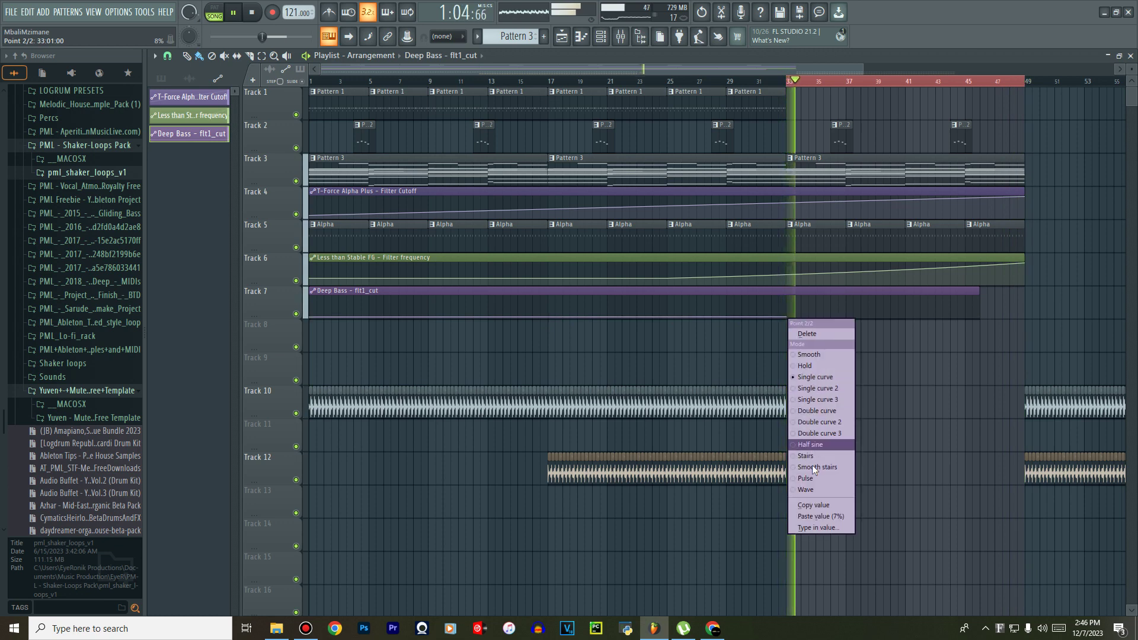
click(813, 516)
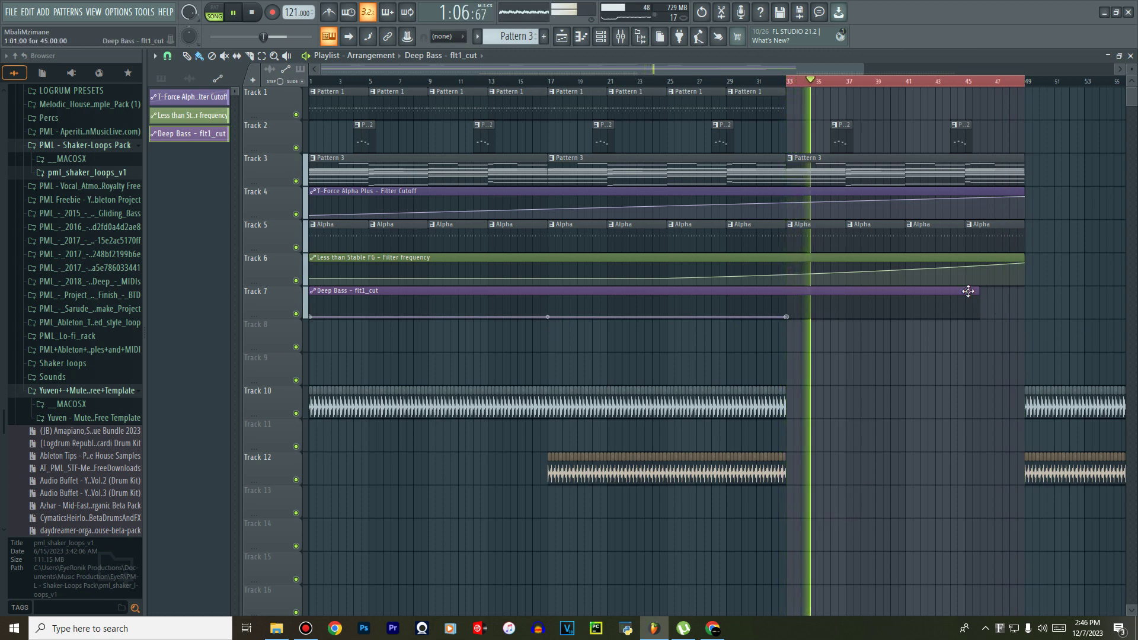
drag(981, 291, 1025, 296)
right_click(1021, 296)
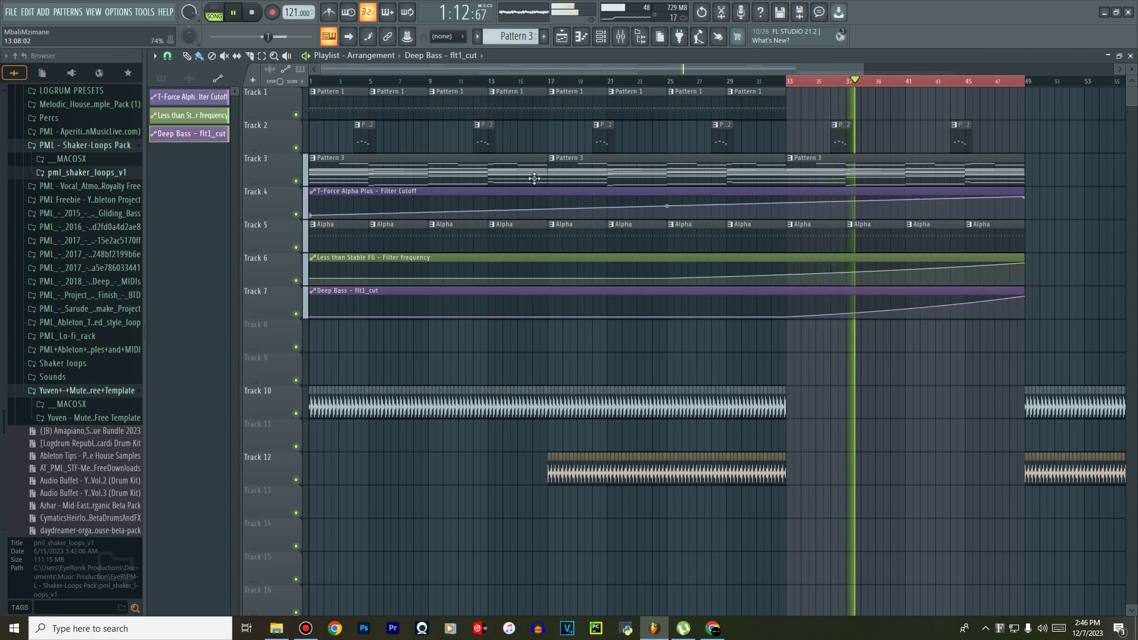
Show the Unsorted channels in the channel rack and inspect the Keys instrument's plugin.
key(F6)
click(245, 58)
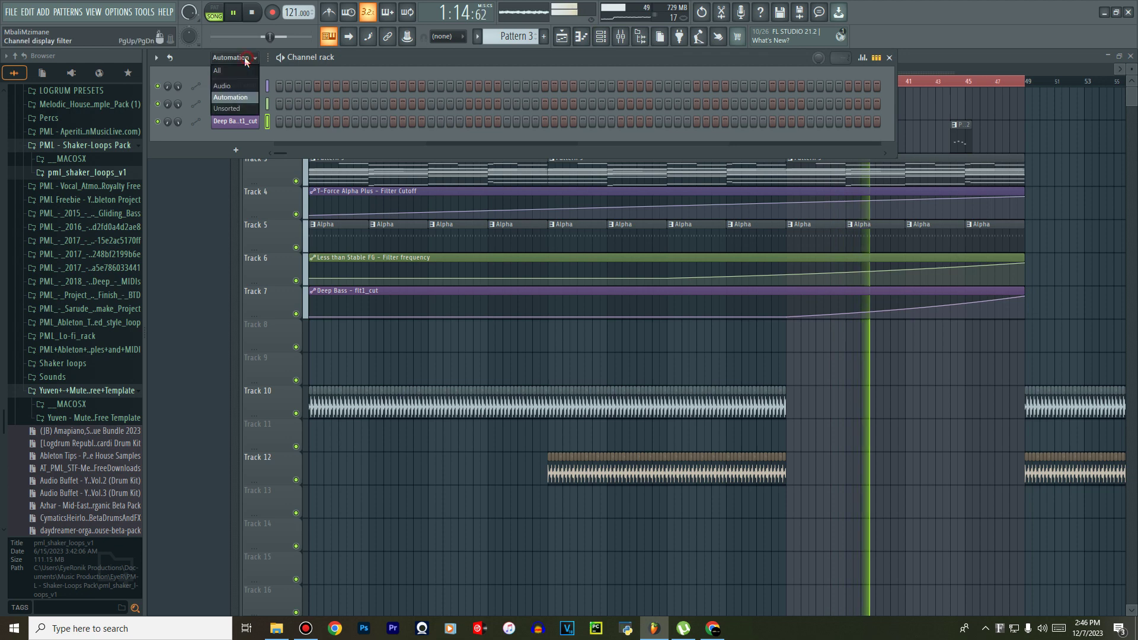
click(228, 108)
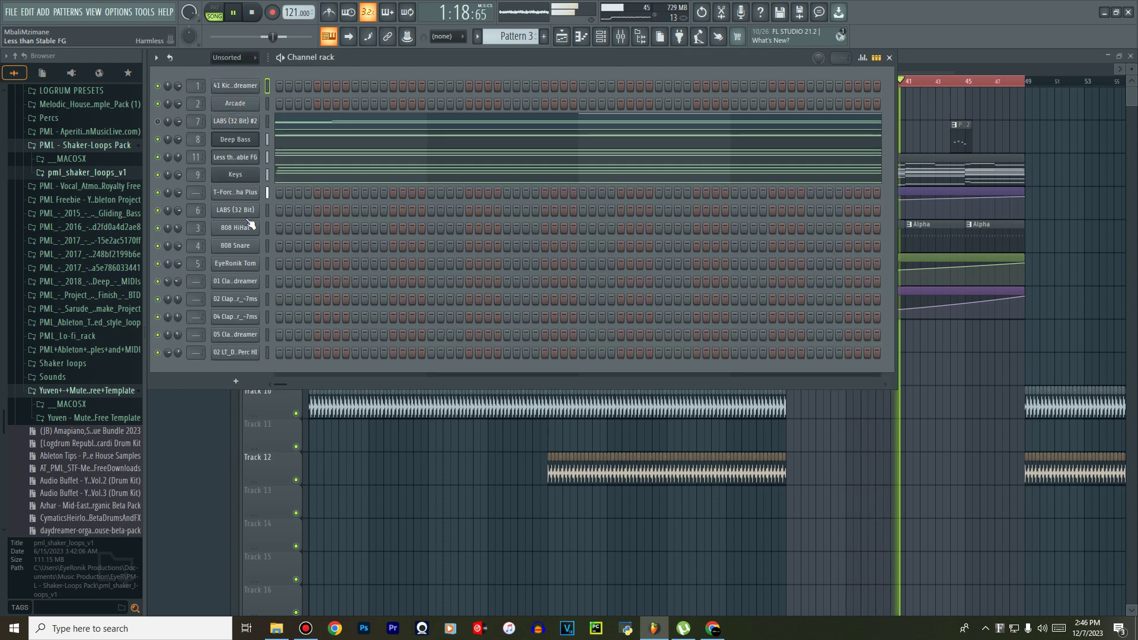
click(240, 174)
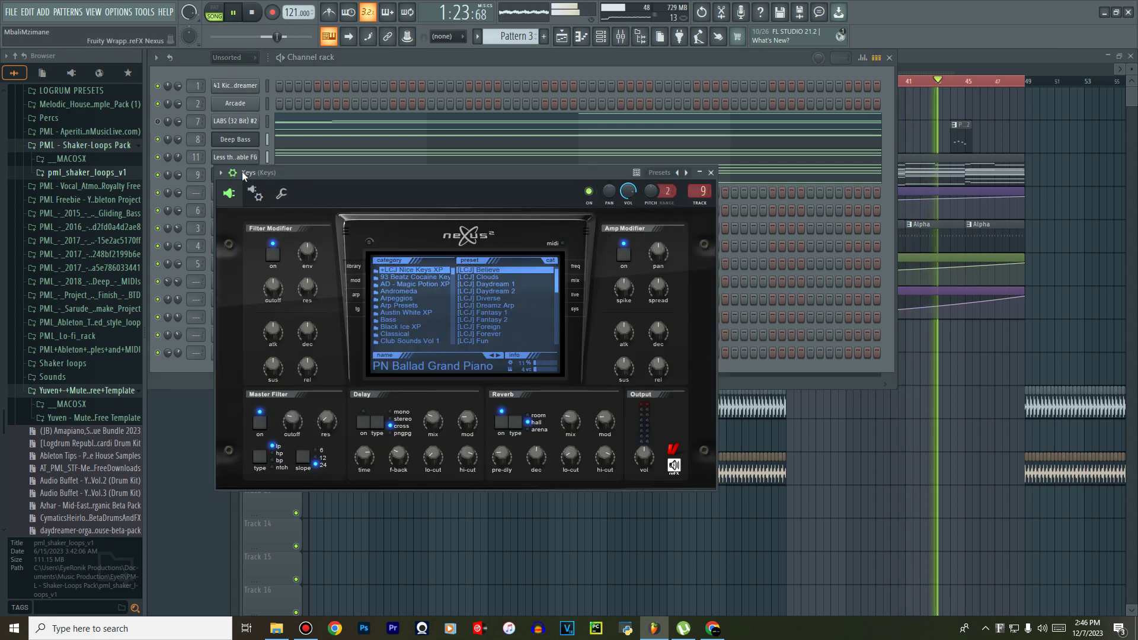
click(711, 173)
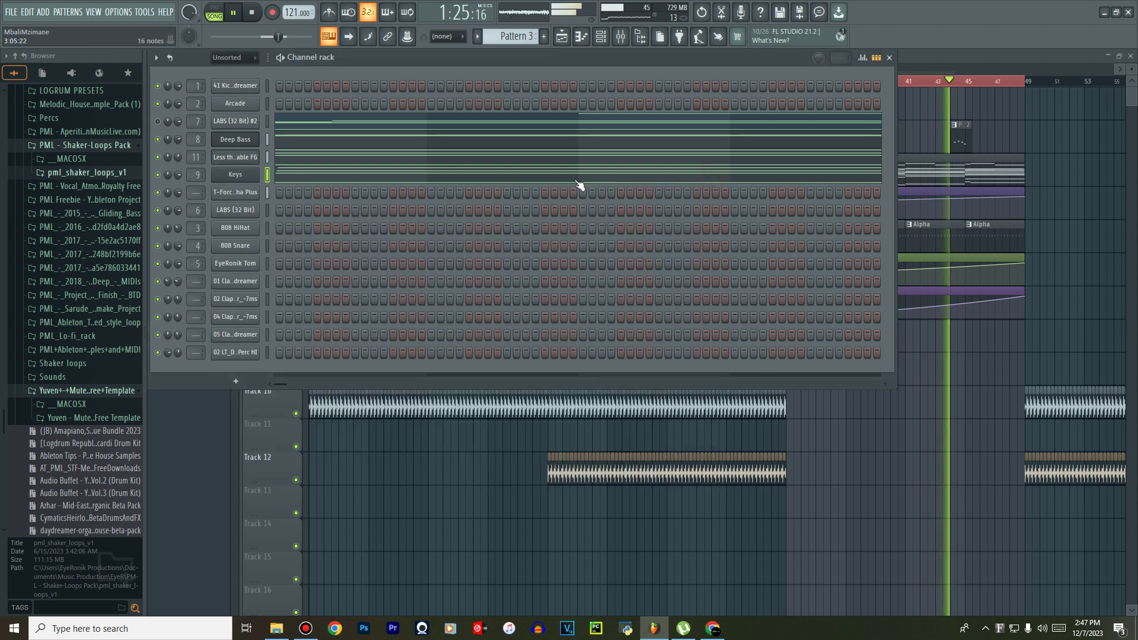
Examine the Keys notes across all of Pattern 3 in the piano roll and audition them in pattern mode.
click(298, 174)
scroll(434, 192, up, 5)
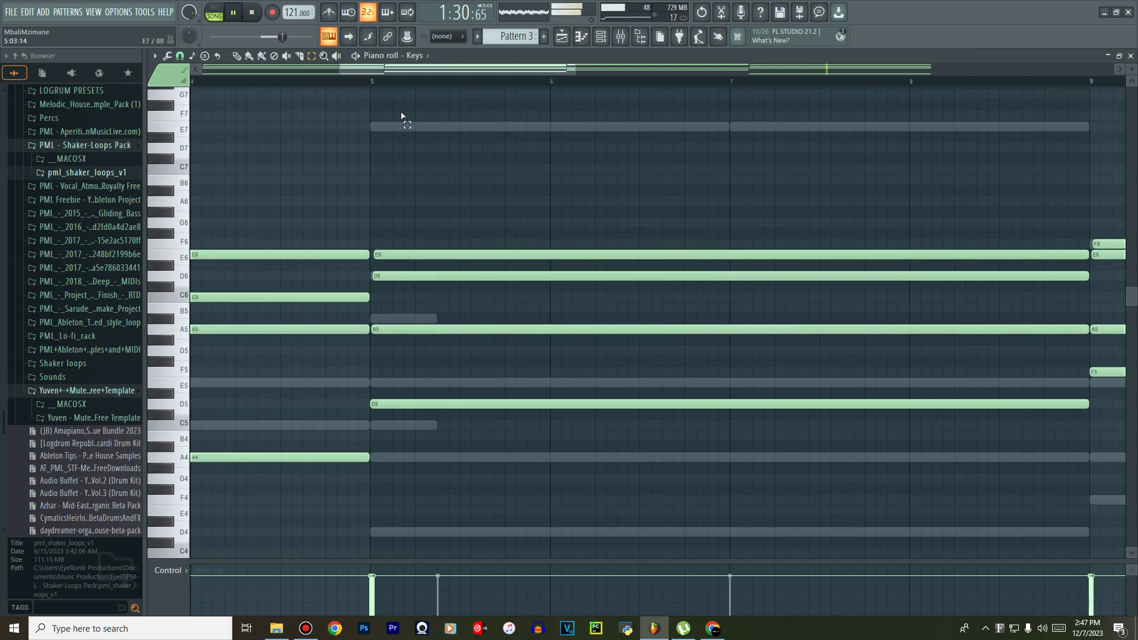
scroll(401, 84, down, 5)
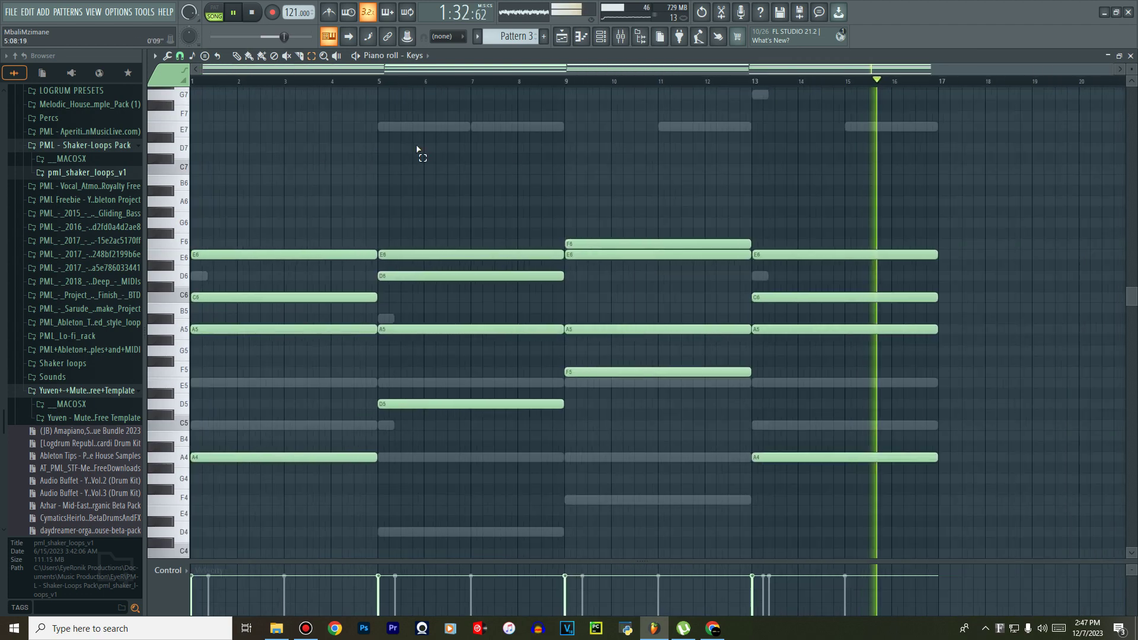
scroll(421, 237, down, 1)
scroll(424, 273, down, 3)
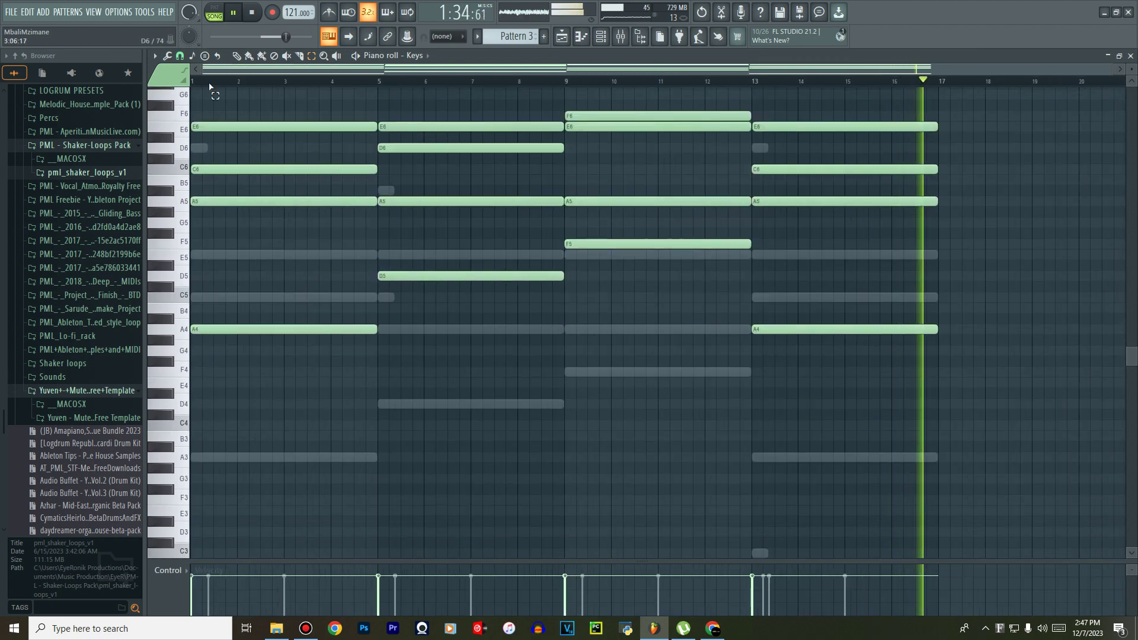
click(220, 10)
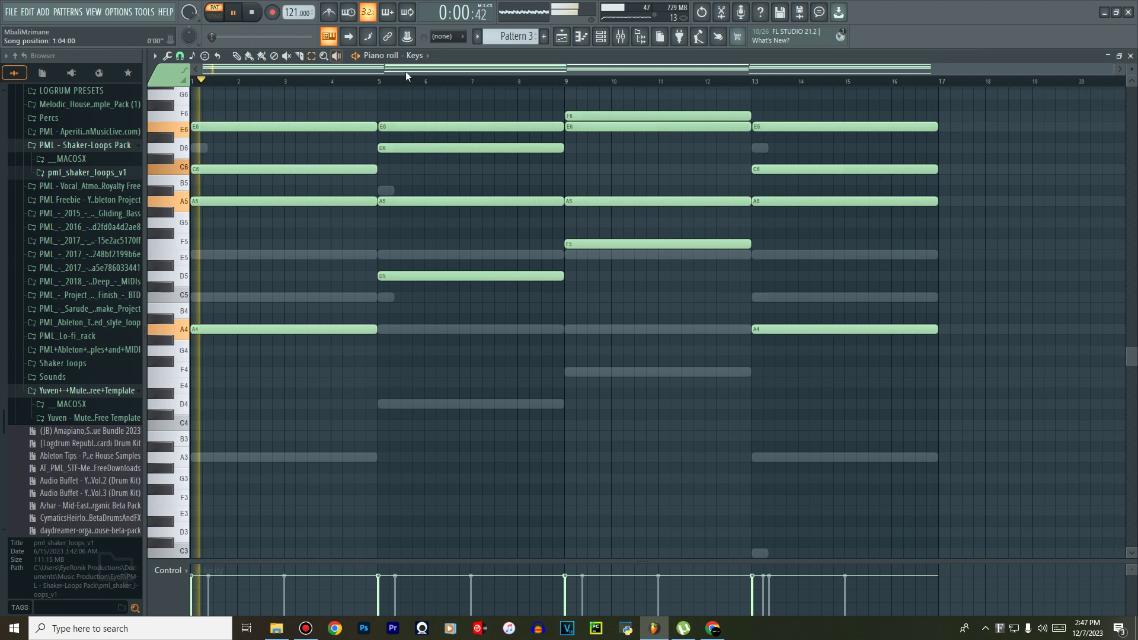
Cut the Keys channel's notes out of Pattern 3 and paste them into a new pattern named Keys.
click(601, 36)
right_click(421, 170)
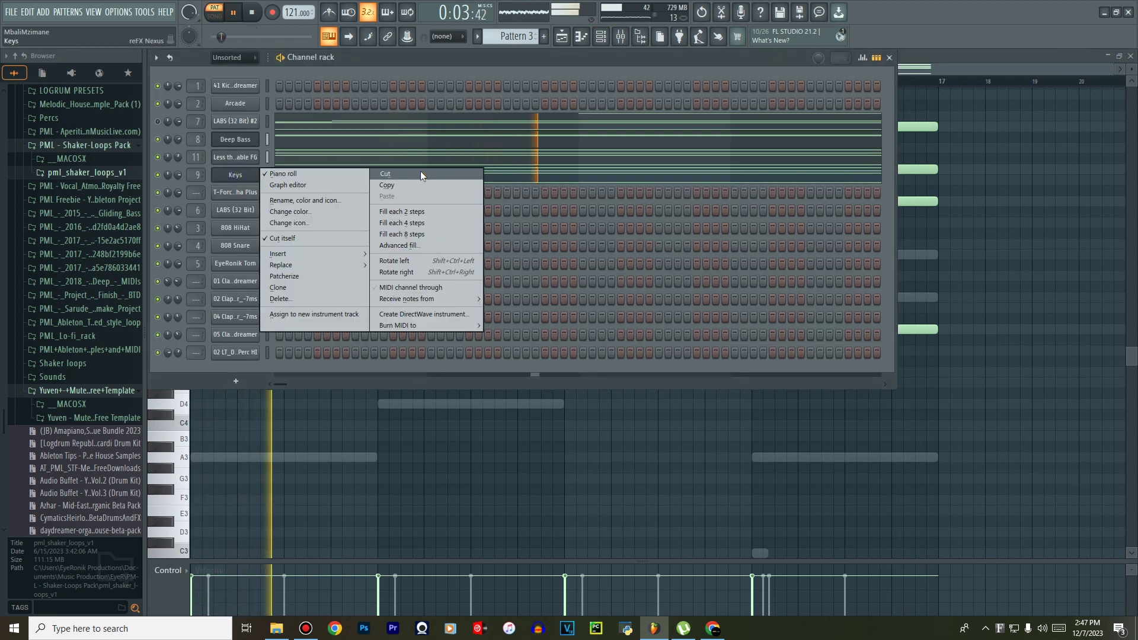
click(421, 173)
click(544, 36)
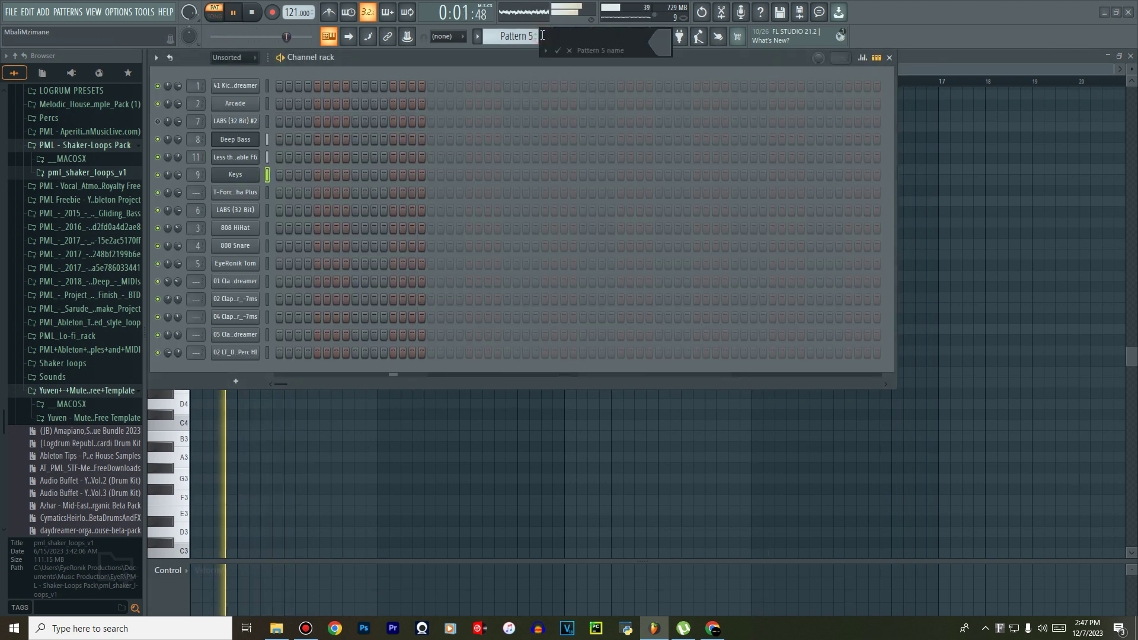
text(Keys)
key(Return)
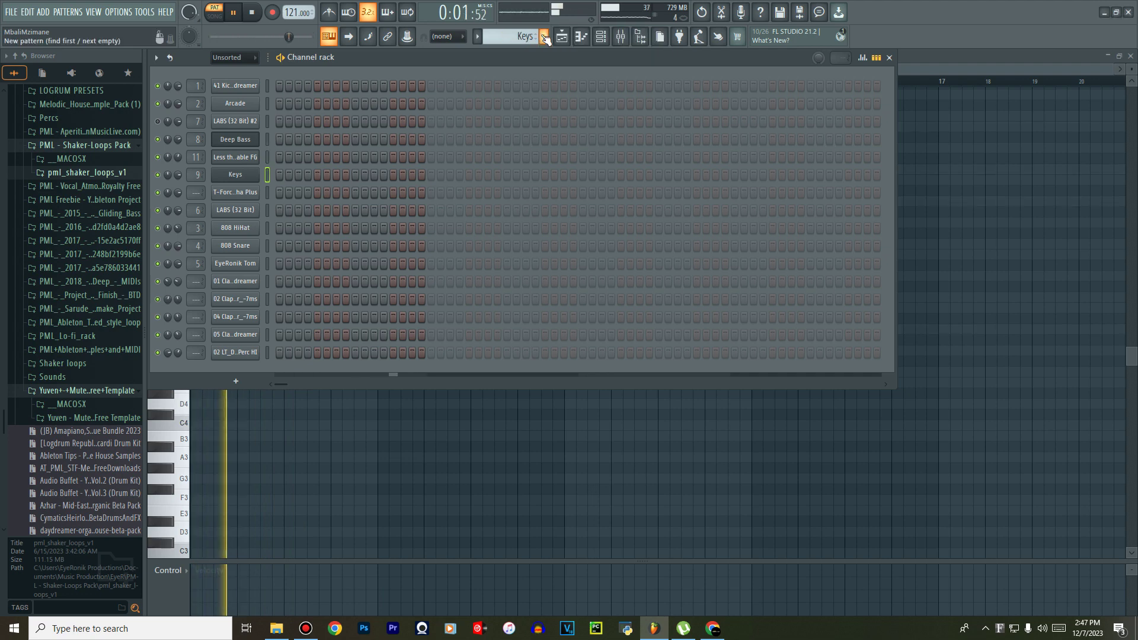
key(ctrl+v)
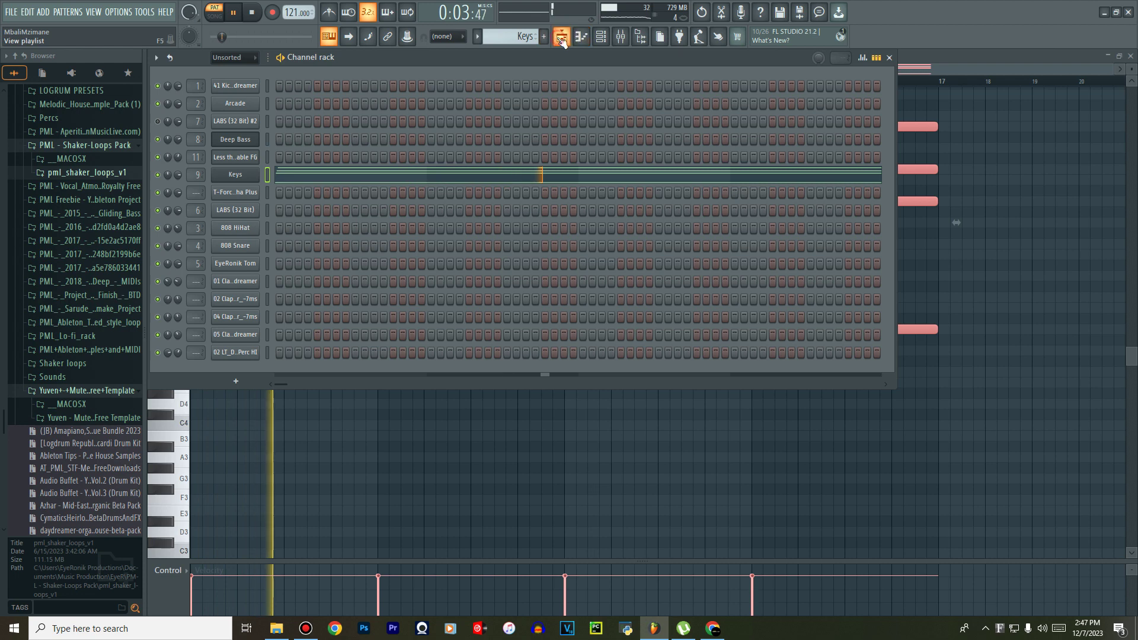
Stop playback and place the Keys pattern on Track 8 of the playlist, starting at bar 33.
click(562, 36)
key(space)
click(795, 343)
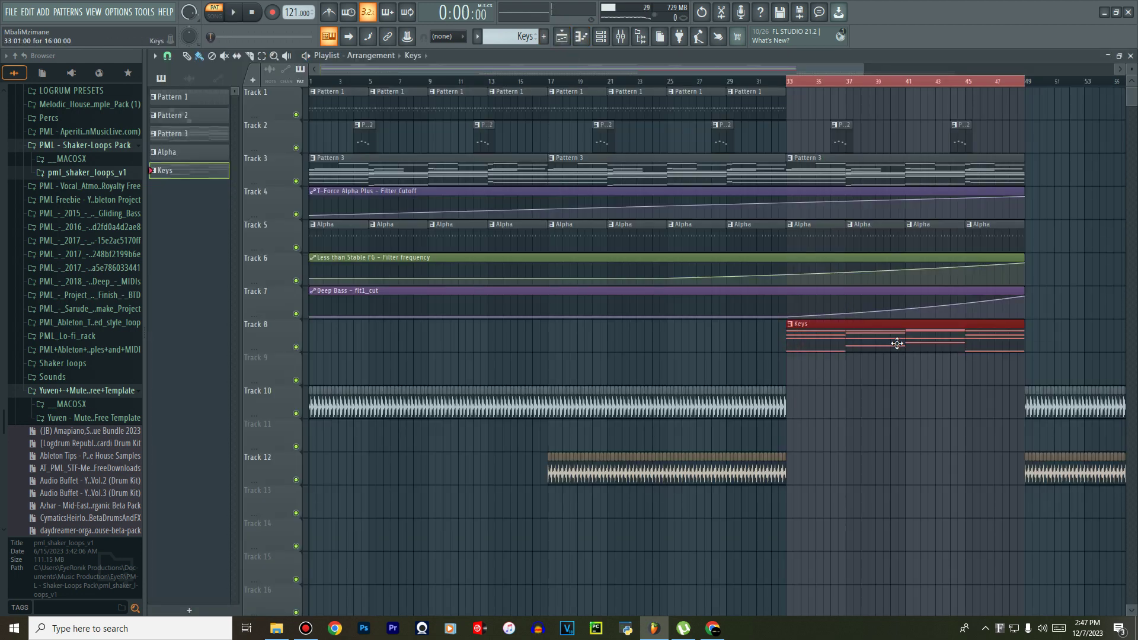
Insert a Keyzone Classic instrument channel directly above the Keys channel and close its plugin window.
click(619, 42)
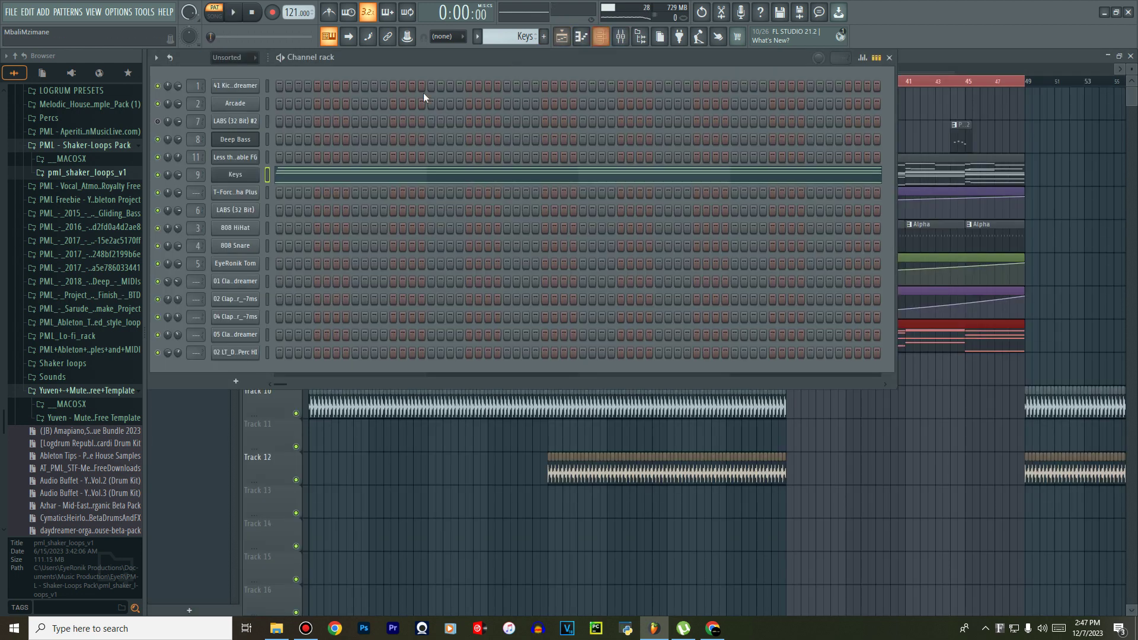
right_click(236, 175)
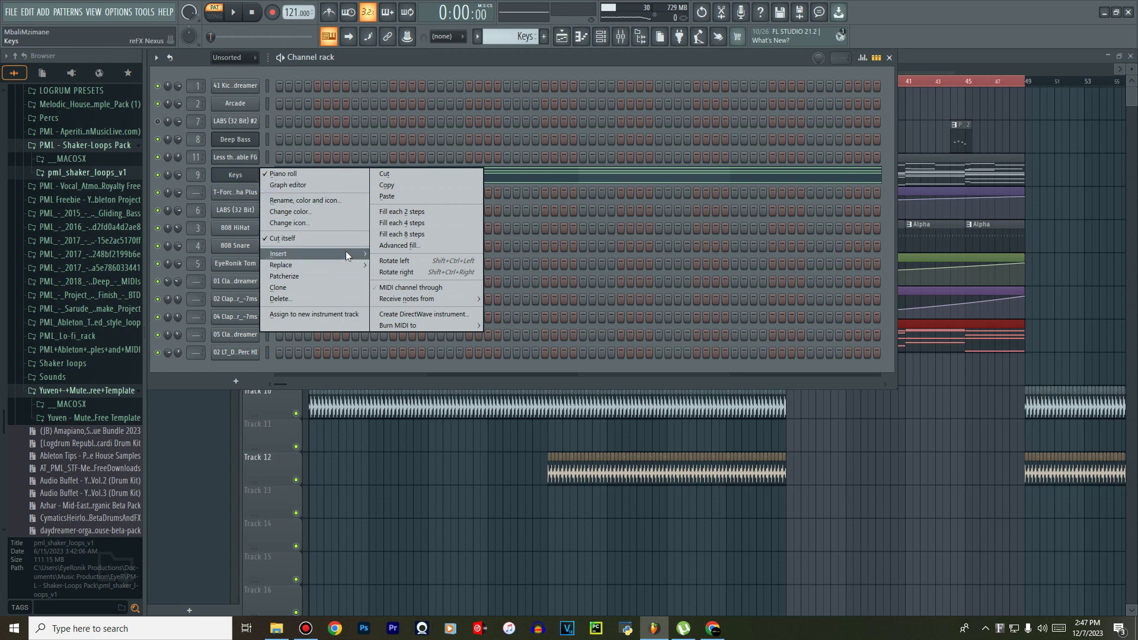
mouse_move(346, 252)
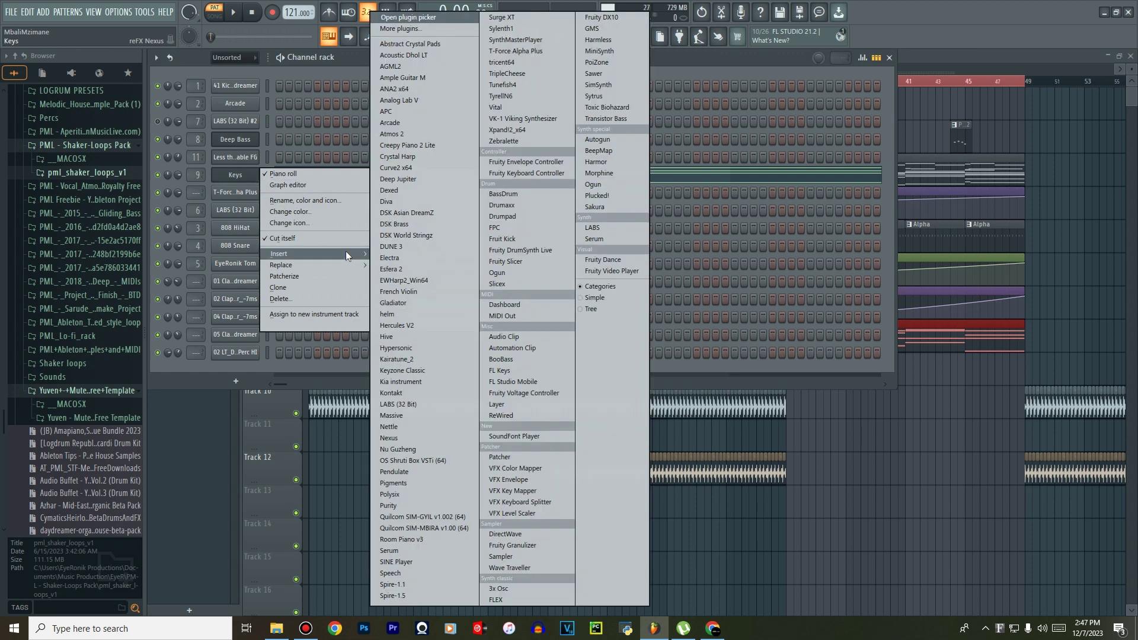
key(k)
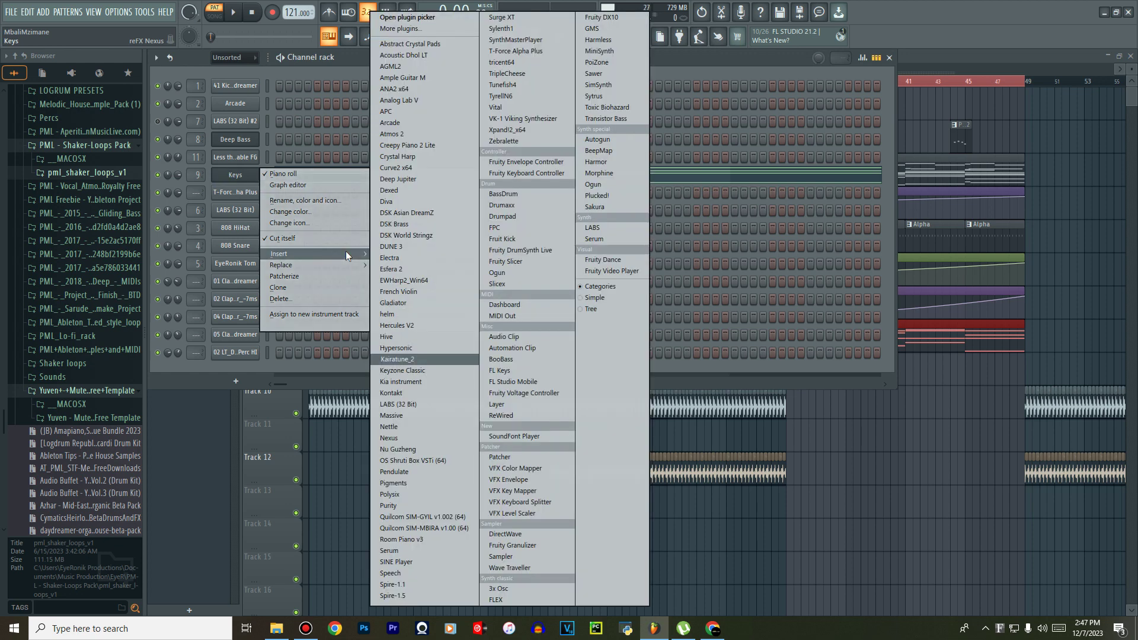
key(k)
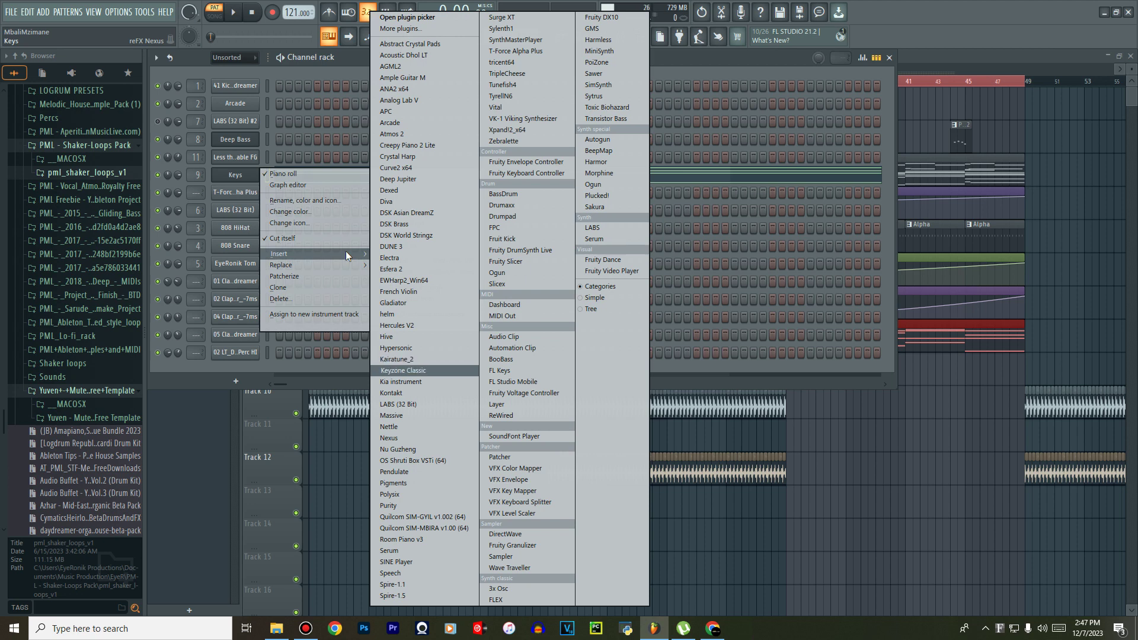
key(Return)
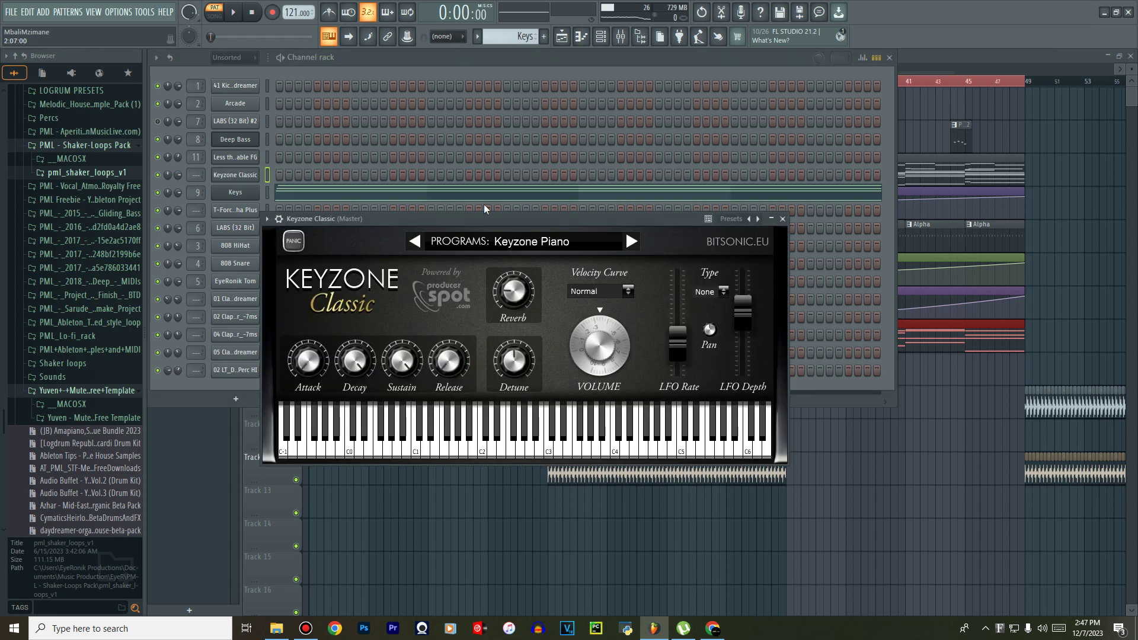
click(783, 219)
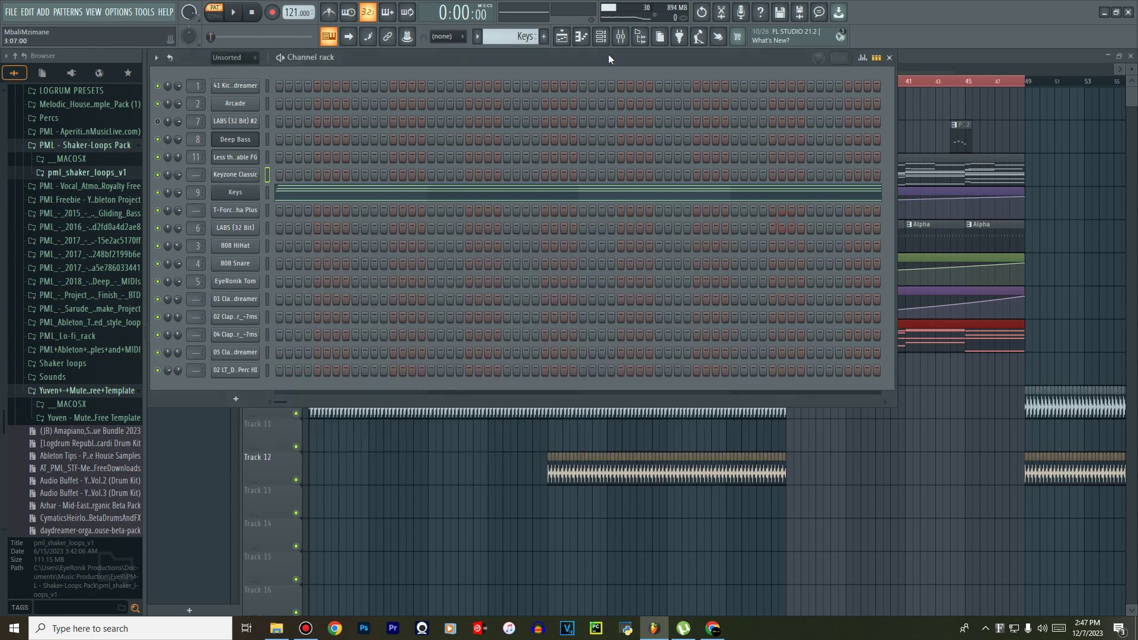
Create a new pattern named Keyzone and paste the copied chord notes into the Keyzone Classic channel.
click(545, 38)
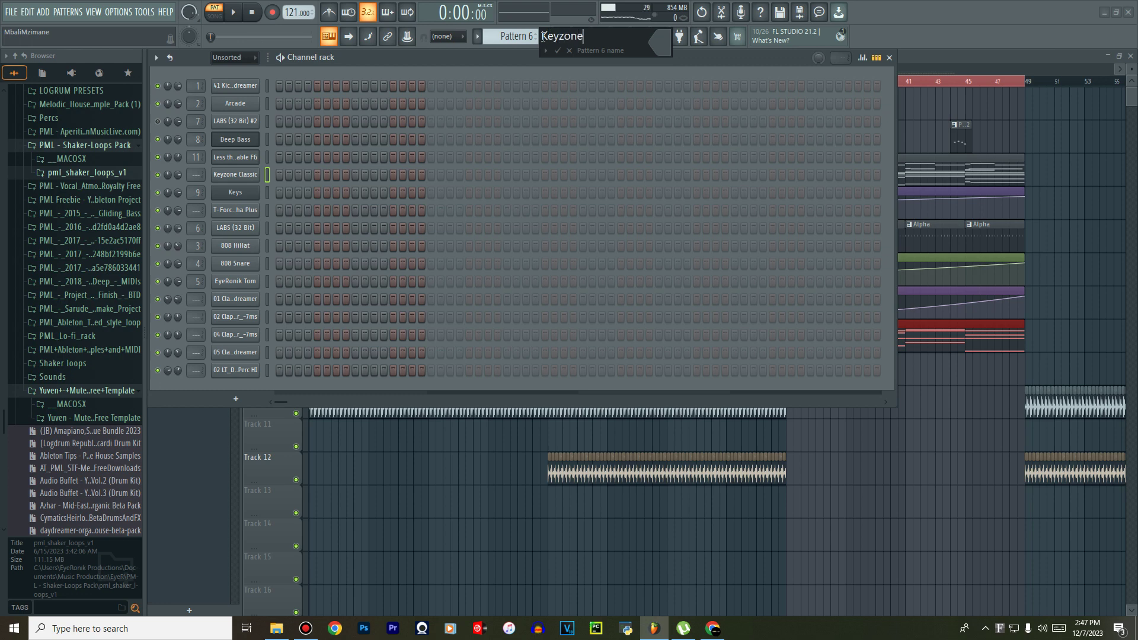
key(Return)
key(ctrl+v)
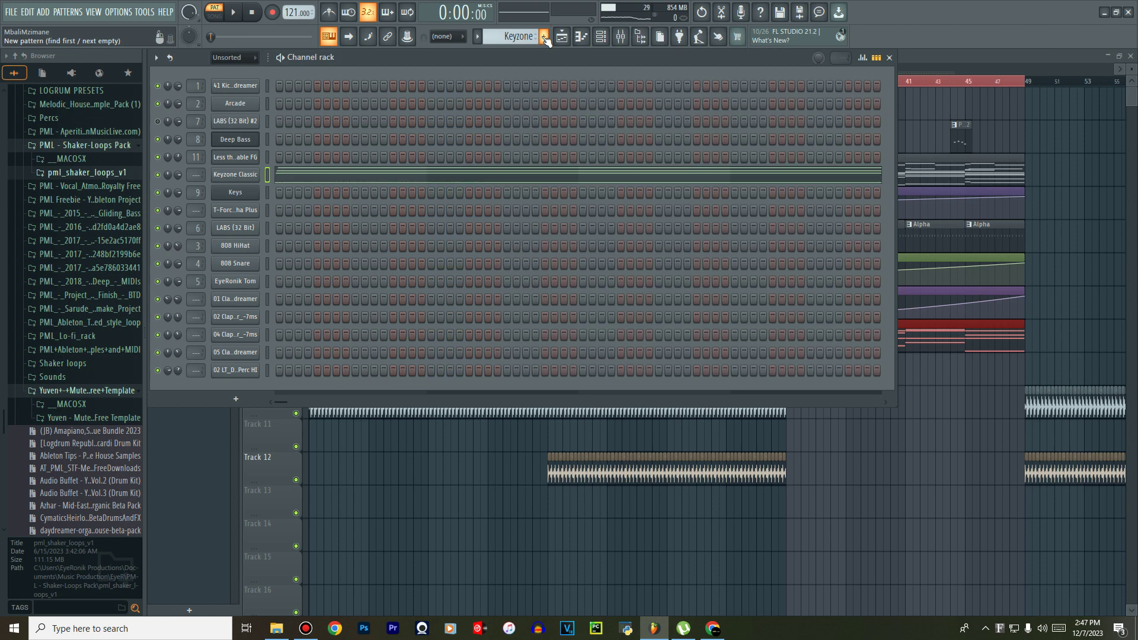
Route the Keyzone Classic channel to mixer track 12.
click(237, 177)
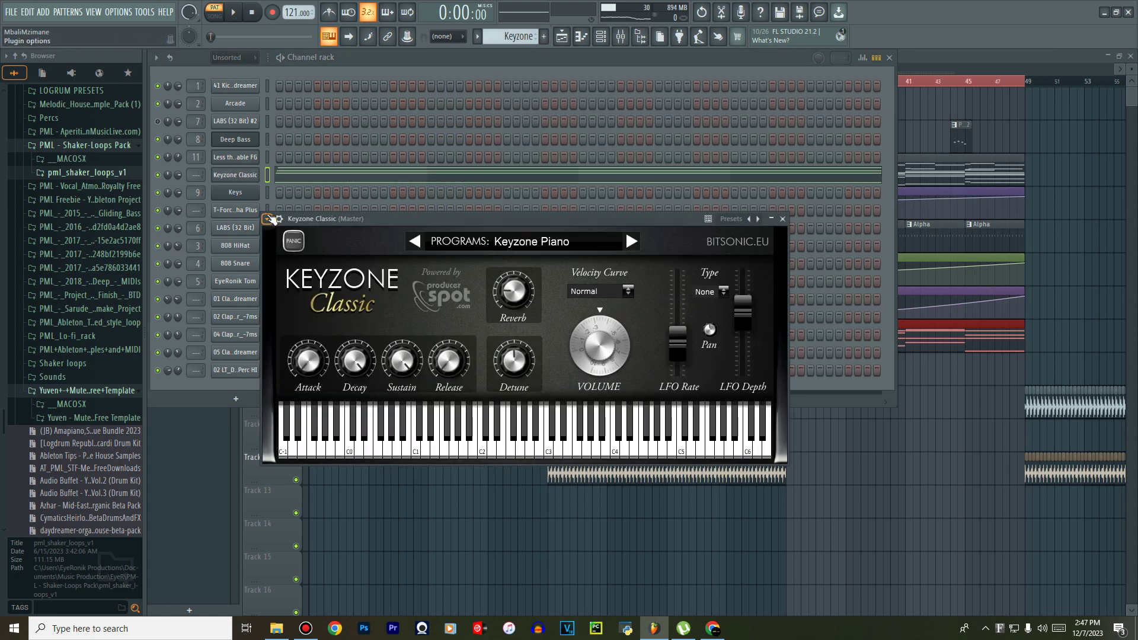
click(267, 219)
click(416, 256)
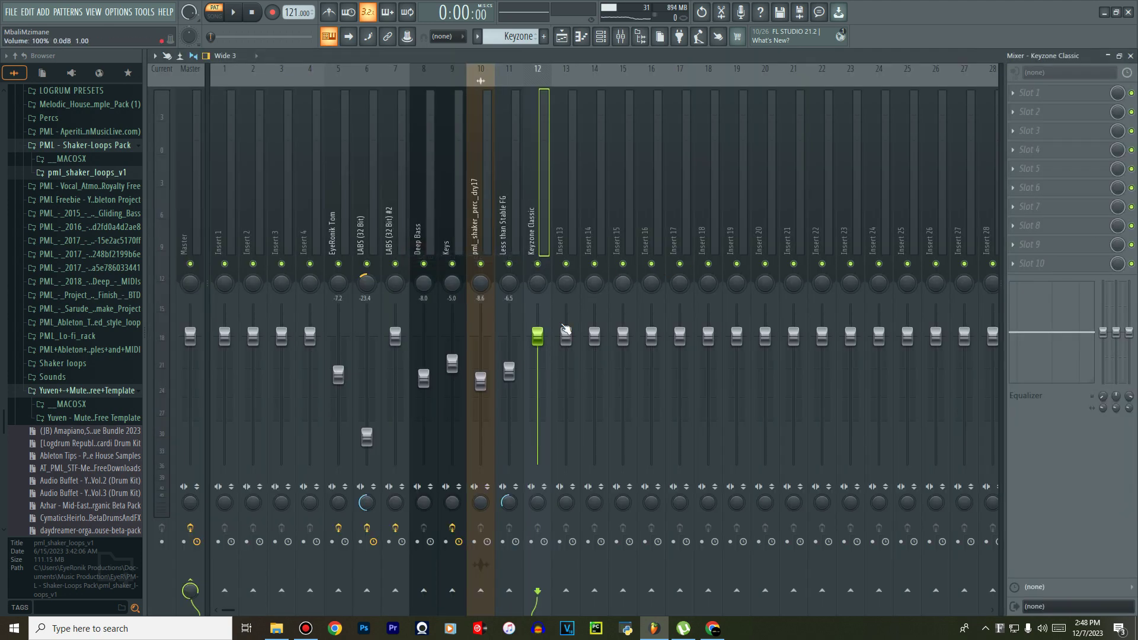
Load Fruity Parametric EQ 2 in slot 2 with the 20Hz + 18kHz cut preset and narrow its band, with the high pass at 37 Hz.
click(1032, 112)
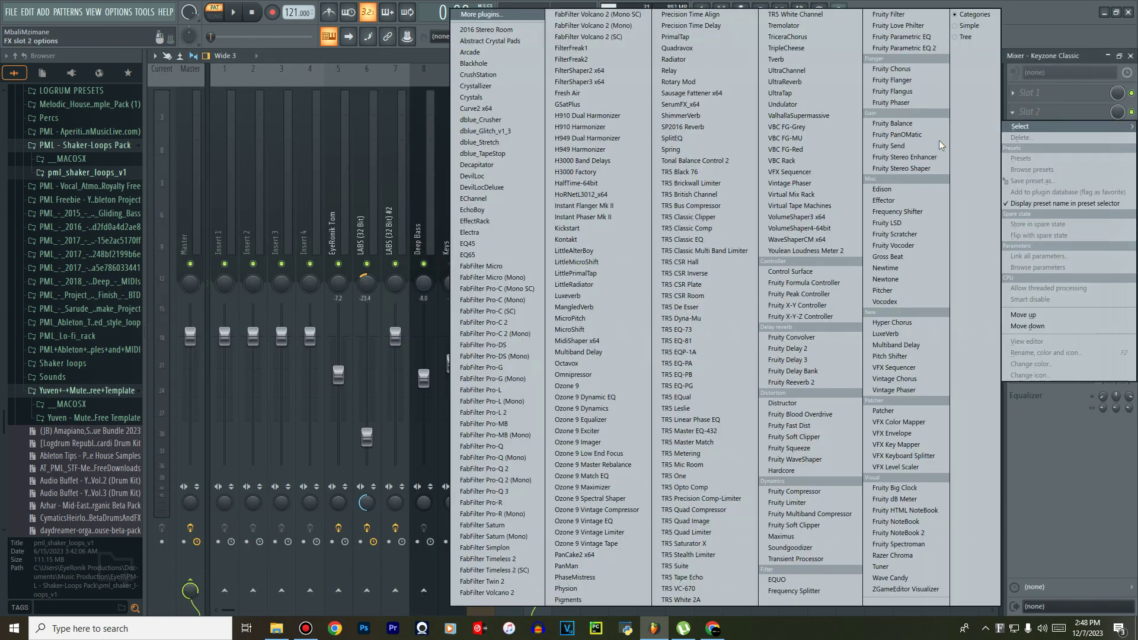
click(896, 48)
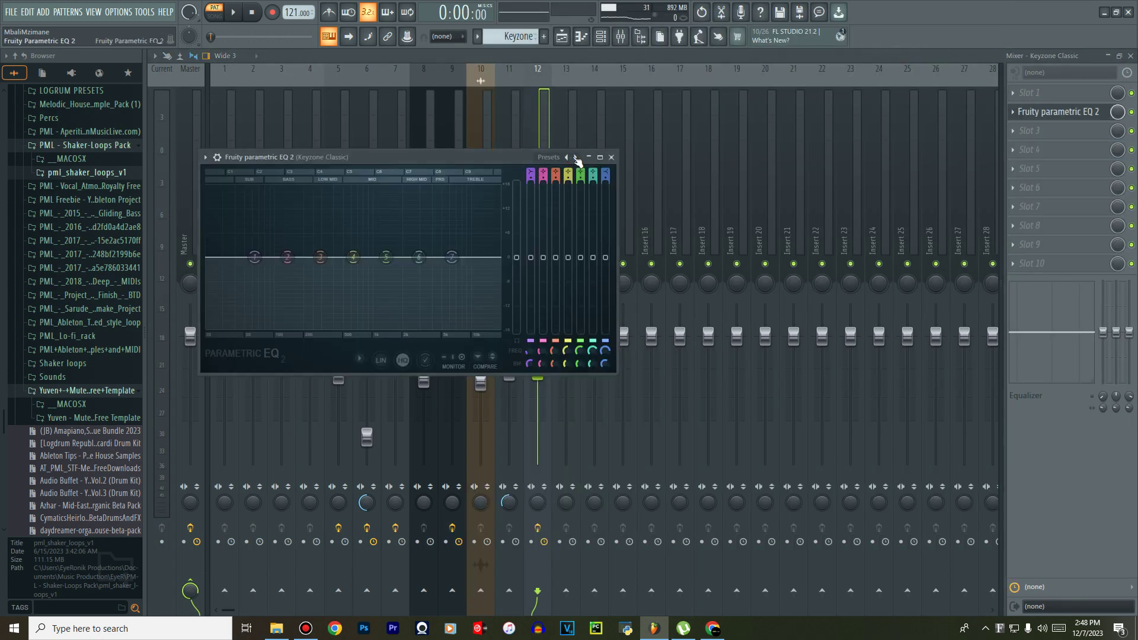
click(577, 160)
click(600, 196)
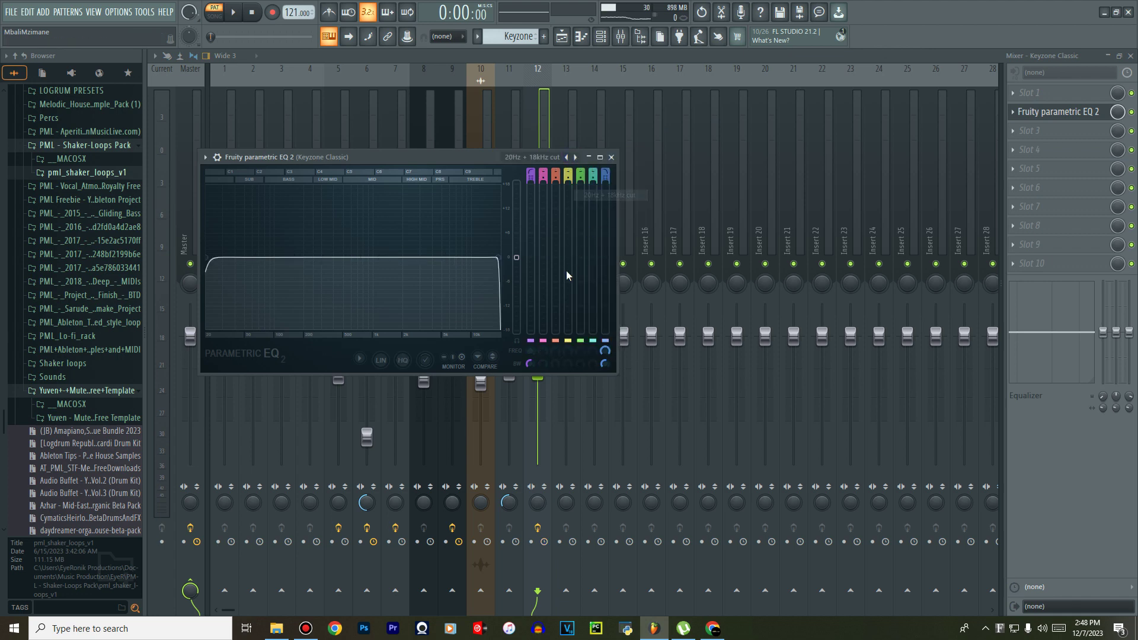
drag(597, 357, 529, 355)
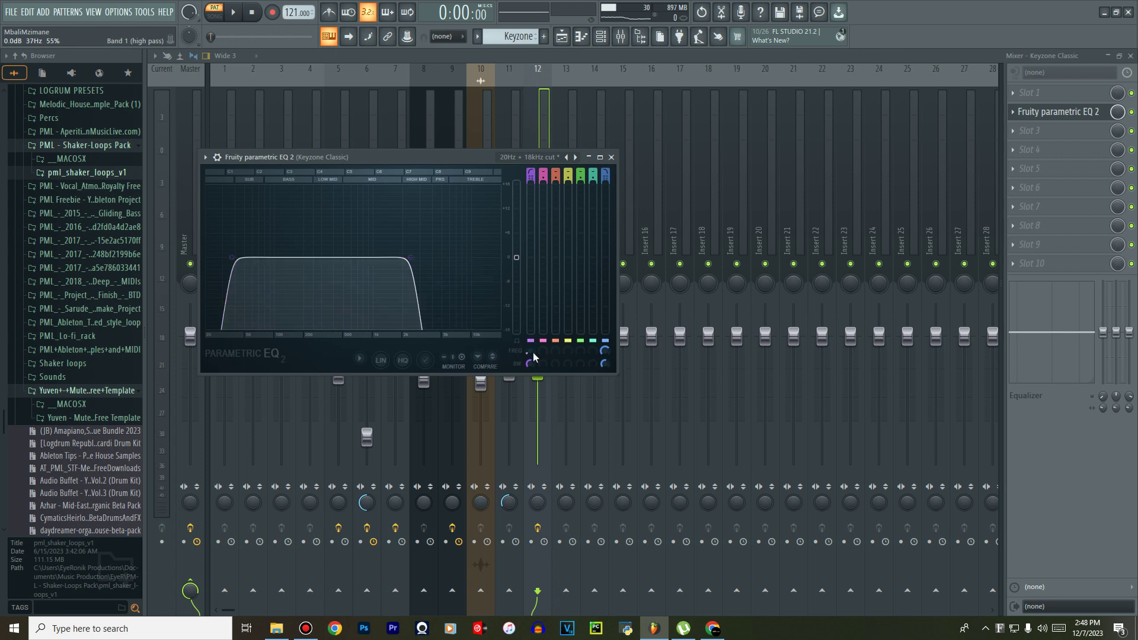
Audition the Keyzone pattern while examining its chord notes in the piano roll.
key(space)
click(600, 36)
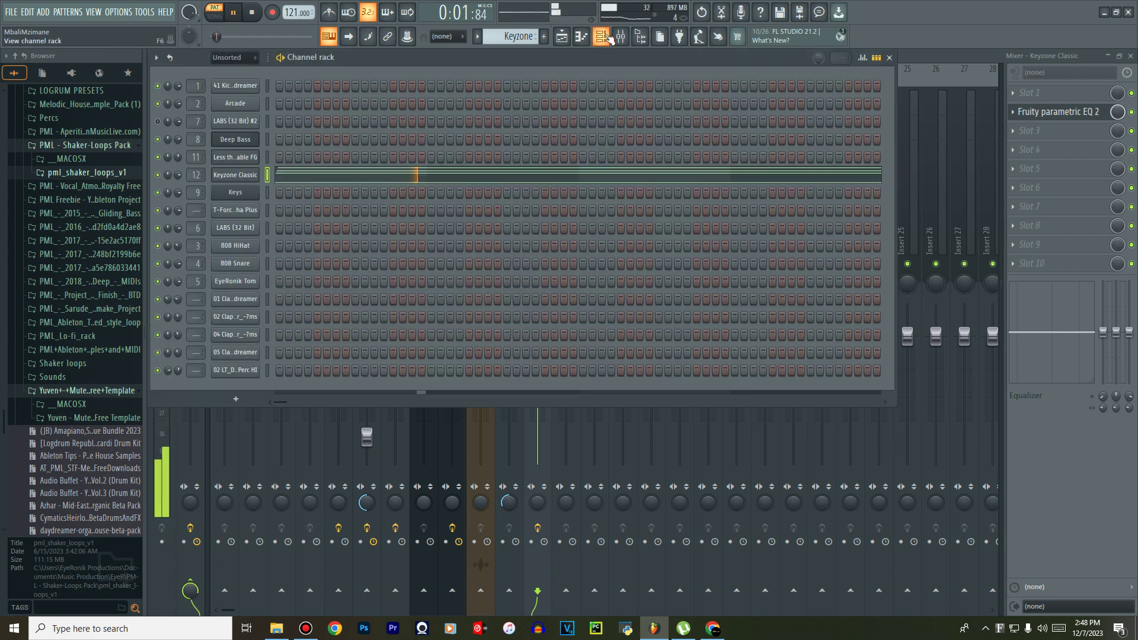
click(432, 178)
scroll(737, 145, up, 3)
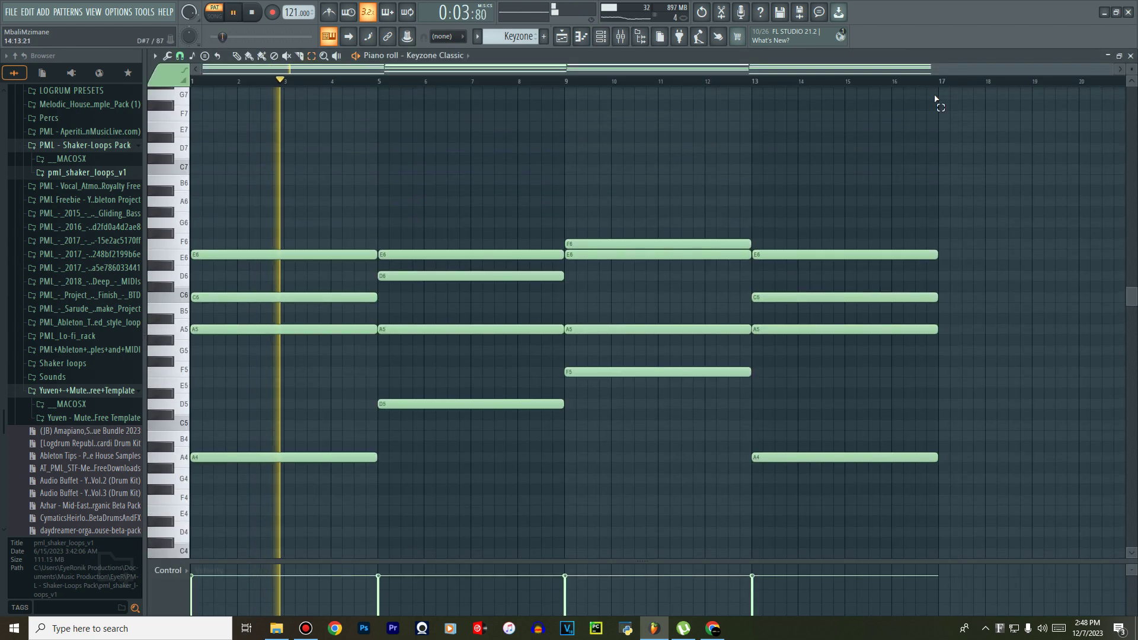
drag(1117, 69, 876, 64)
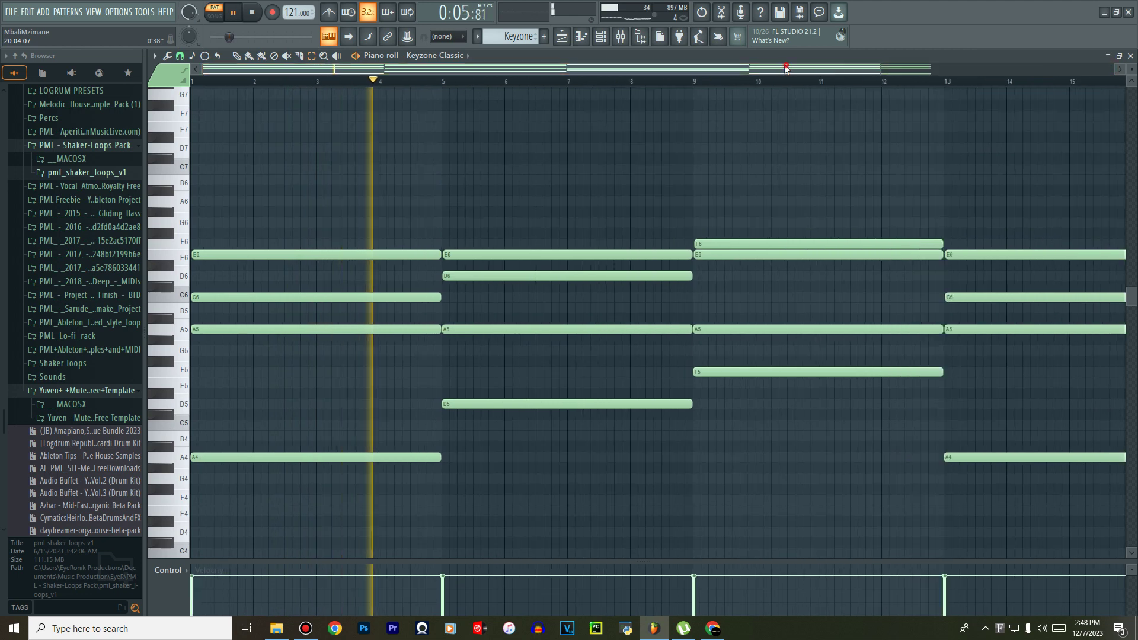
key(space)
key(space)
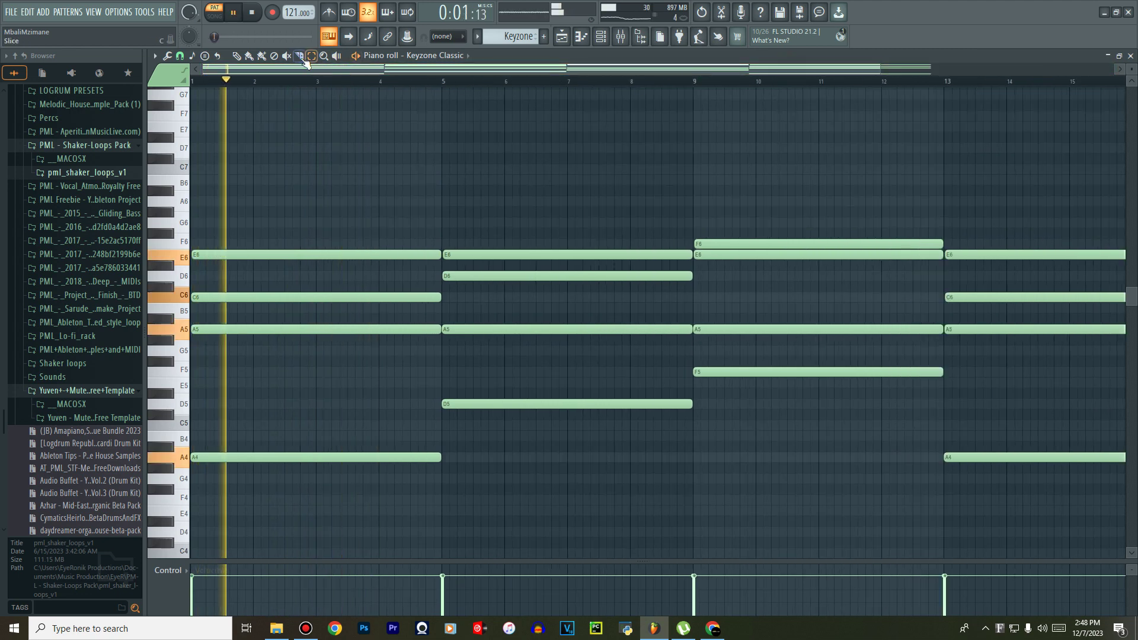
key(space)
Replay the start of the Keyzone pattern to check the timing of its opening chord.
click(243, 58)
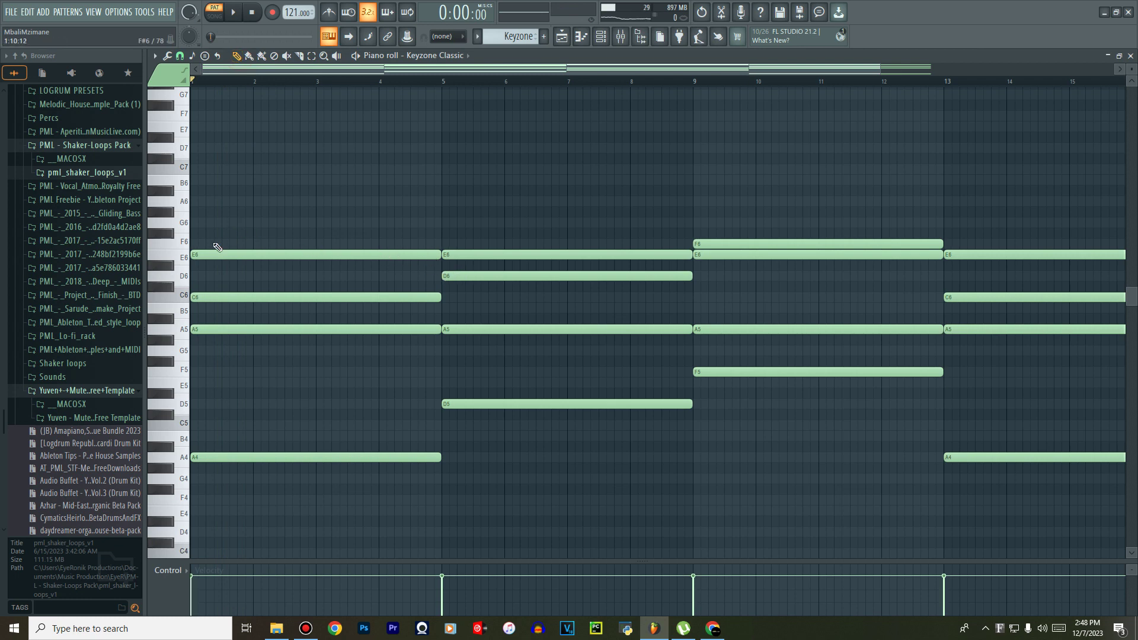
mouse_move(193, 261)
mouse_down()
mouse_move(169, 243)
mouse_move(173, 279)
mouse_move(179, 261)
mouse_up()
key(space)
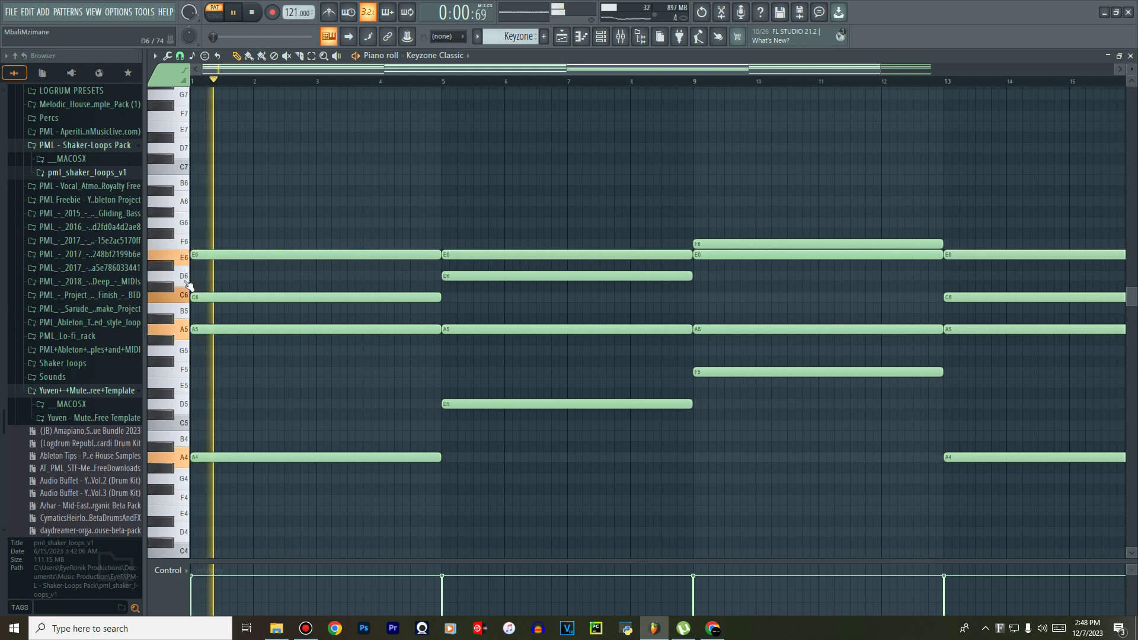
key(space)
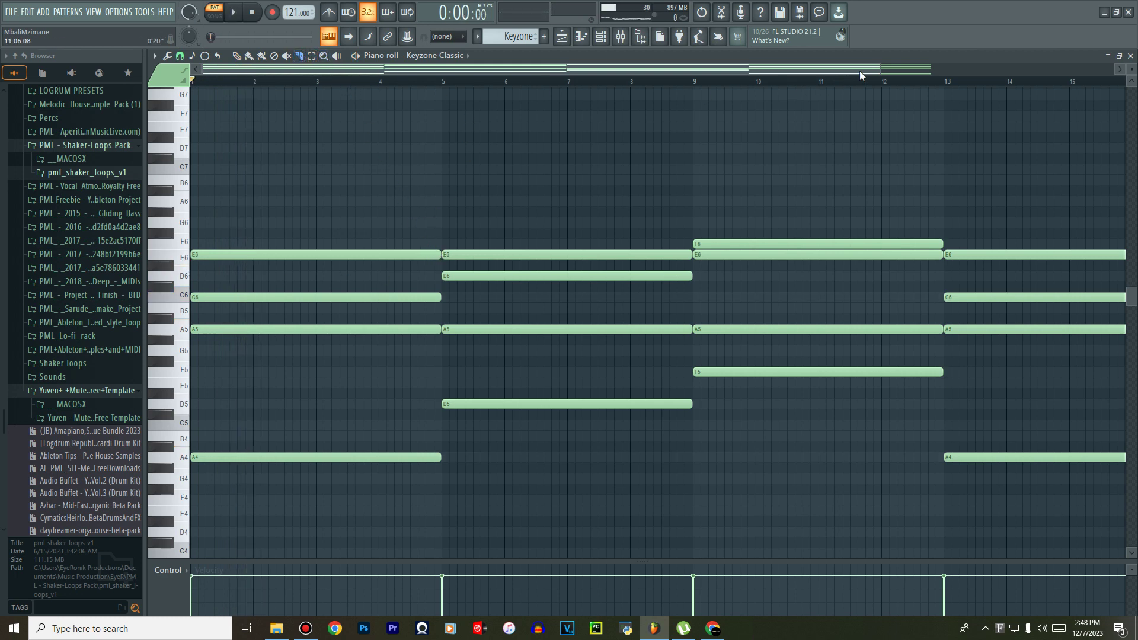
drag(878, 70, 439, 111)
key(space)
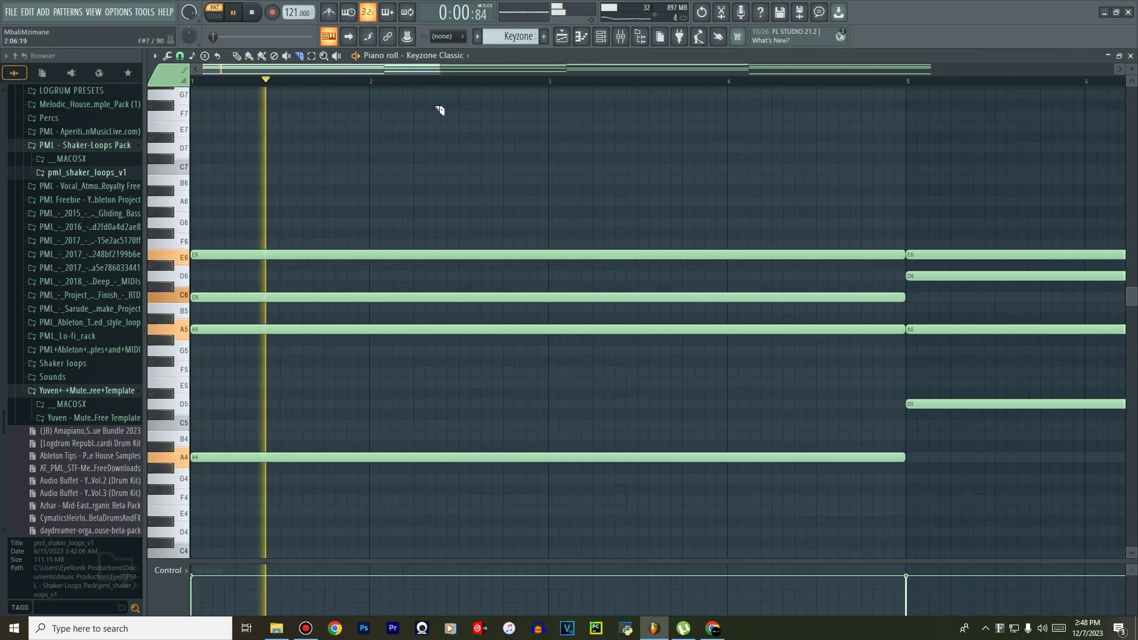
key(space)
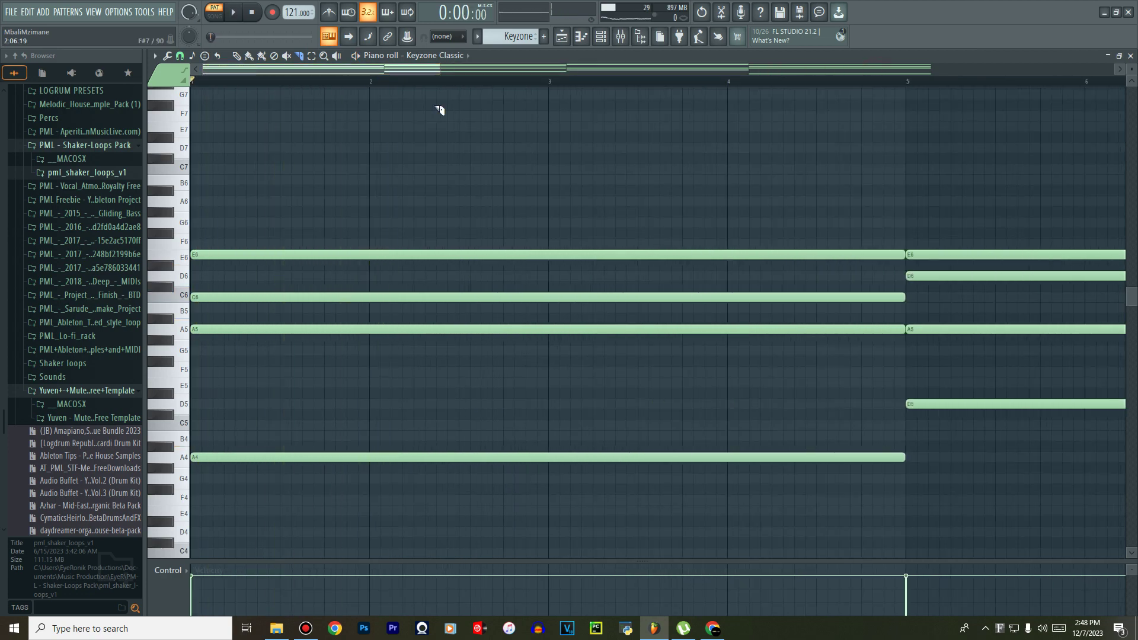
key(space)
key(space)
scroll(874, 143, down, 3)
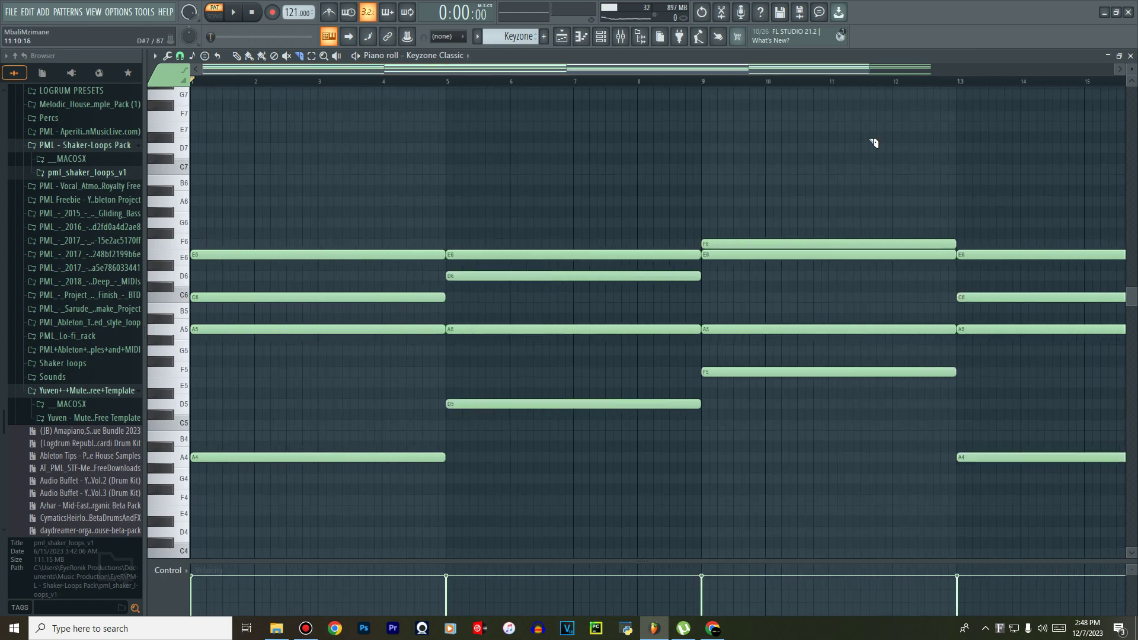
Select all Keyzone notes and shift them three steps later, so the first chord starts just after bar 1 begins.
key(ctrl+a)
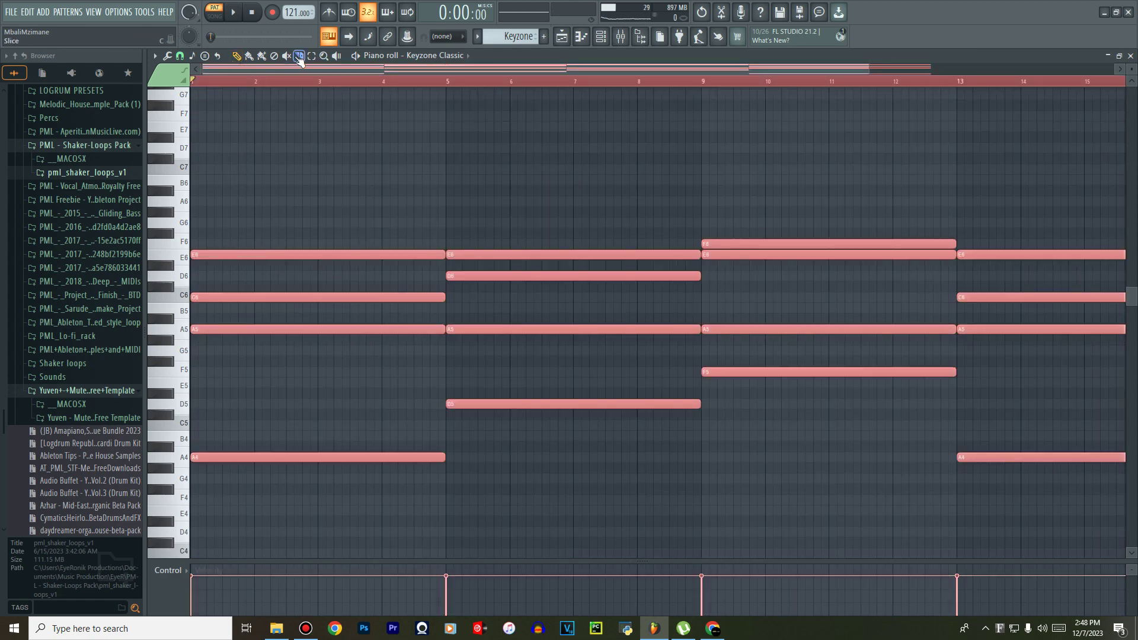
key(space)
key(space)
drag(230, 257, 237, 256)
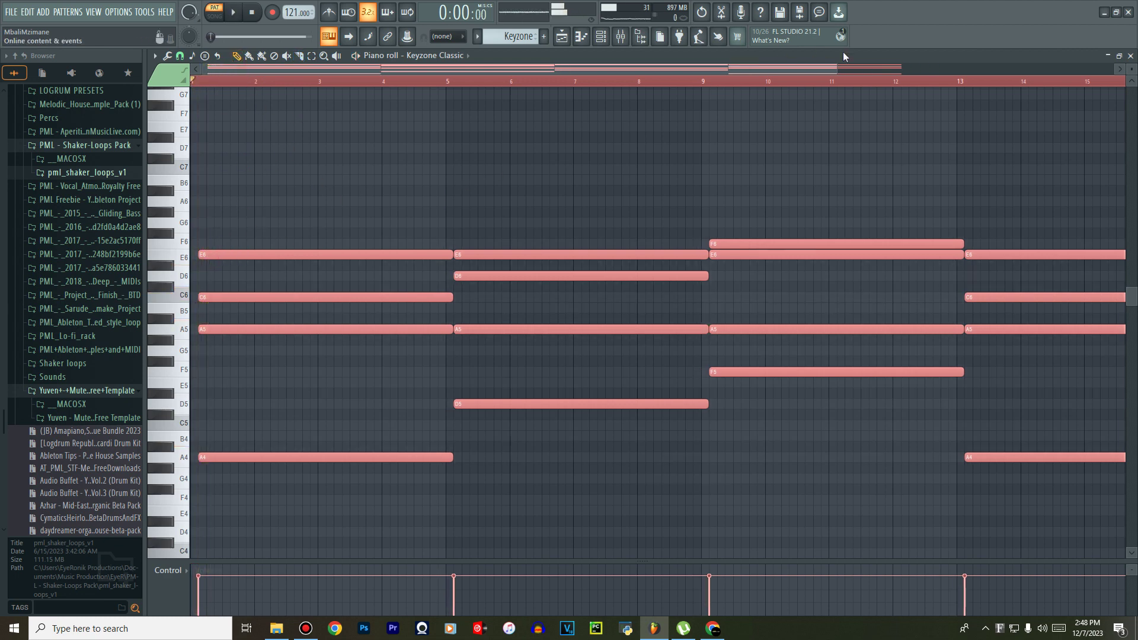
drag(835, 72, 316, 71)
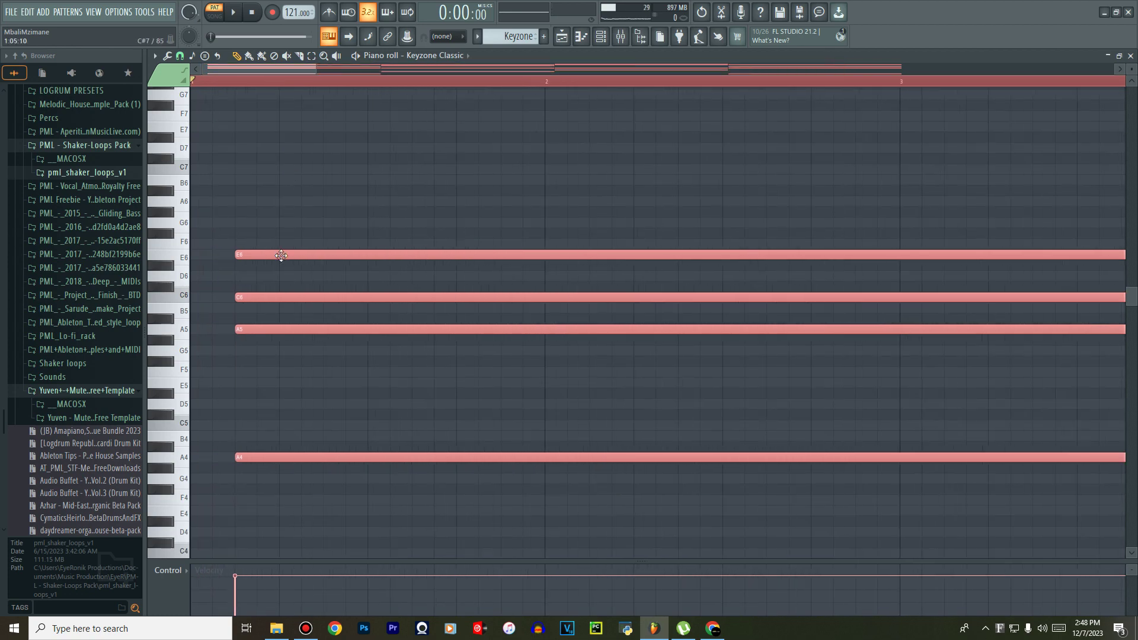
drag(281, 257, 302, 261)
drag(316, 72, 670, 122)
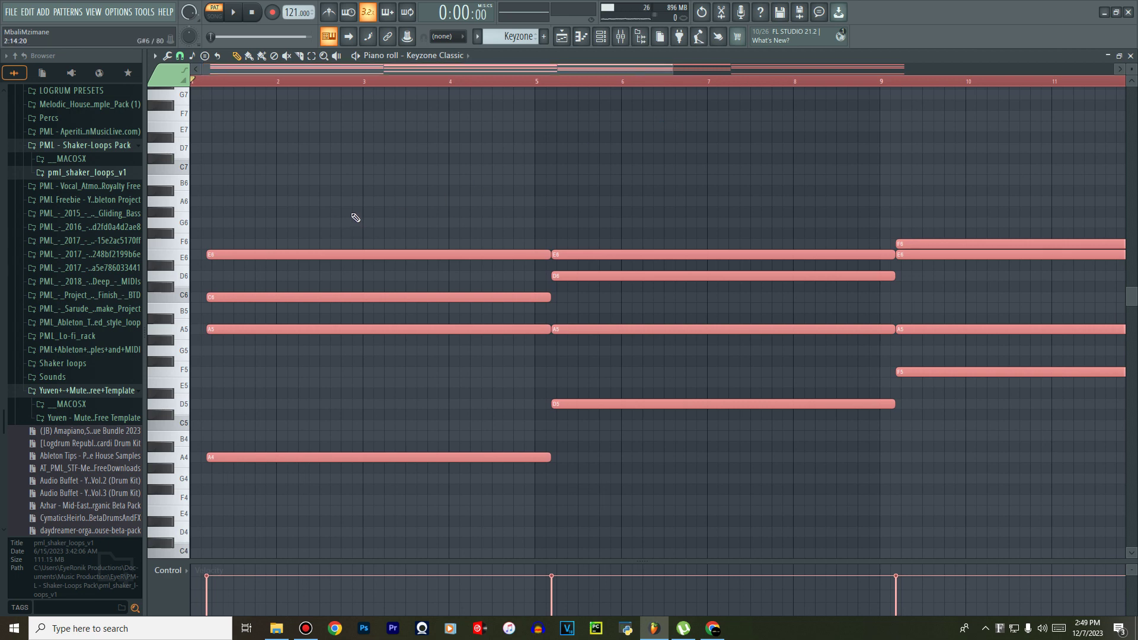
Draw a D6 note at the start of bar 1 and shorten it so it ends just after the first chord begins.
click(351, 196)
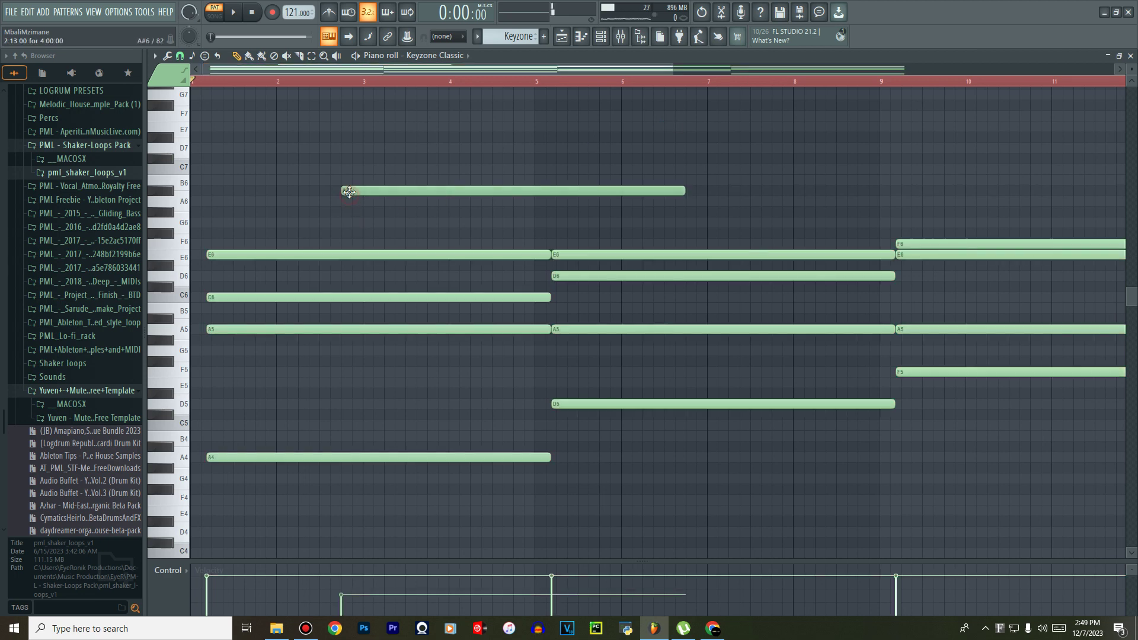
right_click(355, 191)
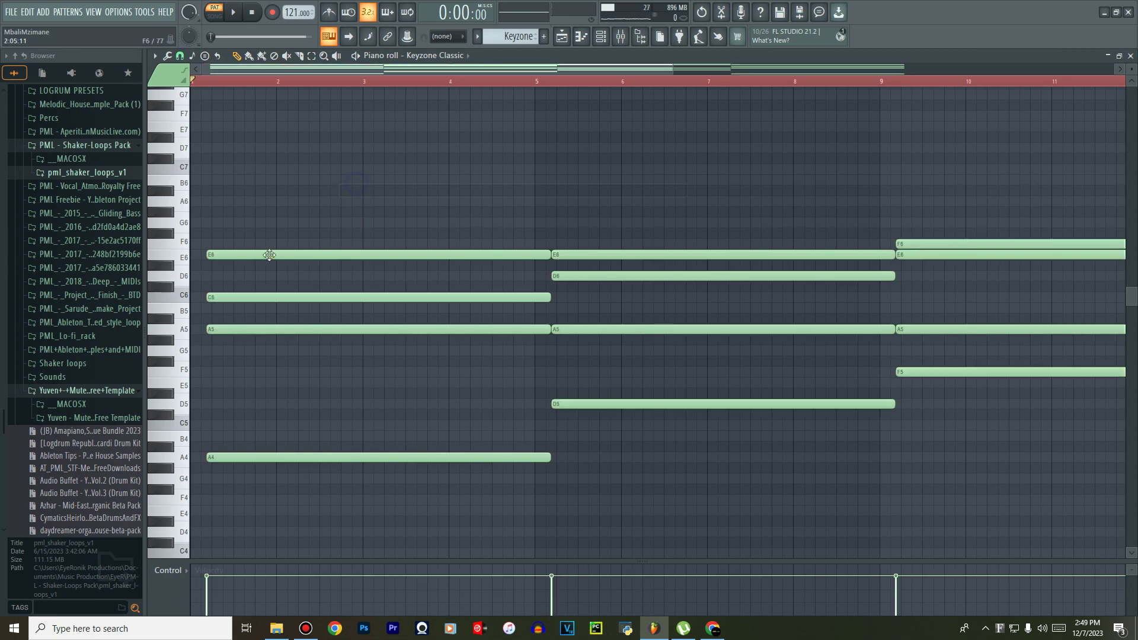
click(227, 275)
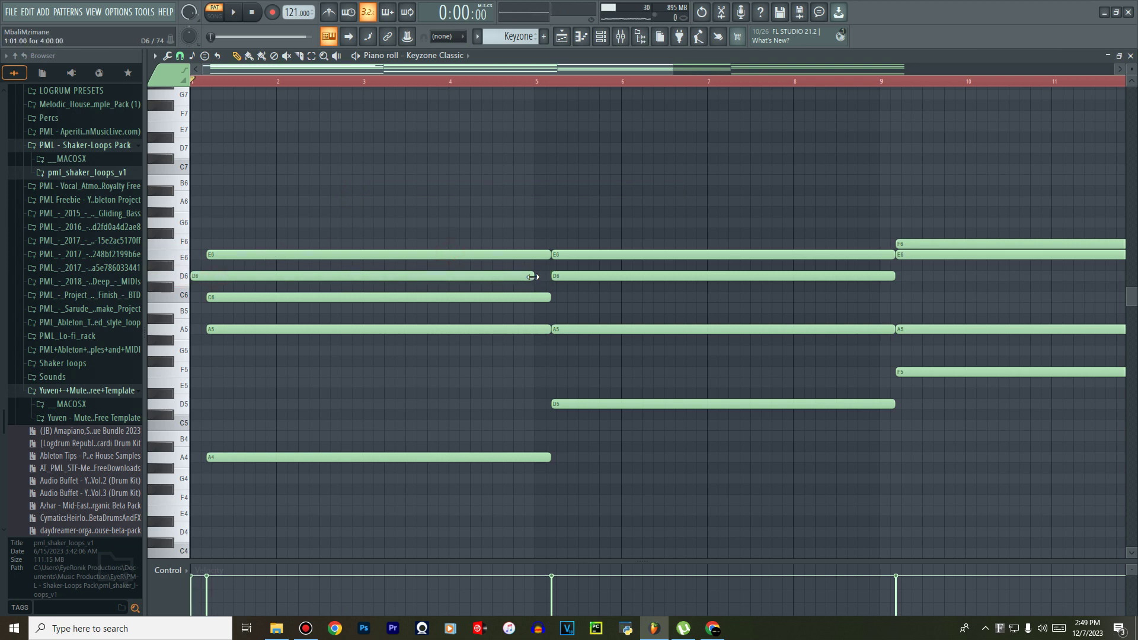
drag(533, 277, 217, 280)
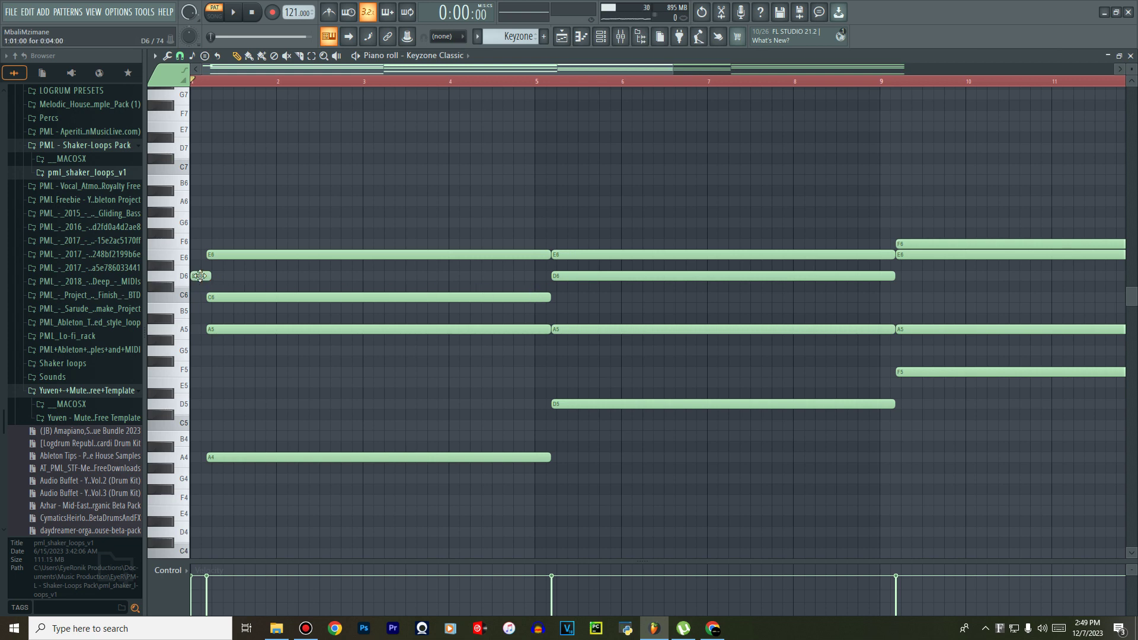
Copy the short D6 note to bars 5, 9 and 13, and delete the second chord's long D6 and the third chord's F6.
drag(199, 276, 887, 276)
right_click(564, 276)
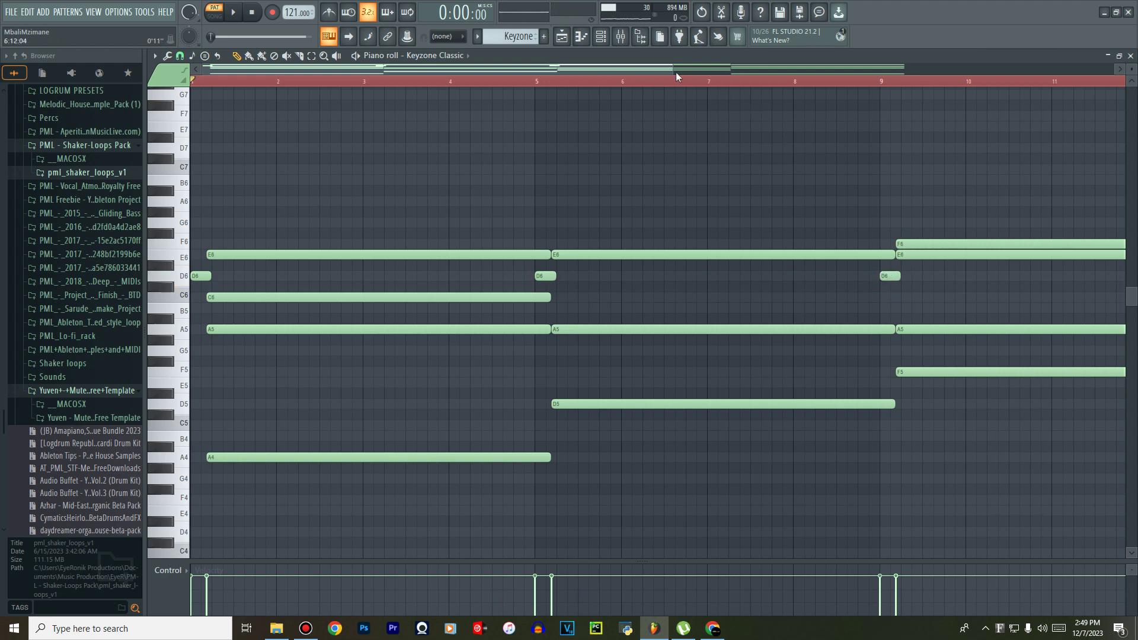
scroll(678, 75, down, 2)
click(676, 243)
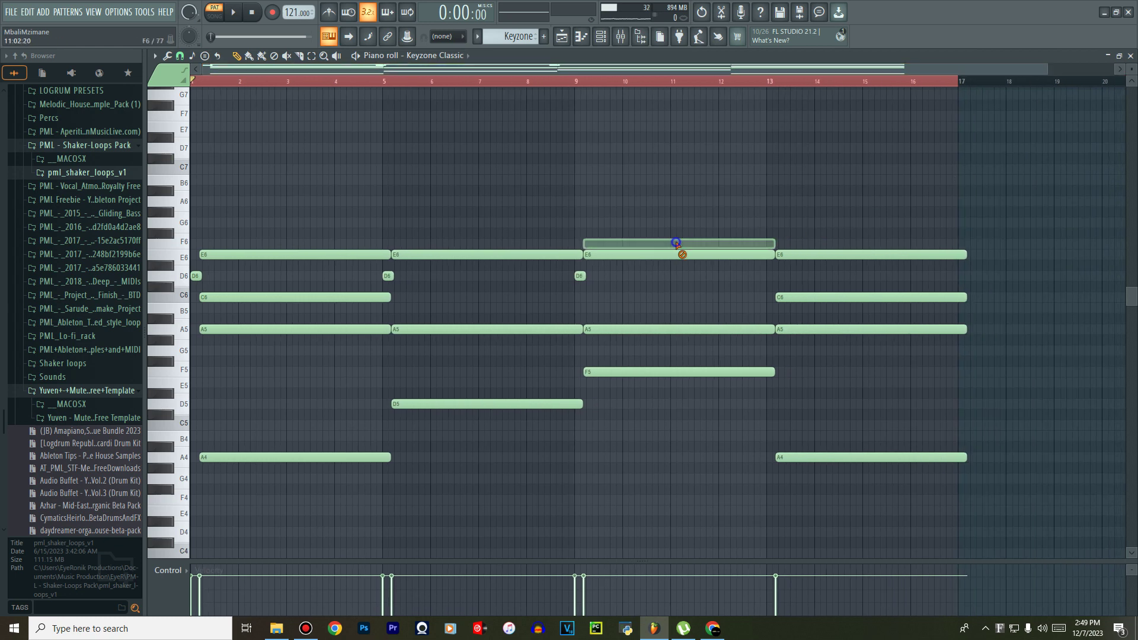
drag(576, 277, 772, 288)
key(space)
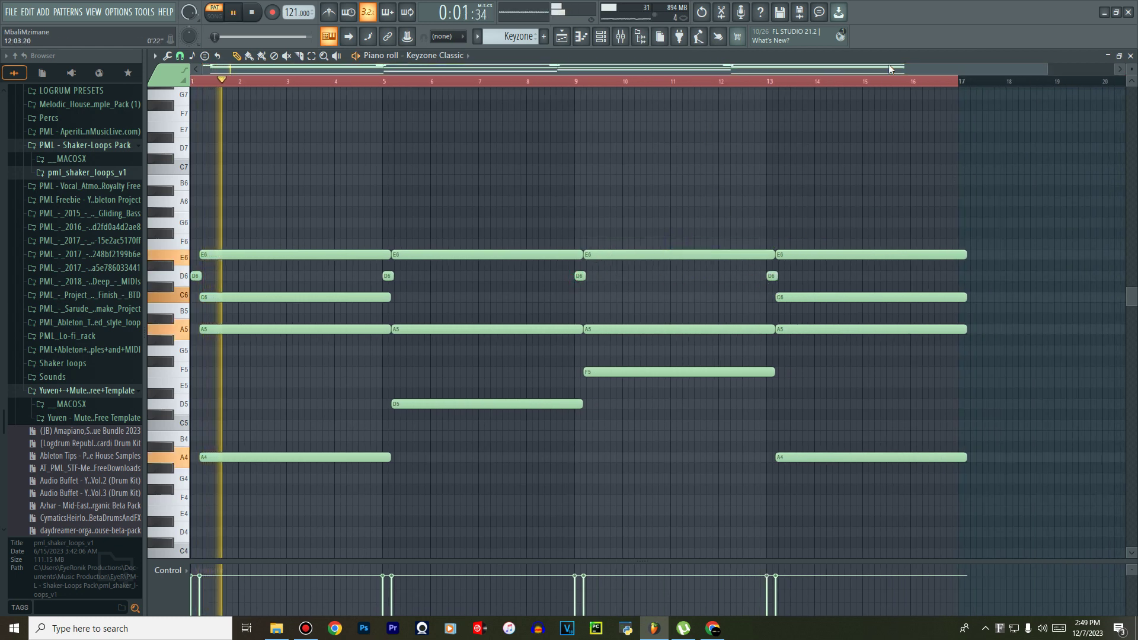
key(space)
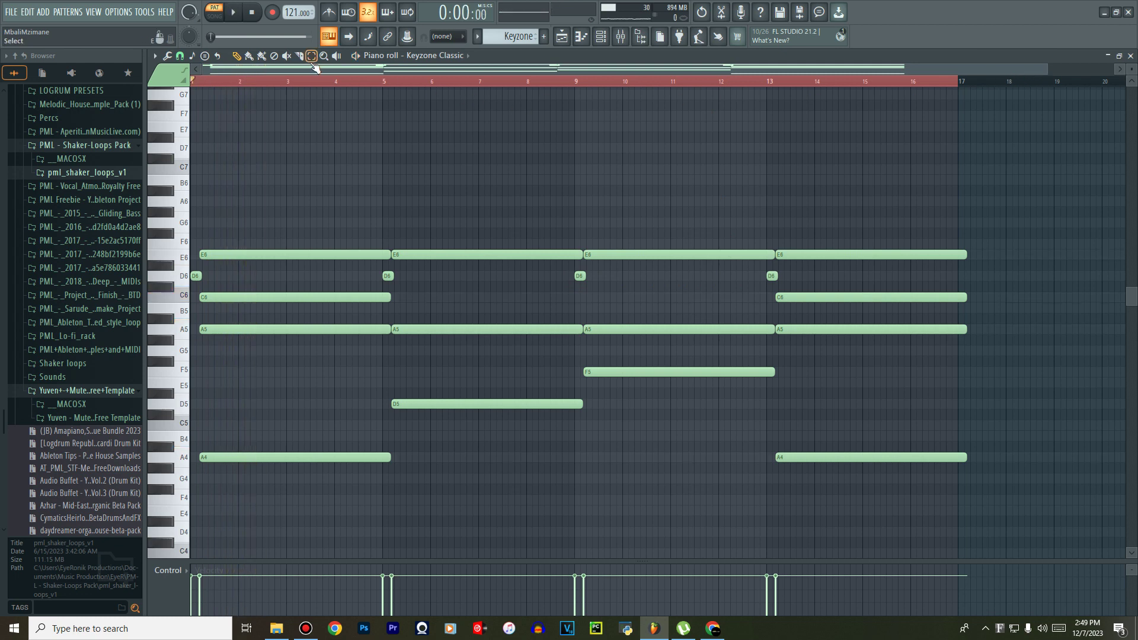
Select every chord note except the short D6 notes and shorten them all to about one bar, auditioning the length.
drag(945, 217, 234, 506)
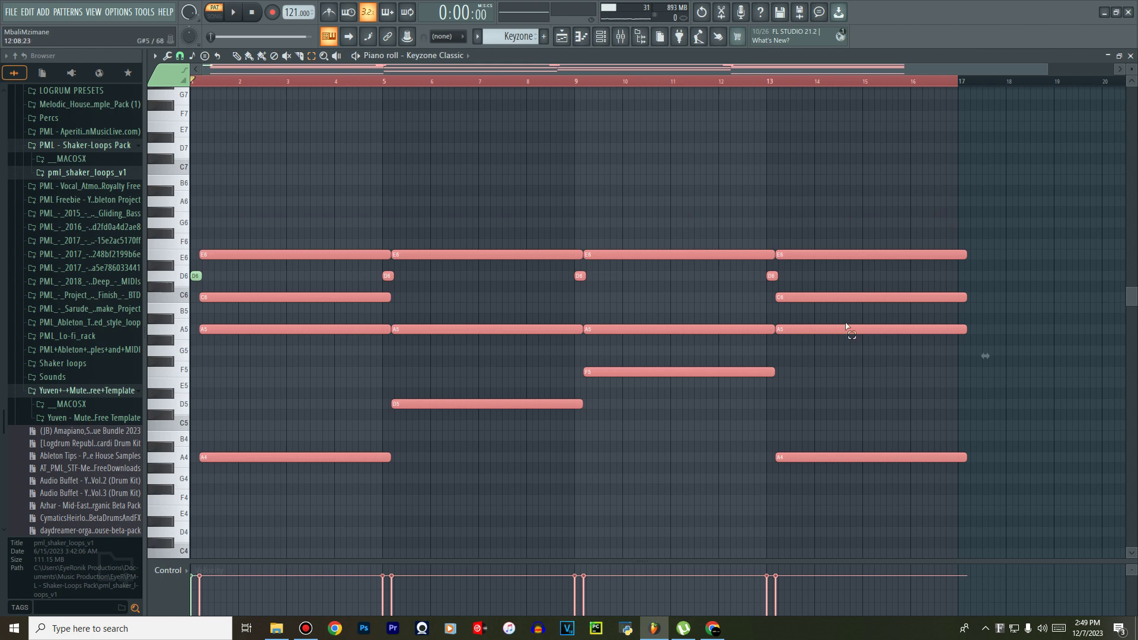
drag(929, 208, 189, 488)
click(197, 277)
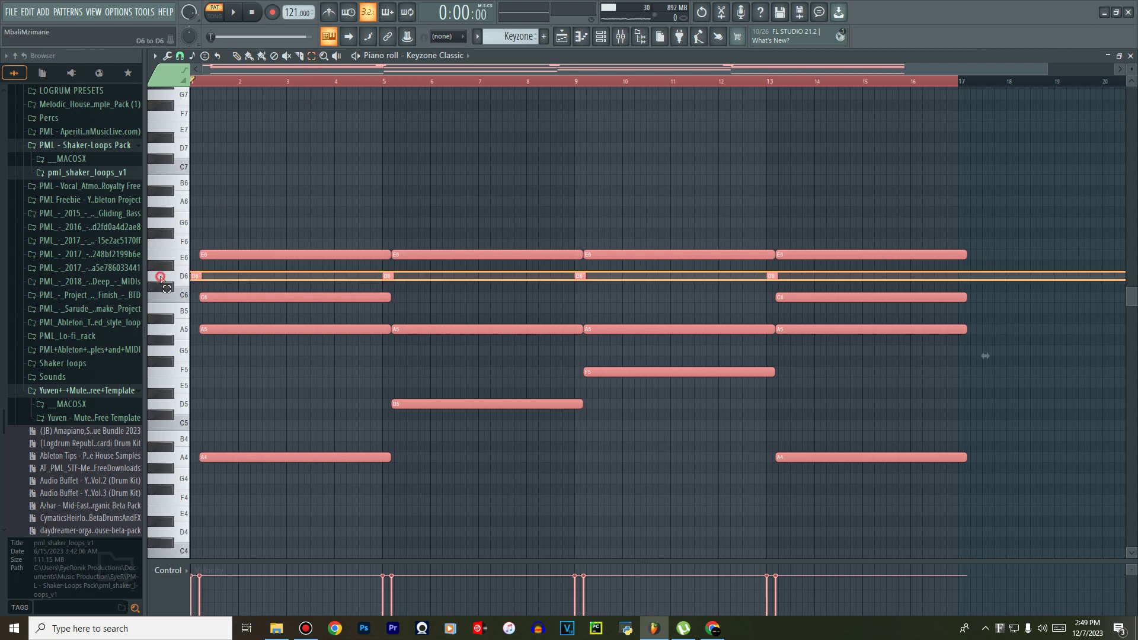
click(164, 276)
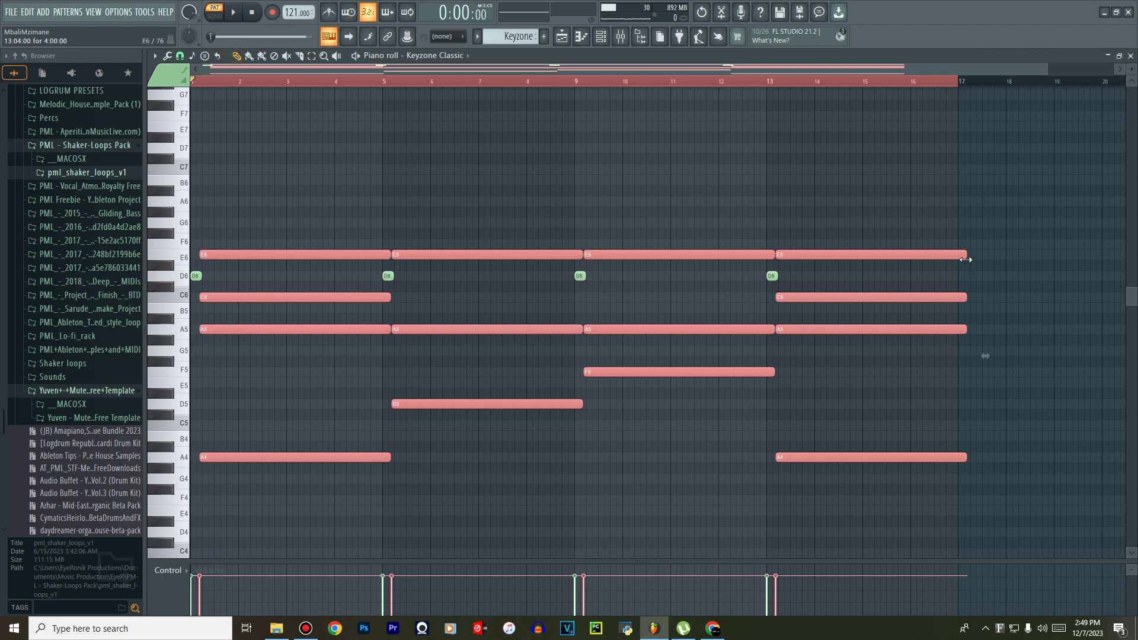
drag(966, 259, 788, 254)
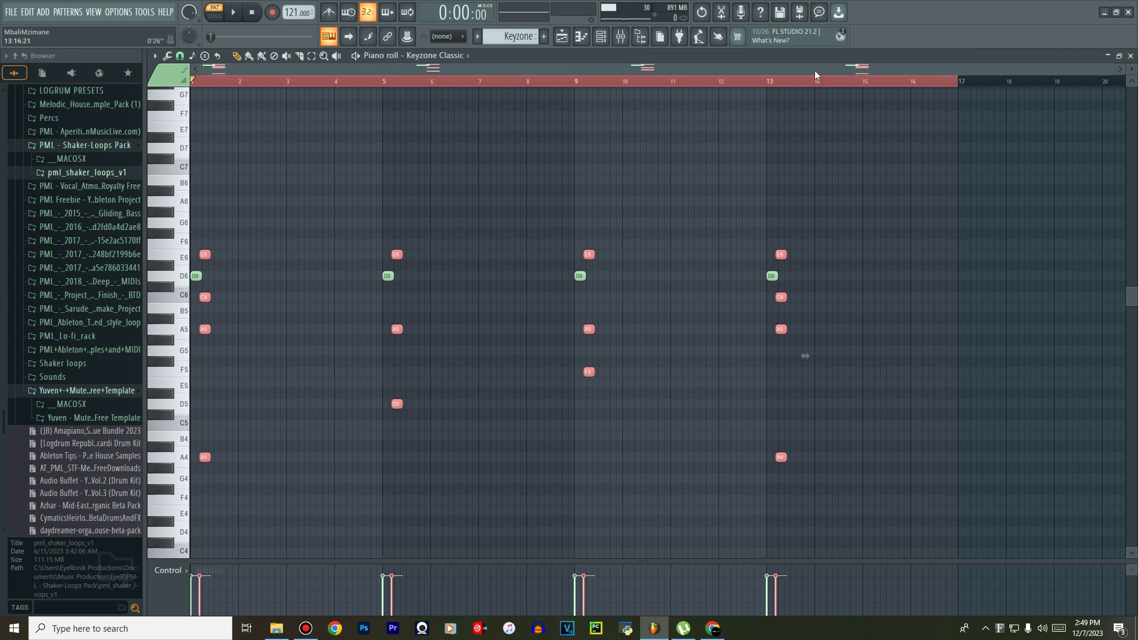
key(space)
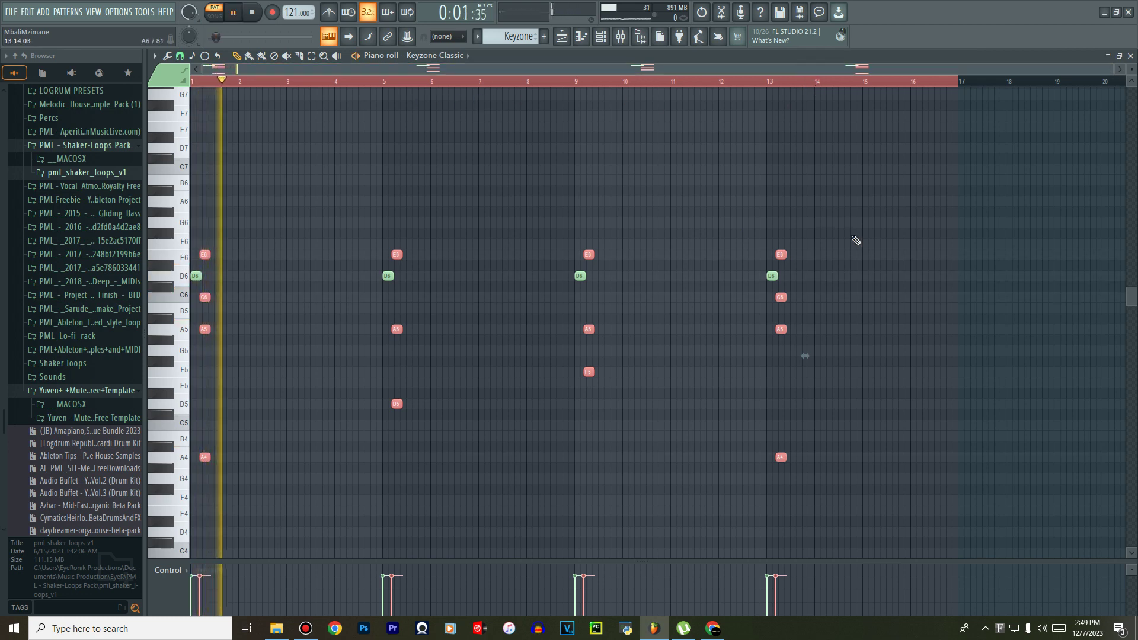
key(space)
drag(788, 257, 824, 265)
key(space)
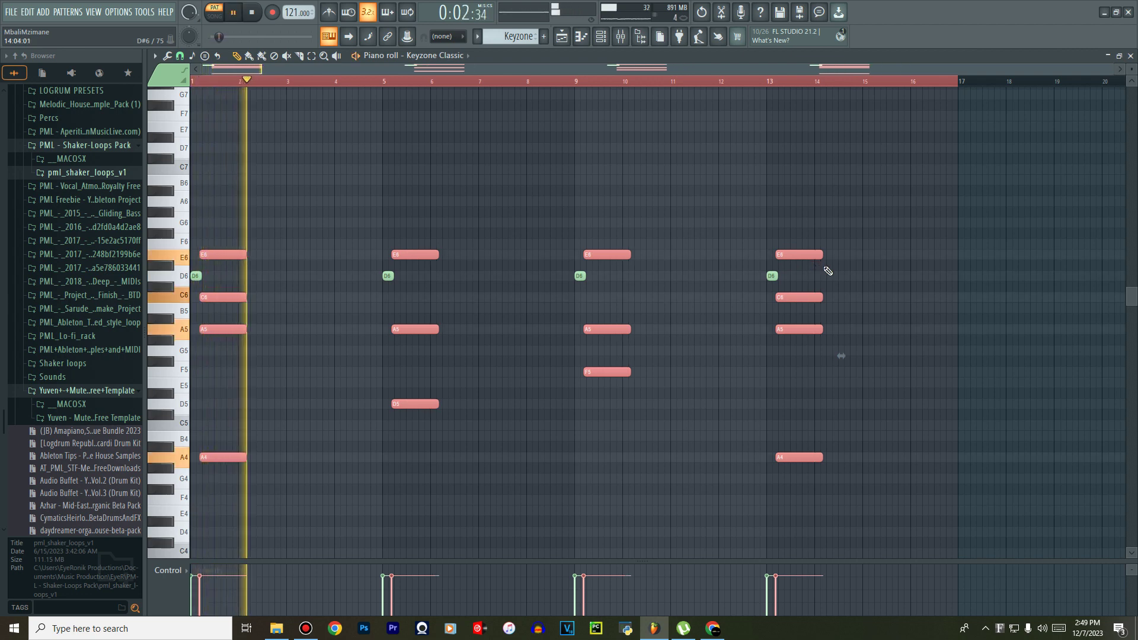
key(space)
Duplicate the one-bar chords three times so each chord repeats through its four-bar section.
drag(226, 256, 270, 261)
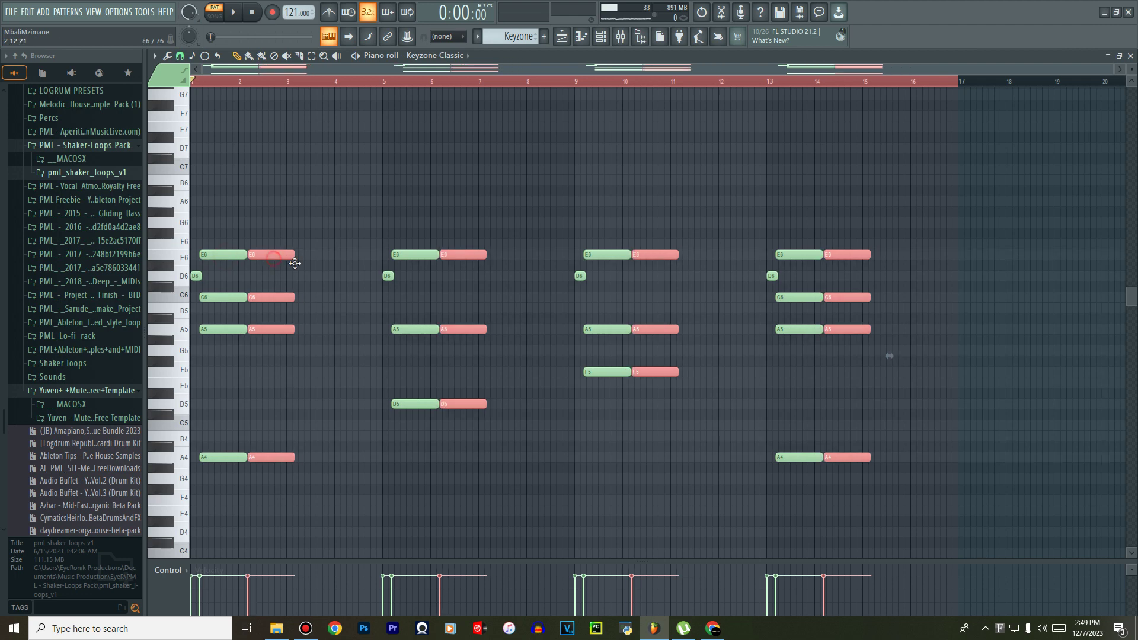
key(ctrl+b)
key(ctrl+b)
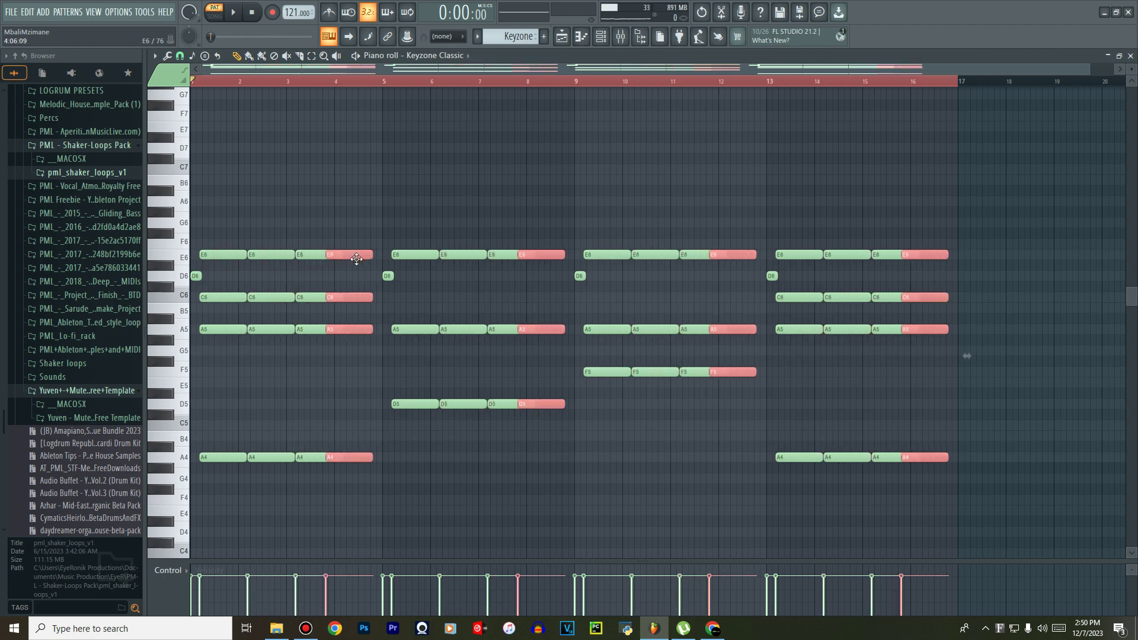
During playback, duplicate the short D6 notes so one leads into every one-bar chord across all 16 bars.
key(space)
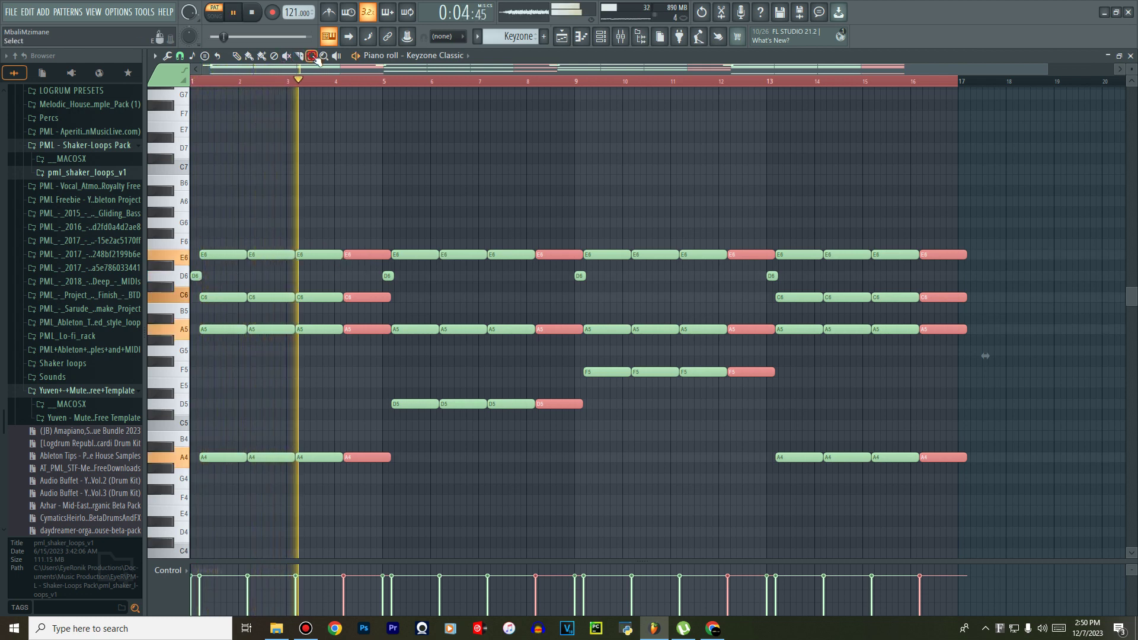
click(236, 55)
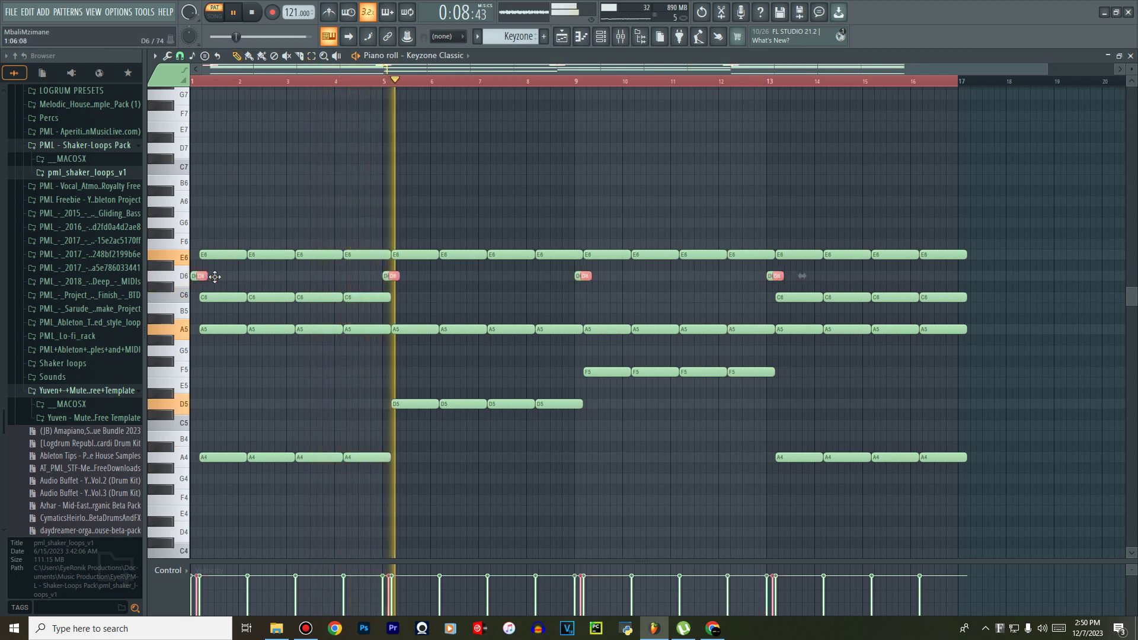
drag(197, 277, 338, 282)
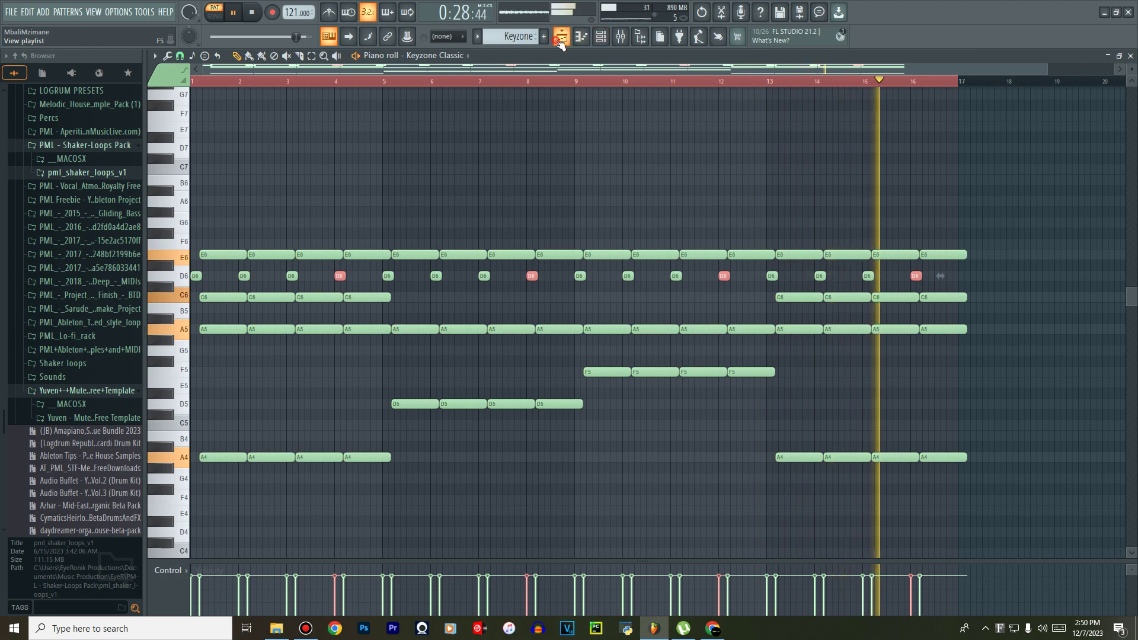
Place the Keyzone pattern on Track 9 of the playlist, starting at bar 33.
click(561, 39)
click(790, 380)
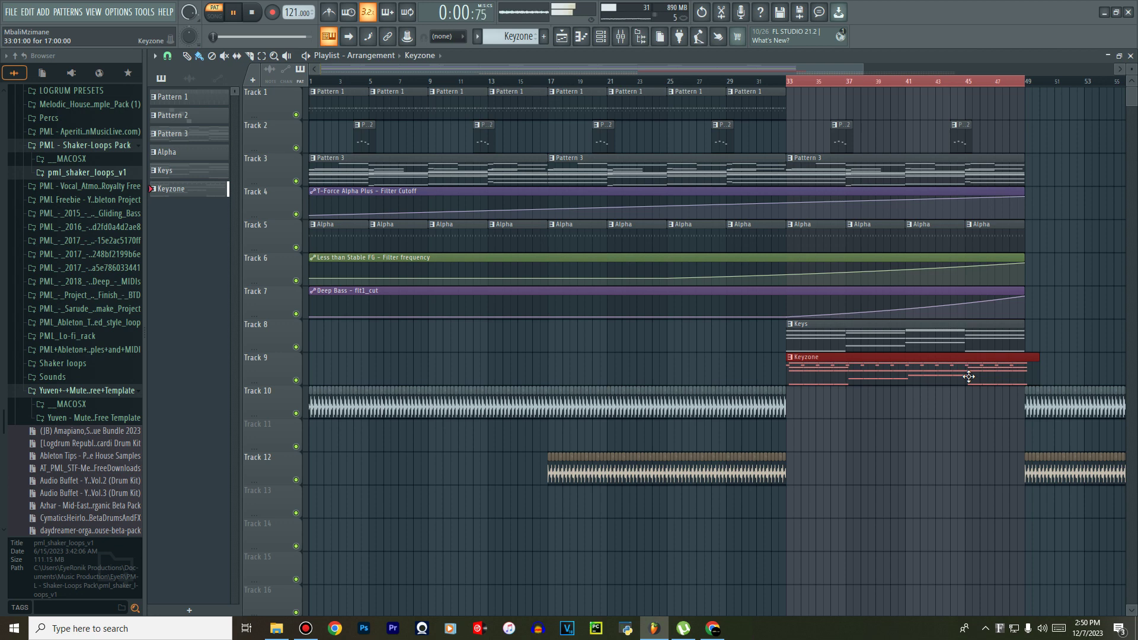
Raise the low-pass cutoff slightly in the Keyzone Classic track's Fruity Parametric EQ 2.
click(618, 37)
click(1057, 113)
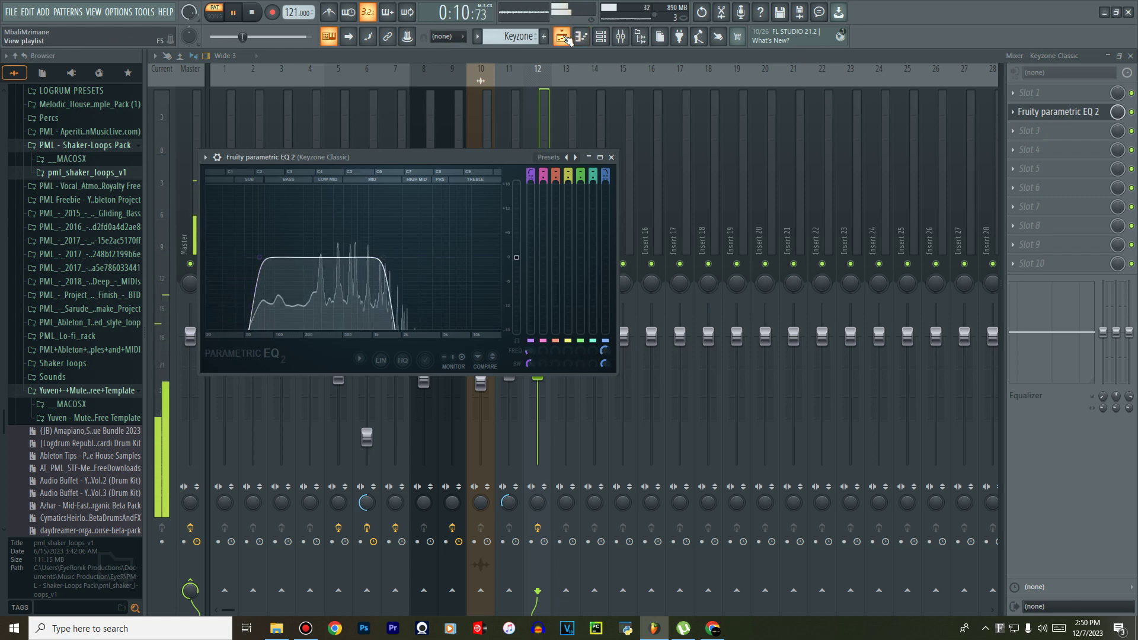
drag(605, 351, 605, 343)
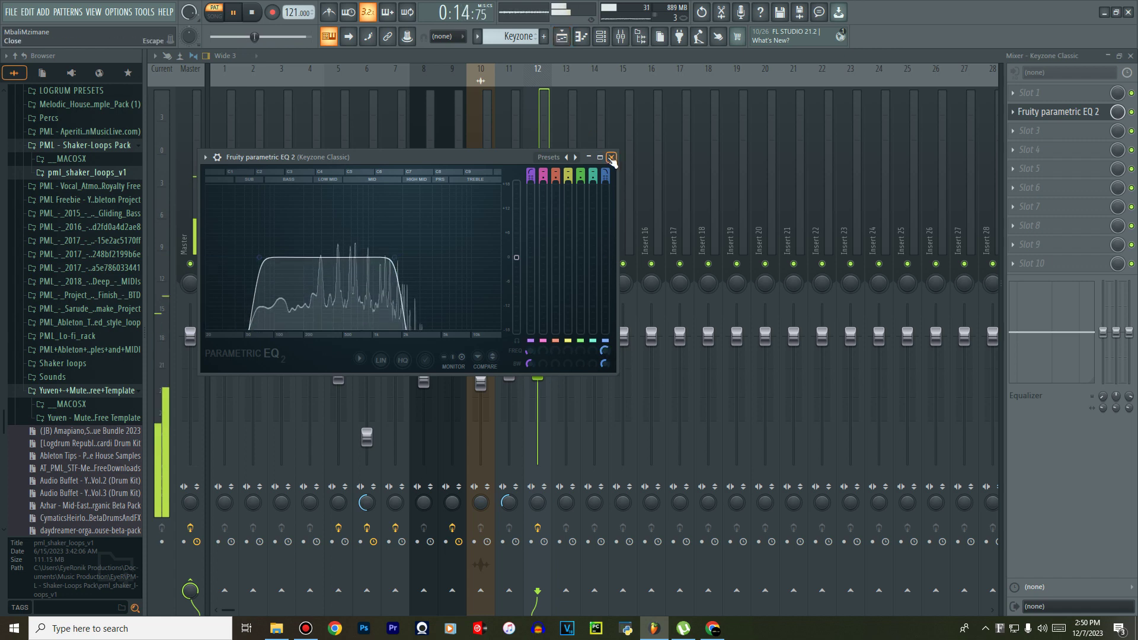
click(611, 157)
click(563, 37)
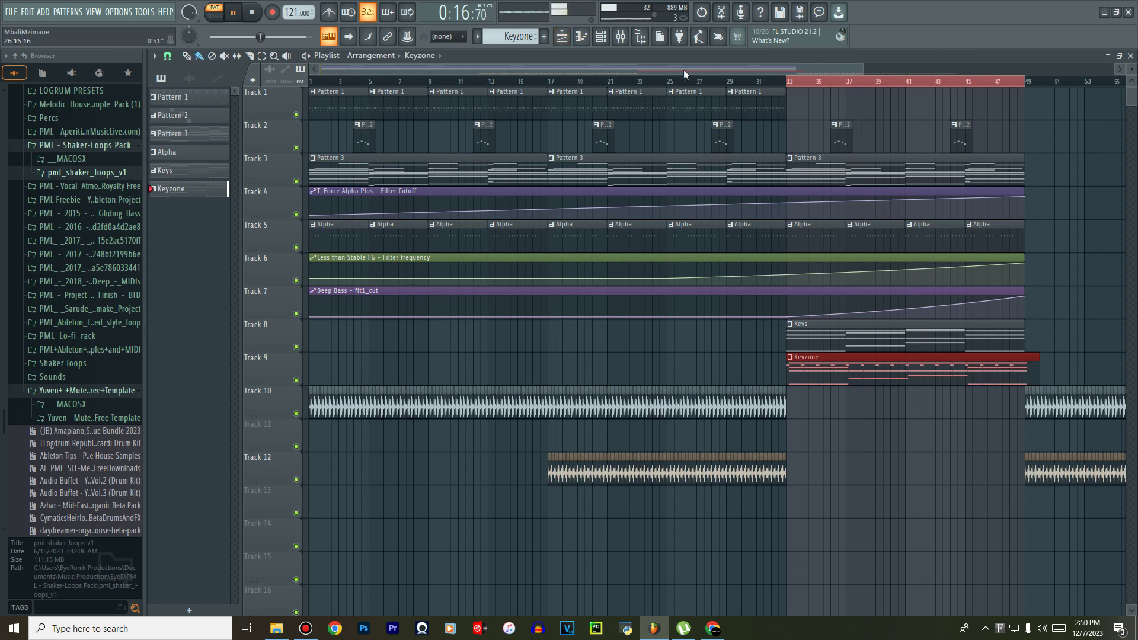
Create a volume automation clip for the Keyzone Classic mixer track over bars 33 to 49.
click(622, 38)
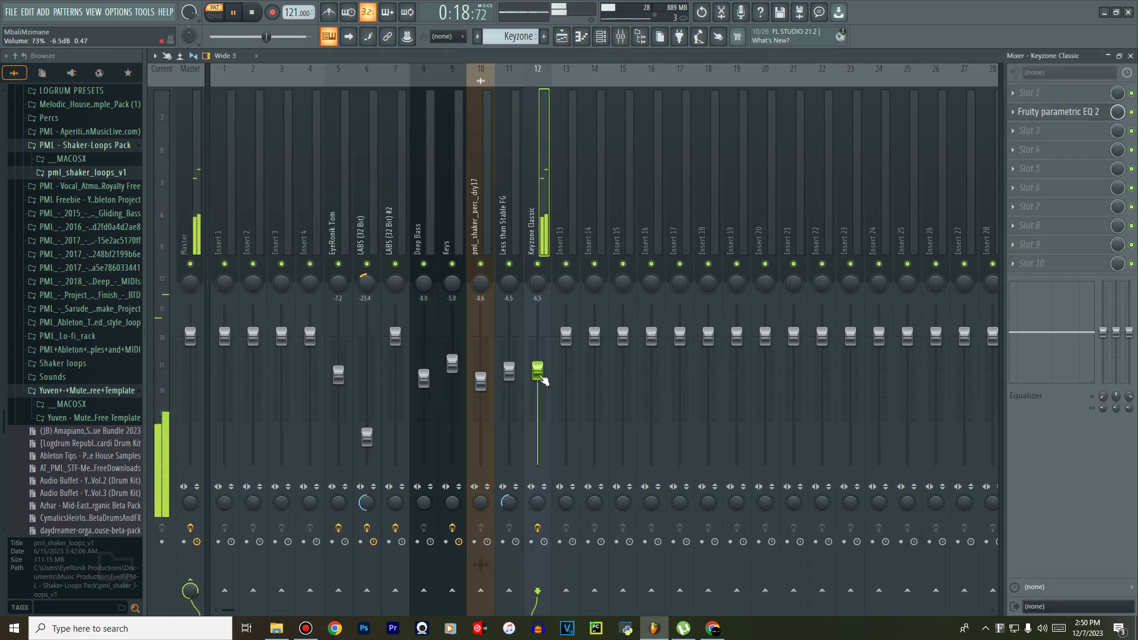
right_click(541, 376)
click(561, 464)
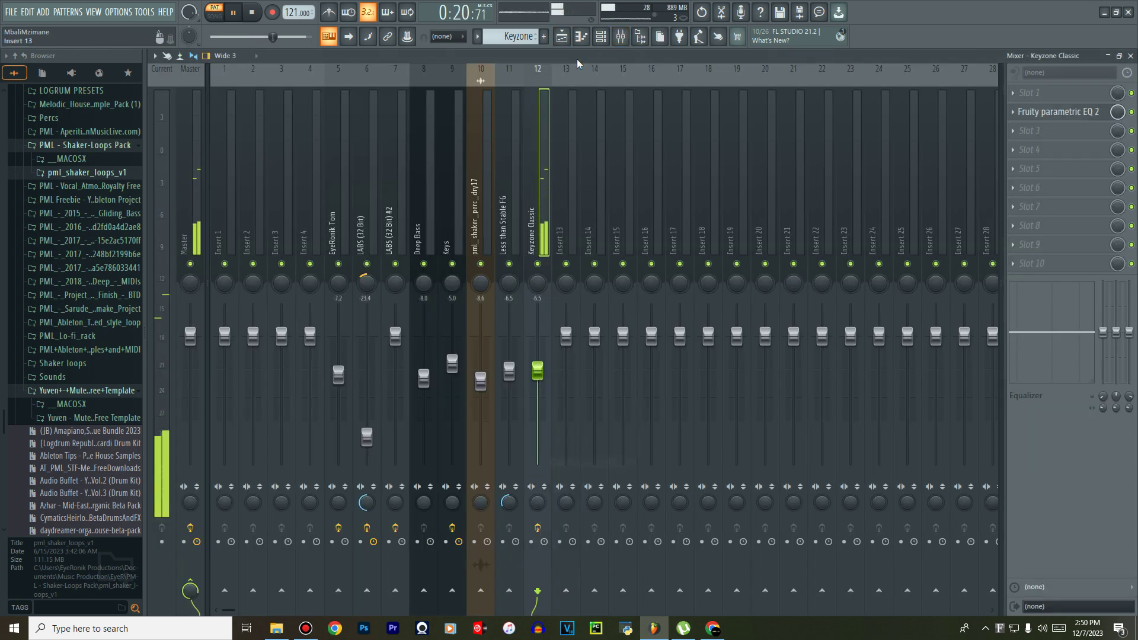
click(561, 37)
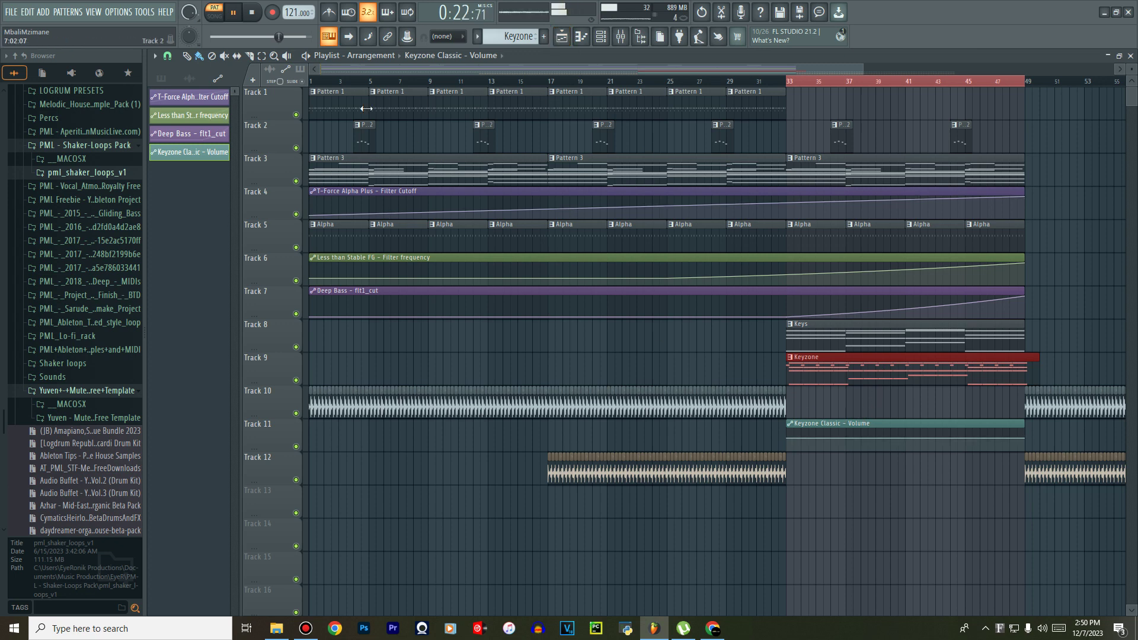
Copy the Keyzone pattern clip on Track 9 so that the copy starts at bar 17.
drag(480, 69, 676, 69)
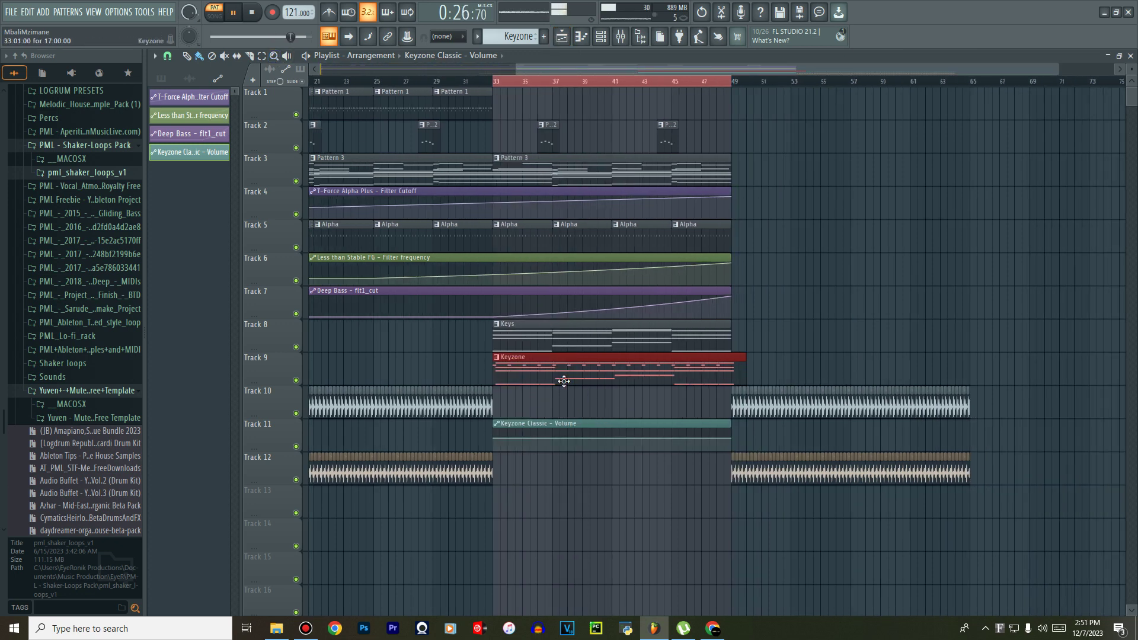
drag(564, 381, 402, 368)
drag(497, 366, 578, 369)
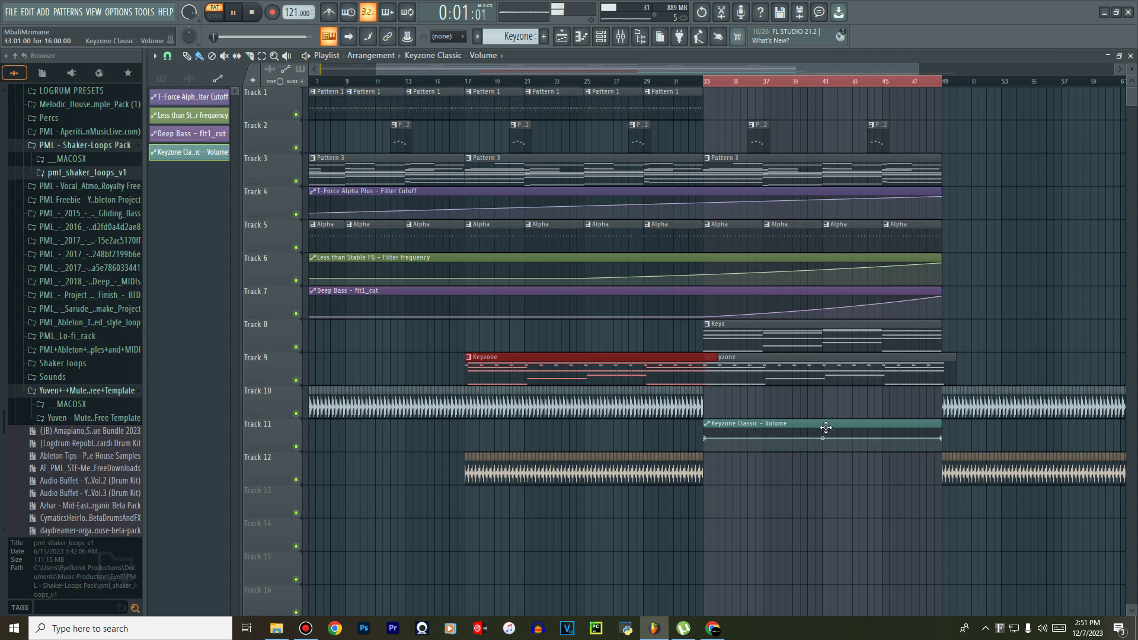
Span the Keyzone Classic volume automation from bar 17 to bar 49 and shape it as a gradual rise from near zero.
drag(826, 427, 594, 426)
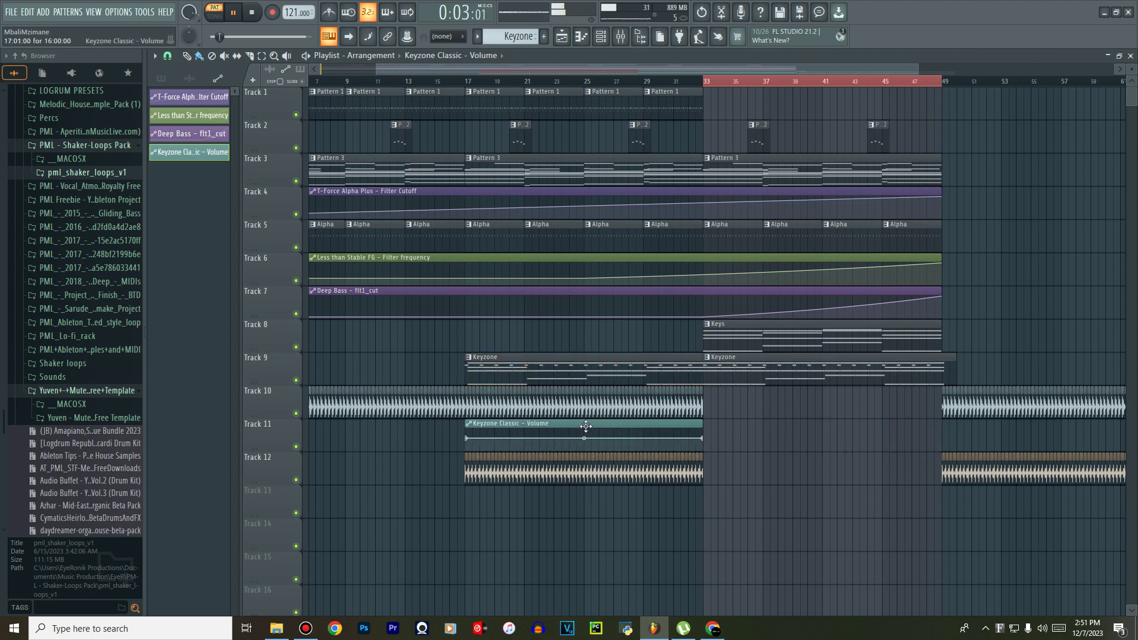
drag(702, 425, 852, 418)
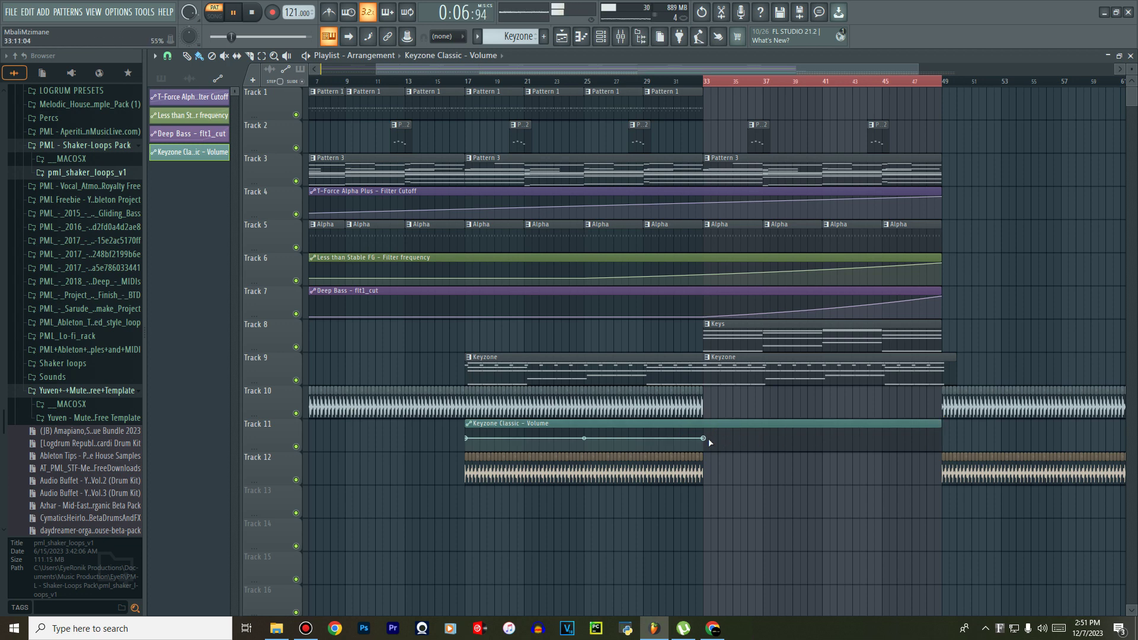
drag(707, 439, 914, 429)
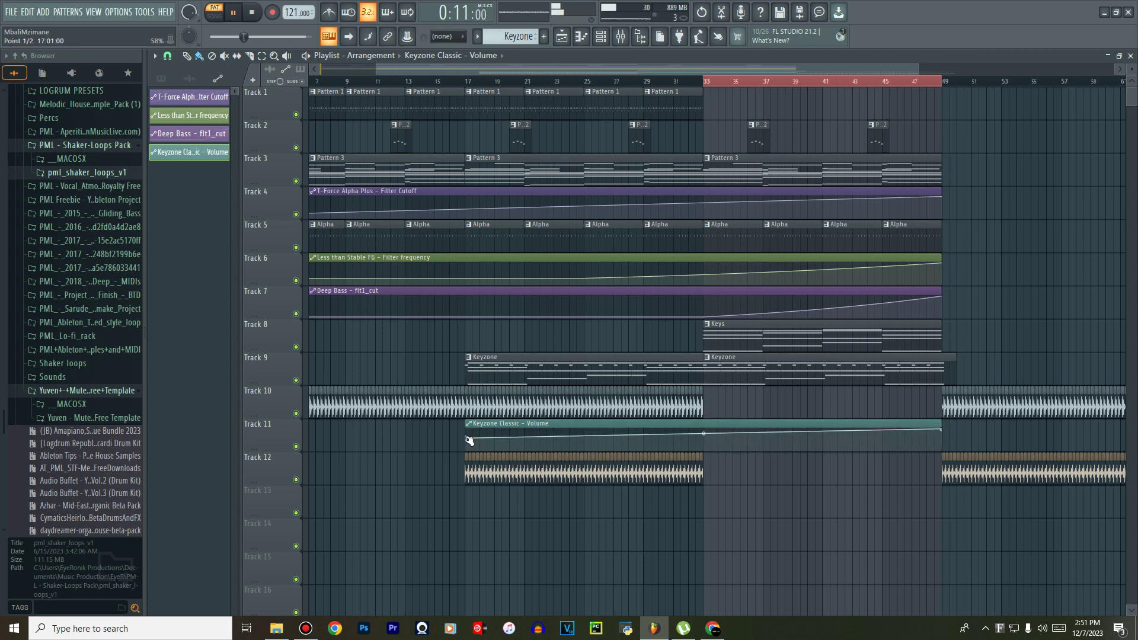
drag(469, 440, 470, 452)
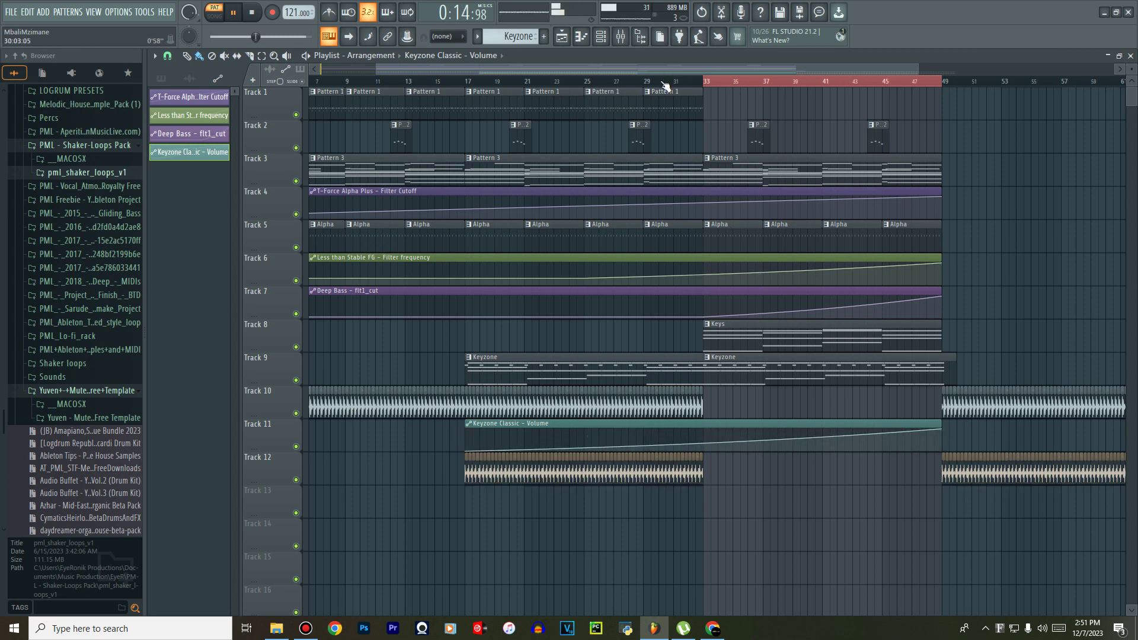
Play the song from bar 33 and check the automated Keyzone Classic level in the mixer.
click(712, 88)
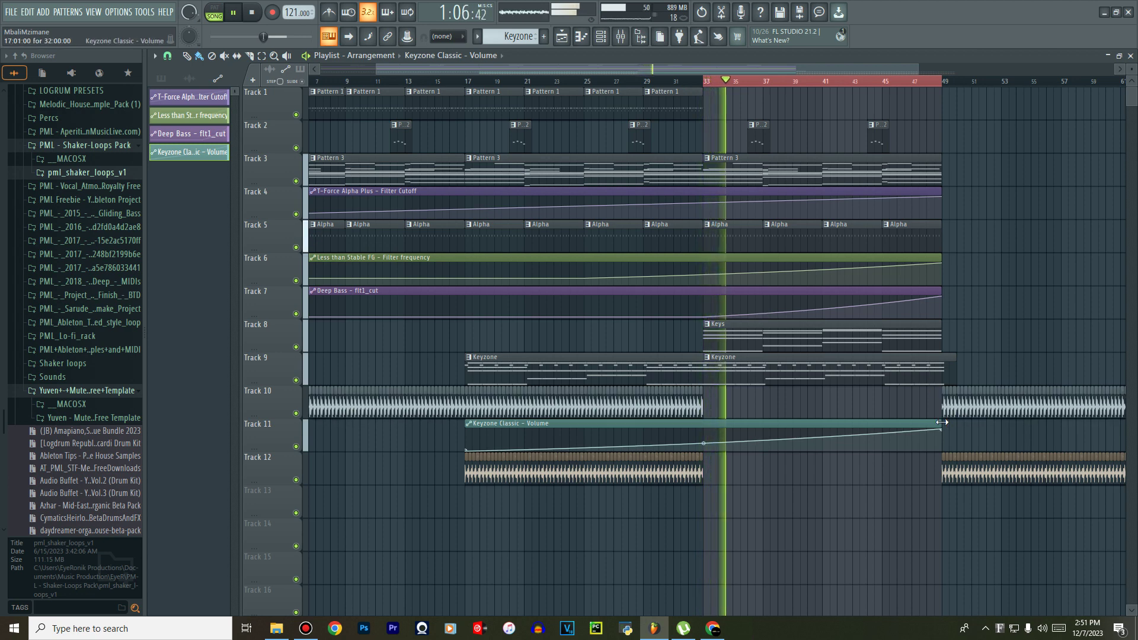
click(620, 37)
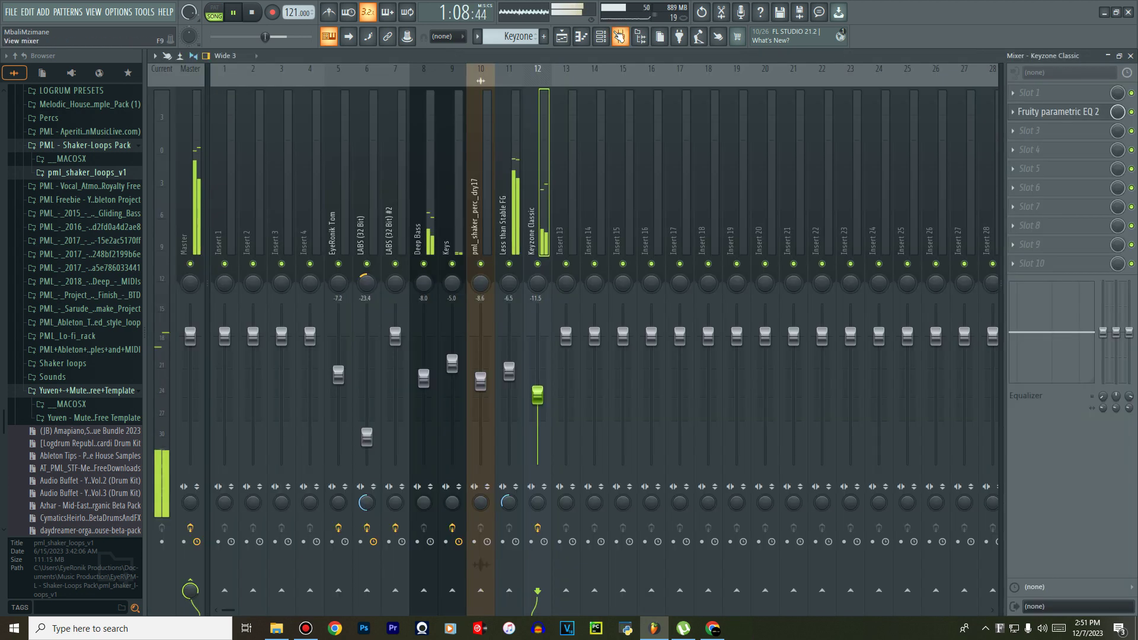
key(F9)
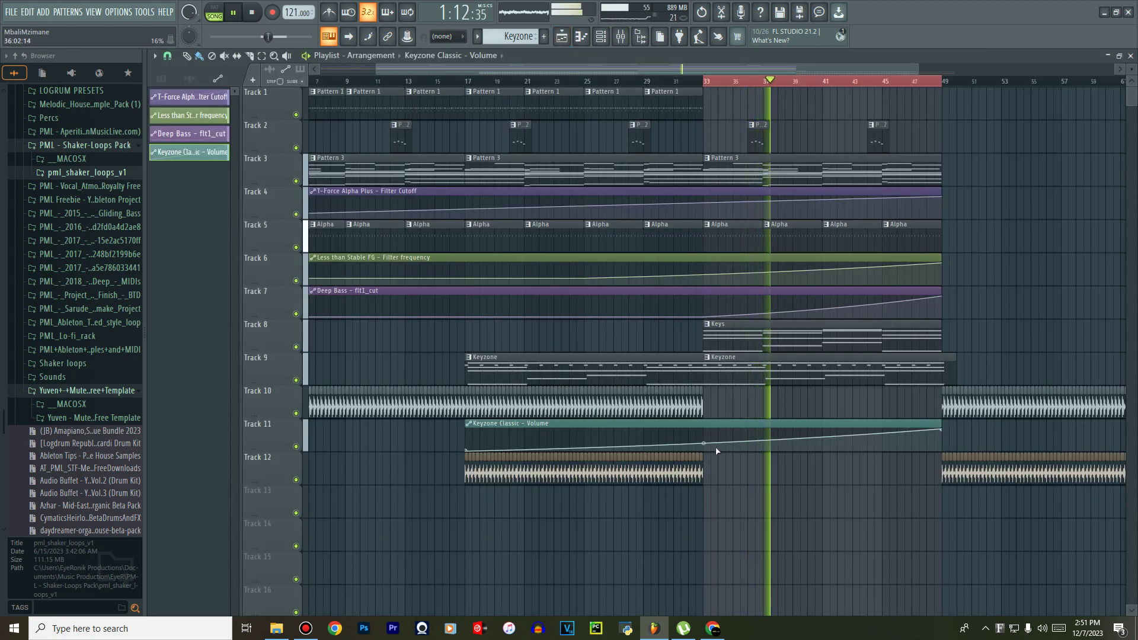
Bend the Keyzone Classic volume automation between bars 17 and 49 into a slightly faster rise and check the track's level in the mixer.
right_click(696, 441)
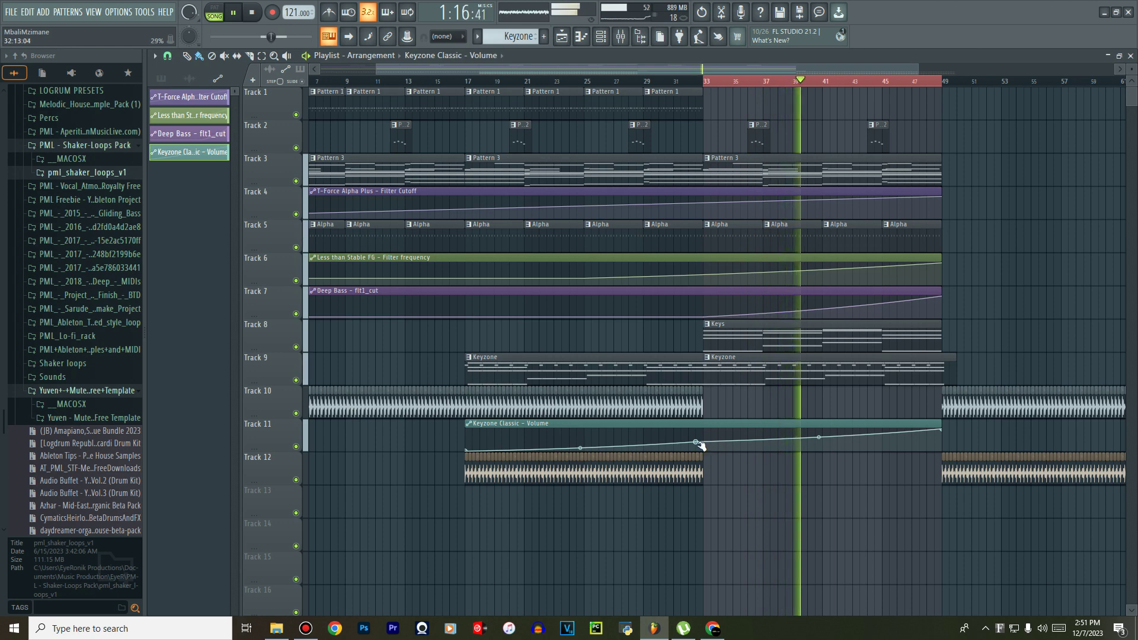
right_click(696, 443)
click(704, 443)
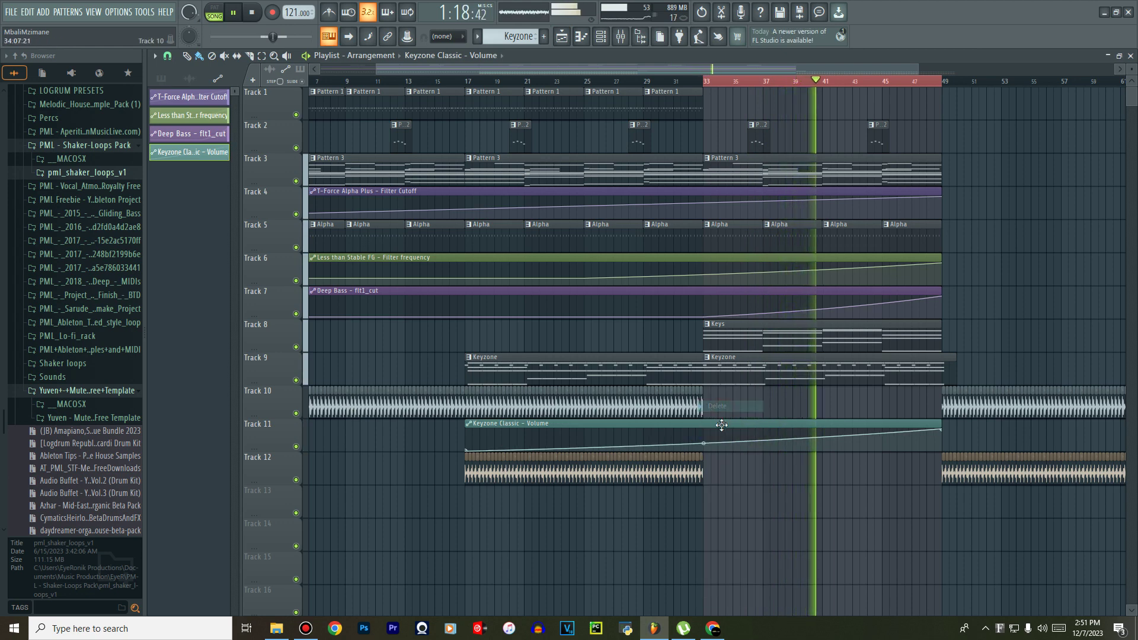
drag(704, 443, 704, 437)
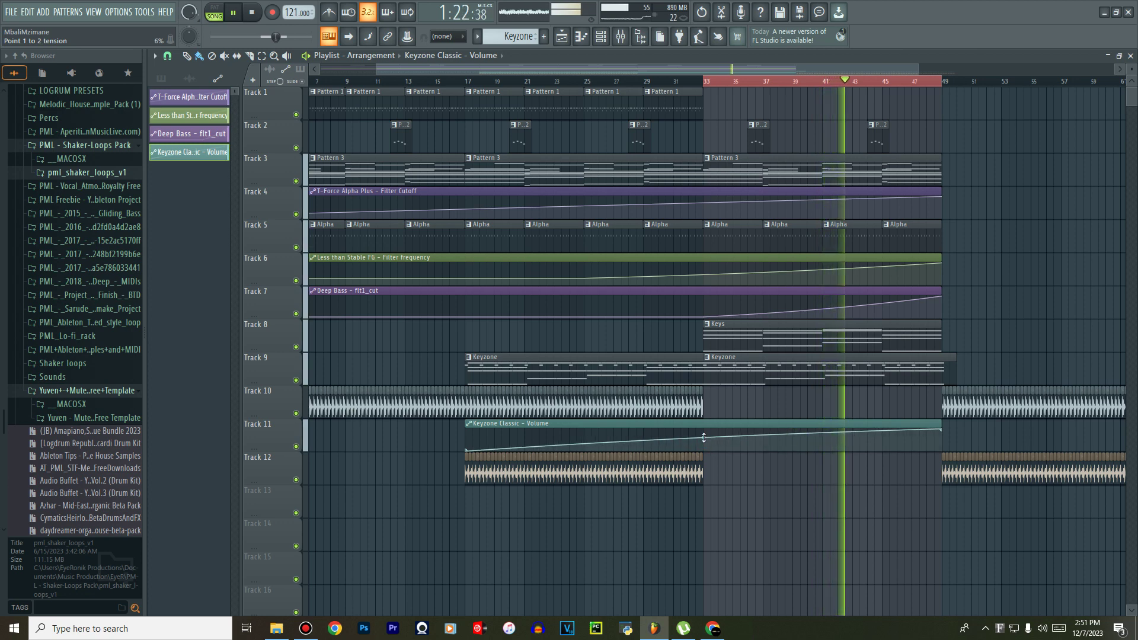
click(621, 38)
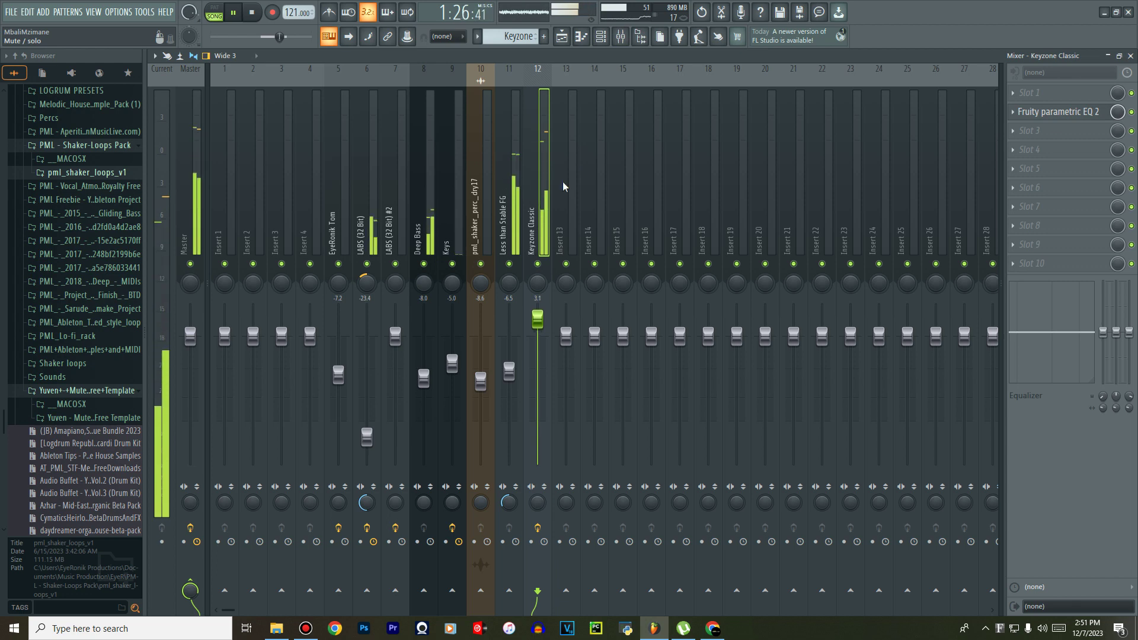
click(562, 38)
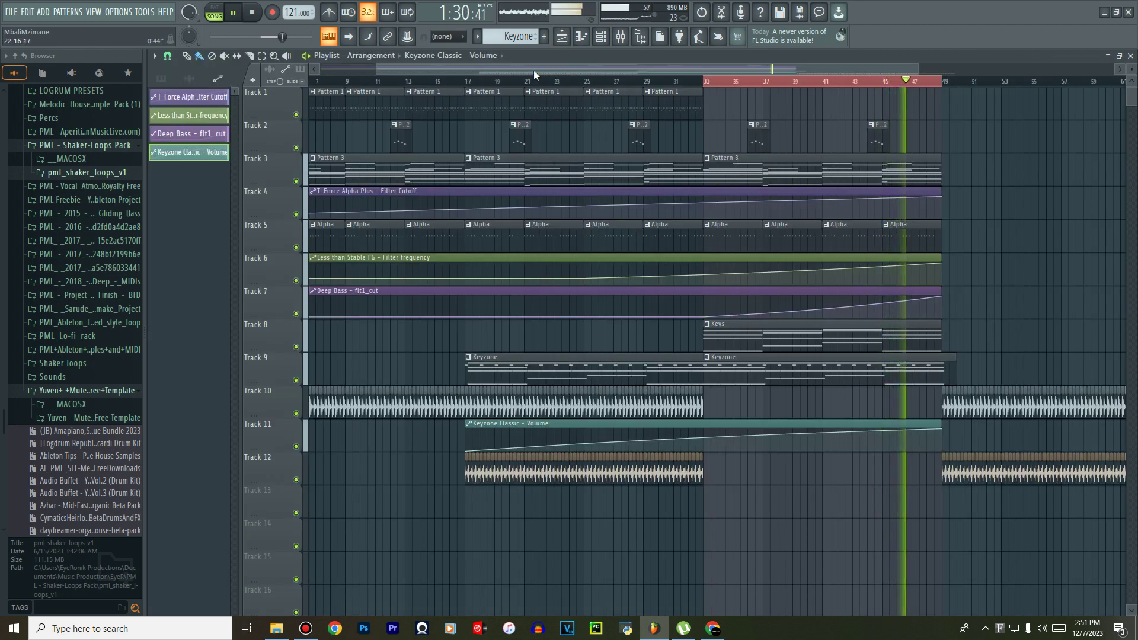
Start the rise of the Deep Bass cutoff automation at bar 25 using the bar 33 point's value, and delete the bar 33 point.
drag(533, 70, 698, 52)
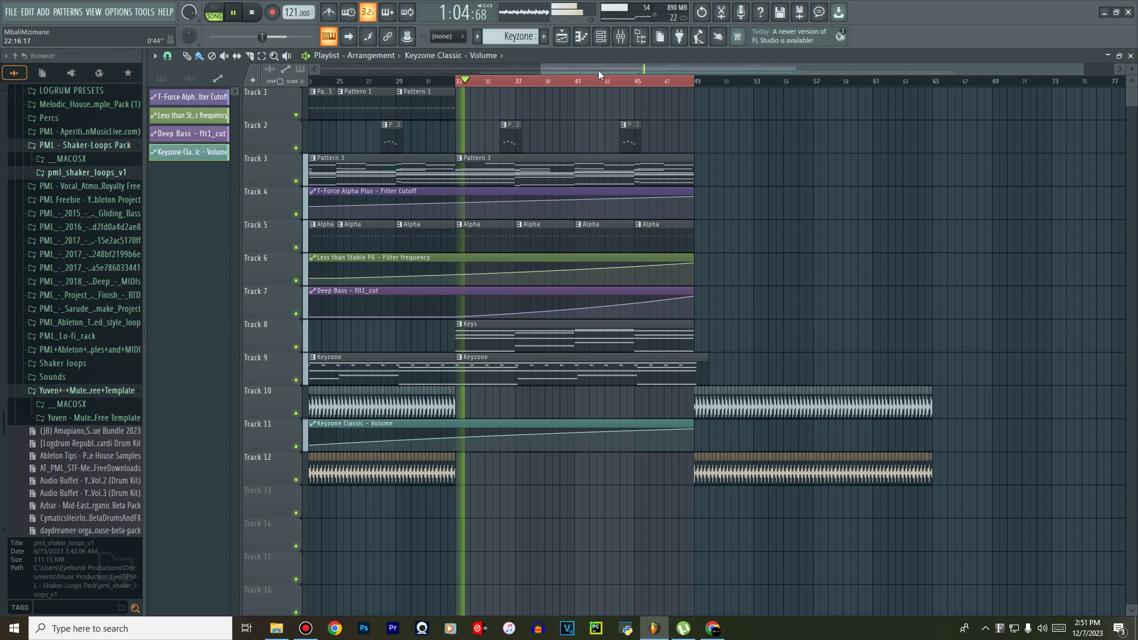
drag(598, 70, 475, 65)
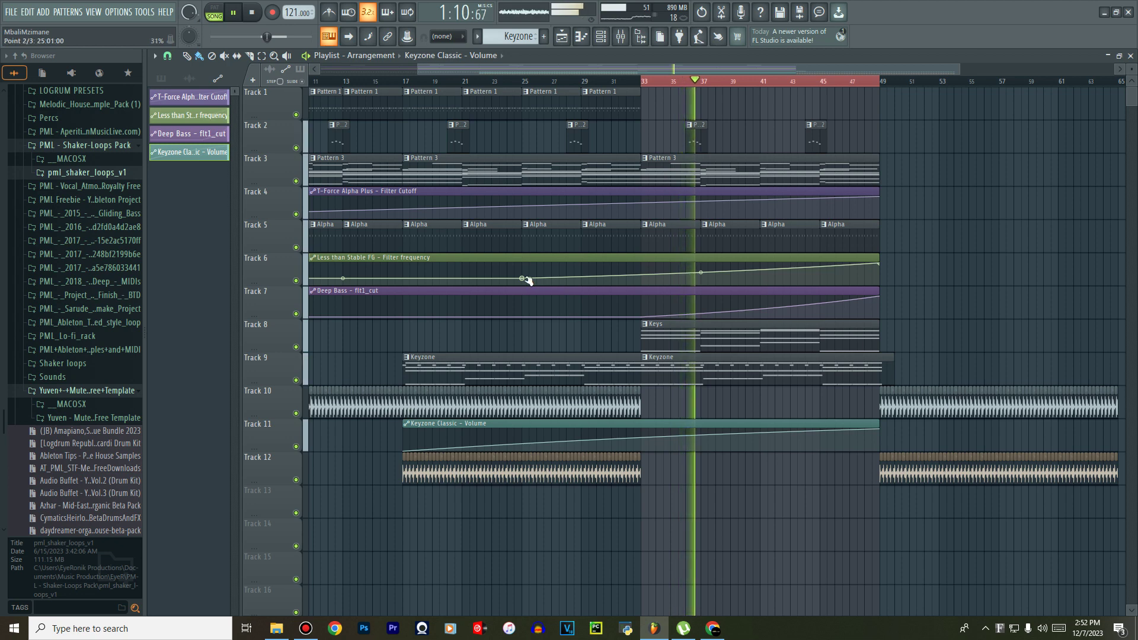
right_click(642, 317)
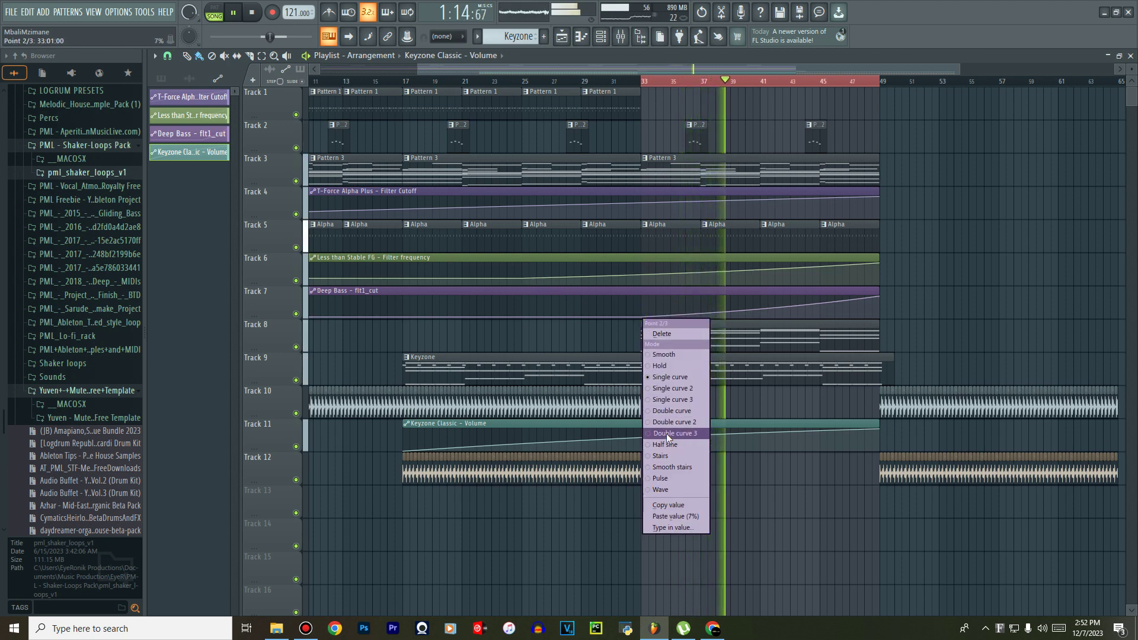
click(669, 505)
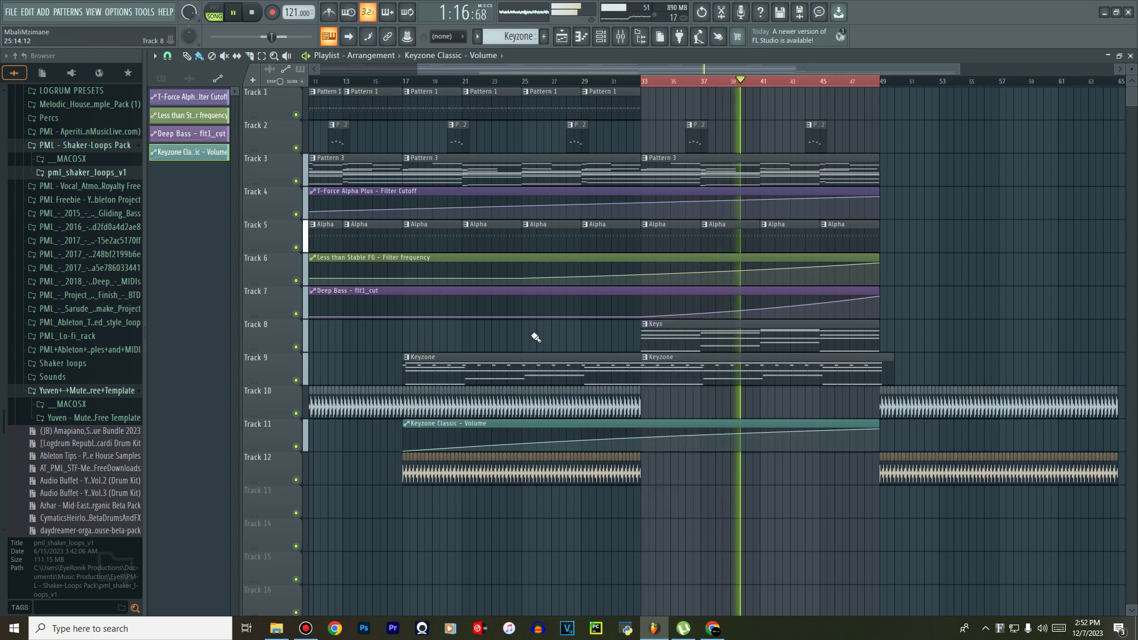
right_click(523, 318)
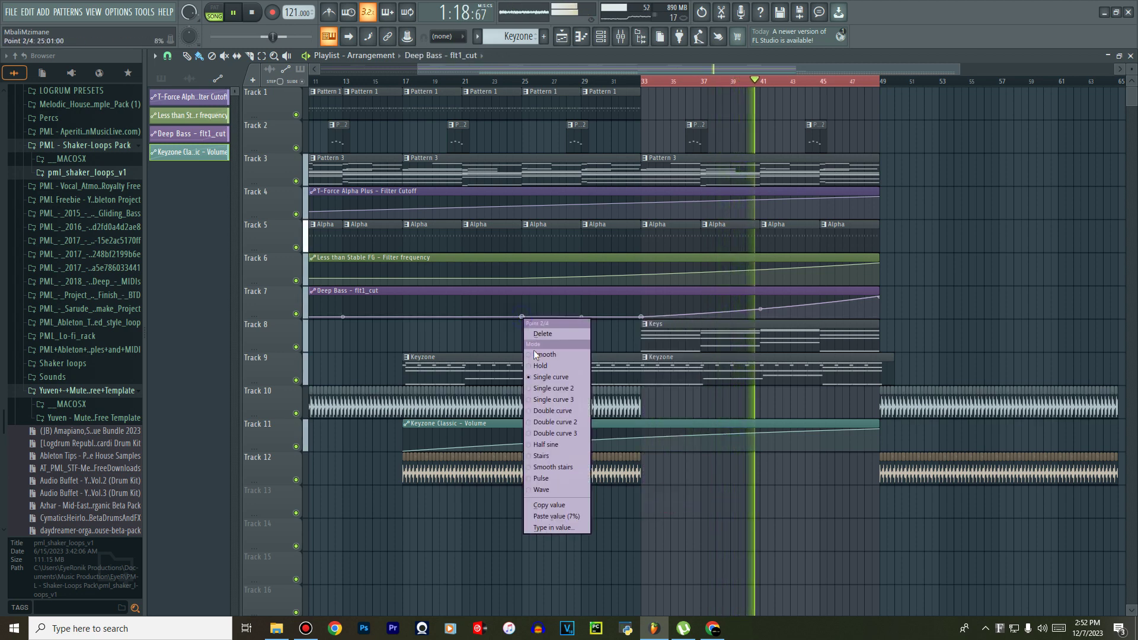
click(553, 506)
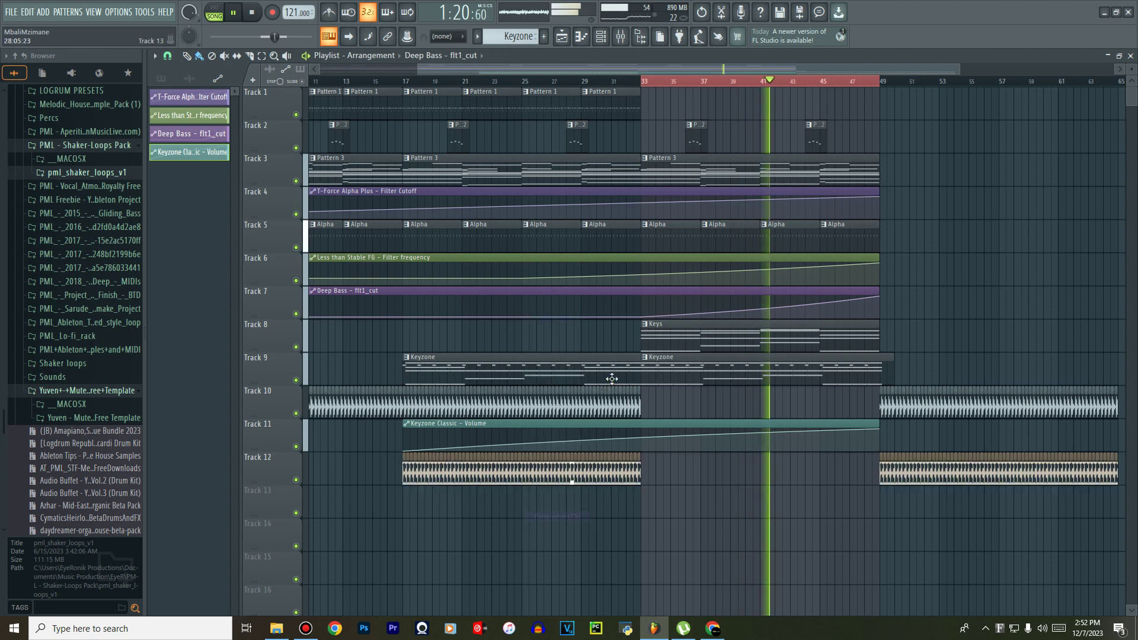
right_click(644, 318)
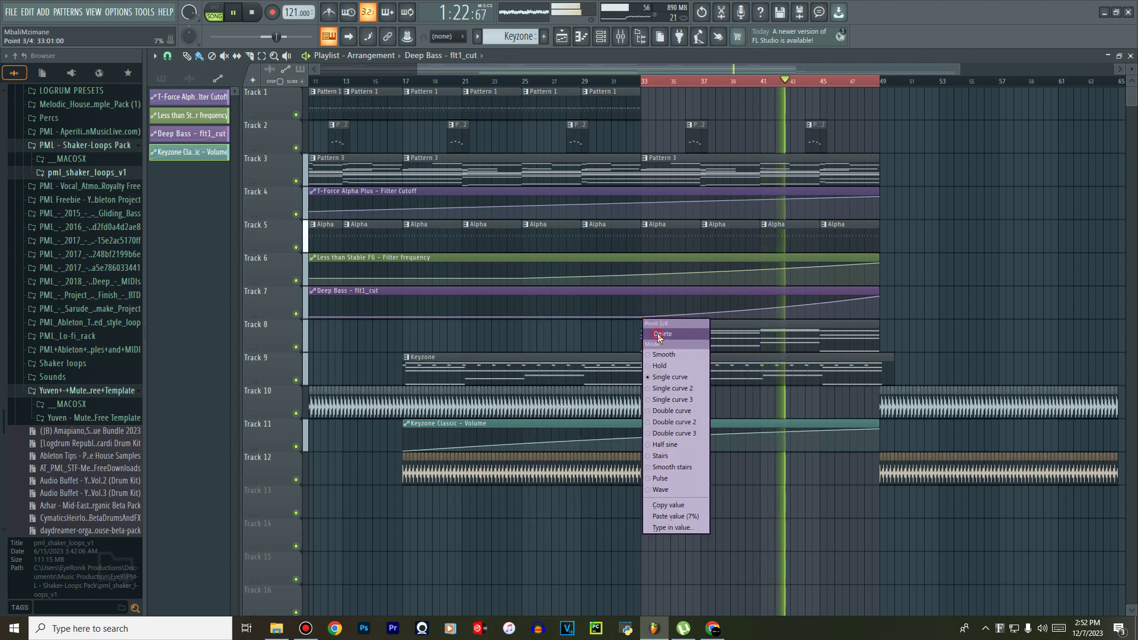
click(657, 333)
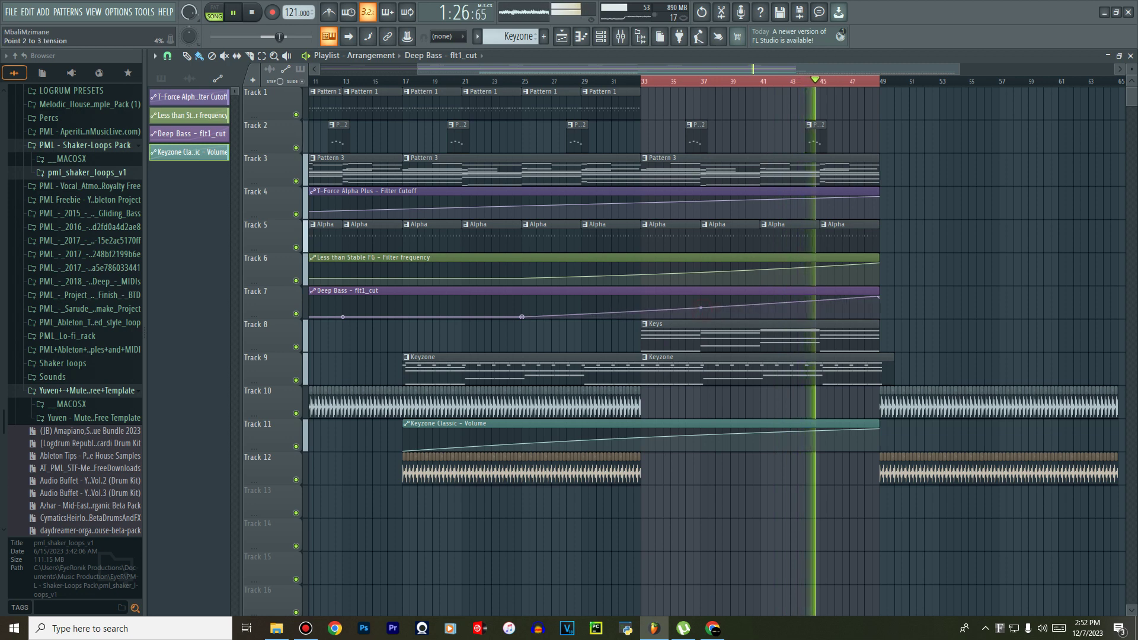
Straighten the rises from bar 25 in the Deep Bass and Less than Stable FG filter automations, and play from bar 25.
drag(701, 313, 702, 307)
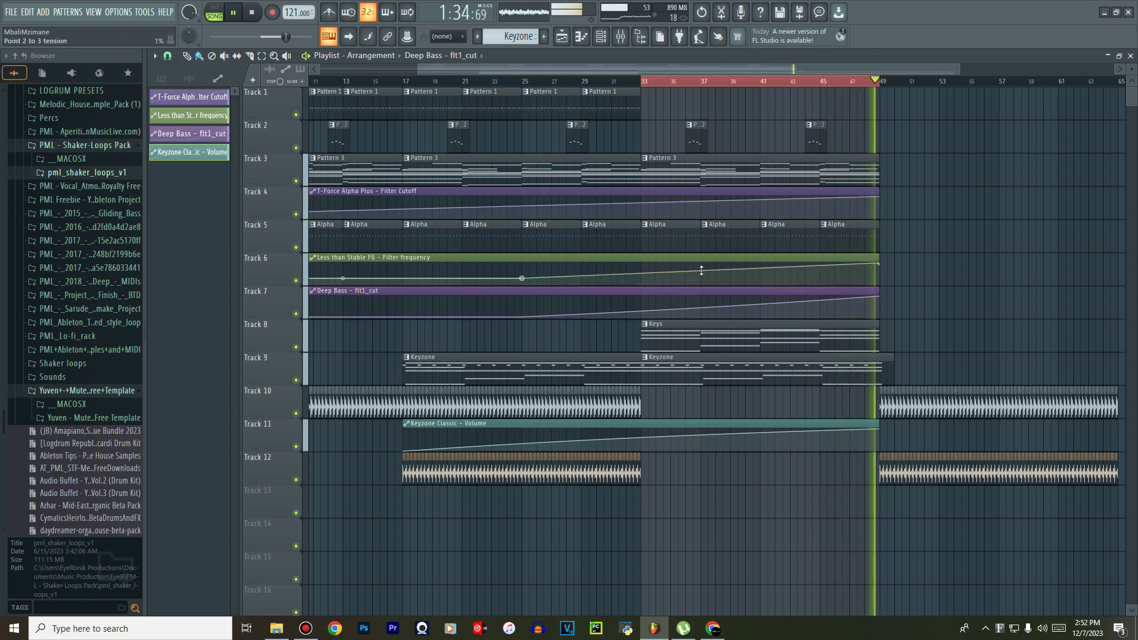
drag(628, 270, 627, 272)
click(628, 312)
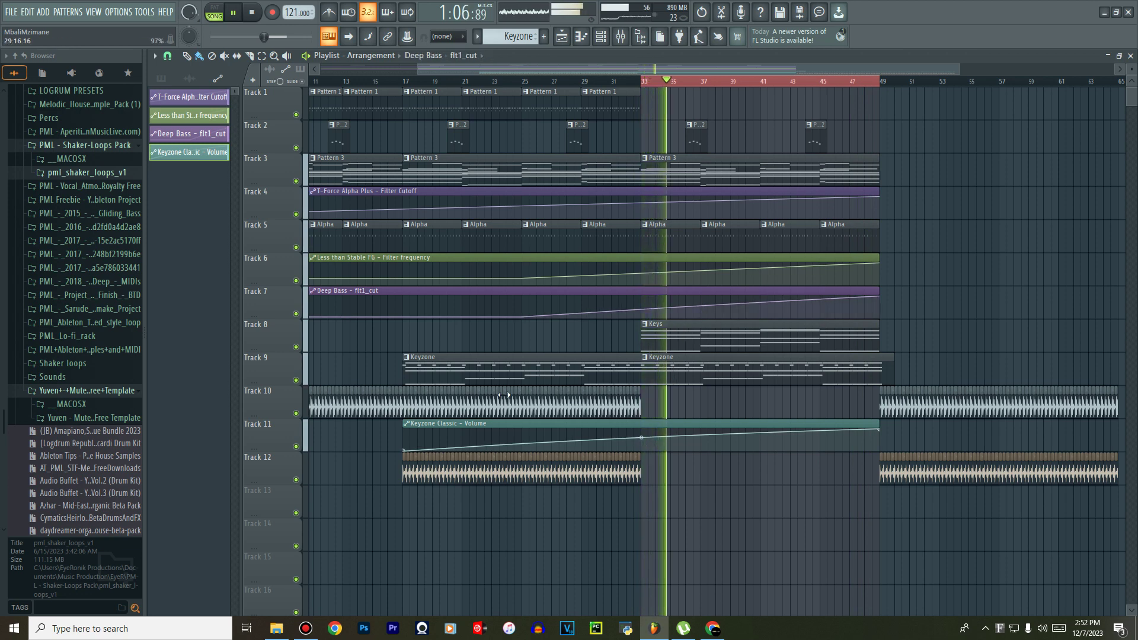
click(522, 80)
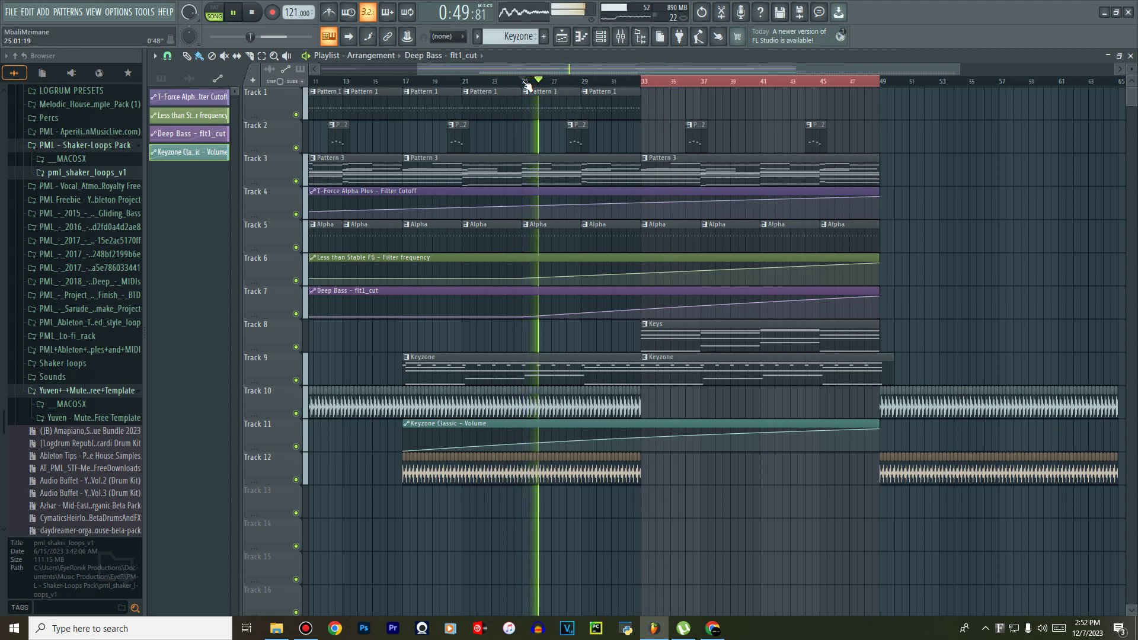
drag(526, 70, 421, 66)
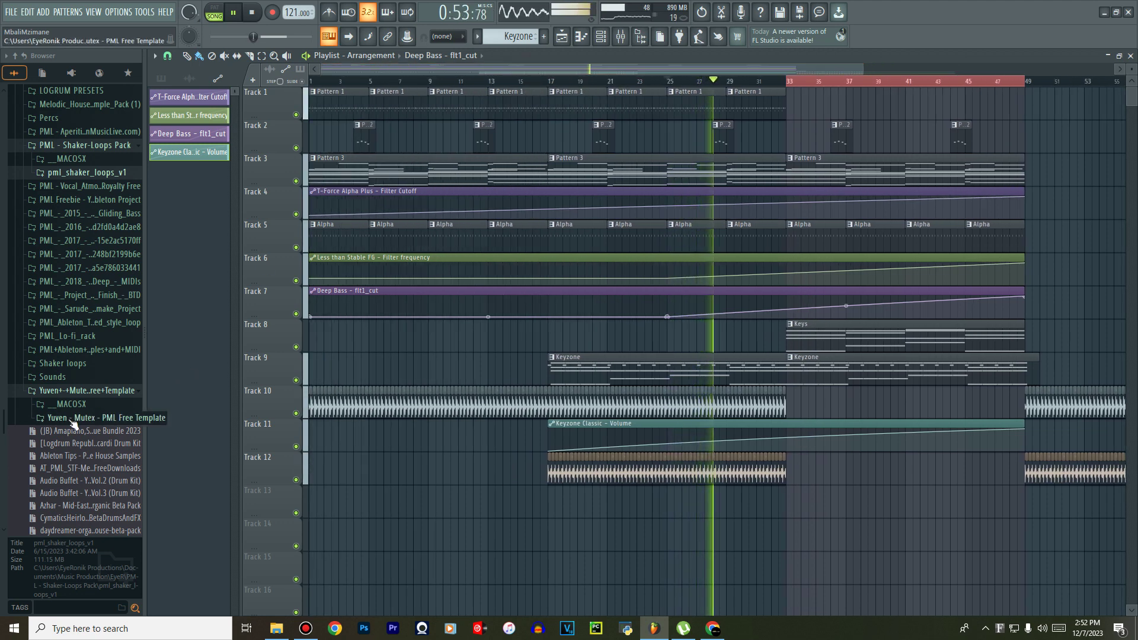
scroll(80, 350, down, 10)
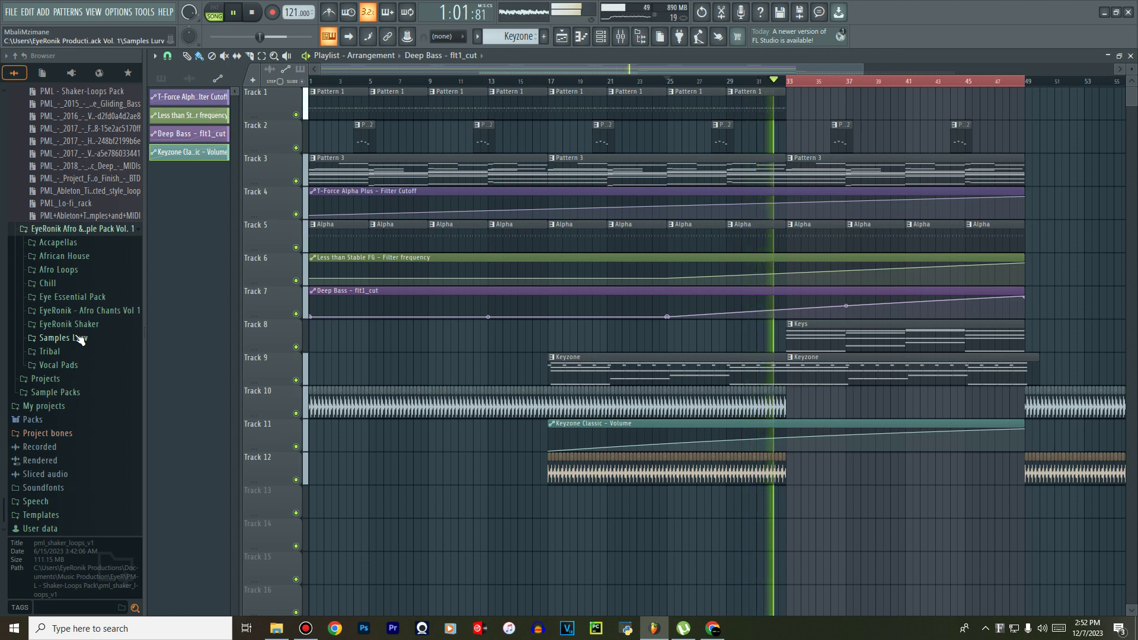
scroll(80, 338, up, 8)
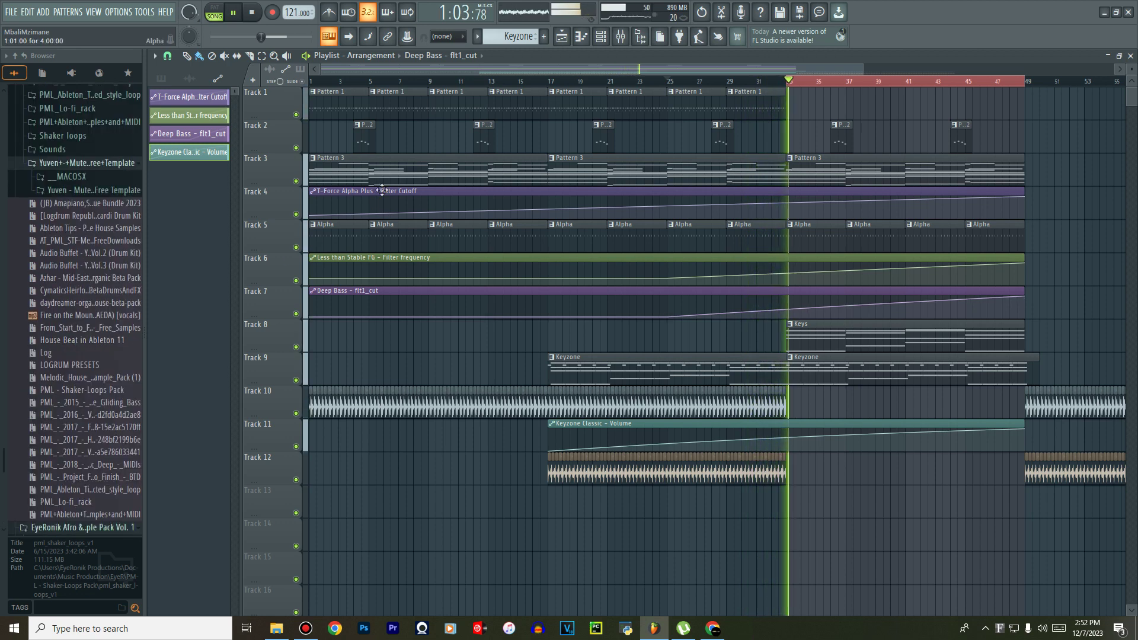
click(600, 36)
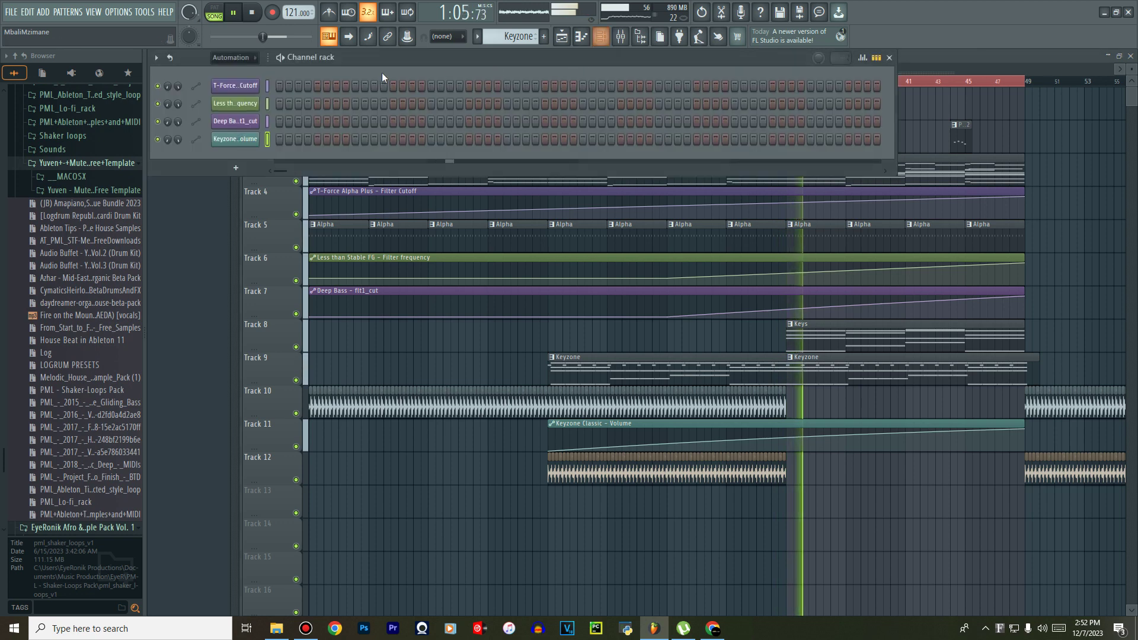
Move the Keyzone Classic volume automation to start at bar 33, with its end point at bar 49 and a fast-then-flattening rise.
click(786, 440)
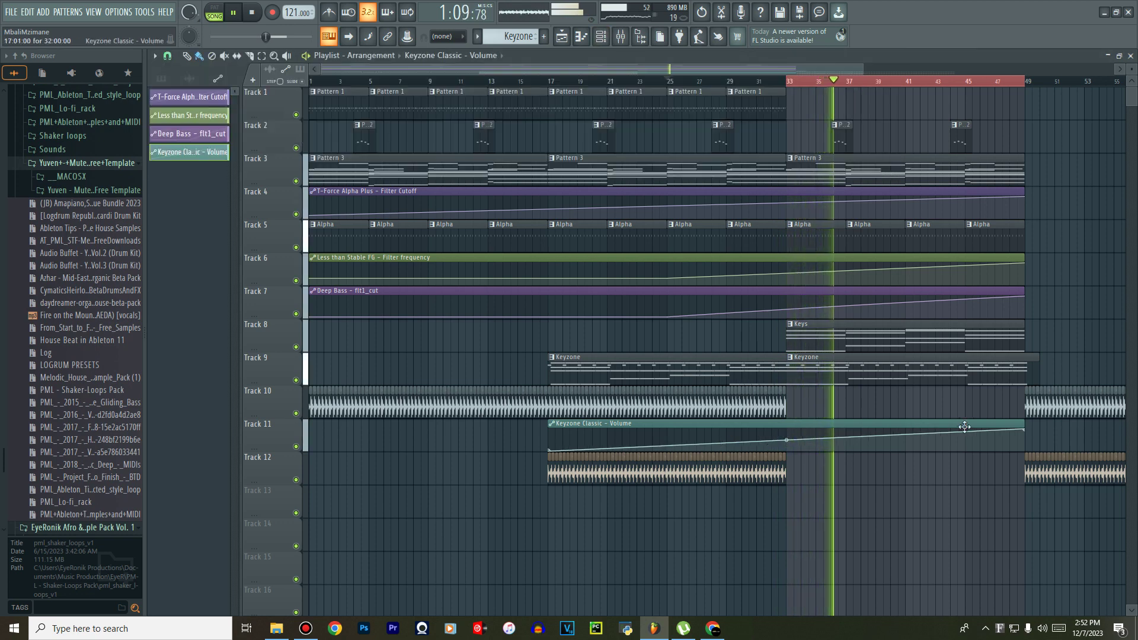
drag(1024, 429, 831, 428)
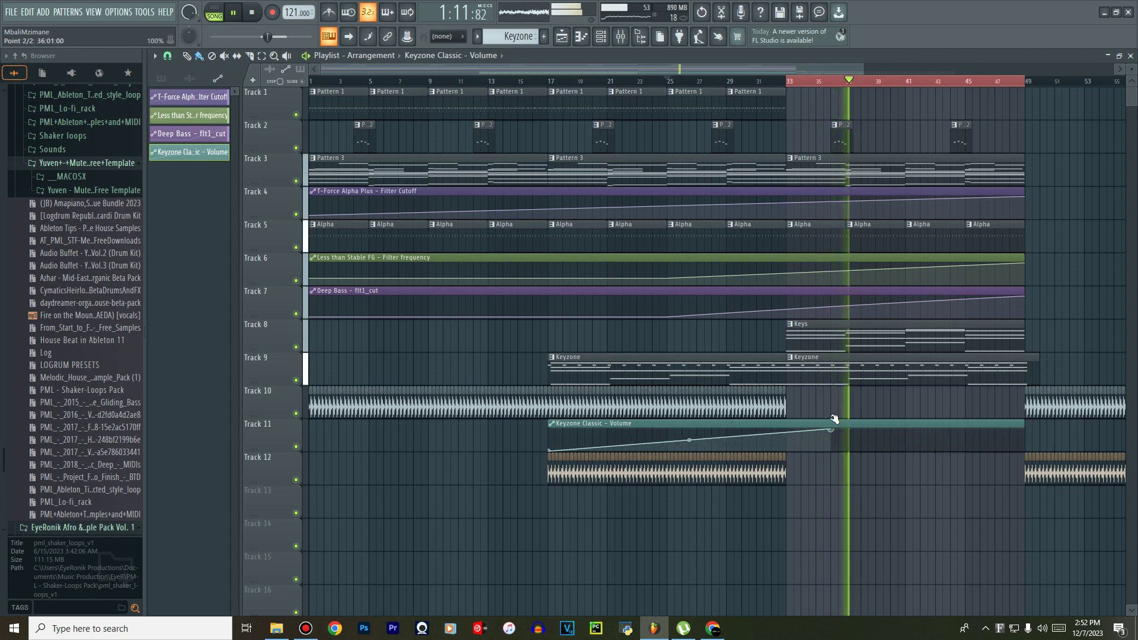
drag(747, 423, 985, 418)
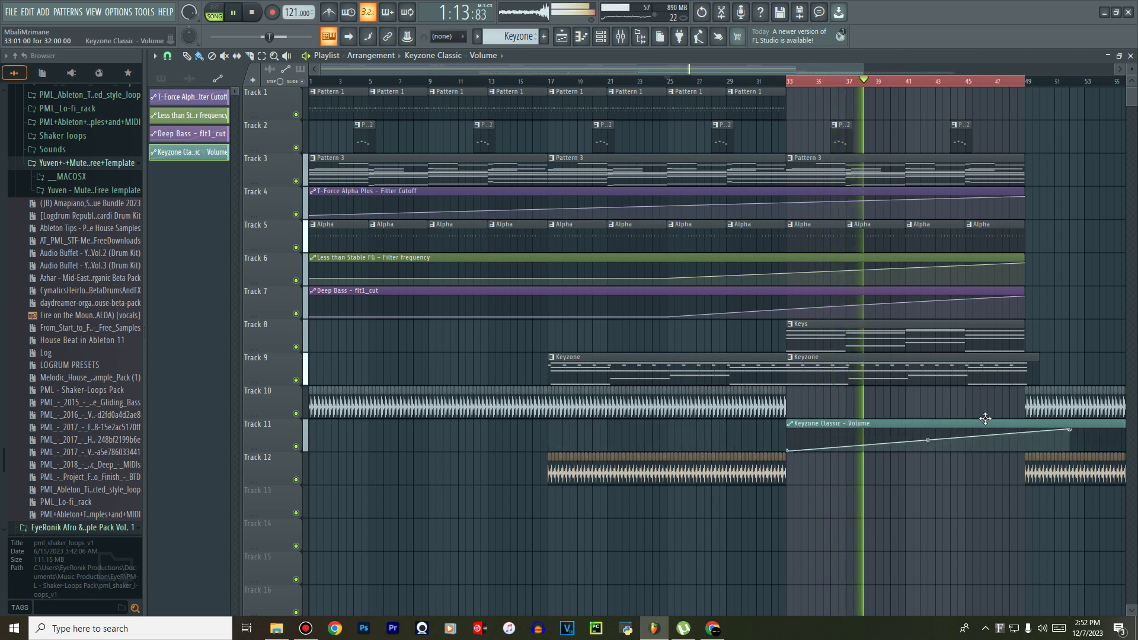
scroll(852, 351, down, 2)
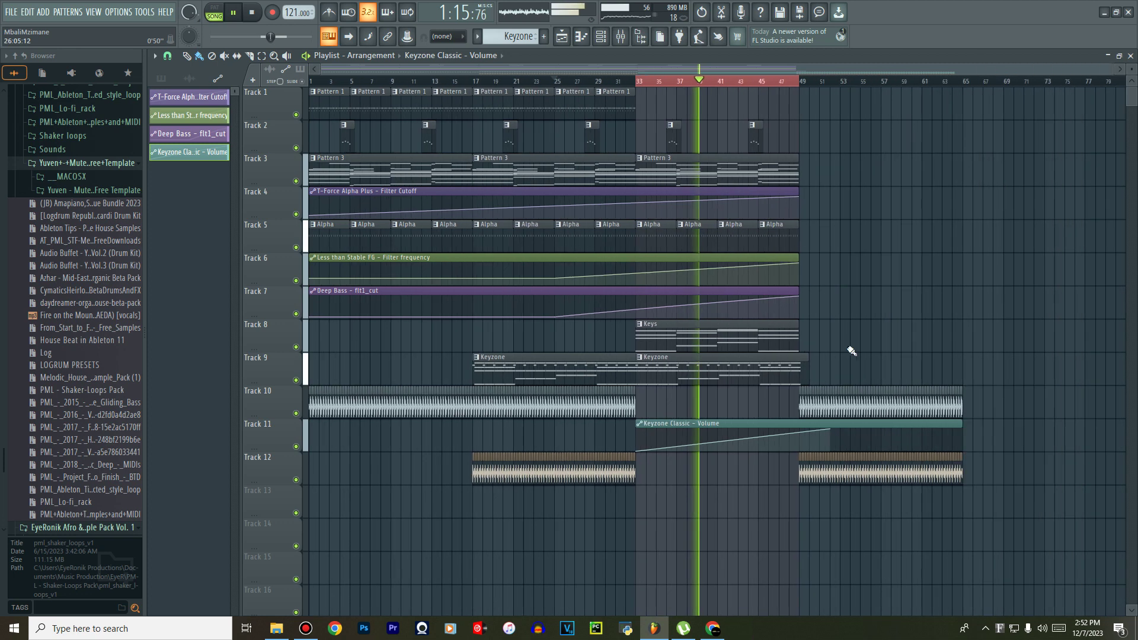
drag(830, 428, 789, 429)
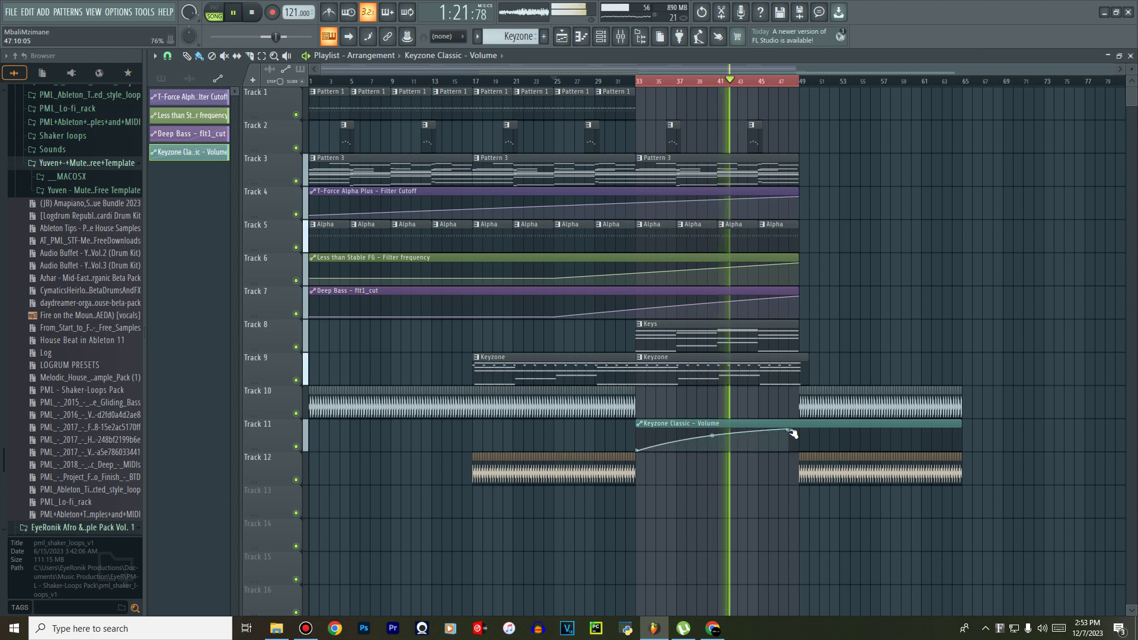
drag(791, 430, 799, 433)
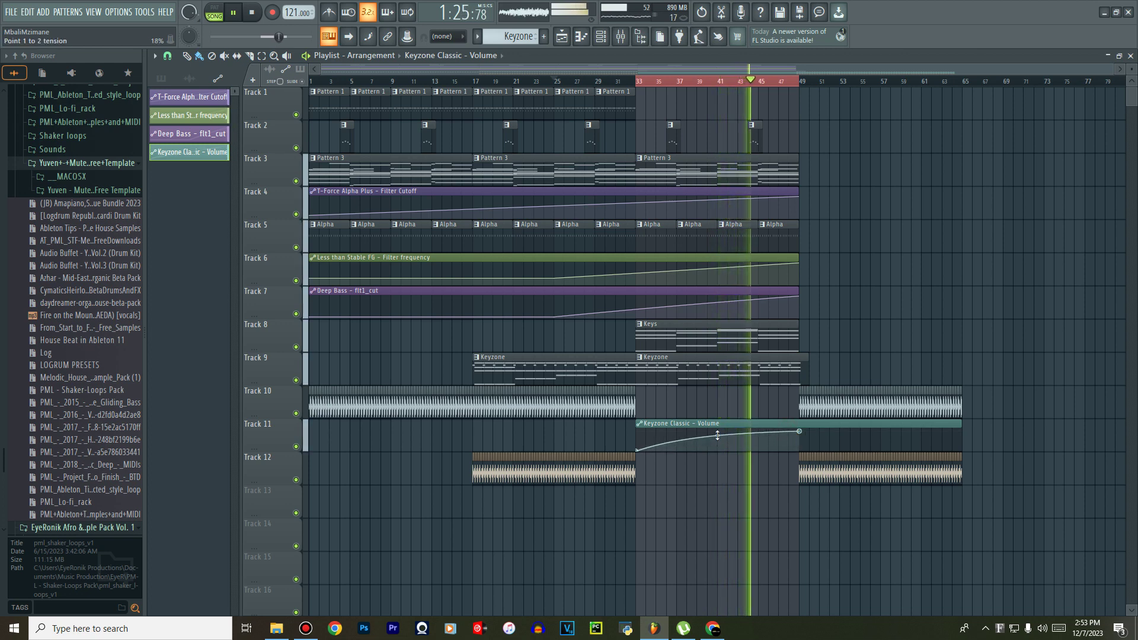
Place the Atmosphere 1 sample from the Eye Essential Pack on Track 15, starting at bar 33.
click(70, 191)
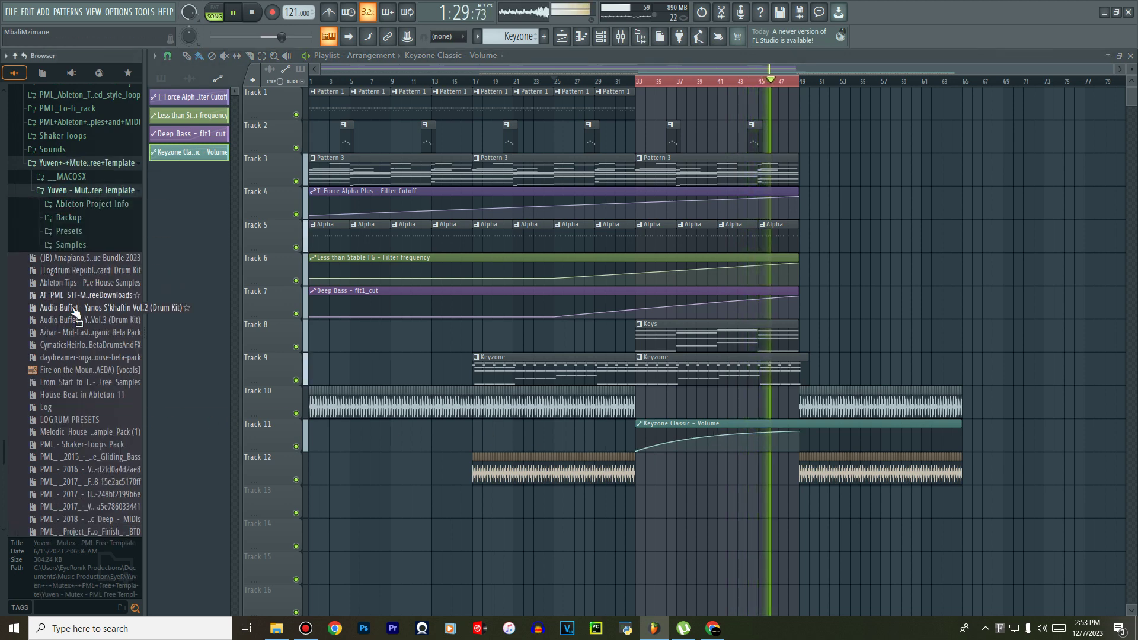
scroll(75, 312, down, 6)
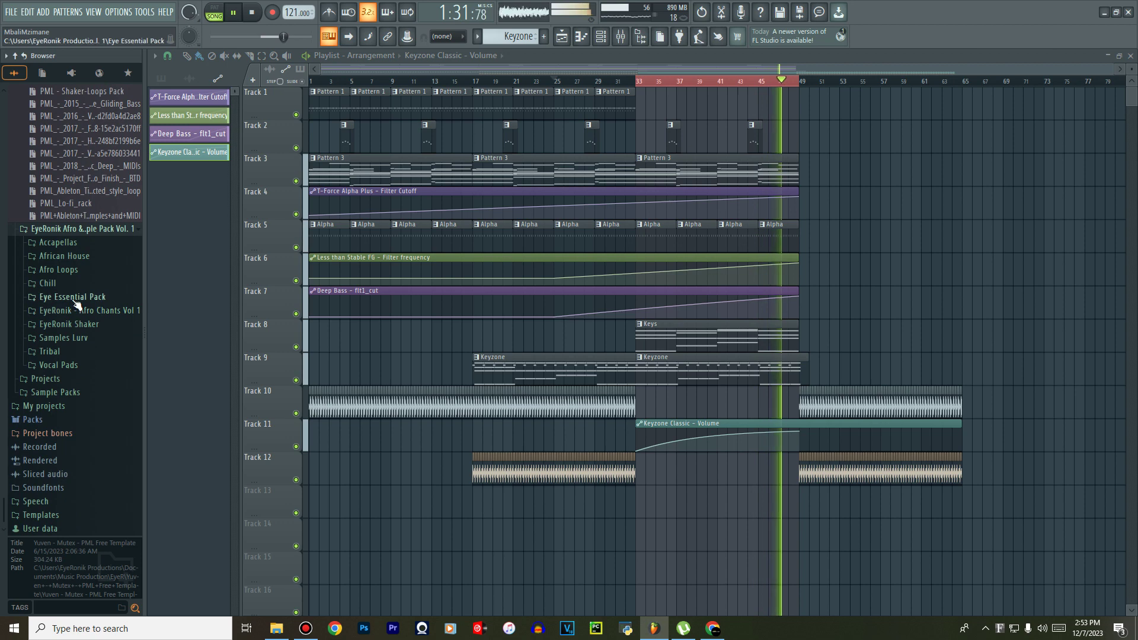
click(74, 297)
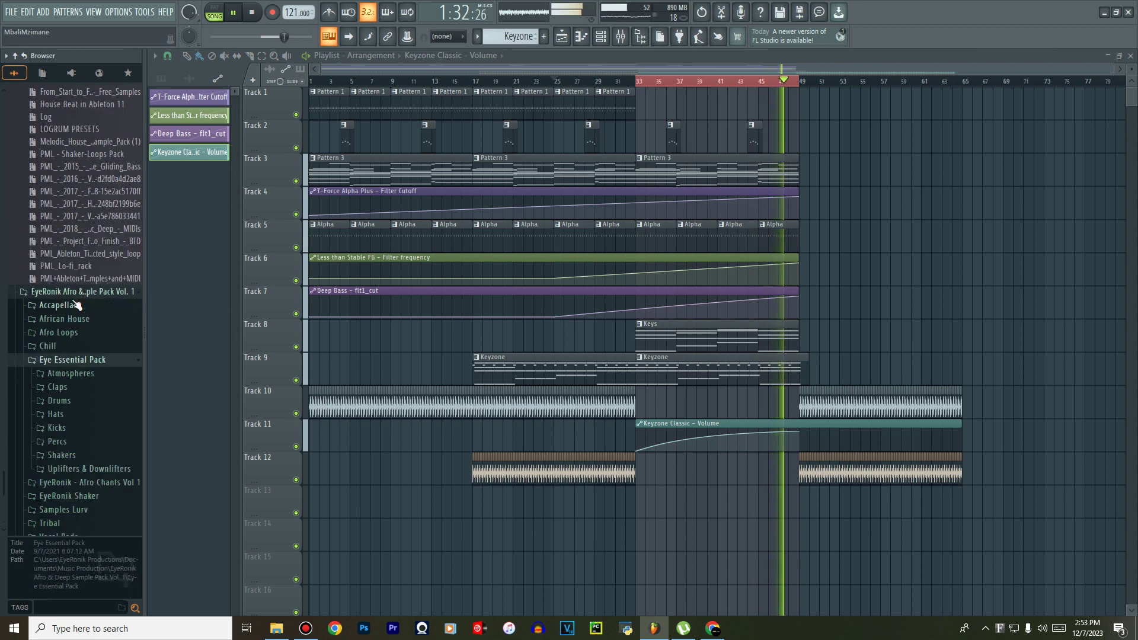
click(69, 382)
click(71, 387)
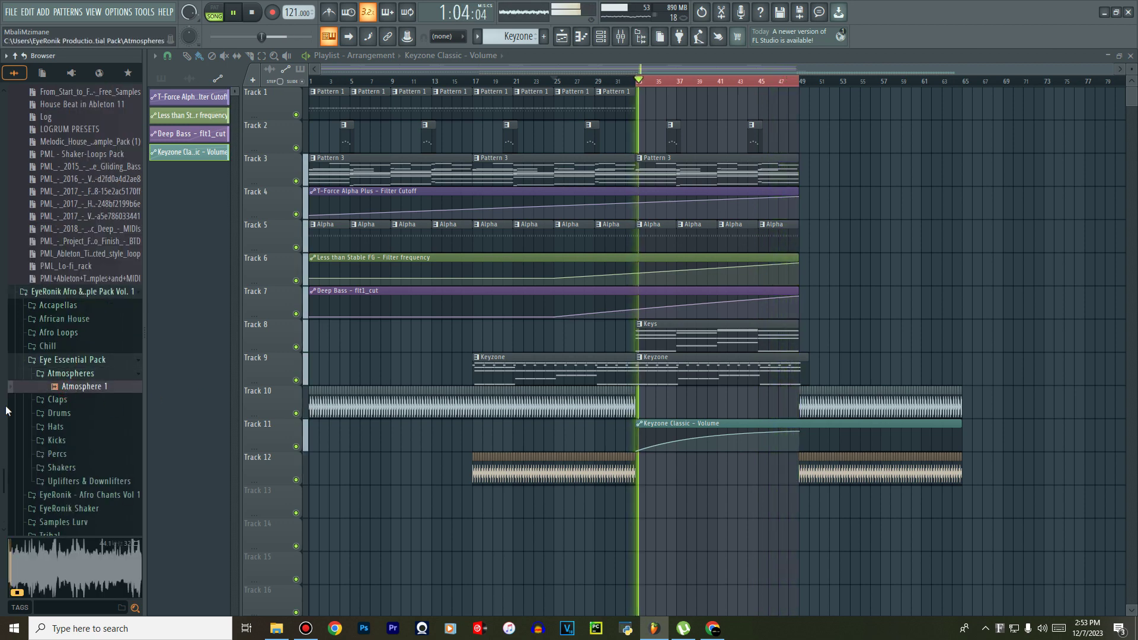
drag(77, 395, 810, 563)
double_click(810, 564)
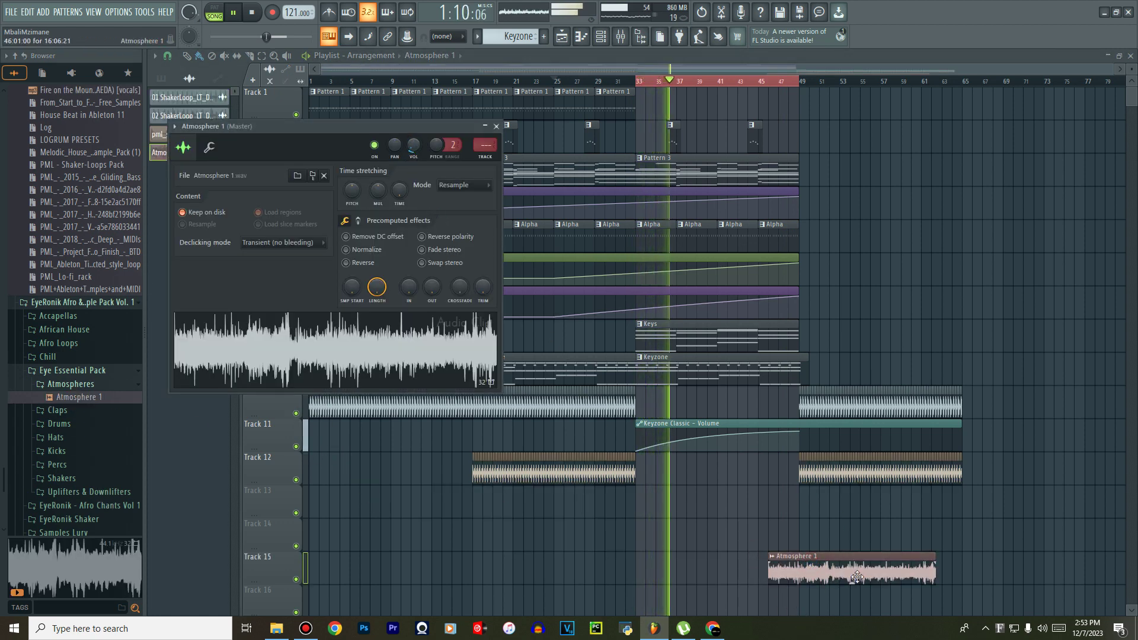
drag(858, 577, 727, 565)
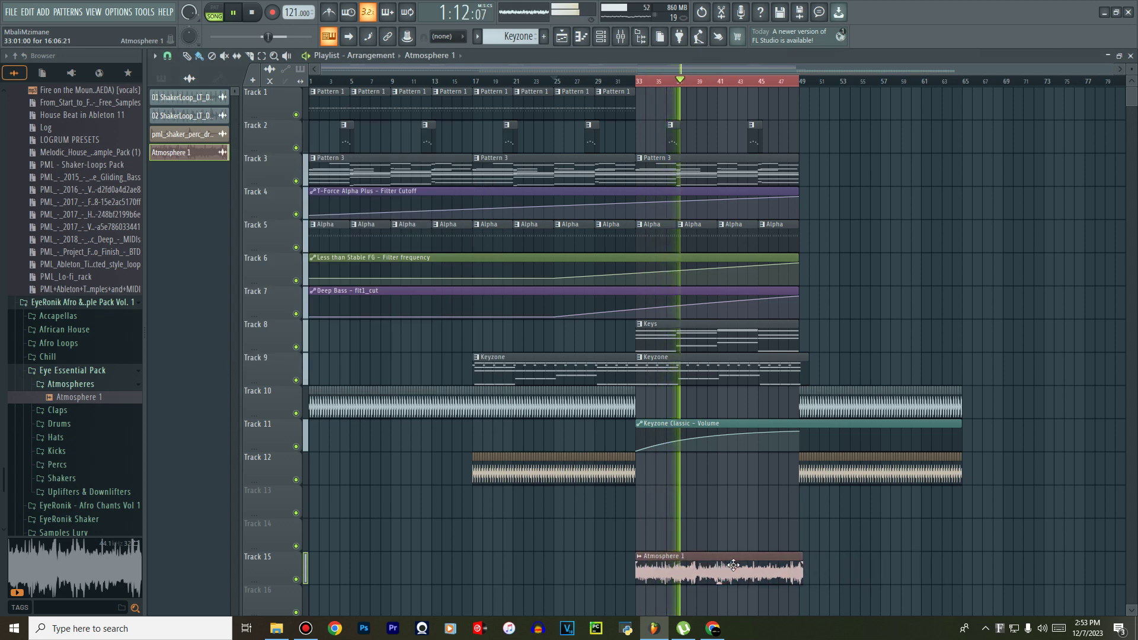
Audition the uplifter and downlifter samples in the Eye Essential Pack's Uplifters & Downlifters folder, and collapse the folder.
click(71, 480)
click(71, 480)
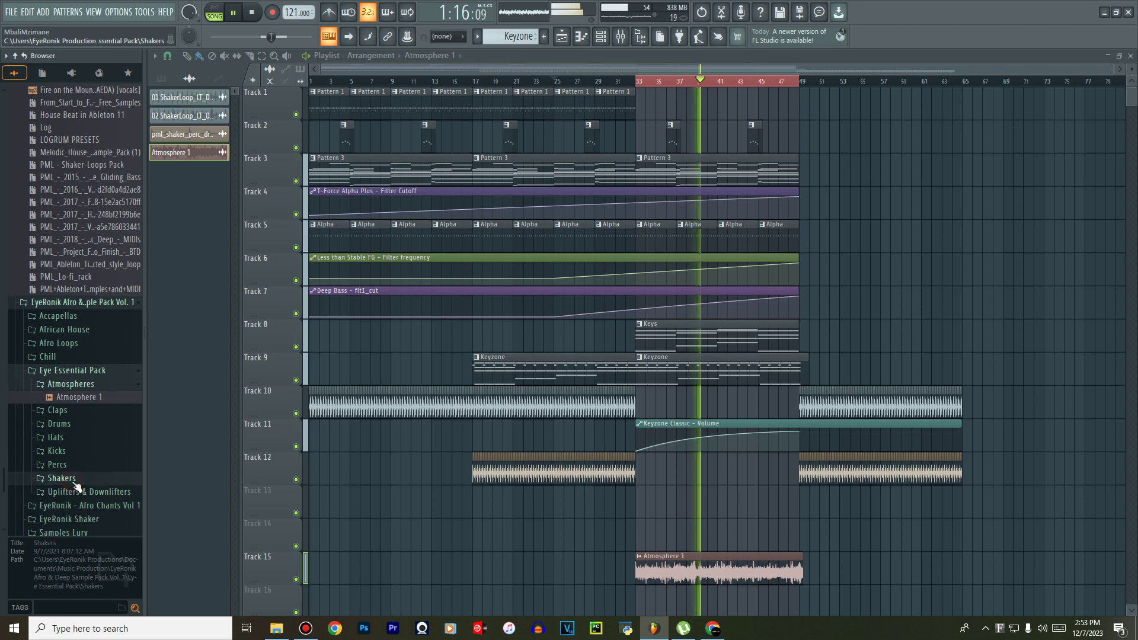
scroll(81, 464, down, 5)
click(89, 344)
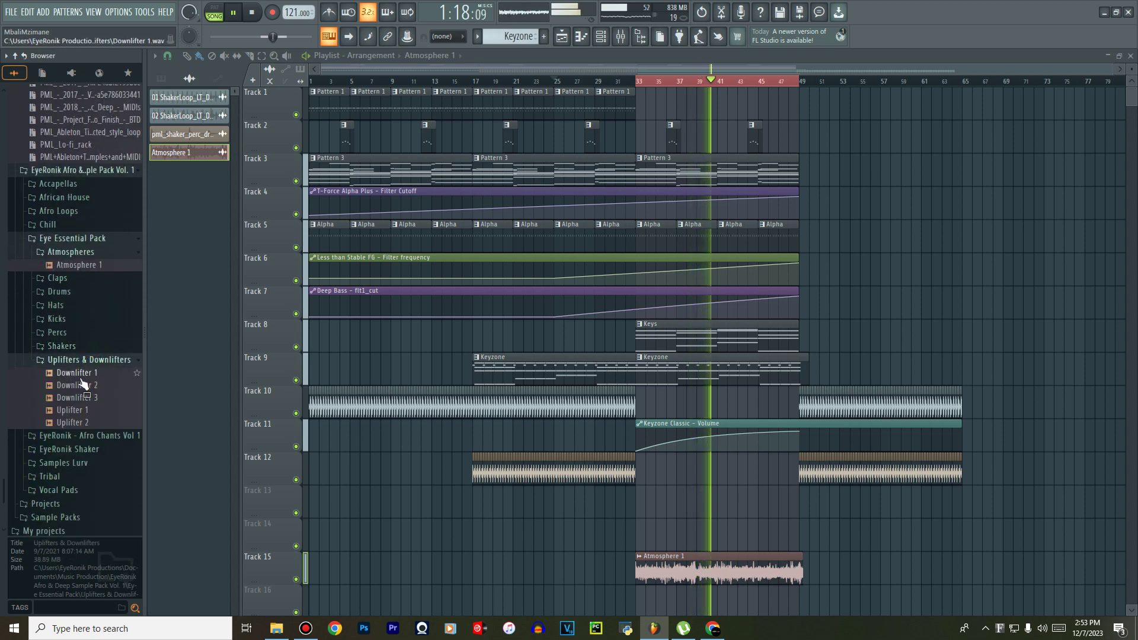
click(77, 398)
click(72, 410)
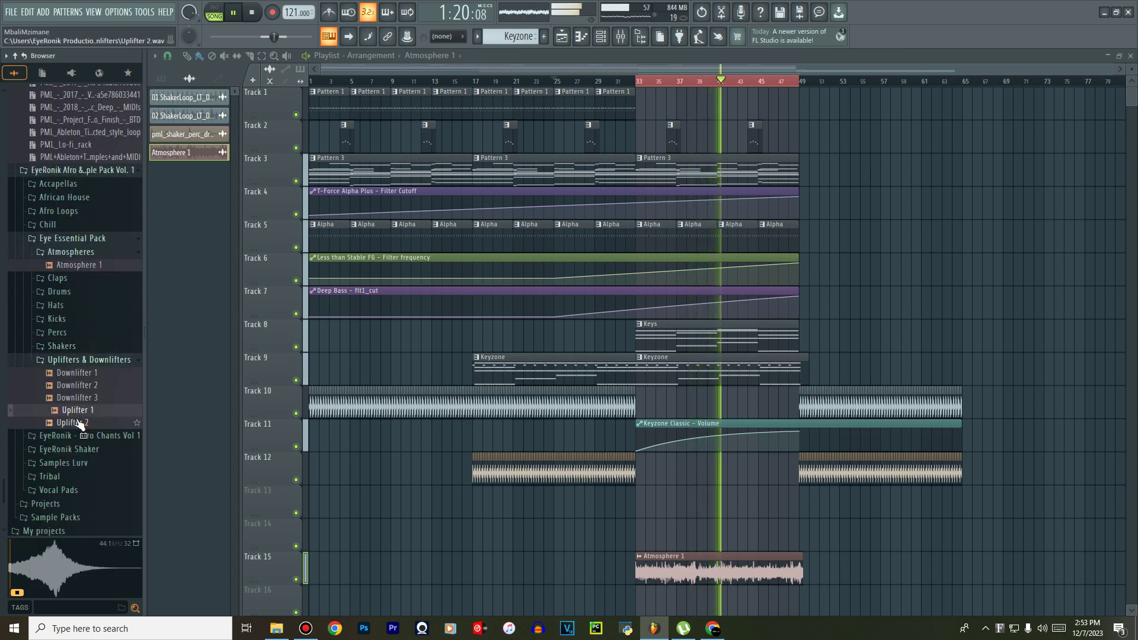
click(79, 423)
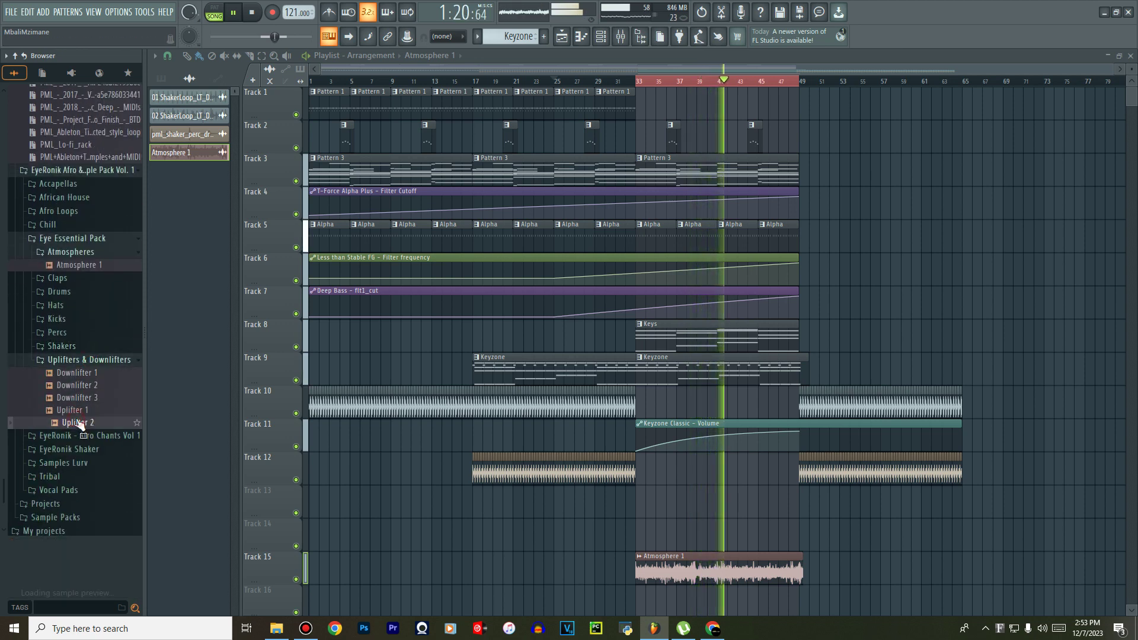
click(82, 373)
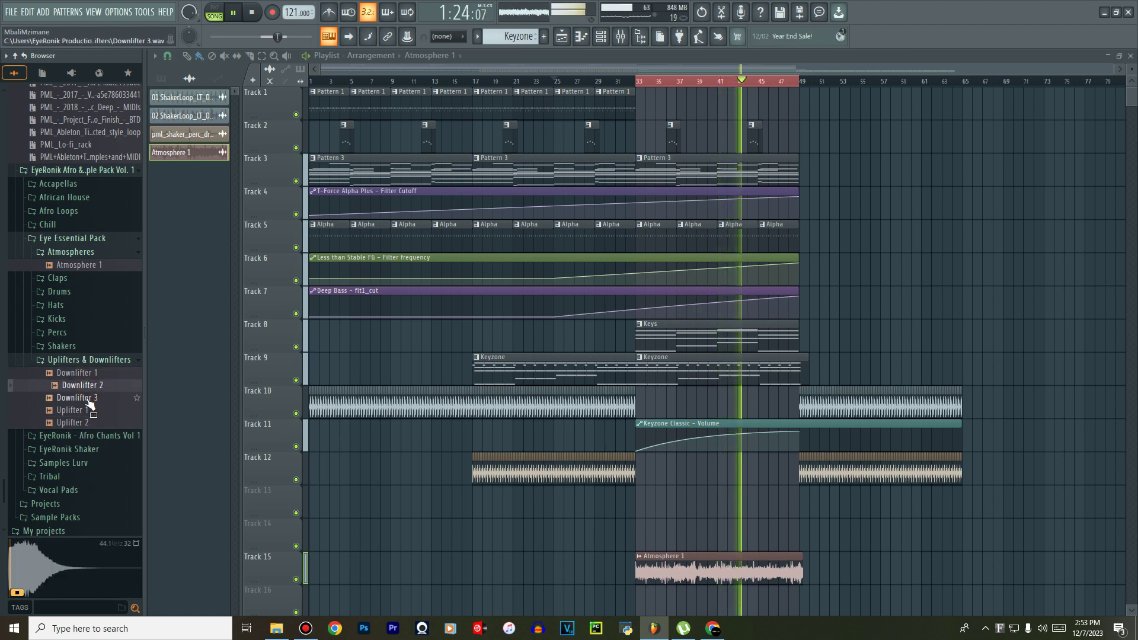
click(89, 398)
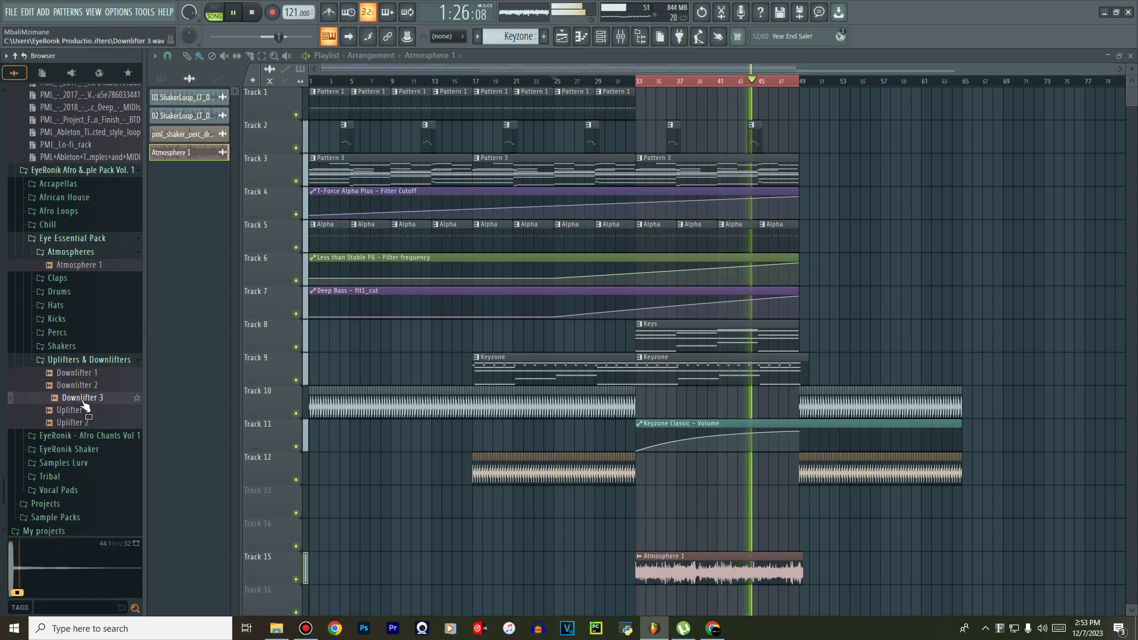
click(88, 360)
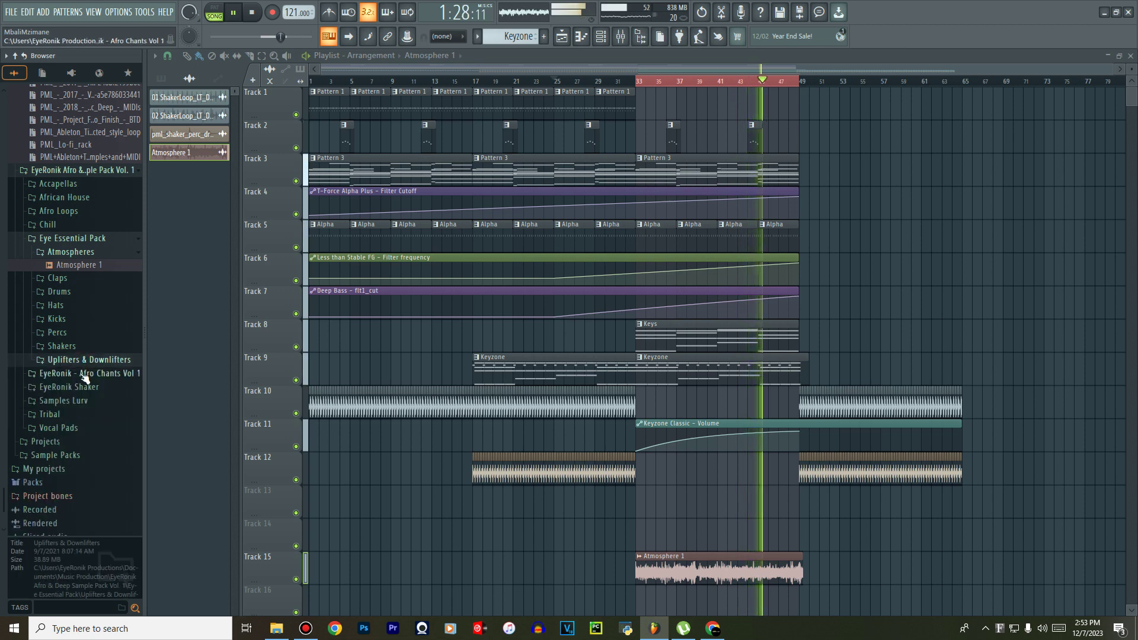
Look through the subfolders of the Samples Lurv folder for usable transition sounds, and collapse it.
scroll(77, 380, down, 2)
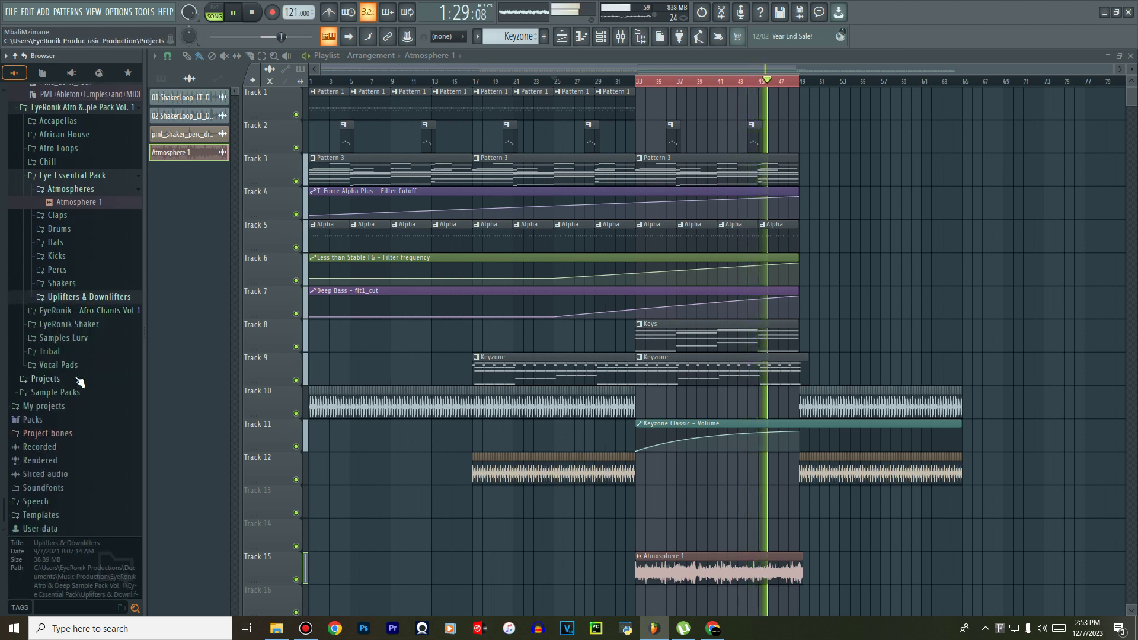
click(78, 339)
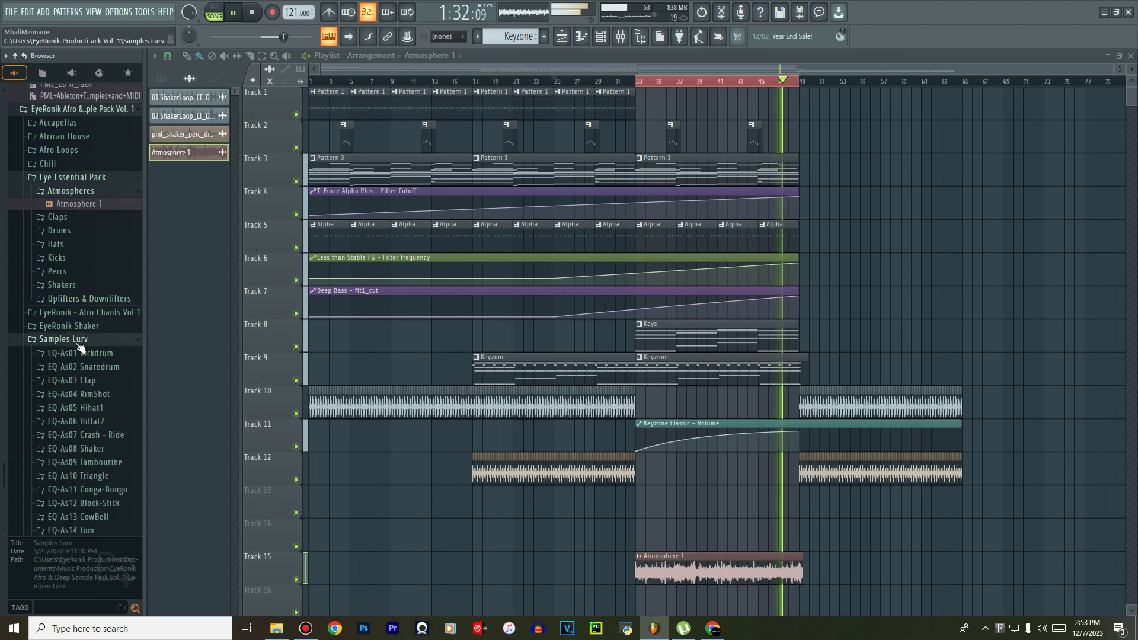
scroll(80, 347, down, 4)
scroll(80, 347, up, 2)
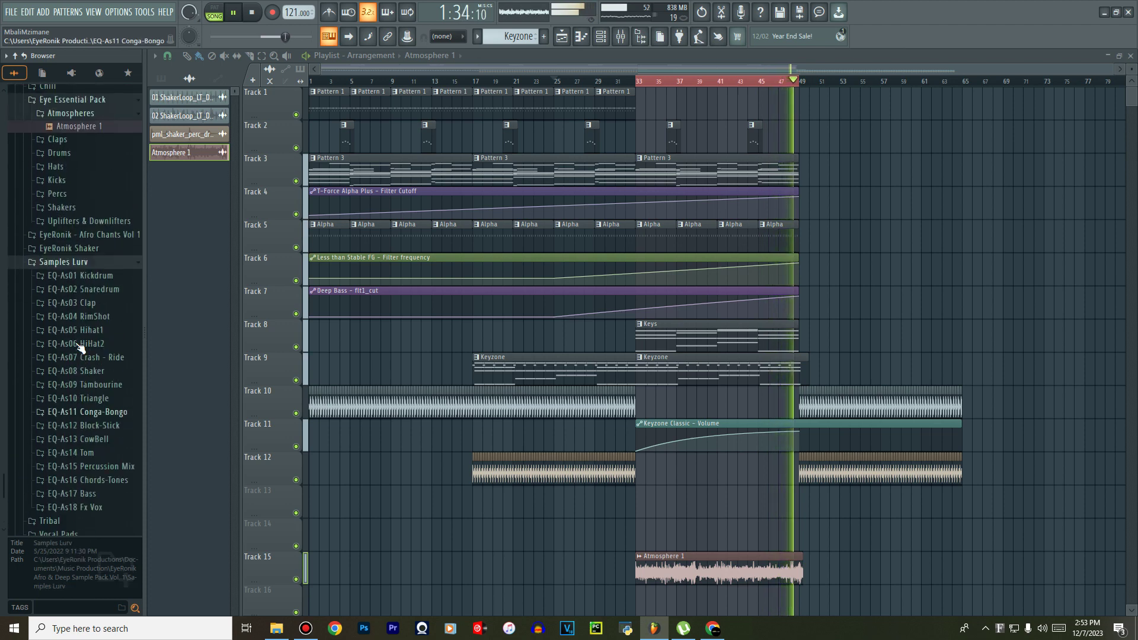
click(64, 257)
Examine the Tribal pack's DBZ_WAV_LOOPS folder, including the Samba Merengue 102bpm loops, and collapse the pack's subfolders.
click(60, 352)
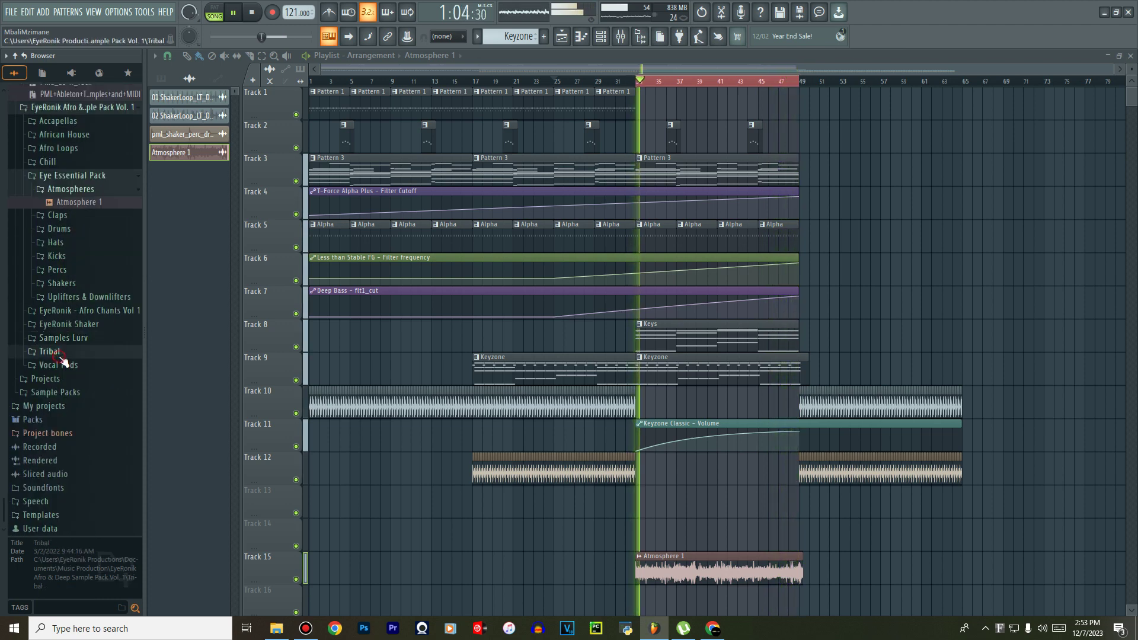
click(62, 428)
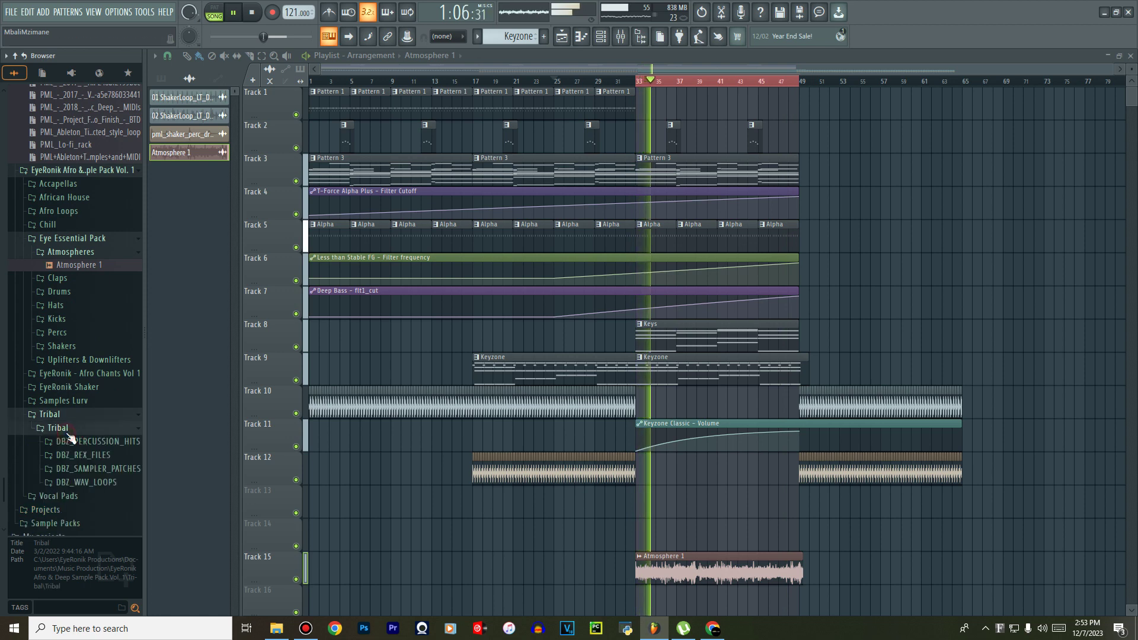
scroll(72, 436, down, 3)
click(89, 352)
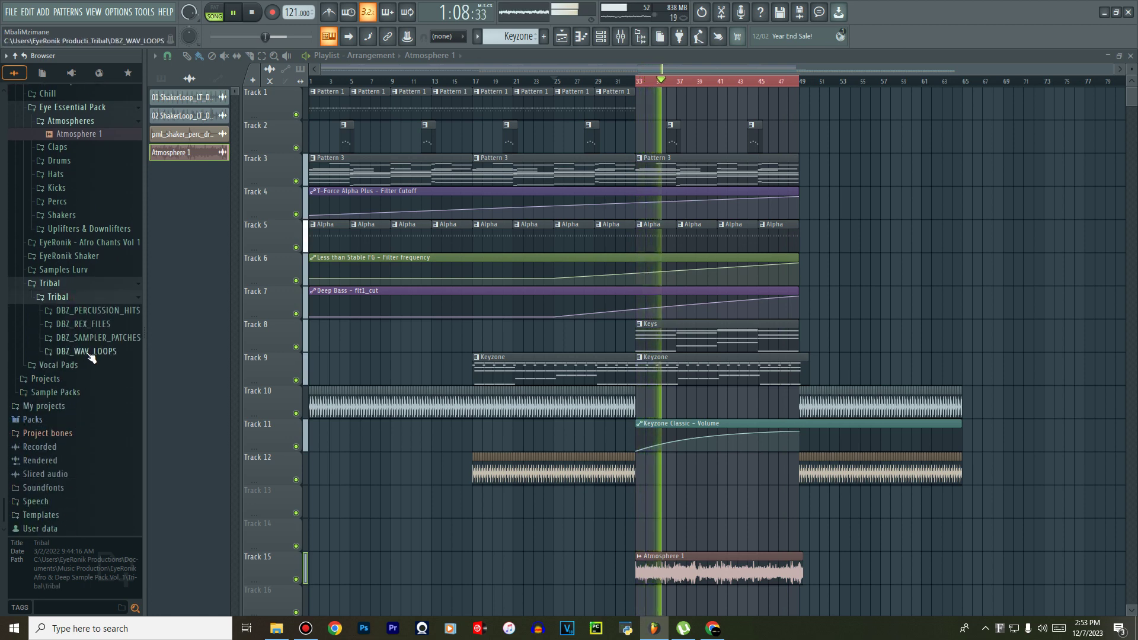
click(89, 353)
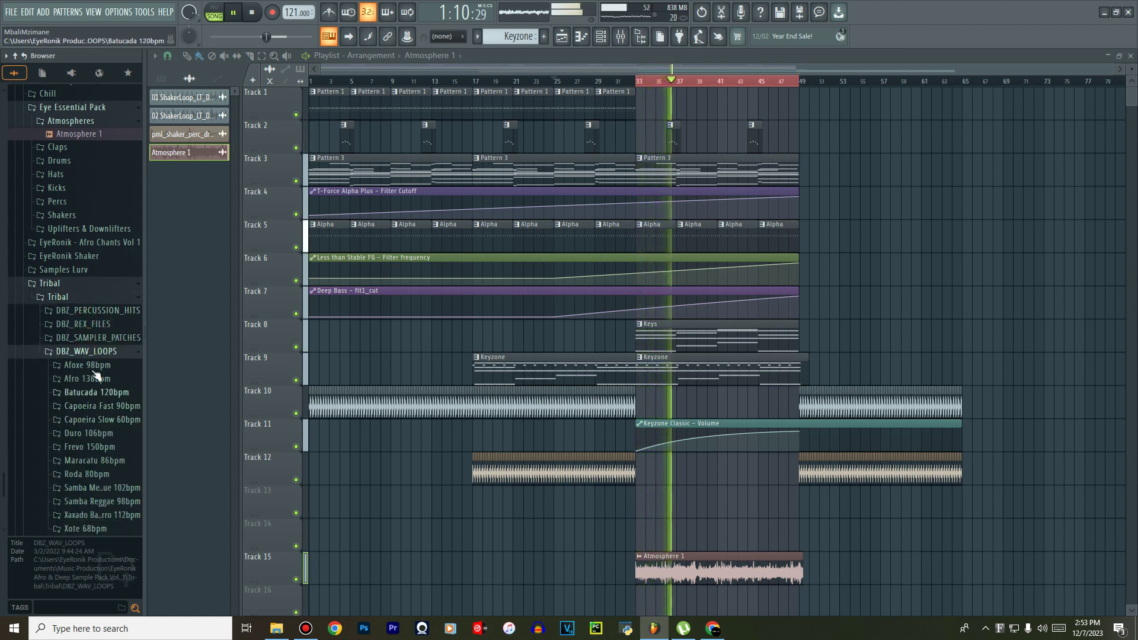
click(98, 488)
click(94, 337)
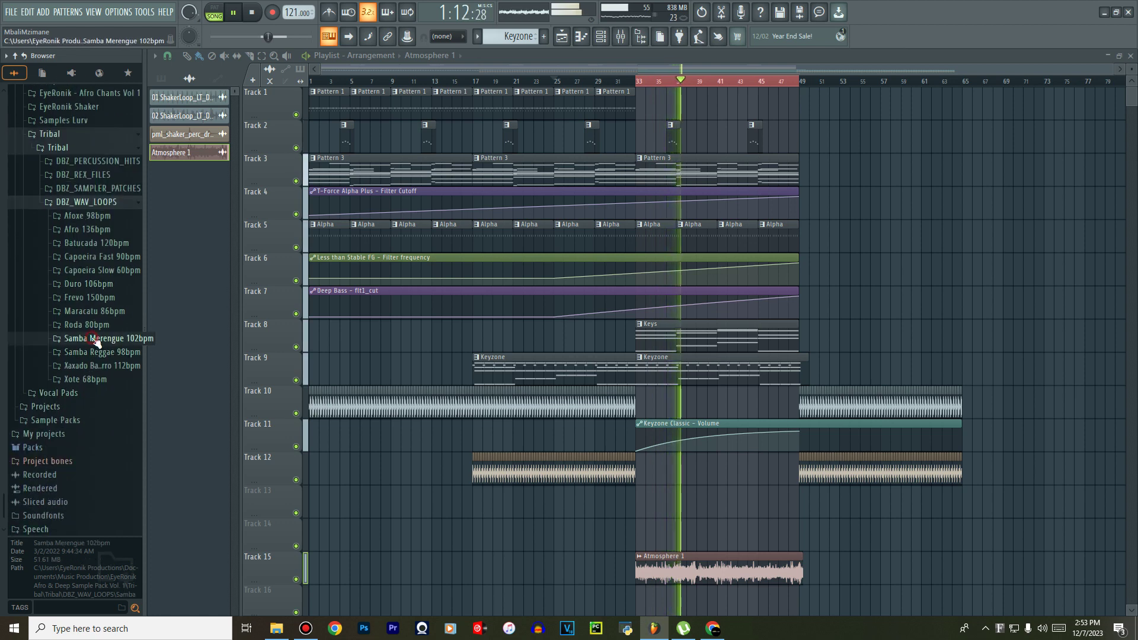
click(95, 312)
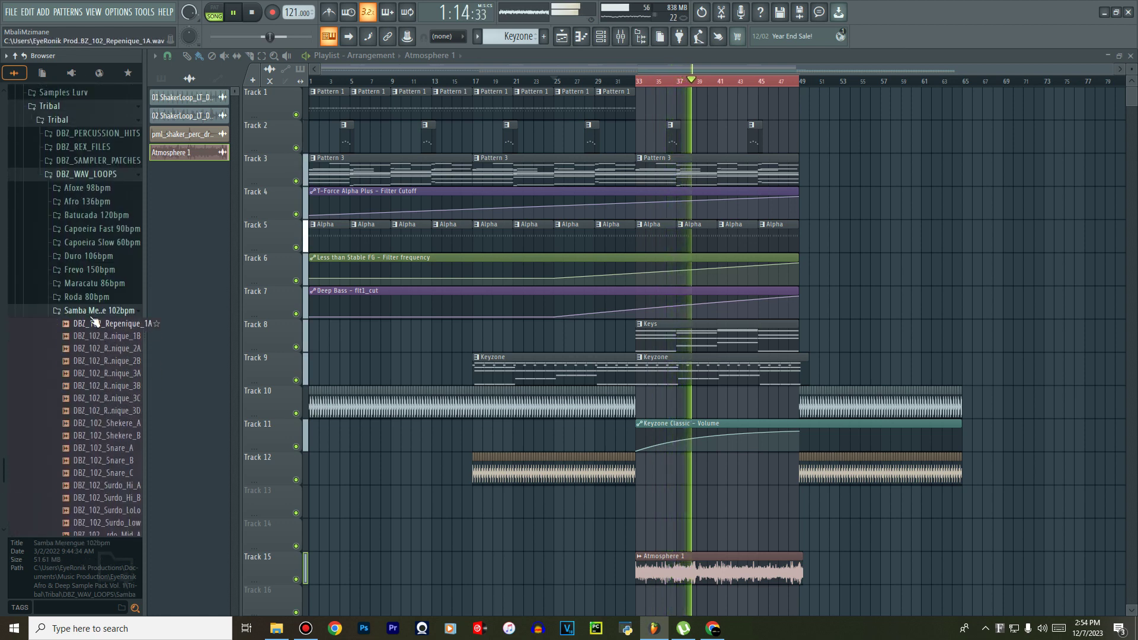
click(95, 311)
click(89, 252)
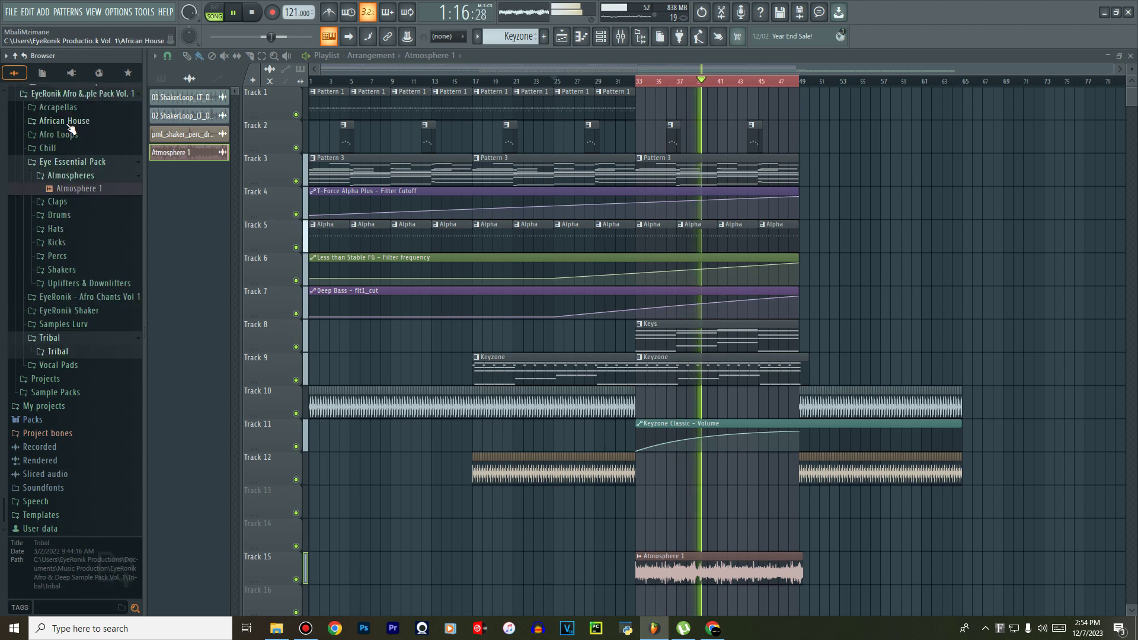
Audition several DHS drum fills, including 125_1, 125_4, 120_4 and 120_2, from Proworkit's Drum Fills folder in Sample Packs.
click(58, 393)
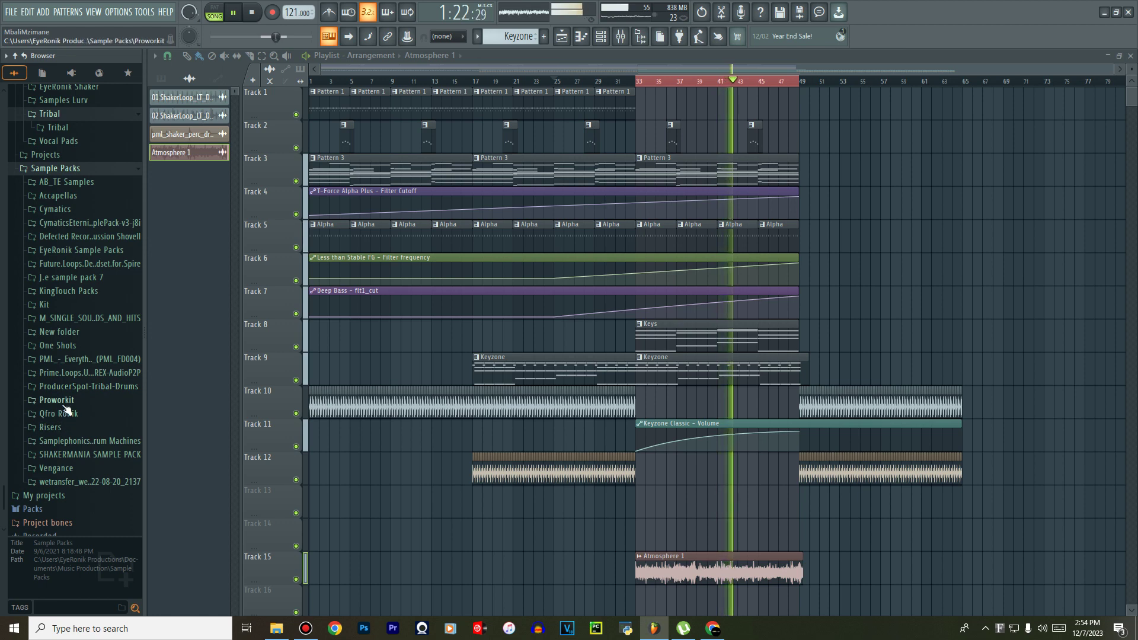
click(64, 406)
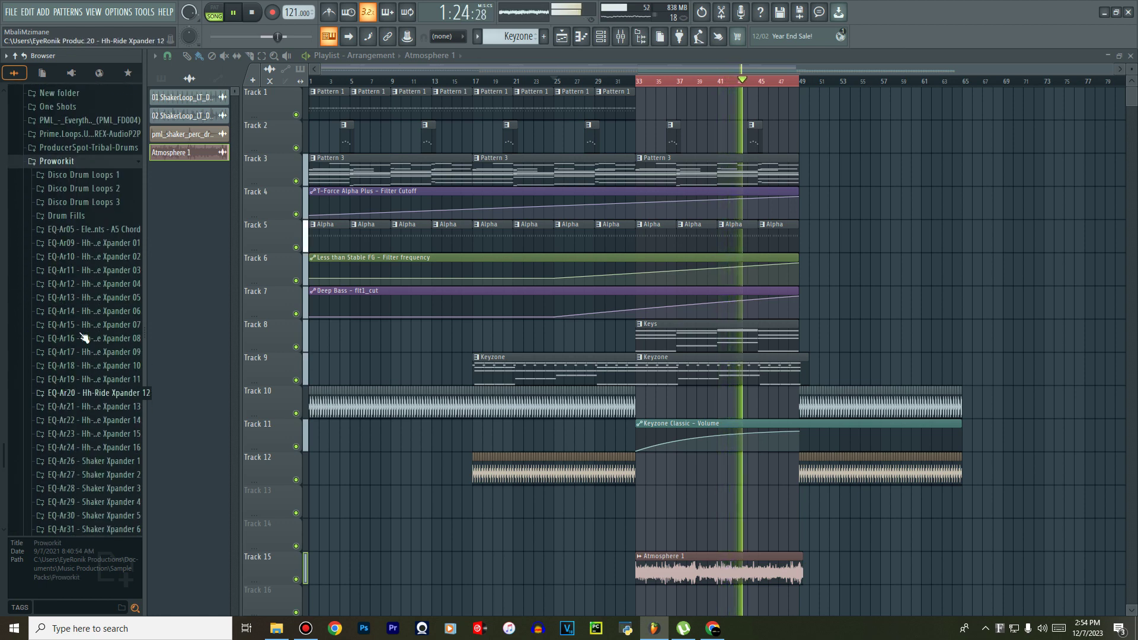
click(78, 215)
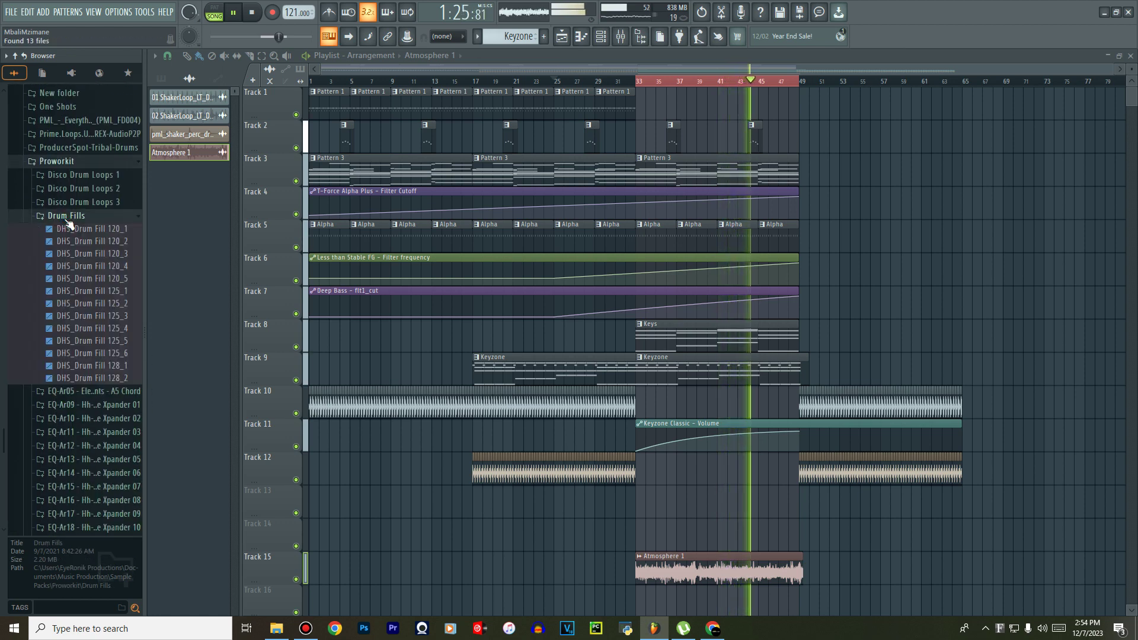
click(86, 268)
click(88, 293)
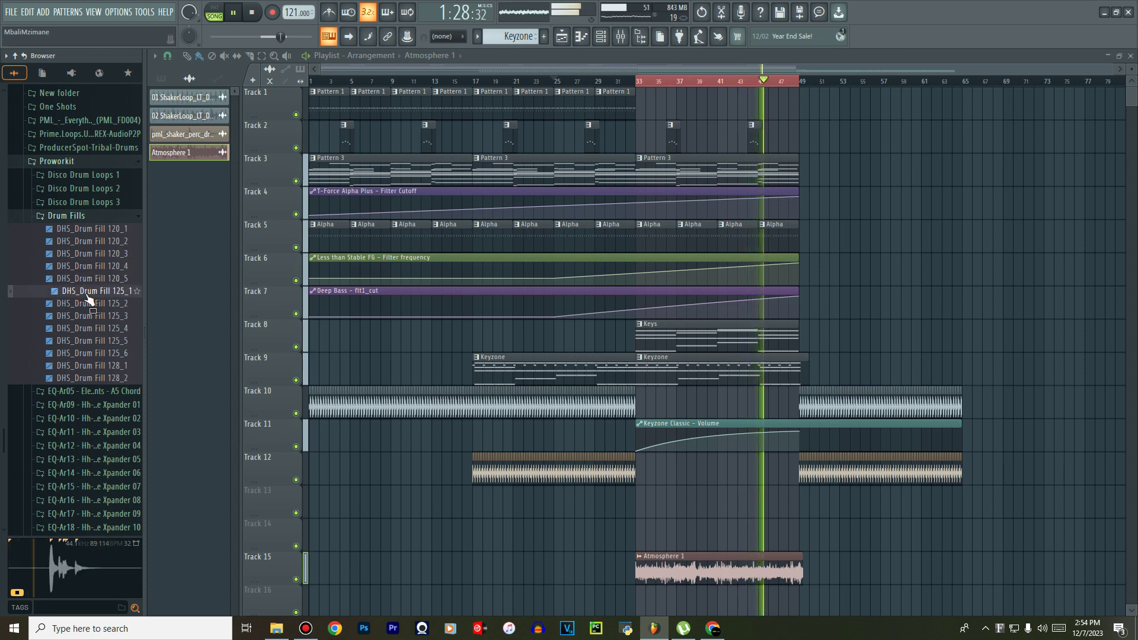
click(91, 328)
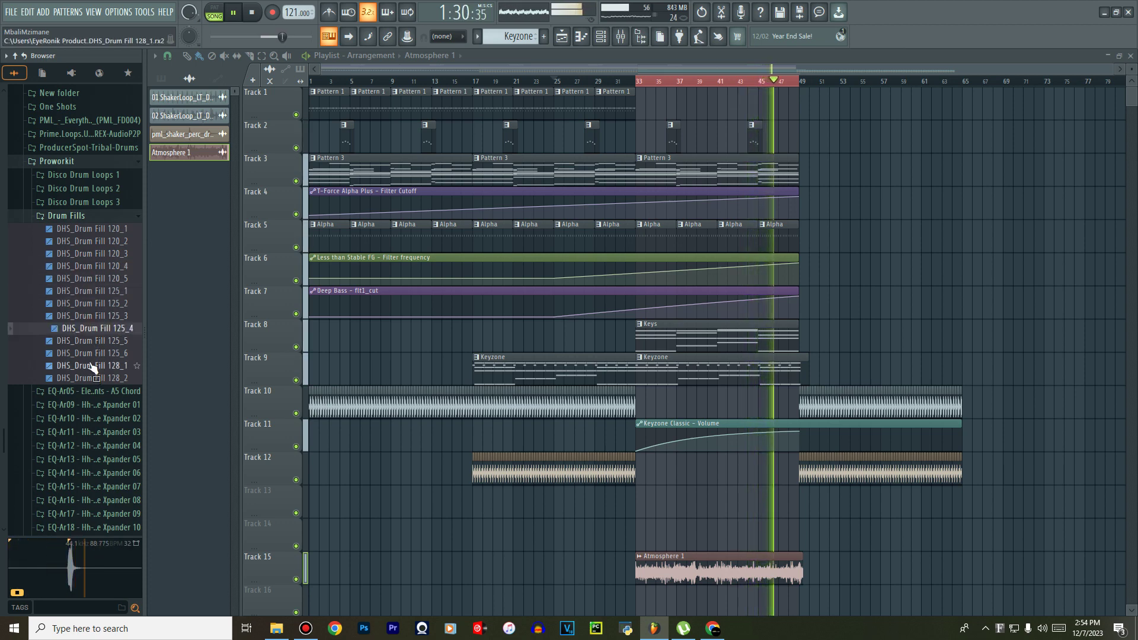
click(94, 366)
click(94, 267)
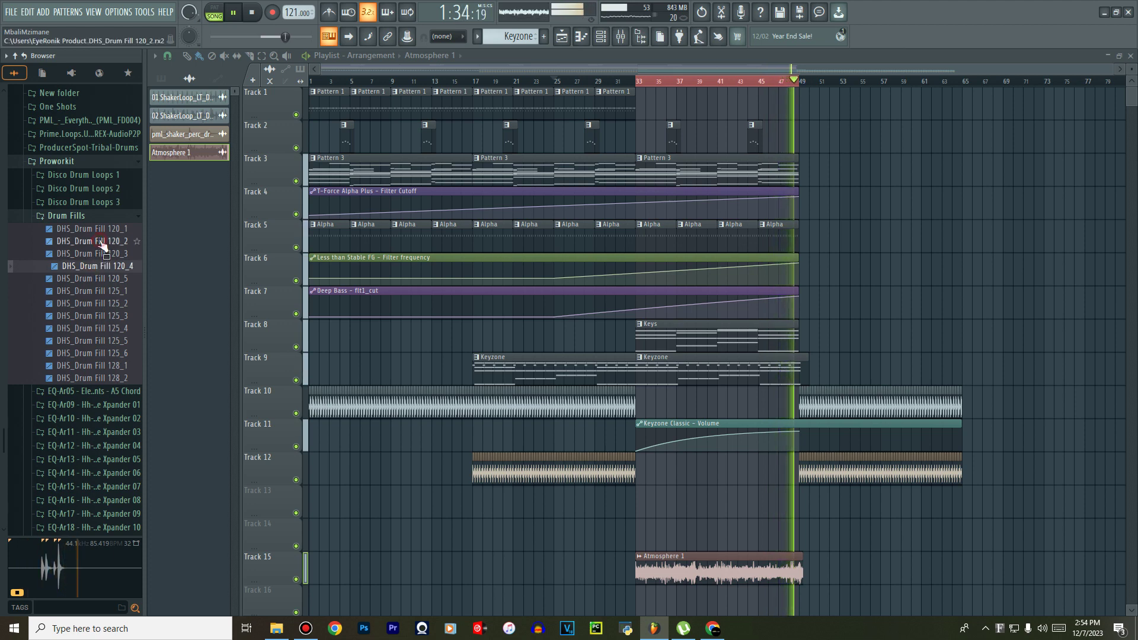
click(101, 241)
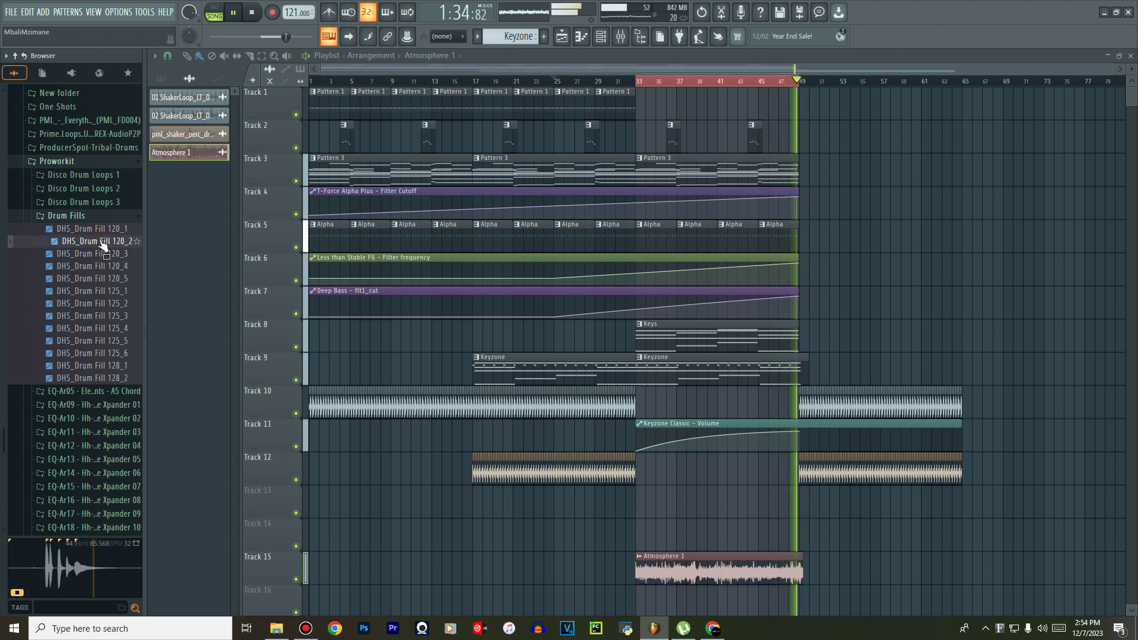
click(82, 216)
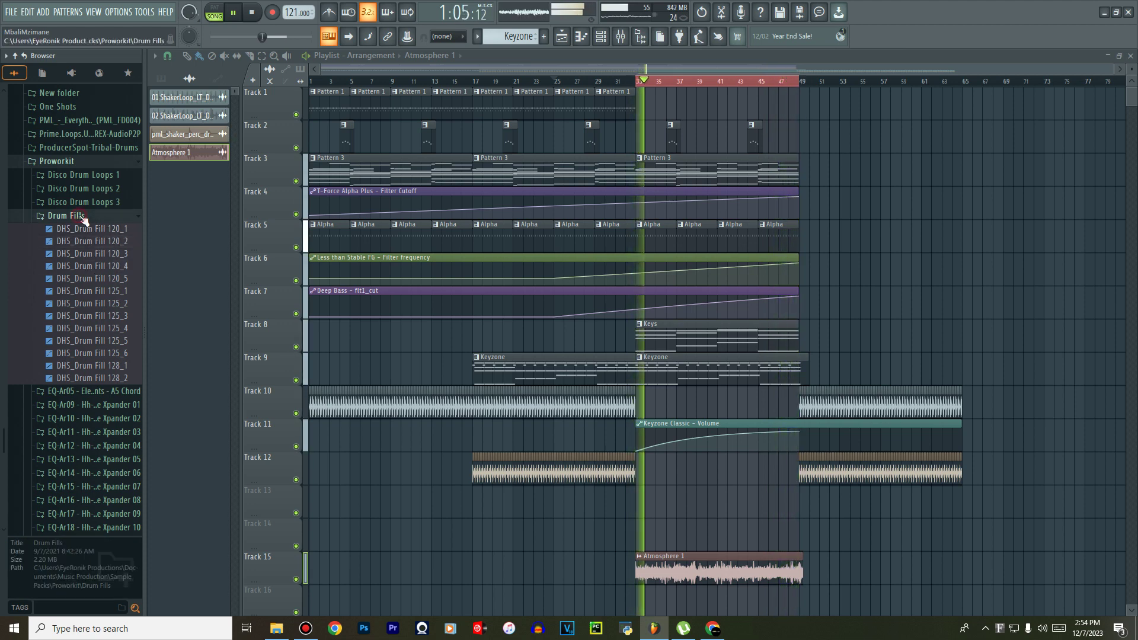
Audition Tribal-Cymbal samples 03, 07, 08, 09 and 01 from the ProducerSpot-Tribal-Drums Cymbals folder.
click(78, 149)
click(84, 163)
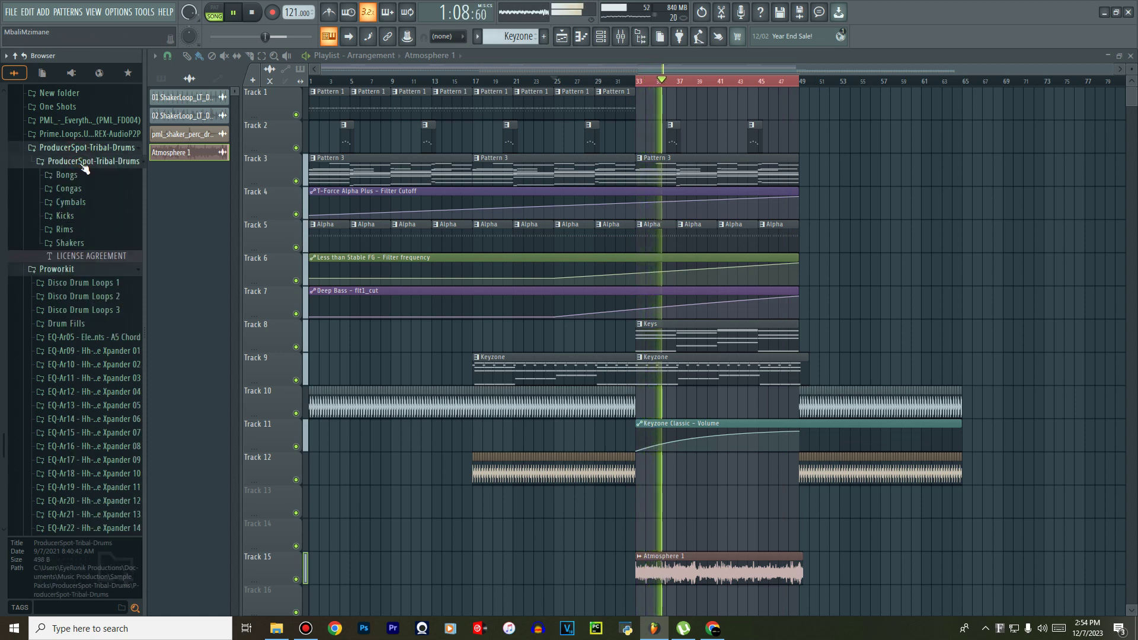
click(70, 203)
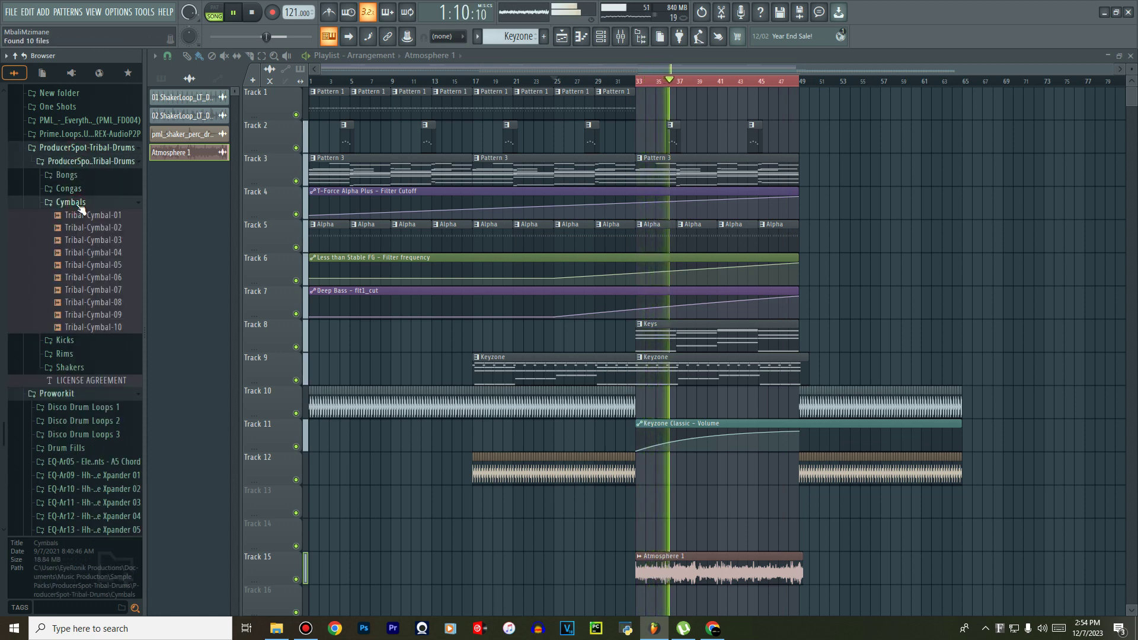
click(95, 240)
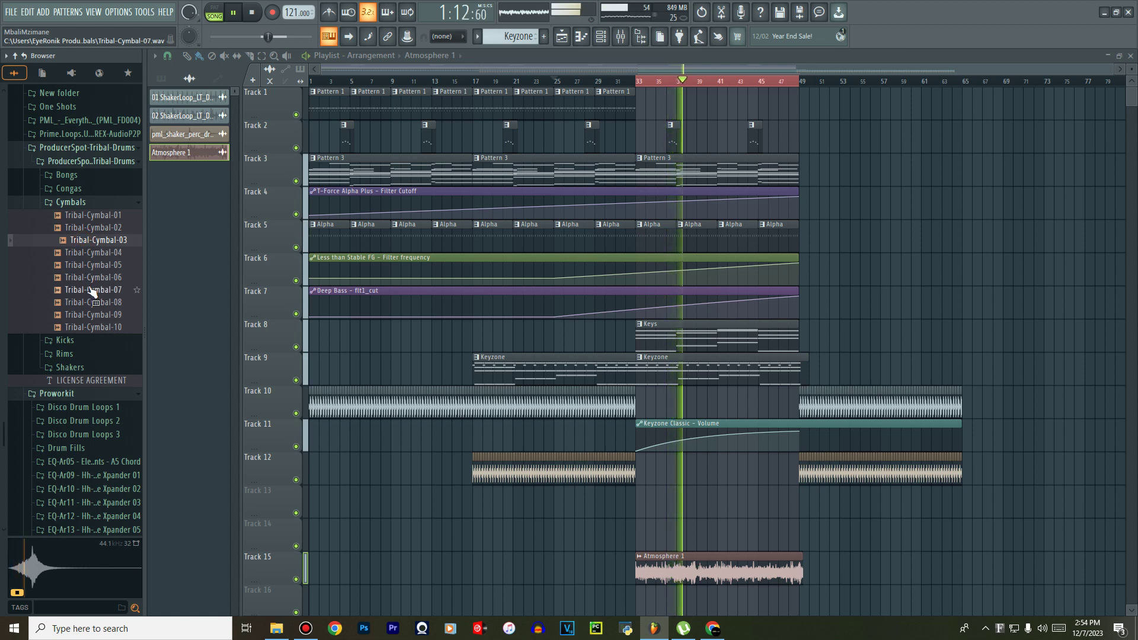
click(92, 291)
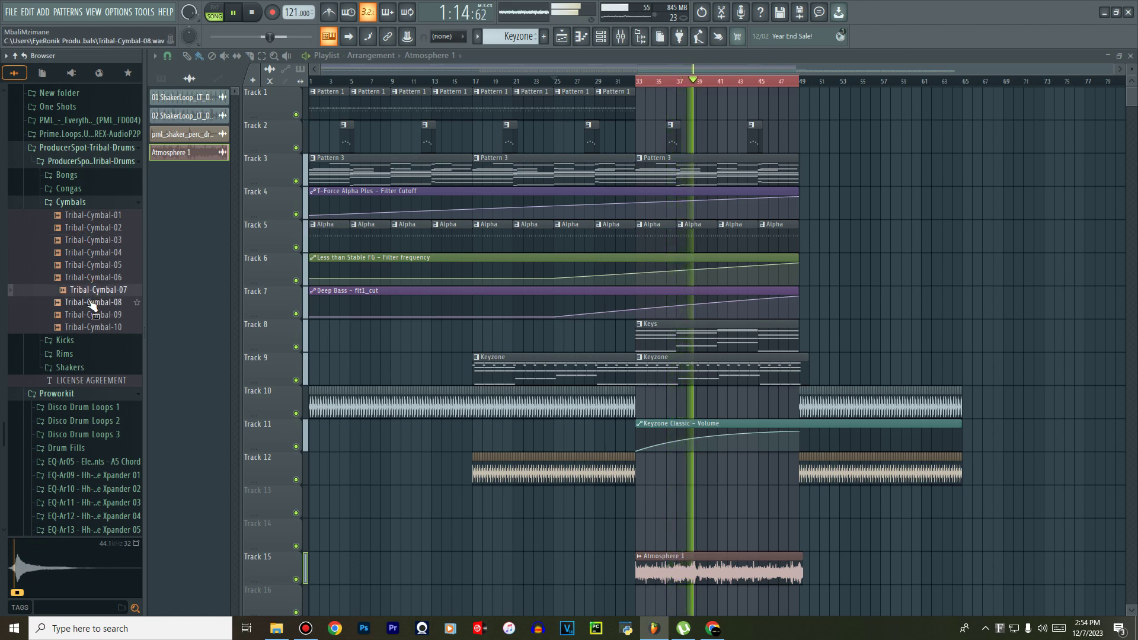
click(92, 306)
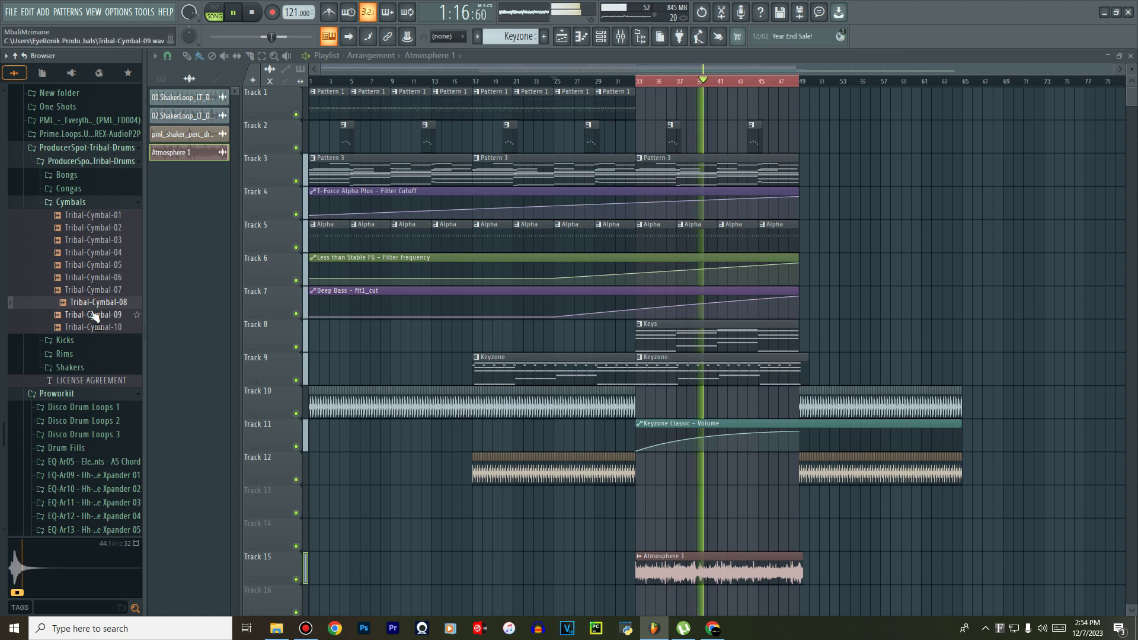
click(98, 316)
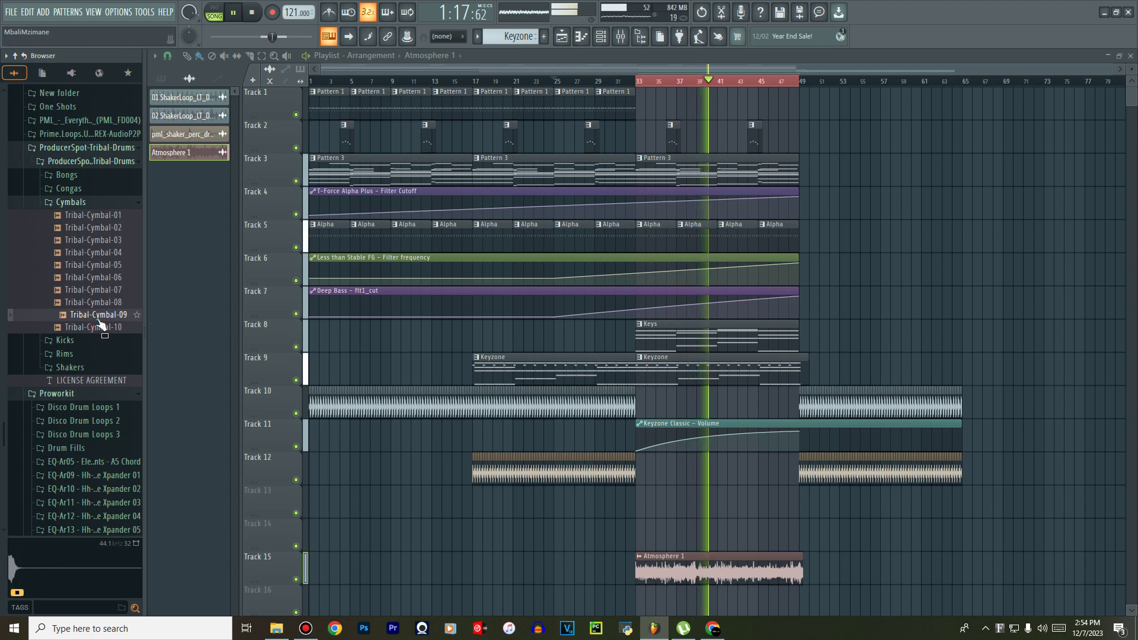
click(97, 217)
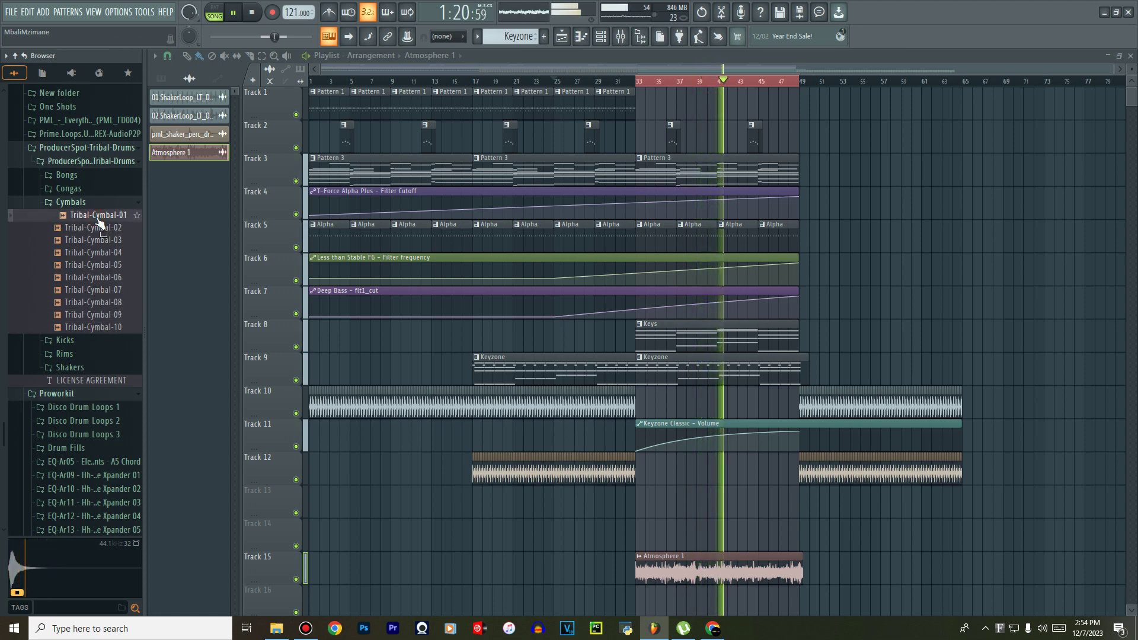
Open the Risers folder in Sample Packs, audition Riser Cymbal and look through the neighbouring sample folders.
scroll(101, 266, down, 6)
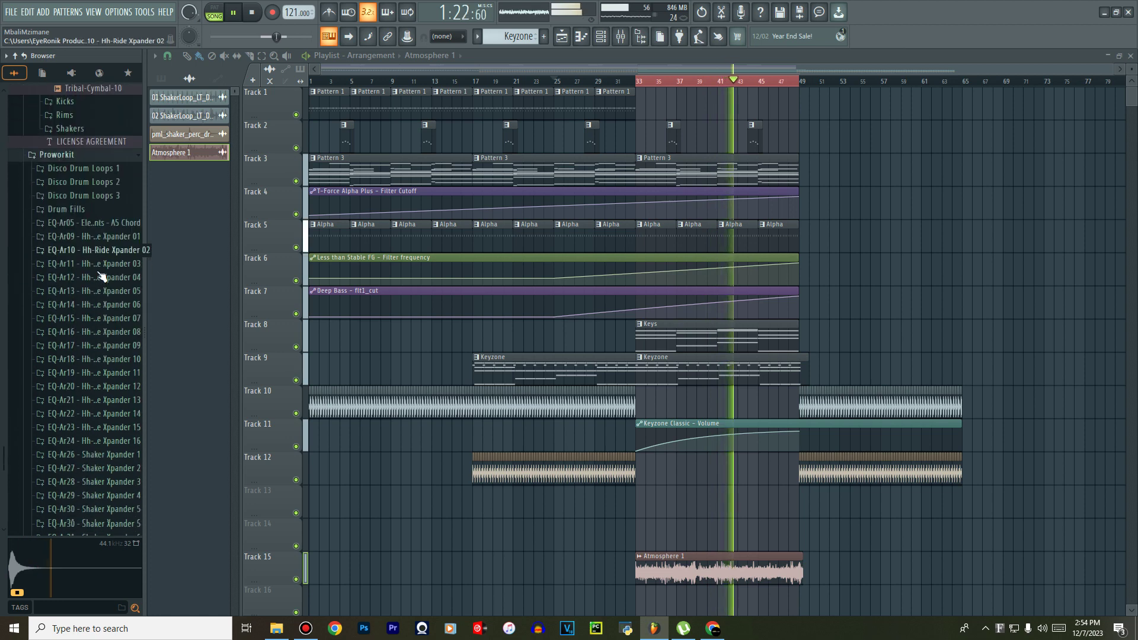
scroll(101, 277, down, 12)
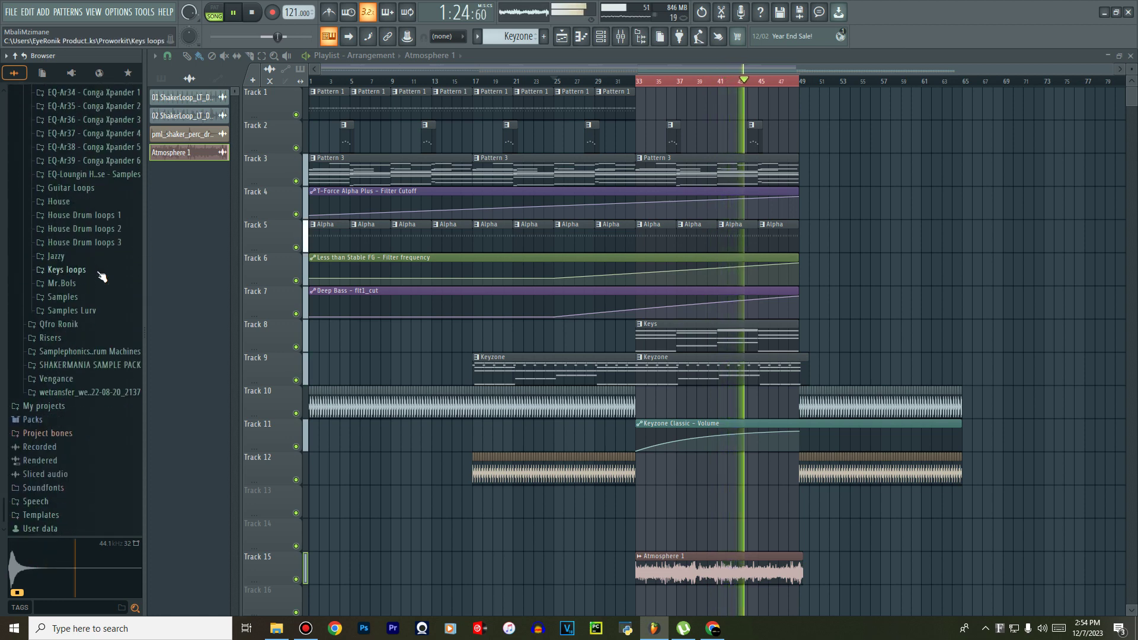
click(59, 342)
scroll(83, 344, down, 6)
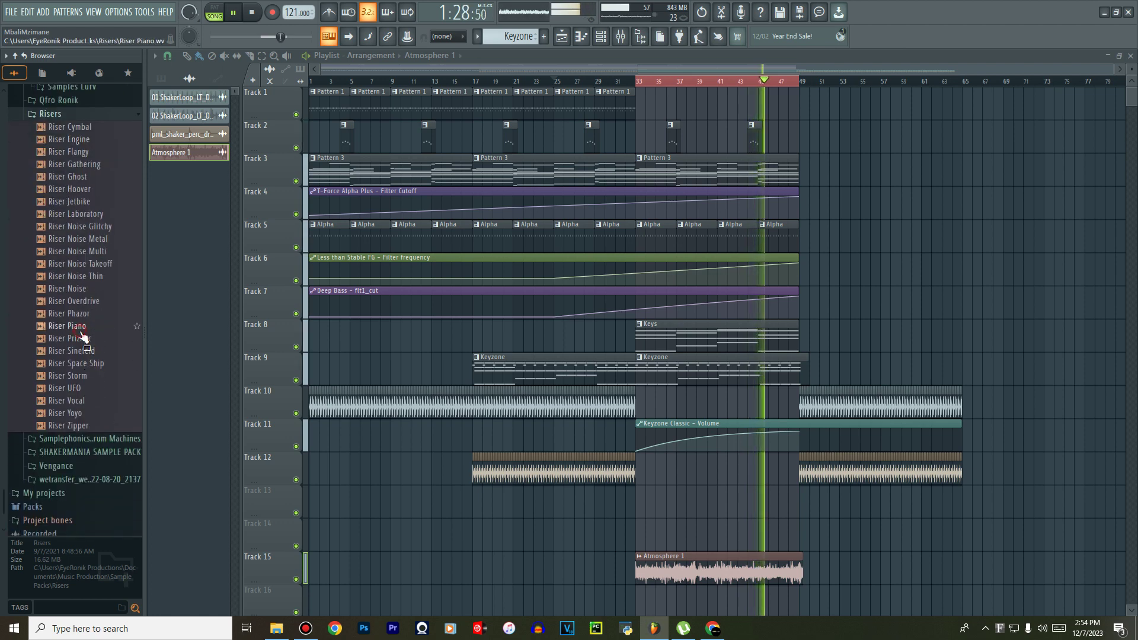
drag(79, 329, 76, 127)
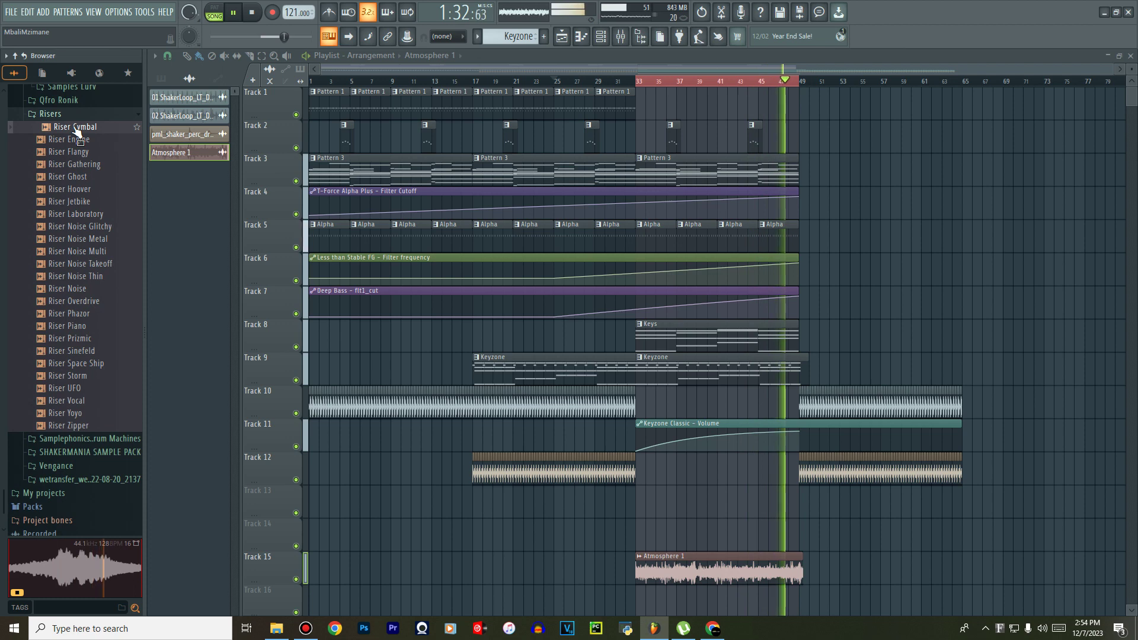
scroll(77, 252, up, 10)
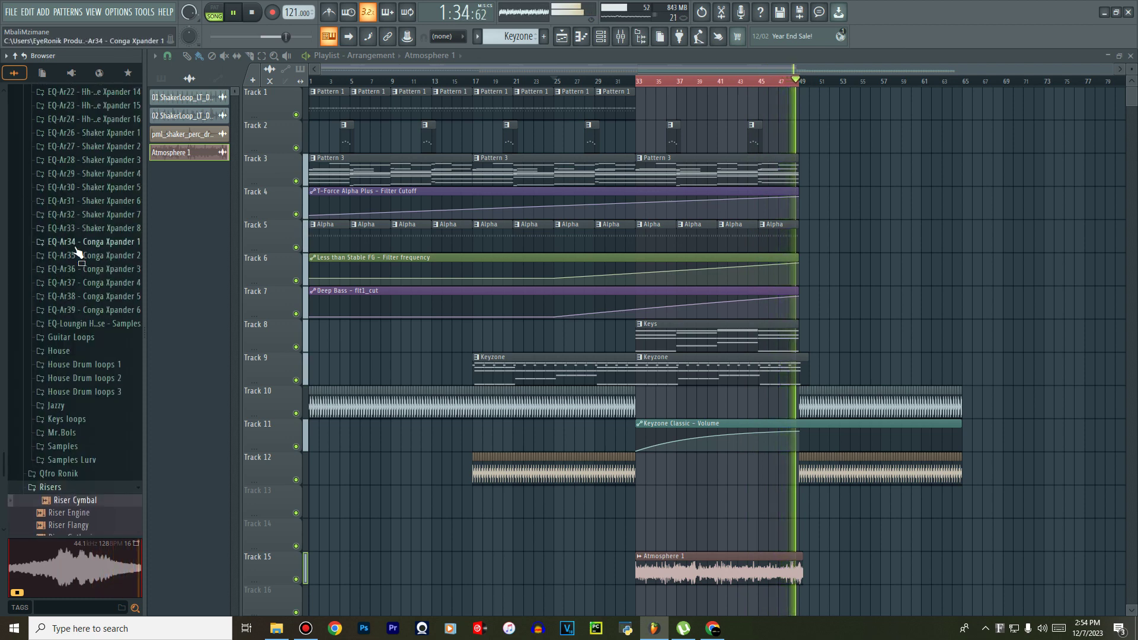
scroll(95, 394, down, 15)
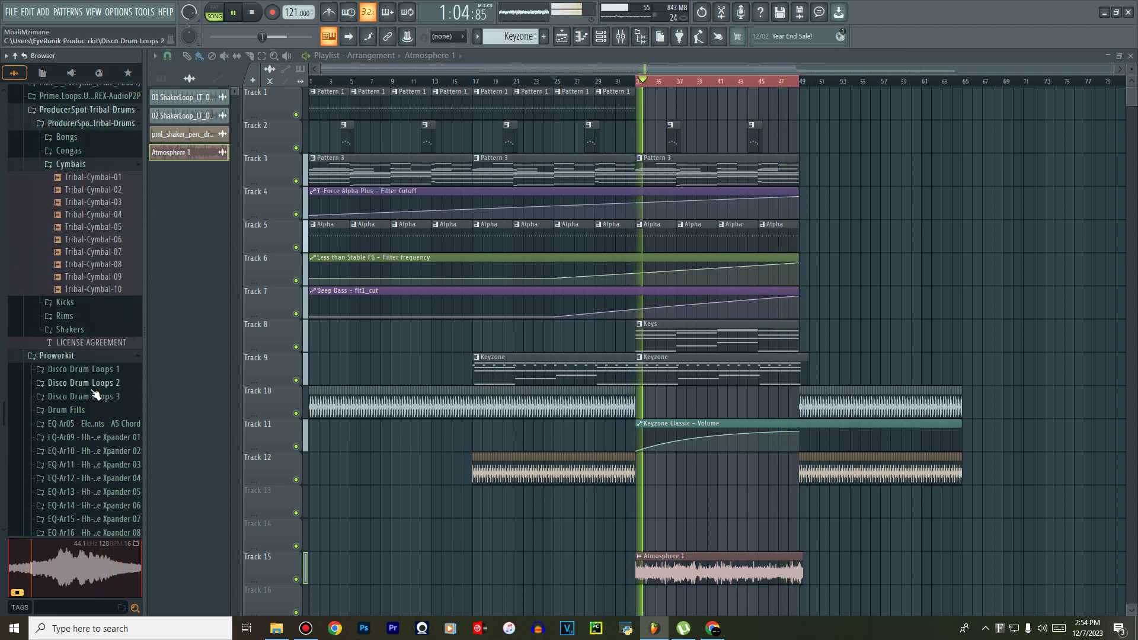
scroll(92, 340, up, 10)
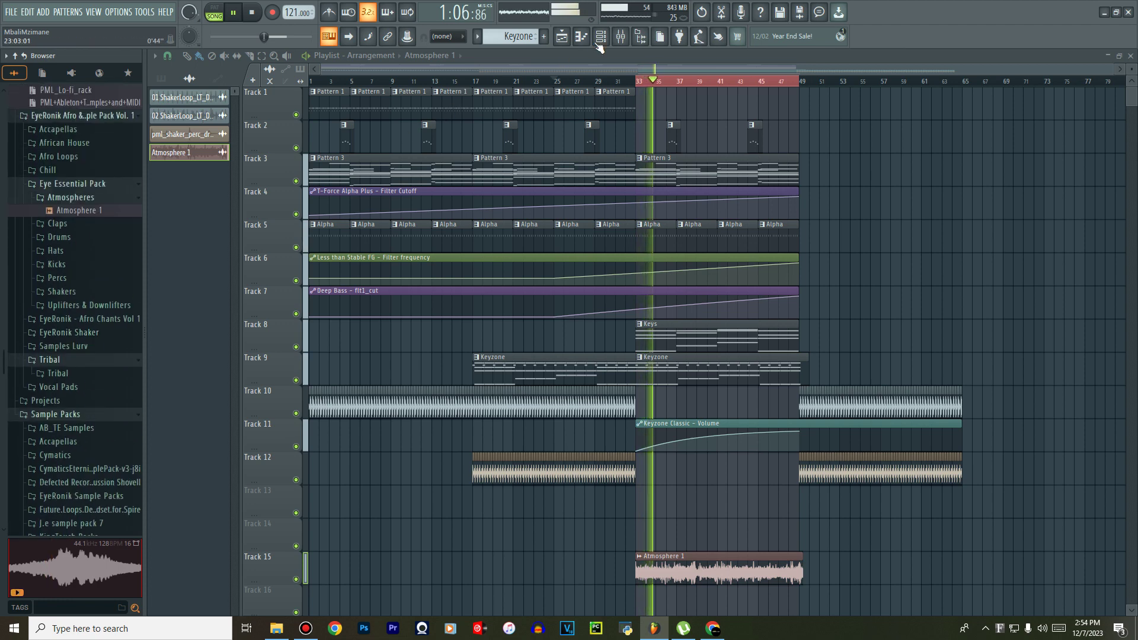
Bring up the channel rack and filter it to the Unsorted channel group.
key(F6)
click(234, 57)
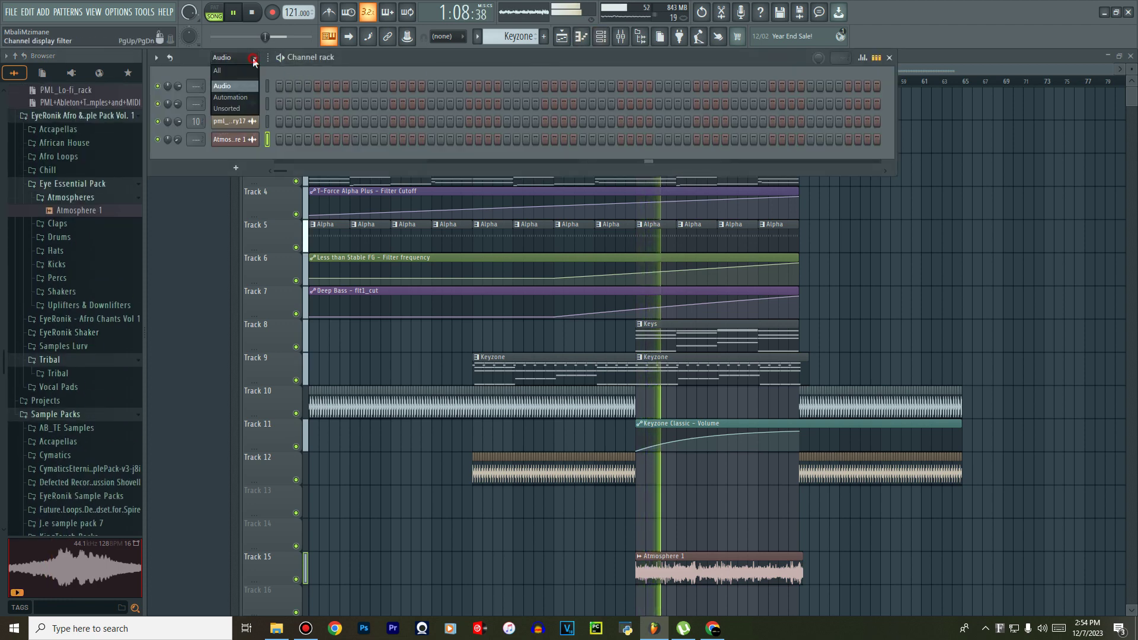
click(239, 108)
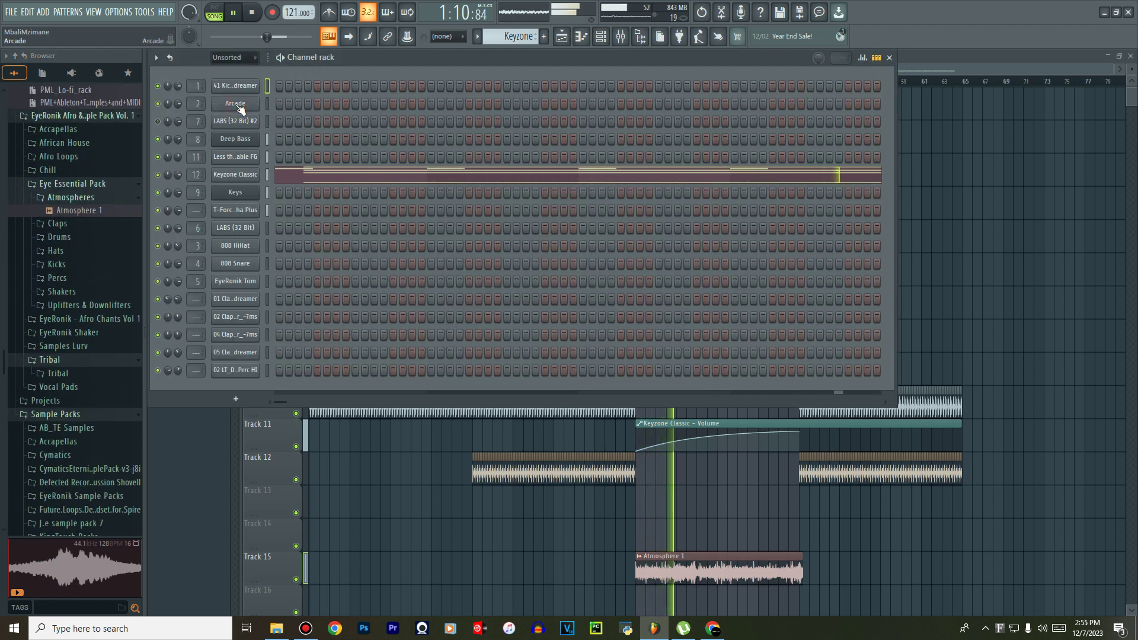
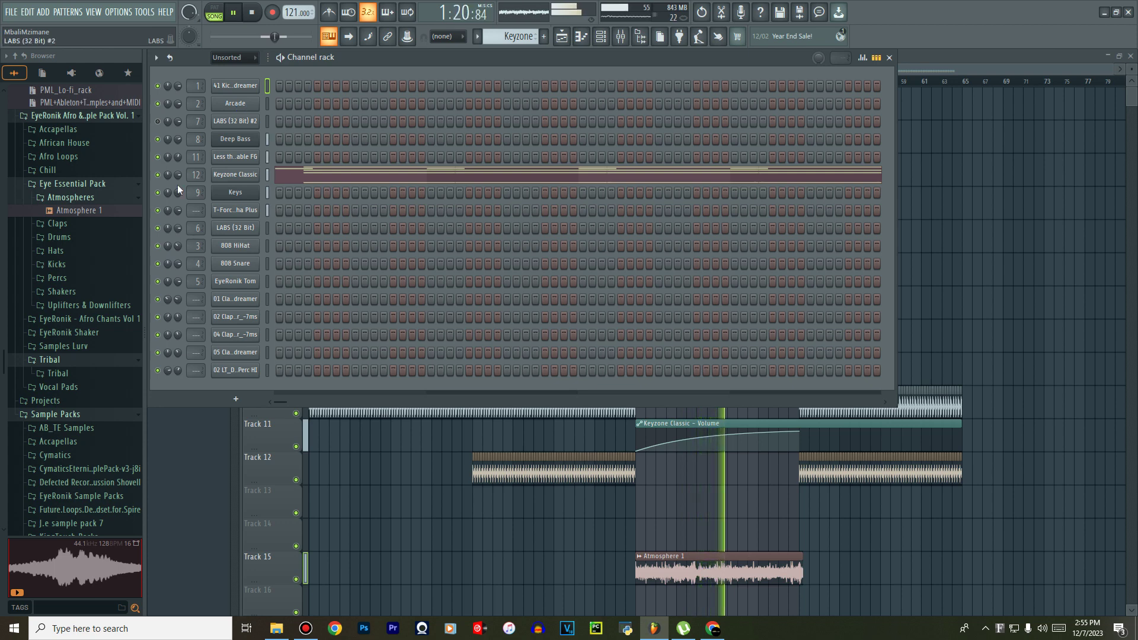
Collapse the Sample Packs, Tribal and Eye Essential Pack folders and open the inner The World Can Wait (Original Mix) folder under Projects.
click(64, 415)
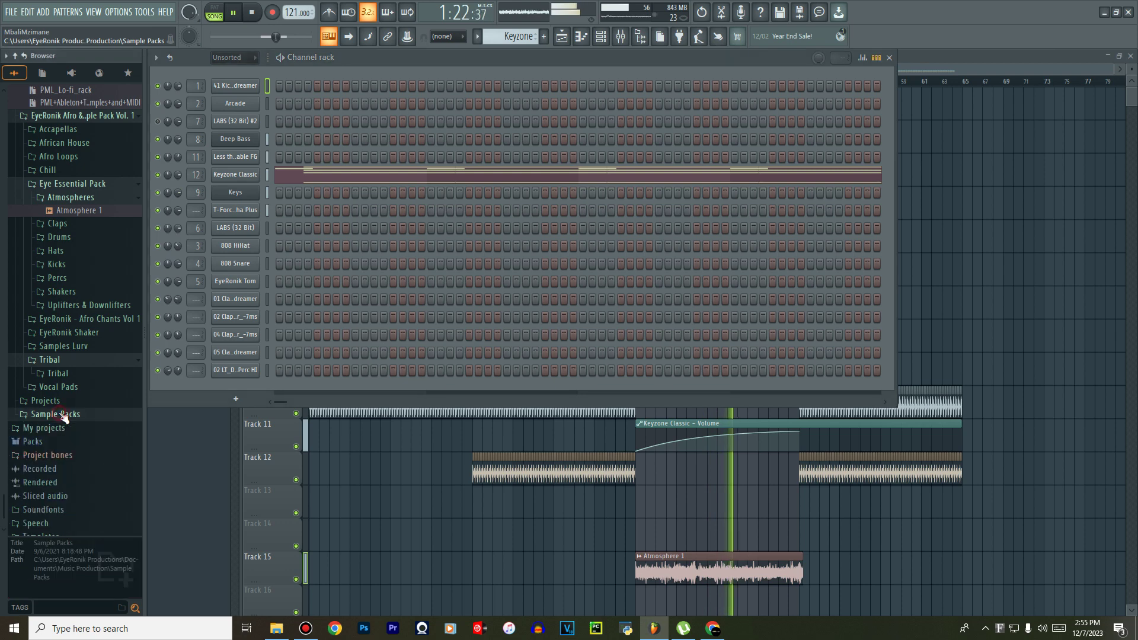
click(58, 361)
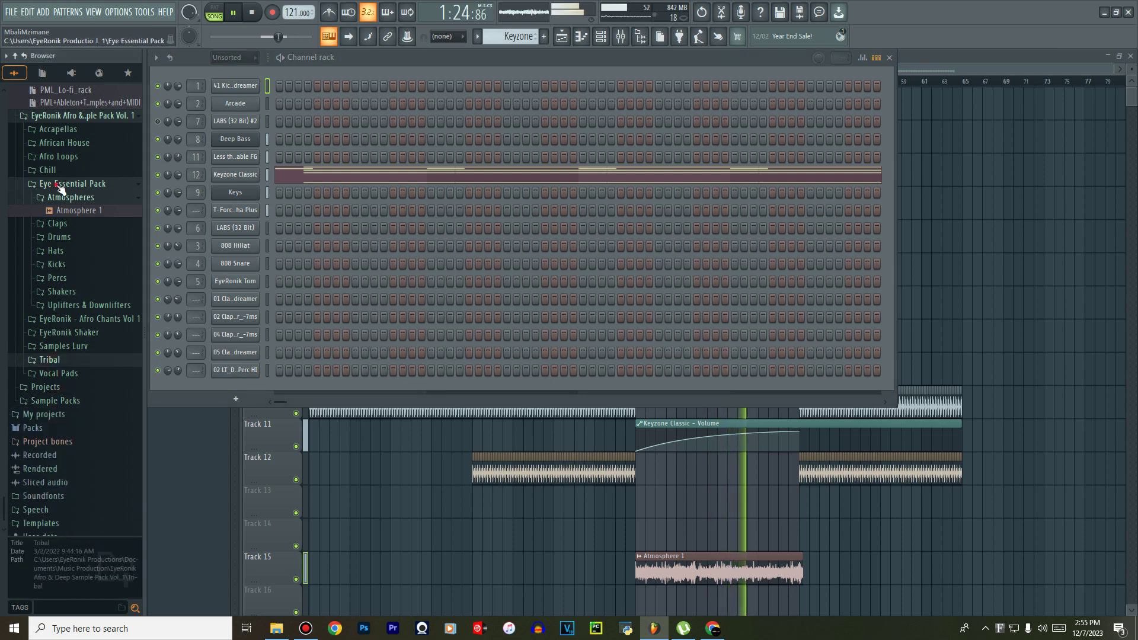
click(58, 186)
click(58, 380)
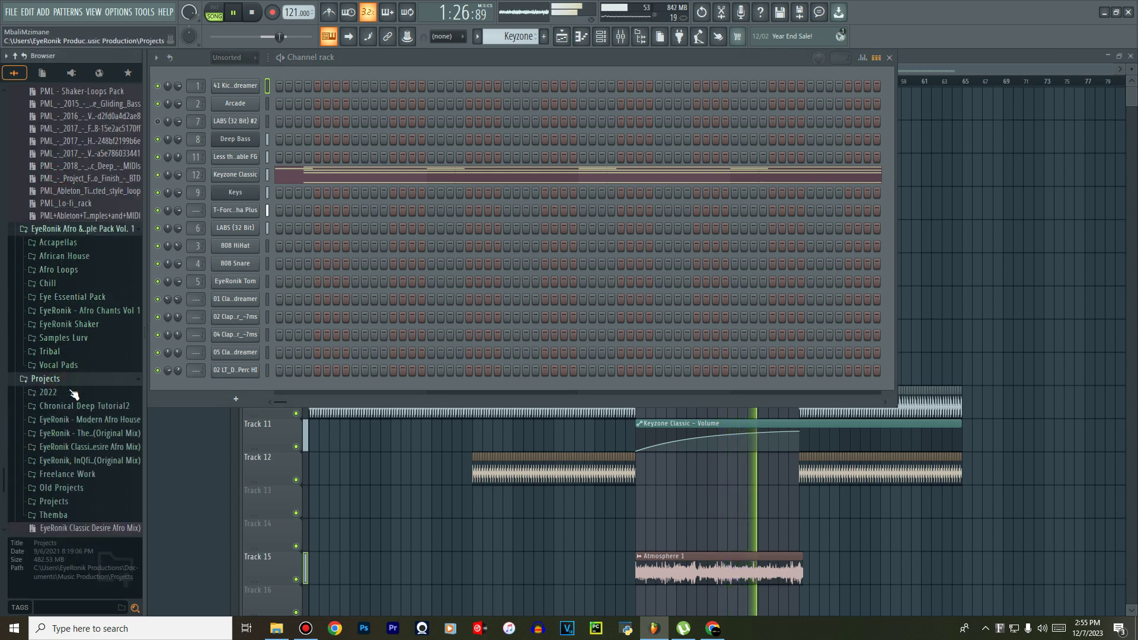
click(87, 433)
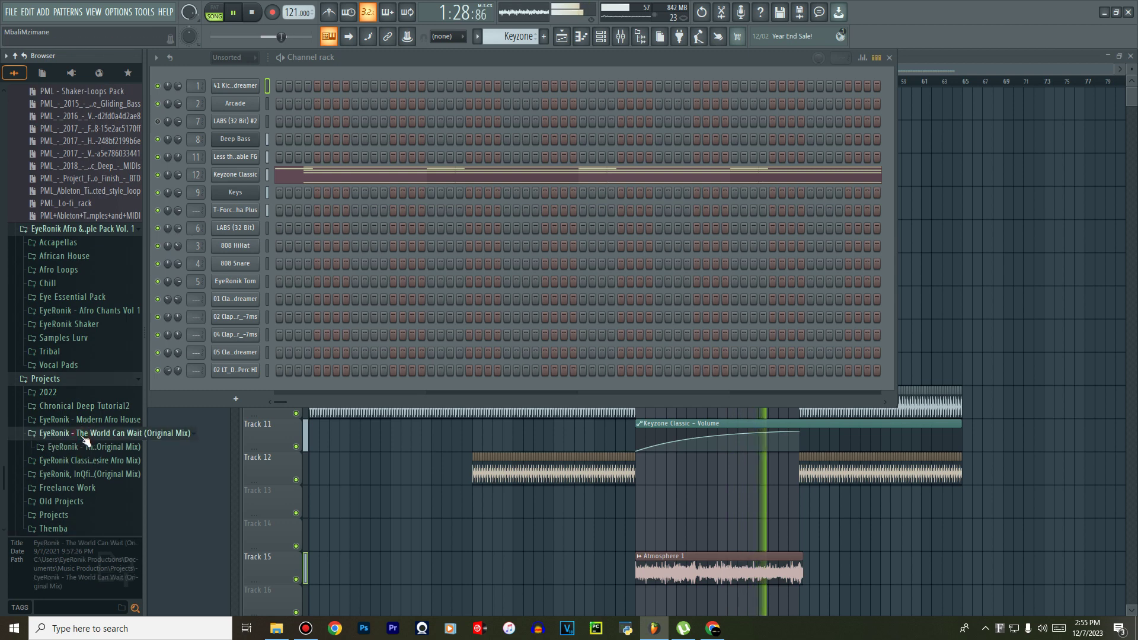
click(86, 446)
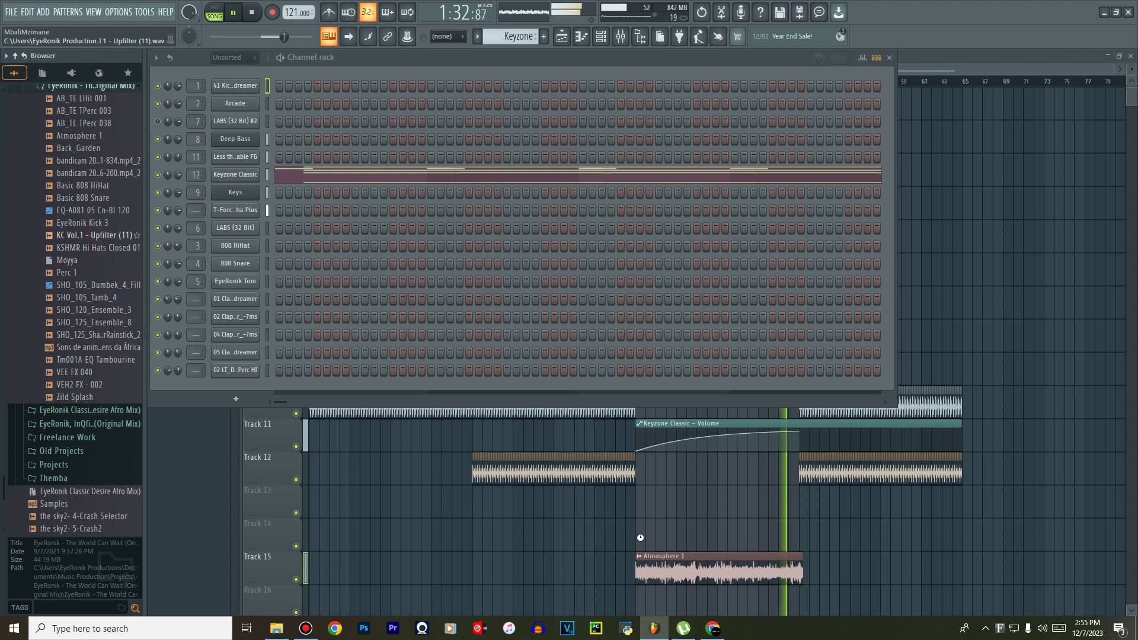
Place KC Vol.1 - Upfilter (11) on Track 14 starting at bar 33 and stretch it to end at bar 65.
drag(641, 537, 640, 539)
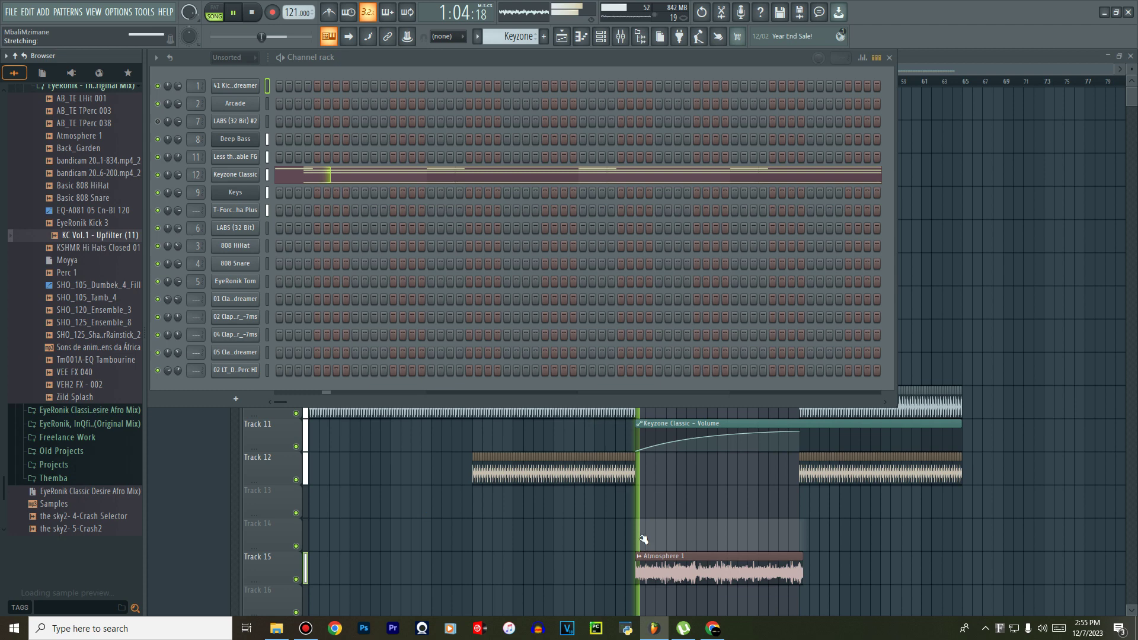
drag(643, 539, 643, 539)
drag(723, 538, 804, 547)
double_click(761, 535)
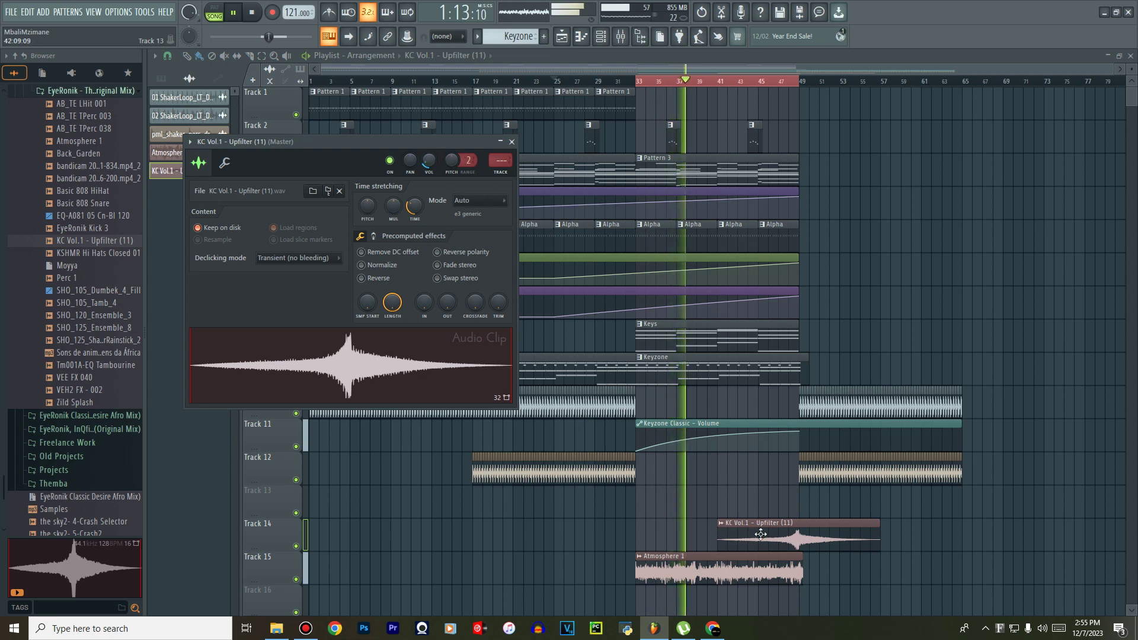
drag(761, 534, 679, 535)
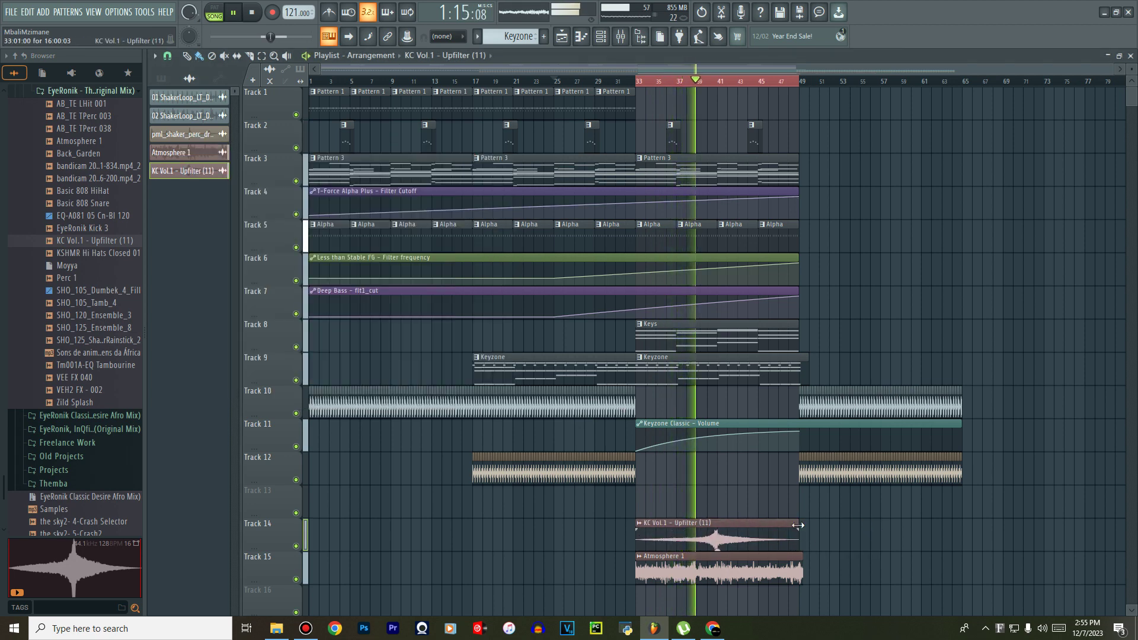
drag(798, 525, 958, 548)
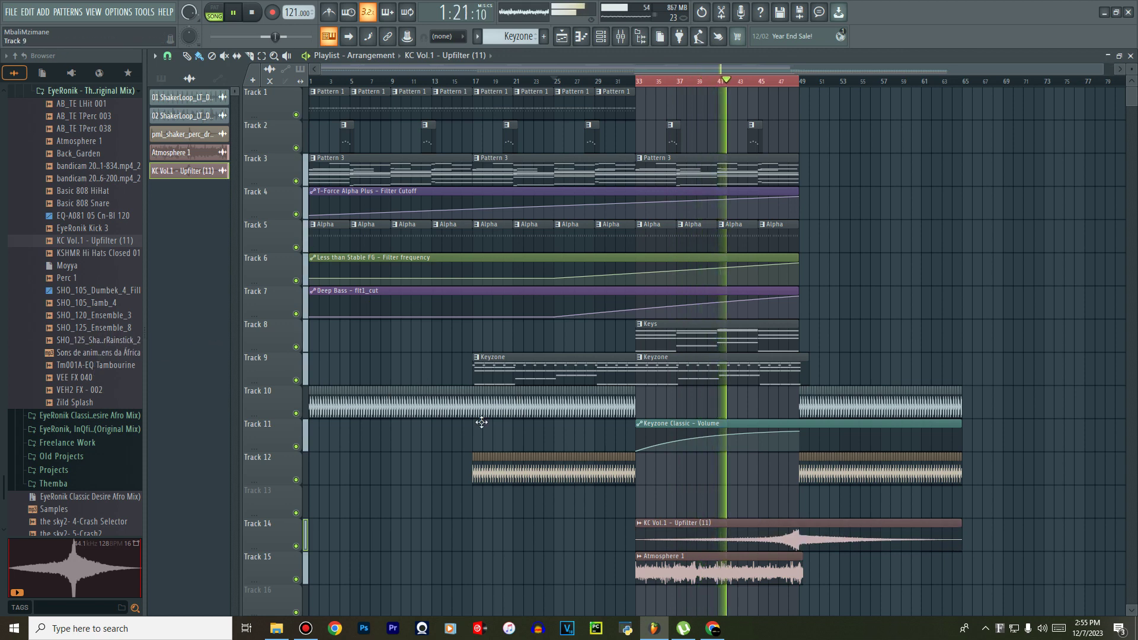
Audition KSHMR Hi Hats Closed 01, SHO_105_Dumbek_4_Fill, SHO_105_Tamb_4 and AB_TE TPerc 038 from the project folder.
scroll(648, 503, down, 2)
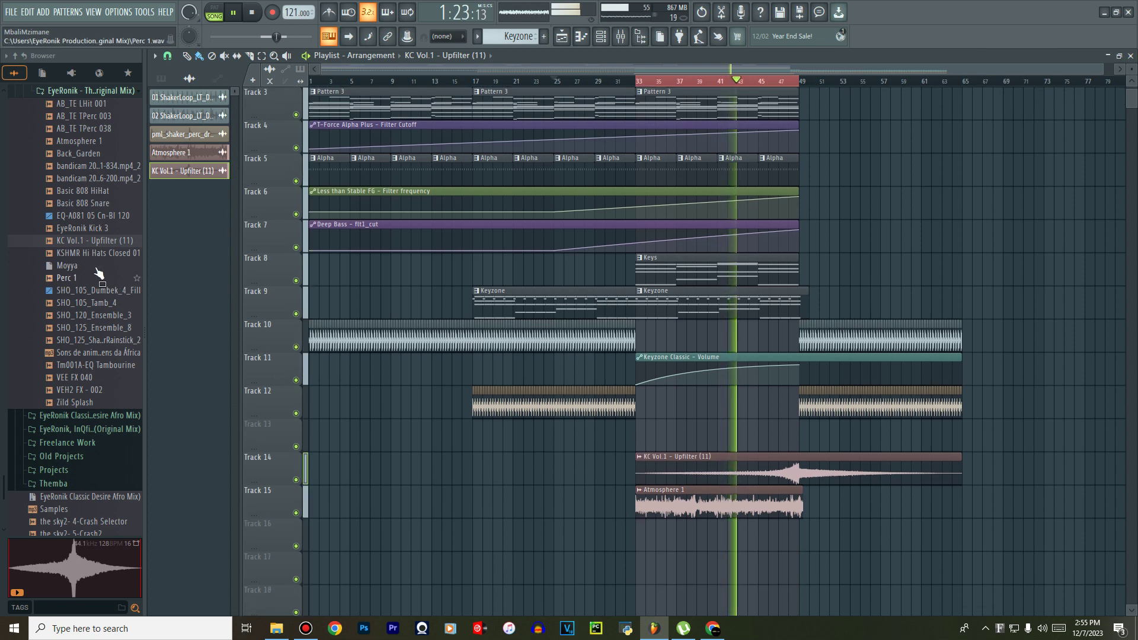
click(89, 253)
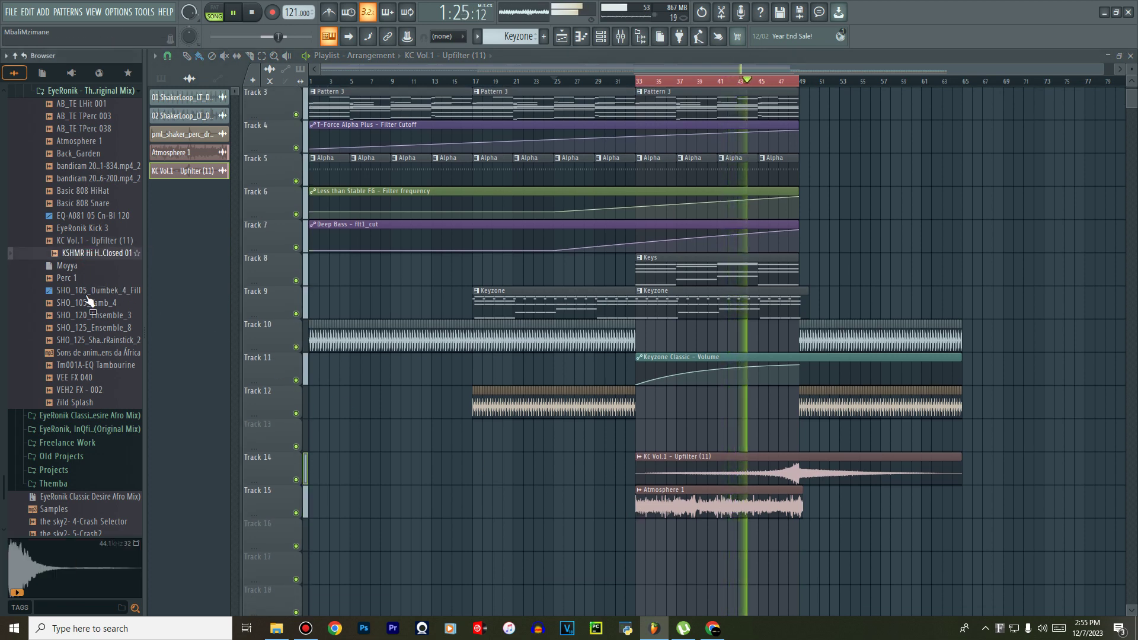
key(Down)
key(Down)
key(Down)
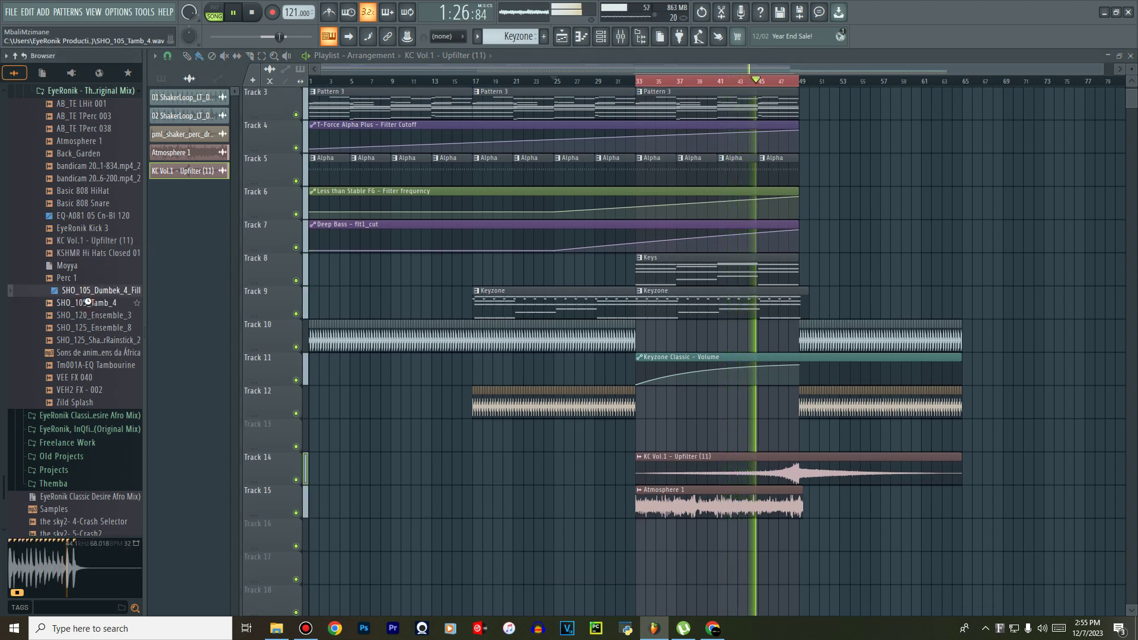
click(88, 301)
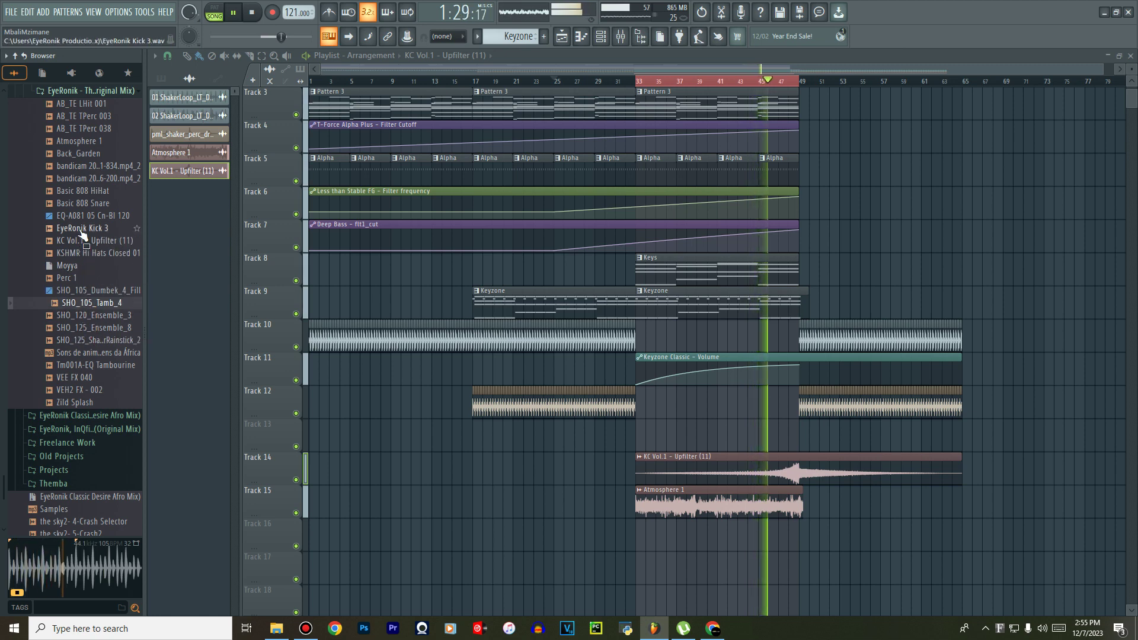
click(83, 130)
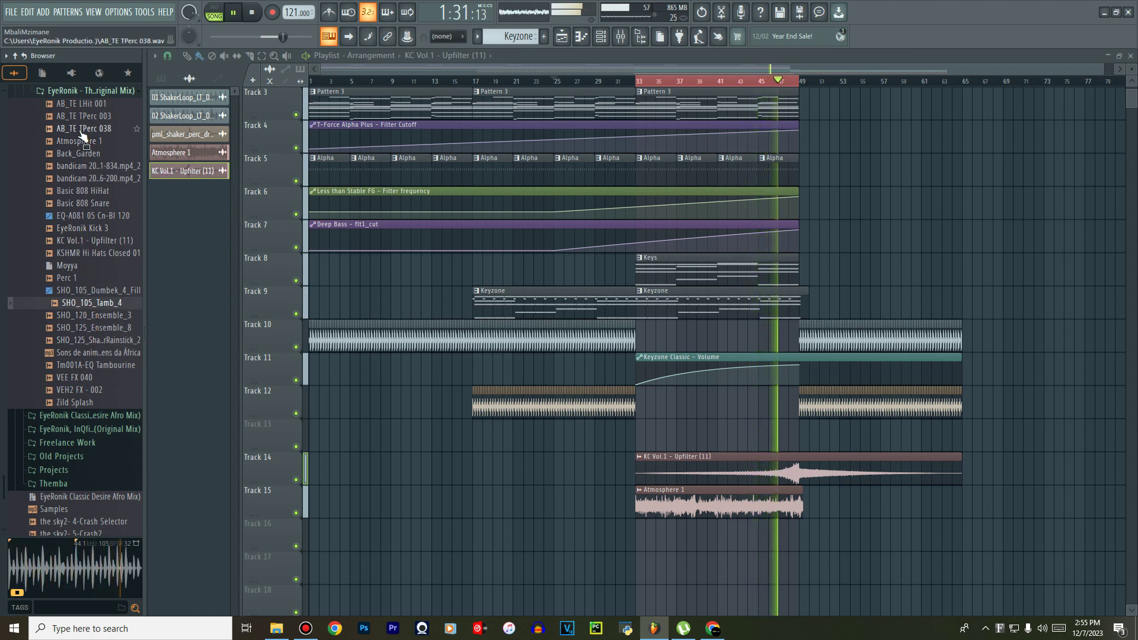
Add Sons de animais selvagens da África on Track 16 from bar 3 and VEH2 FX - 002 on Track 17 from bar 33.
click(92, 354)
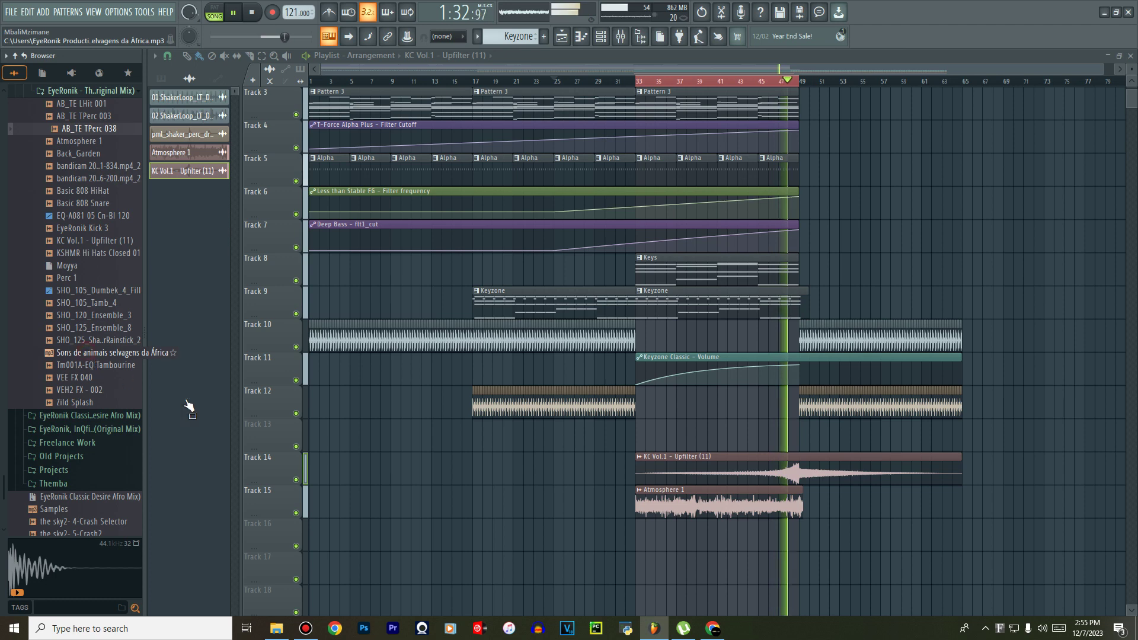
drag(285, 528, 340, 545)
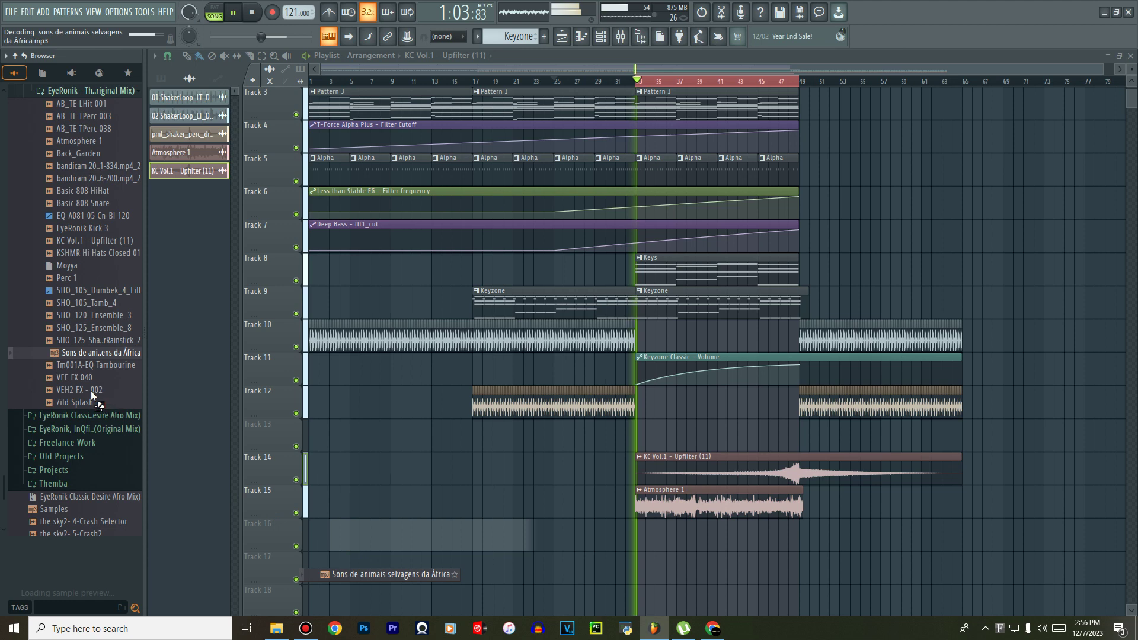
drag(92, 393, 479, 579)
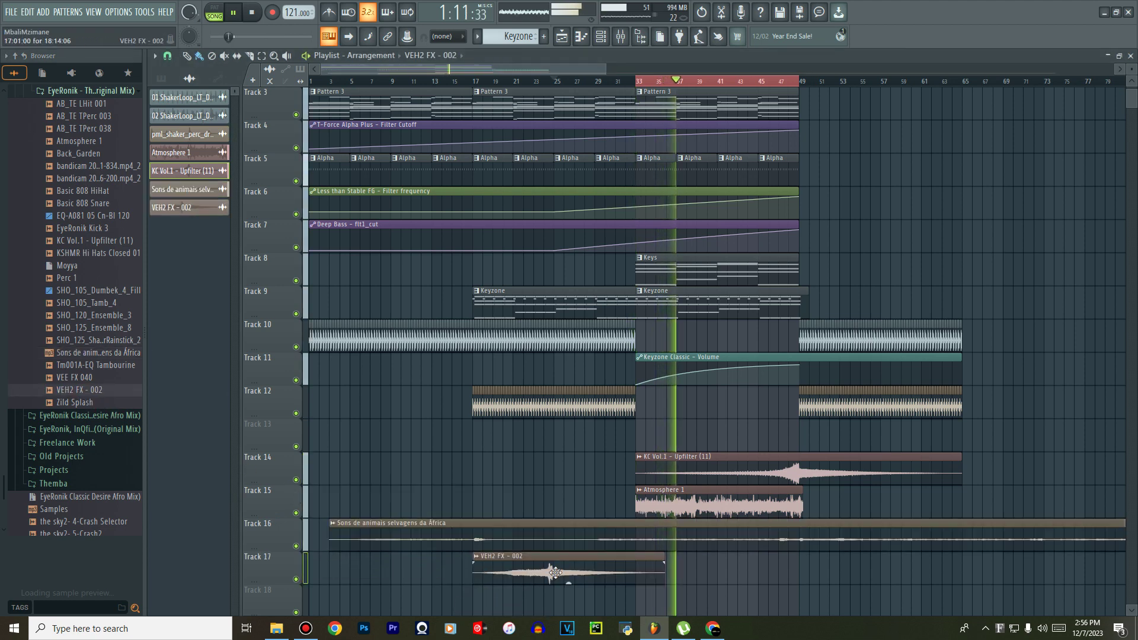
drag(581, 573, 750, 587)
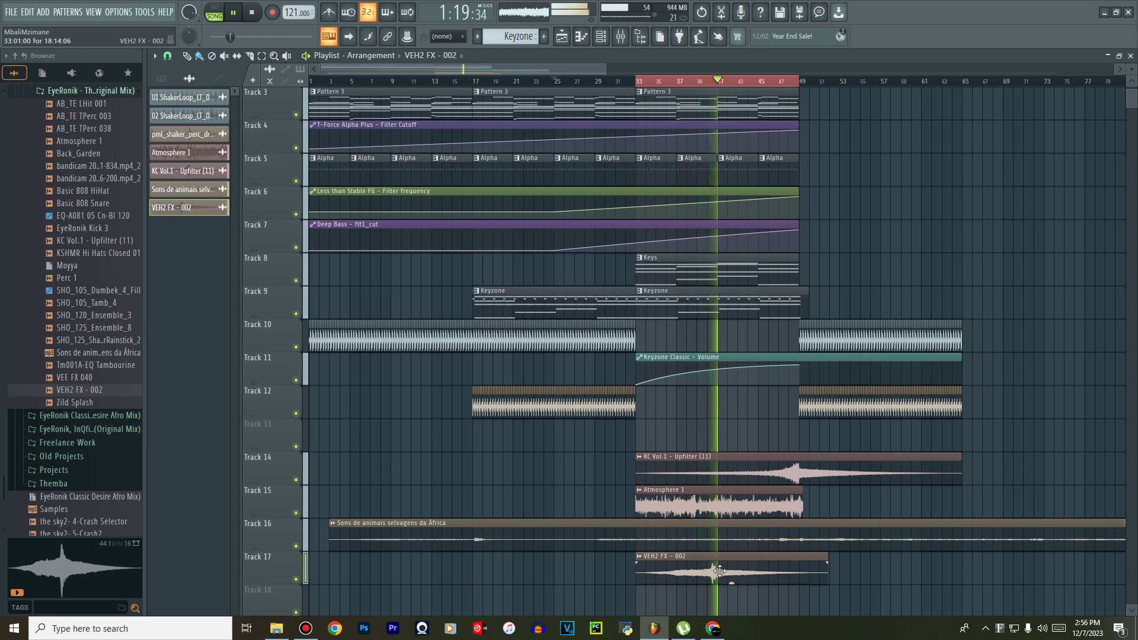
Route the VEH2 FX - 002 channel to mixer track 13, lower its fader to about -11.5 dB and return to the playlist.
click(178, 207)
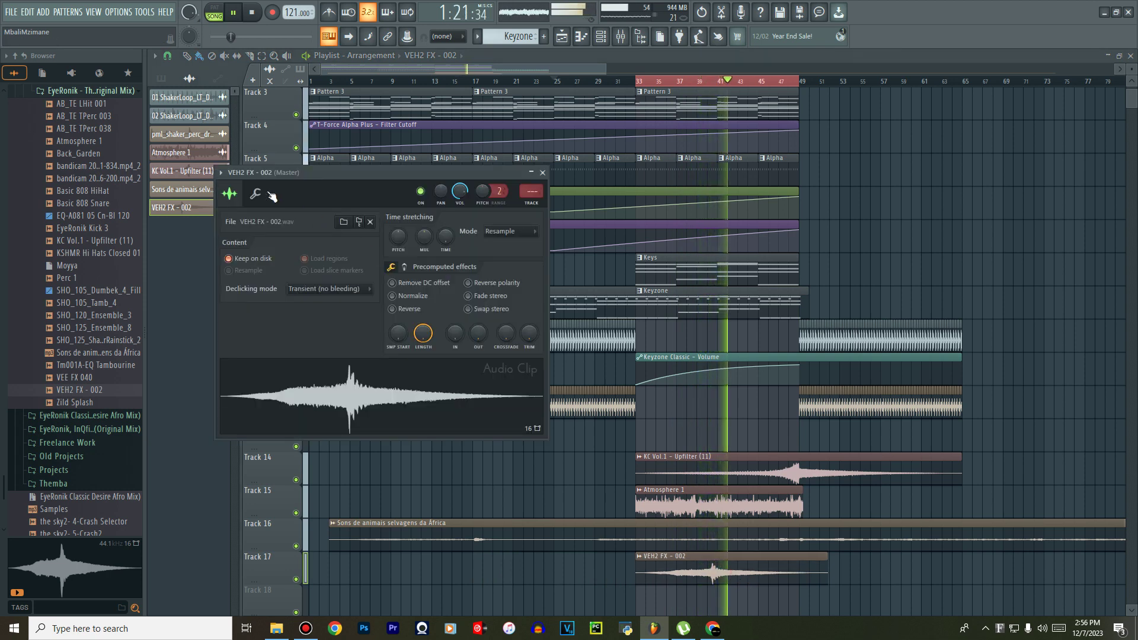
click(224, 173)
click(414, 212)
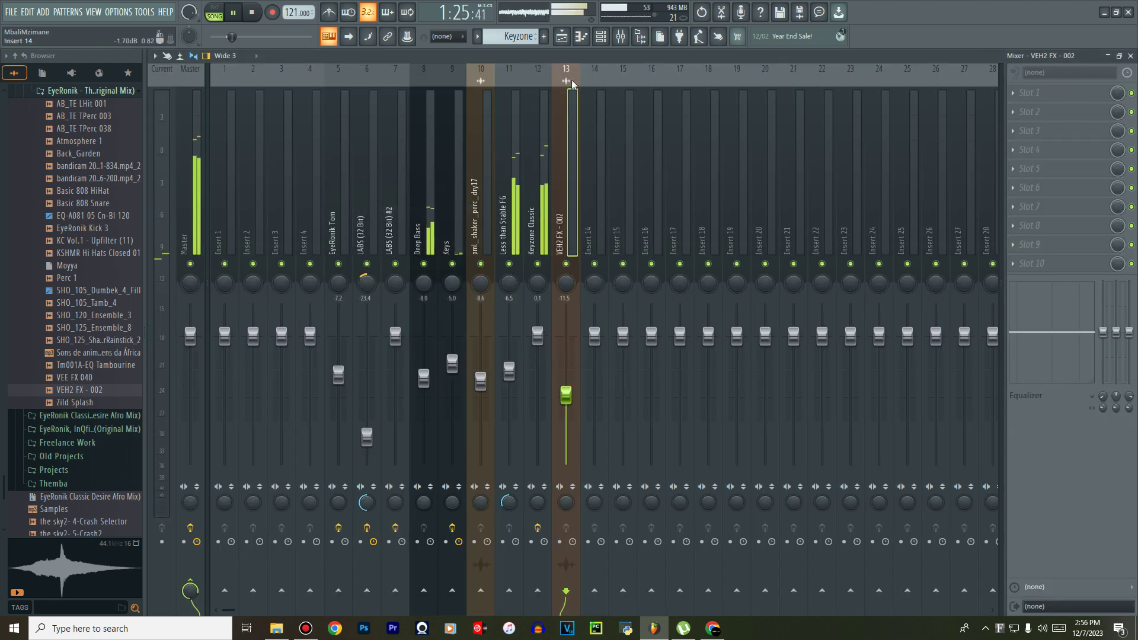
click(565, 40)
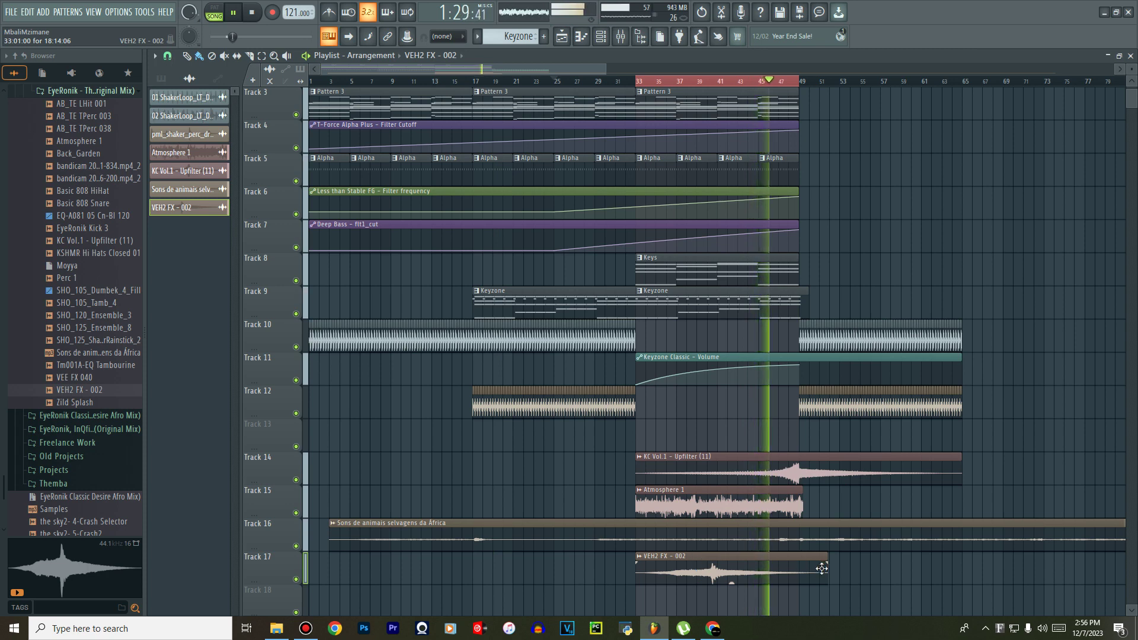
Stretch the VEH2 FX - 002 clip on Track 17 to about 20 bars and move it to start at bar 41.
scroll(842, 578, up, 5)
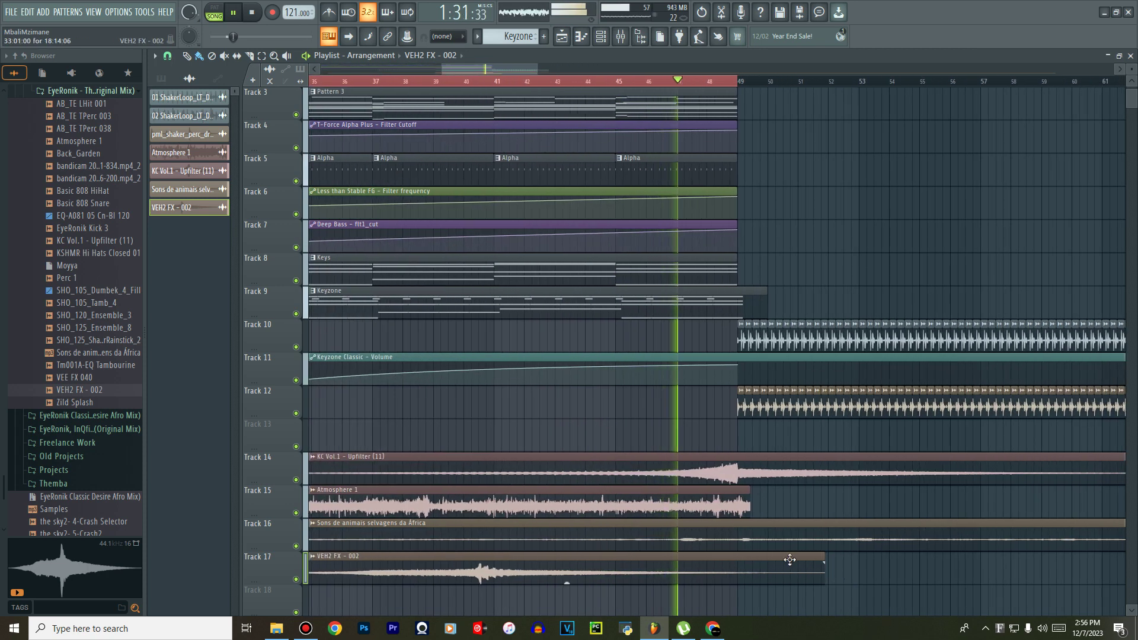
drag(825, 560, 856, 564)
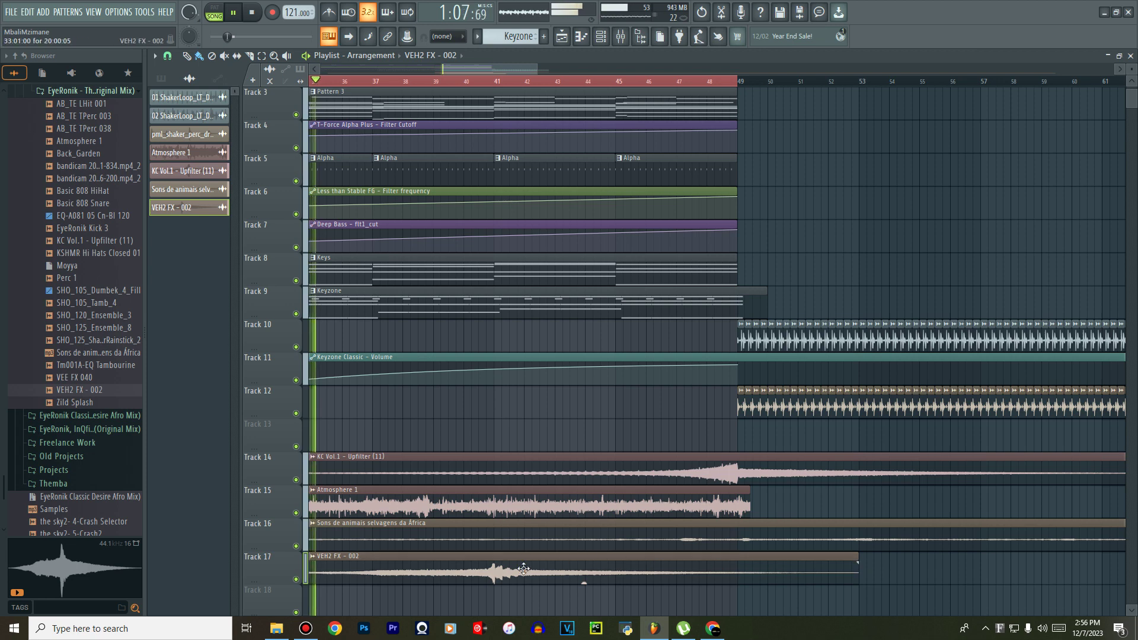
drag(638, 571, 763, 575)
Lower the VEH2 FX - 002 channel volume to 29% and its mixer fader to about -13.3 dB.
double_click(763, 576)
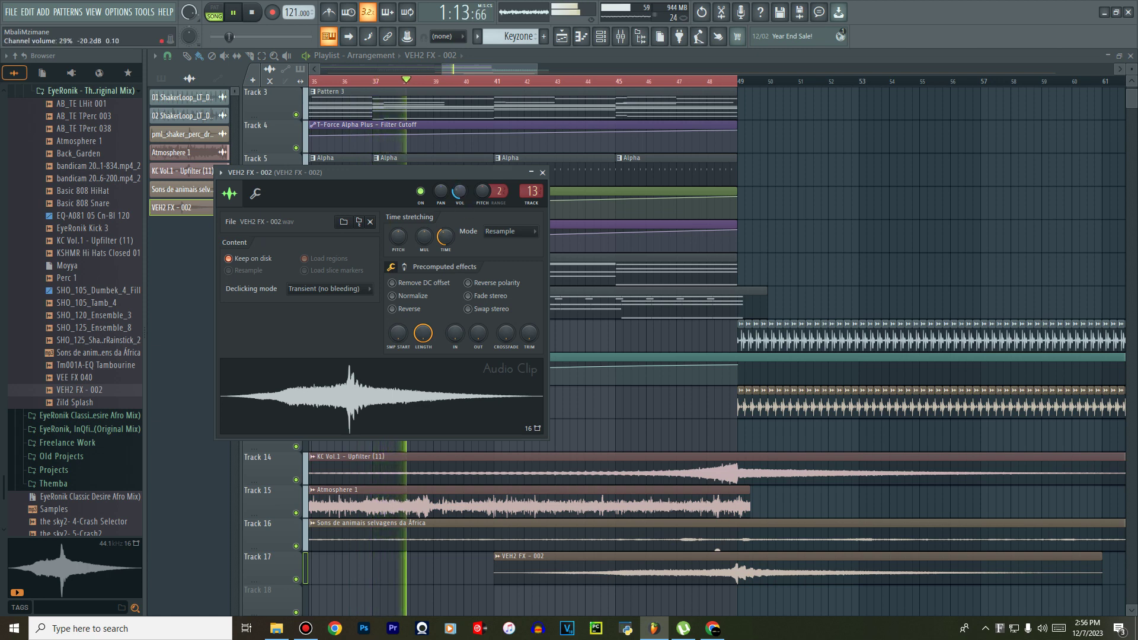
click(621, 36)
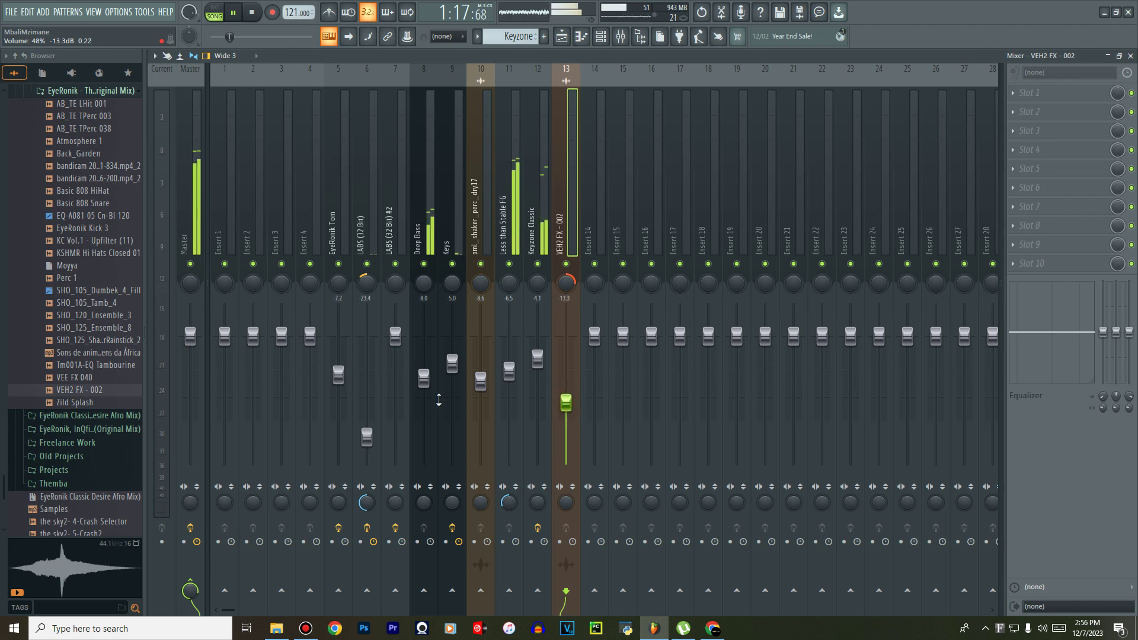
Audition VEE FX 040, KC Vol.1 - Upfilter (11) and neighbouring samples from the project's sample folder against the arrangement.
click(84, 379)
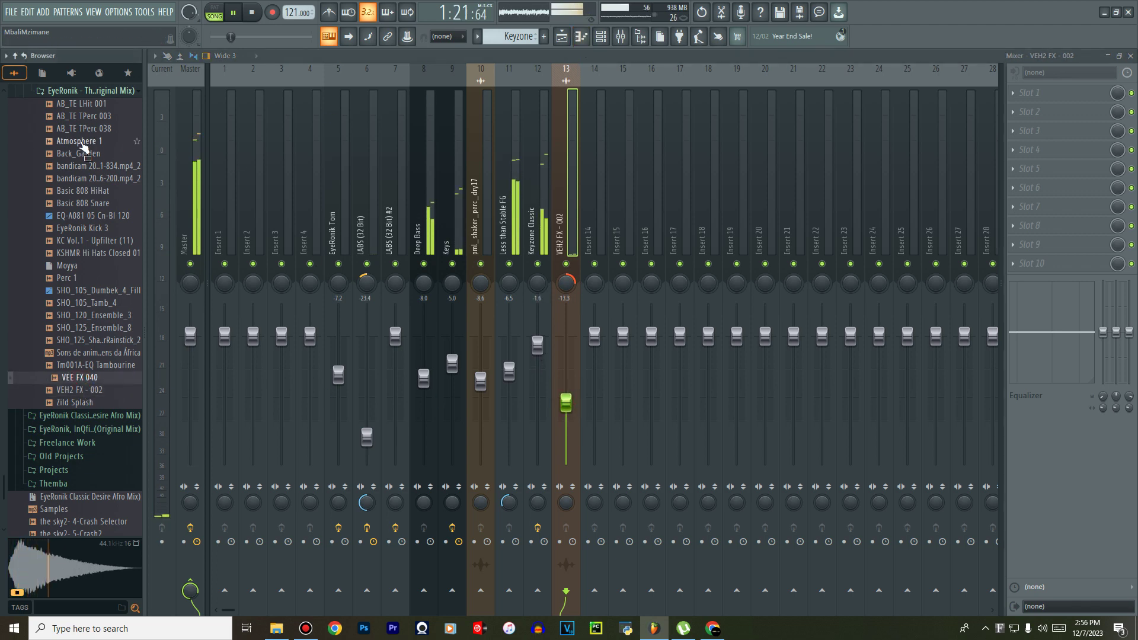
click(564, 39)
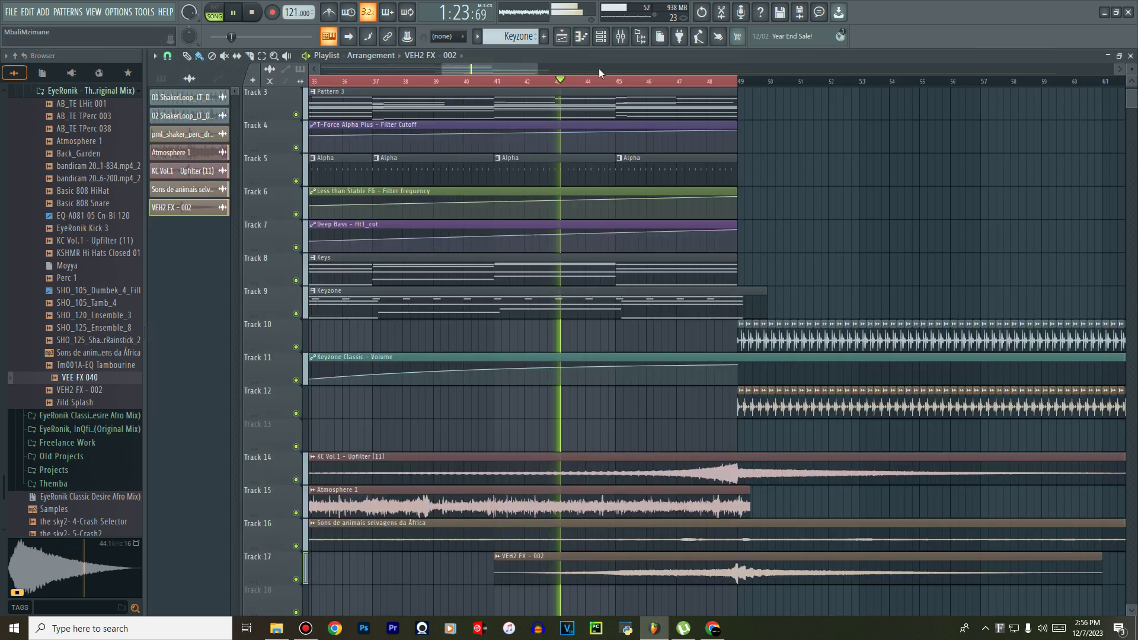
scroll(609, 84, down, 2)
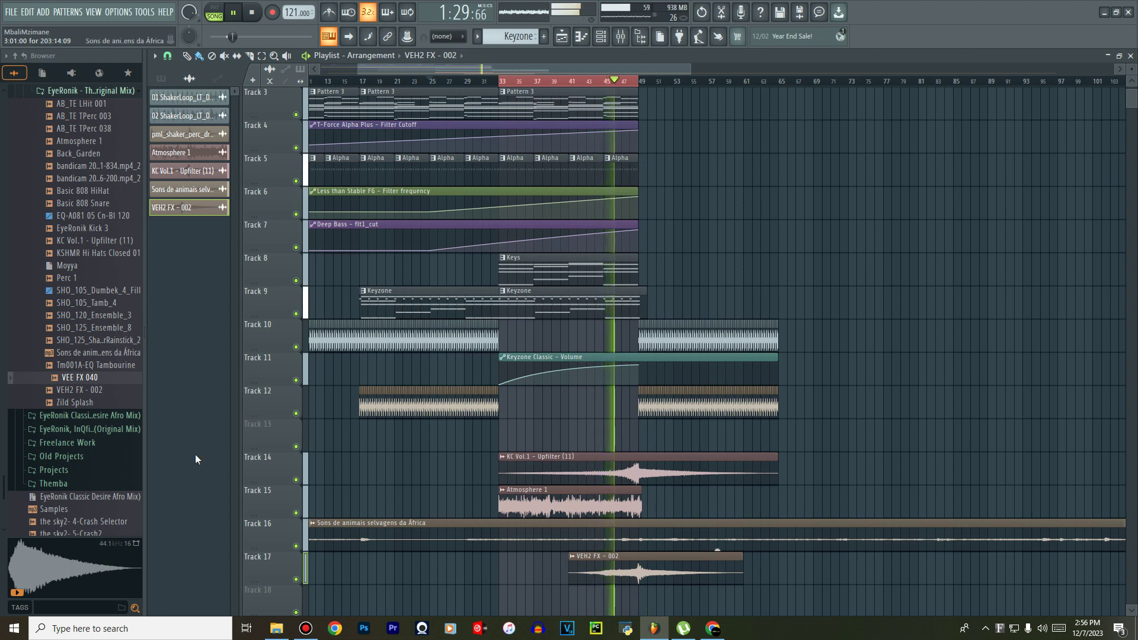
click(85, 253)
drag(83, 215, 81, 238)
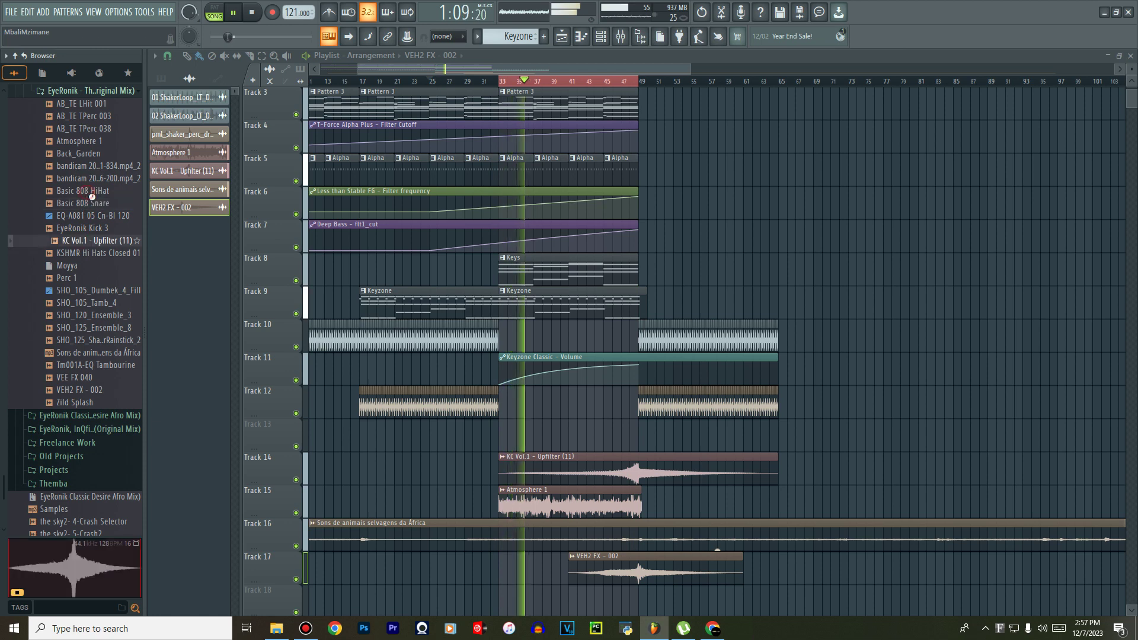
Show the Unsorted channel group in the channel rack and switch to Pattern 1.
click(602, 38)
click(235, 57)
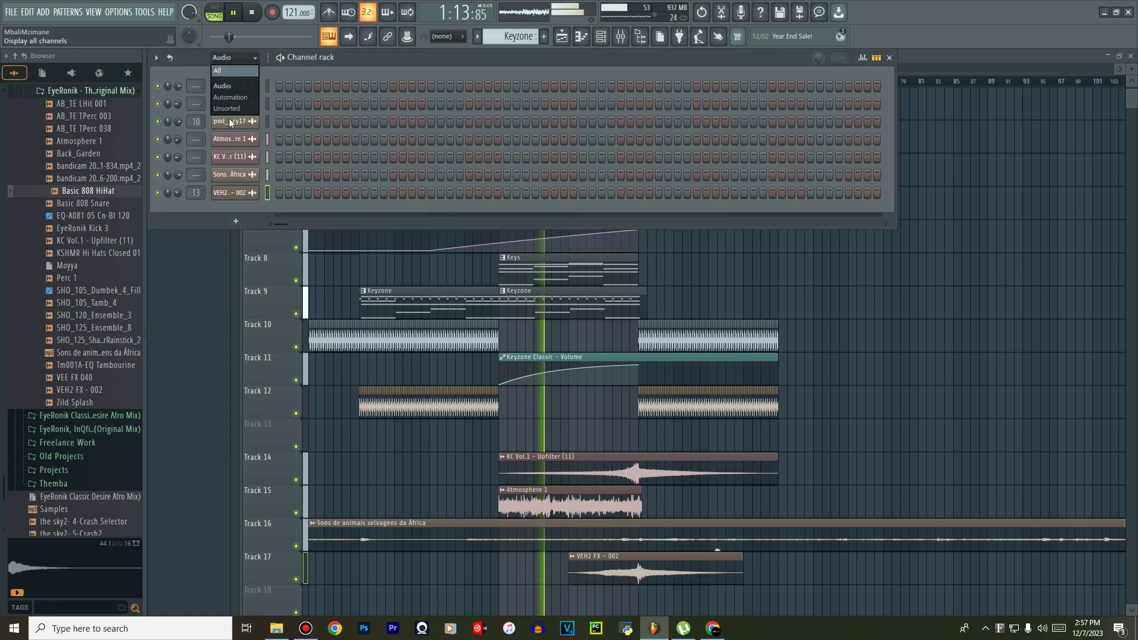
click(227, 108)
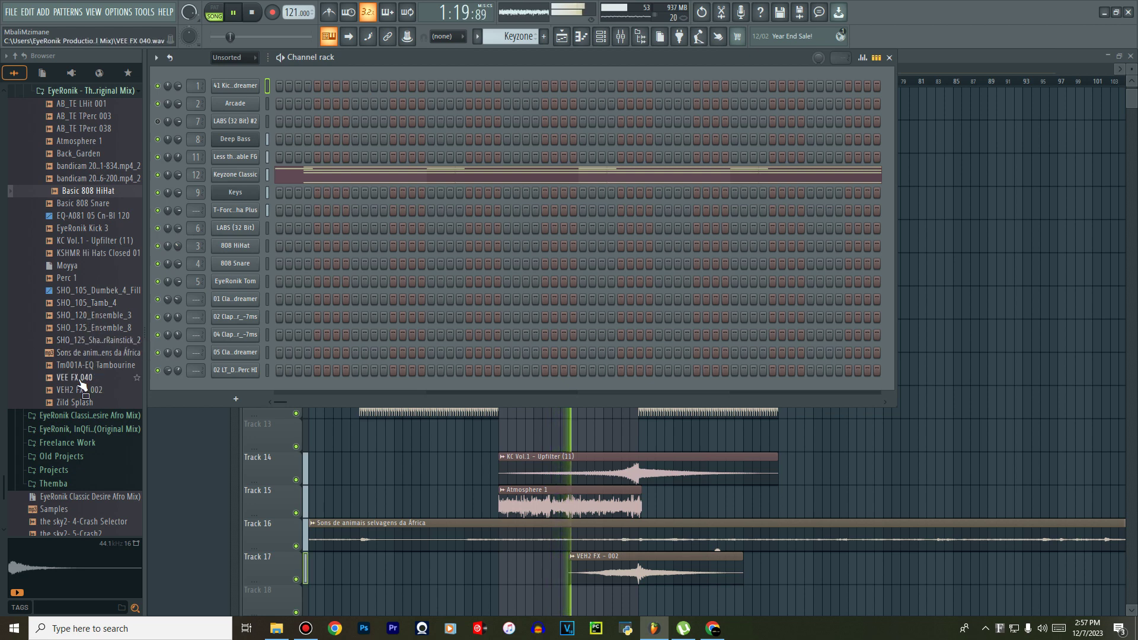
click(478, 36)
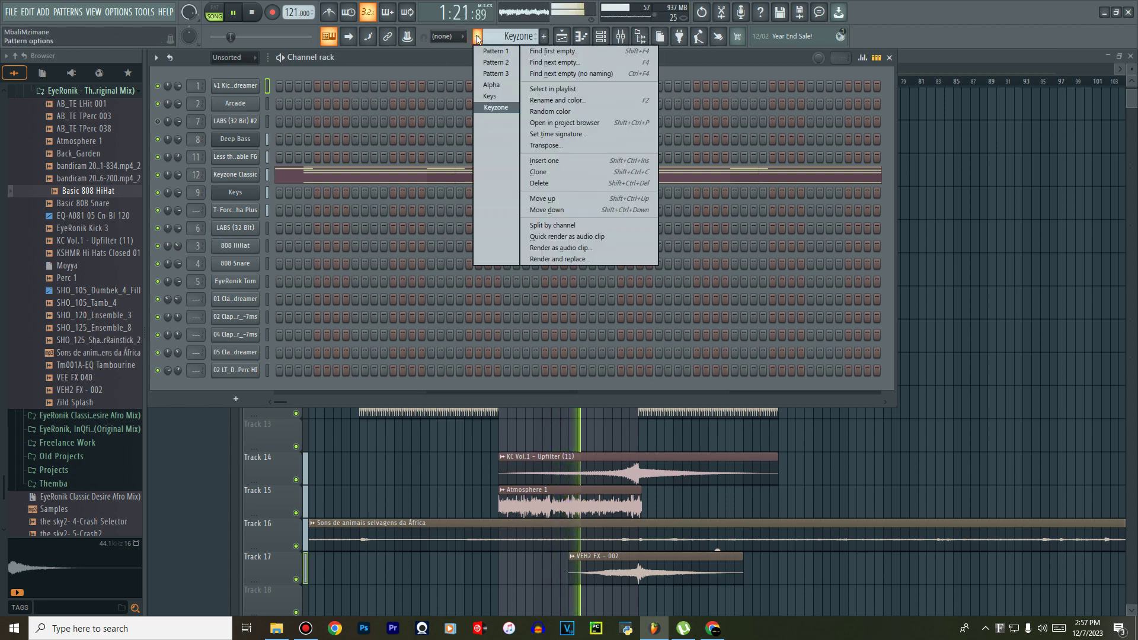
click(495, 51)
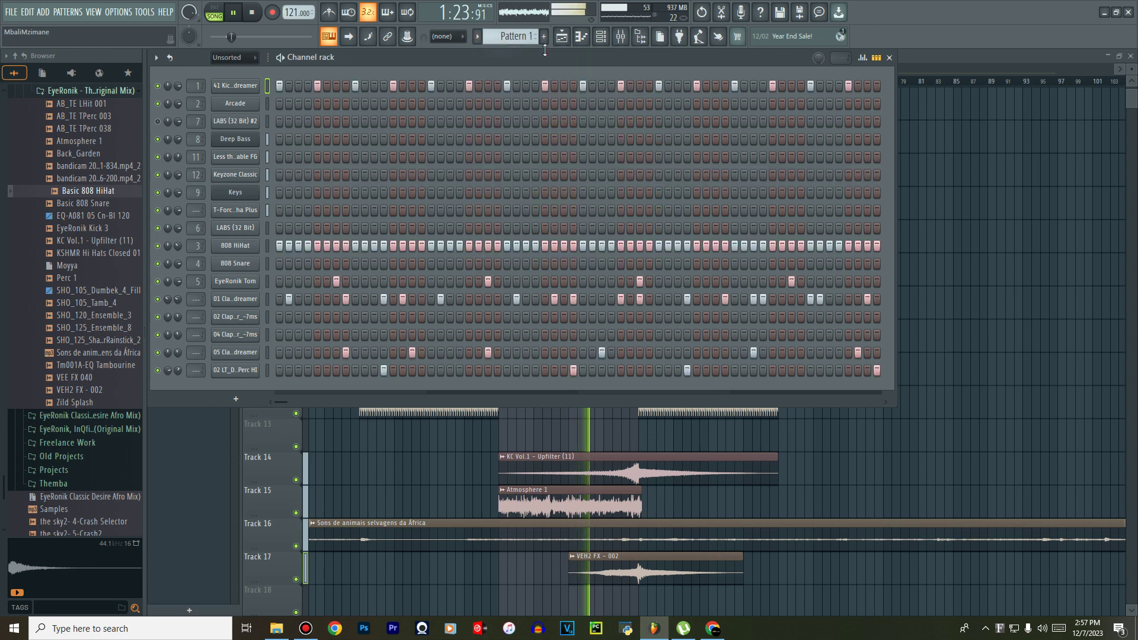
Inspect the Nexus instrument on the Keys channel and close it.
click(237, 193)
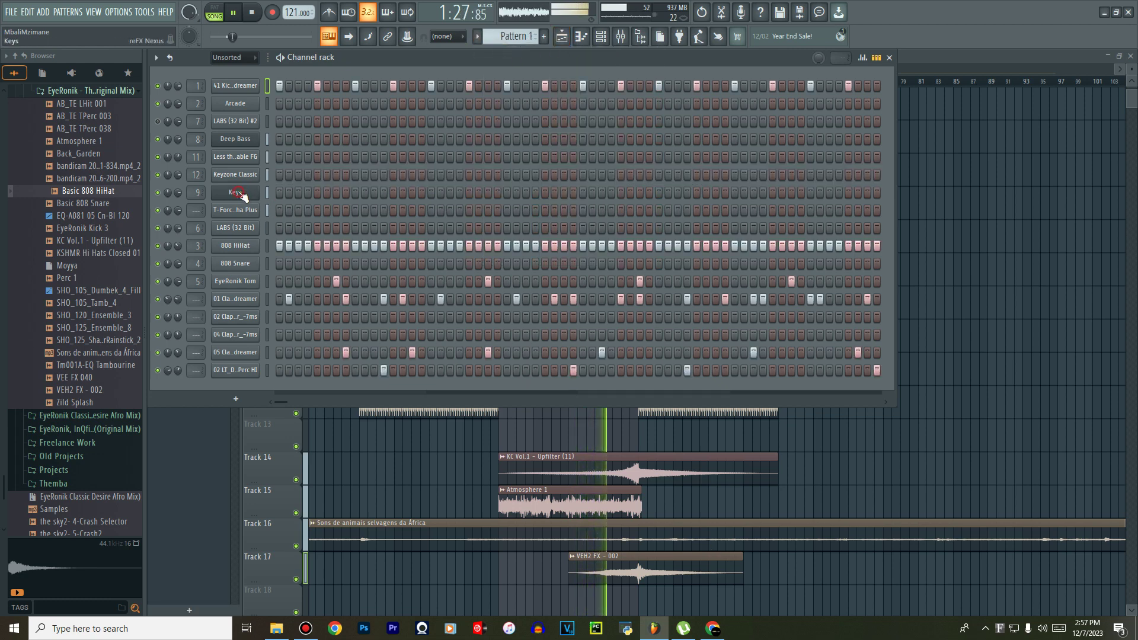
click(292, 418)
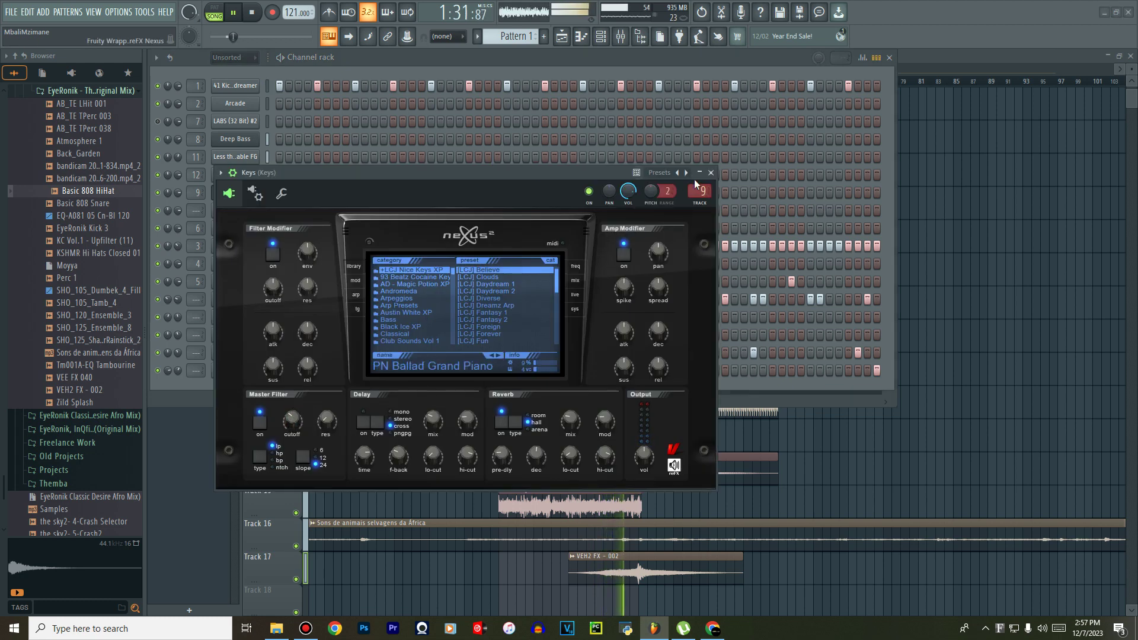
click(710, 172)
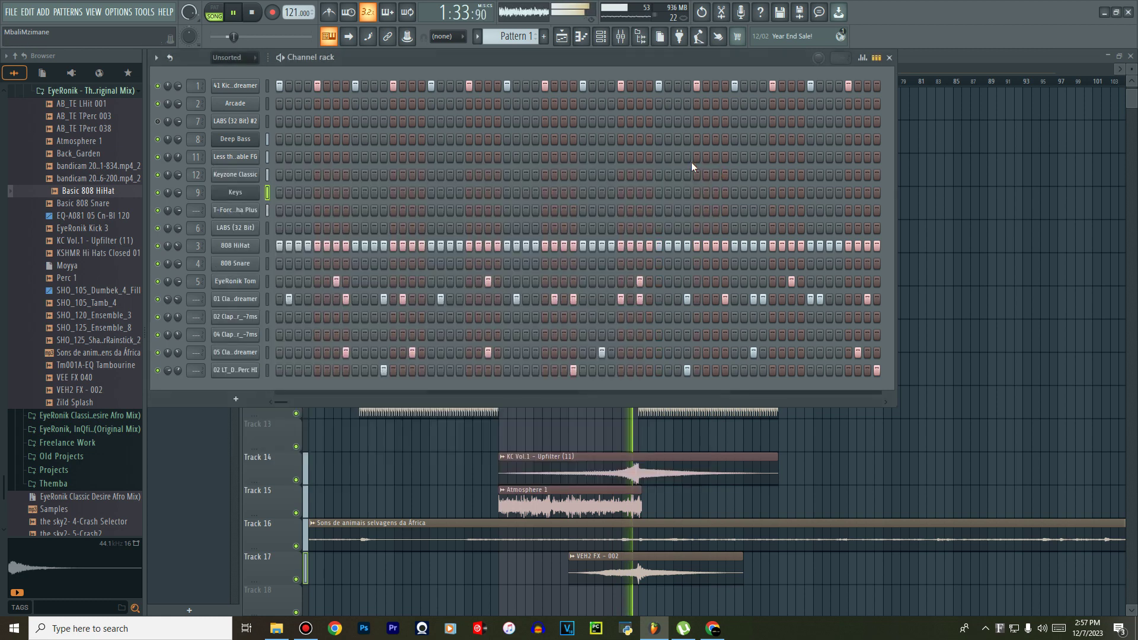
Open the Arcade instrument at full size and show the downloaded samplers in Your Stuff.
click(240, 105)
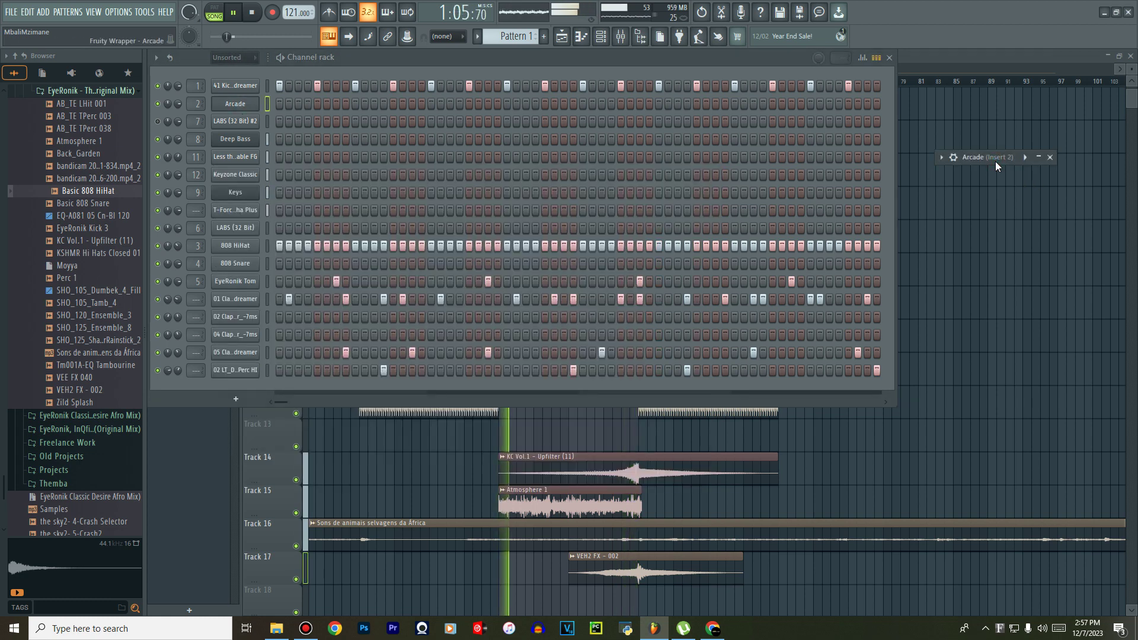
click(983, 157)
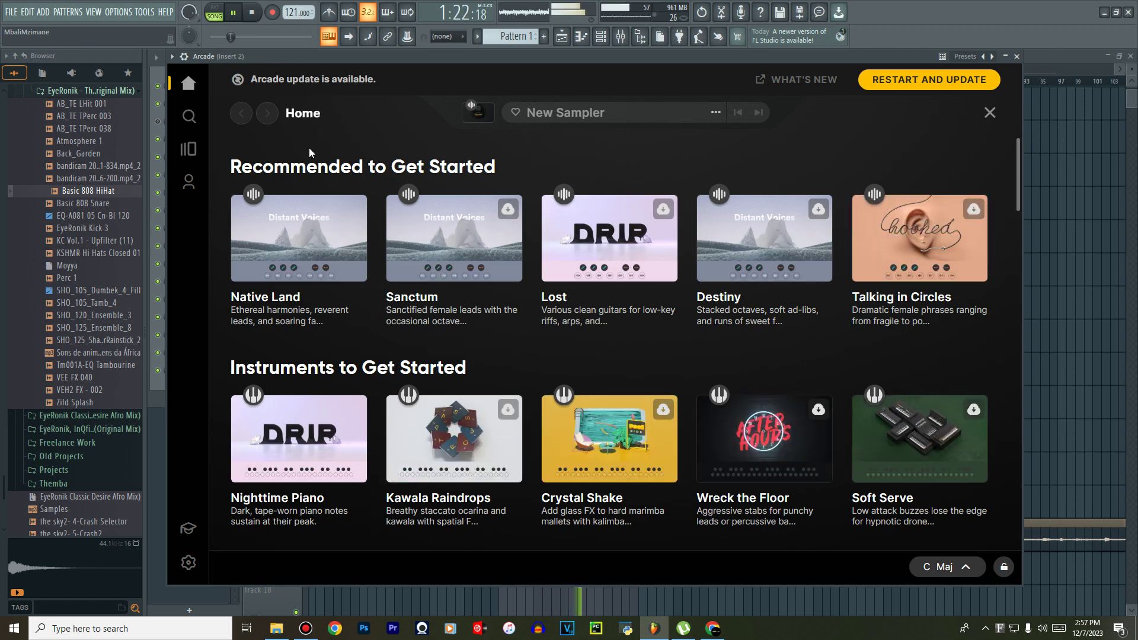
click(190, 182)
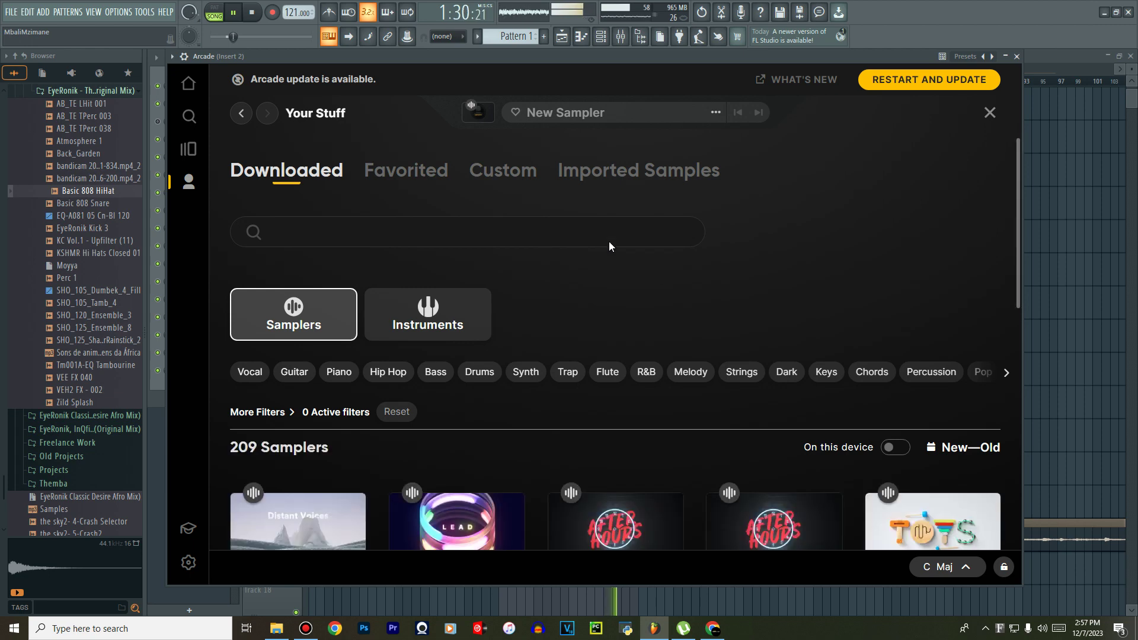
Return to the playlist and mute Track 3.
click(562, 36)
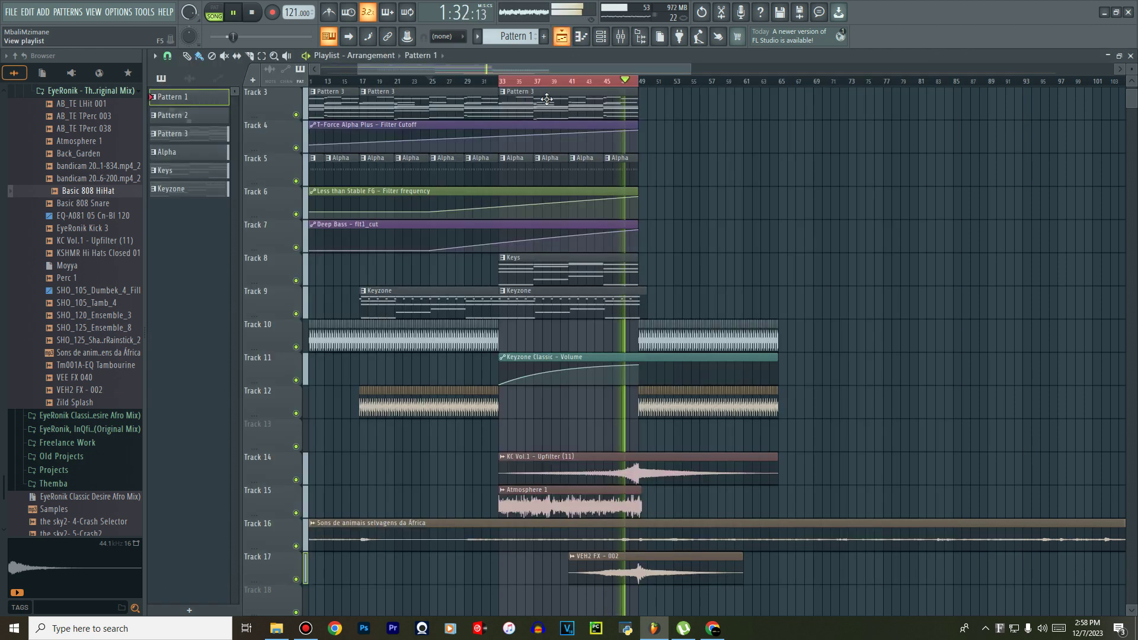
click(296, 115)
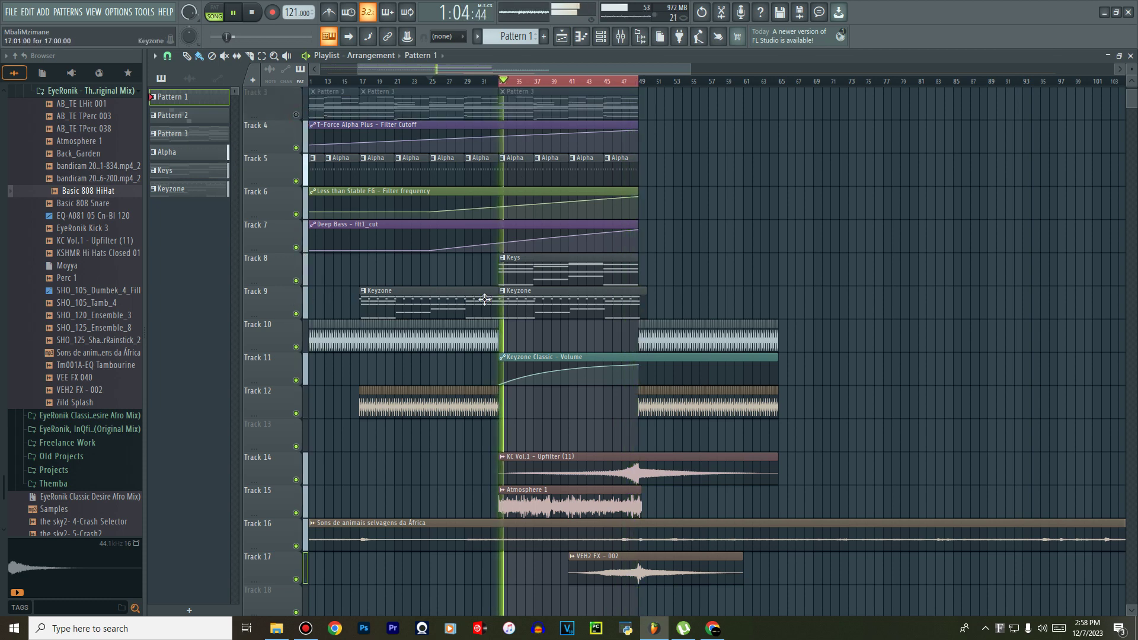
Reopen the Arcade instrument and go from the Native Land sampler to its Distant Voices line.
click(621, 36)
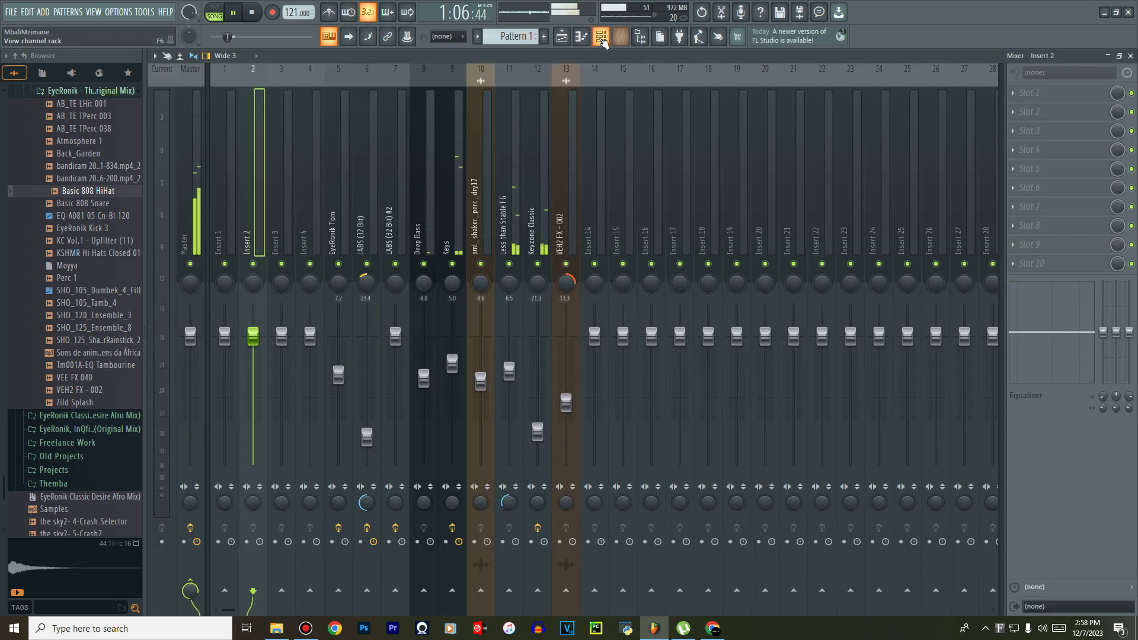
click(600, 36)
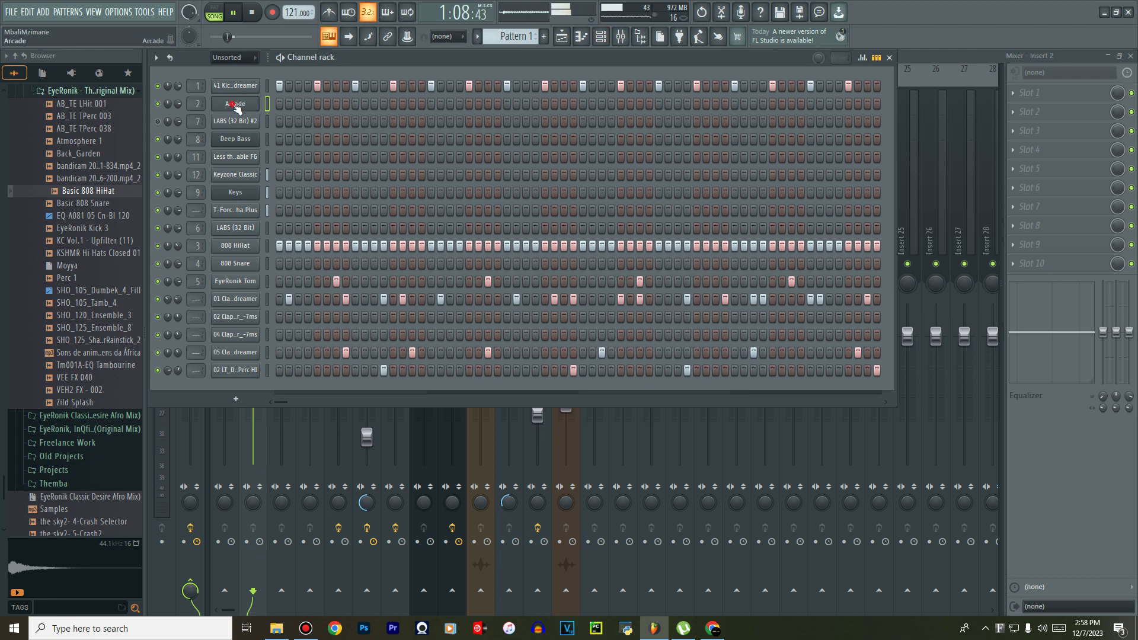
click(235, 104)
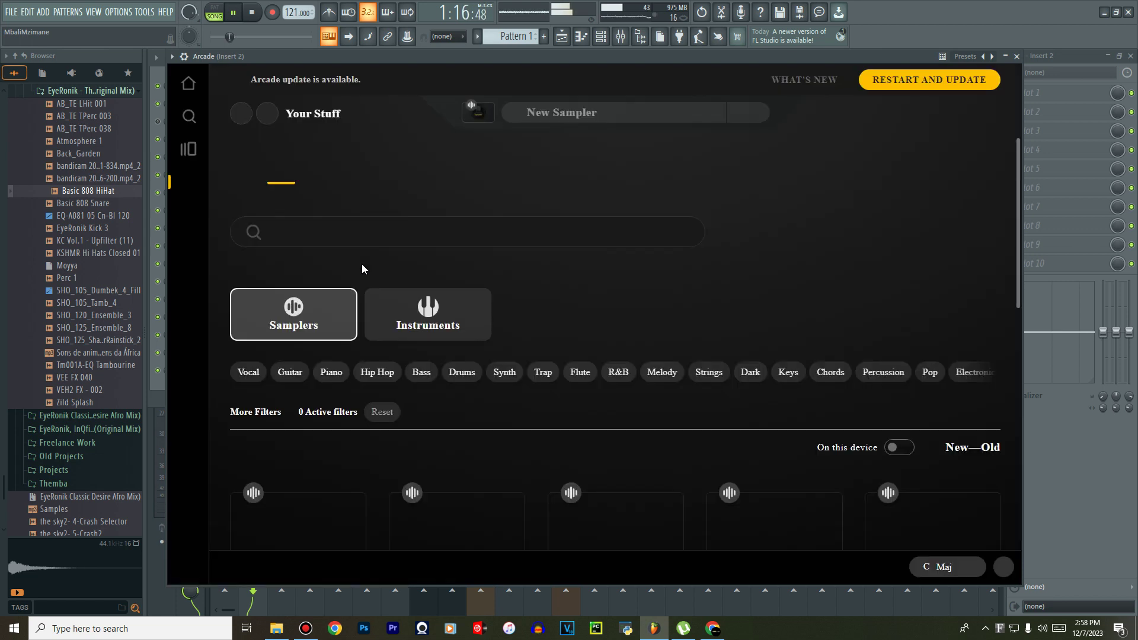
scroll(517, 342, down, 3)
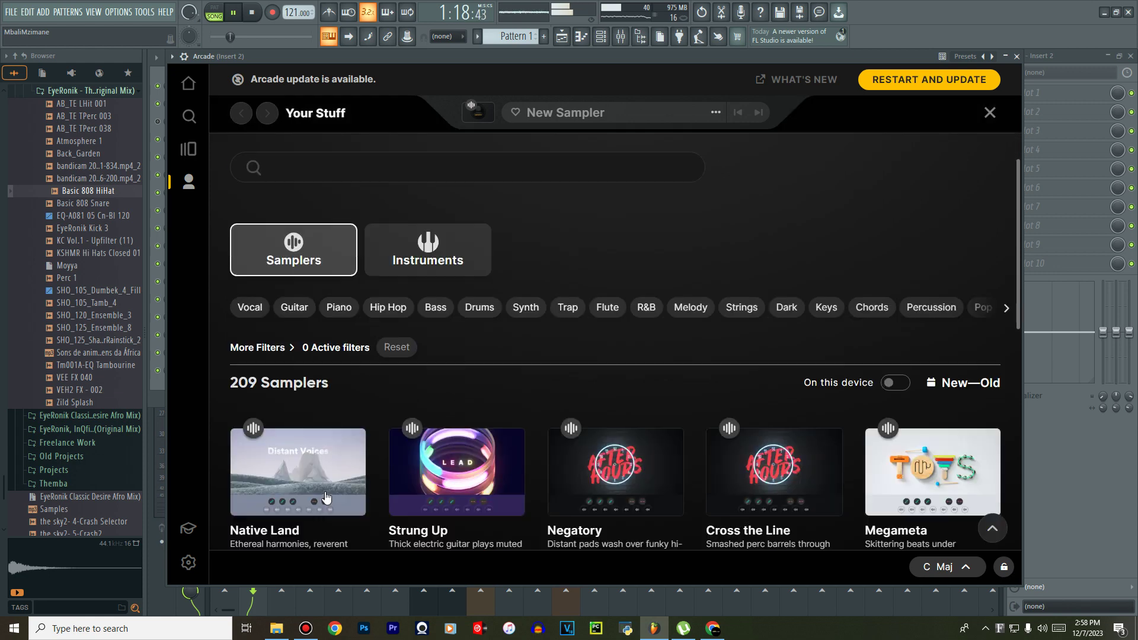
mouse_move(303, 394)
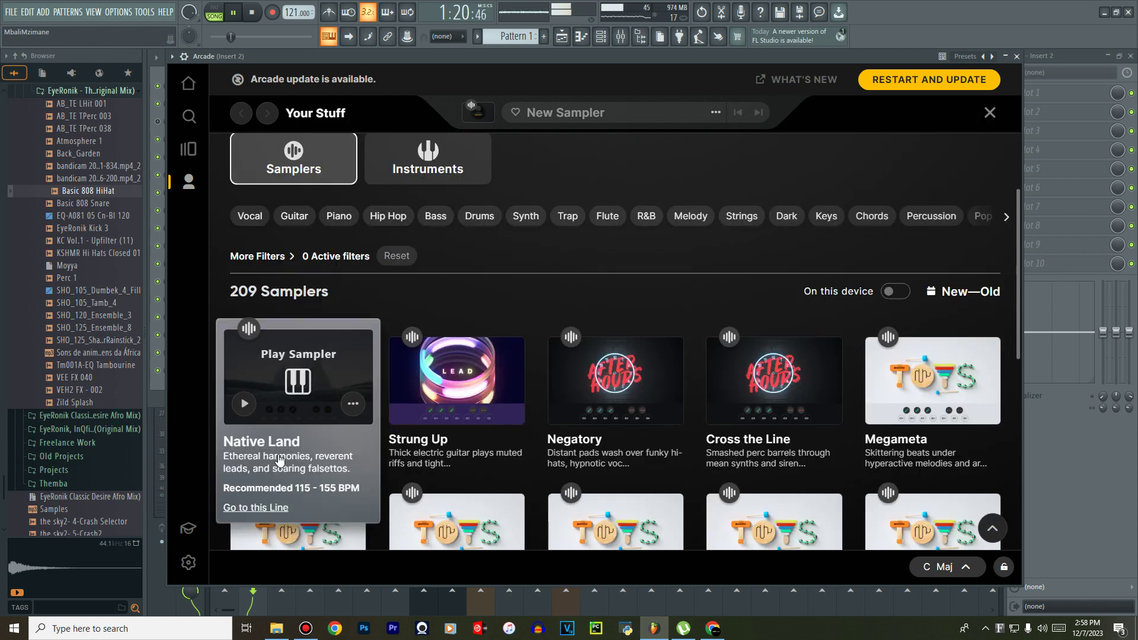
click(268, 508)
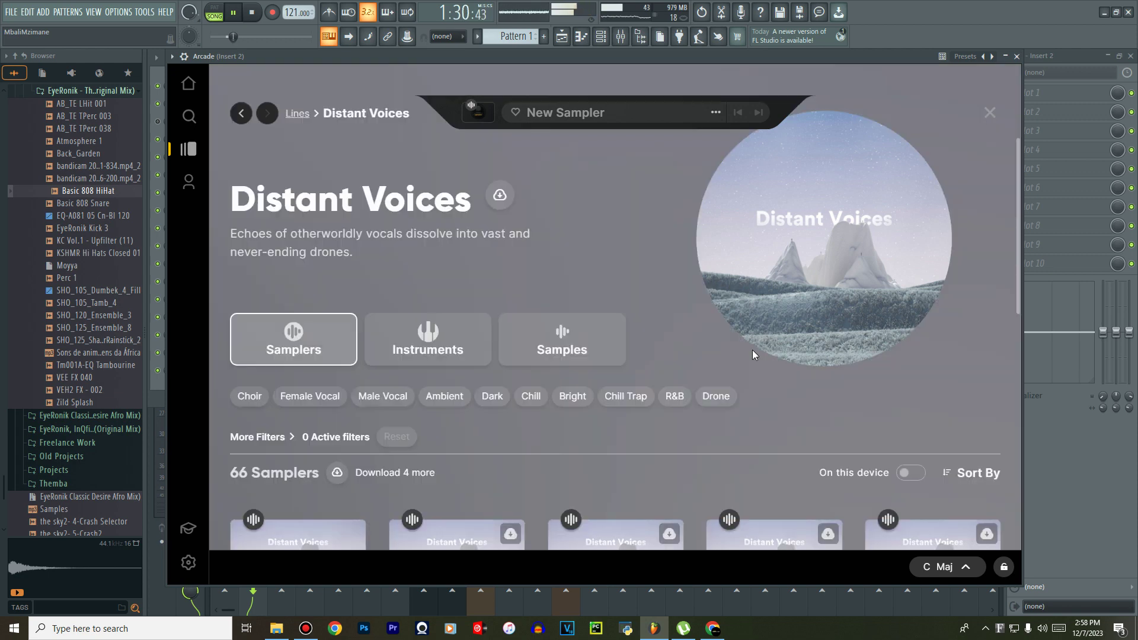
Load the Plateau sampler from the Distant Voices line.
scroll(753, 351, down, 3)
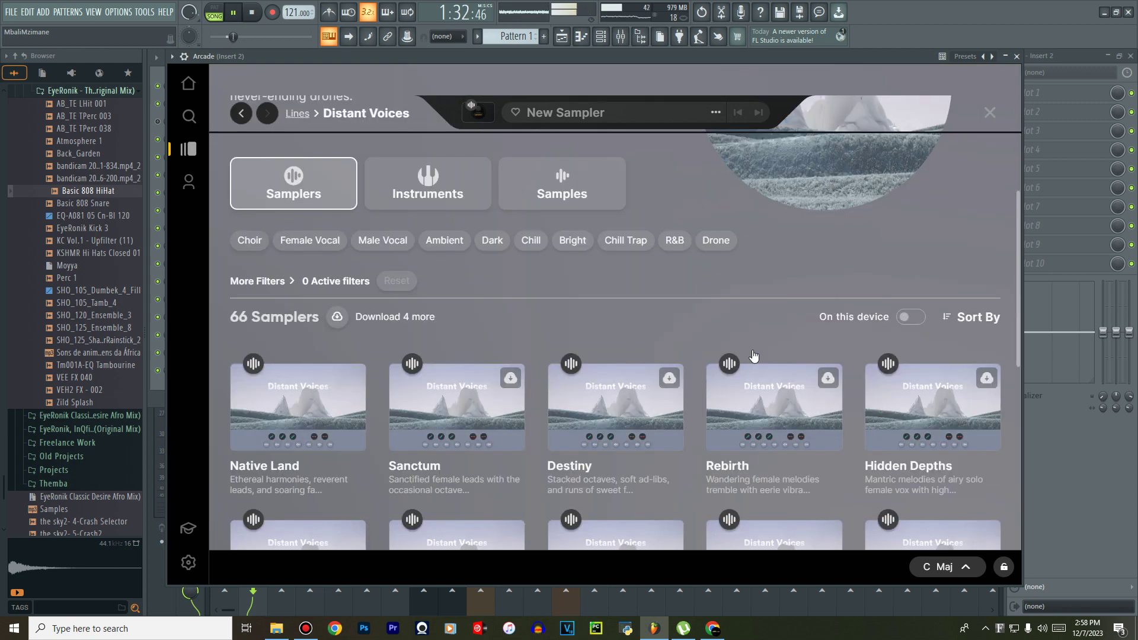
scroll(756, 411, down, 1)
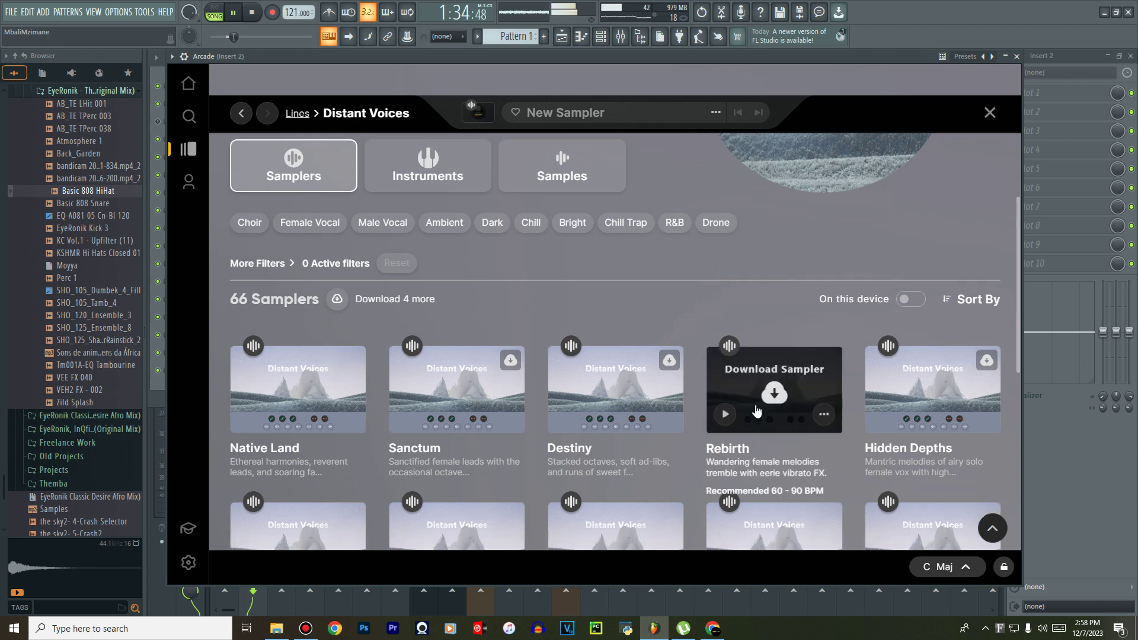
scroll(755, 410, down, 4)
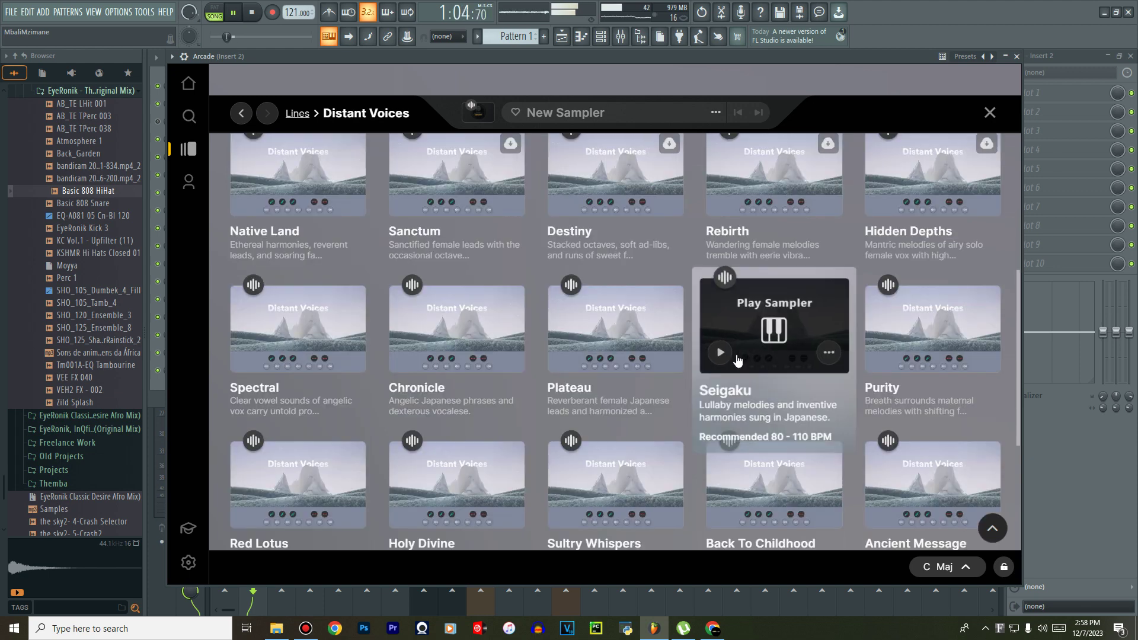
click(601, 334)
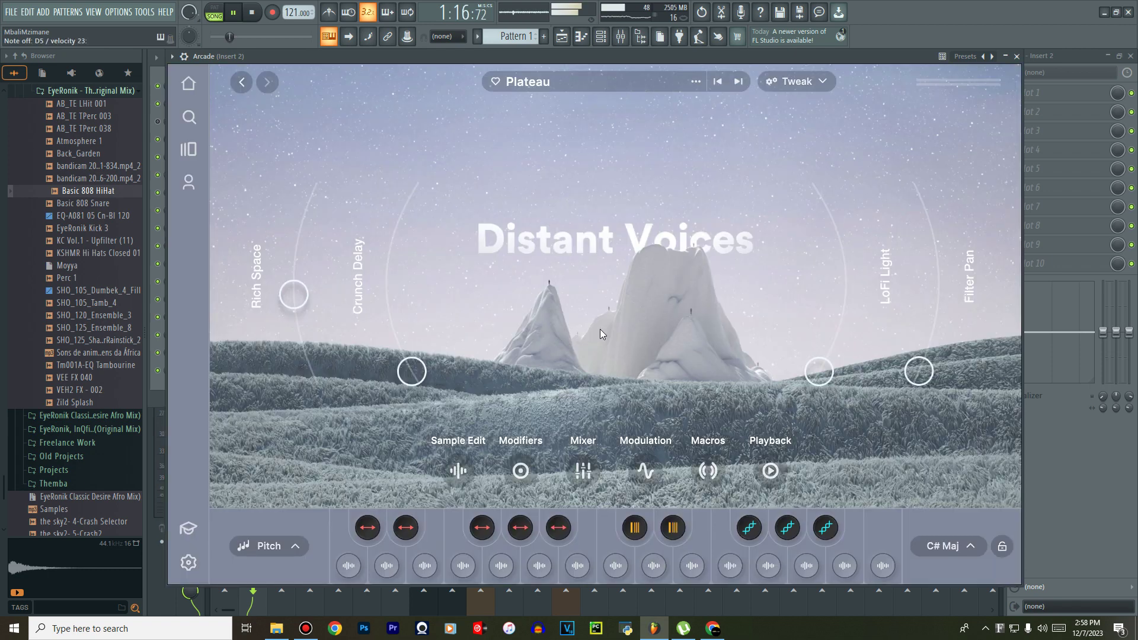
Set the session key of the Plateau sampler to A minor.
click(977, 547)
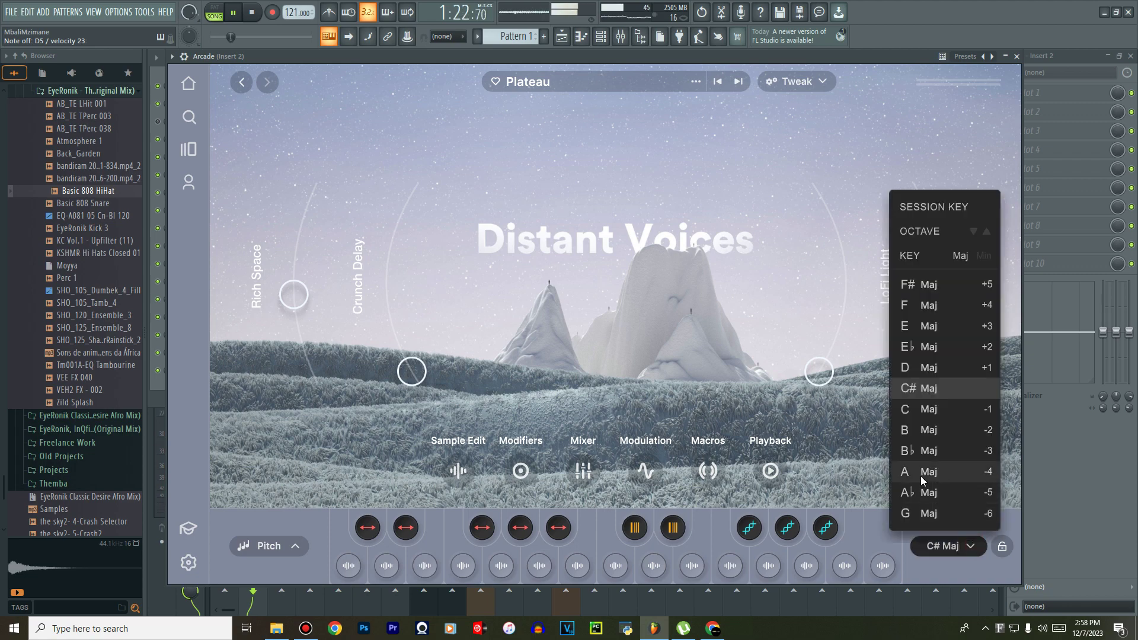
click(985, 256)
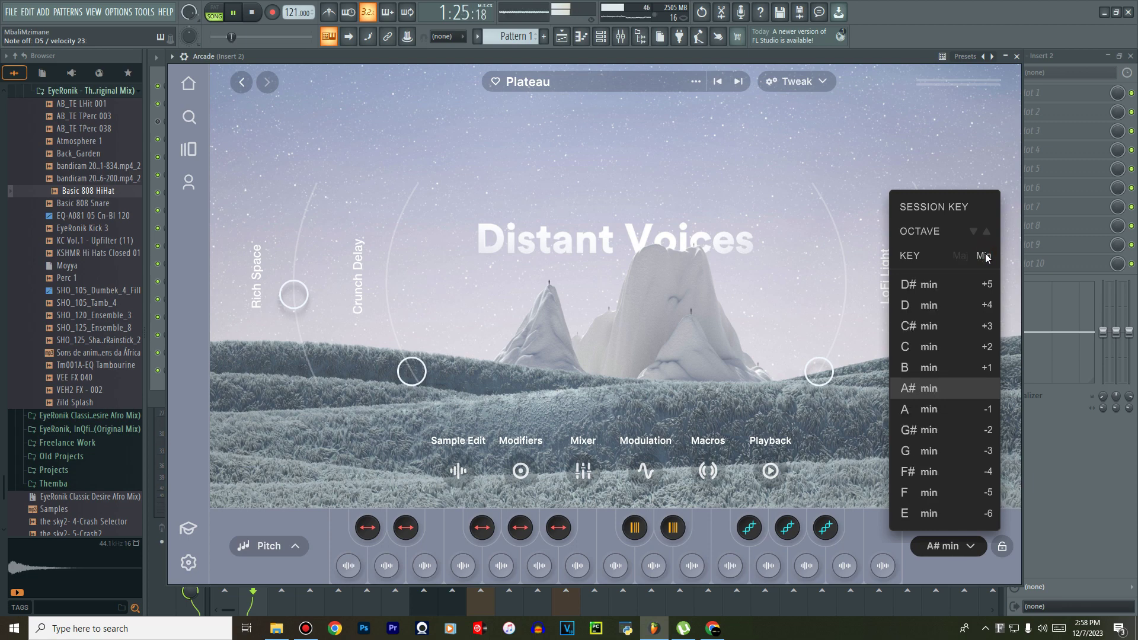
click(919, 411)
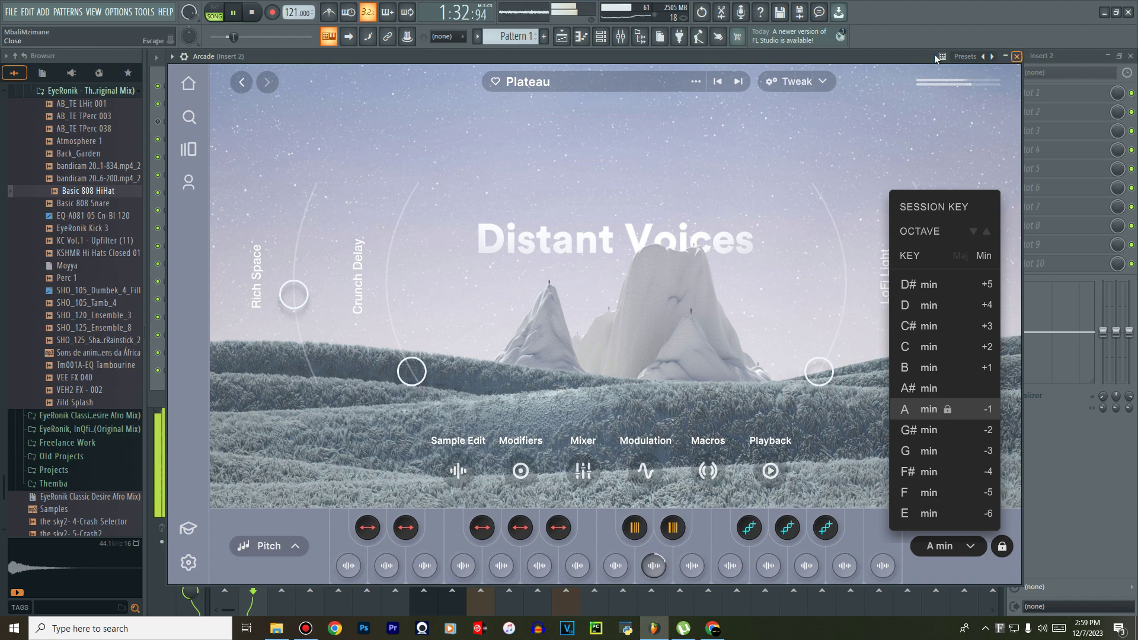
Create a new pattern named Arcade with the channel rack in view.
click(561, 36)
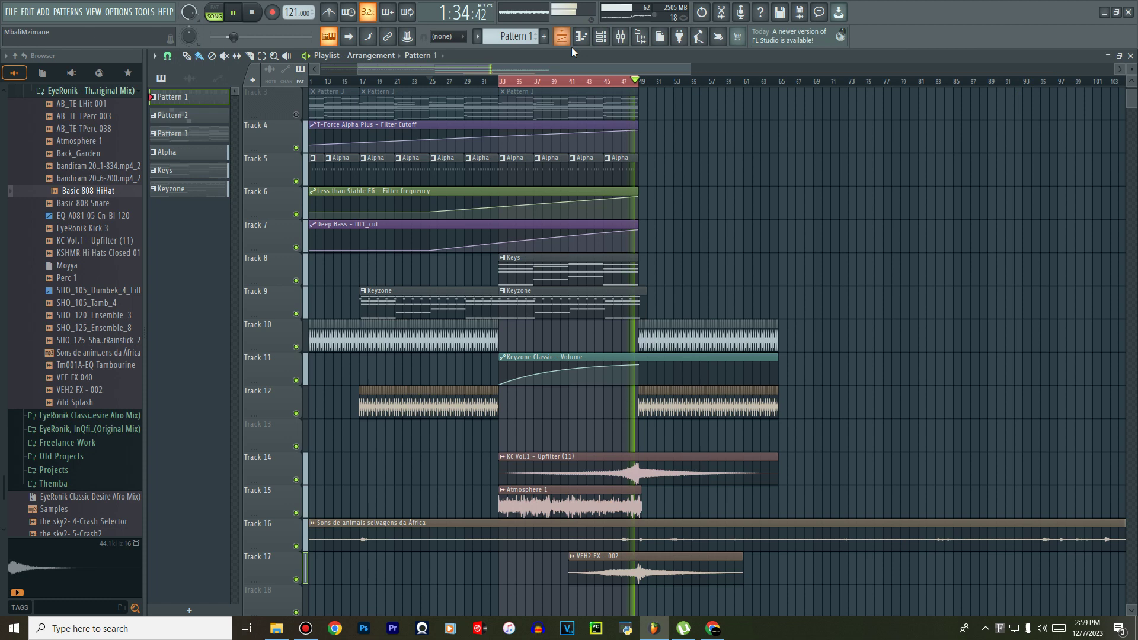
click(601, 36)
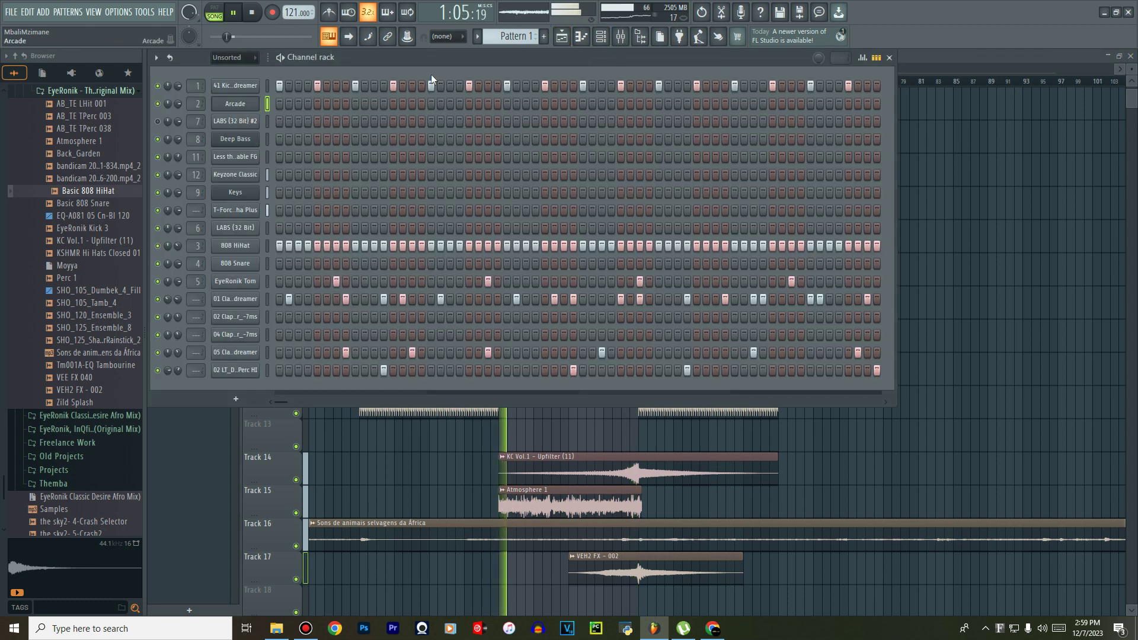
click(544, 36)
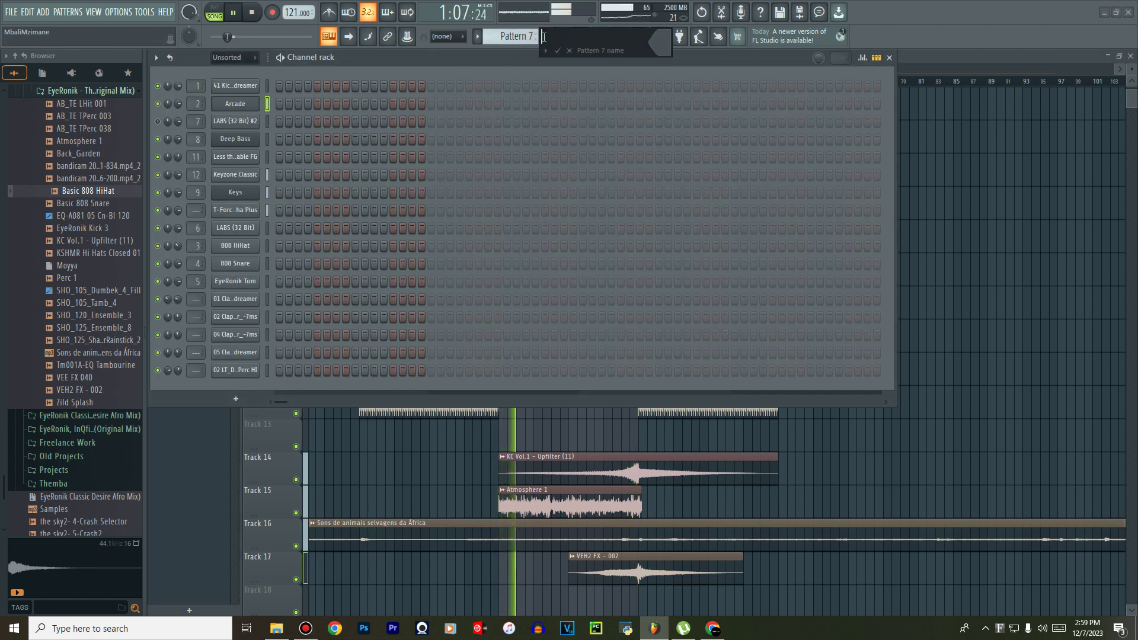
text(Arc)
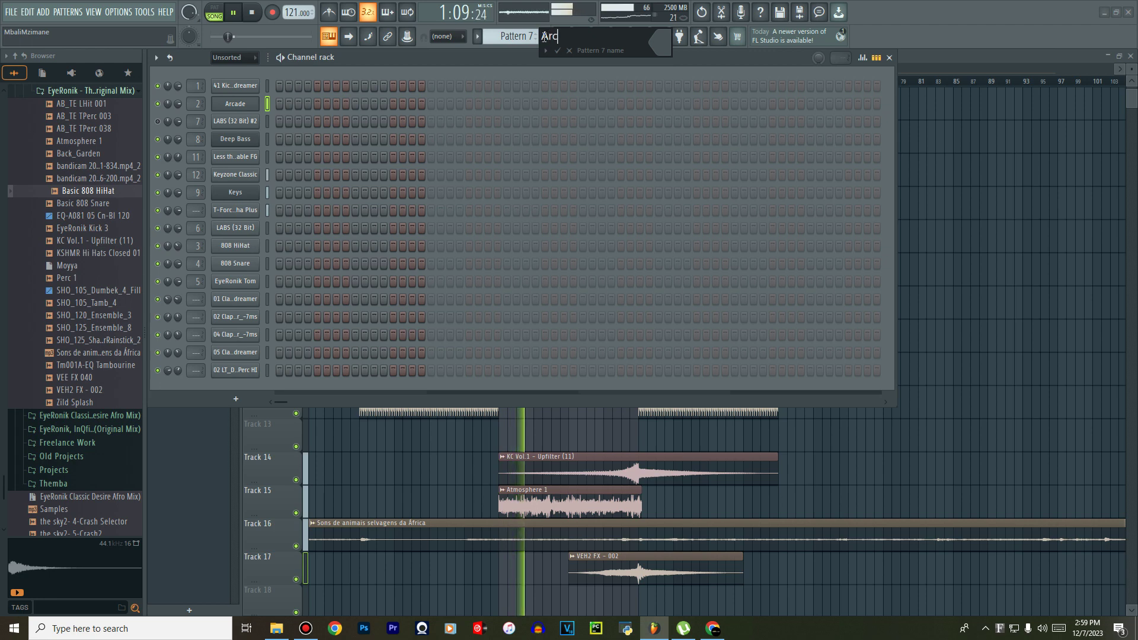
text(ade)
key(Return)
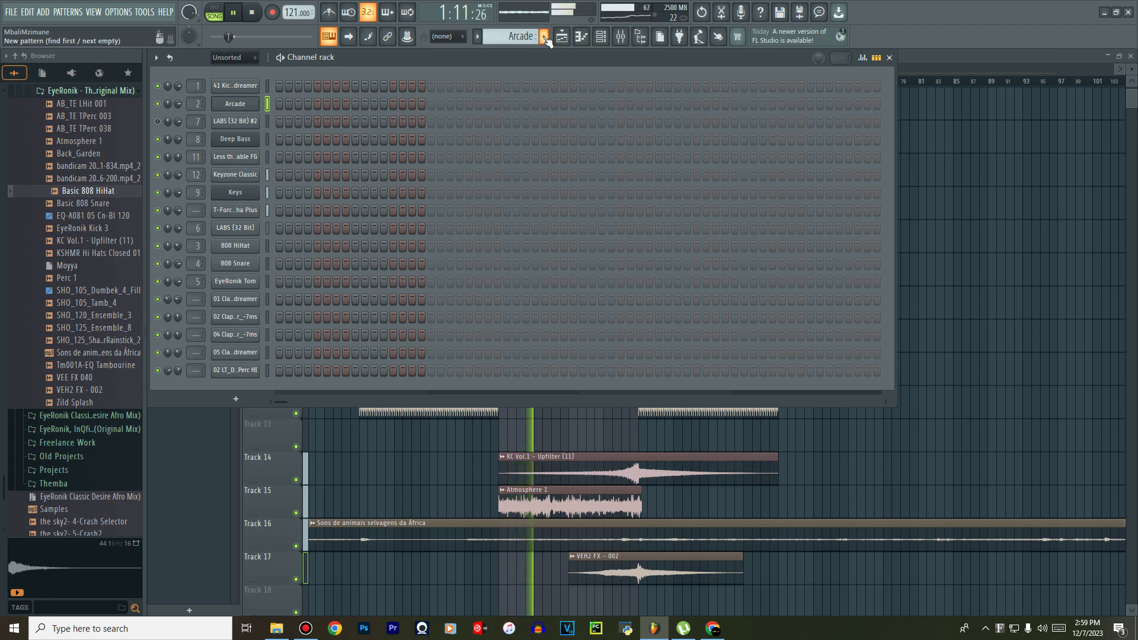
Draw a D5 note four bars long at the start of the Arcade pattern's piano roll with playback stopped.
right_click(234, 104)
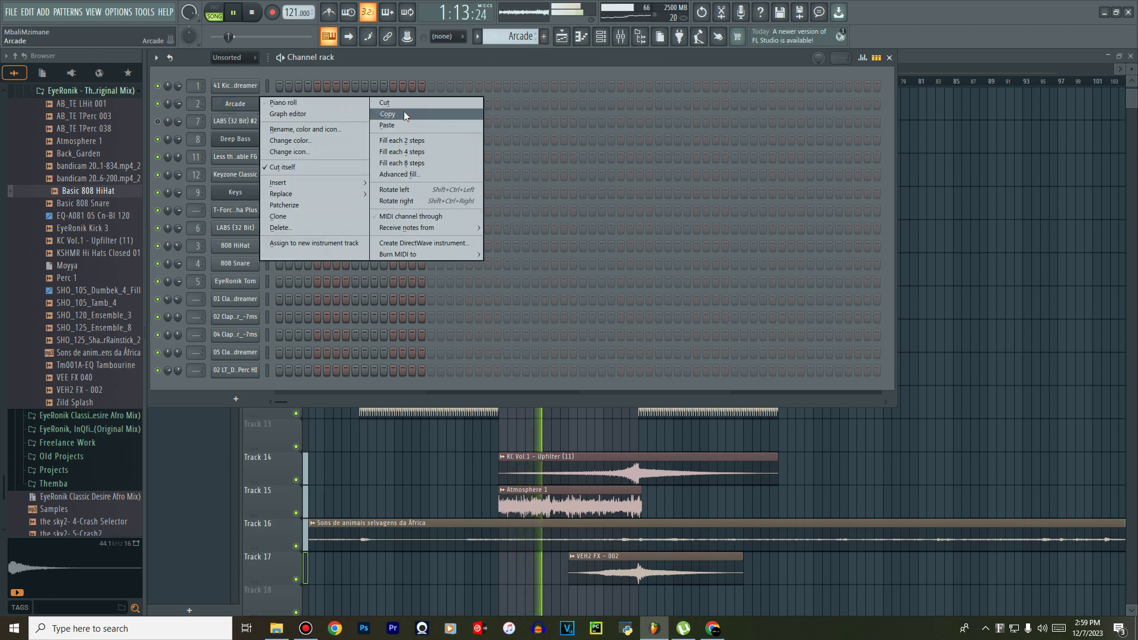
click(307, 102)
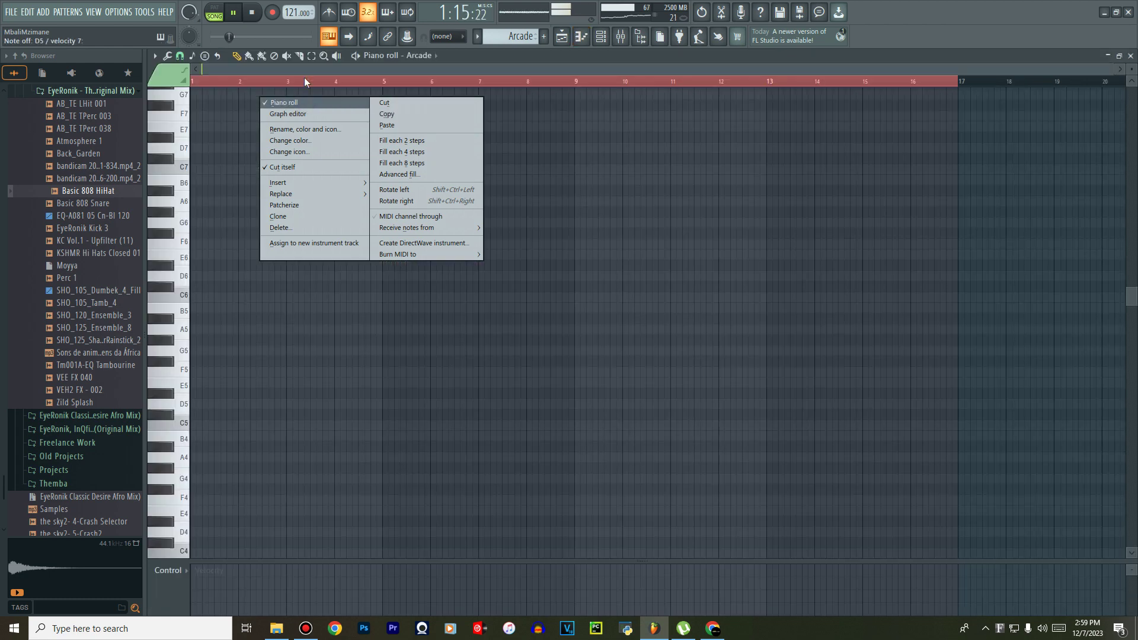
click(268, 24)
click(251, 12)
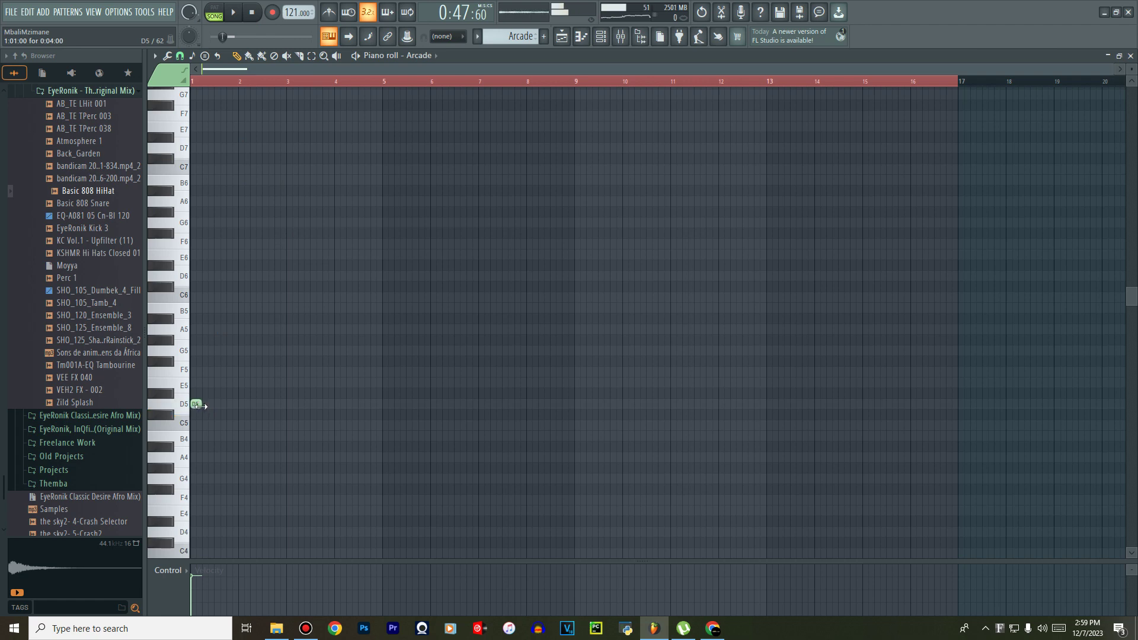
click(197, 404)
drag(313, 419, 382, 419)
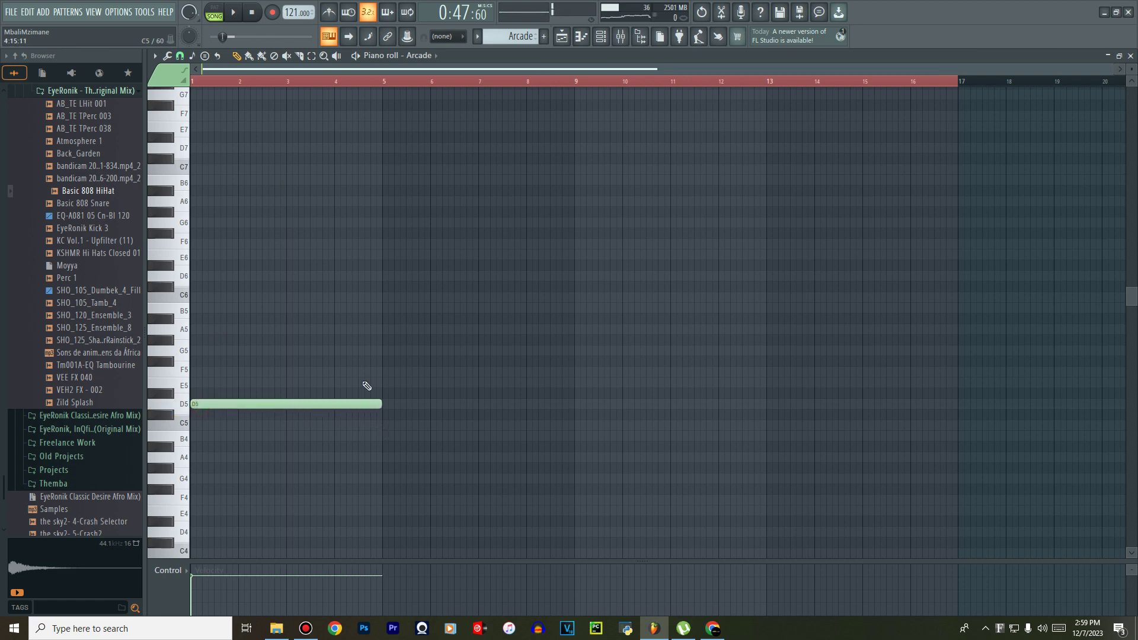
Play the Arcade pattern in pattern mode and add a second four-bar D5 note at bar 5.
click(216, 12)
click(232, 13)
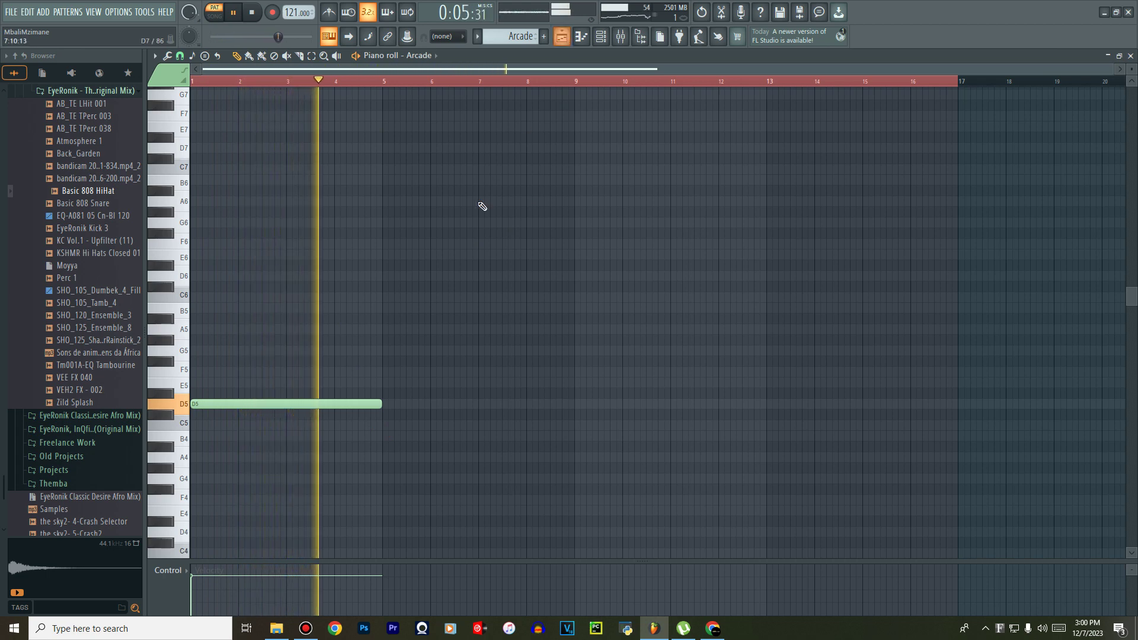
click(389, 405)
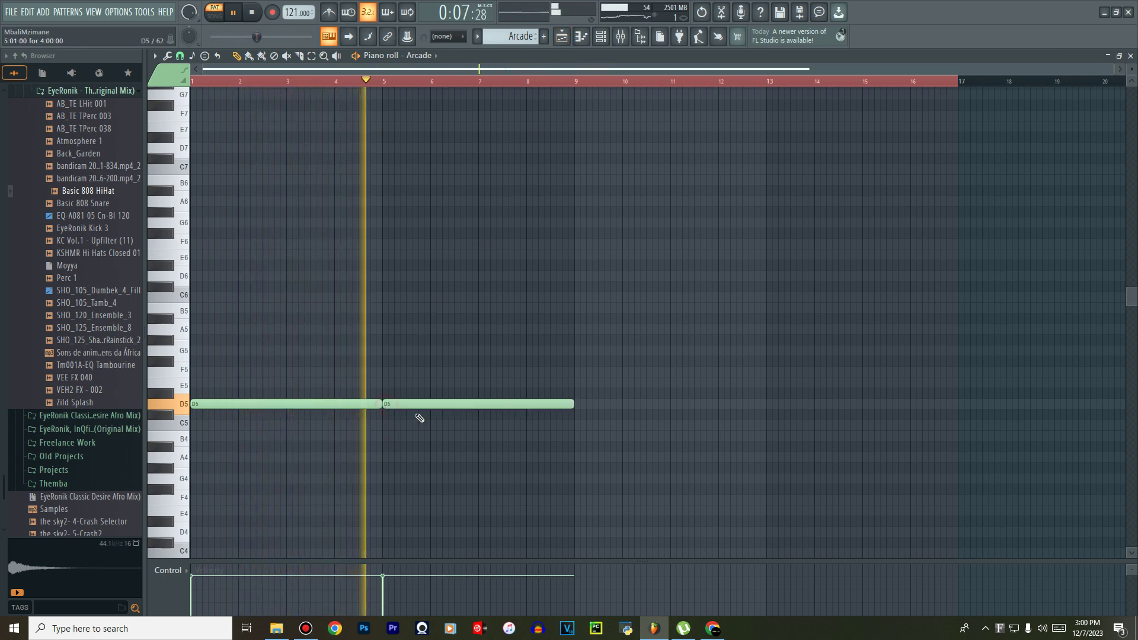
Place two Arcade pattern clips back to back on Track 19 of the playlist, covering bars 33 to 49.
key(F5)
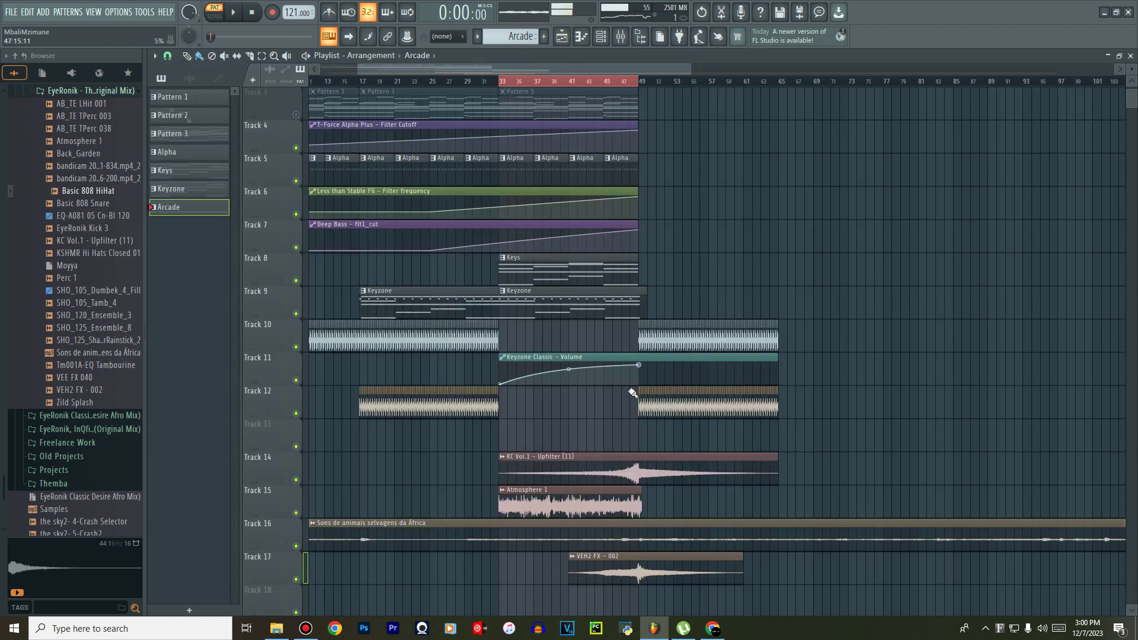
key(space)
scroll(629, 391, down, 1)
scroll(629, 391, down, 2)
click(511, 405)
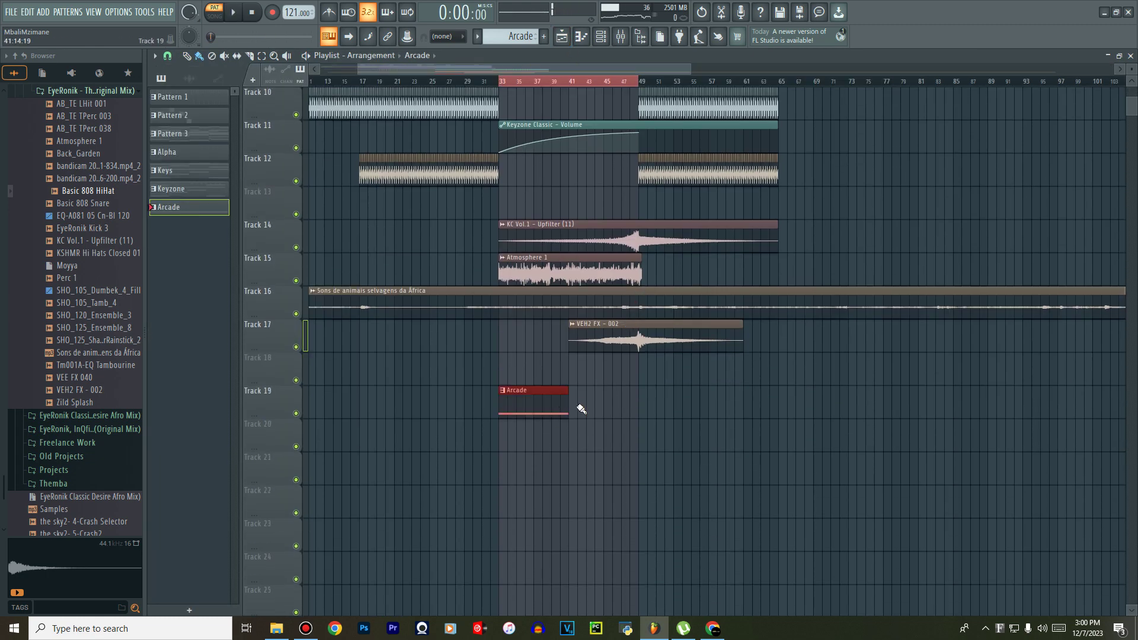
click(577, 405)
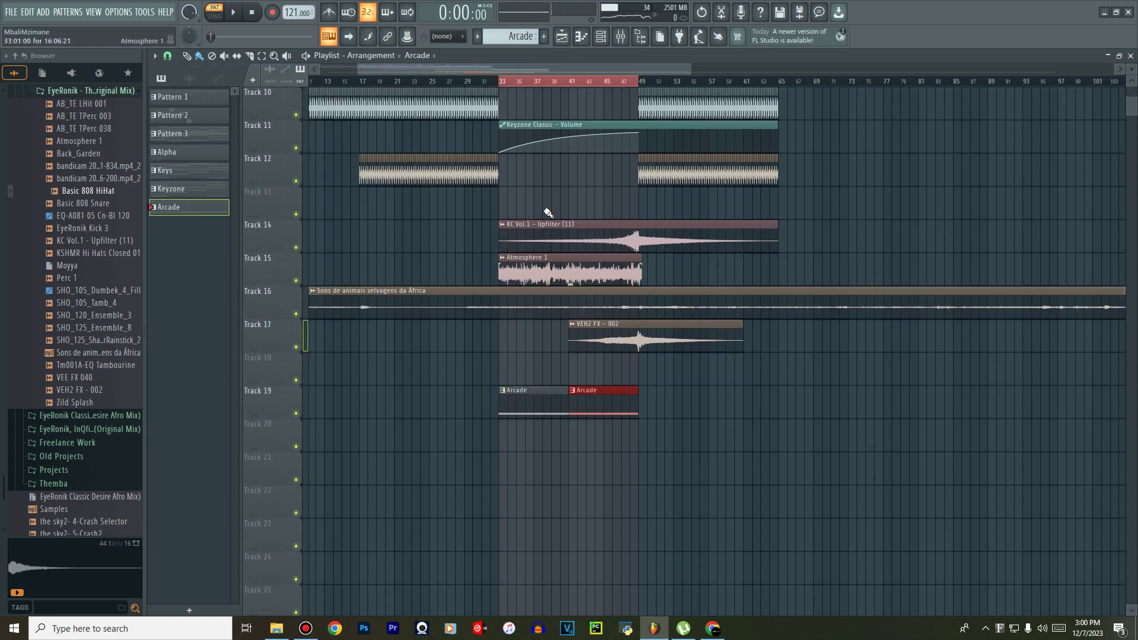
Create a volume automation clip for Arcade's mixer track, Insert 2, over bars 33 to 49 and lower its start point to make a rising ramp.
click(601, 36)
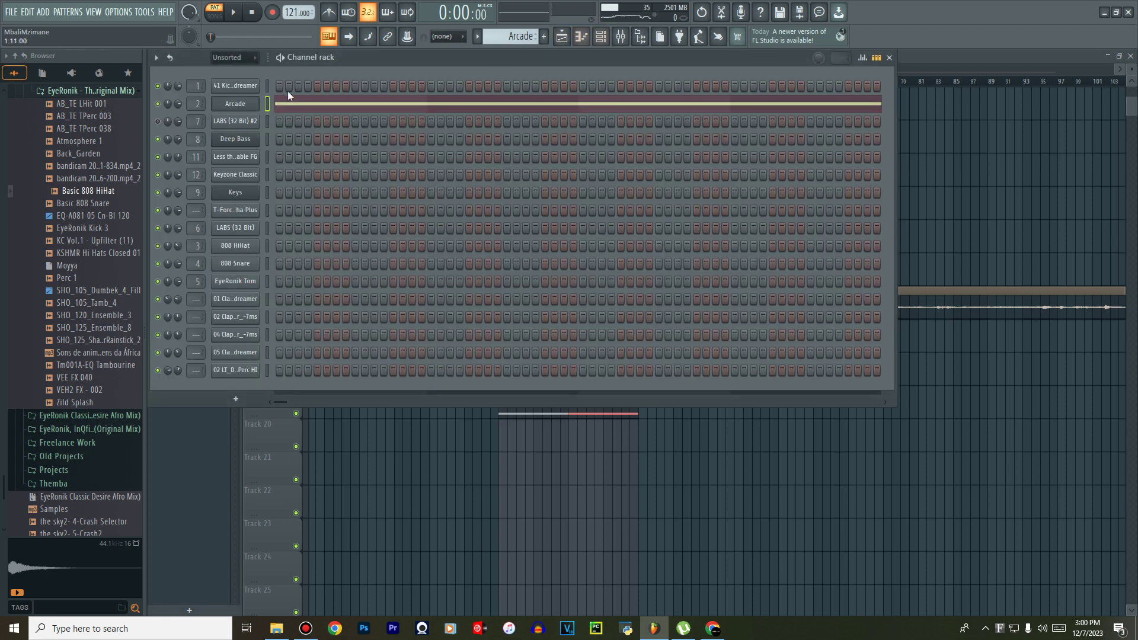
click(242, 106)
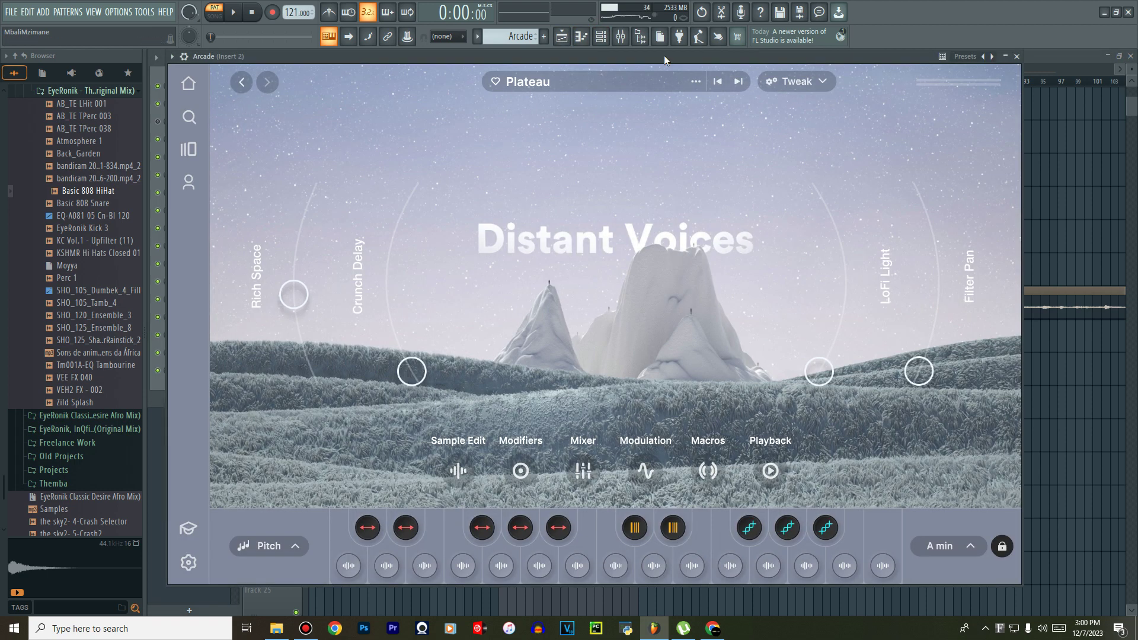
click(621, 36)
right_click(253, 336)
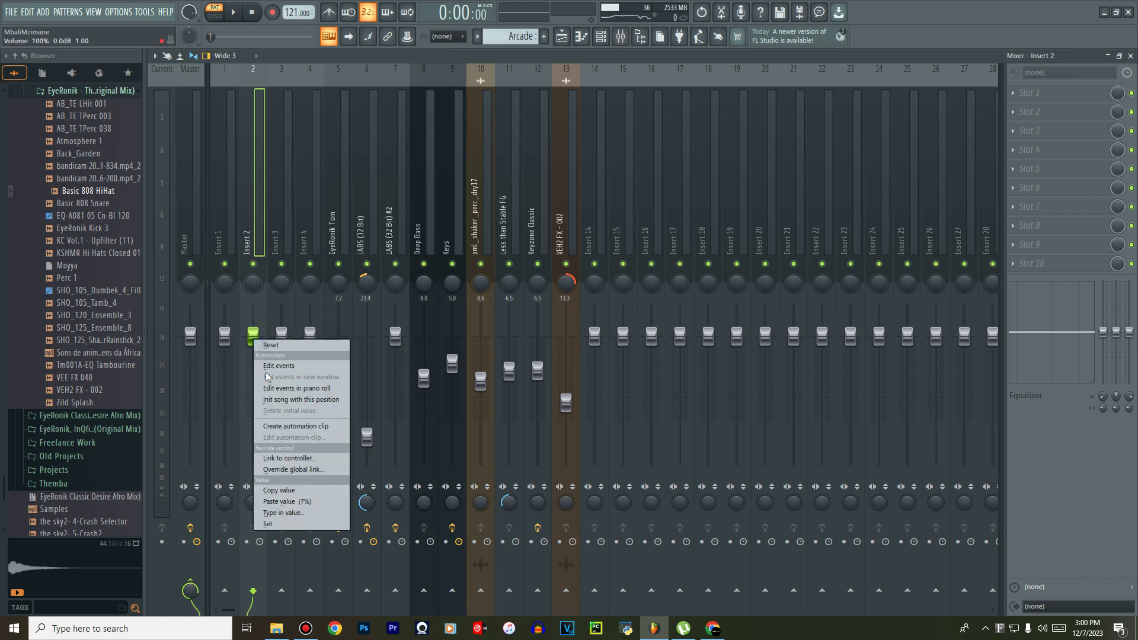
click(296, 426)
click(561, 37)
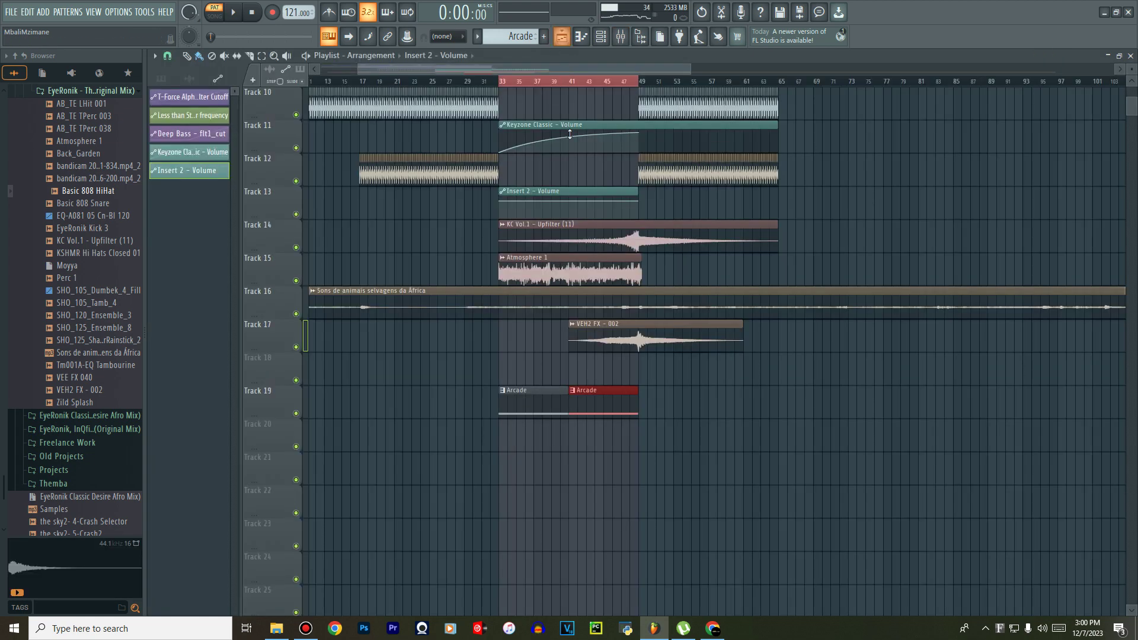
drag(505, 202, 504, 232)
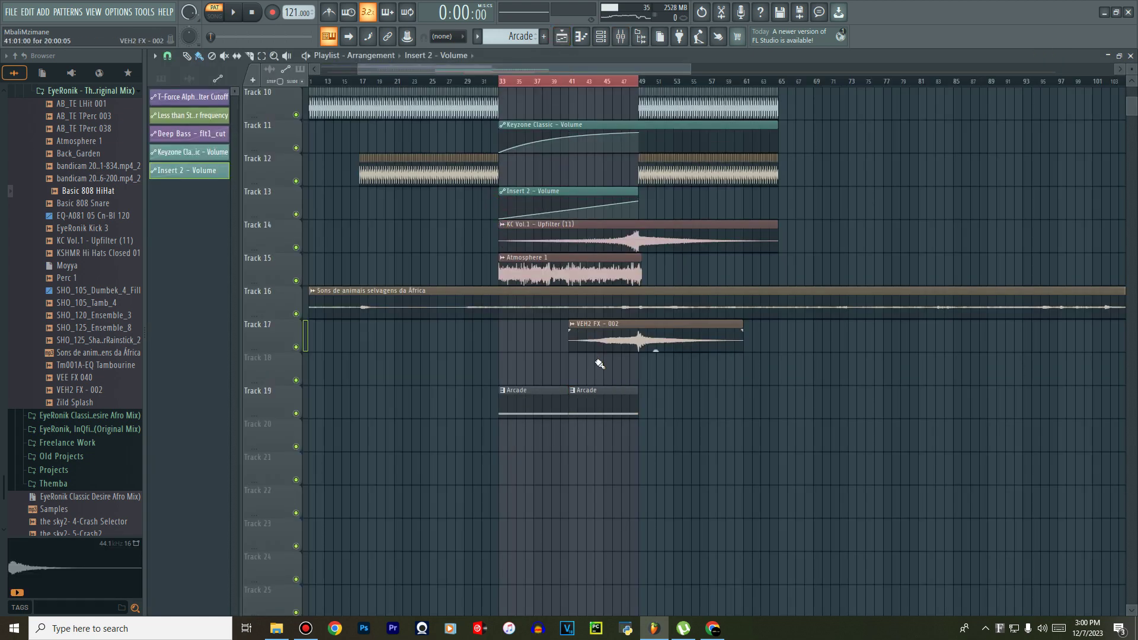
Add two more Arcade clips on Track 19 at bars 49 and 57, and unmute Track 3.
click(652, 408)
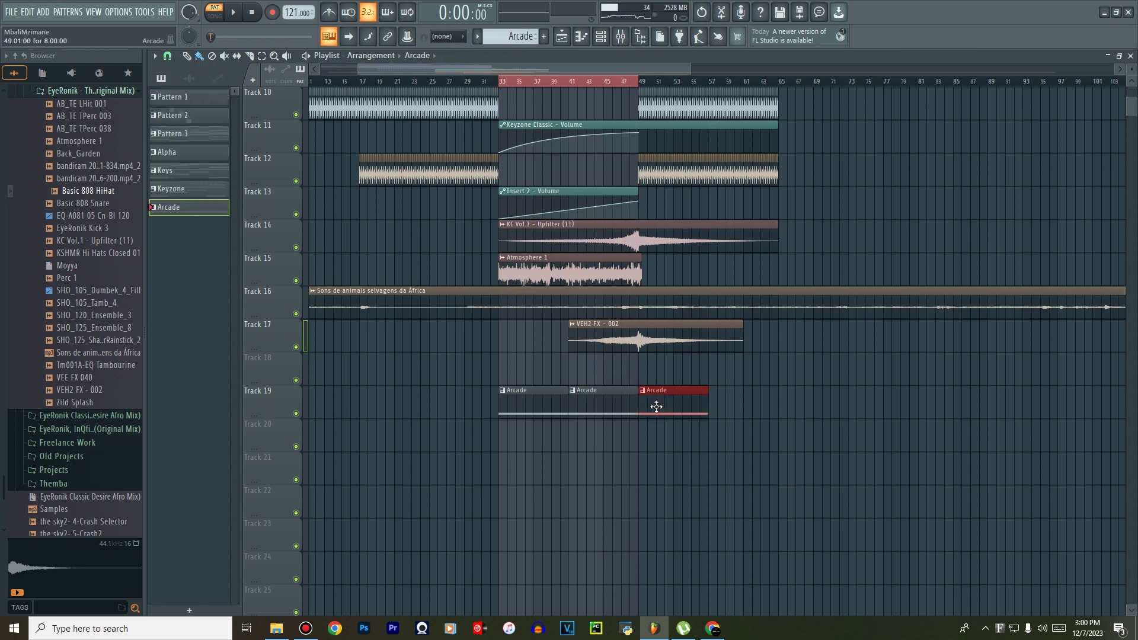
click(717, 407)
scroll(737, 409, up, 5)
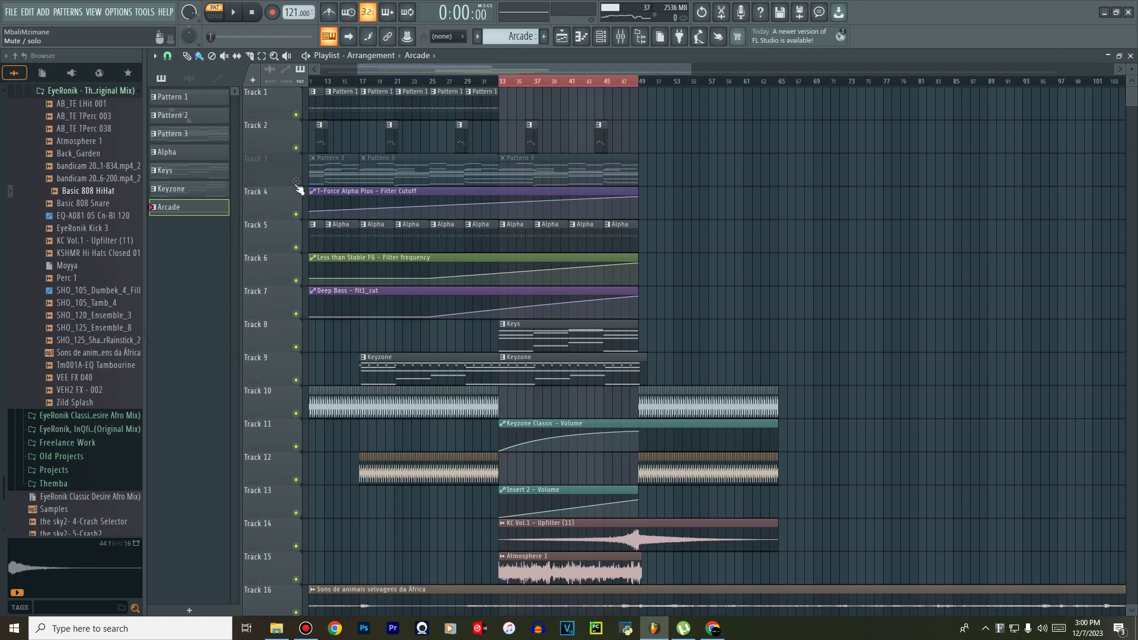
click(296, 181)
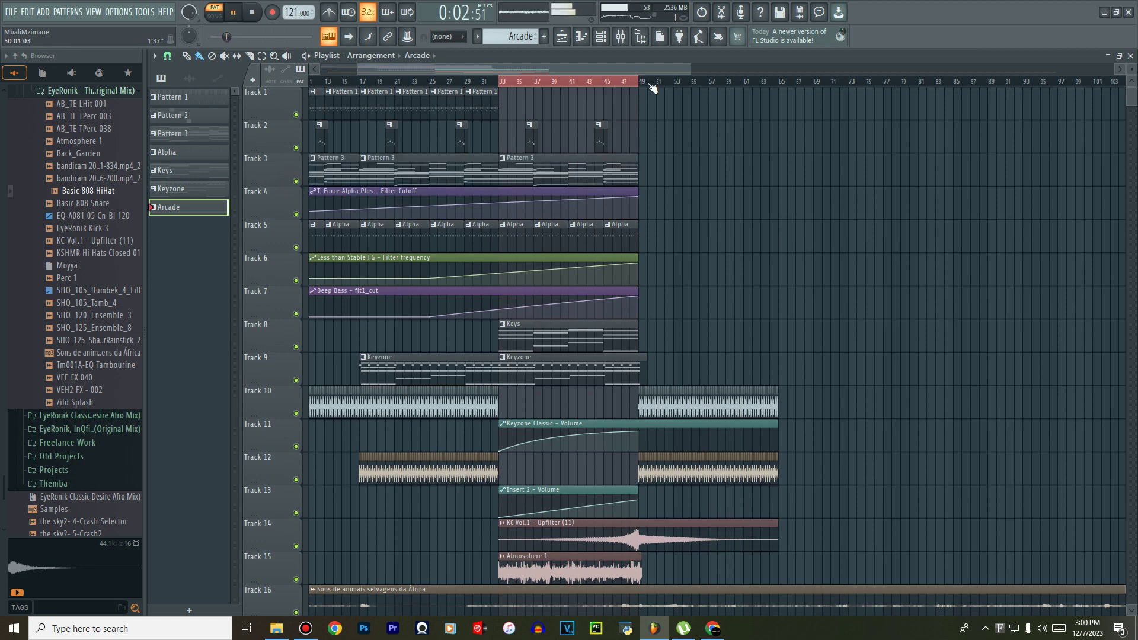
Switch playback to song mode and move the playhead to bar 49 with the bar 33 to 49 time selection cleared.
scroll(667, 316, down, 3)
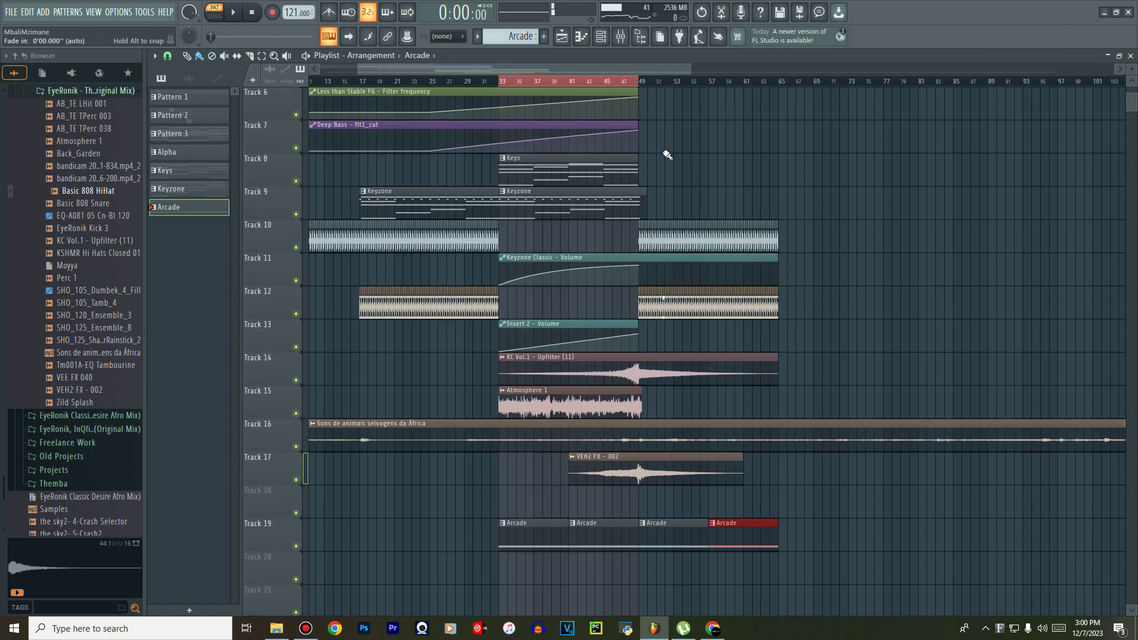
key(l)
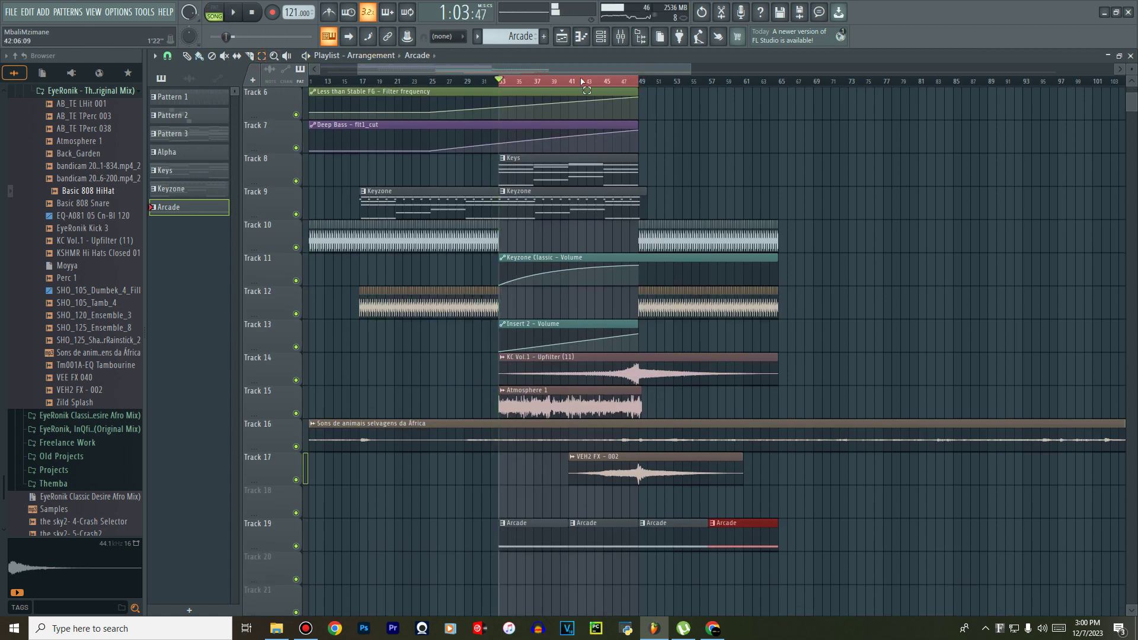
scroll(339, 95, up, 3)
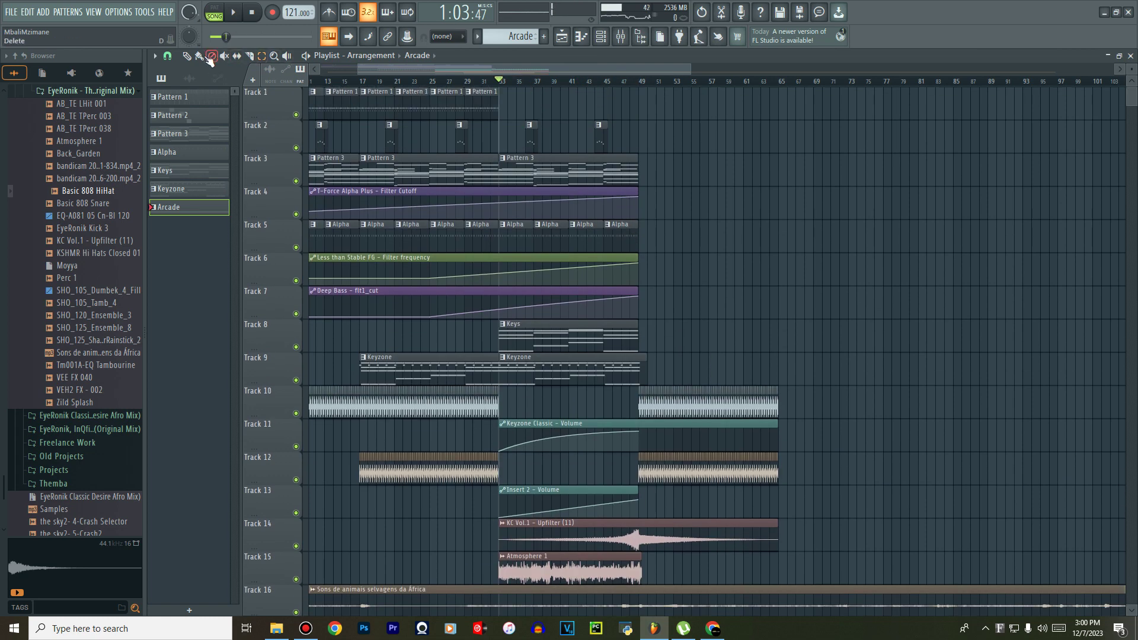
click(642, 83)
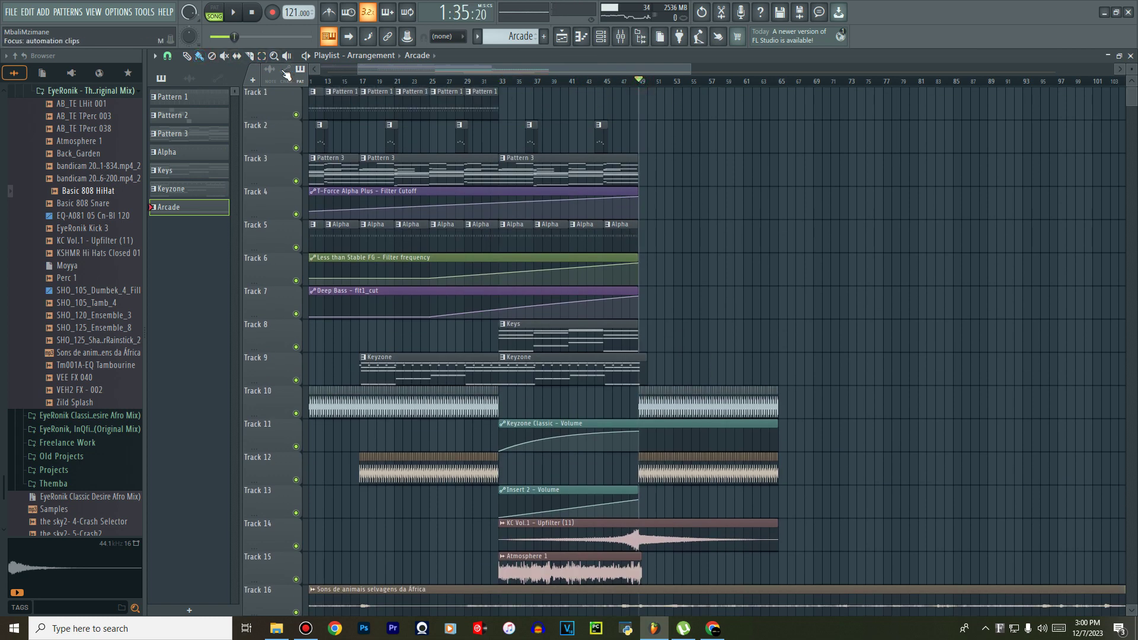
Select only the audio loops after the break on Tracks 10 and 12 and shift them four bars later to bar 53.
drag(908, 403, 645, 485)
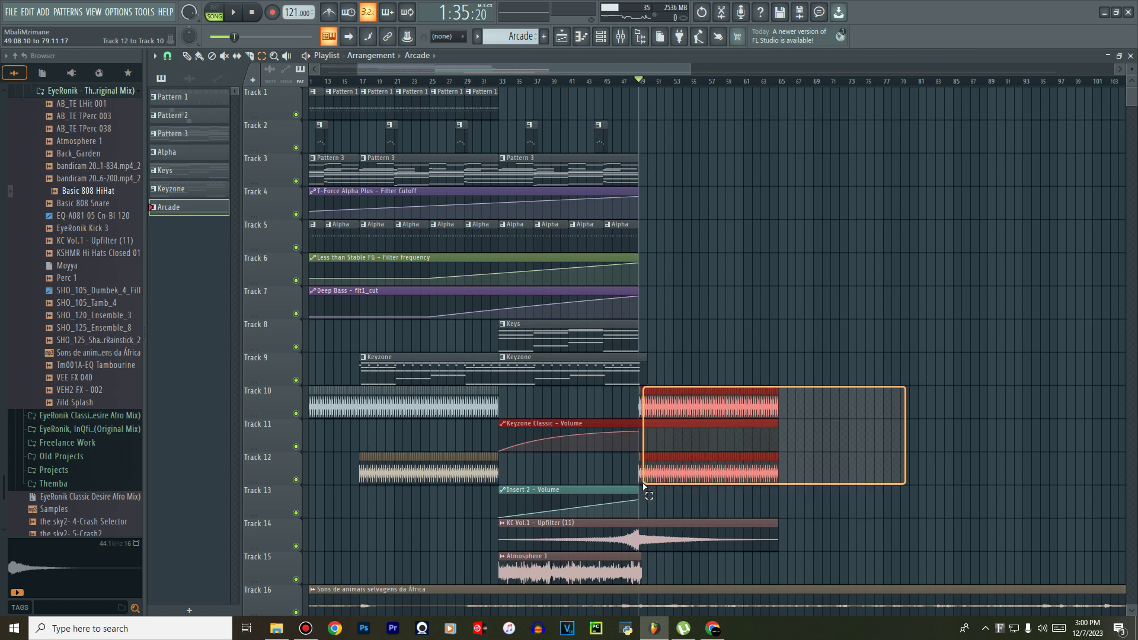
drag(641, 485, 642, 485)
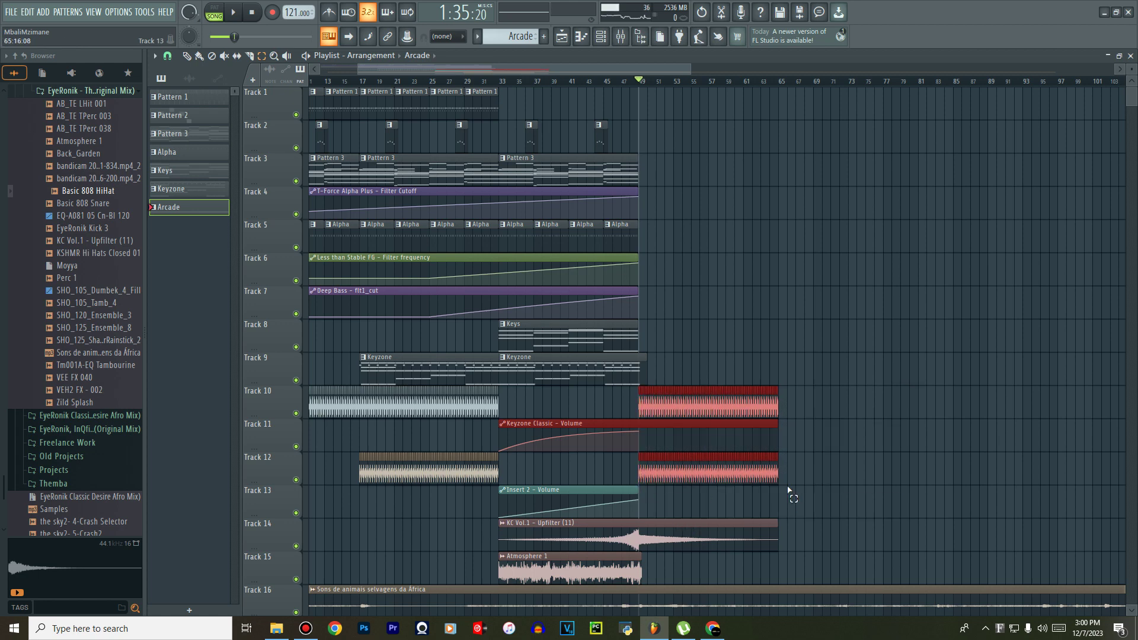
ctrl+click(712, 437)
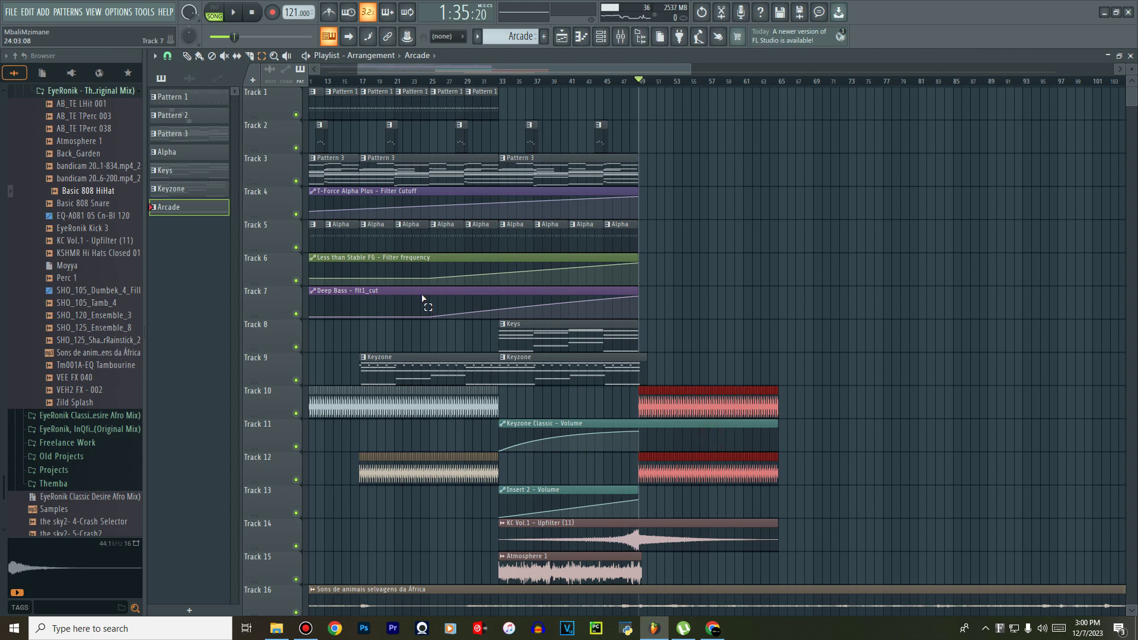
key(shift+Right)
key(shift+Right)
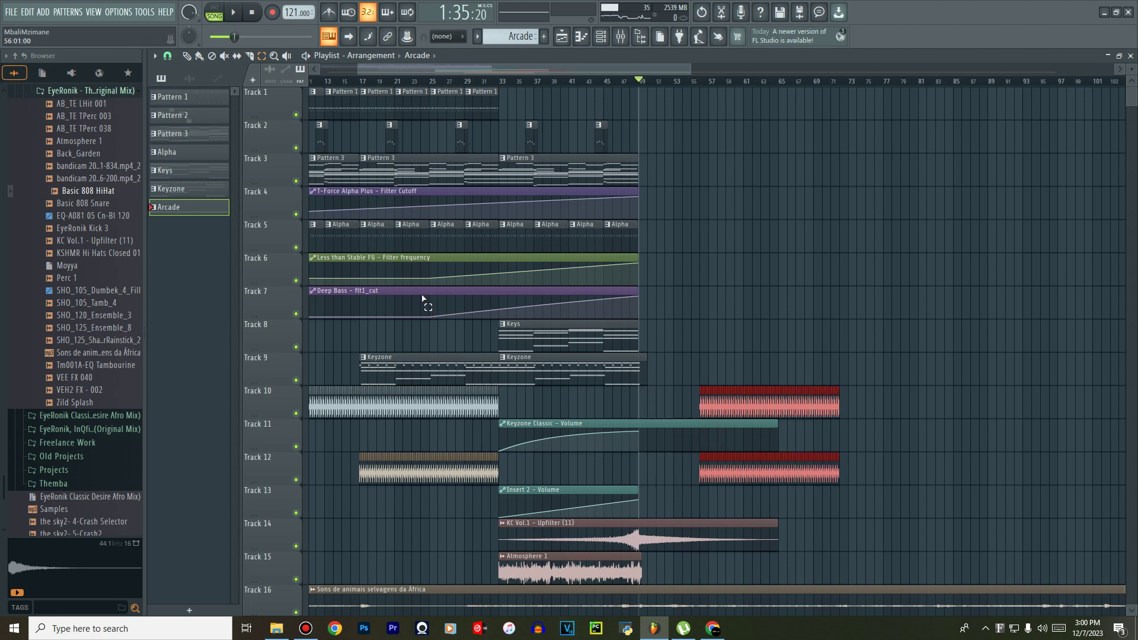
Audition the SHO_105_Dumbek_4_Fill and EQ-A081 05 Cn-Bl 120 samples during song playback and look through the project's sample list.
click(98, 291)
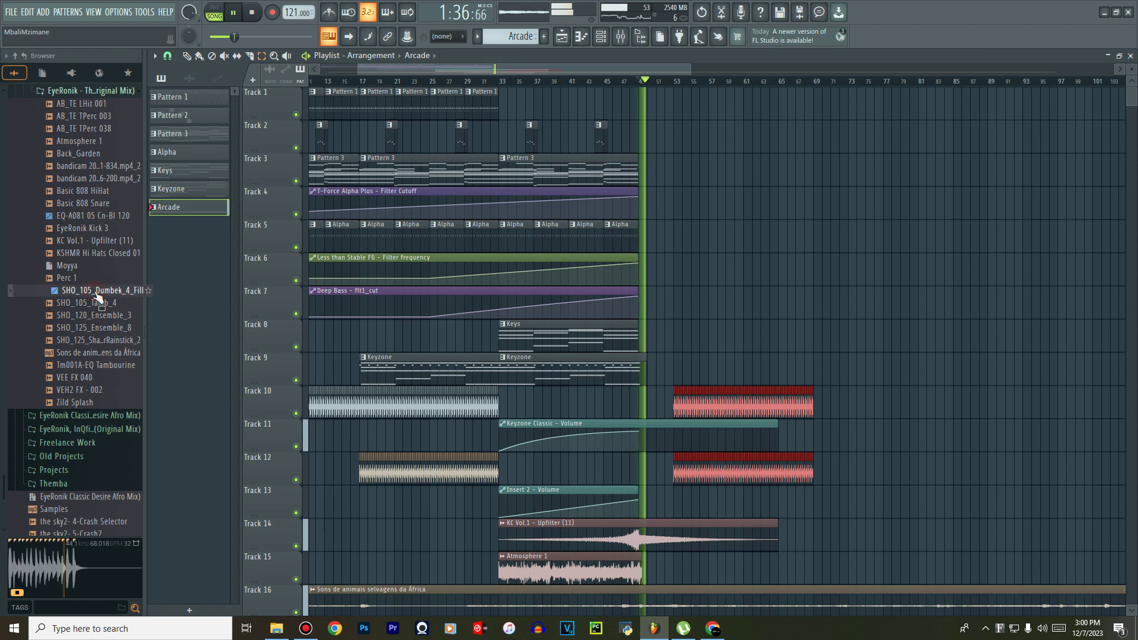
click(89, 217)
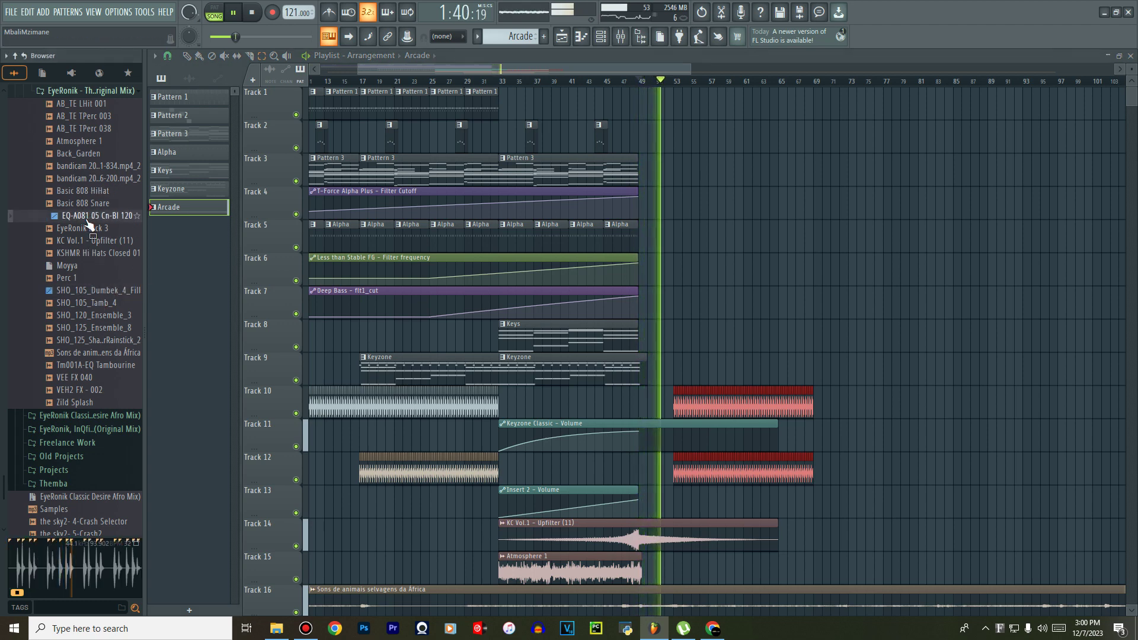
scroll(96, 342, down, 5)
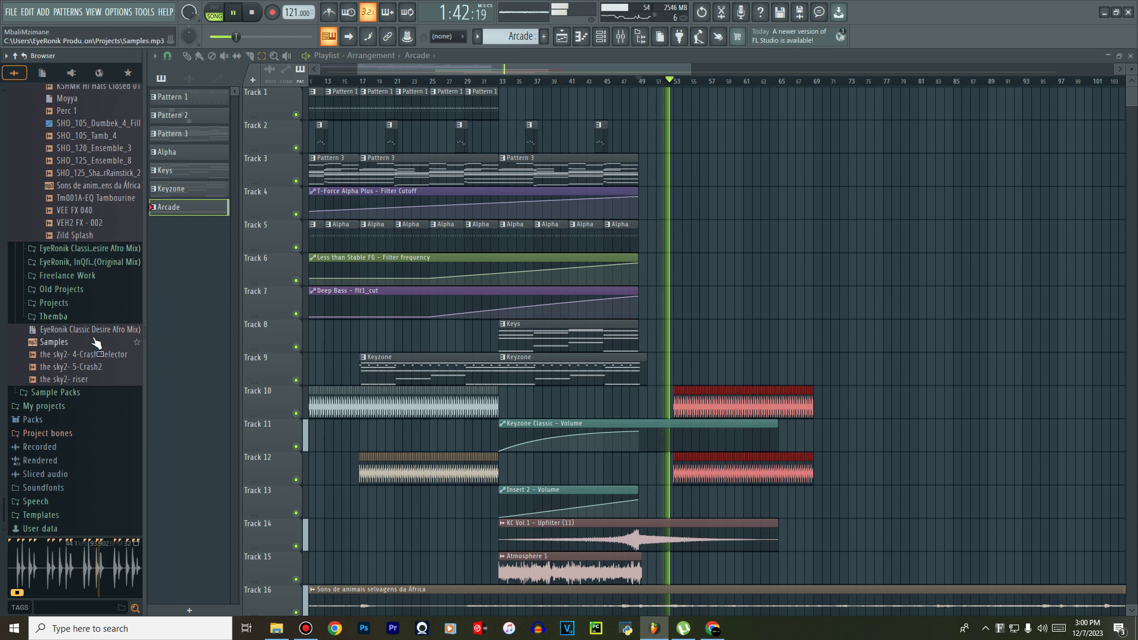
scroll(97, 342, up, 10)
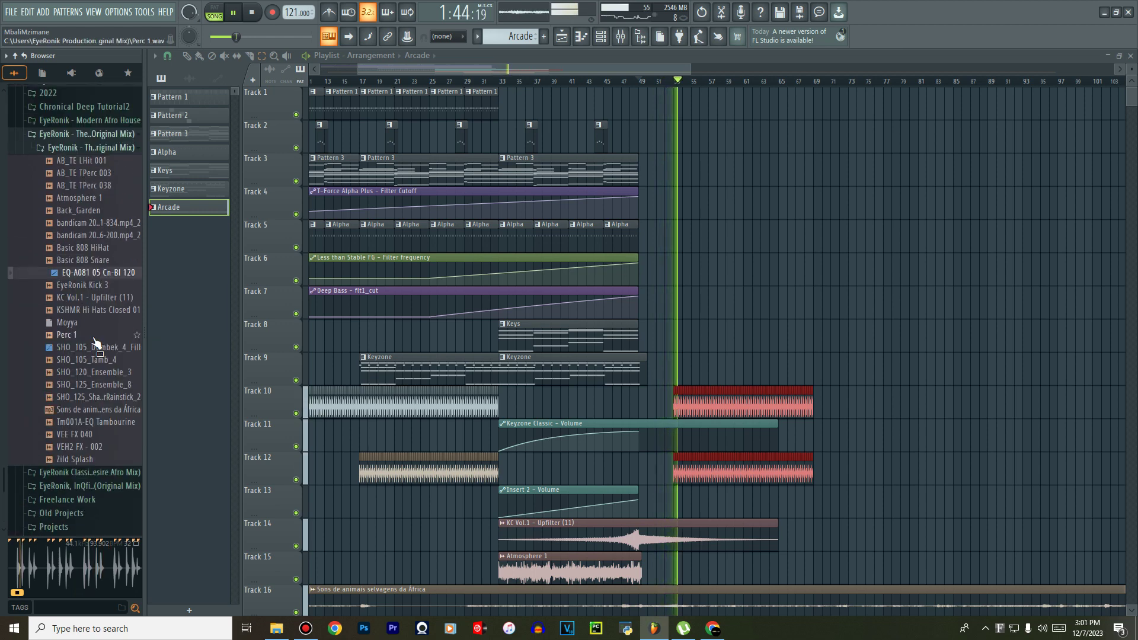
scroll(95, 386, down, 12)
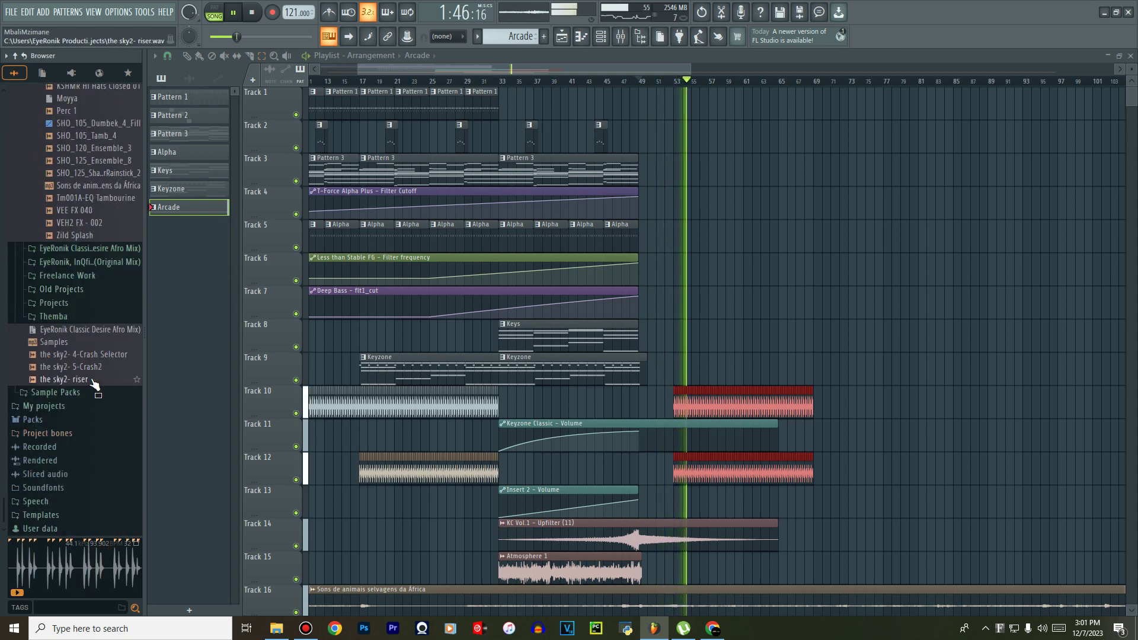
scroll(98, 336, up, 5)
scroll(94, 324, up, 7)
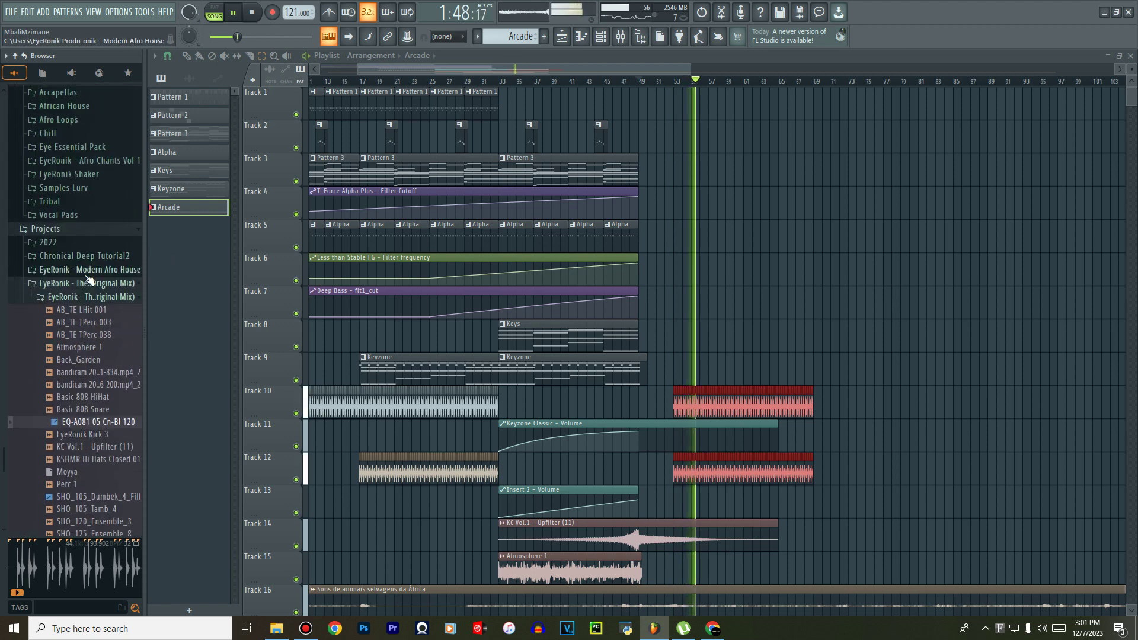
Look through the samples in the EyeRonik Classic Desire Afro Mix project folder, then stop playback.
click(86, 303)
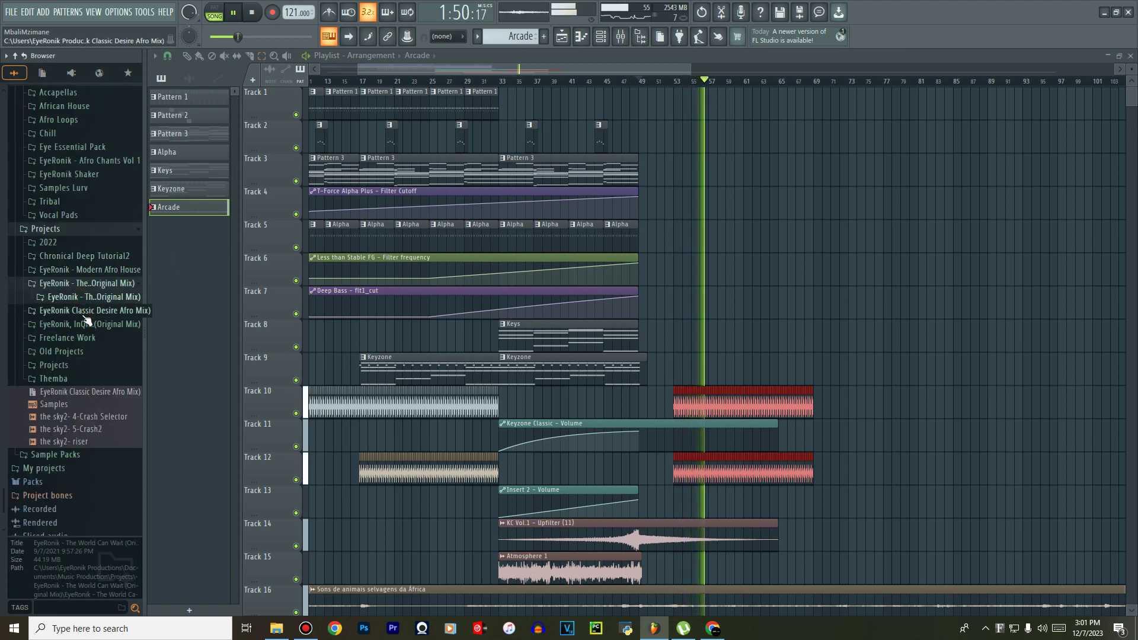
scroll(86, 320, down, 10)
scroll(86, 320, down, 8)
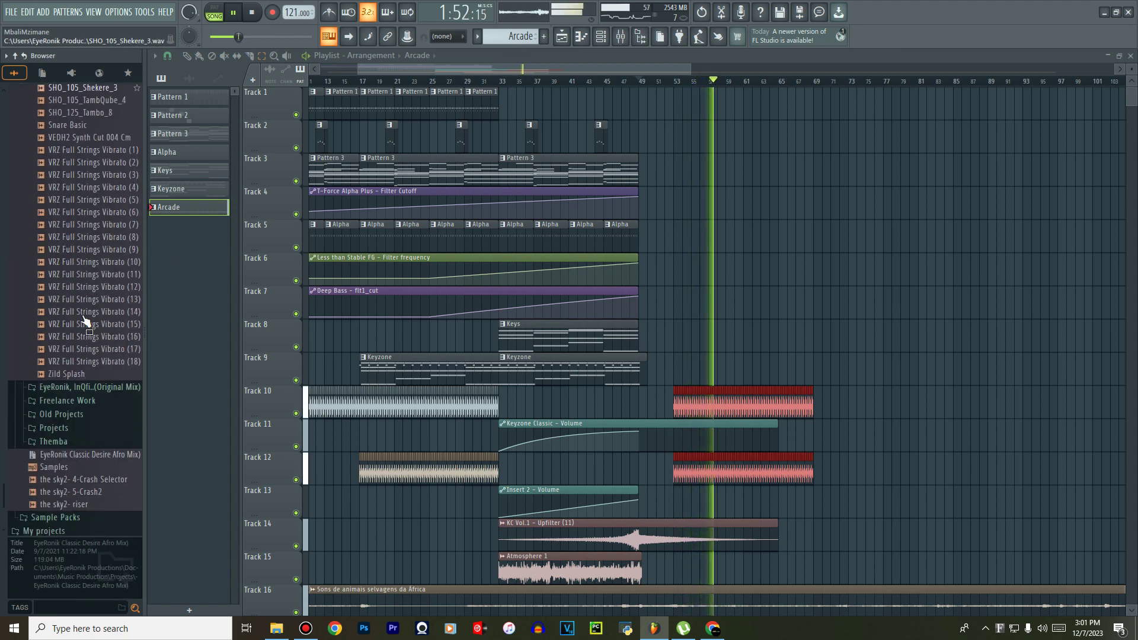
scroll(86, 320, up, 12)
scroll(83, 320, up, 4)
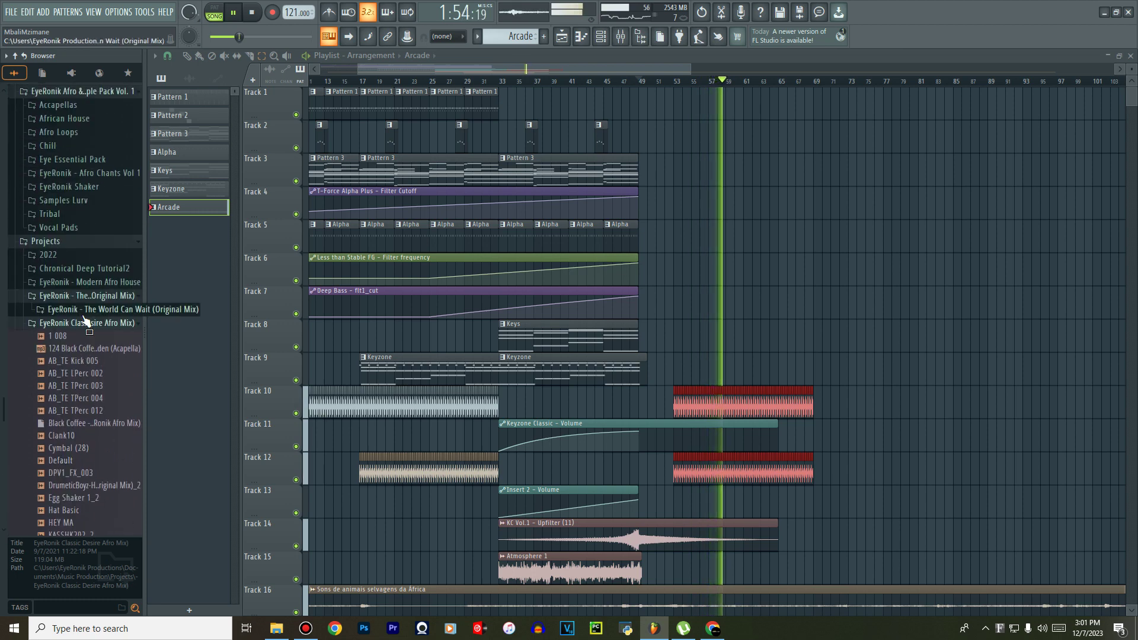
key(space)
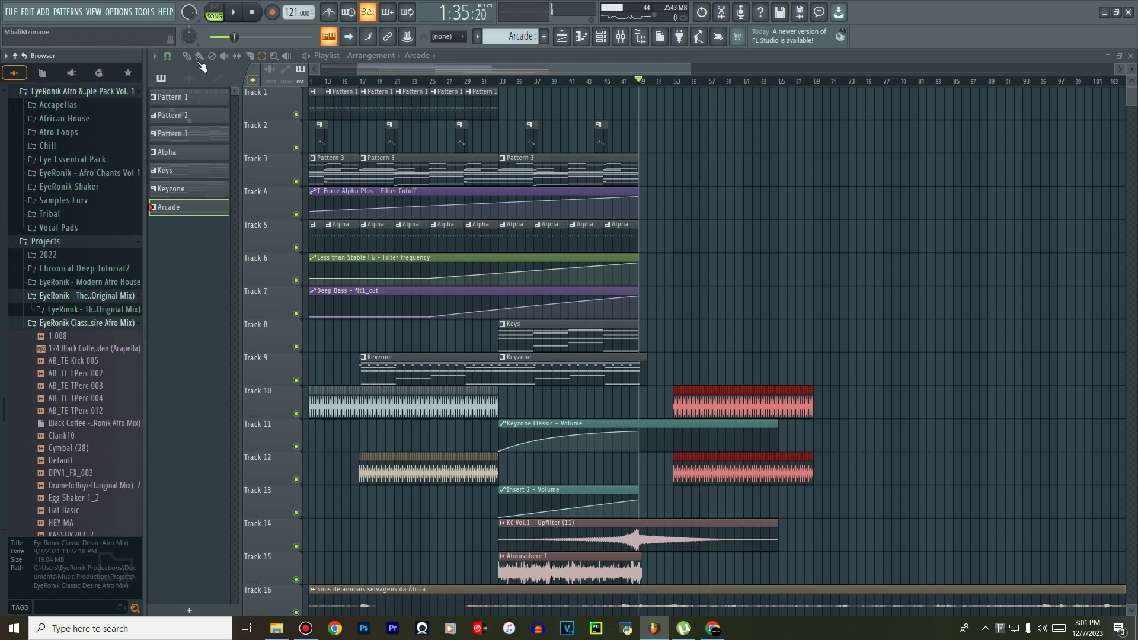
Paint Pattern 1 clips along Track 1 from bar 53 to bar 81.
click(491, 106)
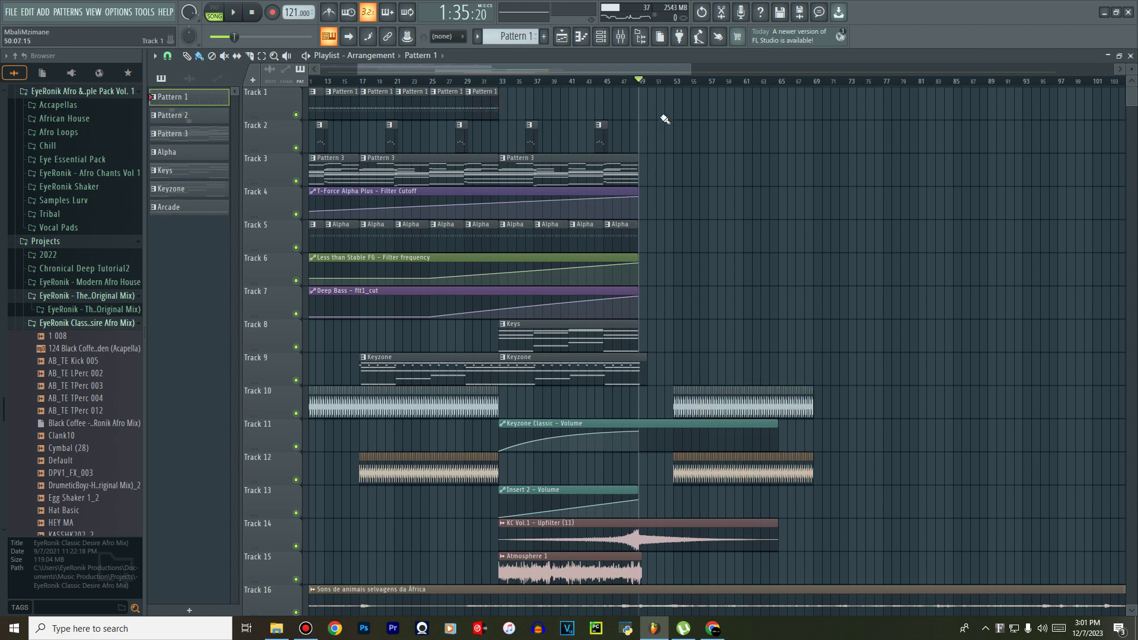
drag(676, 112, 882, 115)
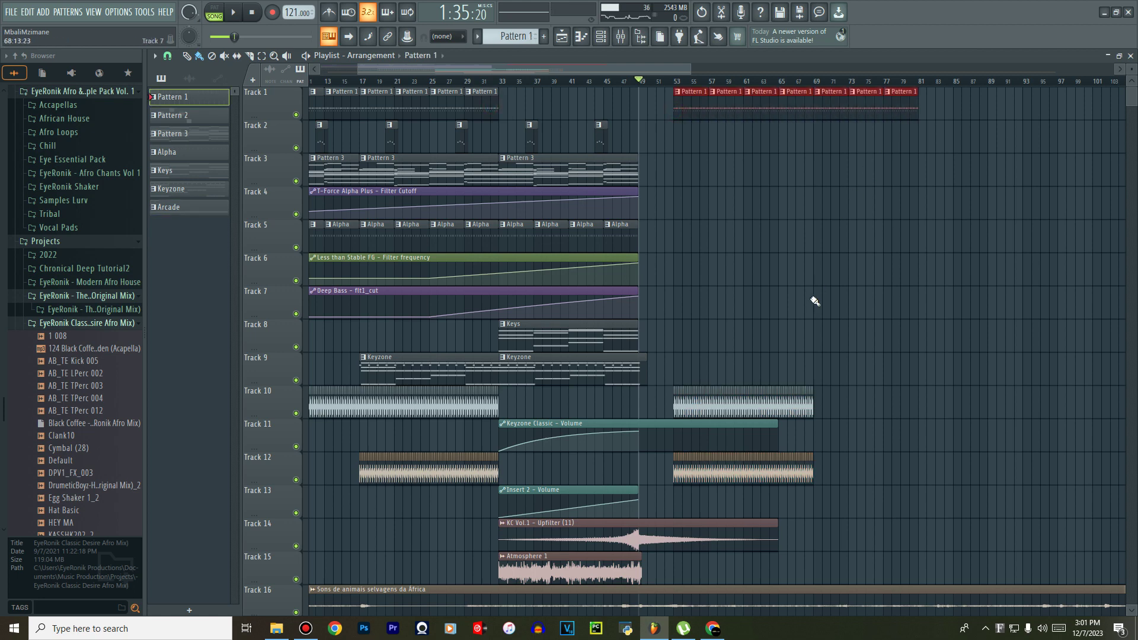
Move the falling KC Vol.1 - Upfilter (11) and VEH2 FX - 002 clips on Tracks 14 and 17 to start at bar 53.
scroll(815, 301, down, 5)
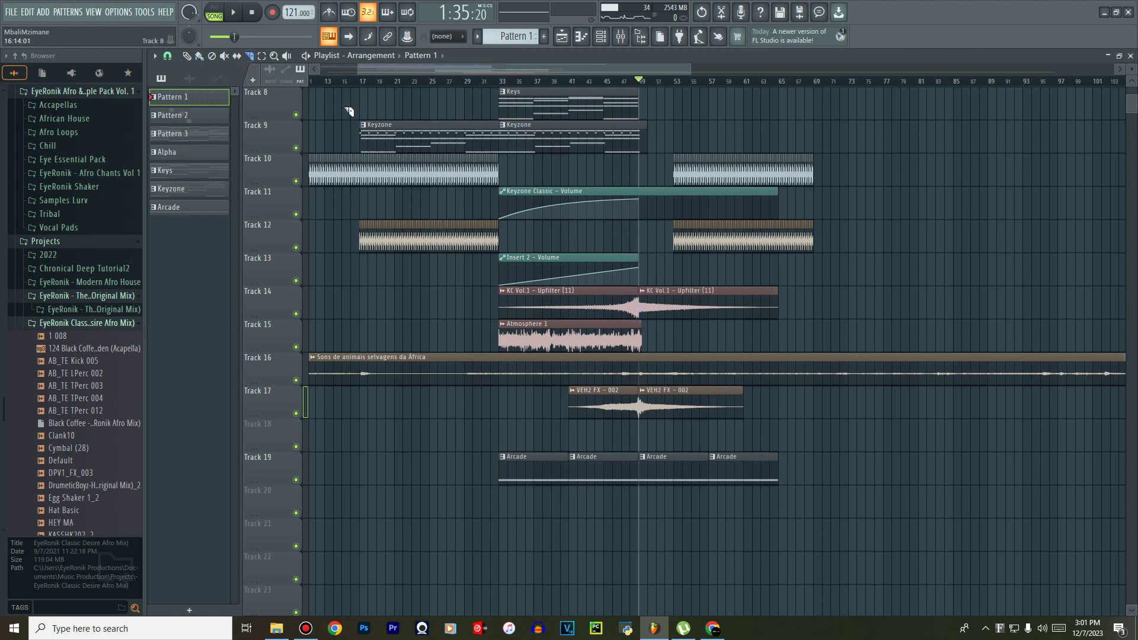
drag(675, 298, 718, 306)
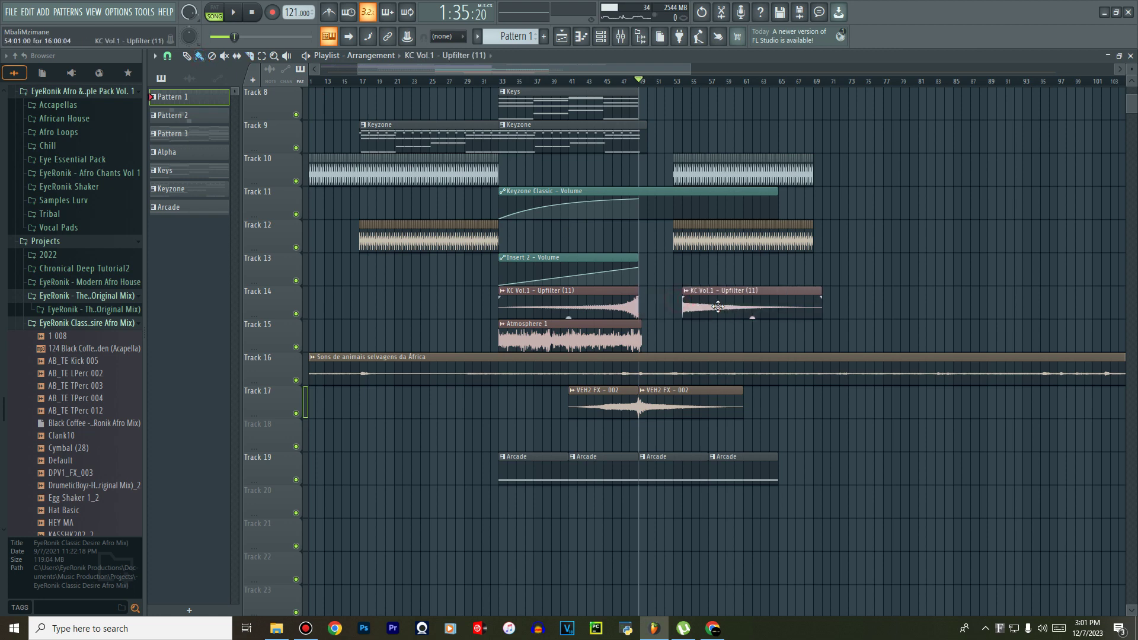
drag(689, 412, 714, 413)
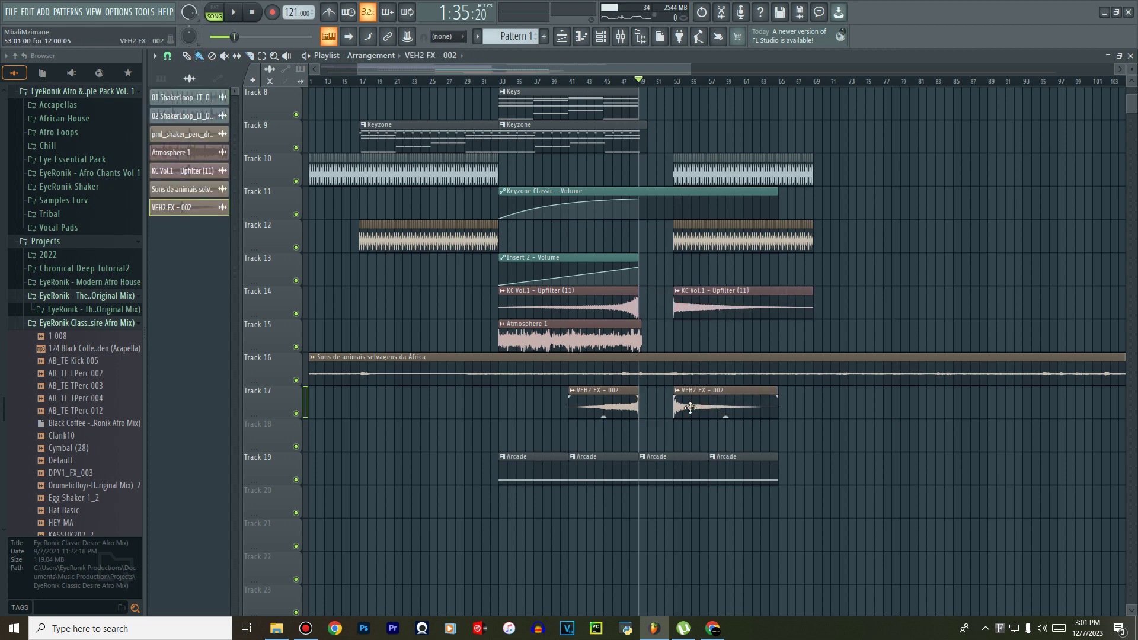
Add the KSHMR Orchestra Roll 03 sample to Track 20 at bar 52 so that its peak lands on bar 53.
scroll(80, 434, down, 8)
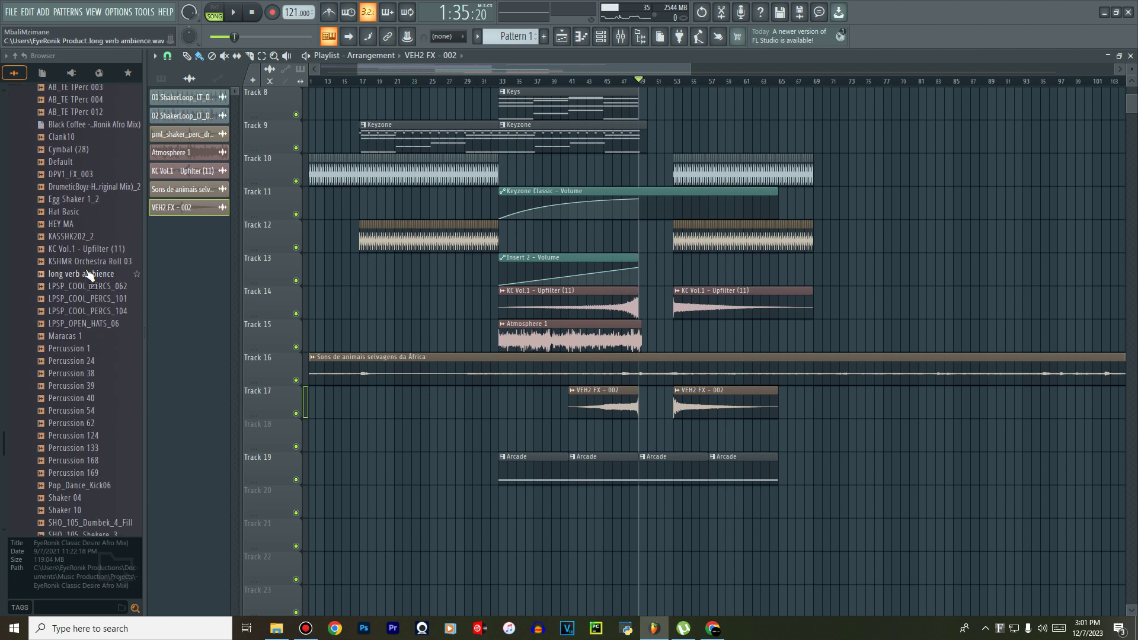
drag(89, 262, 538, 447)
drag(654, 512, 657, 511)
scroll(680, 509, up, 3)
scroll(680, 510, up, 4)
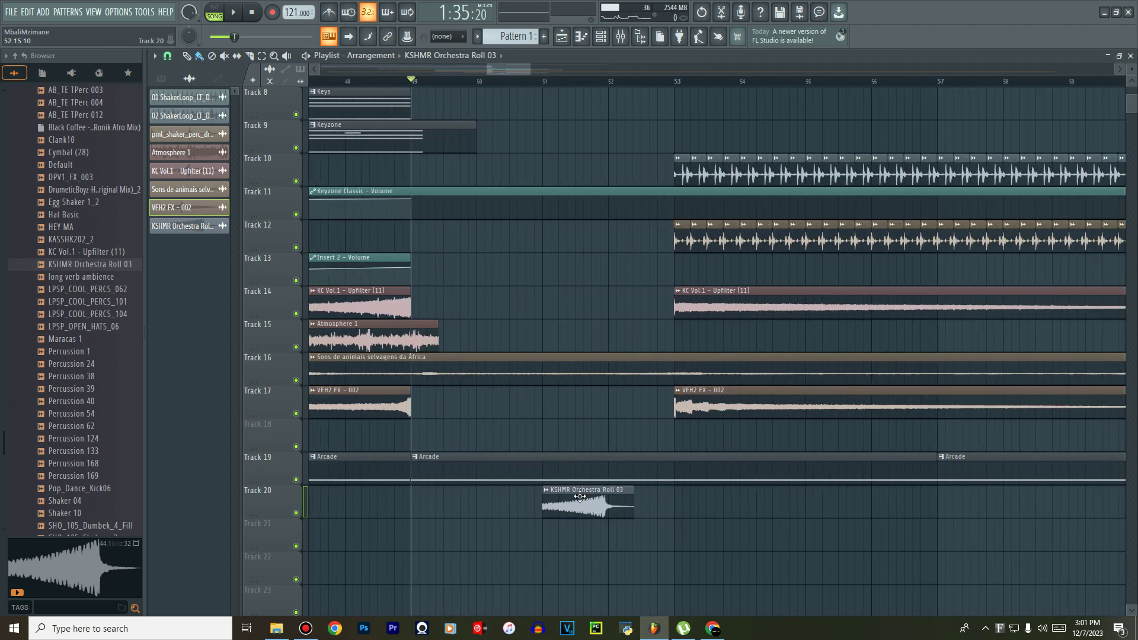
drag(581, 497, 643, 503)
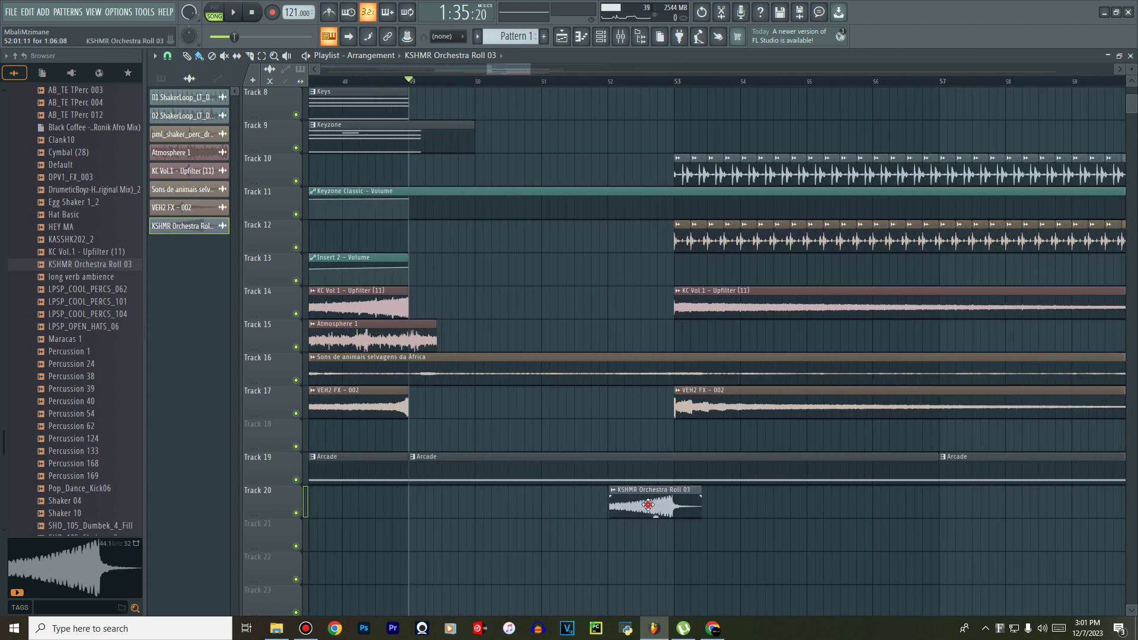
Give the KSHMR Orchestra Roll 03 audio clip a fade-in and normalize it.
double_click(648, 505)
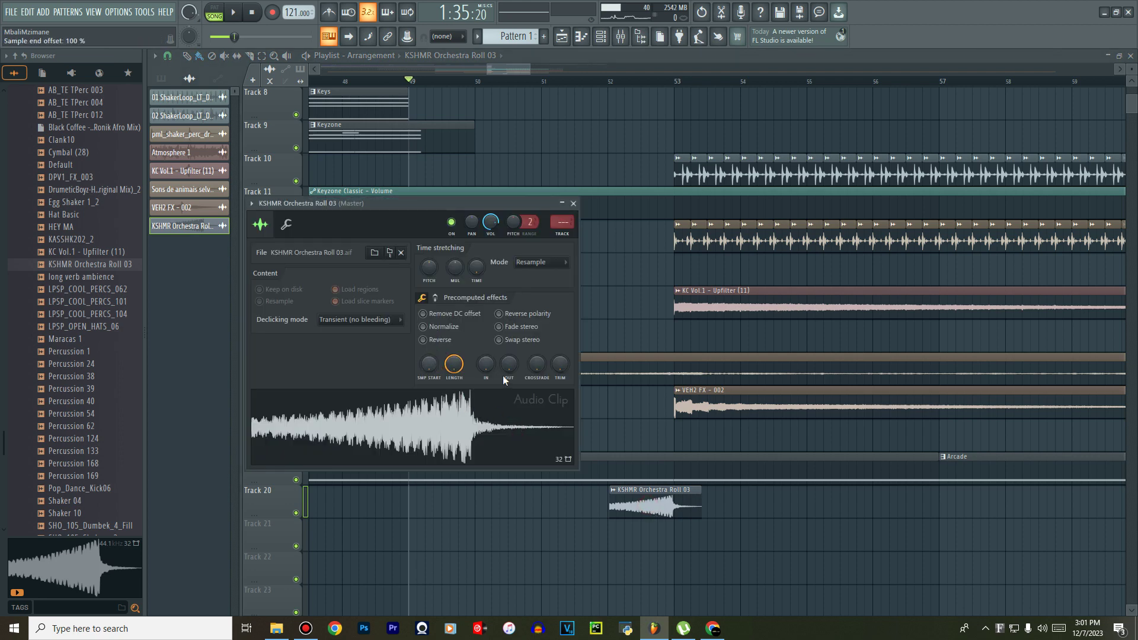
drag(486, 364, 486, 362)
click(423, 326)
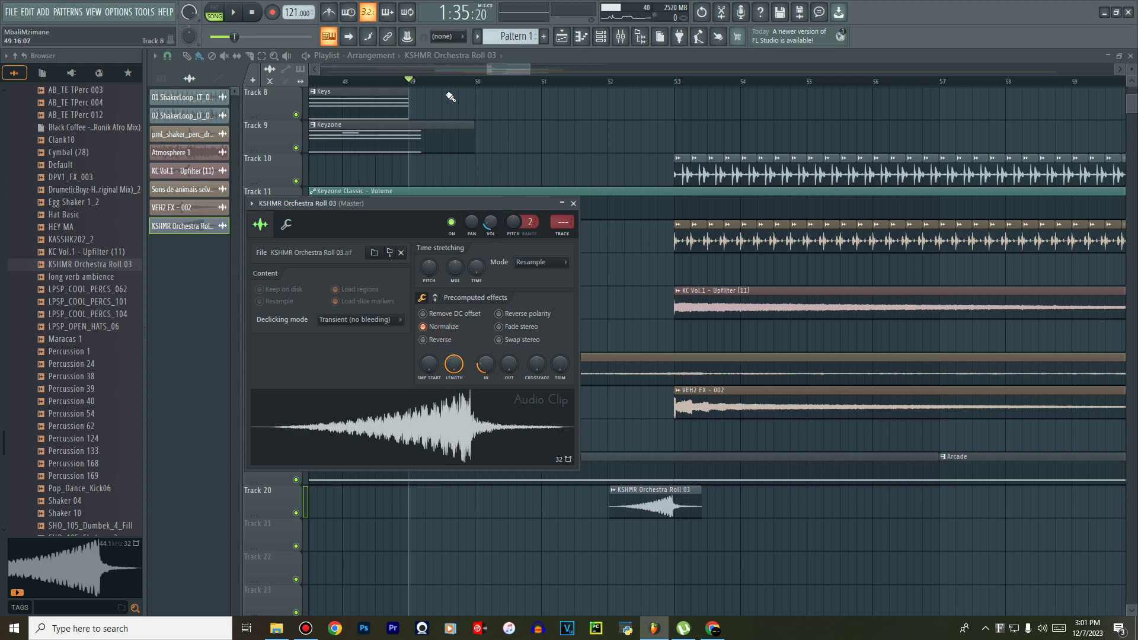
Listen to the transition from bar 49 into the drop while checking the tracks, removing any stray orchestra roll clips from Track 8.
key(space)
scroll(492, 86, down, 5)
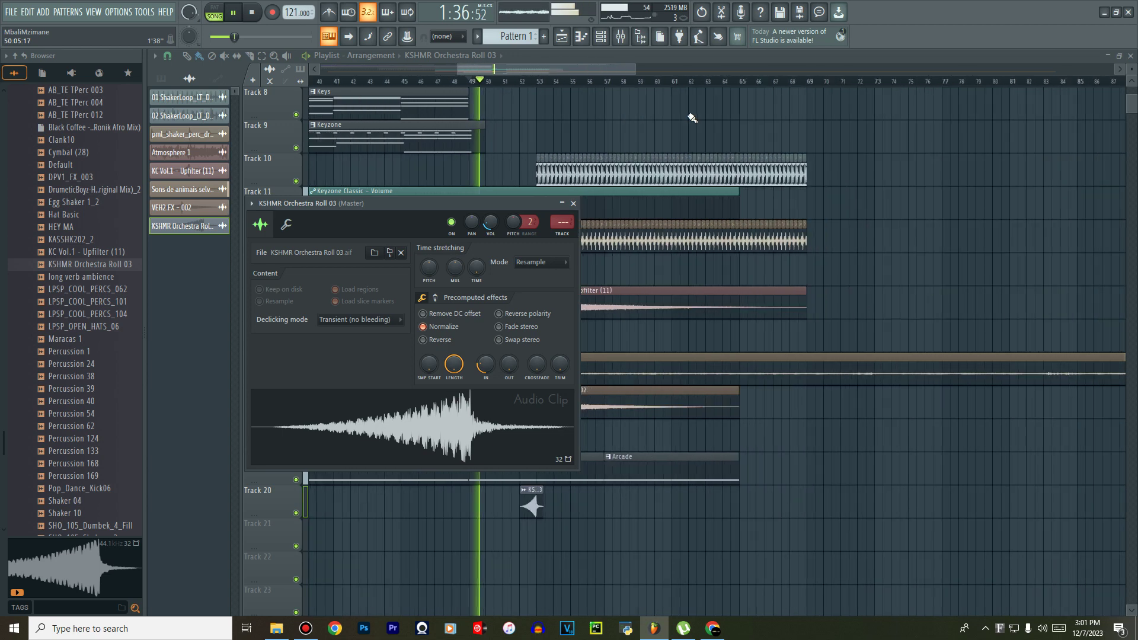
click(693, 112)
right_click(693, 117)
click(769, 112)
right_click(692, 109)
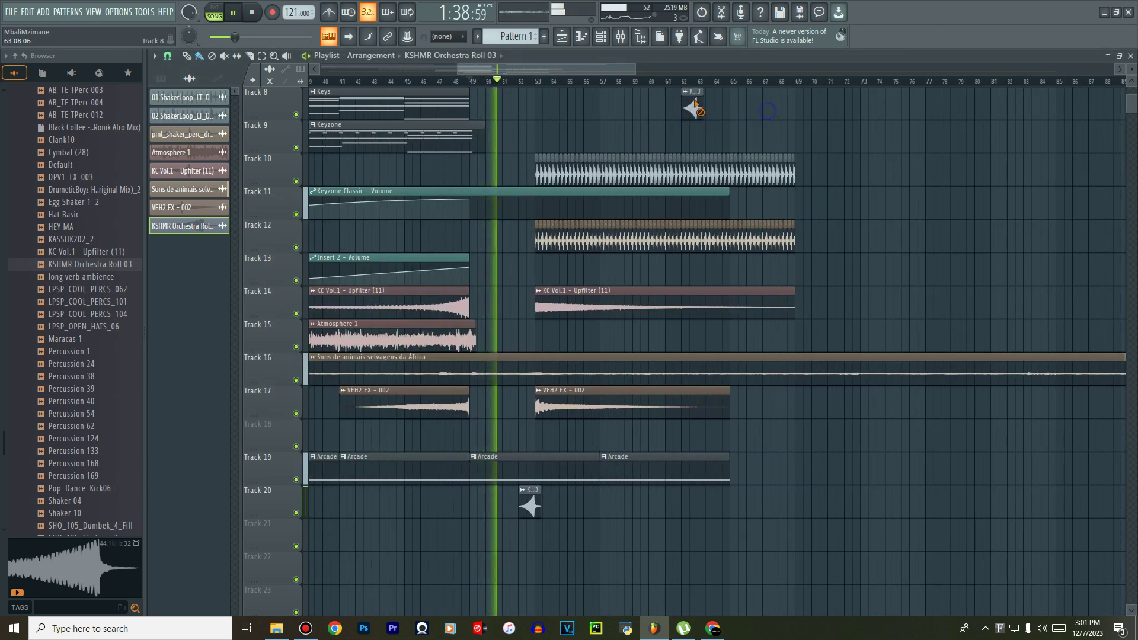
scroll(508, 353, up, 6)
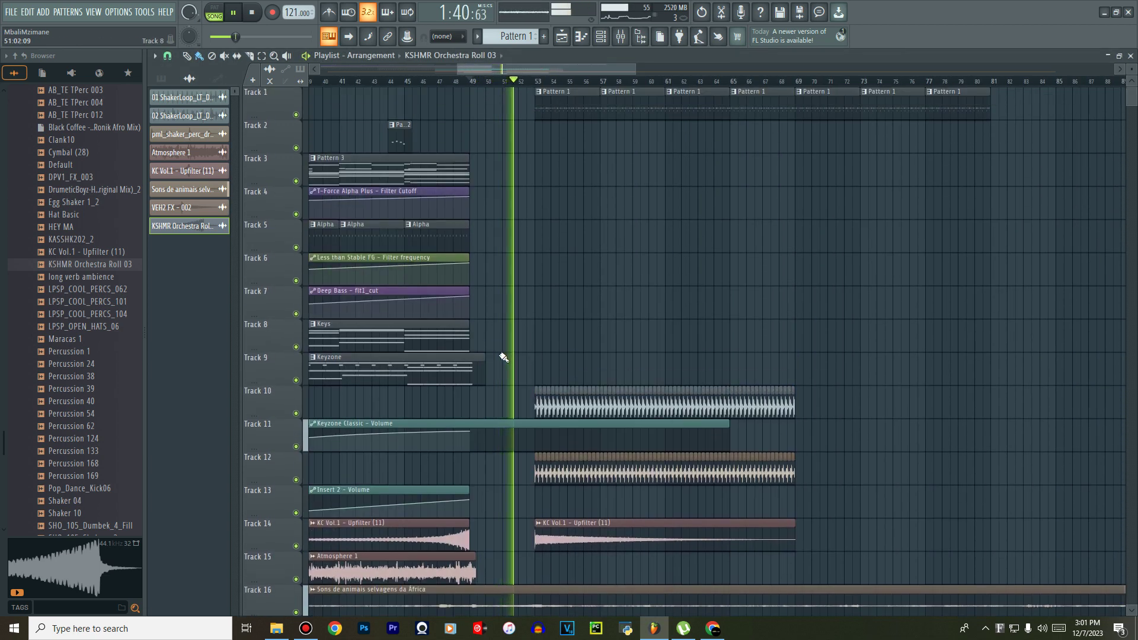
scroll(492, 368, down, 4)
scroll(480, 381, down, 3)
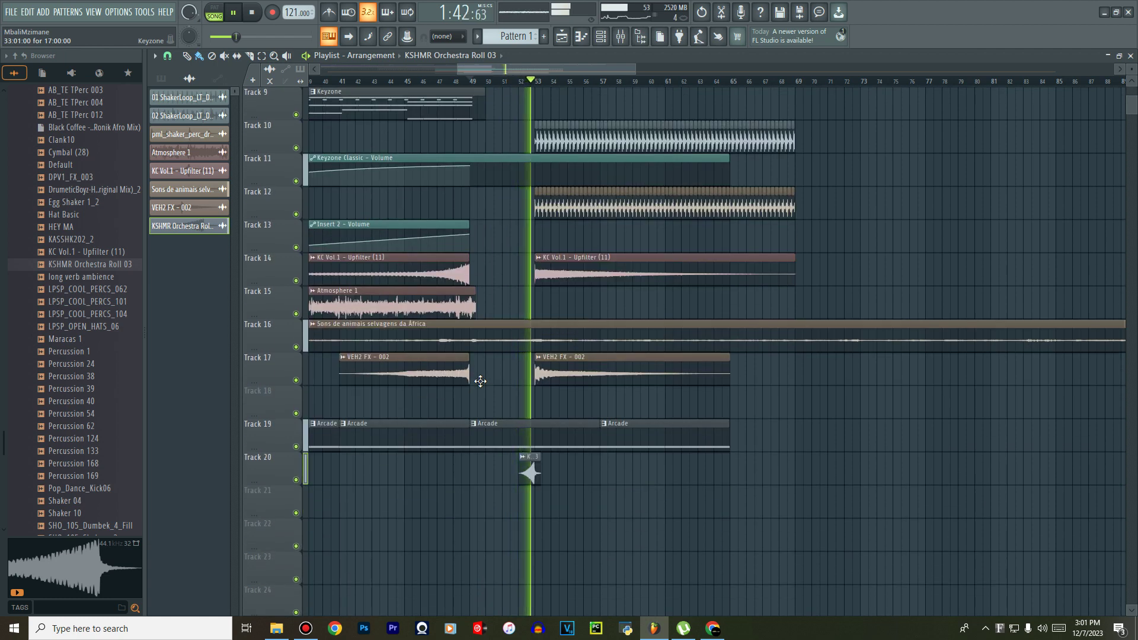
scroll(480, 381, up, 8)
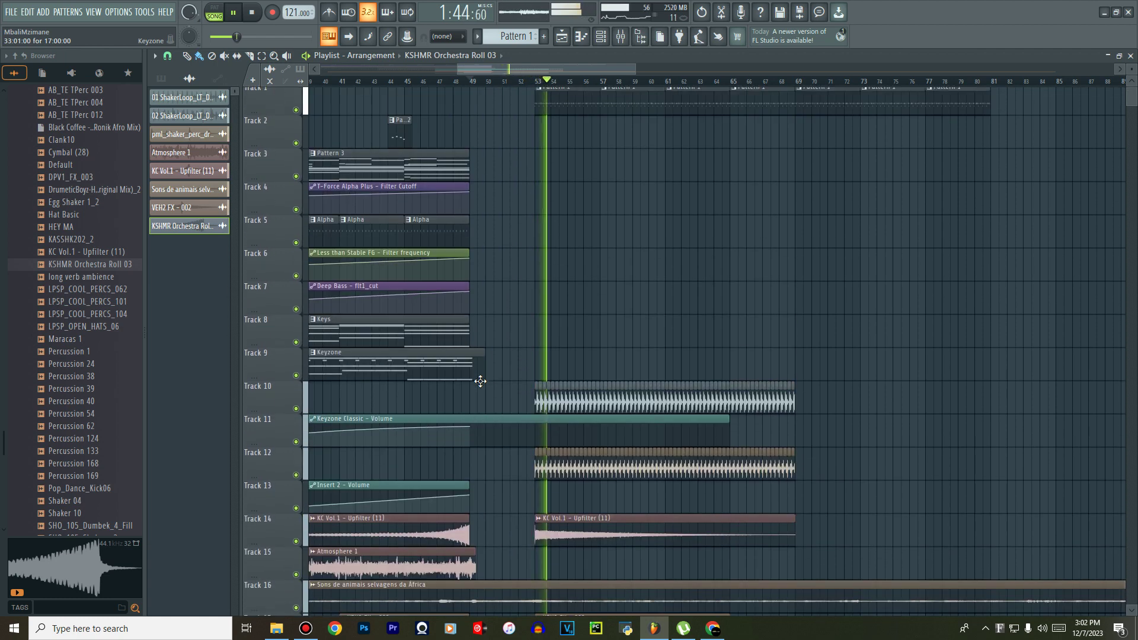
ctrl+scroll(505, 156, down, 4)
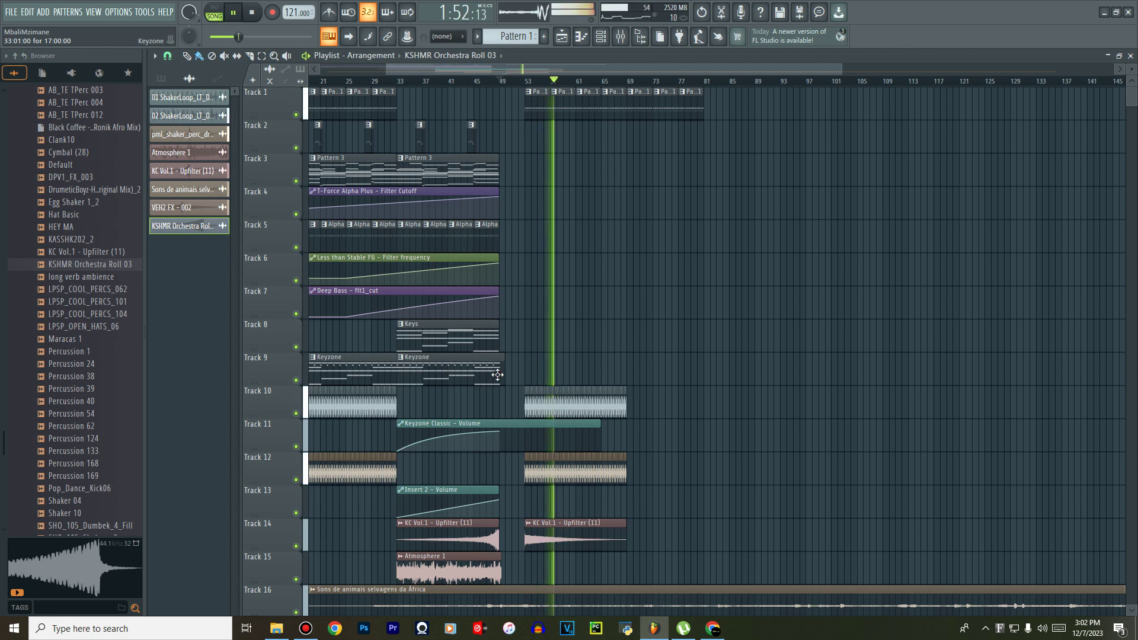
key(space)
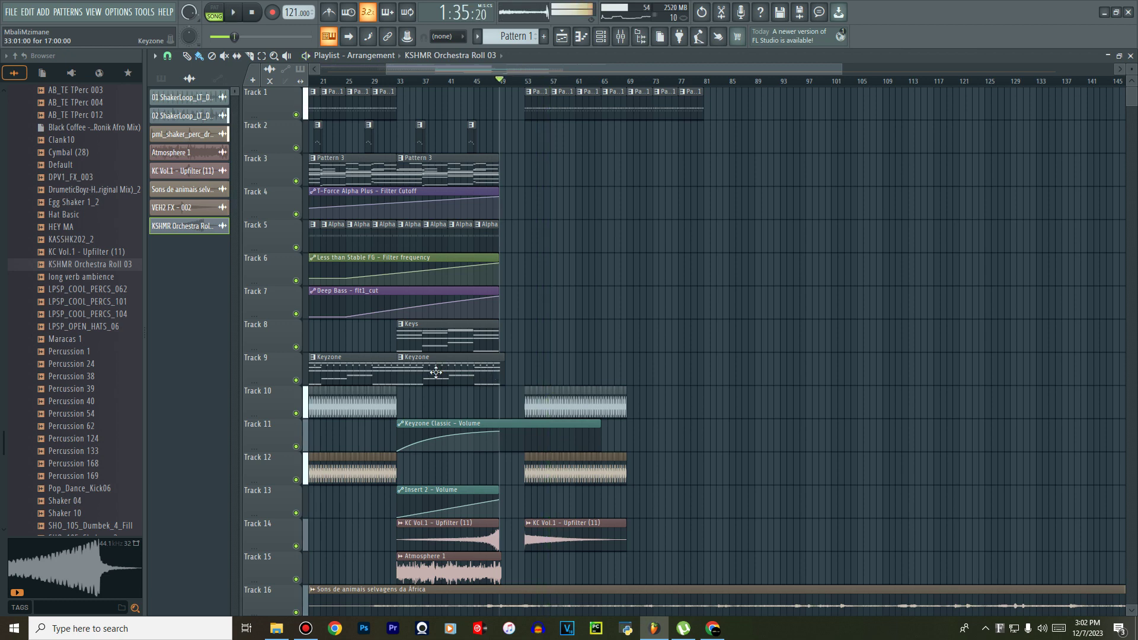
Slice the final Keyzone chord notes at bar 17 of the pattern and delete the overhanging pieces.
double_click(487, 374)
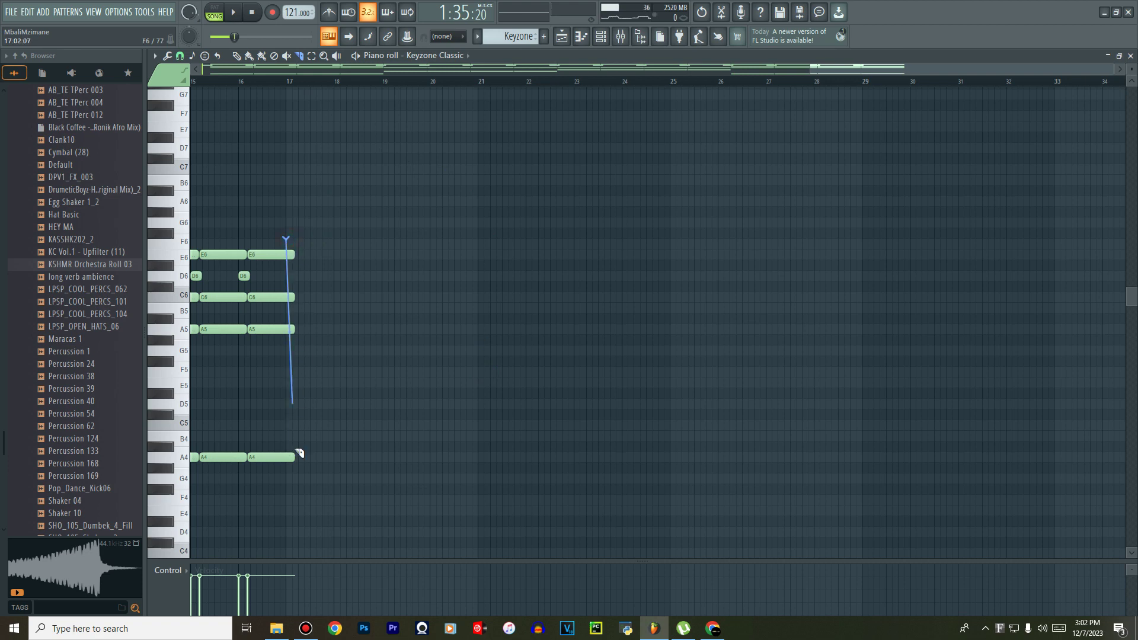
drag(287, 516, 288, 515)
drag(300, 525, 295, 516)
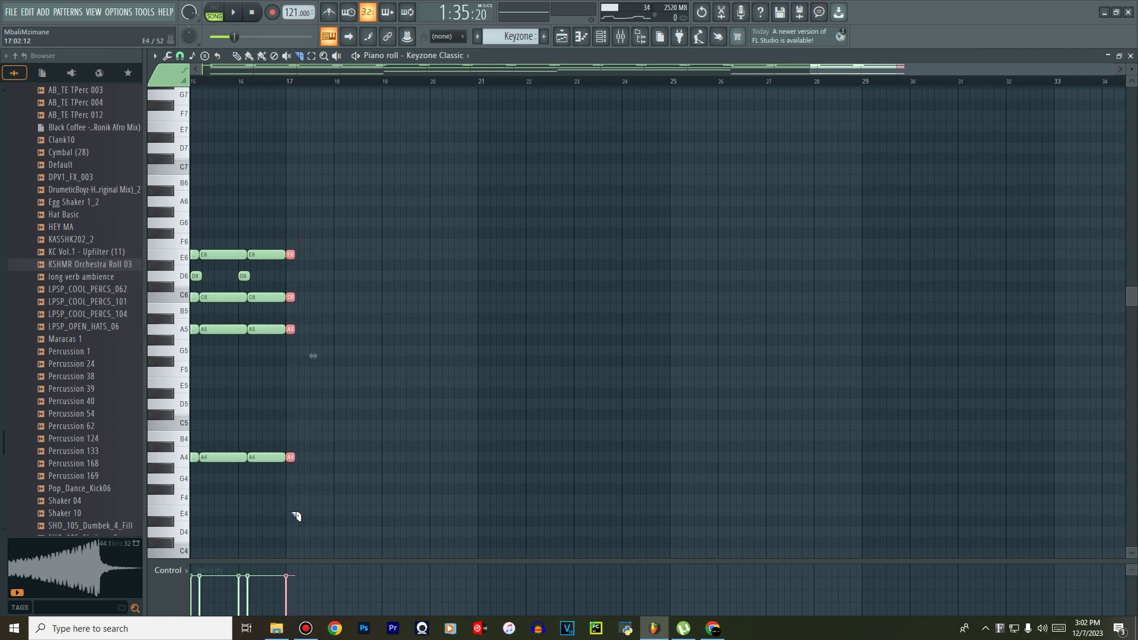
key(Delete)
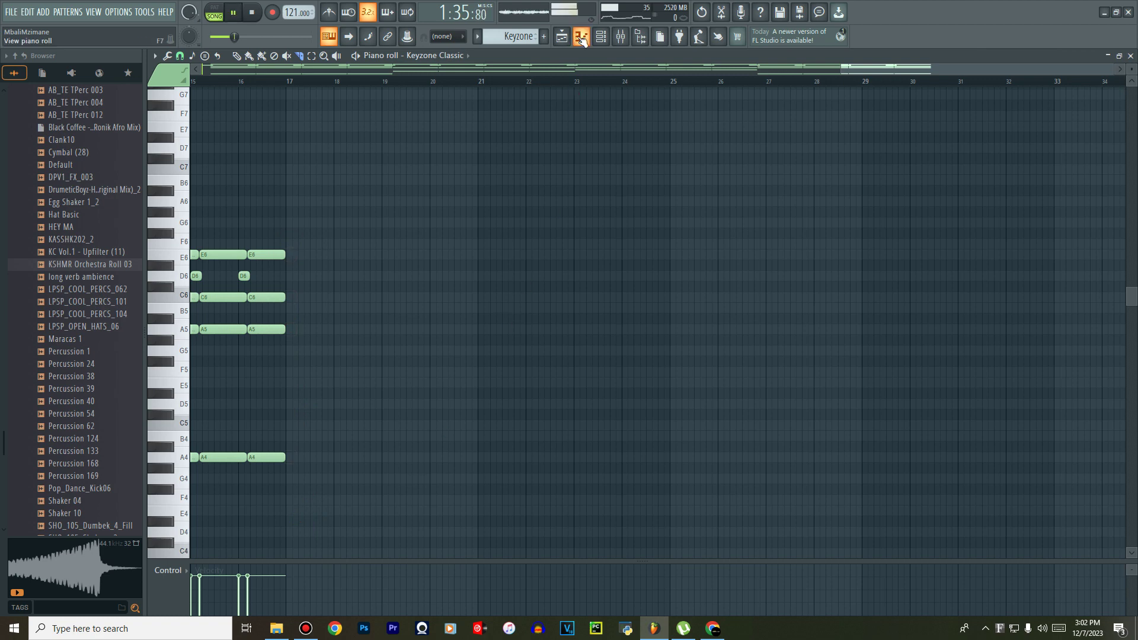
click(581, 37)
key(space)
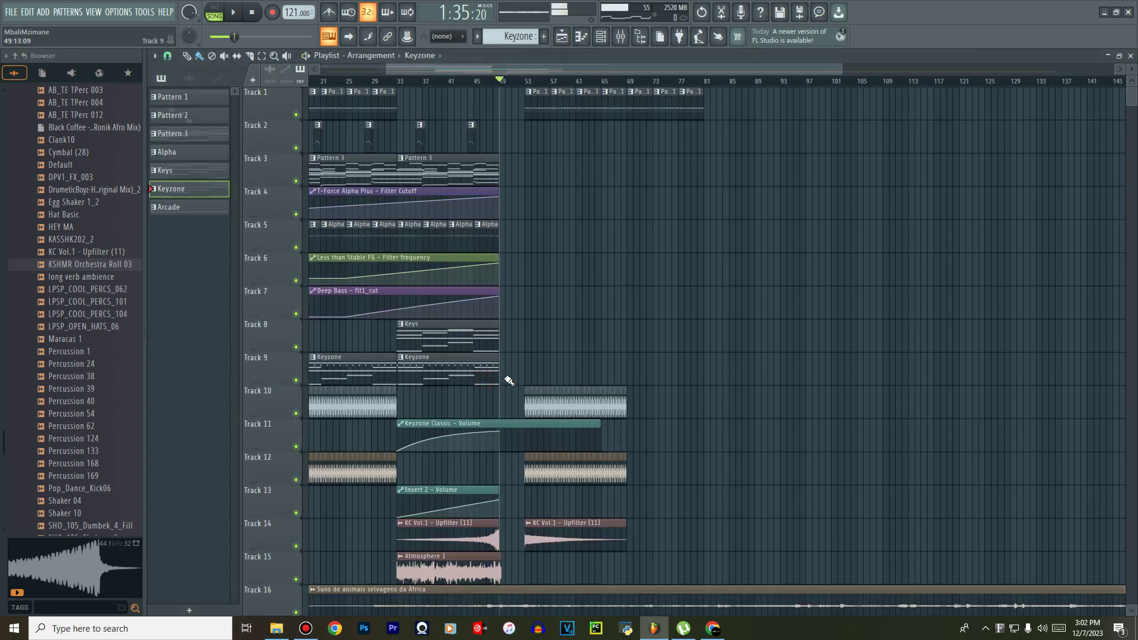
Place a Keyzone clip at bar 53 on Track 9 and shift the last two Arcade clips on Track 19 to start at bar 53.
click(524, 377)
key(space)
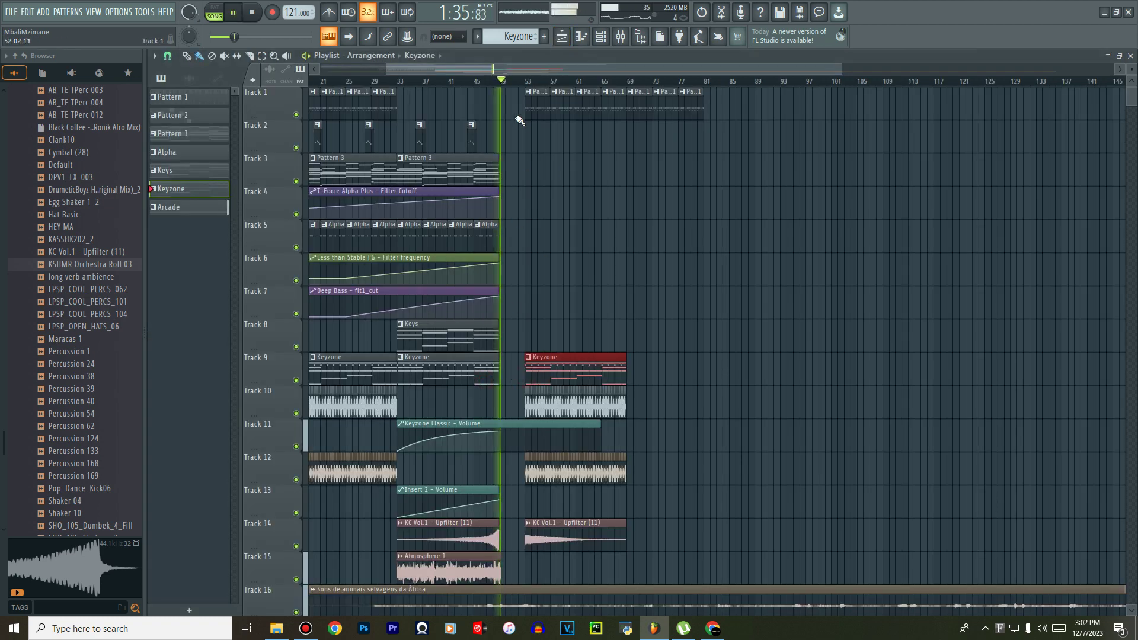
key(space)
scroll(521, 245, down, 5)
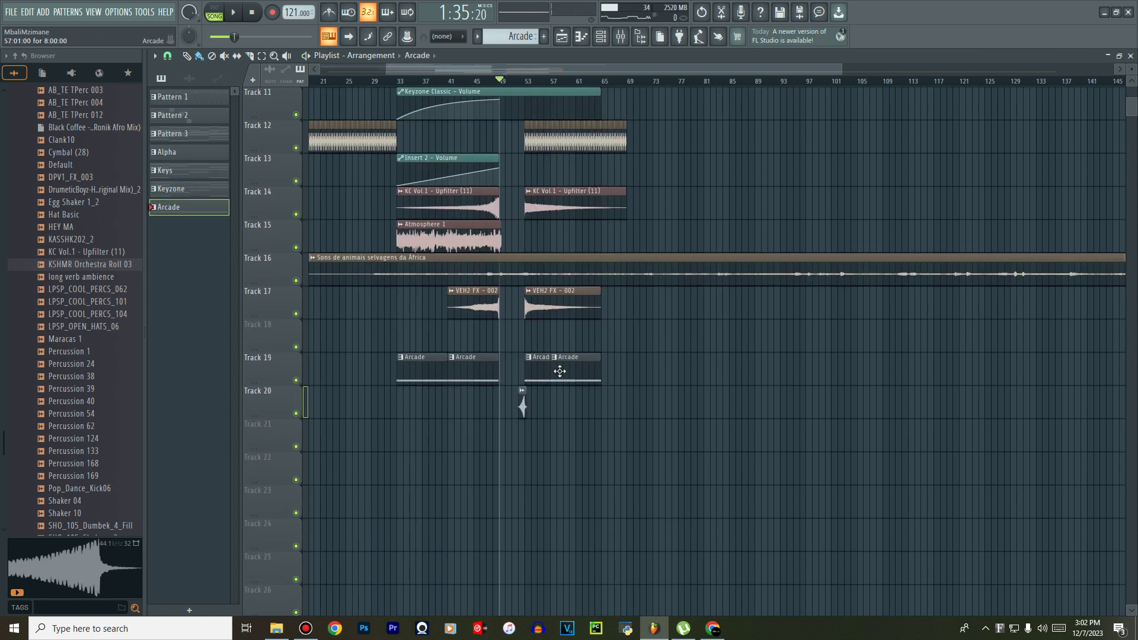
Add the DPV1_FX_003 sample to Track 21 during playback and align its peak with bar 53.
key(space)
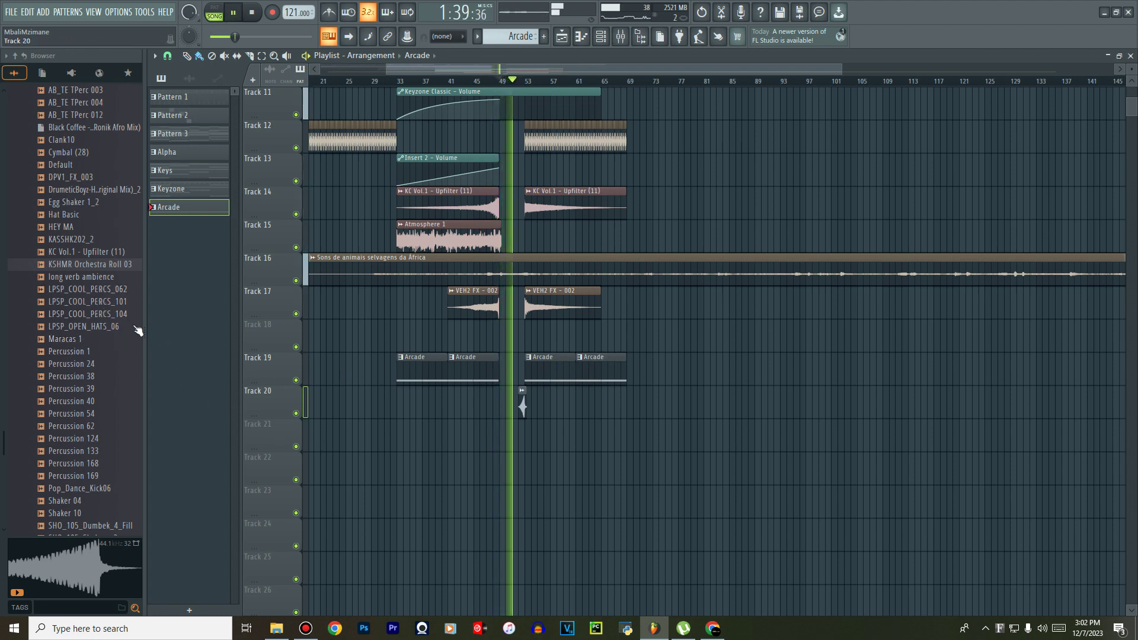
click(67, 178)
drag(68, 179, 520, 438)
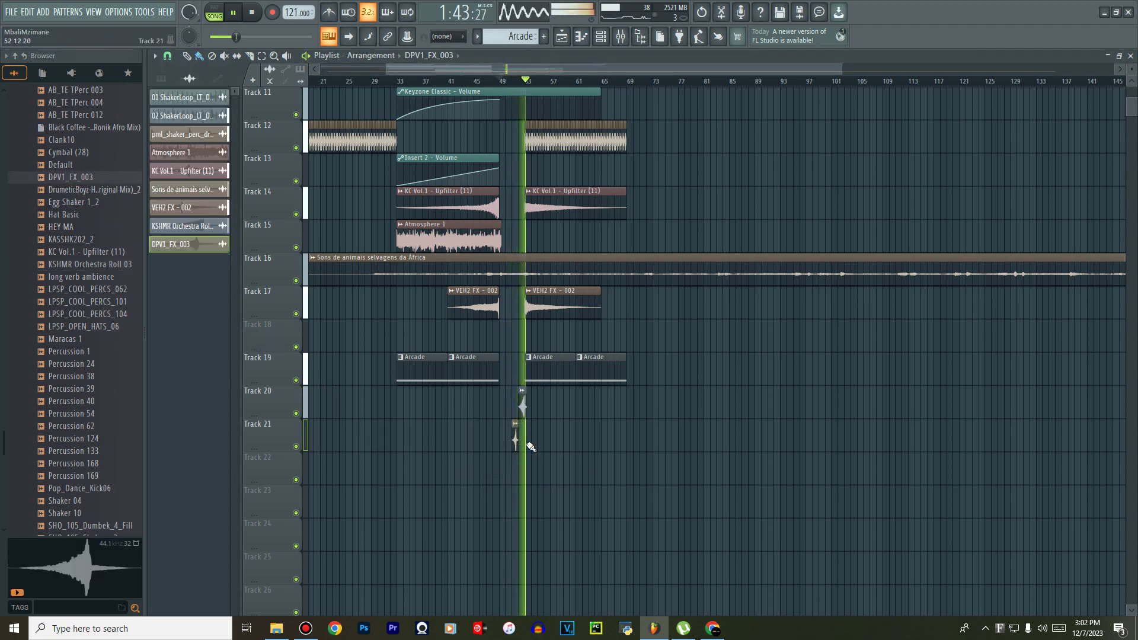
scroll(501, 437, up, 5)
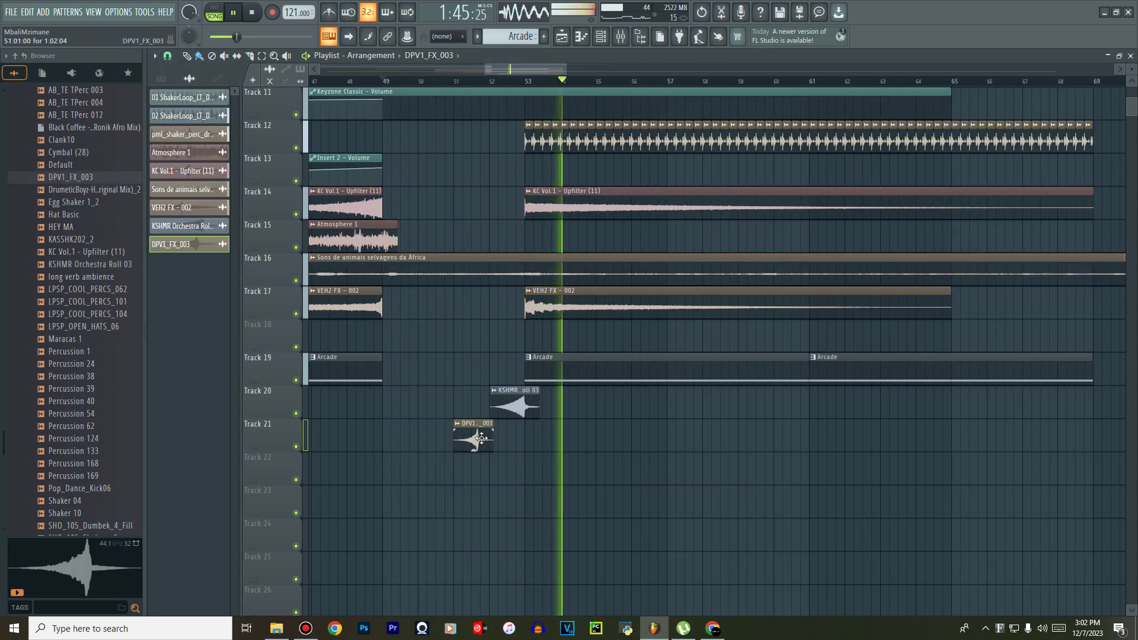
drag(467, 432, 522, 453)
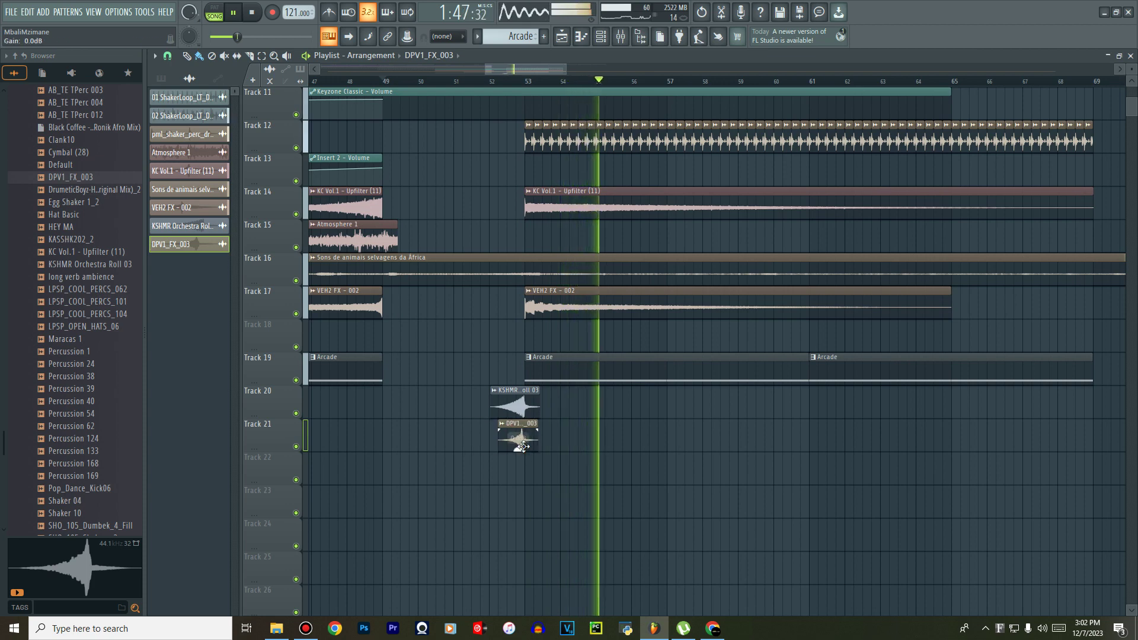
Move the two Arcade clips and the Keyzone clip from bar 53 back to start at bar 49, and audition the transition.
scroll(541, 331, up, 5)
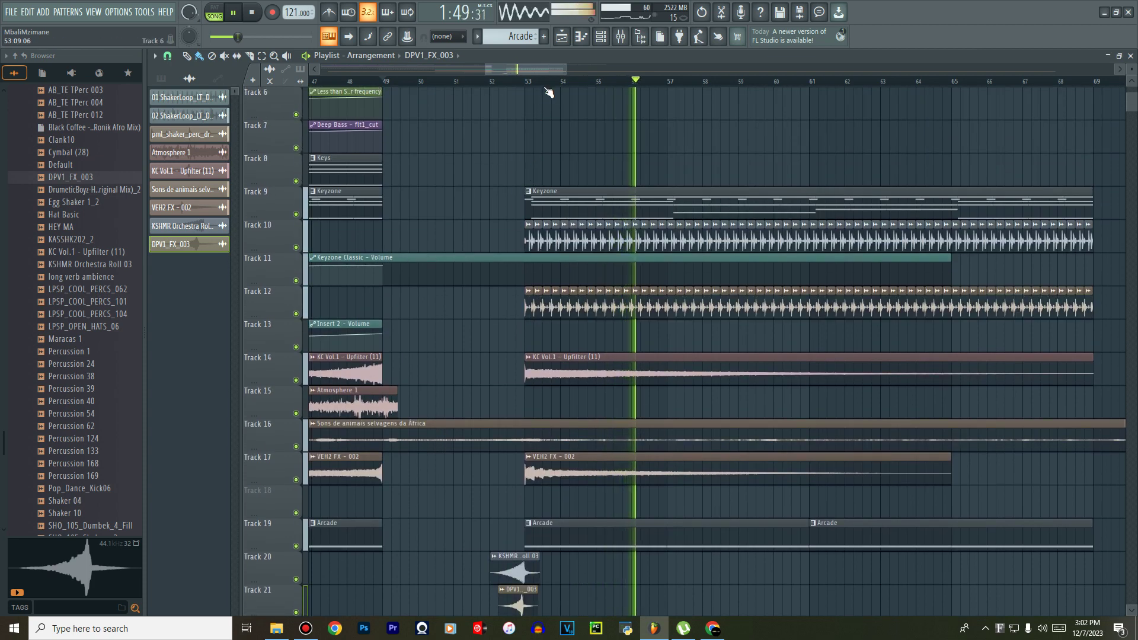
scroll(548, 332, down, 2)
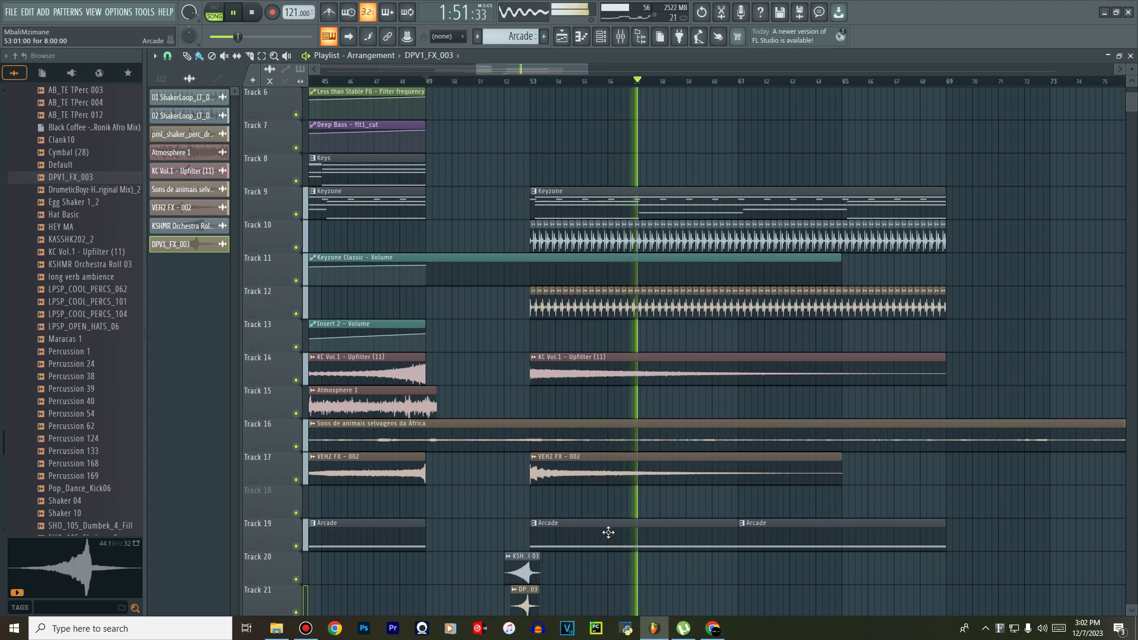
key(space)
drag(609, 531, 500, 538)
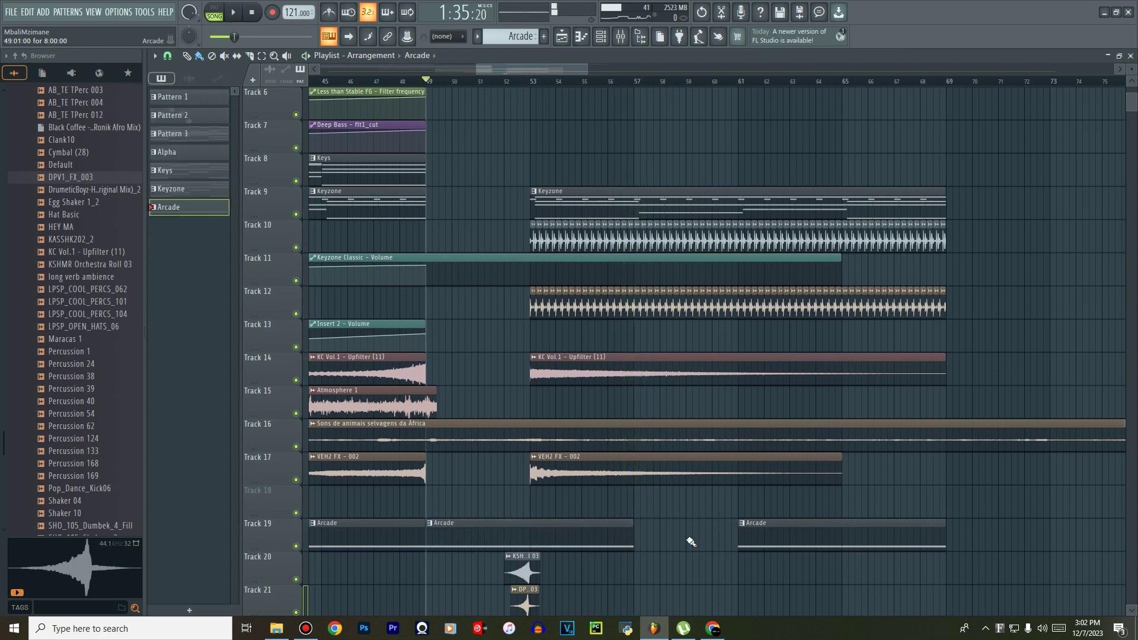
drag(799, 537, 700, 540)
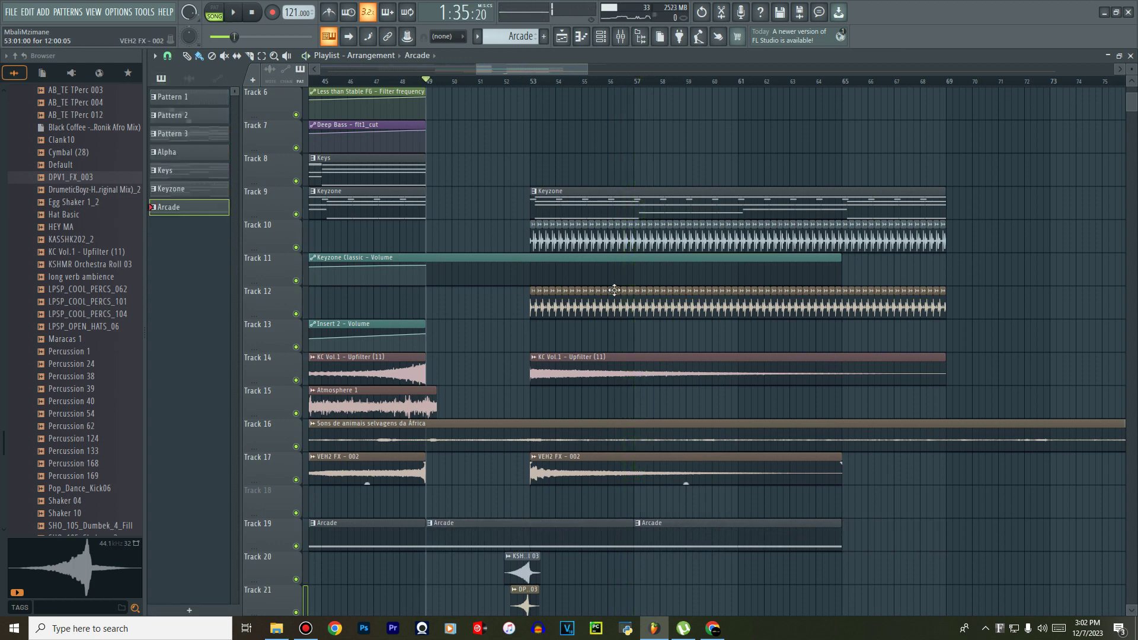
drag(573, 203, 473, 204)
key(space)
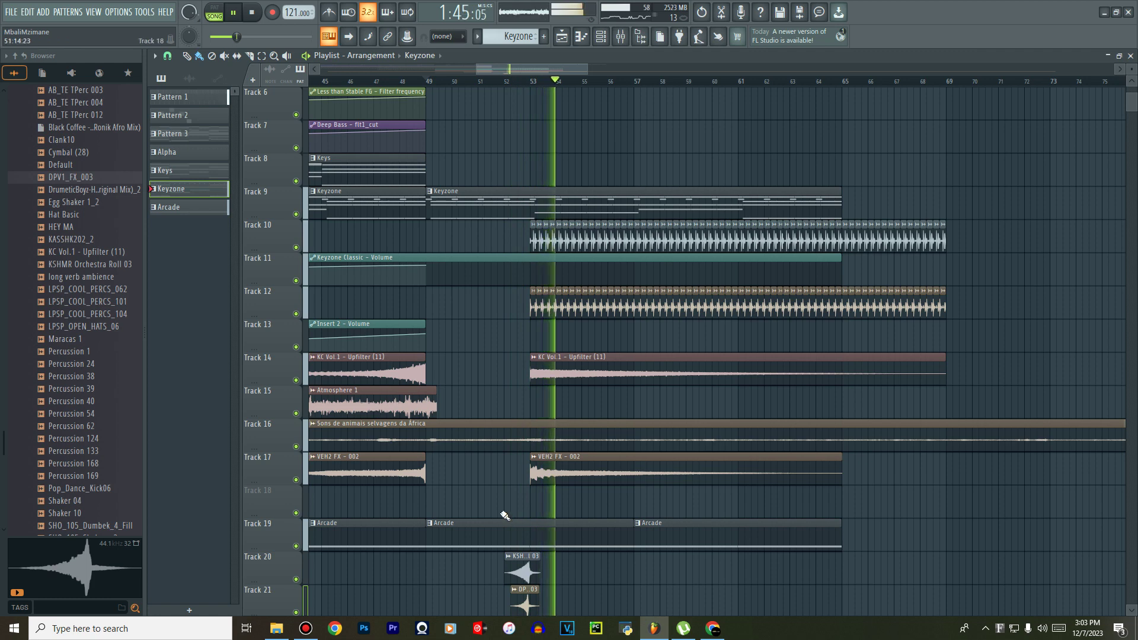
key(space)
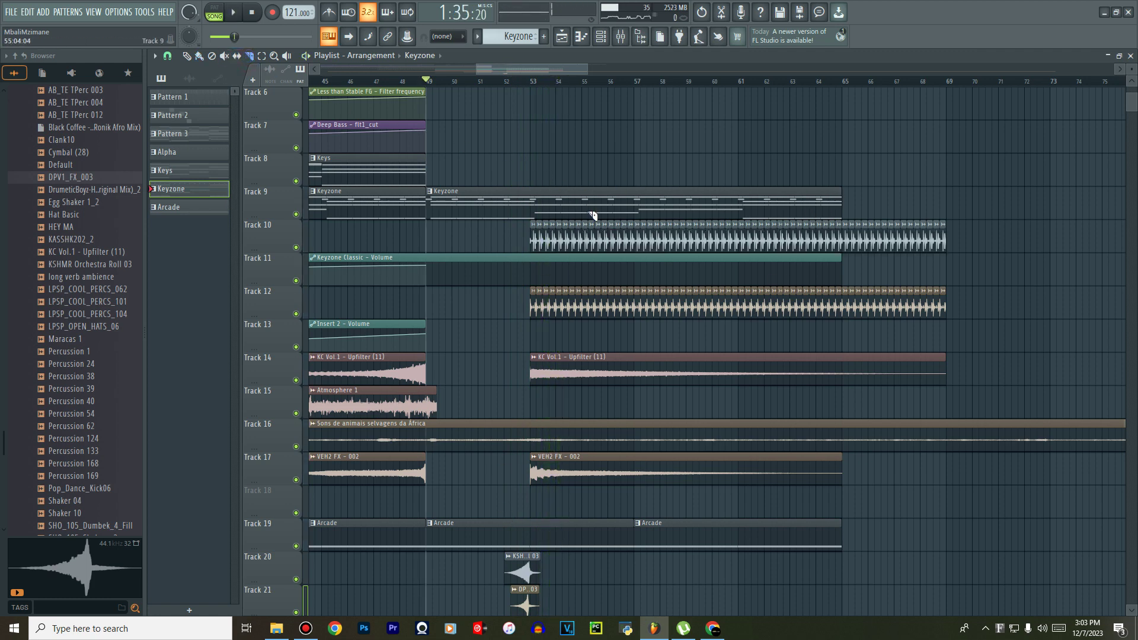
Slice the Keyzone clip on Track 9 at bar 53 and move its second part about eight bars later.
drag(535, 226, 533, 226)
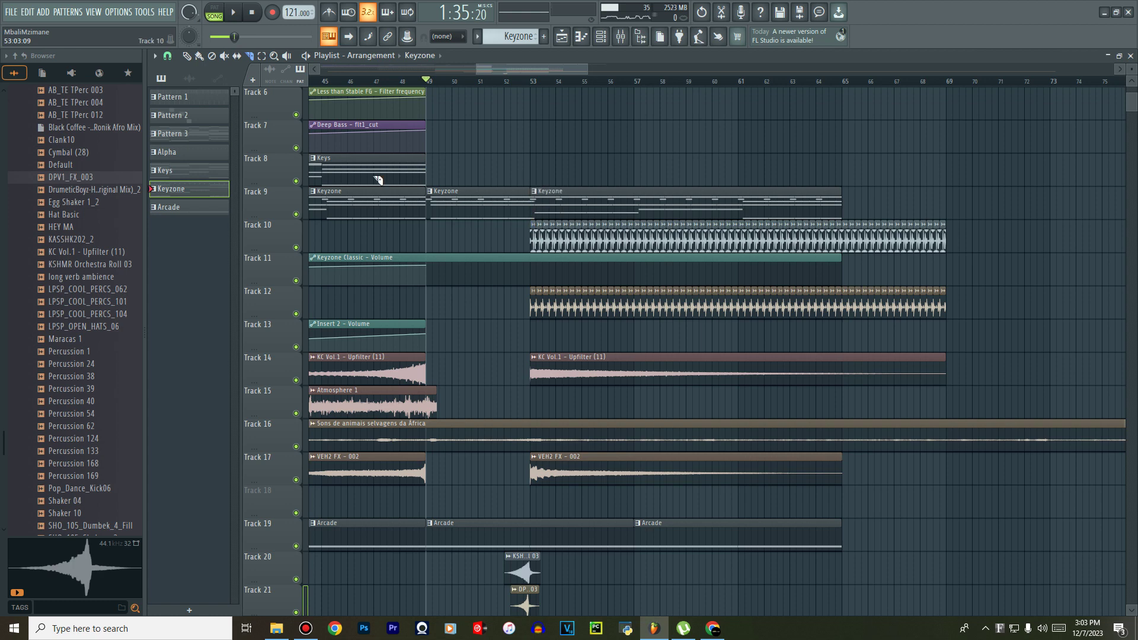
click(200, 57)
drag(644, 202, 866, 202)
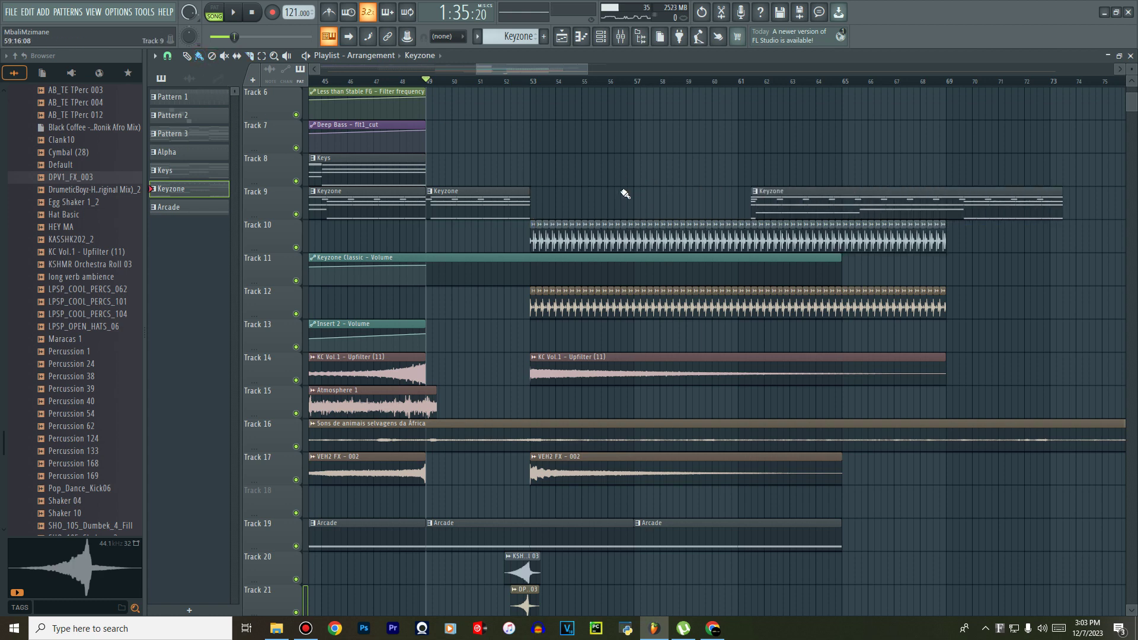
Make the four-bar Keyzone clip at bar 49 unique and place another copy of it at bar 53 on Track 9.
click(431, 194)
click(454, 290)
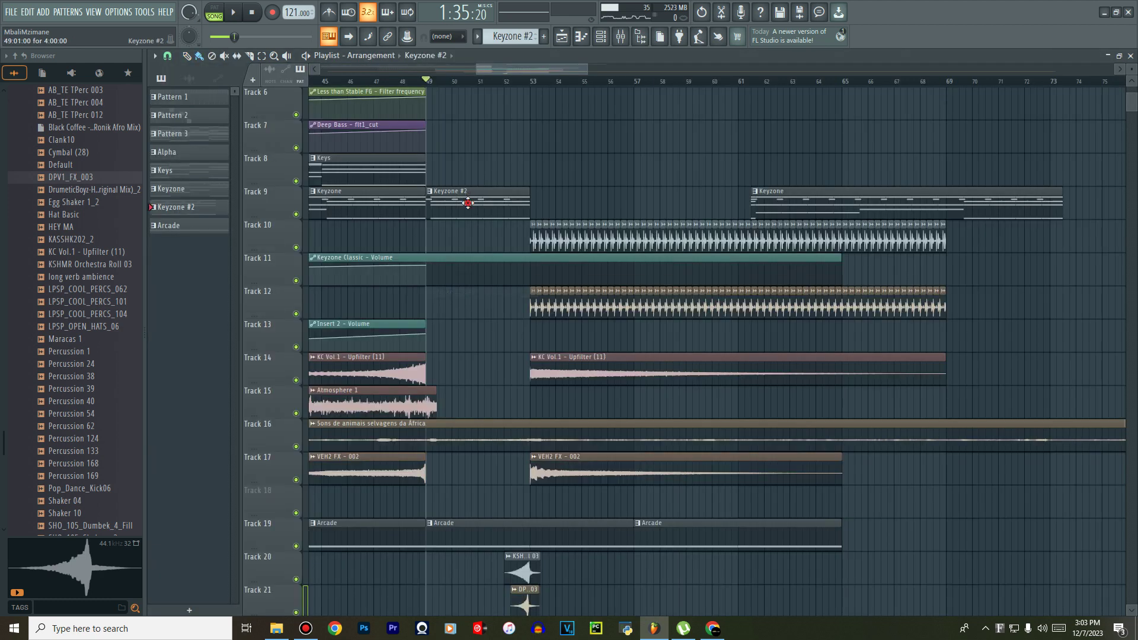
click(542, 208)
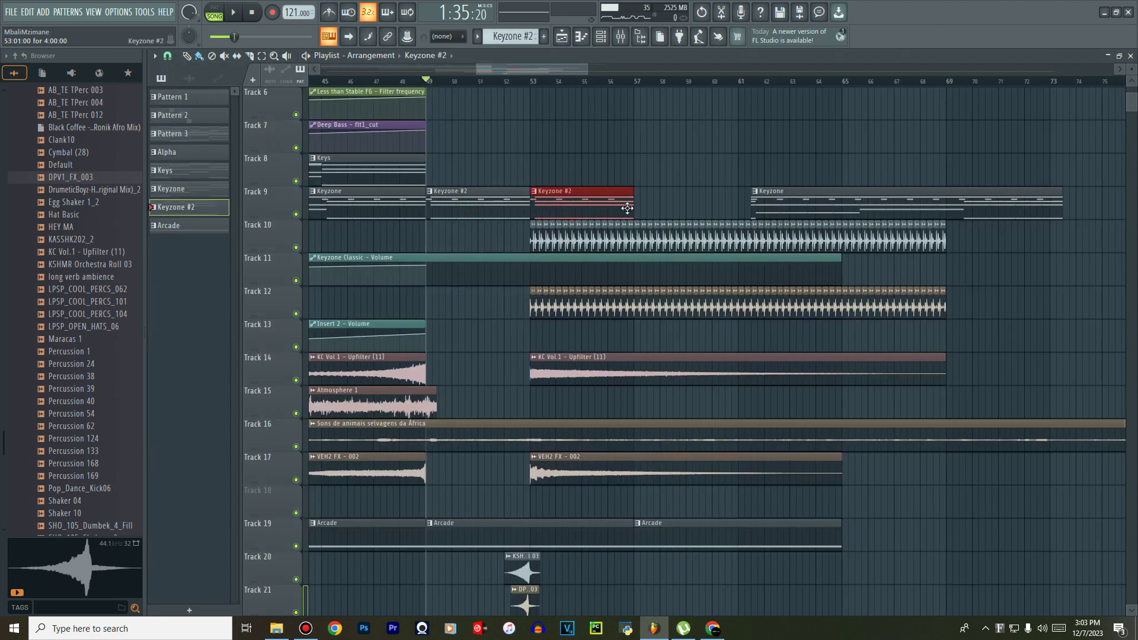
Add a Keyzone #2 clip at bar 57 on Track 9 and shift the separate Keyzone clip after it to 66:09.
key(space)
click(647, 205)
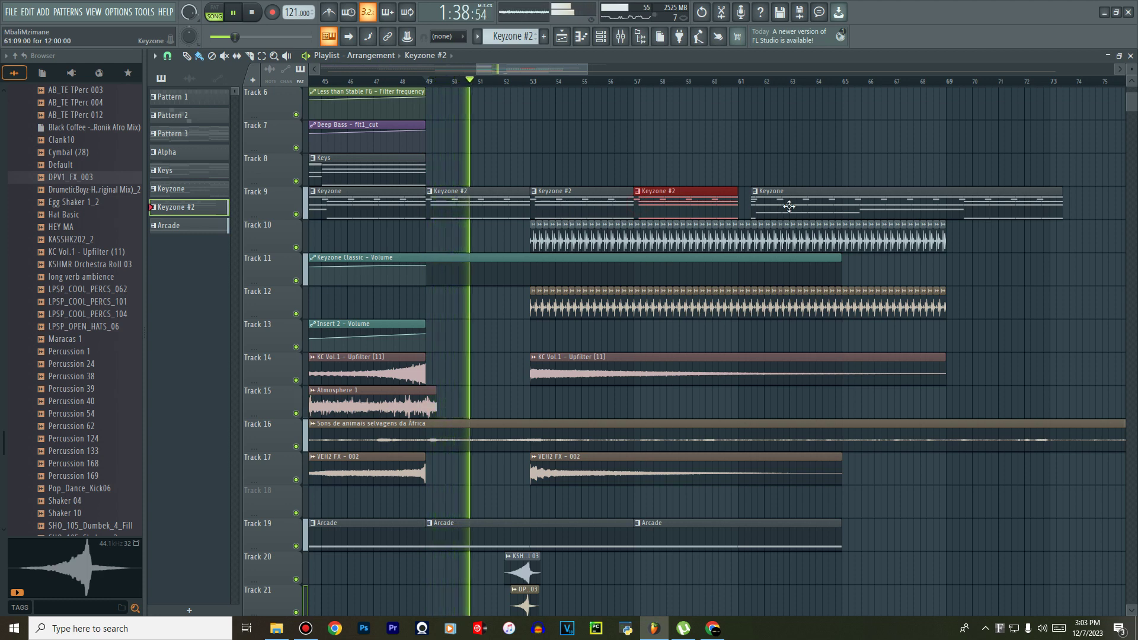
drag(790, 206, 927, 206)
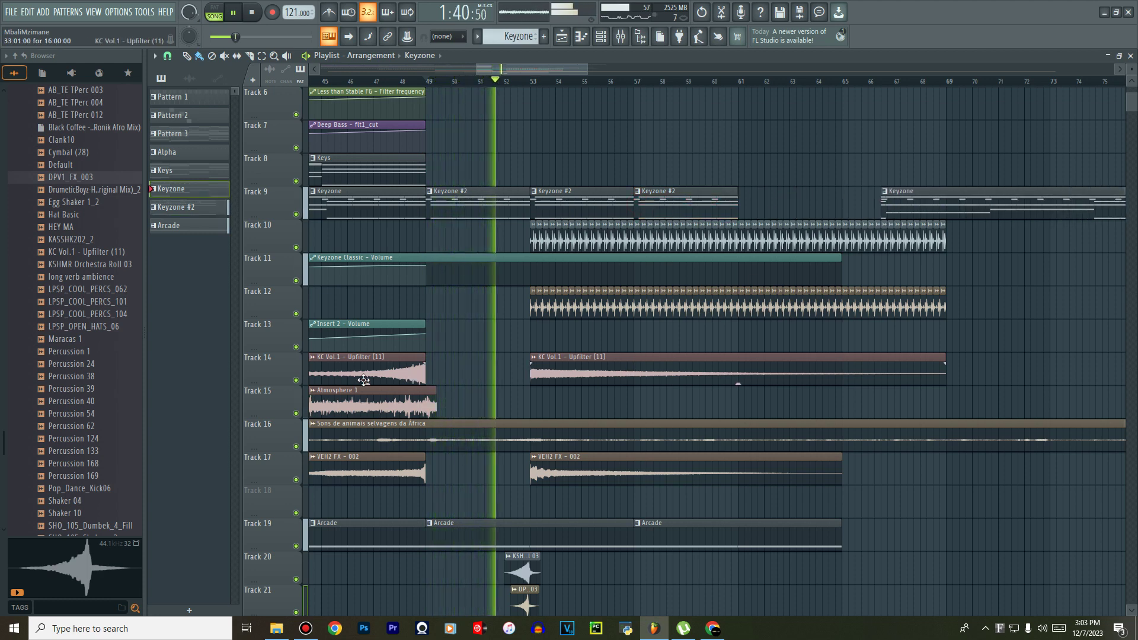
Audition the LPSP_OPEN_HATS_06, Maracas 1 and Shaker 04 samples, and place Shaker 04 on Track 22 at bar 62.
click(95, 326)
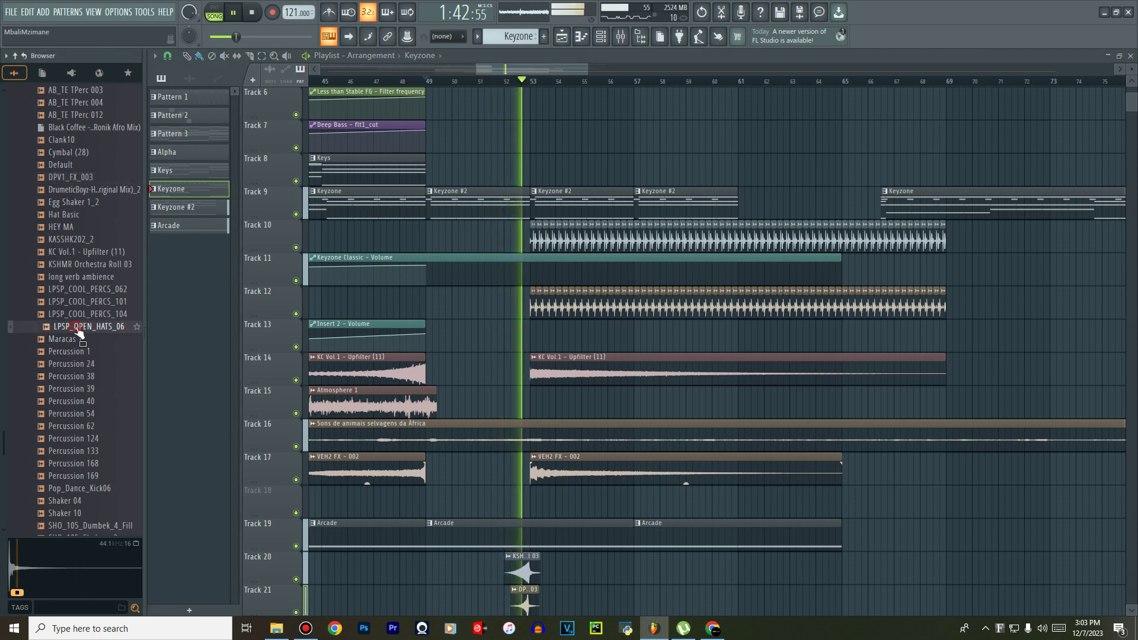
click(74, 341)
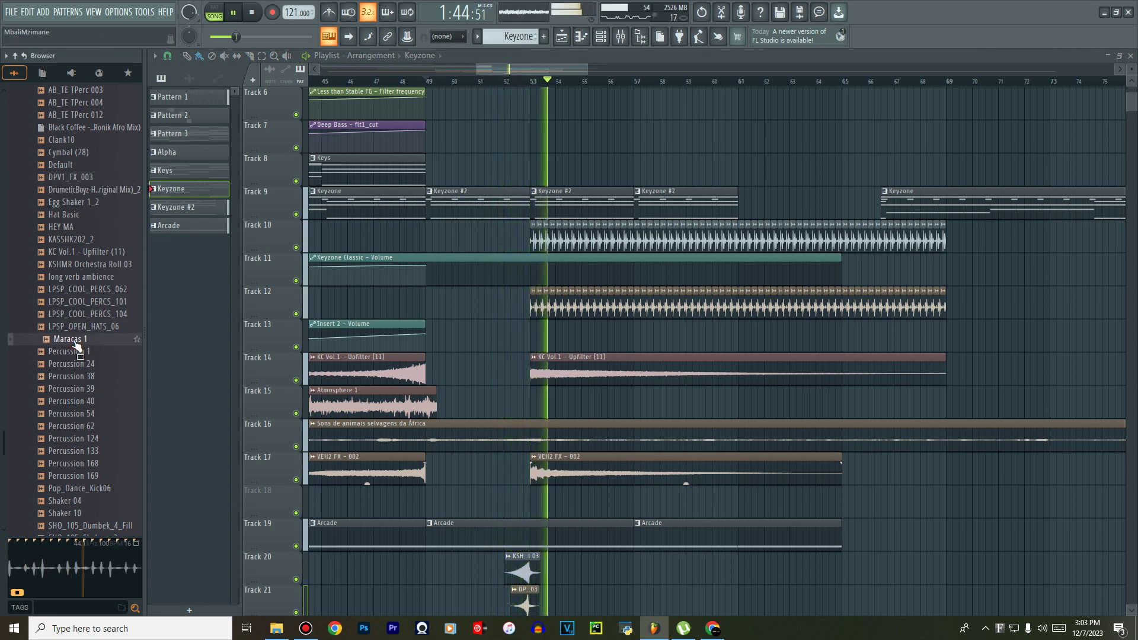
click(75, 503)
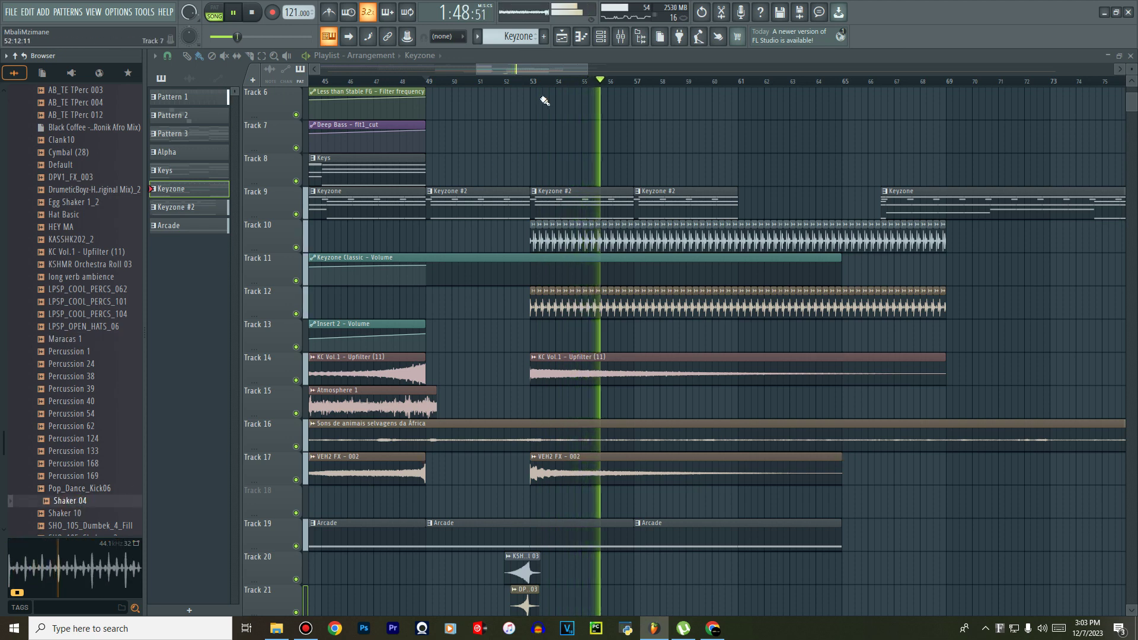
scroll(556, 83, down, 5)
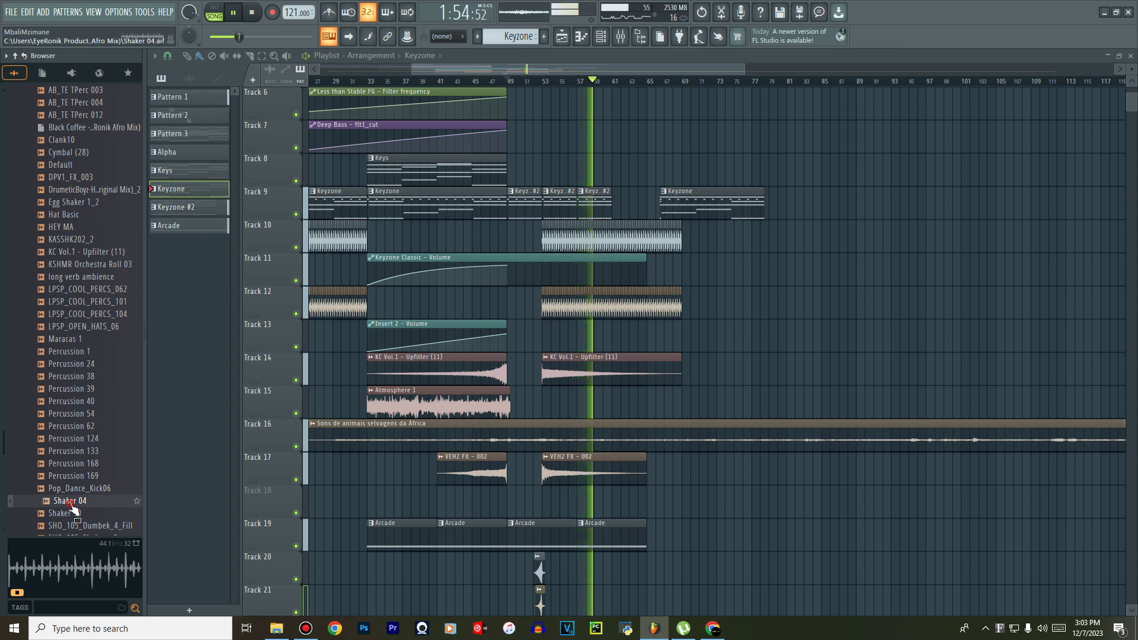
drag(70, 505, 626, 577)
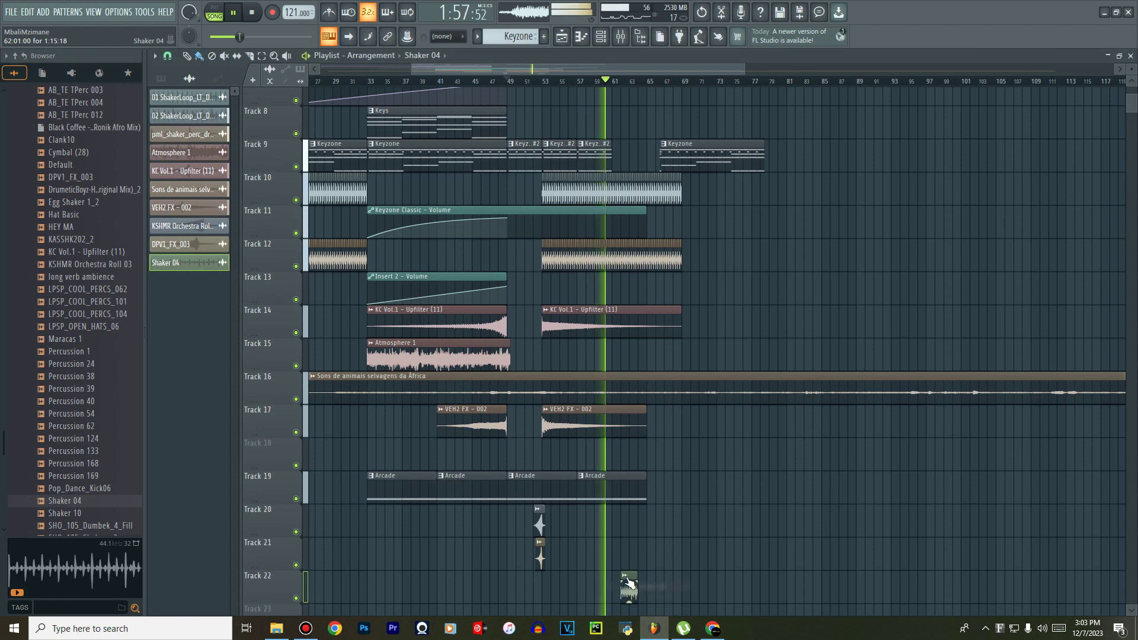
Add another Keyzone #2 clip at bar 61 on Track 9 and move the following Keyzone clip to bar 65.
click(604, 153)
click(619, 154)
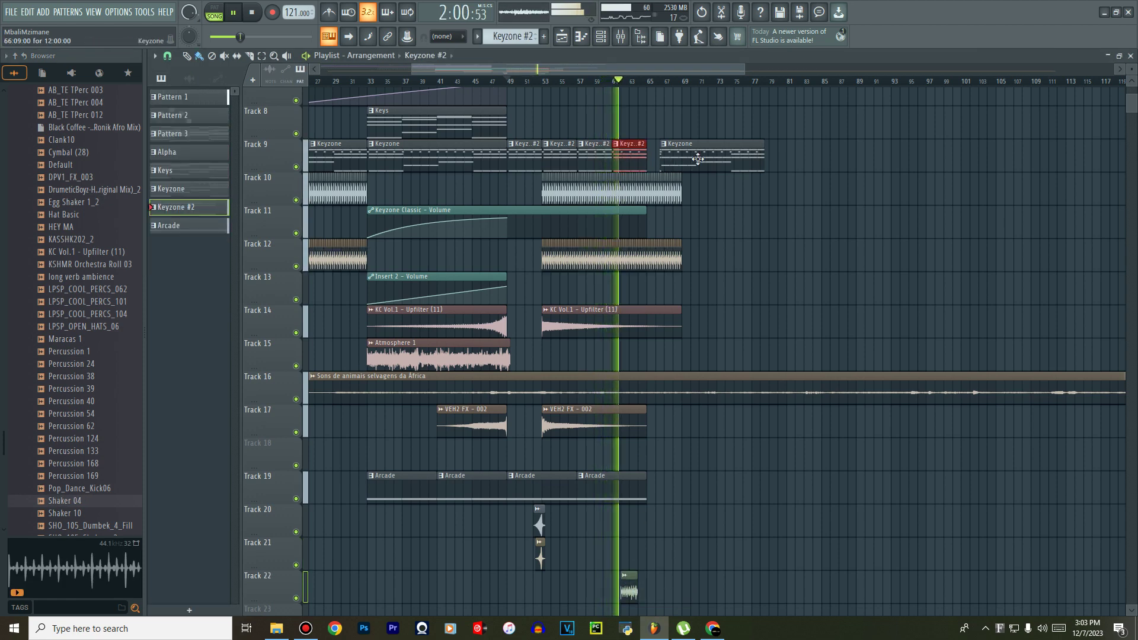
drag(696, 159, 664, 168)
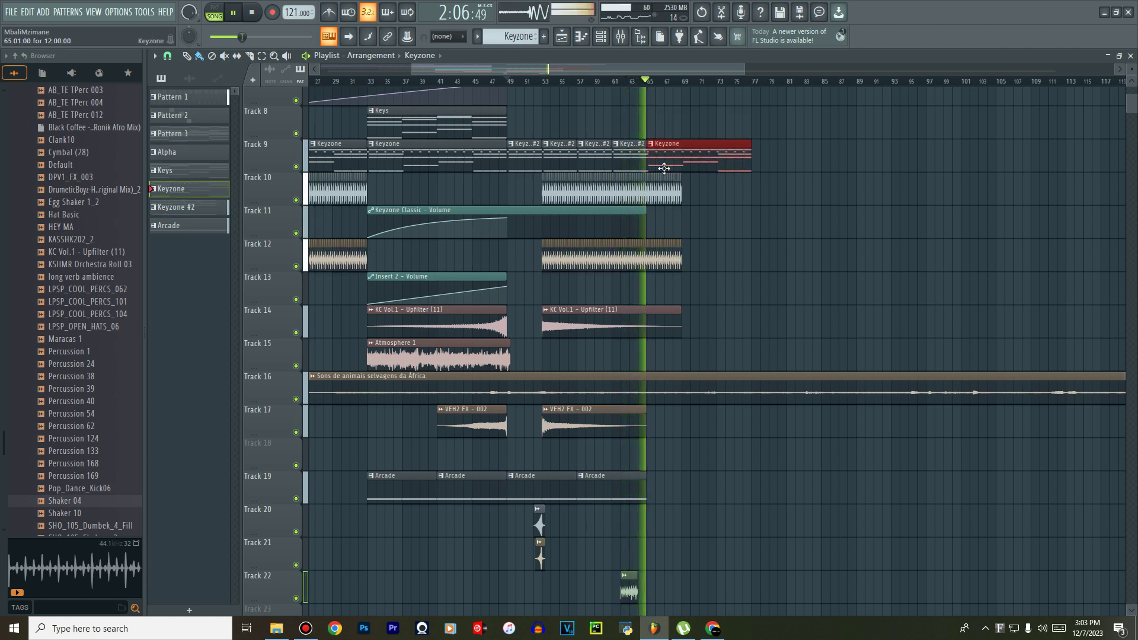
key(space)
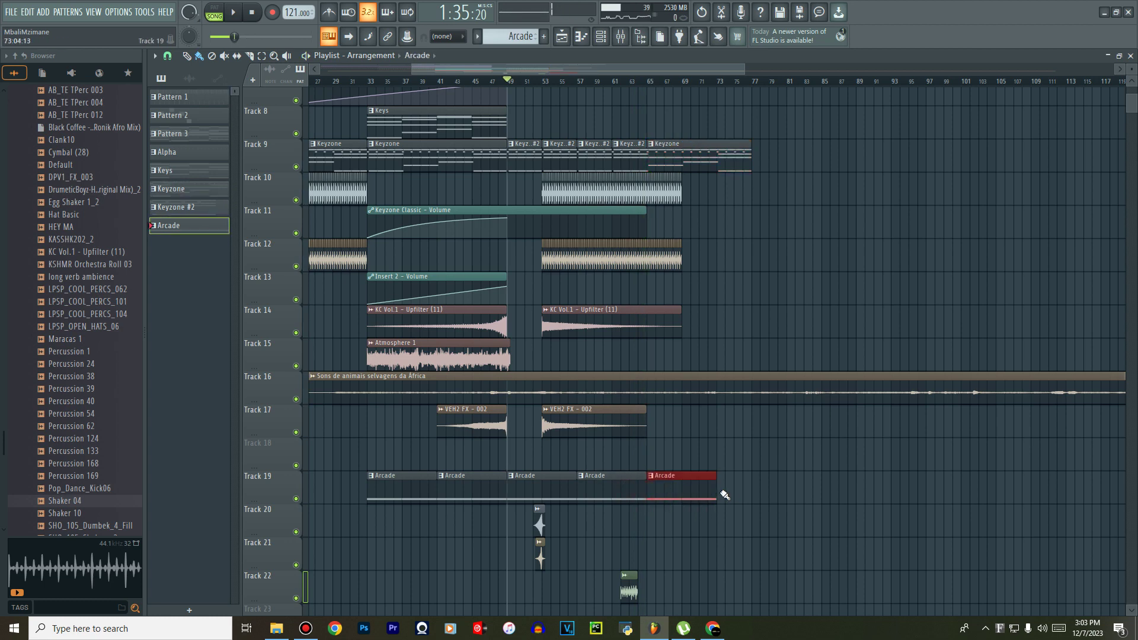
Repeat the Alpha pattern clip along Track 5 from bar 49 up to bar 97.
scroll(732, 496, up, 5)
key(space)
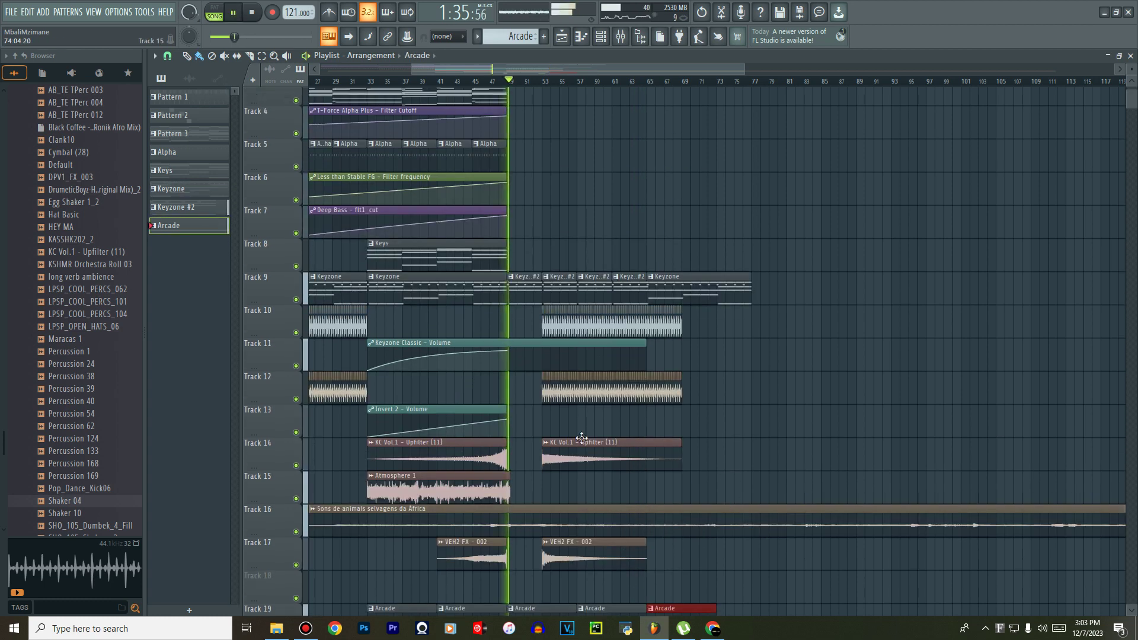
scroll(537, 412, up, 1)
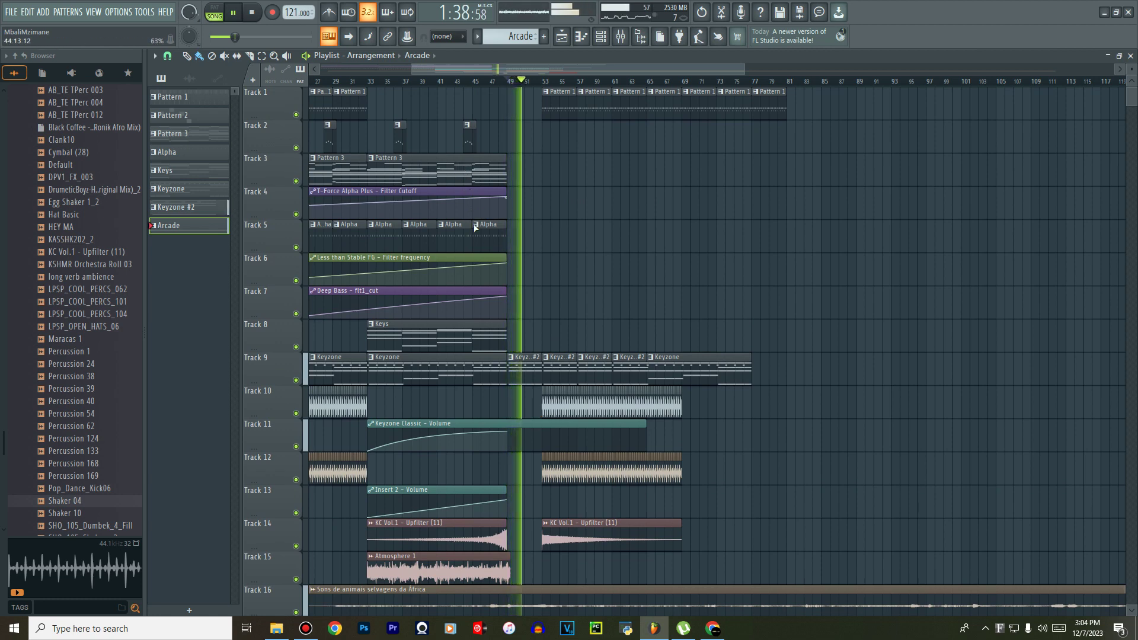
key(space)
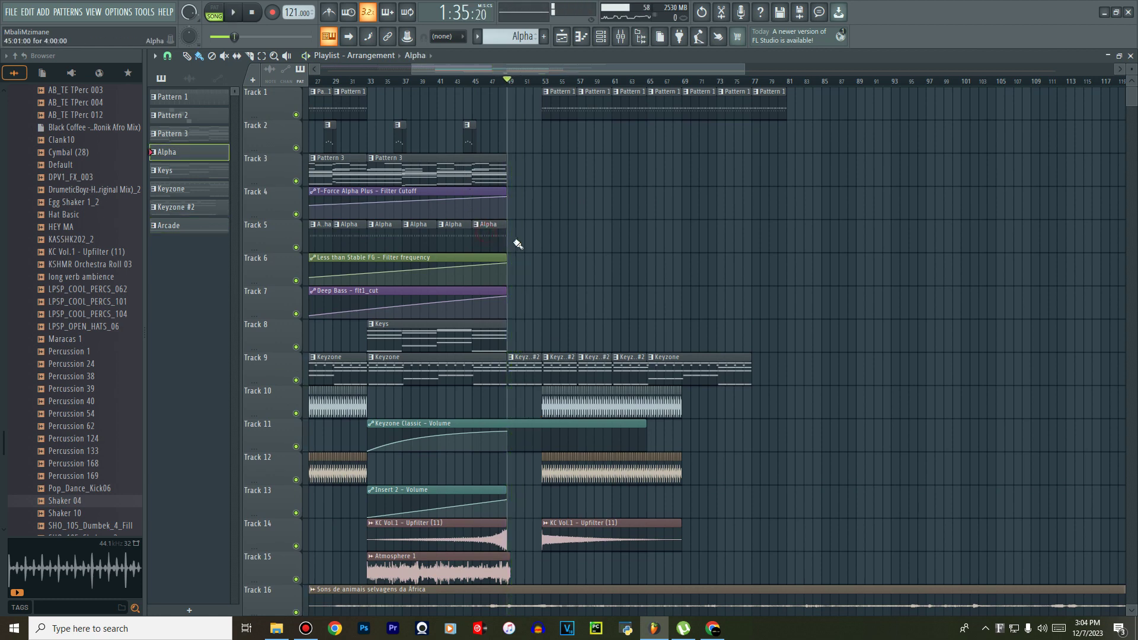
drag(621, 241, 901, 256)
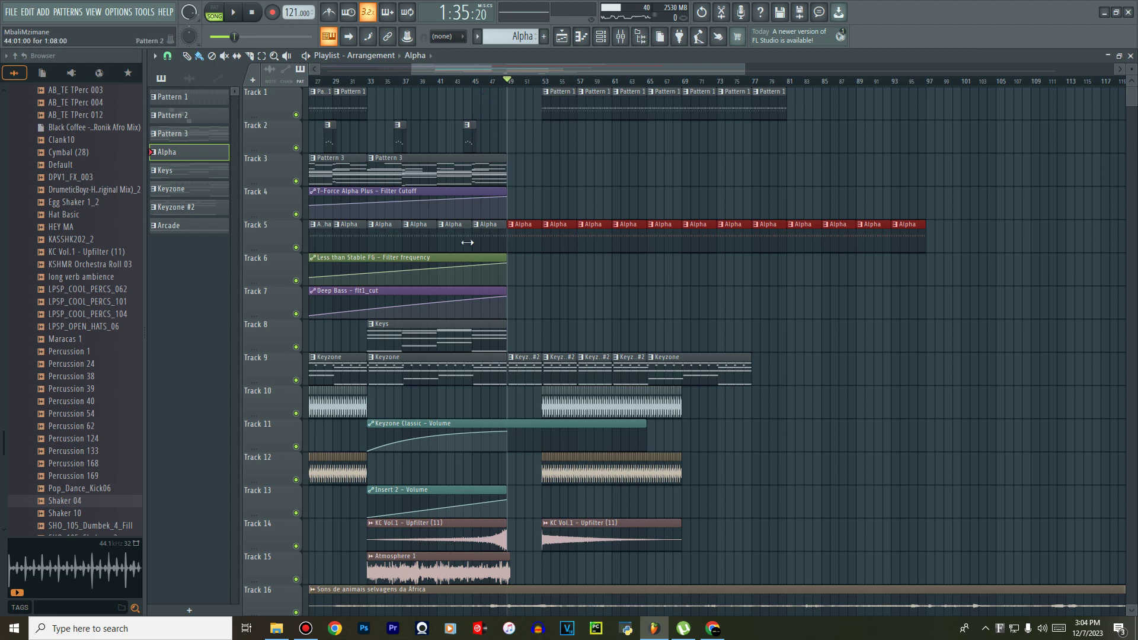
Extend the T-Force Alpha Plus filter cutoff automation clip on Track 4 to a length of 77 bars.
scroll(465, 225, down, 1)
scroll(457, 178, up, 1)
click(445, 173)
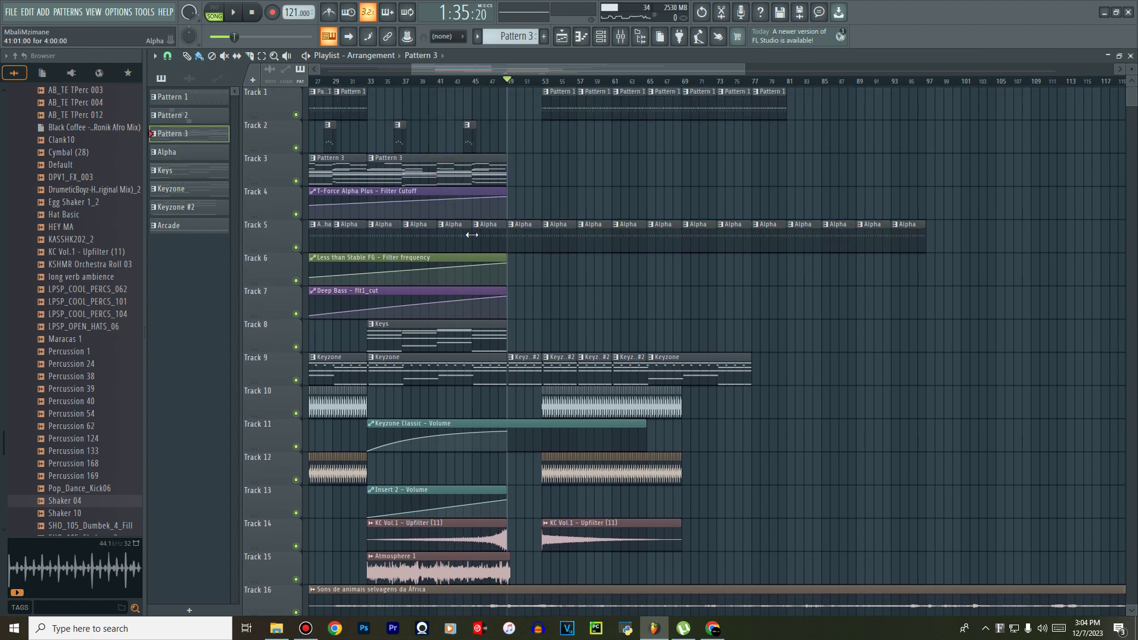
scroll(455, 288, down, 2)
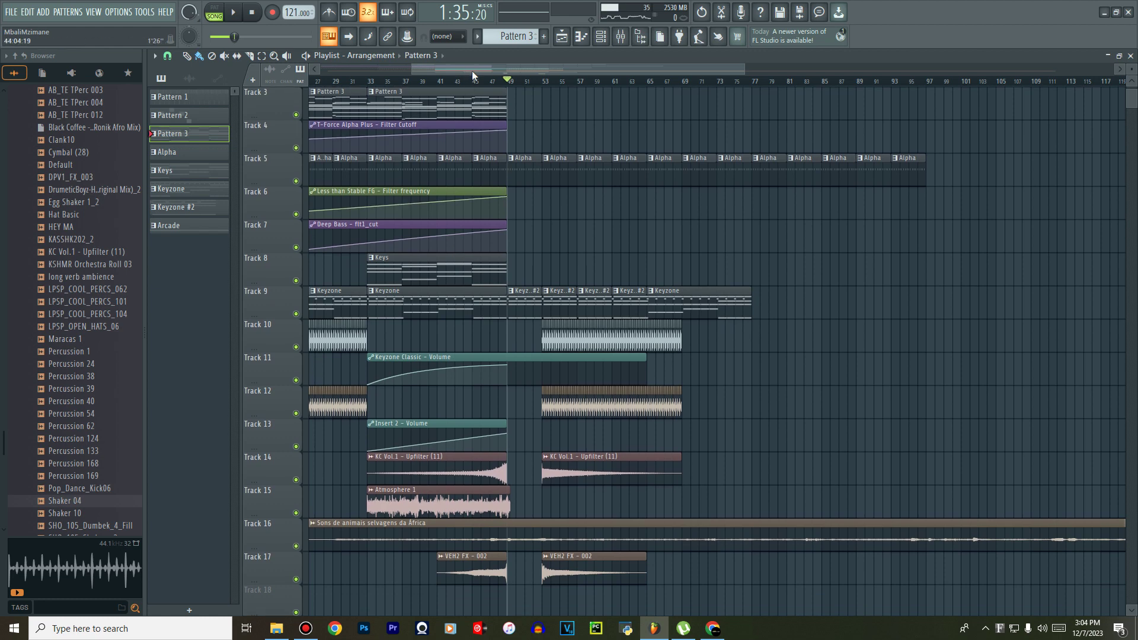
drag(472, 69, 403, 67)
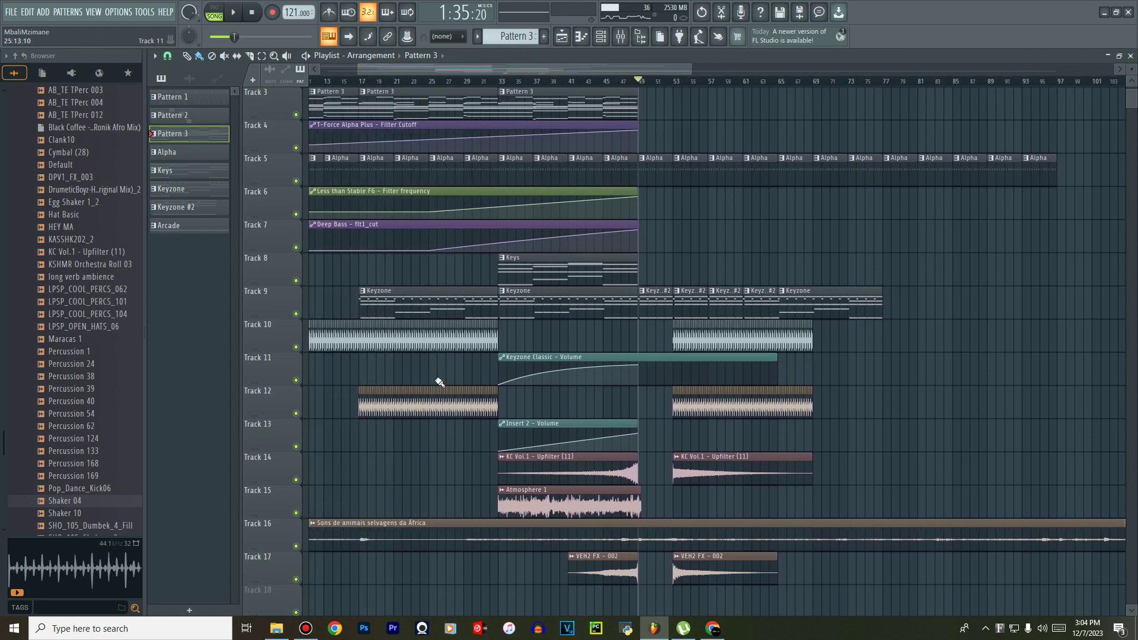
scroll(439, 382, up, 2)
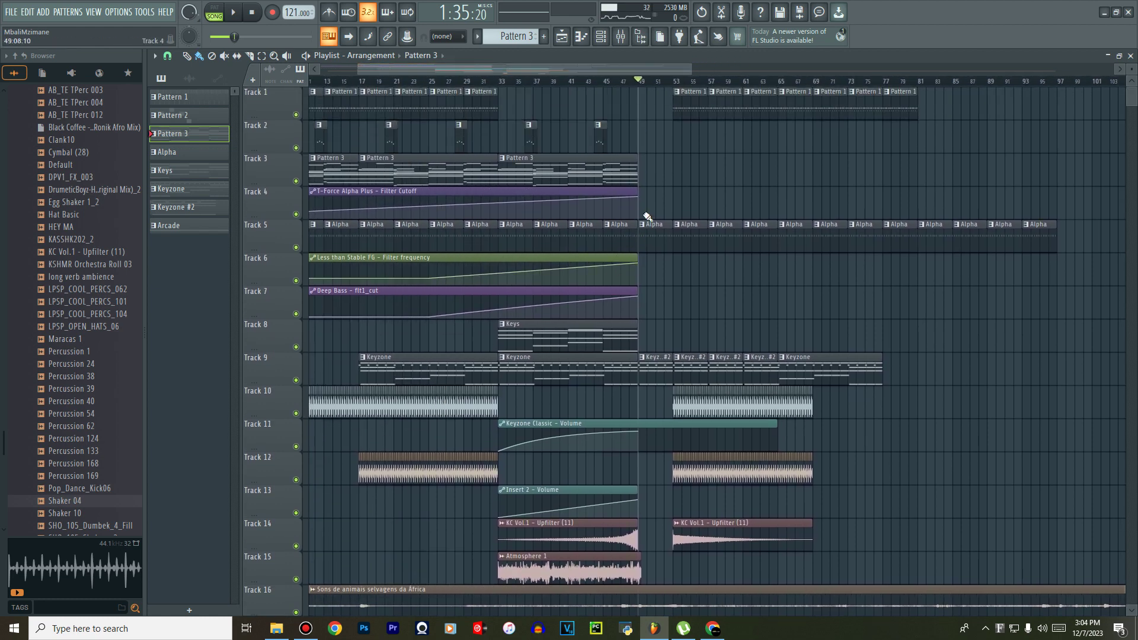
drag(637, 190, 835, 200)
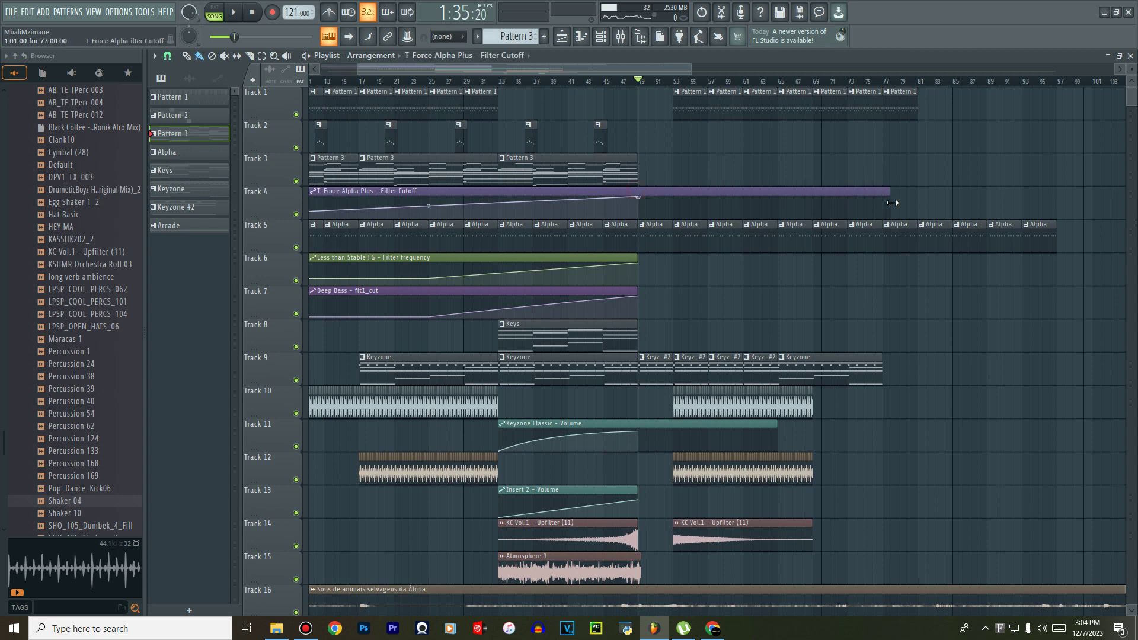
Add a point at bar 53 to the T-Force Alpha Plus filter cutoff automation and set it to 58%.
key(space)
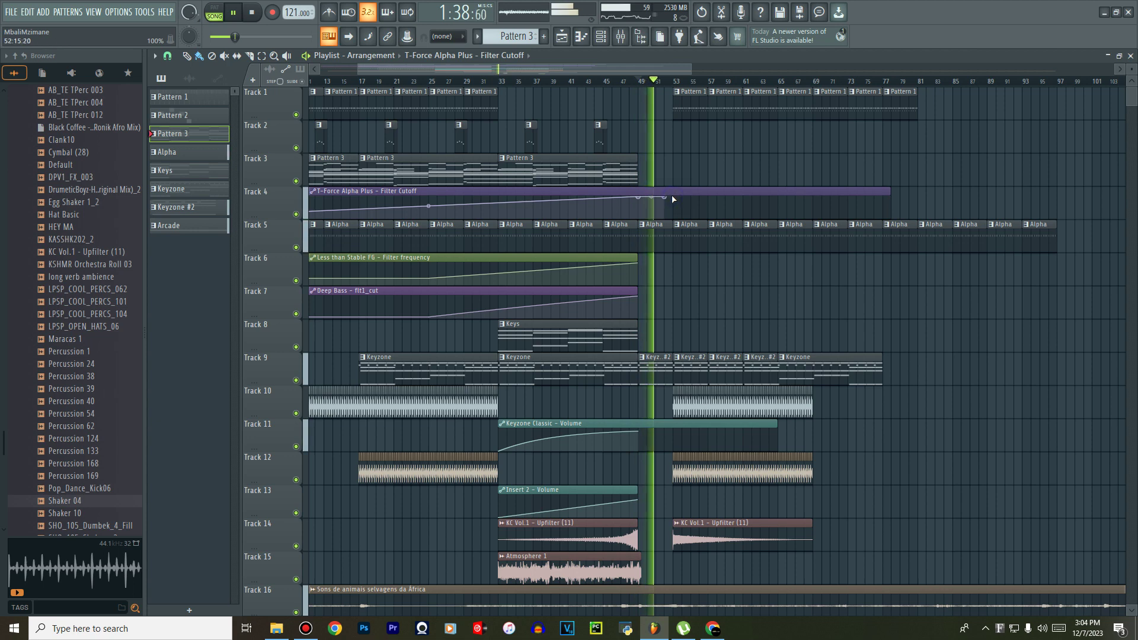
drag(664, 197, 676, 217)
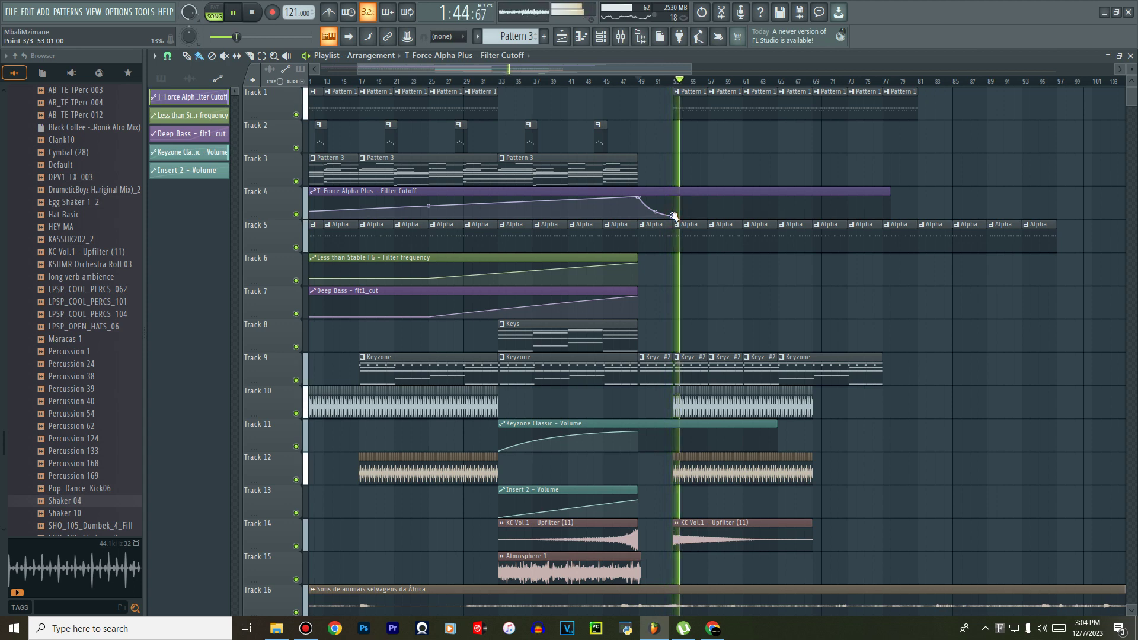
drag(675, 216, 676, 207)
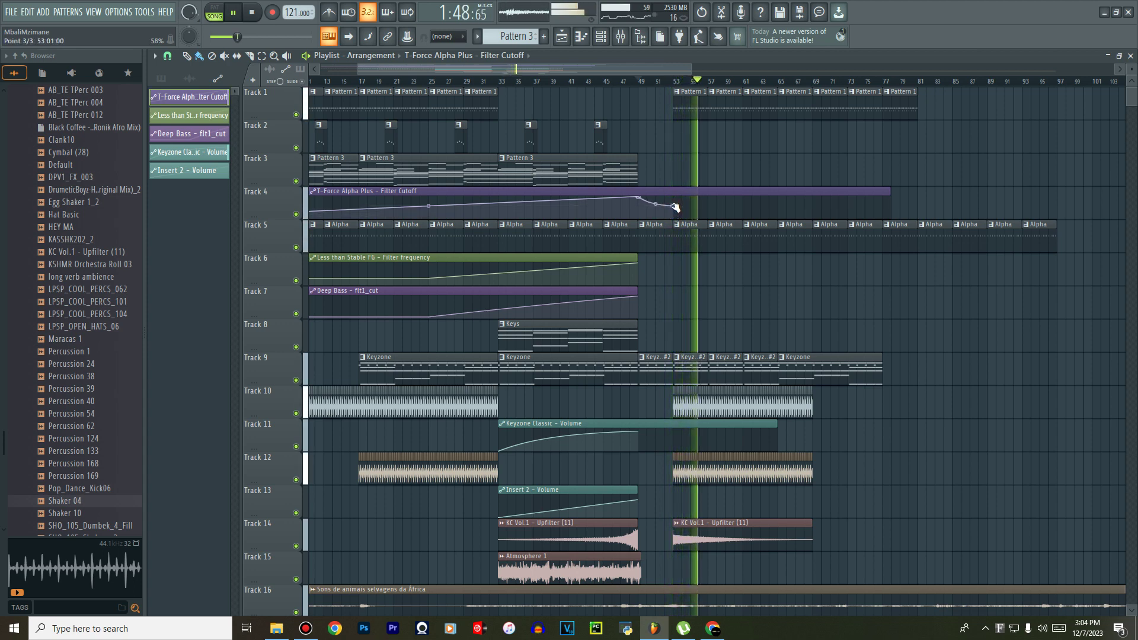
Show the unsorted channels in the channel rack and set the T-Force Alpha Plus channel volume to about 95%.
click(602, 37)
click(231, 57)
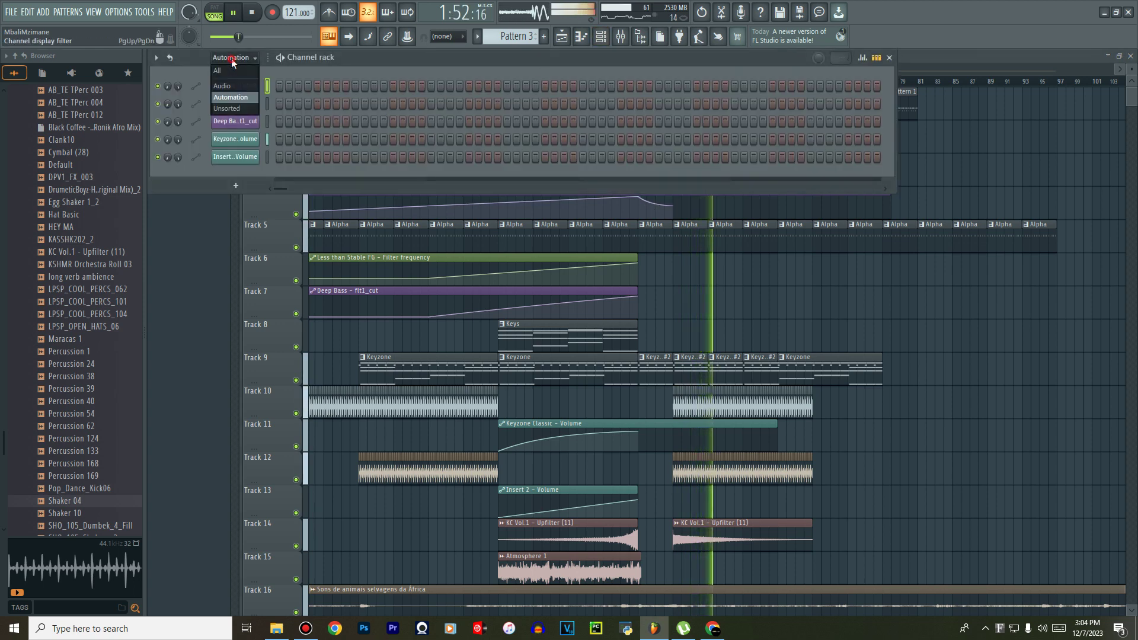
click(228, 109)
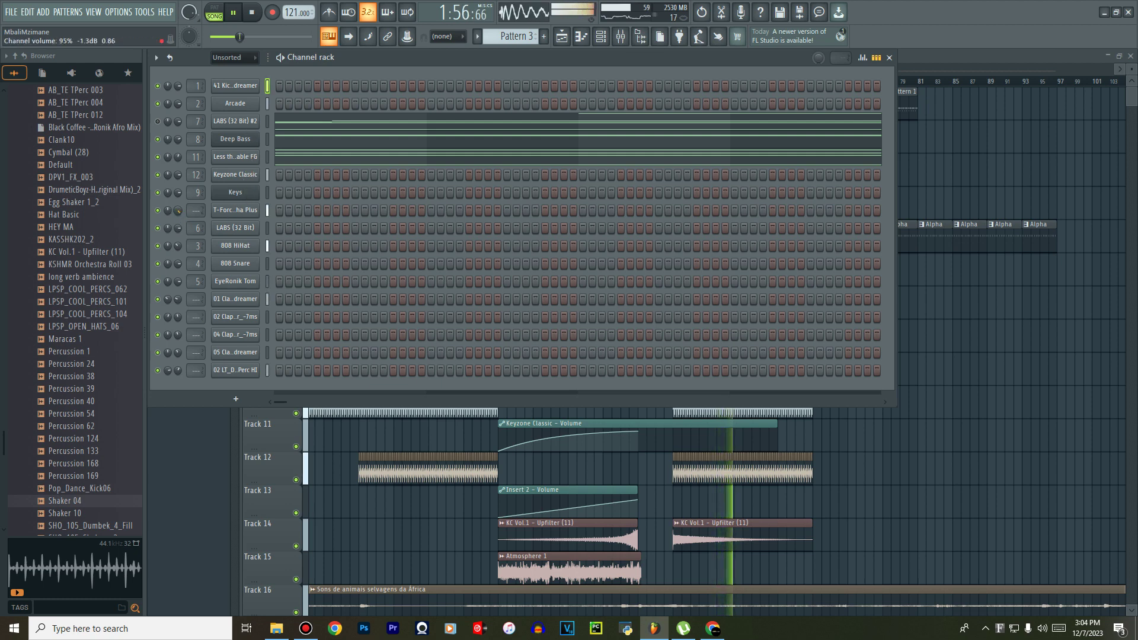
click(562, 37)
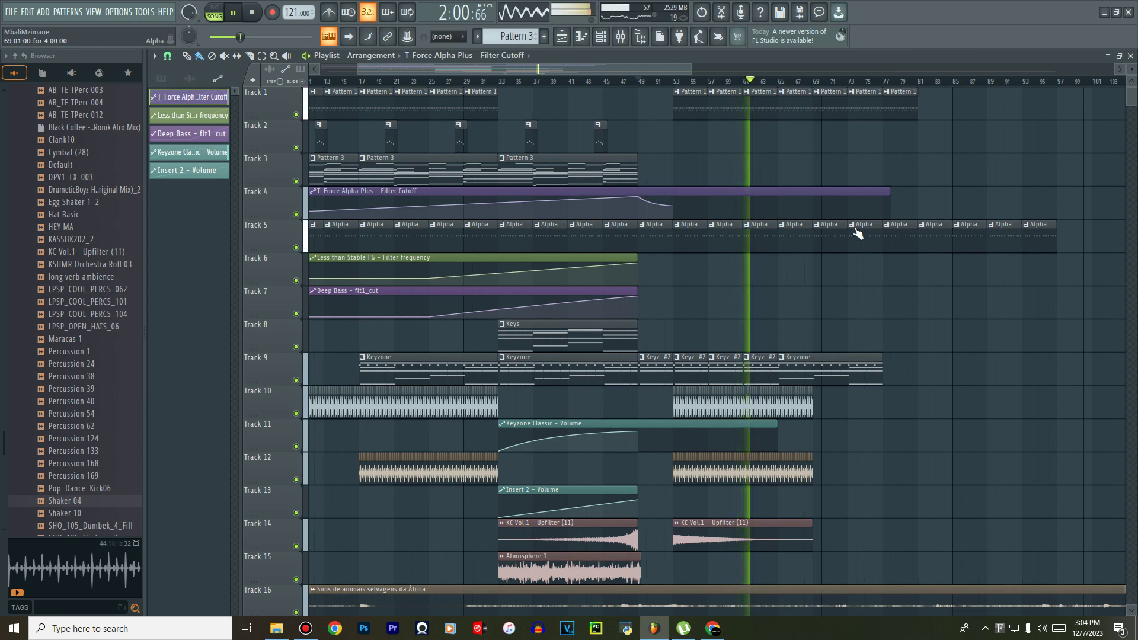
Line up the Shaker 04 clip with bar 65 on Track 22 and repeat it up to about bar 103.
scroll(869, 355, down, 7)
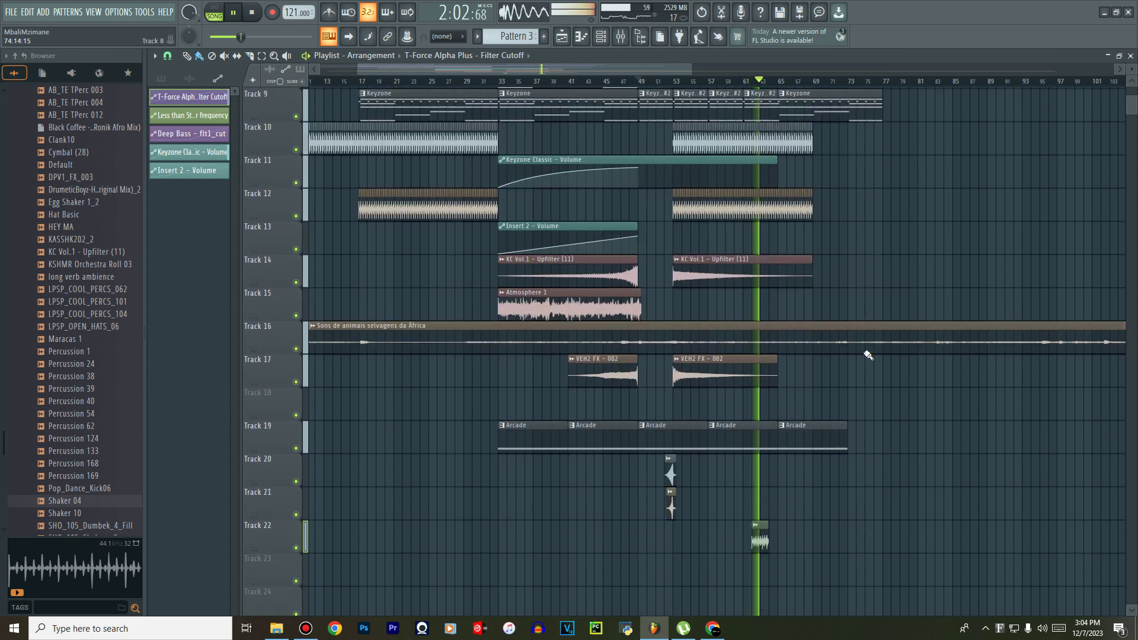
drag(759, 374, 1110, 376)
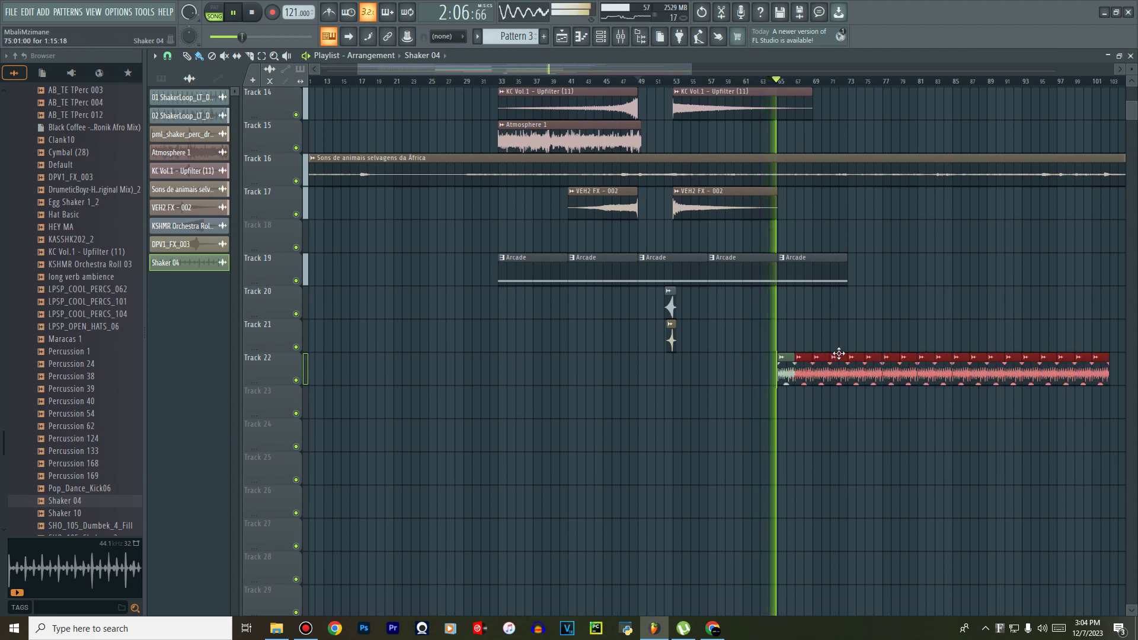
Move the last Keyzone clip on Track 9 to bar 69 and fill the gap with a Keyzone #2 clip at bar 65.
scroll(839, 354, up, 3)
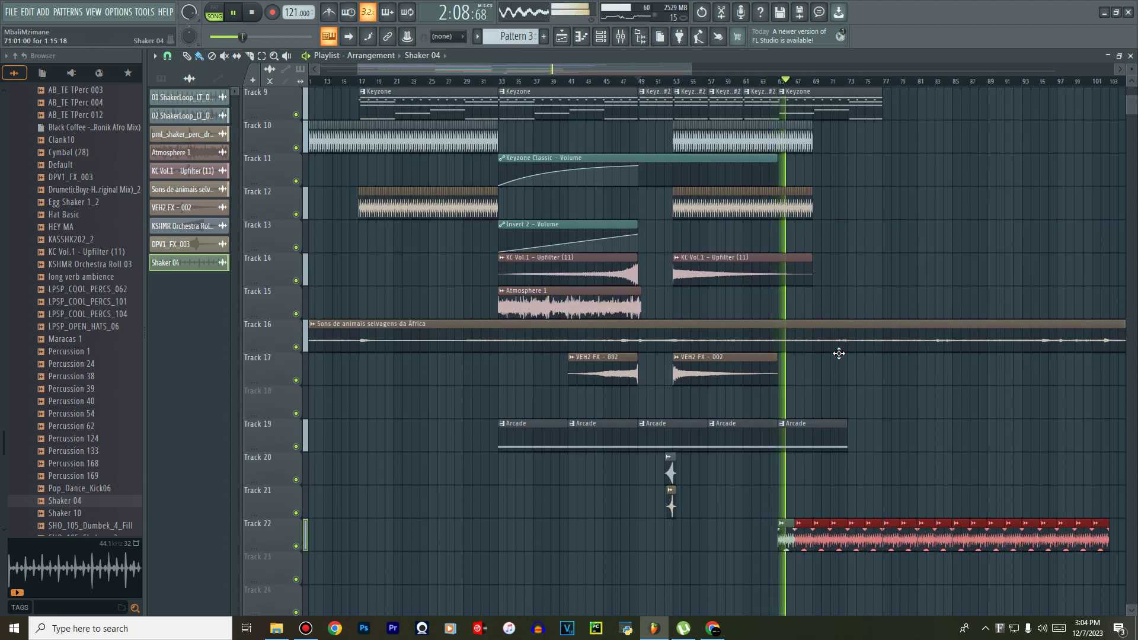
scroll(839, 354, up, 2)
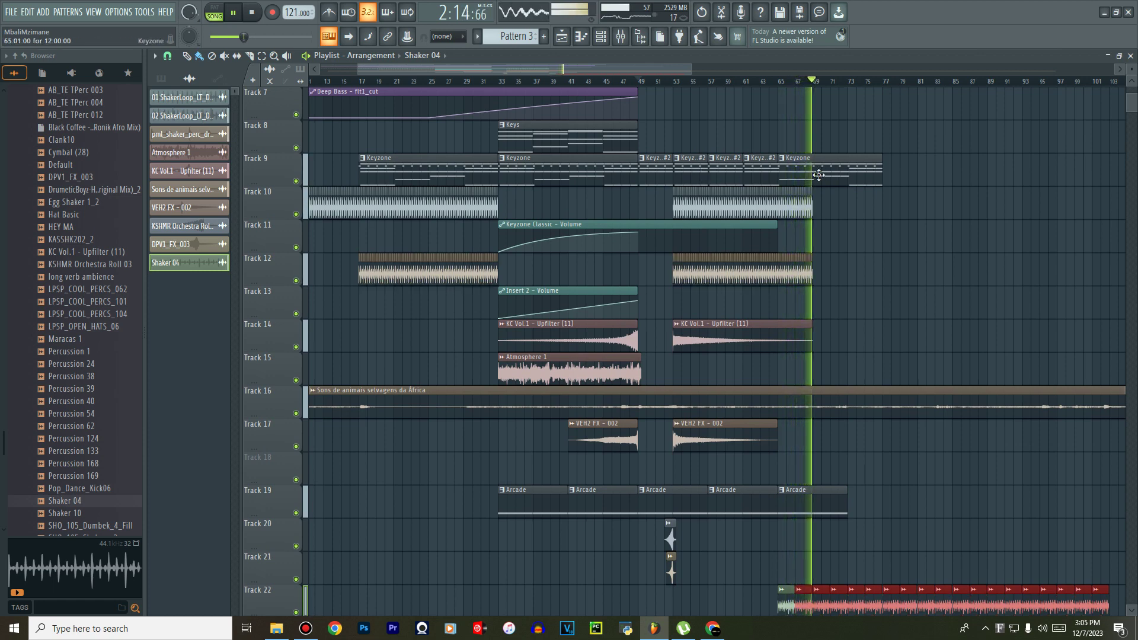
key(space)
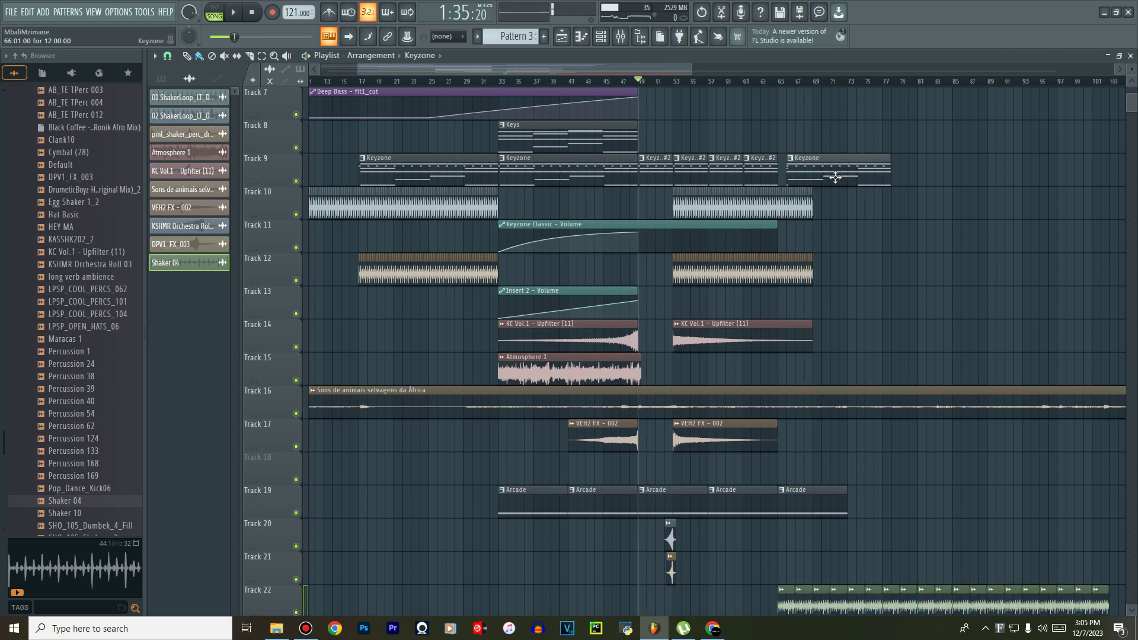
click(855, 185)
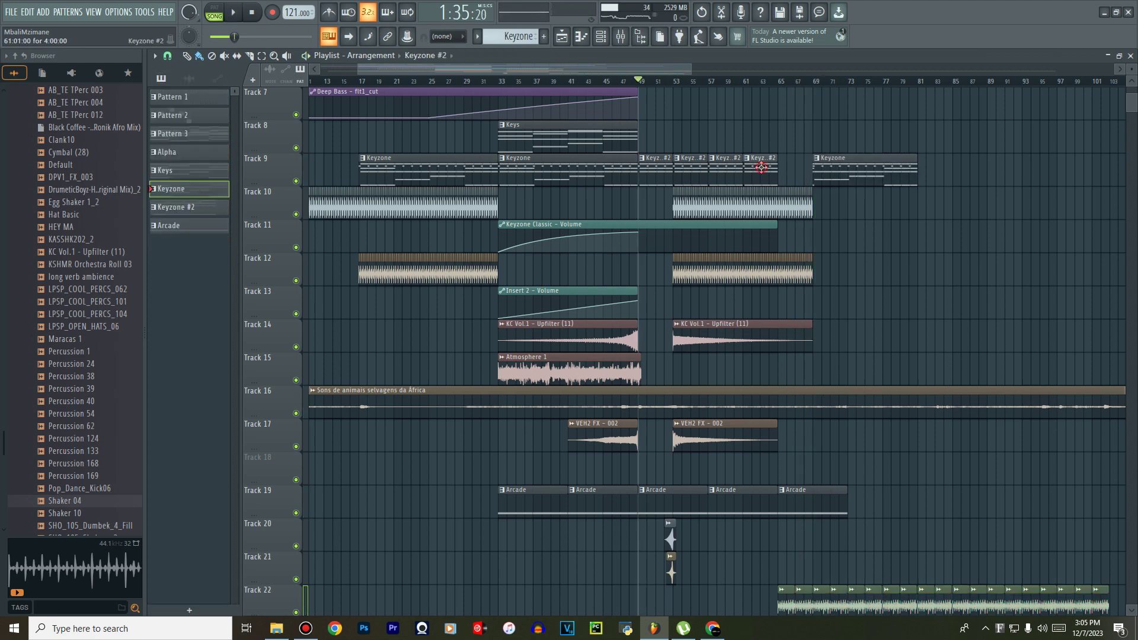
key(space)
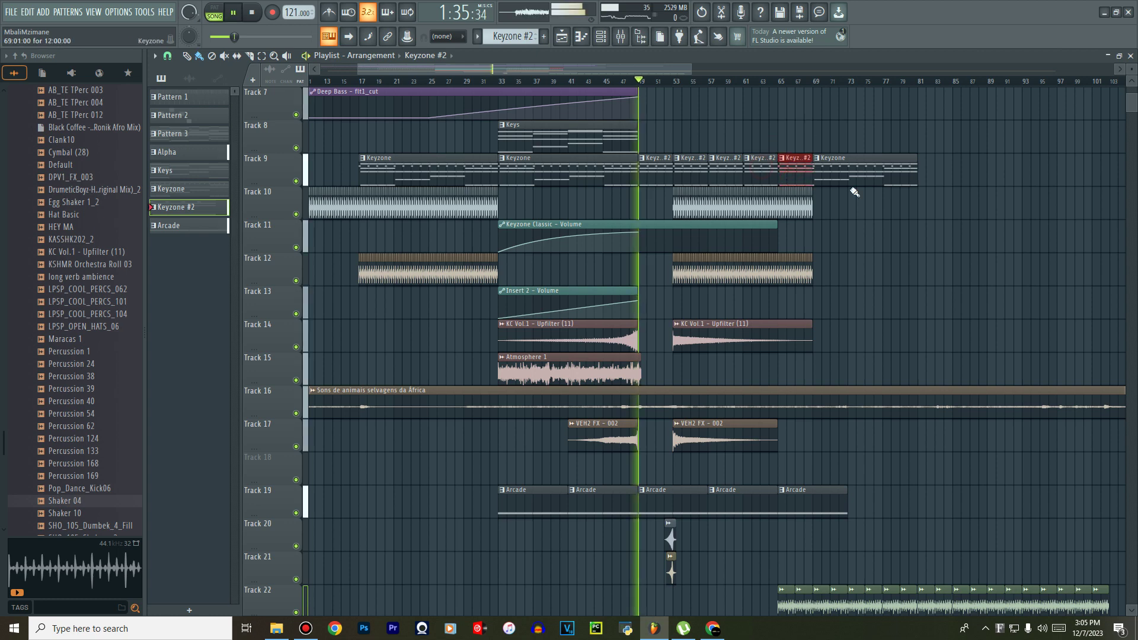
Delete the first two Shaker 04 clips on Track 22 so the shaker starts at bar 69.
scroll(831, 320, down, 3)
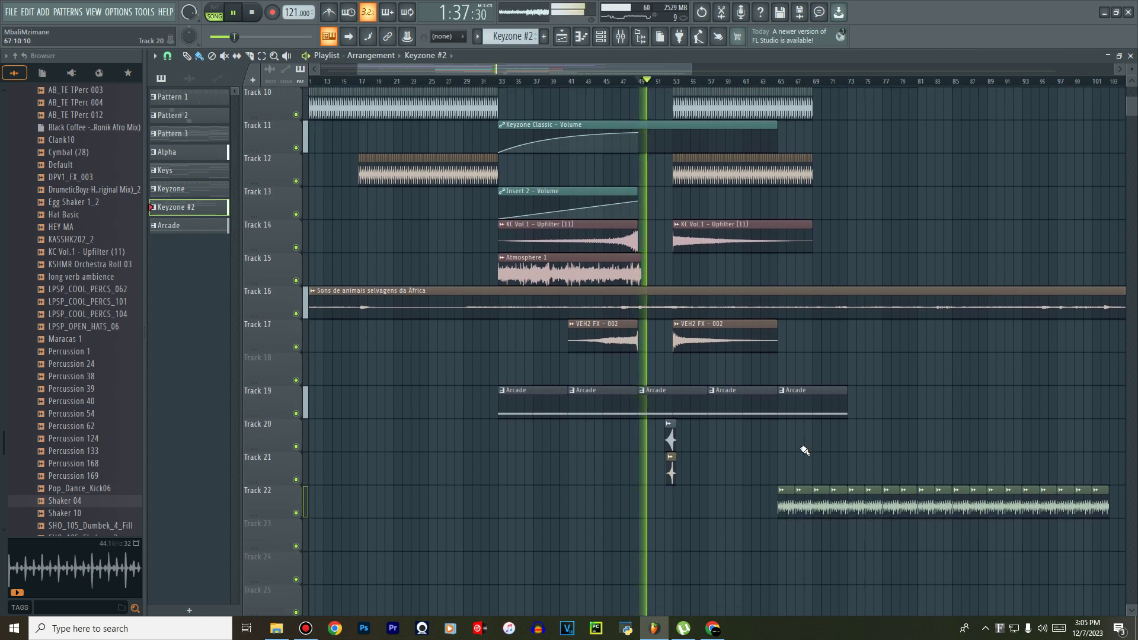
right_click(803, 504)
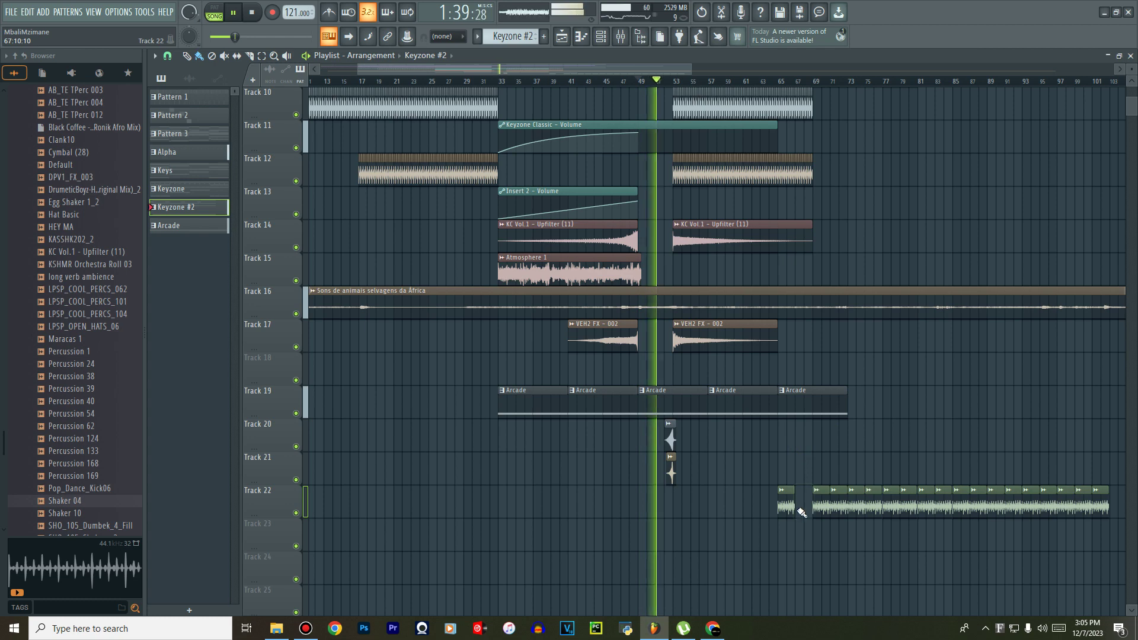
right_click(786, 505)
scroll(734, 484, up, 3)
scroll(736, 484, up, 4)
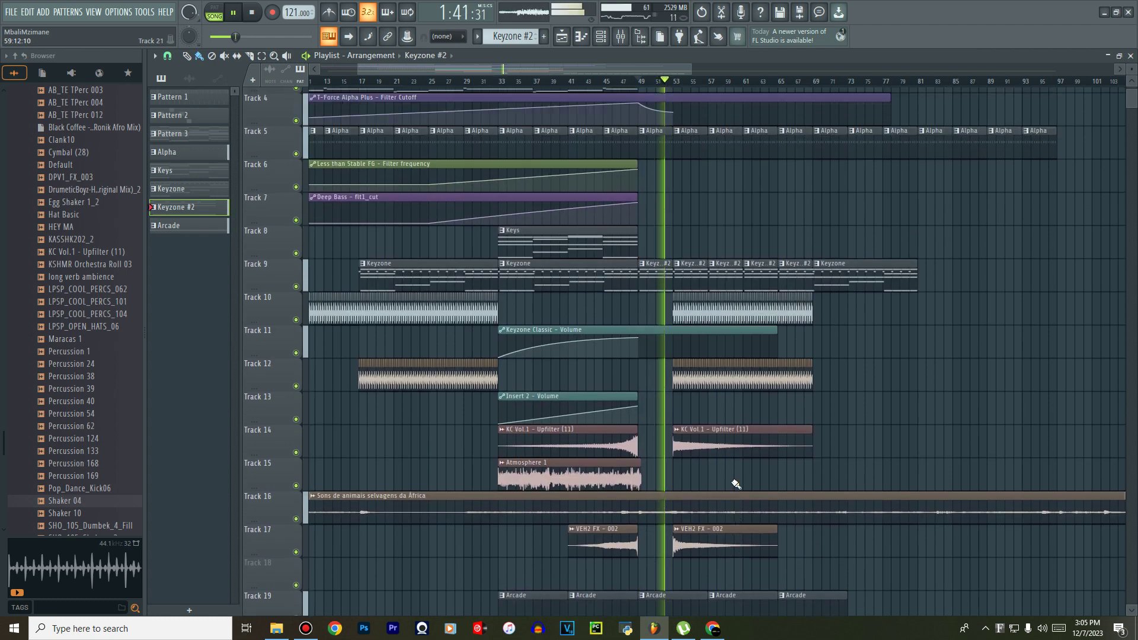
Slice the Arcade clip on Track 19 at bar 53 and make the part starting at bar 49 a unique pattern.
scroll(736, 485, down, 5)
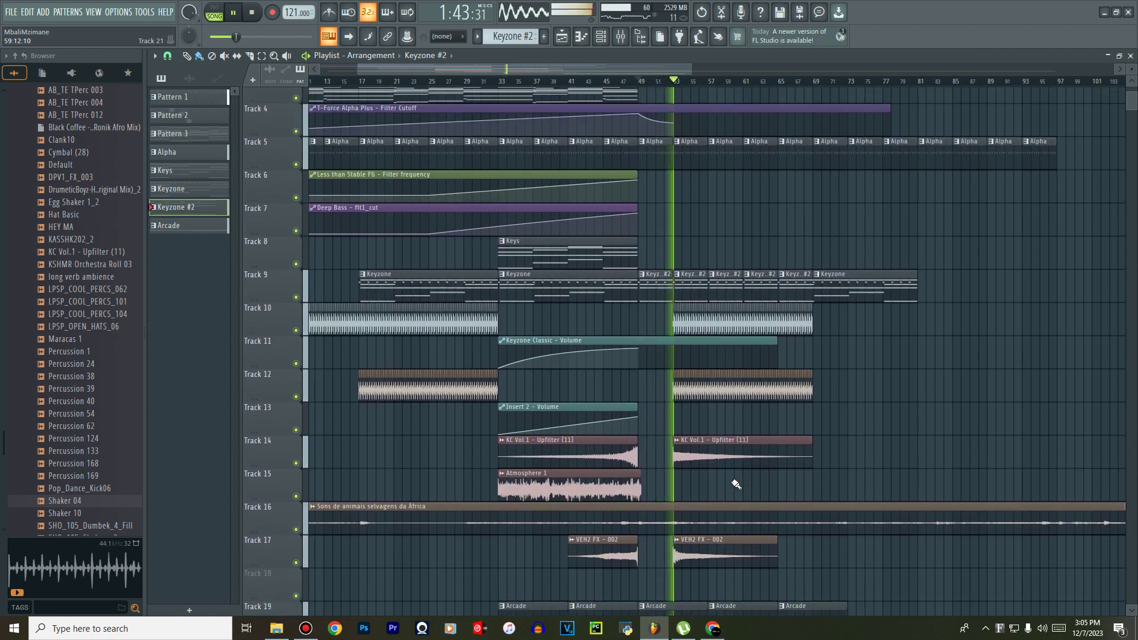
scroll(403, 83, up, 6)
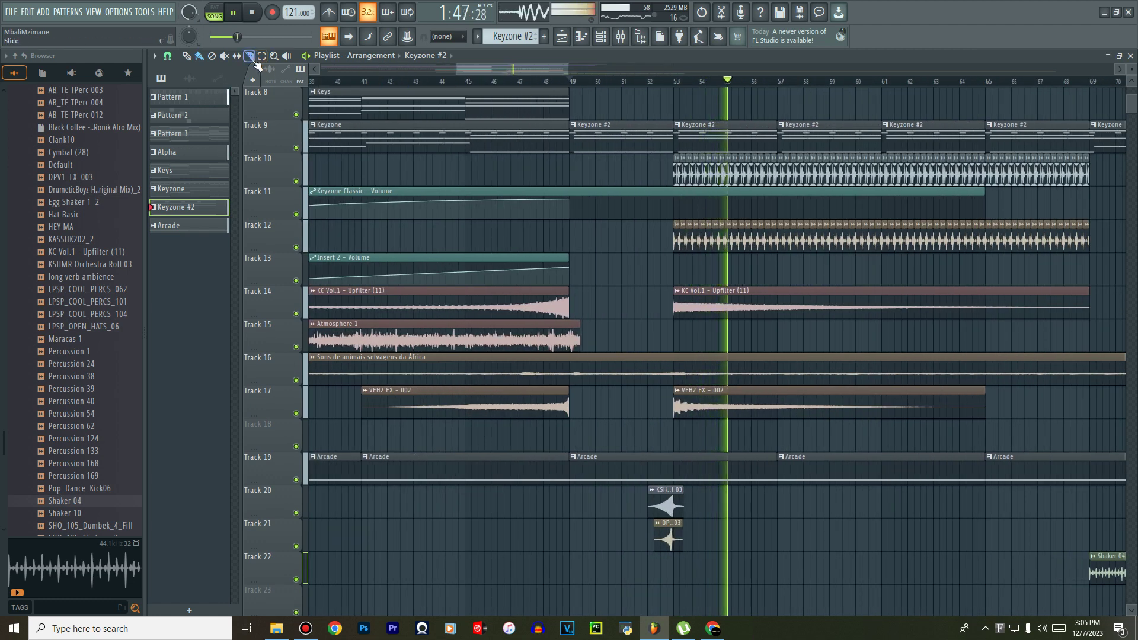
key(space)
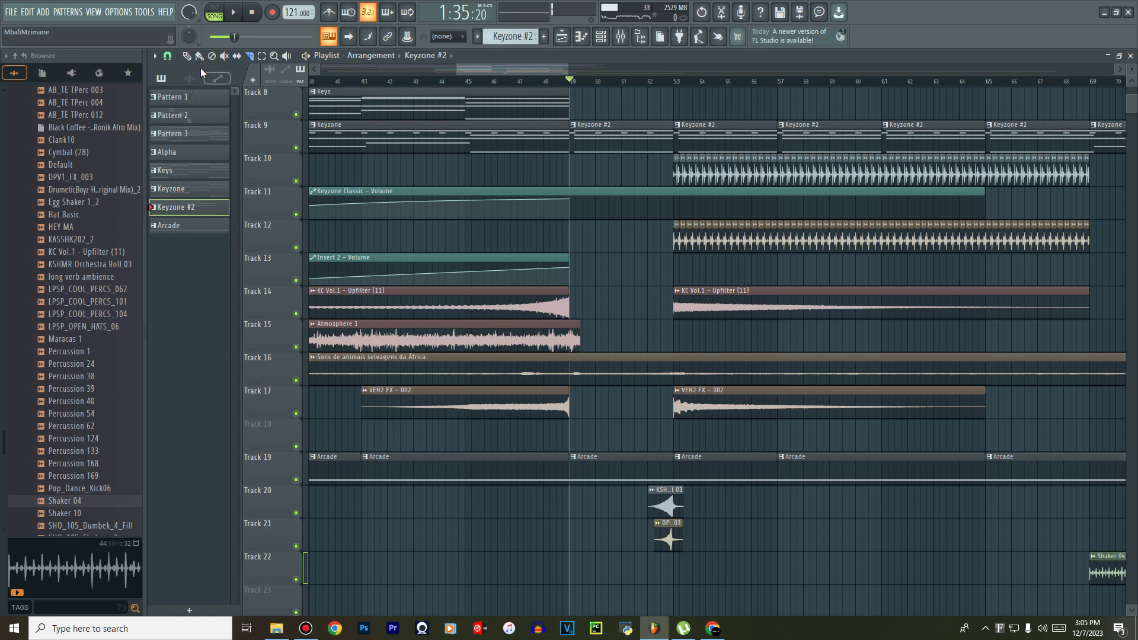
right_click(578, 465)
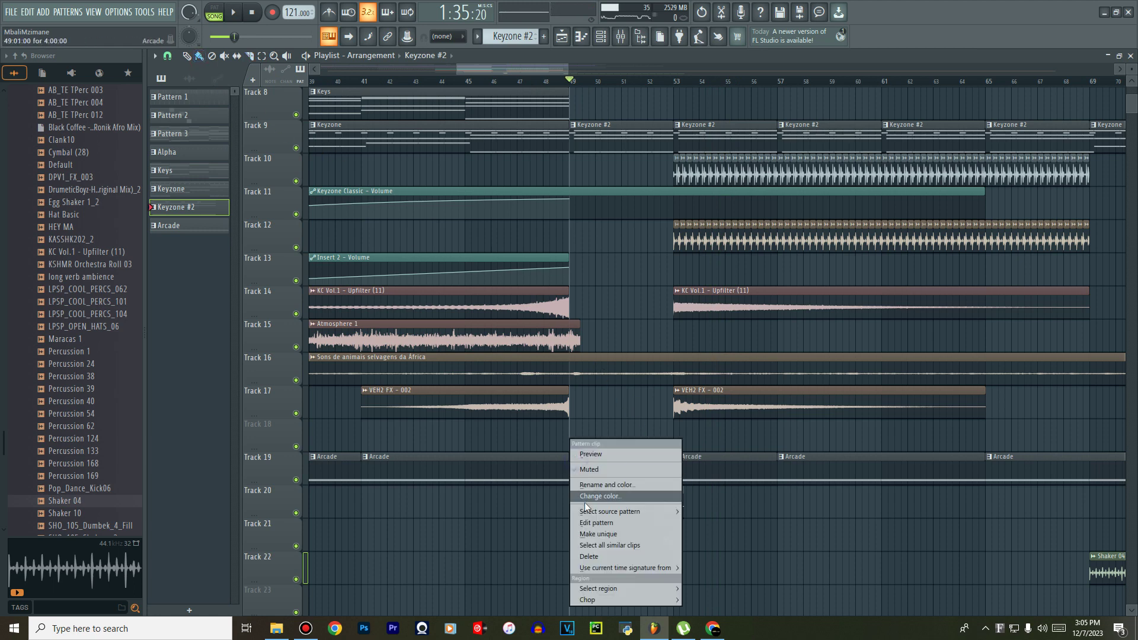
click(589, 534)
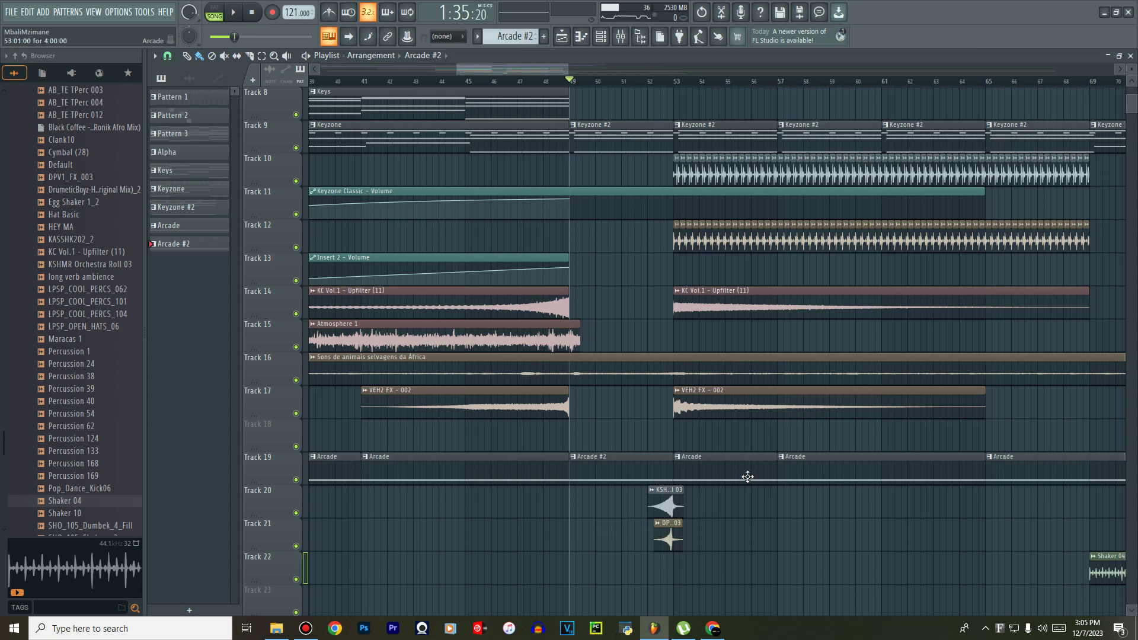
Replace the Arcade clips between bars 53 and 69 on Track 19 with four-bar Arcade #2 clips, moving the last Arcade clip to bar 69.
right_click(748, 478)
right_click(903, 469)
scroll(807, 92, down, 4)
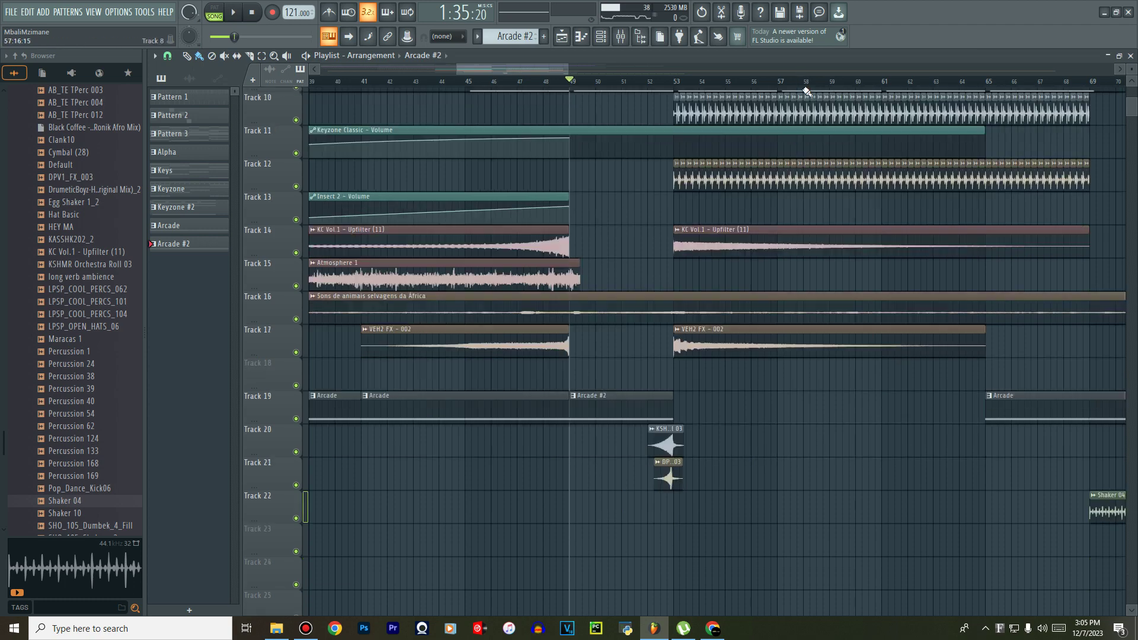
scroll(819, 86, down, 5)
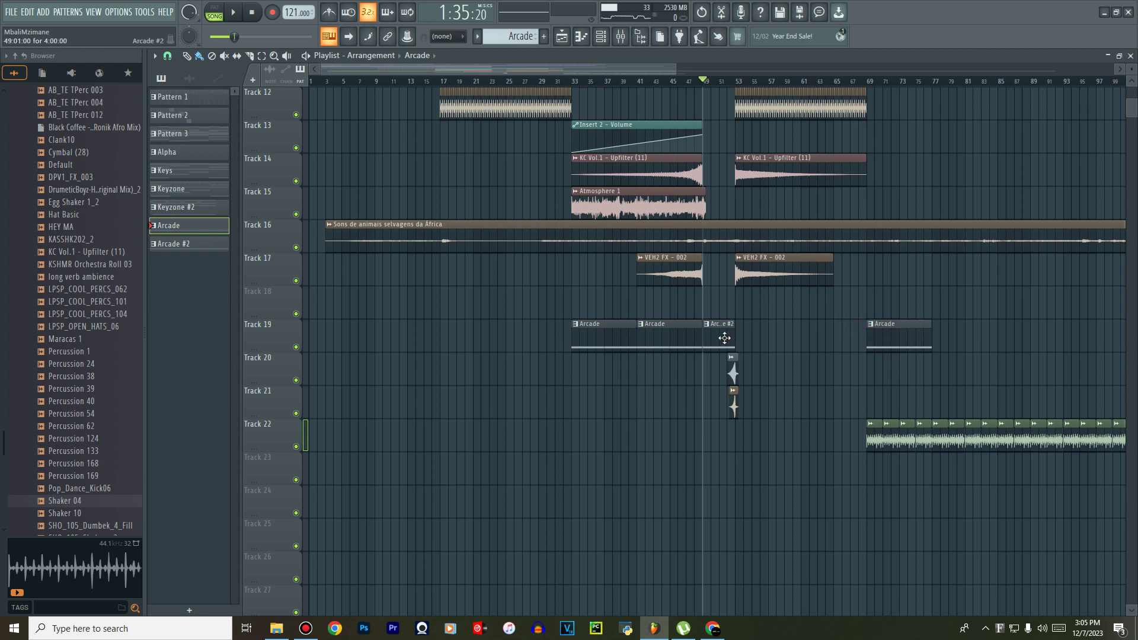
key(space)
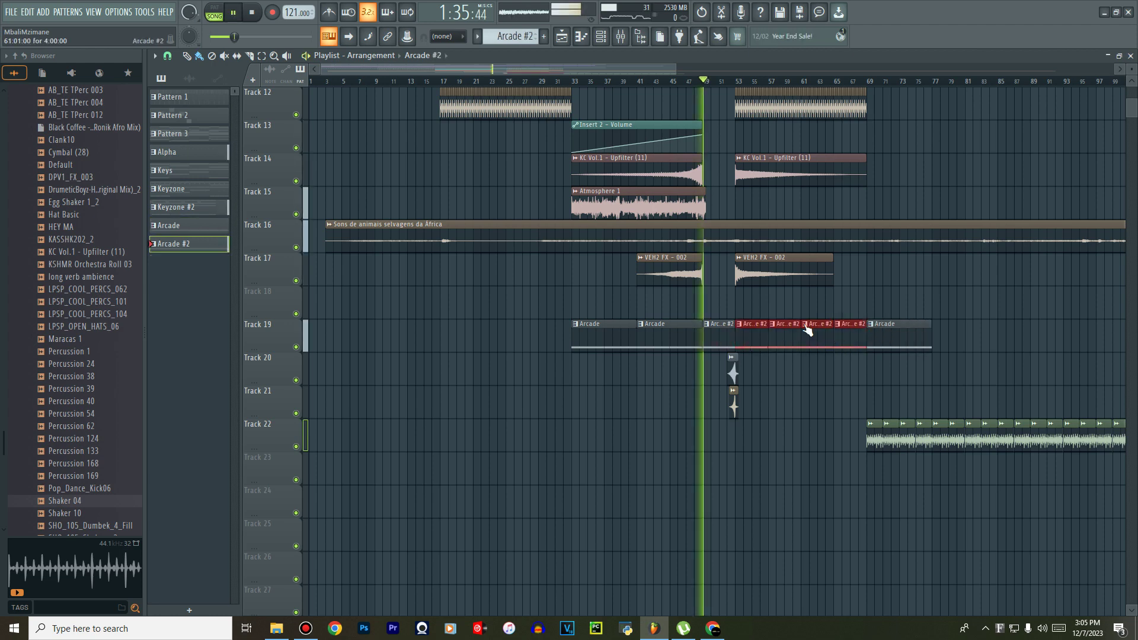
Mute the shaker loops on Tracks 10 and 12 while the song plays.
scroll(808, 329, up, 7)
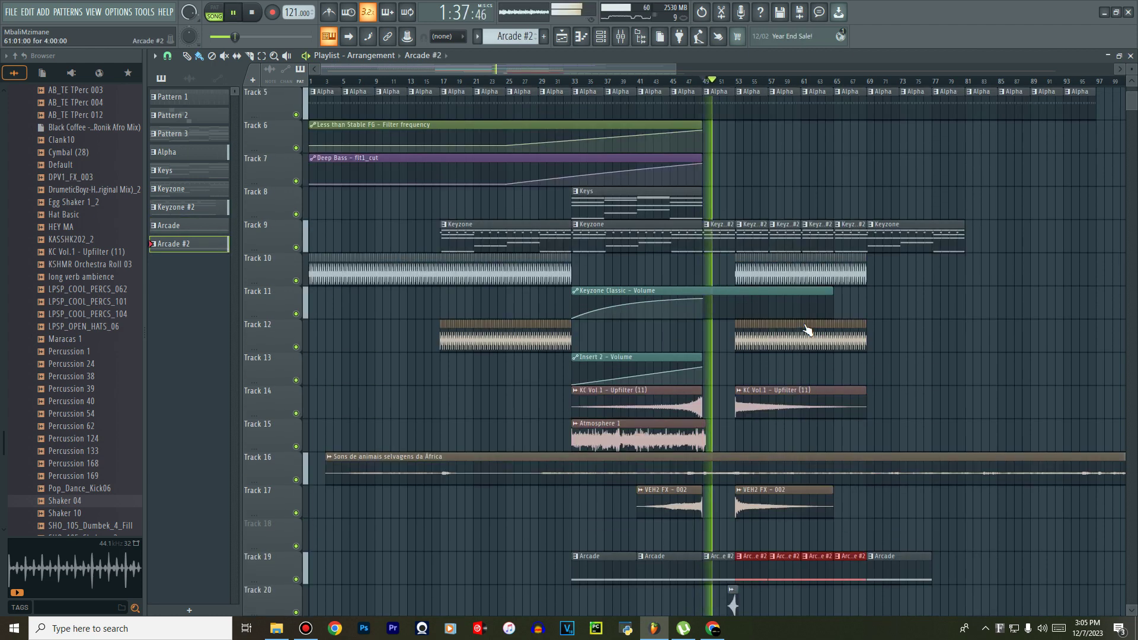
scroll(808, 329, up, 4)
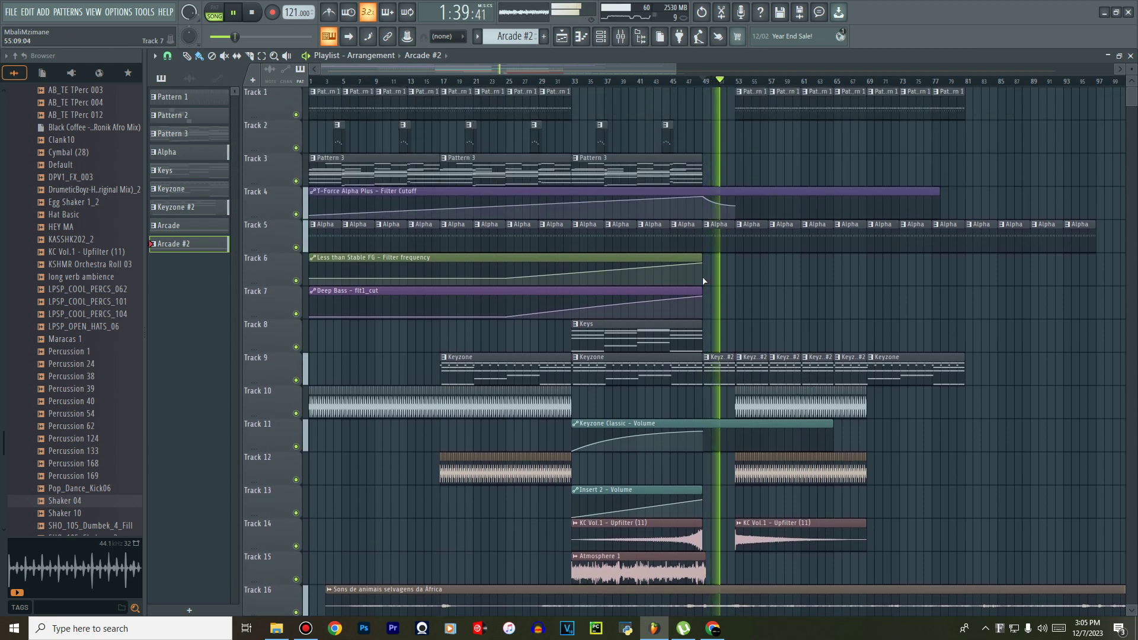
scroll(704, 281, down, 4)
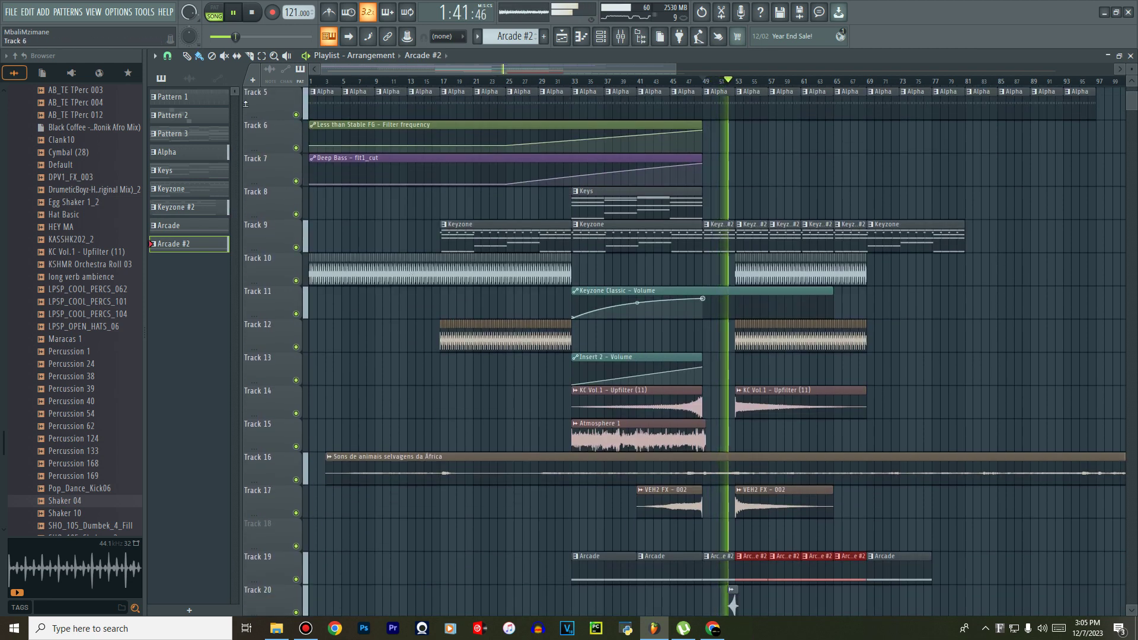
click(296, 280)
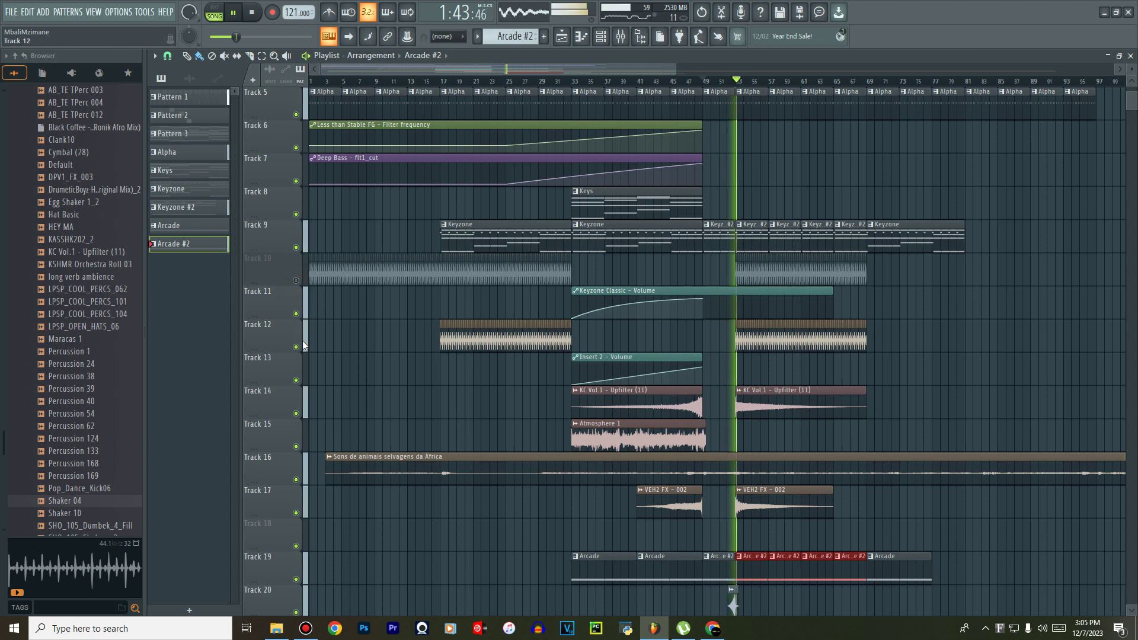
click(296, 314)
click(296, 314)
click(296, 347)
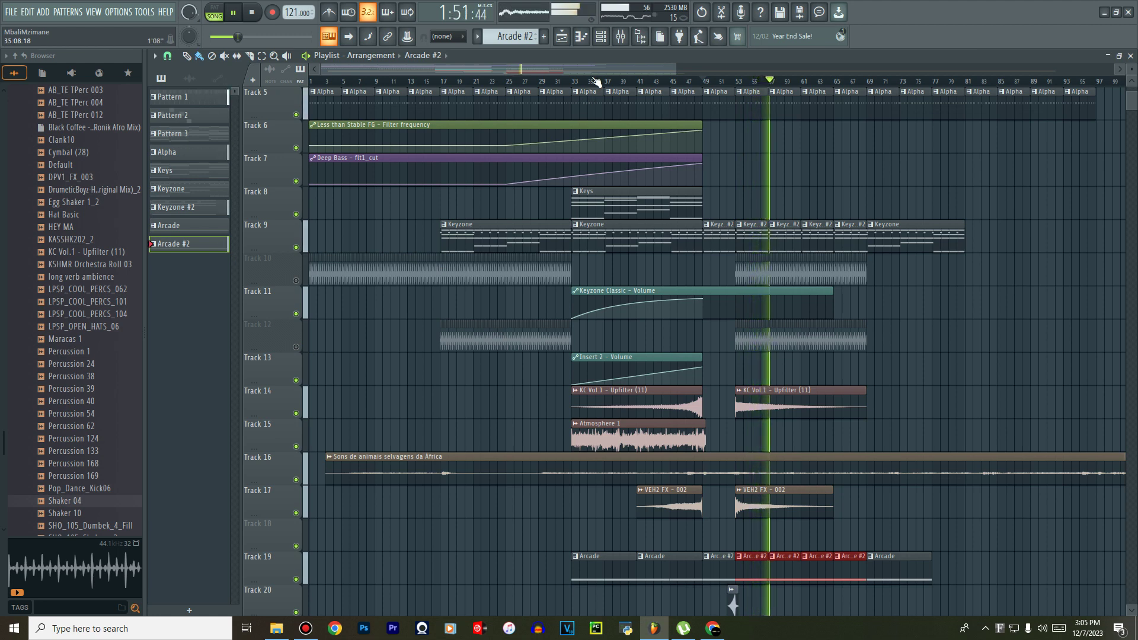
Select the shaker loop clips starting at bar 53 on Tracks 10 and 12 and move them to about bar 62.
scroll(842, 196, down, 6)
scroll(851, 216, up, 5)
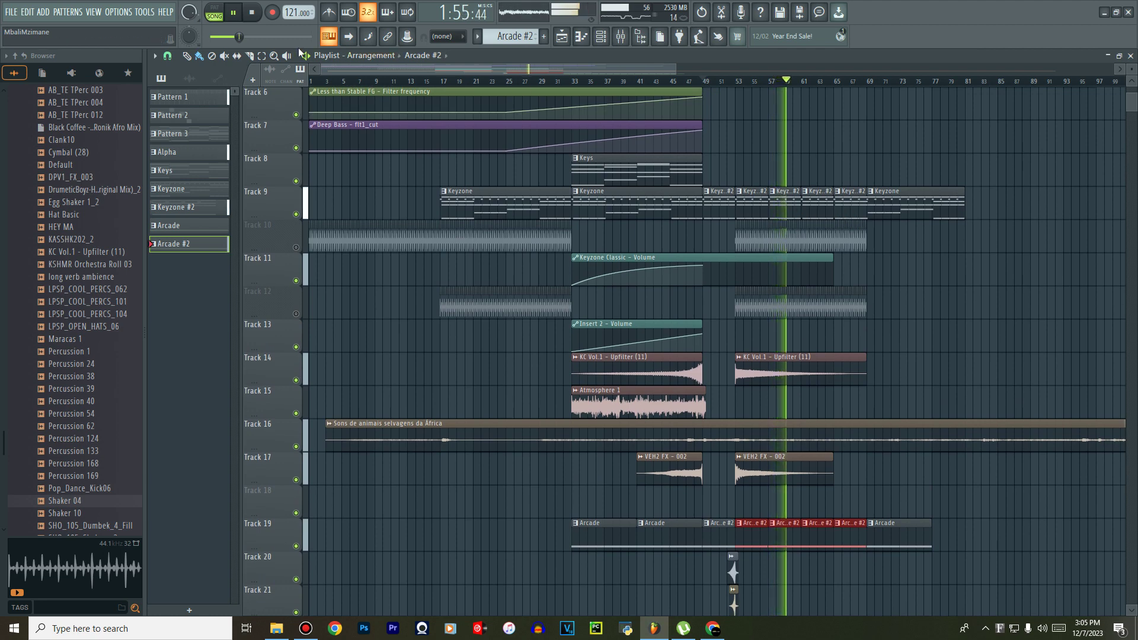
click(263, 57)
drag(879, 221, 705, 255)
mouse_move(926, 286)
mouse_down()
mouse_move(894, 317)
mouse_move(735, 318)
mouse_up()
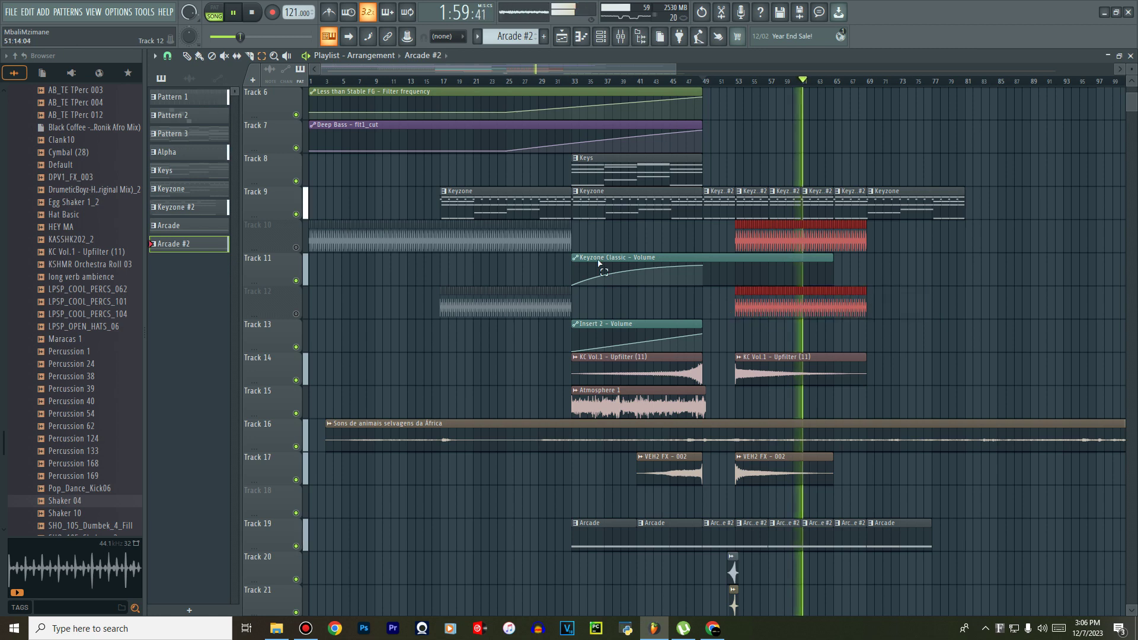
click(187, 57)
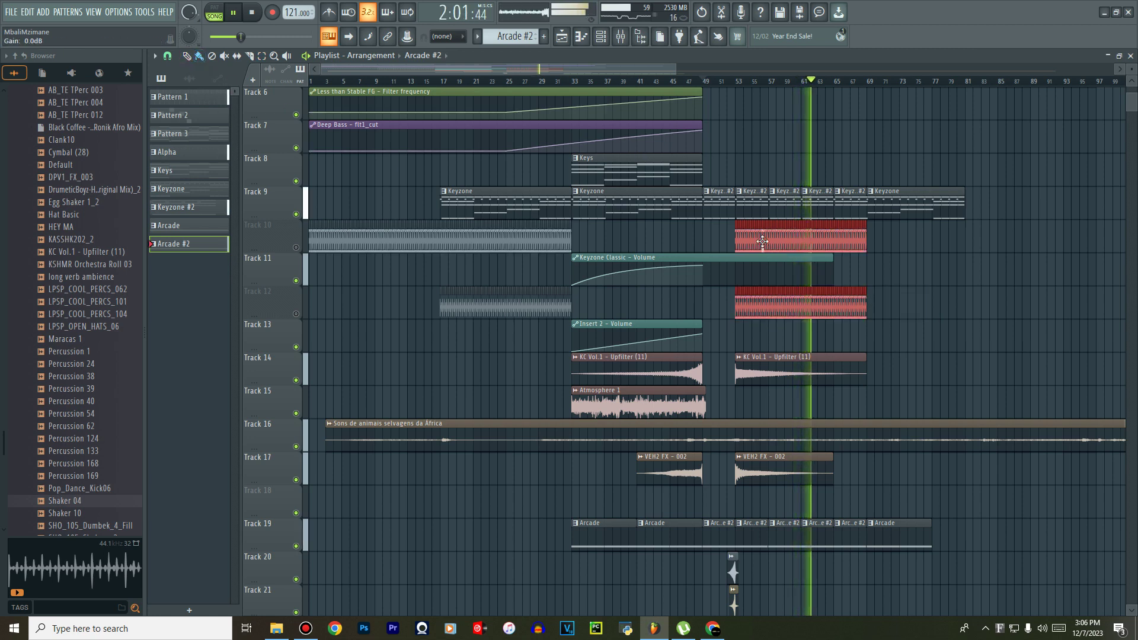
drag(763, 241, 836, 254)
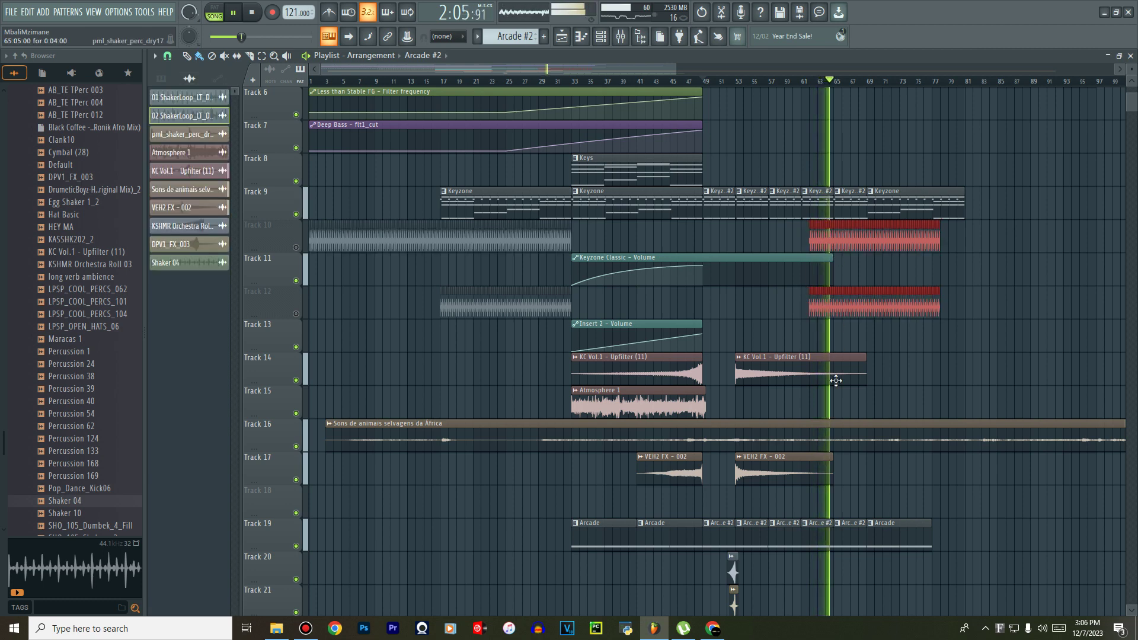
Shorten the D5 note in the Arcade #2 pattern to two bars and play the result from bar 49.
key(space)
double_click(711, 539)
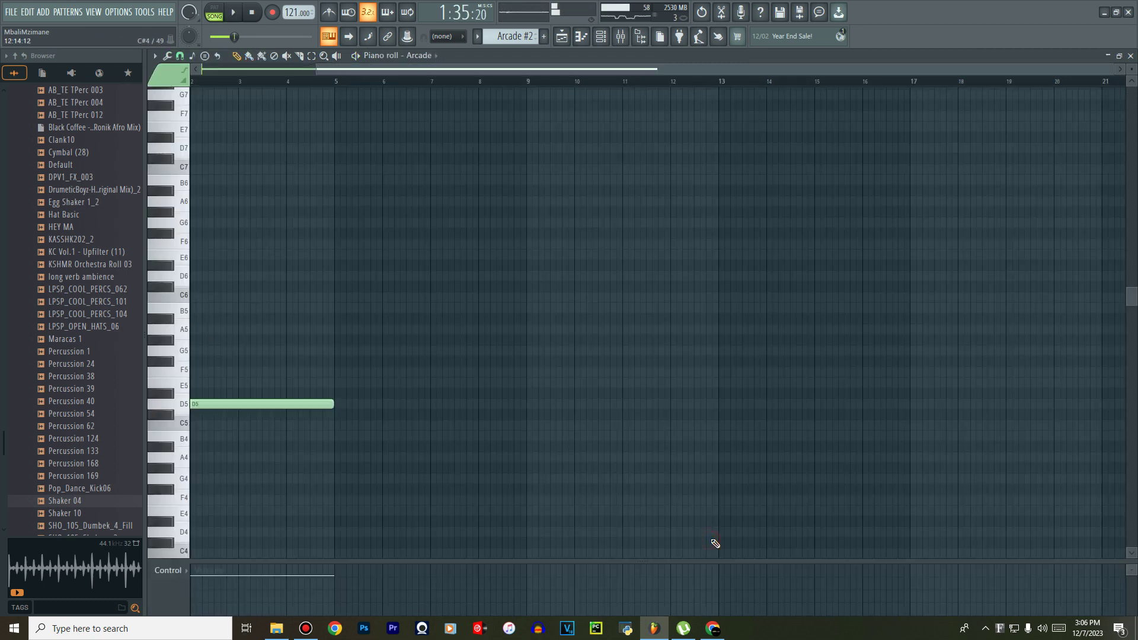
click(570, 38)
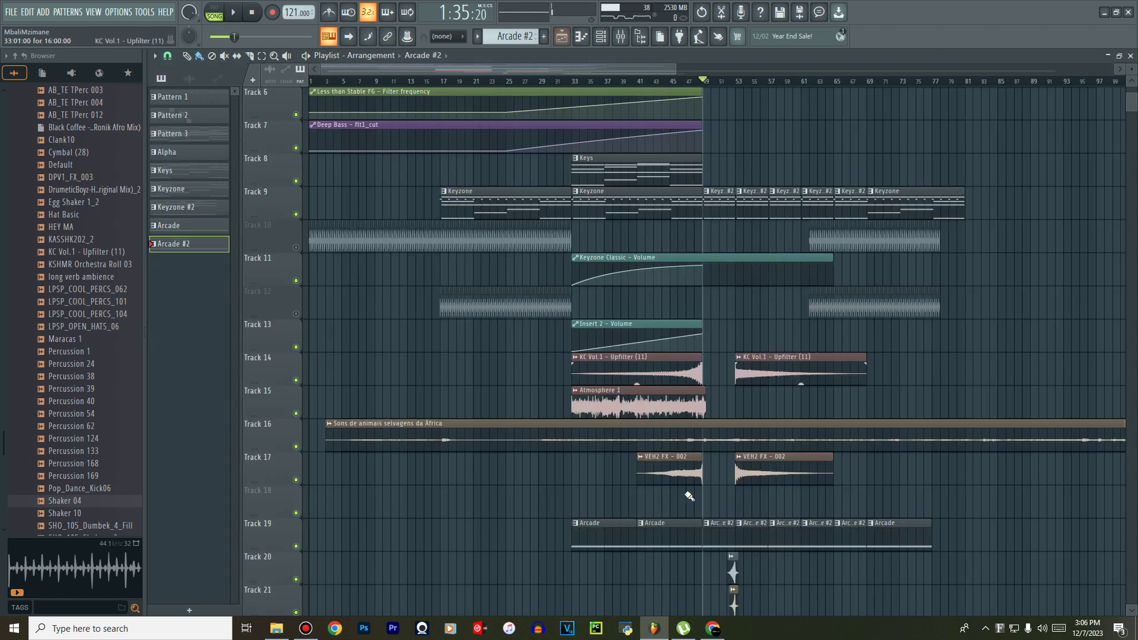
double_click(715, 544)
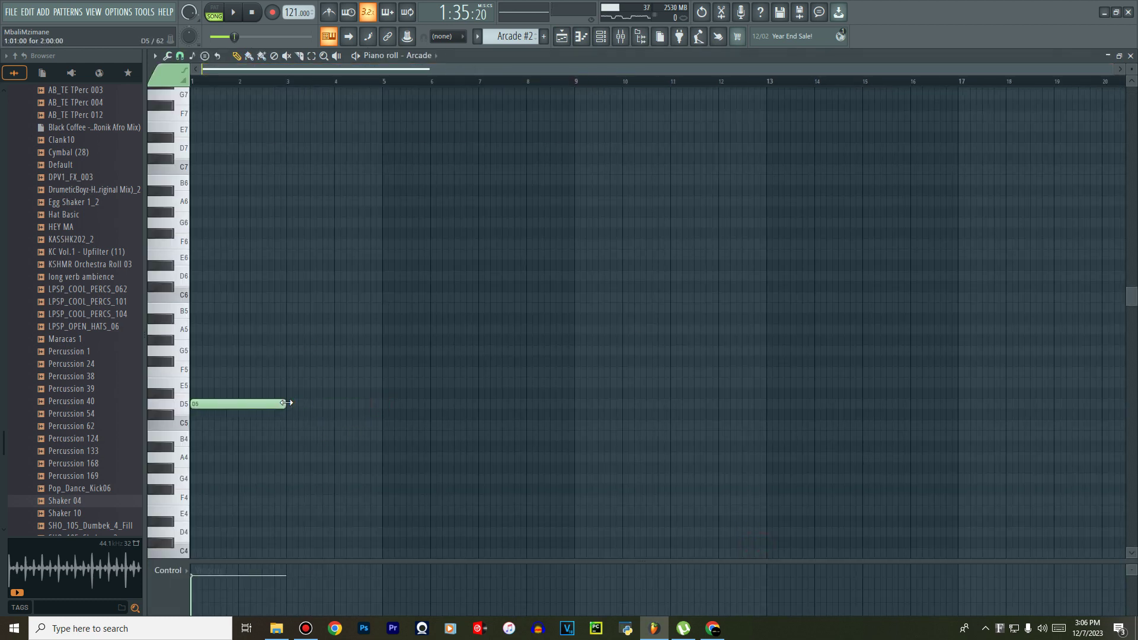
click(570, 39)
key(space)
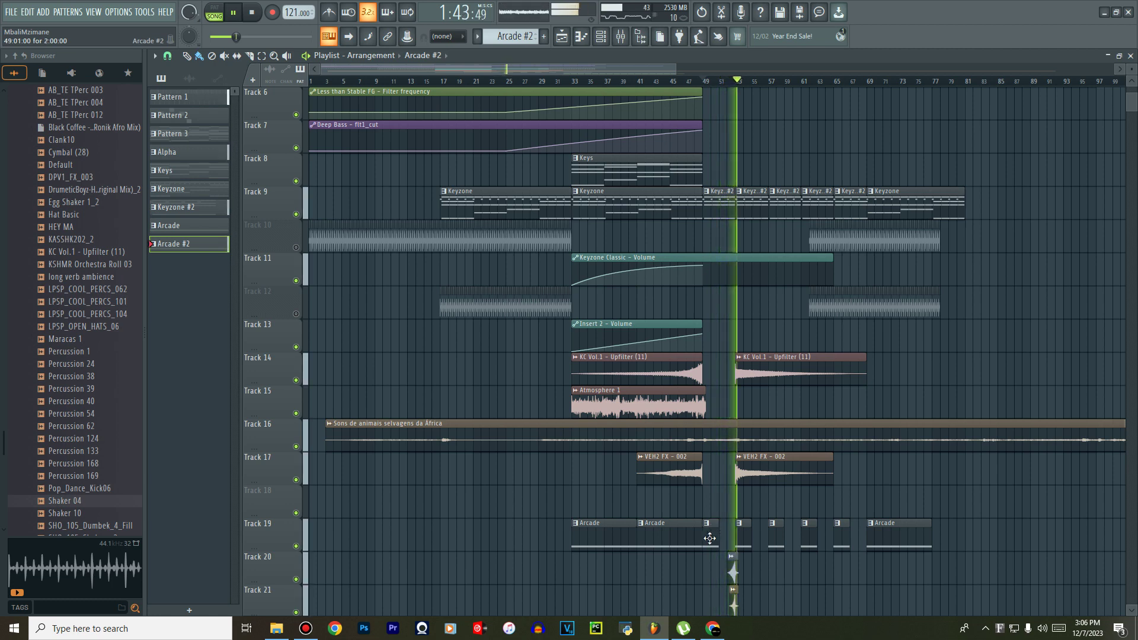
Replace the Arcade #2 clip at bar 49 on Track 19 with a four-bar Arcade clip.
right_click(710, 537)
click(841, 543)
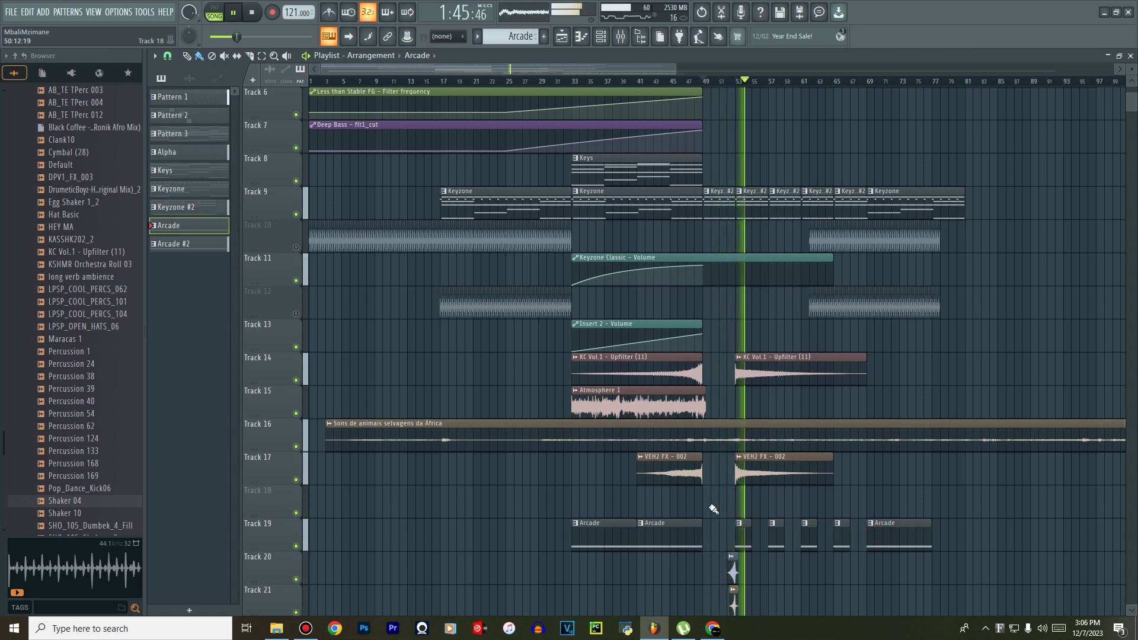
click(708, 503)
drag(769, 512, 716, 543)
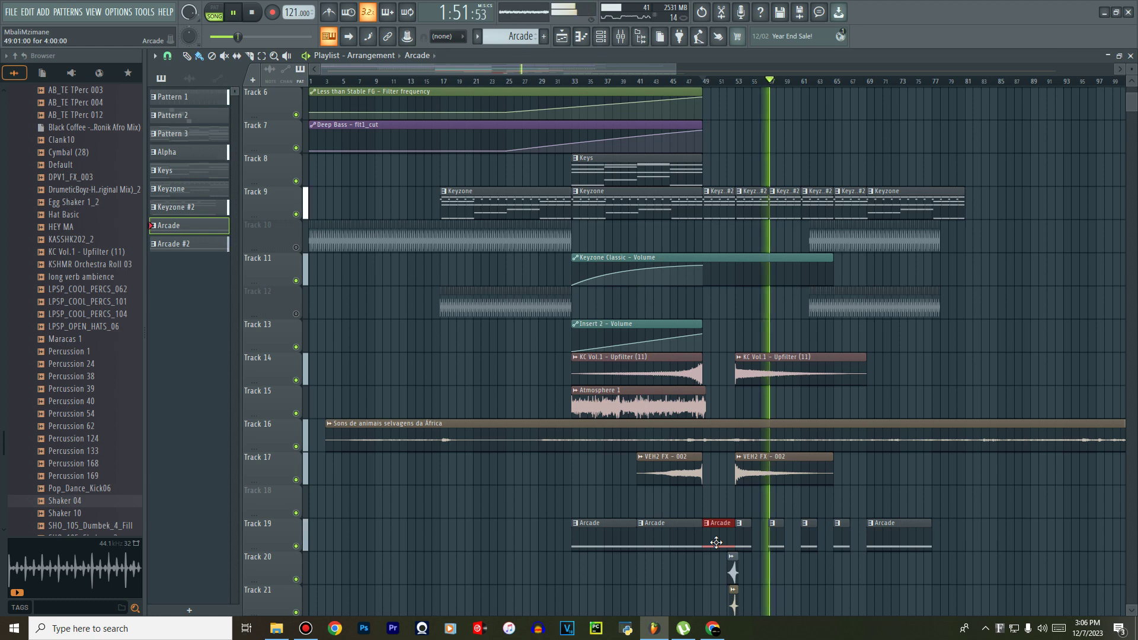
Select the moved shaker loop clips on Tracks 10 and 12 and align their start to bar 61.
scroll(716, 542, up, 5)
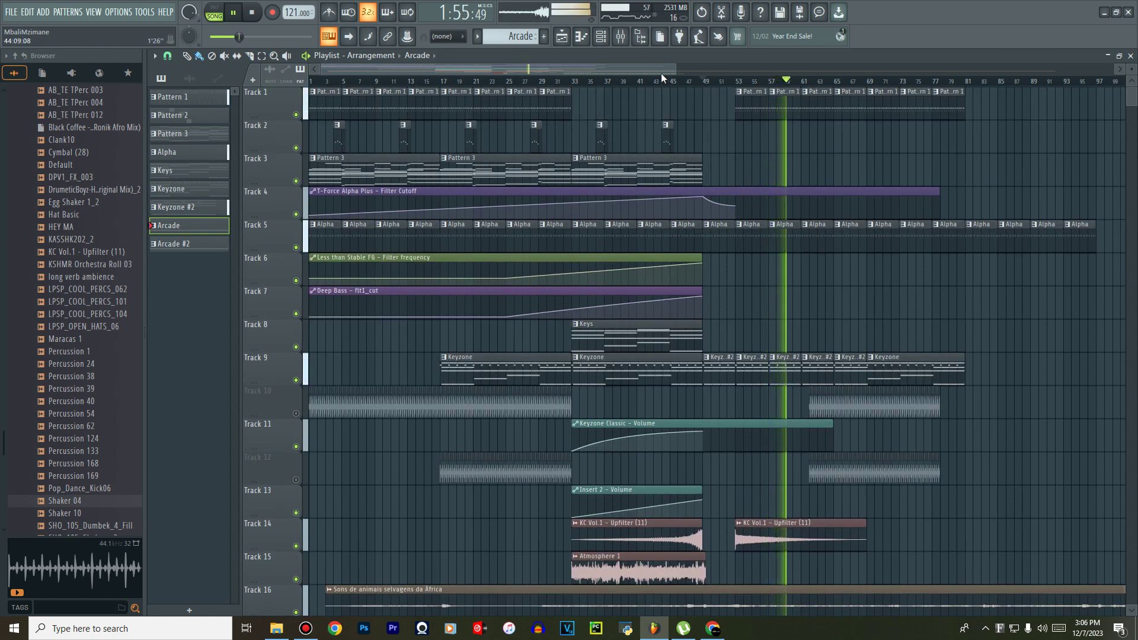
drag(661, 73, 677, 73)
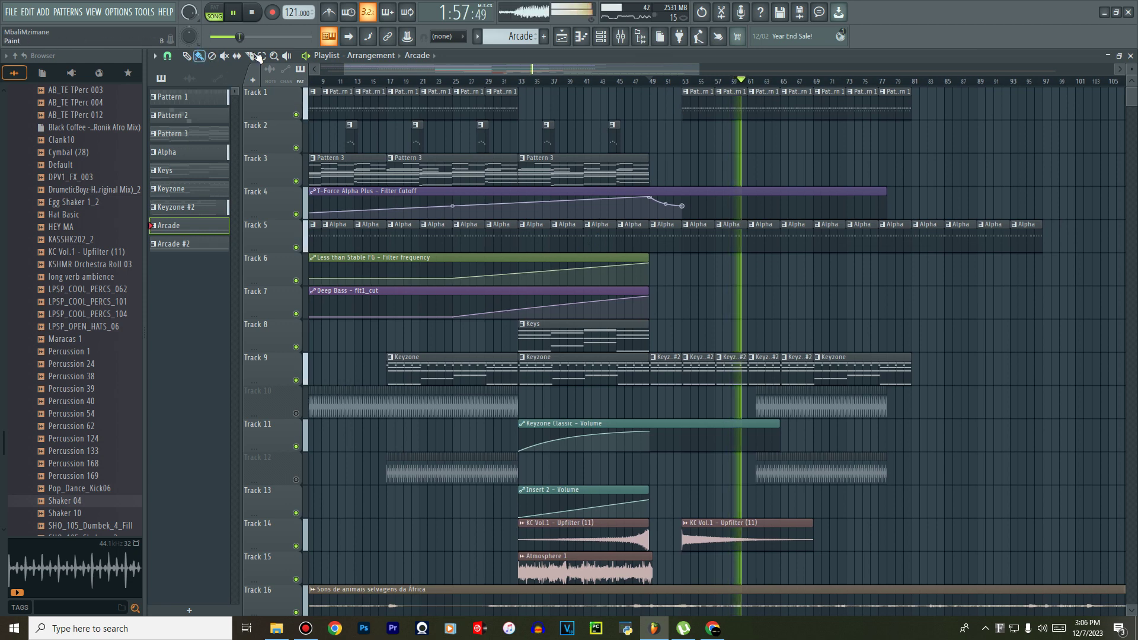
drag(839, 411, 752, 482)
scroll(753, 483, up, 6)
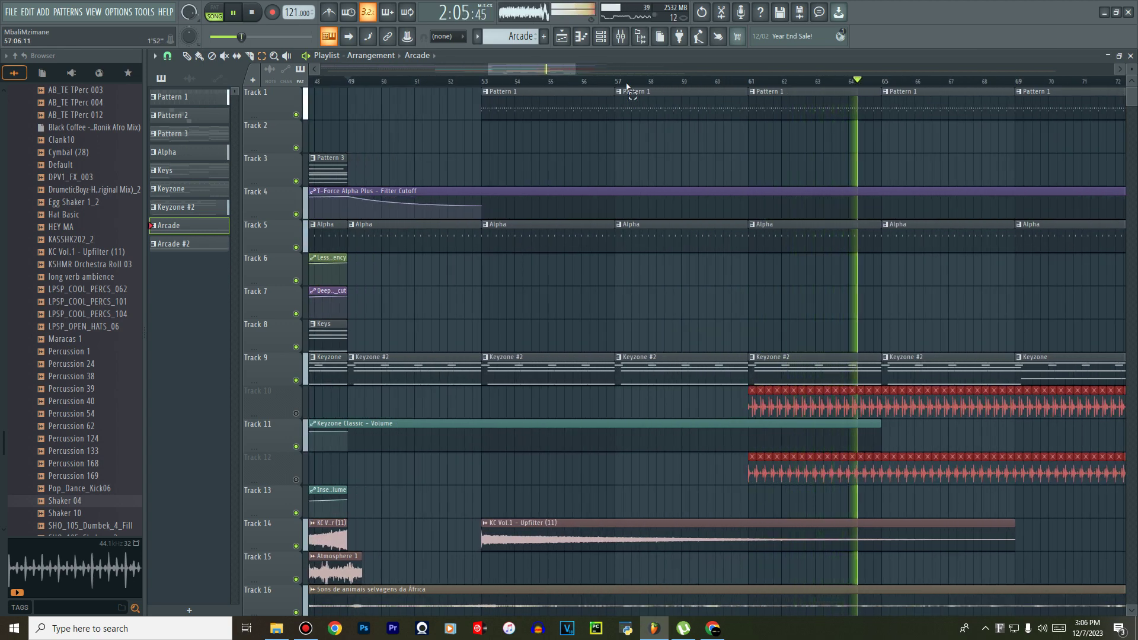
scroll(629, 94, down, 4)
Add a point at bar 53 to the Keyzone Classic - Volume automation on Track 11 and straighten the falling curve leading to it.
key(space)
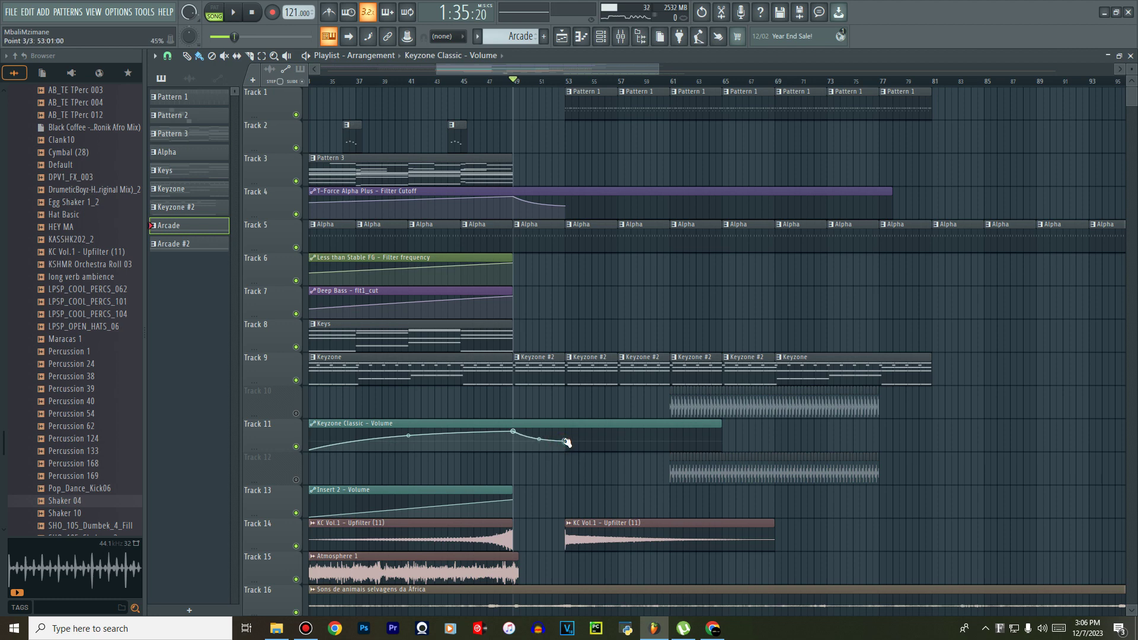
key(space)
drag(538, 440, 538, 436)
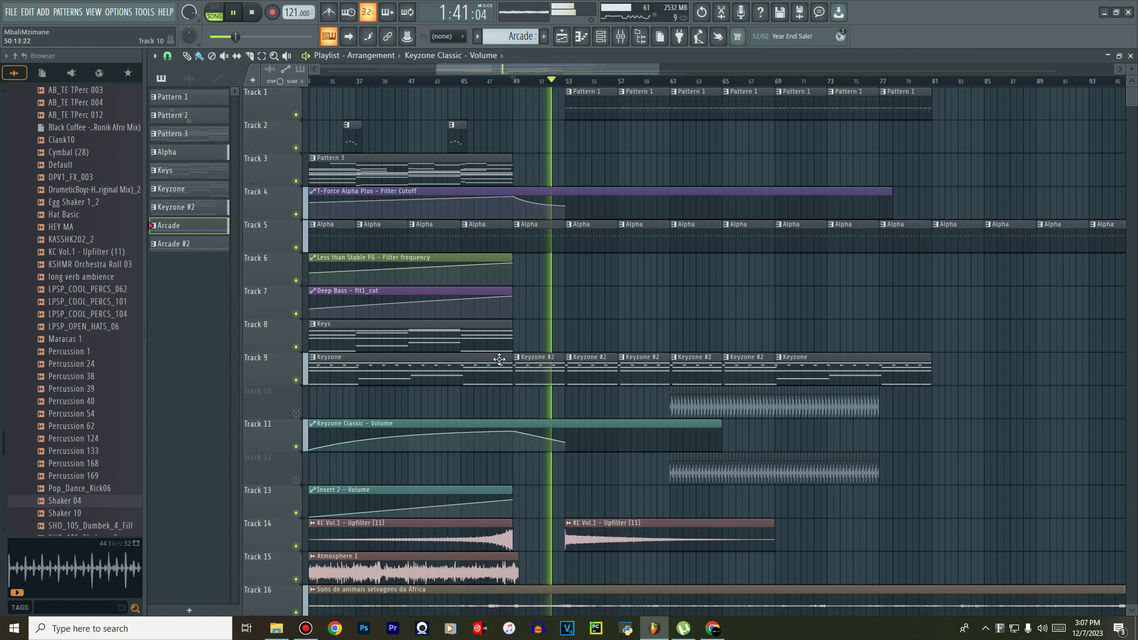
Place a Keys clip at bar 53 on Track 8, shorten it to four bars and repeat it at bars 57 and 61.
click(490, 343)
click(575, 342)
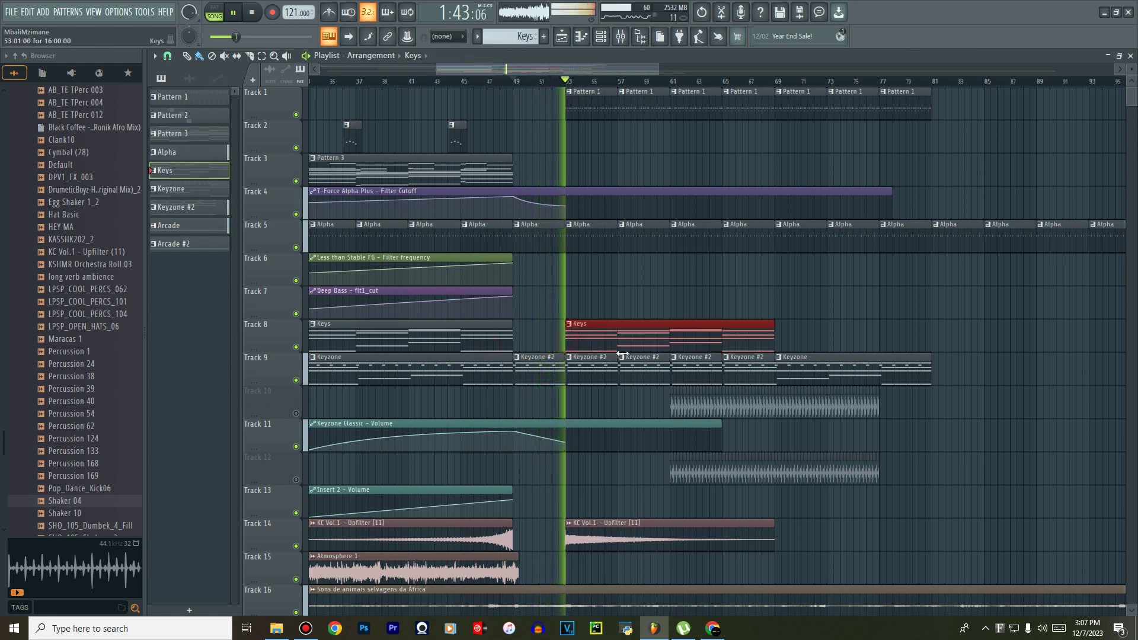
drag(770, 339, 617, 343)
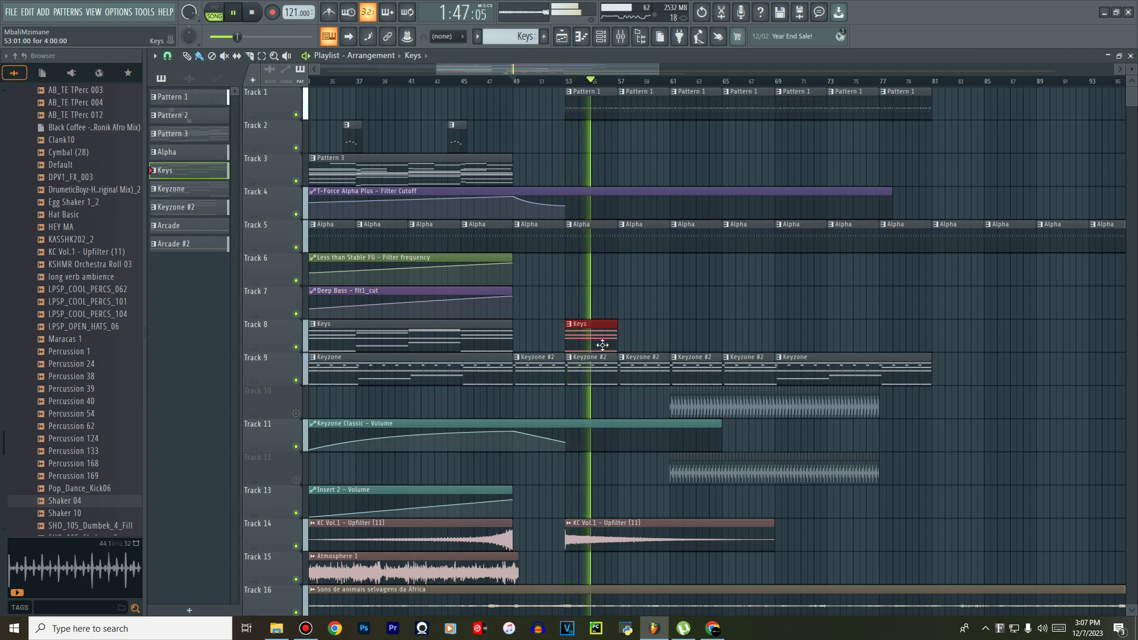
click(632, 343)
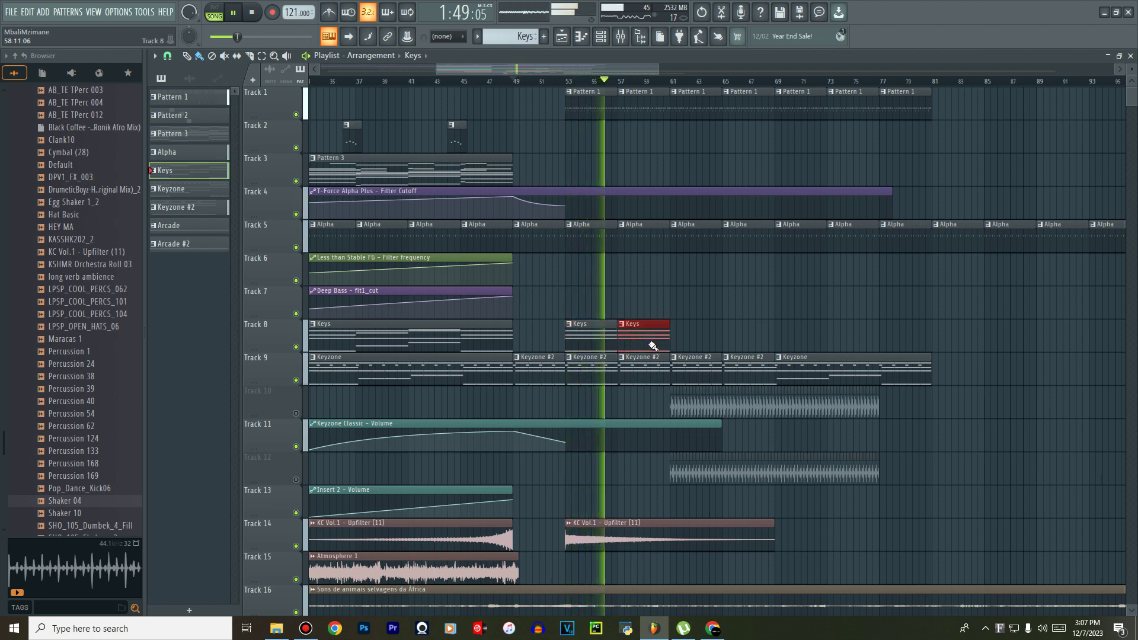
click(683, 344)
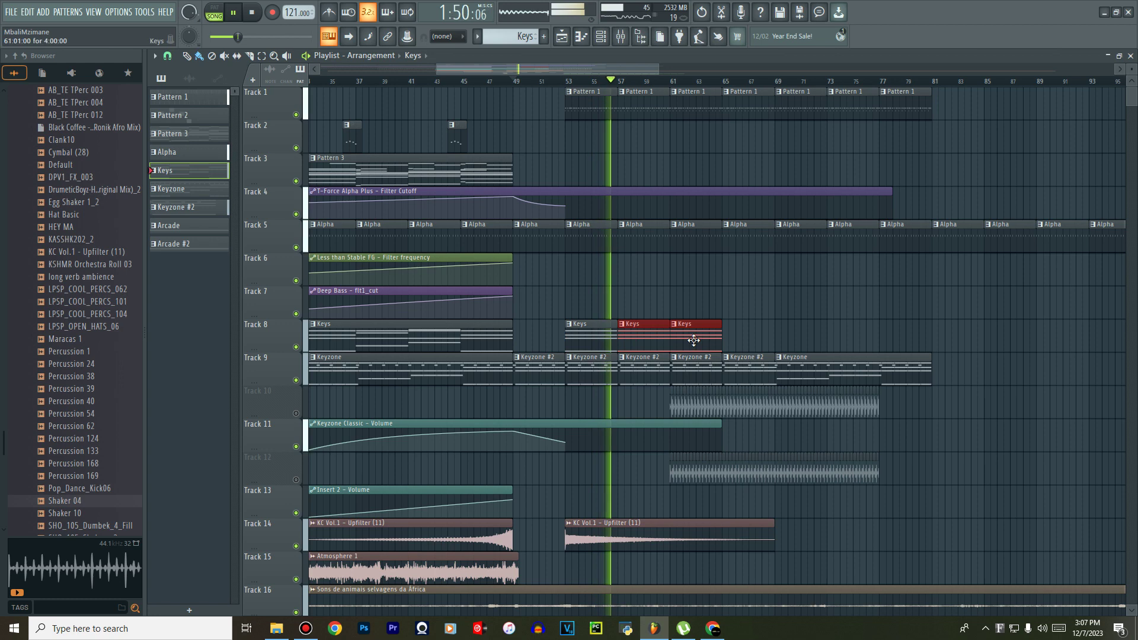
Unmute the shaker loops on Tracks 10 and 12.
click(295, 414)
click(296, 480)
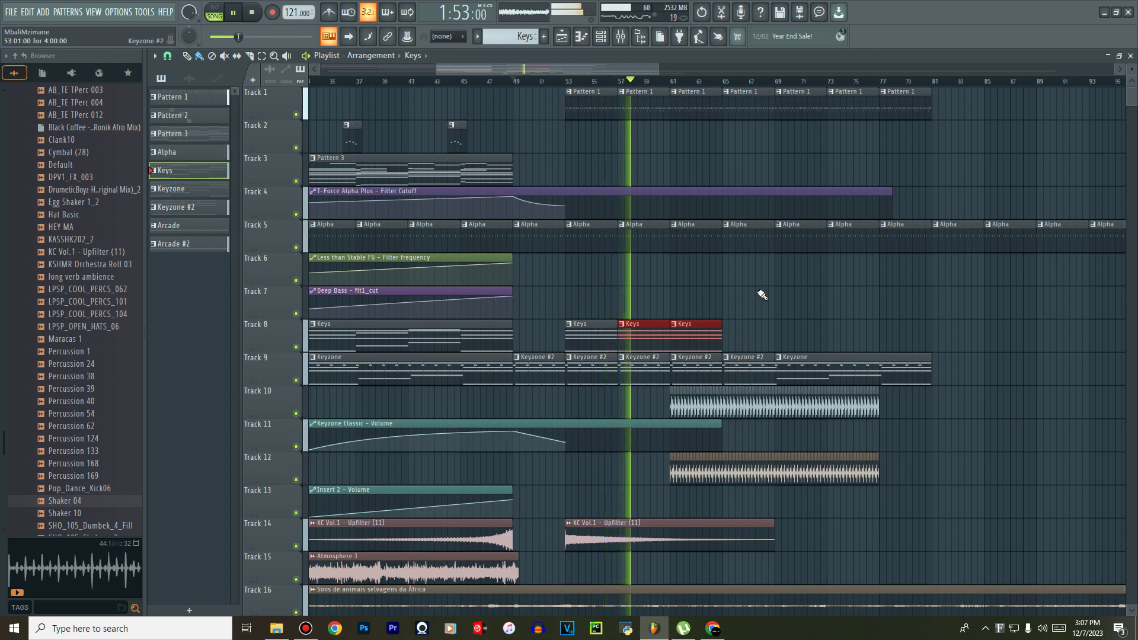
Raise the bar 53 point of the Keyzone Classic - Volume automation on Track 11 slightly.
click(565, 441)
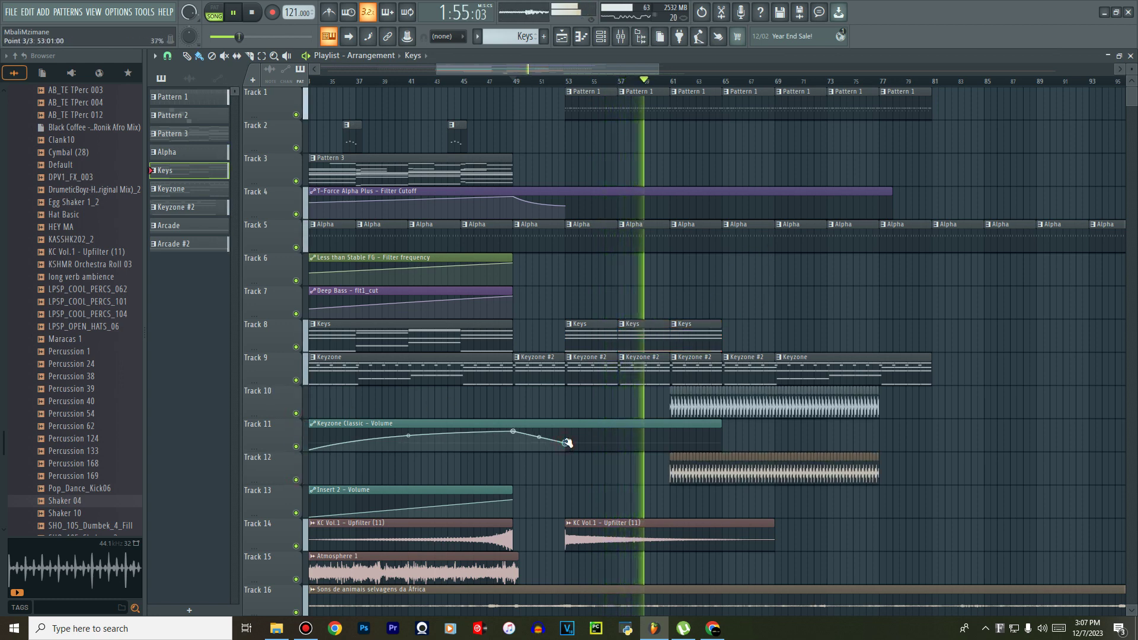
drag(567, 441, 569, 439)
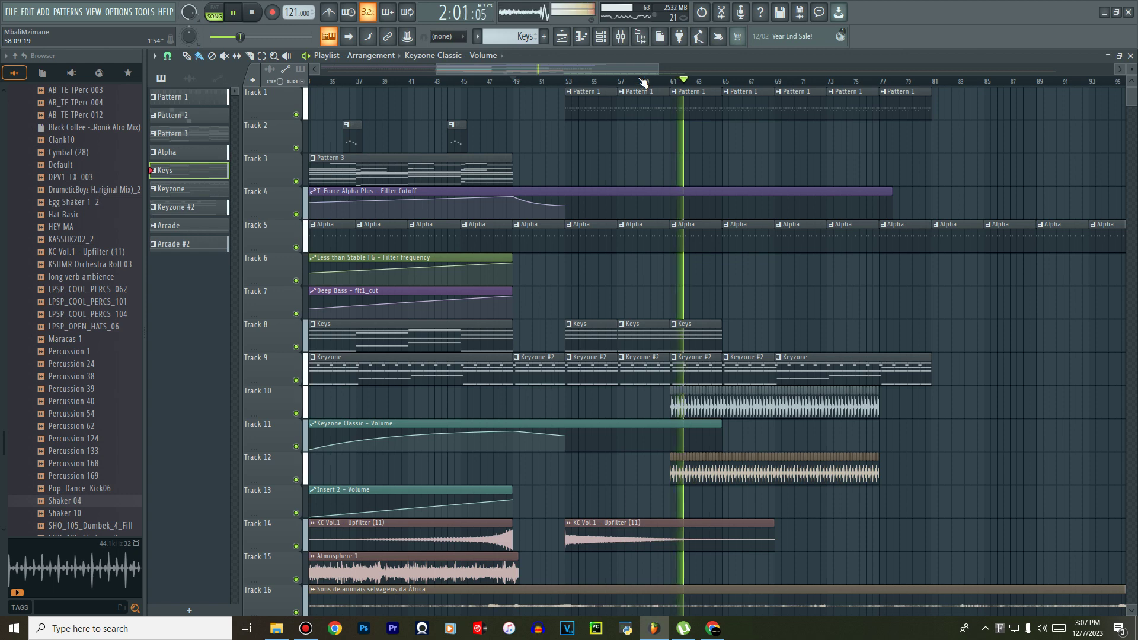
Place a four-bar Keys clip at bar 65 on Track 8 and move the low point of Track 4's filter cutoff automation to bar 60.
drag(645, 70, 661, 69)
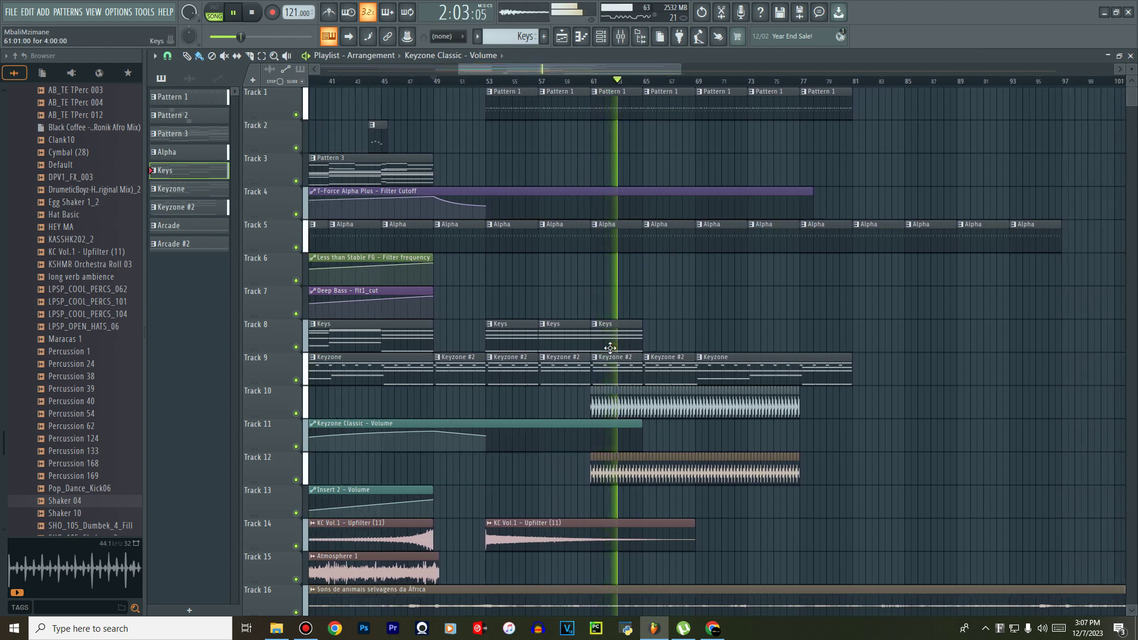
drag(636, 342, 687, 342)
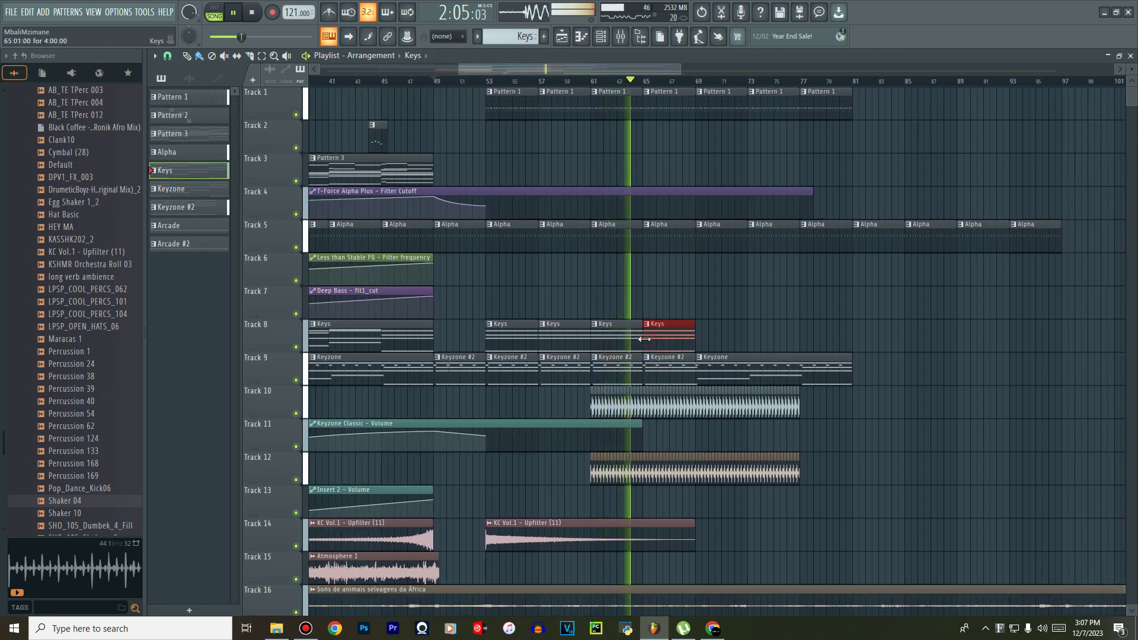
drag(489, 207, 574, 214)
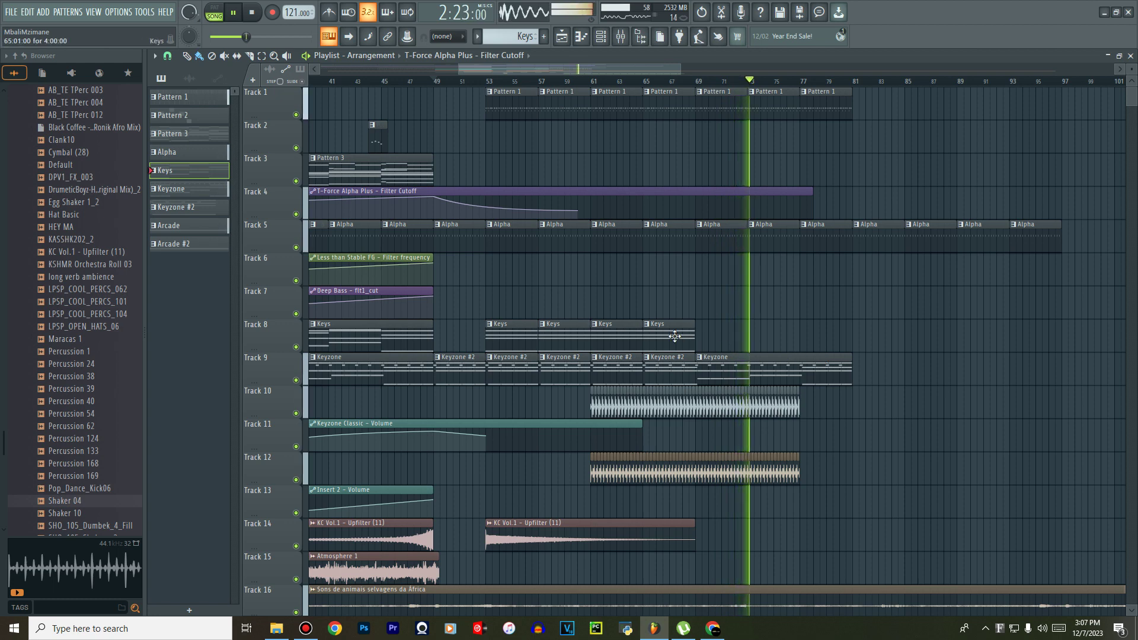
Replay from bar 49 and try the Keys clip at bar 65 on Track 8 at 16 bars before shortening it to four.
key(space)
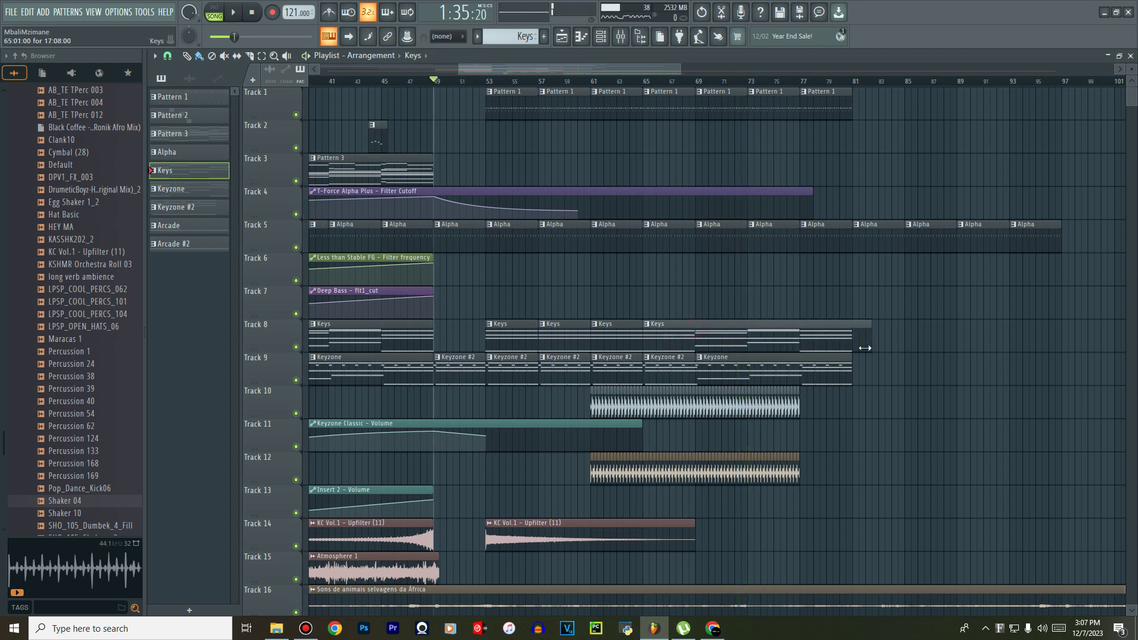
key(space)
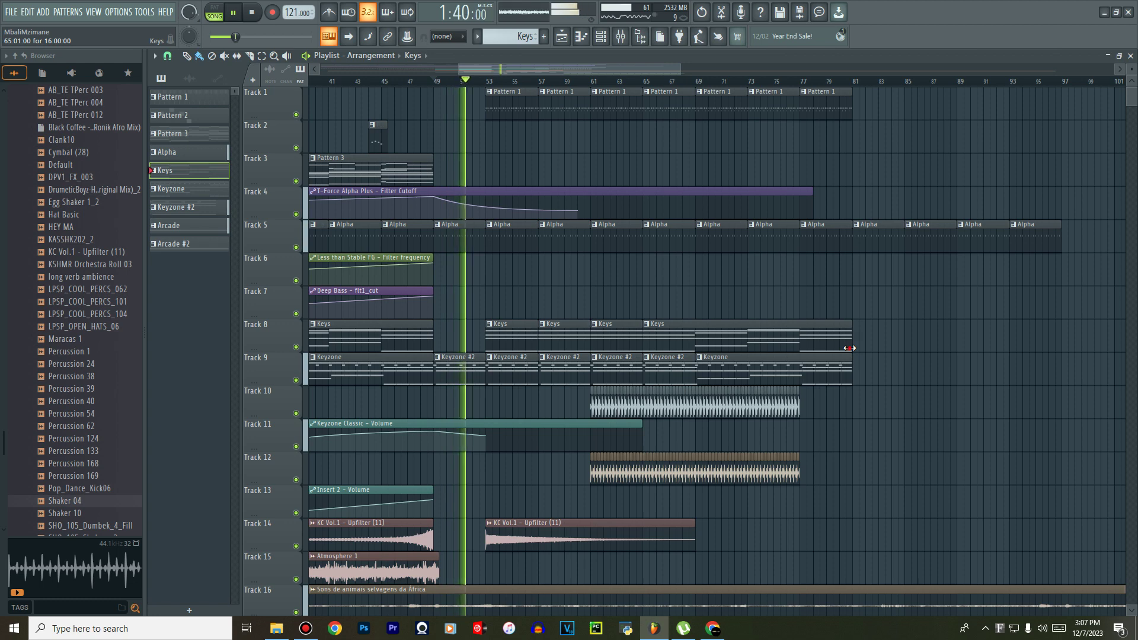
drag(849, 348, 695, 347)
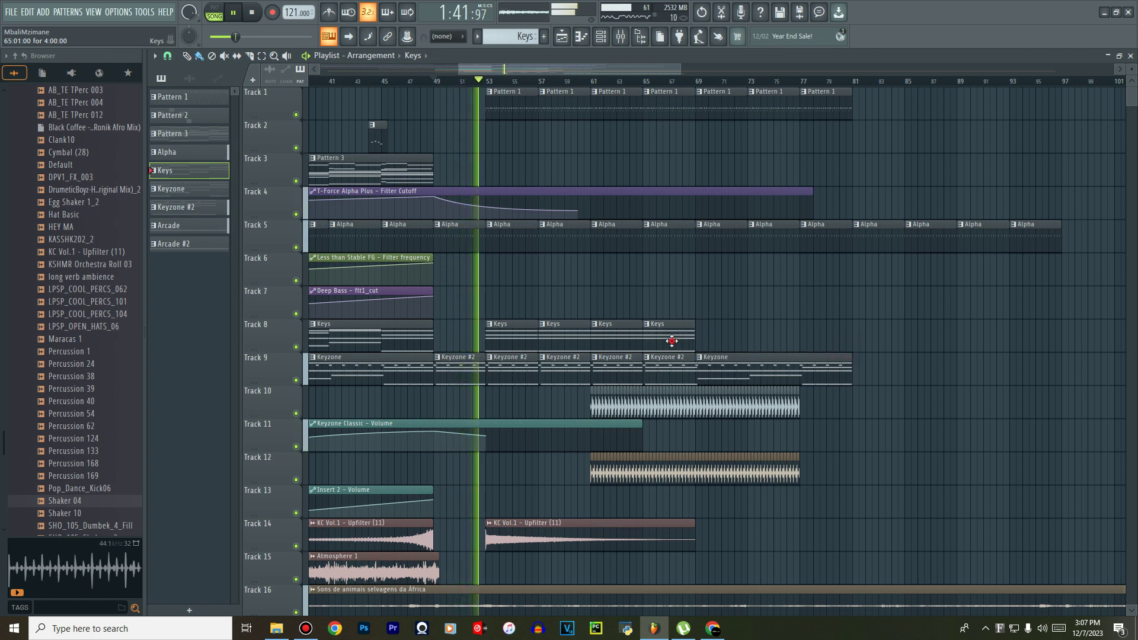
Repeat the four-bar Keys clip at bars 69 and 73 on Track 8 and extend the bar 73 clip to 16 bars.
click(728, 341)
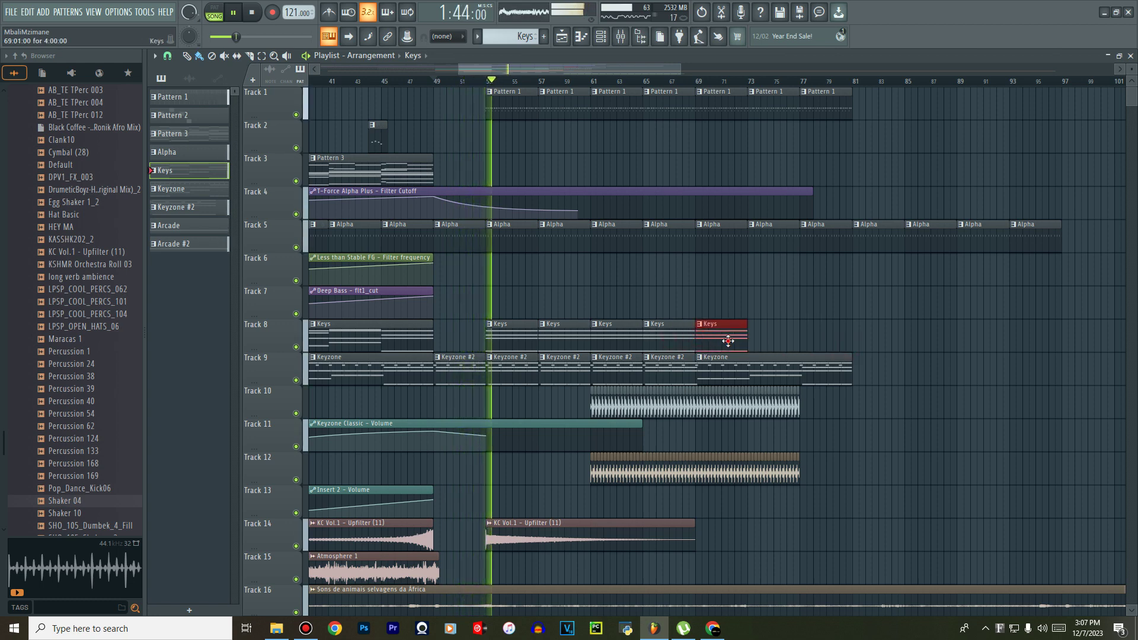
click(786, 341)
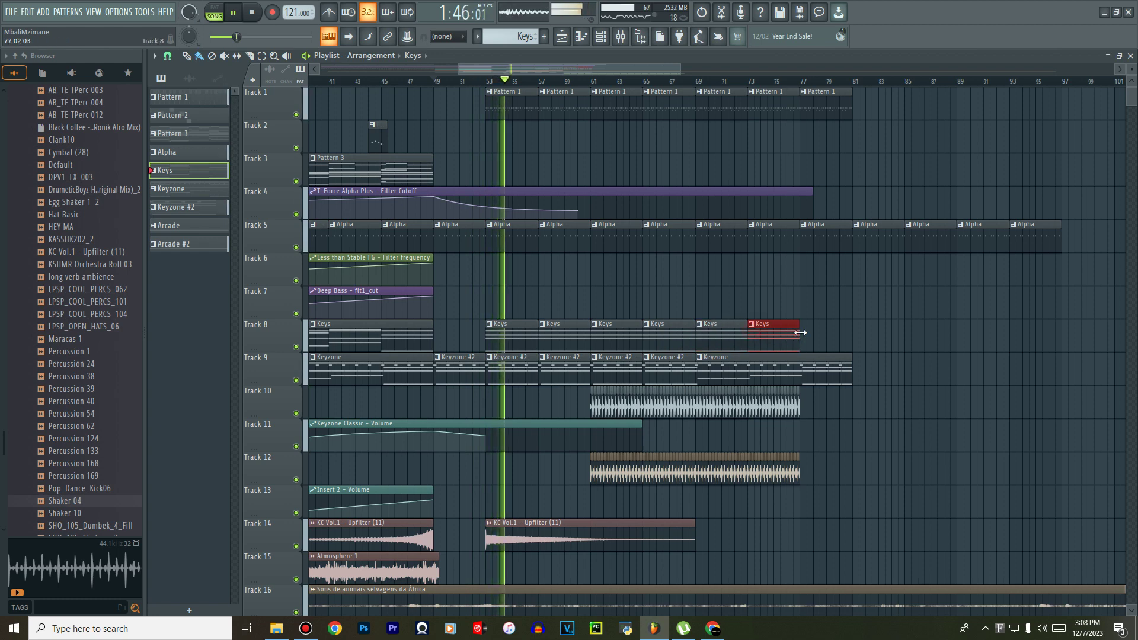
drag(801, 342, 955, 358)
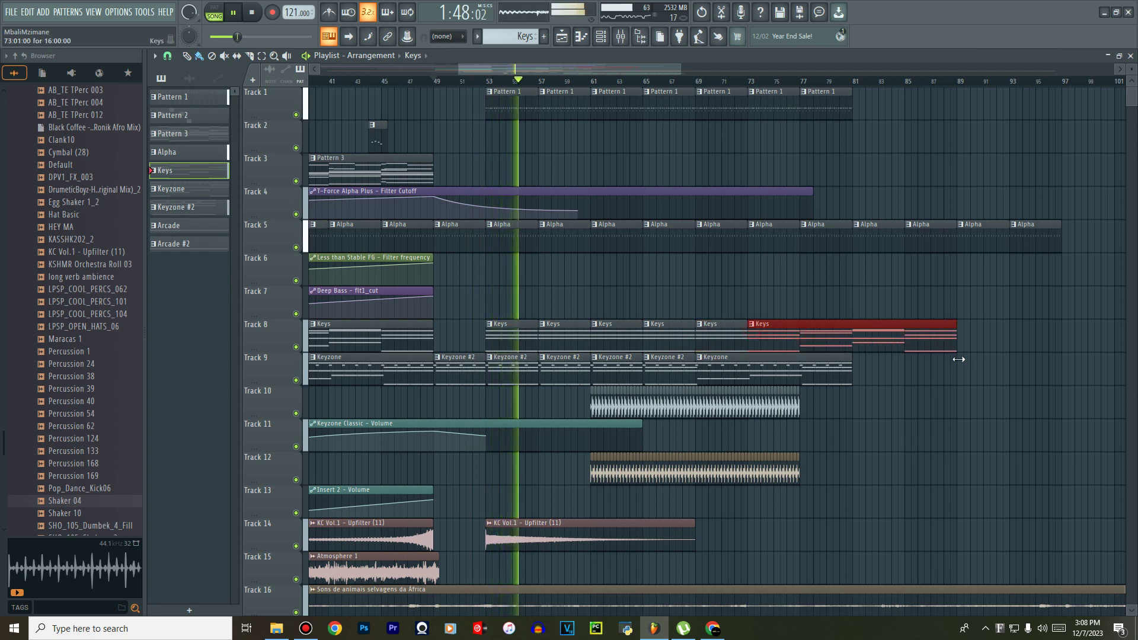
Replace the Keyzone clip at bar 69 on Track 9 with a Keyzone #2 clip and place a 16-bar Keyzone clip at bar 73.
drag(719, 366, 769, 370)
right_click(769, 371)
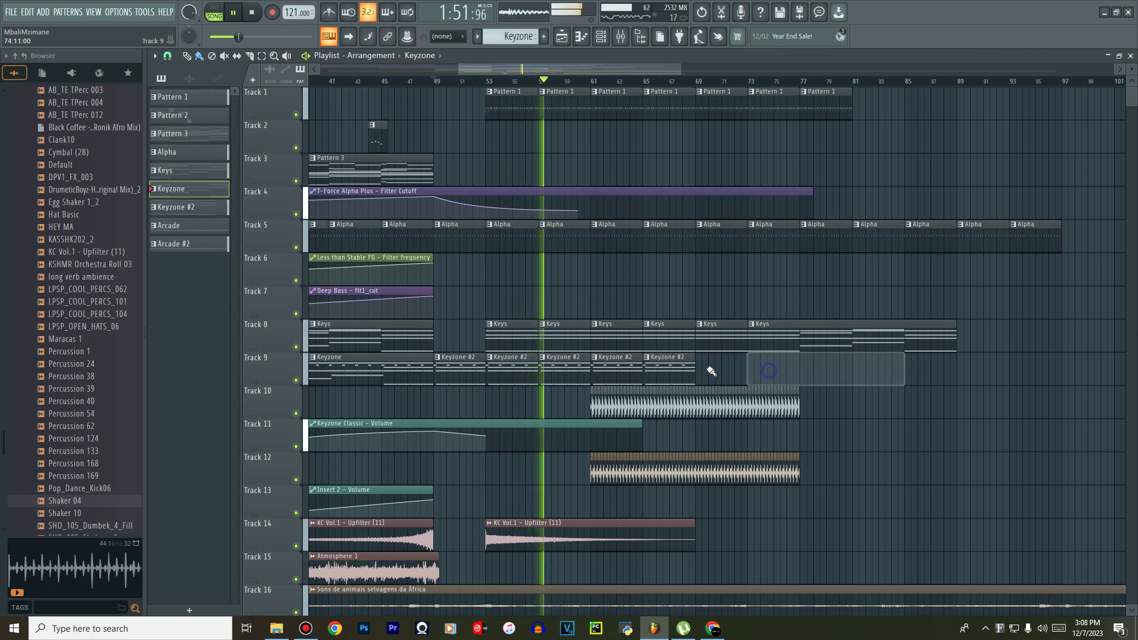
click(707, 374)
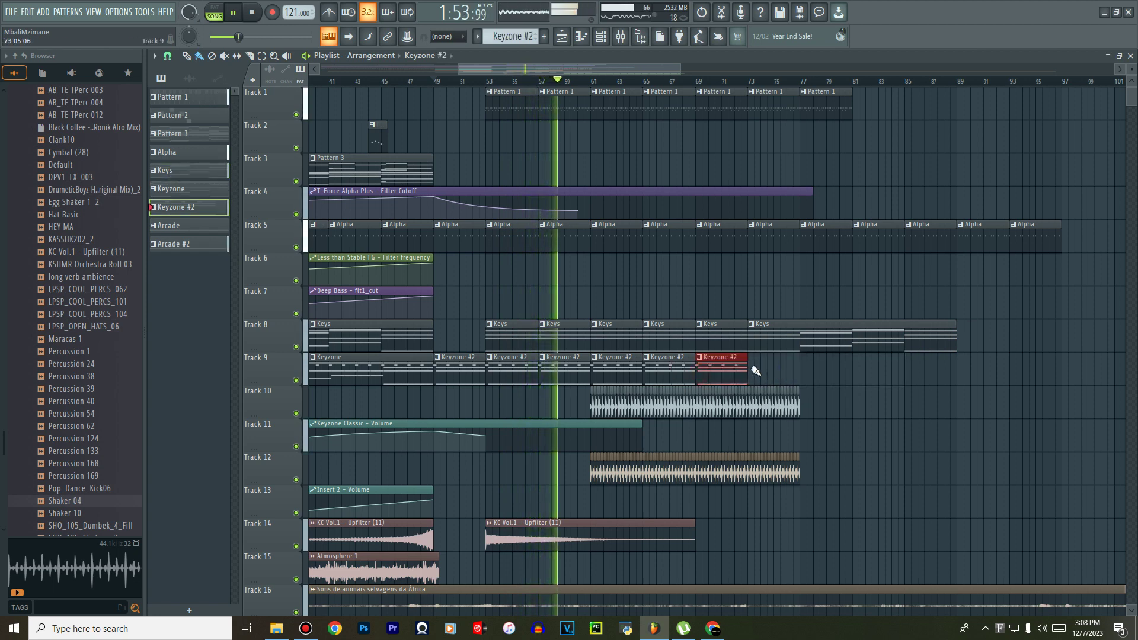
click(779, 372)
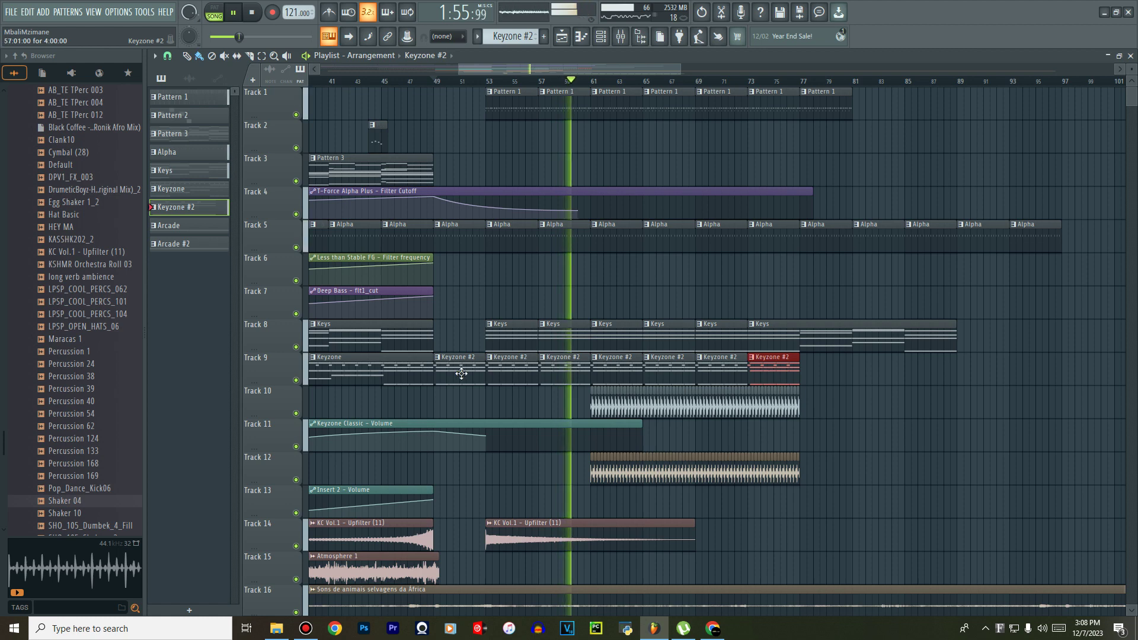
click(397, 376)
right_click(765, 372)
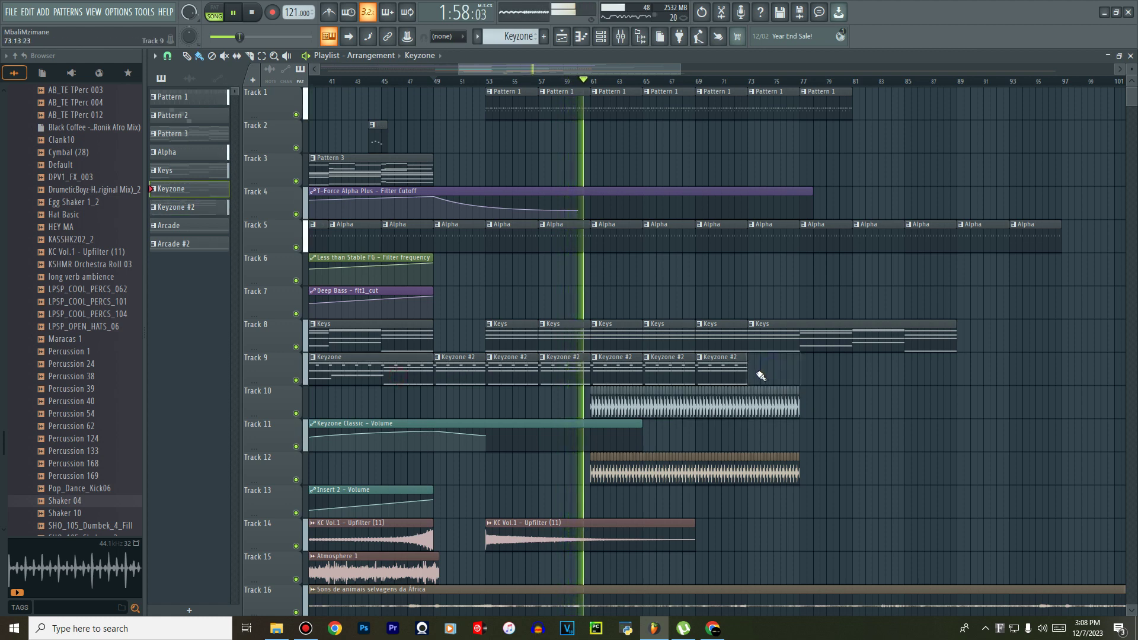
click(770, 379)
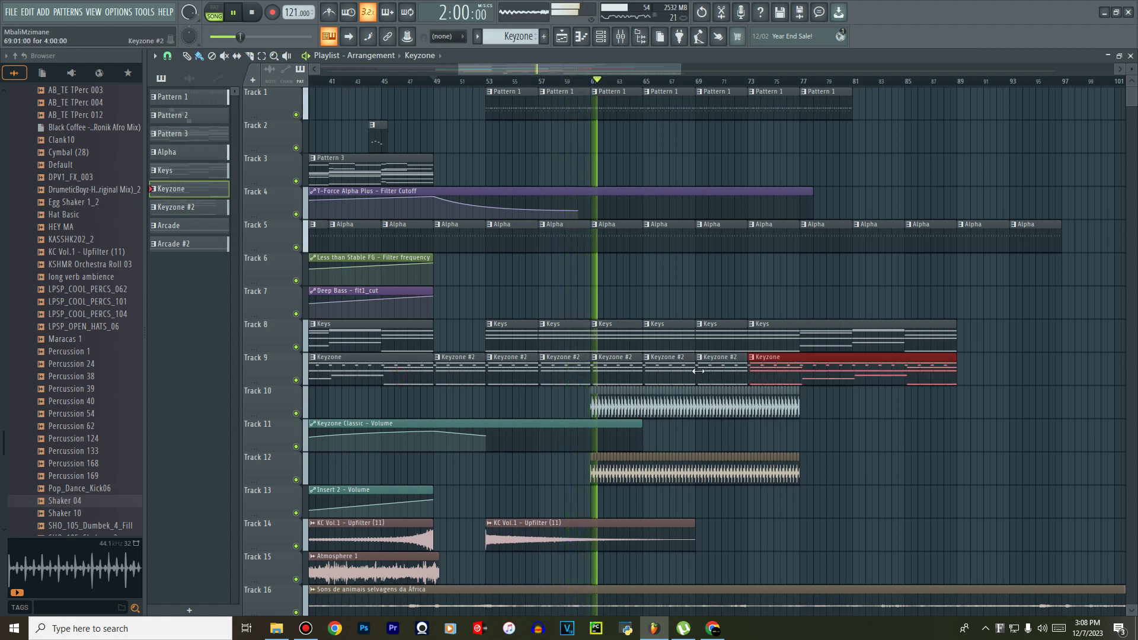
Copy the DPV1_FX_003 clip on Track 21 to just before bar 61.
scroll(698, 372, down, 6)
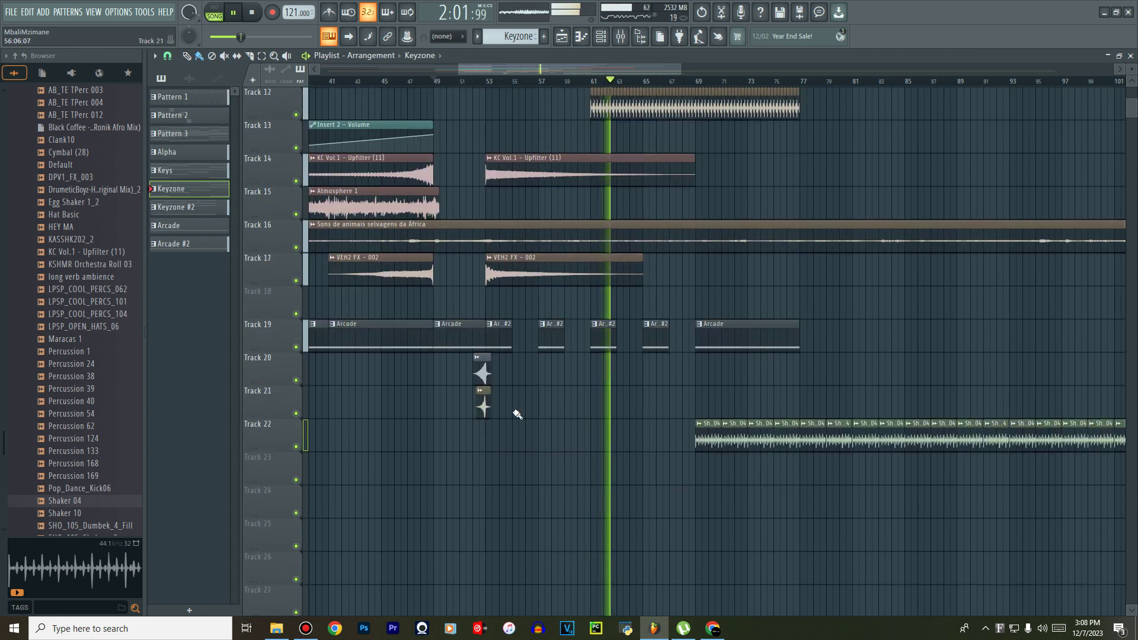
drag(483, 407, 591, 415)
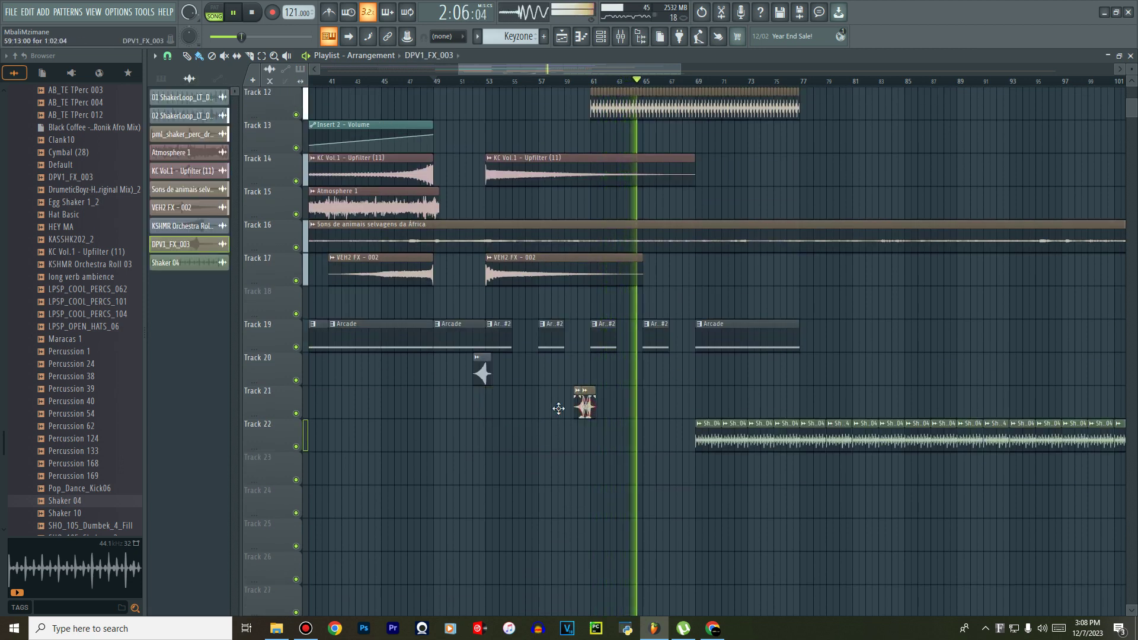
key(ctrl+z)
Mute the shaker loop on Track 12.
scroll(489, 417, up, 3)
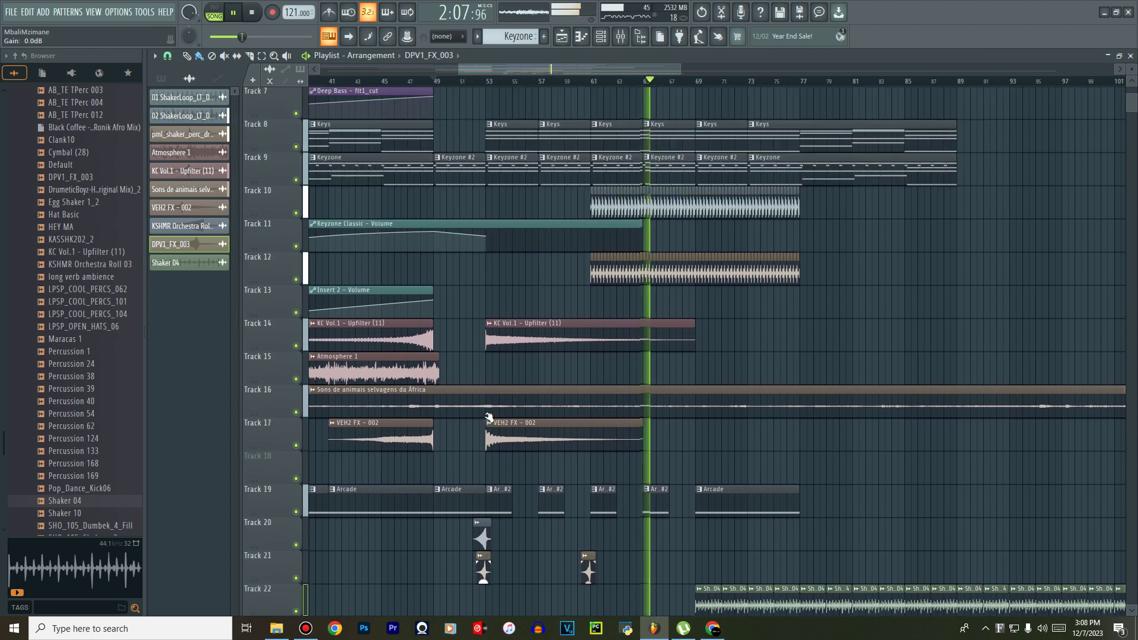
scroll(489, 417, up, 2)
click(296, 347)
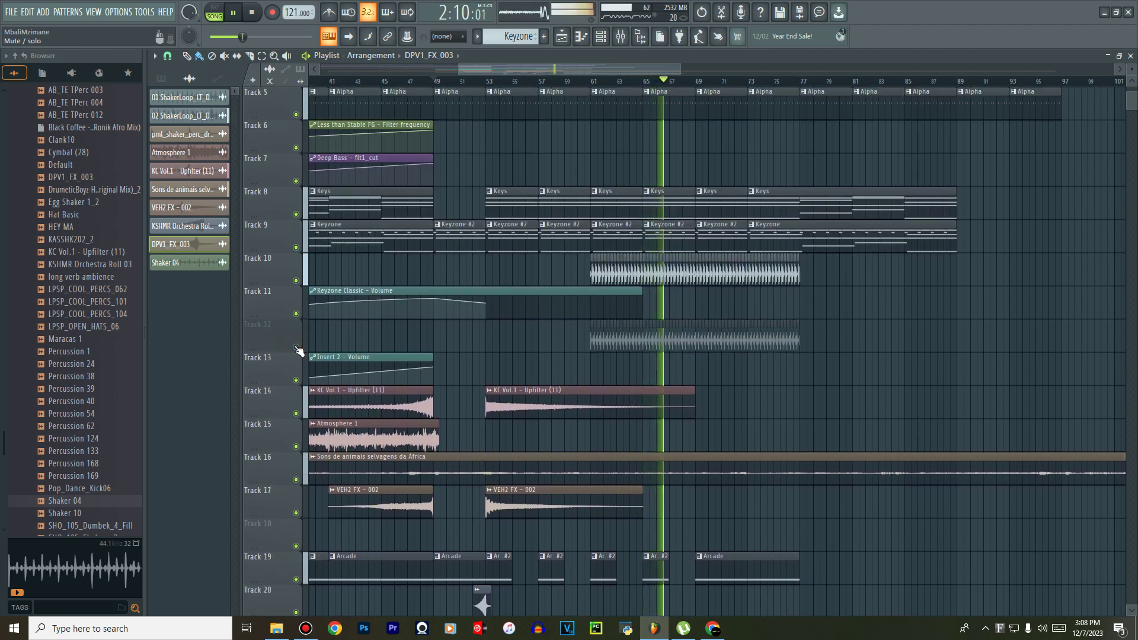
click(261, 56)
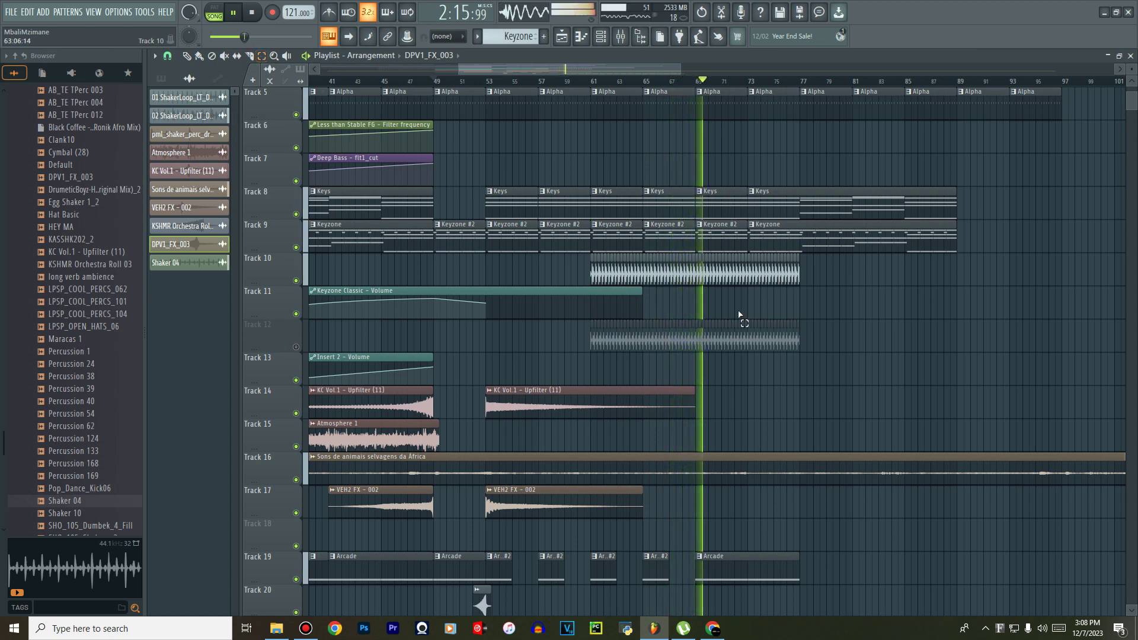
drag(808, 278, 567, 274)
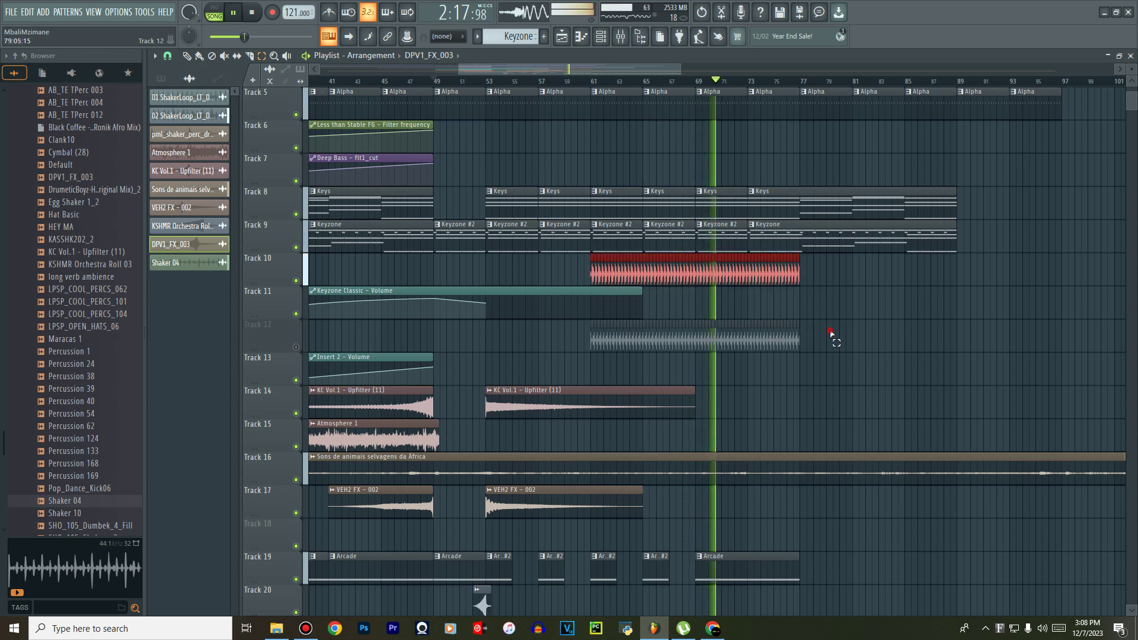
drag(831, 333, 508, 342)
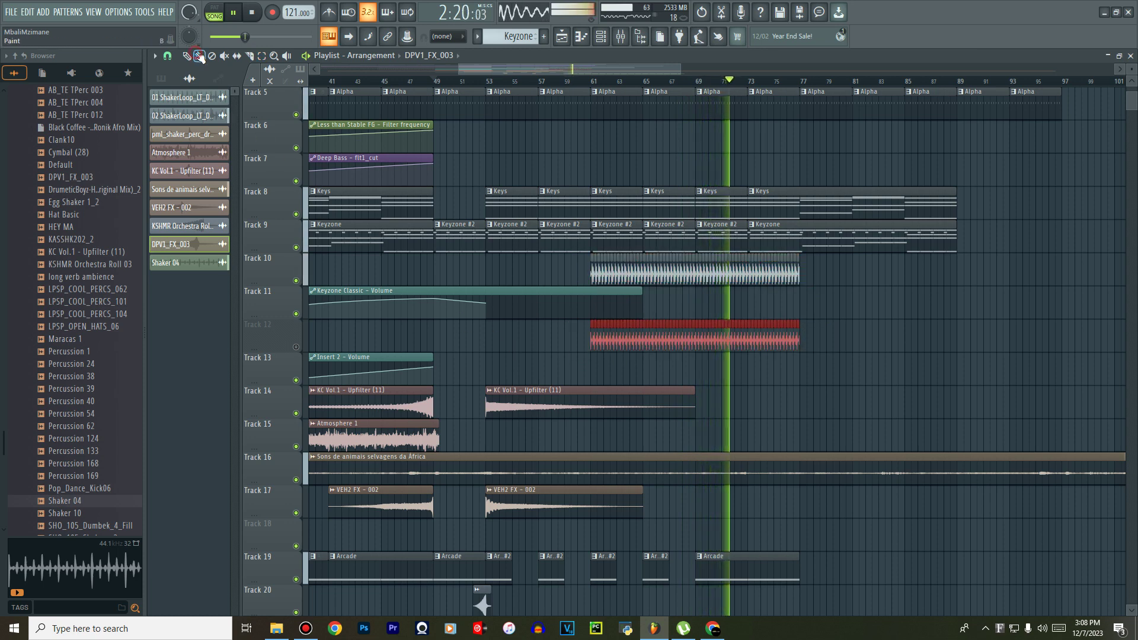
click(628, 275)
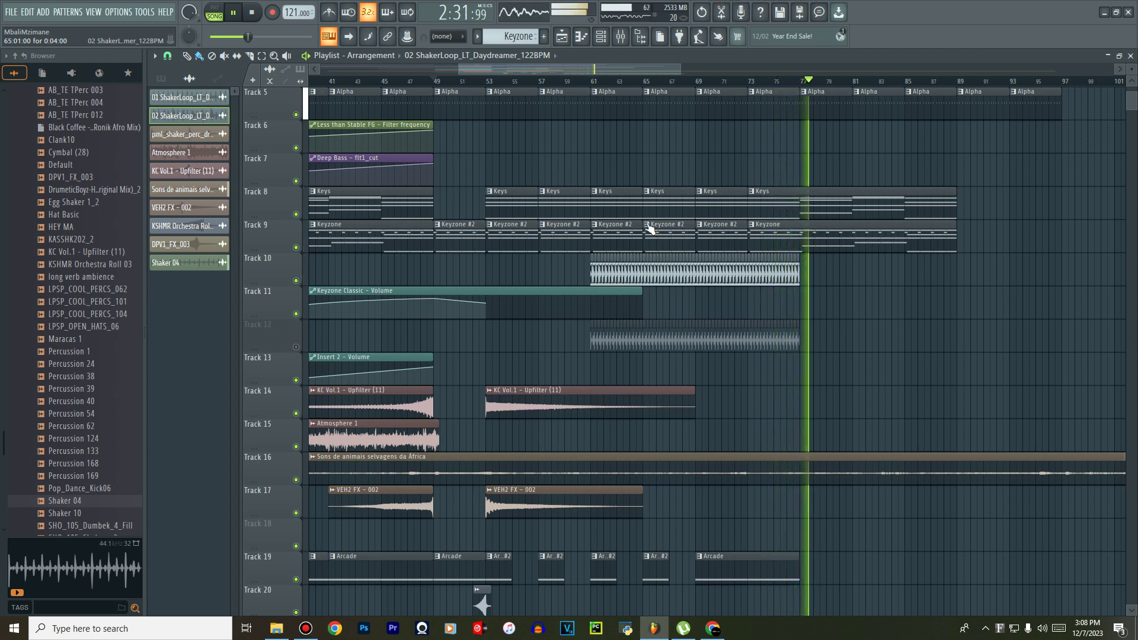
Delete the Keyzone and Keys clips at bar 73 and extend the bar 69 Keys clip on Track 8 to 16 bars.
right_click(773, 235)
right_click(744, 207)
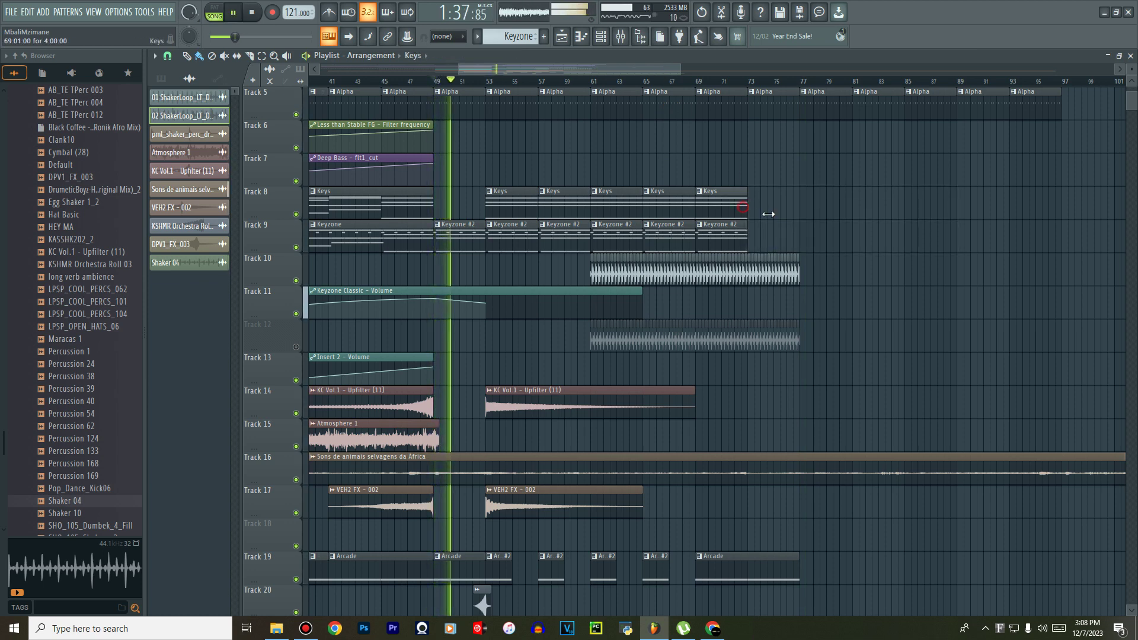
drag(768, 214, 906, 228)
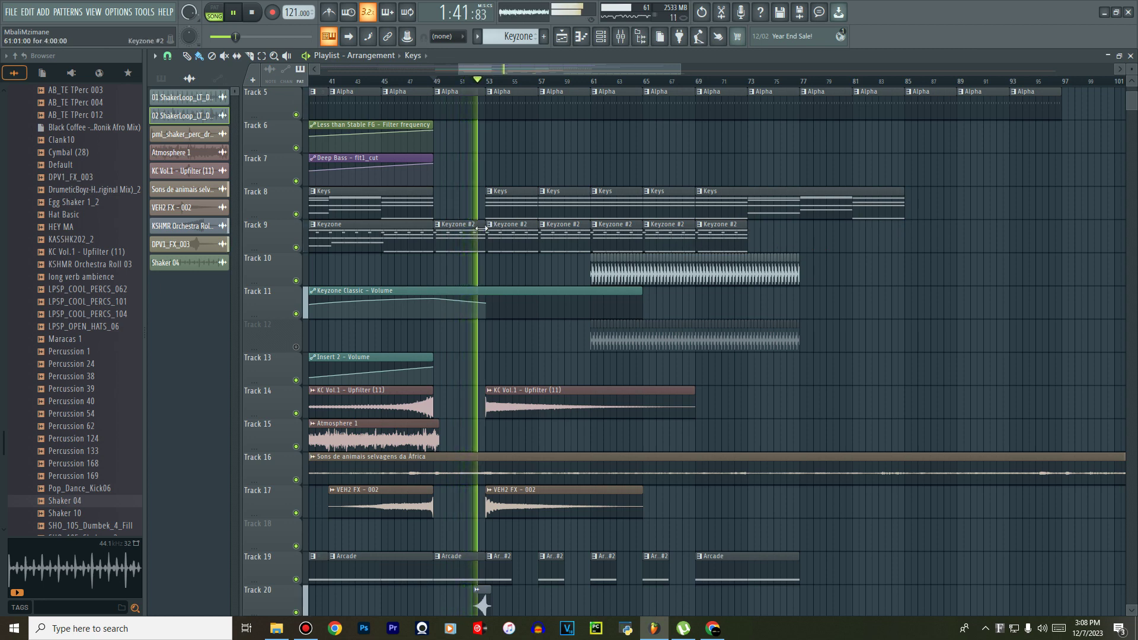
Replace the Keyzone #2 clip at bar 69 on Track 9 with a 16-bar Keyzone clip.
click(379, 237)
click(703, 240)
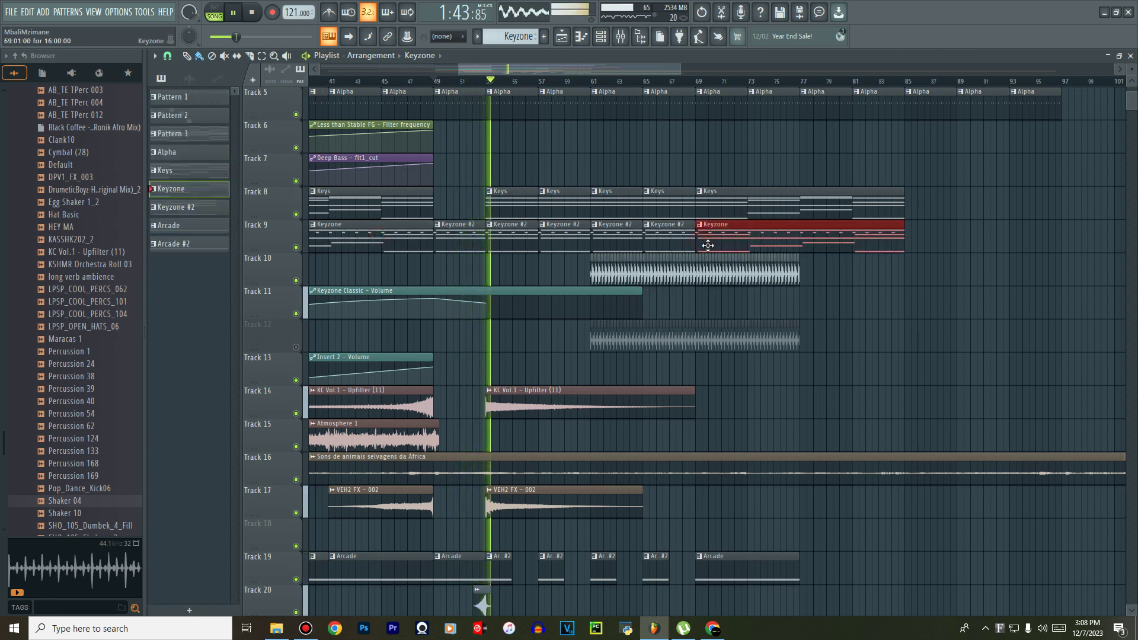
Select the shaker loops on Tracks 10 and 12 together and shift them to start at bar 69.
click(261, 57)
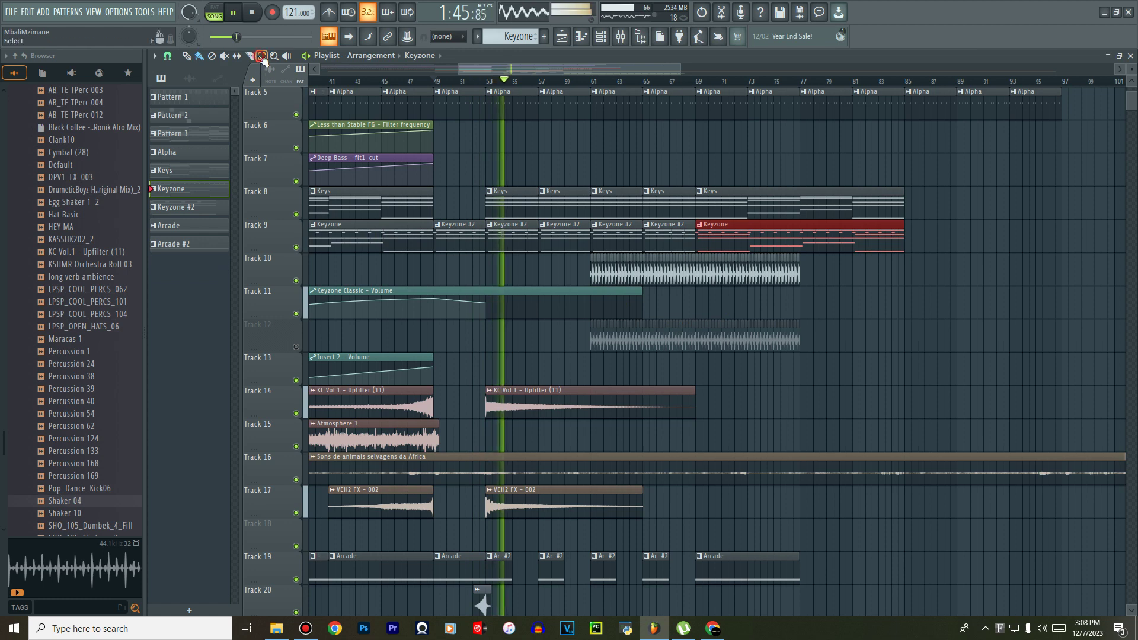
drag(829, 279, 546, 255)
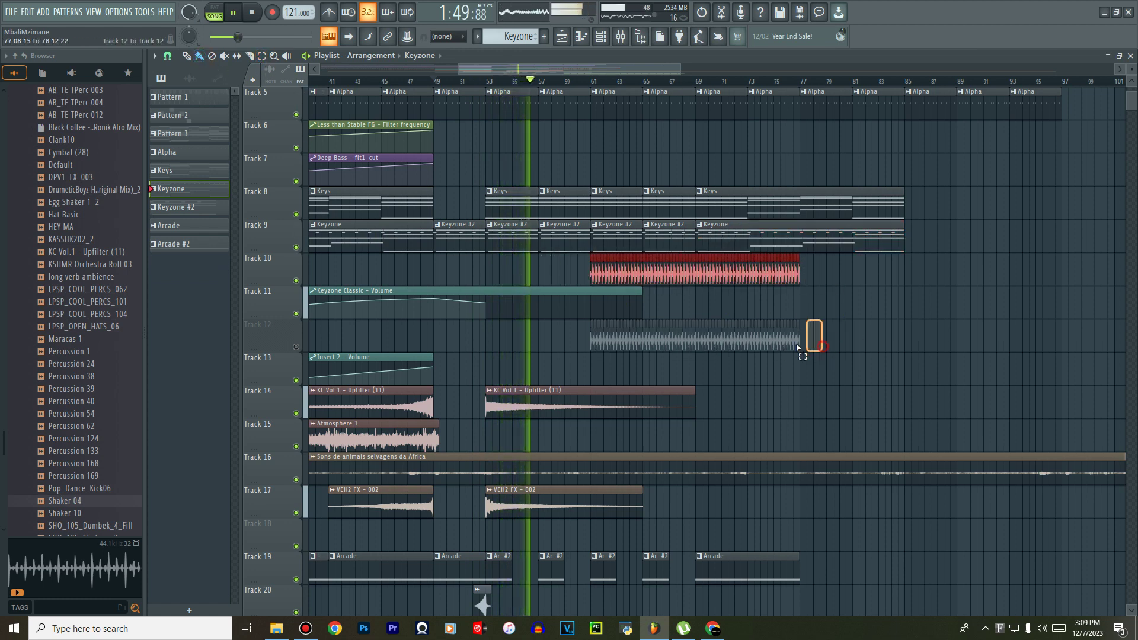
shift+click(595, 343)
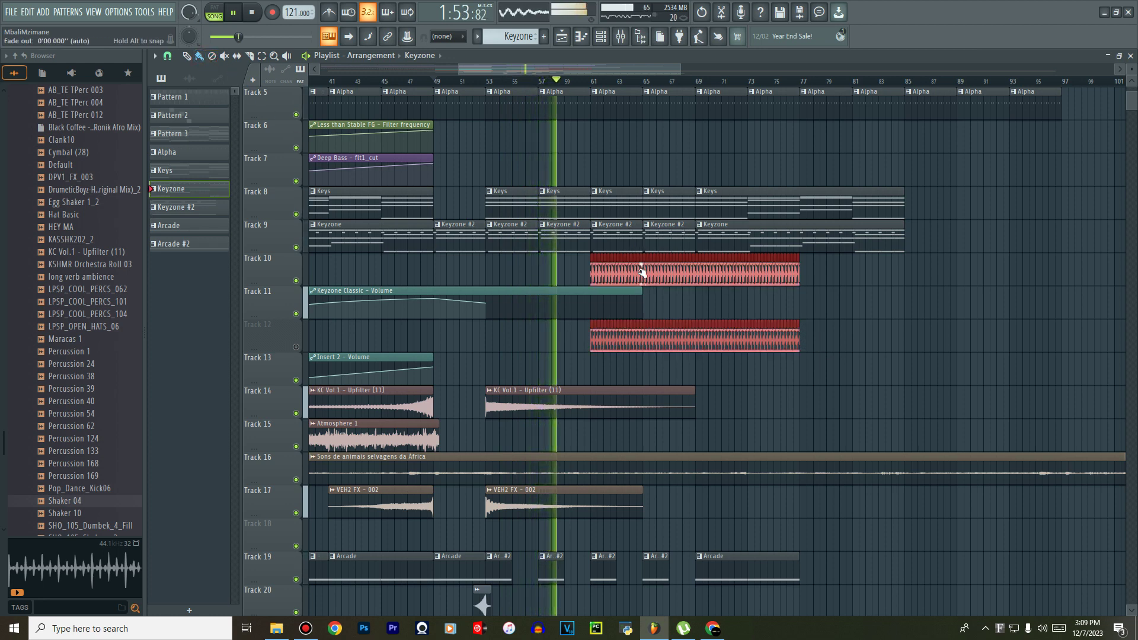
drag(623, 267, 635, 268)
key(shift+Right)
key(shift+Right)
key(shift+Right)
key(shift+Right)
key(shift+Right)
key(shift+Right)
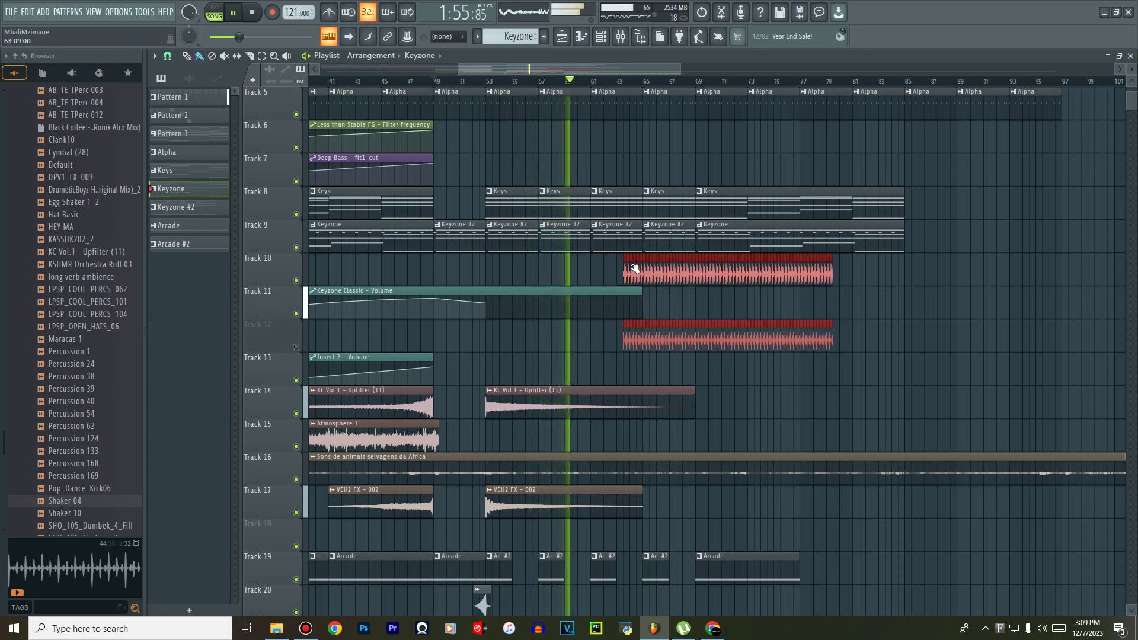
key(shift+Right)
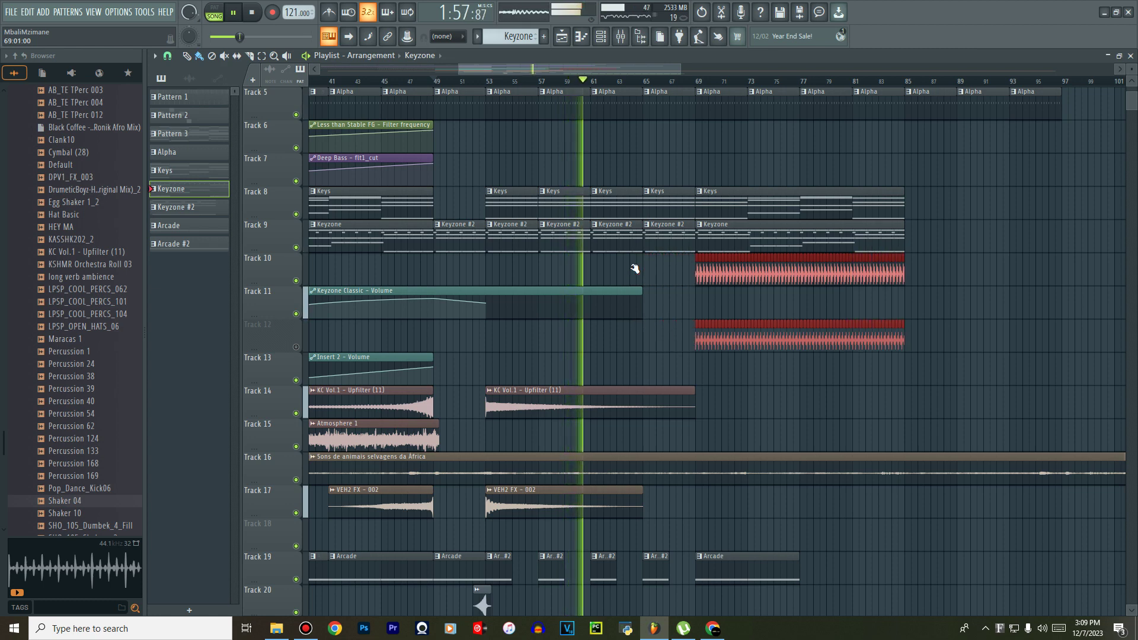
Route the Shaker 04 clip on Track 22 to a free mixer track and lower that track's volume to 65%.
scroll(700, 270, down, 7)
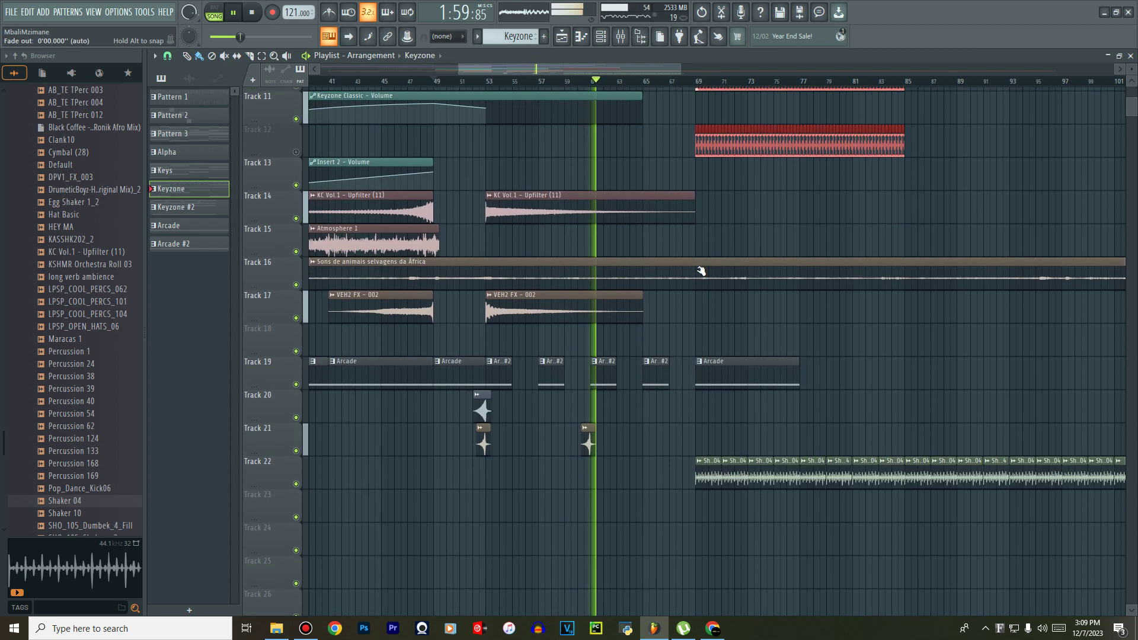
scroll(719, 466, up, 3)
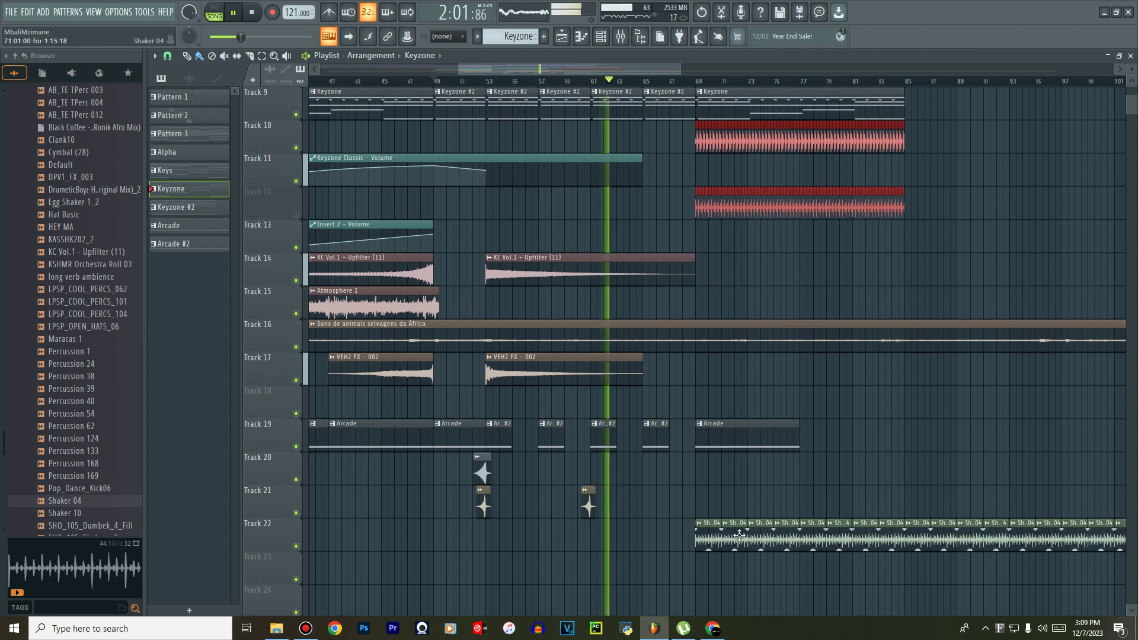
double_click(719, 534)
click(166, 120)
mouse_move(250, 130)
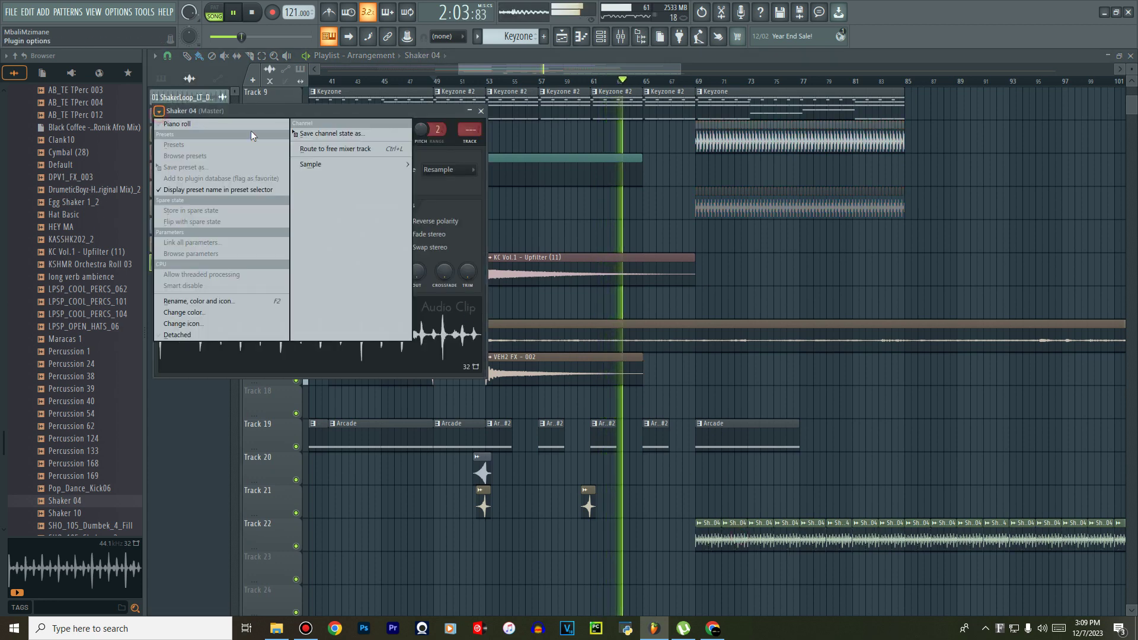
click(336, 149)
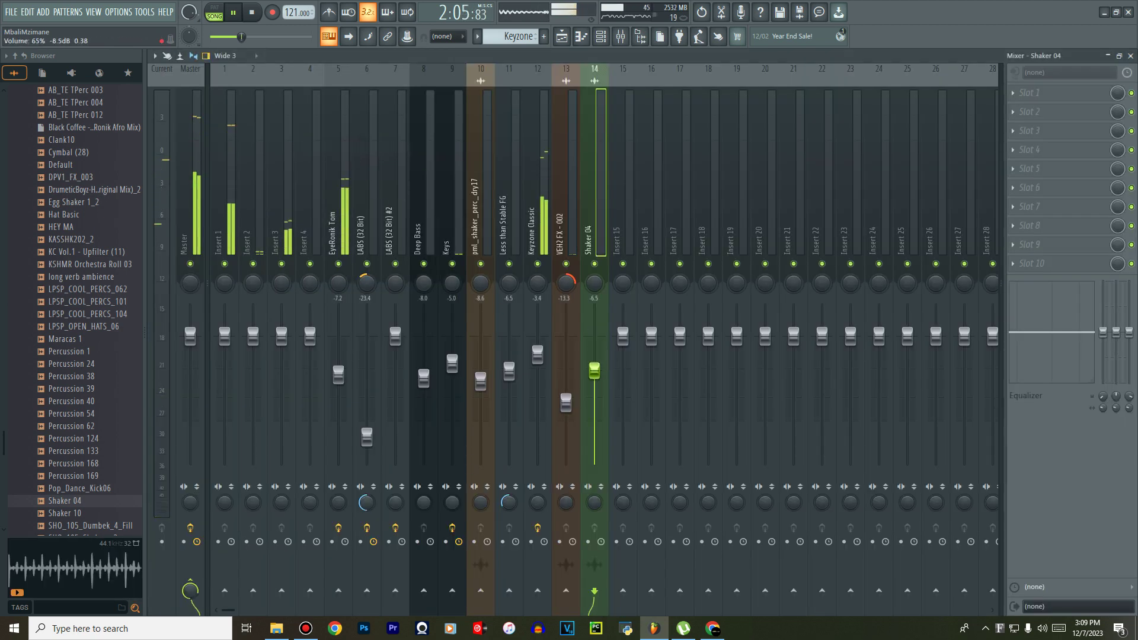
key(F9)
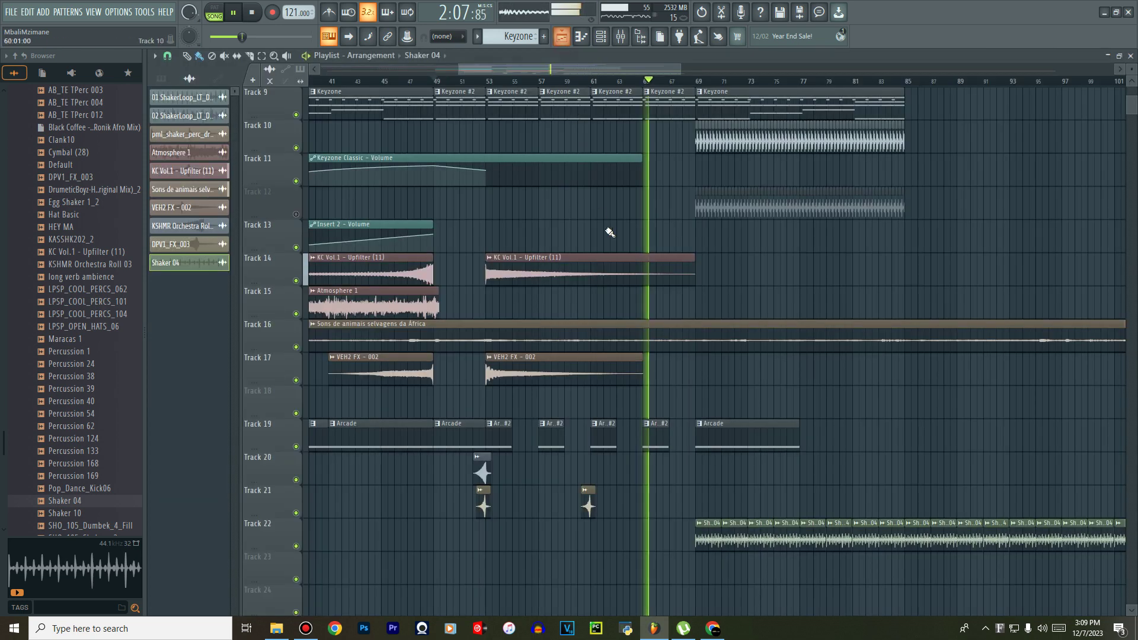
Unmute Track 12 so the pml_shaker_perc_dry17 loop plays from bar 69.
click(621, 38)
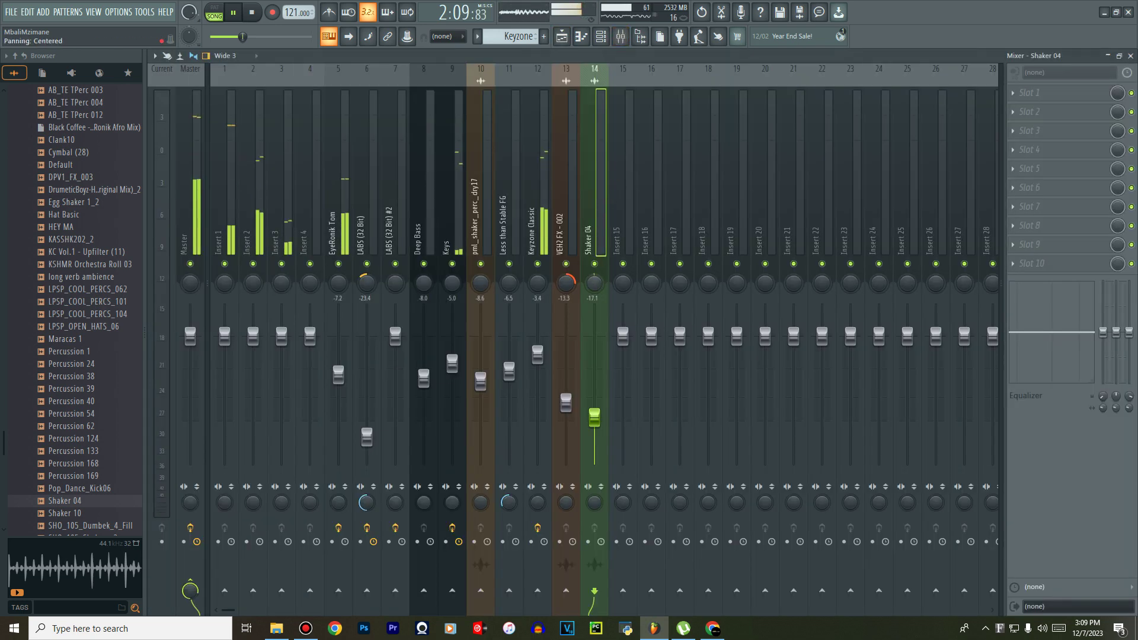
click(574, 39)
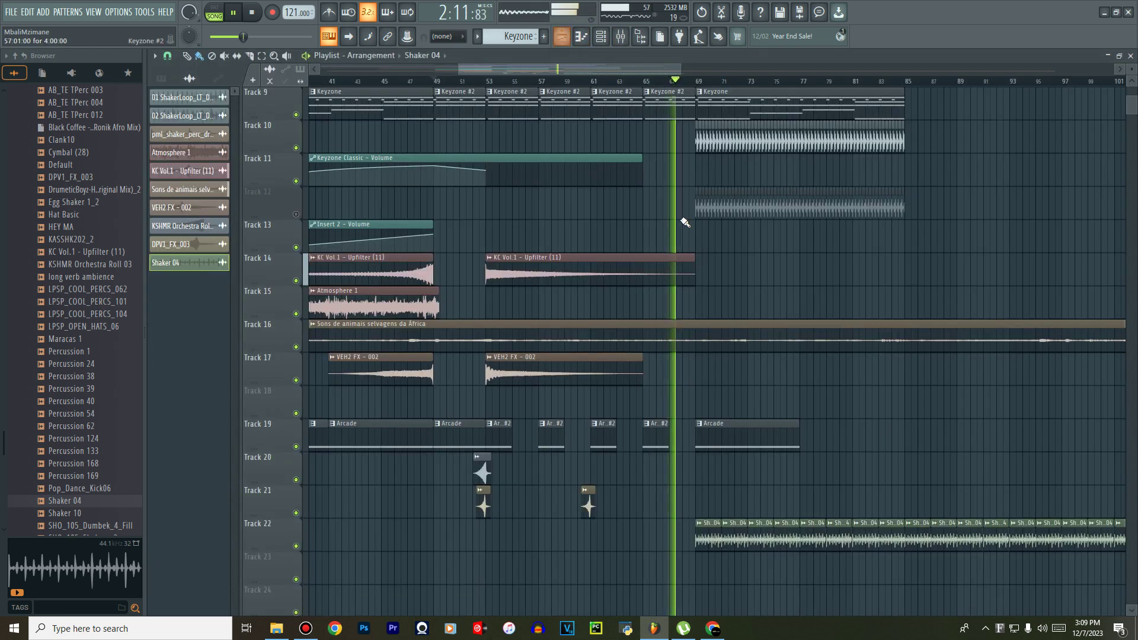
scroll(706, 207, up, 3)
scroll(707, 207, up, 2)
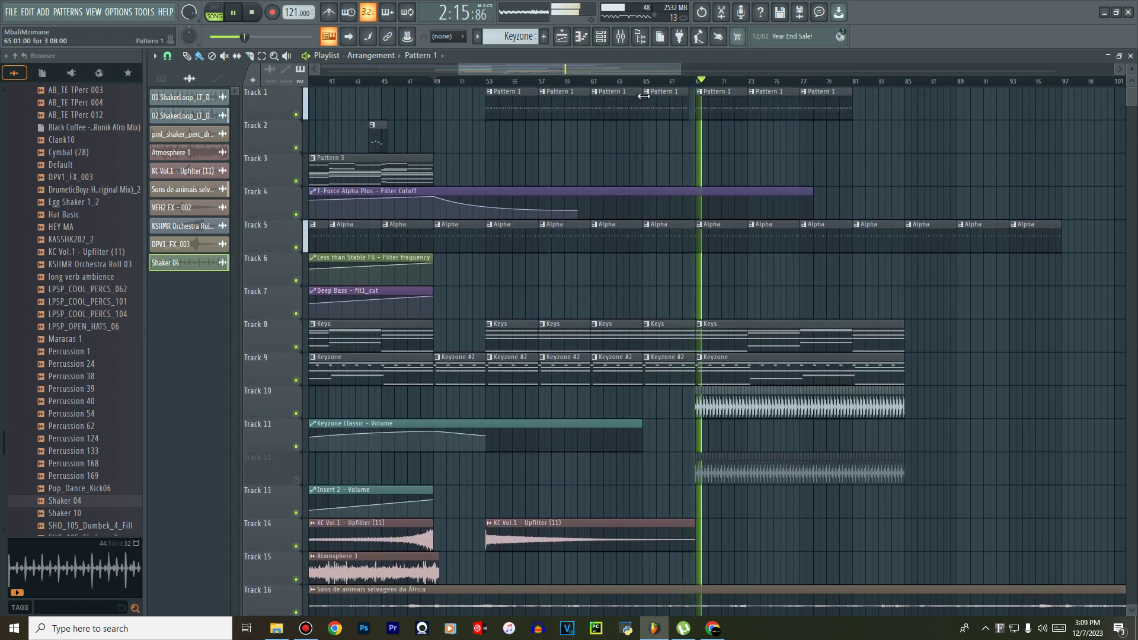
click(296, 479)
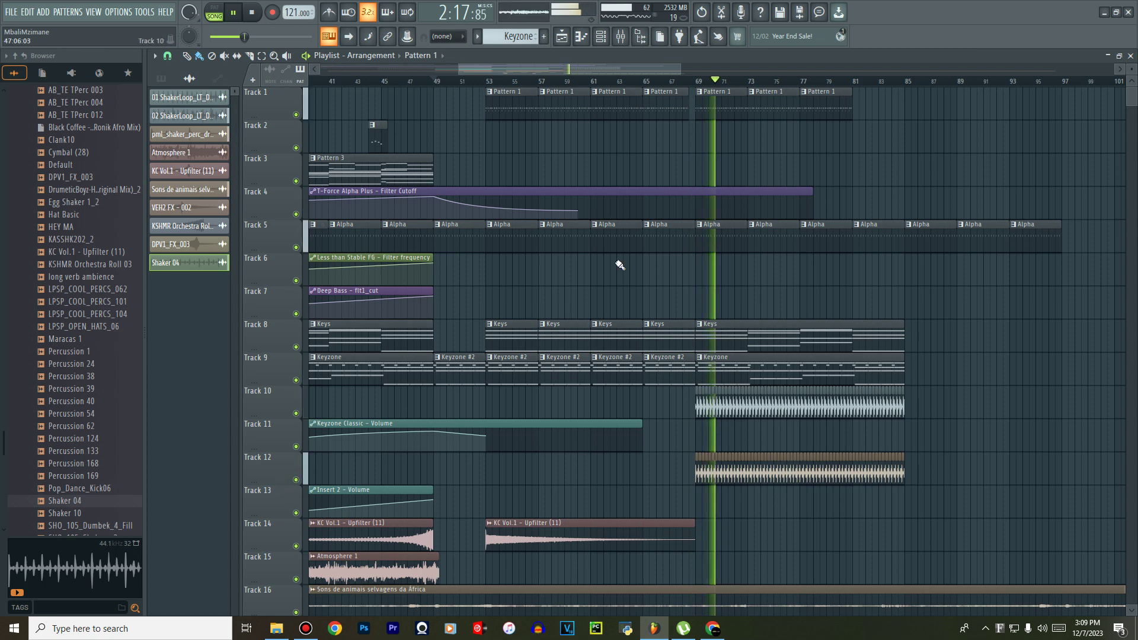
Lower the pml_shaker_perc_dry17 mixer track's volume to 46% and pan it slightly to the left.
click(183, 134)
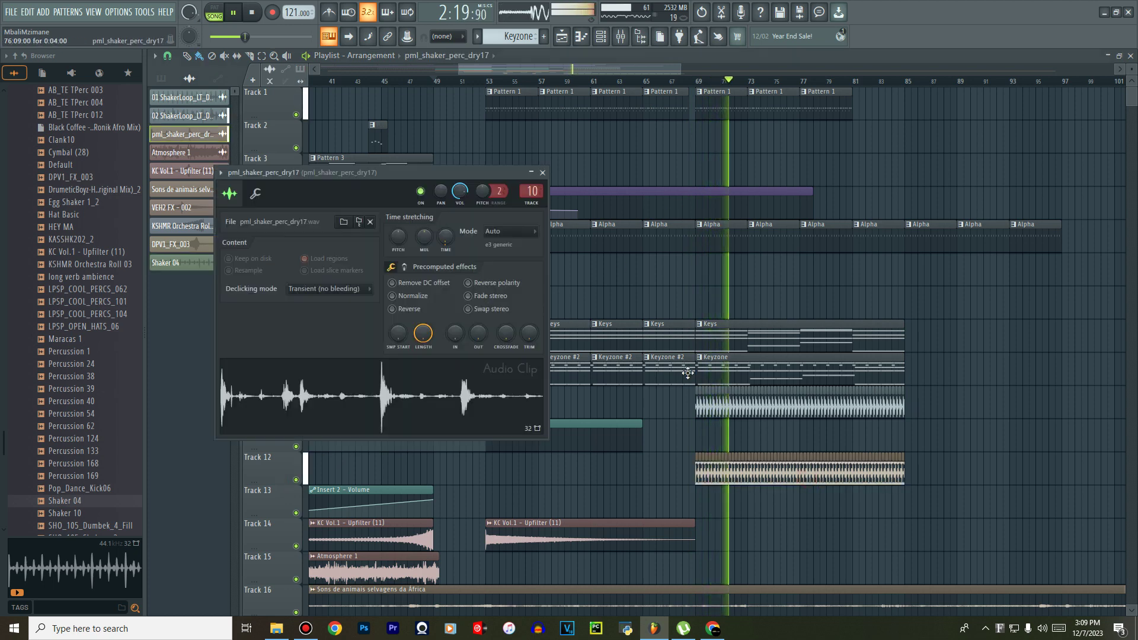
click(621, 36)
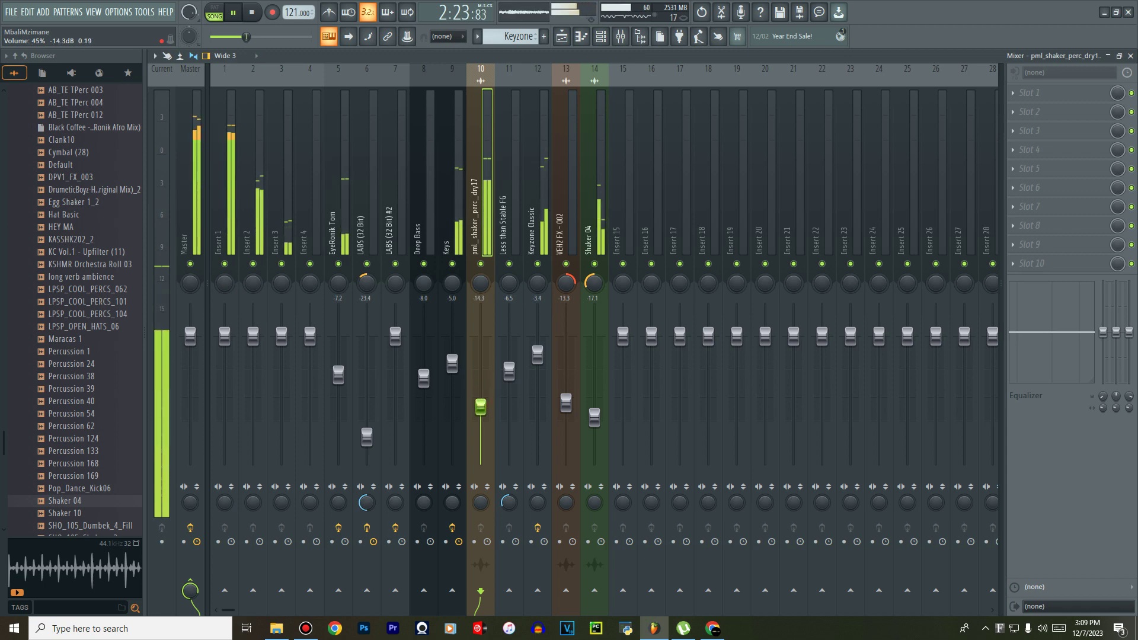
drag(481, 407, 481, 405)
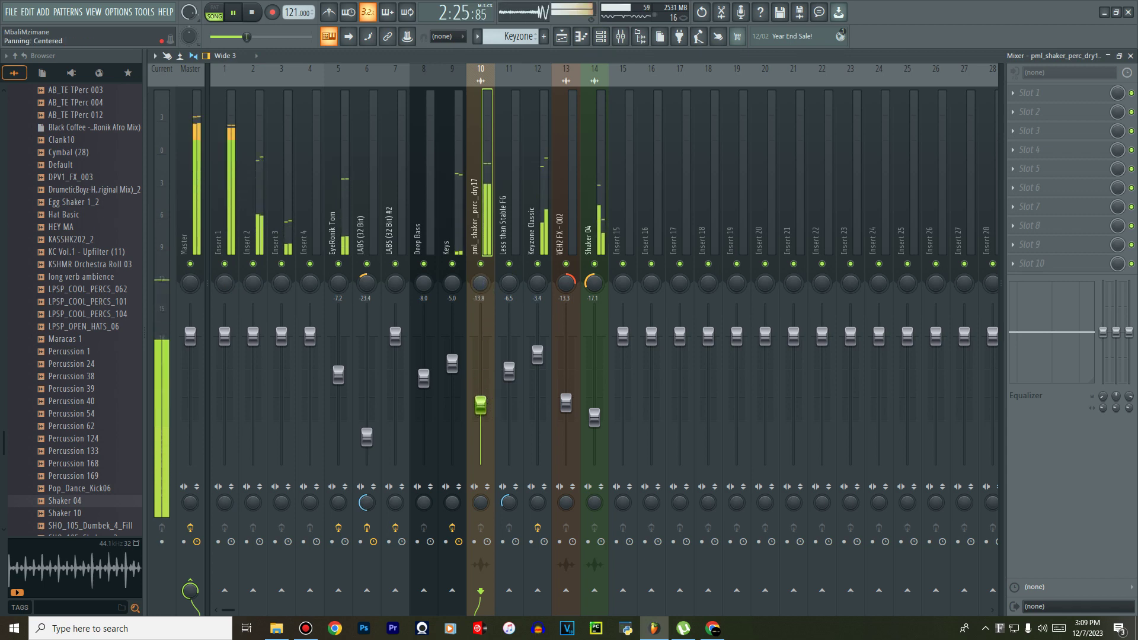
drag(480, 282, 481, 285)
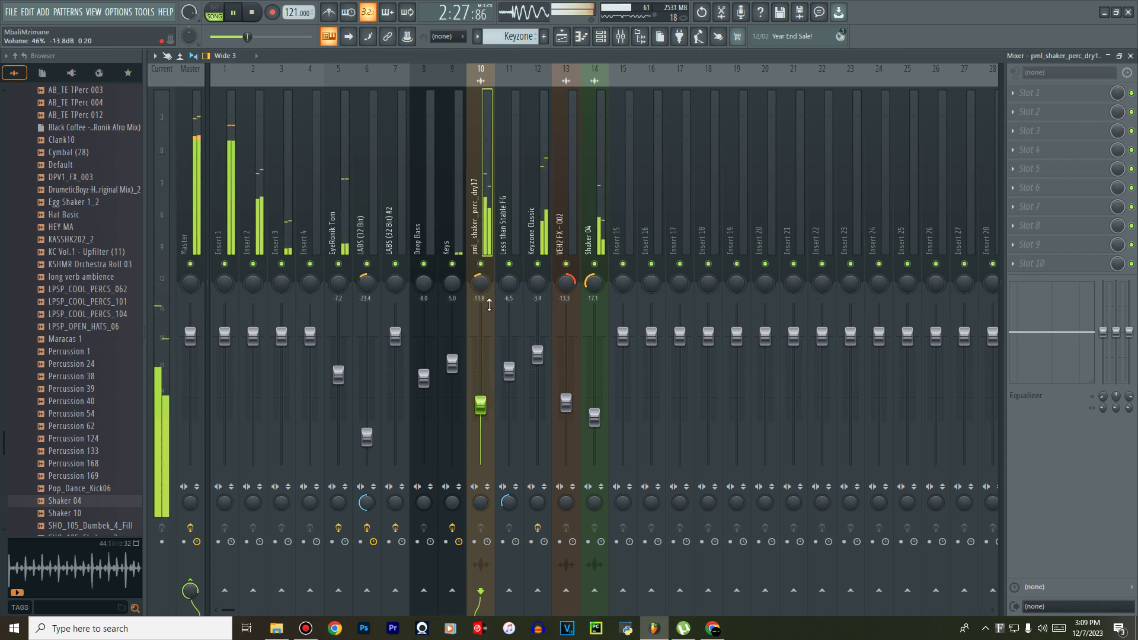
click(561, 36)
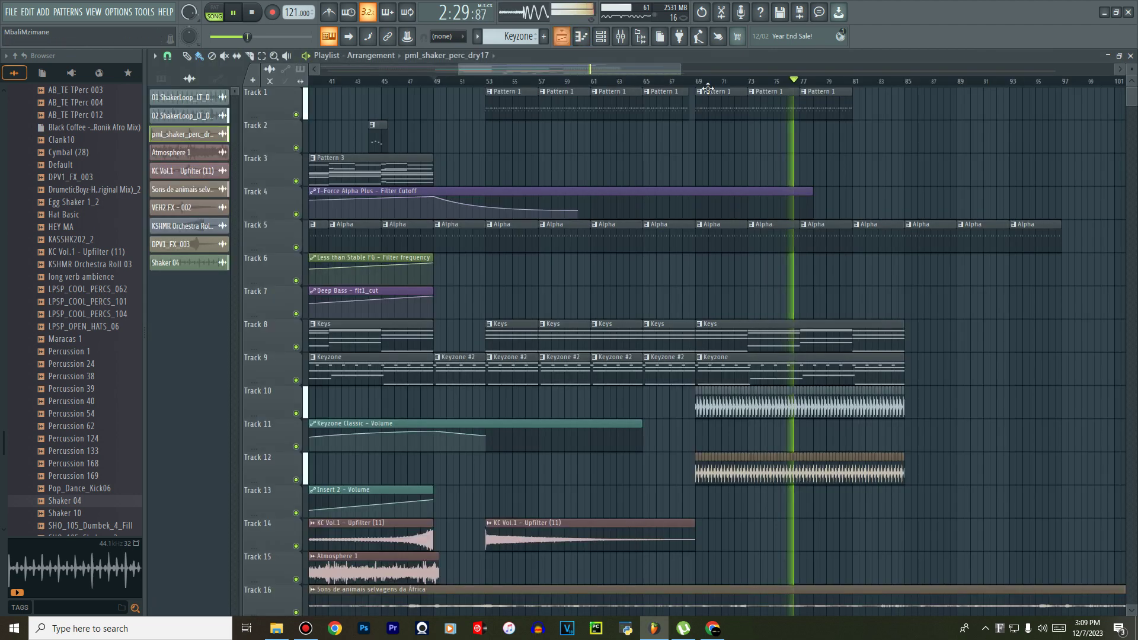
Play the song from bar 33 and extend the Deep Bass flt1_cut automation clip on Track 7 to 62 bars.
scroll(718, 85, down, 2)
scroll(721, 84, down, 1)
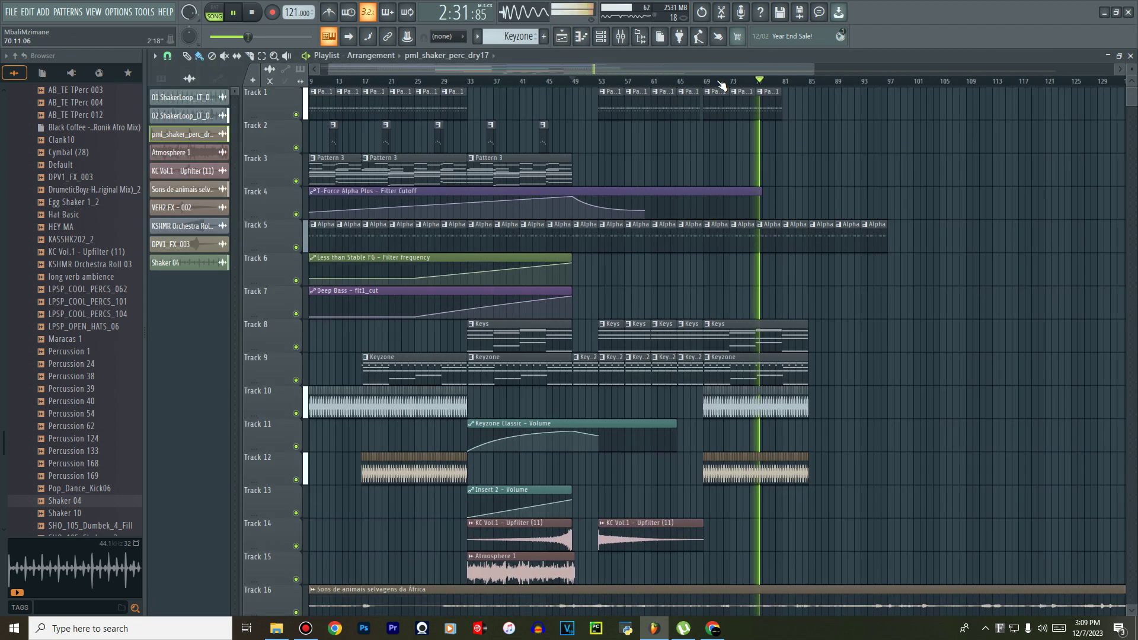
scroll(722, 86, down, 1)
key(space)
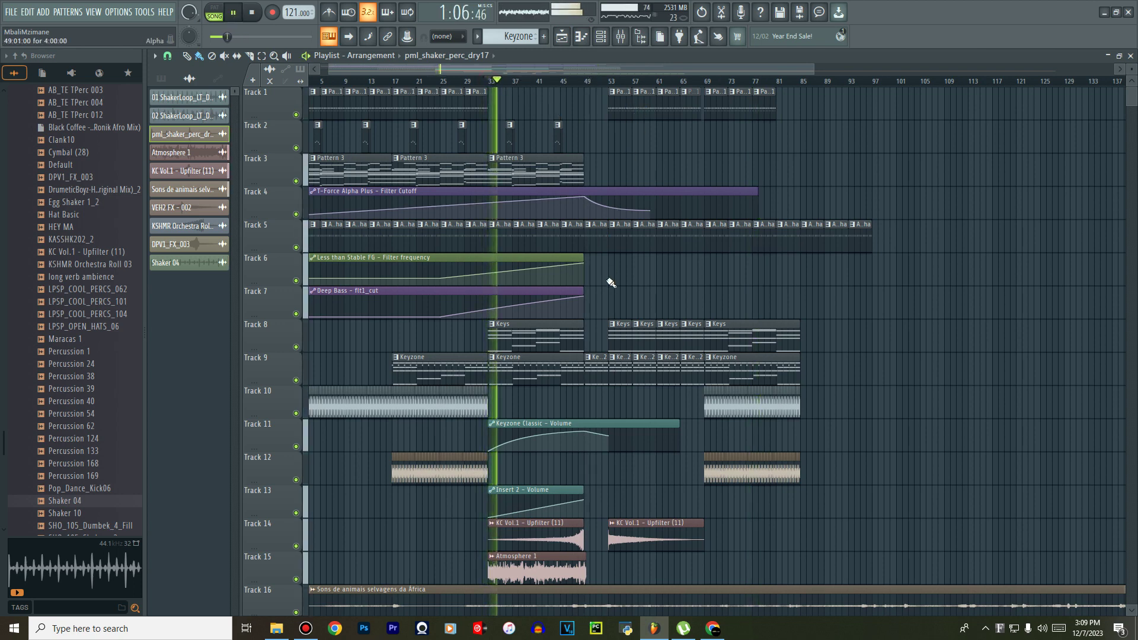
click(582, 294)
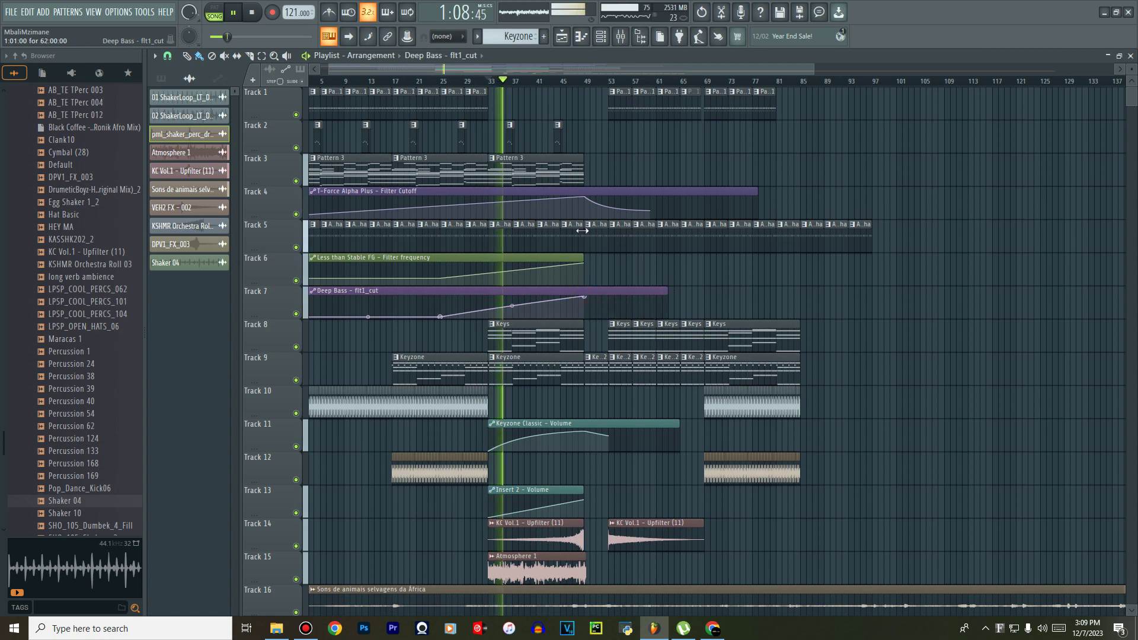
Cut the Deep Bass notes out of Pattern 3.
double_click(534, 168)
click(604, 36)
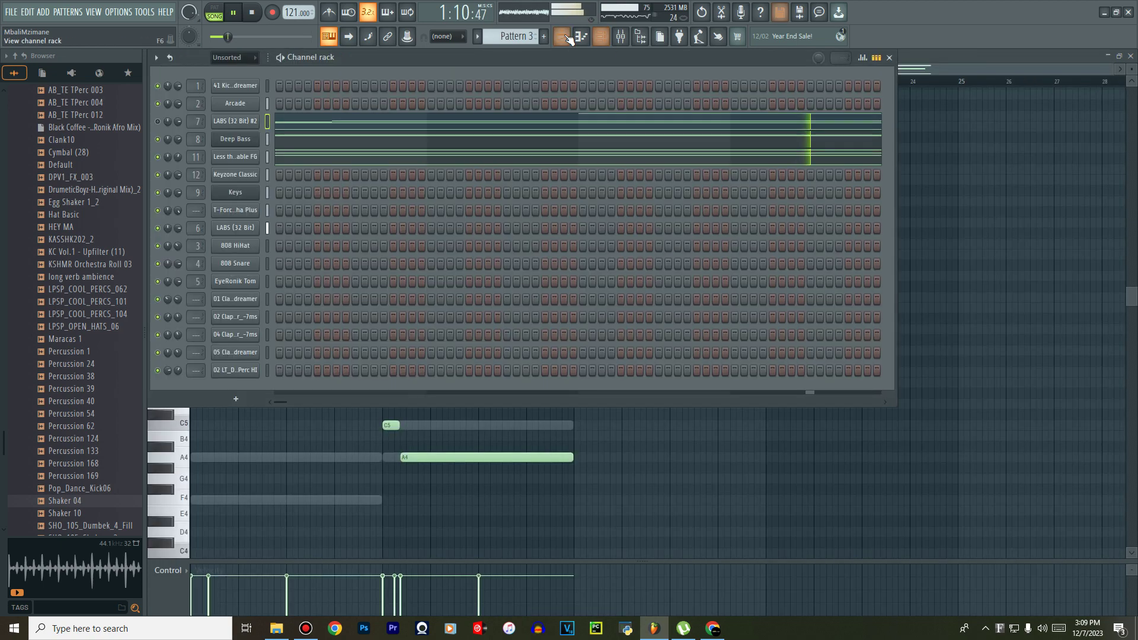
right_click(240, 143)
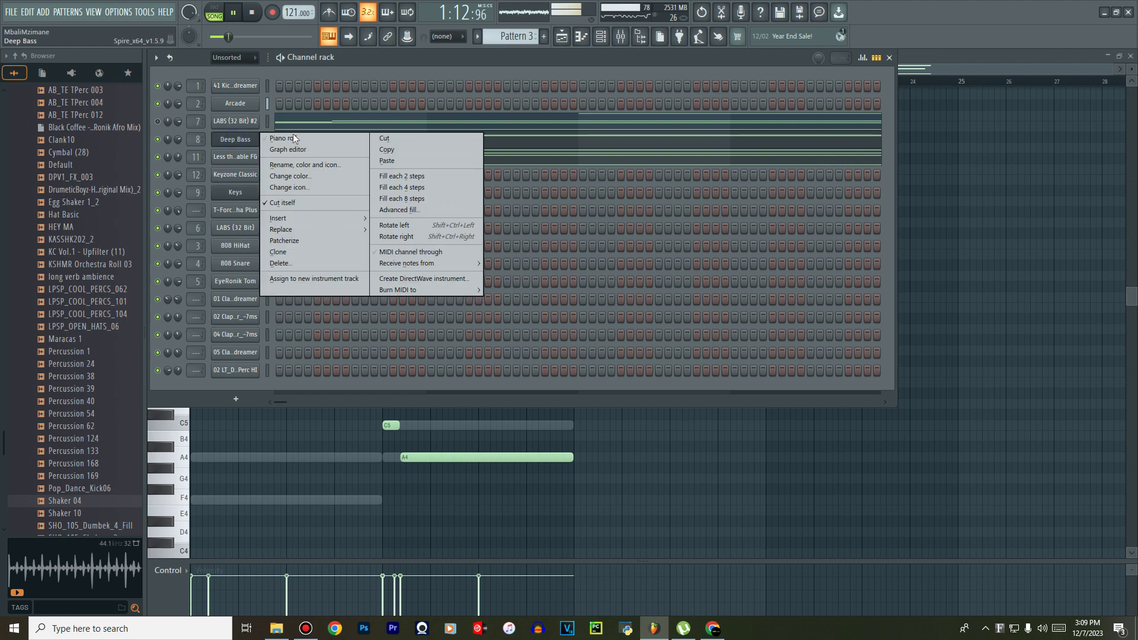
click(386, 139)
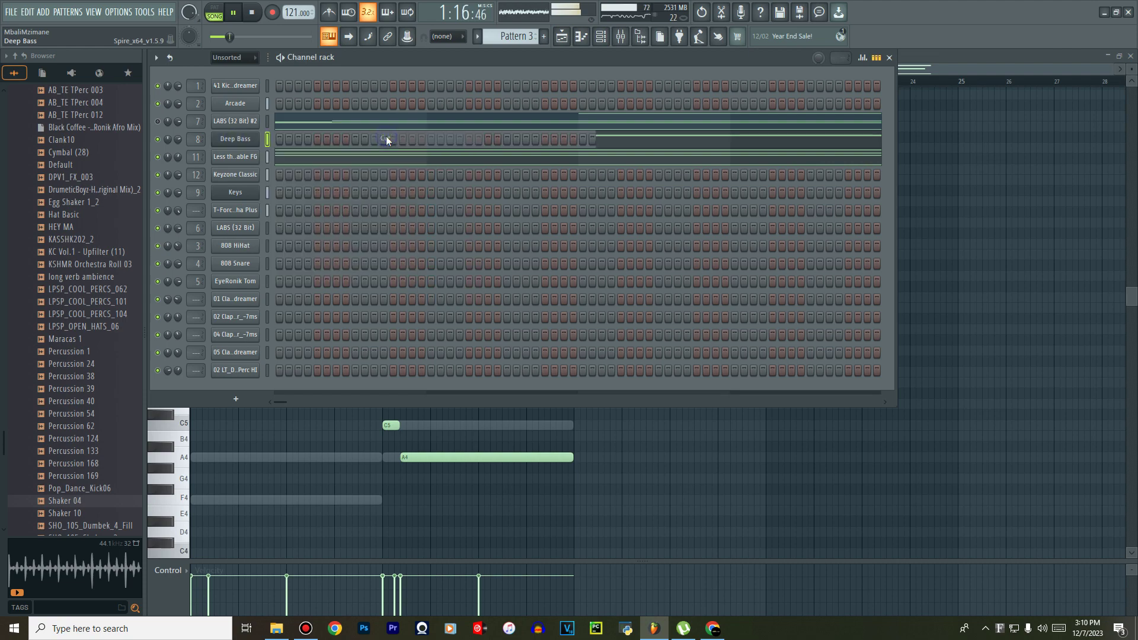
click(564, 38)
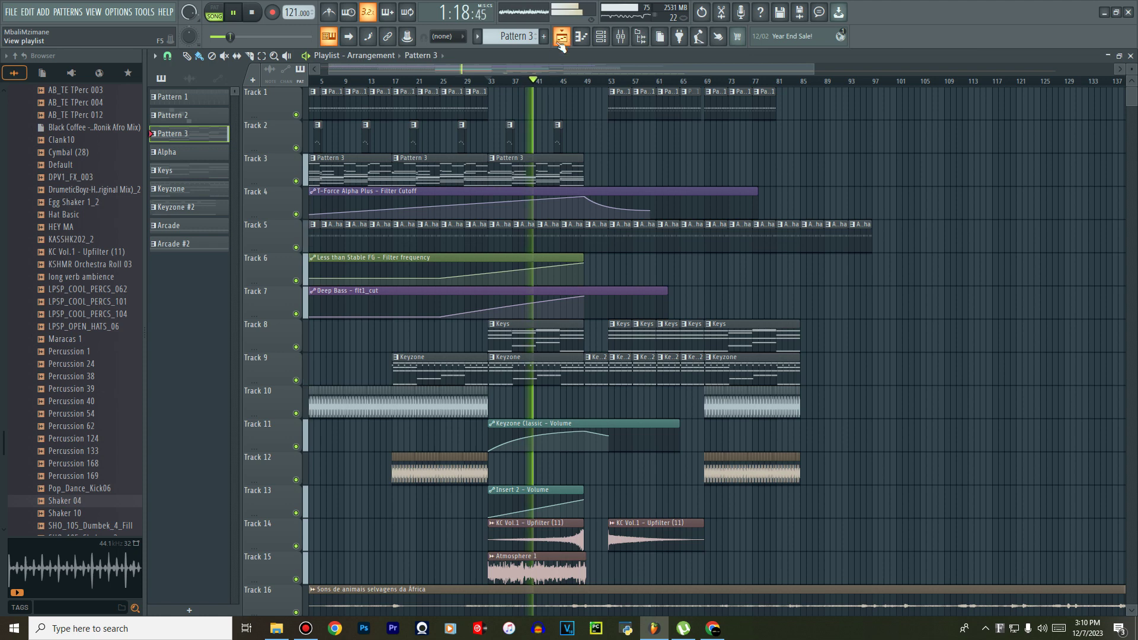
Stop playback and insert an empty playlist track above the Alpha clips at Track 5.
key(space)
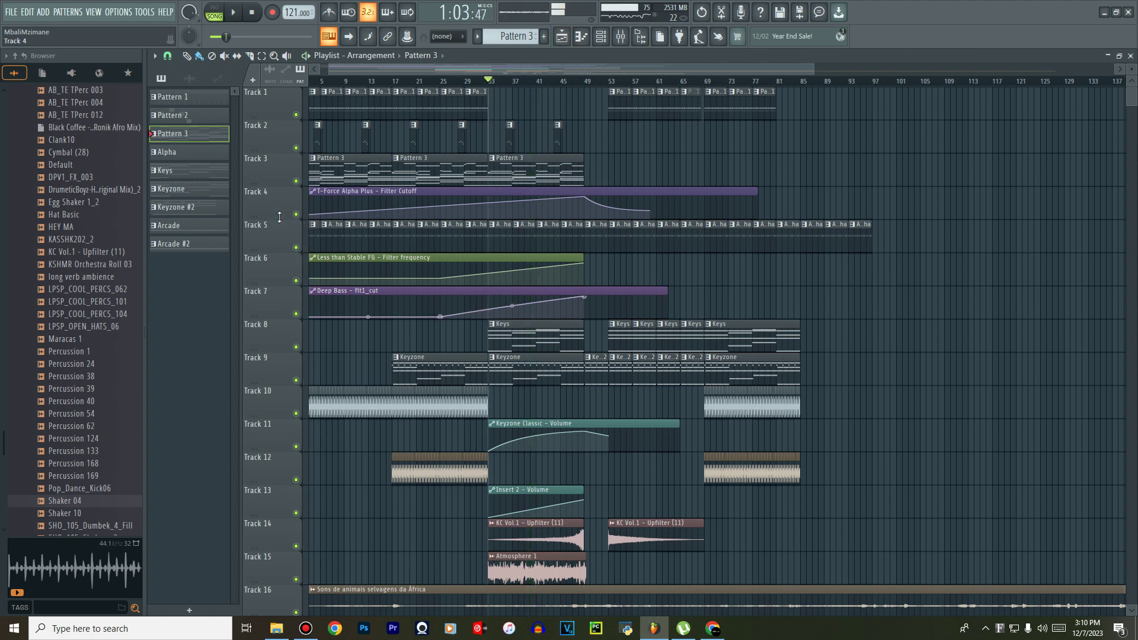
right_click(268, 229)
click(313, 462)
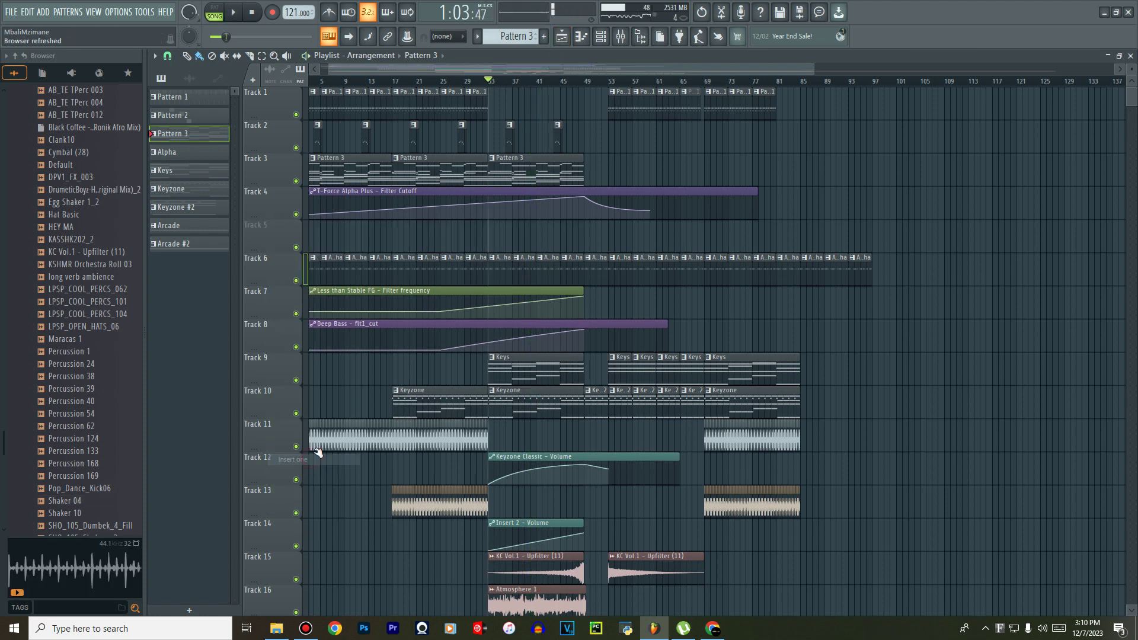
scroll(560, 64, left, 1)
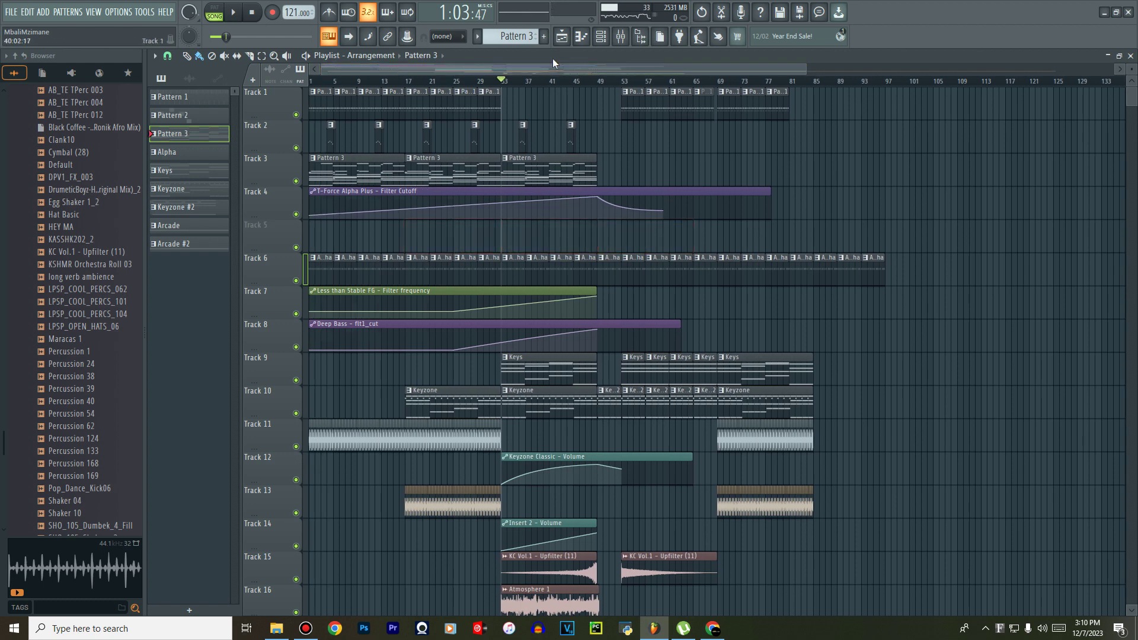
Create a new pattern named Bass and paste the cut notes into its Deep Bass channel.
click(544, 38)
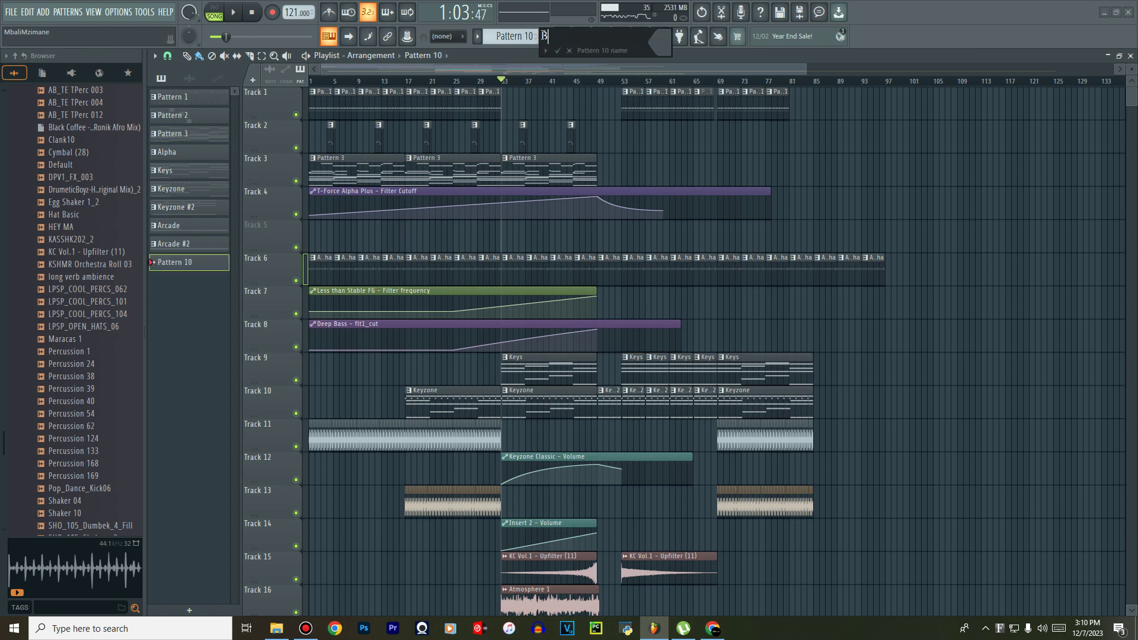
text(Bass)
key(Return)
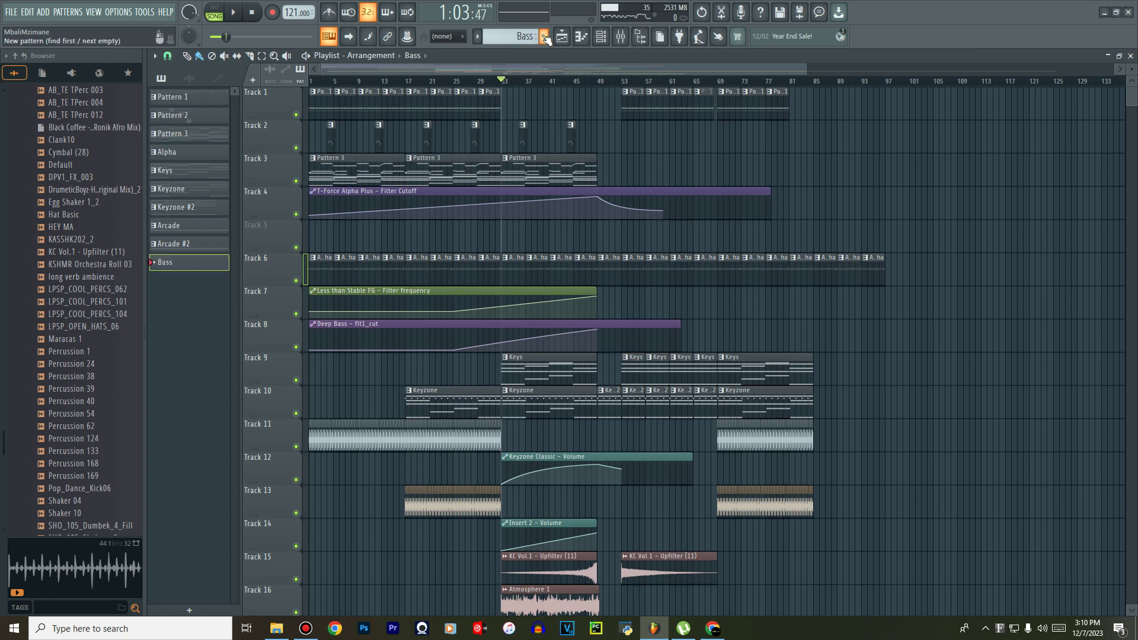
click(600, 38)
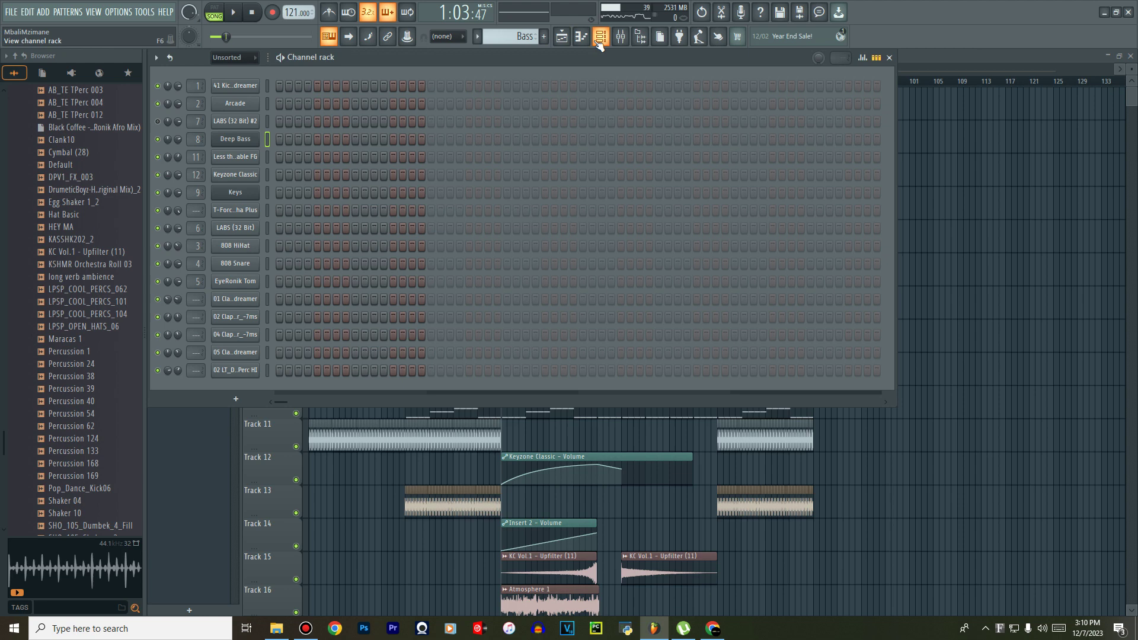
click(268, 137)
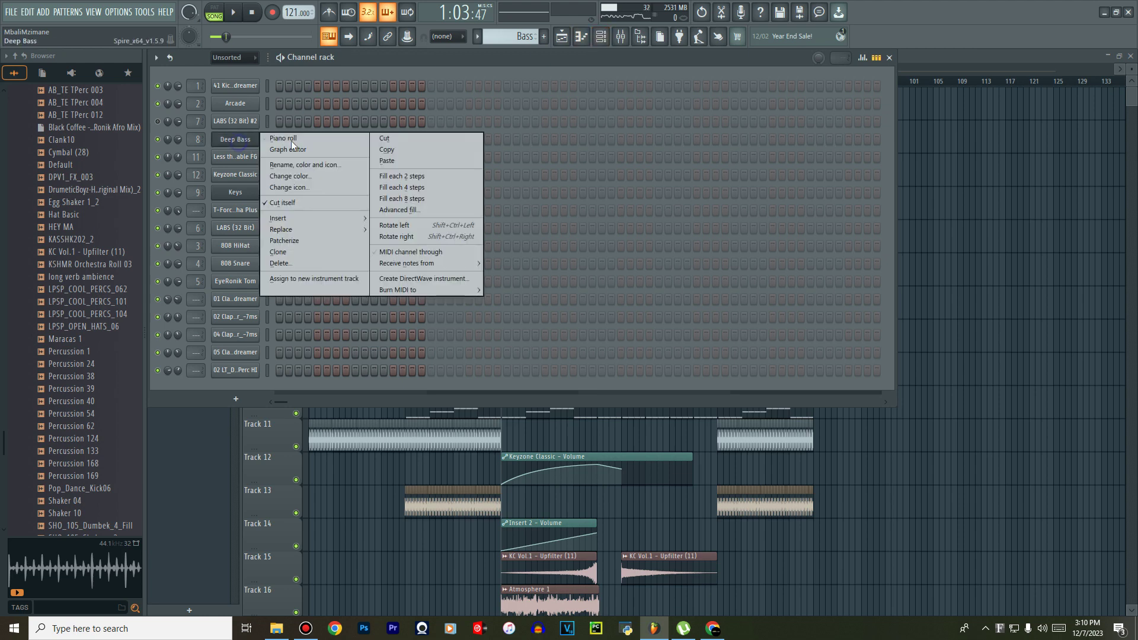
click(403, 159)
click(562, 36)
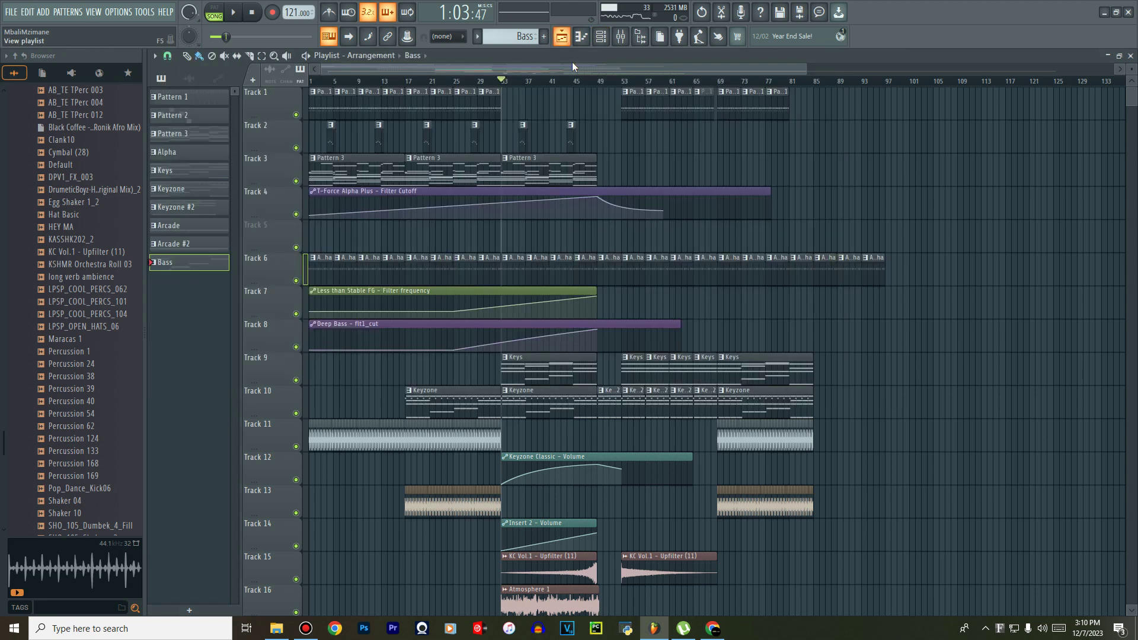
Place 16-bar Bass clips at bars 17 and 33 on Track 5 and add a sharp drop at bar 49 to the Deep Bass flt1_cut automation.
drag(412, 240, 586, 241)
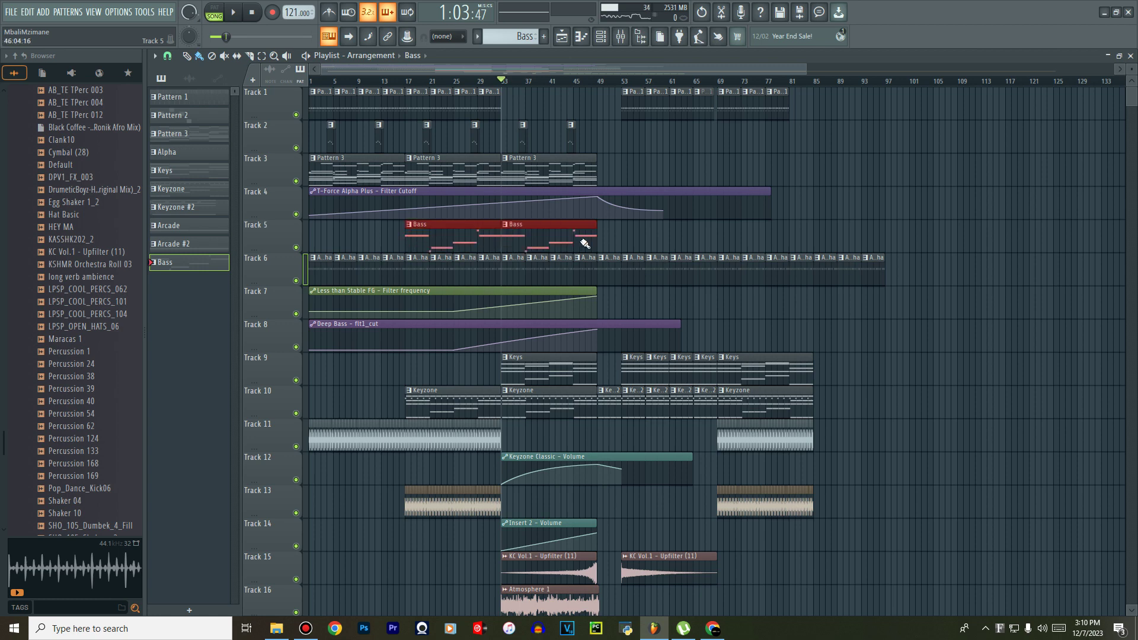
key(space)
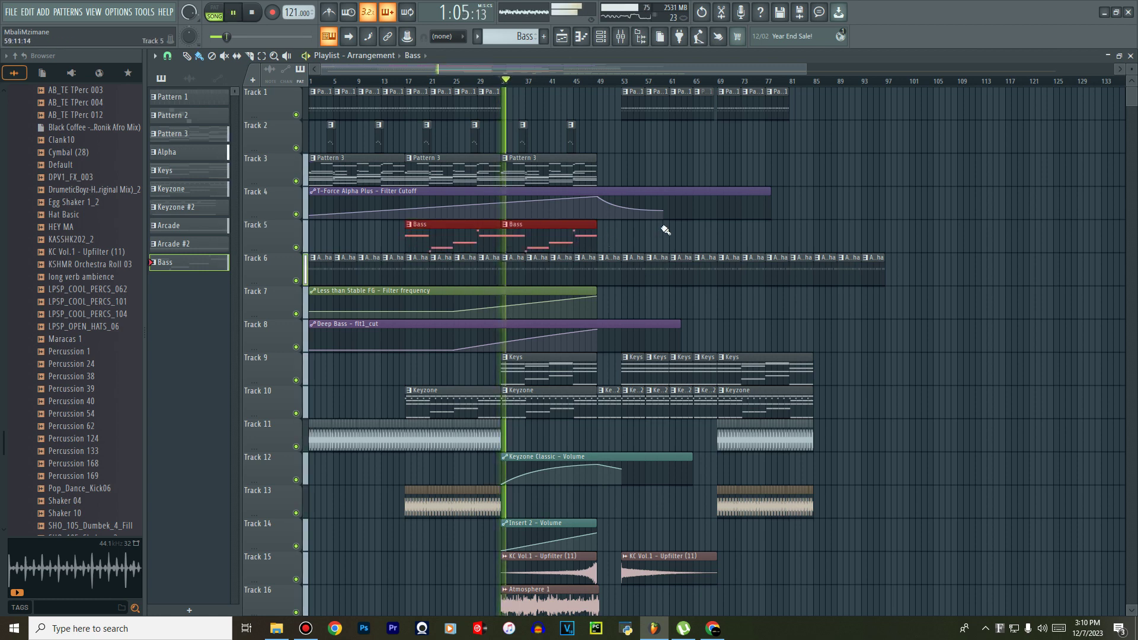
click(608, 336)
drag(608, 336, 598, 343)
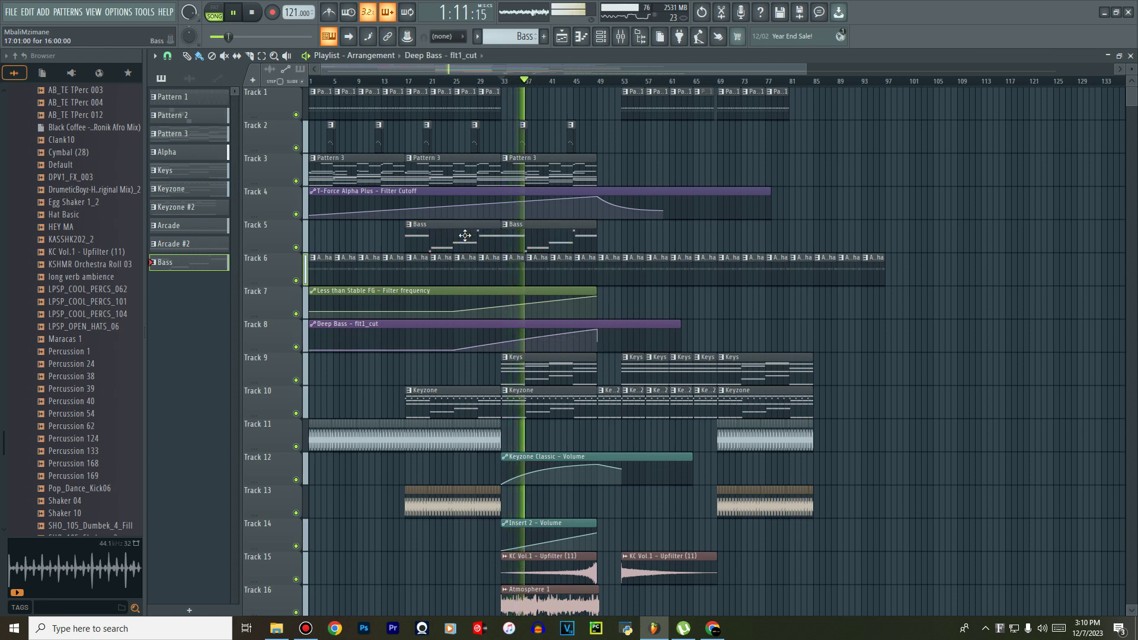
Lay four 4-bar Bass clips on Track 5 from bar 53 to bar 69, leaving bars 49 to 53 empty.
click(630, 241)
key(shift+Left)
key(shift+Left)
key(shift+Left)
key(shift+Left)
key(shift+Left)
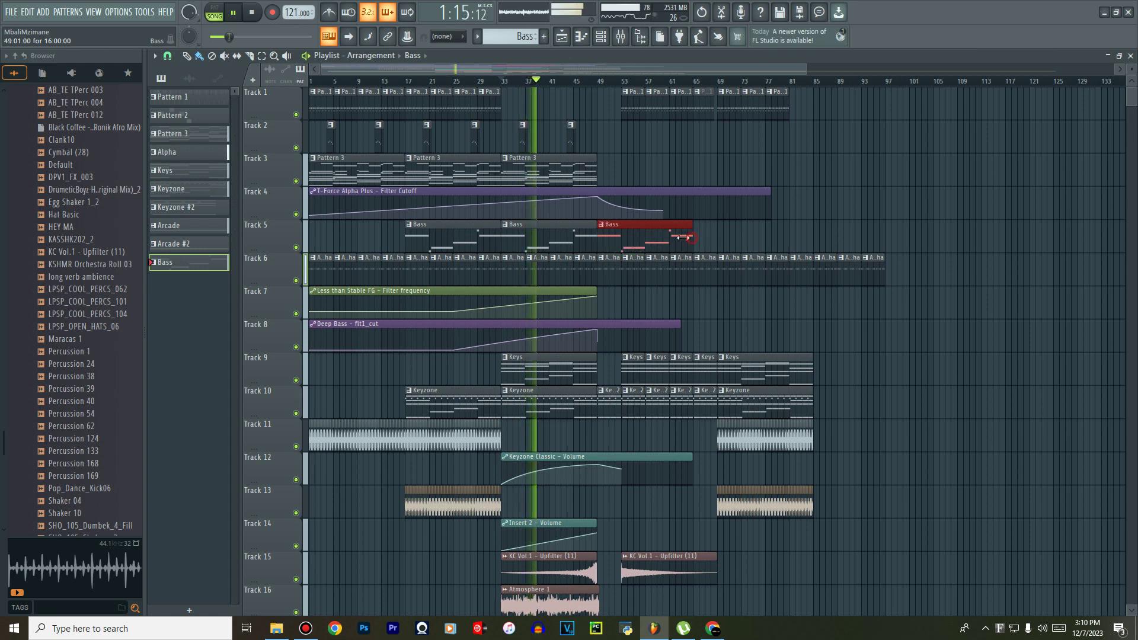
mouse_move(692, 240)
mouse_down()
mouse_move(620, 245)
mouse_move(706, 244)
mouse_up()
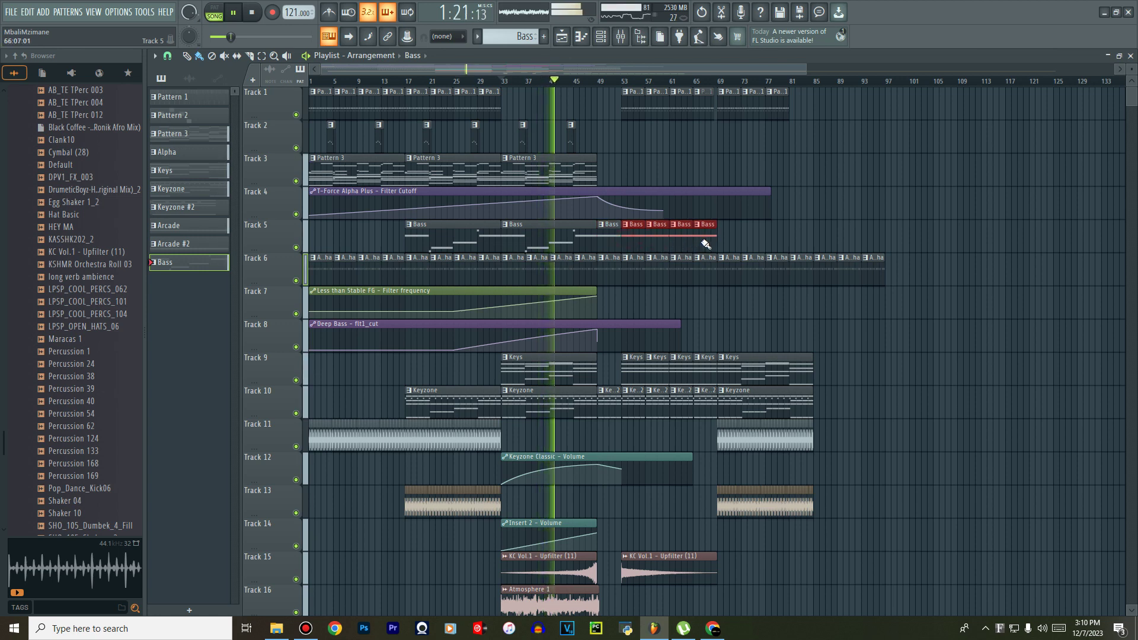
right_click(610, 237)
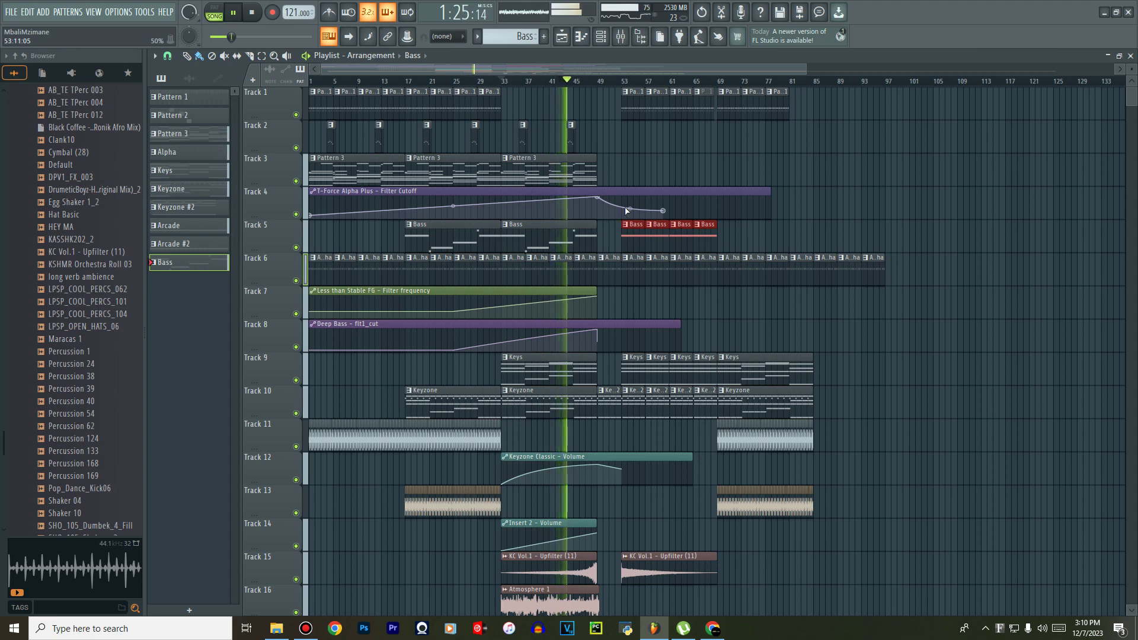
Bend the T-Force Alpha Plus filter cutoff curve after bar 49 upward and raise the Keyzone Classic volume point at bar 53 level with its peak.
drag(629, 209, 630, 198)
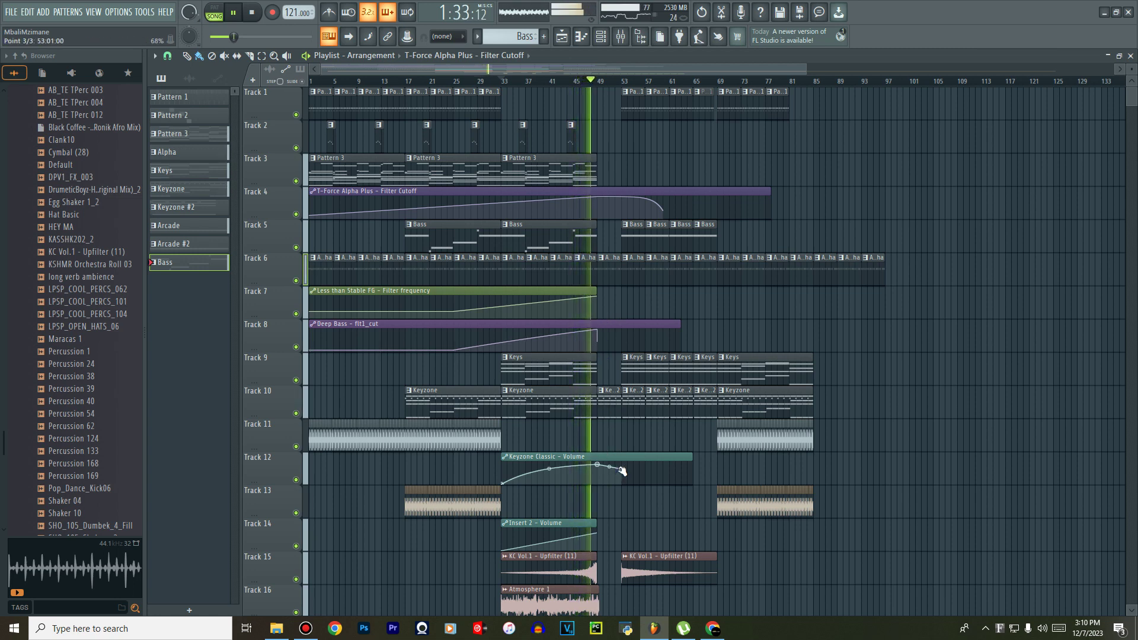
drag(623, 471, 625, 469)
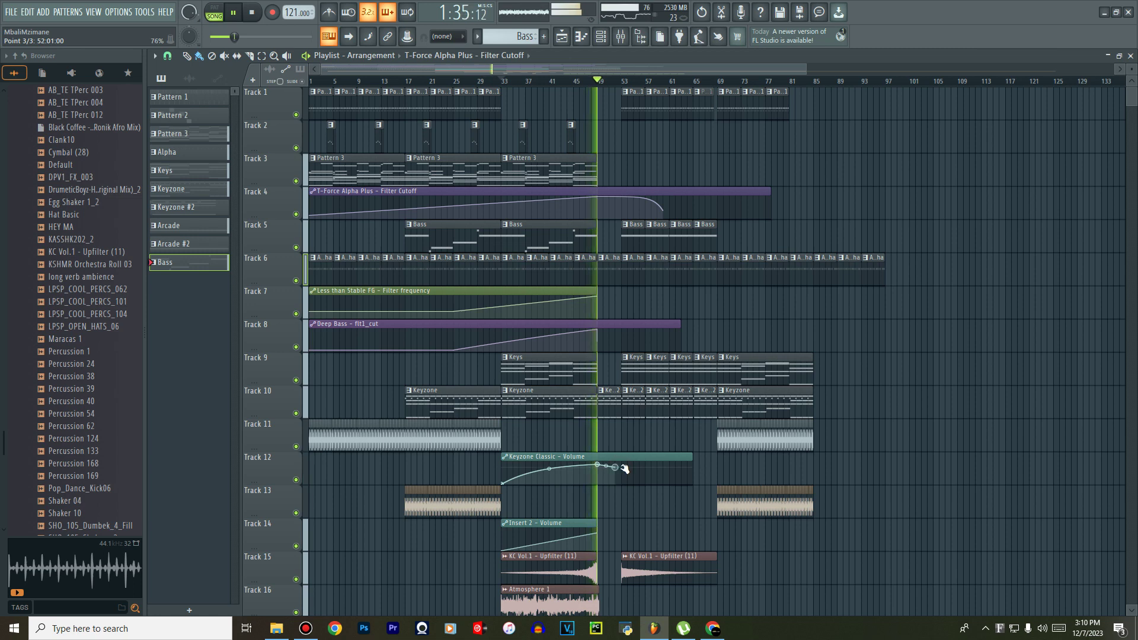
drag(624, 469, 625, 466)
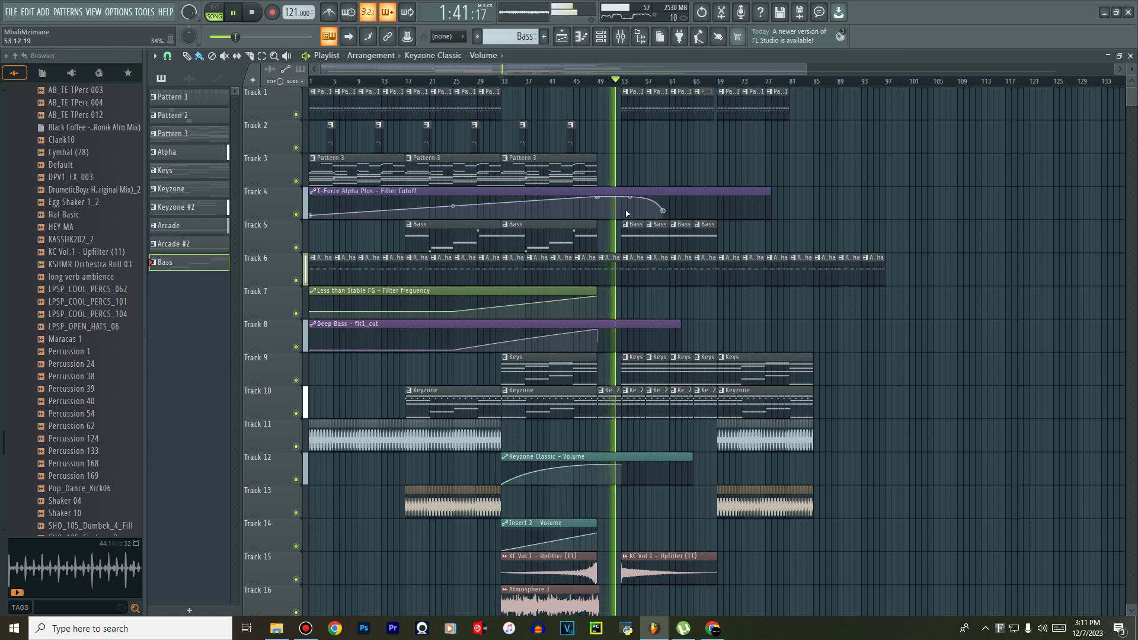
Stop playback and move the last T-Force Alpha Plus filter cutoff point to bar 54 at about 37%.
key(space)
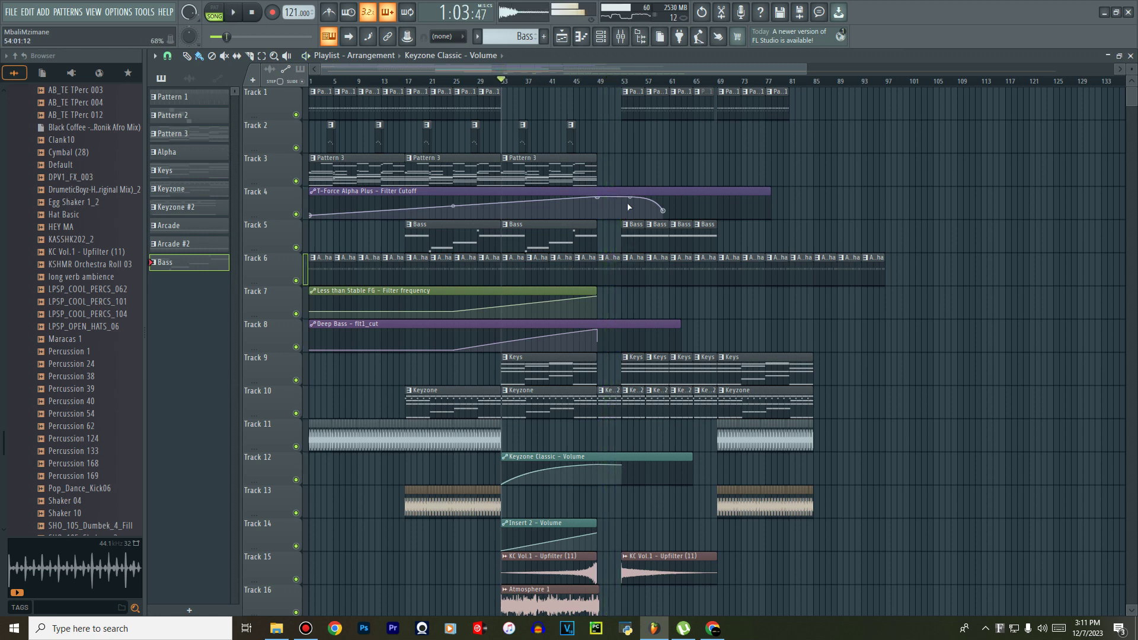
drag(663, 211, 643, 211)
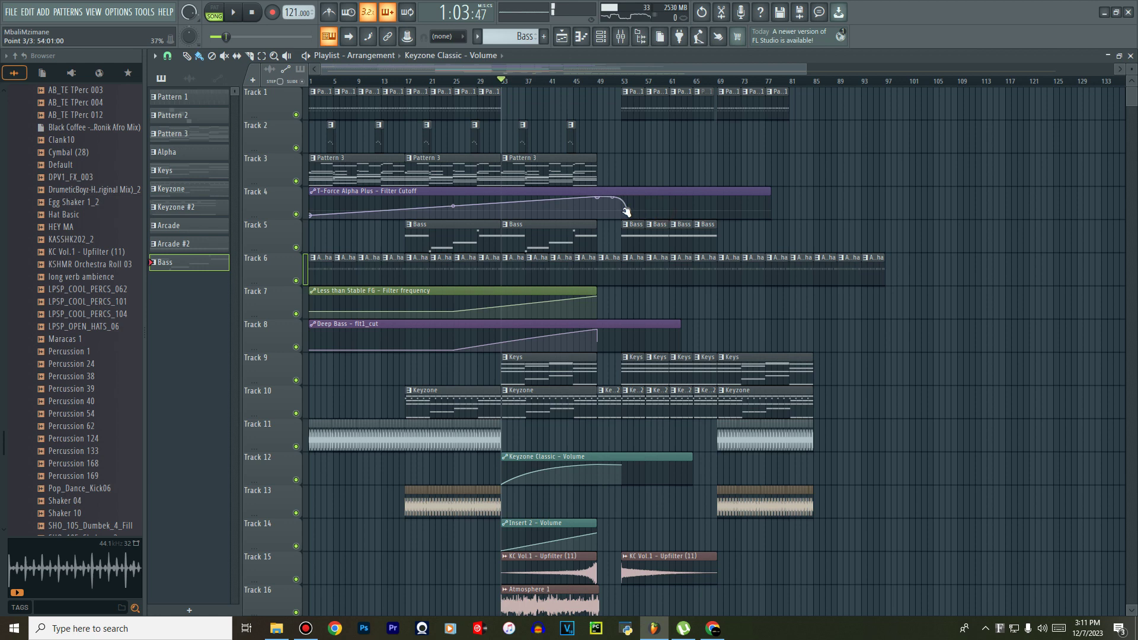
Consolidate Track 20's Arcade clips from the track start into a 24-bit stereo WAV, leaving the remainder as the tail.
scroll(623, 223, down, 6)
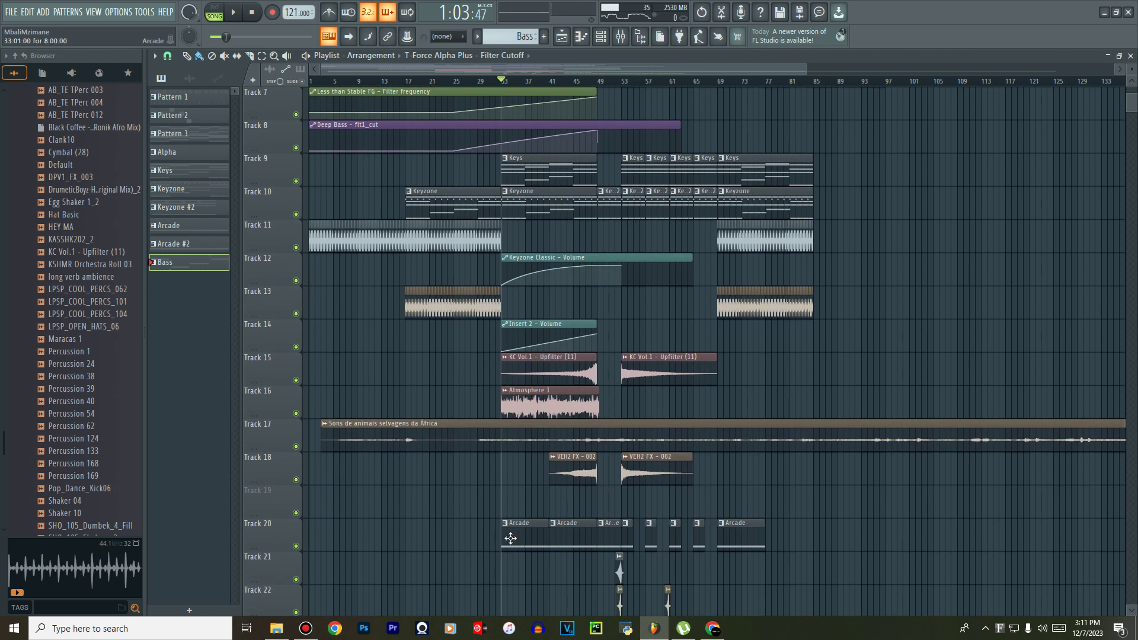
right_click(283, 543)
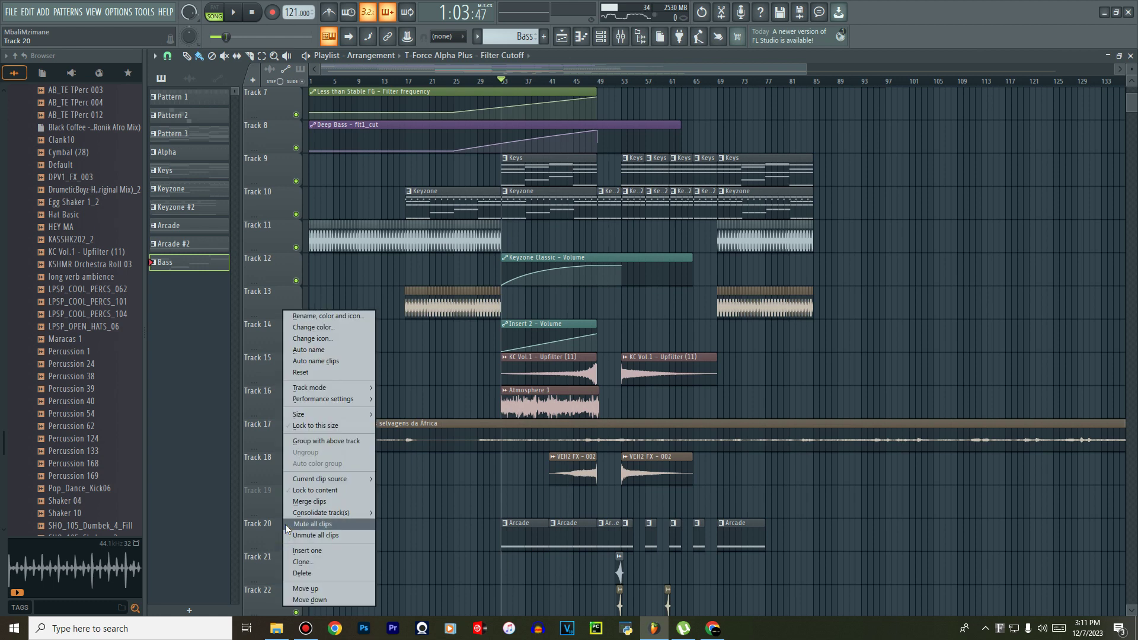
mouse_move(335, 513)
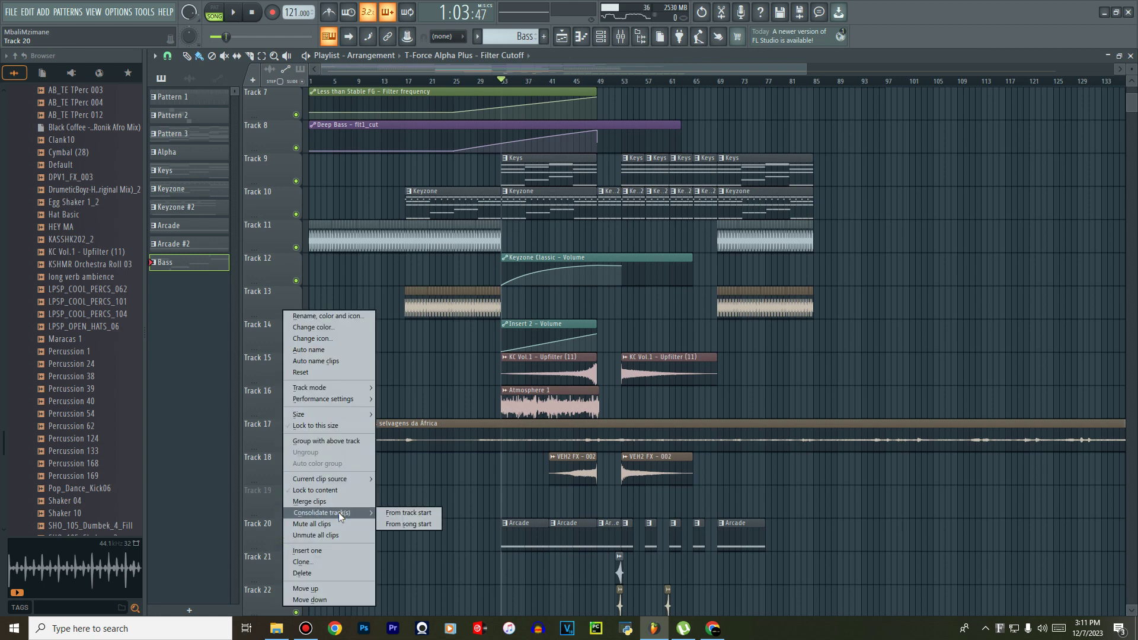
click(397, 513)
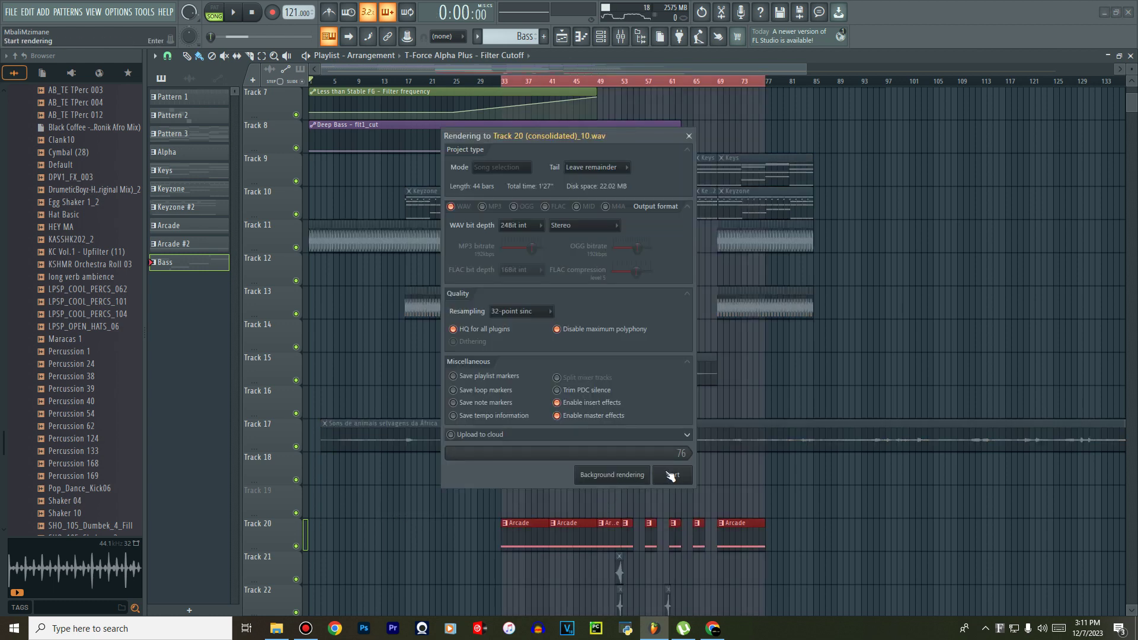
click(673, 476)
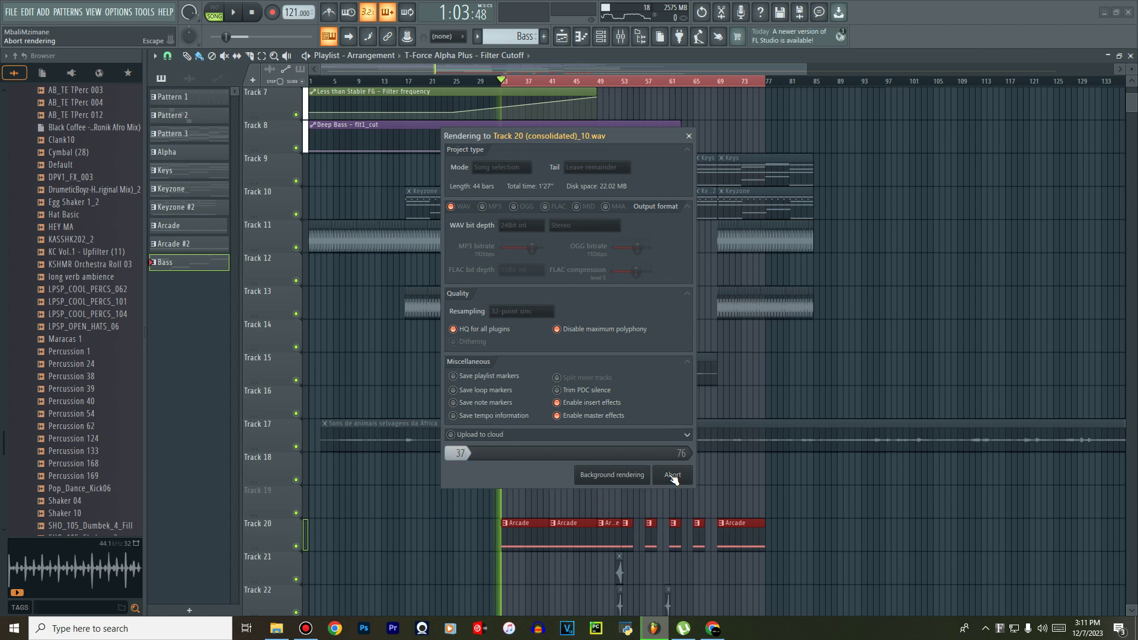
click(306, 629)
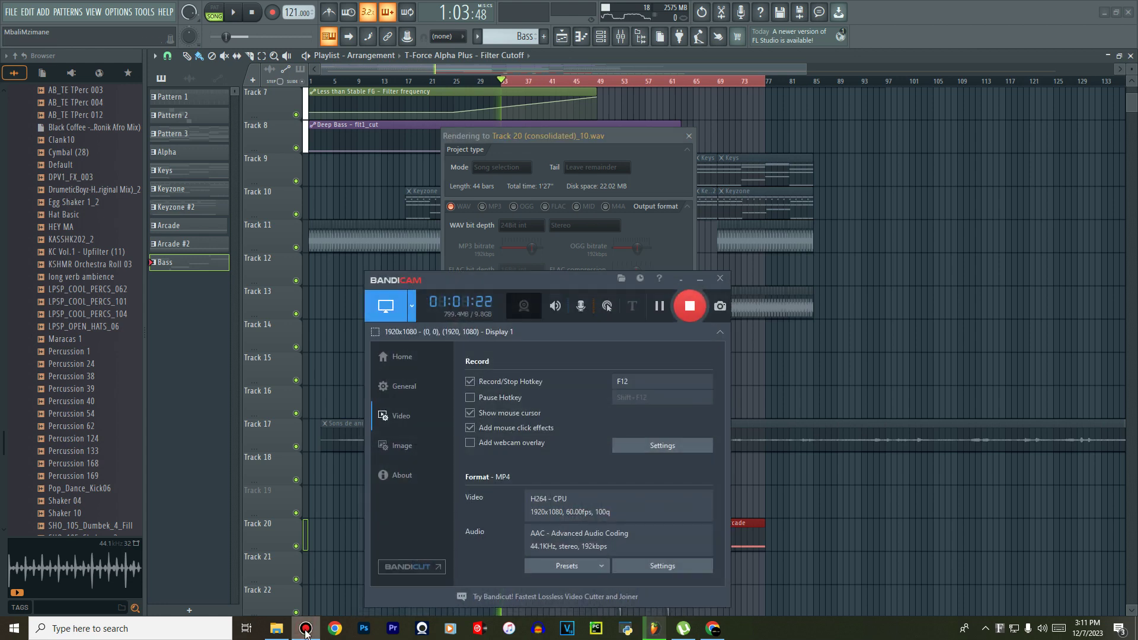
click(306, 629)
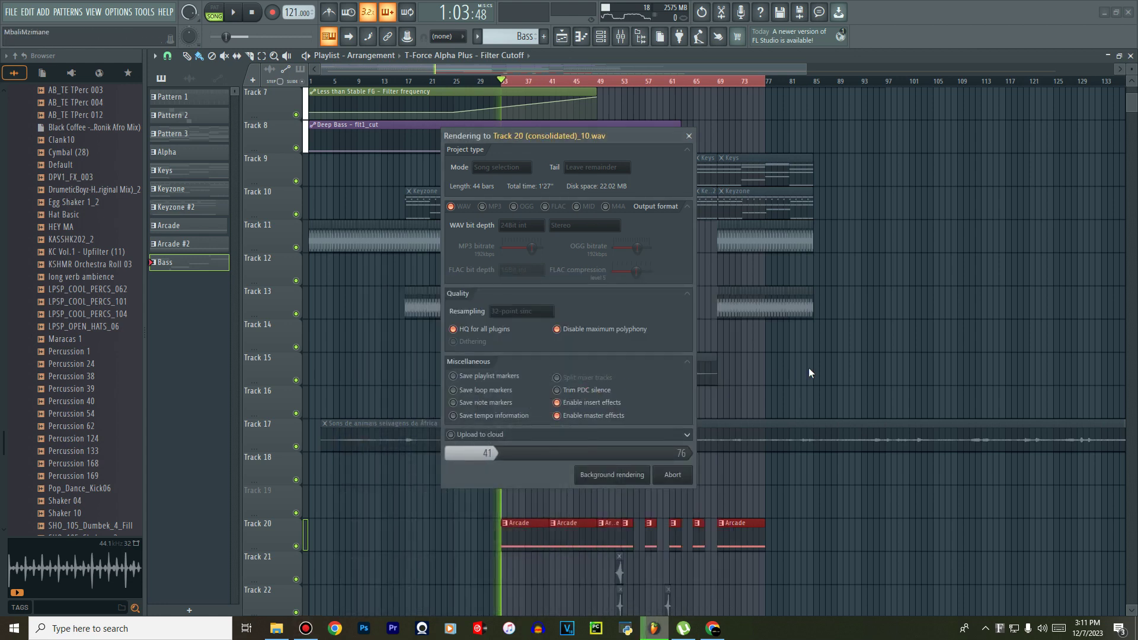
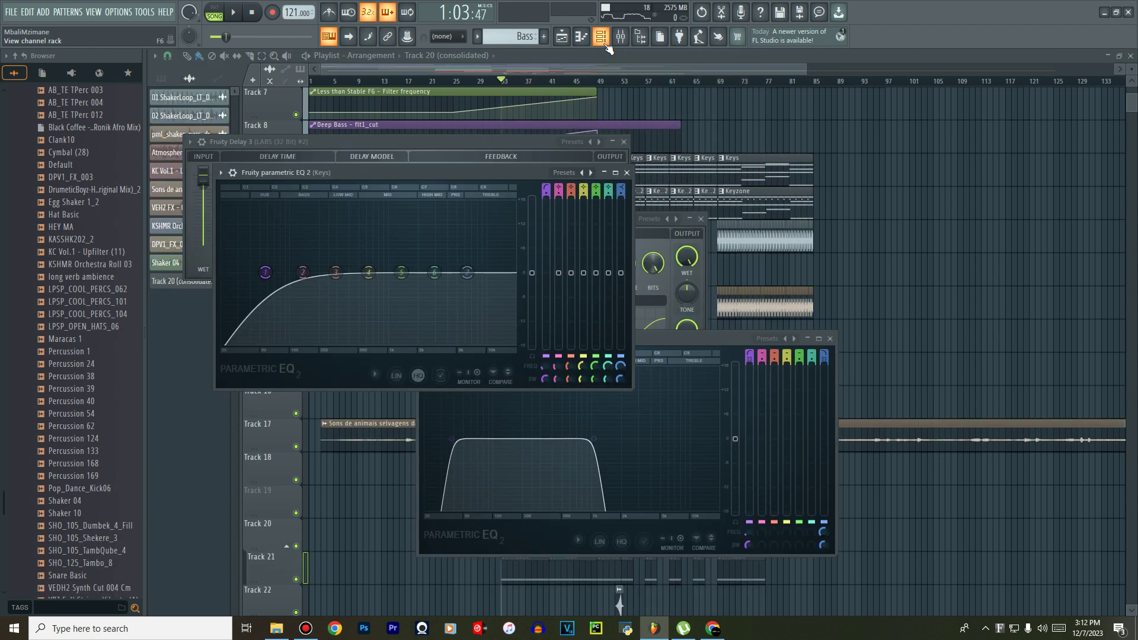
Show the Unsorted channels in the Channel rack, mute the Arcade channel, and return to the playlist with playback running.
key(F6)
click(253, 58)
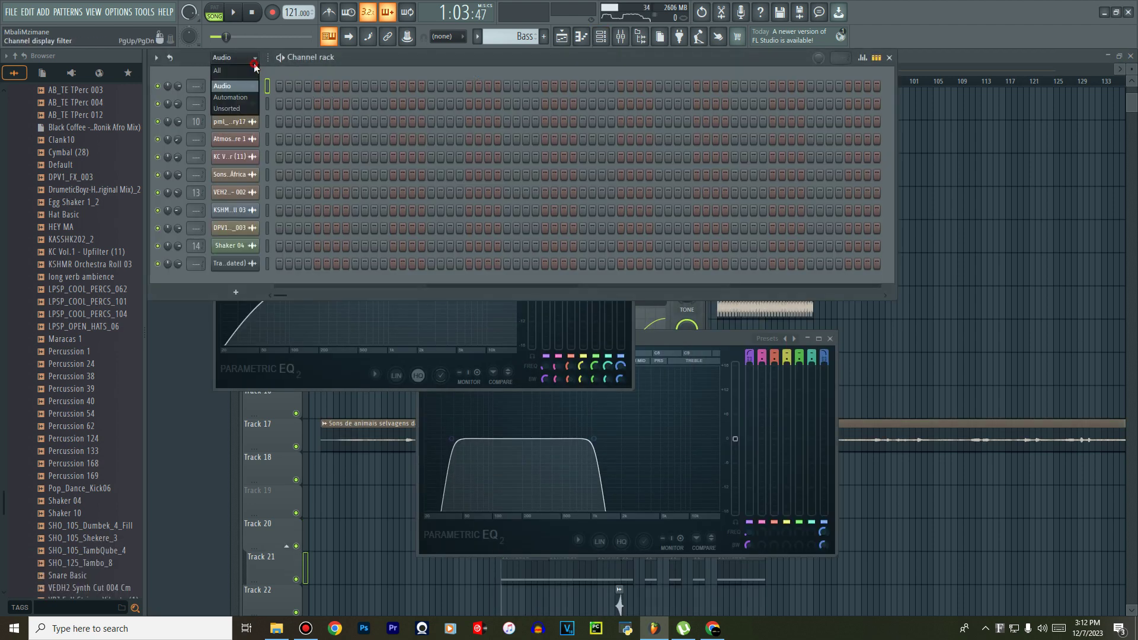
click(229, 108)
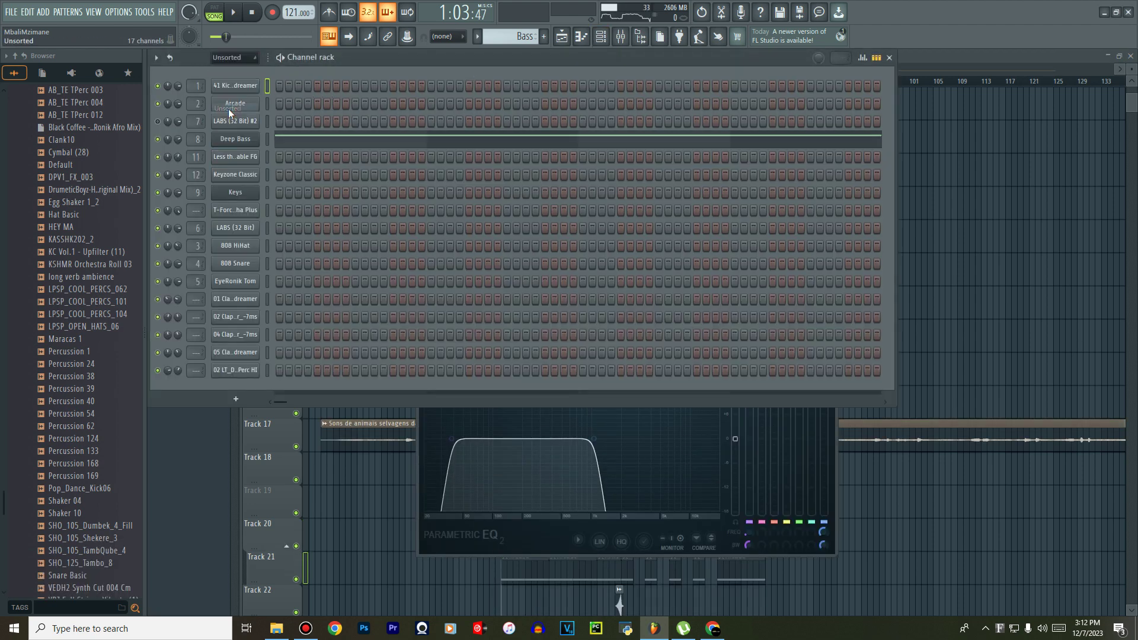
click(157, 104)
key(space)
click(562, 37)
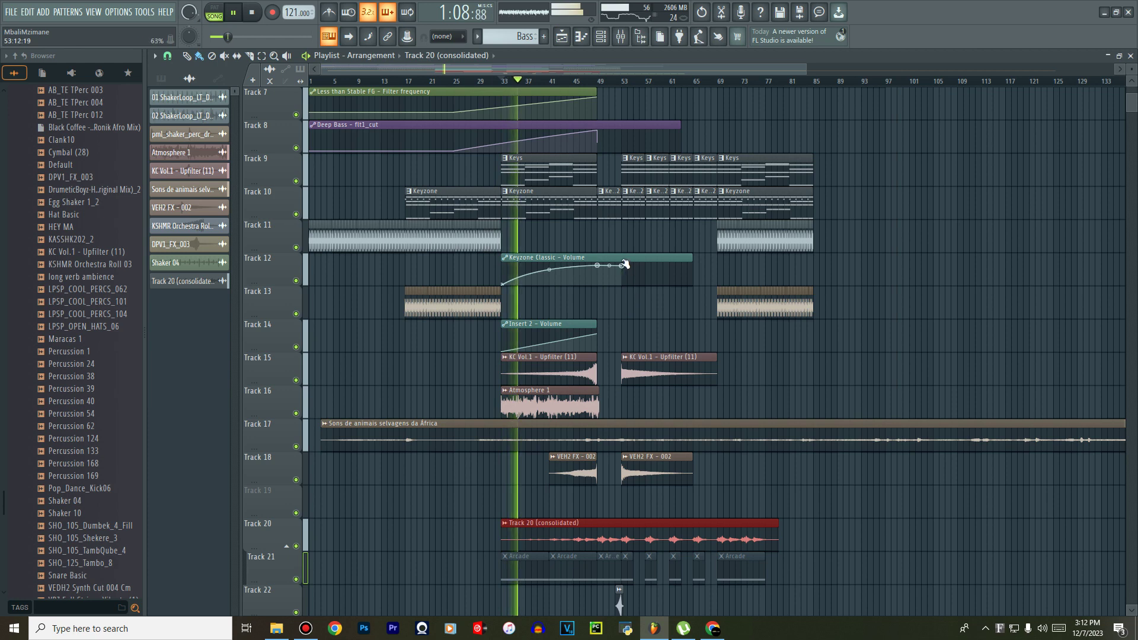
Play from bar 49 and slice the consolidated Track 20 audio clip at bar 53.
click(605, 82)
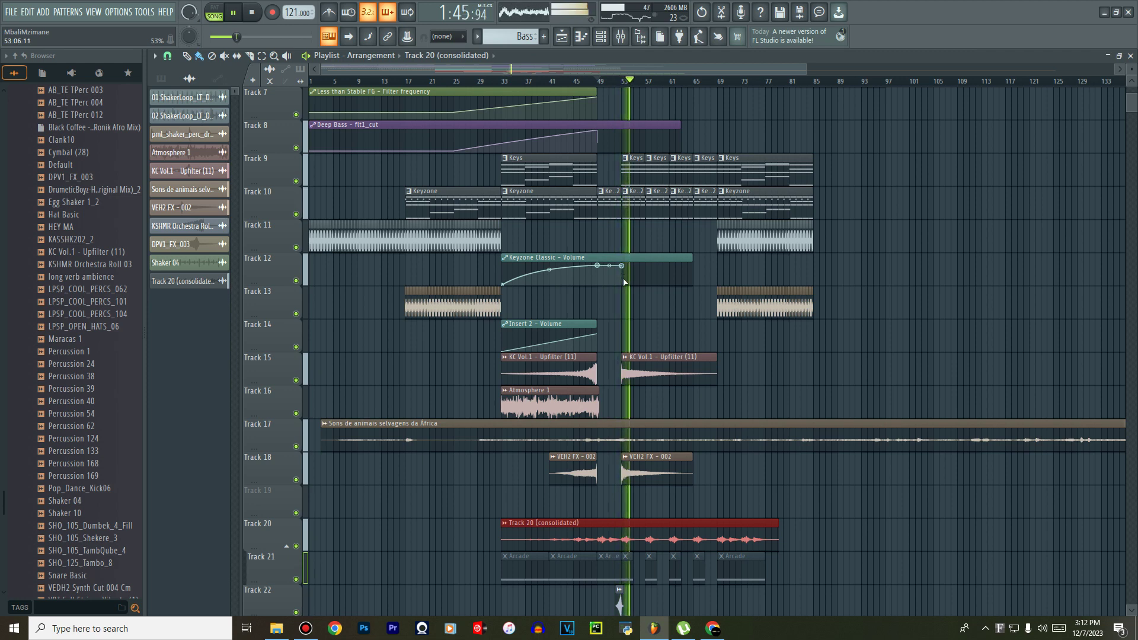
key(space)
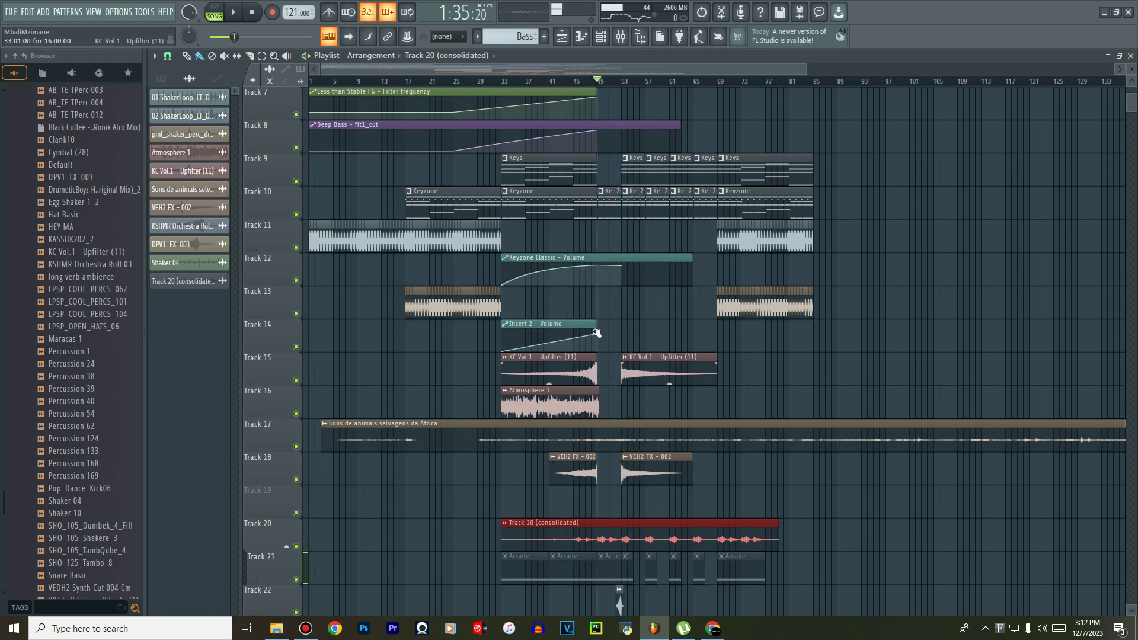
key(space)
scroll(624, 366, up, 1)
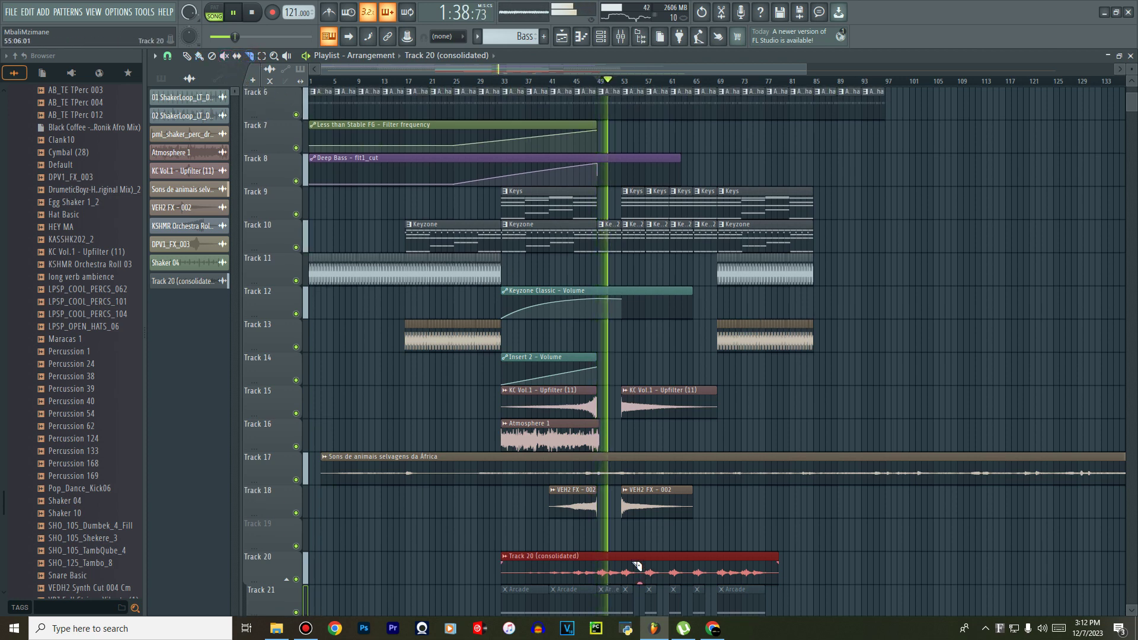
drag(632, 591, 628, 584)
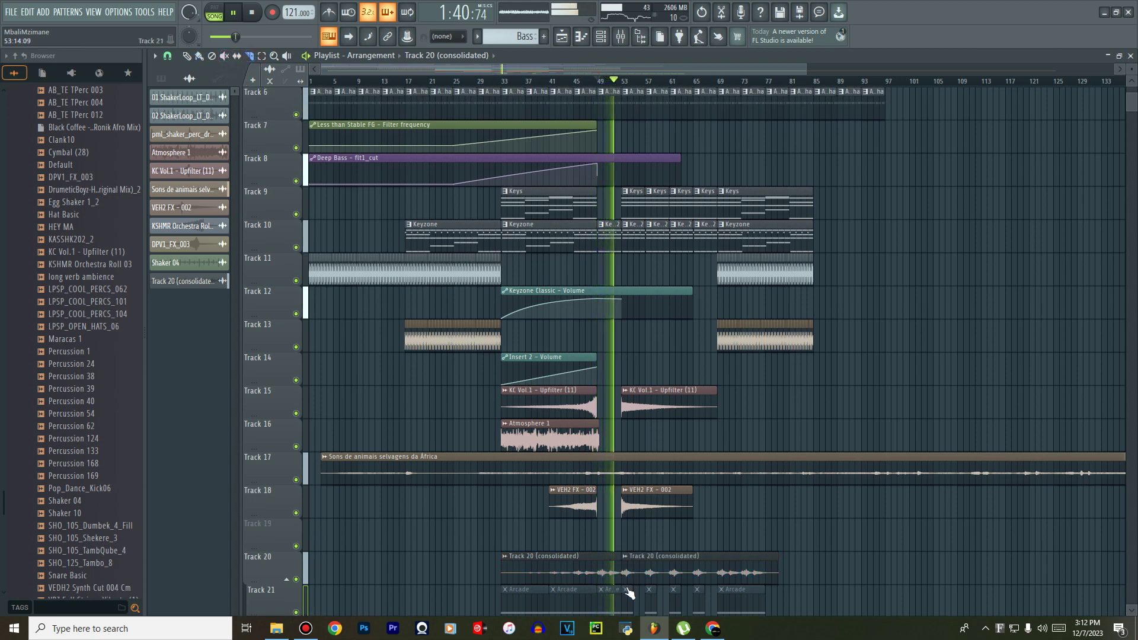
Mute the consolidated Track 20 slice from bar 53 onward, replay from bar 49, and switch back to the Paint tool.
click(199, 55)
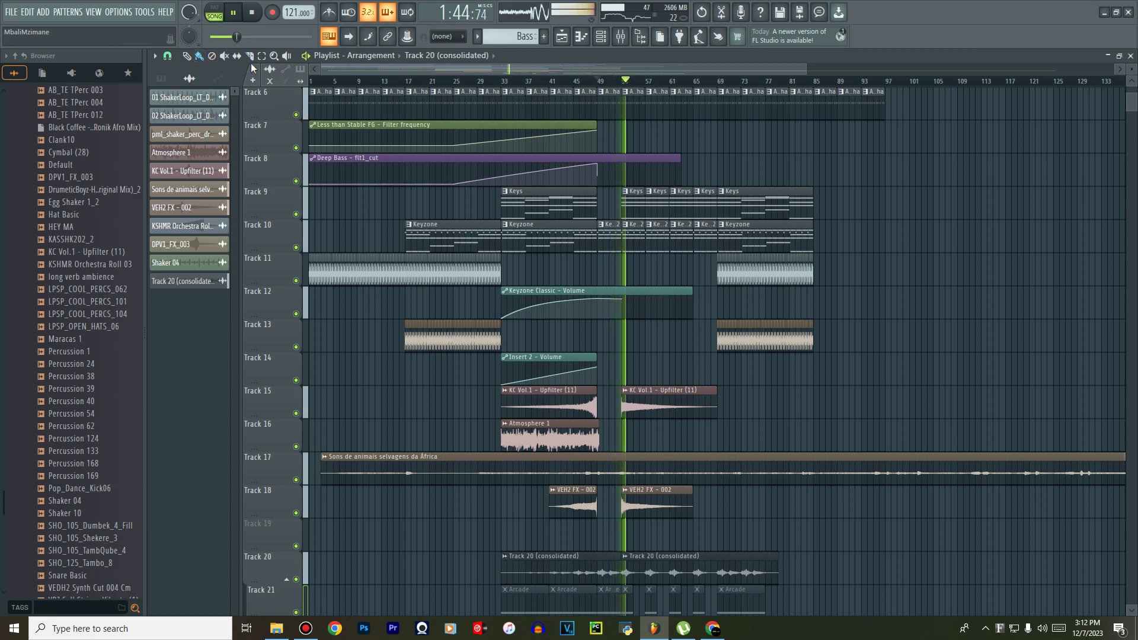
click(224, 55)
key(space)
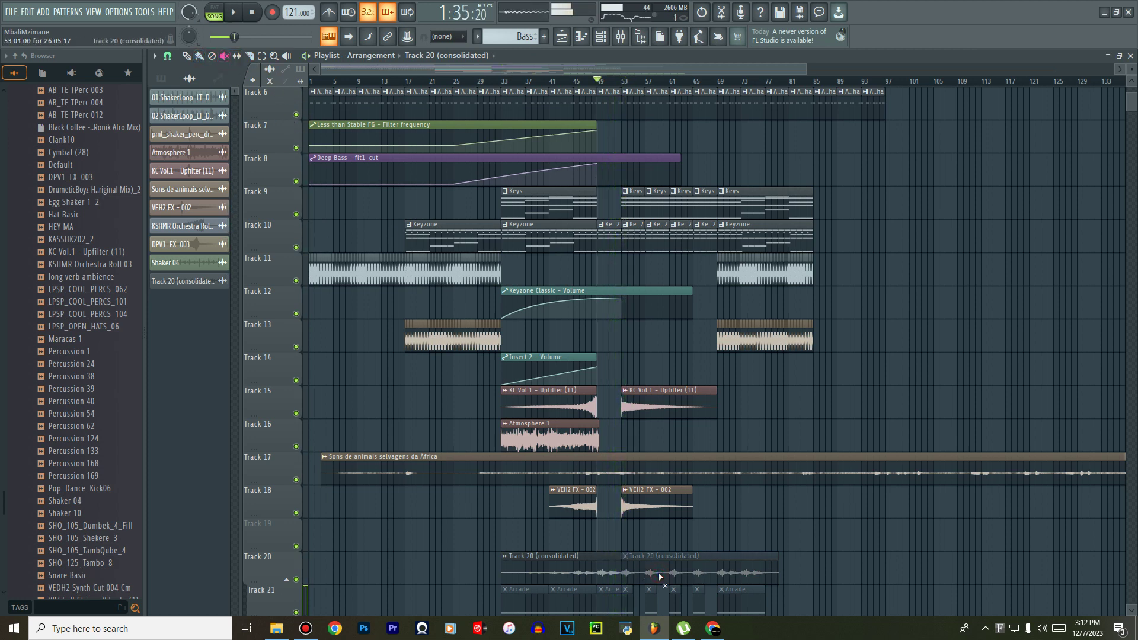
key(space)
scroll(656, 542, up, 2)
scroll(657, 543, up, 3)
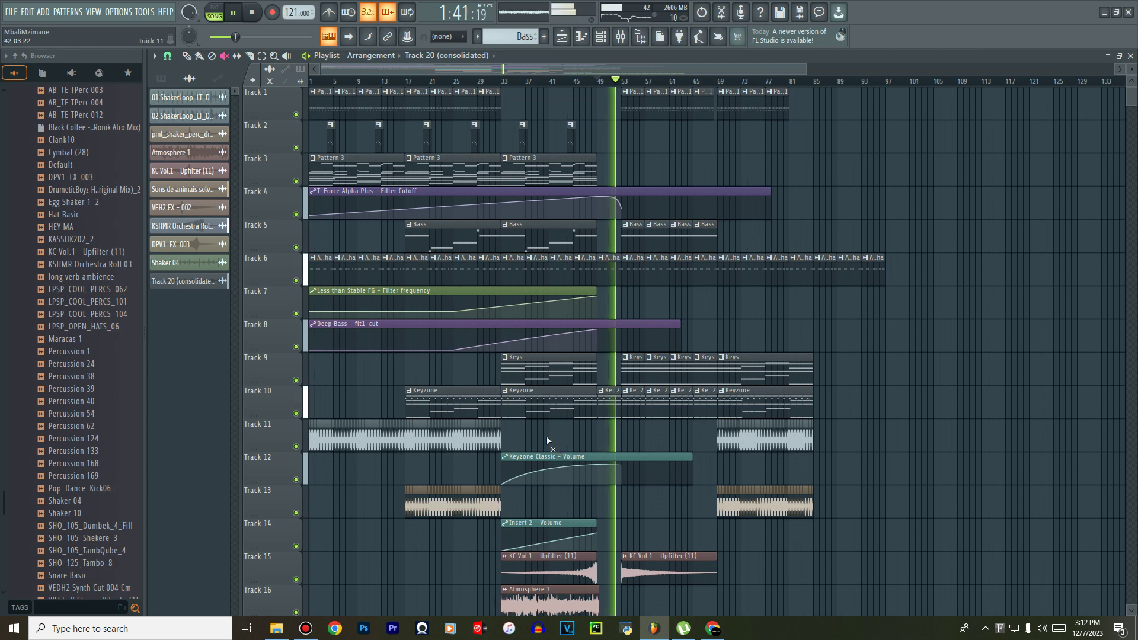
click(187, 58)
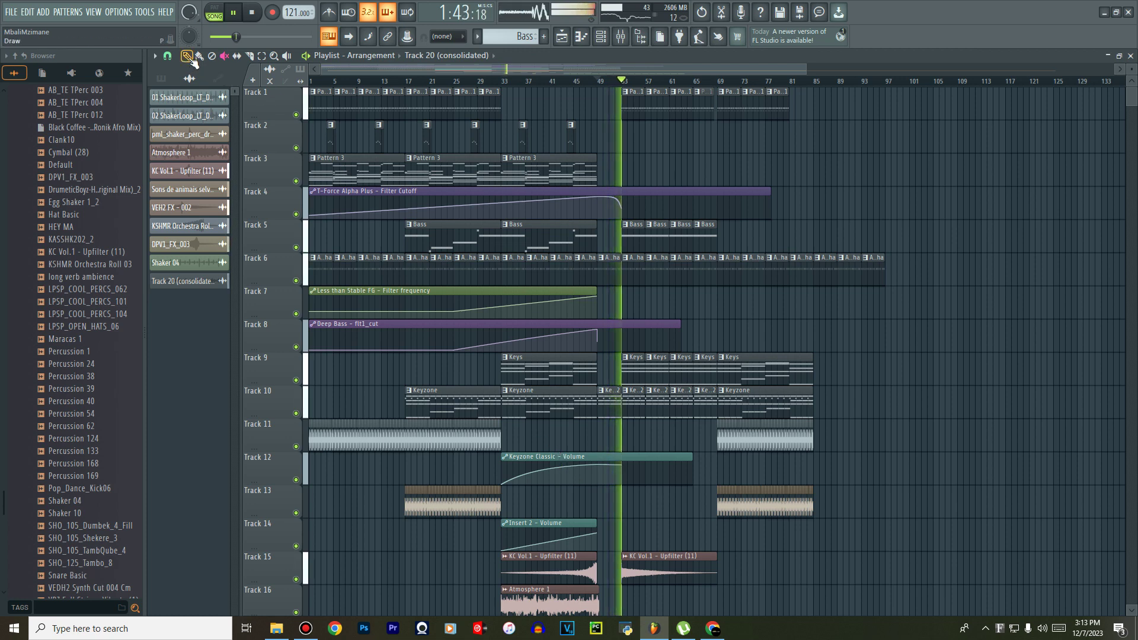
click(200, 57)
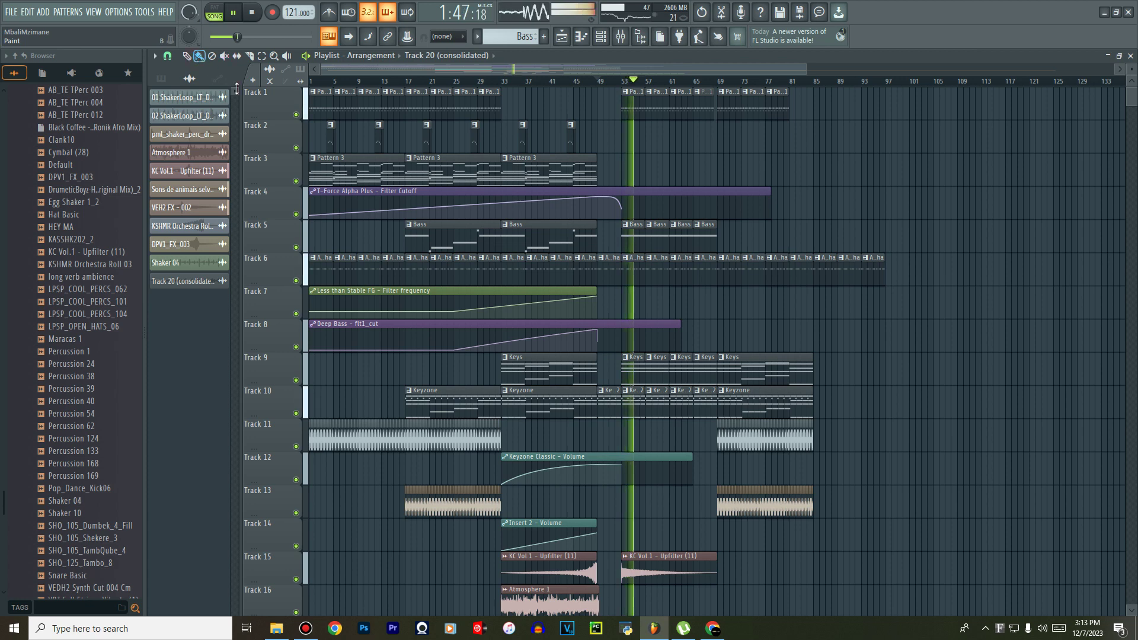
Set the Deep Bass flt1_cut point at bar 49 to about 24% and the T-Force Alpha Plus filter cutoff point at bar 53 to about 34%.
click(598, 344)
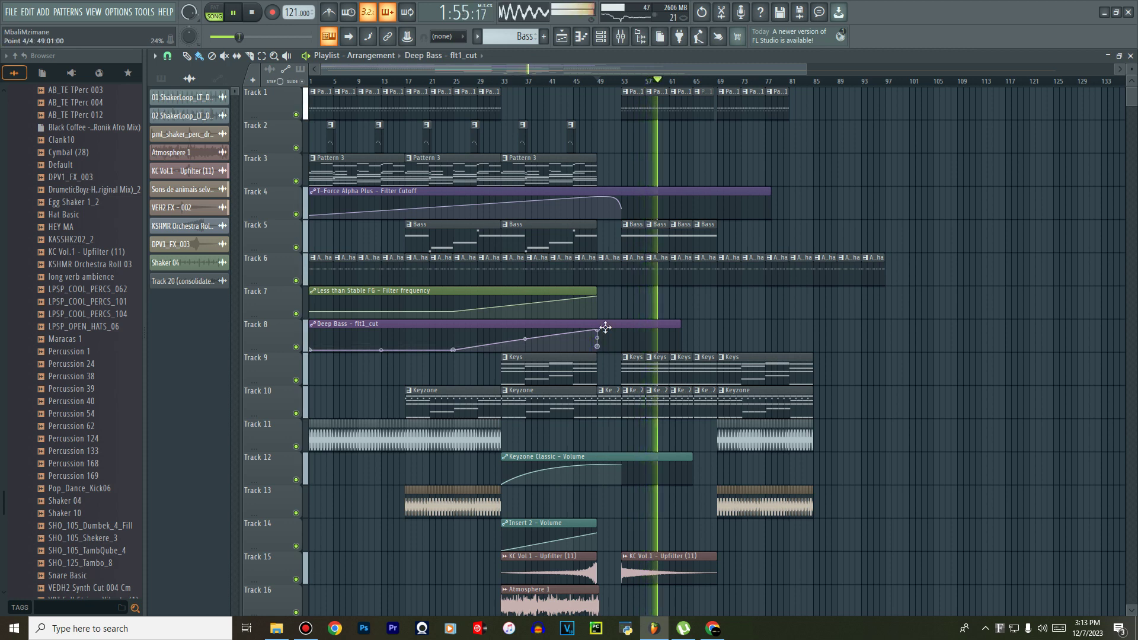
key(space)
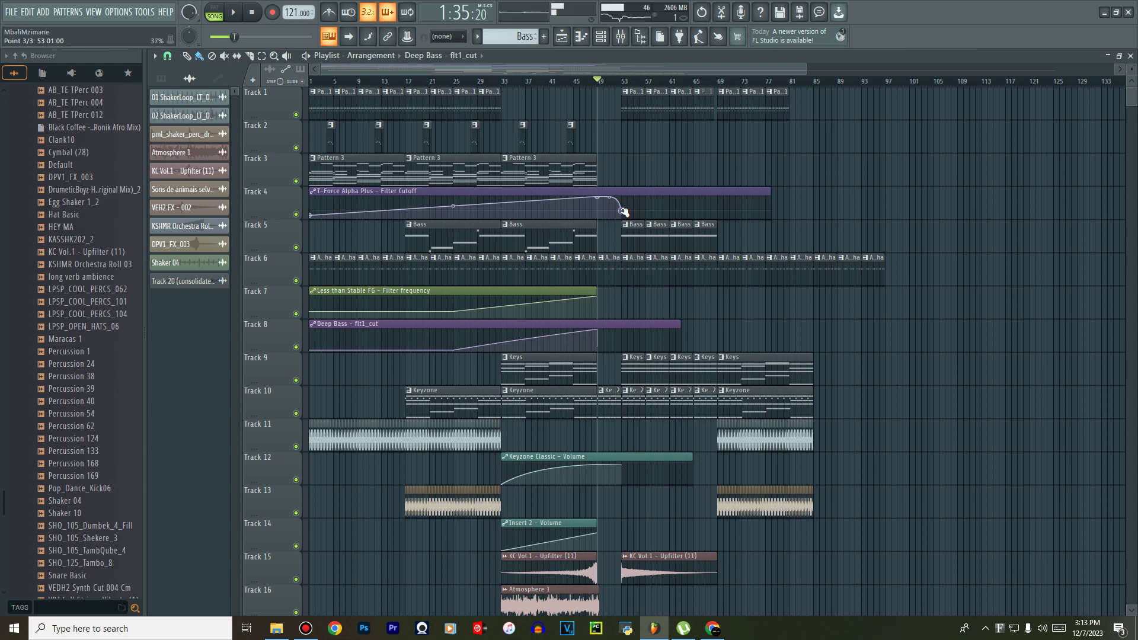
click(622, 212)
key(space)
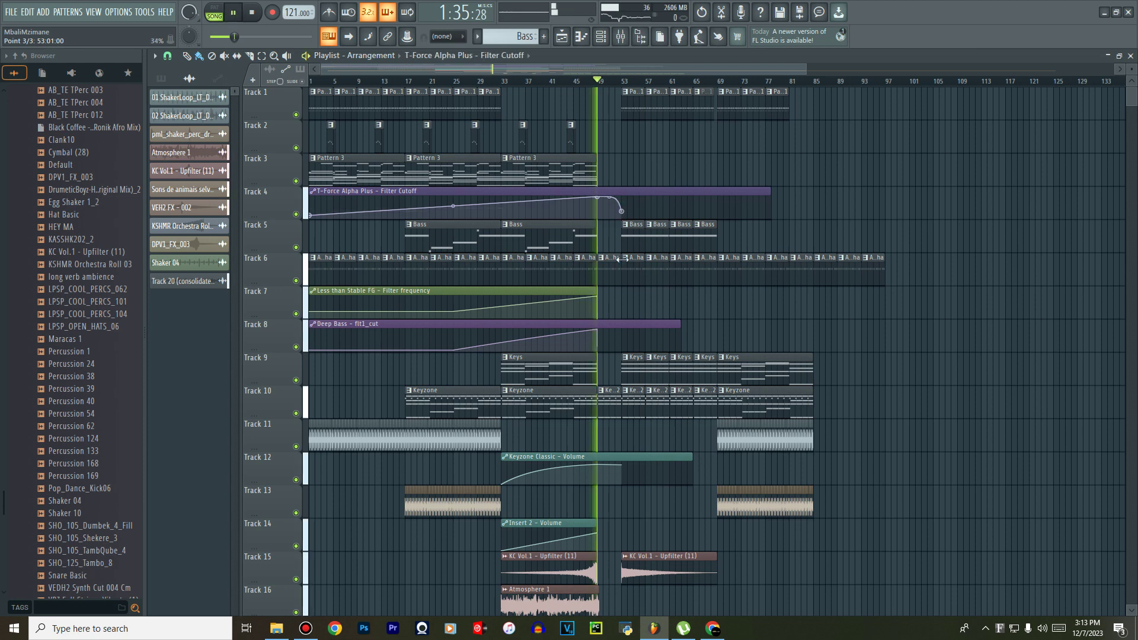
click(626, 470)
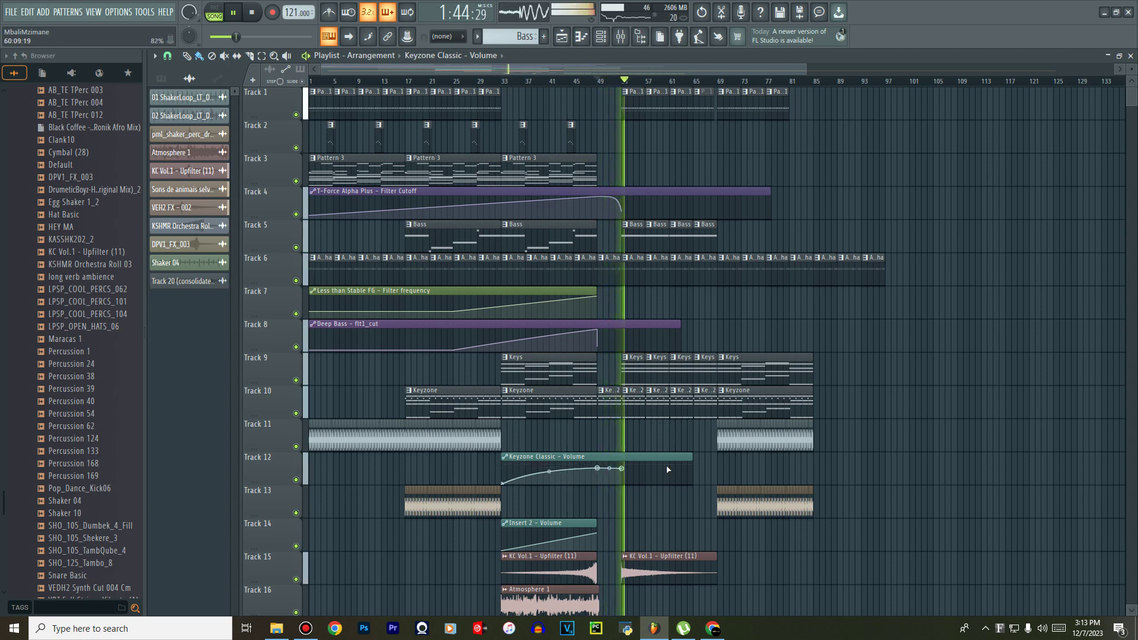
Delete the KC Vol.1 Upfilter (11) clip on Track 15 and the VEH2 FX - 002 clip on Track 18 that start at bar 53.
scroll(668, 474, down, 4)
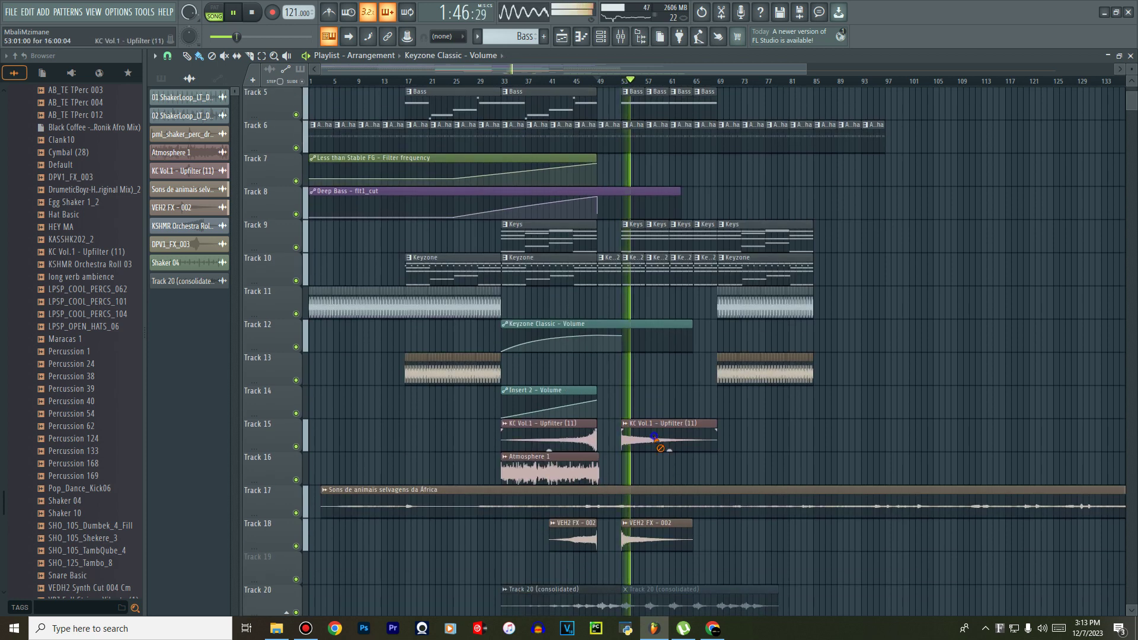
right_click(641, 533)
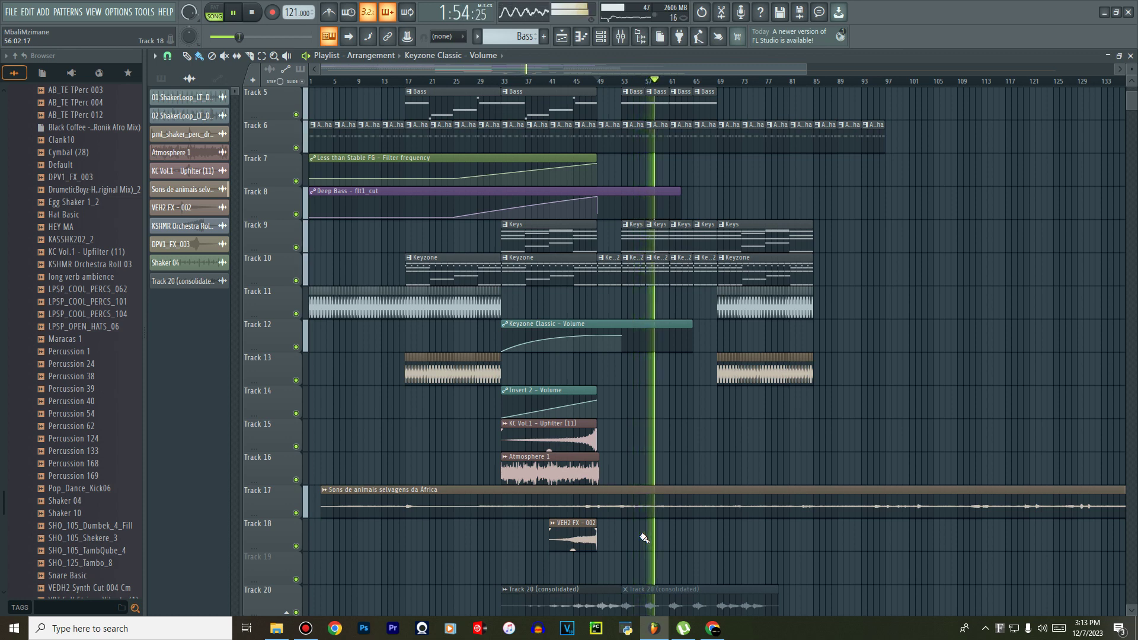
key(space)
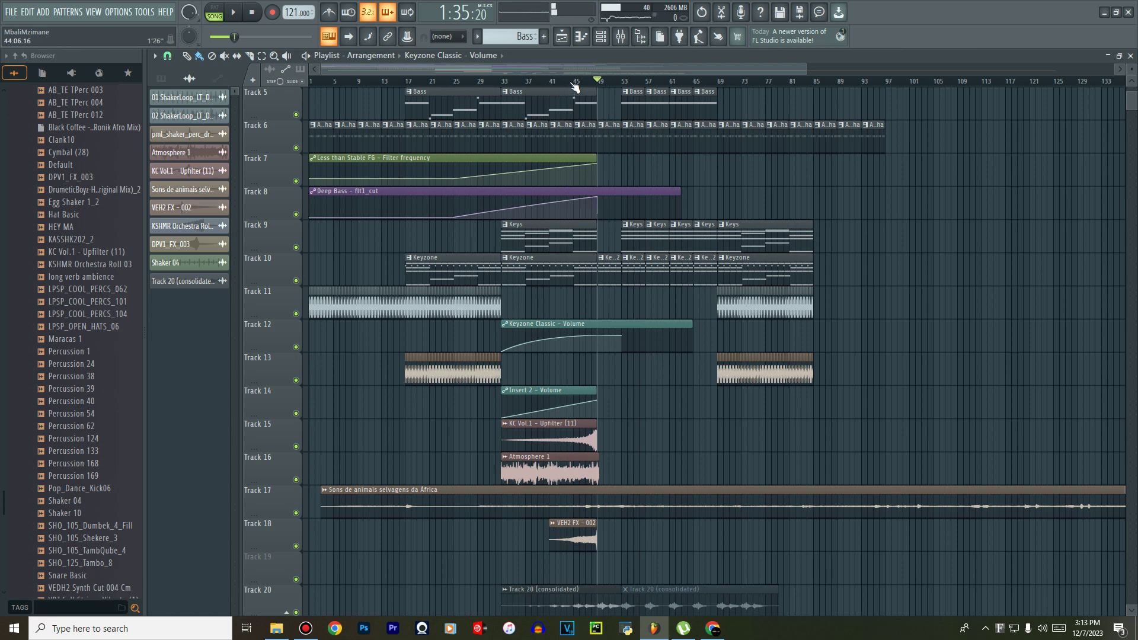
key(space)
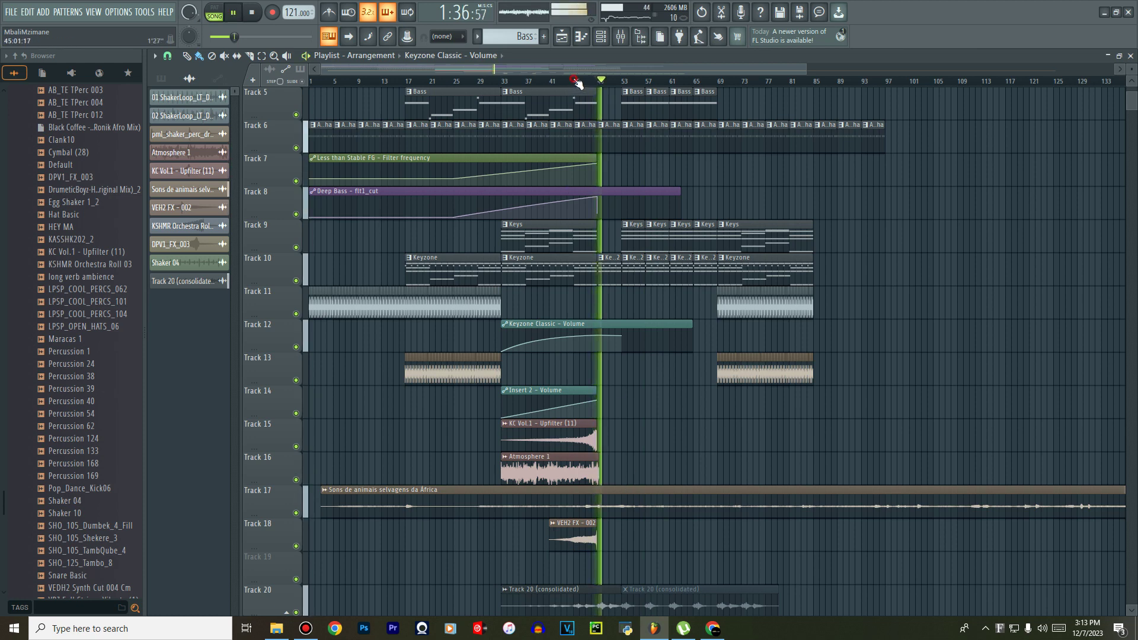
Play from bar 45 and look through the project's percussion samples, auditioning SHO_105_Dumbek_4_Fill.
click(576, 82)
scroll(112, 401, down, 5)
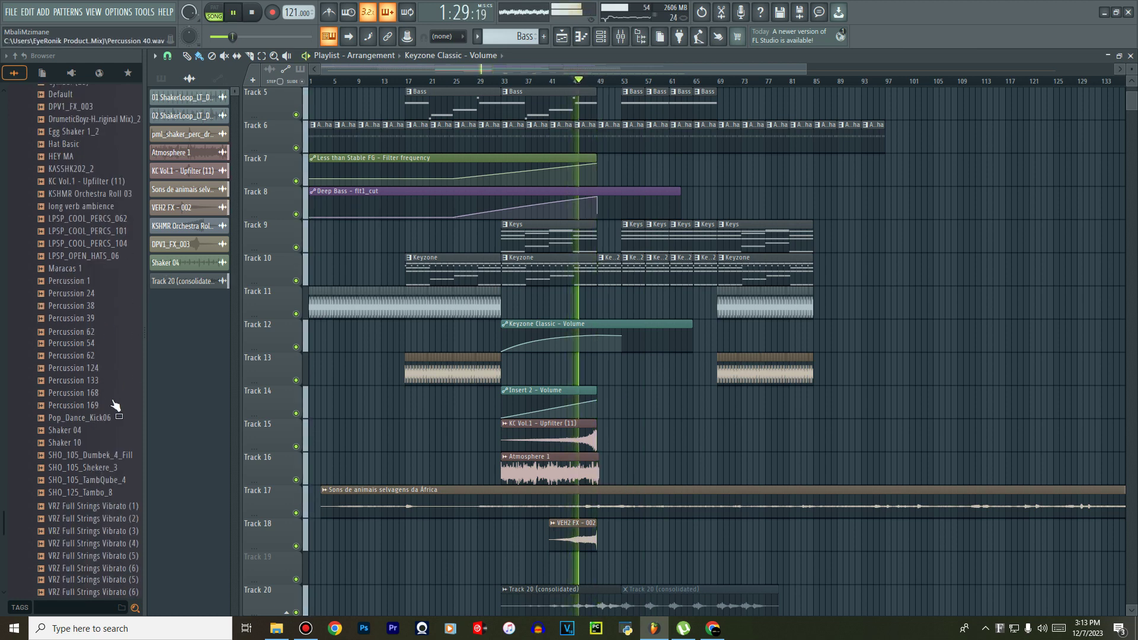
scroll(95, 355, up, 3)
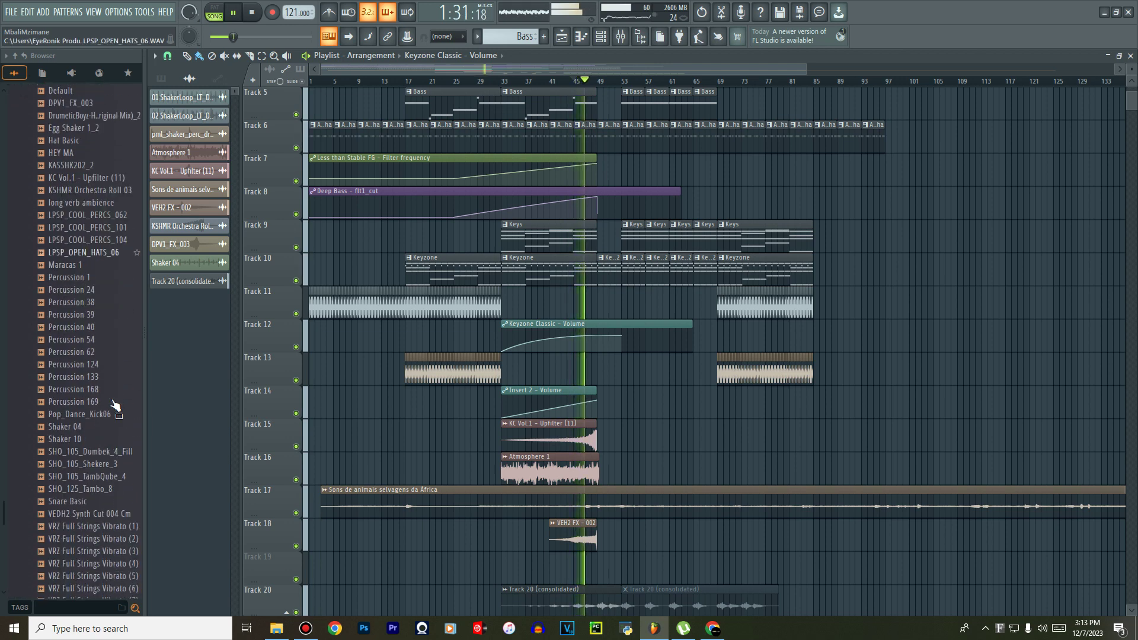
click(82, 452)
drag(79, 452, 68, 258)
scroll(86, 478, down, 10)
scroll(87, 480, down, 15)
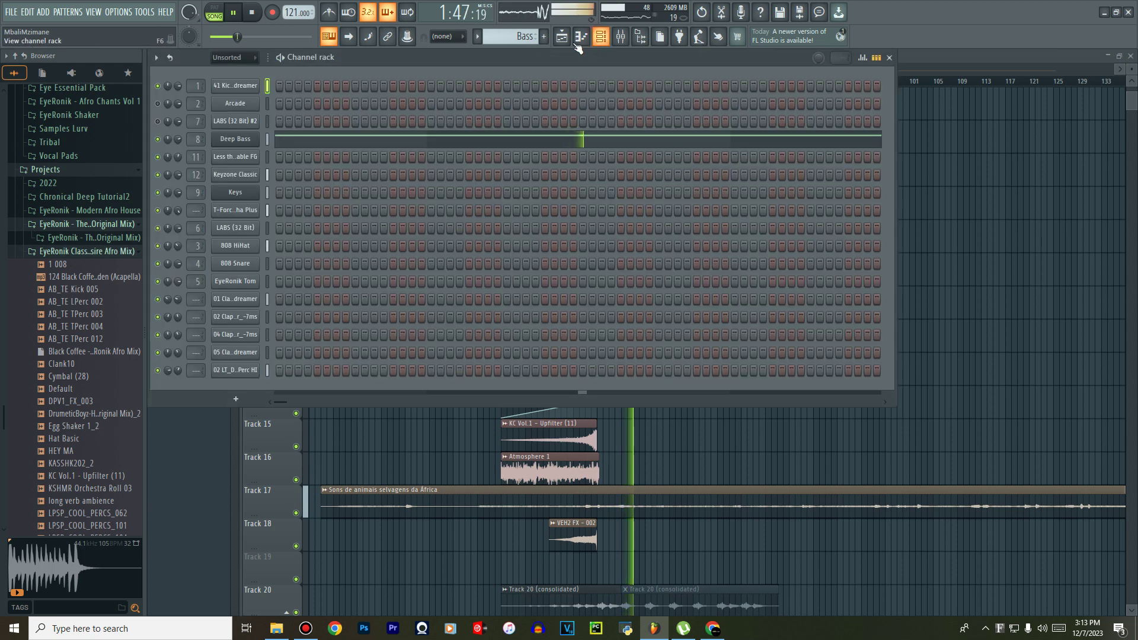
Open Pattern 1 in the channel rack, mute the 808 HiHat channel and cut its steps.
click(601, 38)
click(256, 59)
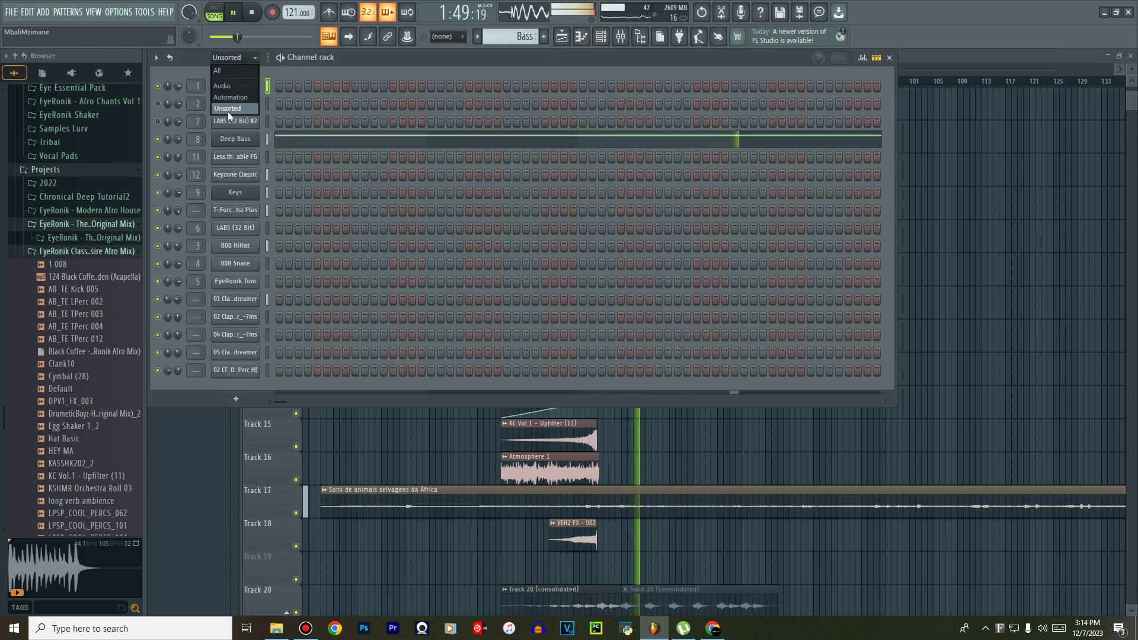
click(229, 113)
click(477, 37)
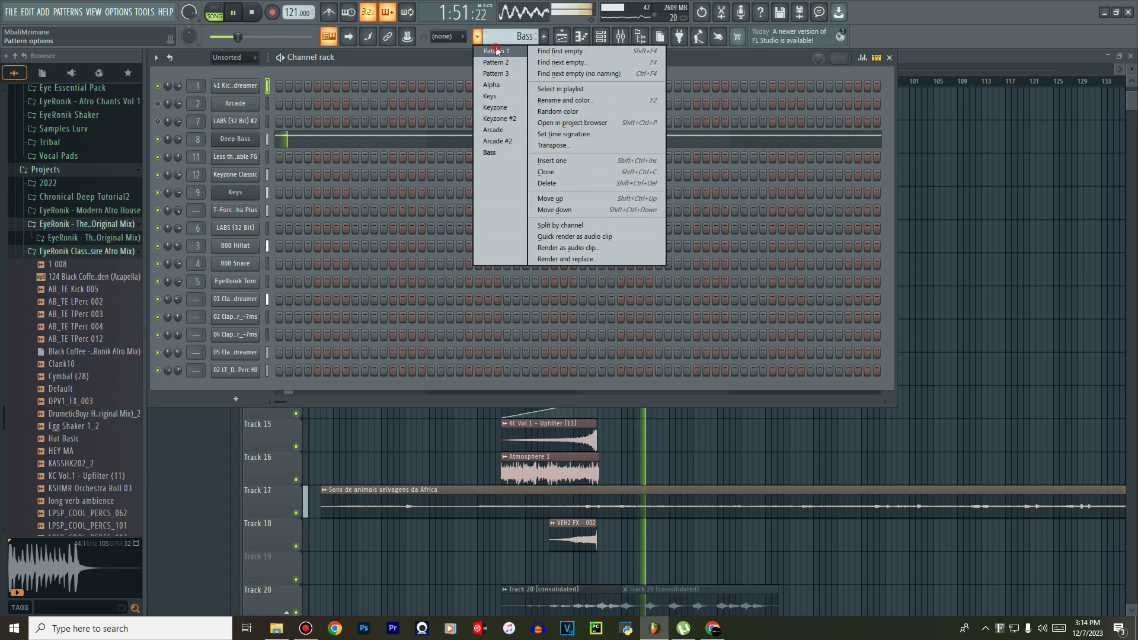
click(496, 51)
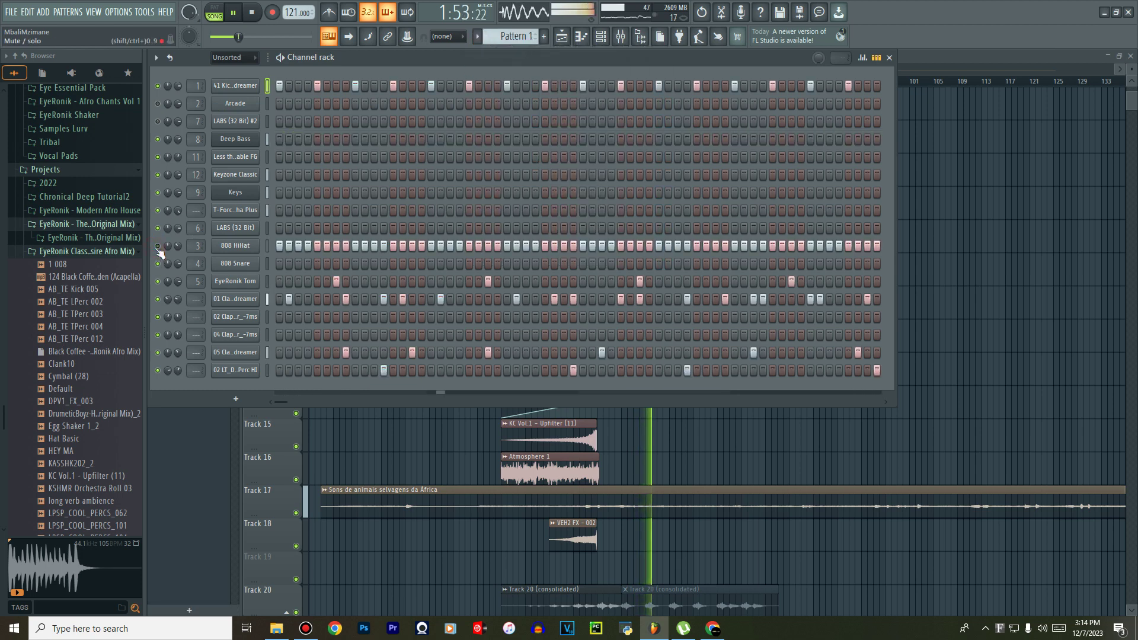
right_click(225, 245)
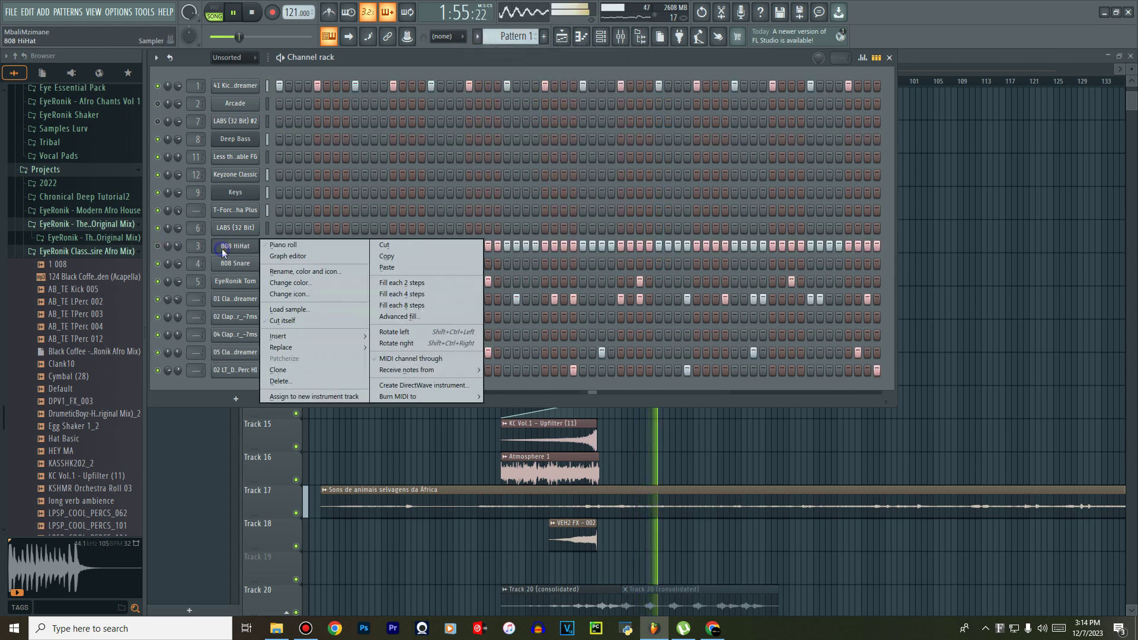
click(382, 247)
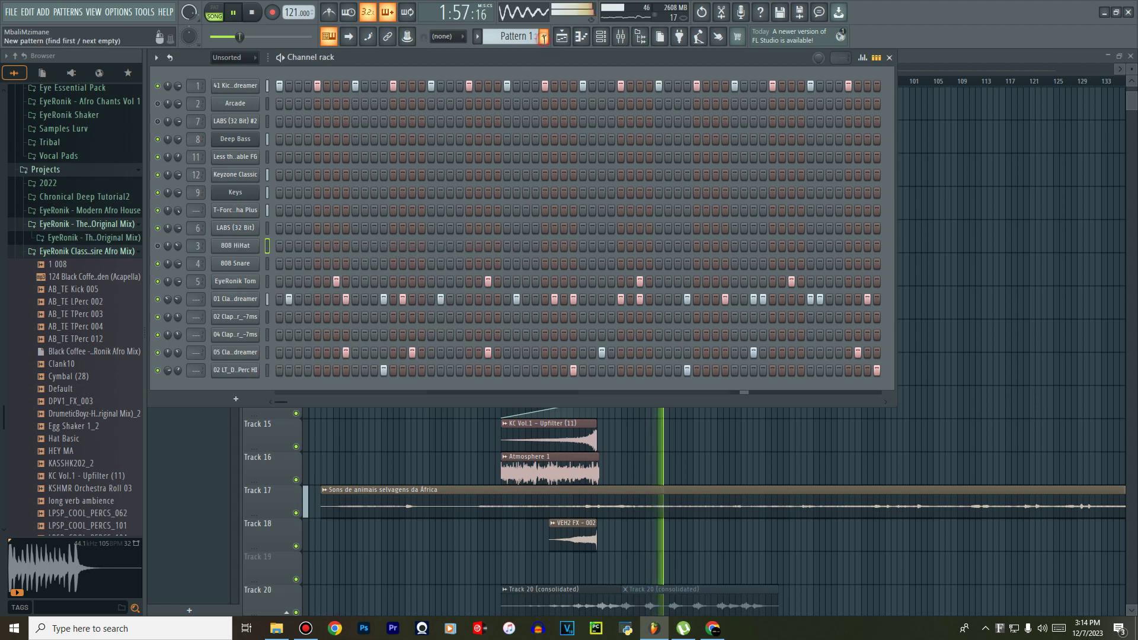
Create a new pattern named Hats and paste the cut steps into its 808 HiHat channel.
click(544, 38)
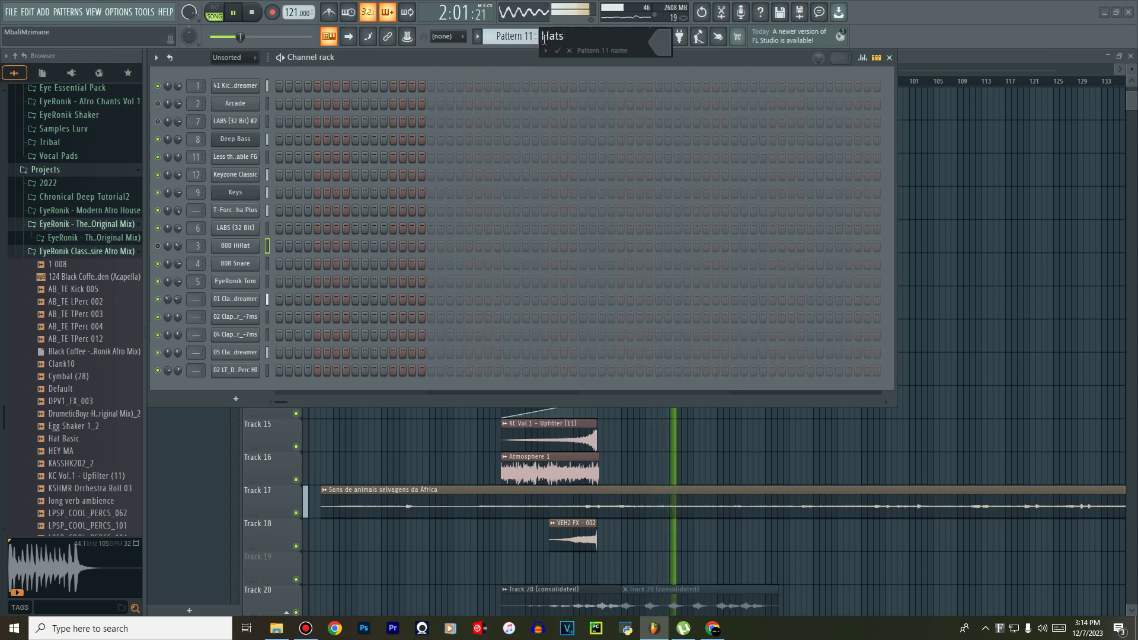
key(Return)
key(ctrl+v)
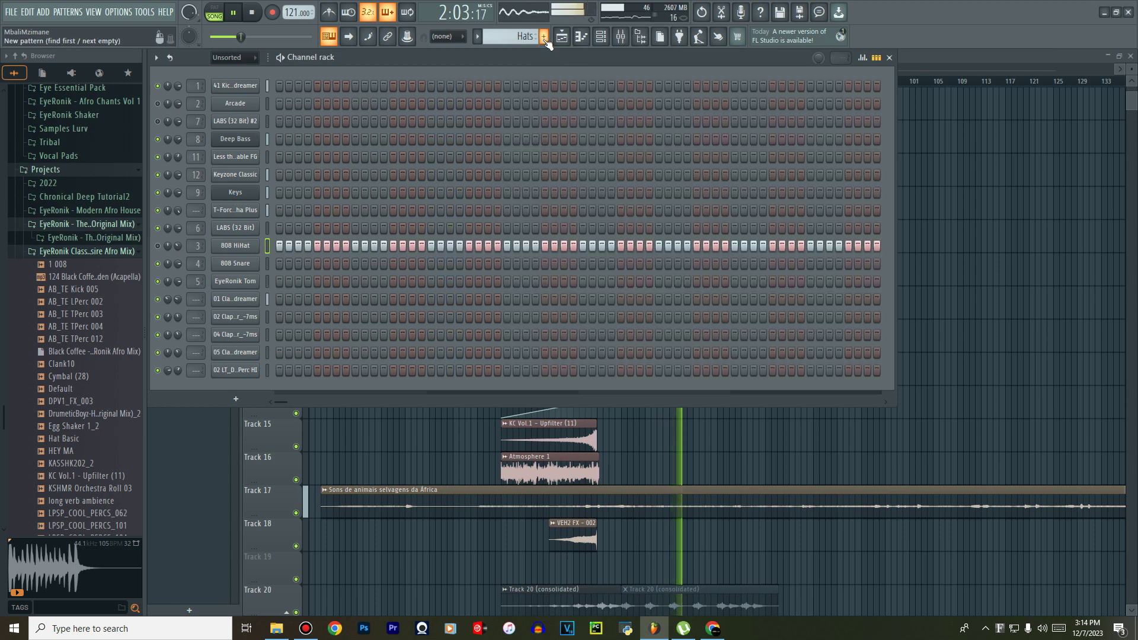
Insert an empty playlist track at Track 11, between the Keyzone track and the audio loop track below it.
key(F6)
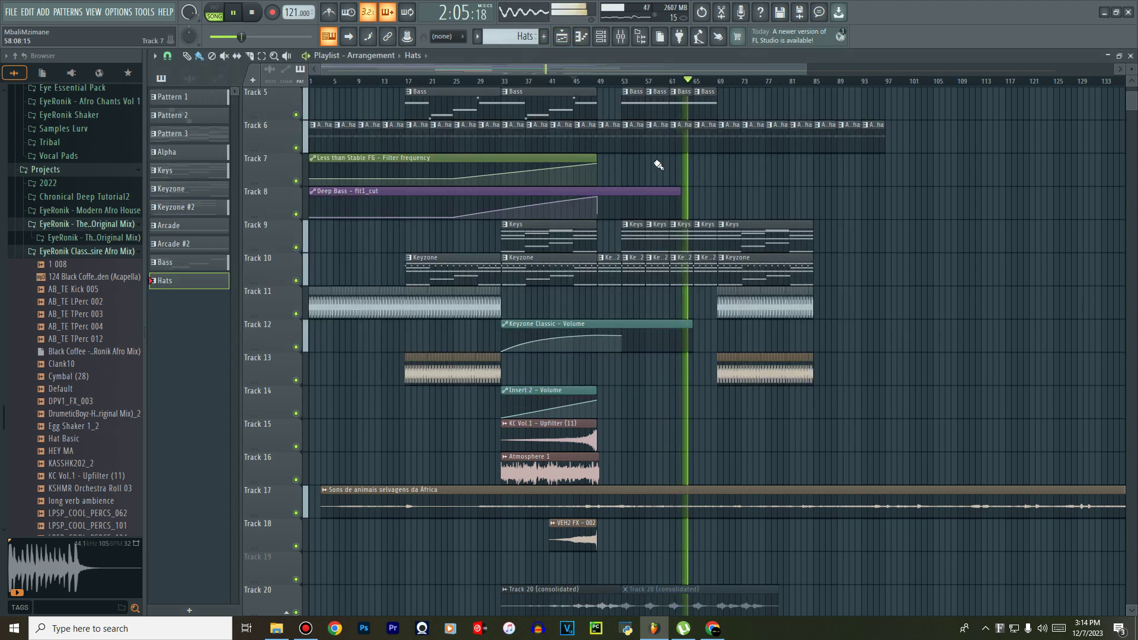
right_click(267, 302)
click(314, 527)
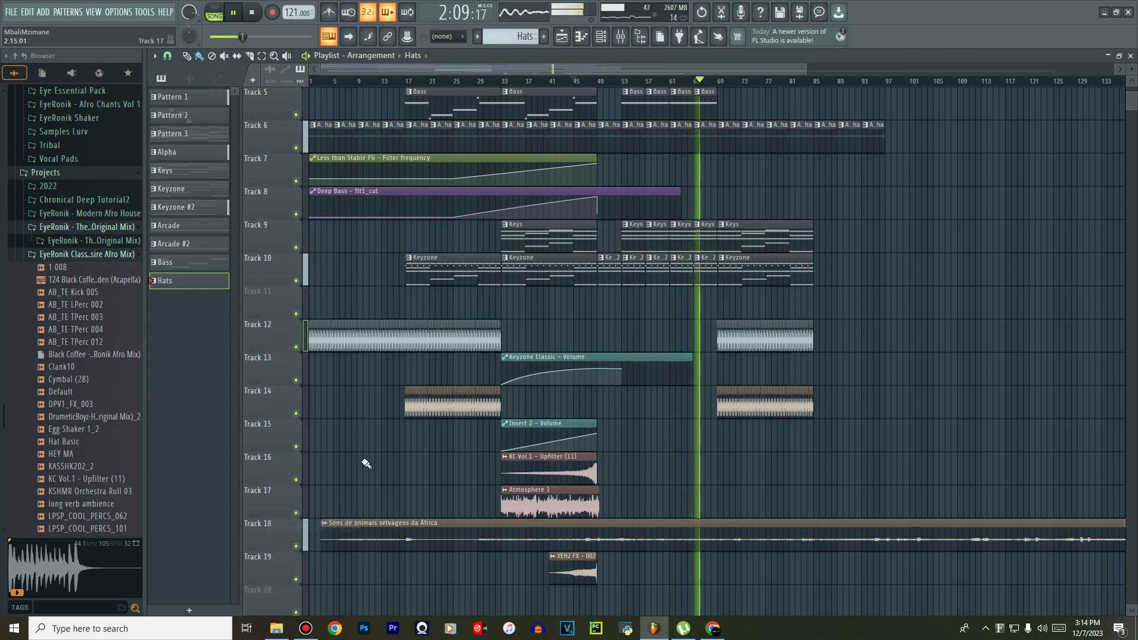
Stop playback and fill Track 11 with Hats clips from bar 17 to 33 and from bar 61 to 85.
key(space)
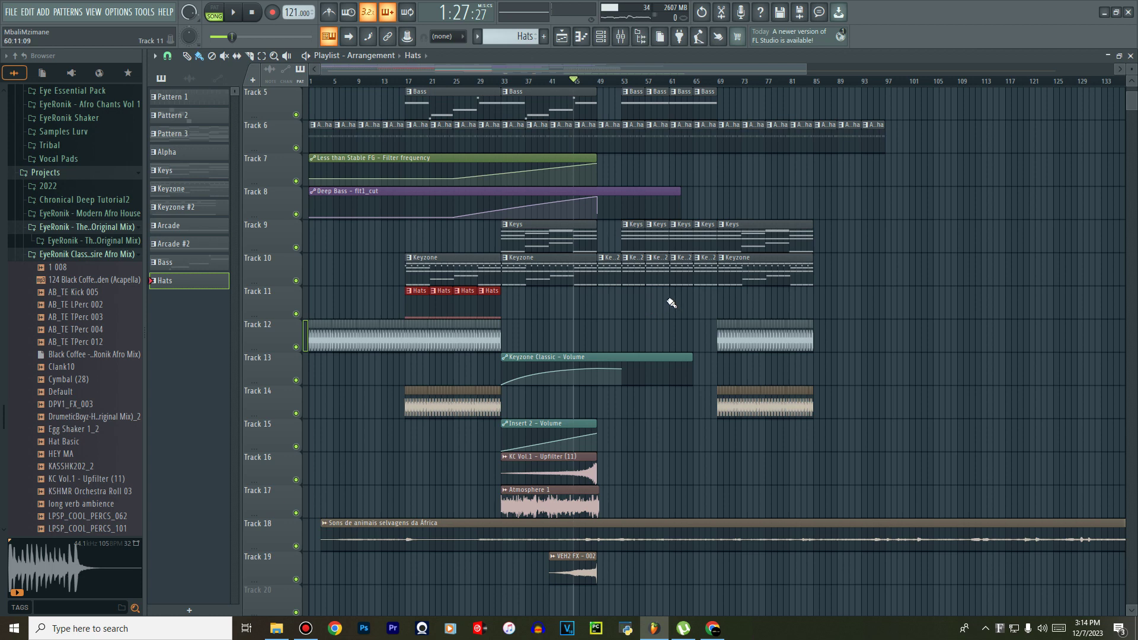
key(ctrl+v)
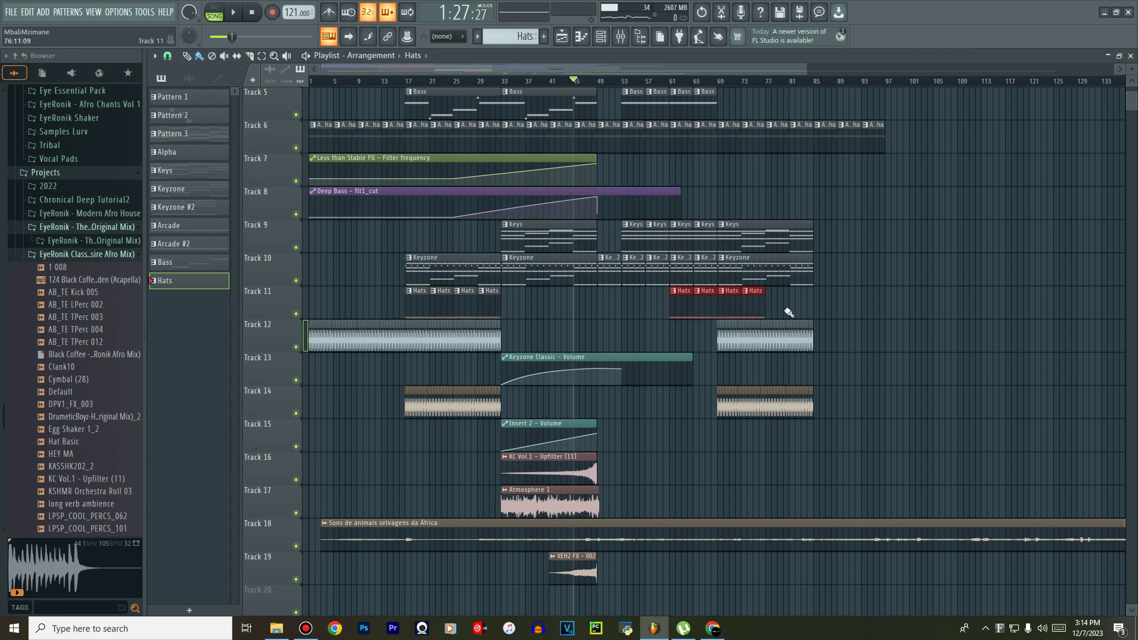
scroll(596, 384, down, 1)
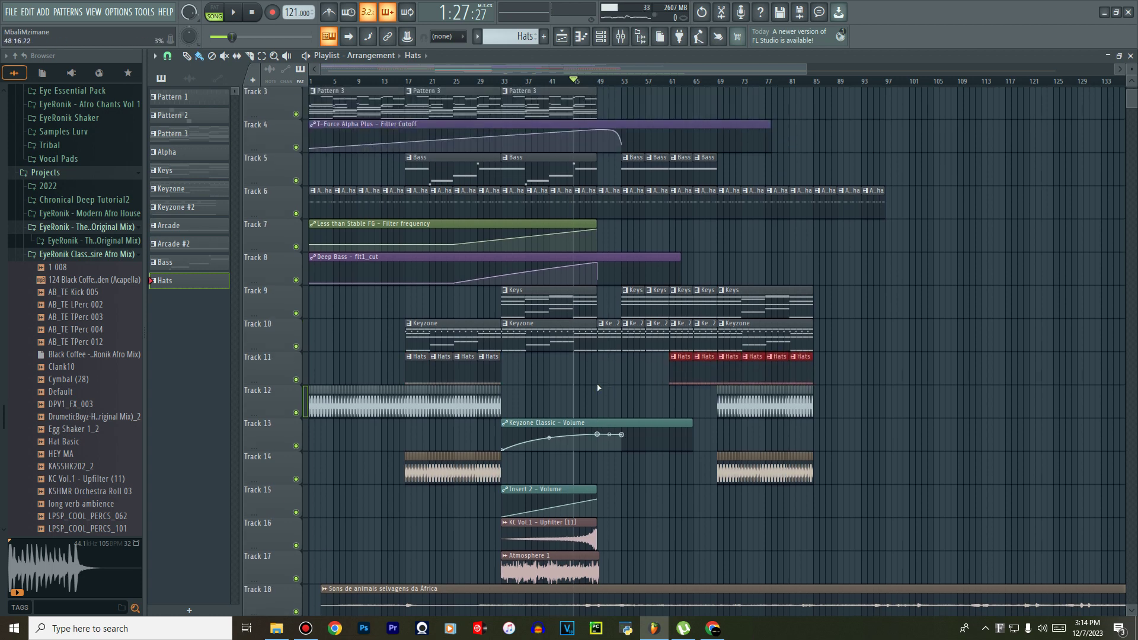
Lower the mixer levels of Shaker 04 to -20.0 dB, VEH2 FX - 002 to -17.2 dB and Keyzone Classic to -6.1 dB.
click(623, 41)
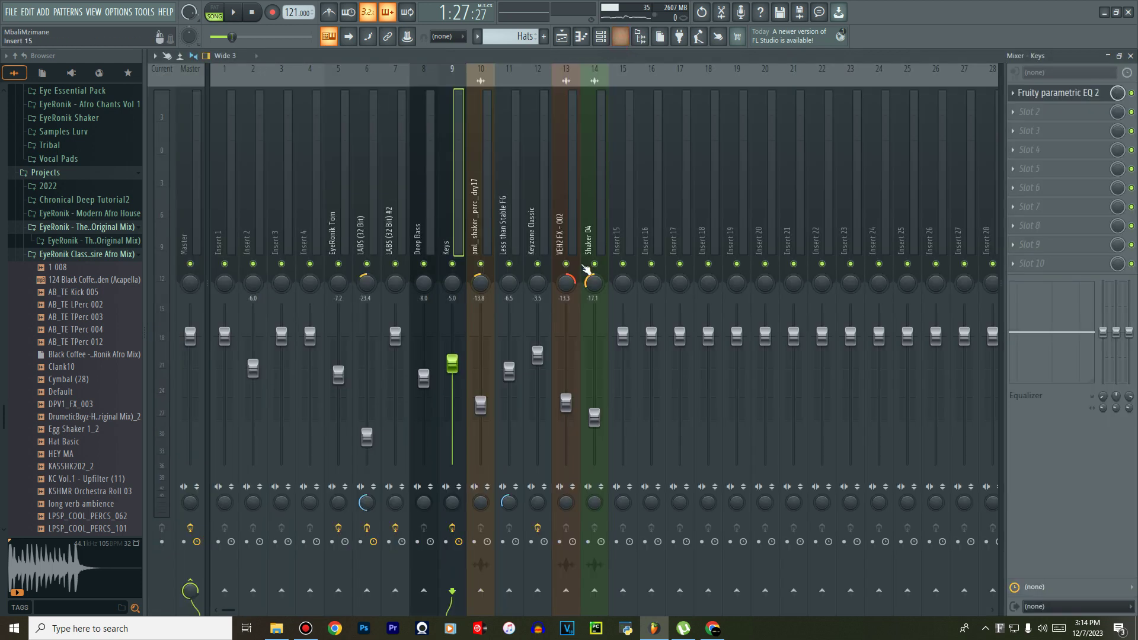
drag(595, 425, 565, 415)
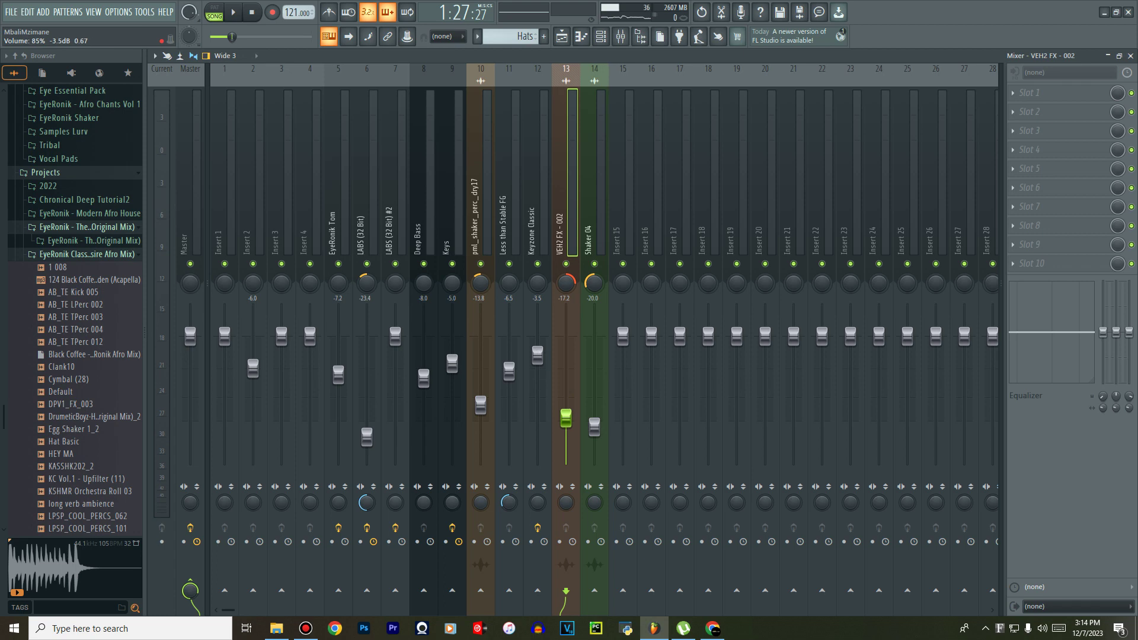
drag(537, 355, 538, 370)
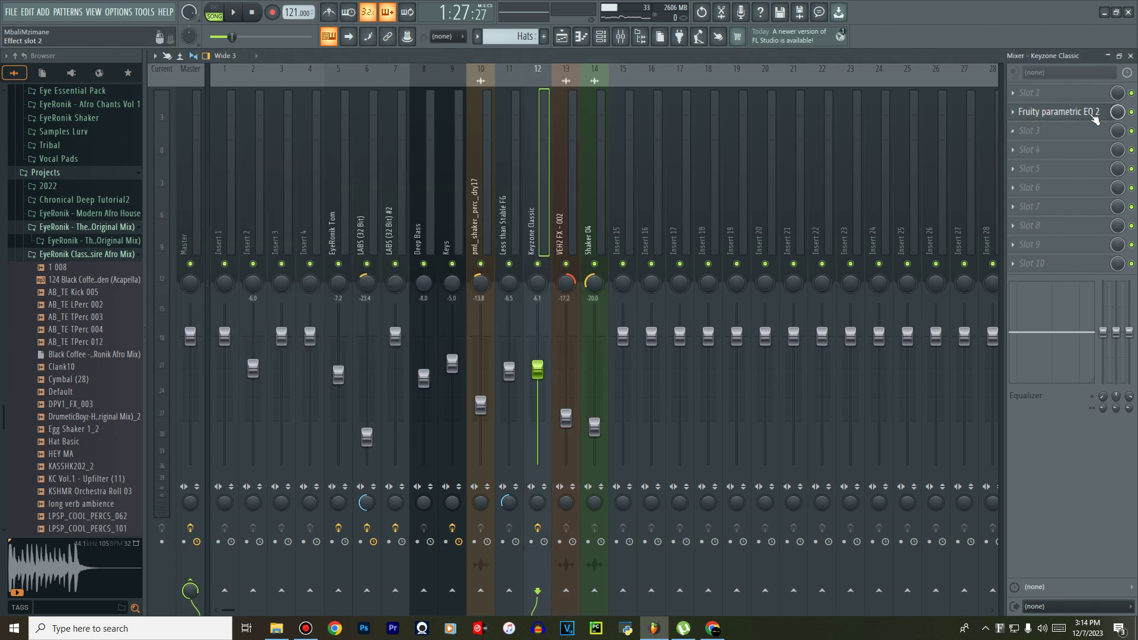
Select bars 33 to 61 in the playlist, then lower Keyzone Classic's EQ band 7 low-pass frequency to about 775 Hz while playing.
click(562, 37)
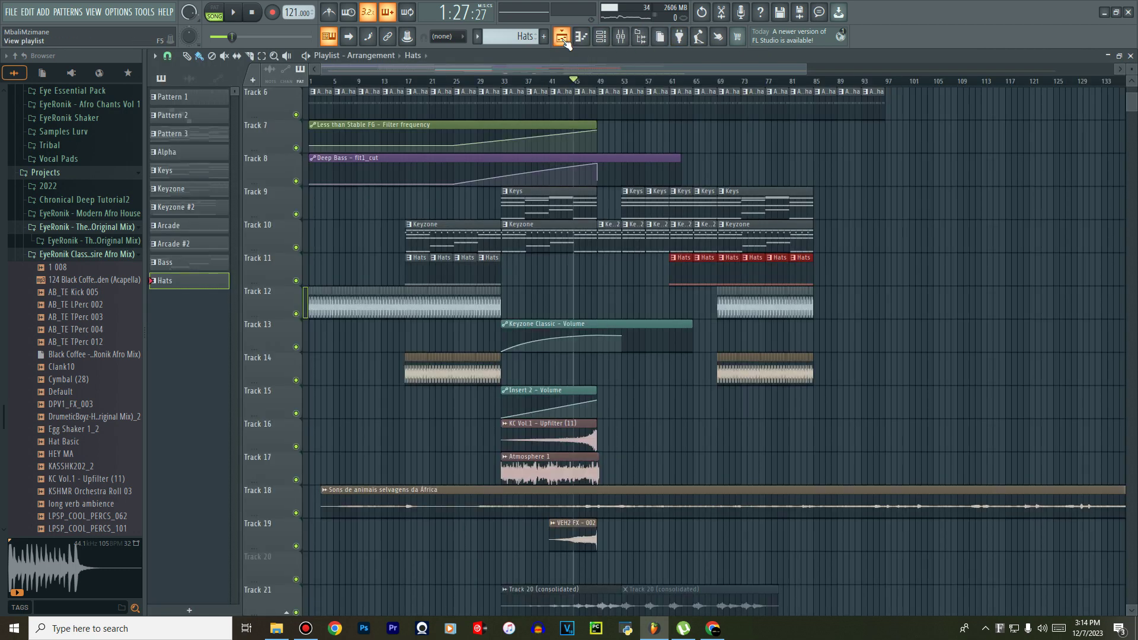
drag(503, 83, 671, 83)
click(622, 37)
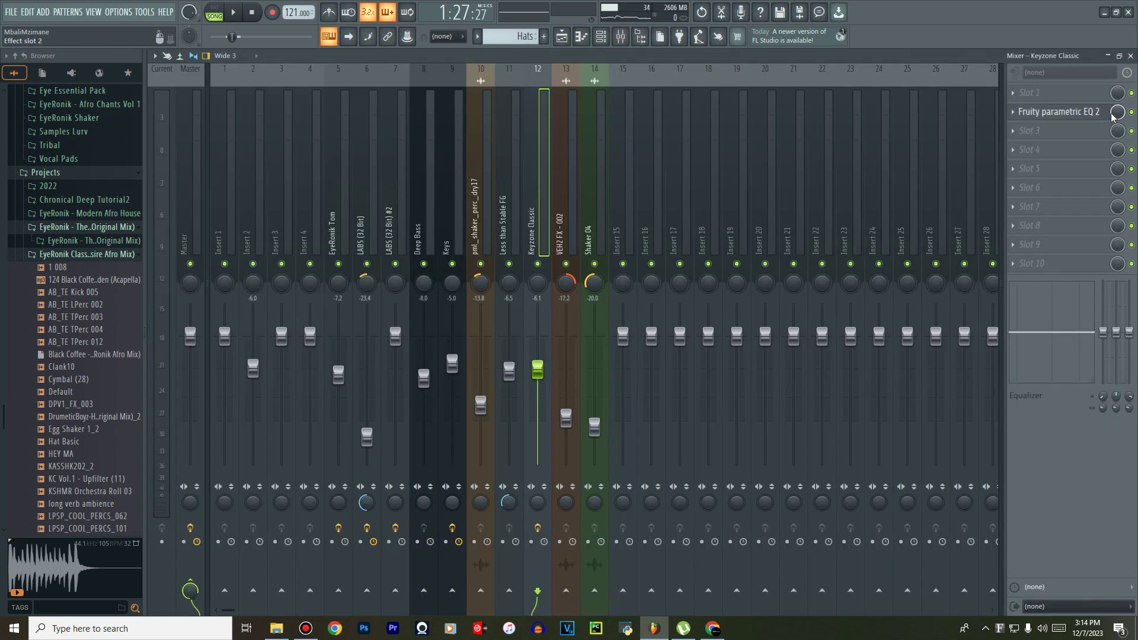
click(1075, 116)
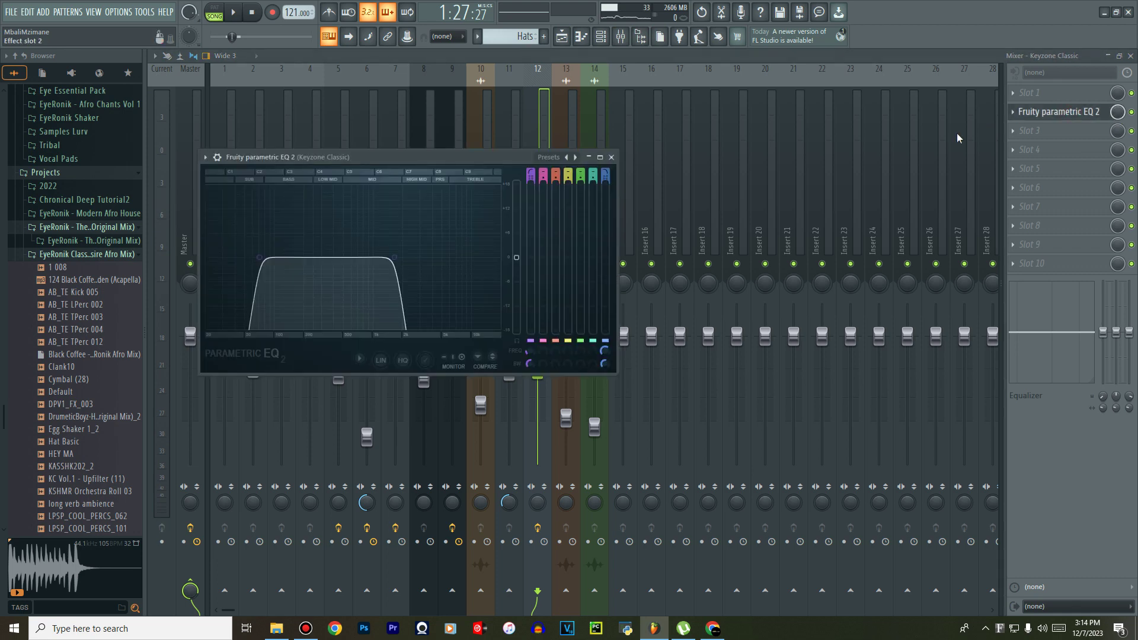
key(space)
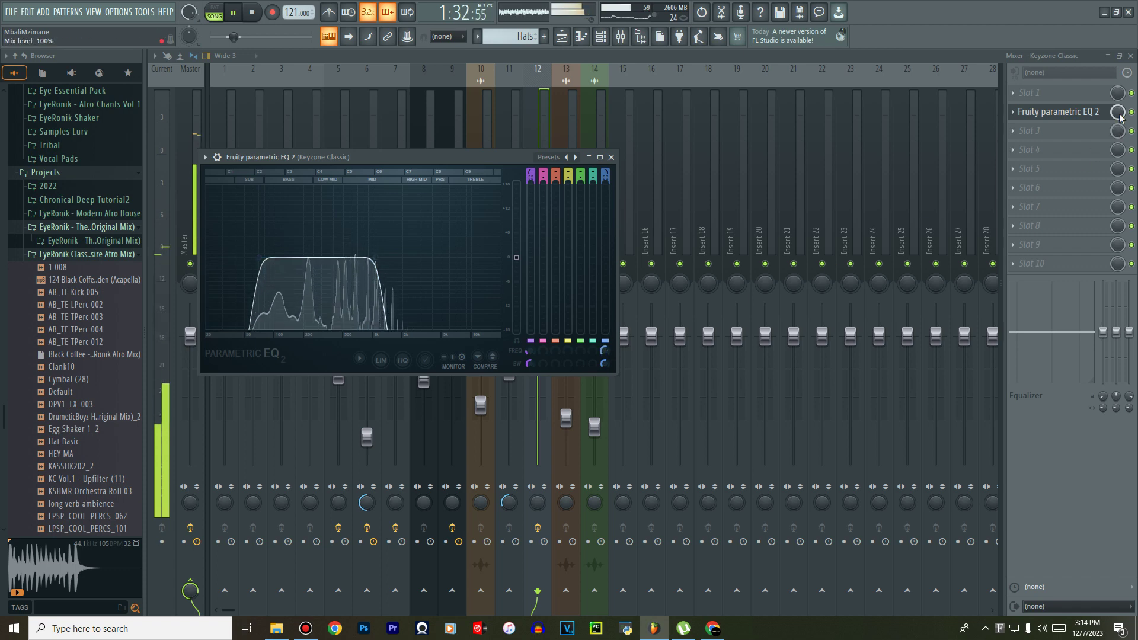
mouse_move(604, 351)
mouse_down()
mouse_move(604, 335)
mouse_move(604, 349)
mouse_up()
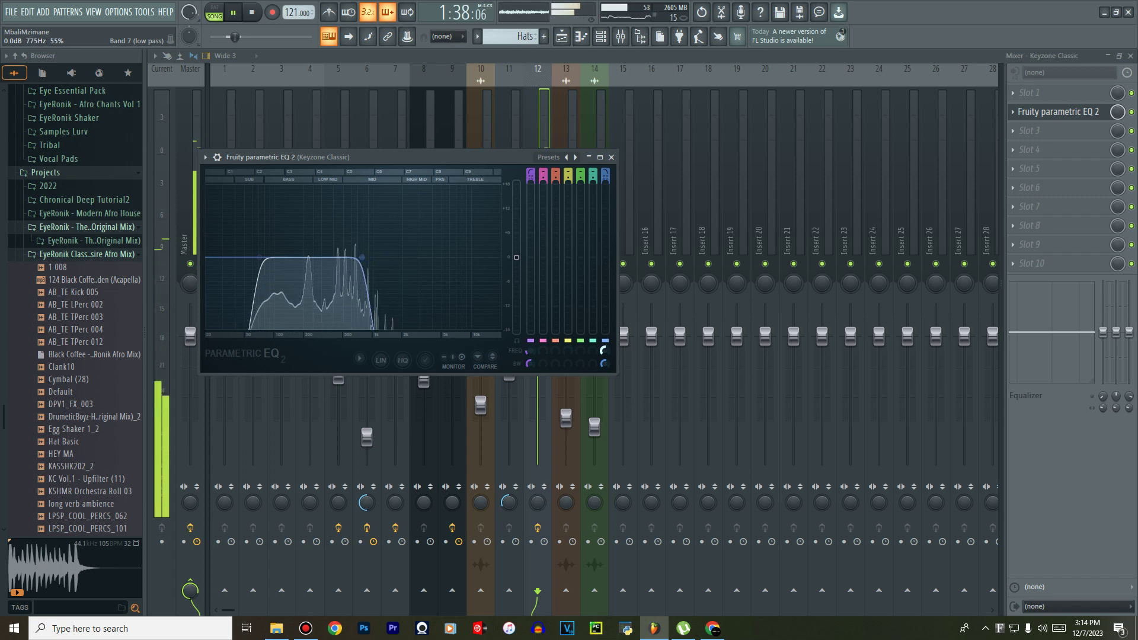
key(space)
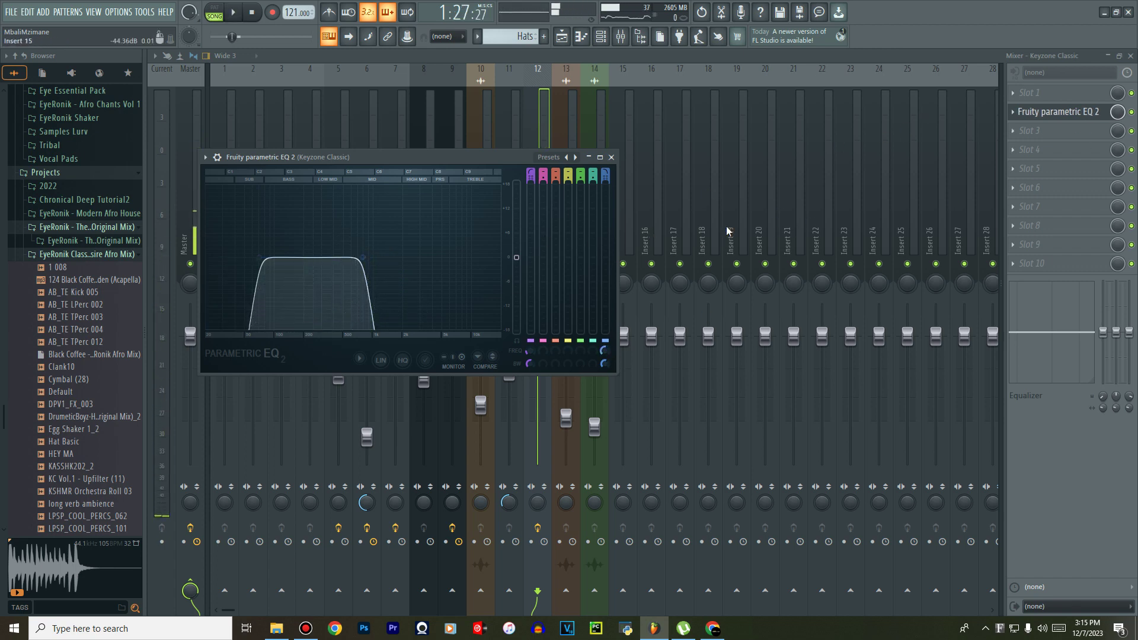
Create an automation clip for the Keyzone Classic EQ band 7 frequency from bar 33 and shape it into a peak at bar 49.
right_click(604, 356)
click(634, 457)
click(566, 41)
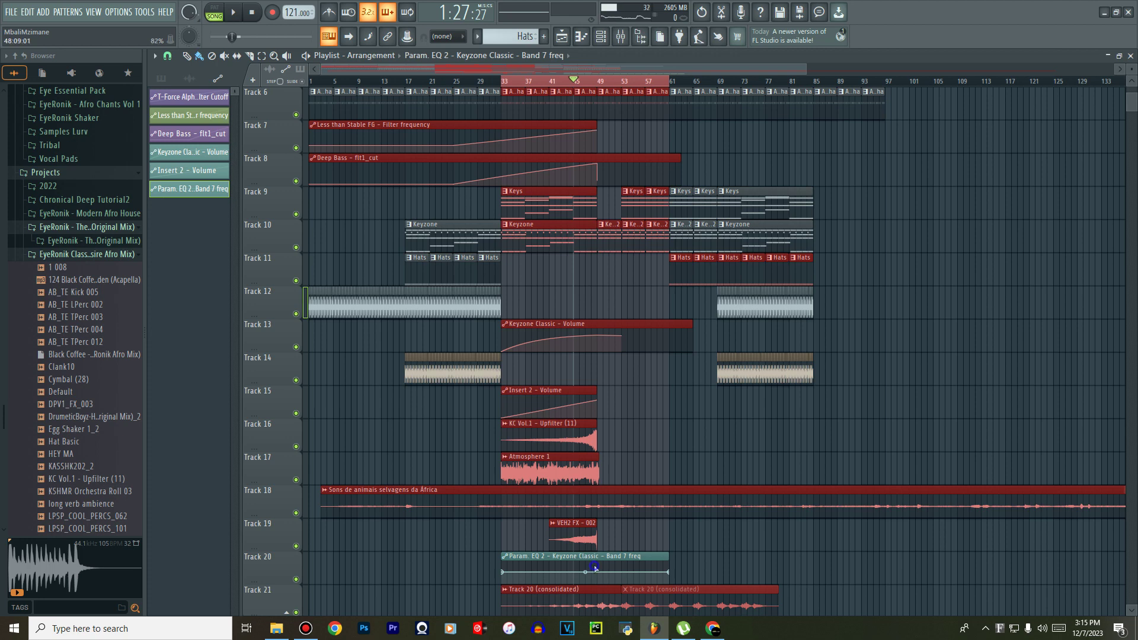
drag(595, 567, 592, 567)
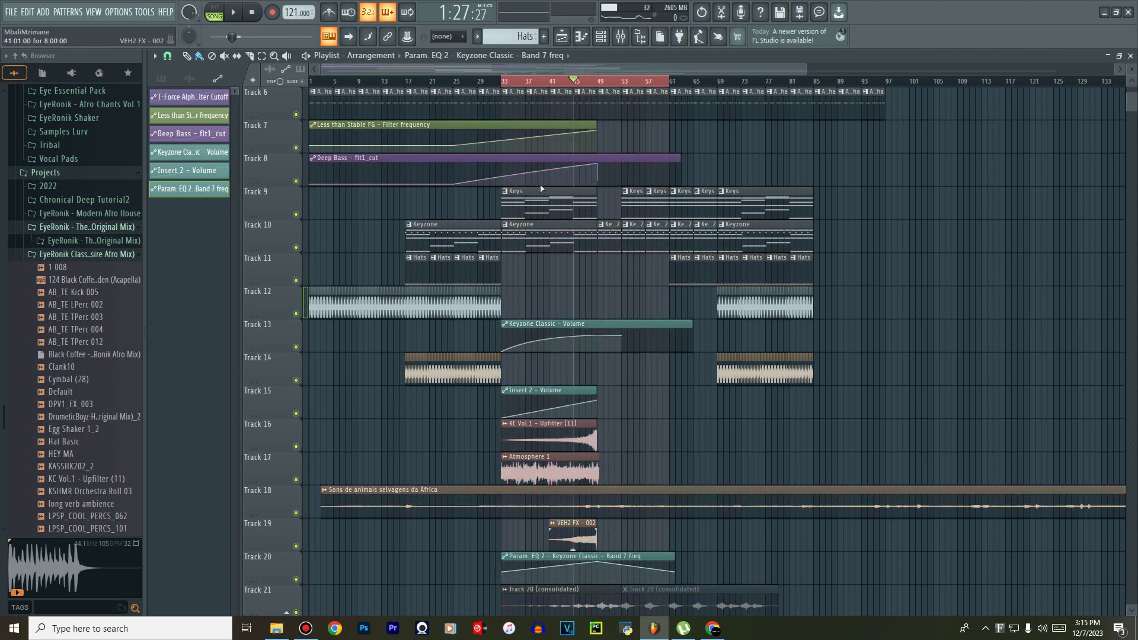
Play from just before bar 33 and place a KC Vol.1 - Upfilter (11) clip on Track 25 from bar 9 to 25.
key(space)
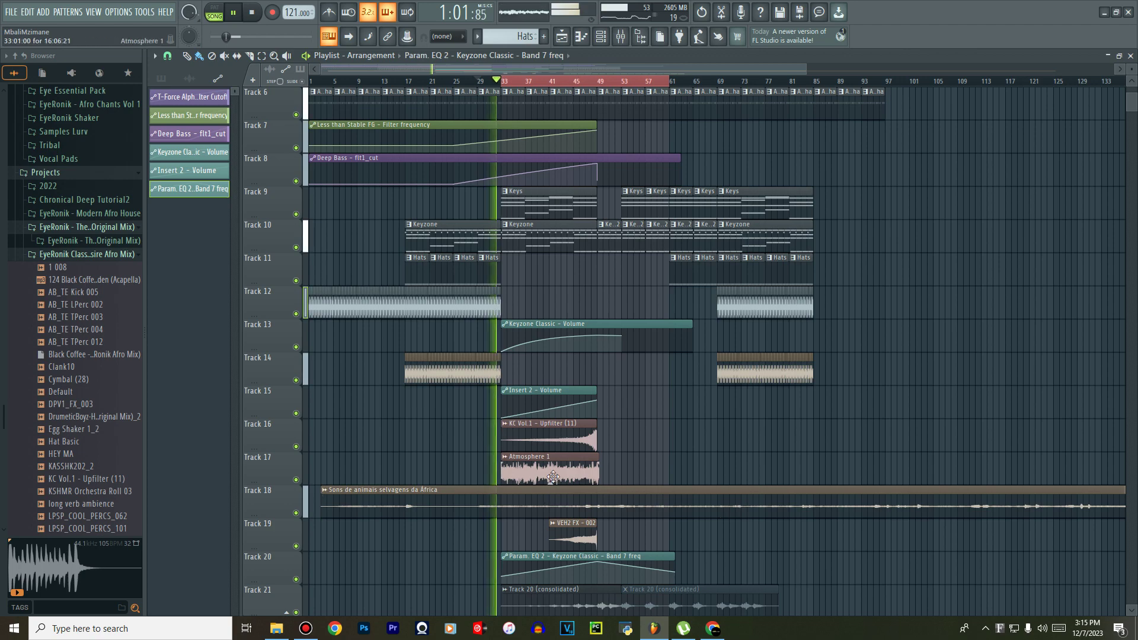
scroll(552, 486, down, 5)
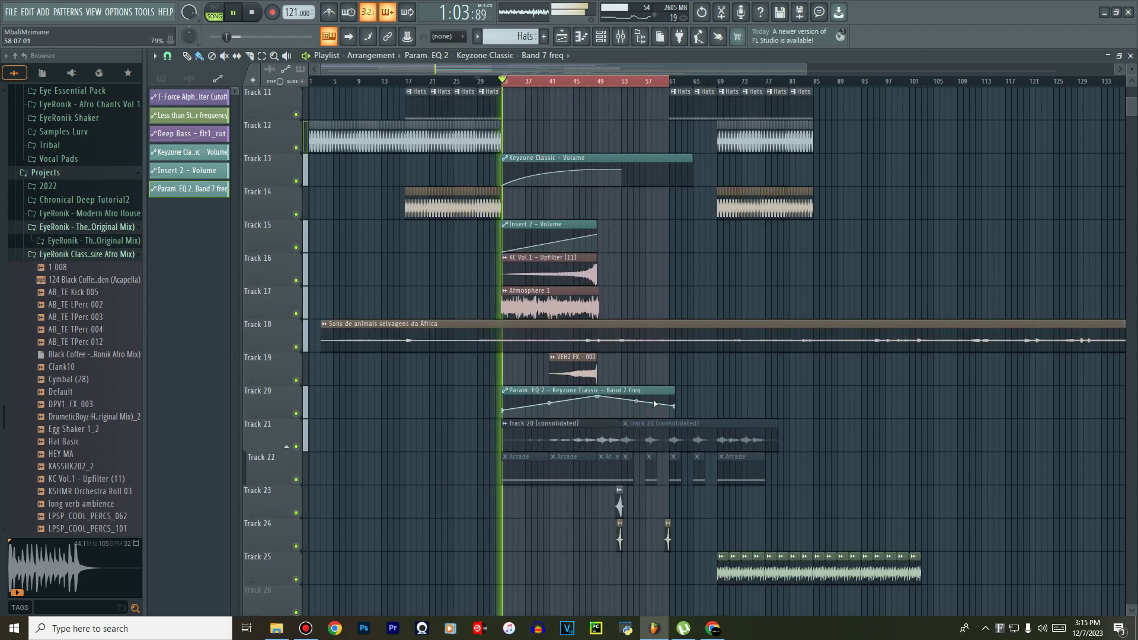
scroll(661, 480, down, 3)
scroll(658, 489, up, 6)
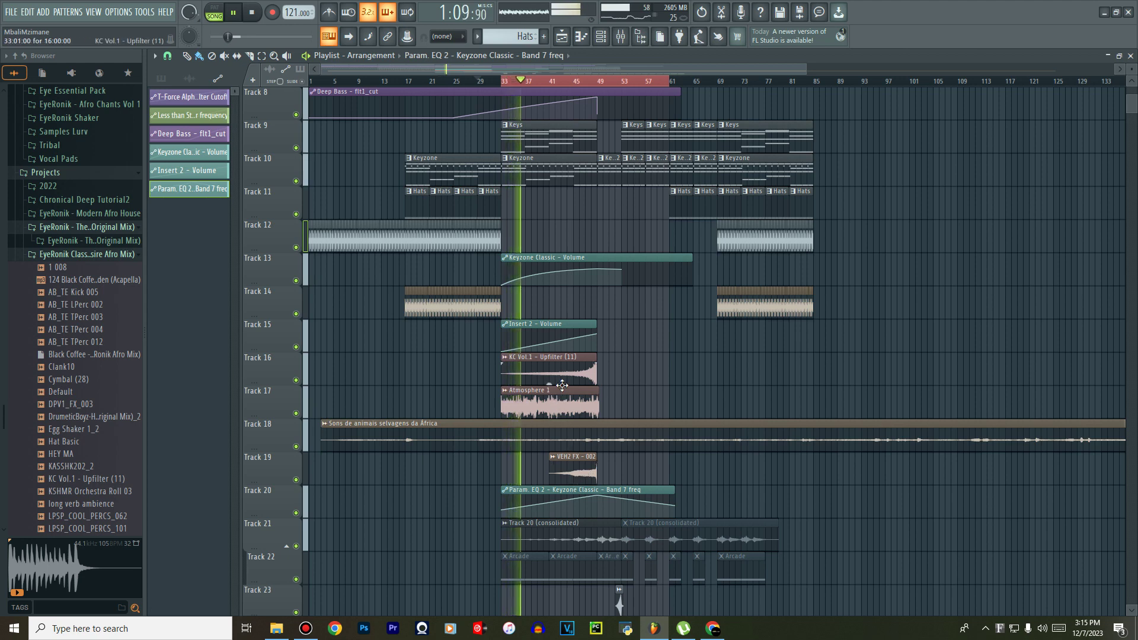
scroll(579, 361, down, 3)
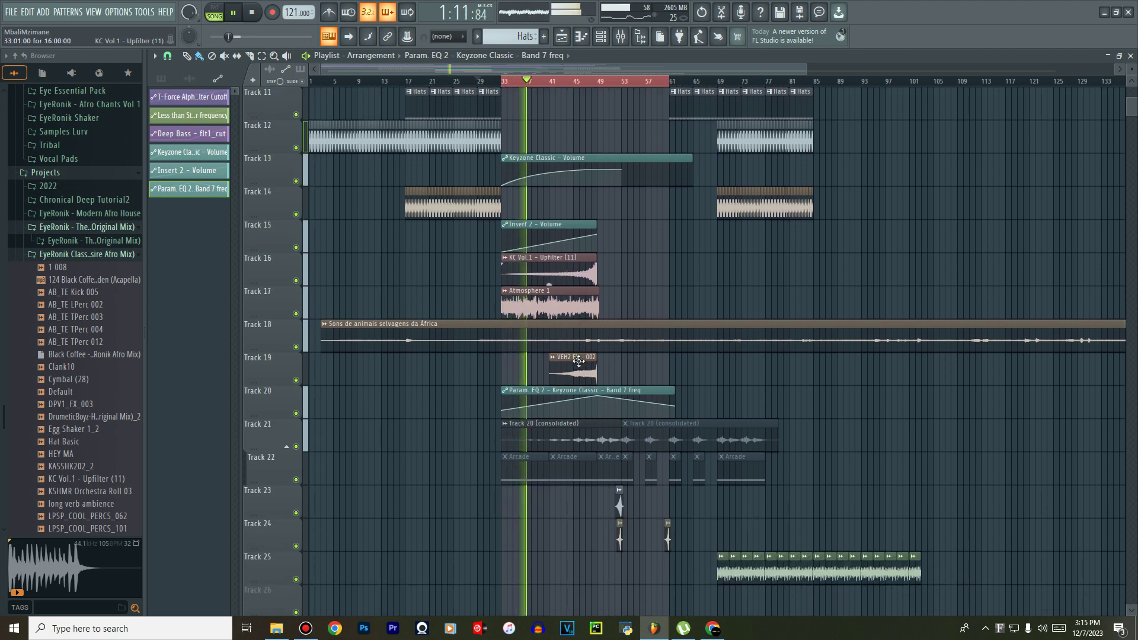
click(560, 274)
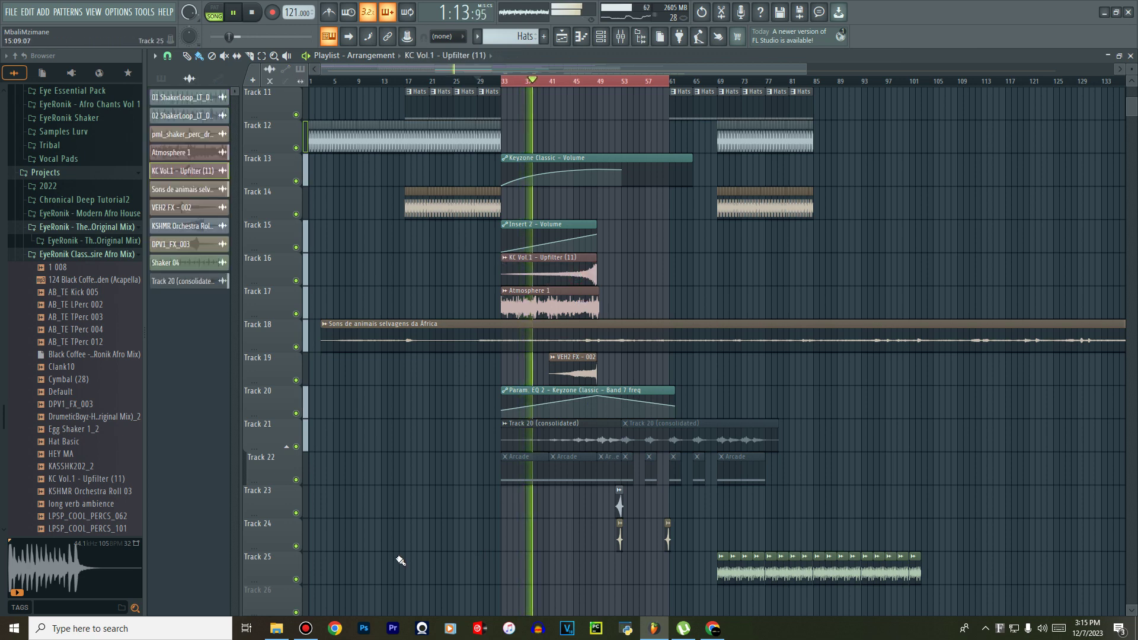
click(452, 573)
mouse_move(452, 573)
mouse_down()
mouse_move(410, 575)
mouse_move(426, 585)
mouse_move(454, 559)
mouse_up()
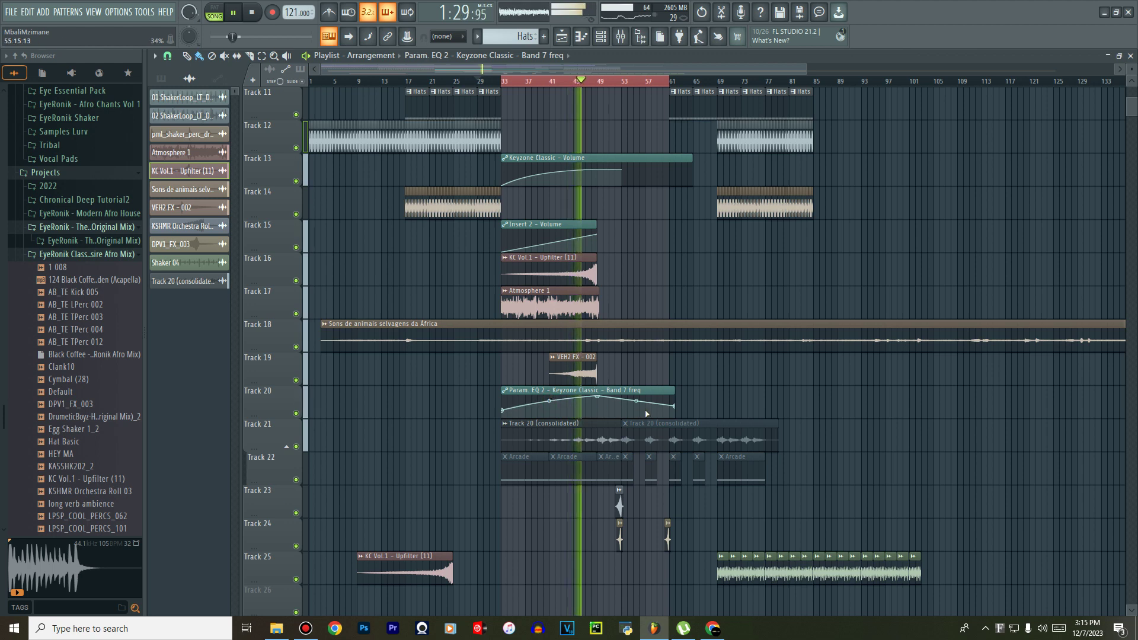
Curve the falling part of the Keyzone Classic EQ band 7 automation and move its end point to bar 53.
drag(637, 403, 637, 397)
scroll(637, 397, up, 3)
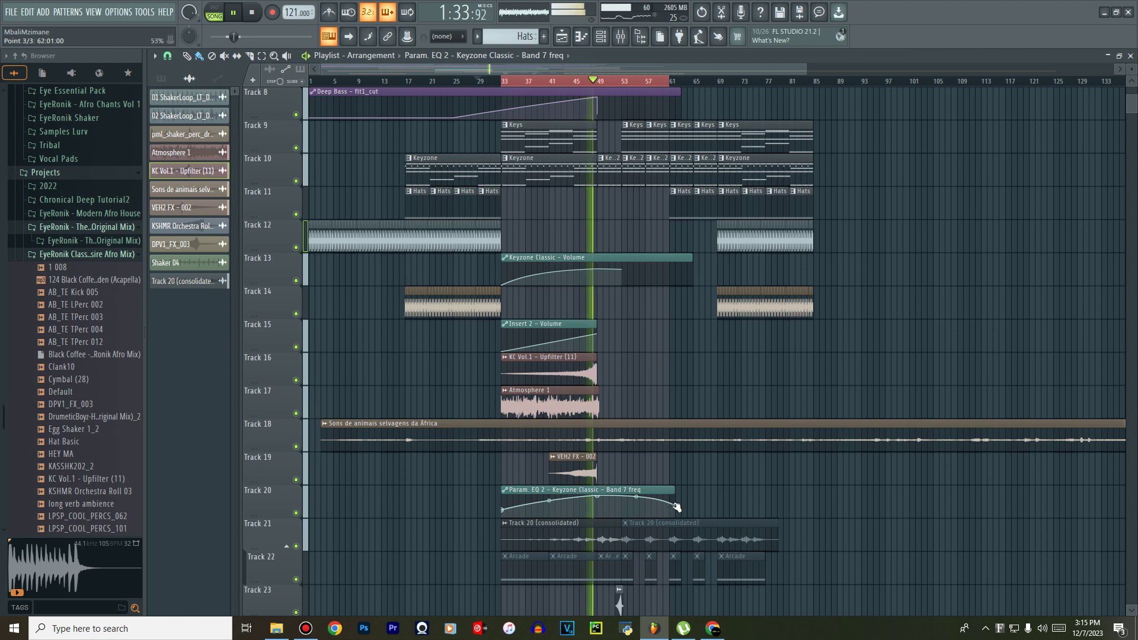
drag(671, 507, 625, 507)
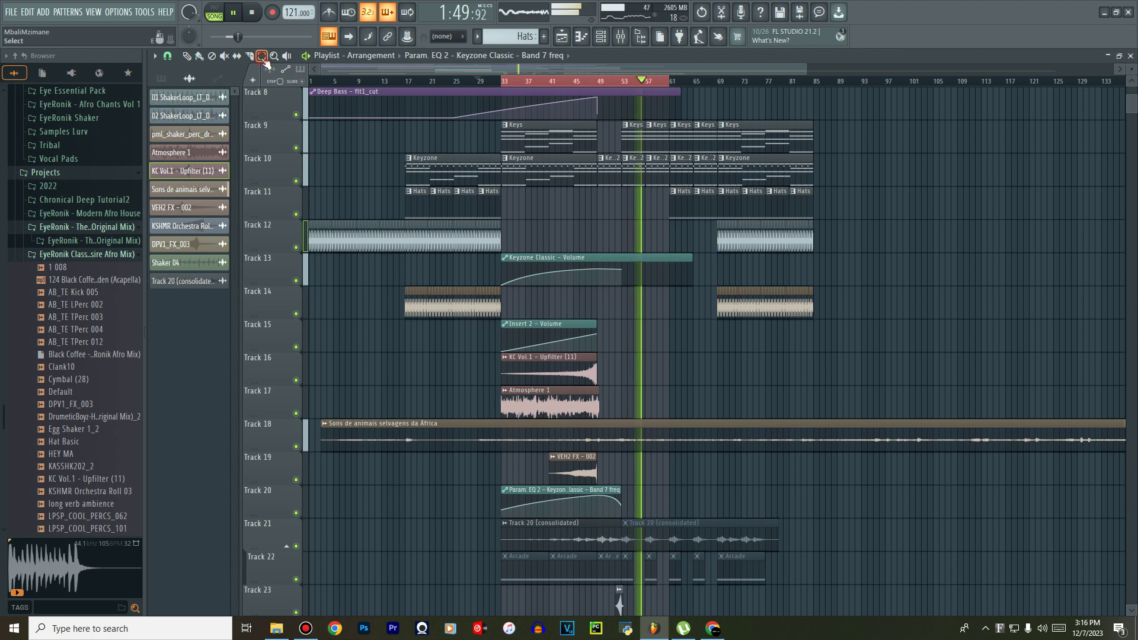
Clear the playlist's time selection over bars 33 to 61.
click(561, 82)
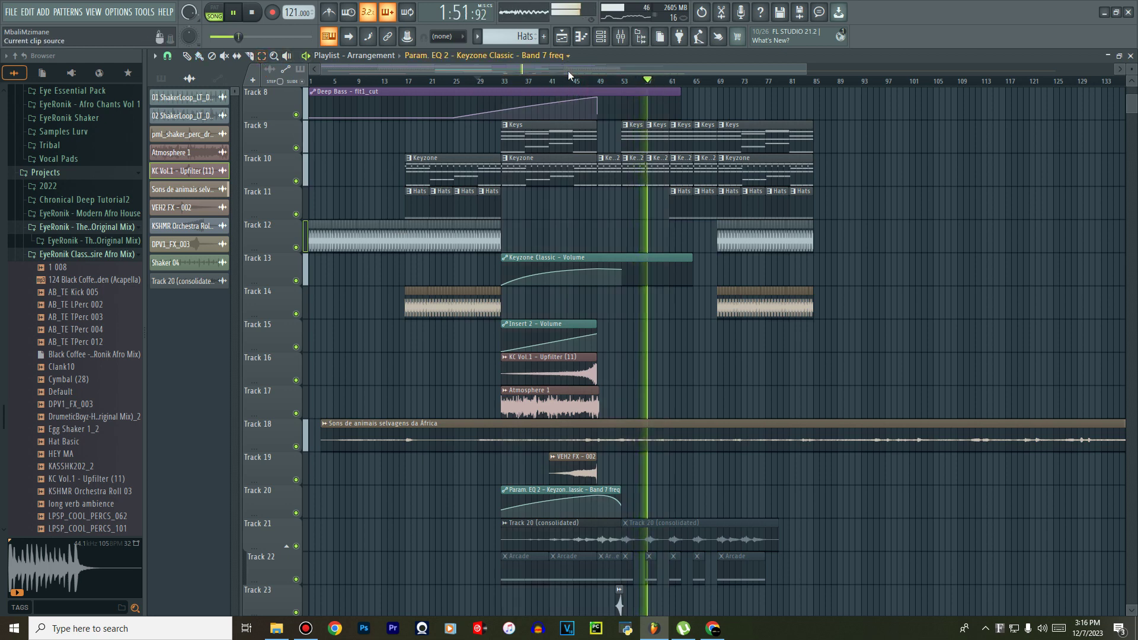
drag(592, 68, 636, 69)
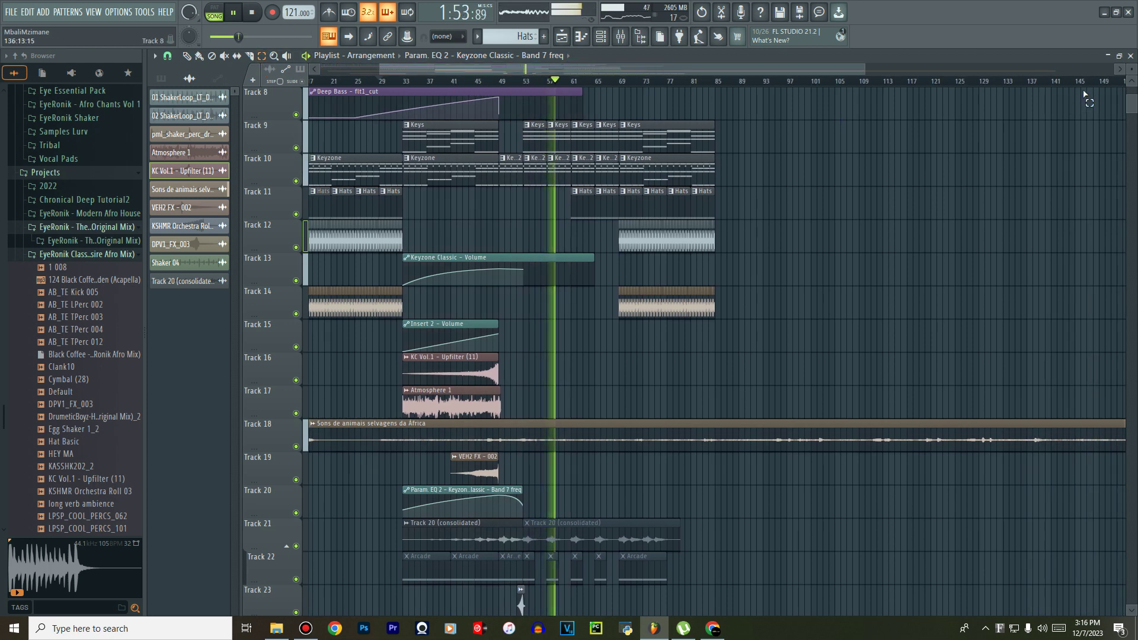
scroll(851, 287, down, 5)
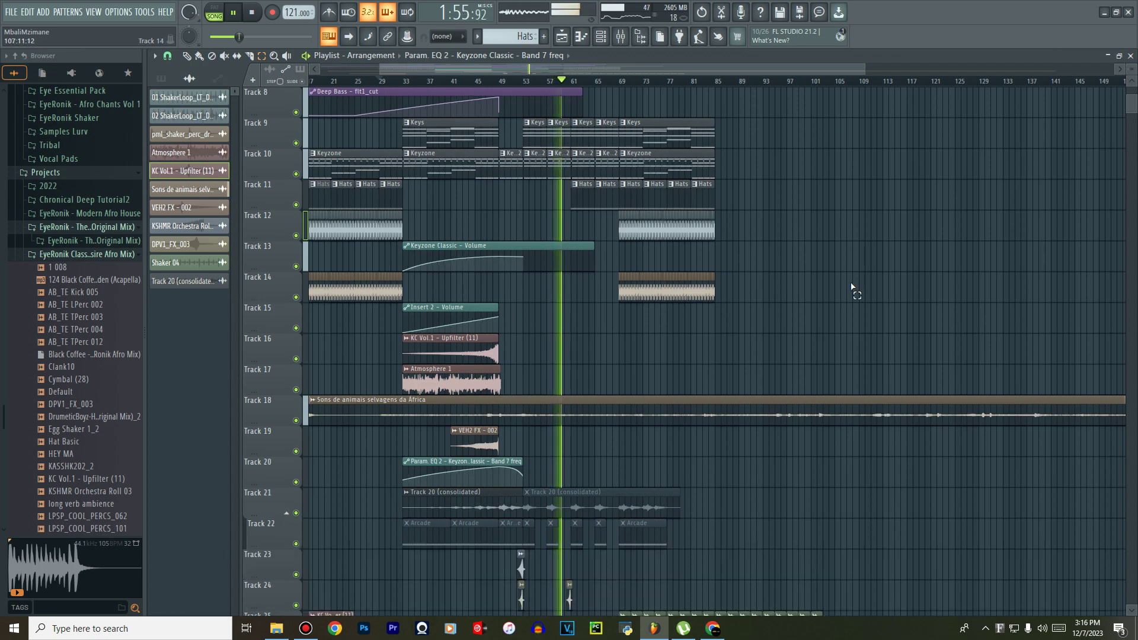
scroll(576, 291, down, 1)
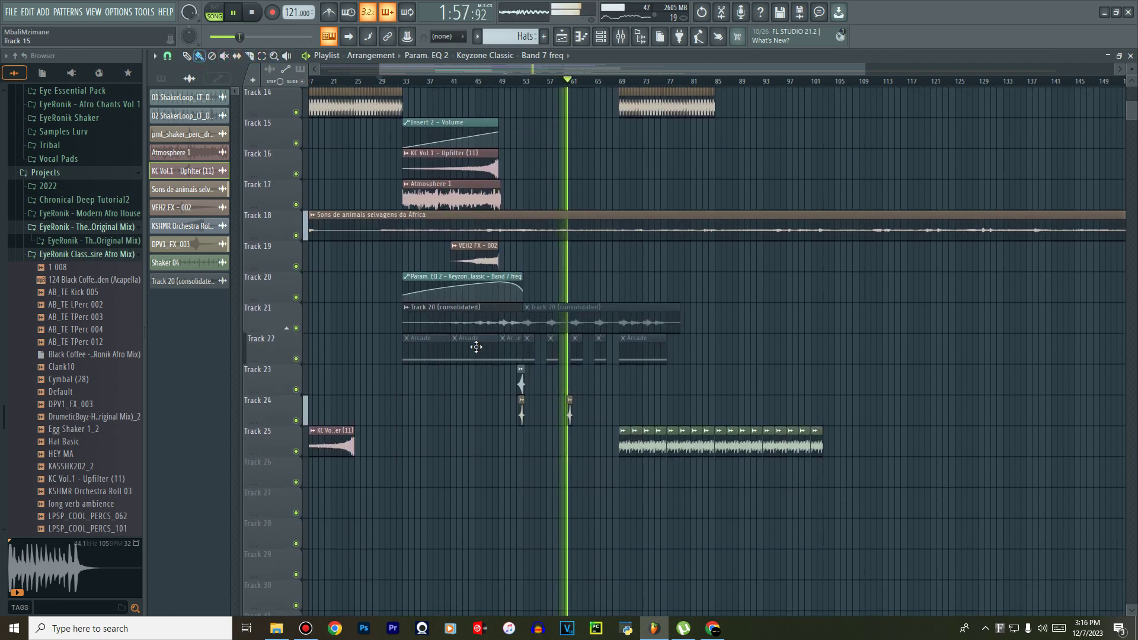
Filter the channel rack to the Unsorted channels to look them over, and return to the playlist.
scroll(573, 412, up, 5)
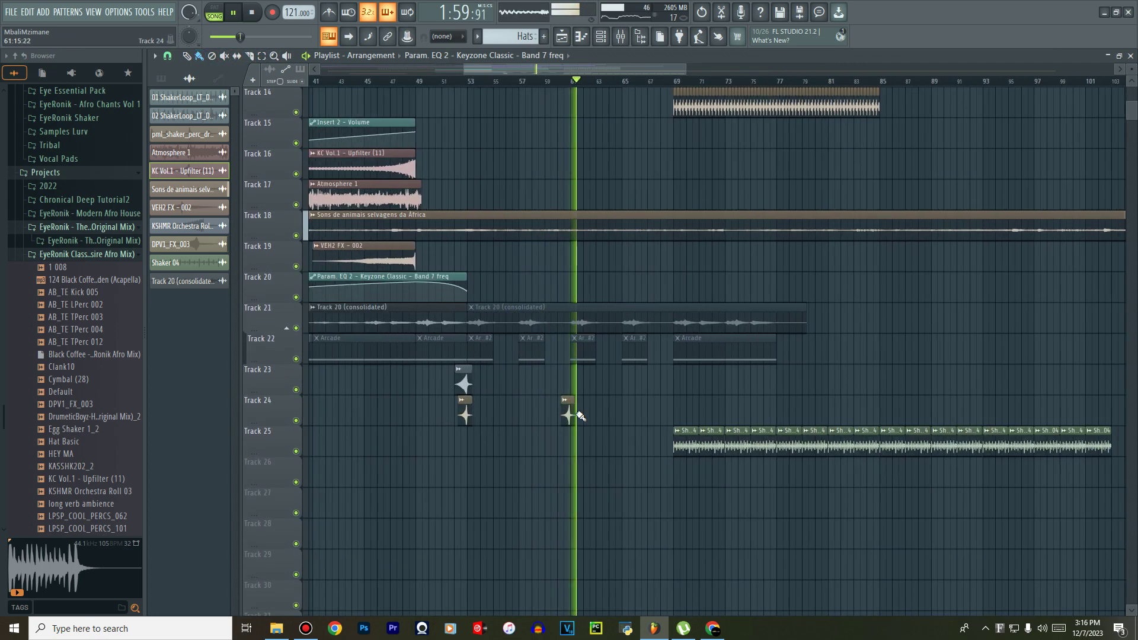
scroll(579, 416, up, 5)
click(600, 36)
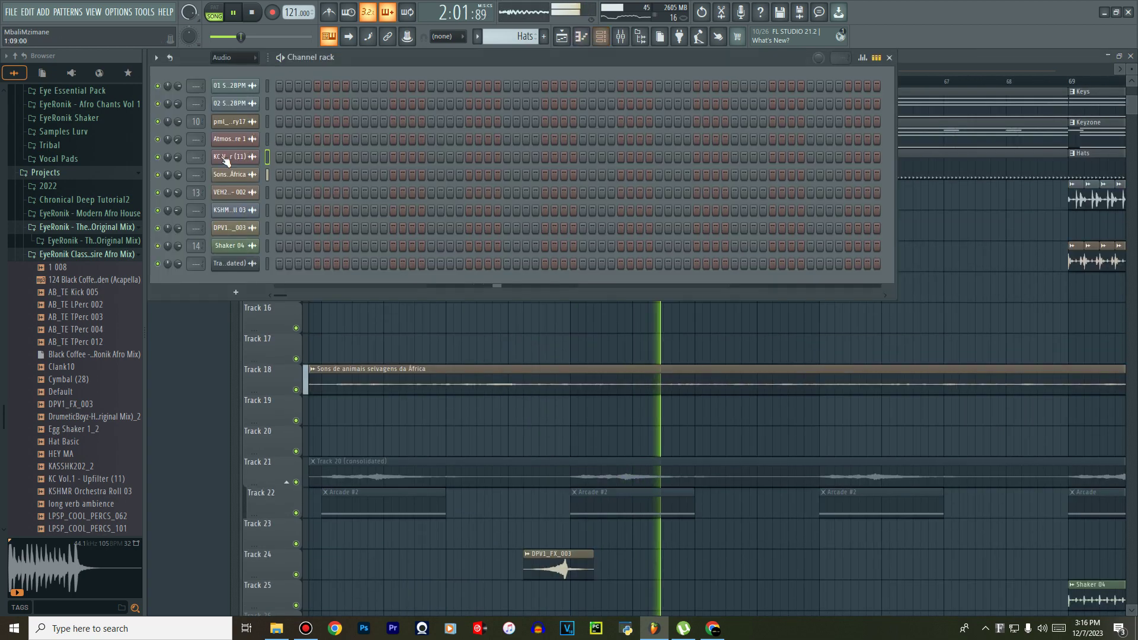
click(234, 57)
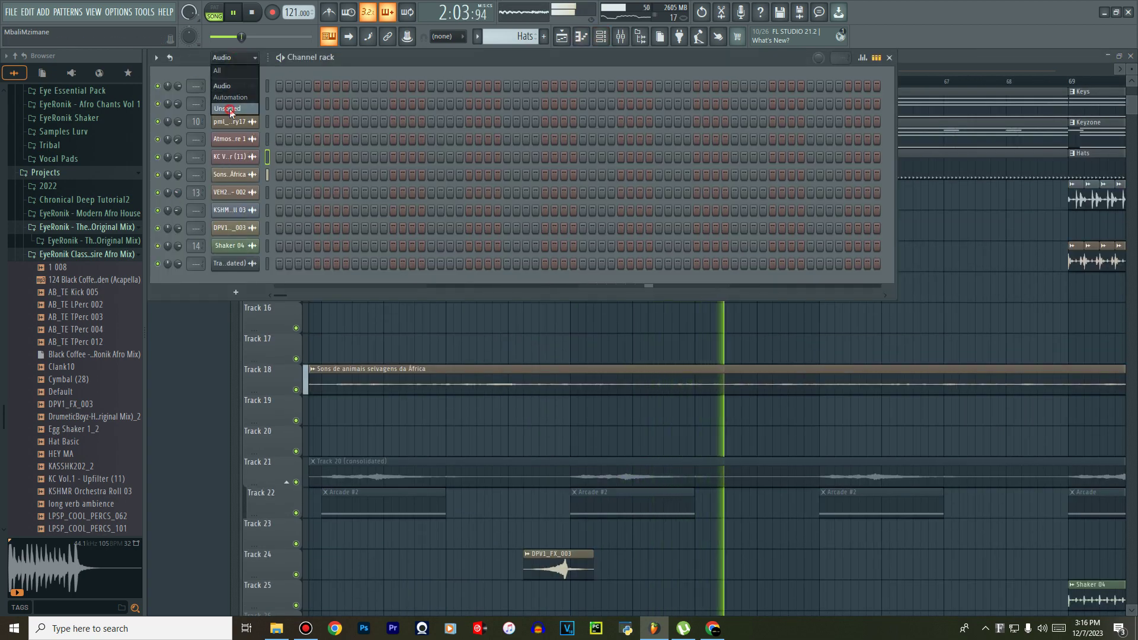
click(235, 102)
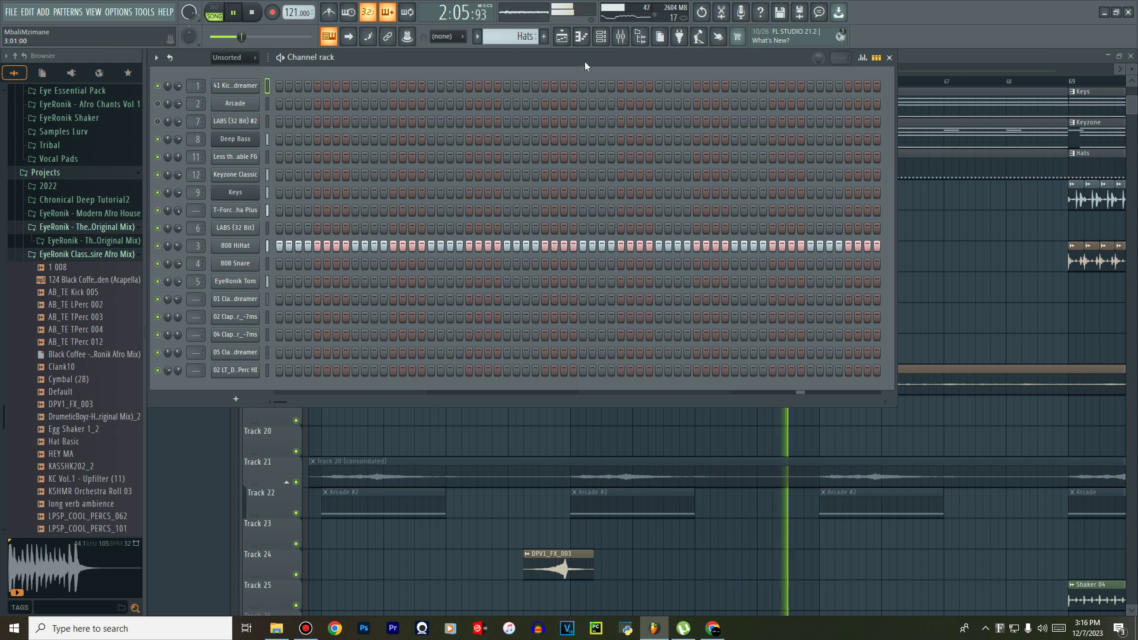
click(563, 38)
Nudge the DPV1_FX_003 clip just before bar 61 on Track 24 slightly later.
scroll(597, 247, down, 4)
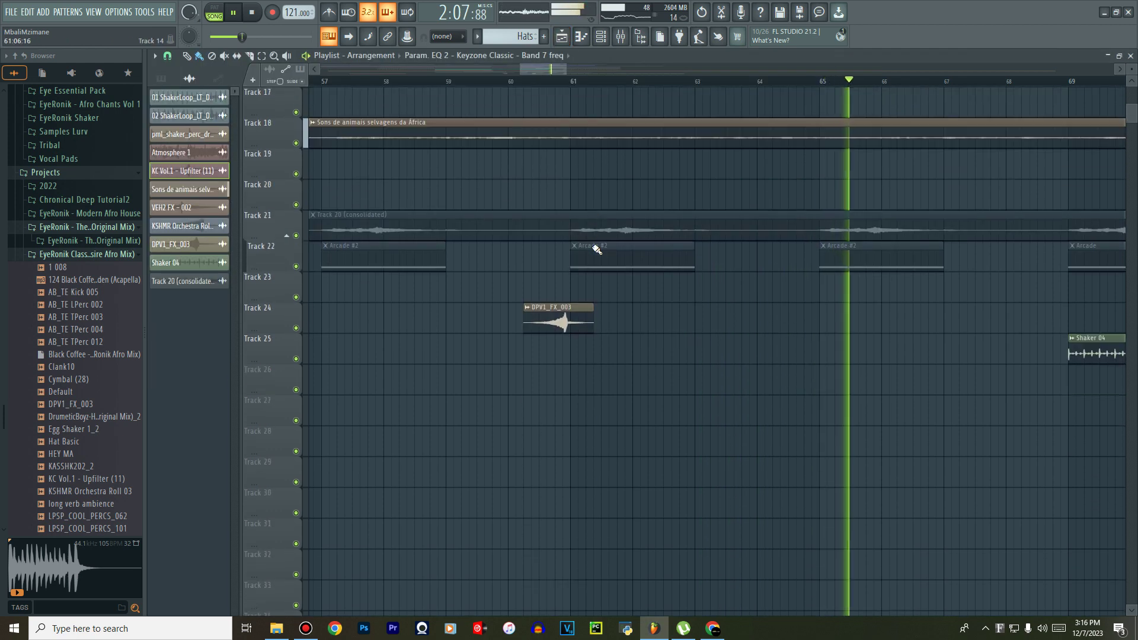
scroll(535, 68, left, 4)
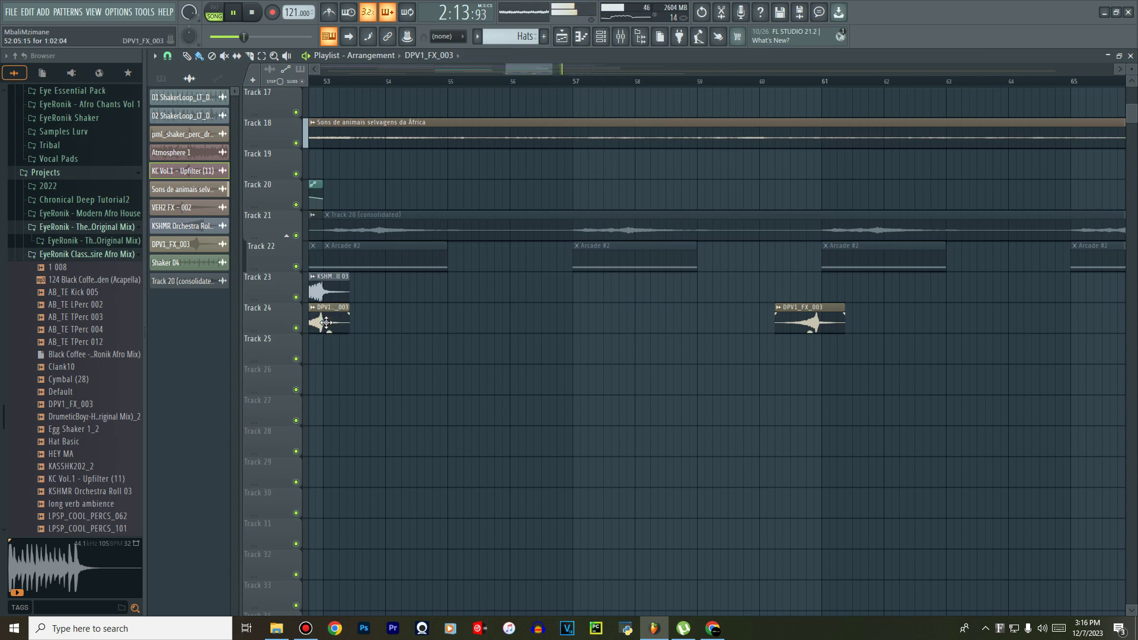
drag(810, 322, 810, 322)
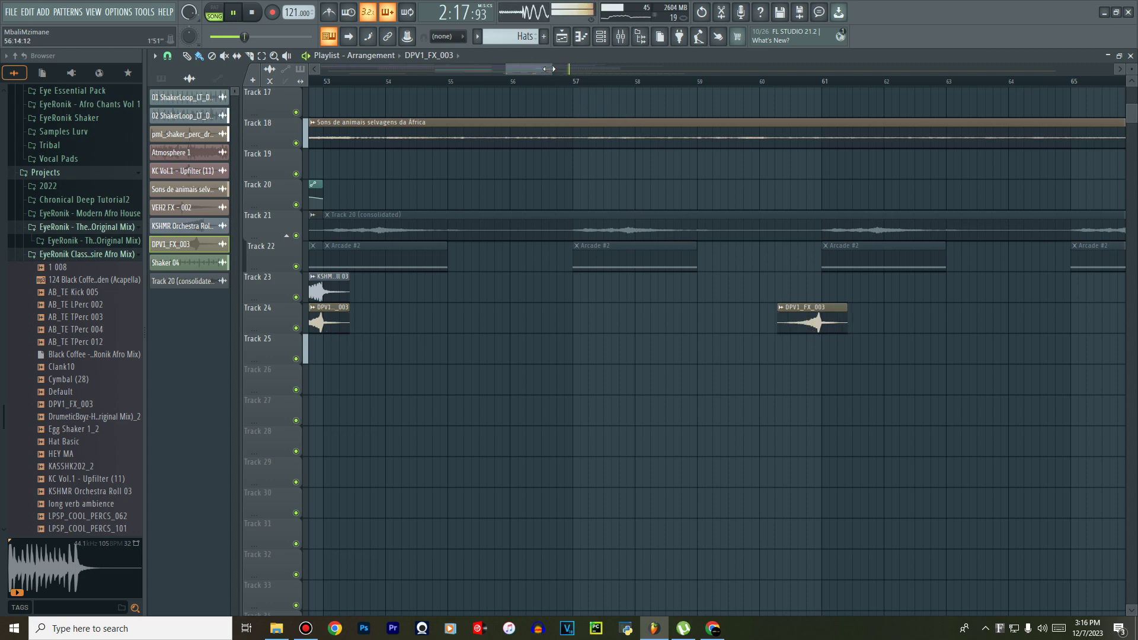
Continue the Pattern 1 clips on Track 1 from bar 81 to bar 121.
drag(549, 69, 712, 69)
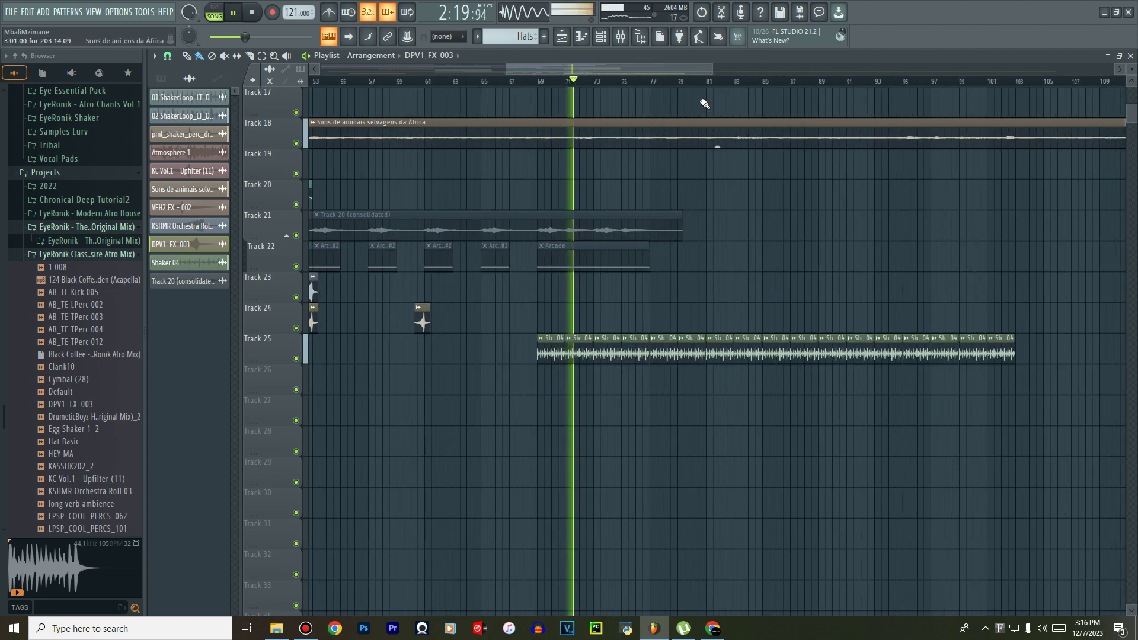
ctrl+scroll(704, 104, down, 4)
scroll(753, 304, up, 5)
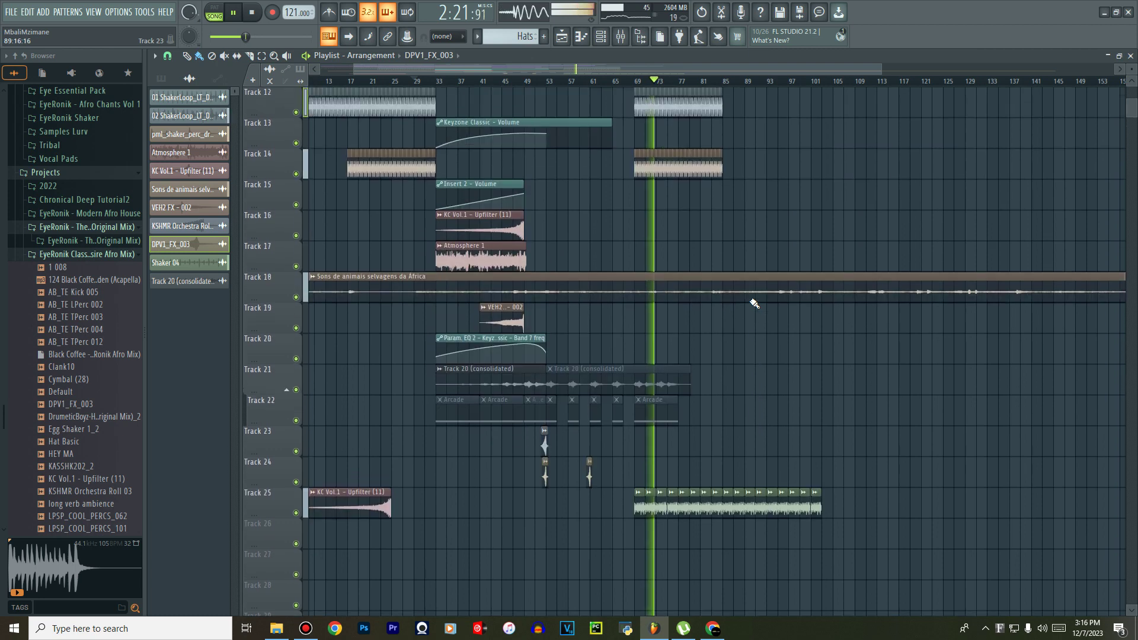
scroll(754, 304, up, 6)
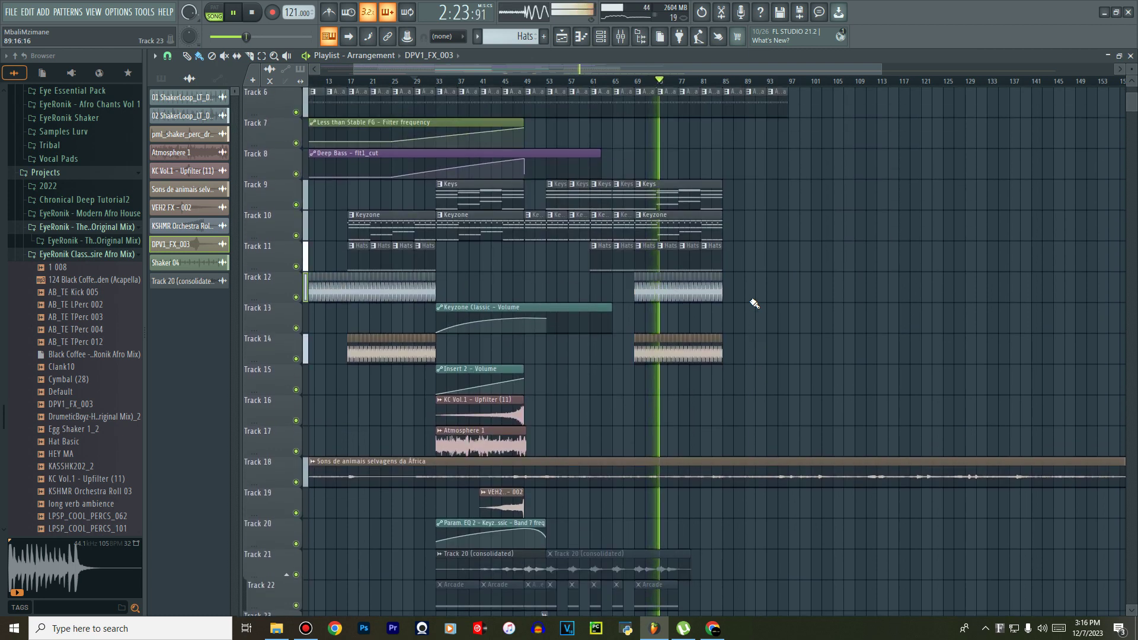
scroll(754, 303, up, 5)
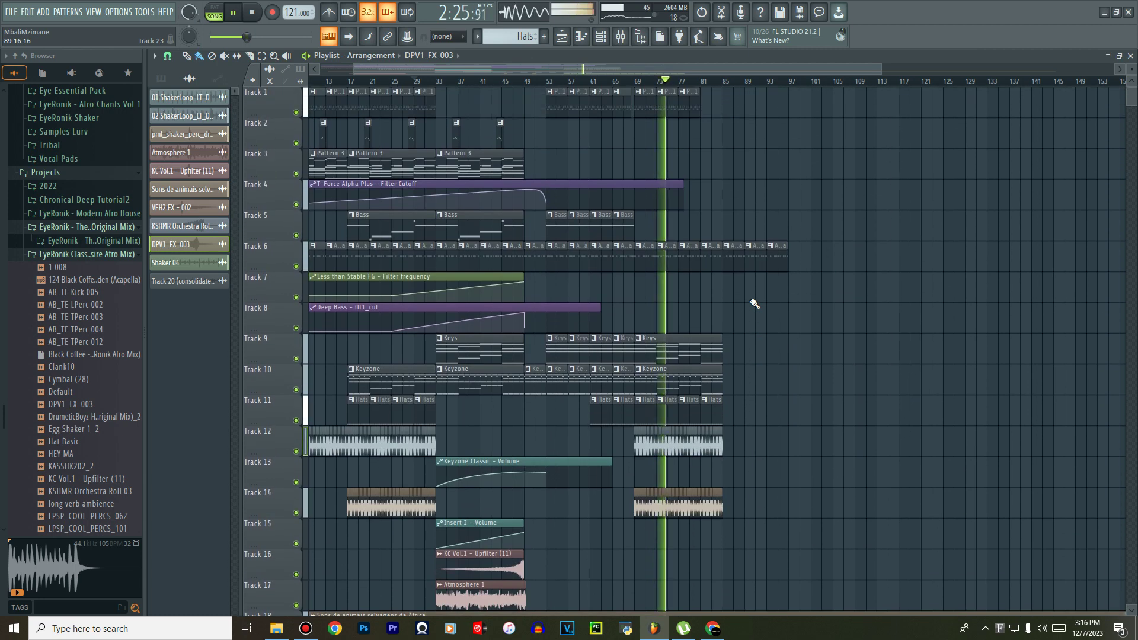
click(693, 107)
drag(707, 111, 919, 112)
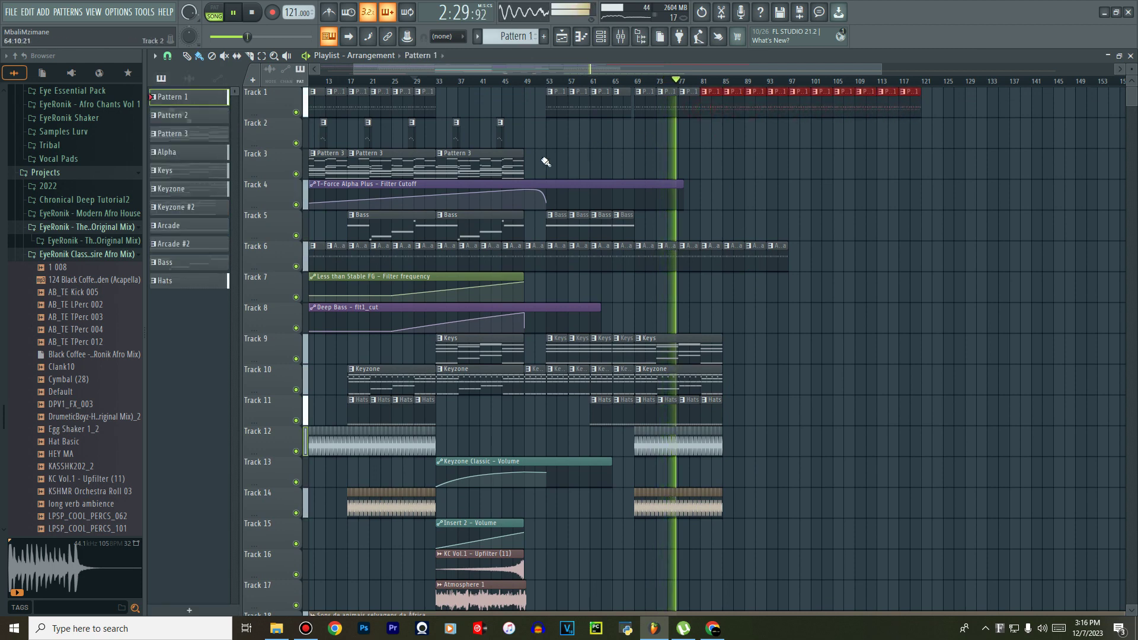
Stop playback and place three Pattern 3 clips back to back on Track 3 from bar 69 to bar 117.
click(489, 171)
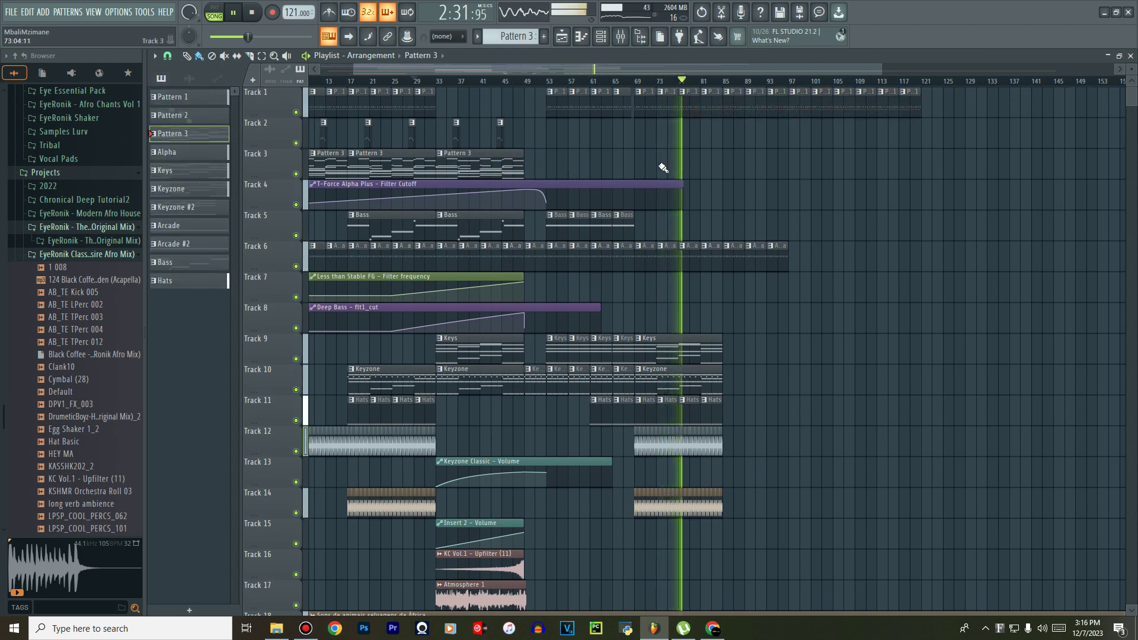
key(space)
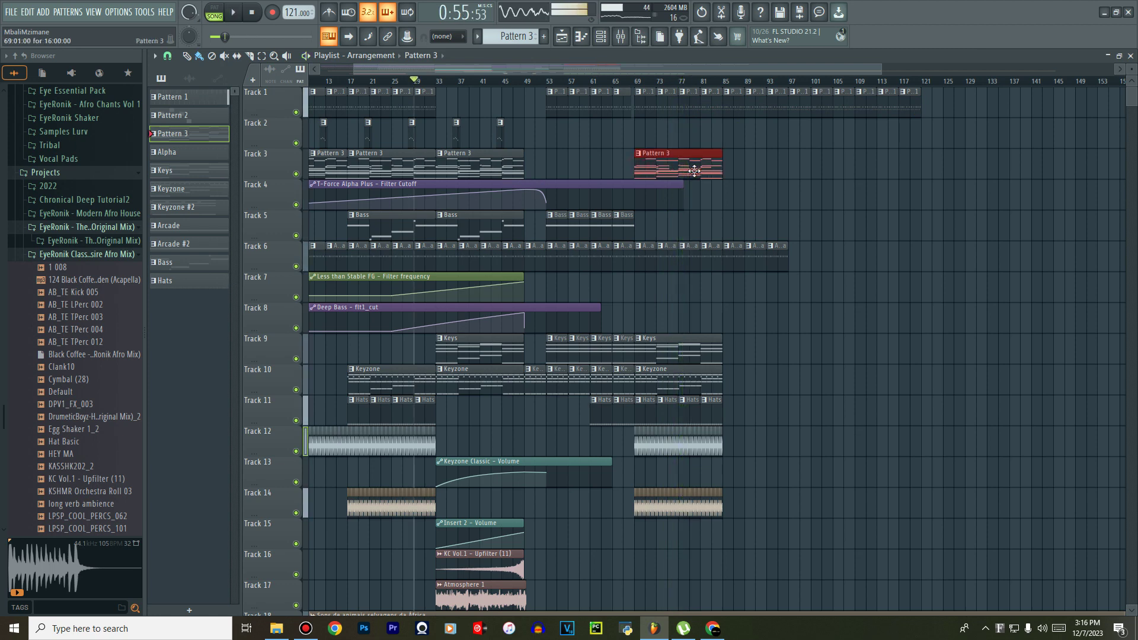
drag(731, 169, 832, 174)
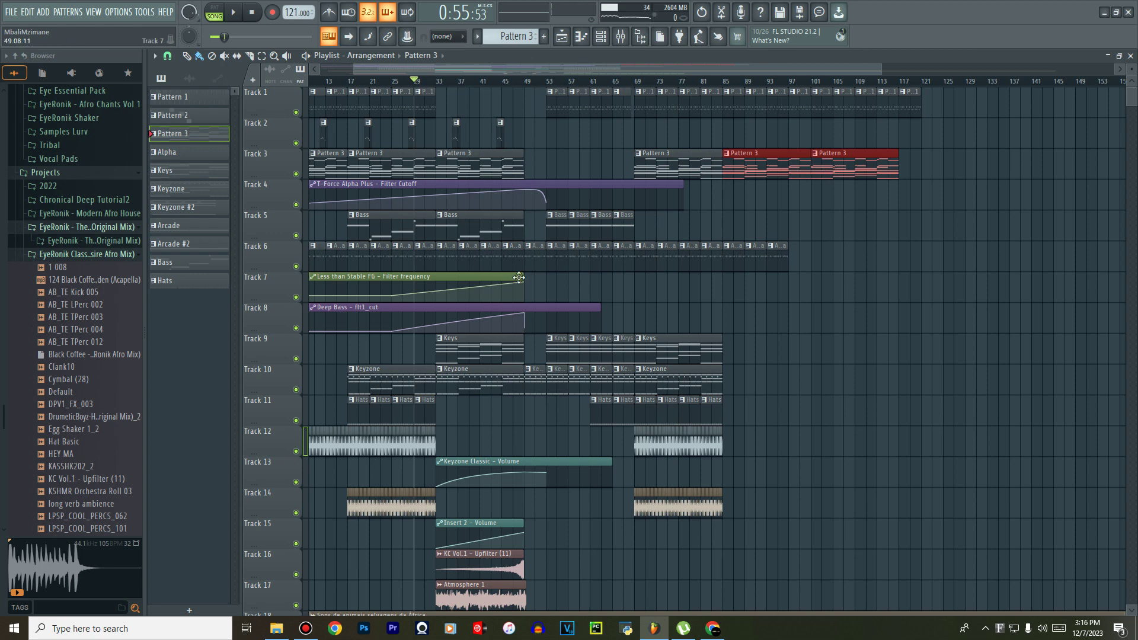
Extend the Less than Stable FG filter frequency automation clip to bar 85 and curve it down to a low point at bar 69.
drag(523, 277, 722, 277)
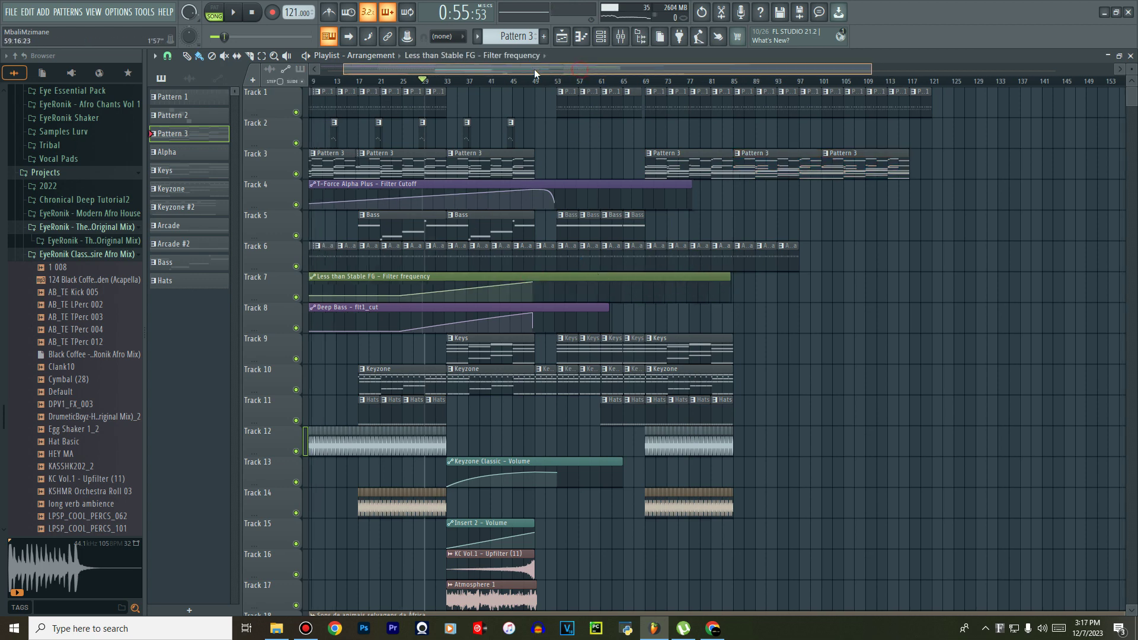
scroll(462, 300, left, 3)
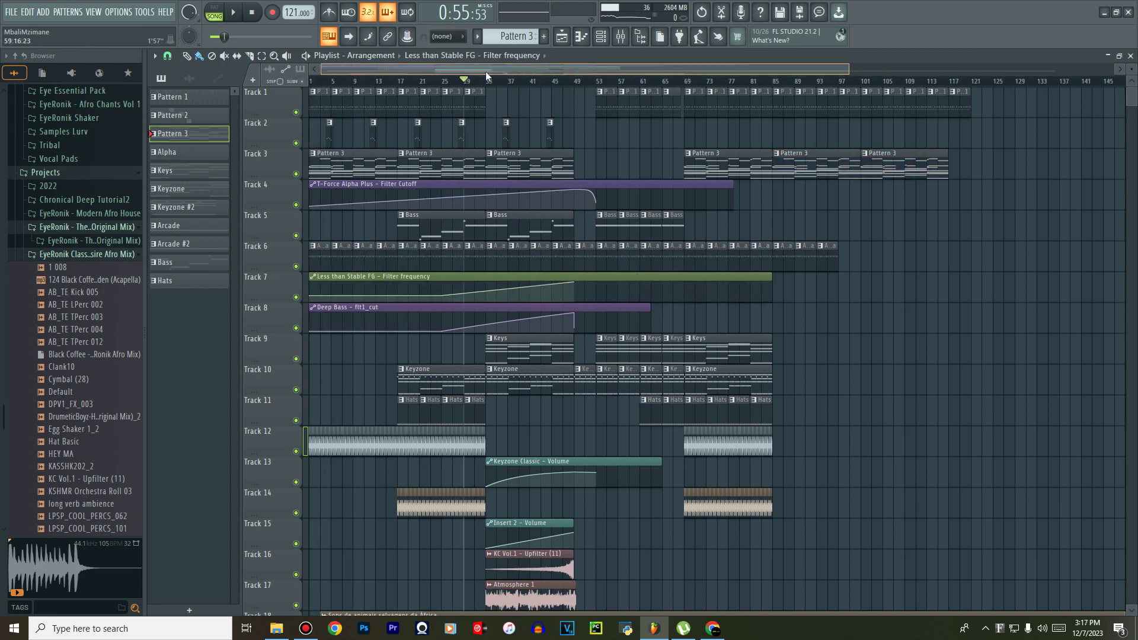
right_click(444, 299)
click(472, 487)
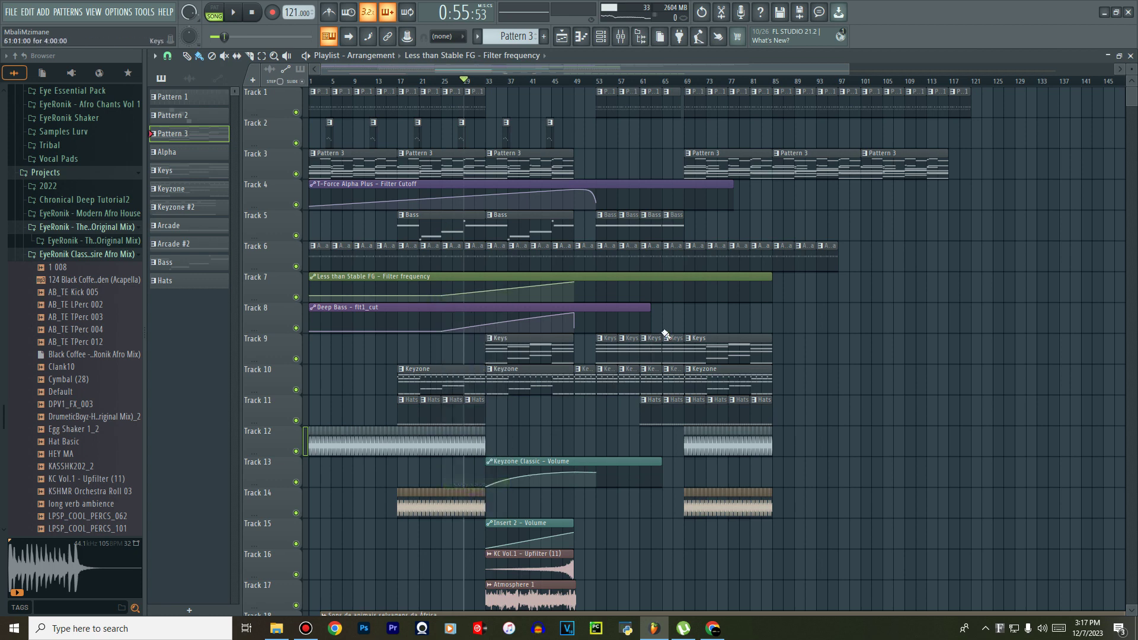
click(684, 290)
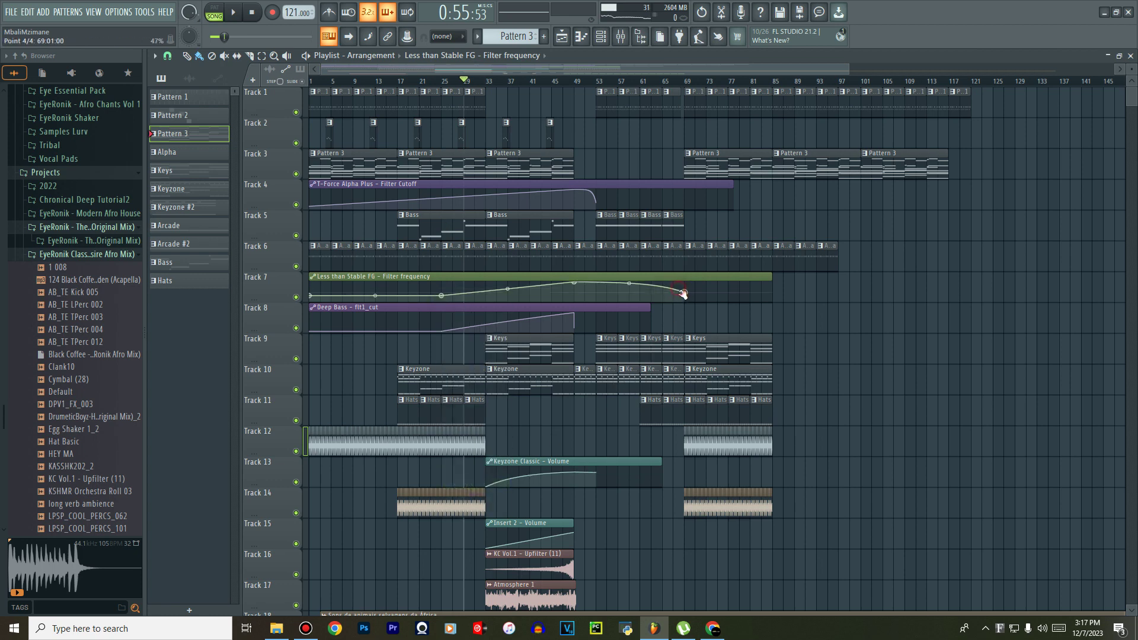
Play from around bar 69 and place a Bass clip on Track 5 from bar 69 to bar 85.
key(space)
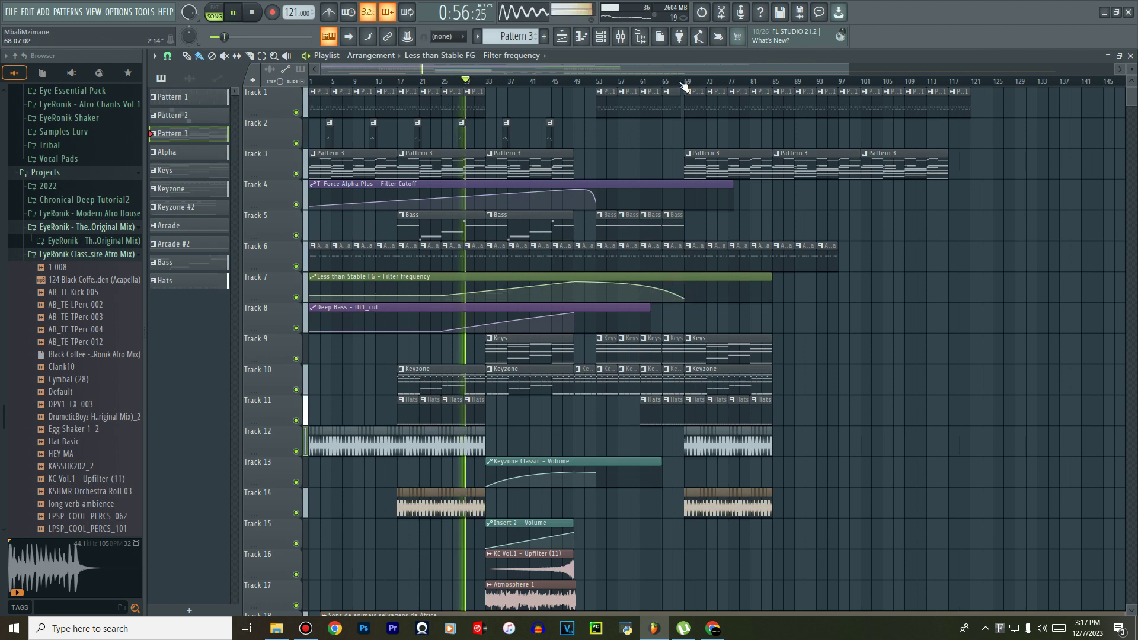
click(680, 82)
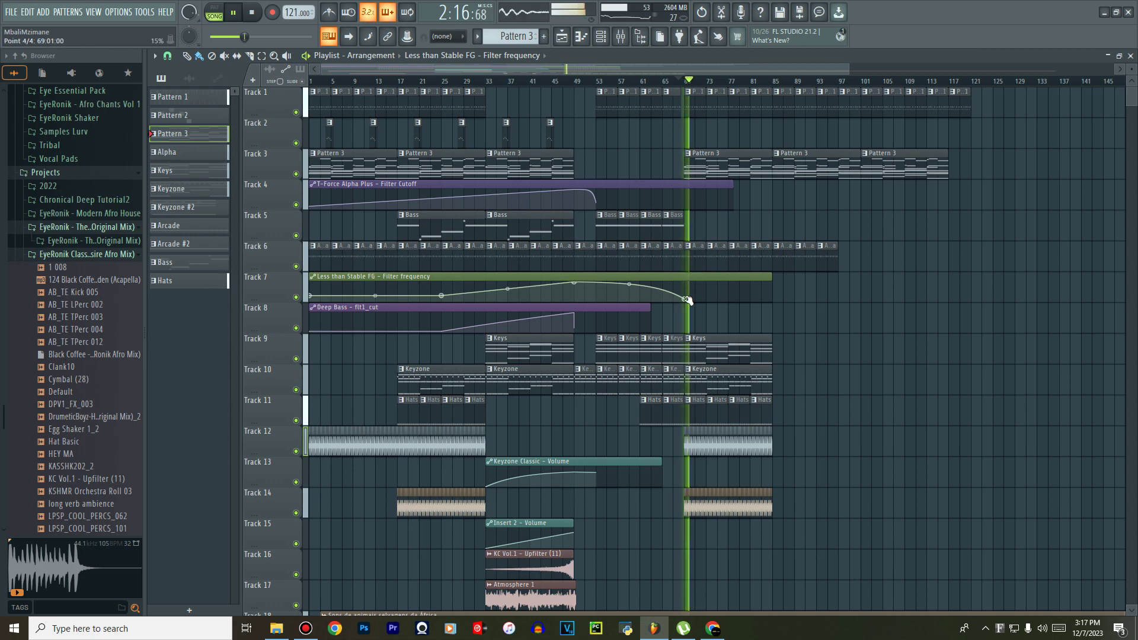
click(671, 233)
click(689, 228)
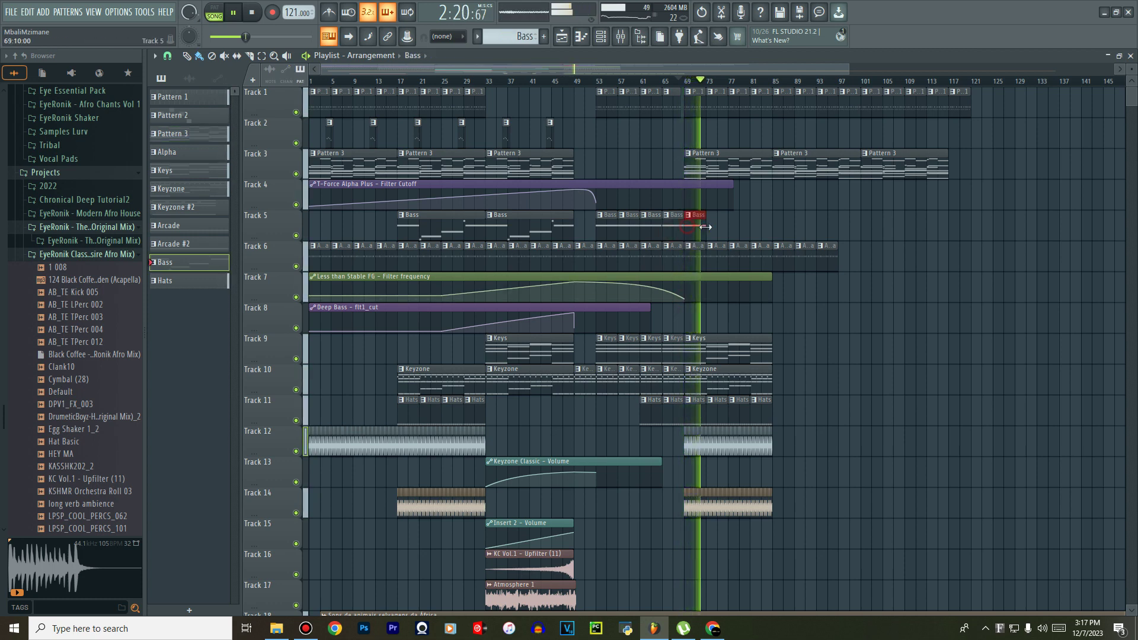
drag(707, 228, 772, 232)
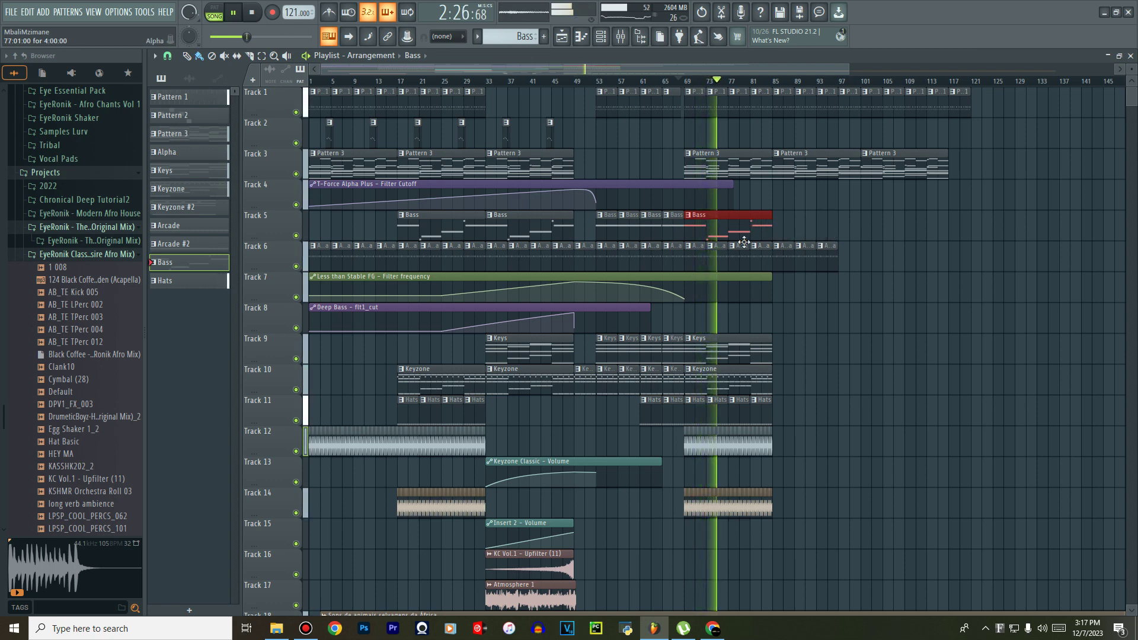
Place a Keys clip on Track 9 from bar 85 to bar 101.
scroll(757, 380, down, 3)
scroll(757, 380, down, 4)
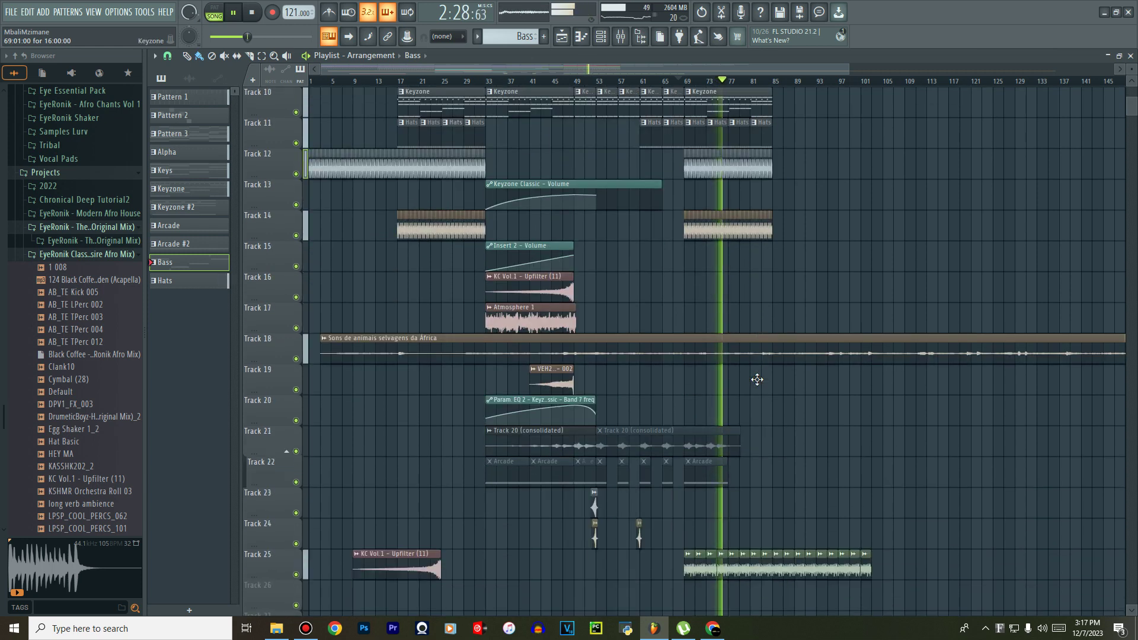
scroll(757, 379, up, 4)
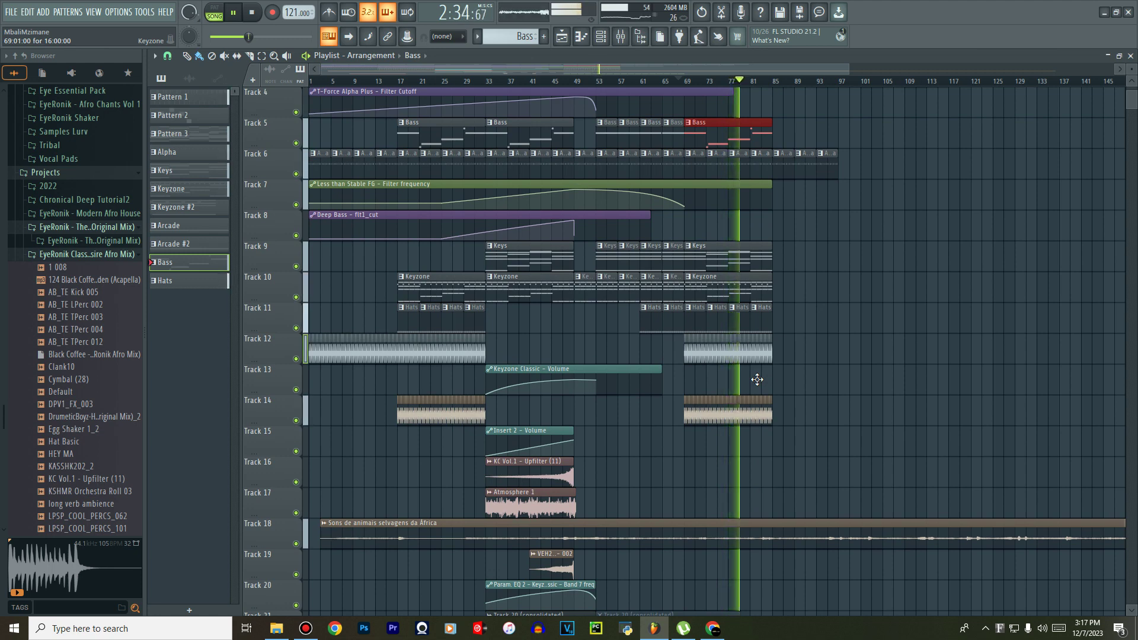
drag(683, 72, 740, 72)
click(686, 261)
click(696, 263)
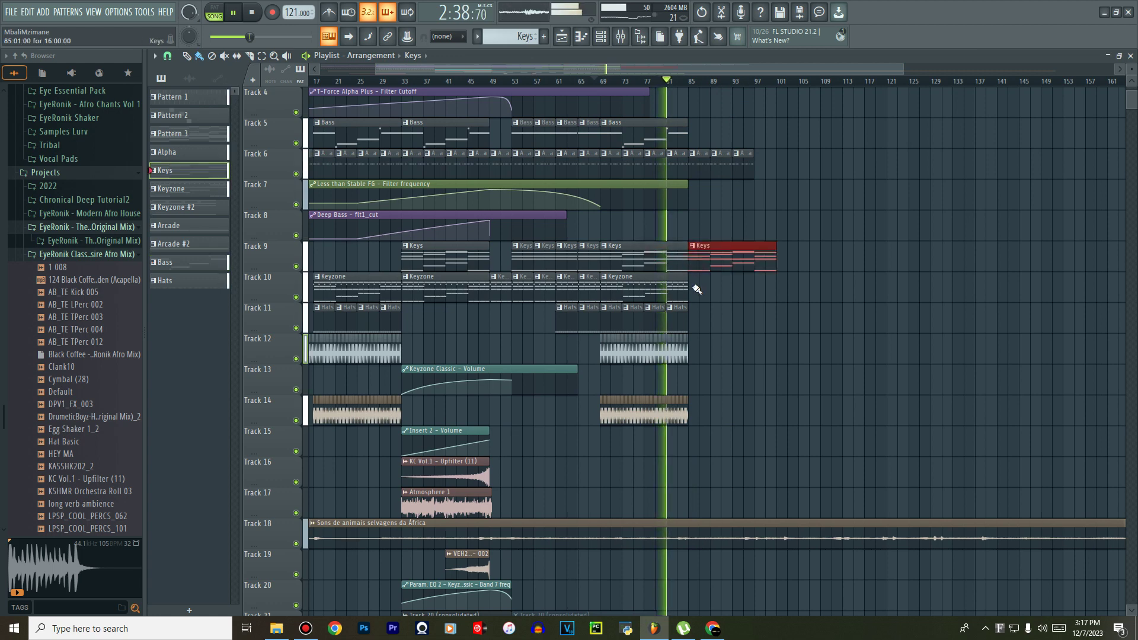
Place a Keyzone clip on Track 10 and four Hats clips on Track 11, both from bar 85 to bar 101.
click(685, 288)
click(691, 291)
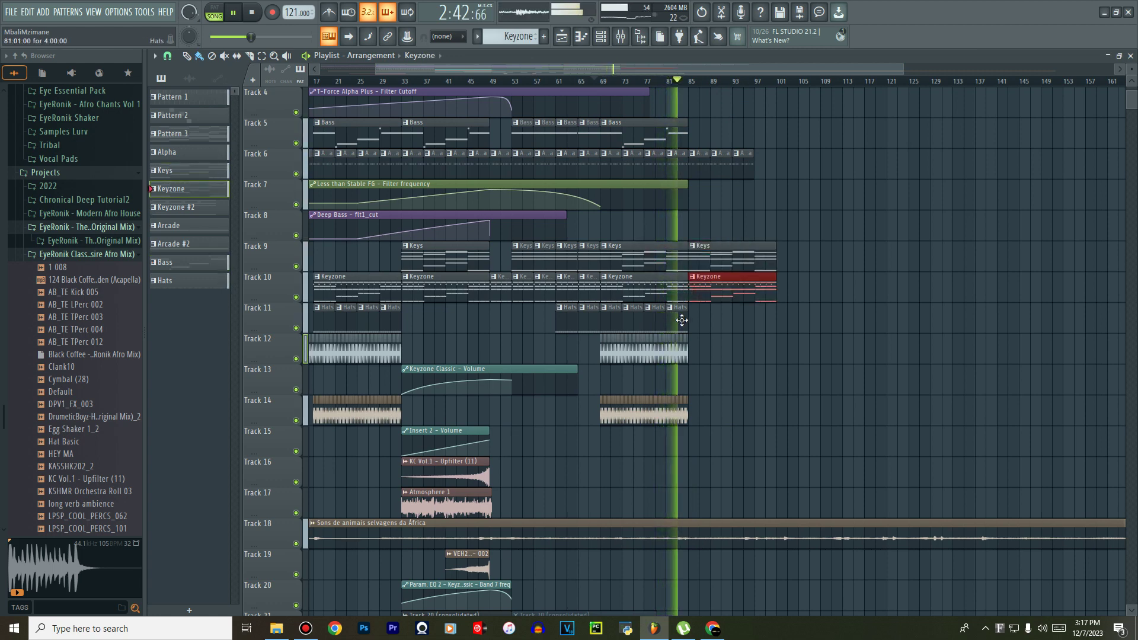
click(681, 320)
drag(691, 326, 771, 329)
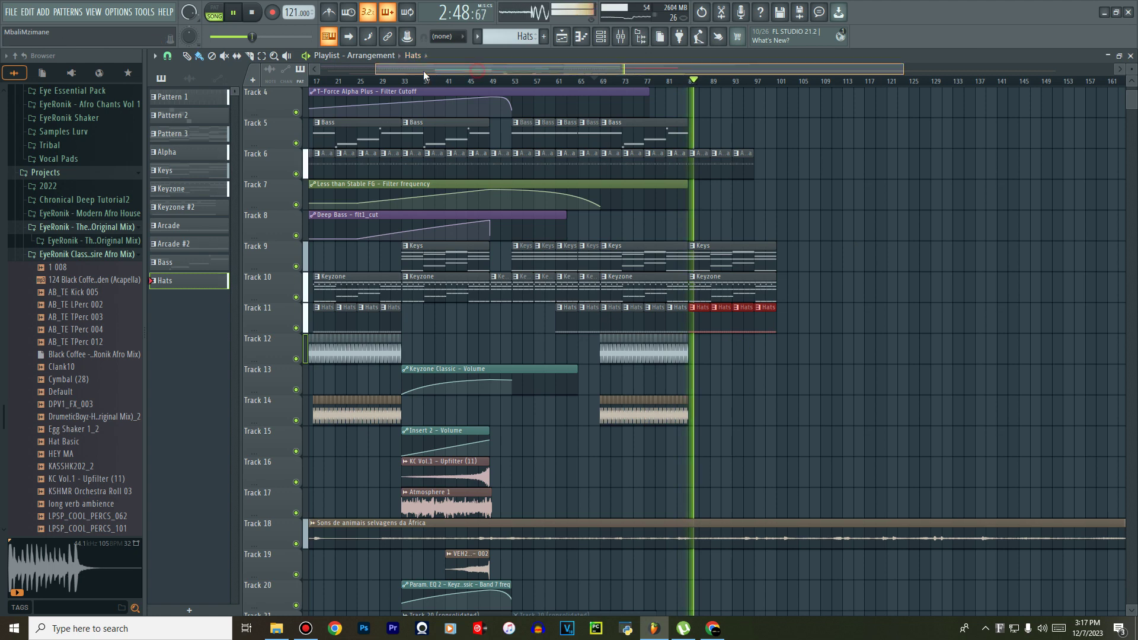
Look over the arrangement from Track 1 down to Track 25 while the section after bar 85 plays.
drag(425, 76, 362, 75)
scroll(562, 270, up, 3)
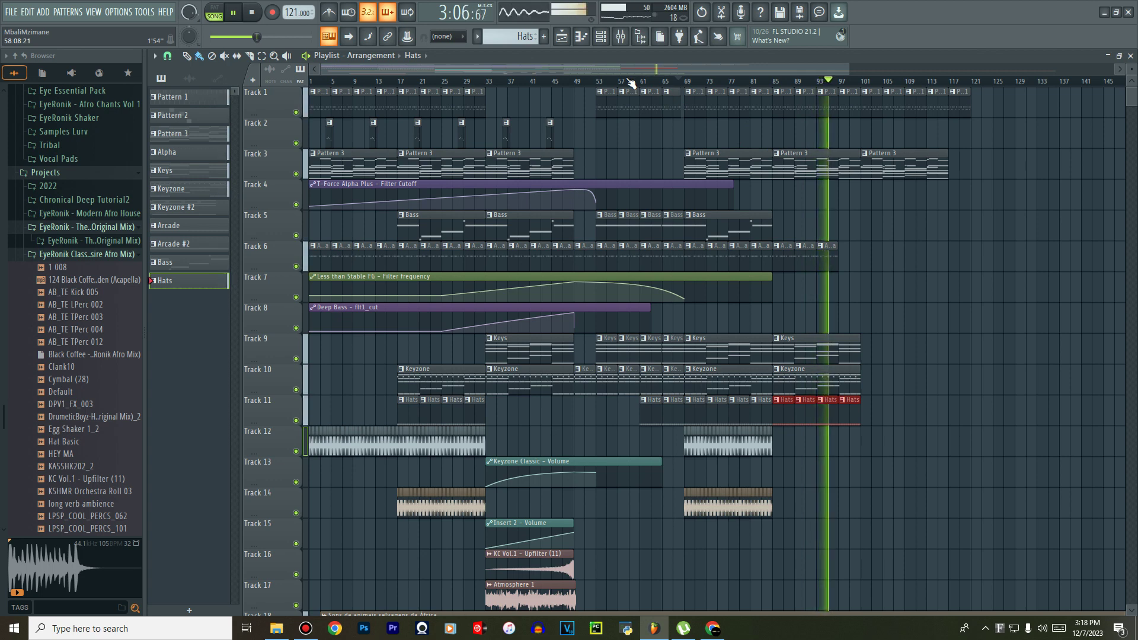
scroll(793, 314, down, 5)
scroll(793, 313, down, 6)
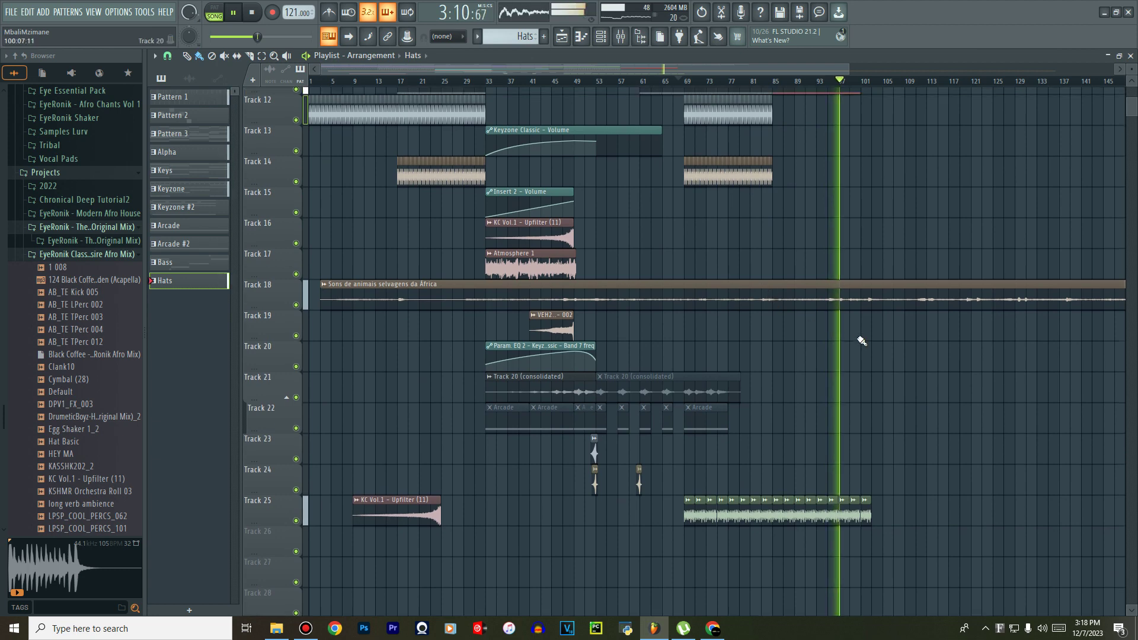
scroll(853, 329, up, 10)
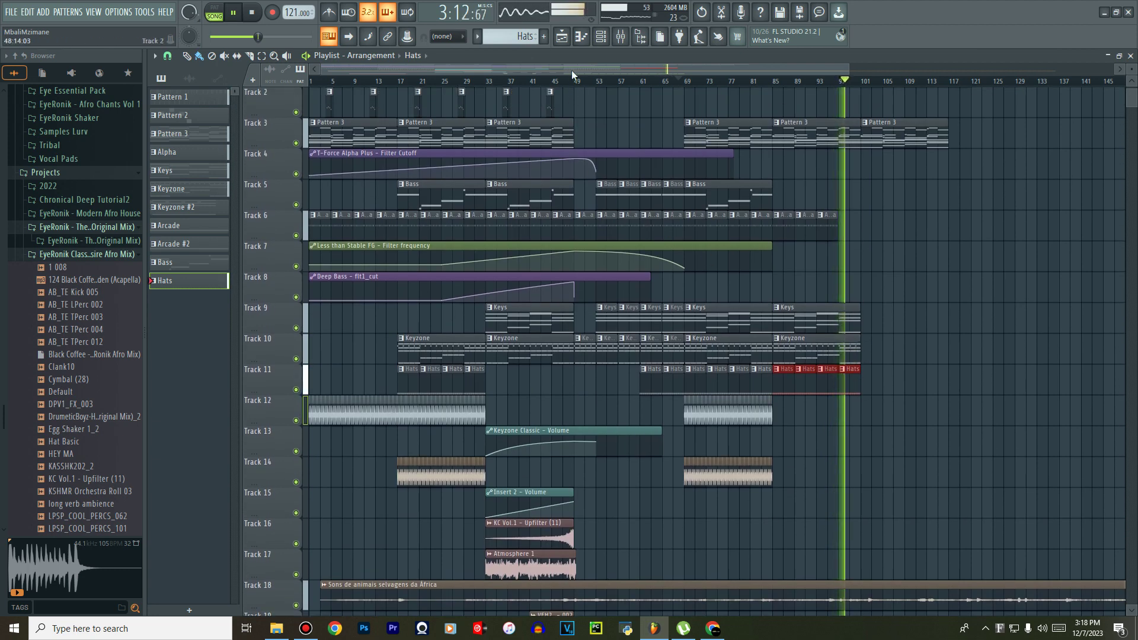
Restart the song from the beginning and listen with the whole arrangement in view.
key(space)
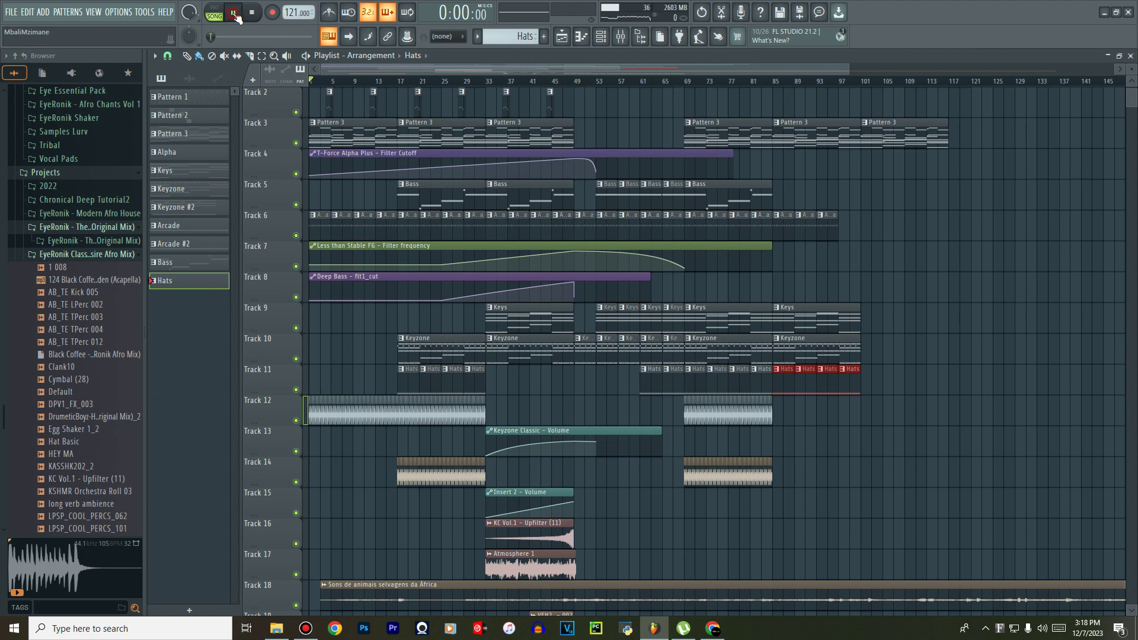
click(235, 16)
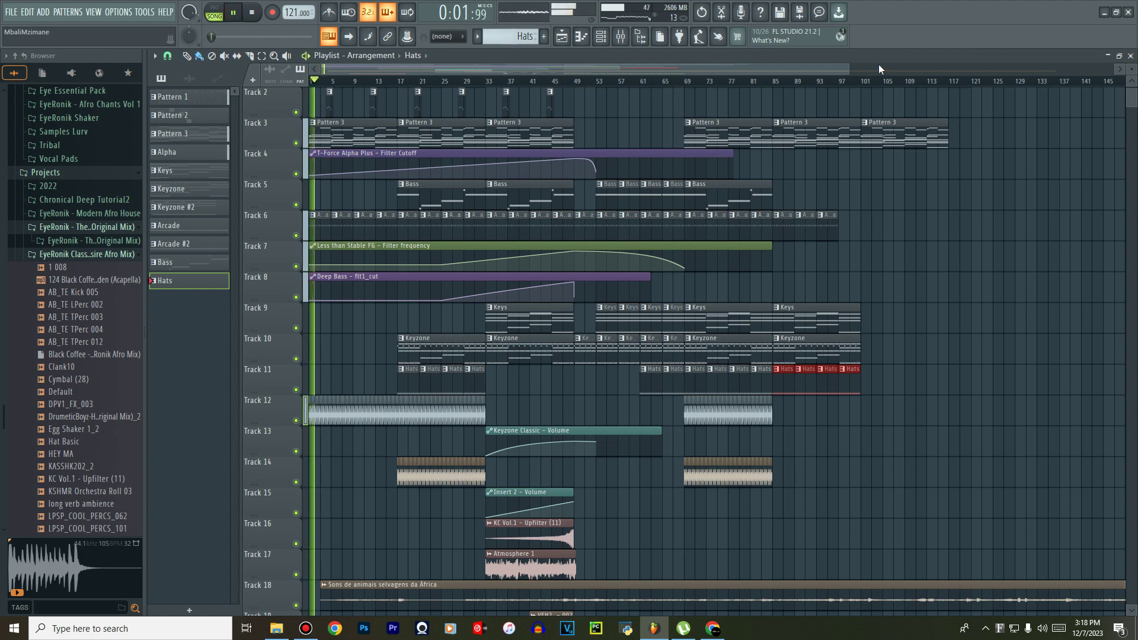
drag(847, 68, 864, 204)
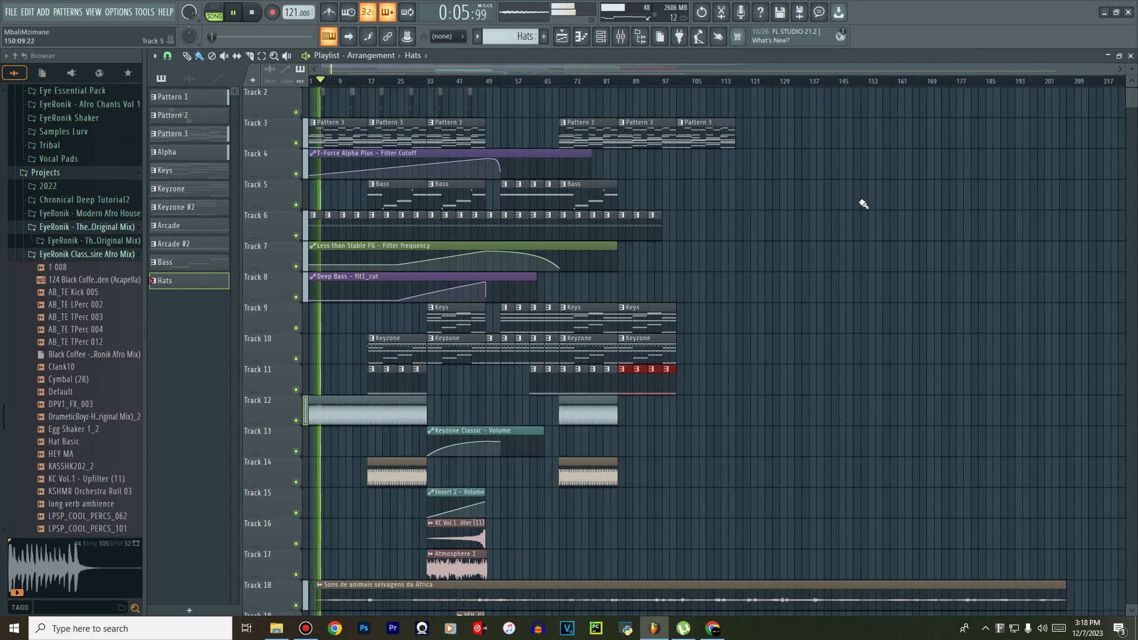
scroll(864, 204, down, 1)
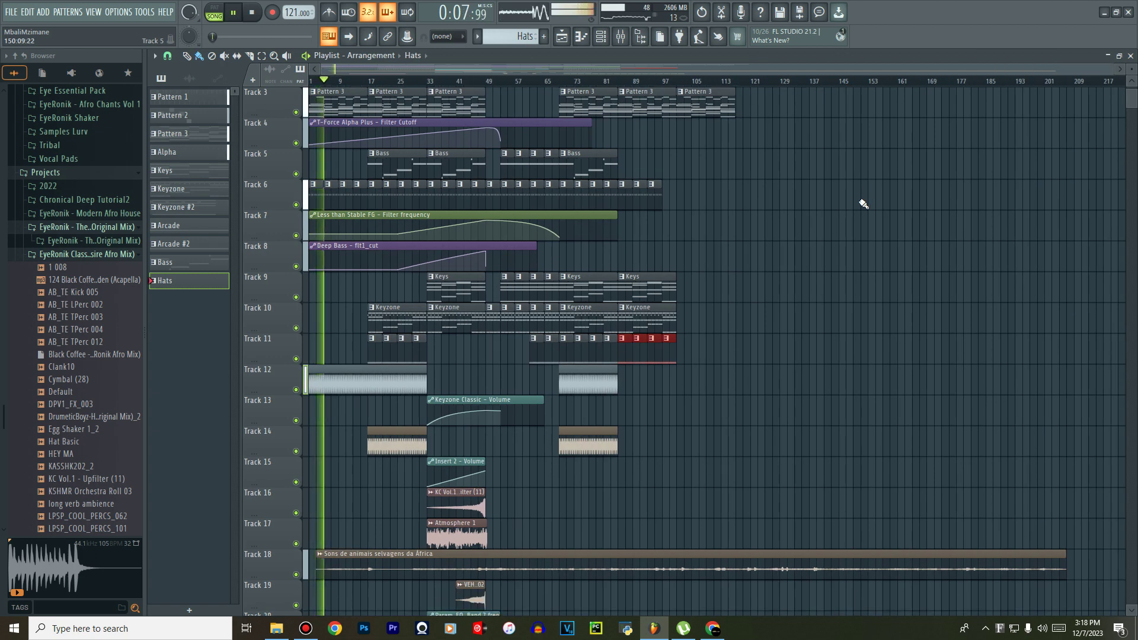
Shift the row of Pattern 2 clips on Track 2 about seven bars further along, so the first sits near bar 12.
scroll(377, 240, up, 2)
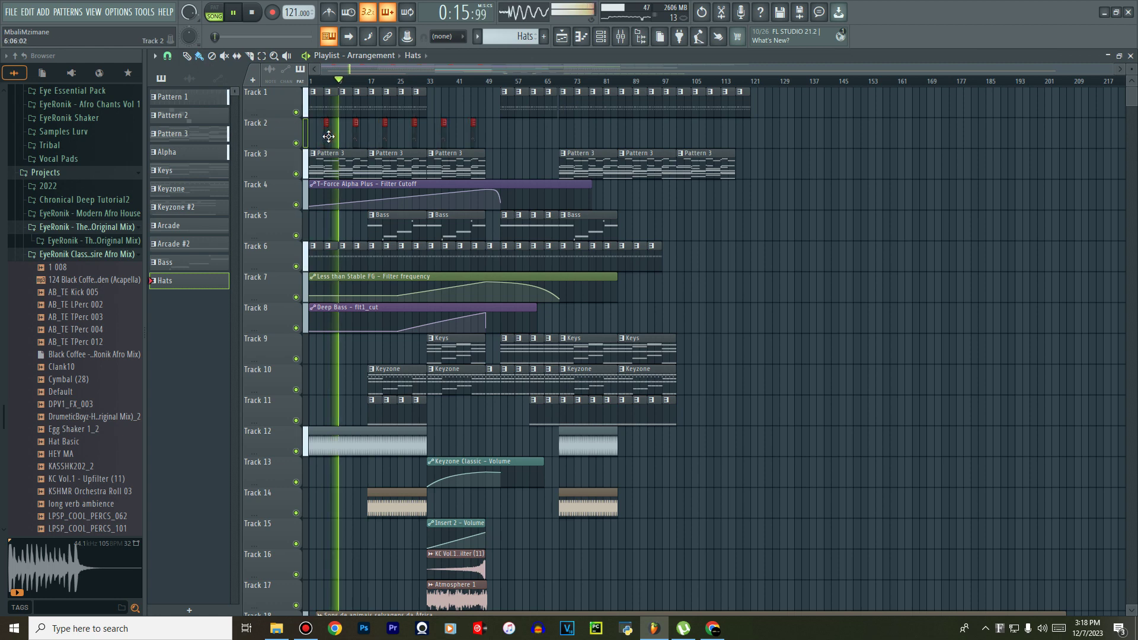
drag(323, 136, 352, 146)
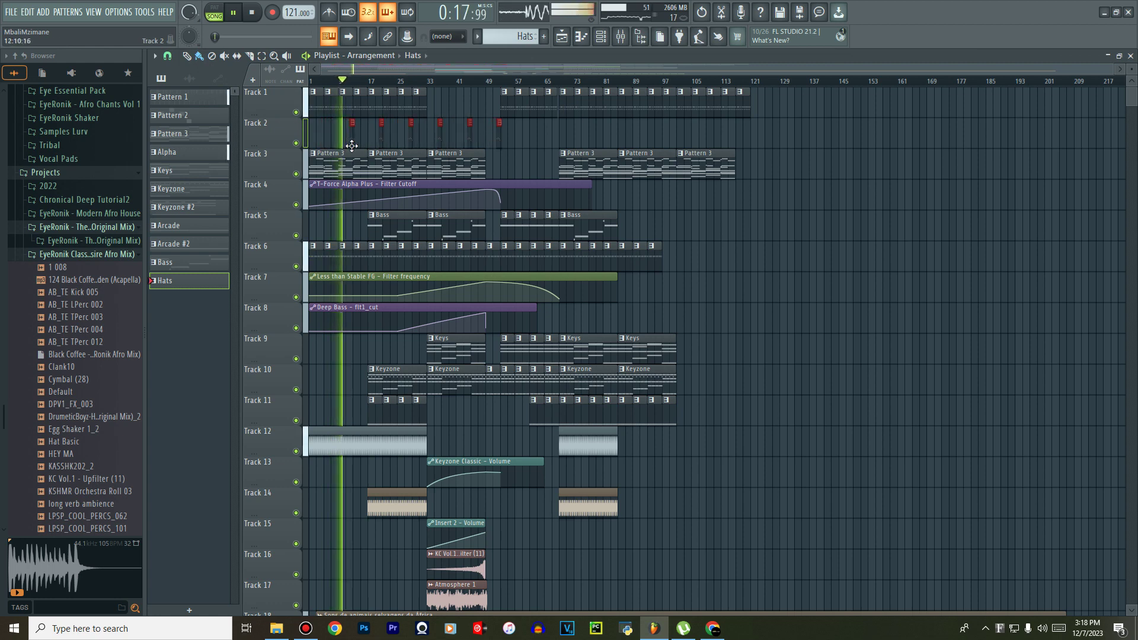
click(353, 146)
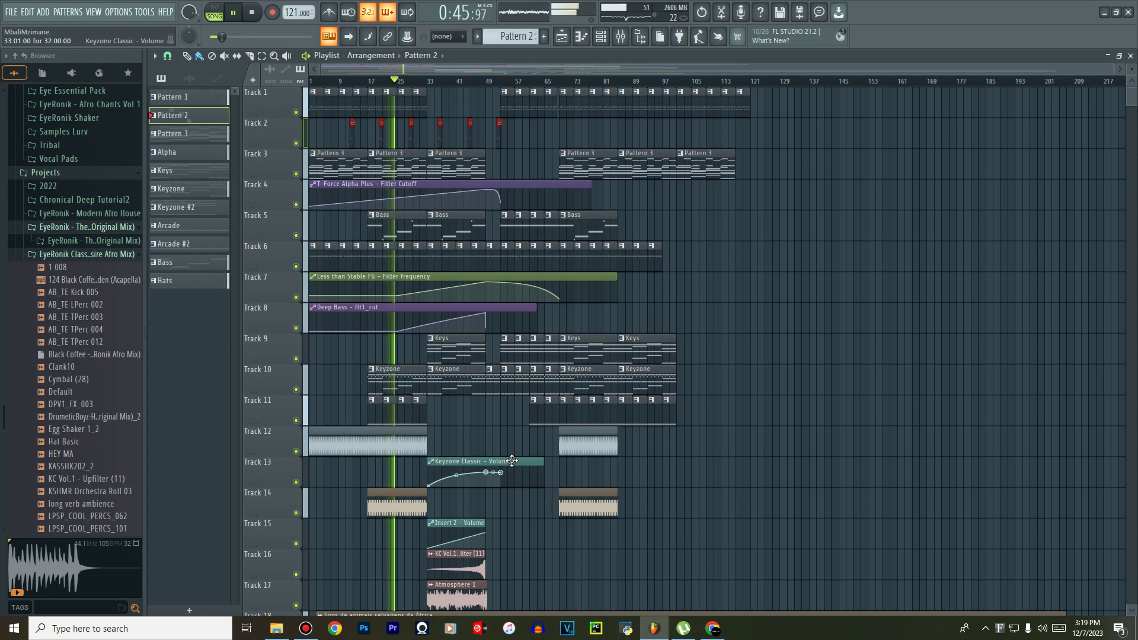
Extend the KC Vol.1 - Upfilter (11) clip on Track 25 past bar 25 and move its split-off fading tail to bar 33.
scroll(512, 461, down, 6)
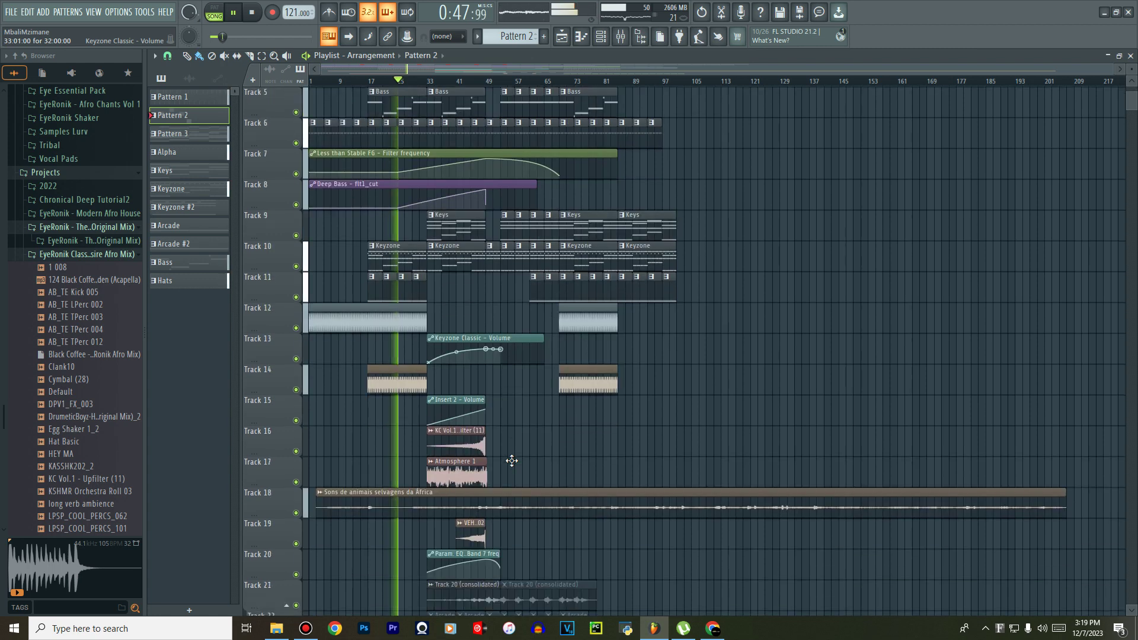
scroll(512, 460, down, 1)
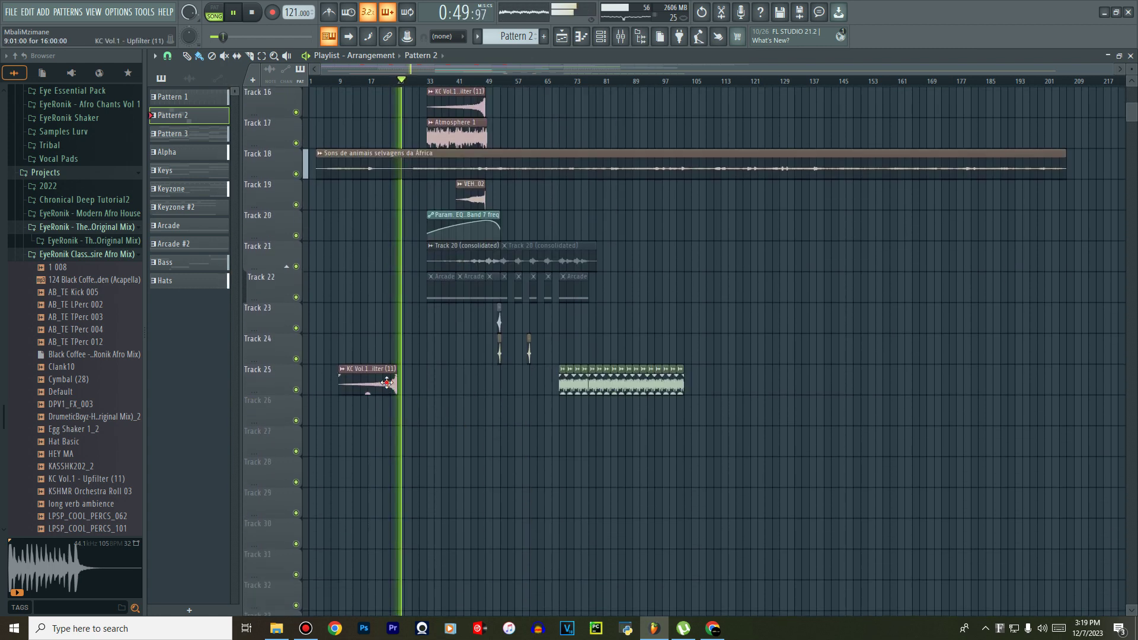
click(367, 383)
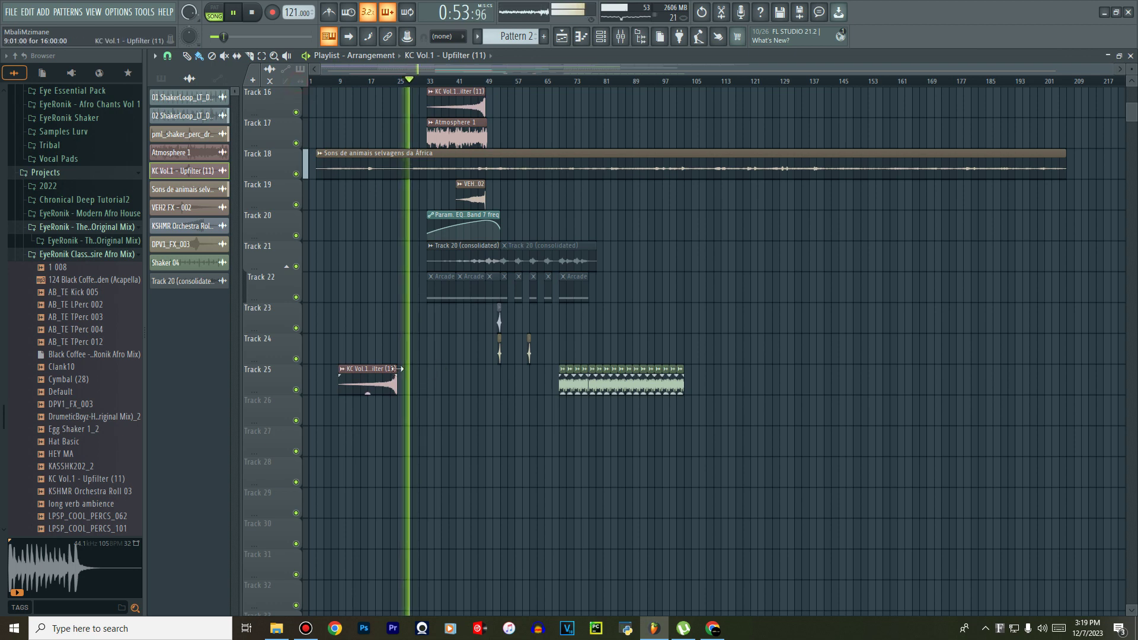
drag(397, 383, 452, 395)
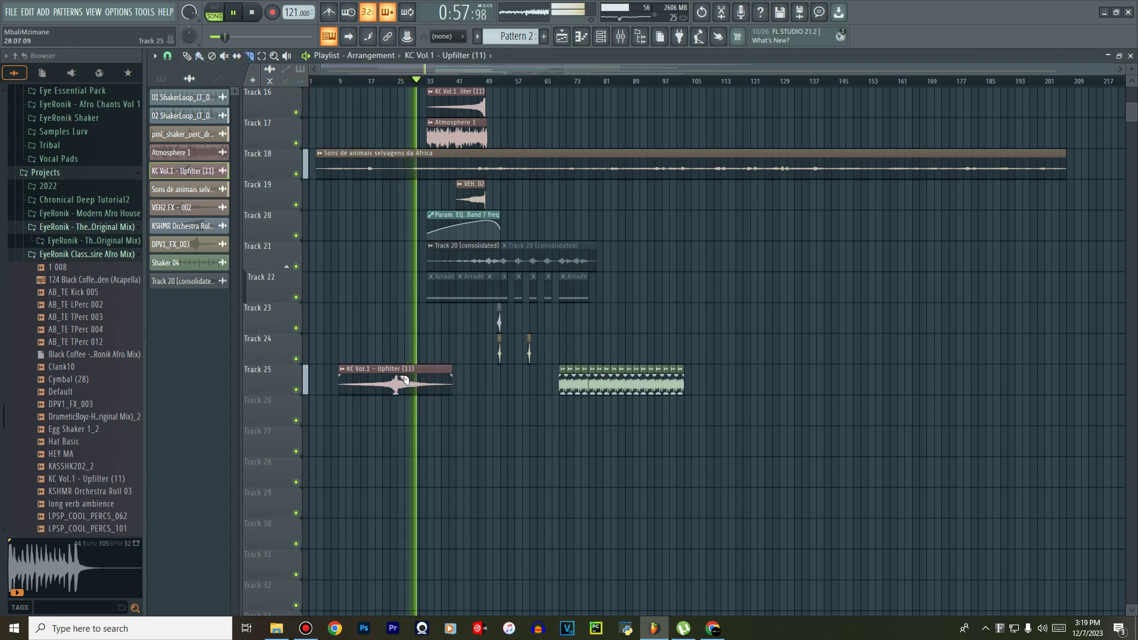
drag(407, 368, 445, 388)
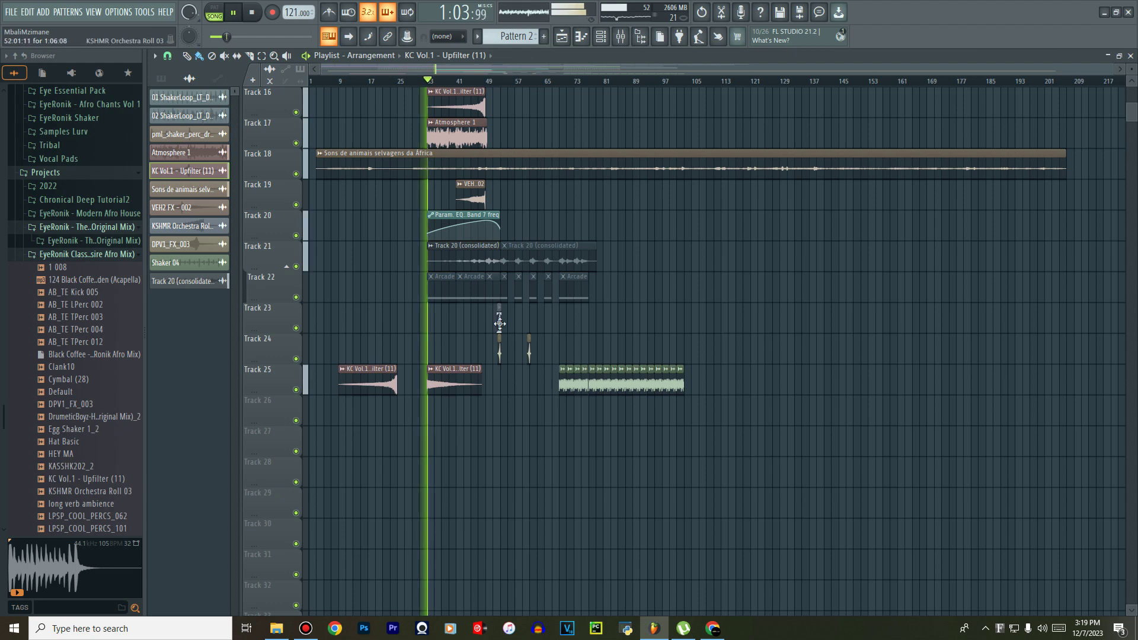
Copy the KSHMR Orchestra Roll 03 clip on Track 23 to about bar 33 and stop playback.
drag(508, 343, 438, 333)
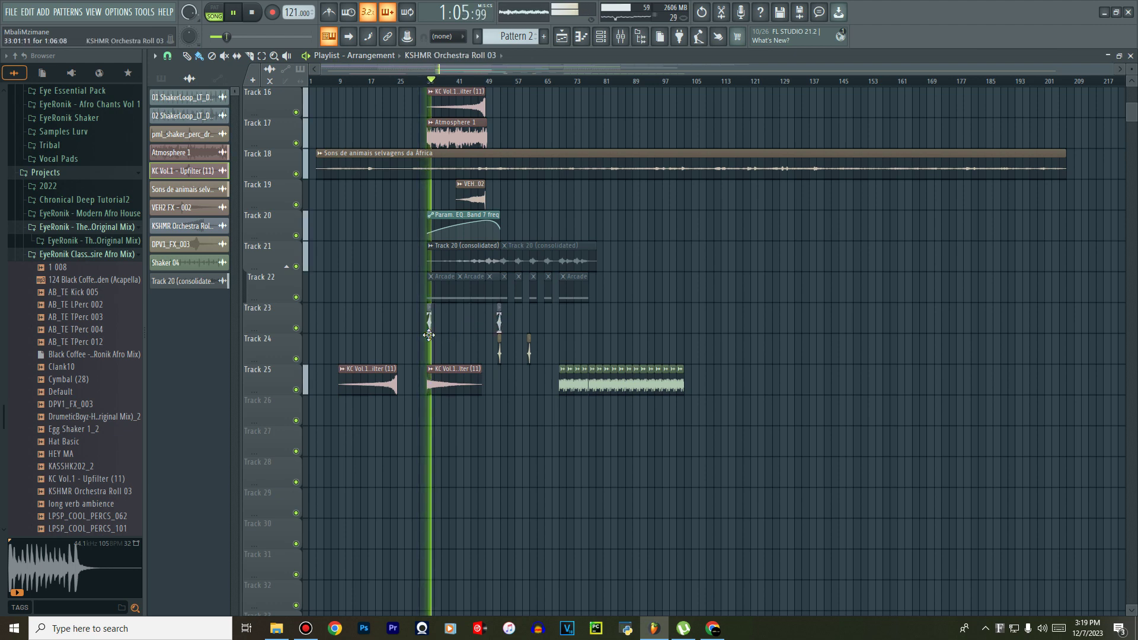
scroll(431, 339, up, 6)
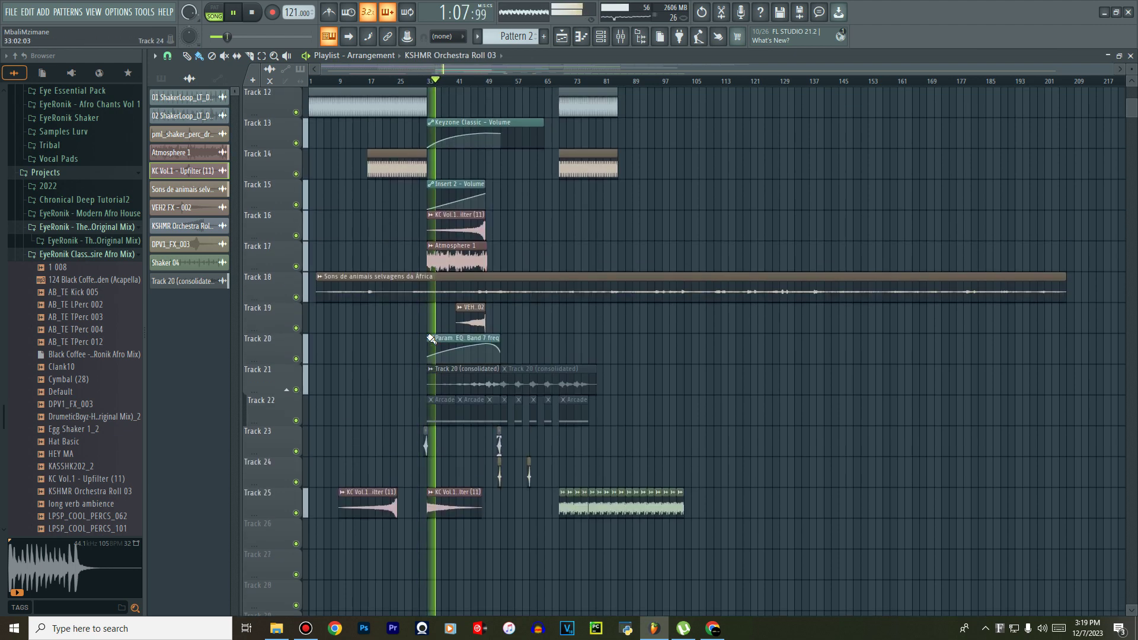
key(space)
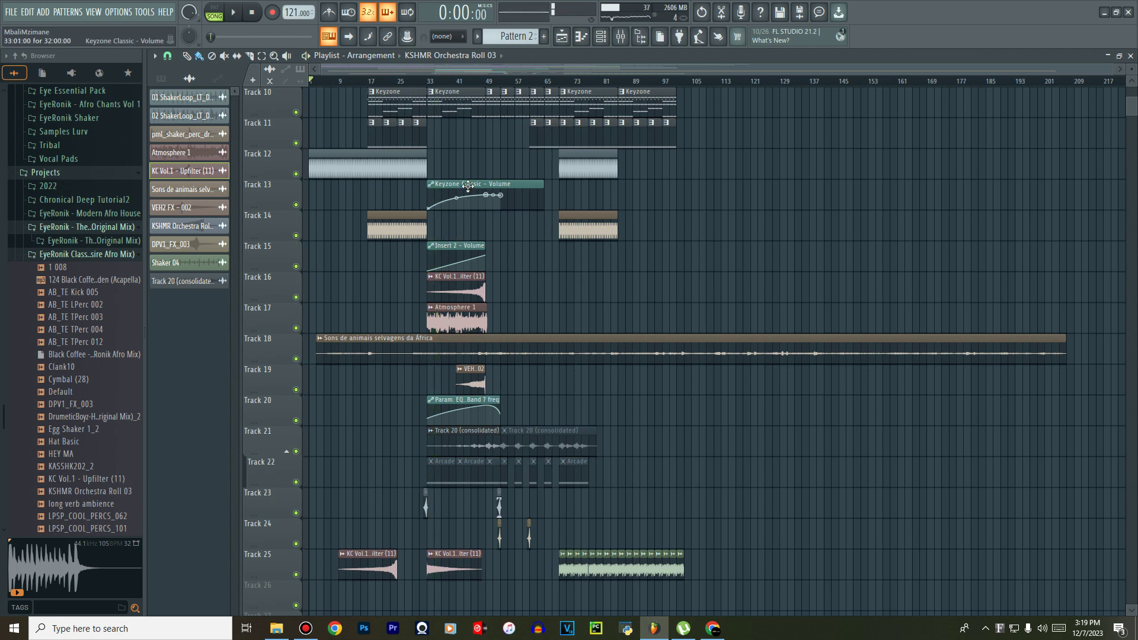
Move the Keyzone Classic - Volume automation clip on Track 13 to start at bar 17, and play the song from the beginning.
drag(469, 185, 418, 188)
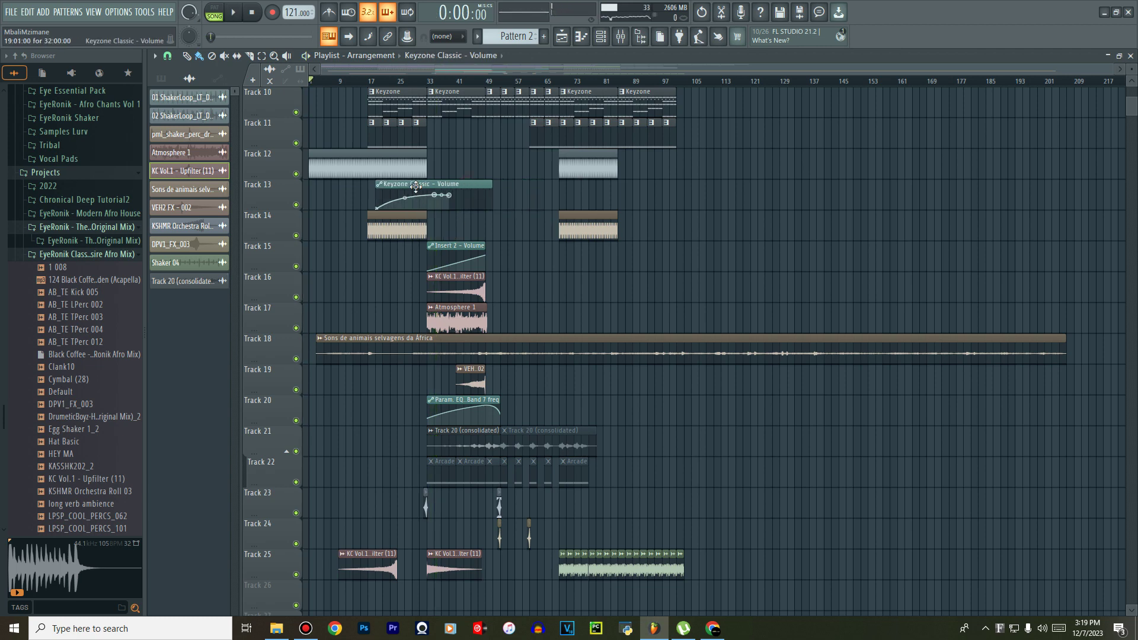
click(411, 187)
key(space)
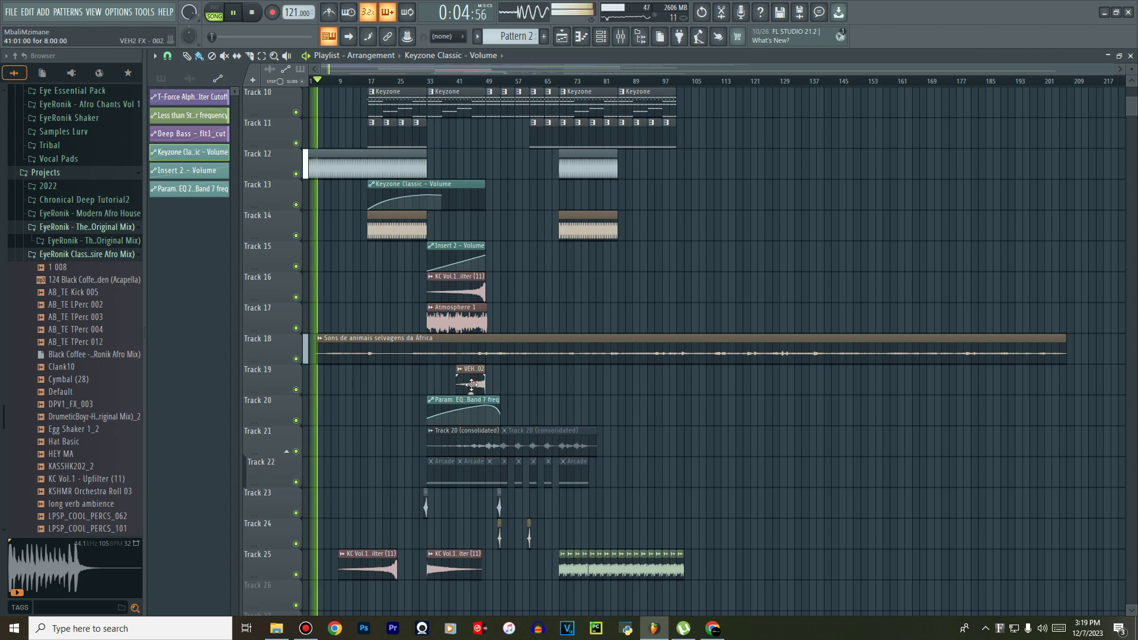
Place a VEH2 FX - 002 clip on Track 27 starting at bar 25 and extend it to about bar 45.
click(476, 391)
scroll(427, 552, down, 3)
click(418, 531)
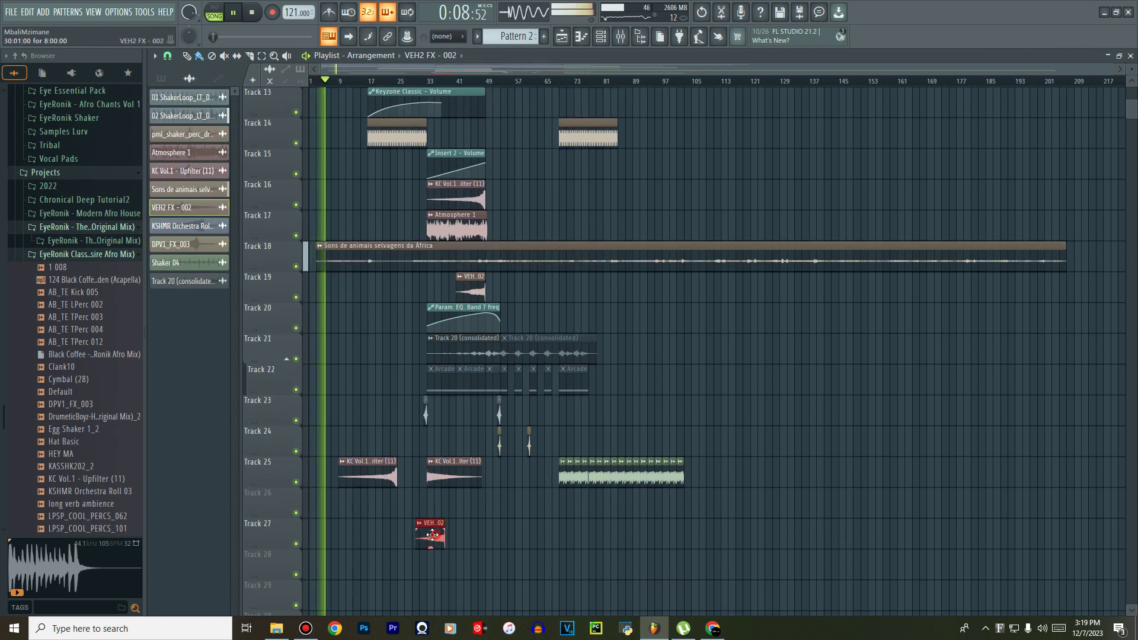
drag(432, 536, 413, 535)
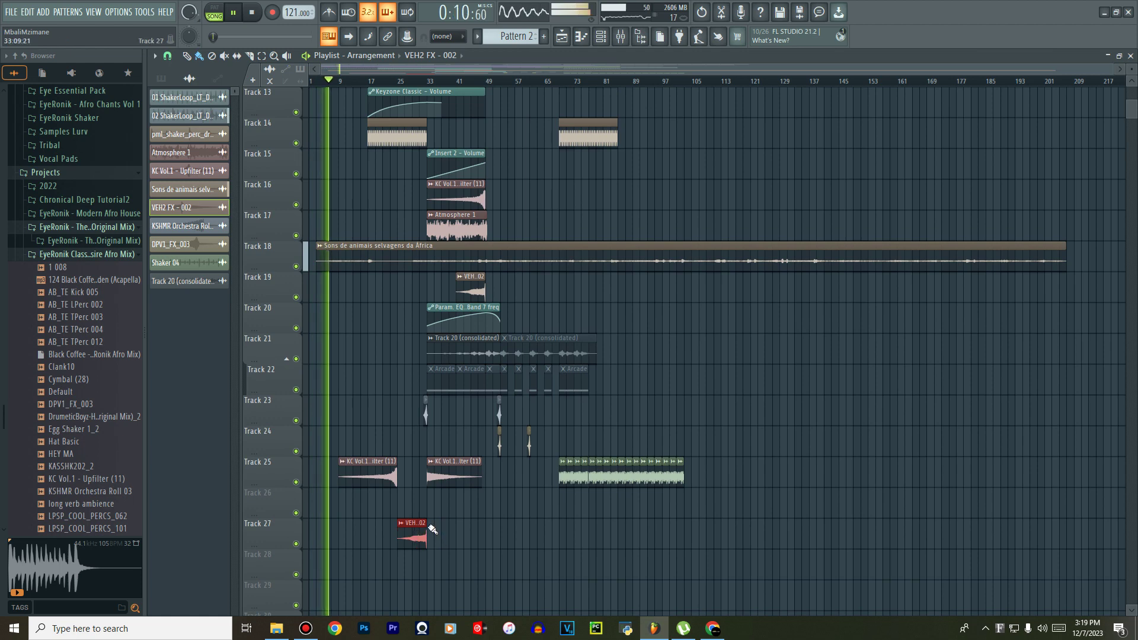
drag(452, 532, 469, 543)
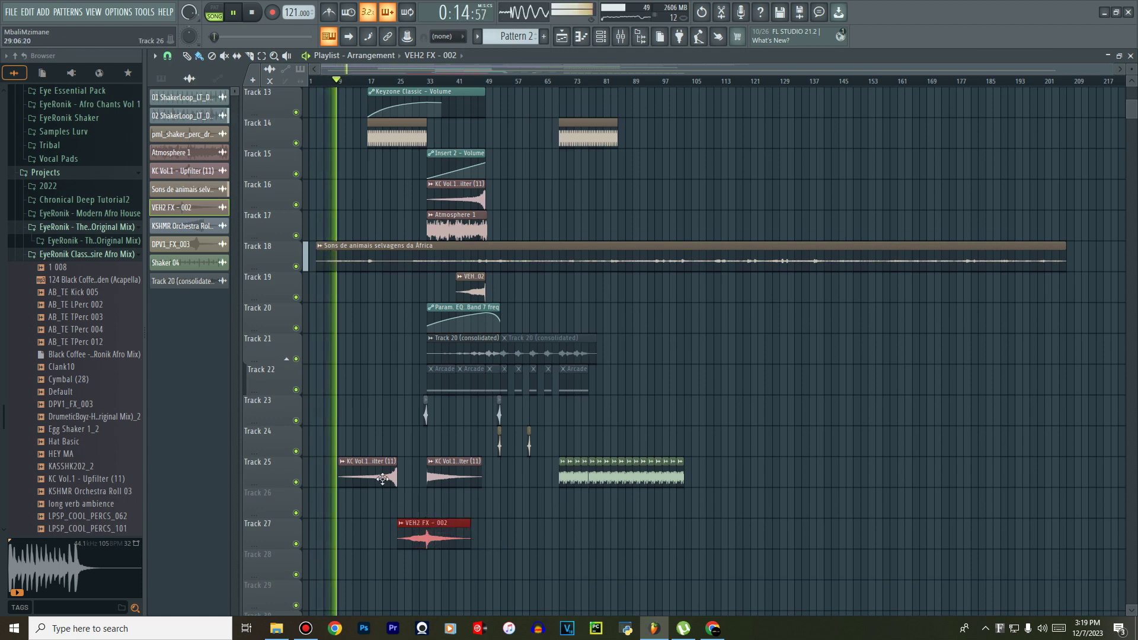
Move the rising KC Vol.1 - Upfilter clip on Track 25 to bar 17 and the Sons de animais selvagens da África clip to bar 1.
drag(374, 472, 404, 482)
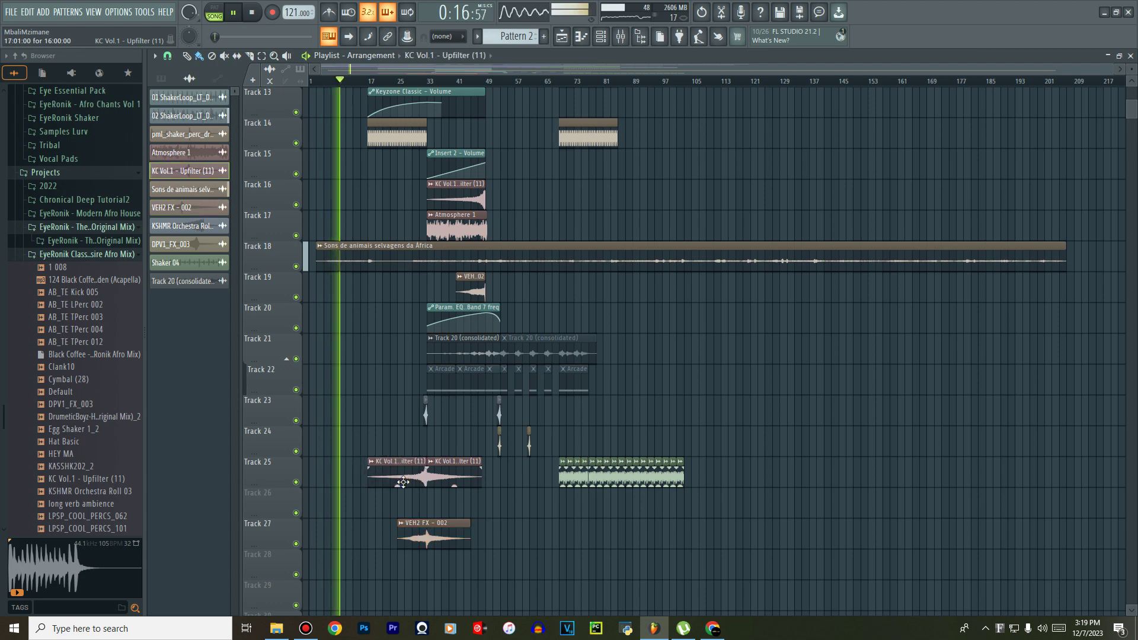
drag(479, 261, 431, 259)
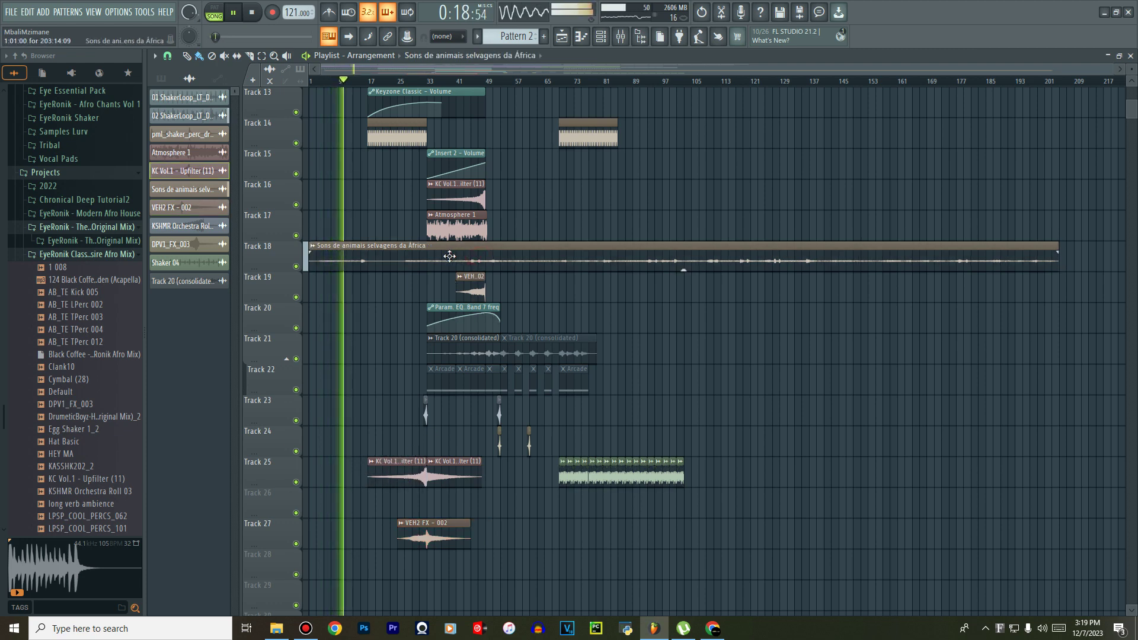
Route the Sons de animais selvagens da África channel to a free mixer track and lower its level to -8.2 dB.
double_click(432, 260)
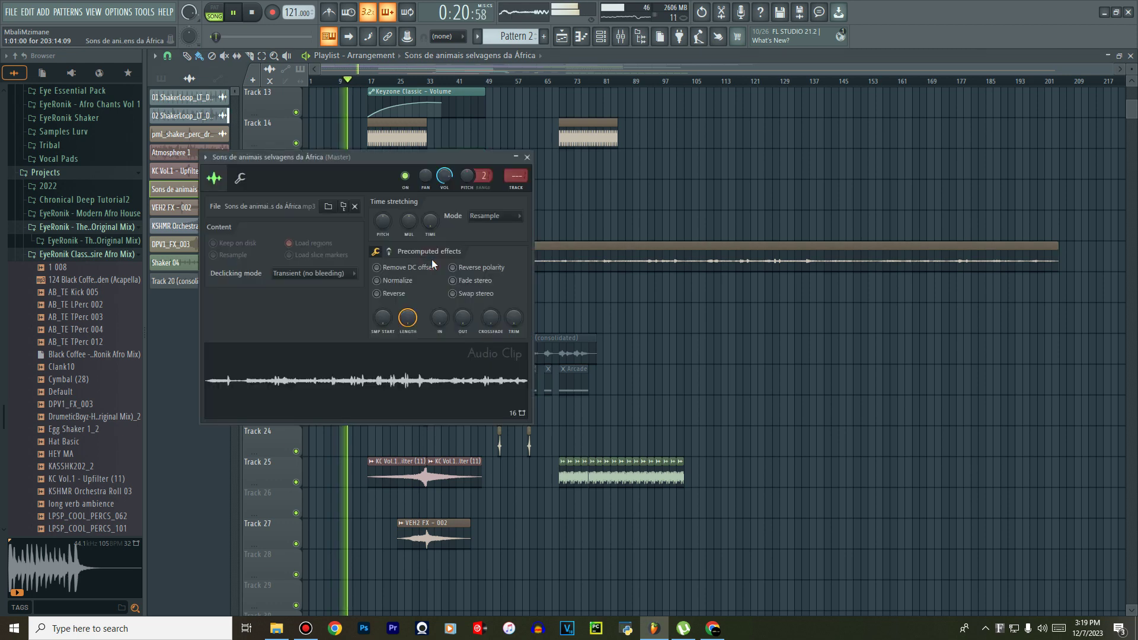
click(205, 158)
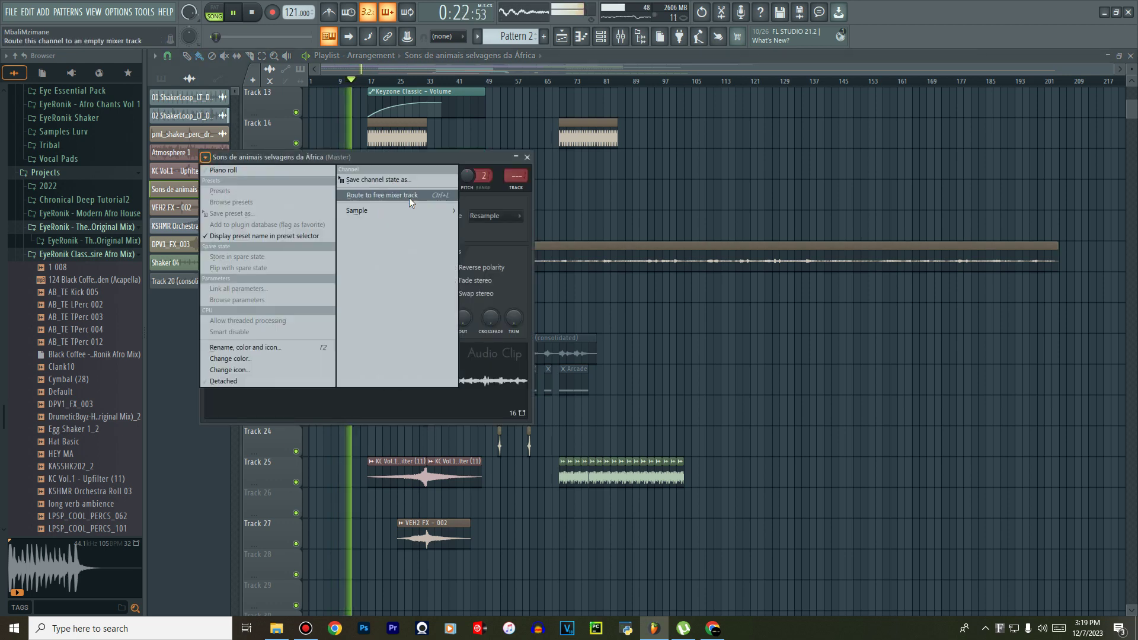
click(379, 195)
drag(623, 338, 623, 379)
Load Fruity parametric EQ 2 in slot 1 of the África mixer track and set band 1 to a high-pass filter.
click(1033, 98)
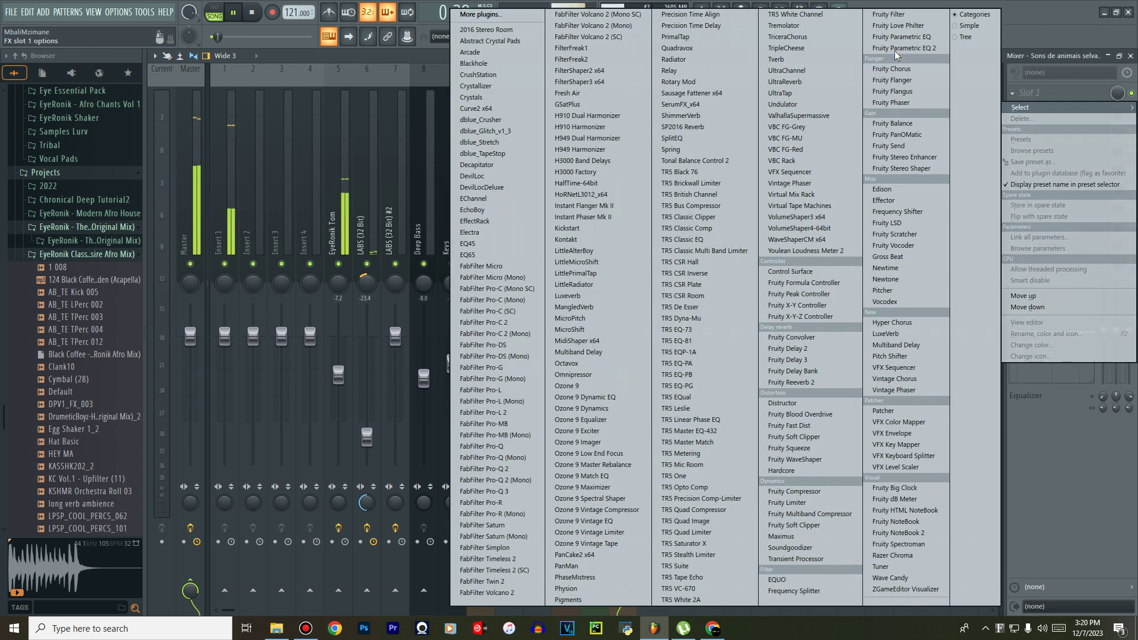
click(712, 153)
right_click(209, 211)
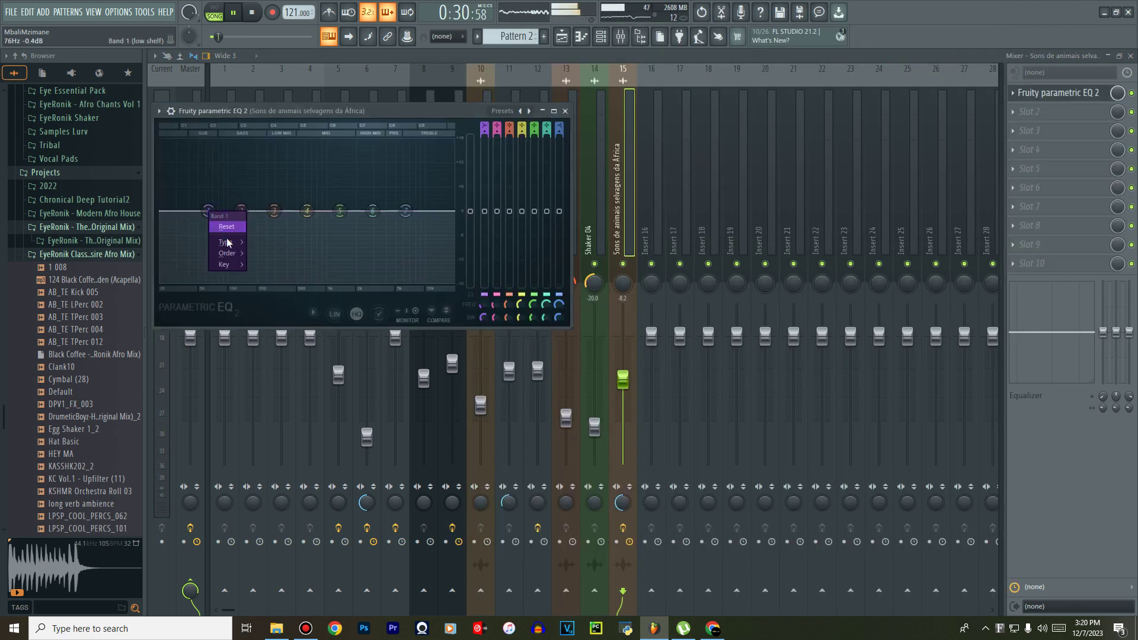
mouse_move(227, 242)
click(269, 276)
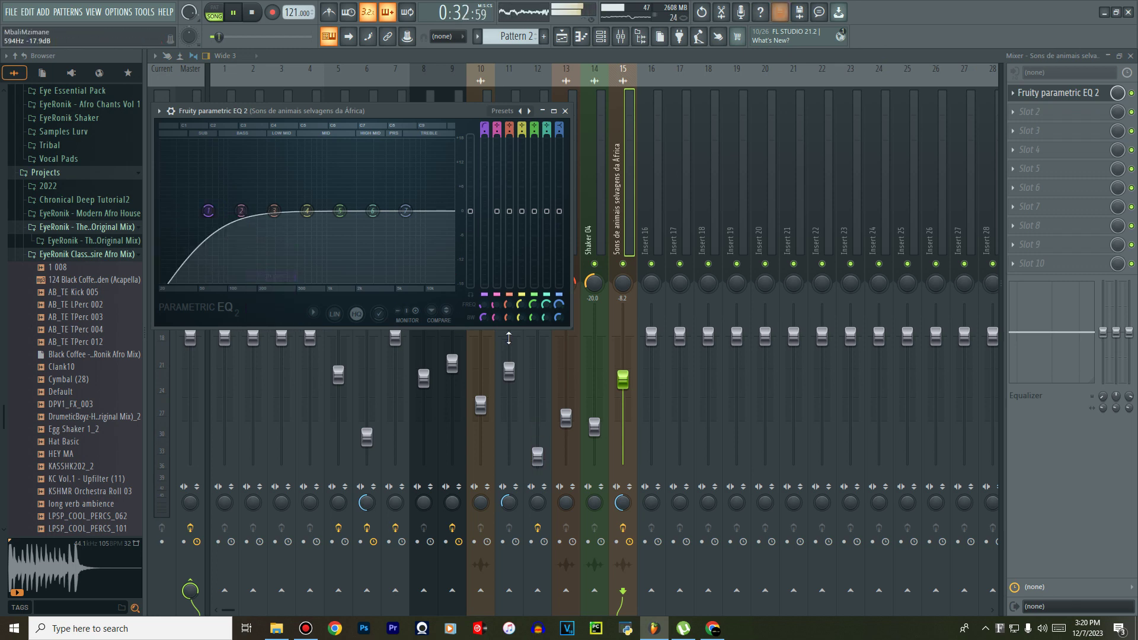
Set the África mixer track's level to -7.3 dB and return to the Playlist.
drag(633, 388, 626, 376)
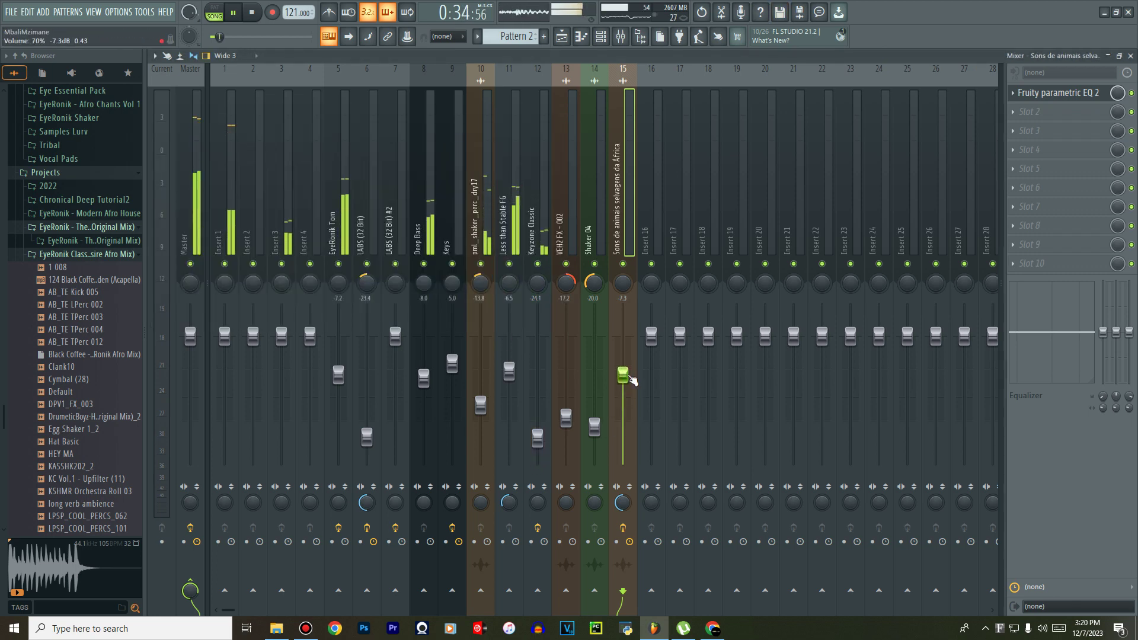
click(562, 37)
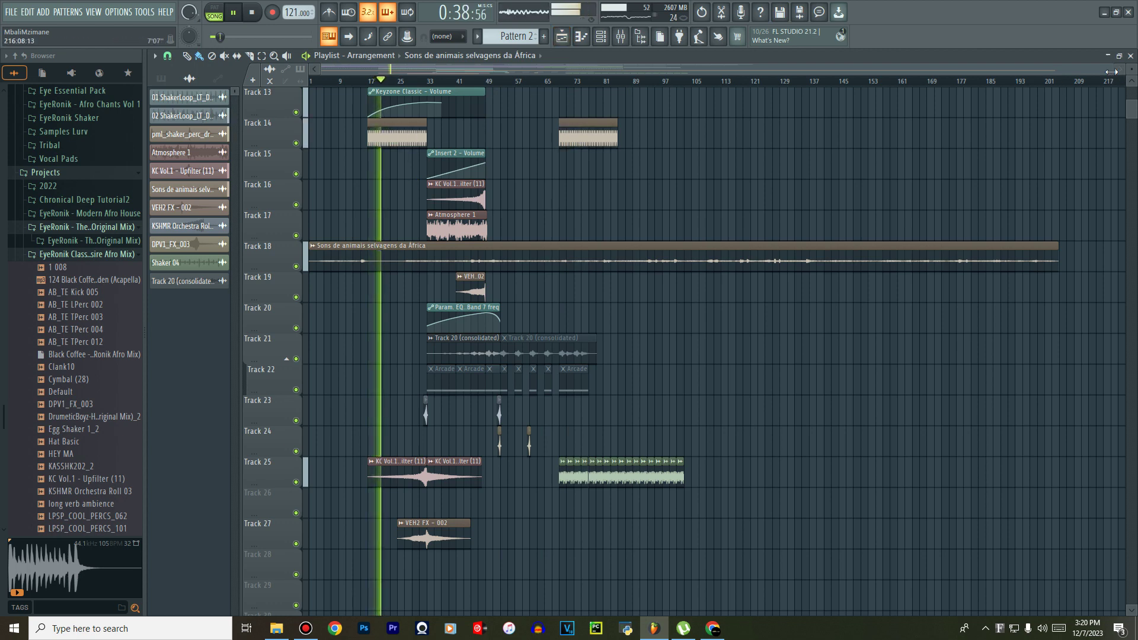
Listen to the arrangement up close from about bar 19, checking the Param. EQ 2 automation on Track 20 and the tracks above.
drag(1116, 69, 837, 69)
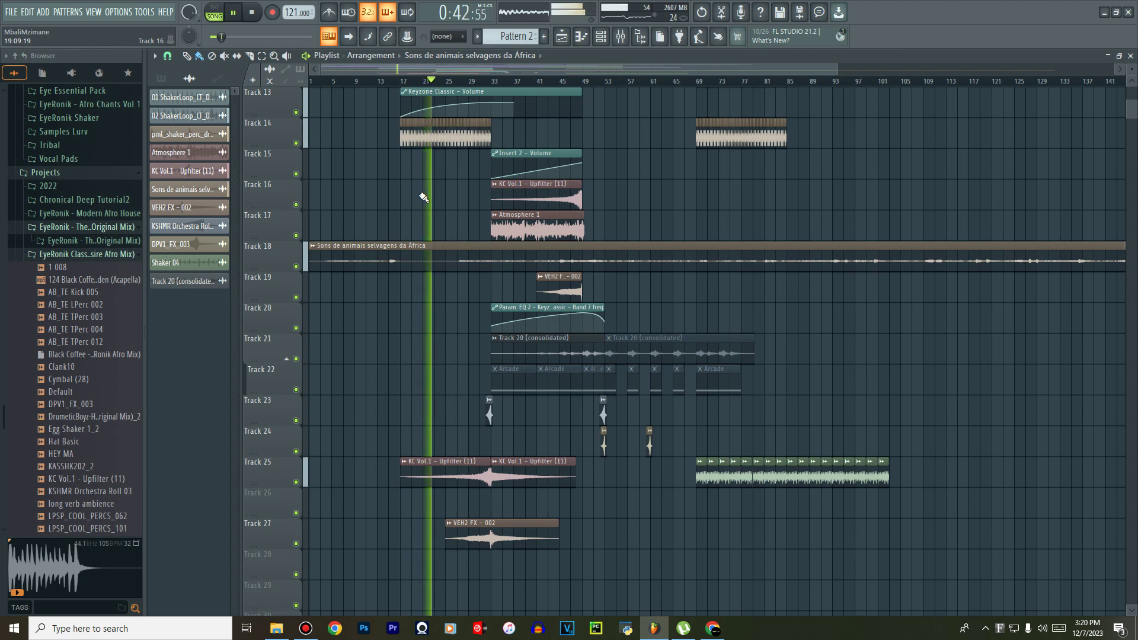
click(594, 307)
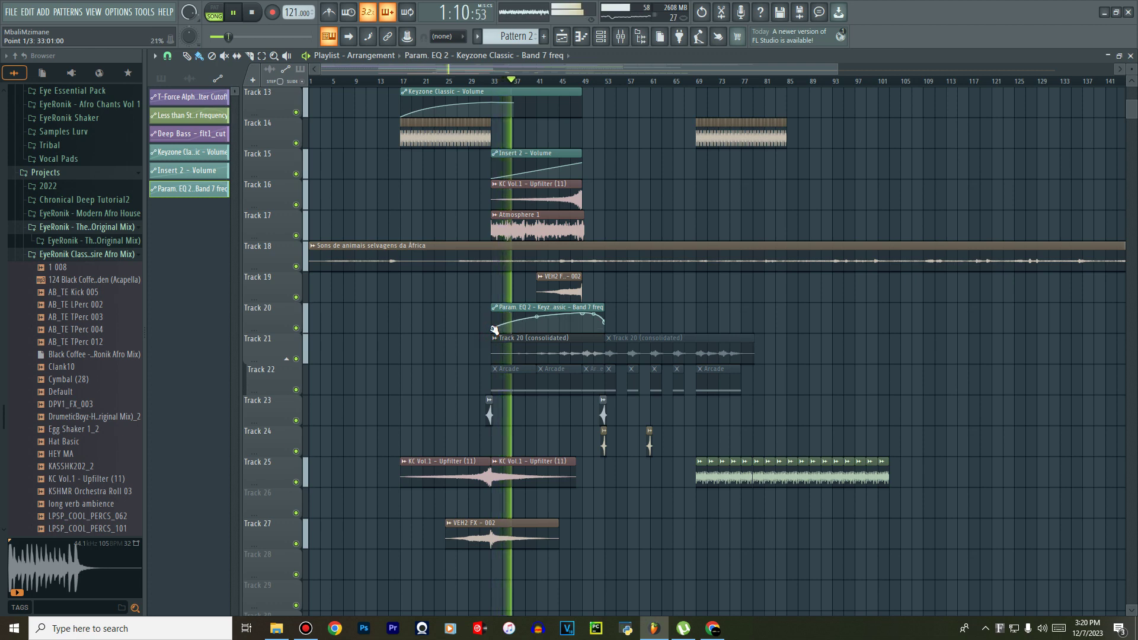
scroll(495, 330, up, 8)
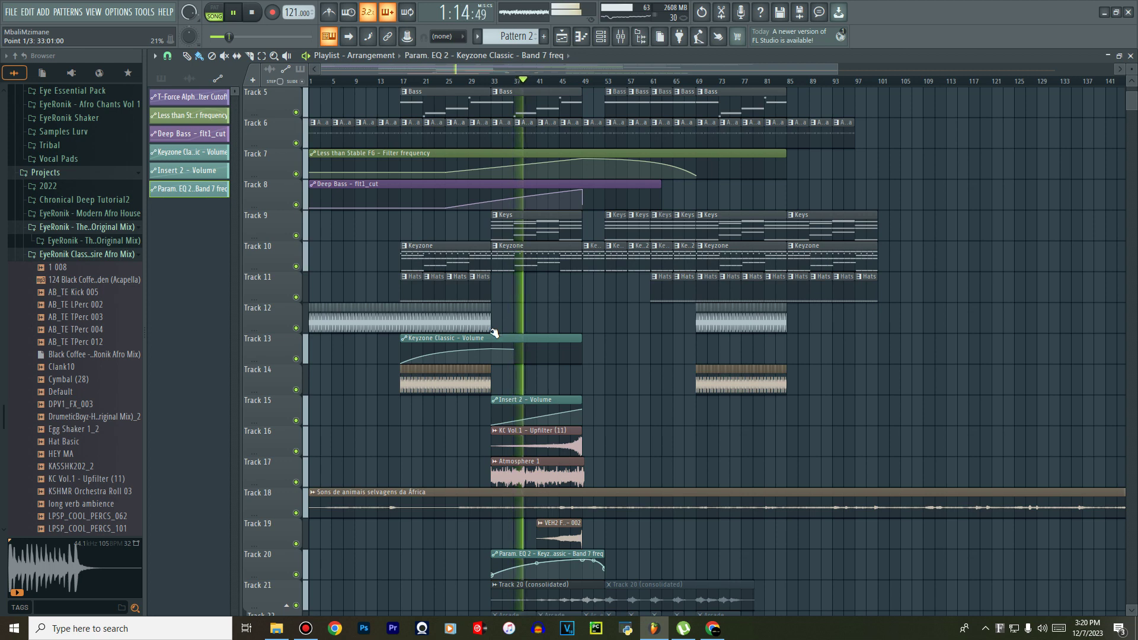
scroll(541, 397, down, 4)
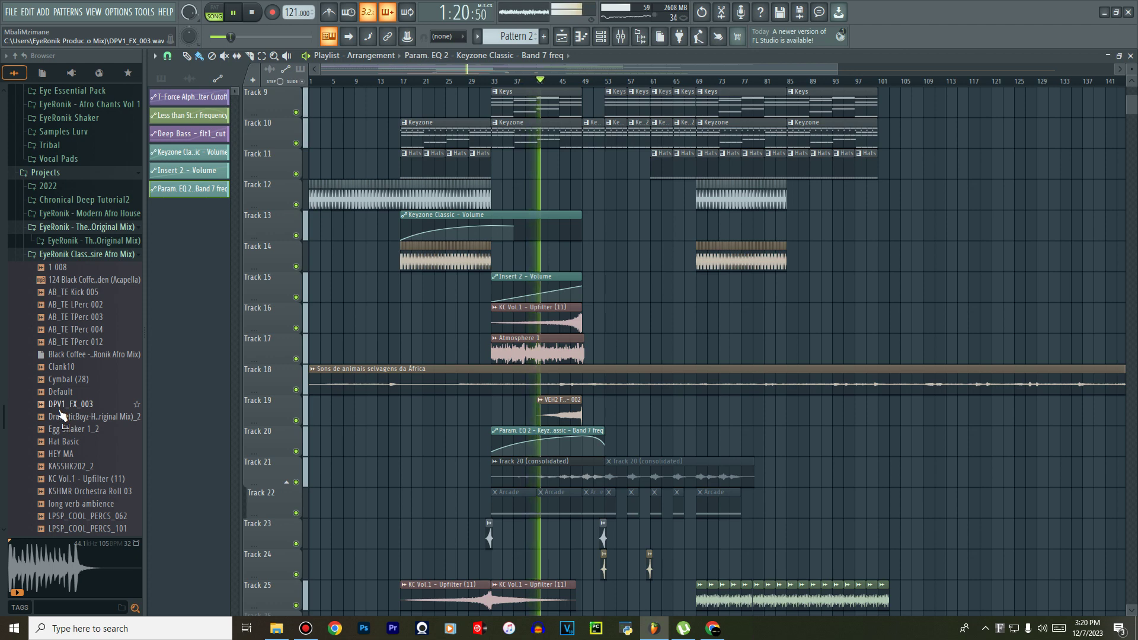
Browse the project's sample folder and audition percussion sounds such as LPSP_COOL_PERCS_104.
scroll(62, 413, down, 6)
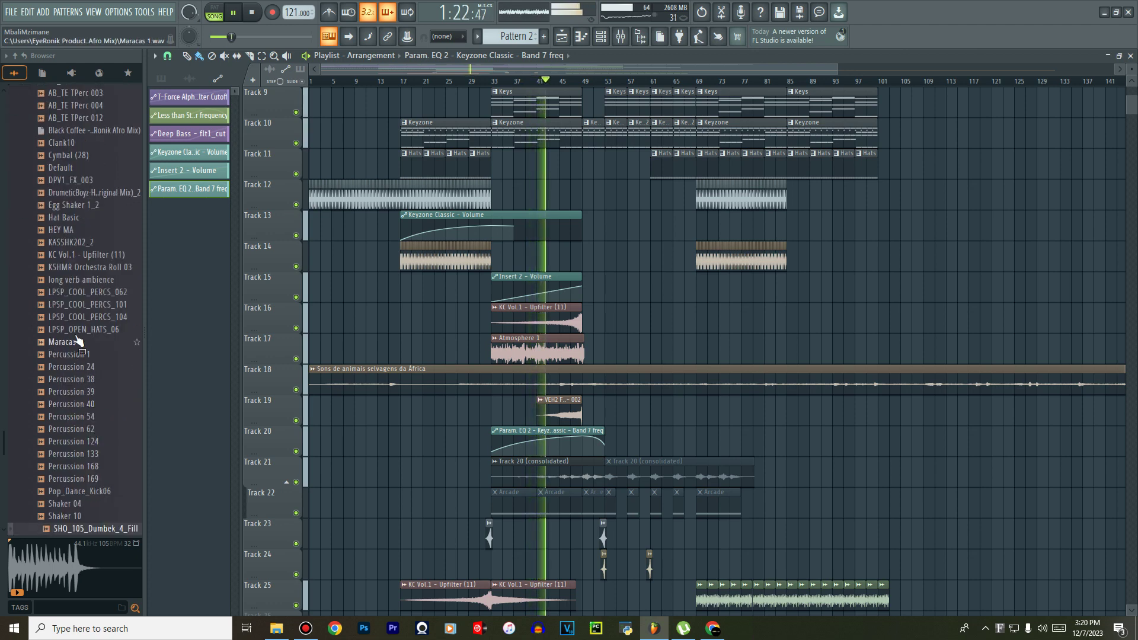
click(79, 329)
click(83, 317)
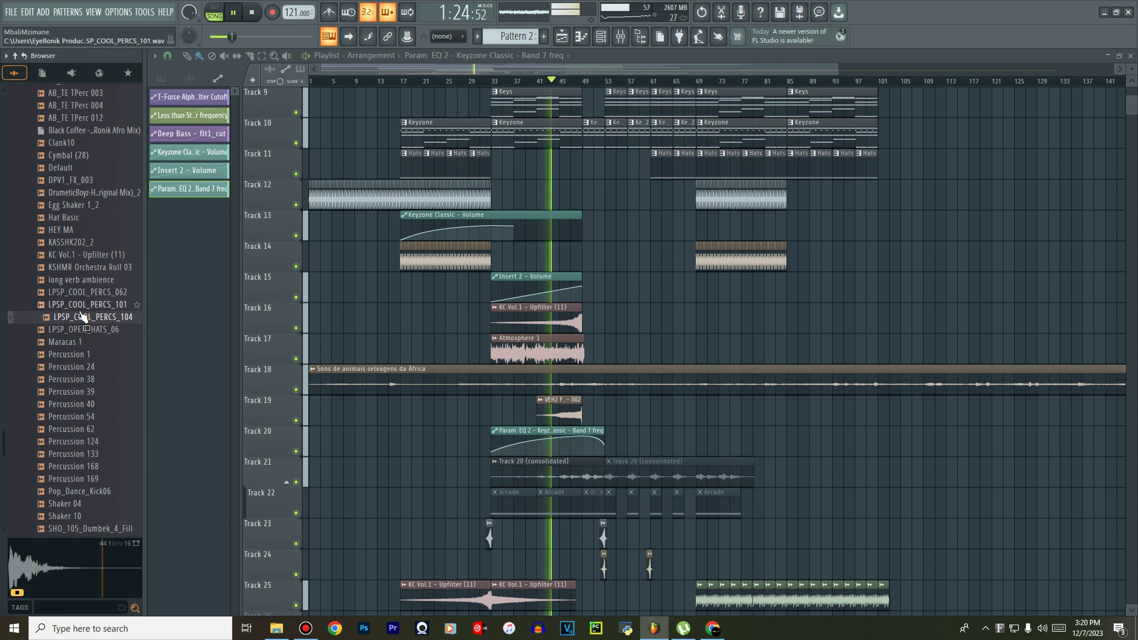
scroll(77, 356, down, 4)
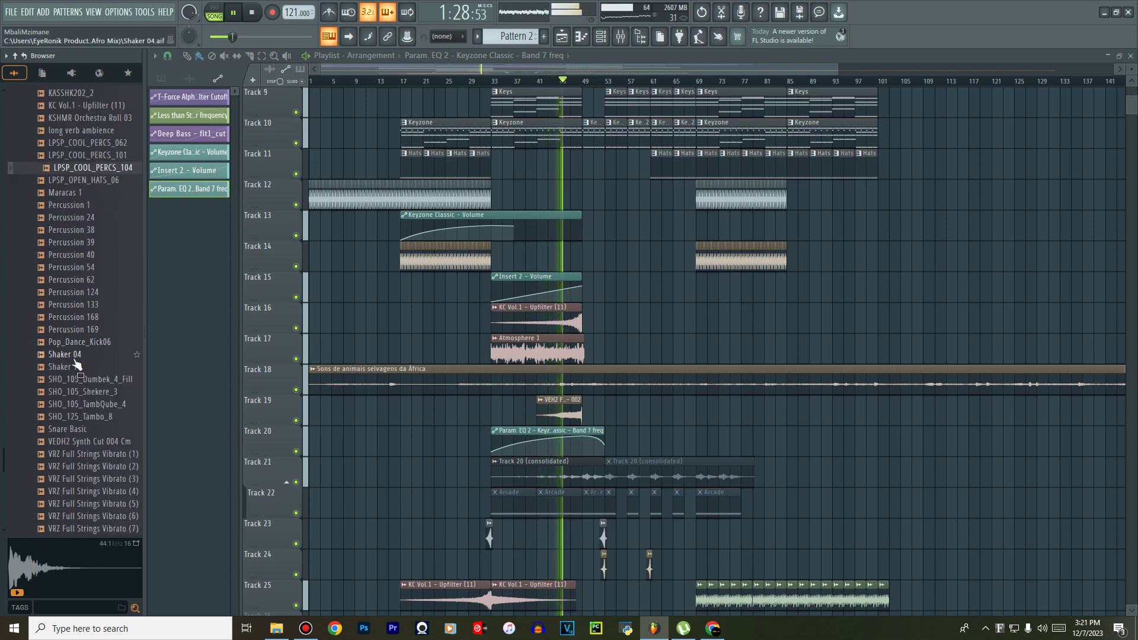
scroll(75, 361, down, 4)
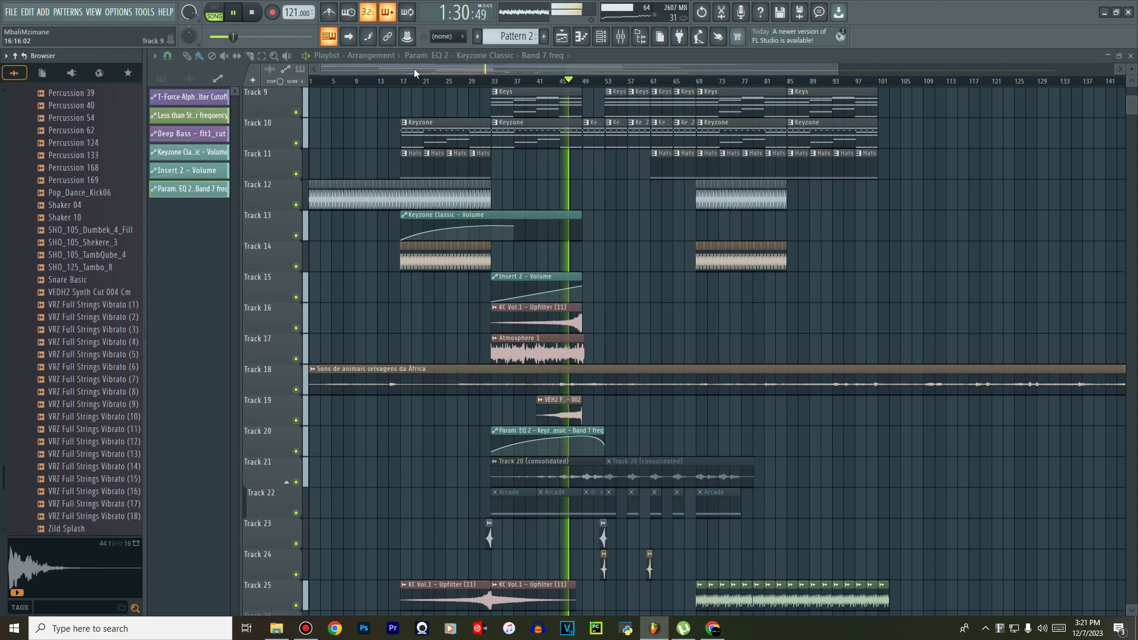
Move the muted second Track 20 (consolidated) clip on Track 21 from bar 53 to about bar 82.
drag(437, 75, 455, 85)
scroll(484, 274, down, 6)
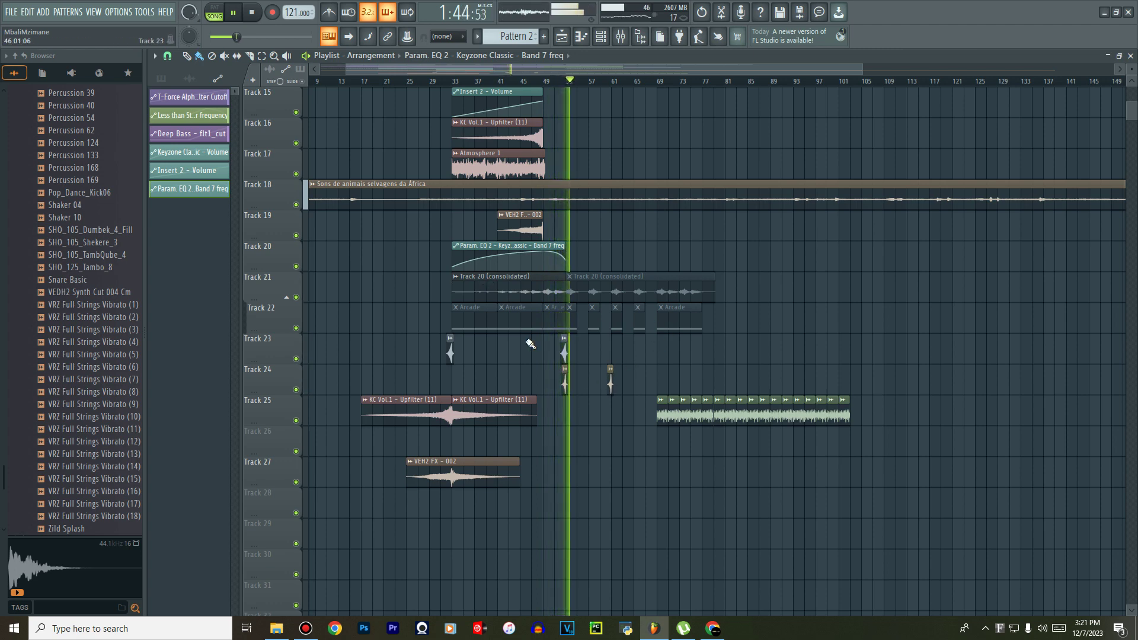
drag(605, 285, 738, 297)
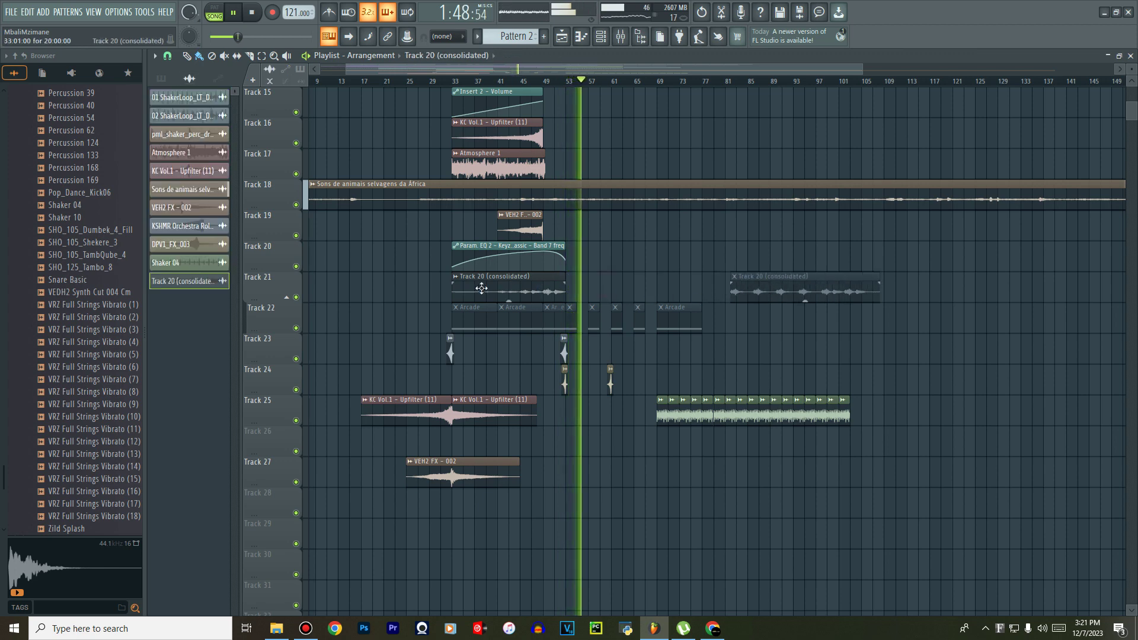
Move the two Track 20 (consolidated) clips on Track 21 to start at bars 49 and 69, and unmute the second one.
drag(479, 288, 574, 298)
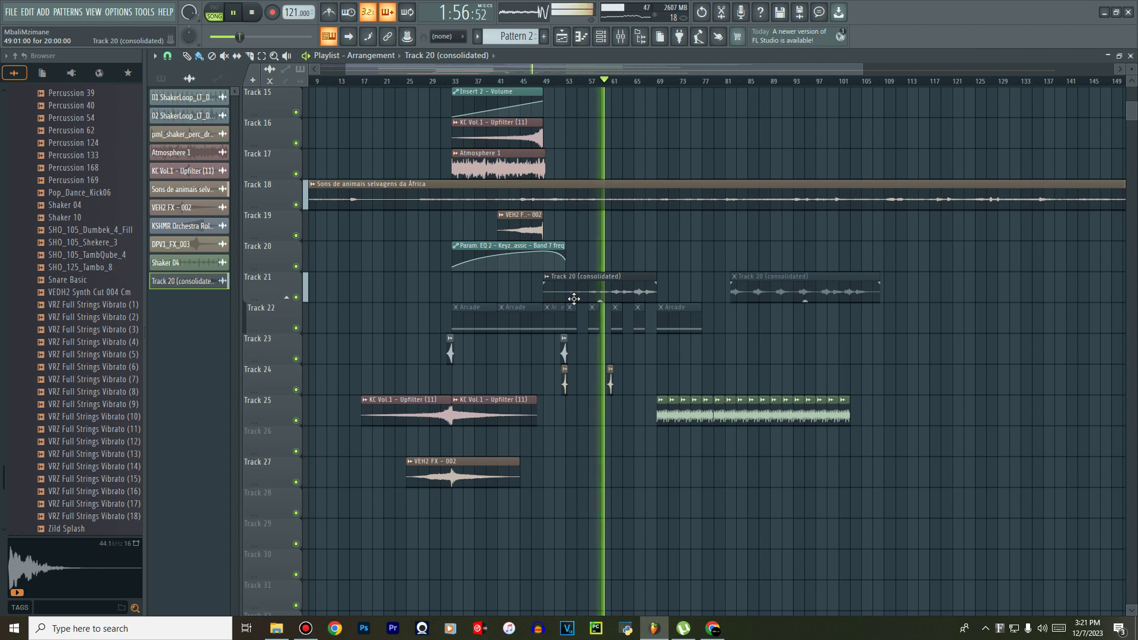
drag(768, 290, 694, 289)
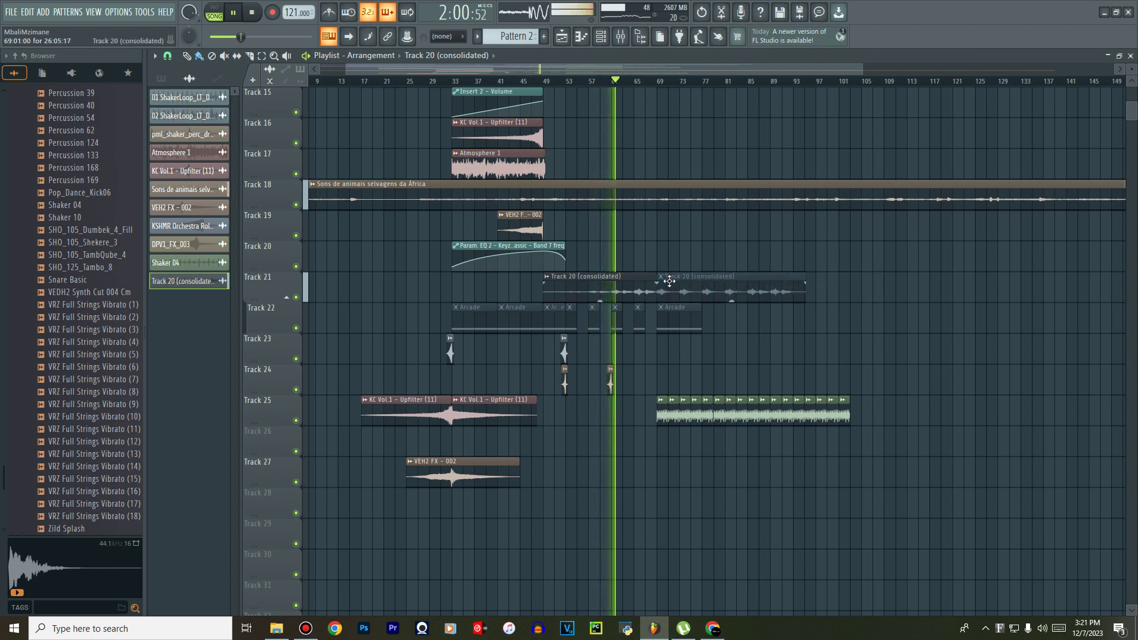
ctrl+scroll(670, 281, up, 6)
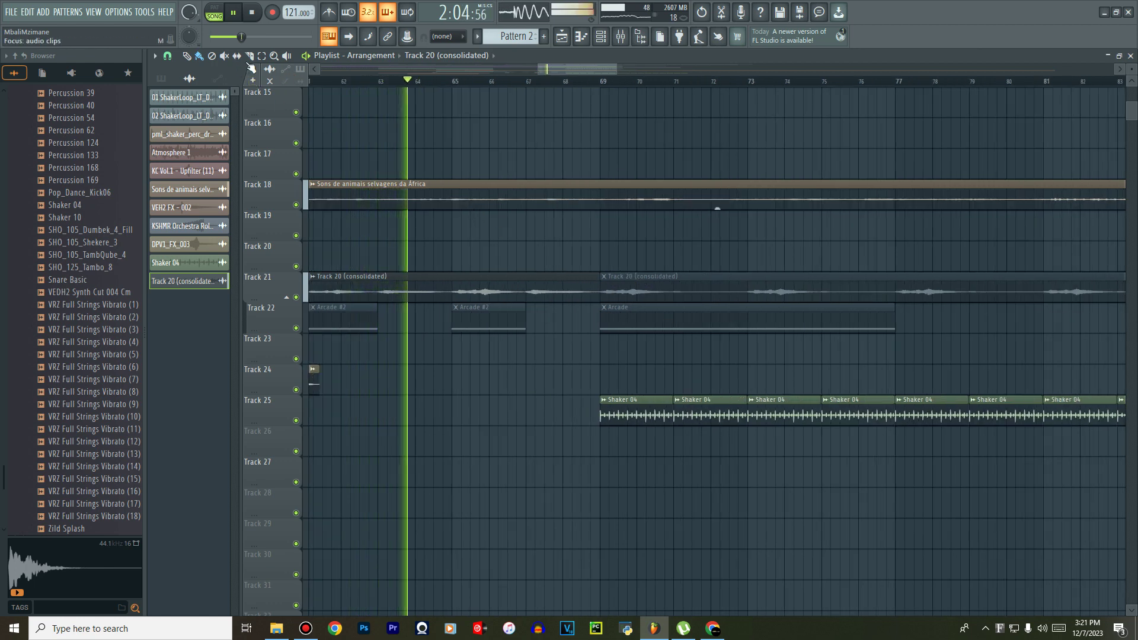
key(t)
click(666, 291)
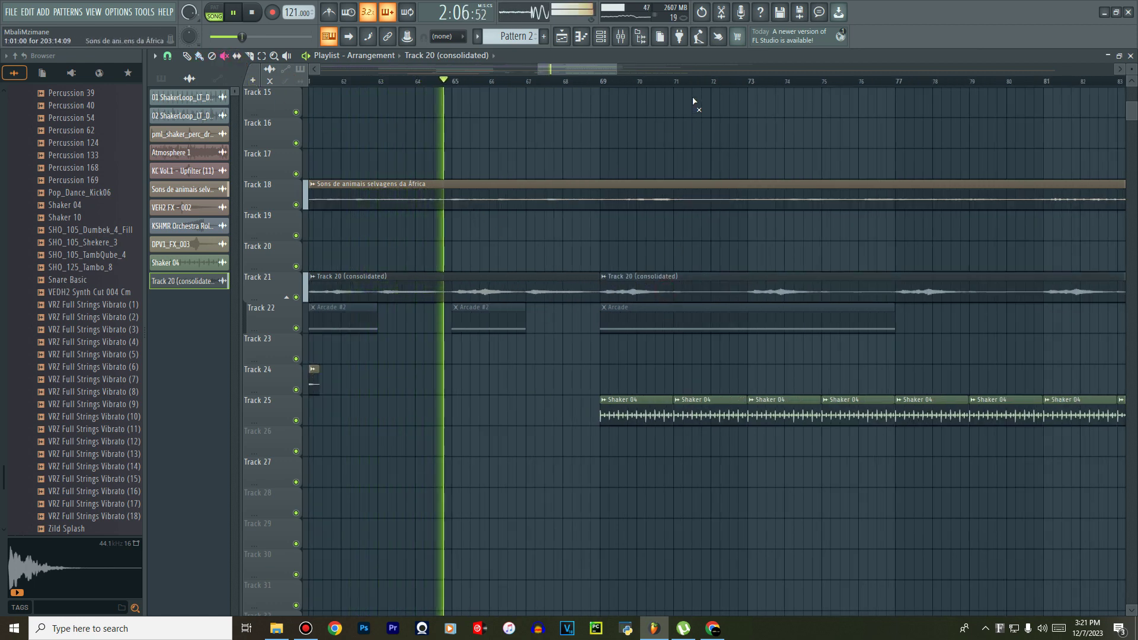
Compare the playback around bar 69 with the shaker clips on Track 14 muted and unmuted.
scroll(698, 82, down, 3)
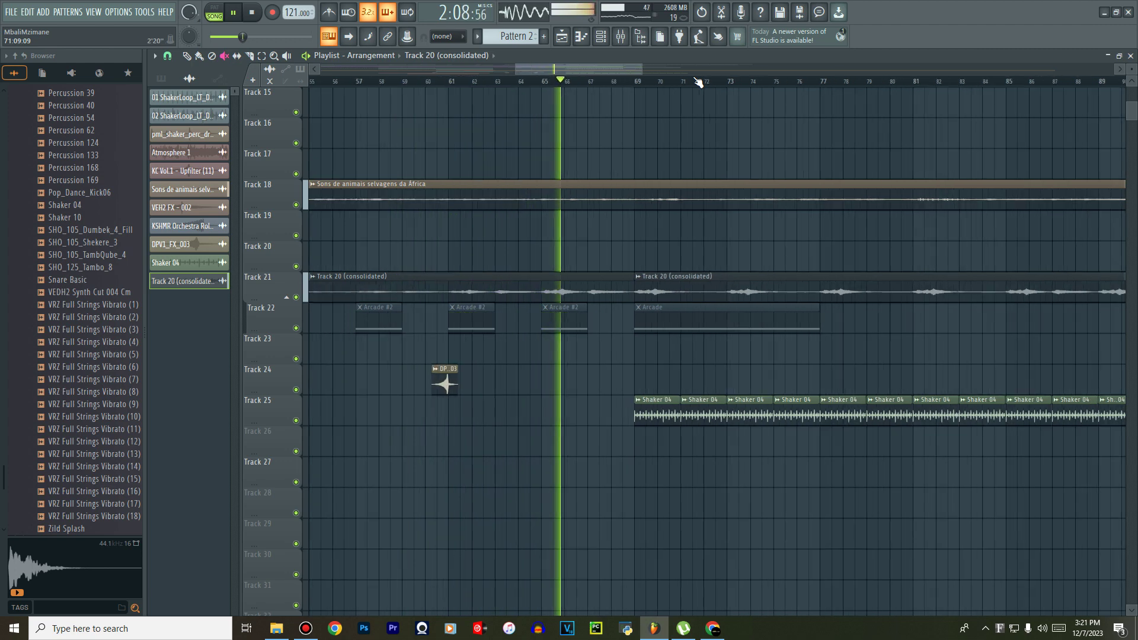
scroll(698, 81, down, 4)
scroll(740, 229, up, 5)
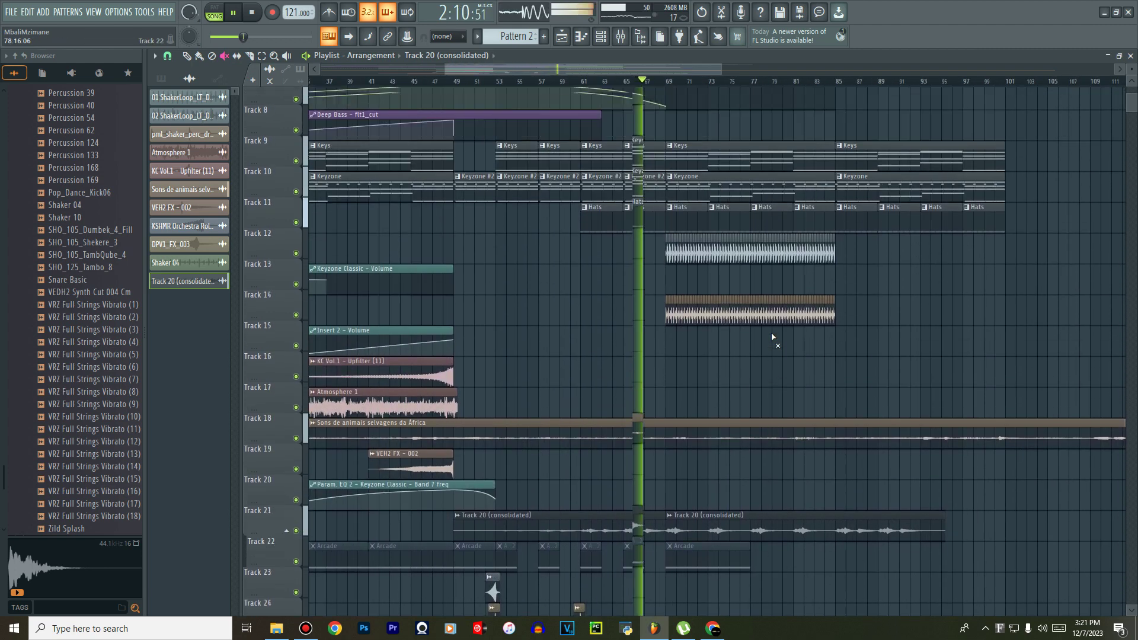
scroll(773, 336, up, 3)
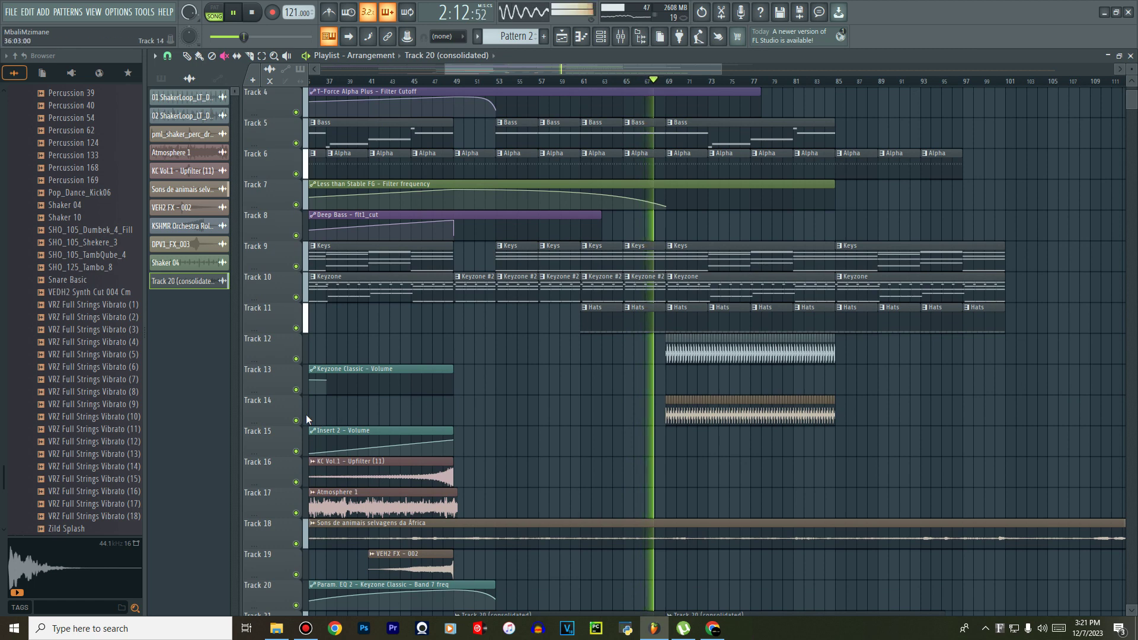
click(297, 421)
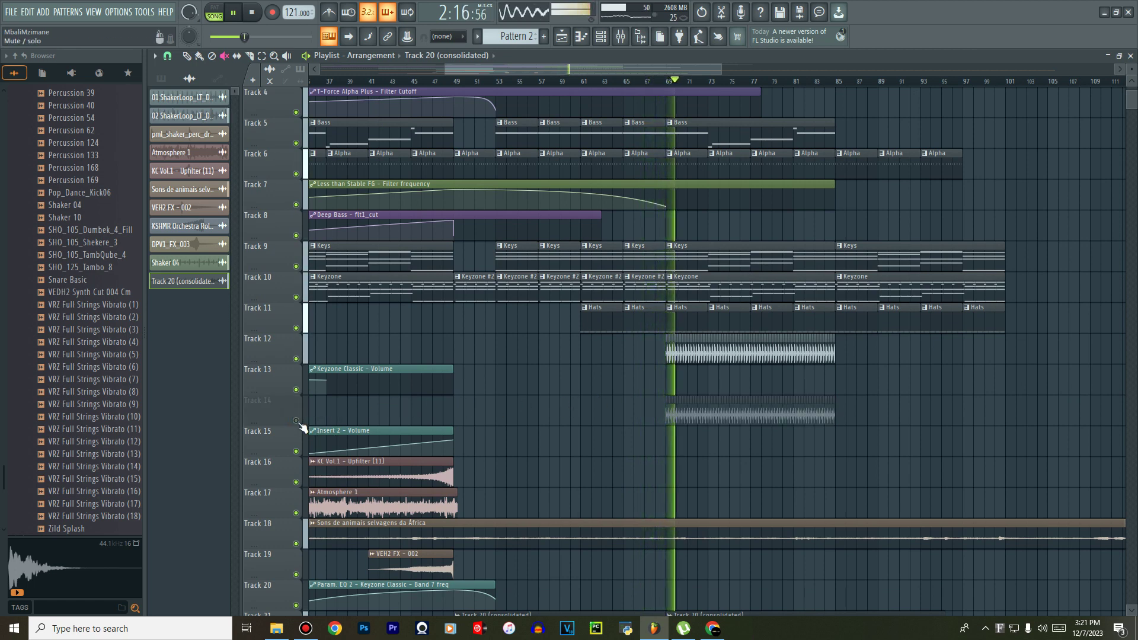
click(297, 421)
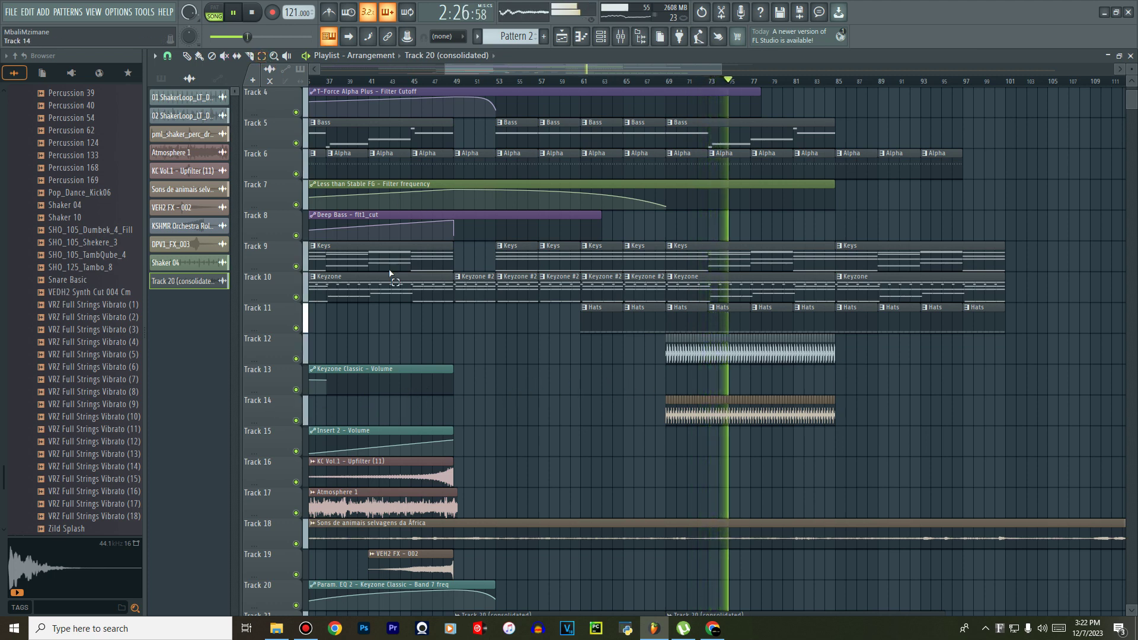
Shift all pml_shaker_perc_dry17 clips on Track 14 half a beat later.
scroll(343, 413, down, 4)
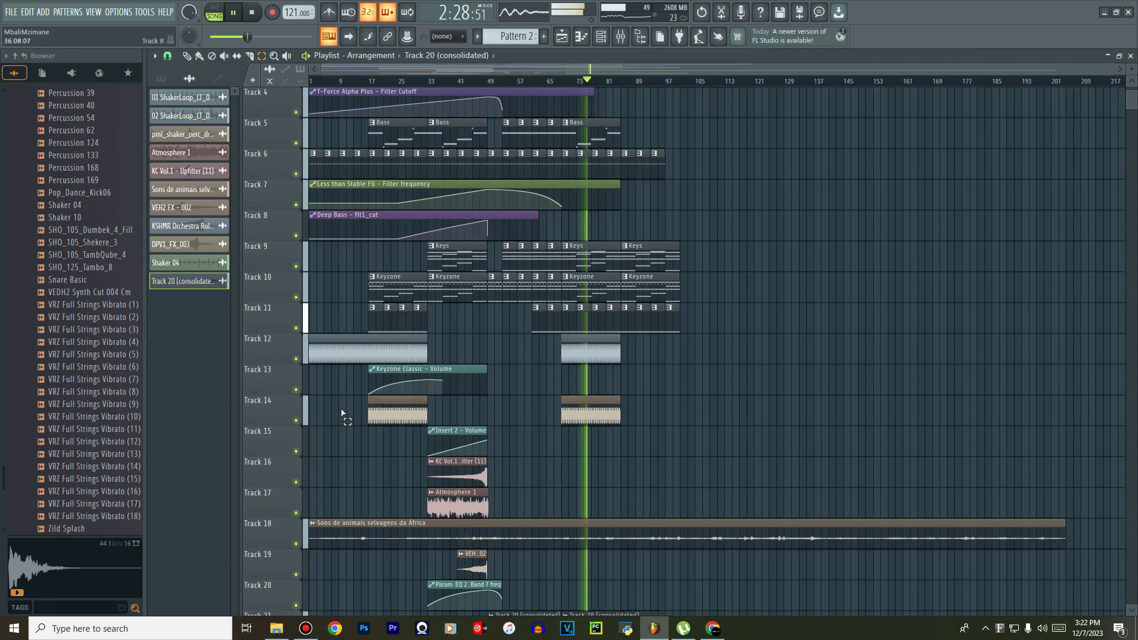
click(306, 410)
scroll(599, 86, up, 3)
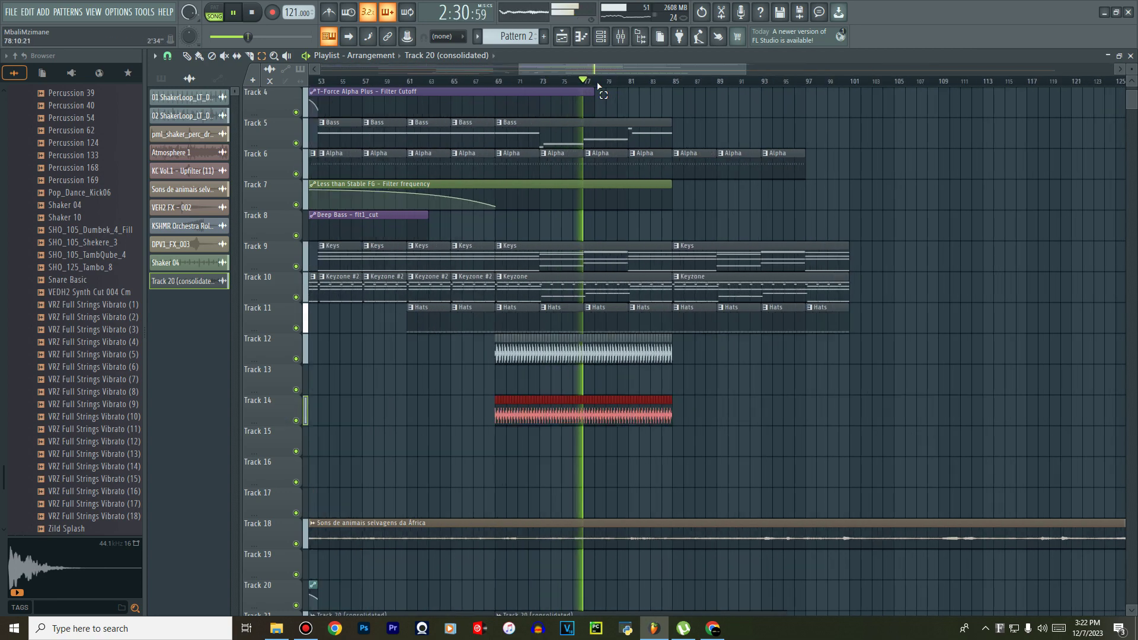
scroll(599, 86, up, 8)
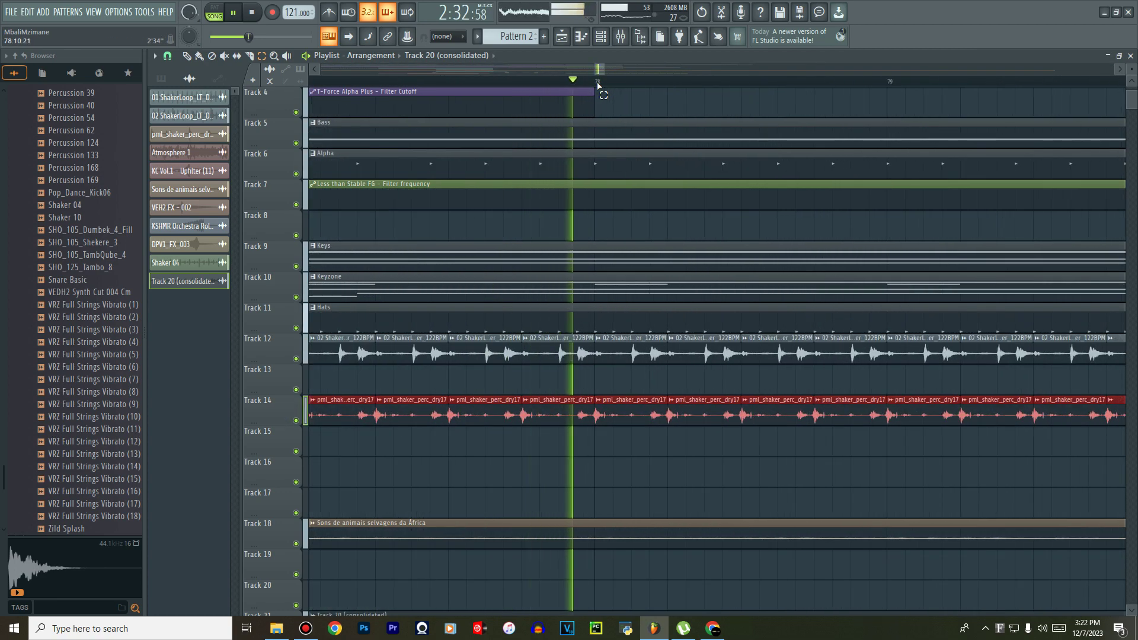
scroll(599, 86, up, 2)
key(b)
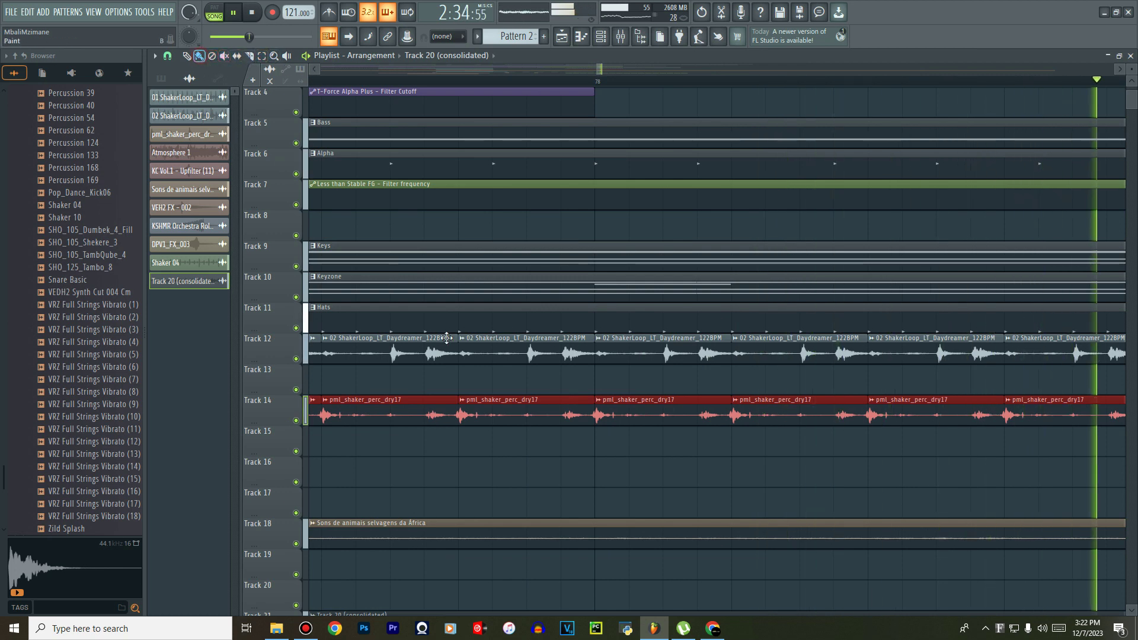
drag(516, 427, 570, 424)
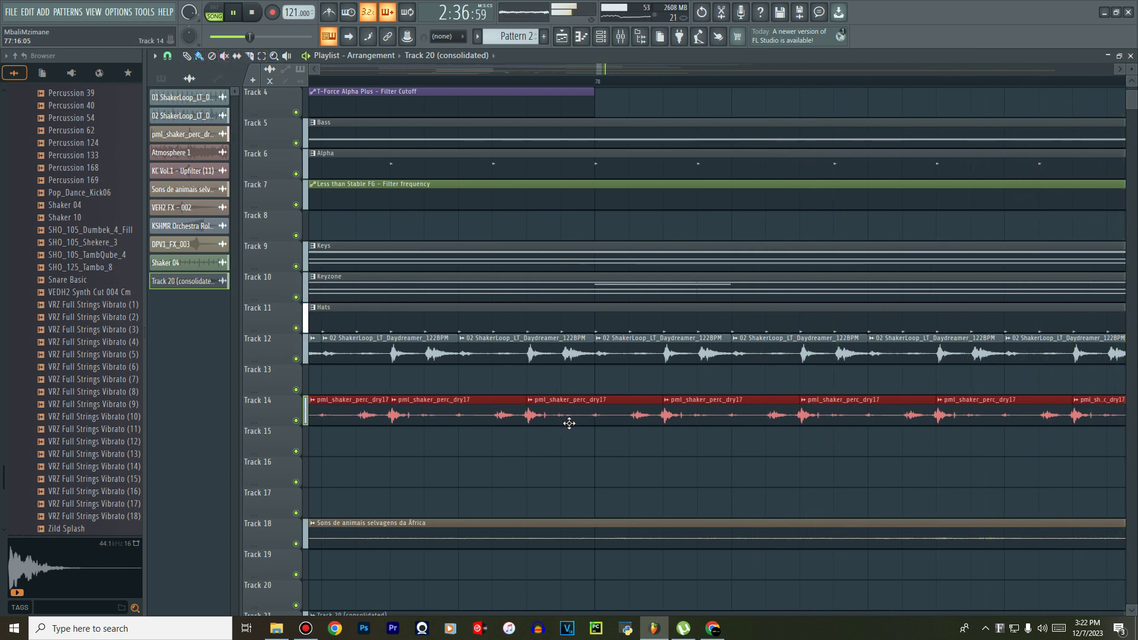
click(570, 420)
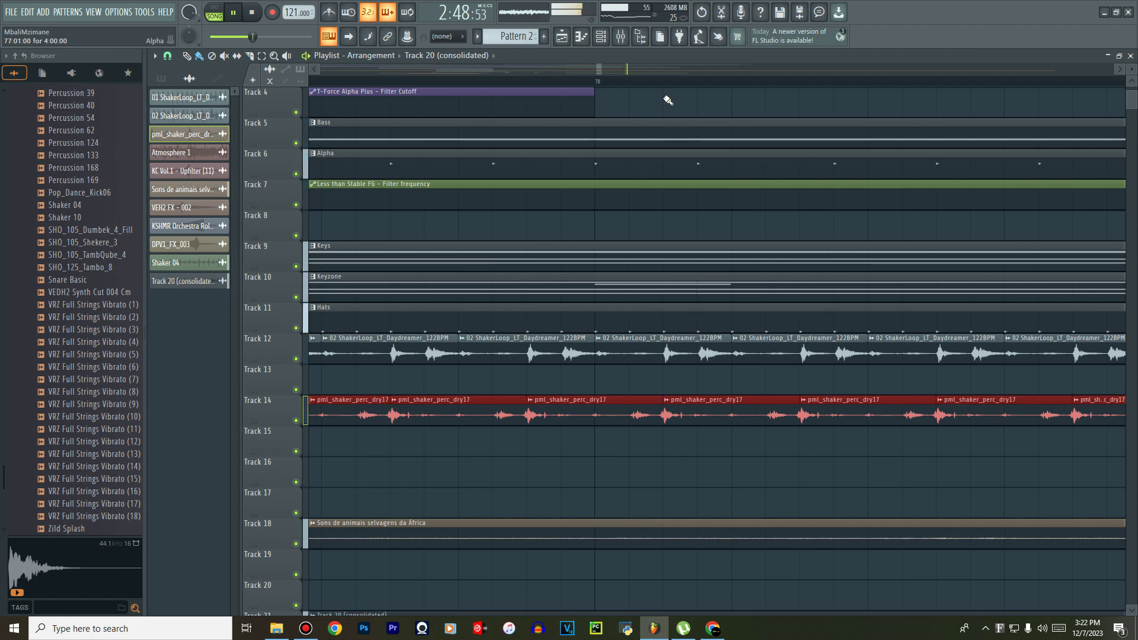
Cut the Less than Stable FG channel's notes out of Pattern 3.
scroll(670, 86, down, 6)
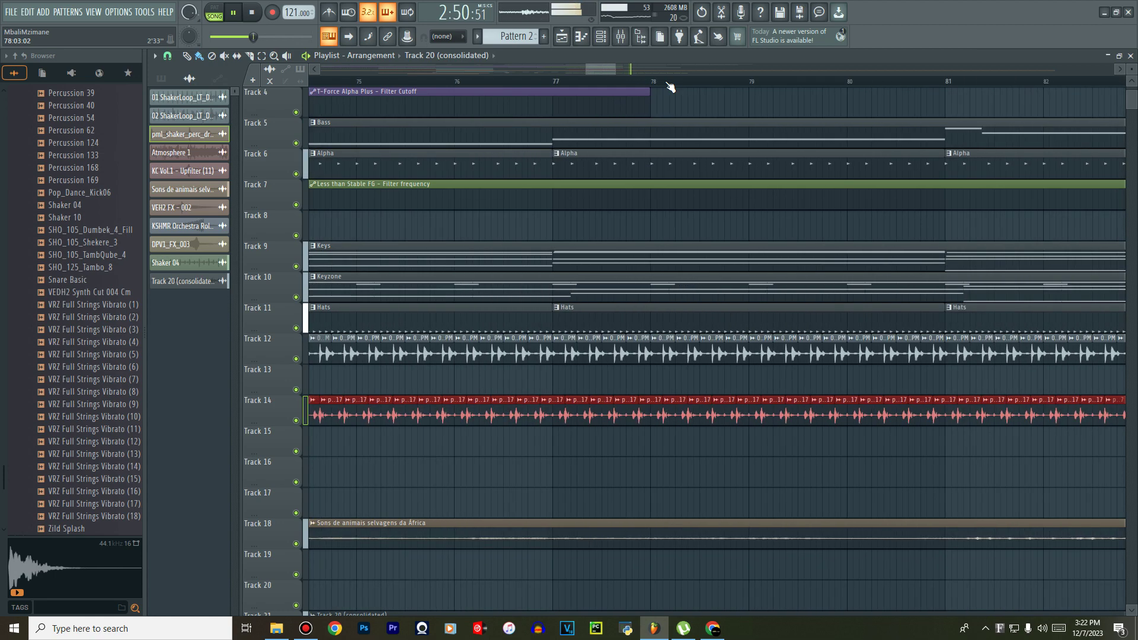
scroll(670, 86, down, 8)
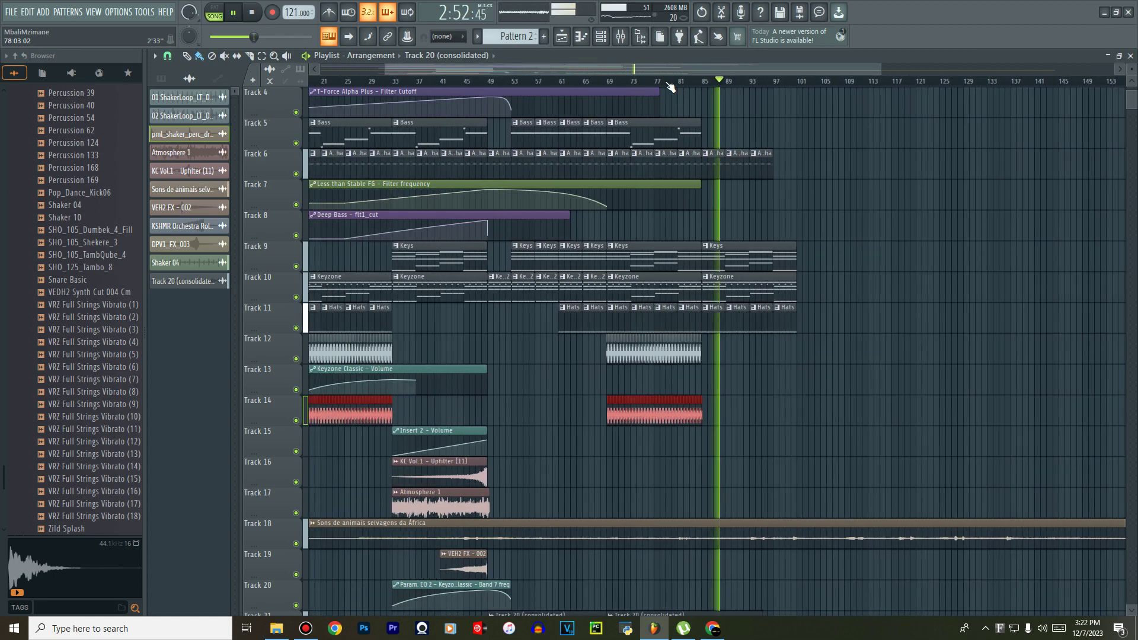
scroll(456, 166, up, 3)
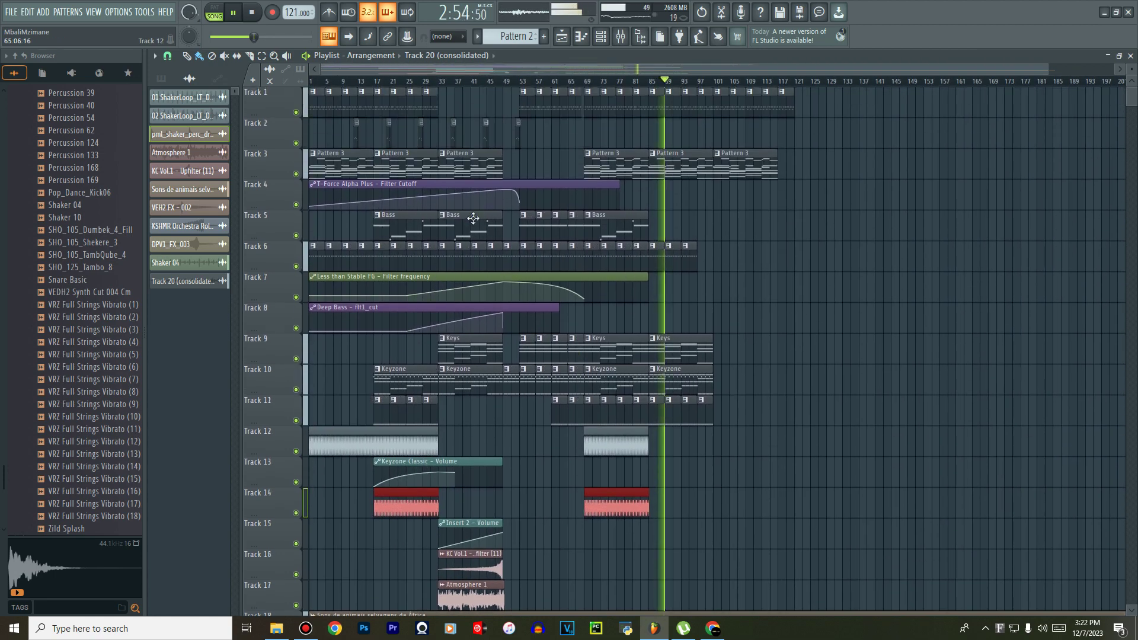
double_click(456, 167)
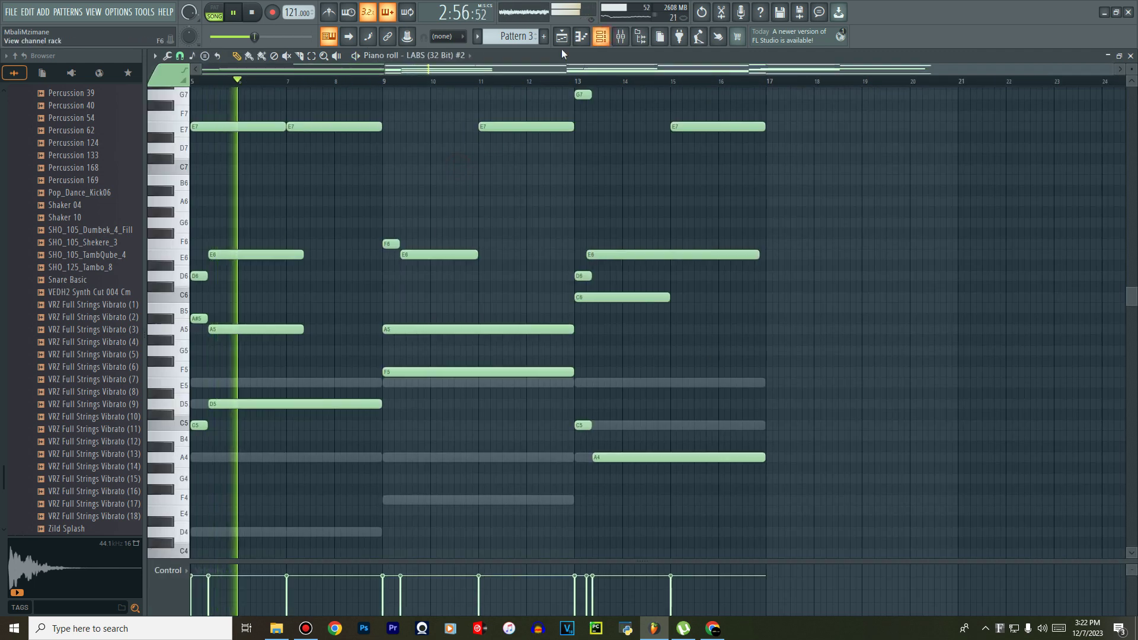
key(F6)
right_click(240, 157)
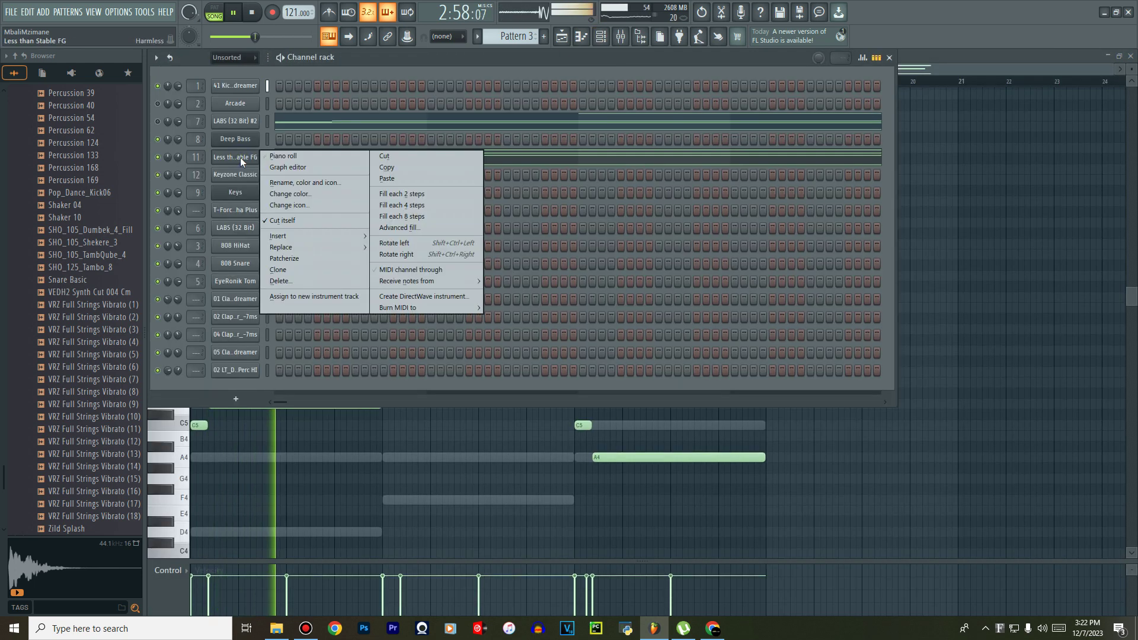
click(387, 157)
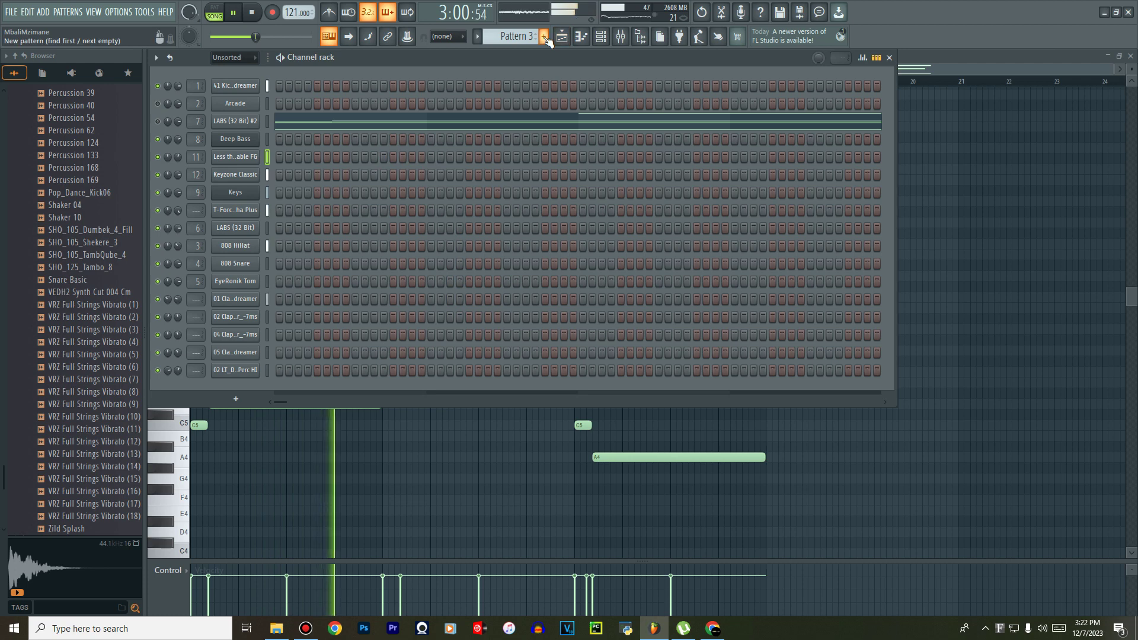
Create a new pattern named Less Than and paste the cut Less than Stable FG notes into it.
click(544, 38)
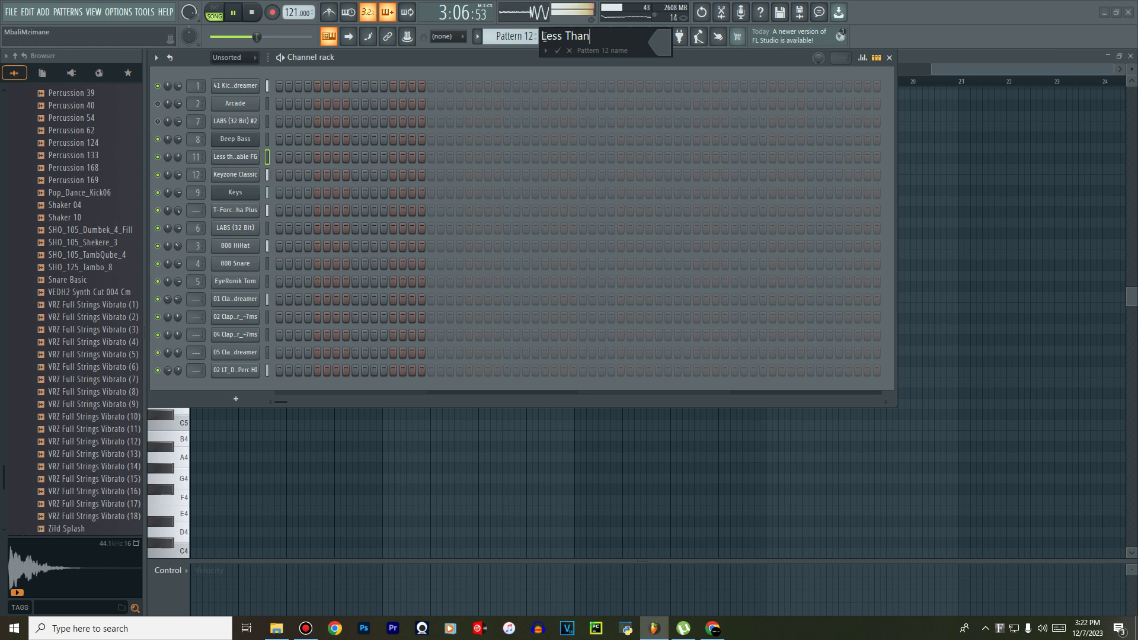
key(Return)
key(ctrl+v)
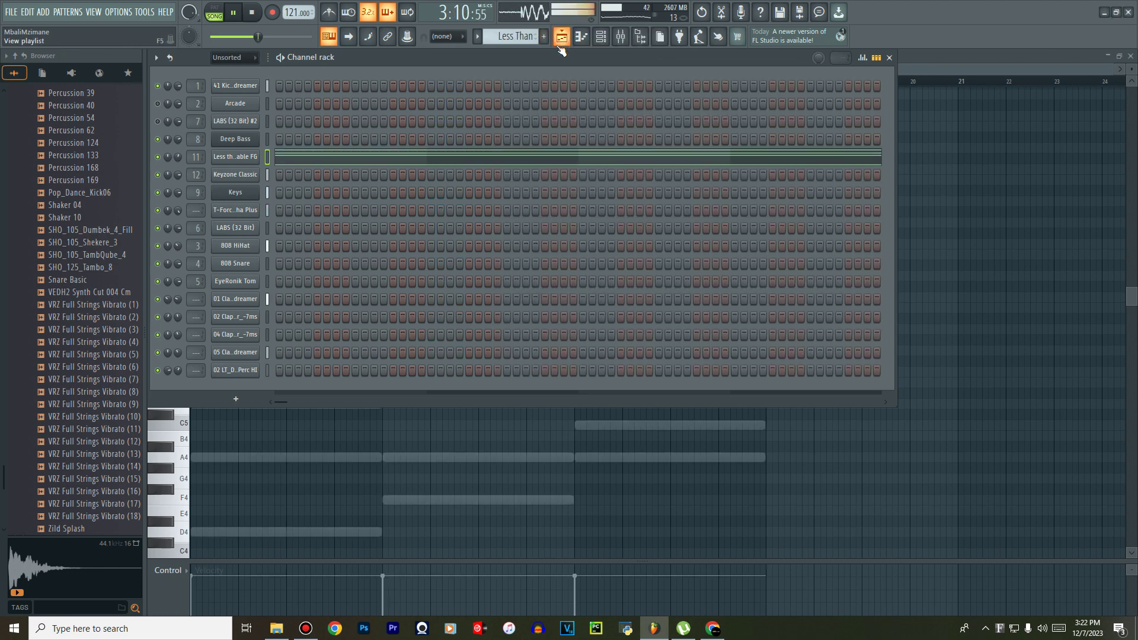
Stop playback, insert a track above the Less than Stable FG filter frequency automation, and paint Less Than clips on it from bar 1 to 81.
click(561, 36)
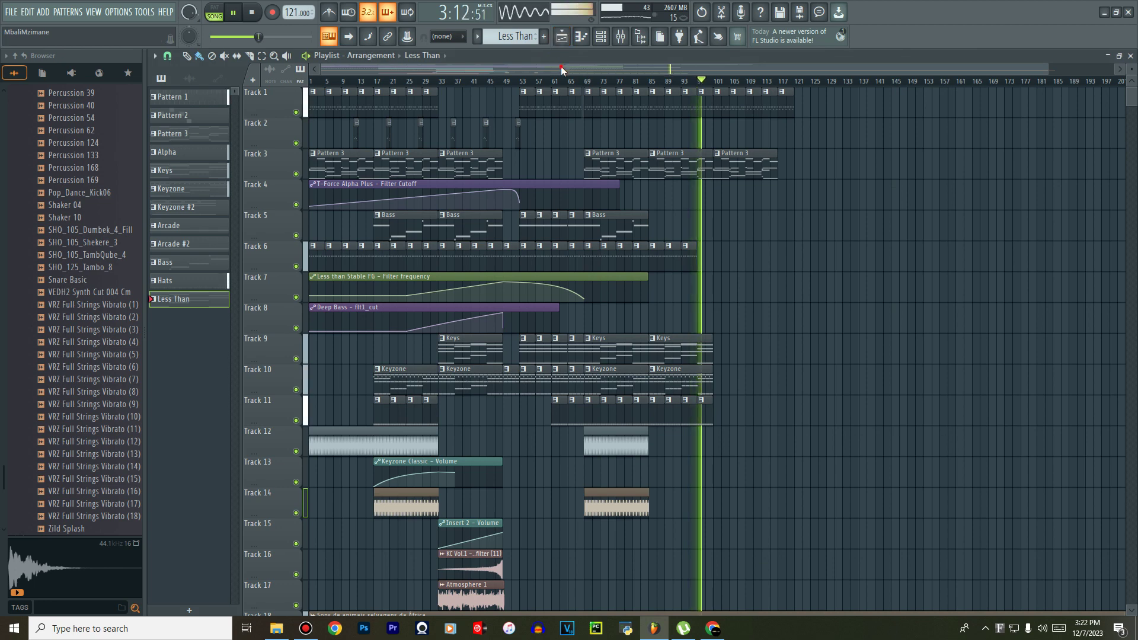
scroll(411, 208, down, 4)
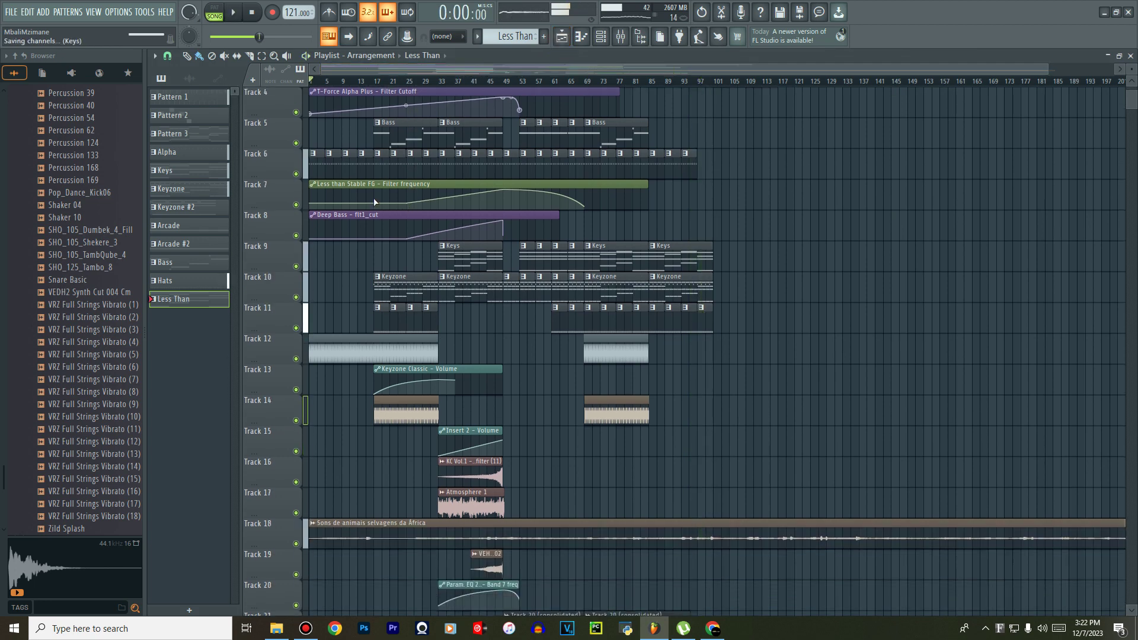
key(space)
right_click(273, 157)
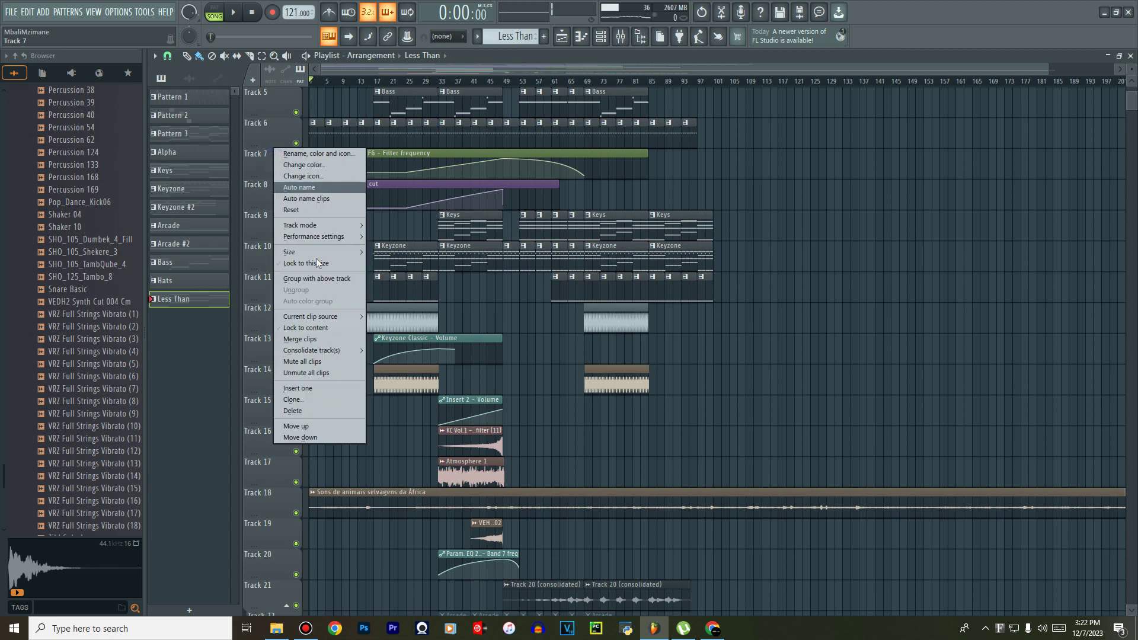
click(314, 389)
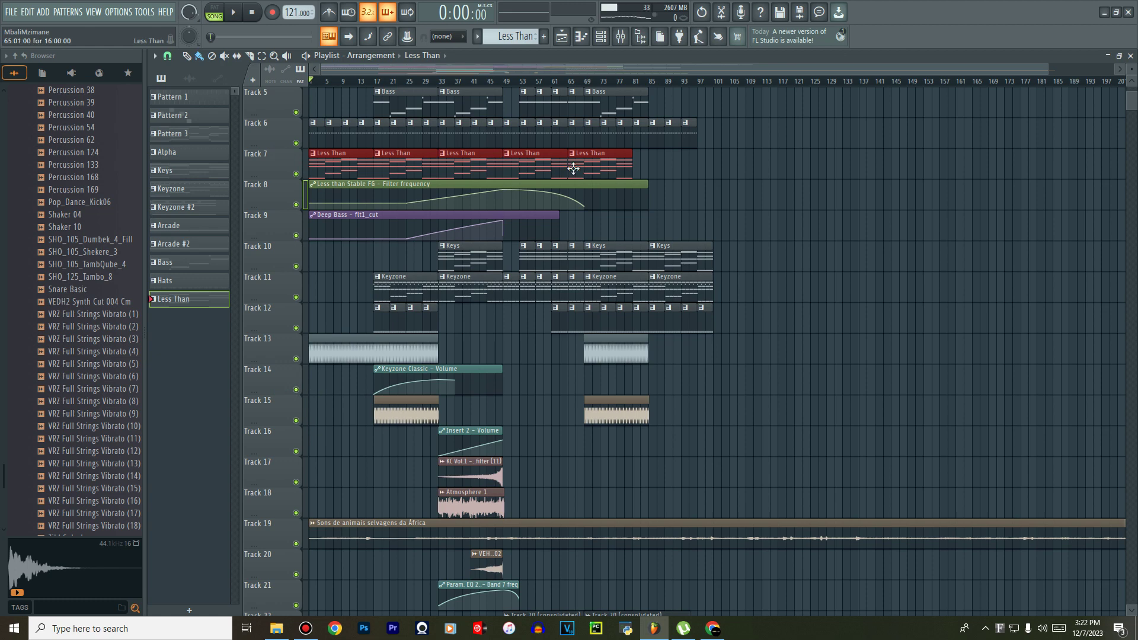
Delete the last two Less Than clips on Track 7, the ones starting at bars 49 and 65.
scroll(574, 169, up, 4)
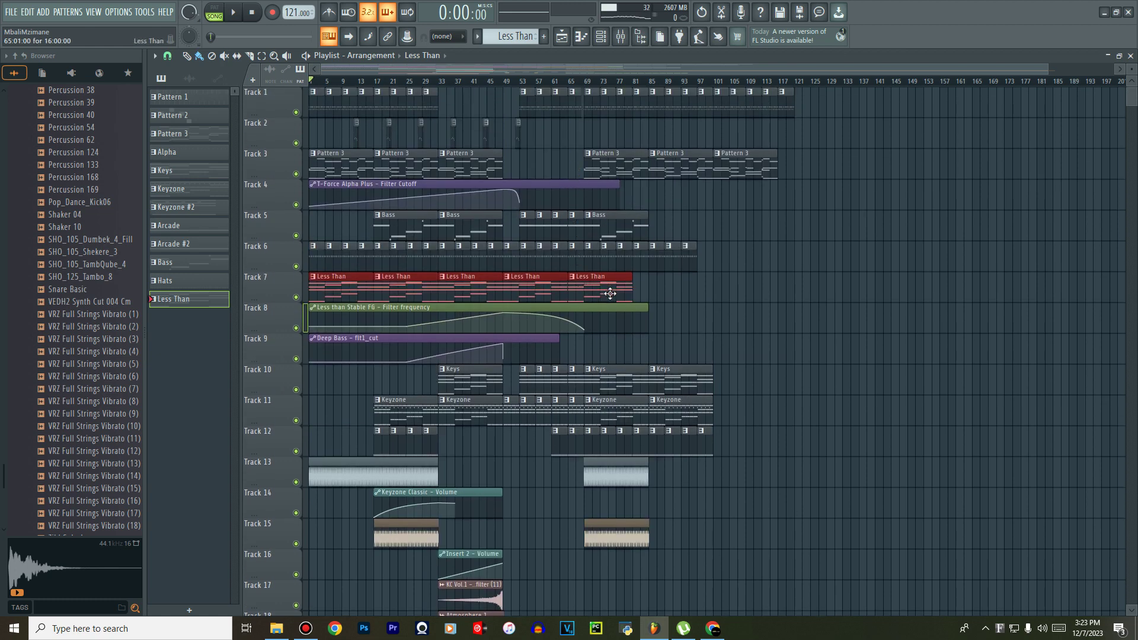
right_click(614, 289)
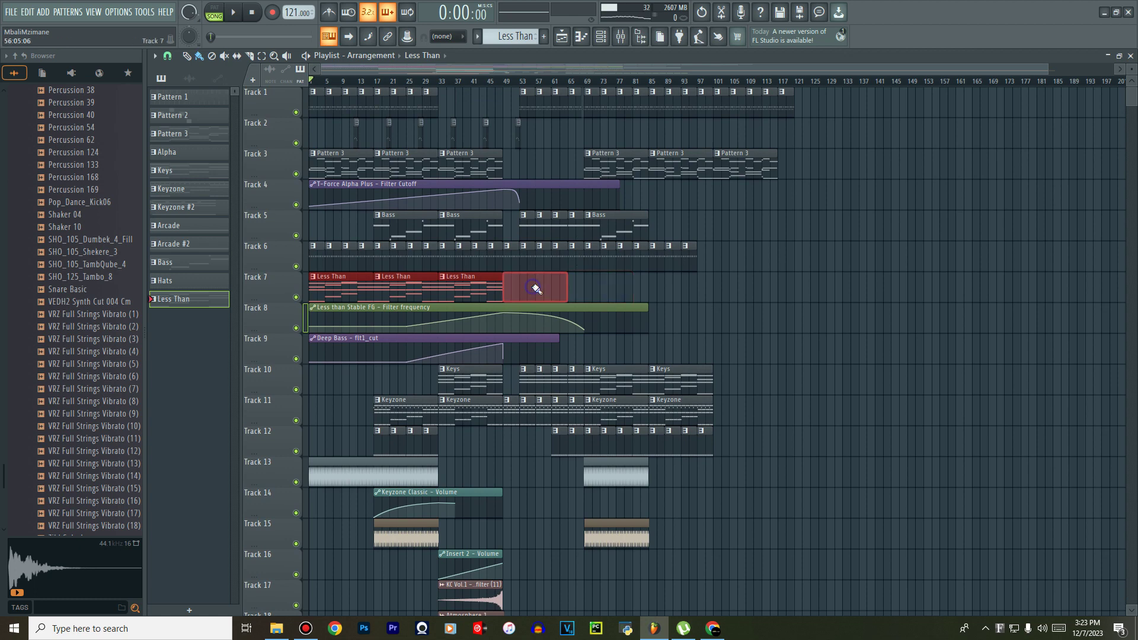
right_click(535, 288)
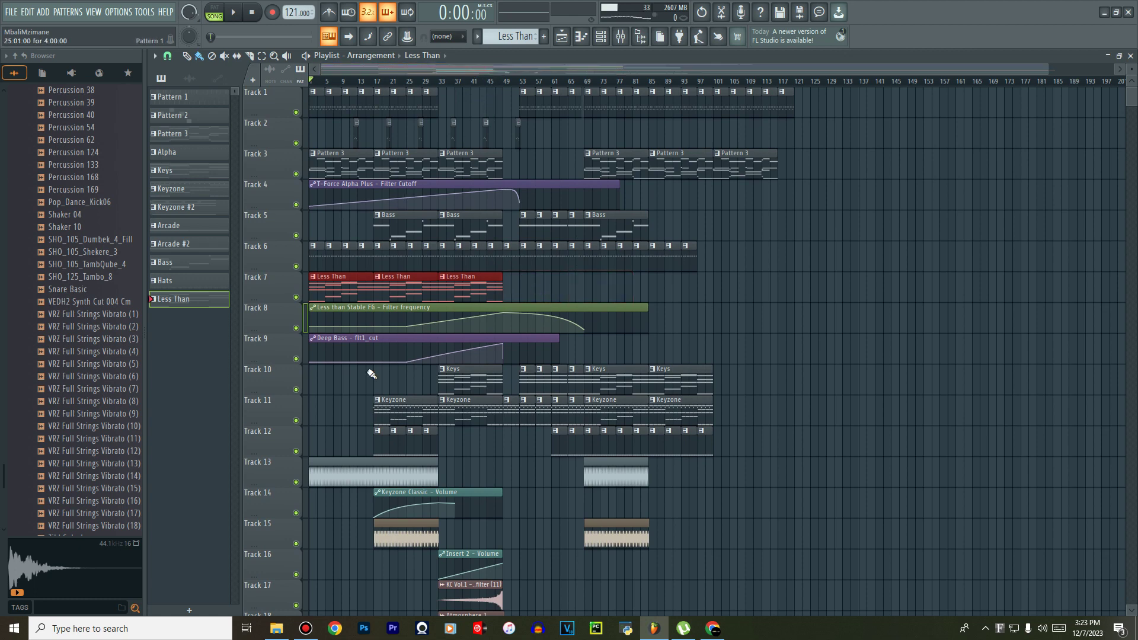